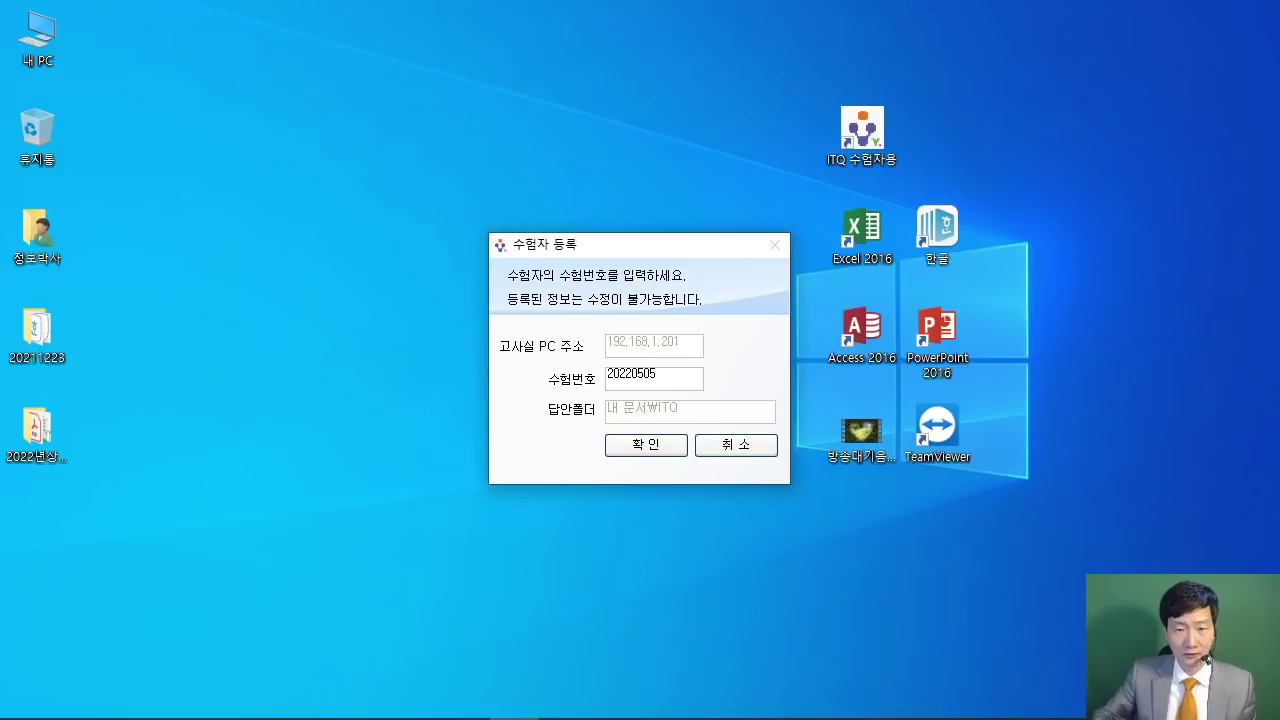
Step: Select the exam number and copy it to the clipboard
drag(670, 378, 548, 378)
right_click(642, 385)
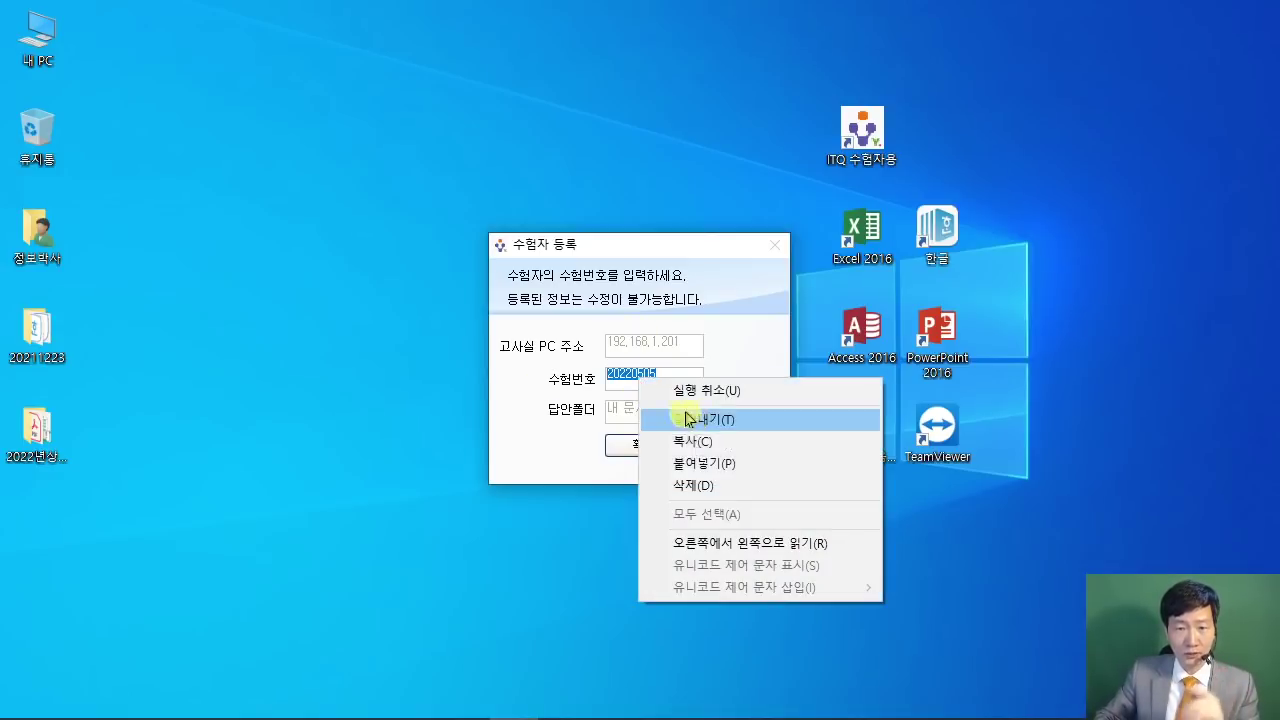
click(688, 440)
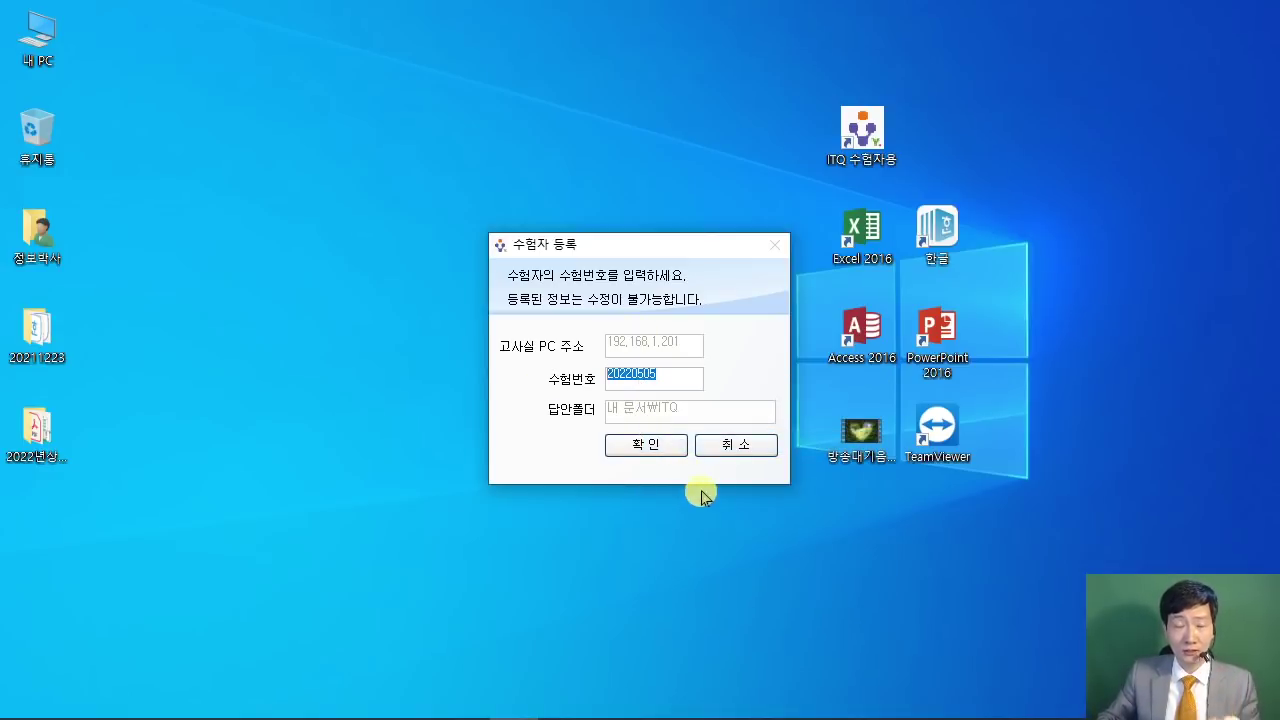
Step: Submit the exam number and accept the registration and examinee-details confirmations
click(634, 444)
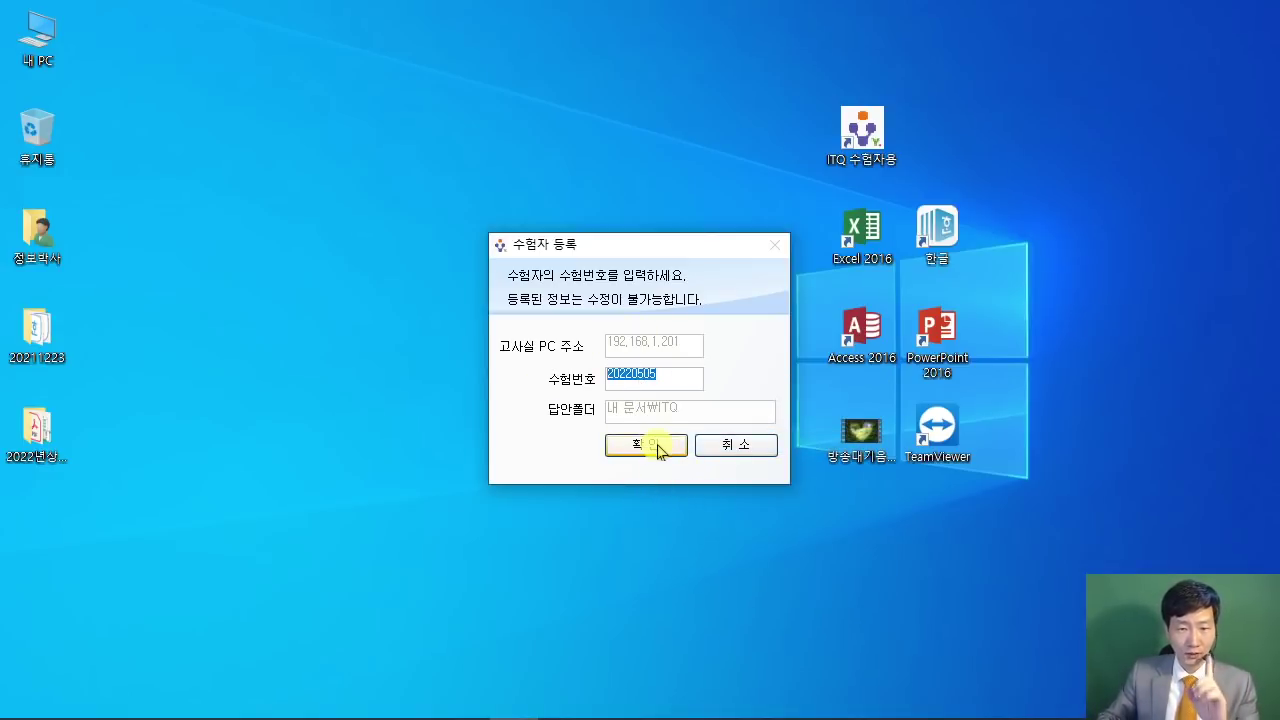
click(760, 515)
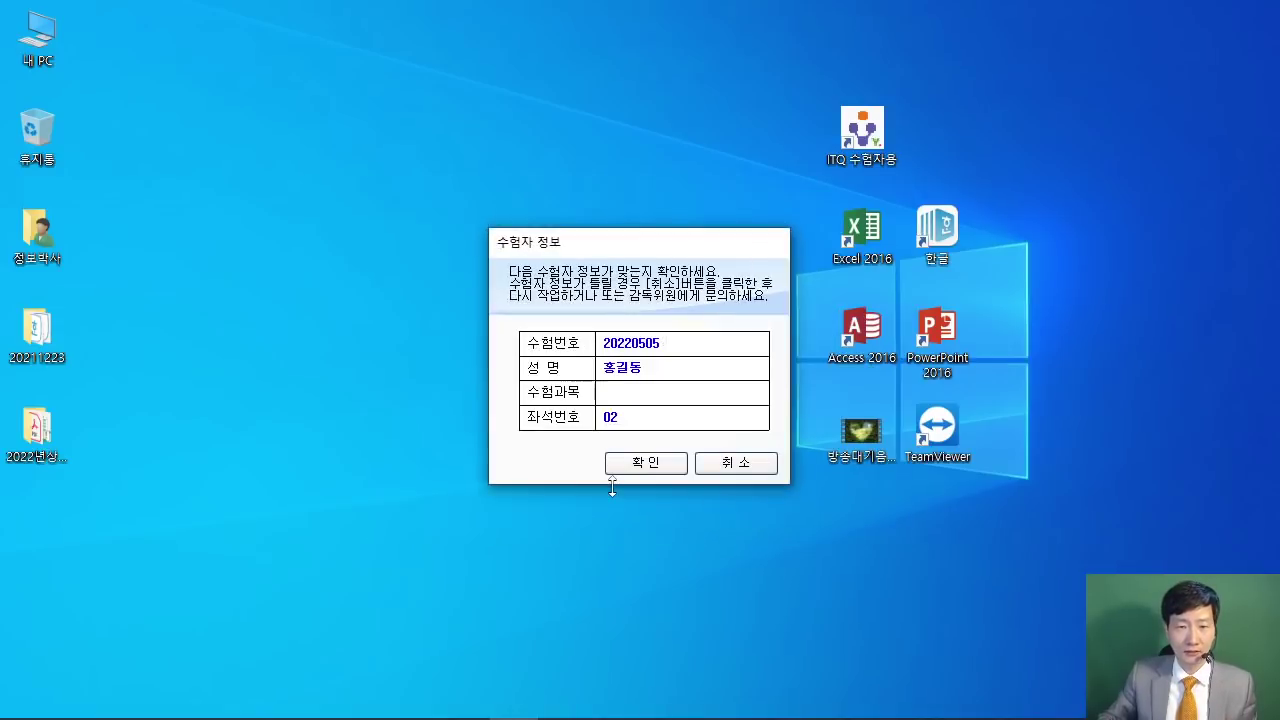
click(664, 470)
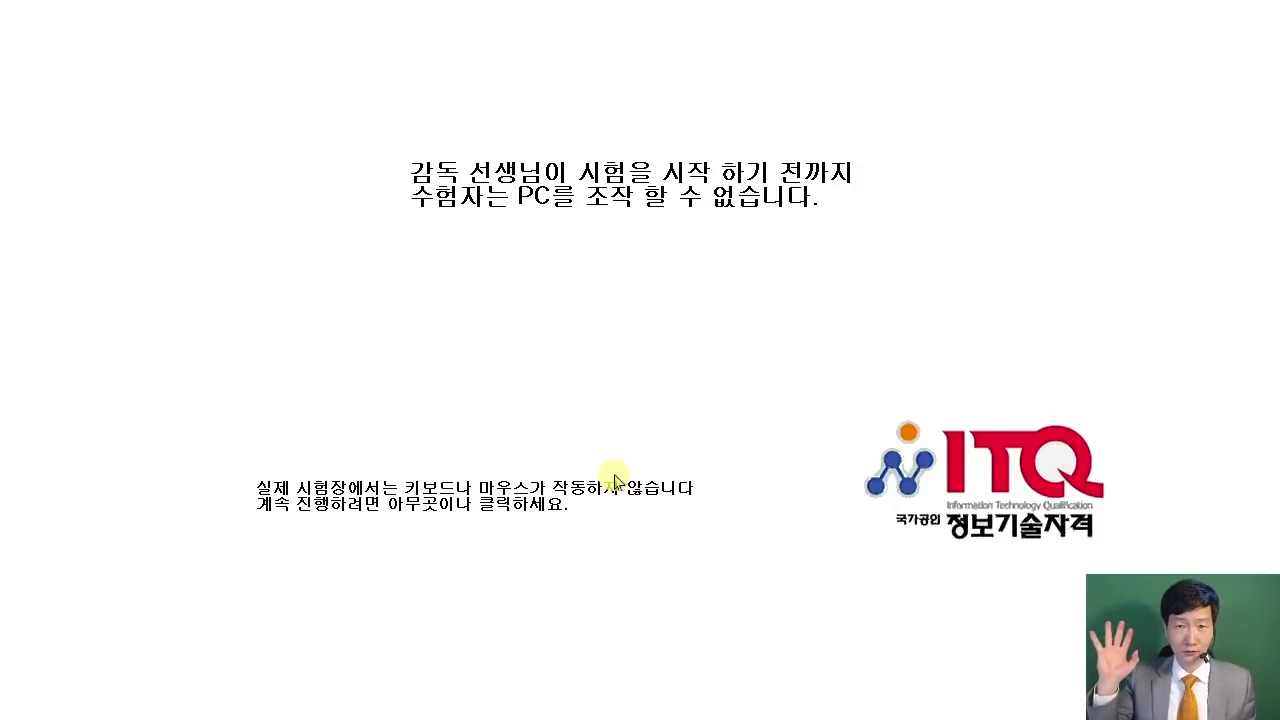
Step: Dismiss the exam waiting screen and launch Excel 2016 from its desktop shortcut
click(718, 406)
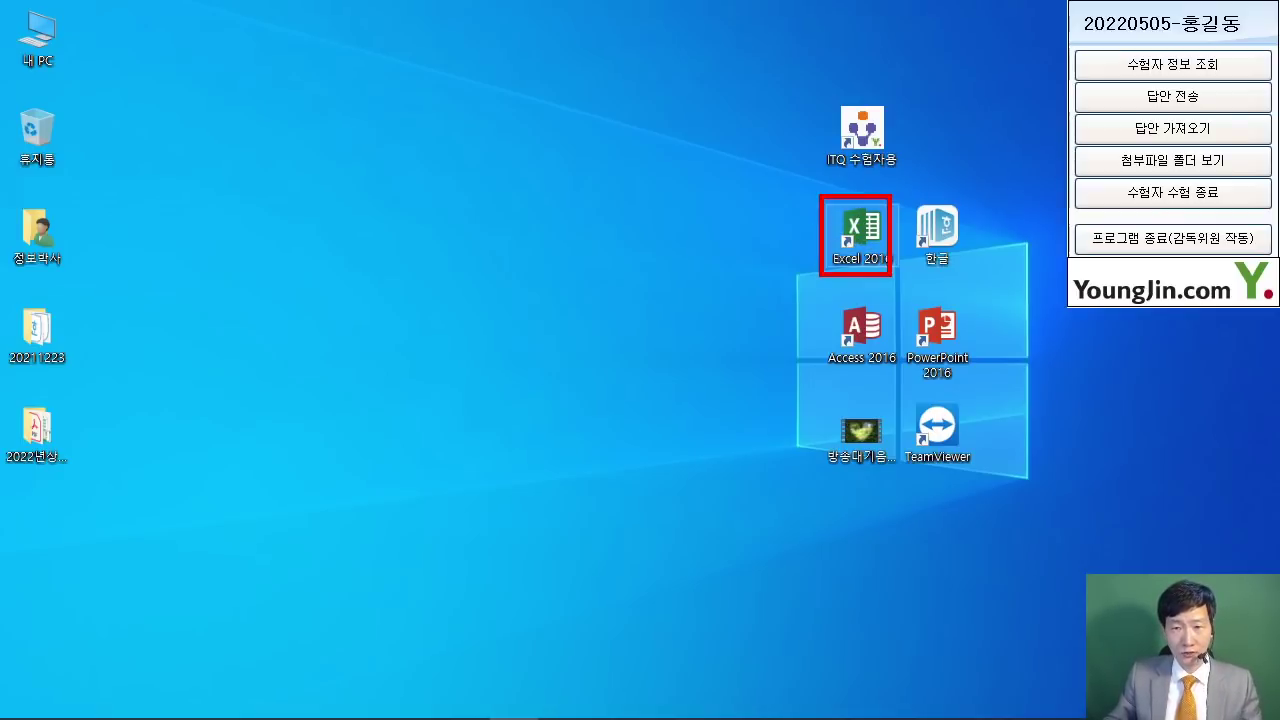
click(862, 228)
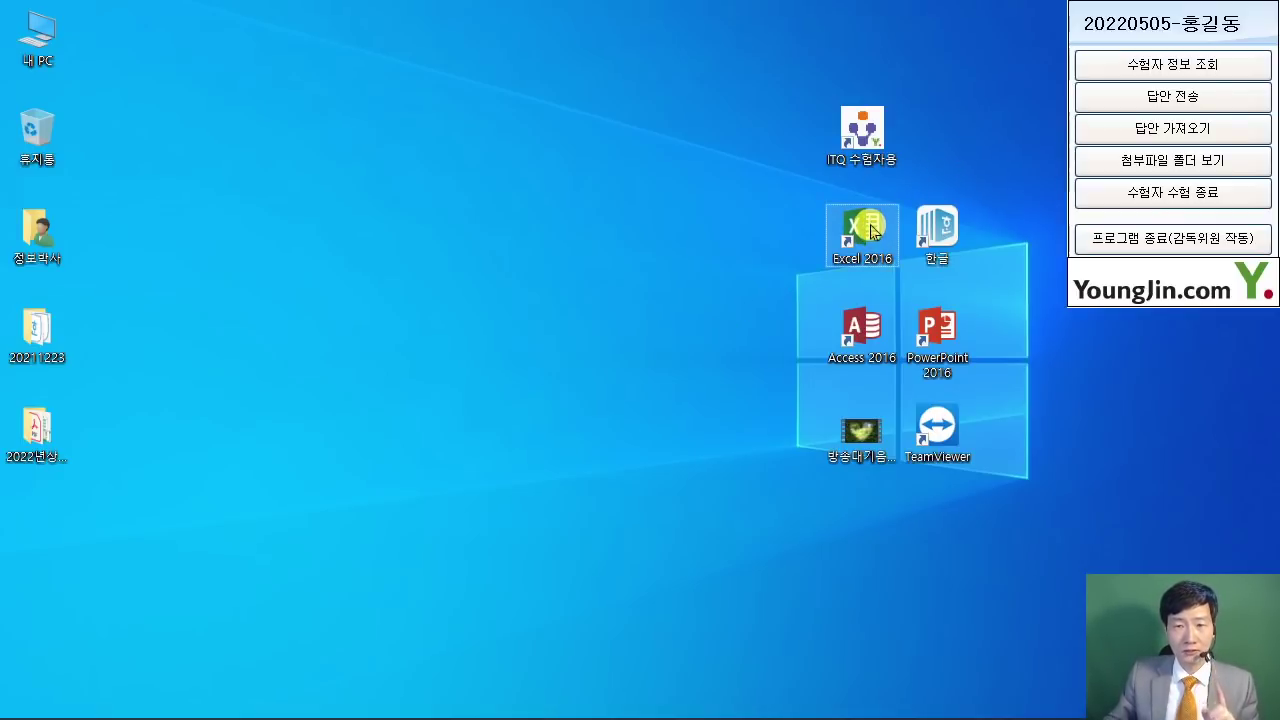
double_click(860, 228)
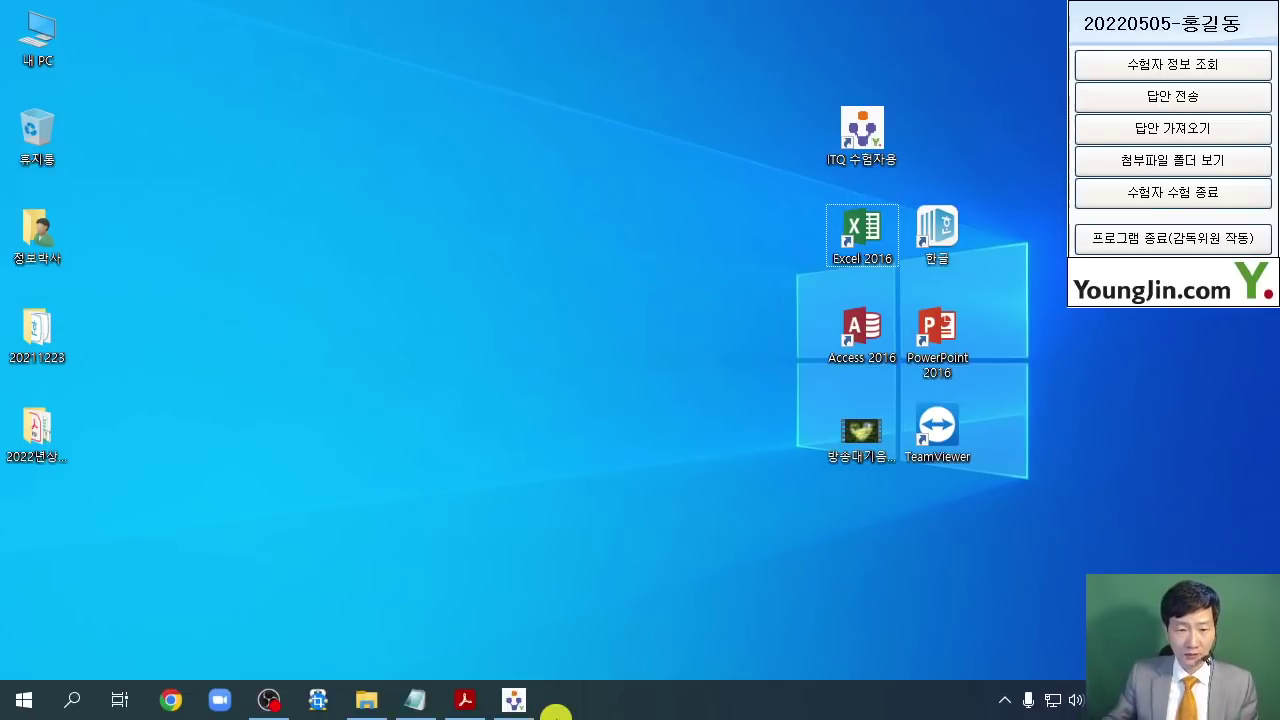
Step: Bring up the exam PDF and highlight the answer folder path and file-name format rules
click(470, 699)
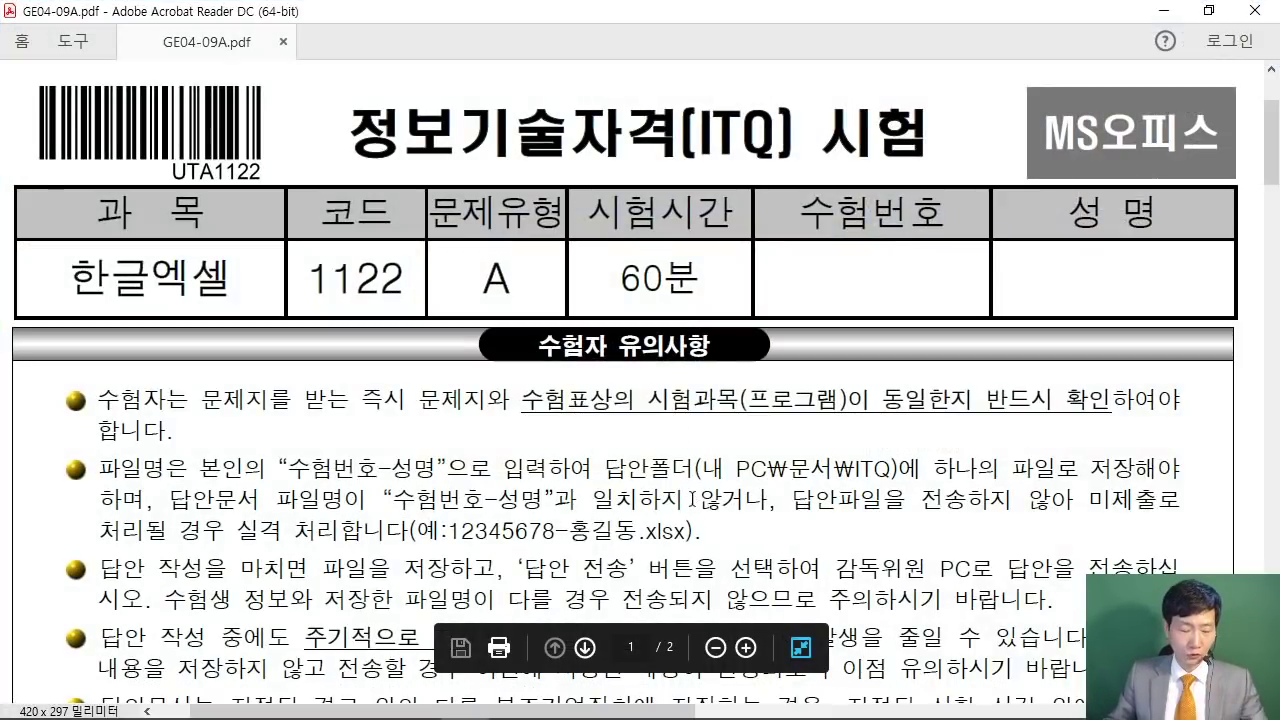
scroll(692, 493, down, 1)
mouse_move(680, 424)
mouse_down()
mouse_move(860, 478)
mouse_move(914, 480)
mouse_move(910, 470)
mouse_up()
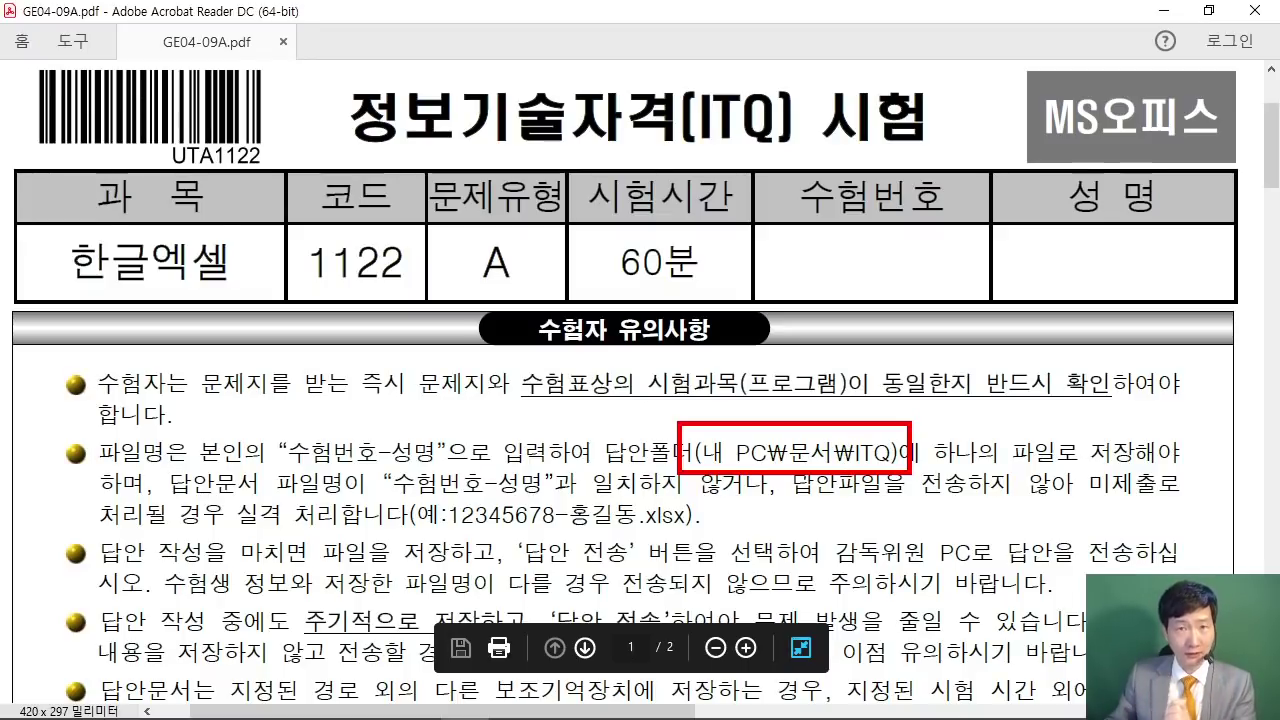
mouse_move(283, 419)
mouse_down()
mouse_move(330, 472)
mouse_move(455, 488)
mouse_move(446, 466)
mouse_up()
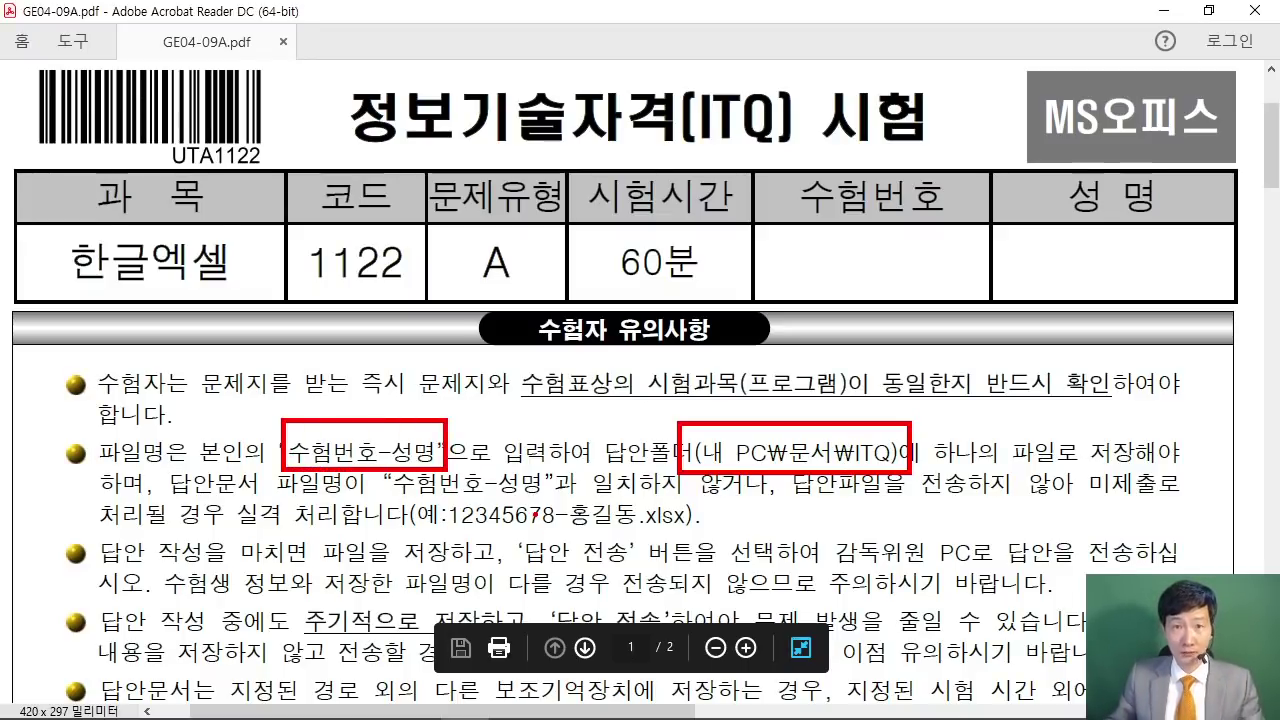
key(Escape)
Step: Scroll further and highlight the column A width and required sheet-name rules
scroll(740, 508, down, 5)
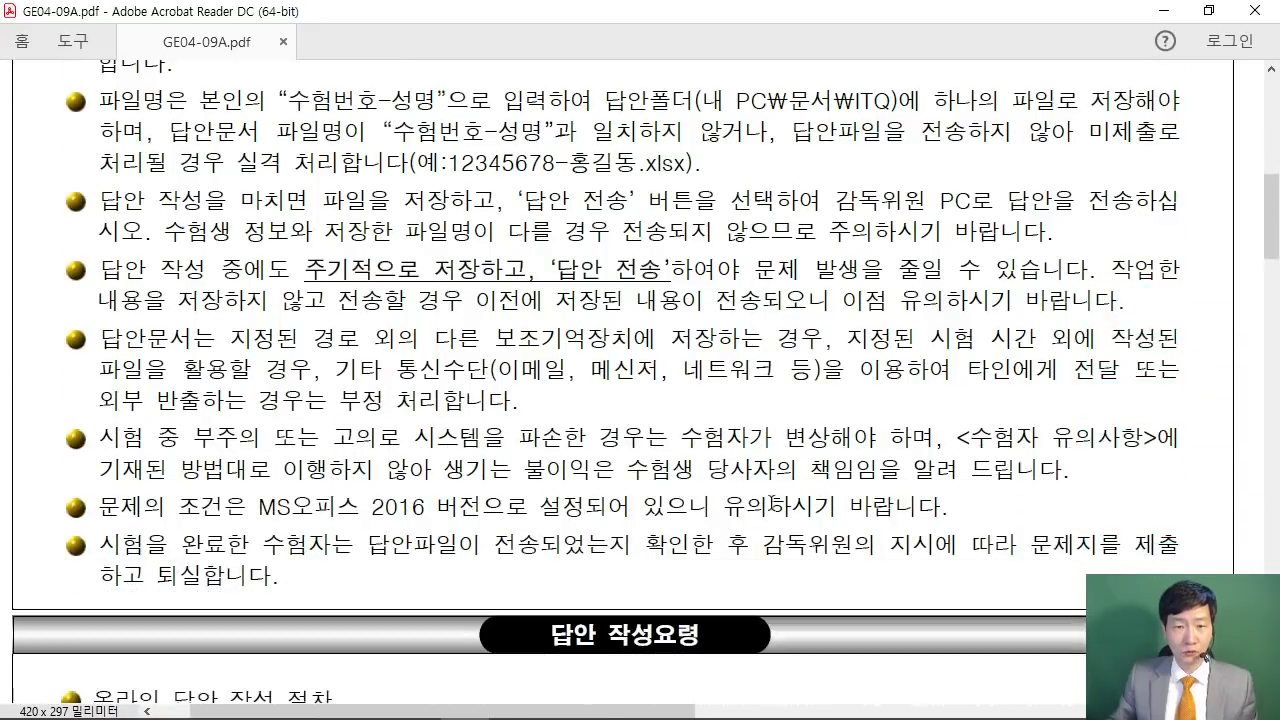
scroll(772, 500, down, 6)
scroll(751, 484, down, 2)
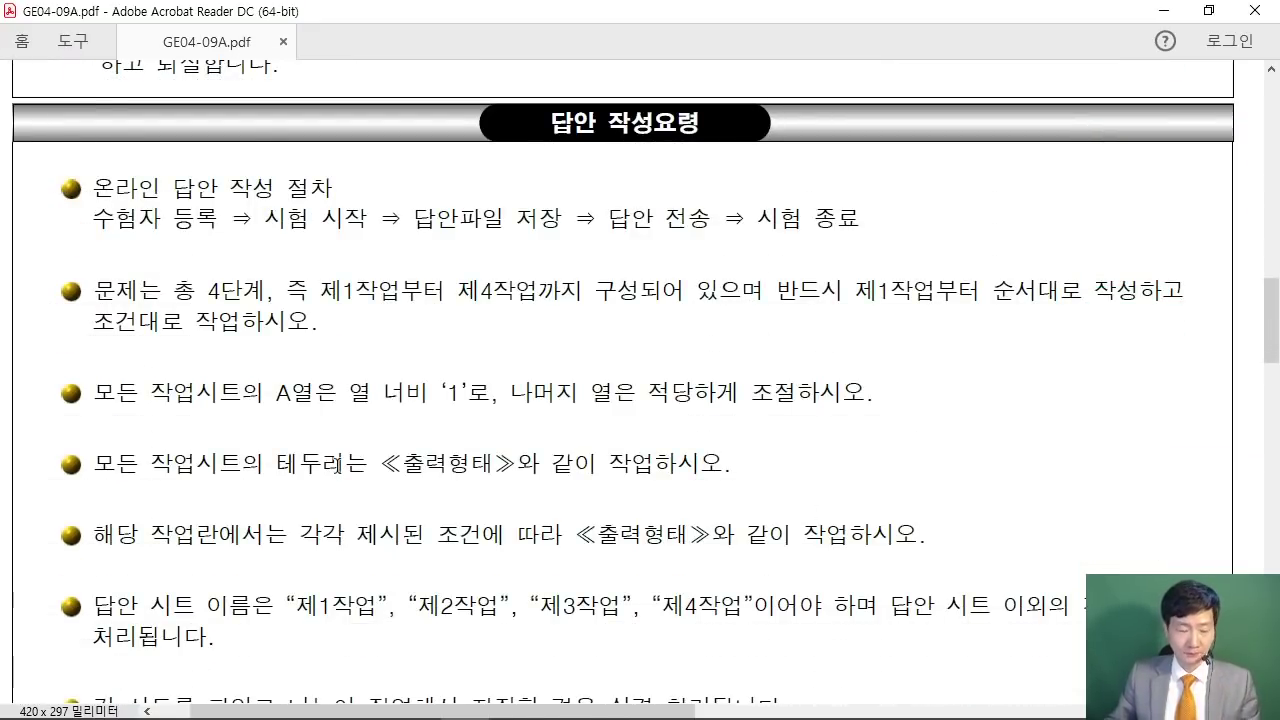
mouse_move(46, 358)
mouse_down()
mouse_move(176, 438)
mouse_move(878, 412)
mouse_up()
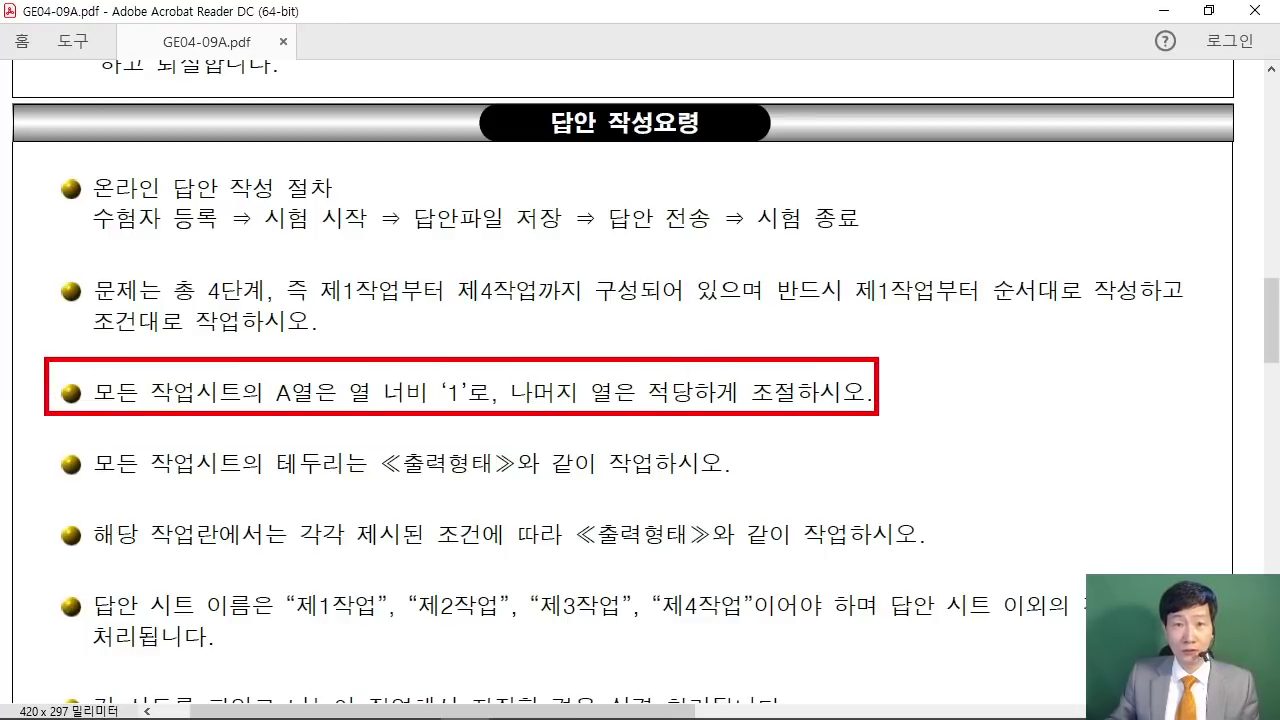
mouse_move(46, 579)
mouse_down()
mouse_move(208, 646)
mouse_move(1095, 644)
mouse_move(1095, 656)
mouse_up()
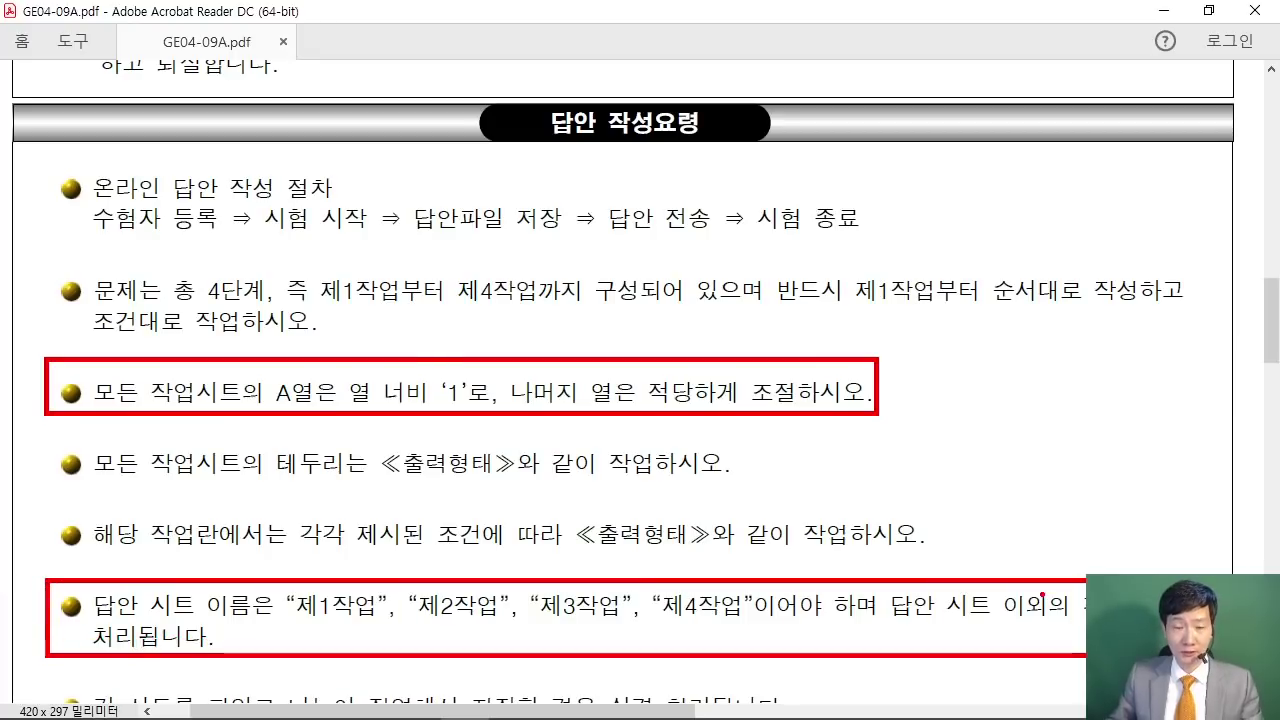
key(Escape)
Step: Review the 제1작업 page of the exam paper, then minimize Acrobat
scroll(483, 450, down, 1)
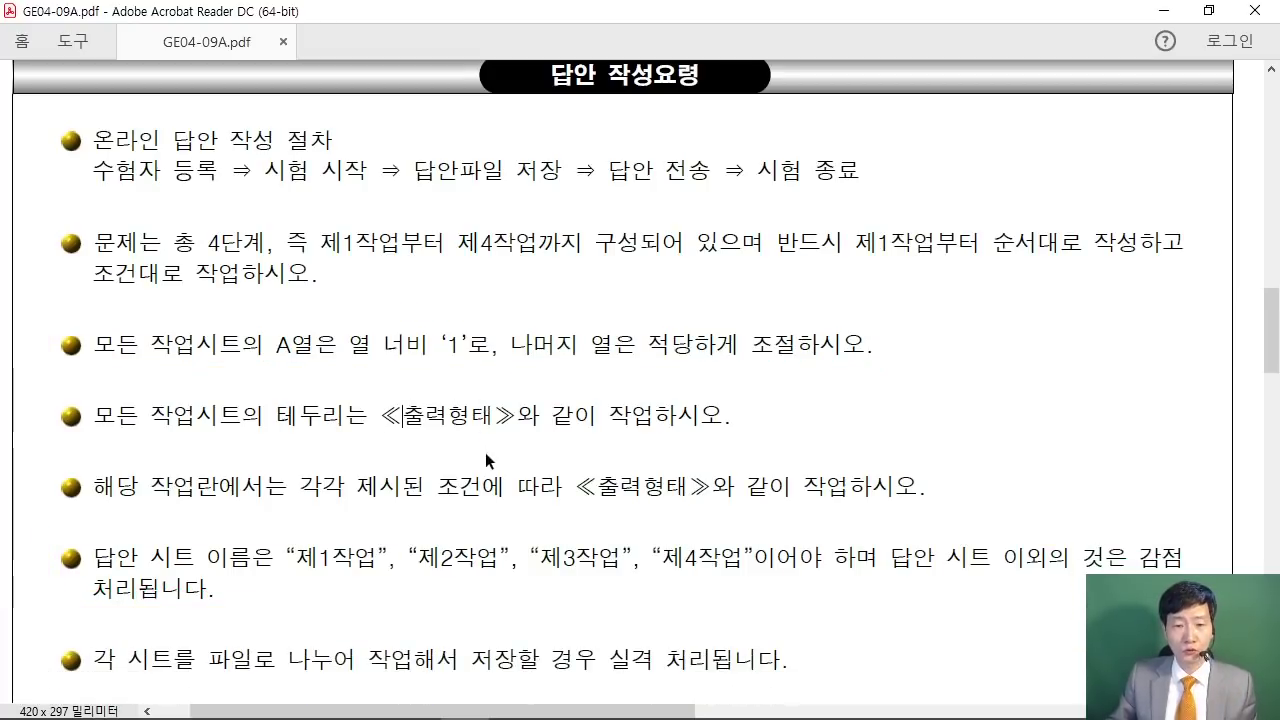
drag(396, 708, 921, 669)
scroll(682, 350, up, 3)
scroll(679, 323, up, 10)
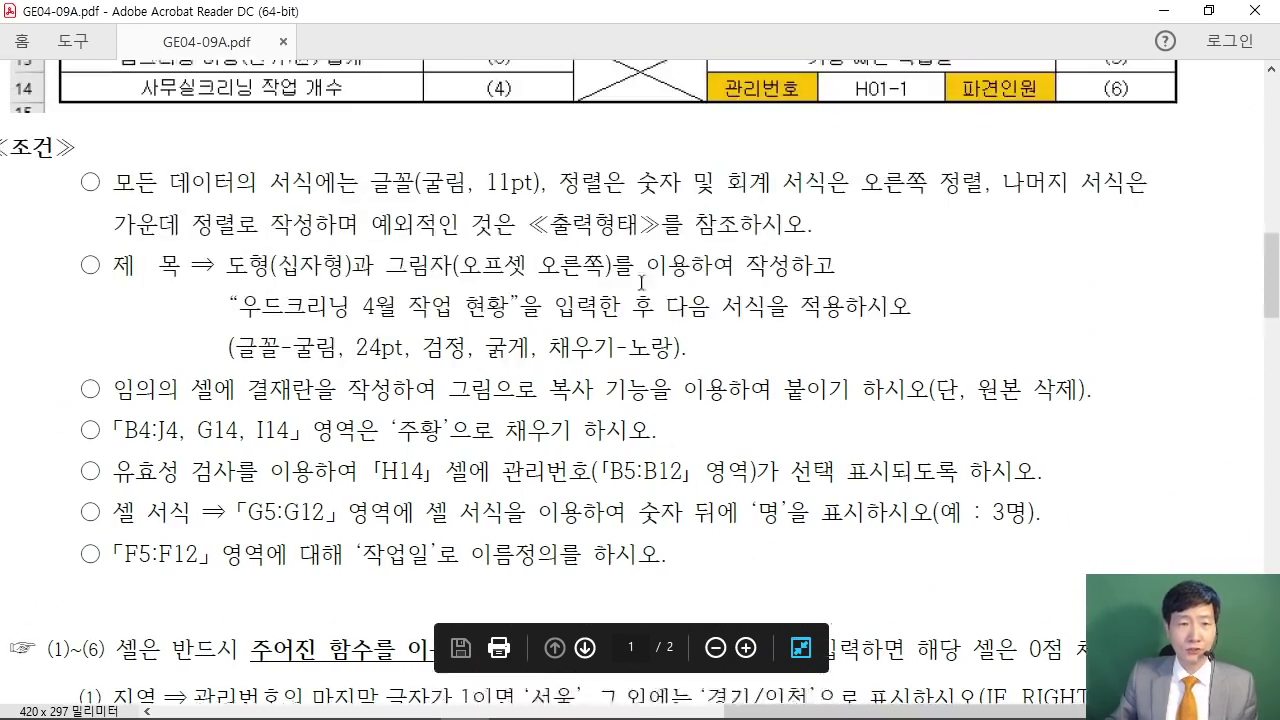
scroll(688, 235, up, 7)
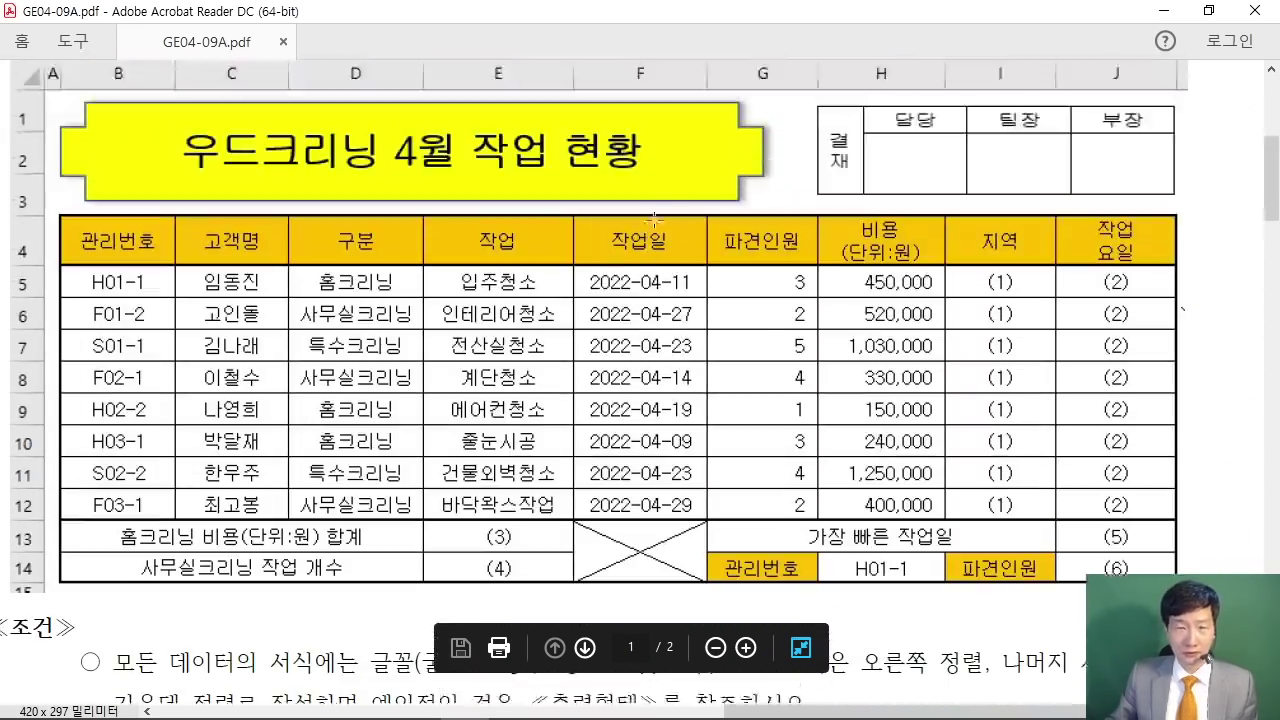
scroll(645, 216, up, 1)
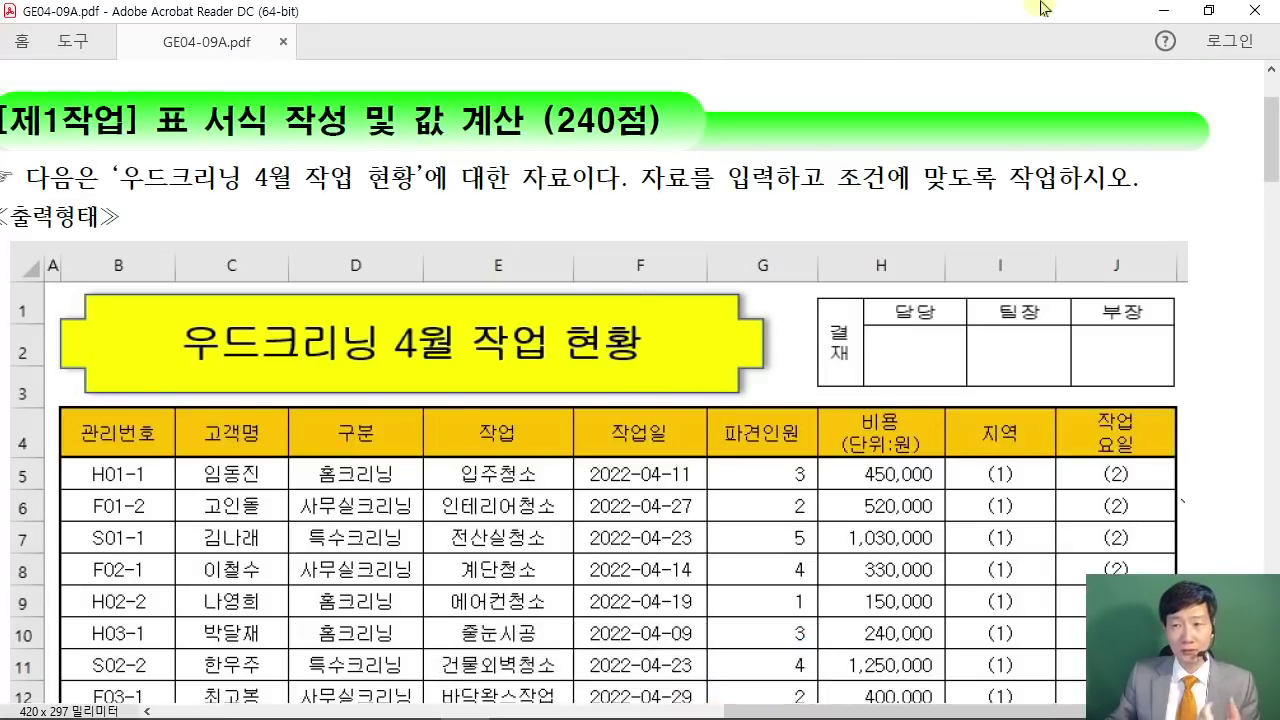
click(1158, 20)
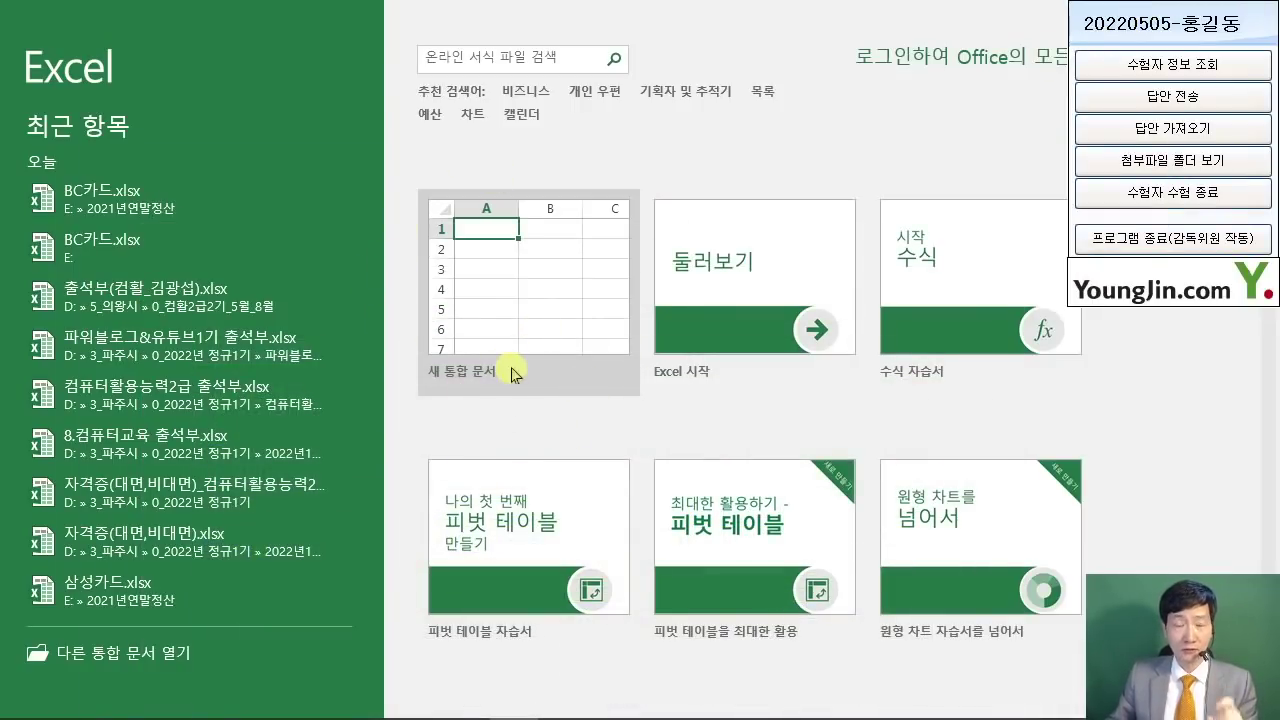
Step: Create a new blank workbook and sketch an on-screen annotation over the empty Sheet1
click(516, 312)
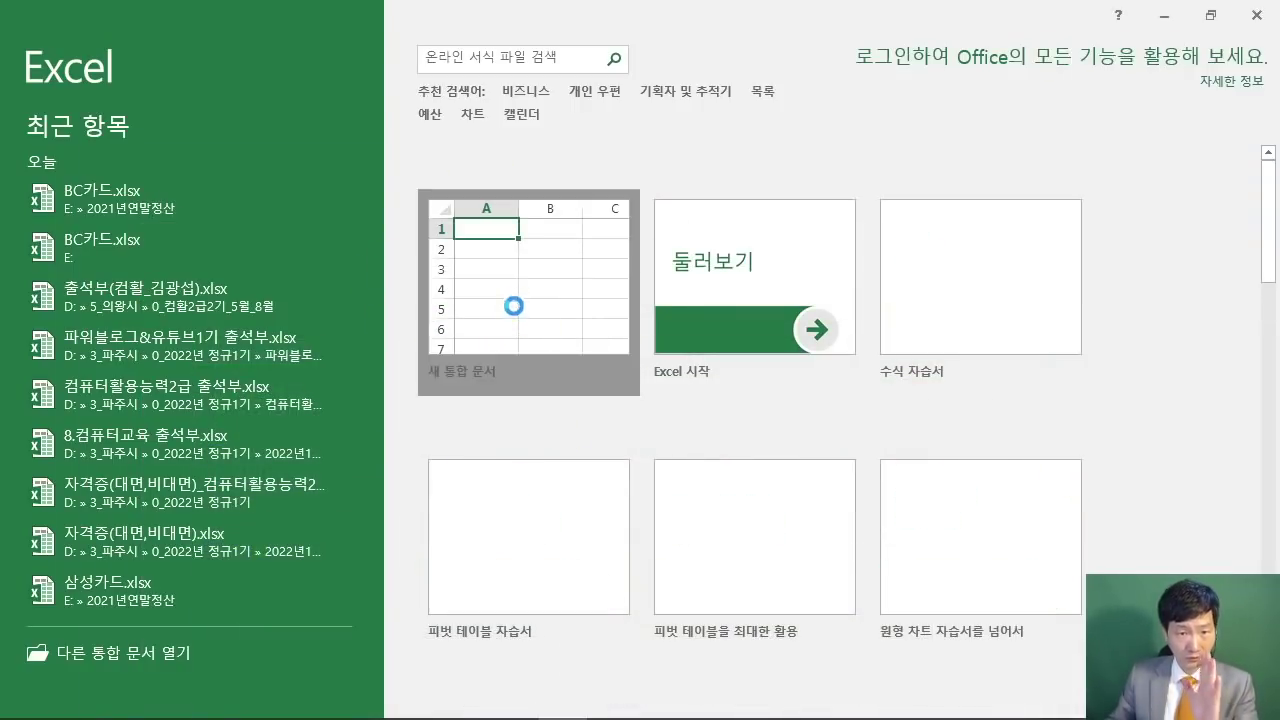
click(614, 335)
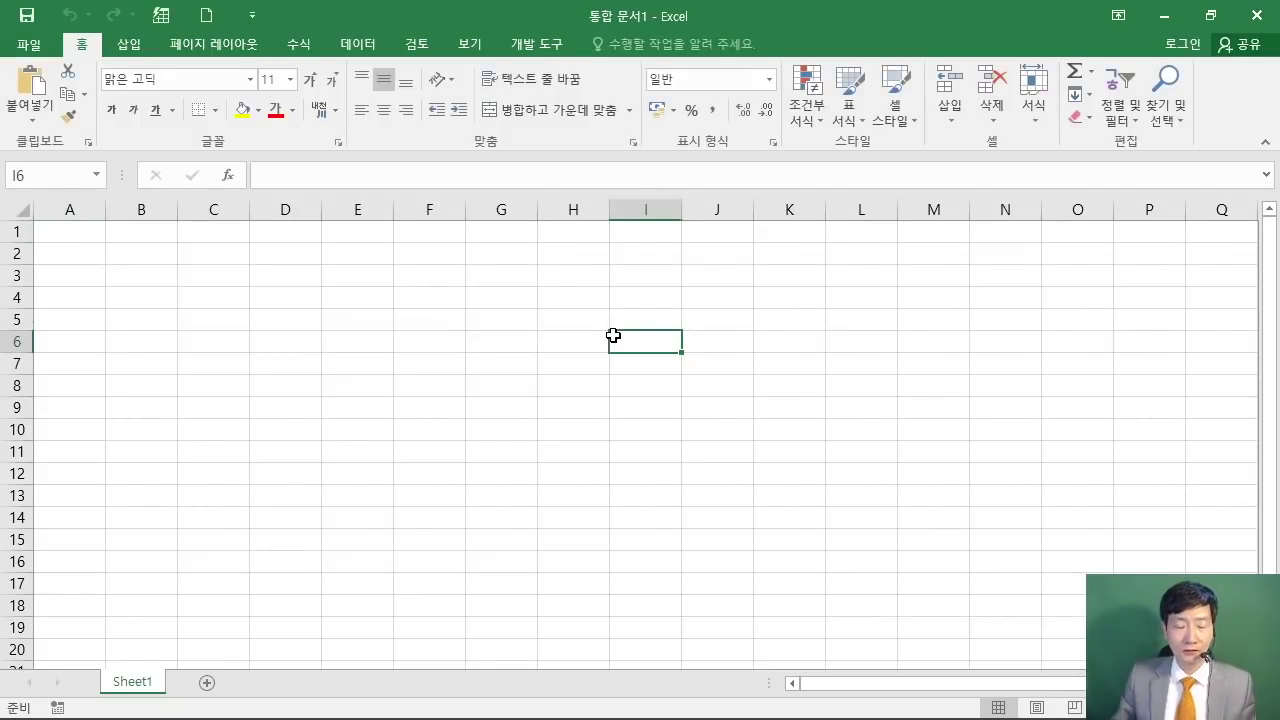
drag(452, 208, 706, 373)
mouse_move(476, 240)
mouse_down()
mouse_move(580, 240)
mouse_move(488, 346)
mouse_up()
drag(512, 292, 590, 292)
drag(604, 261, 586, 340)
mouse_move(656, 258)
mouse_down()
mouse_move(697, 272)
mouse_move(706, 330)
mouse_up()
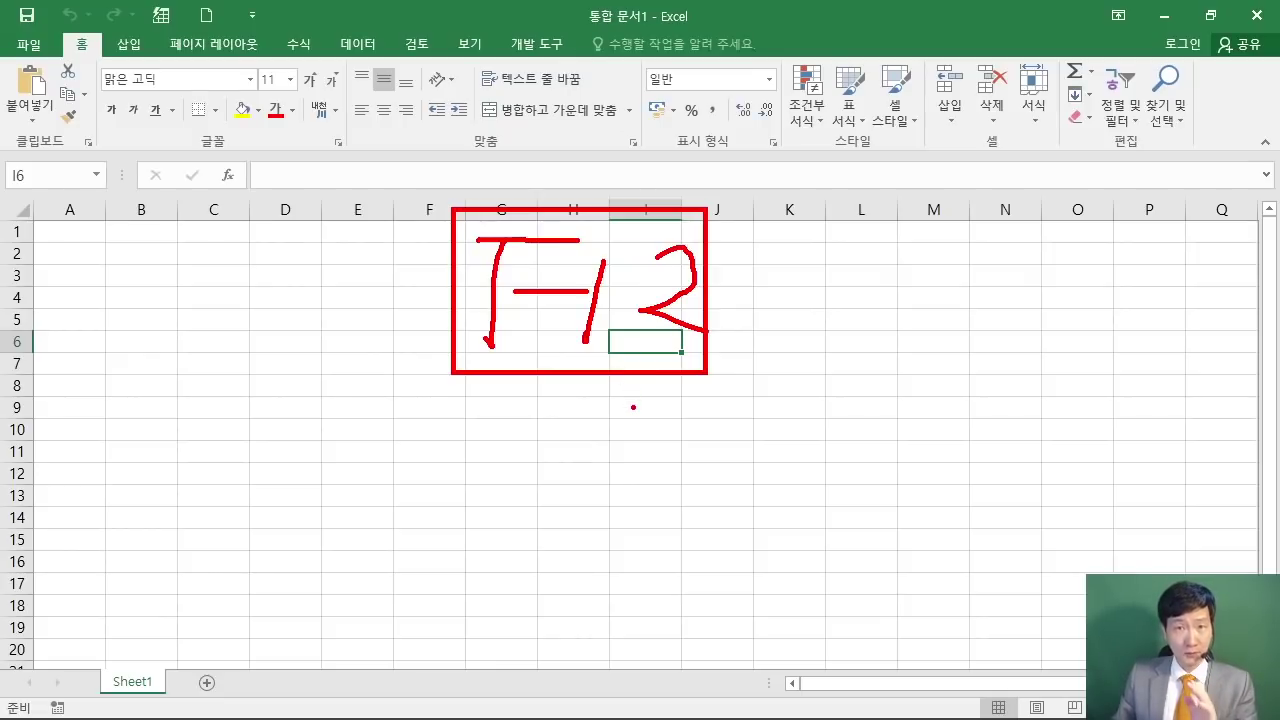
key(Escape)
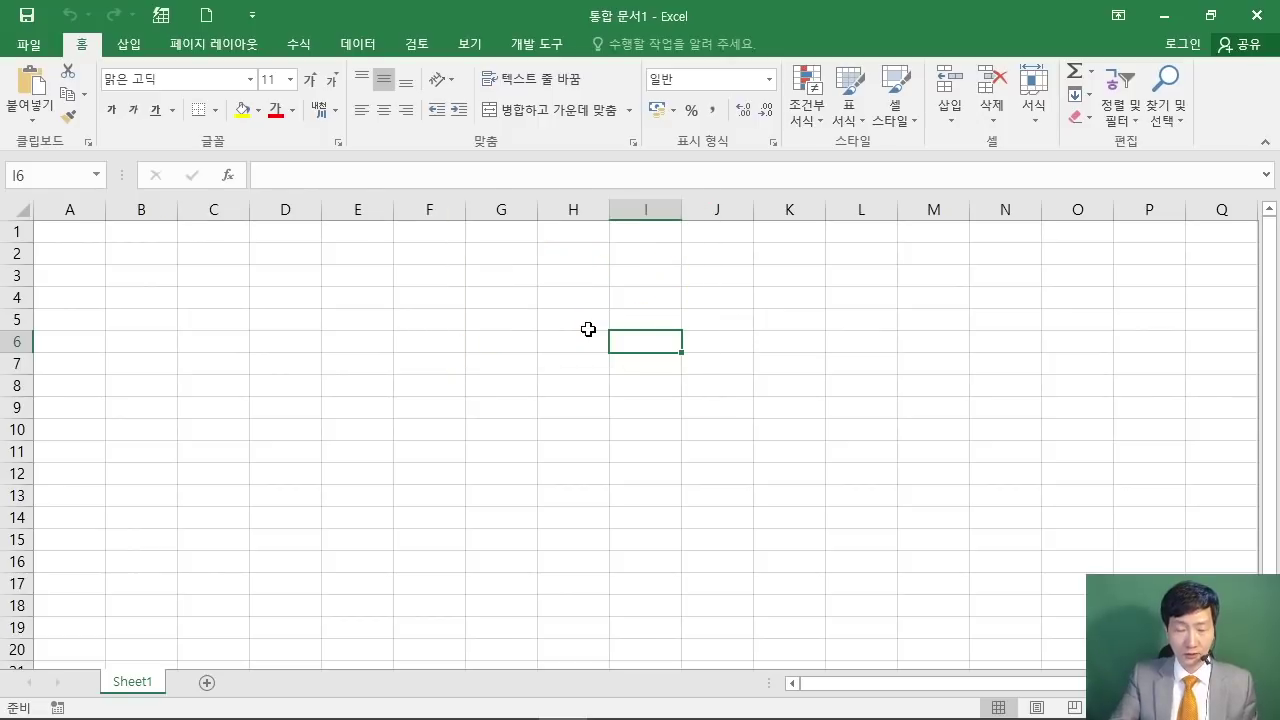
key(F12)
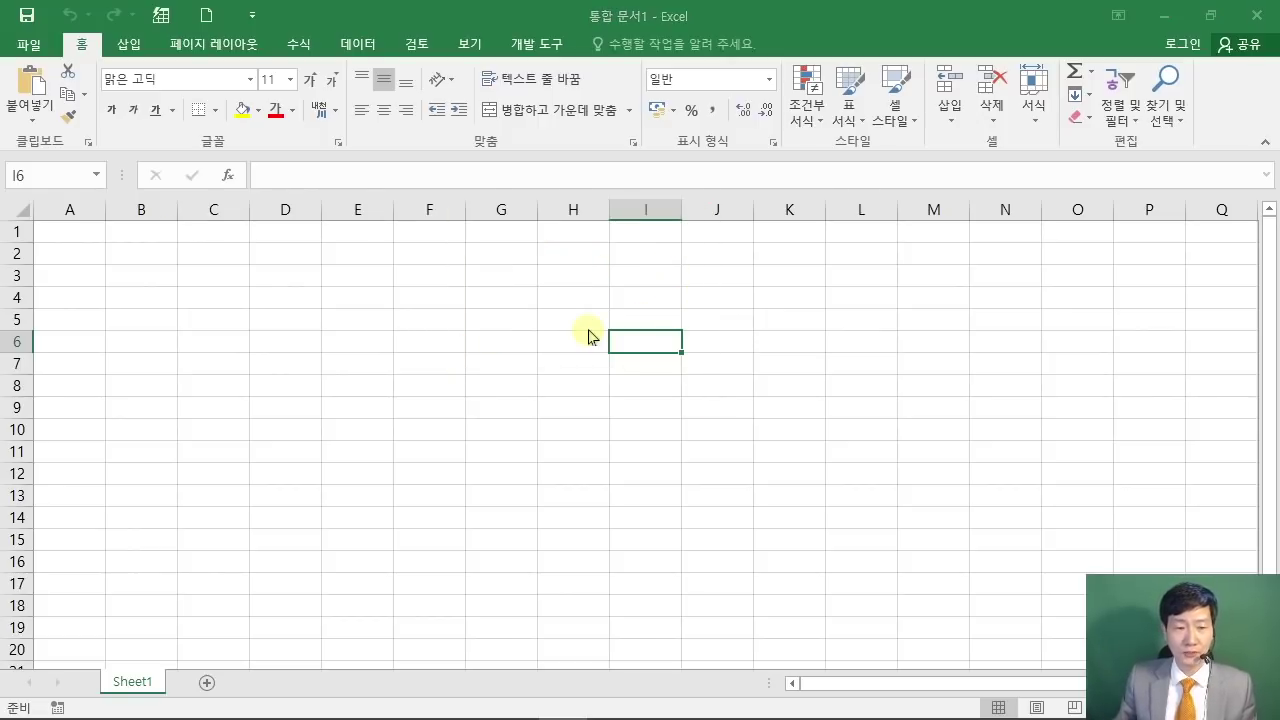
Step: Save the workbook as .xlsx in the ITQ folder, named with the pasted exam number, a hyphen and the candidate's name
drag(286, 29, 400, 65)
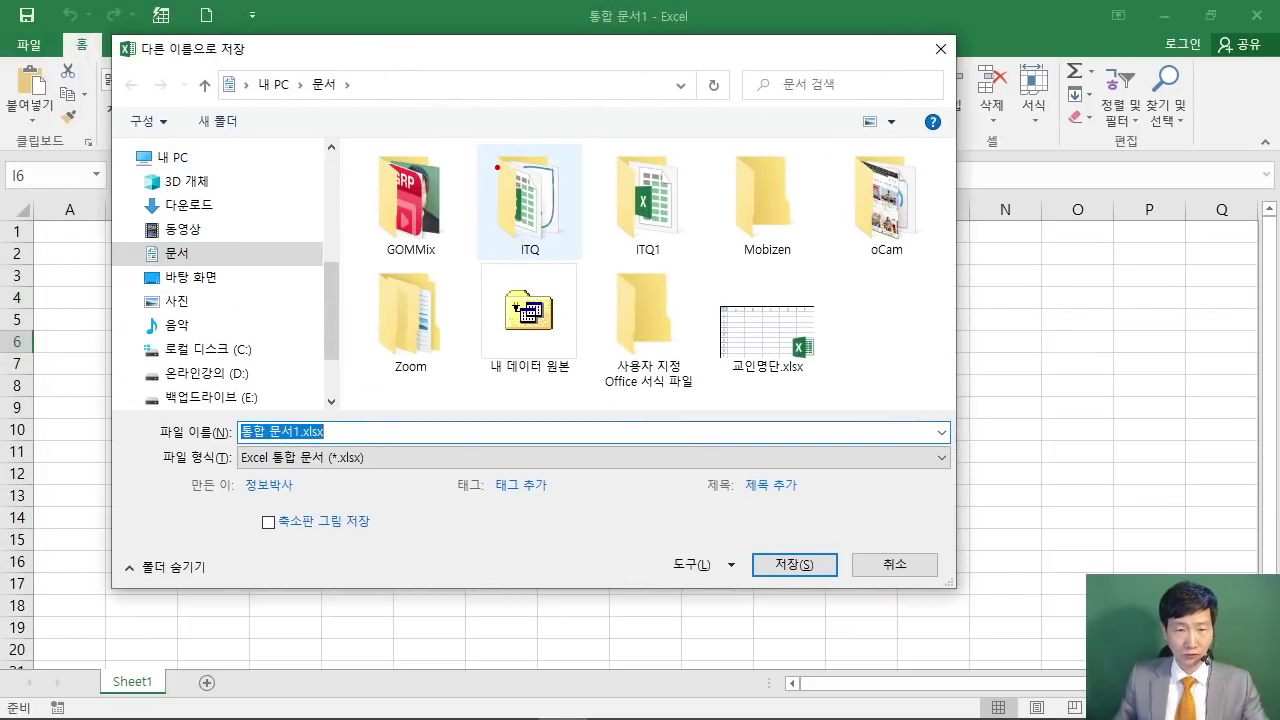
double_click(522, 180)
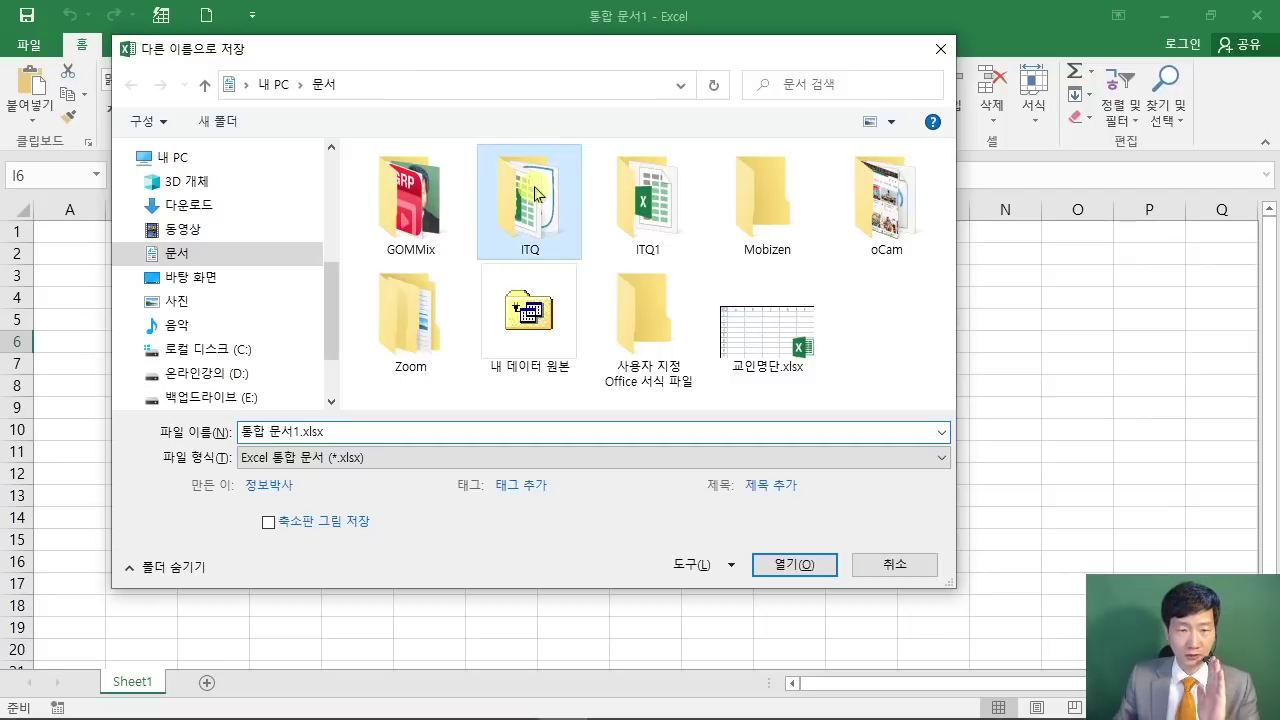
click(341, 428)
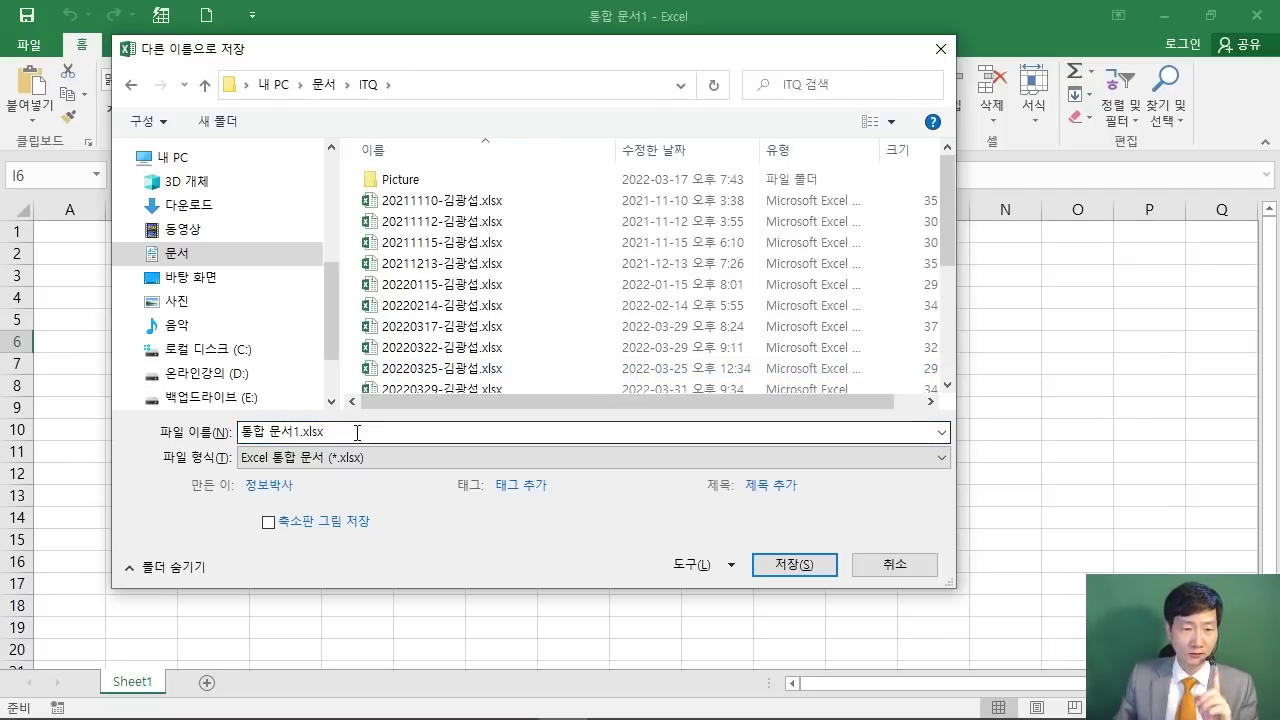
key(ctrl+a)
right_click(316, 432)
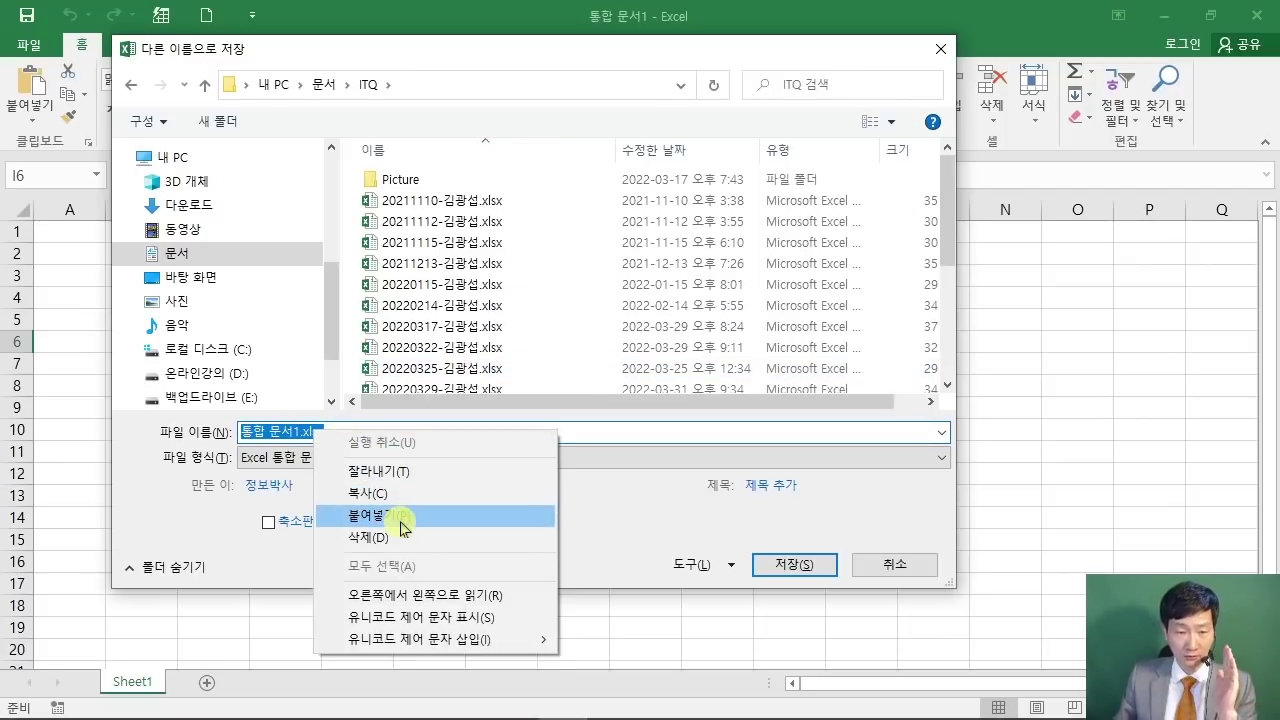
click(398, 516)
text(-)
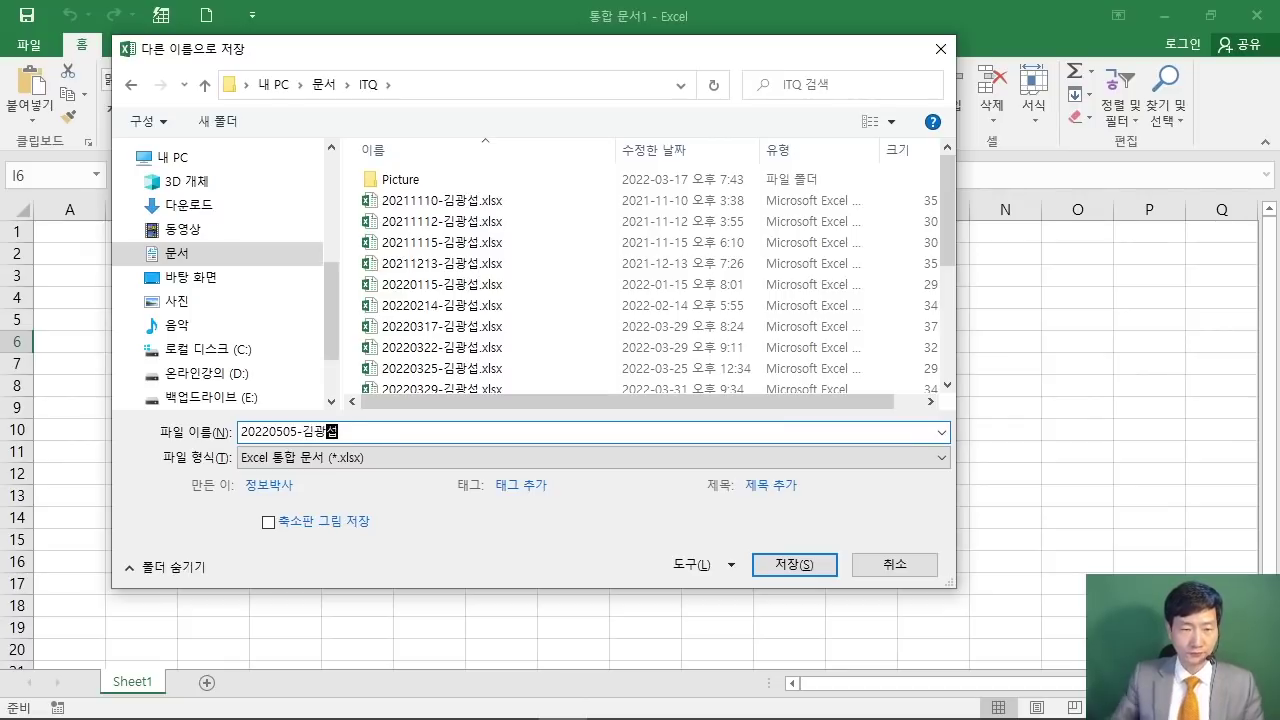
click(757, 566)
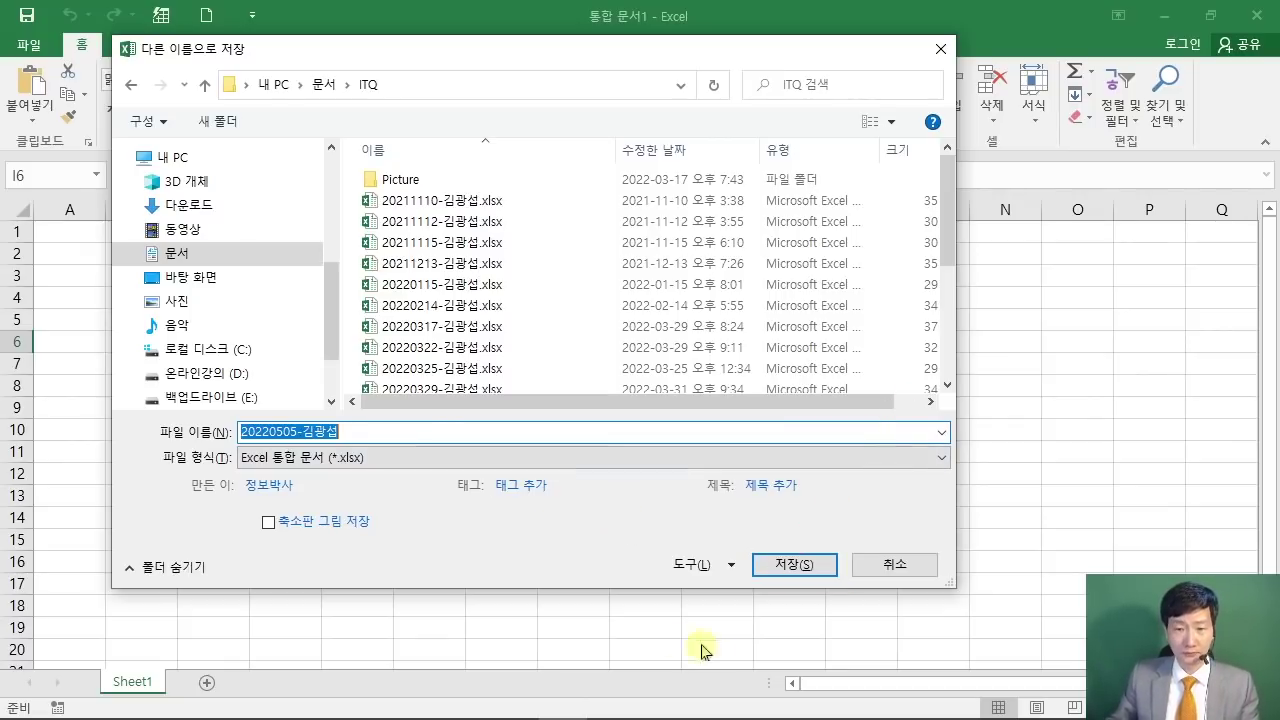
click(815, 574)
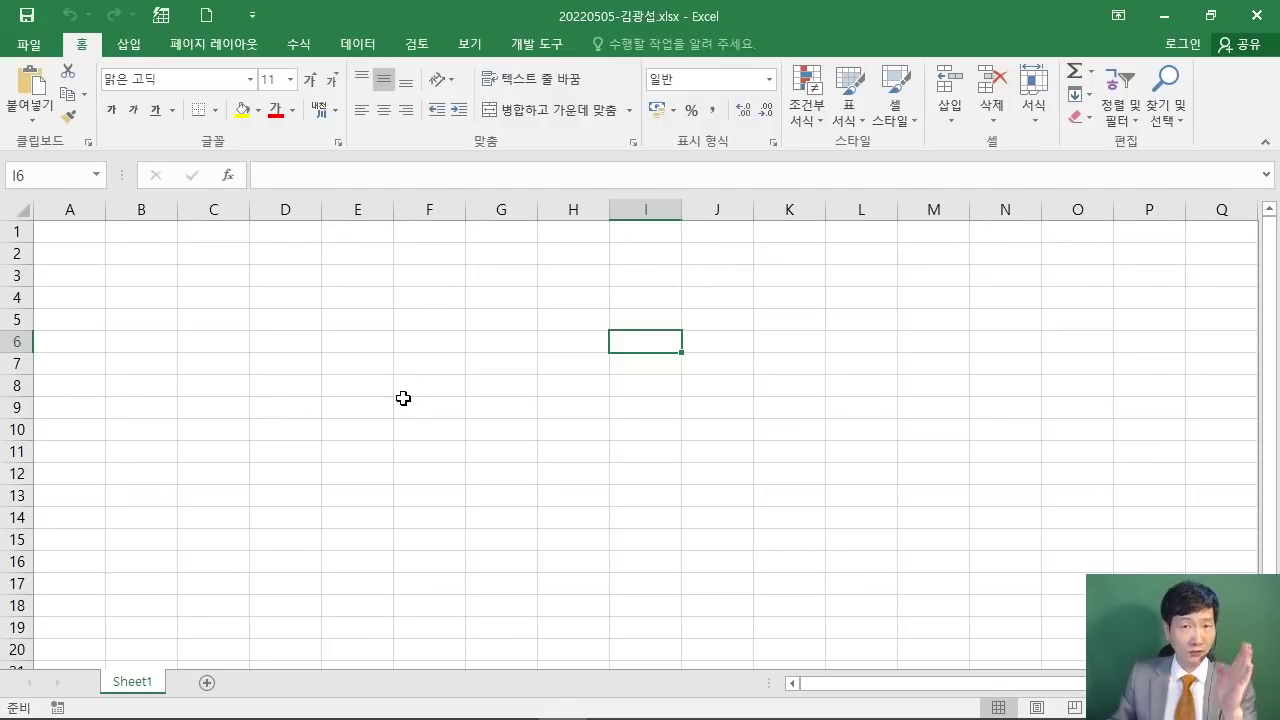
Step: Add Sheet2 and Sheet3 with the New Sheet button, then go back to Sheet1
click(130, 682)
click(207, 682)
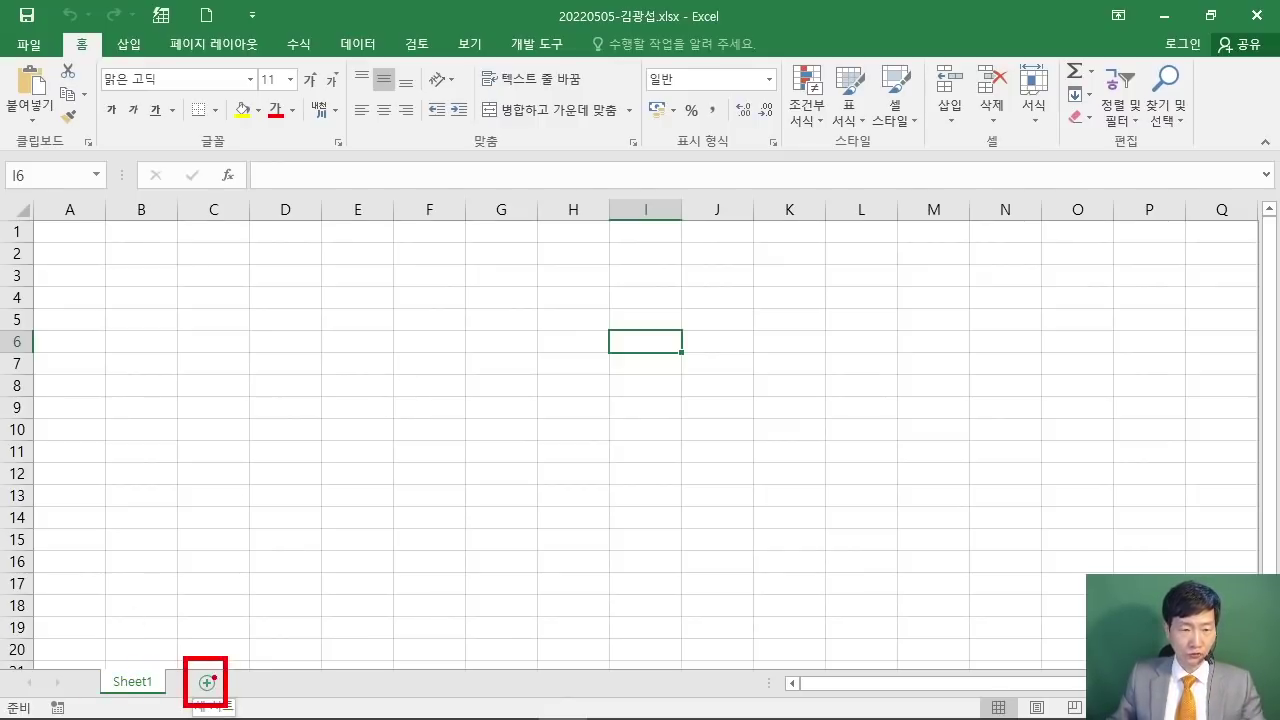
mouse_move(103, 714)
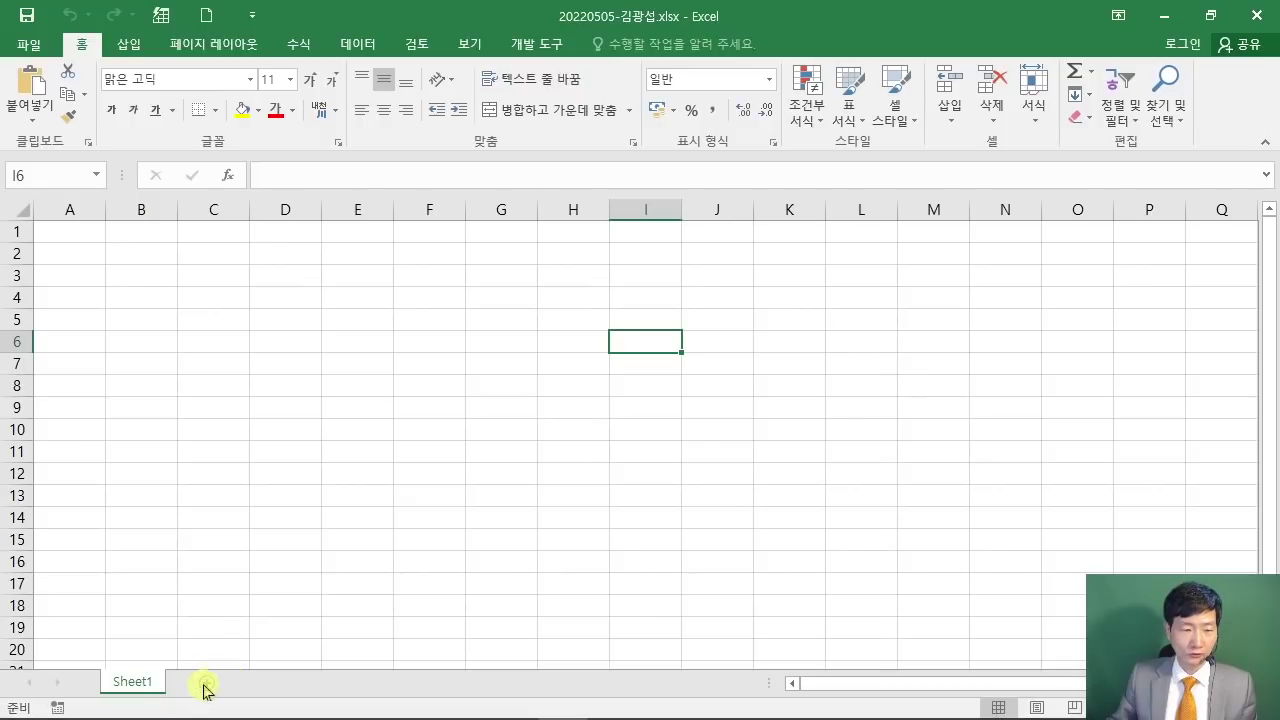
click(207, 682)
click(274, 683)
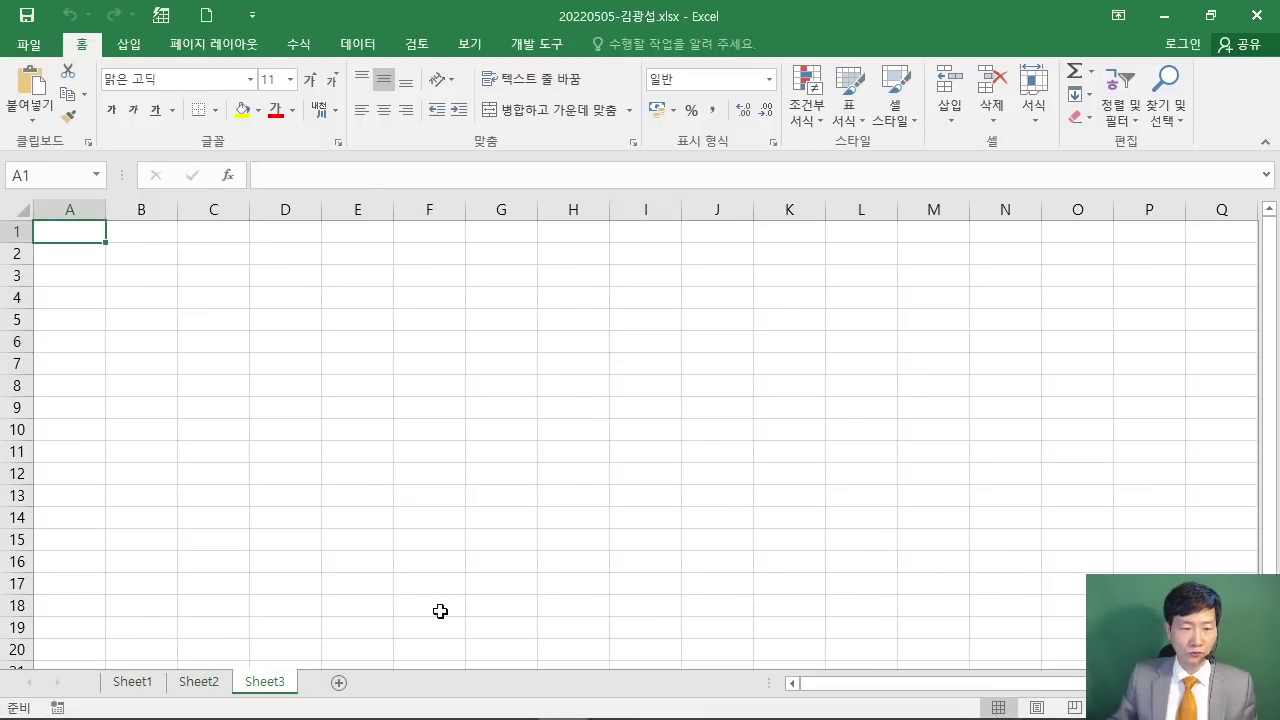
click(136, 681)
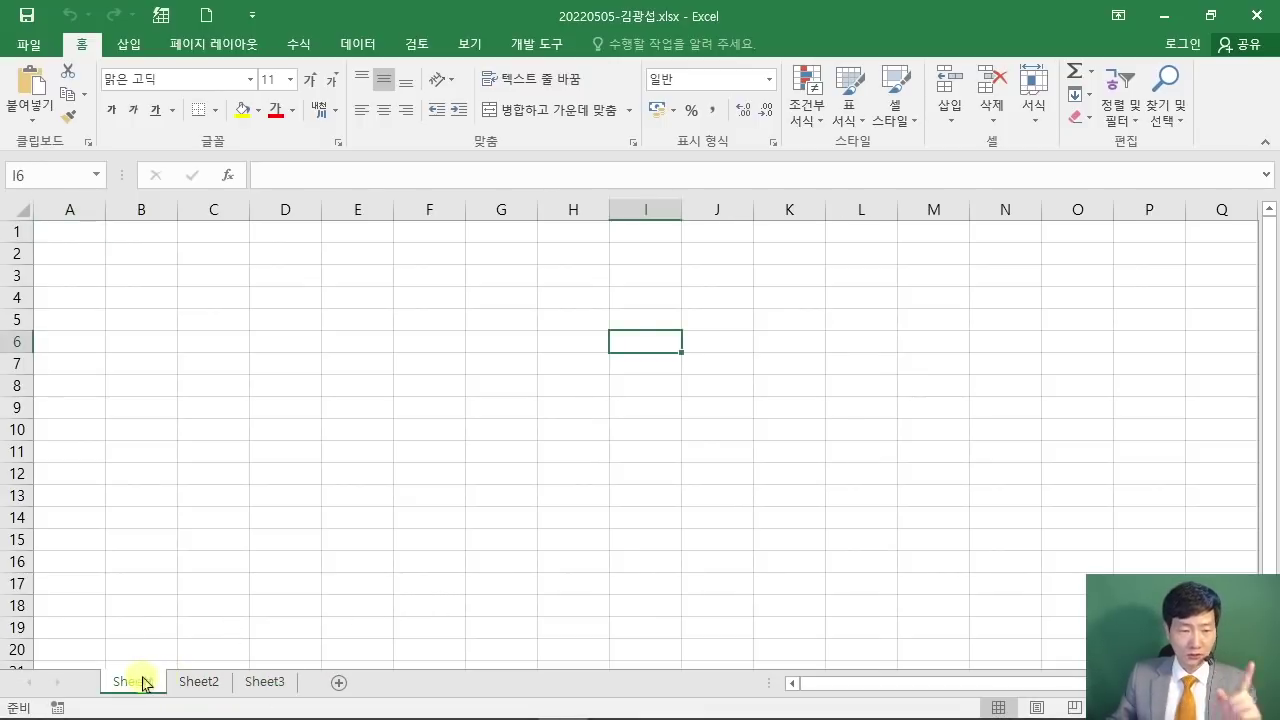
Step: Draw on-screen annotations over the sheet and the sheet tabs
drag(416, 234, 798, 390)
mouse_move(481, 297)
mouse_down()
mouse_move(464, 340)
mouse_move(521, 357)
mouse_up()
mouse_move(540, 272)
mouse_down()
mouse_move(556, 330)
mouse_move(583, 362)
mouse_up()
click(605, 345)
drag(613, 286, 636, 297)
mouse_move(705, 242)
mouse_down()
mouse_move(684, 310)
mouse_move(660, 335)
mouse_up()
drag(708, 338, 762, 334)
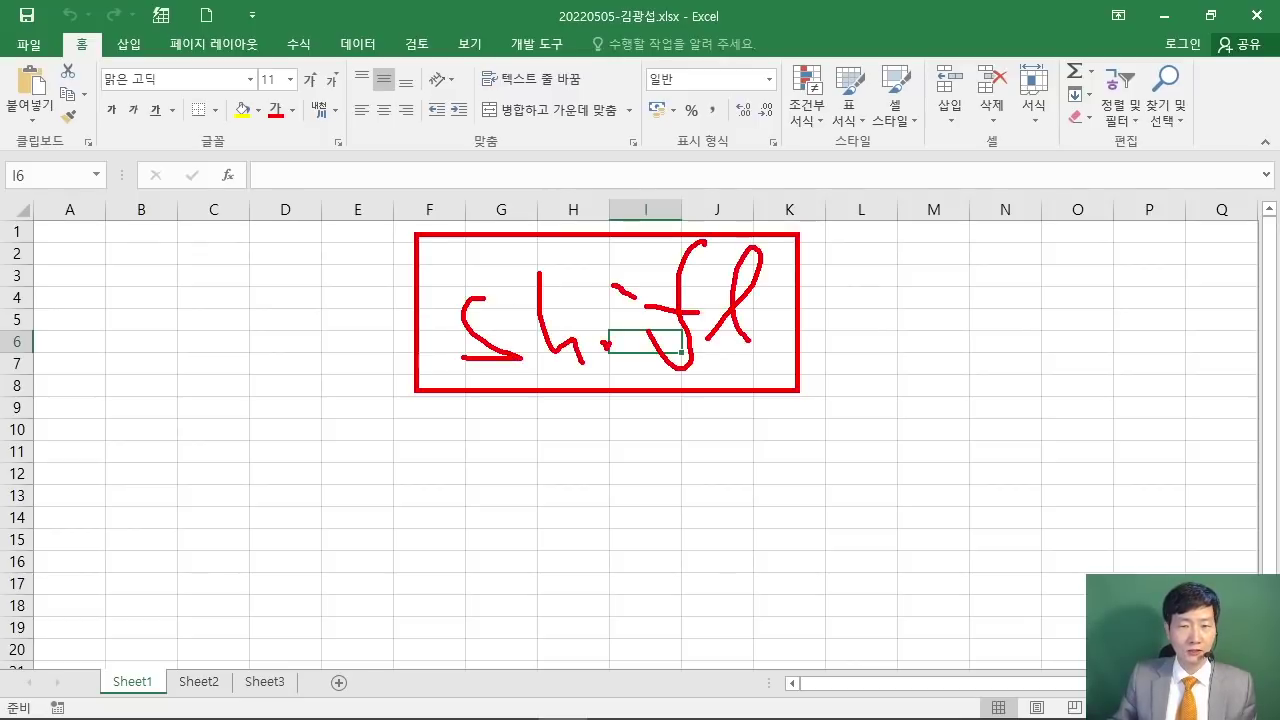
drag(650, 322, 787, 308)
drag(258, 424, 362, 516)
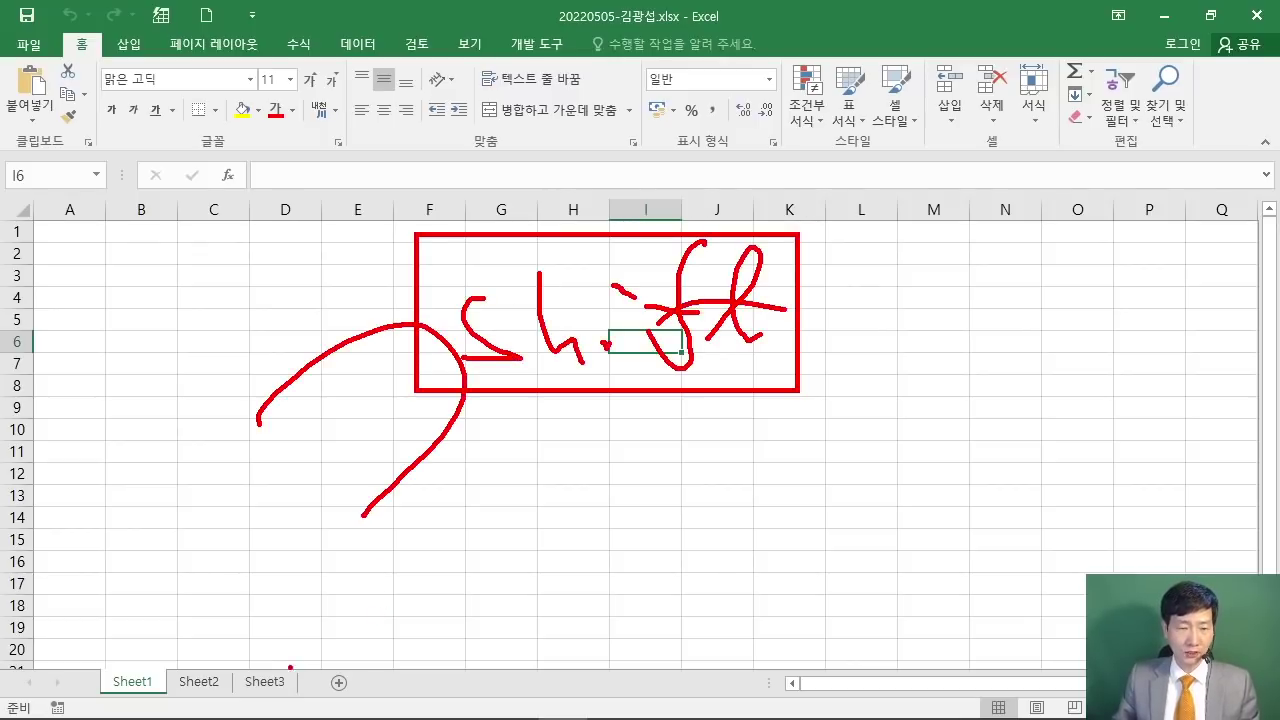
drag(293, 667, 284, 652)
drag(274, 672, 394, 591)
key(Escape)
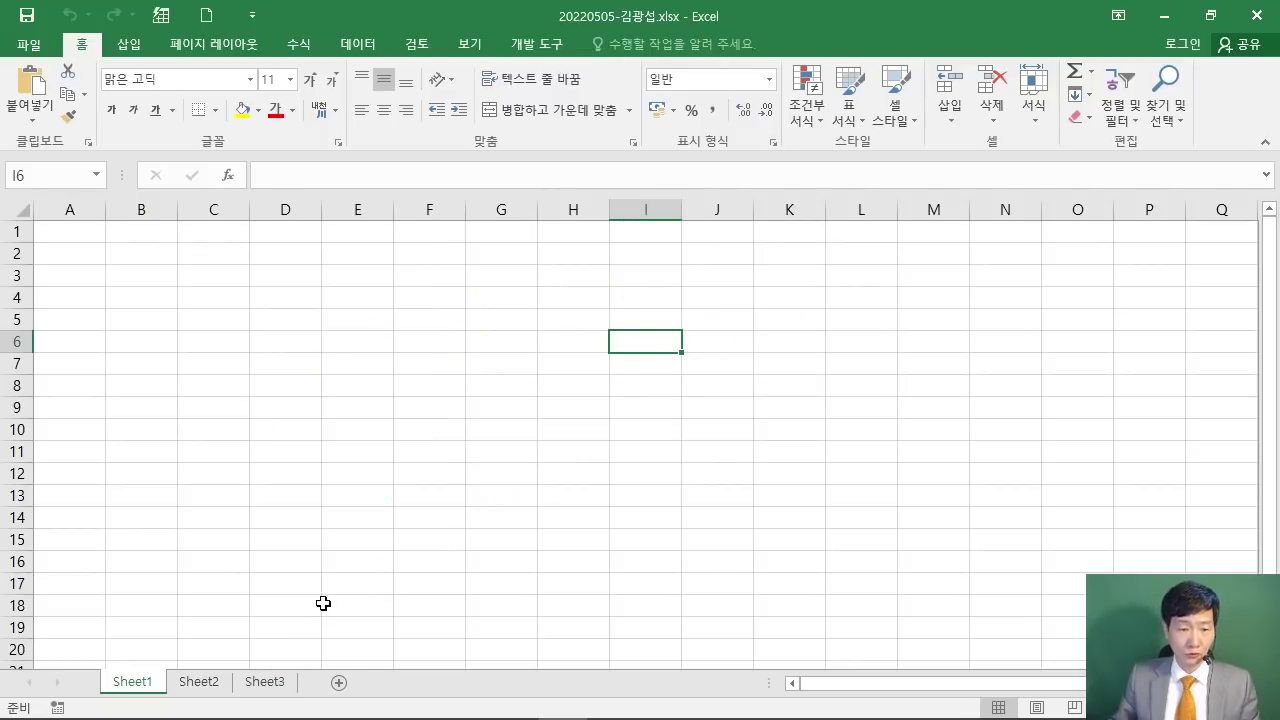
Step: Group Sheet1 through Sheet3 and give column A a width of 1 on all three
shift+click(266, 682)
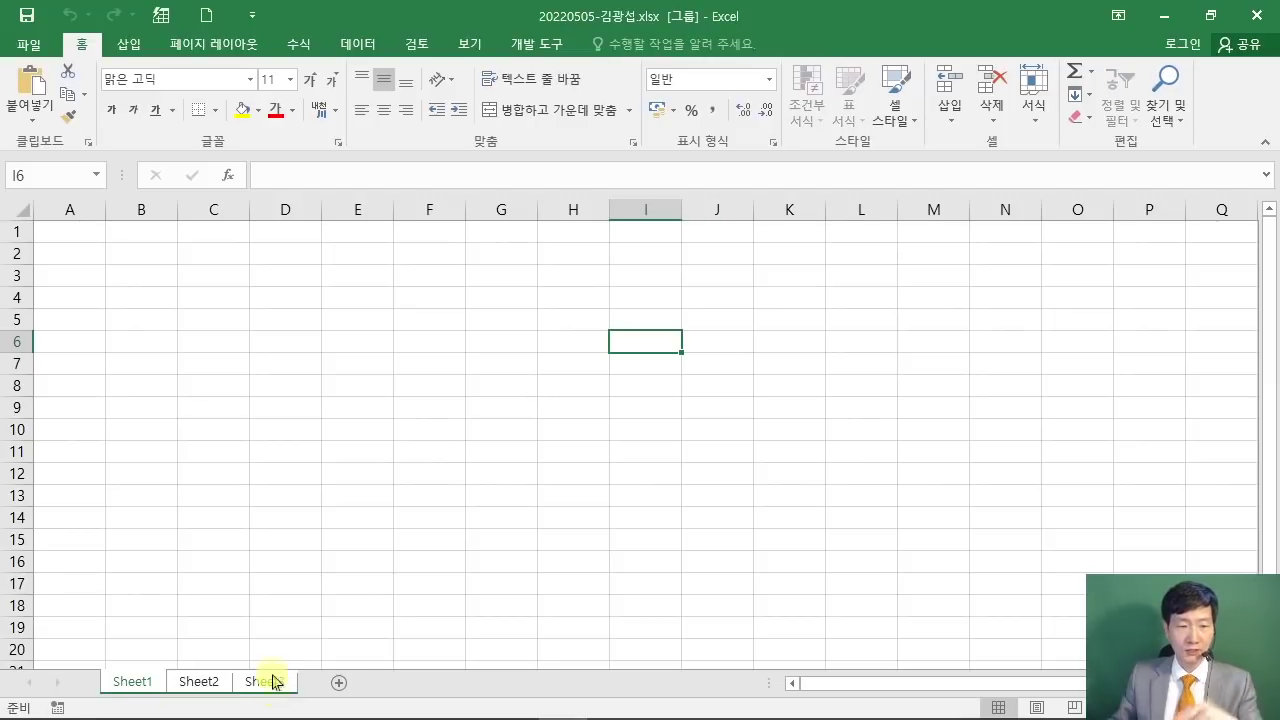
drag(137, 659, 302, 663)
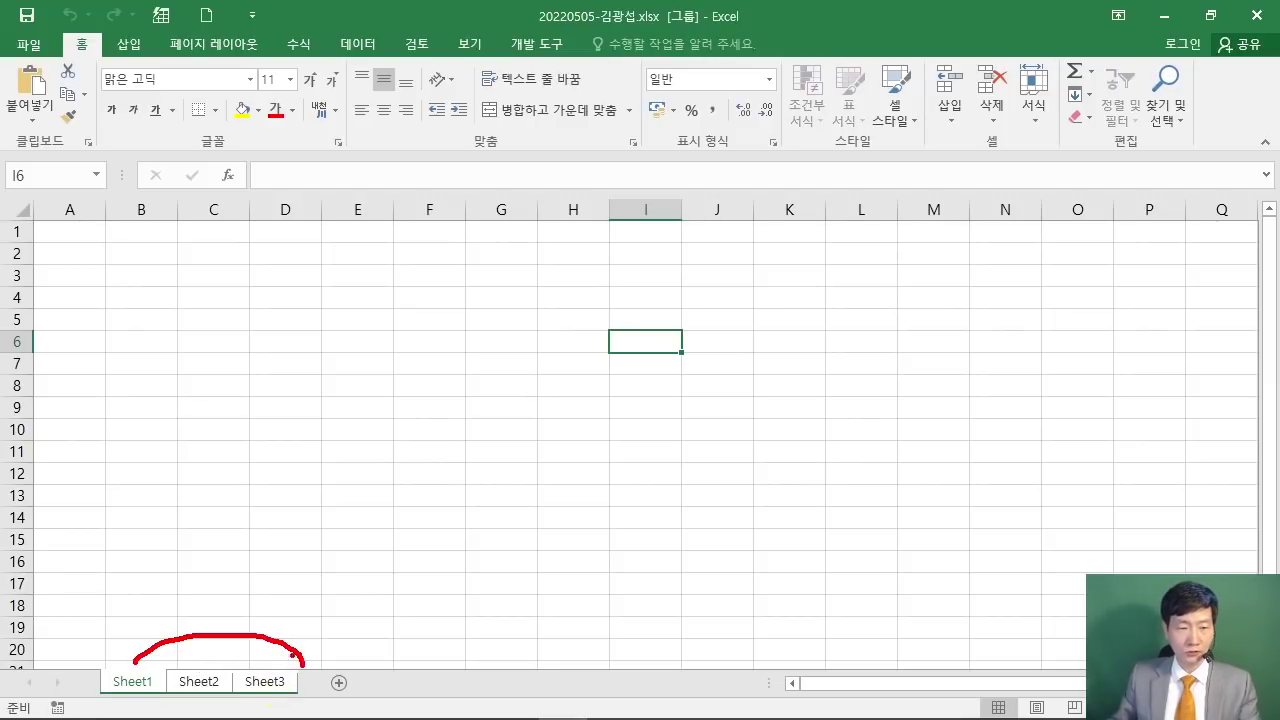
mouse_move(42, 189)
mouse_down()
mouse_move(101, 239)
mouse_move(184, 348)
mouse_up()
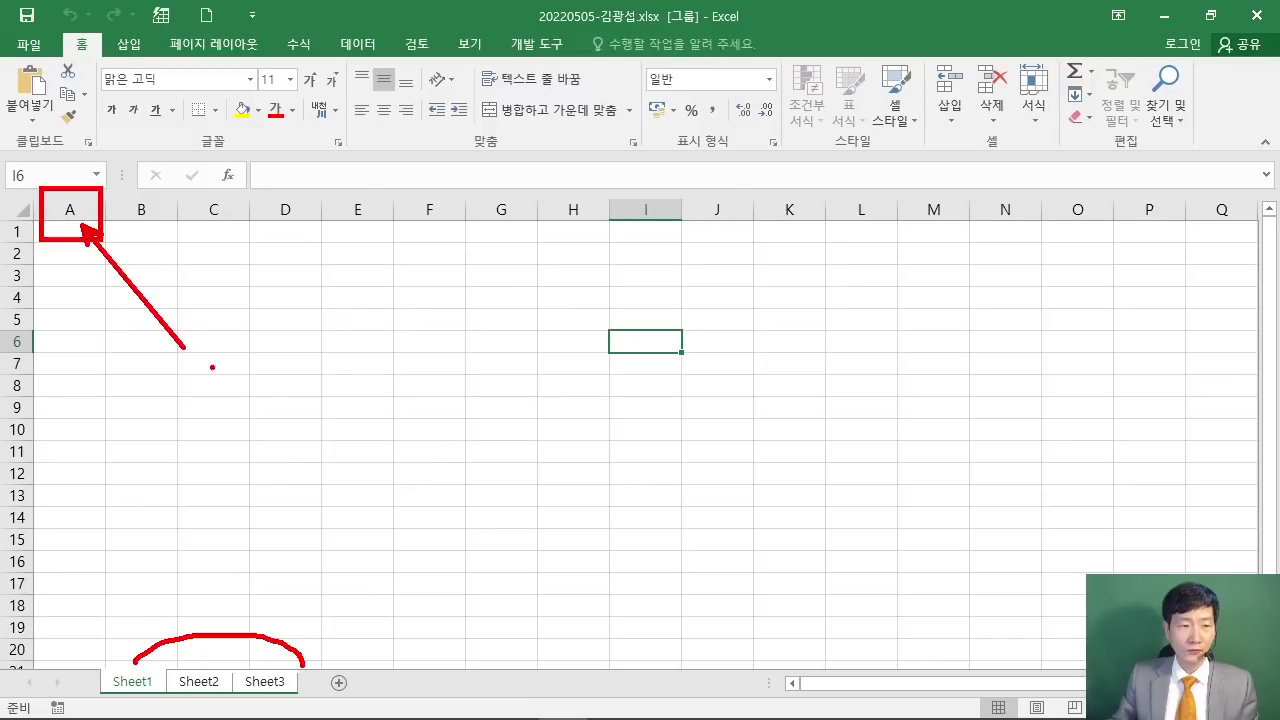
key(Escape)
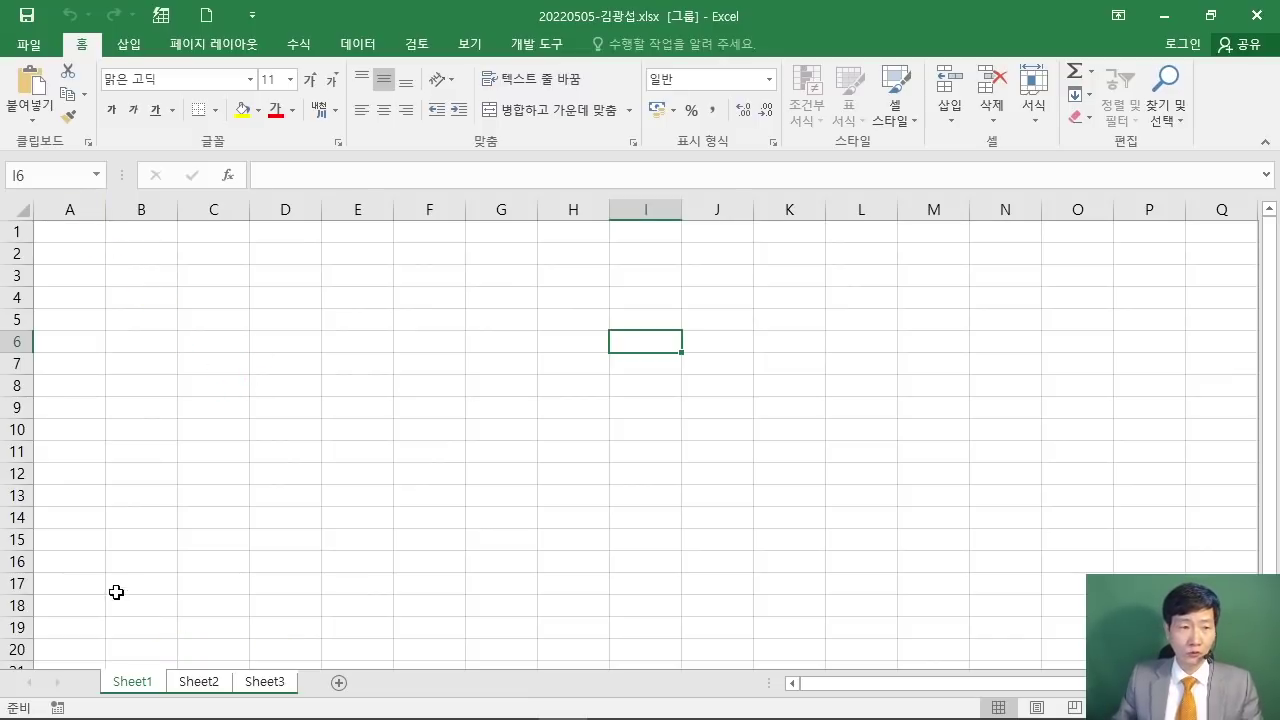
click(70, 208)
right_click(75, 212)
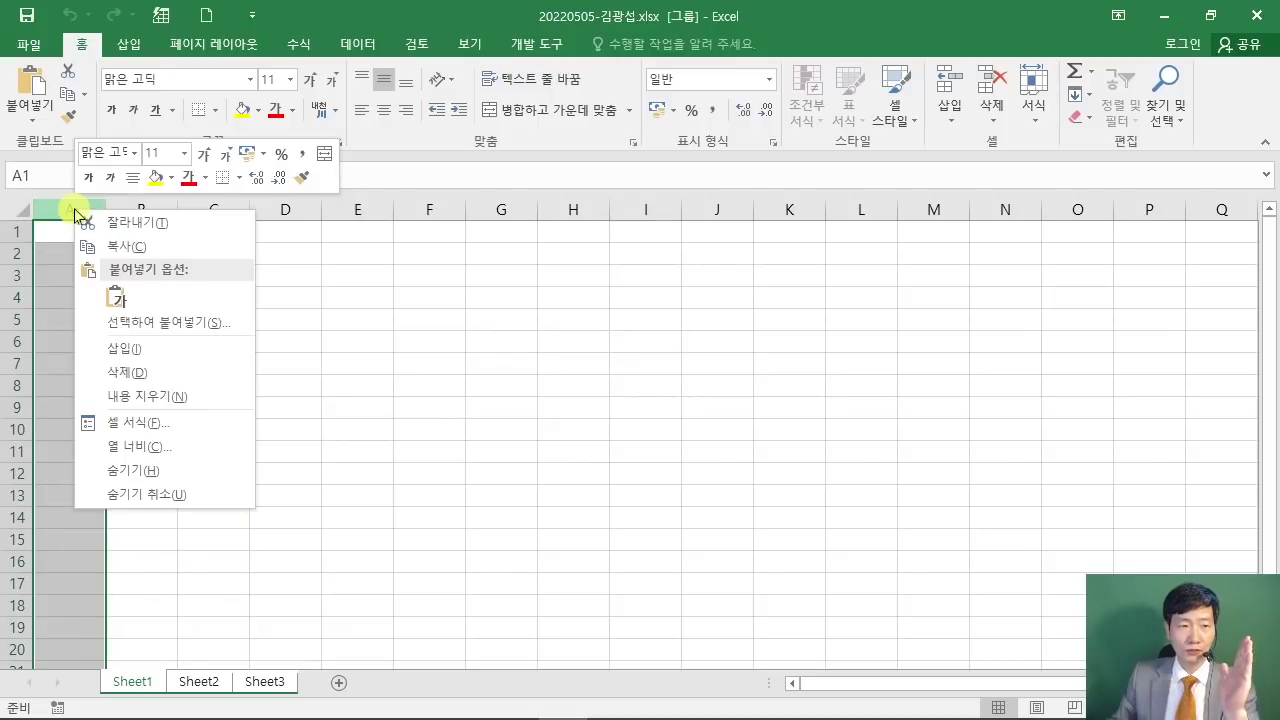
click(181, 456)
drag(148, 403, 594, 163)
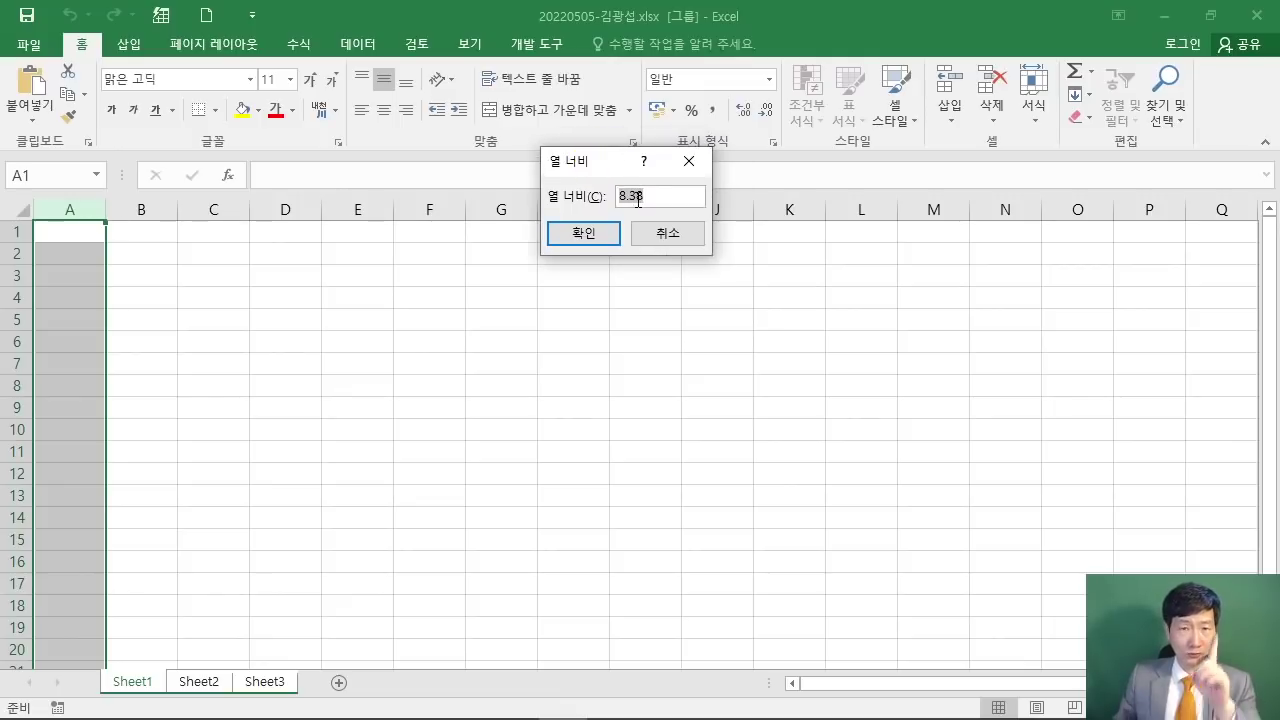
text(1)
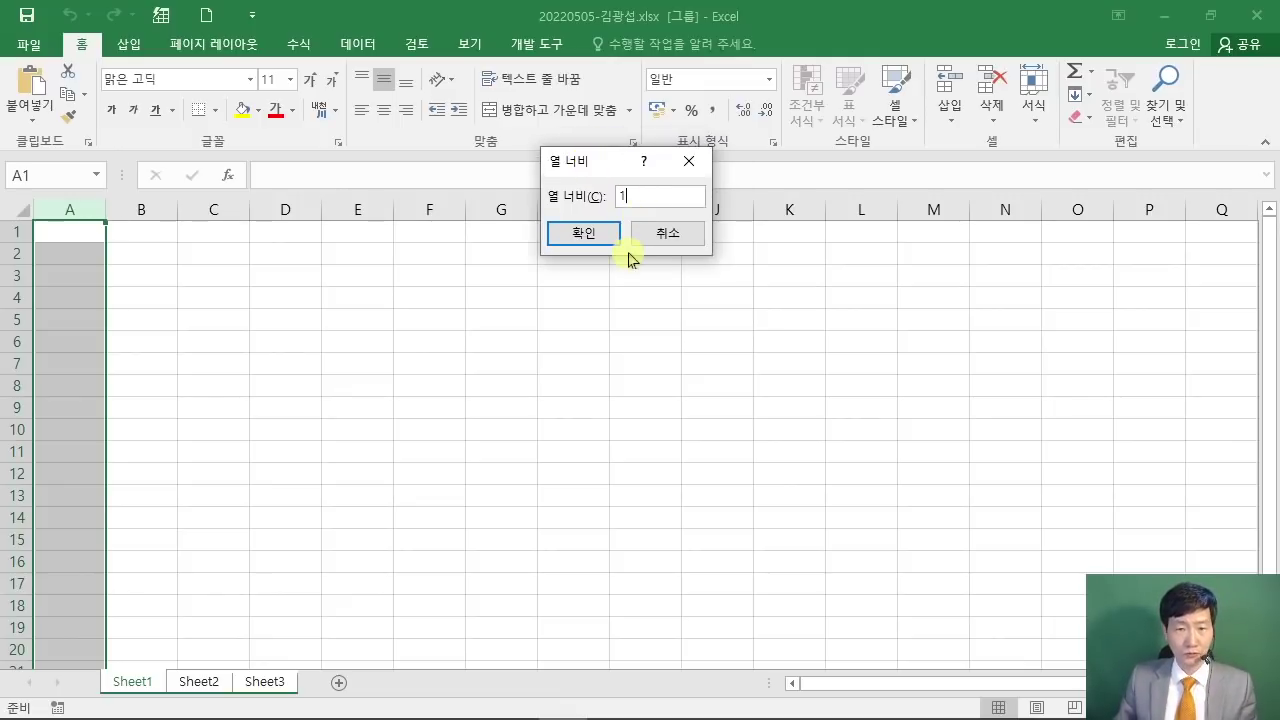
click(586, 240)
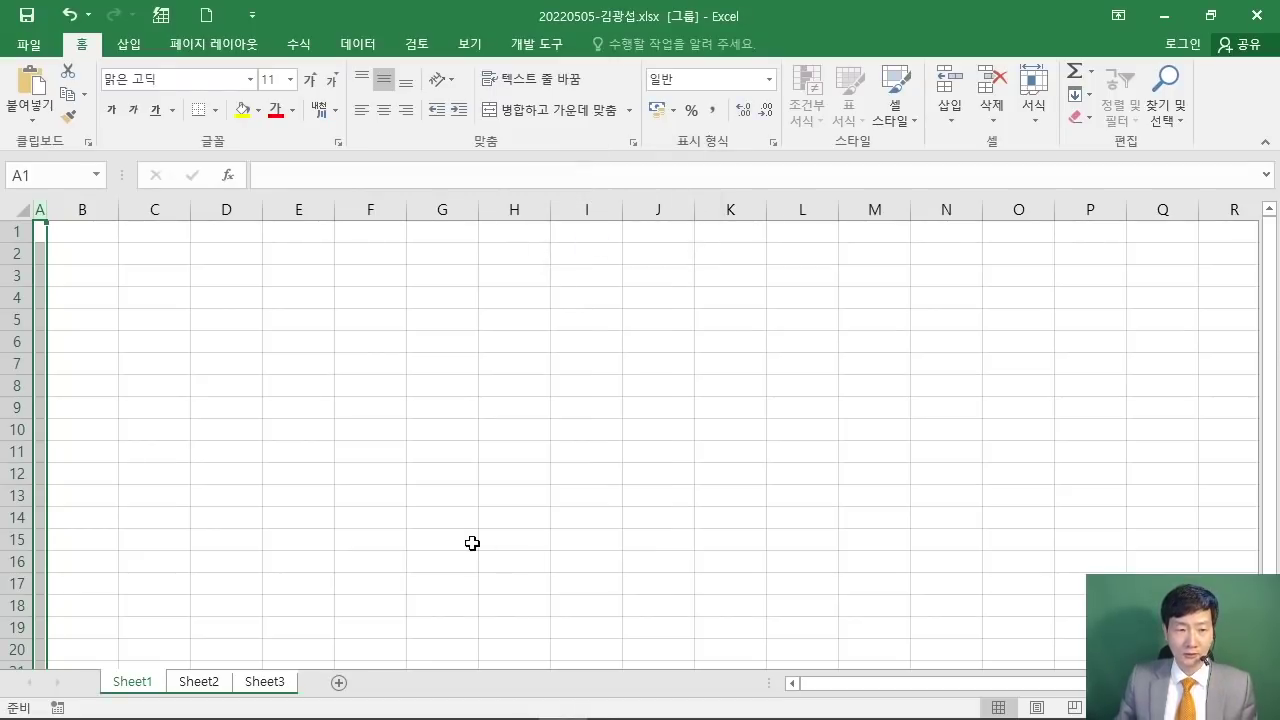
click(464, 700)
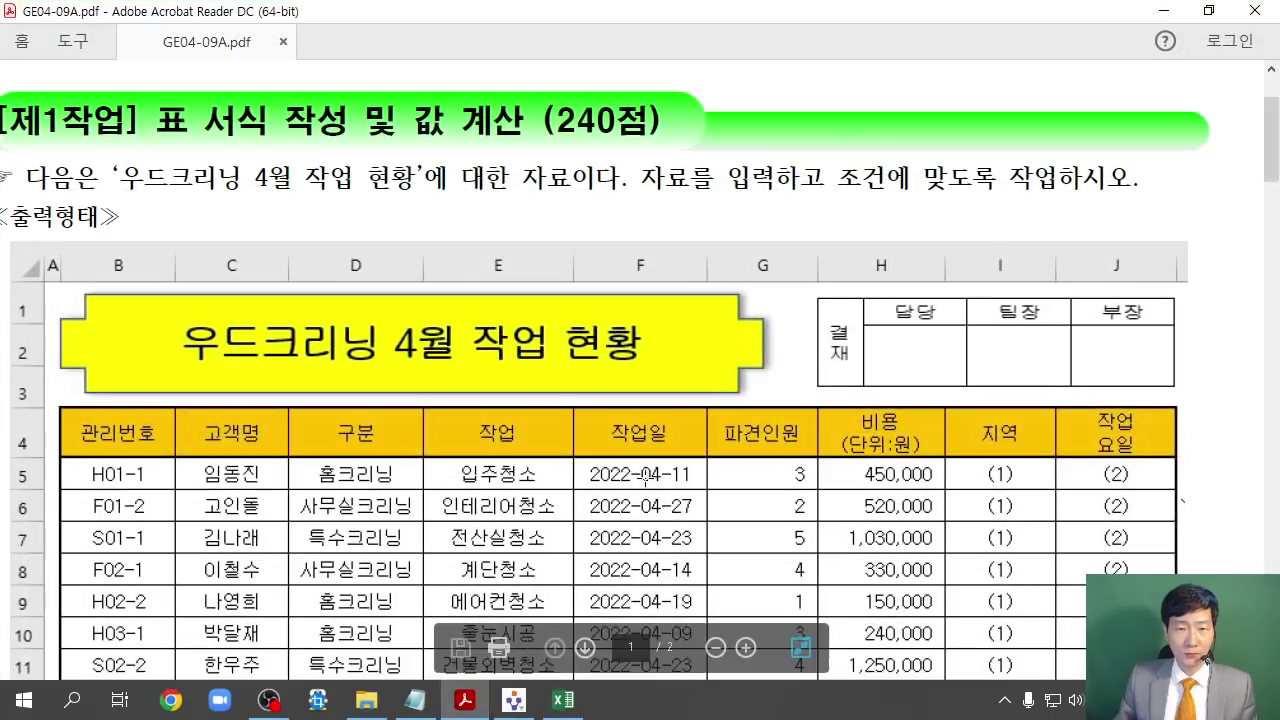
scroll(650, 470, down, 4)
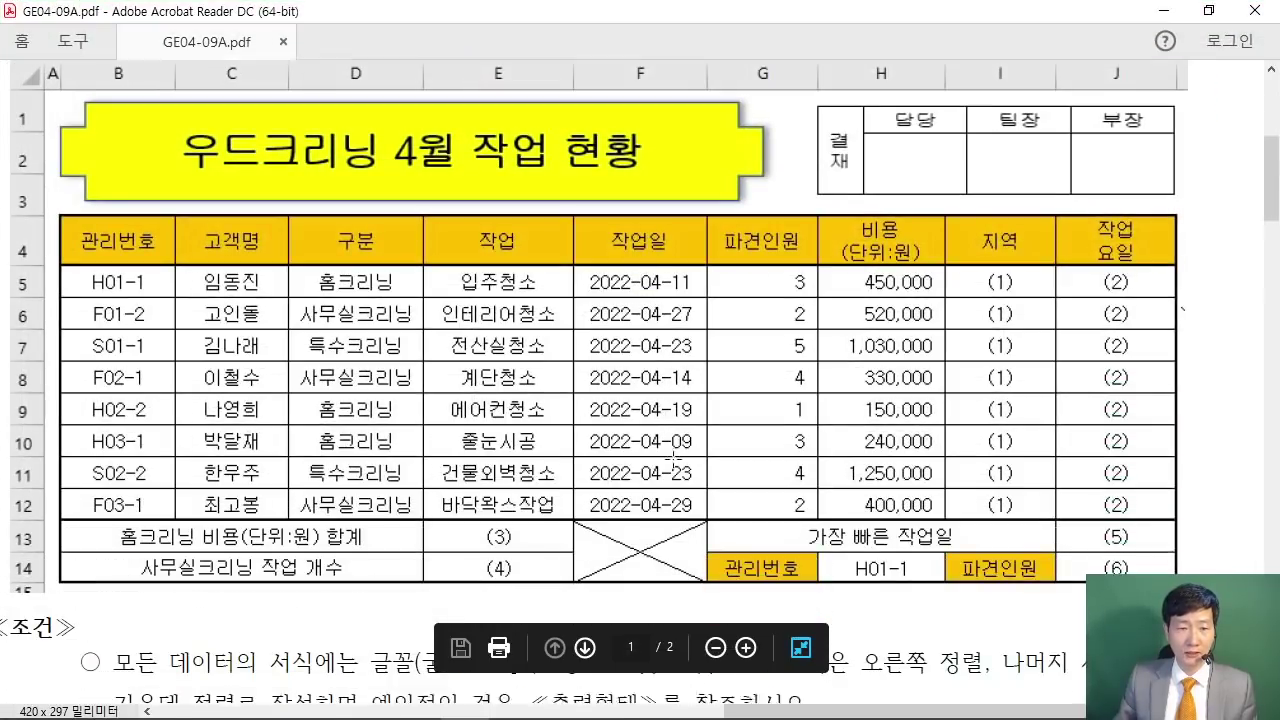
scroll(675, 458, down, 6)
drag(778, 712, 726, 712)
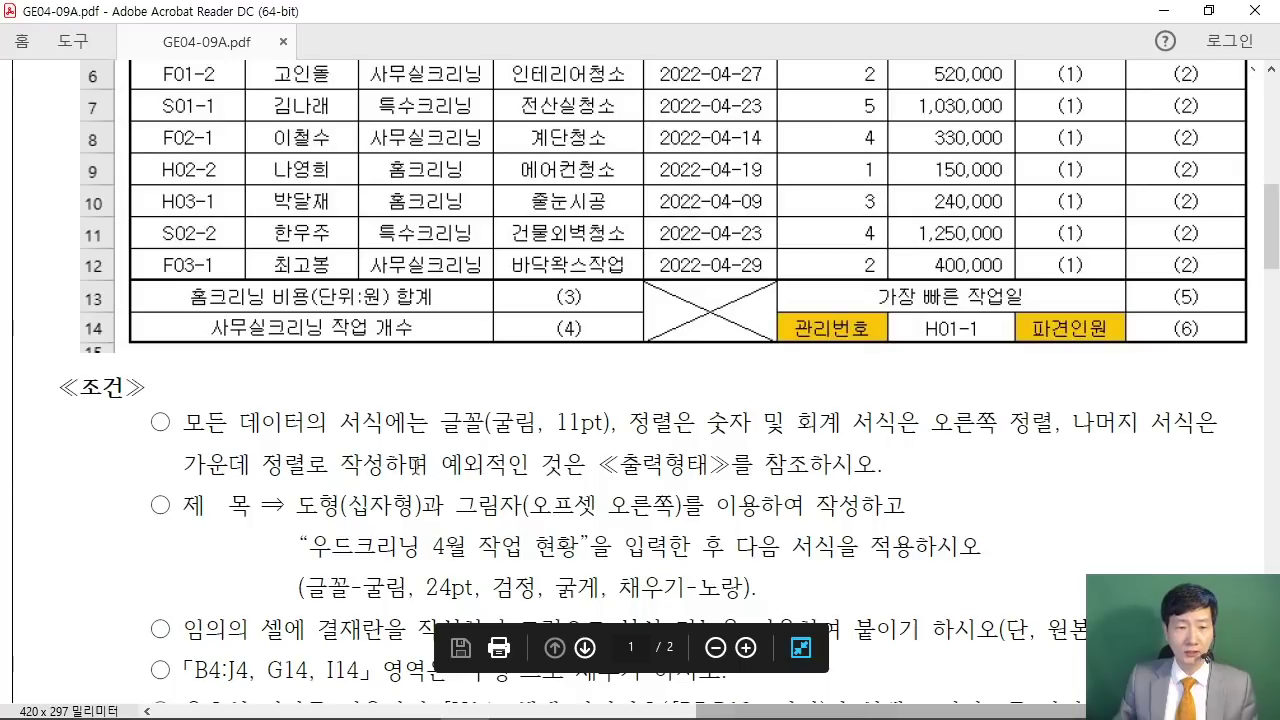
drag(441, 423, 617, 423)
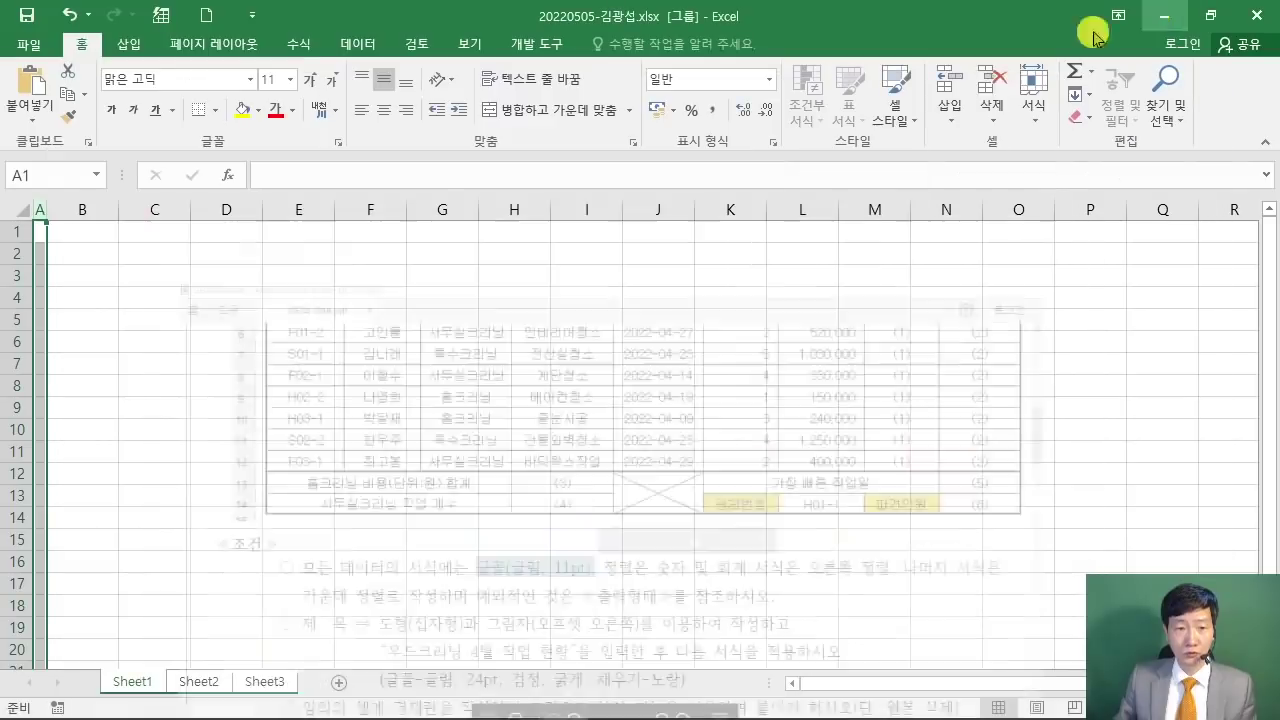
click(1168, 12)
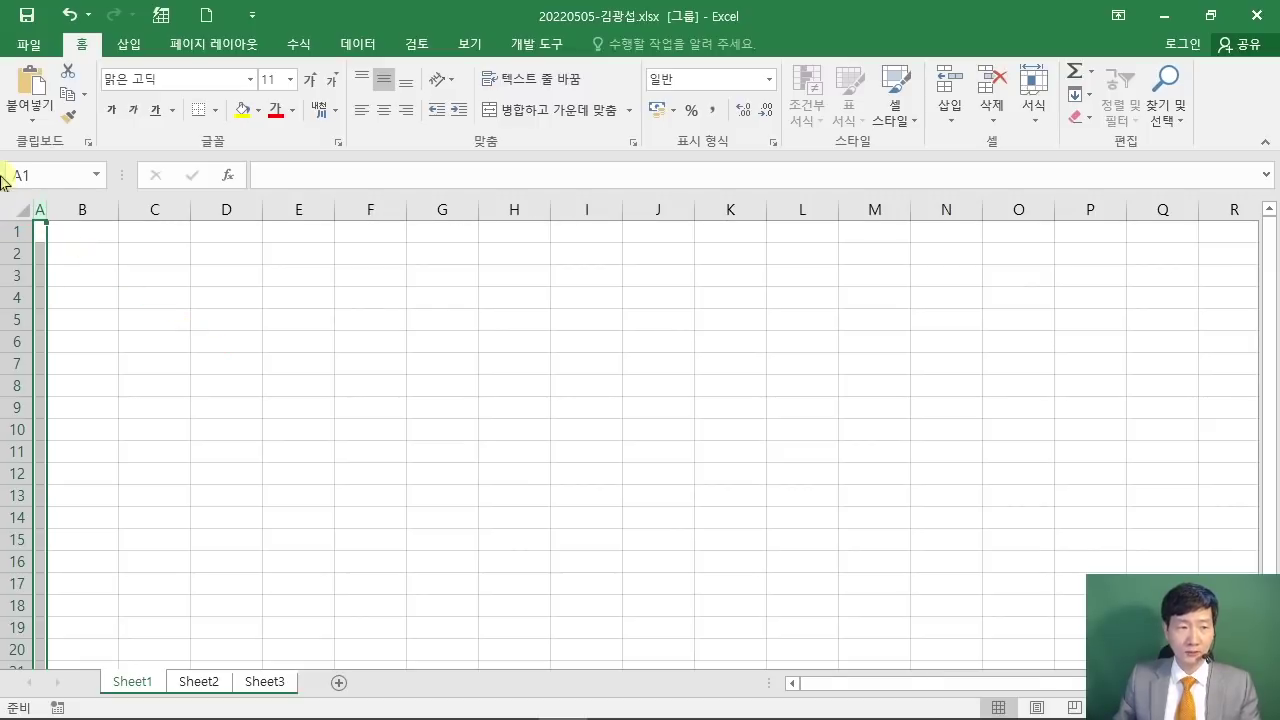
Step: Select all cells and start entering 굴림 as the font name
click(19, 207)
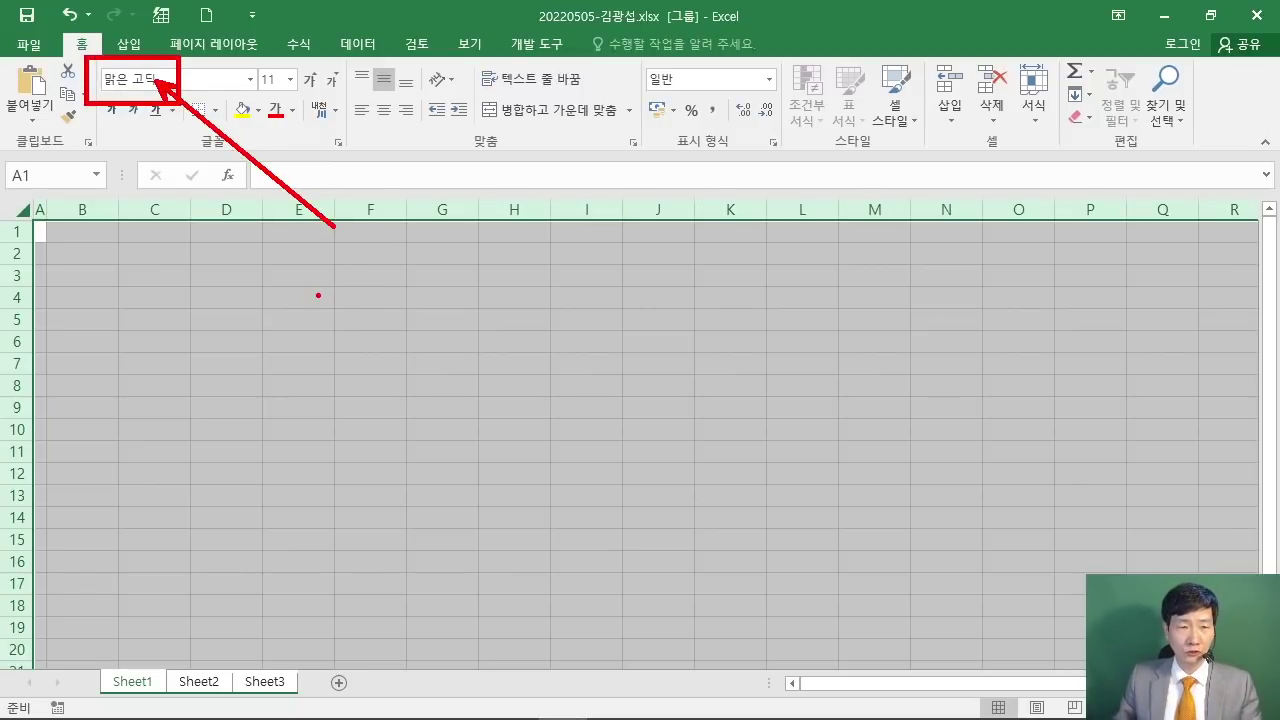
click(164, 86)
text(ㅁ)
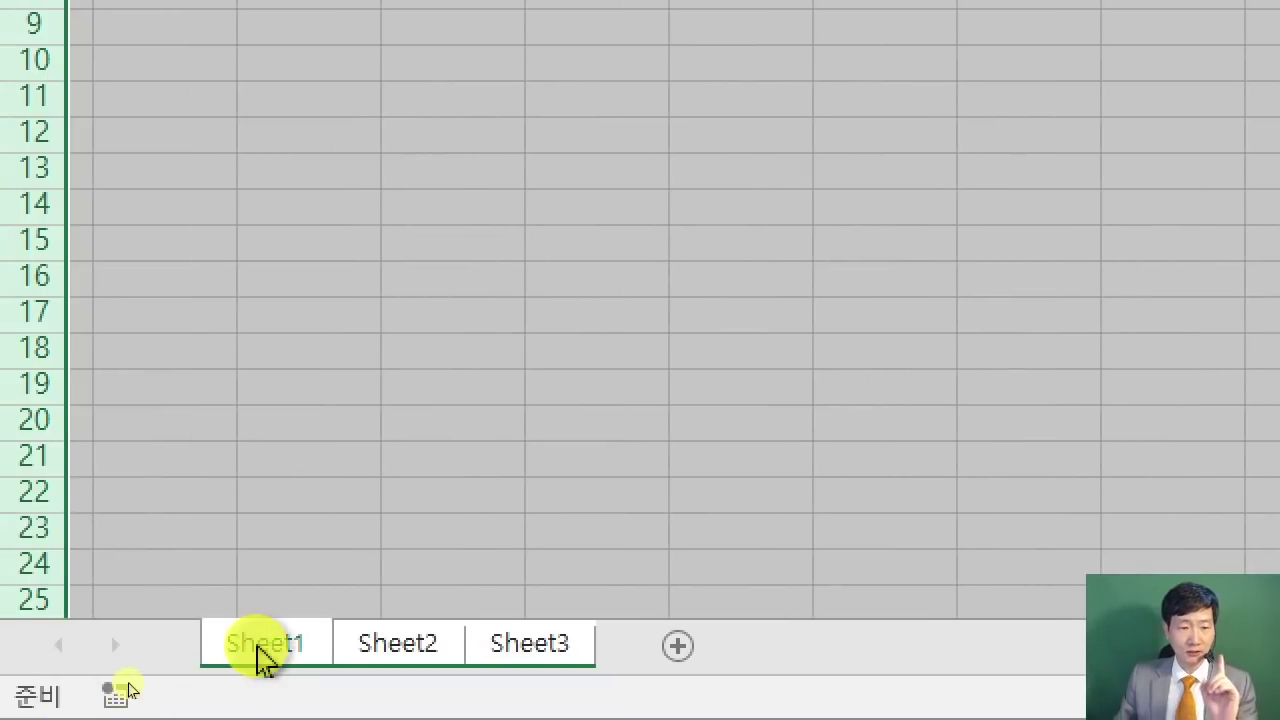
Step: Rename the Sheet1, Sheet2 and Sheet3 tabs to 제1작업, 제2작업 and 제3작업 in turn
double_click(257, 646)
text(제1ㅈ)
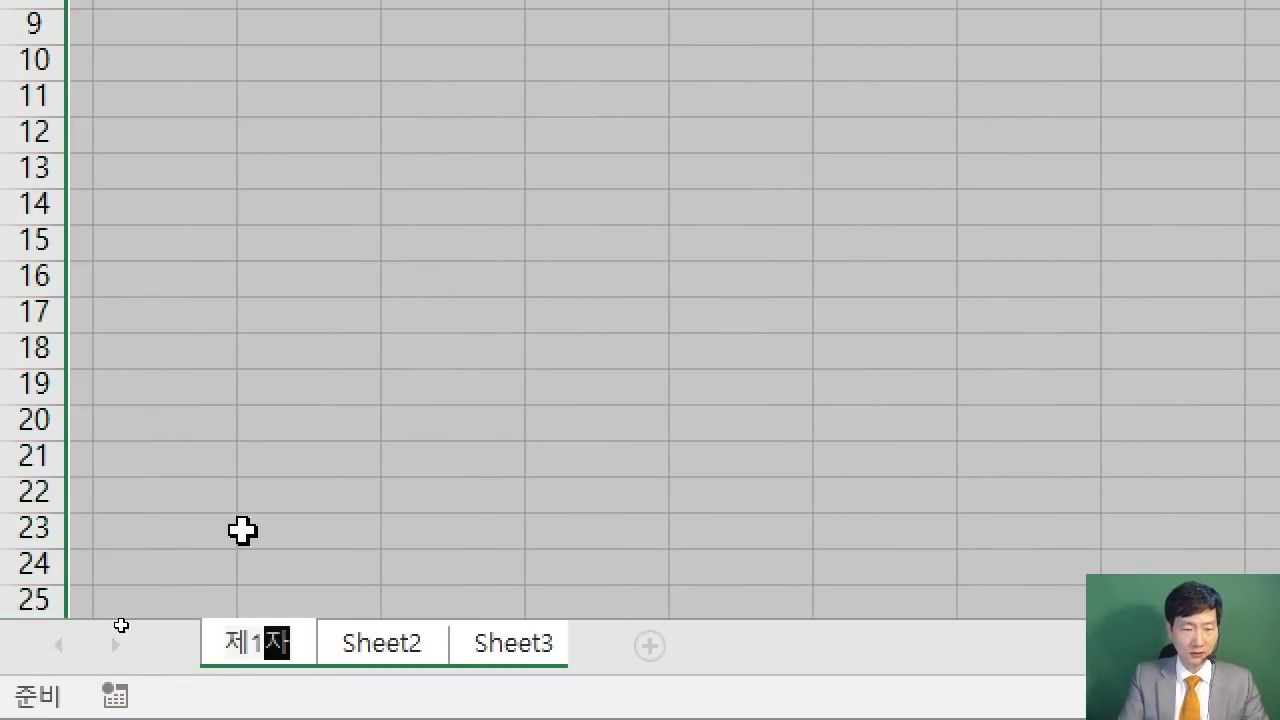
text(ㅏㄱ업)
key(Return)
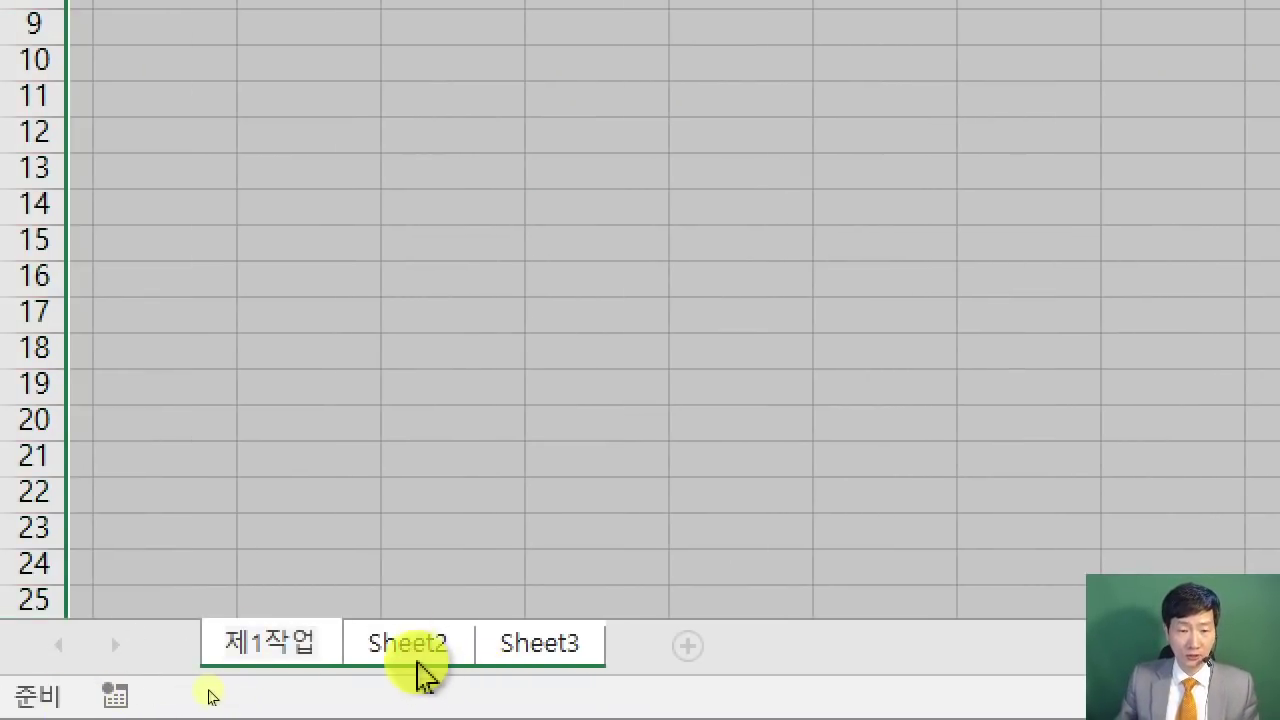
double_click(421, 664)
text(제2작업)
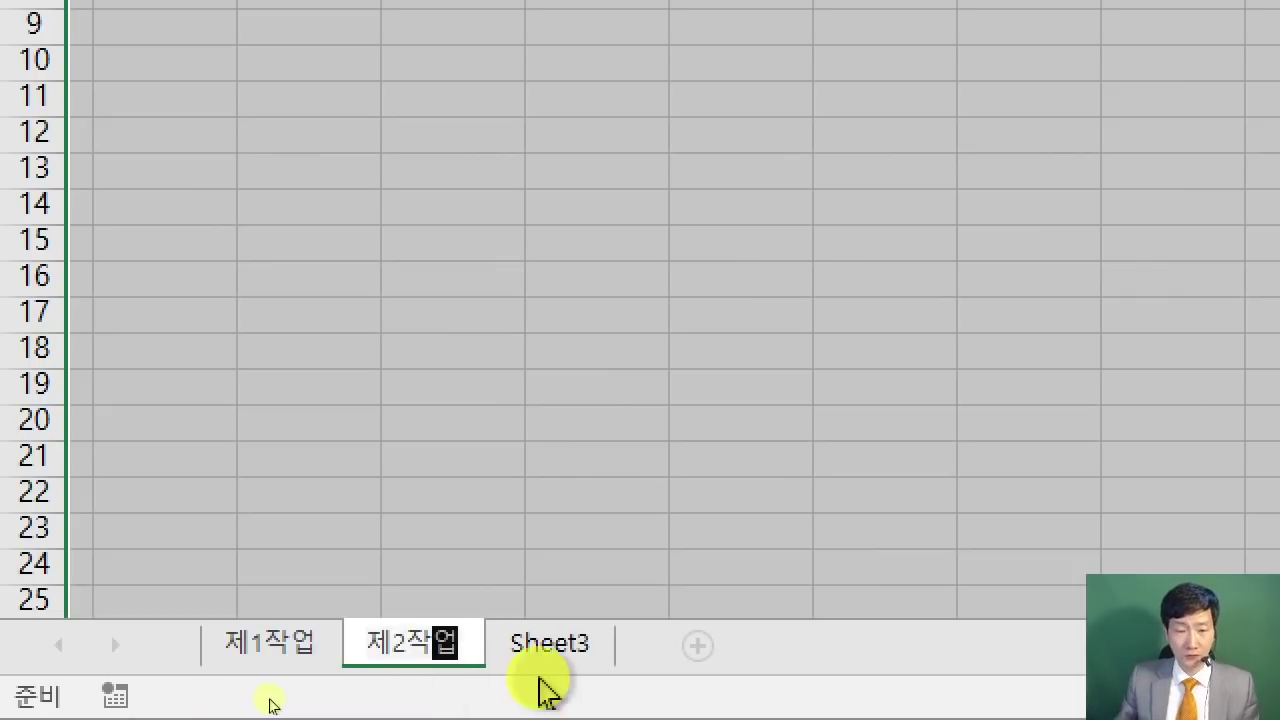
double_click(556, 648)
text(제3작업)
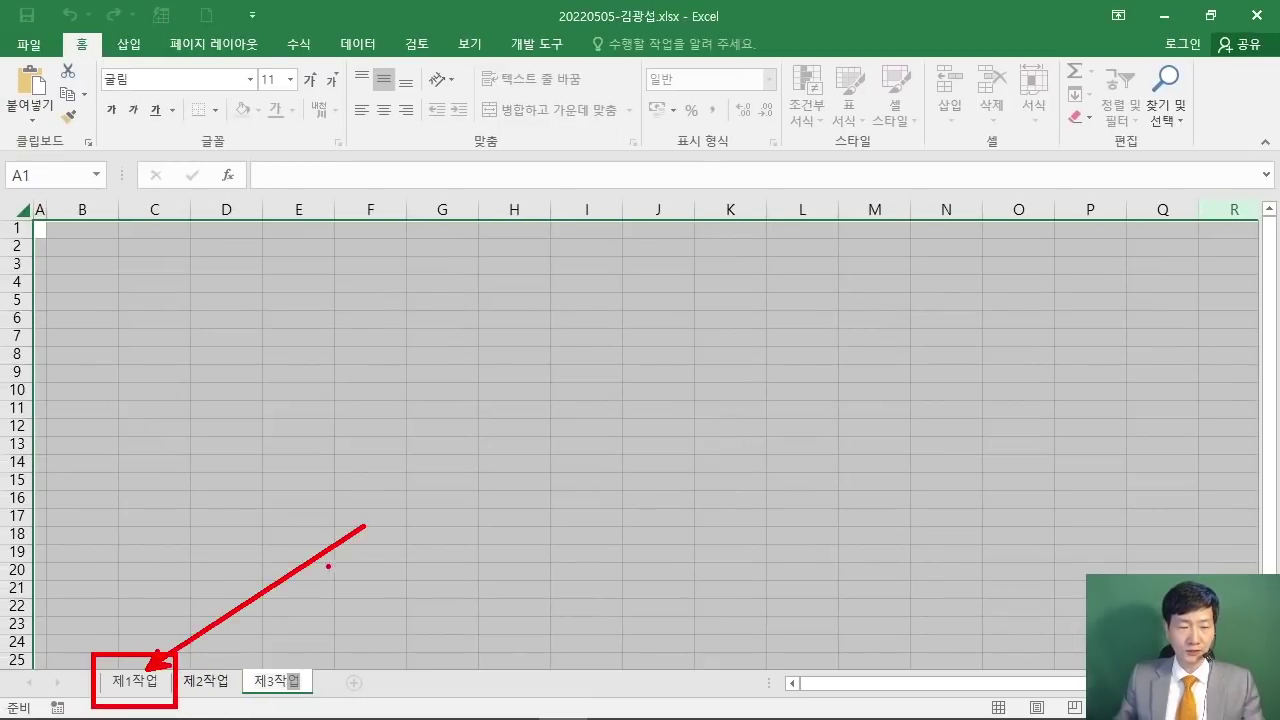
Step: Switch to 제1작업 alone, select B4:J14, and collapse the ribbon
click(137, 686)
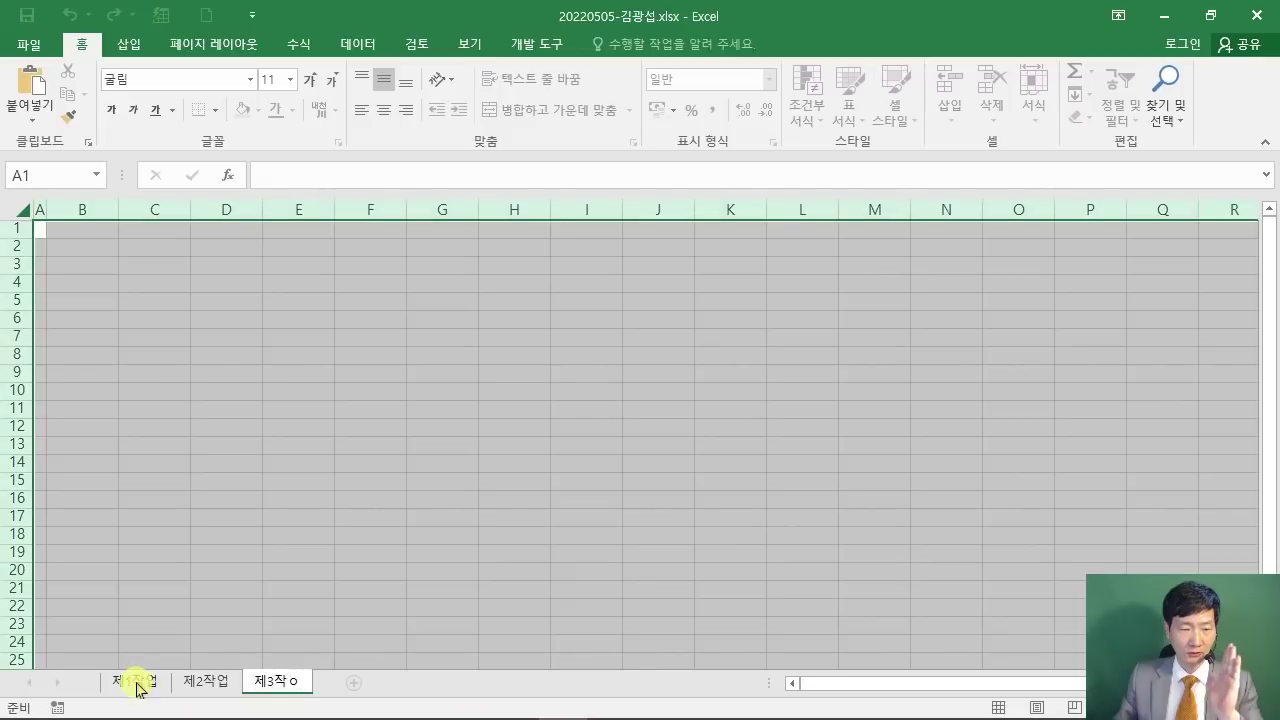
click(575, 448)
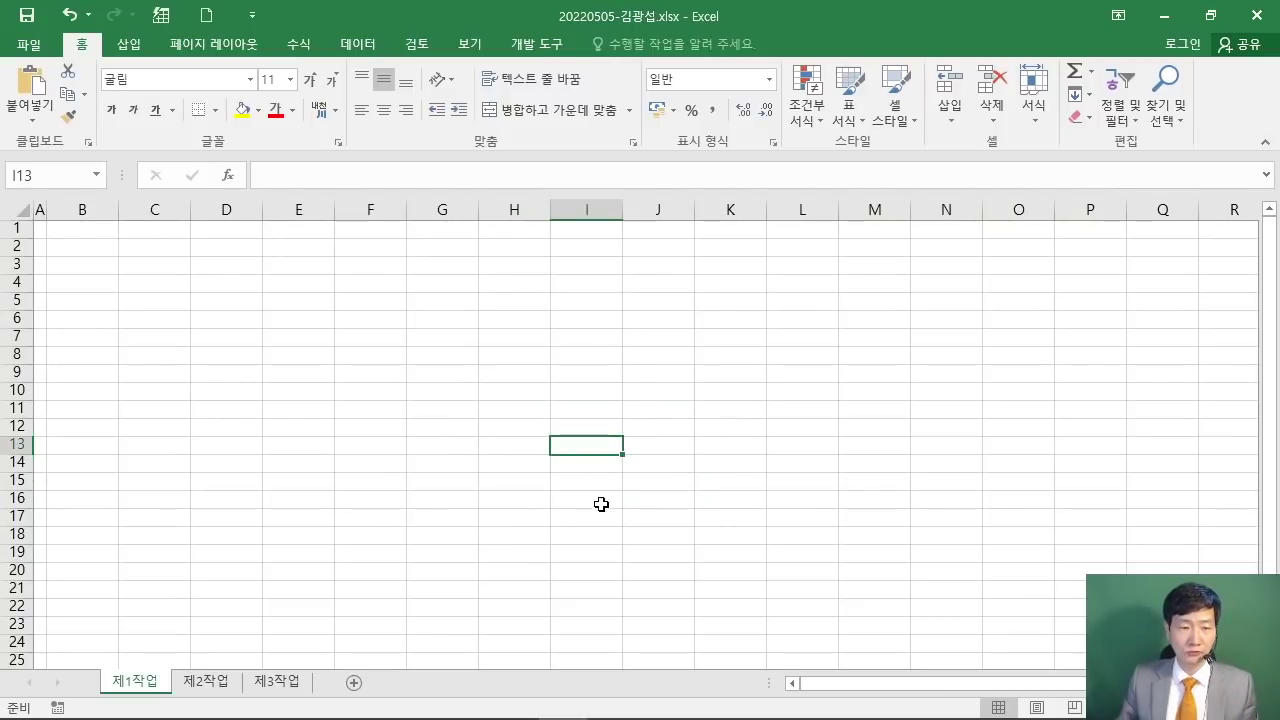
drag(77, 279, 636, 464)
scroll(637, 464, up, 4)
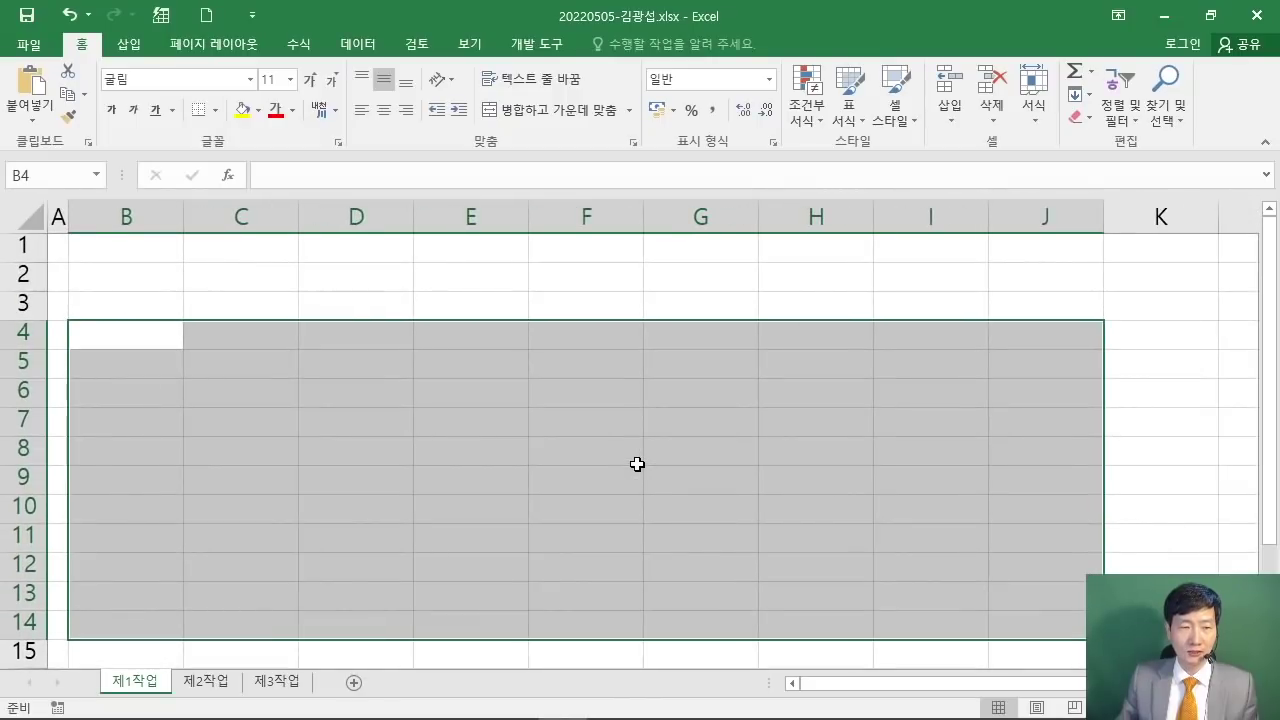
scroll(637, 464, down, 1)
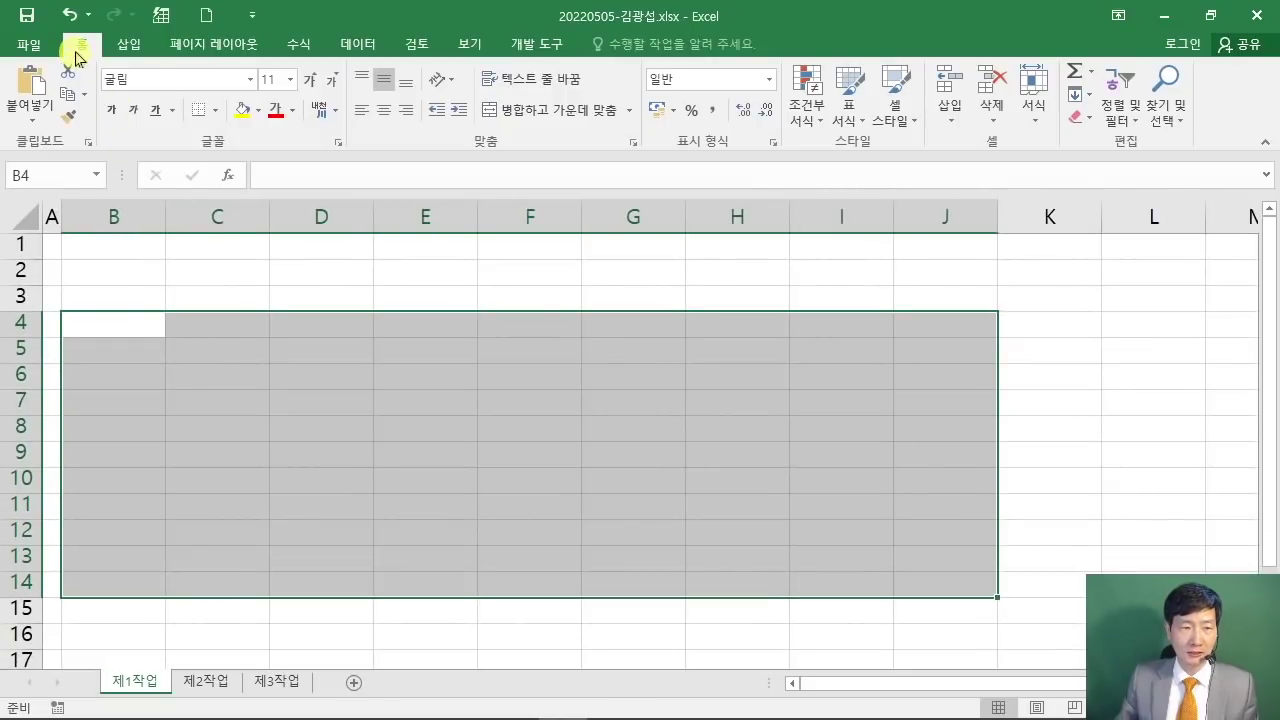
double_click(77, 50)
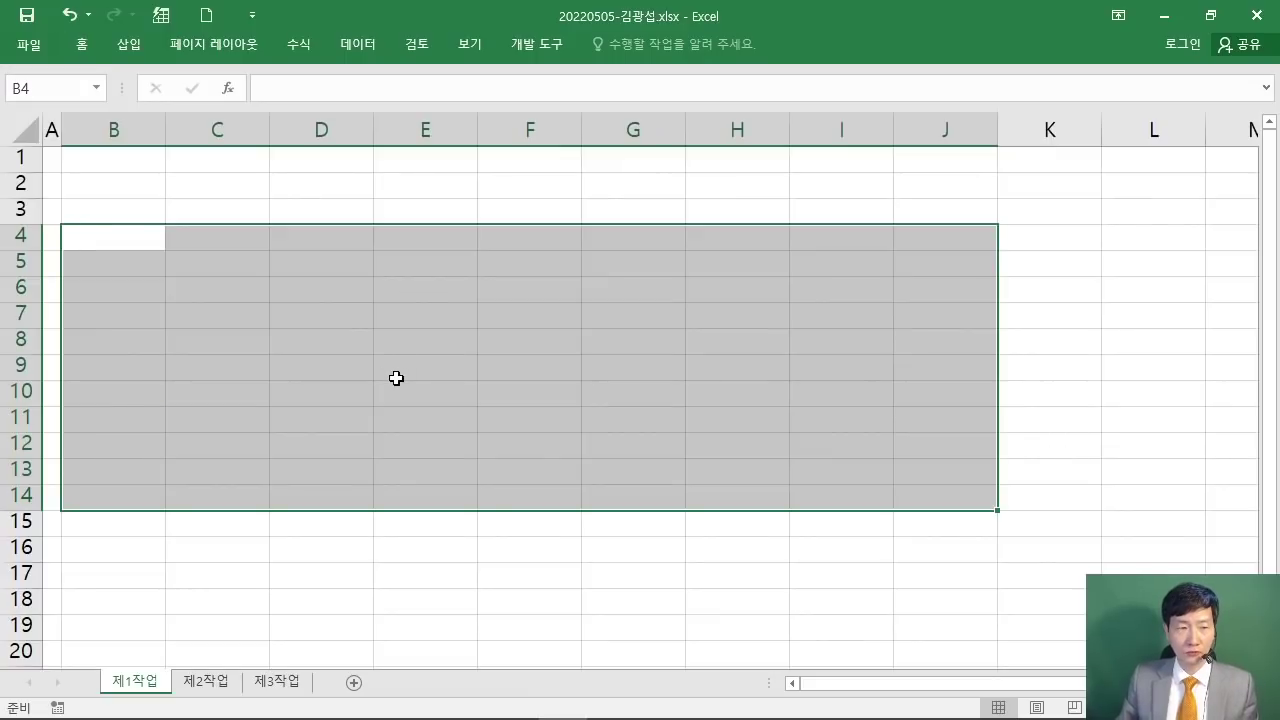
scroll(394, 390, up, 2)
Step: Check the table layout in the exam PDF beside Excel, then maximize Excel and save the workbook
drag(480, 46, 1275, 466)
click(180, 240)
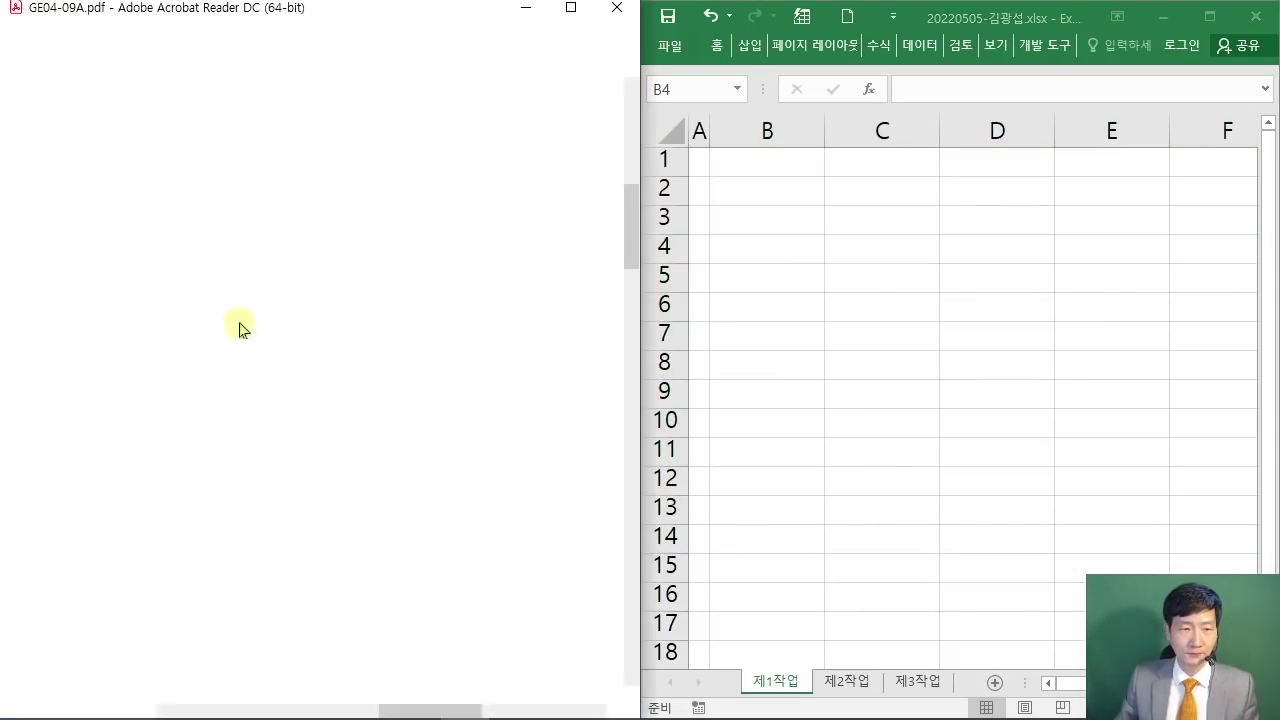
scroll(430, 415, up, 5)
scroll(440, 425, up, 3)
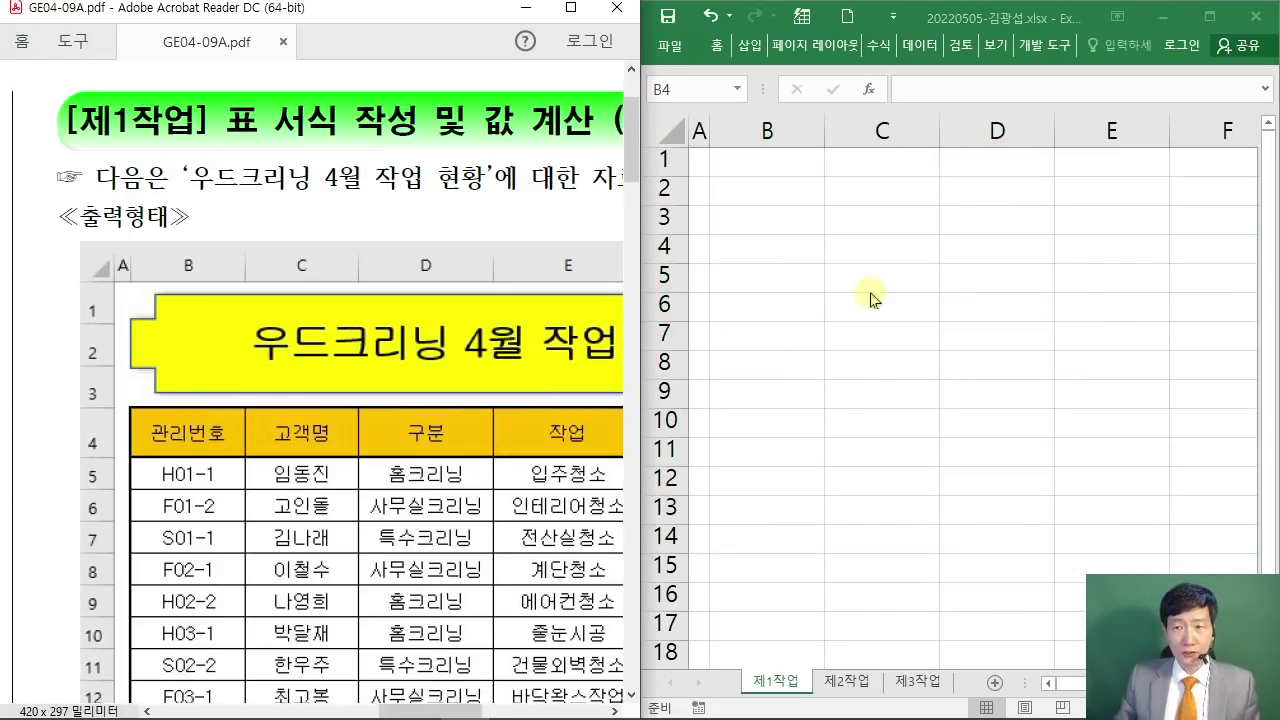
click(1209, 16)
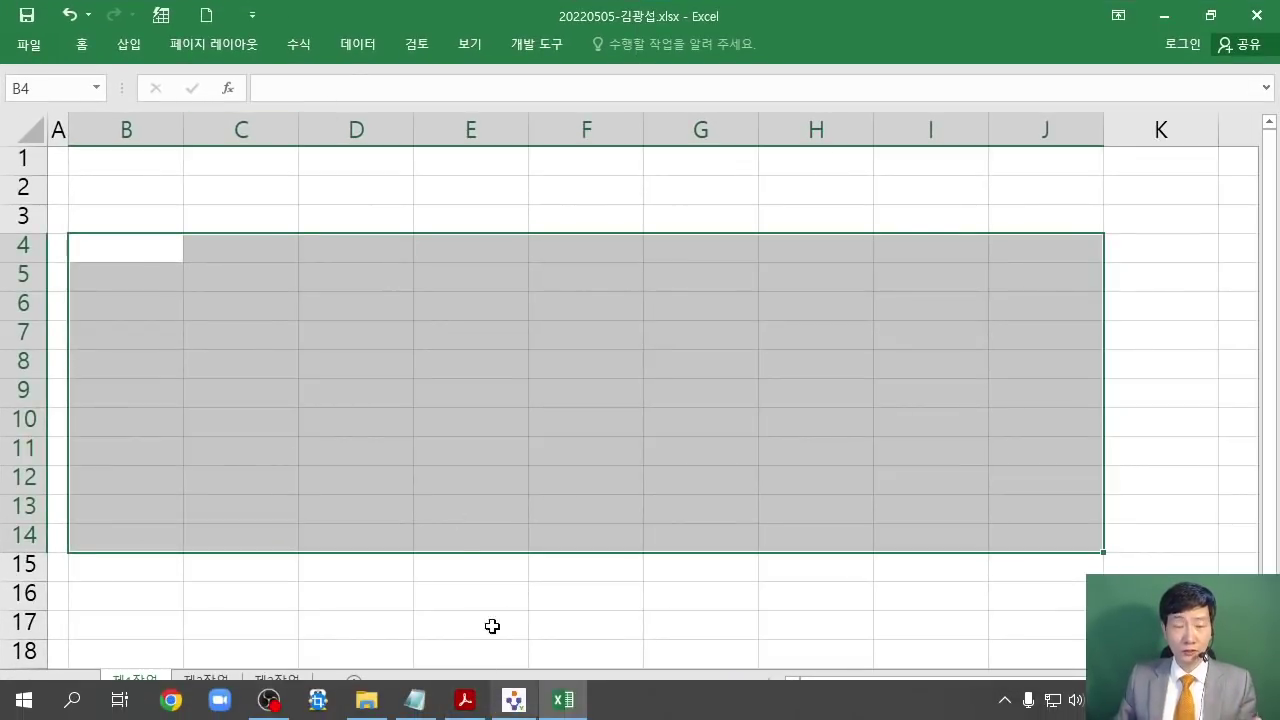
click(22, 17)
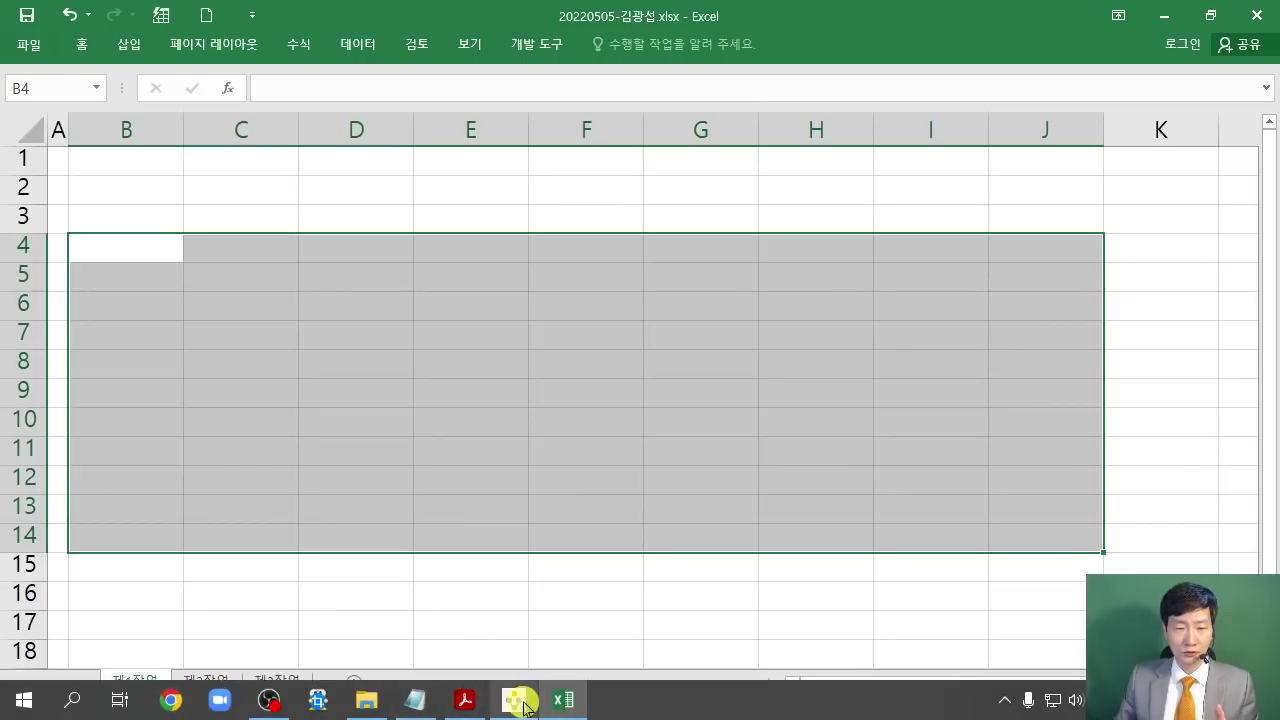
Step: Send the saved answer workbook through ITQ 수험자용's 답안 전송 window, then close it
click(515, 690)
click(1187, 99)
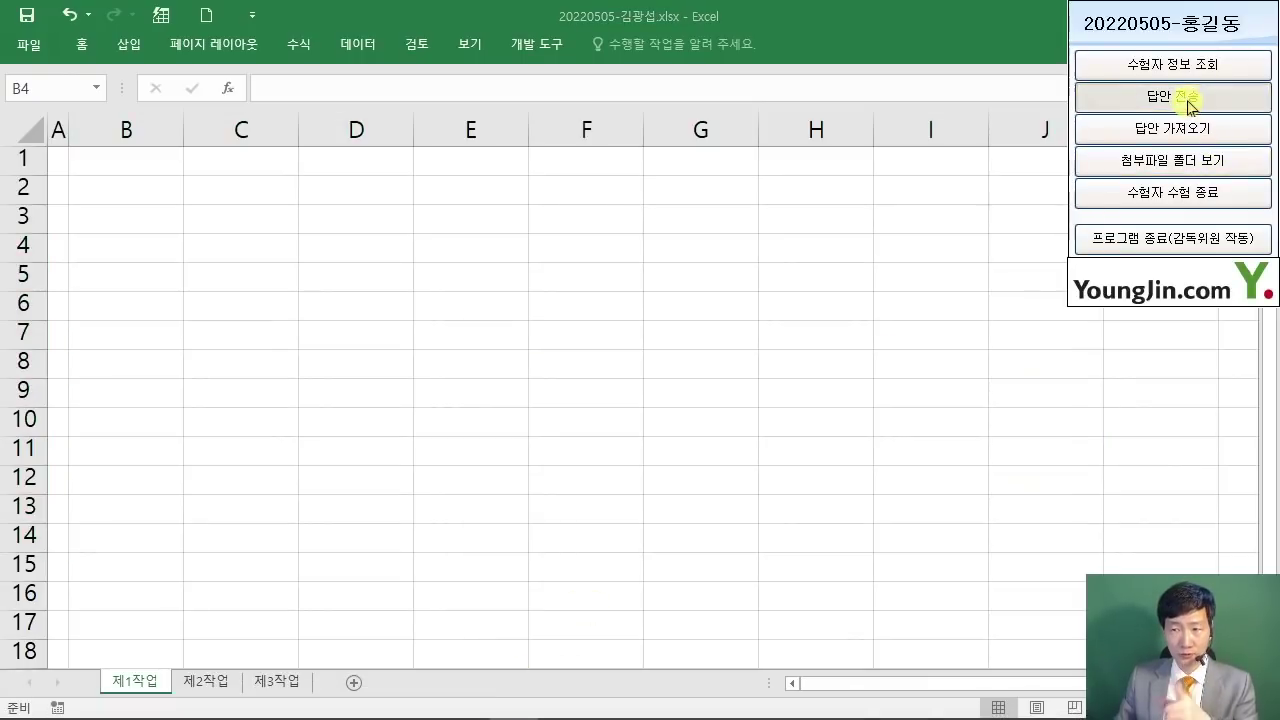
drag(613, 229, 1034, 270)
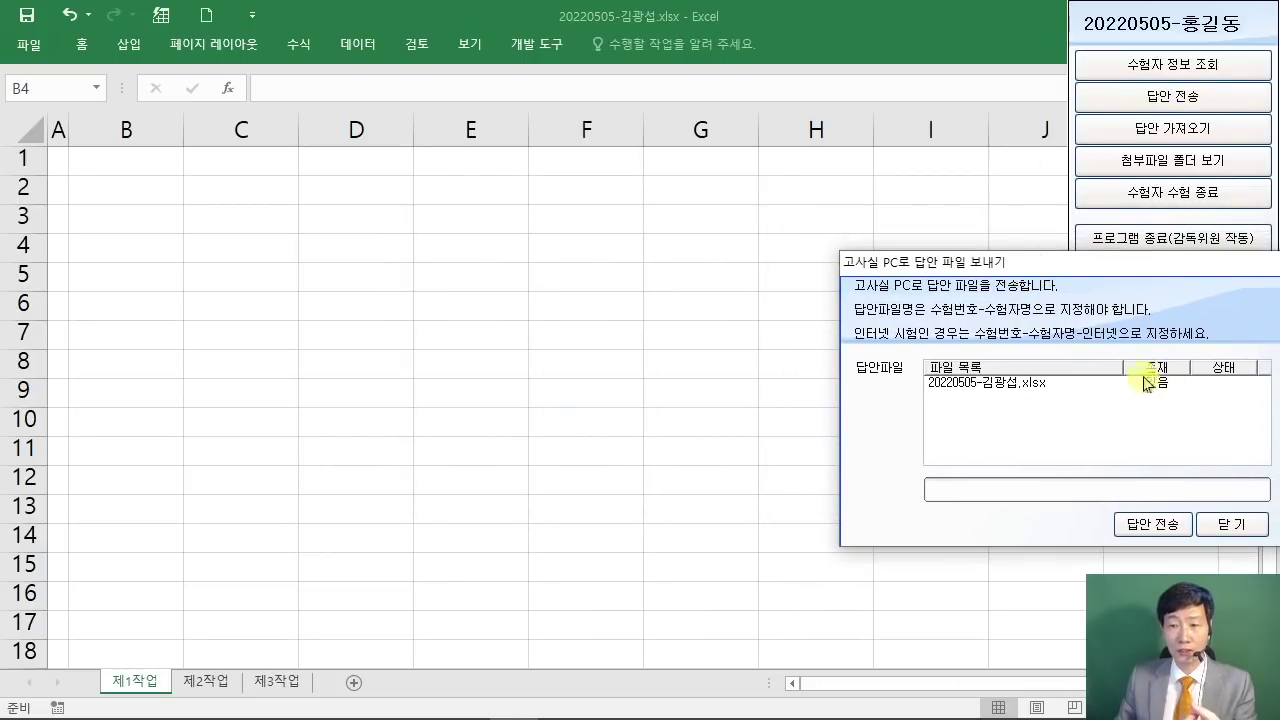
click(1150, 523)
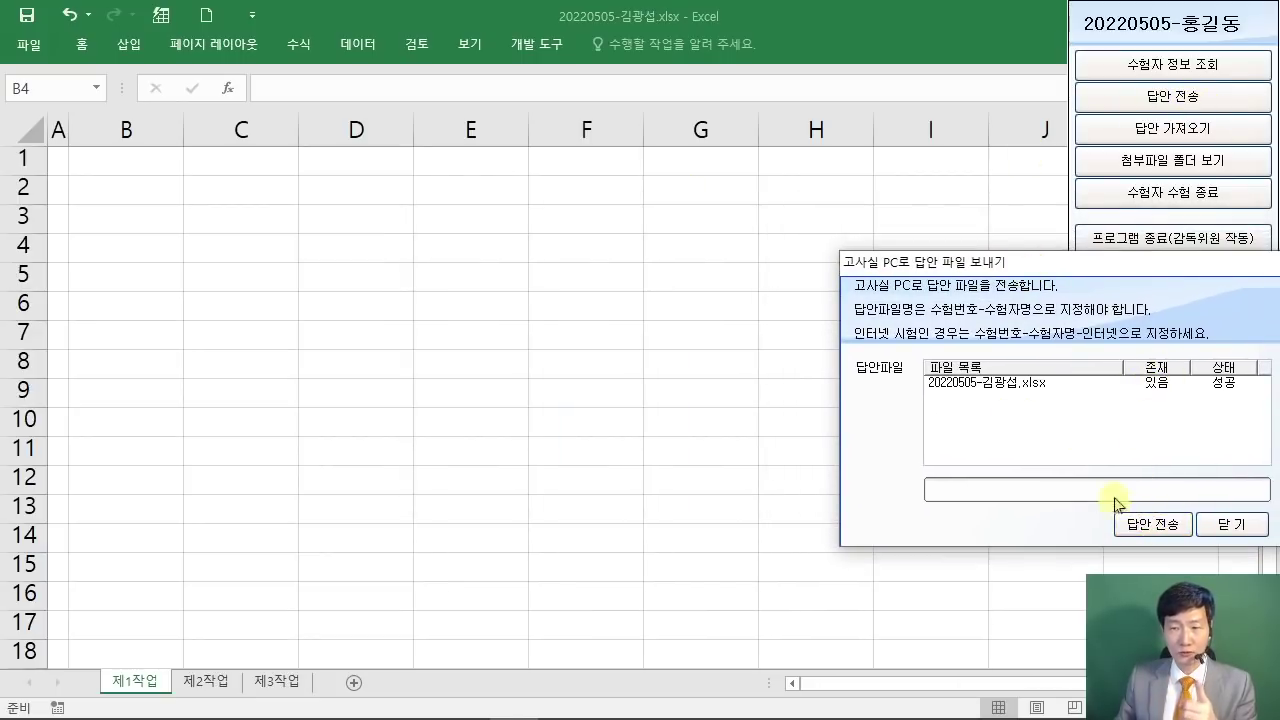
click(1228, 523)
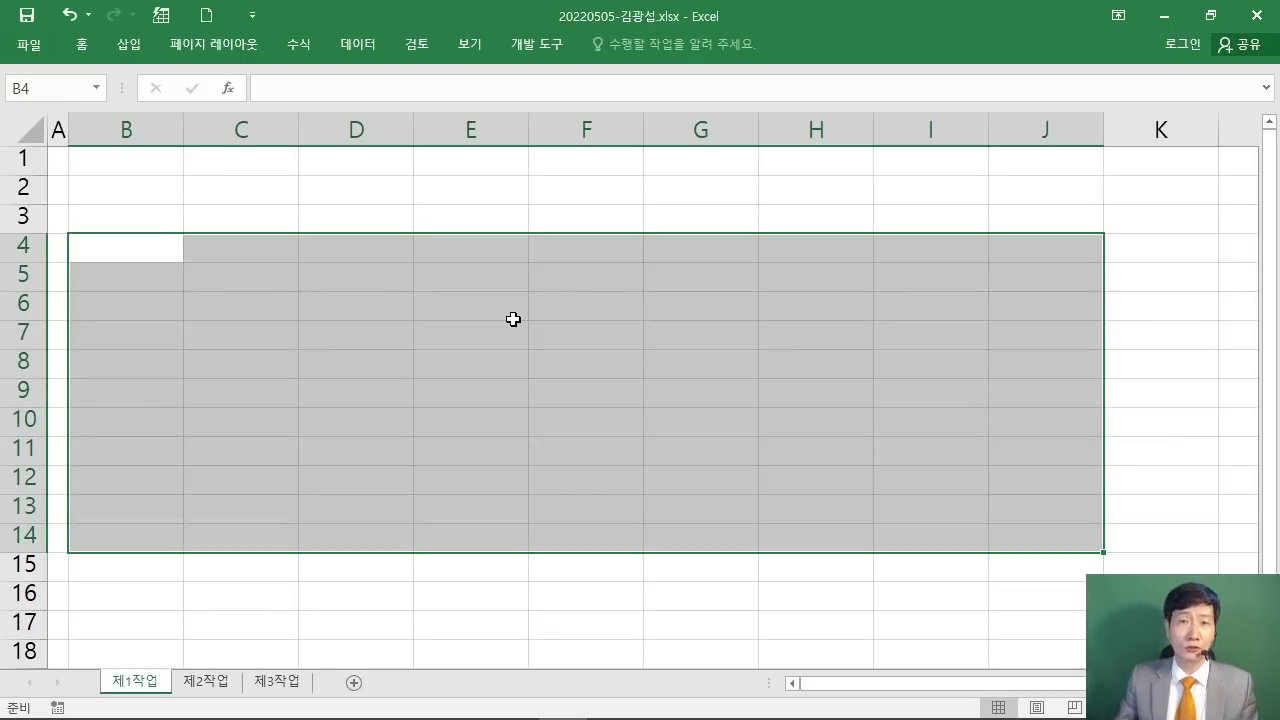
Step: Snap Excel to the right and the exam PDF to the left, giving Excel the wider share
drag(400, 14, 1278, 200)
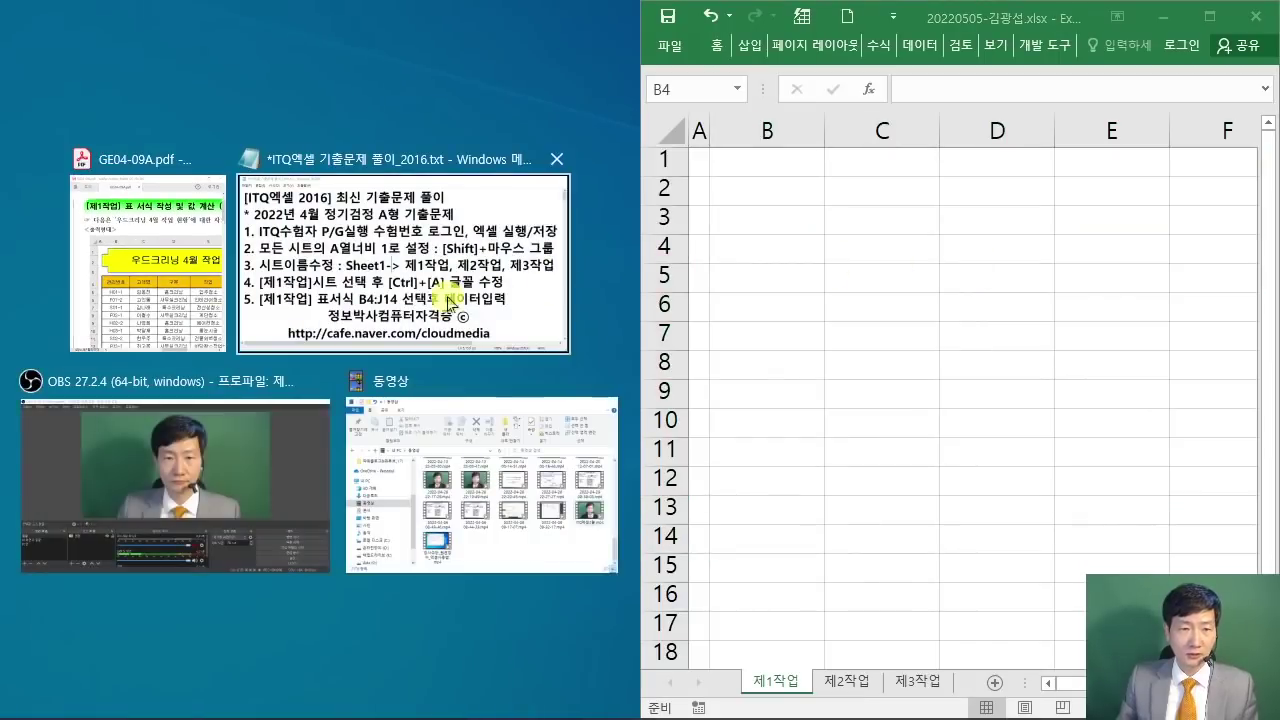
click(205, 285)
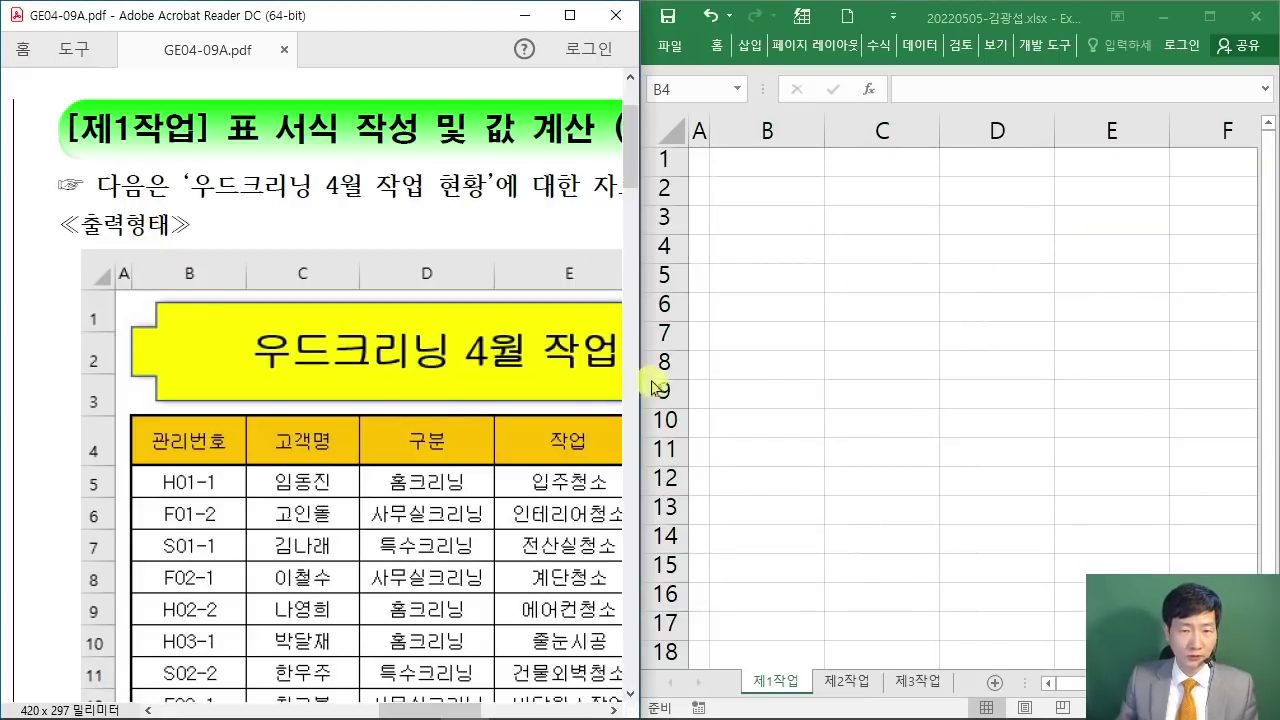
drag(643, 373, 392, 370)
scroll(285, 424, down, 4)
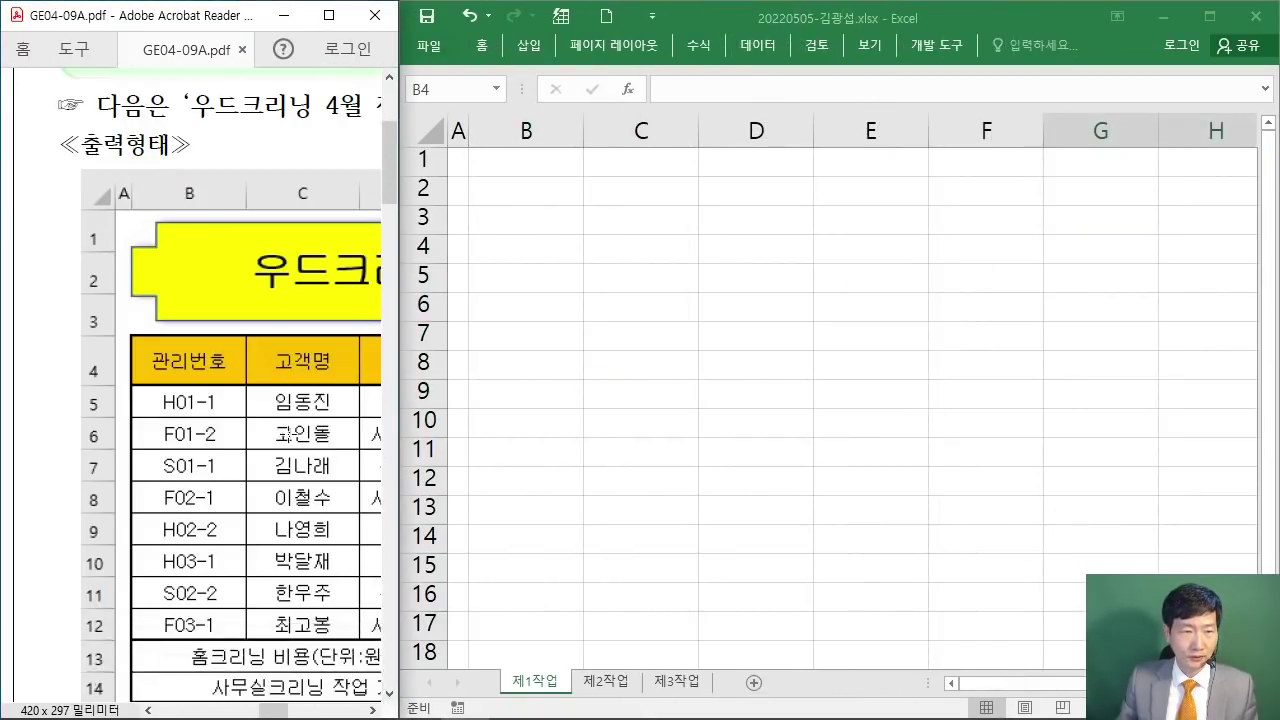
click(996, 22)
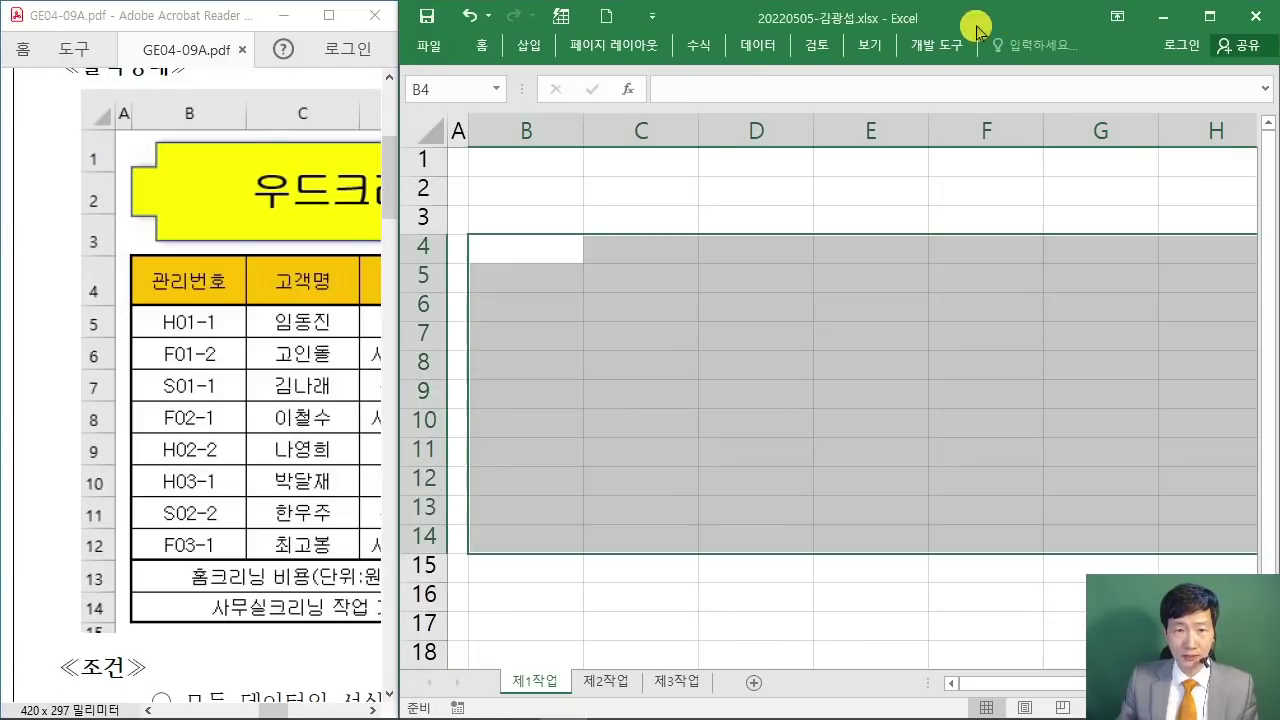
Step: Enter the 관리번호 header in B4 and IDs H01-1, F01-2, S01-1 below it
text(관리번호)
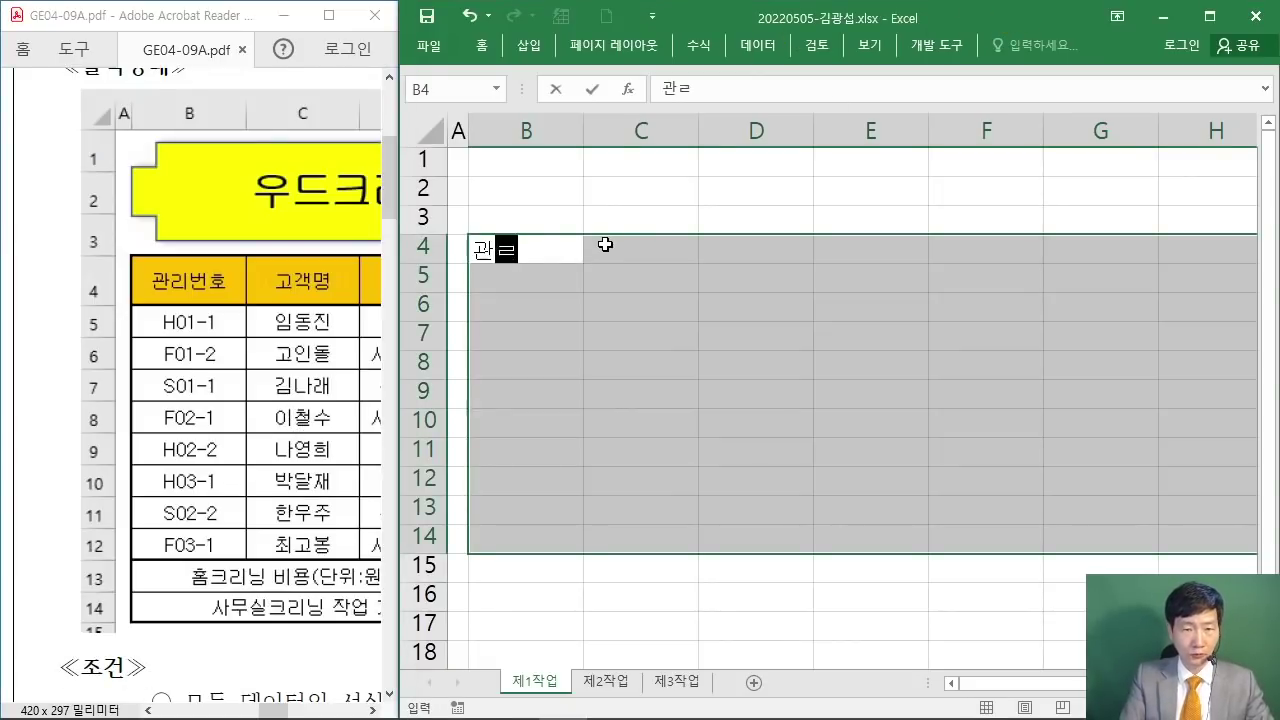
key(Return)
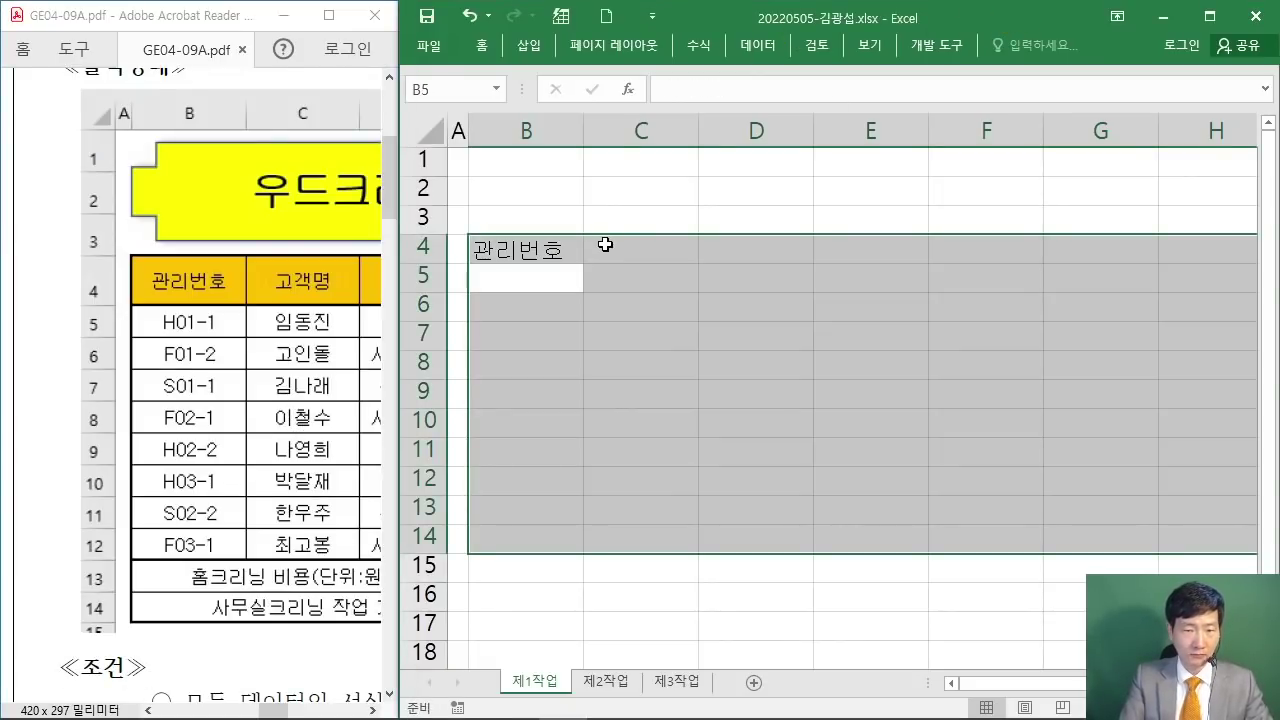
text(h)
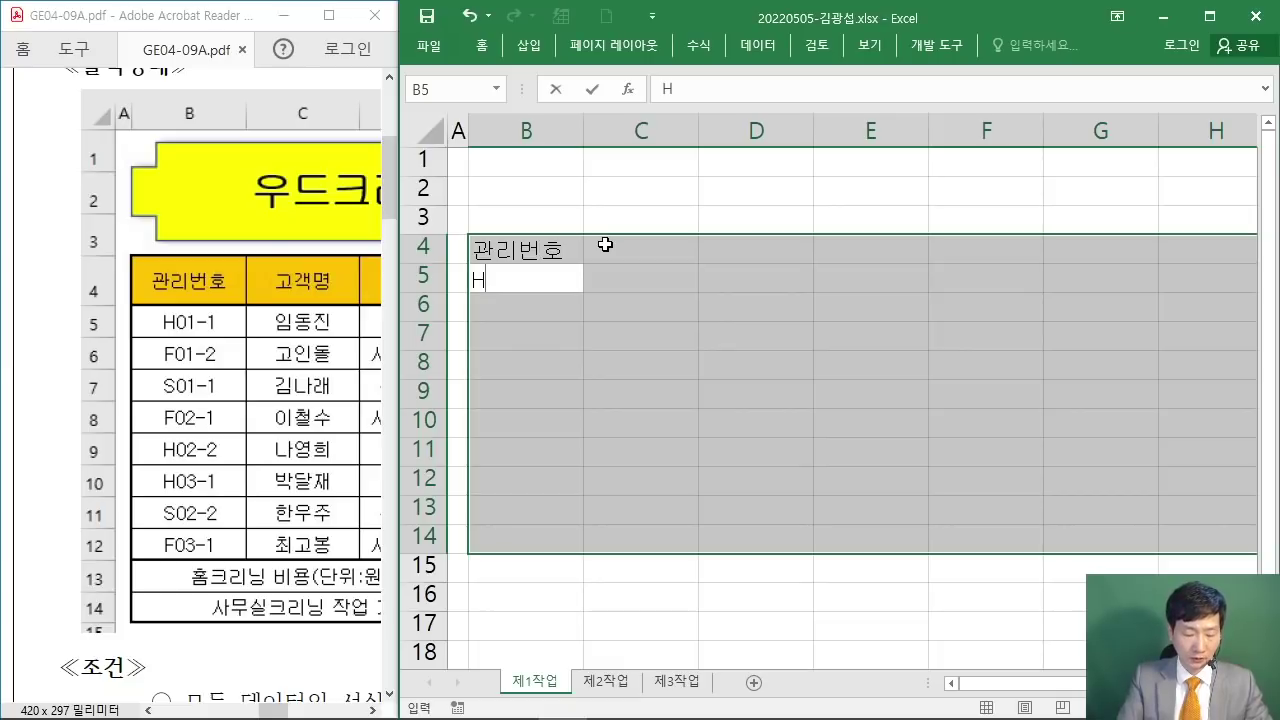
text(01-1)
key(Return)
text(F01-2)
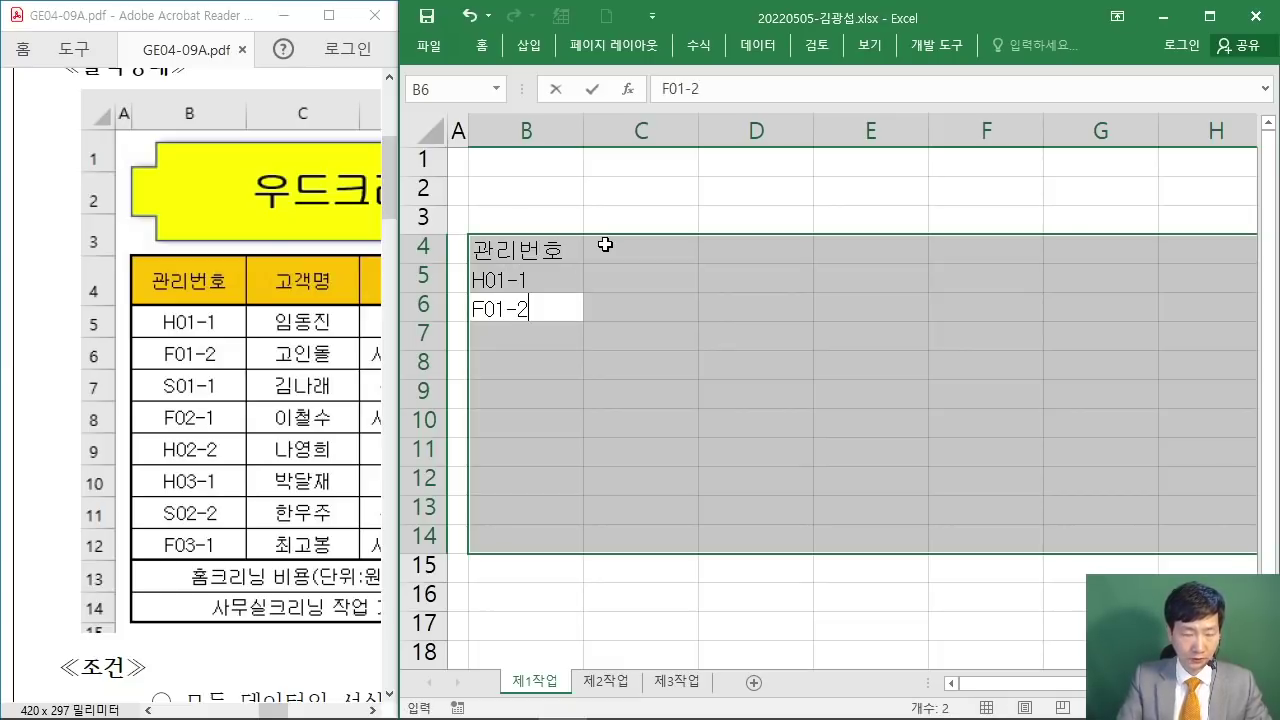
key(Return)
text(S01-1)
key(Return)
Step: Enter IDs F02-1, H02-2, H03-1, S02-2 and F03-1 in B8:B12
text(F02-1)
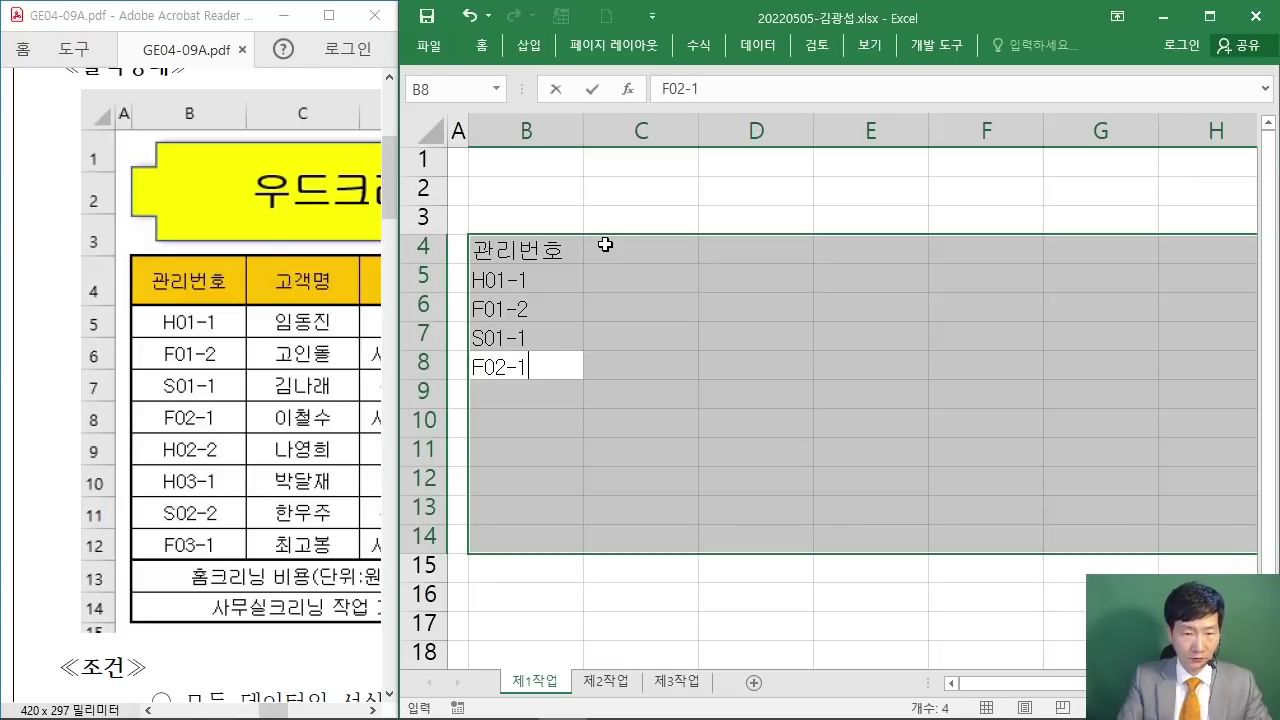
key(Return)
text(F)
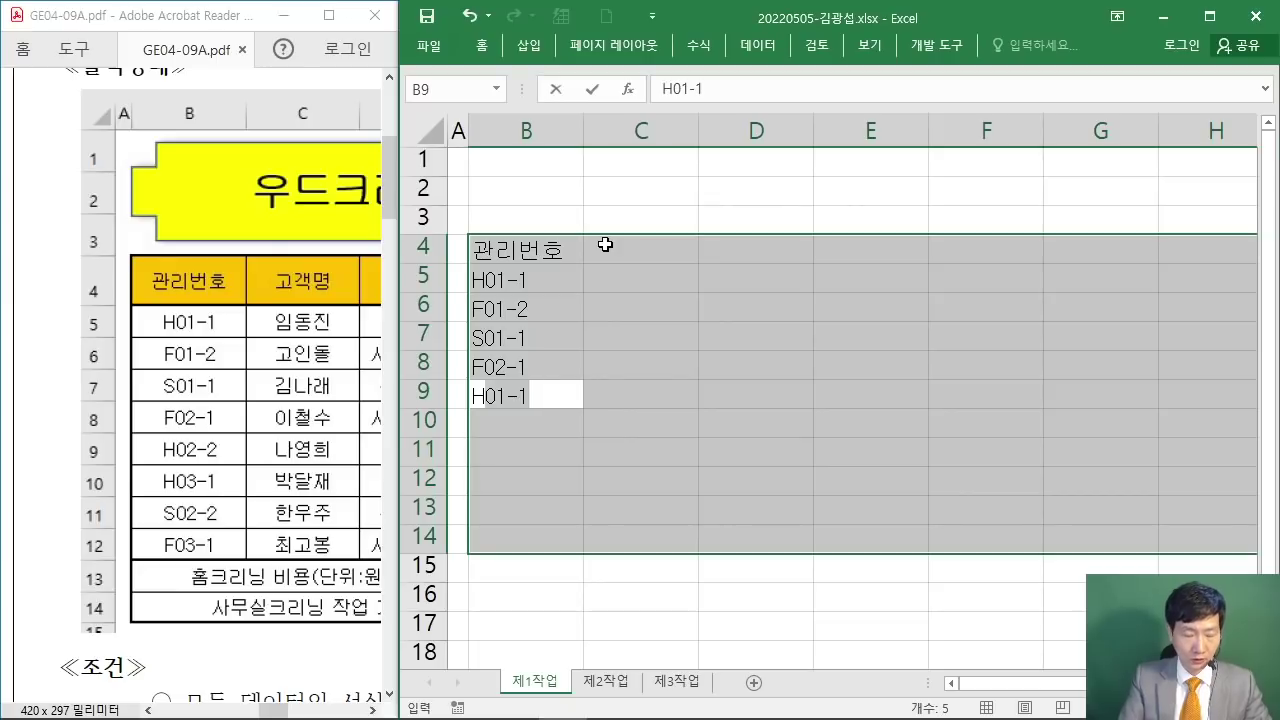
text(02-2)
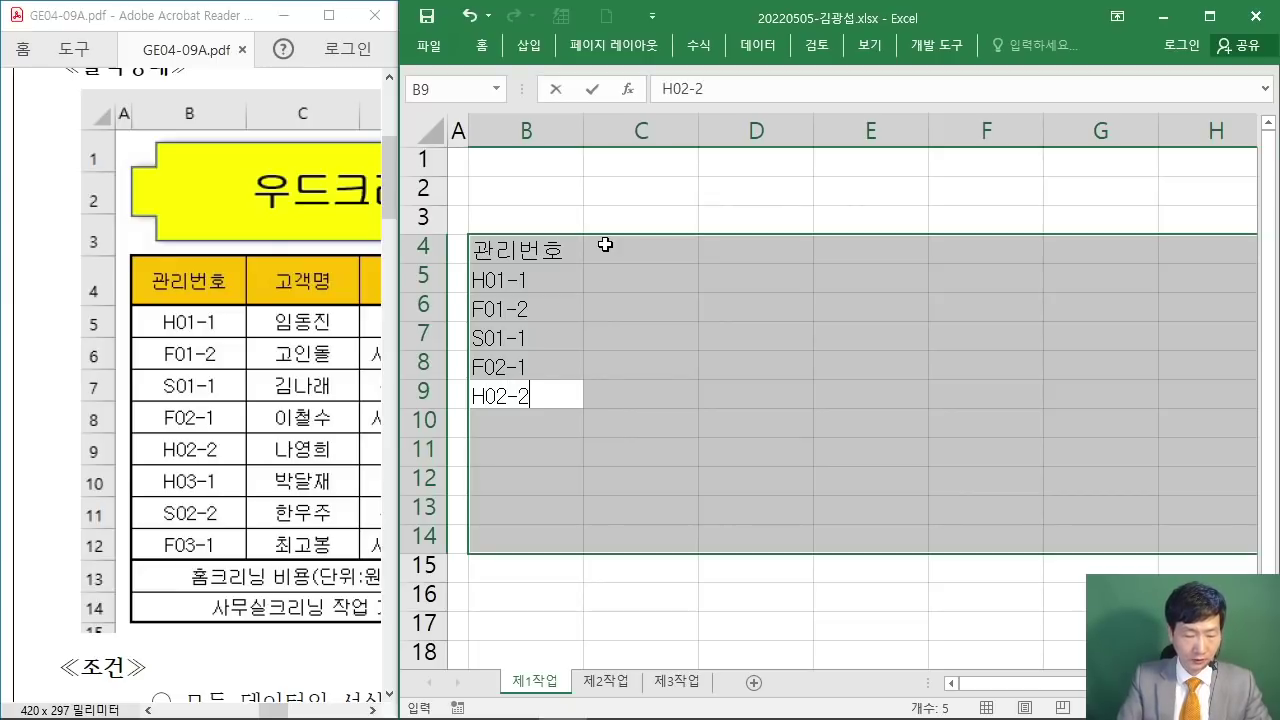
key(Return)
text(H03-1)
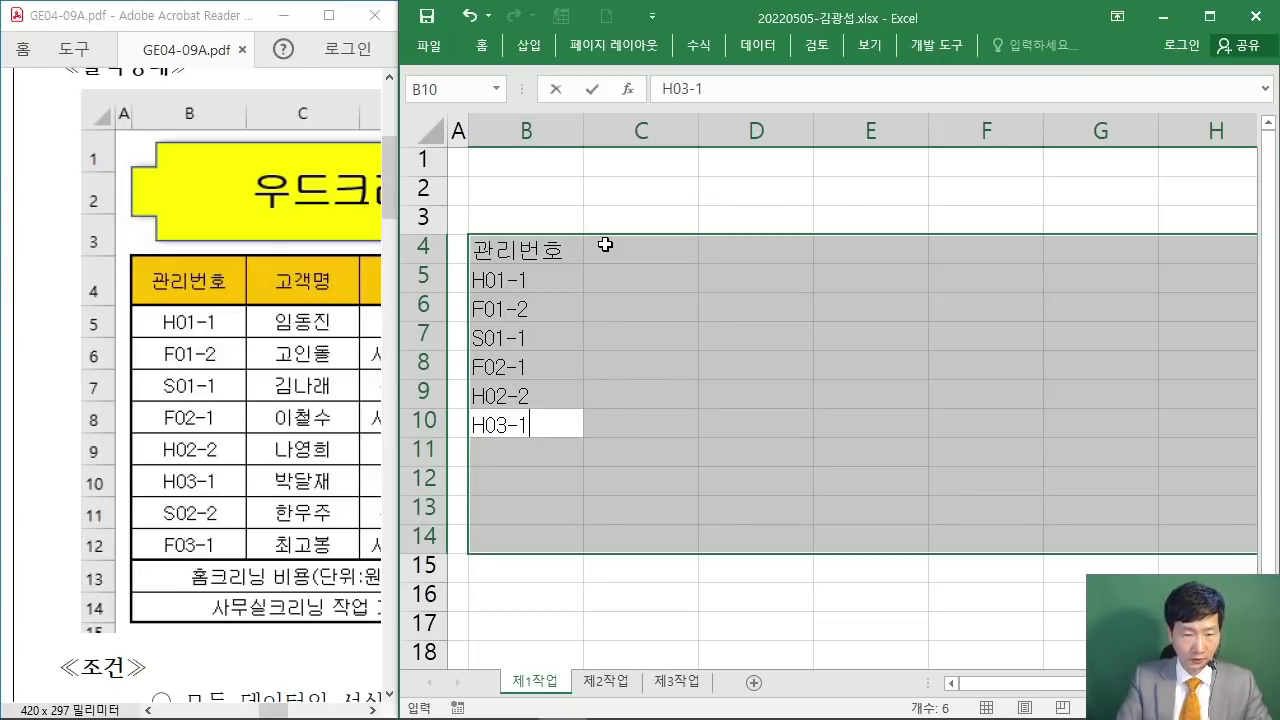
key(Return)
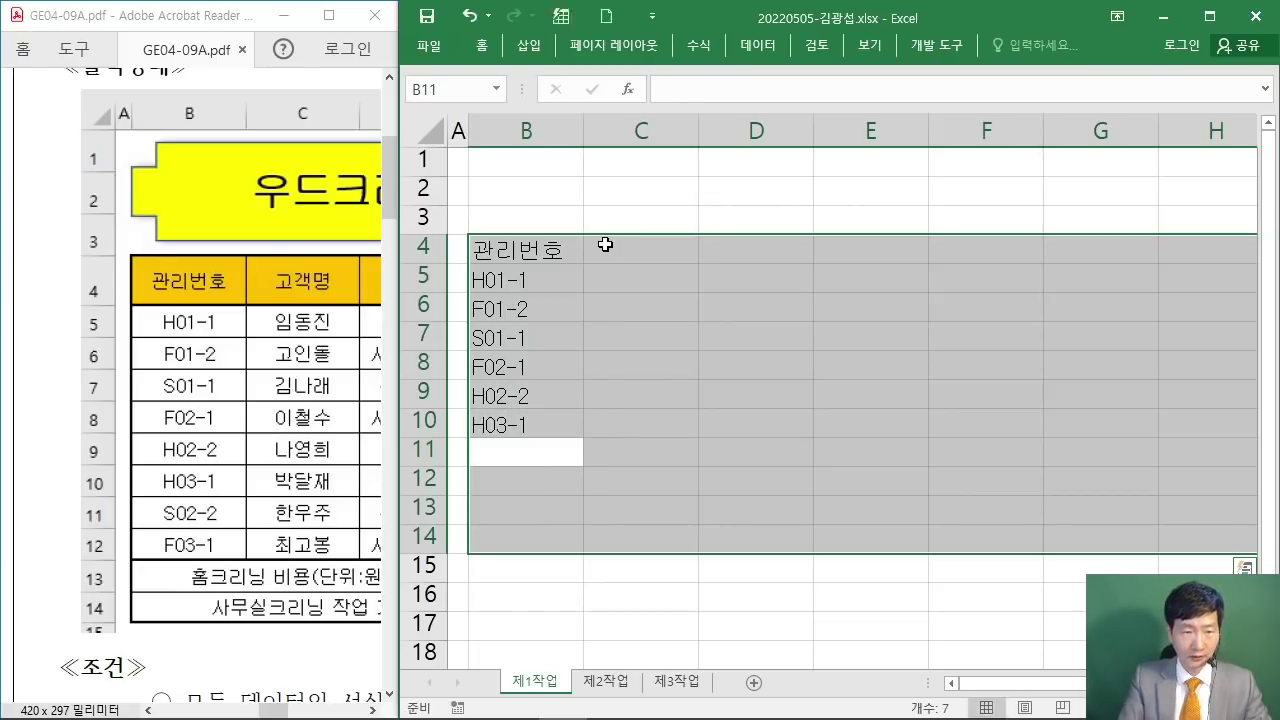
text(S02)
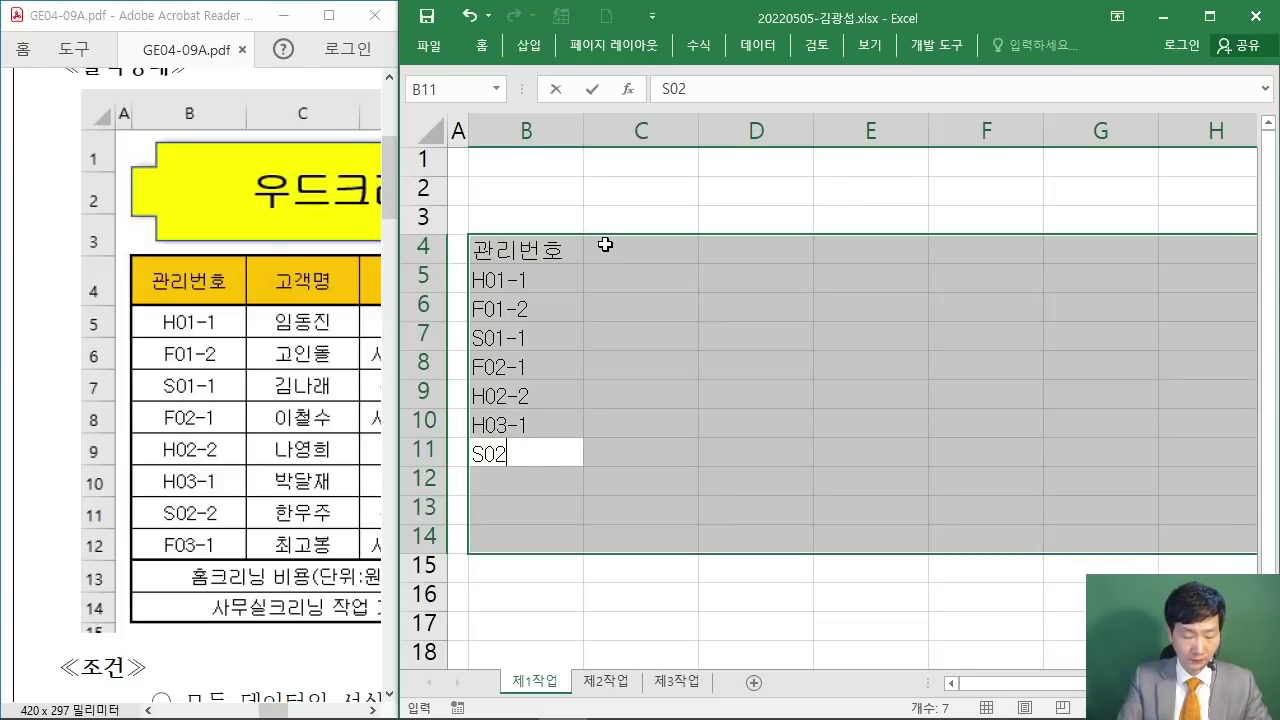
text(-2)
key(Return)
text(F)
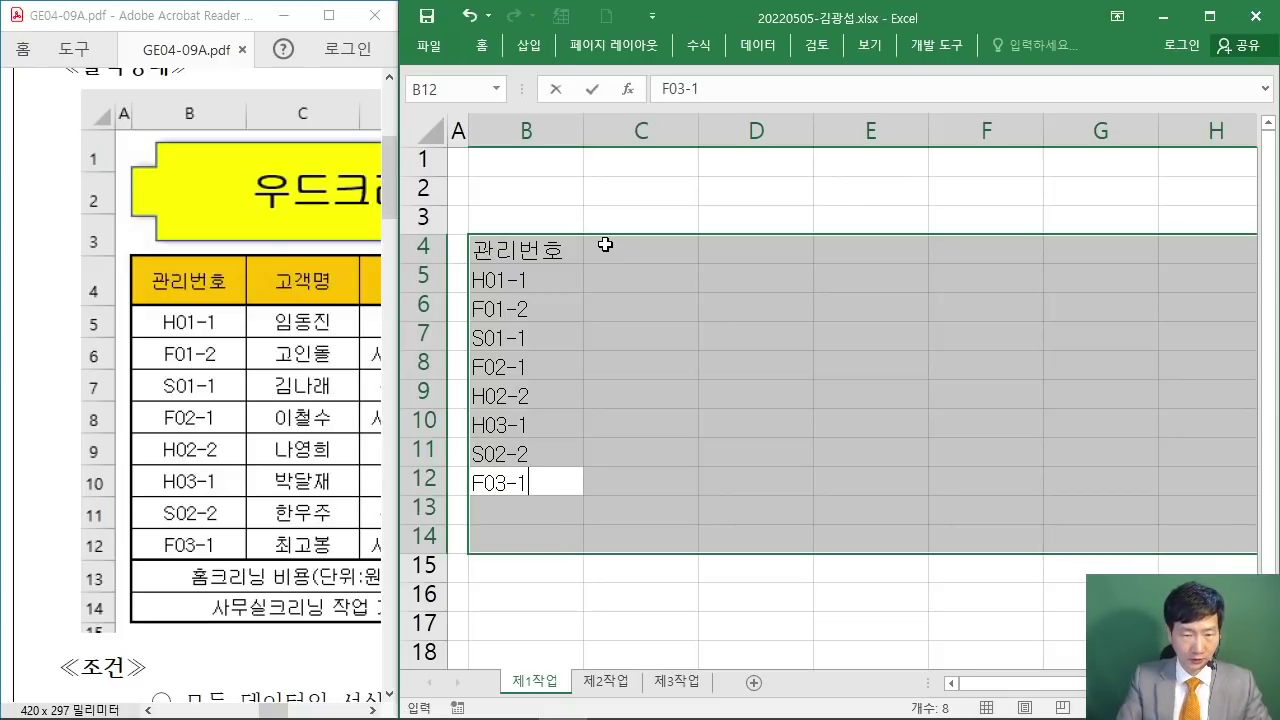
text(03-1)
key(Return)
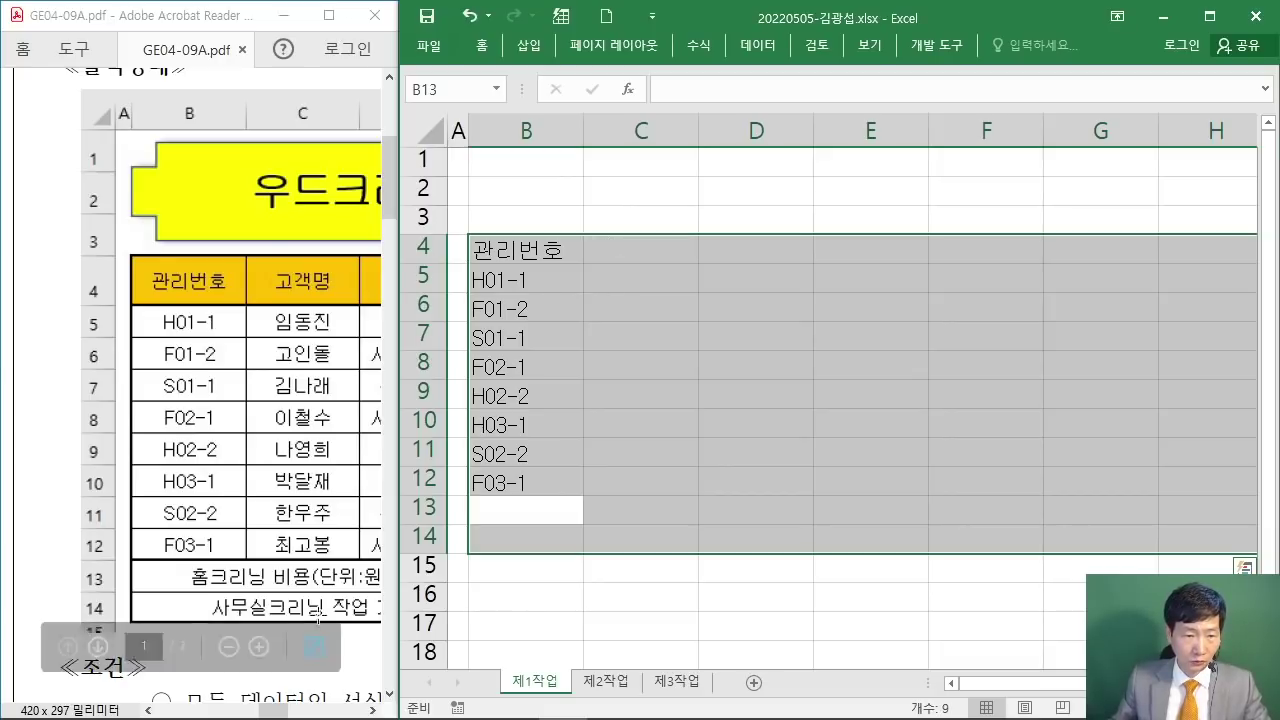
Step: Add the labels 홈크리닝 비용(단위:원) 합계 and 사무실크리닝 작업 개수 below the IDs
click(374, 711)
drag(374, 711, 374, 711)
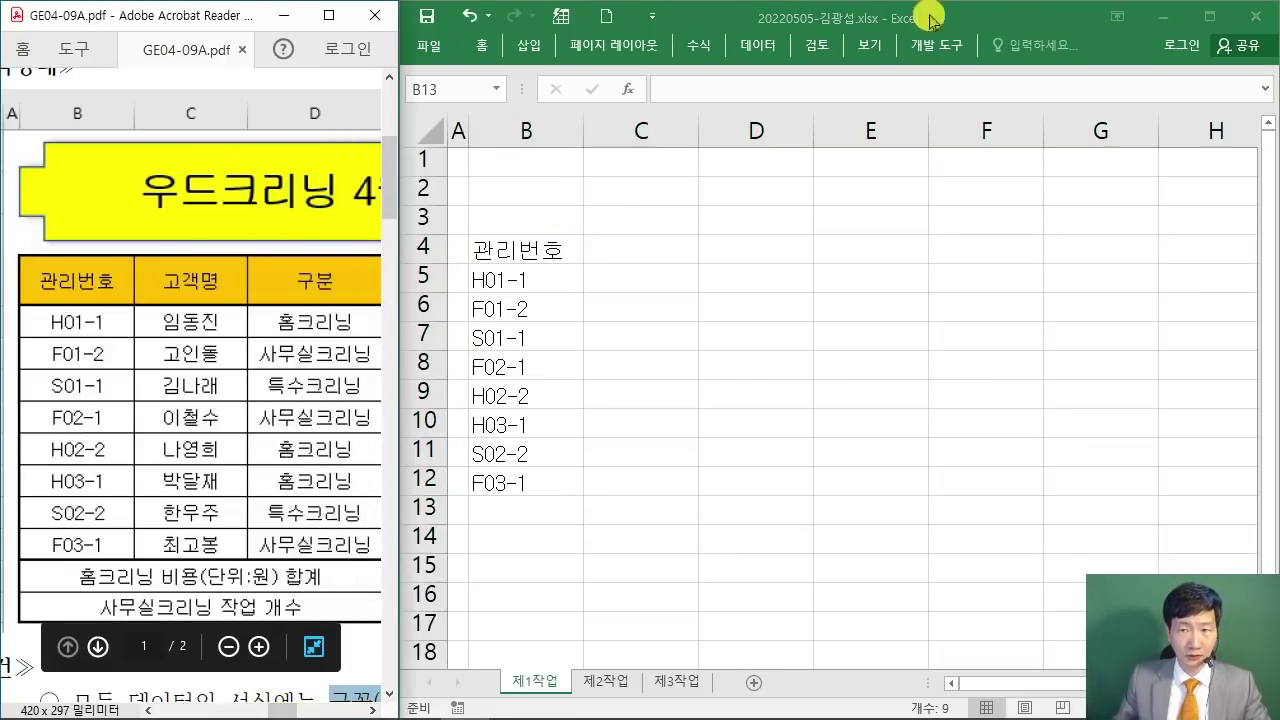
click(1000, 10)
text(GHA)
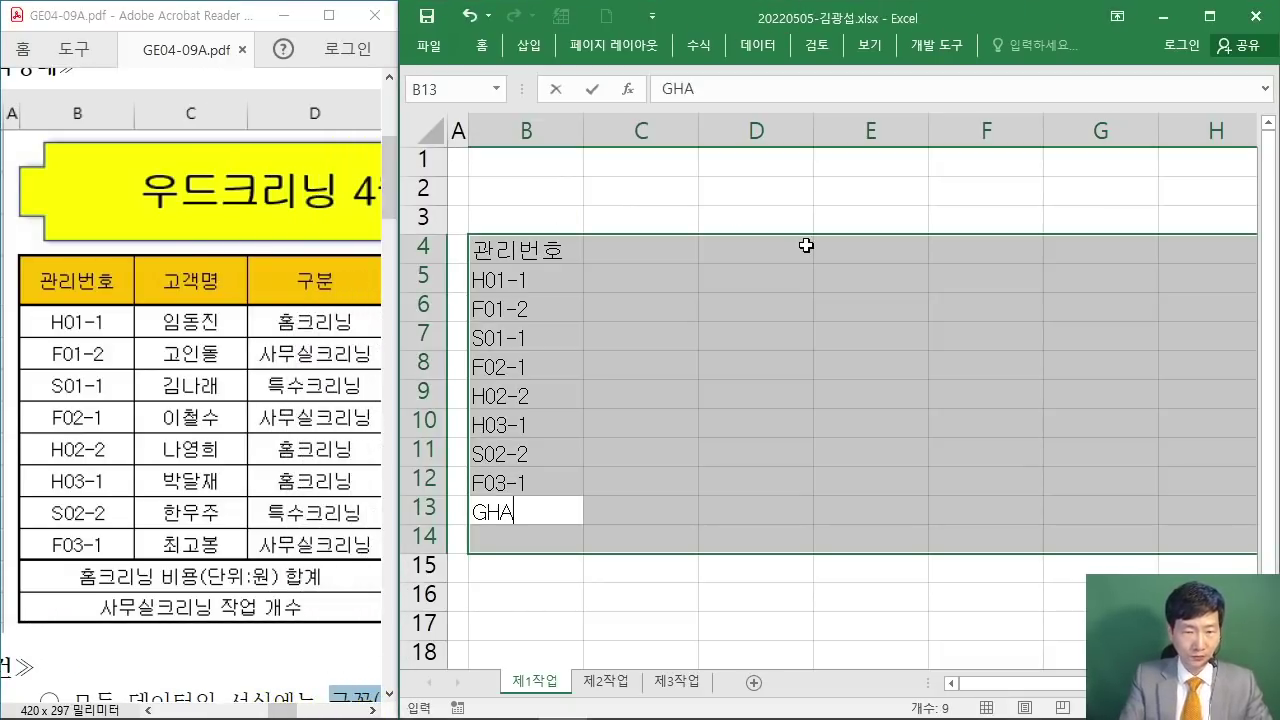
text(ㅎ크리닝 )
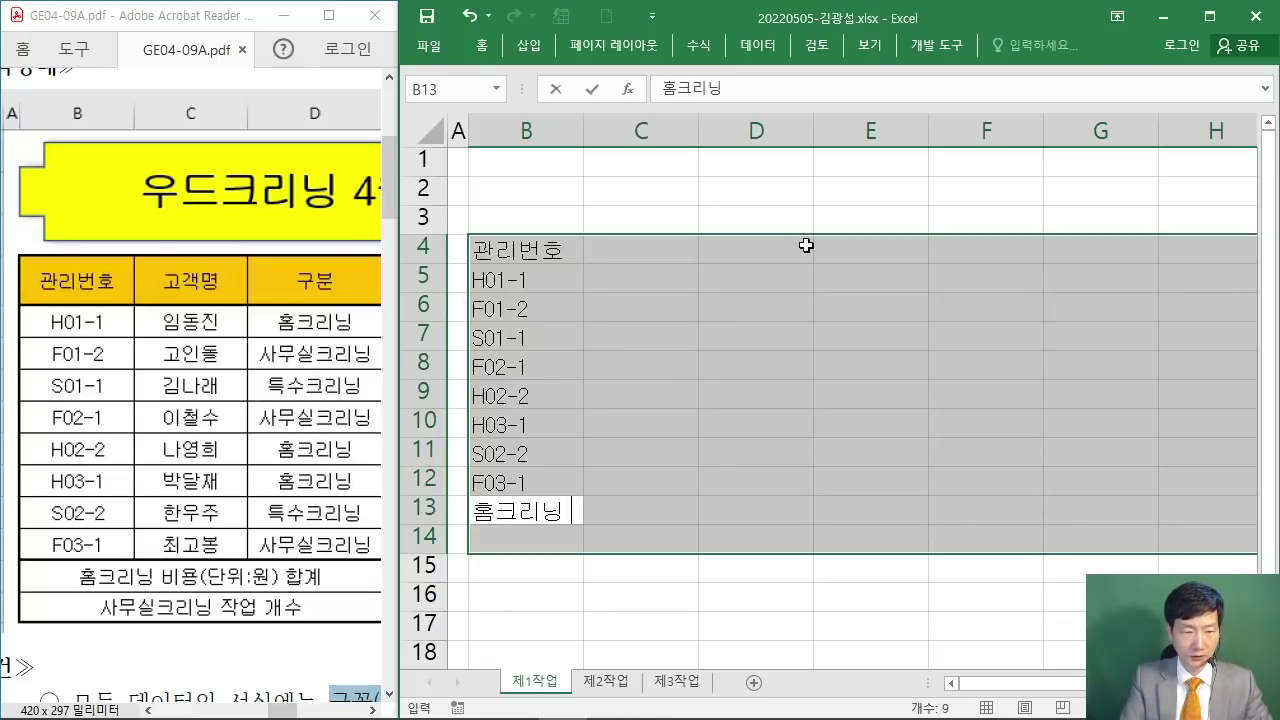
text(비용(단위)
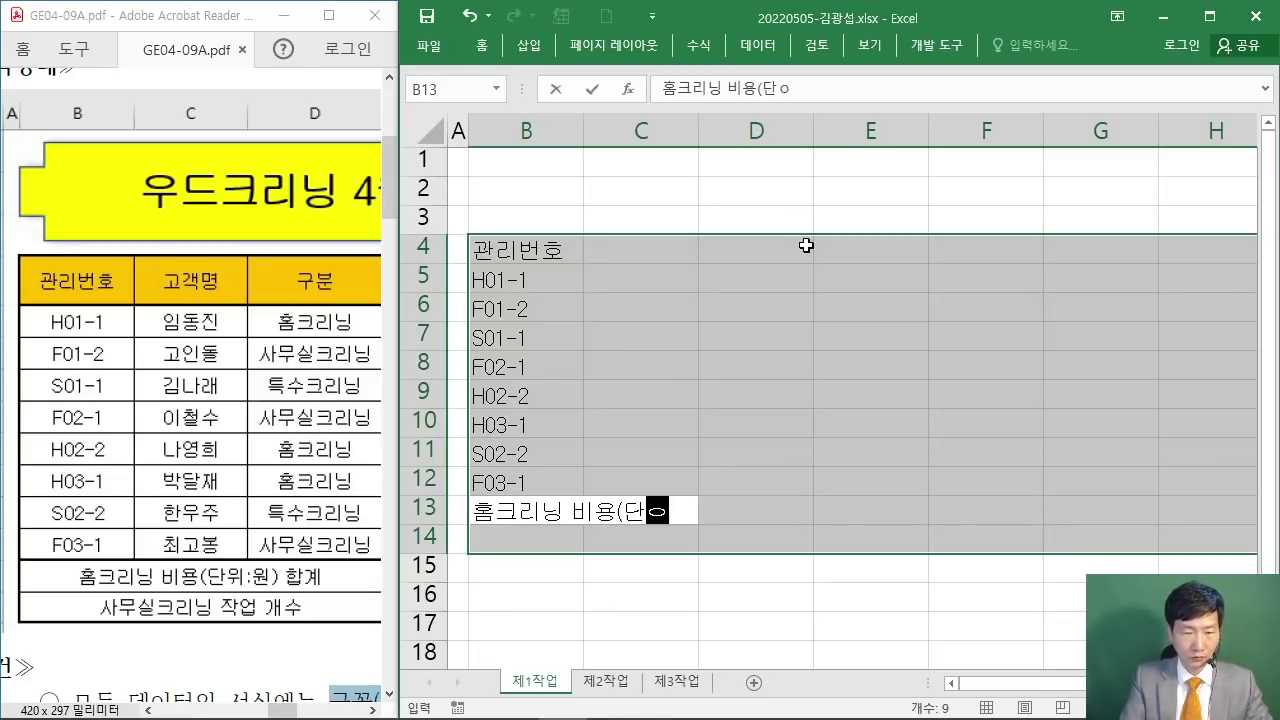
text(:원)
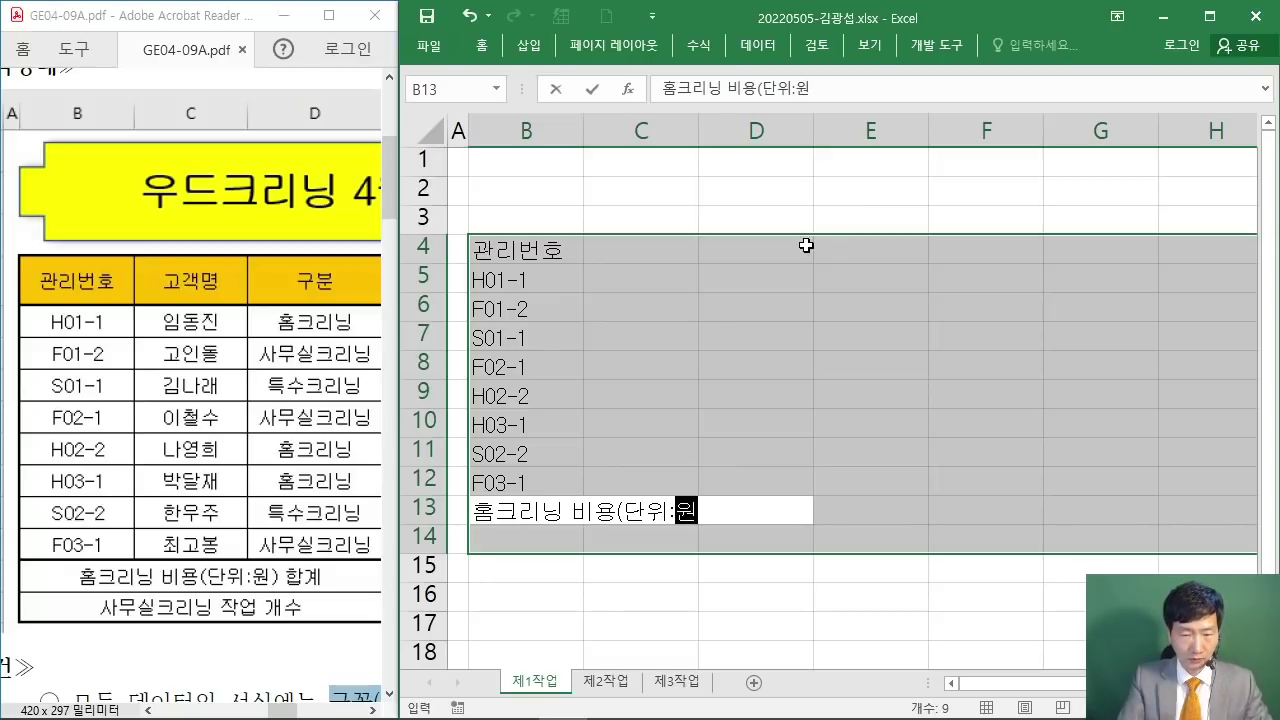
text() 합계)
key(Return)
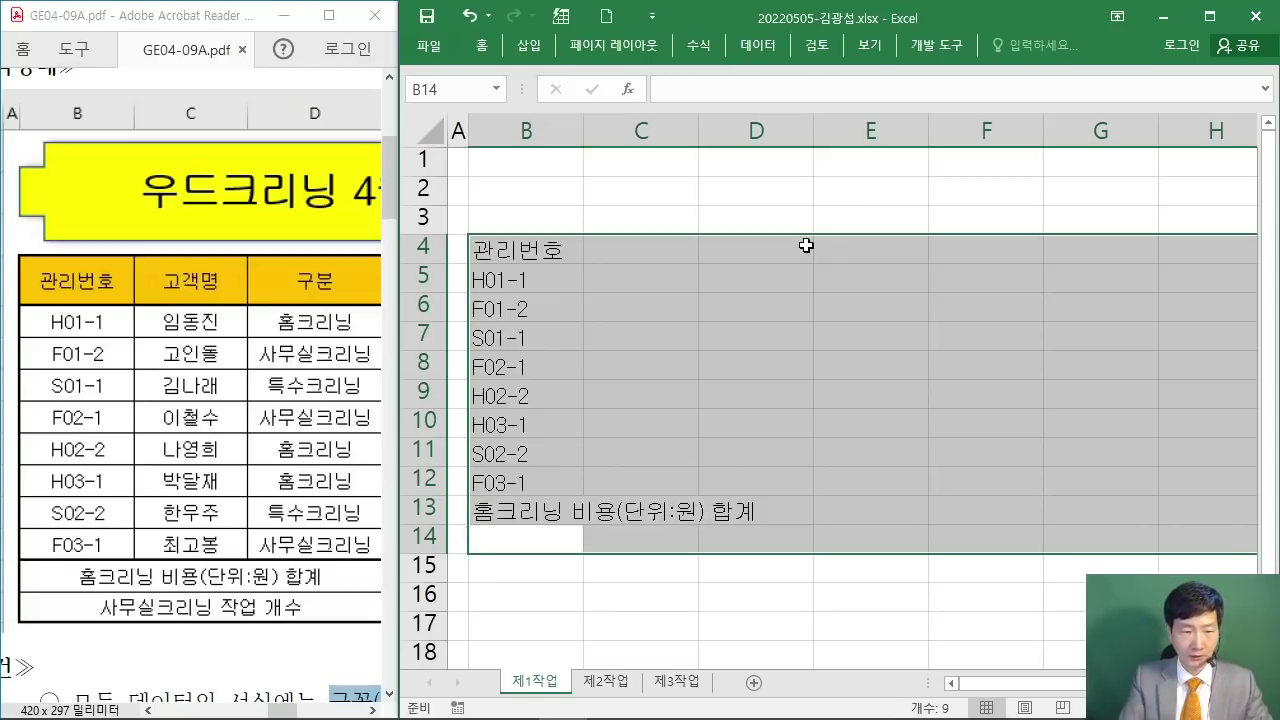
text(사무실크)
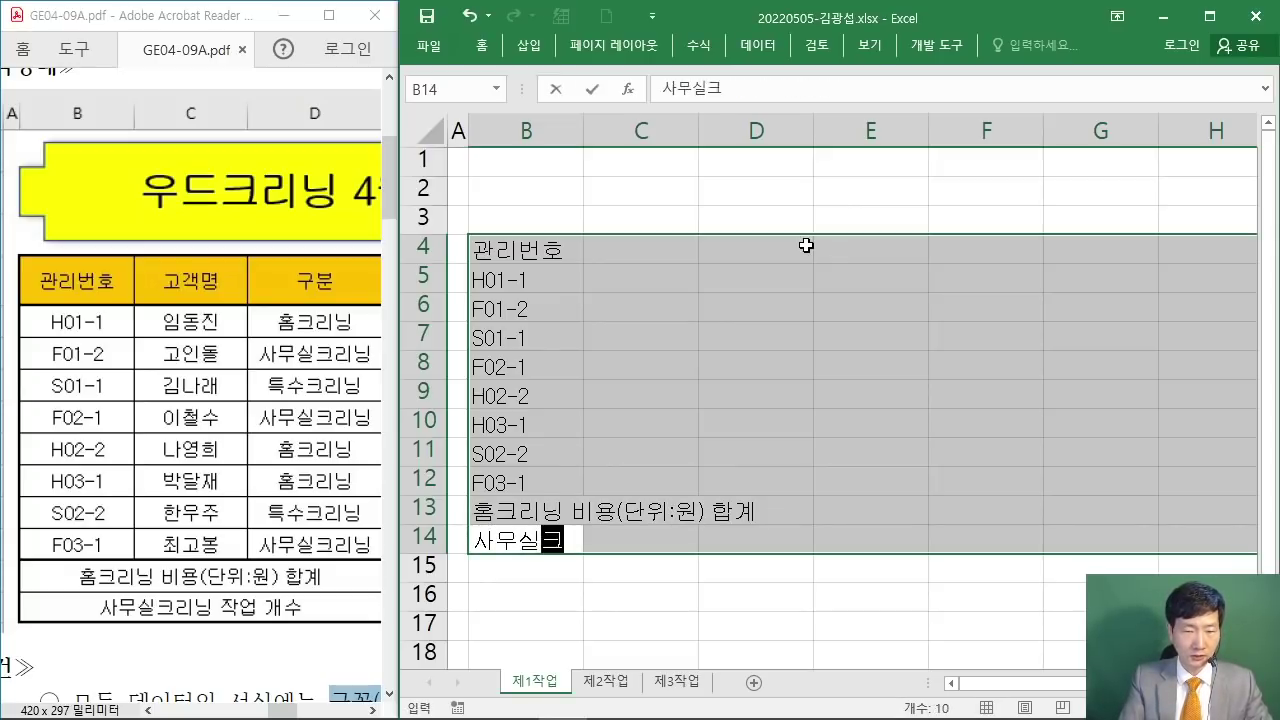
text(리닝 자ㄱ업 개수)
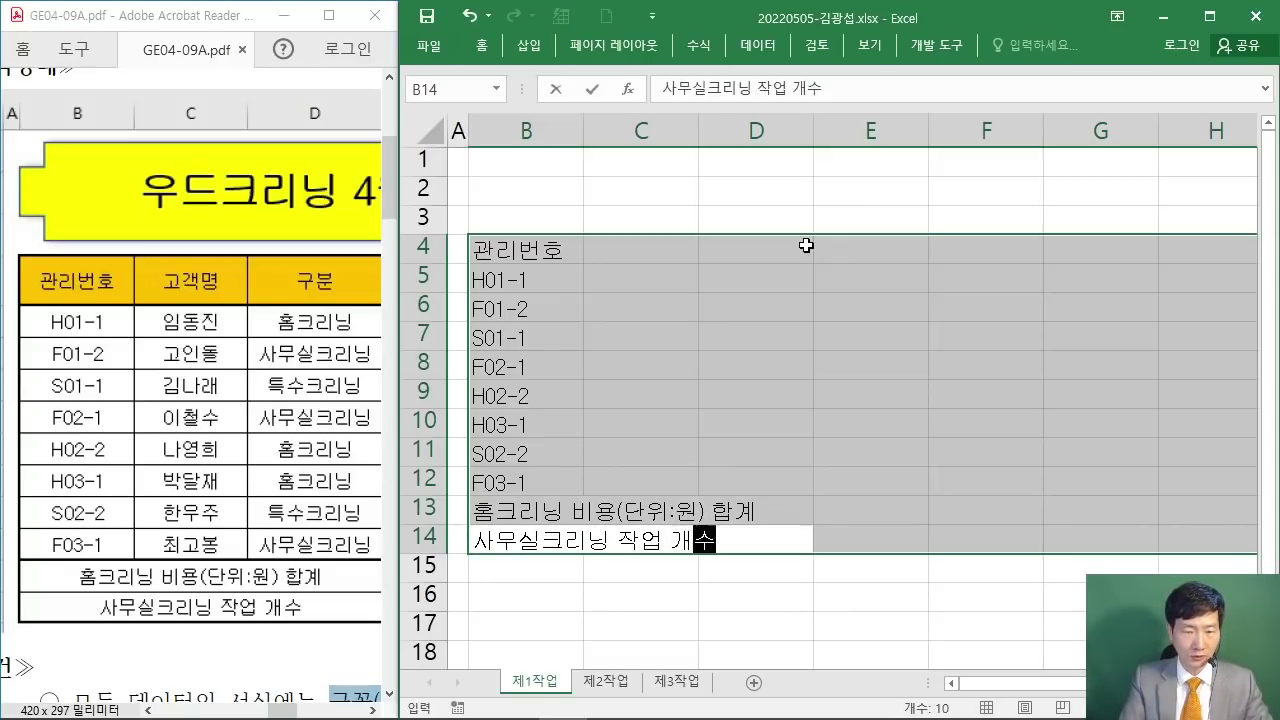
key(Return)
Step: Type the 고객명 header in C4 and the first four customer names in C5:C8
text(고객명)
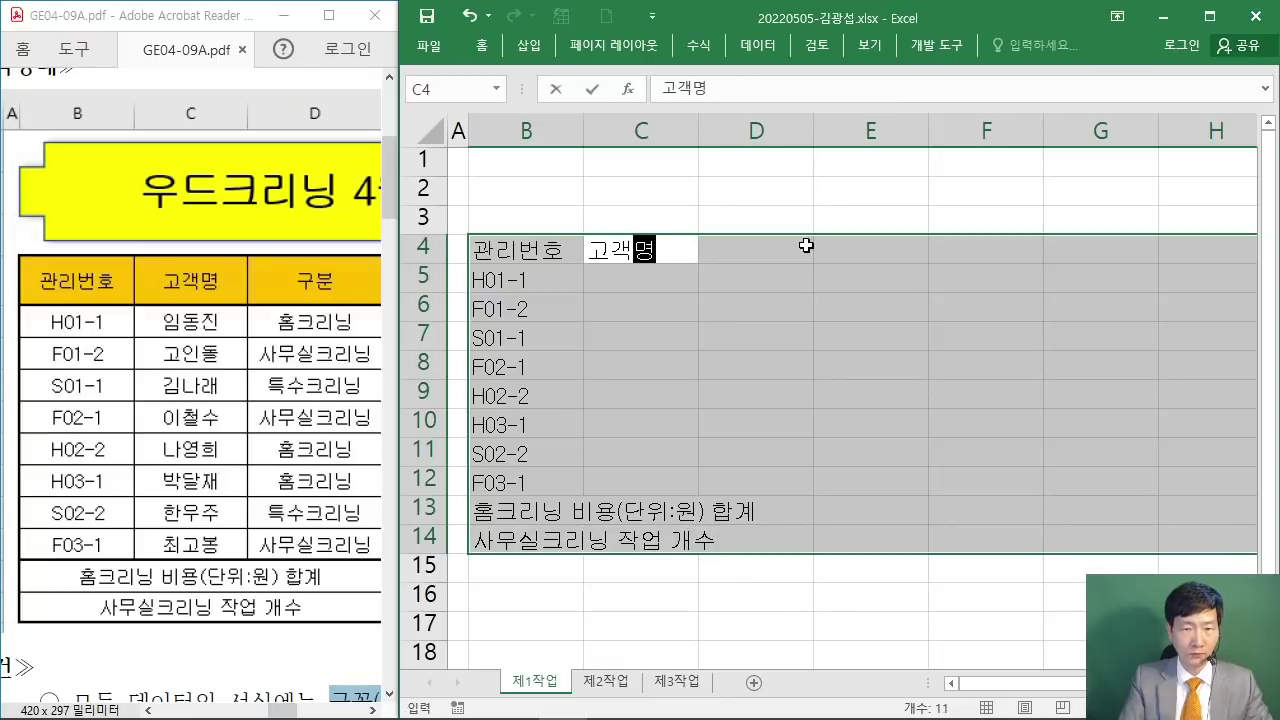
key(Return)
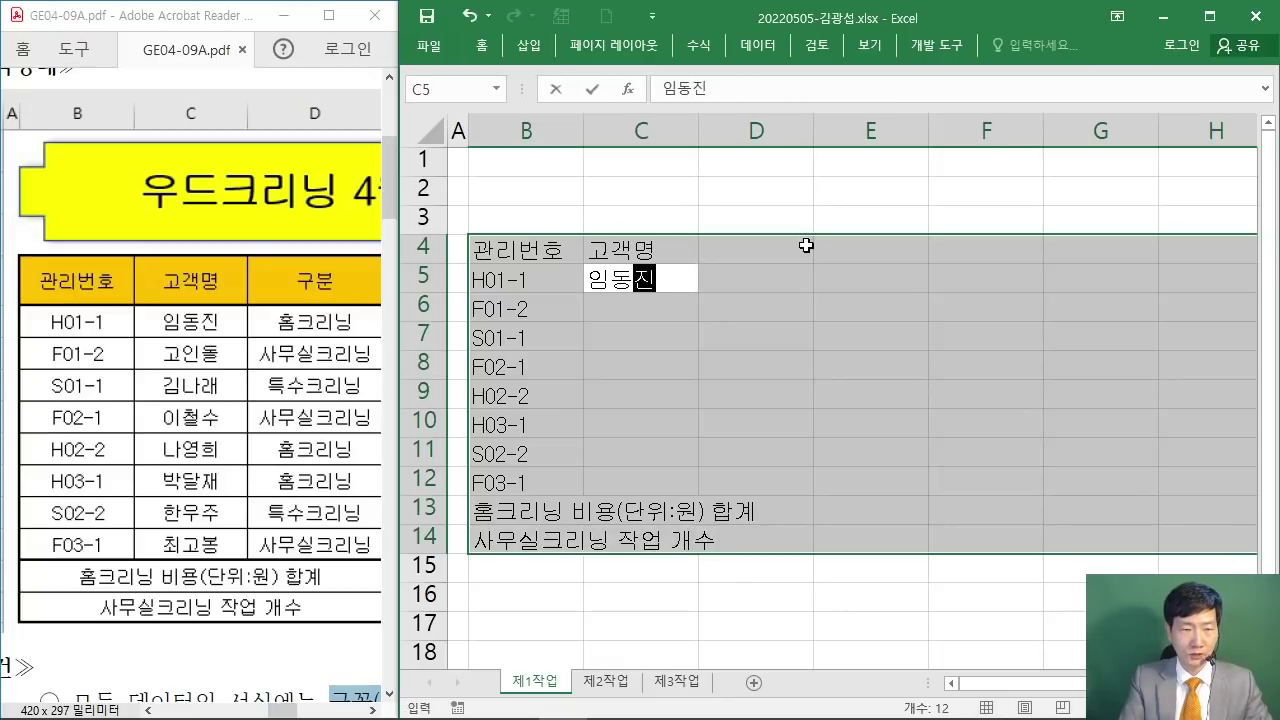
key(Return)
text(고인돌)
key(Return)
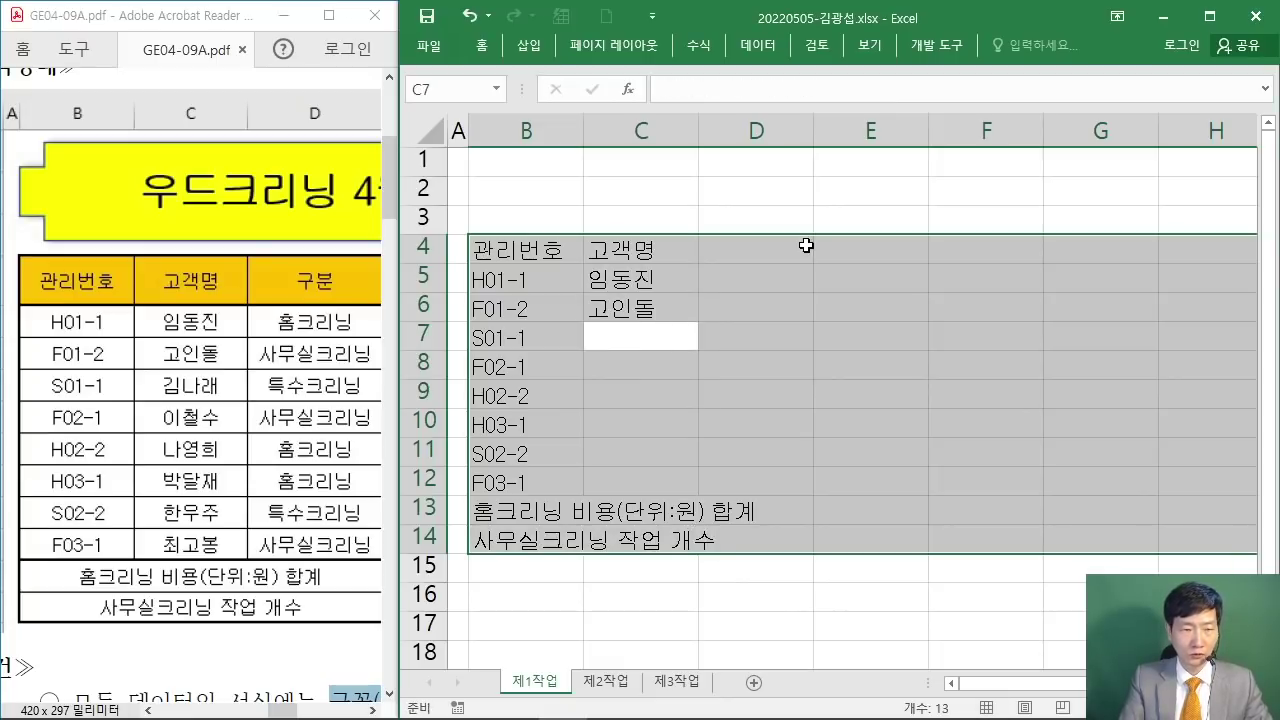
key(Return)
text(이철수)
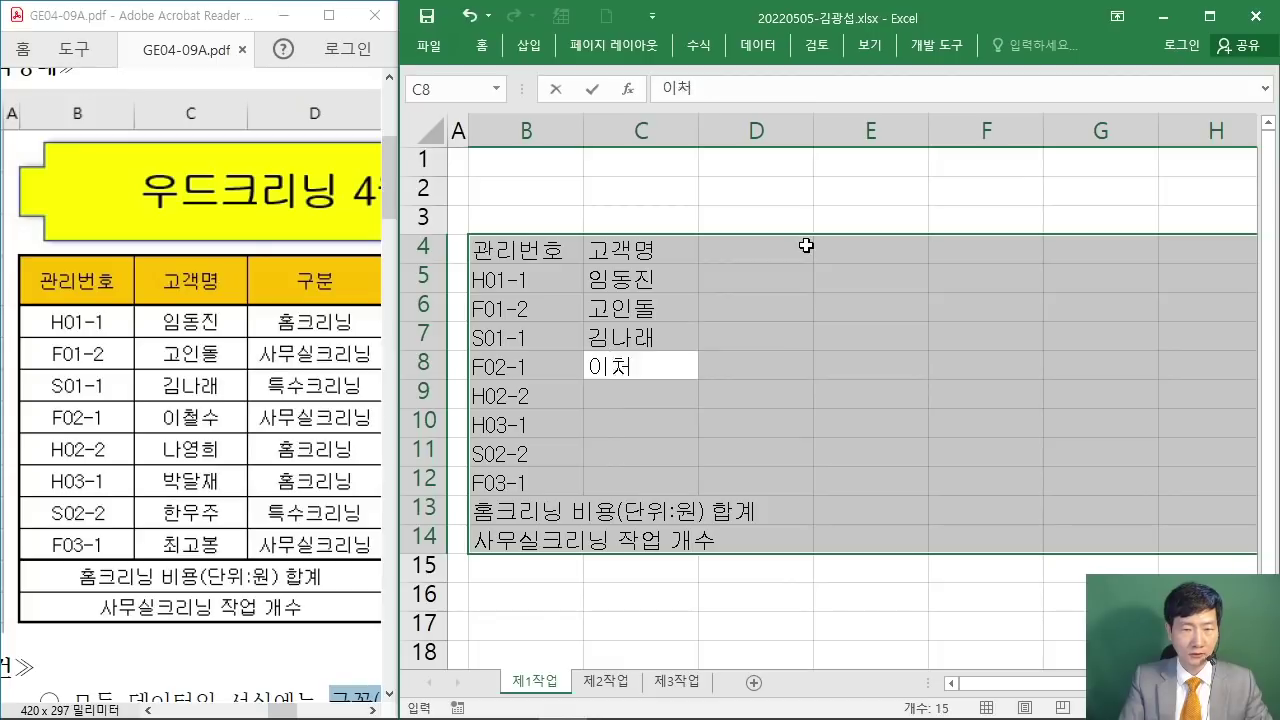
key(Return)
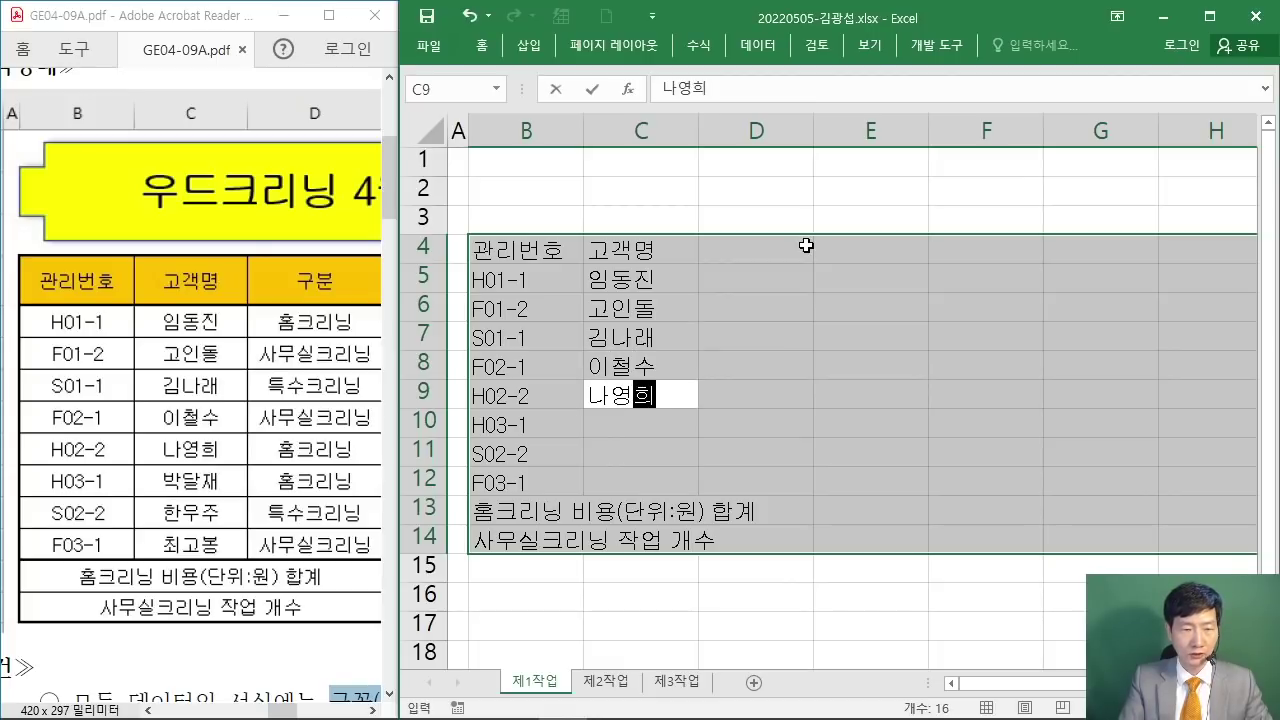
Step: Enter the remaining four customer names in C9:C12
key(Return)
text(박달)
text(재)
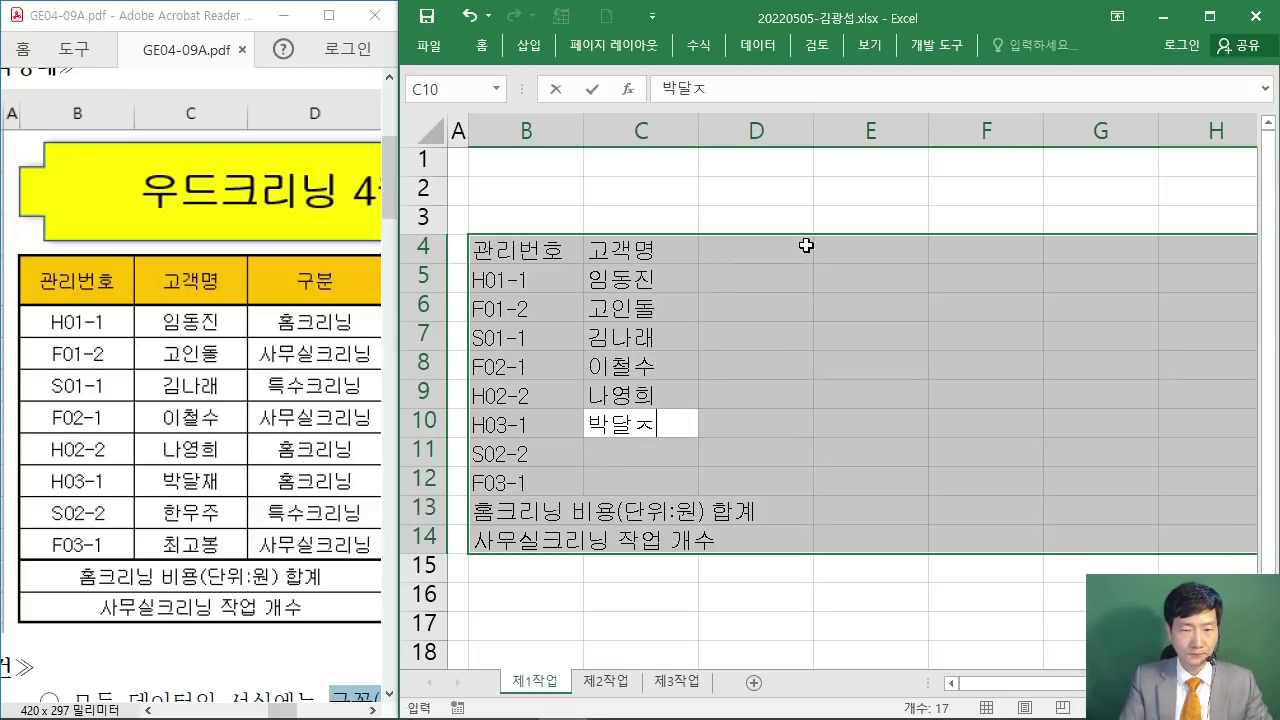
key(Return)
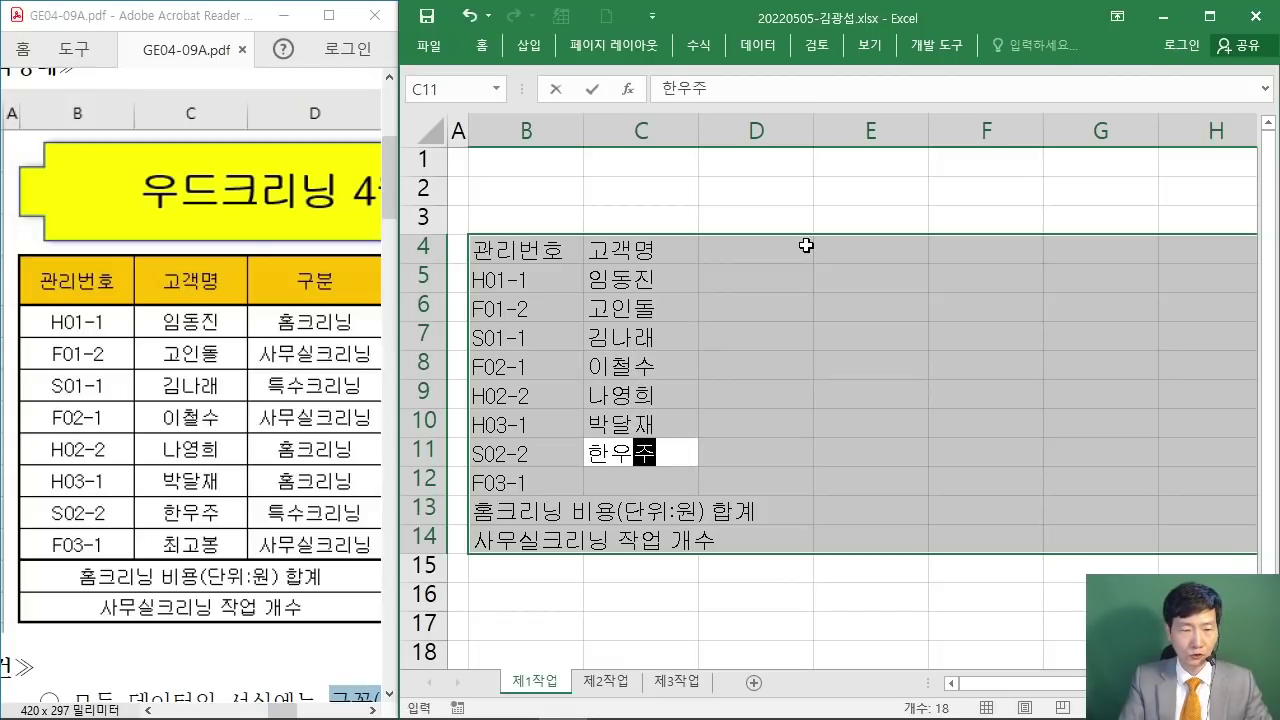
key(Return)
text(최고봉)
key(Return)
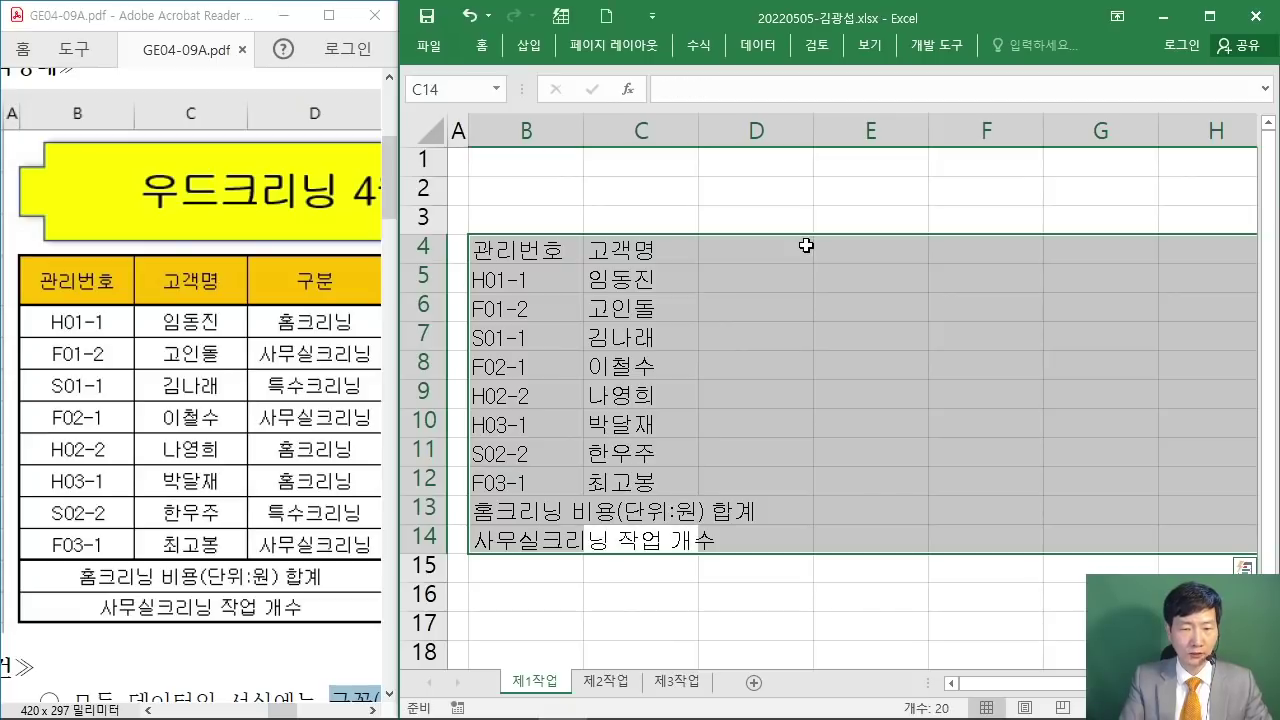
Step: Enter the 구분 header in D4 with 홈크리닝, 사무실크리닝 and 특수크리닝 below
key(Return)
text(구분)
key(Return)
text(홈크리)
text(닝)
key(Return)
text(사무실크리닝)
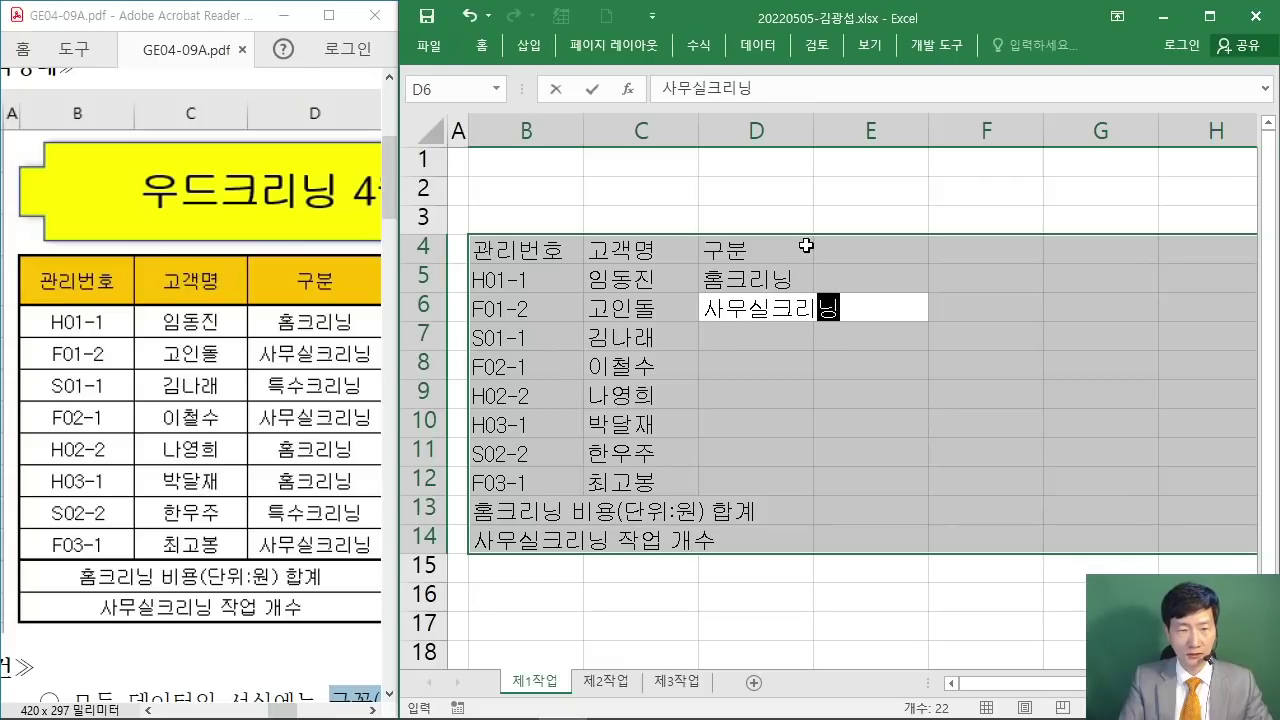
key(Return)
text(특수크리닝)
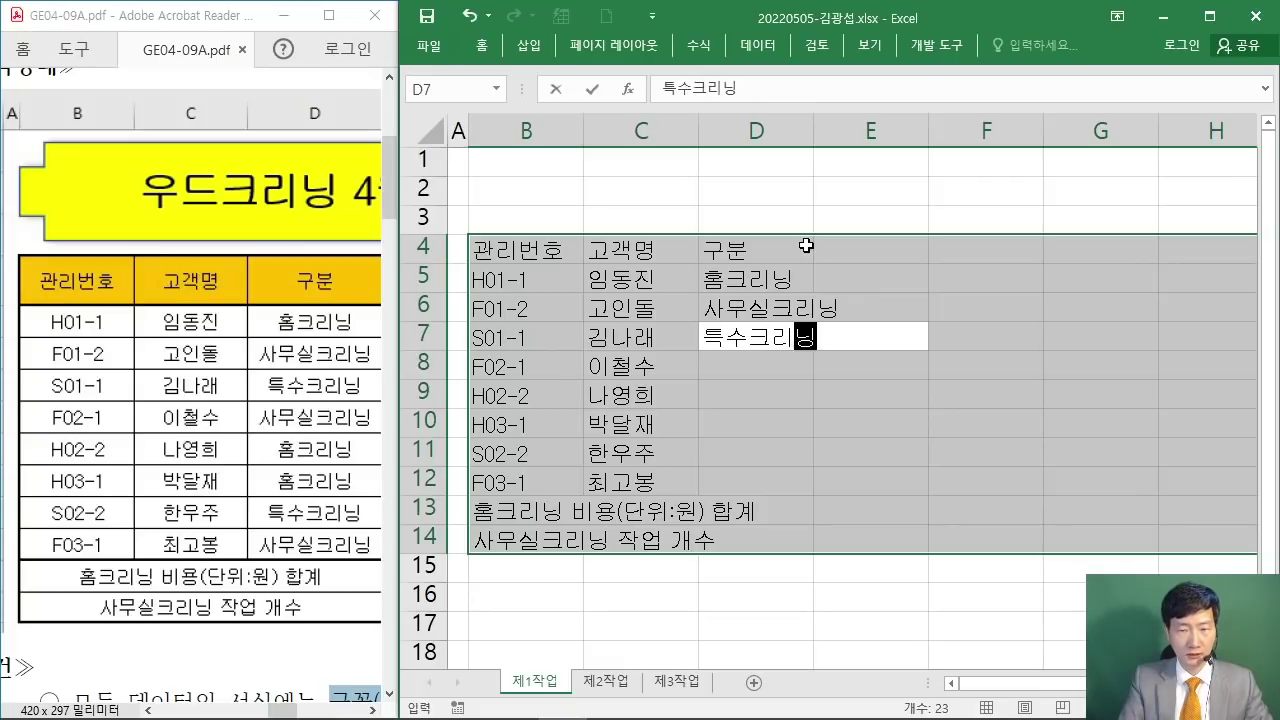
key(Return)
Step: Fill D8:D12 with 사무실크리닝, 홈크리닝, 홈크리닝, 특수크리닝, 사무실크리닝 using autocomplete
text(사무실크리닝)
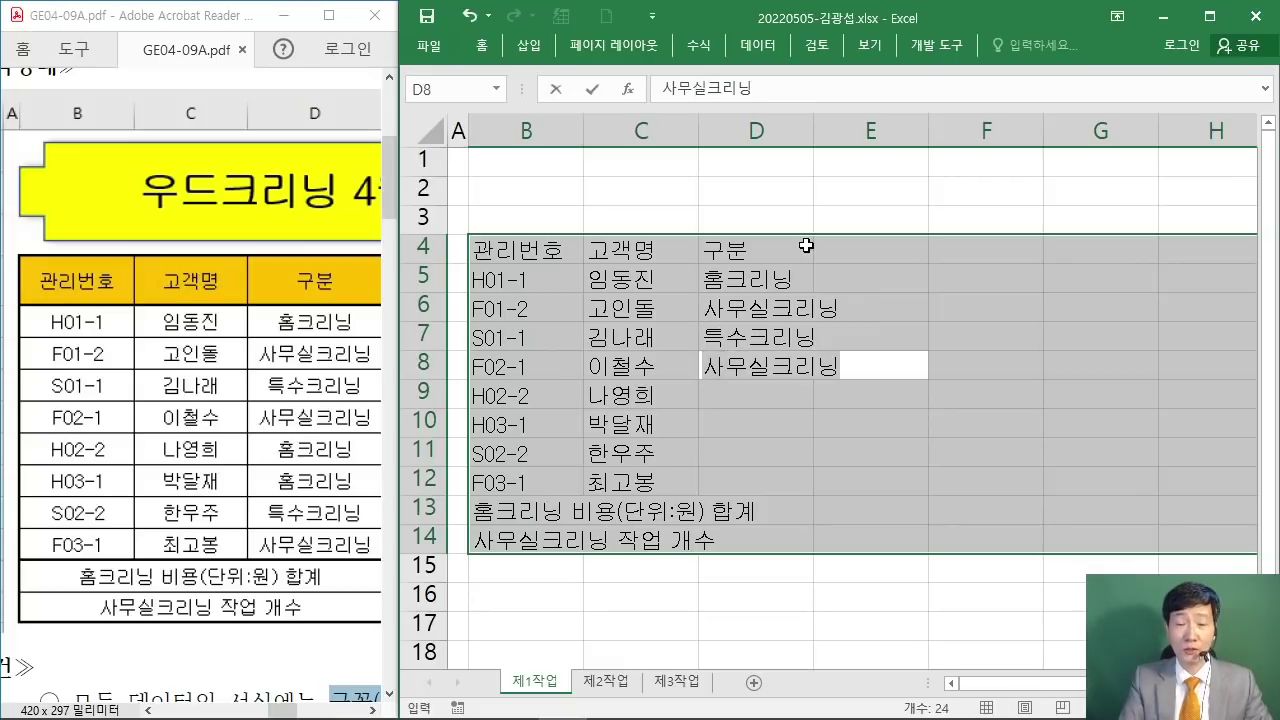
key(Return)
text(홈크리닝)
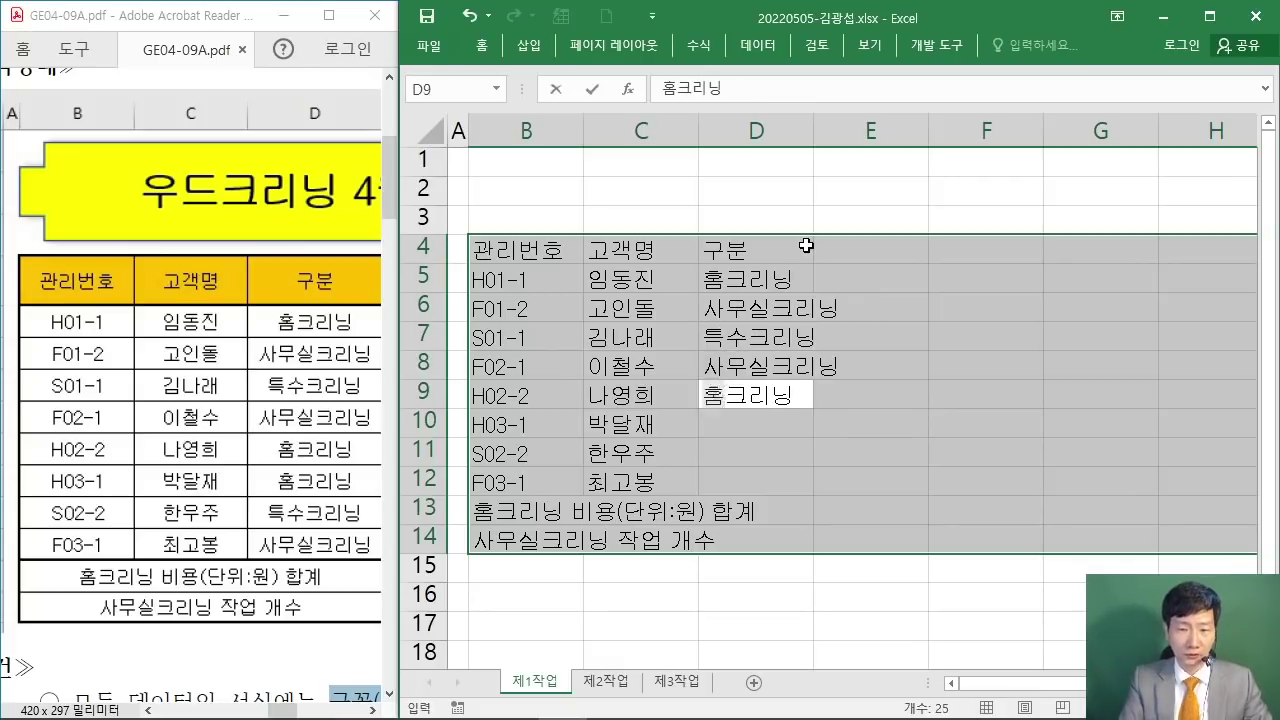
key(Return)
text(홈)
key(Return)
text(특수크리닝)
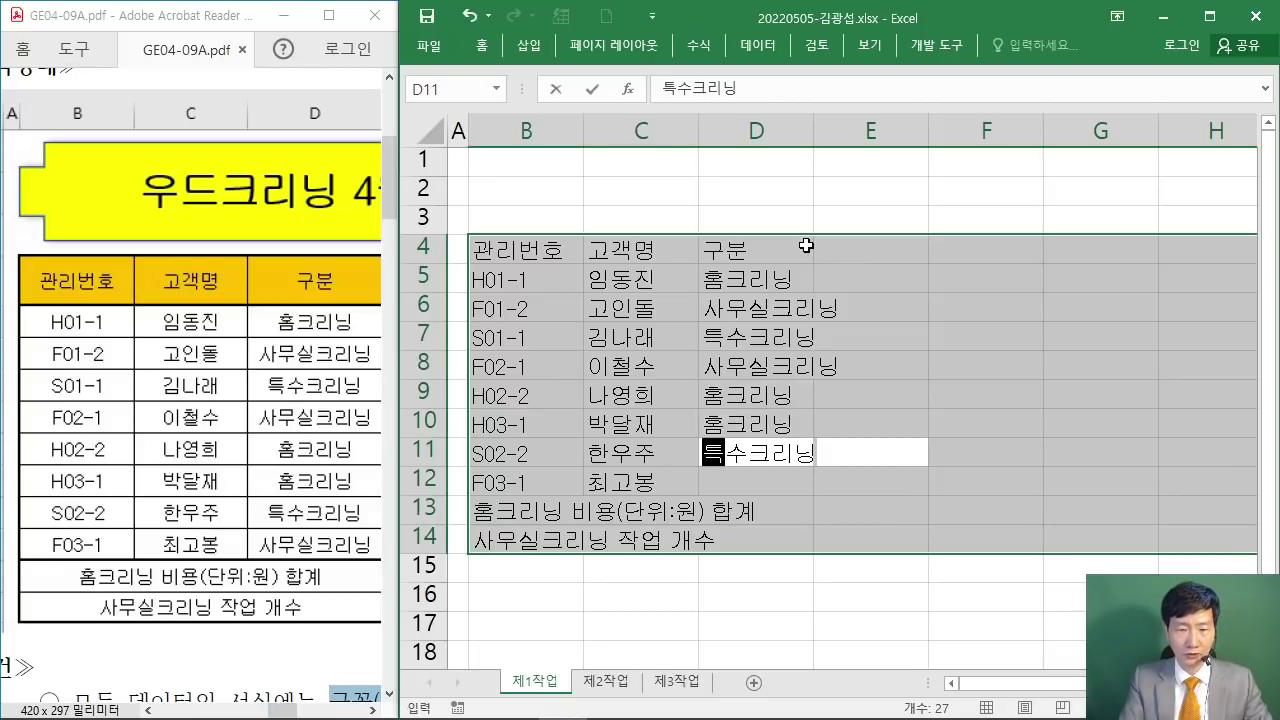
key(Return)
text(사)
key(Return)
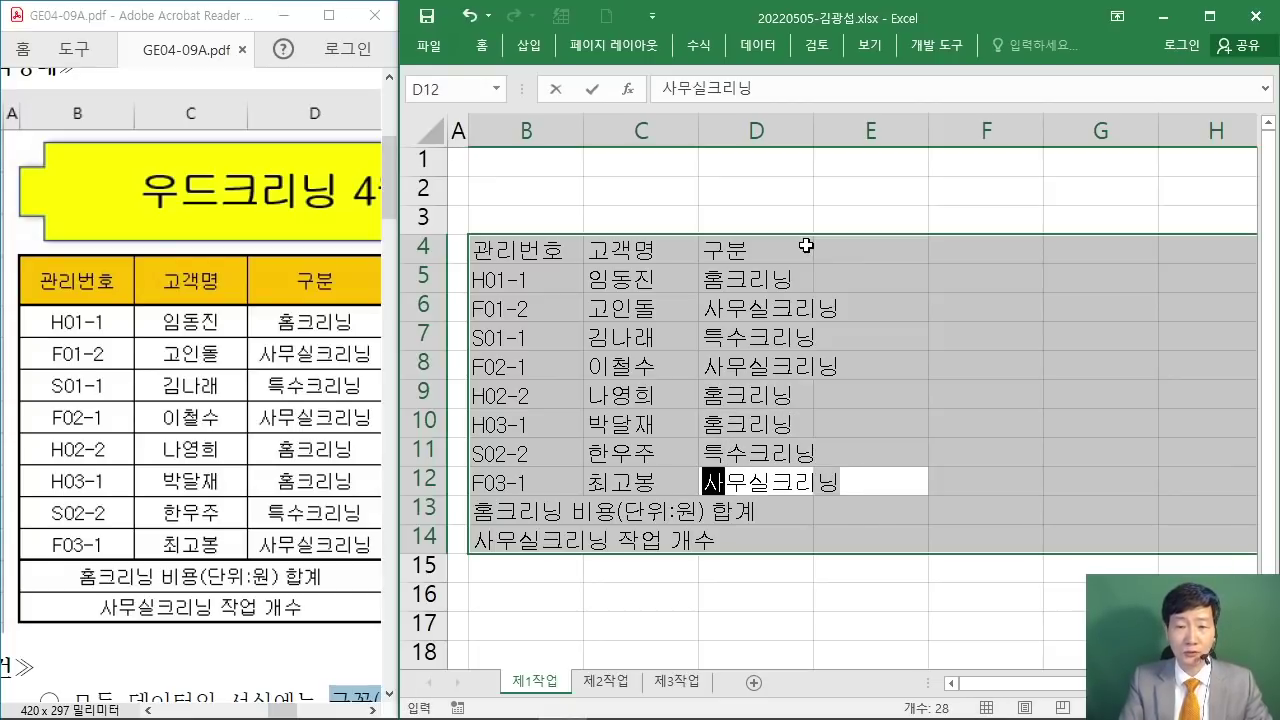
key(Return)
key(Return)
key(Return)
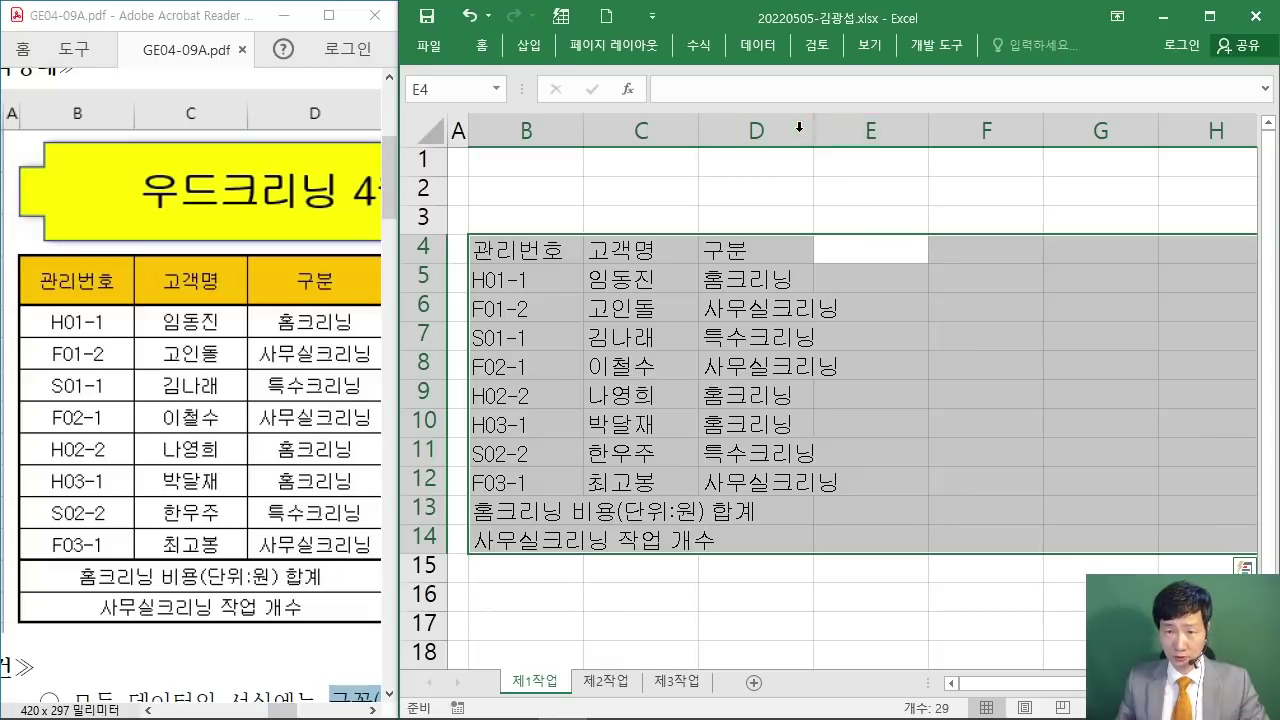
Step: Widen column D, then enter the 작업 header and 입주청소, 인테리어청소, 전산실청소 in column E
drag(813, 128, 864, 130)
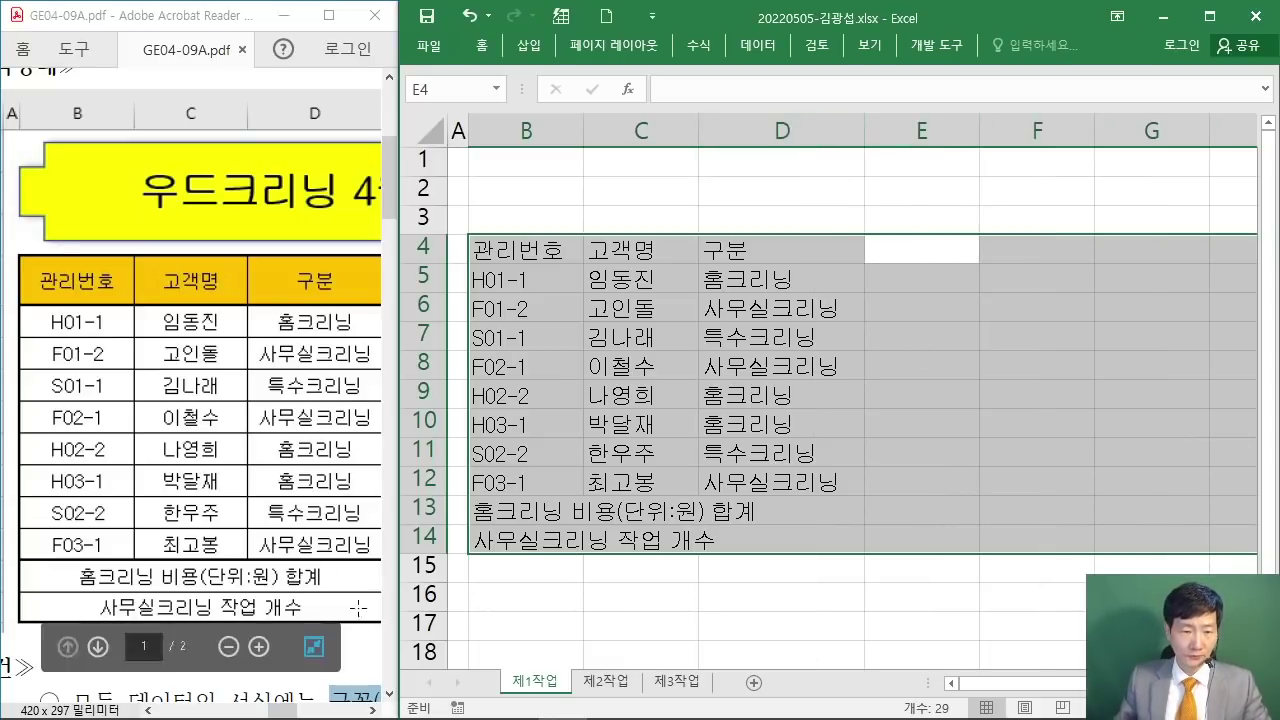
drag(375, 711, 375, 711)
click(1055, 25)
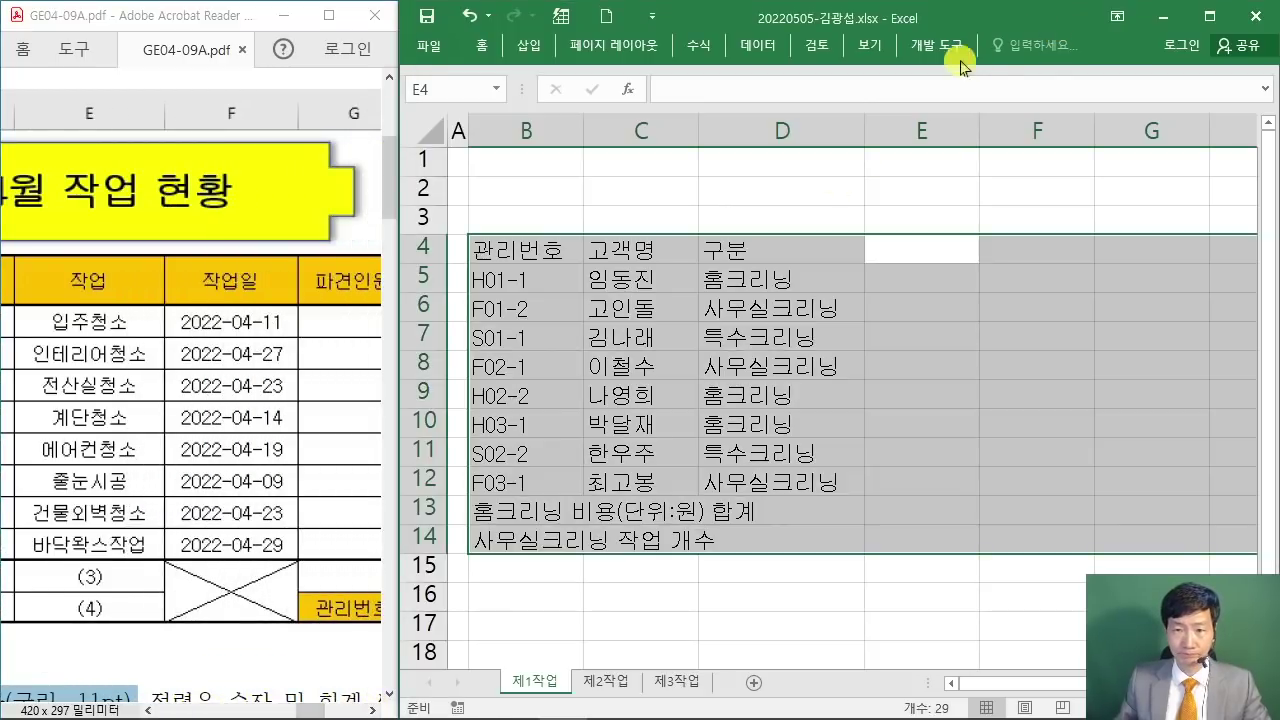
text(작업)
key(Return)
text(입주)
text(청소)
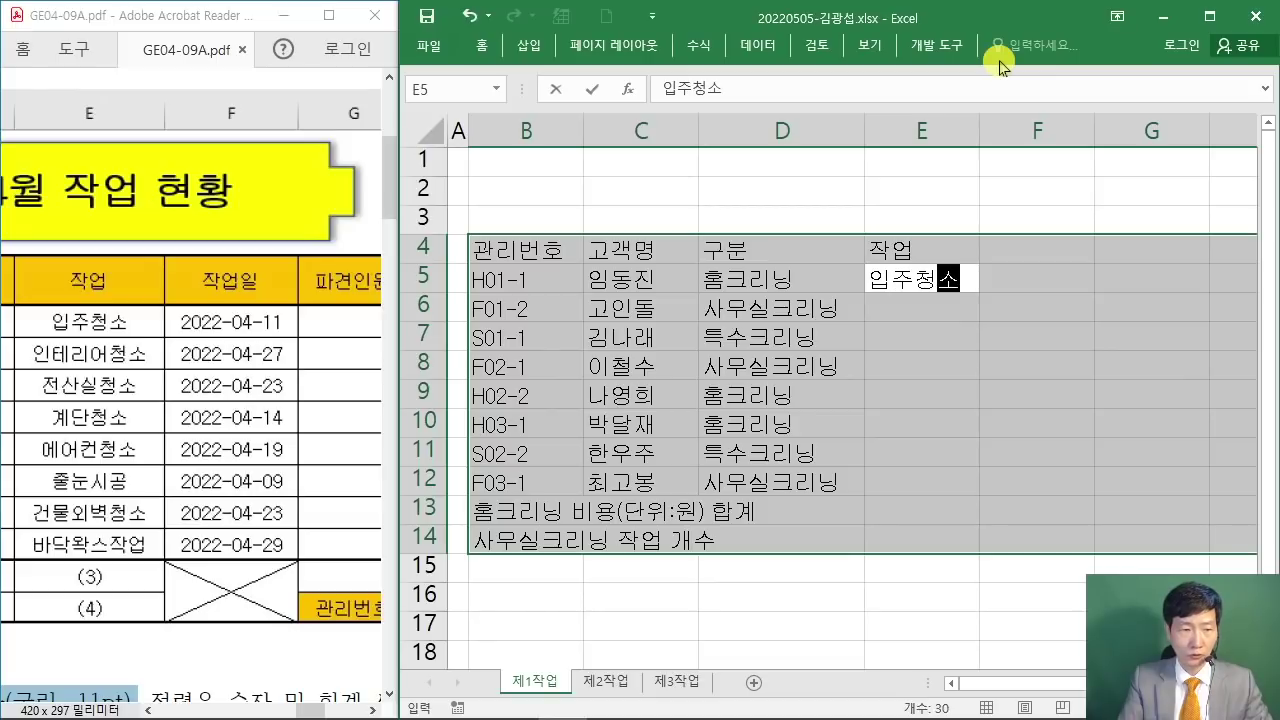
key(Return)
text(인터)
text(리어청소)
key(Return)
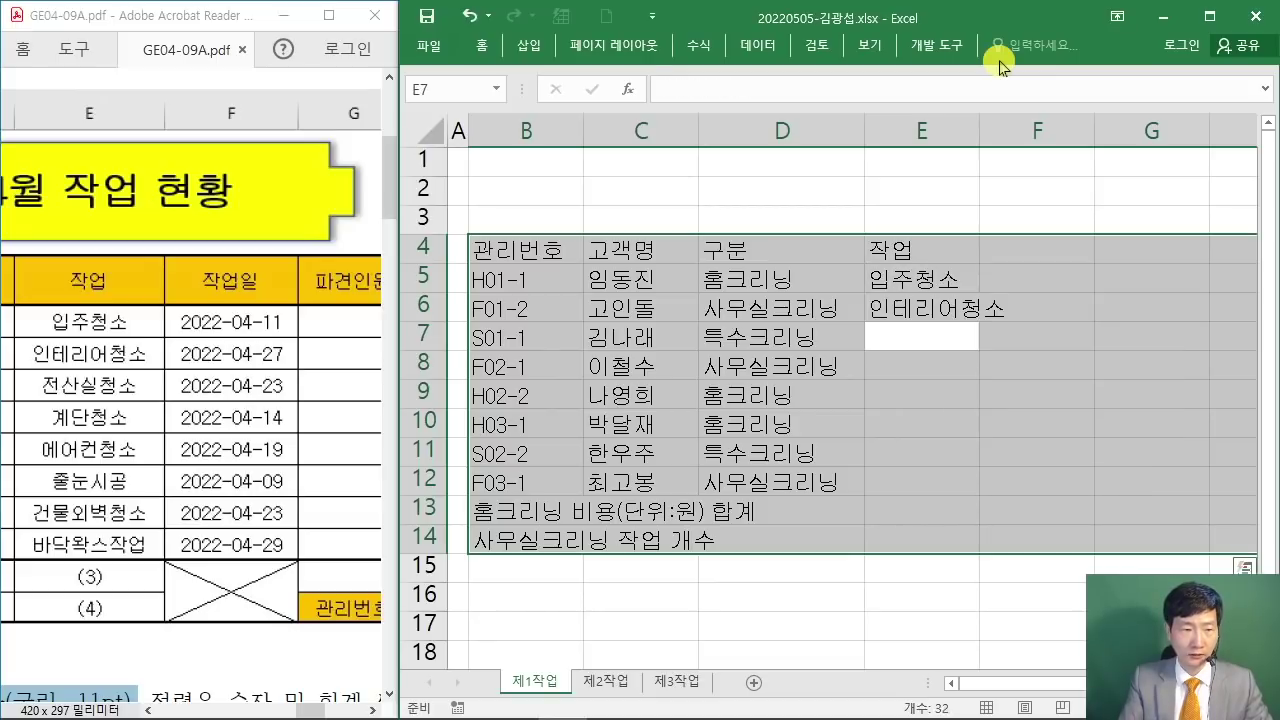
text(전산실청소)
key(Return)
Step: Enter 계단청소, 에어컨청소, 줄눈시공, 건물외벽청소 and 바닥왁스작업 in E8:E12
text(계단청소)
key(Return)
text(에어컨청소)
key(Return)
text(줄ㄴ)
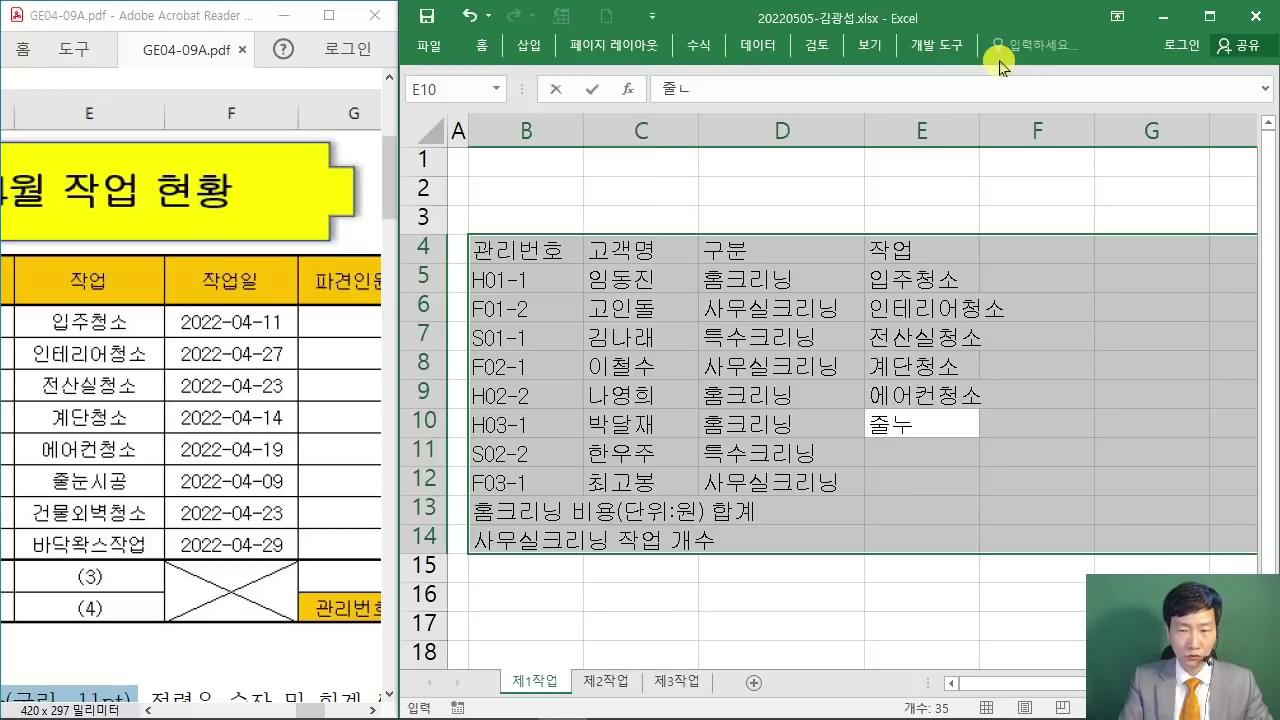
text(시공)
key(Return)
text(건ㅁ물외벽청소)
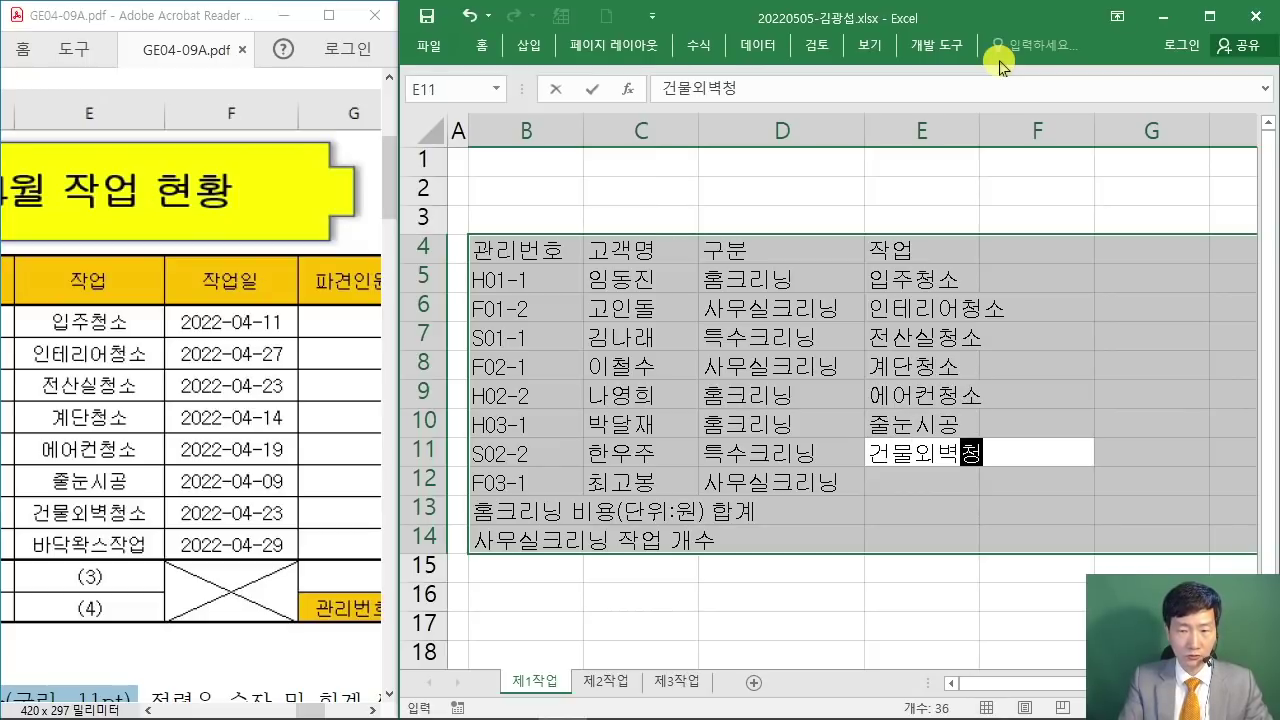
key(Return)
text(바닥왁스)
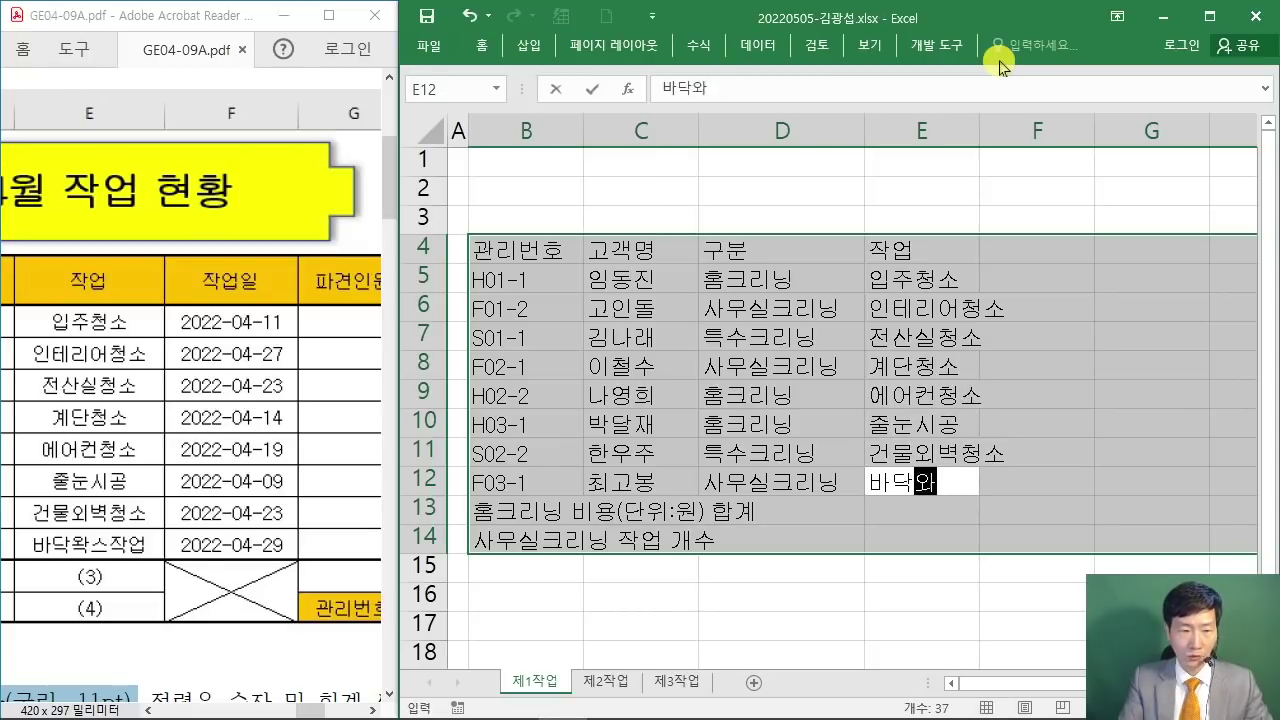
text(작업)
key(Return)
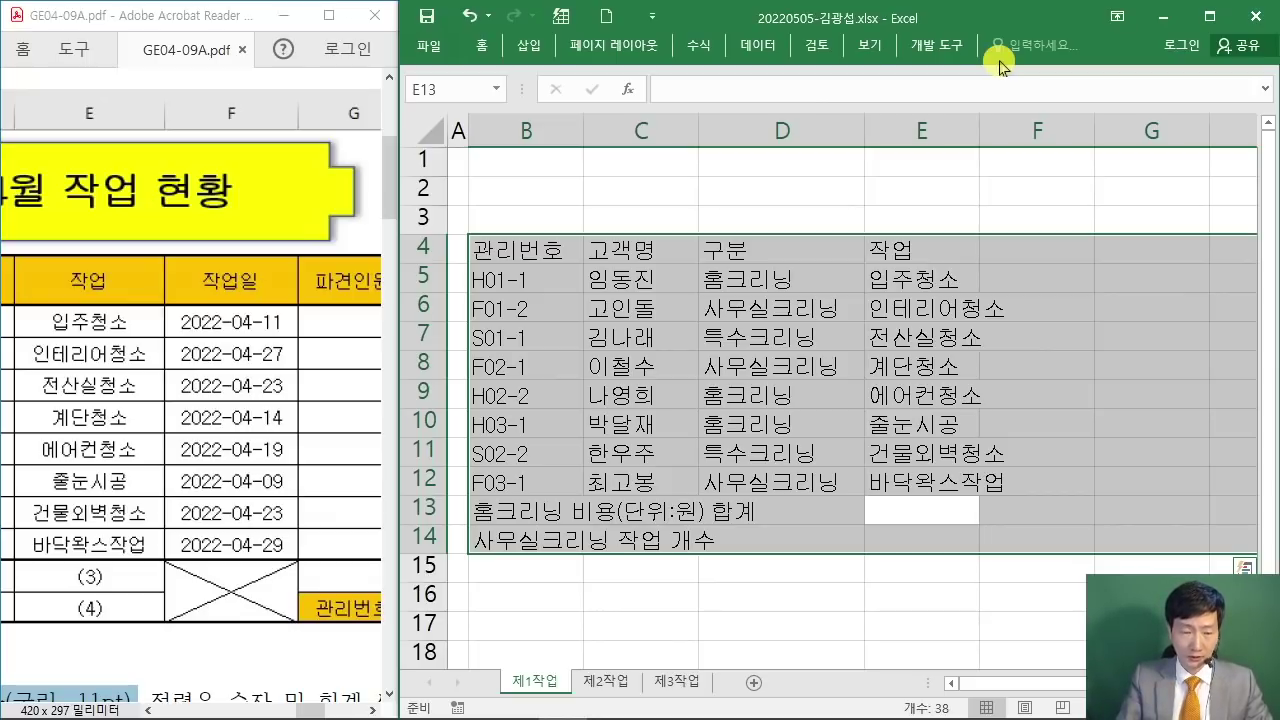
key(Return)
key(Return)
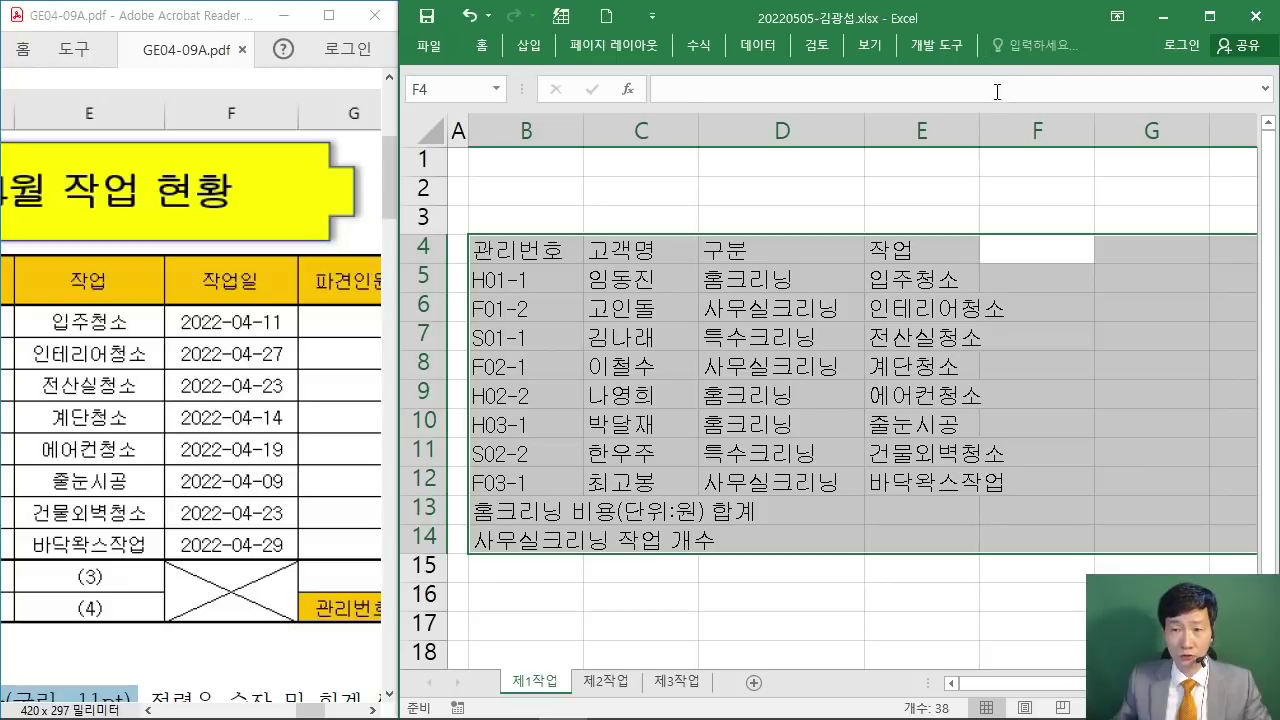
Step: Widen column E, then enter the 작업일 header and dates 2022-04-11, 2022-04-27, 2022-04-23
drag(976, 138, 1031, 140)
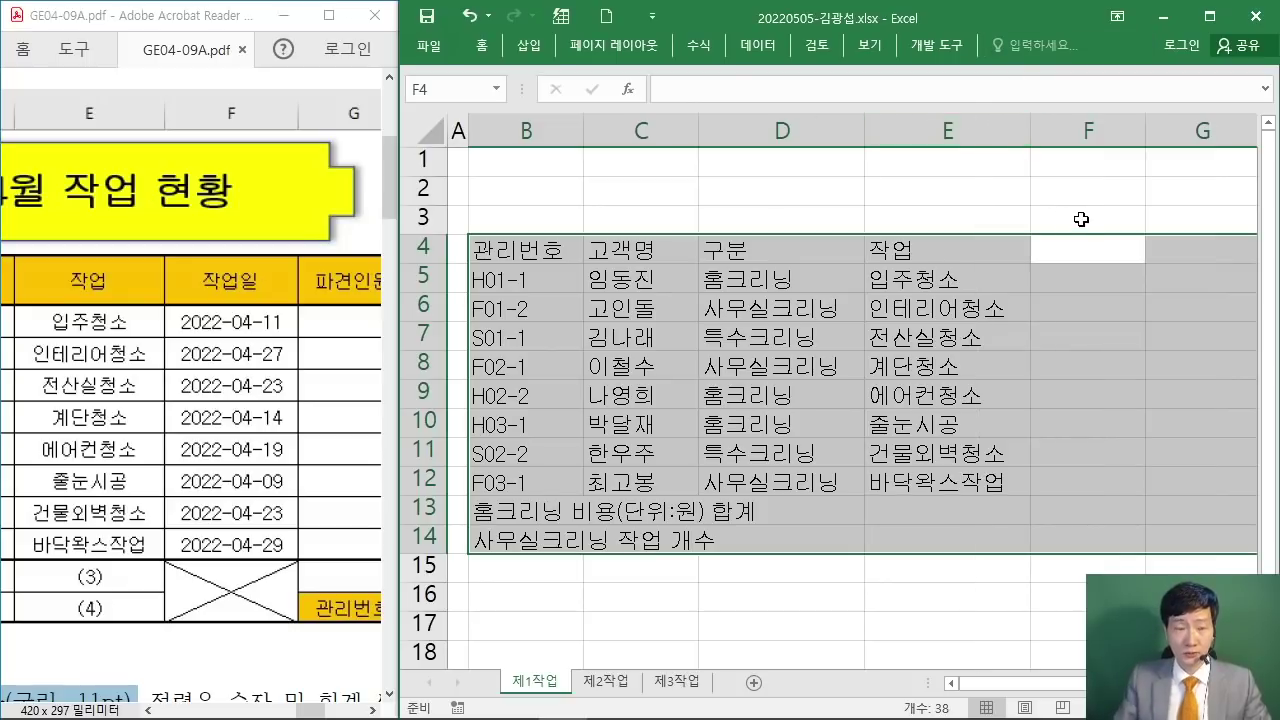
text(작업일)
key(Return)
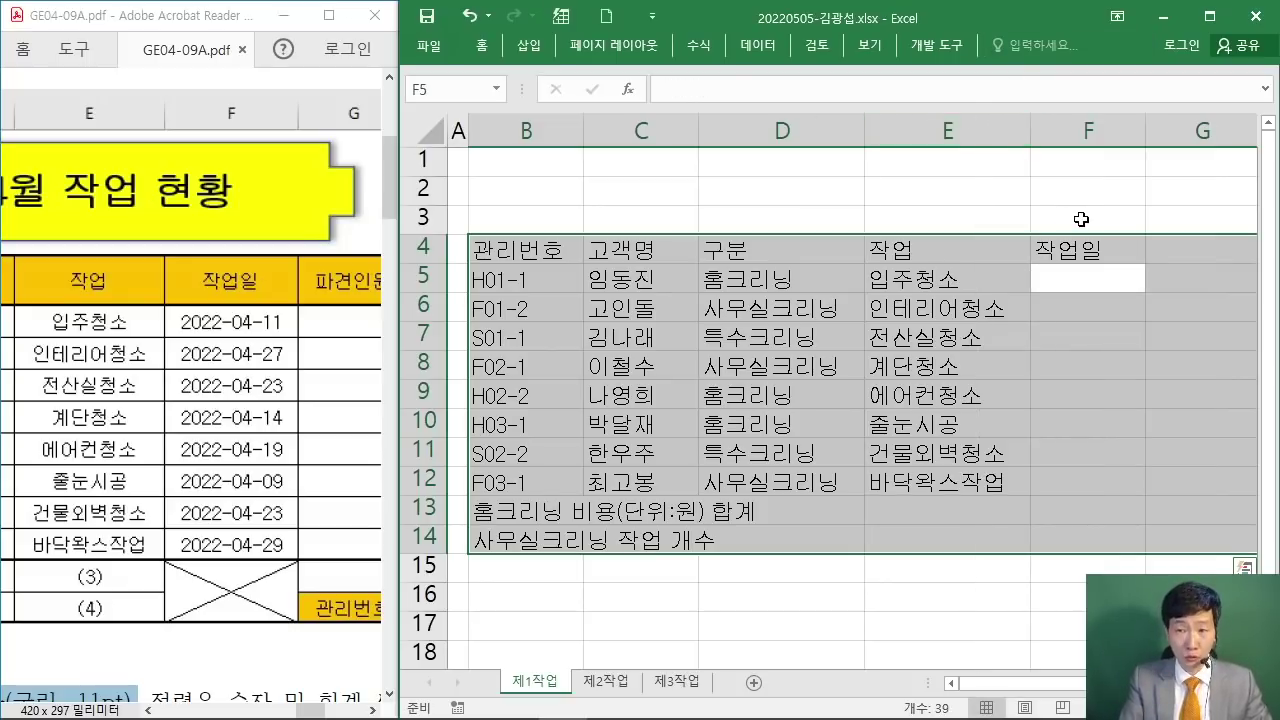
text(2022-04-11)
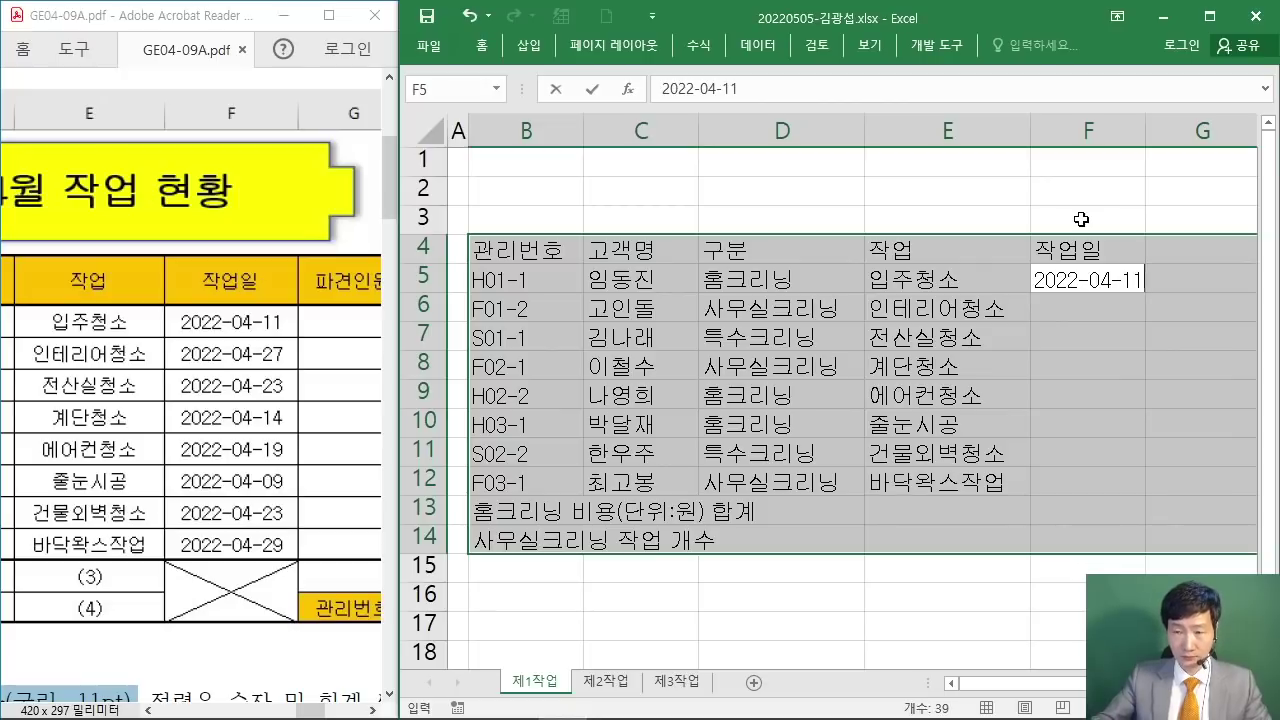
key(Return)
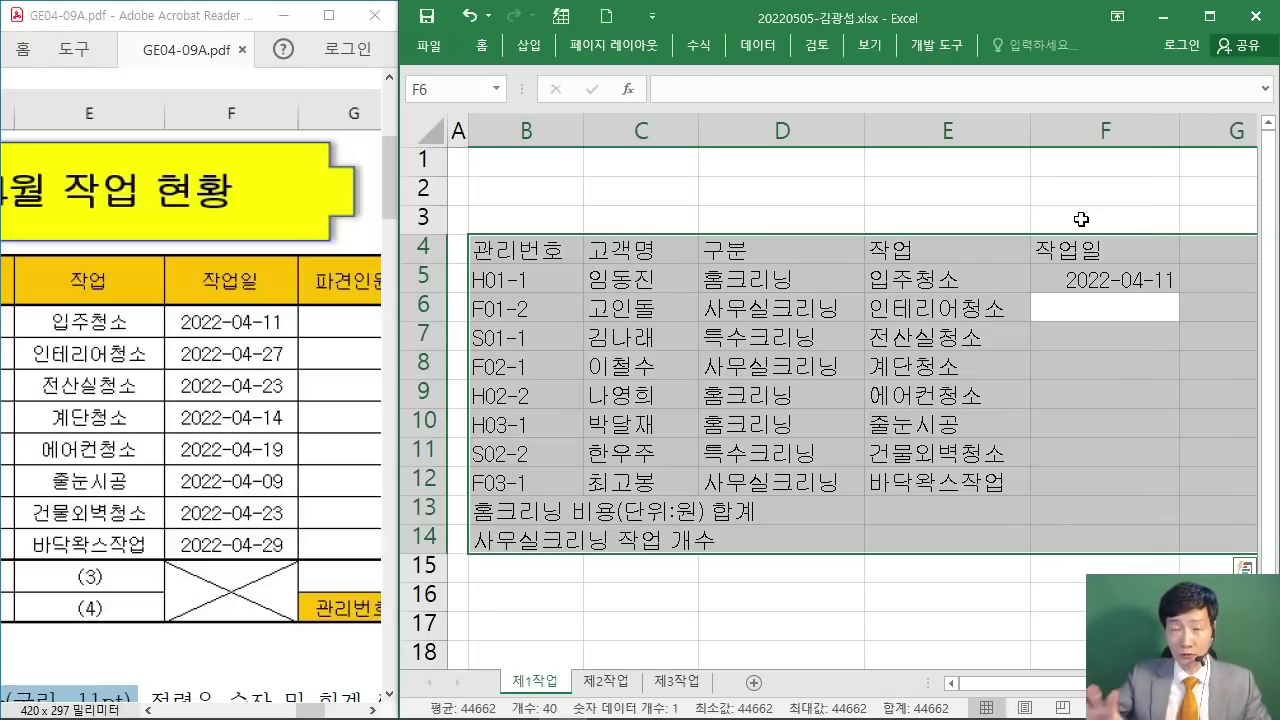
text(2022-04-27)
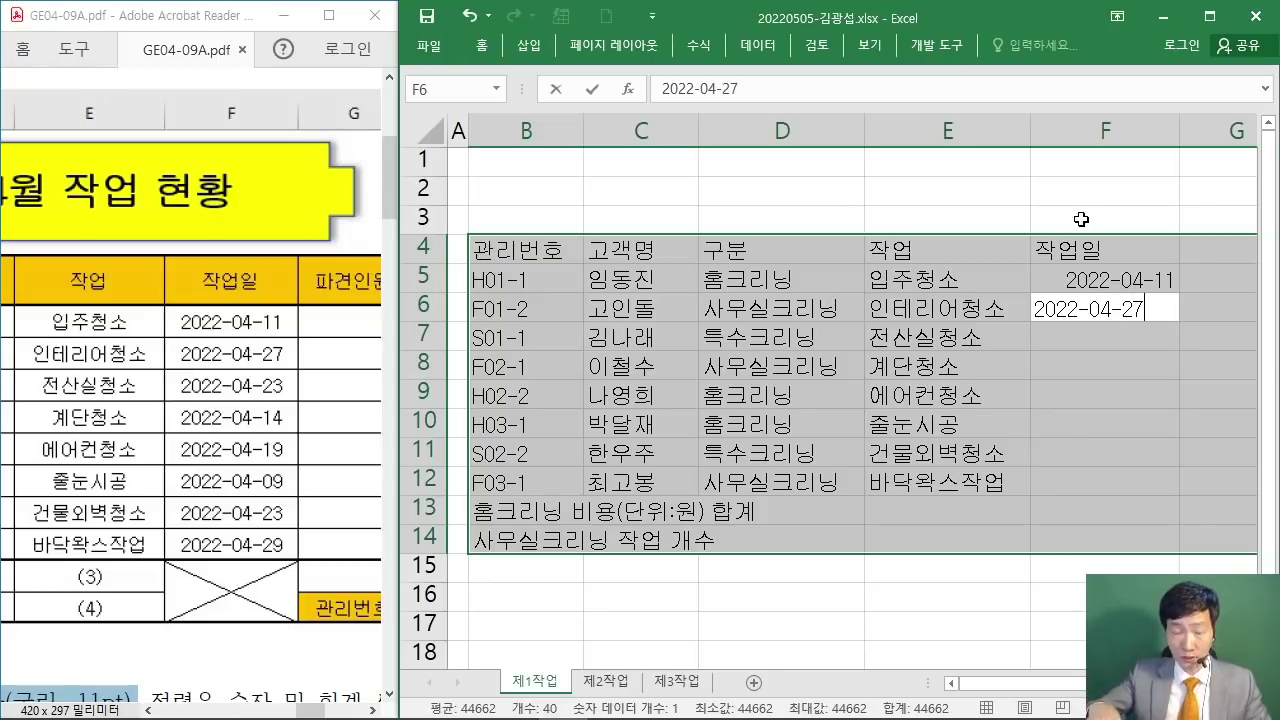
key(Return)
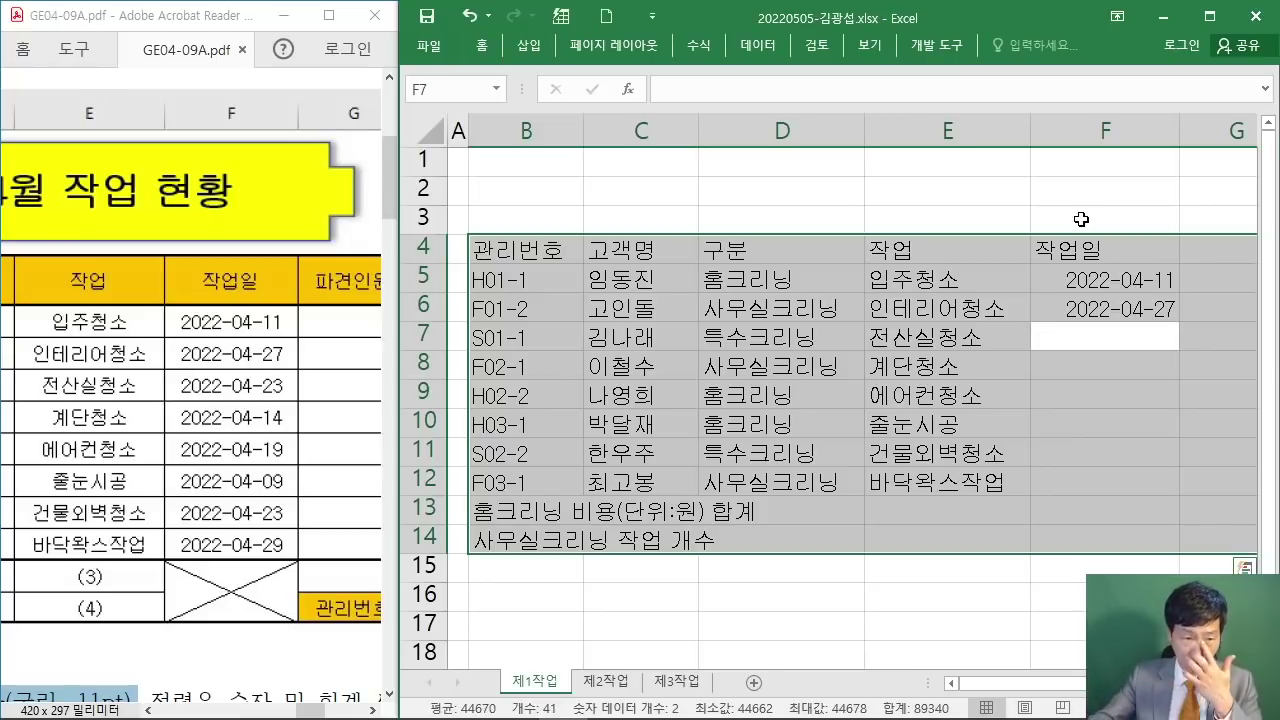
text(2022-)
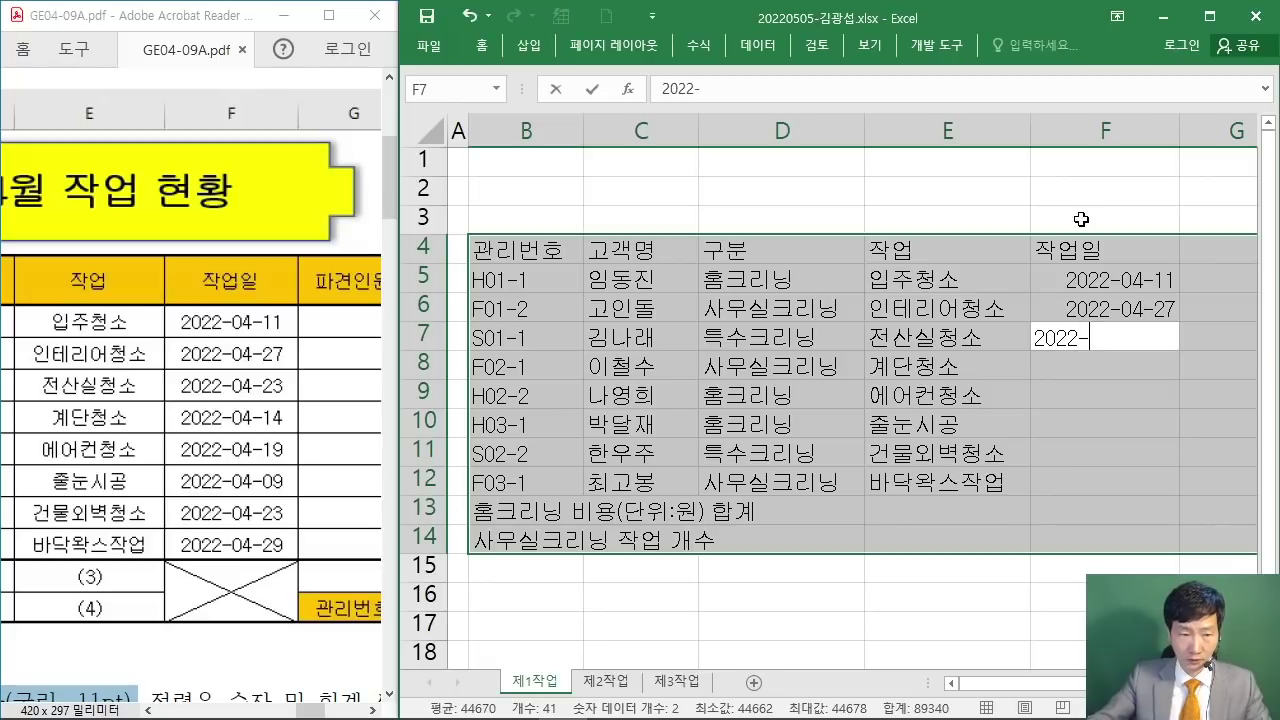
text(04-23)
key(Return)
Step: Enter dates 2022-04-14, 2022-04-19, 2022-04-09, 2022-04-23 and 2022-04-29 in F8:F12
text(2022-04-14)
key(Return)
text(2022)
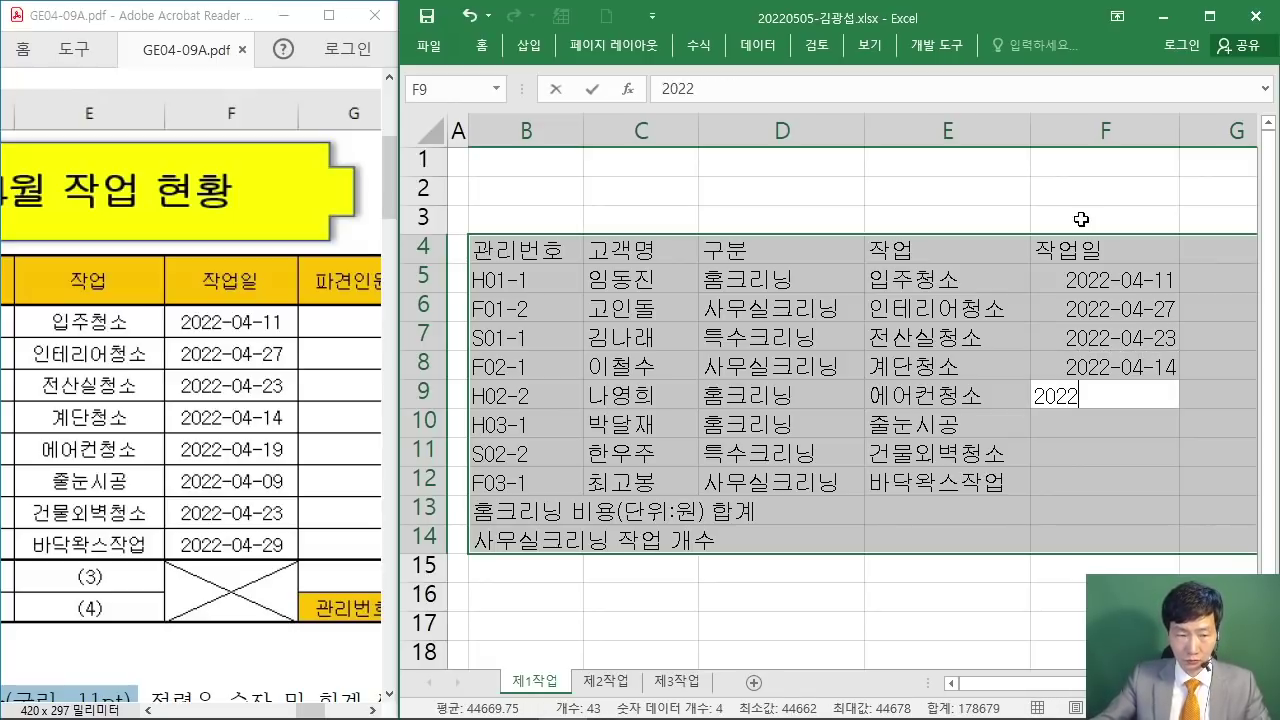
text(-04-19)
key(Return)
text(2022-04-)
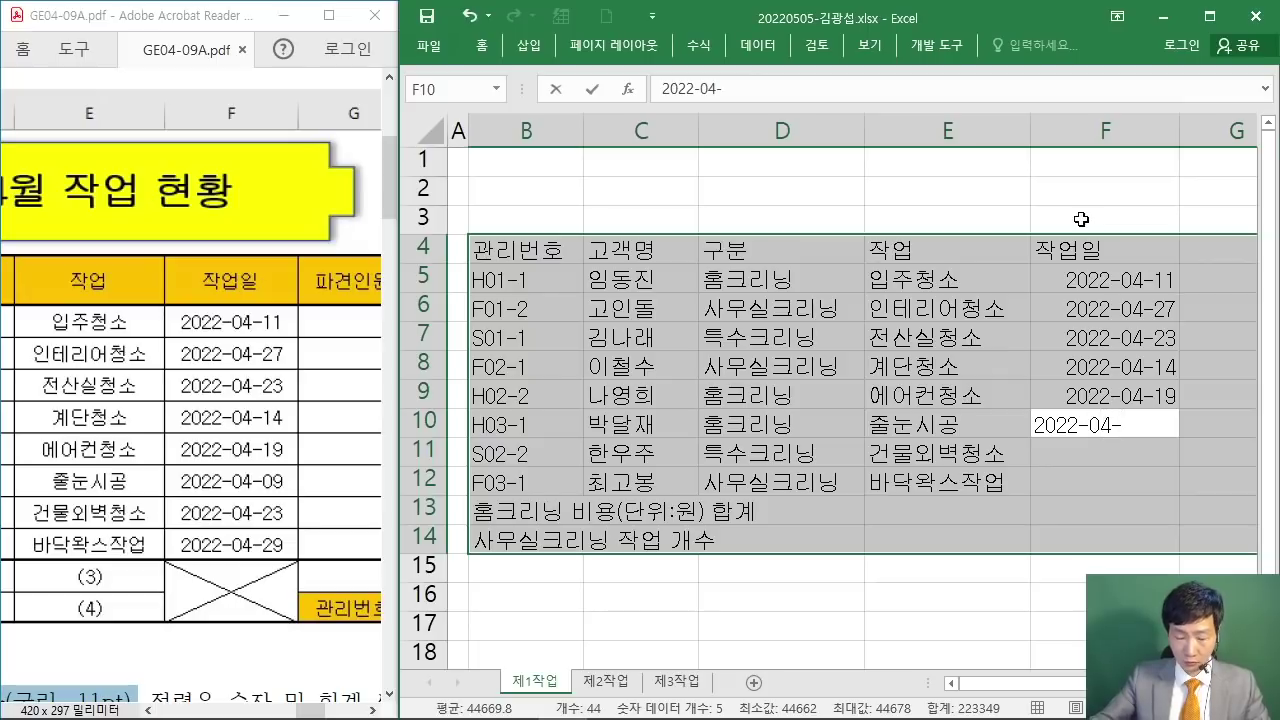
text(09)
key(Return)
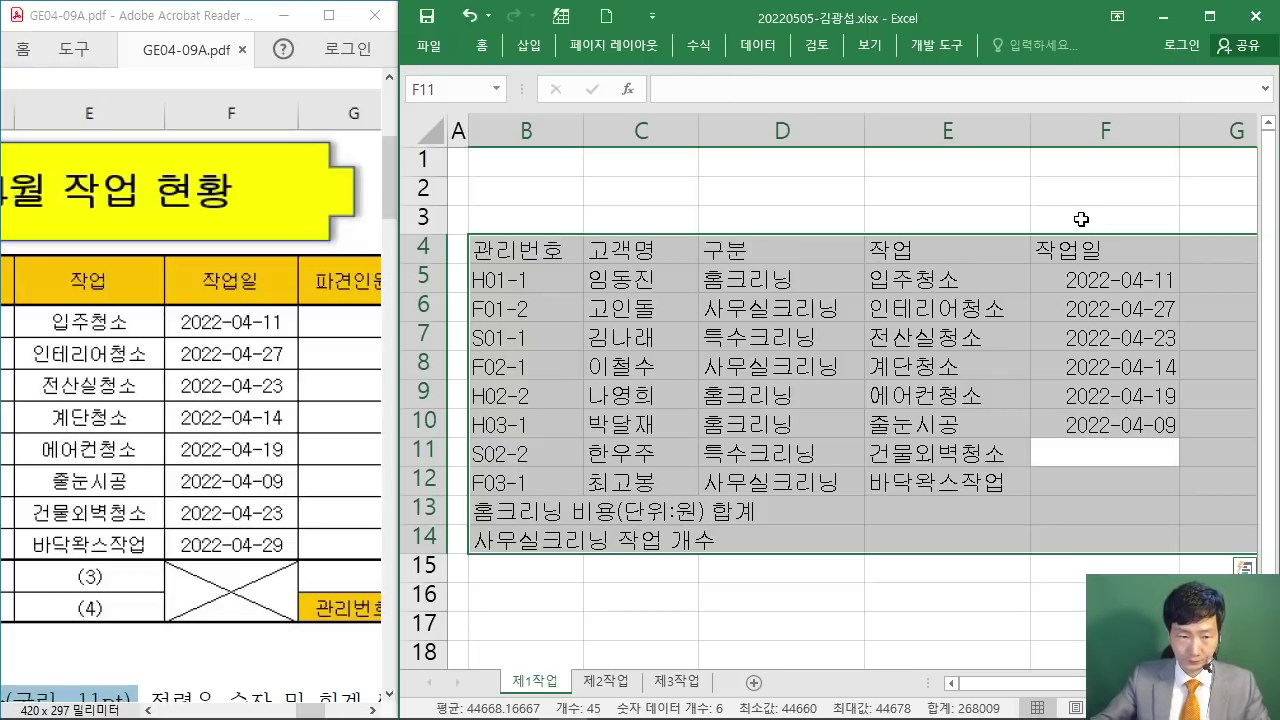
text(2022-04-23)
key(Return)
text(2022)
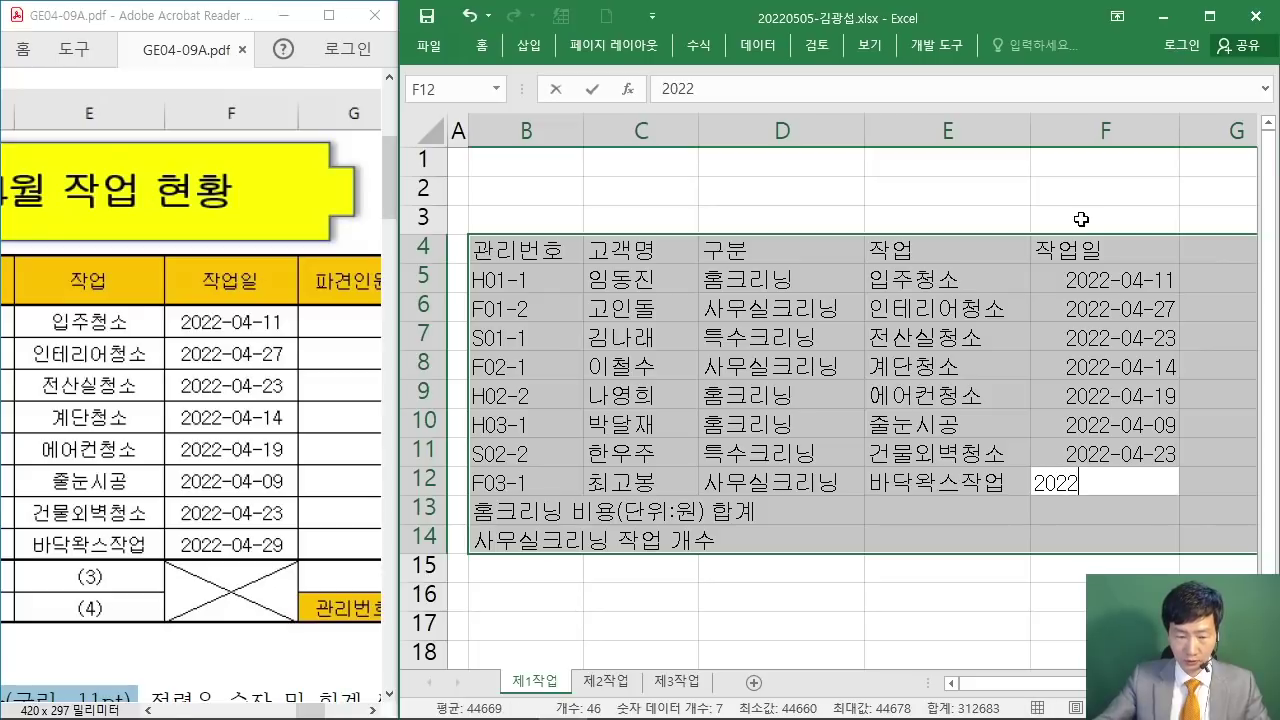
text(-04-2)
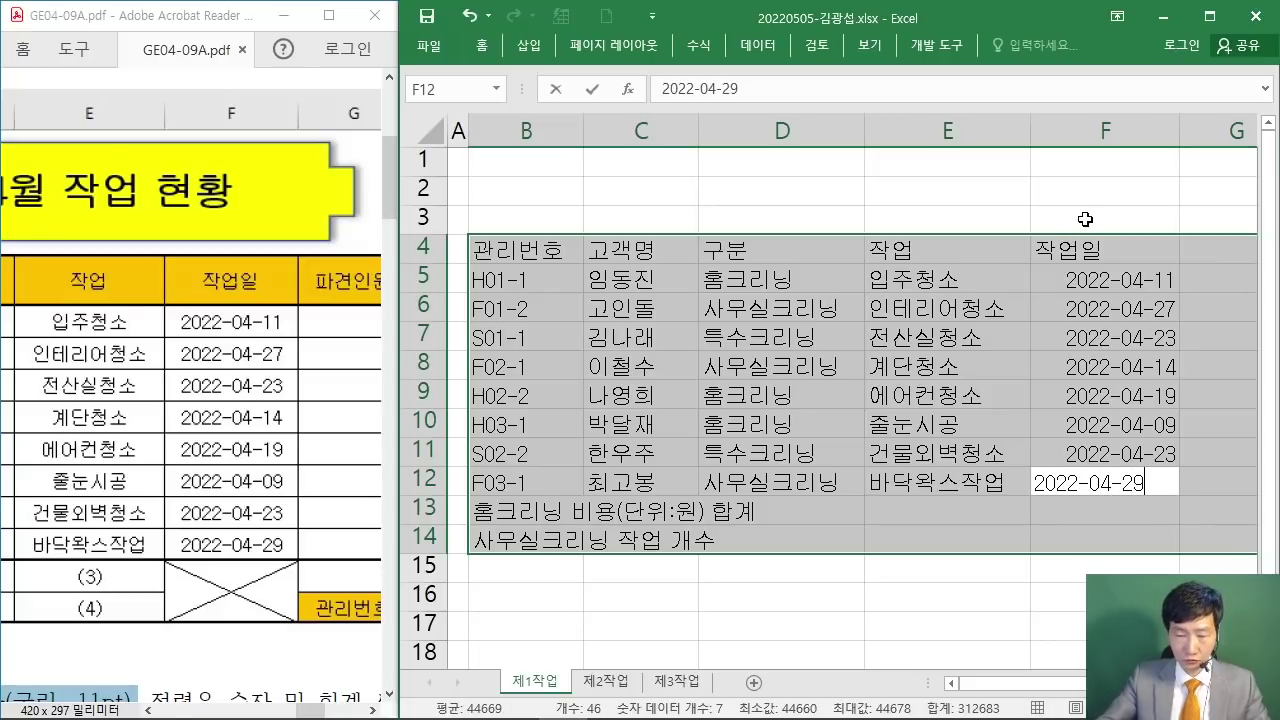
text(9)
key(Return)
key(Return)
key(Return)
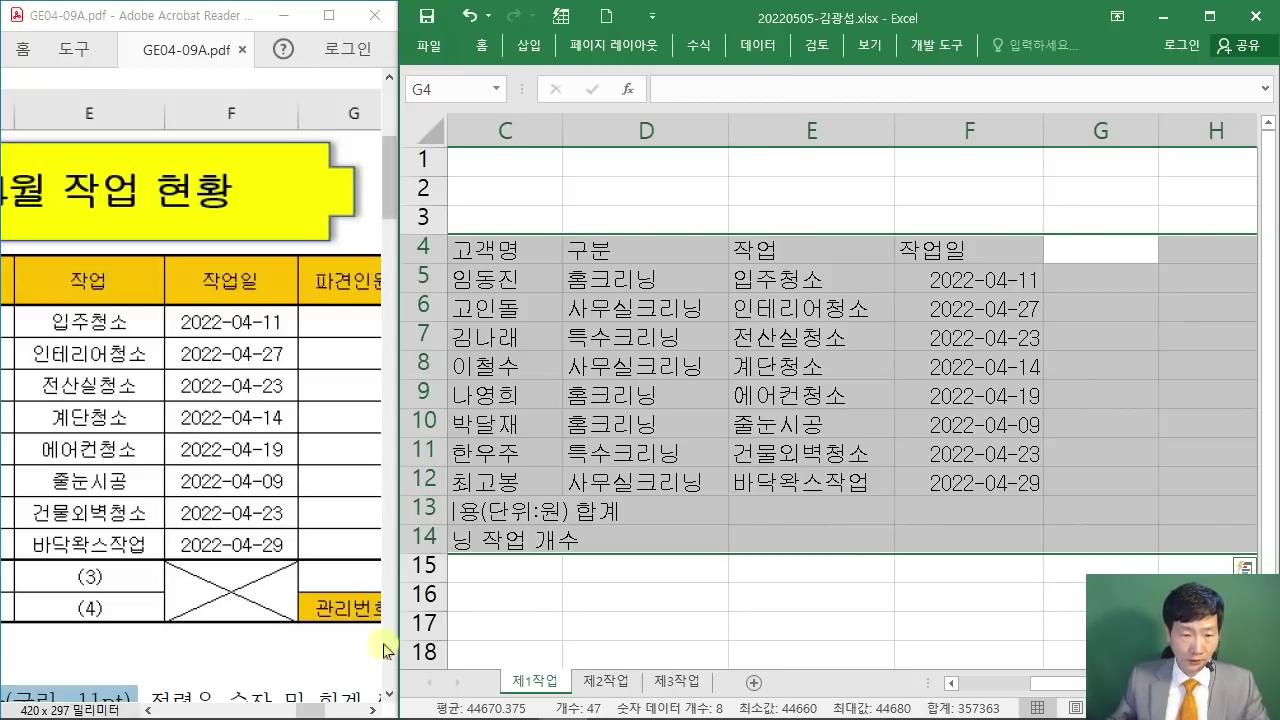
Step: Enter the header 파견인원 in G4
click(371, 711)
drag(371, 711, 371, 711)
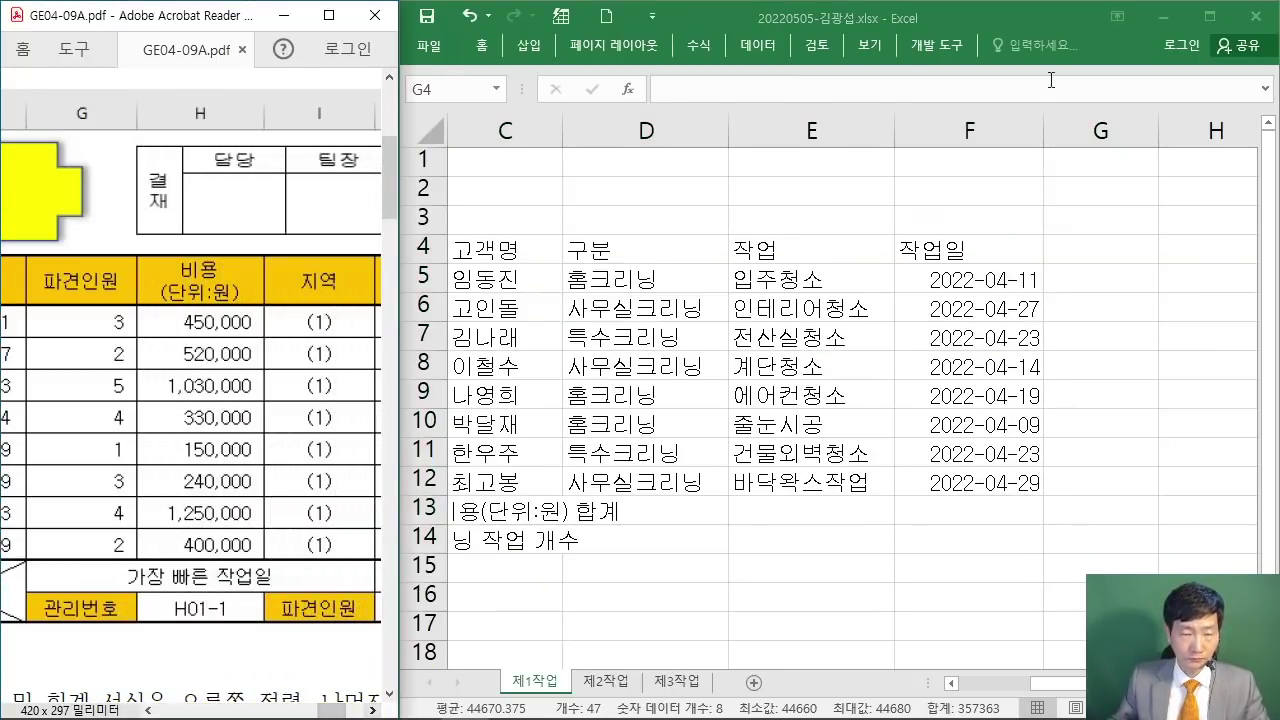
click(1046, 18)
text(파견인원)
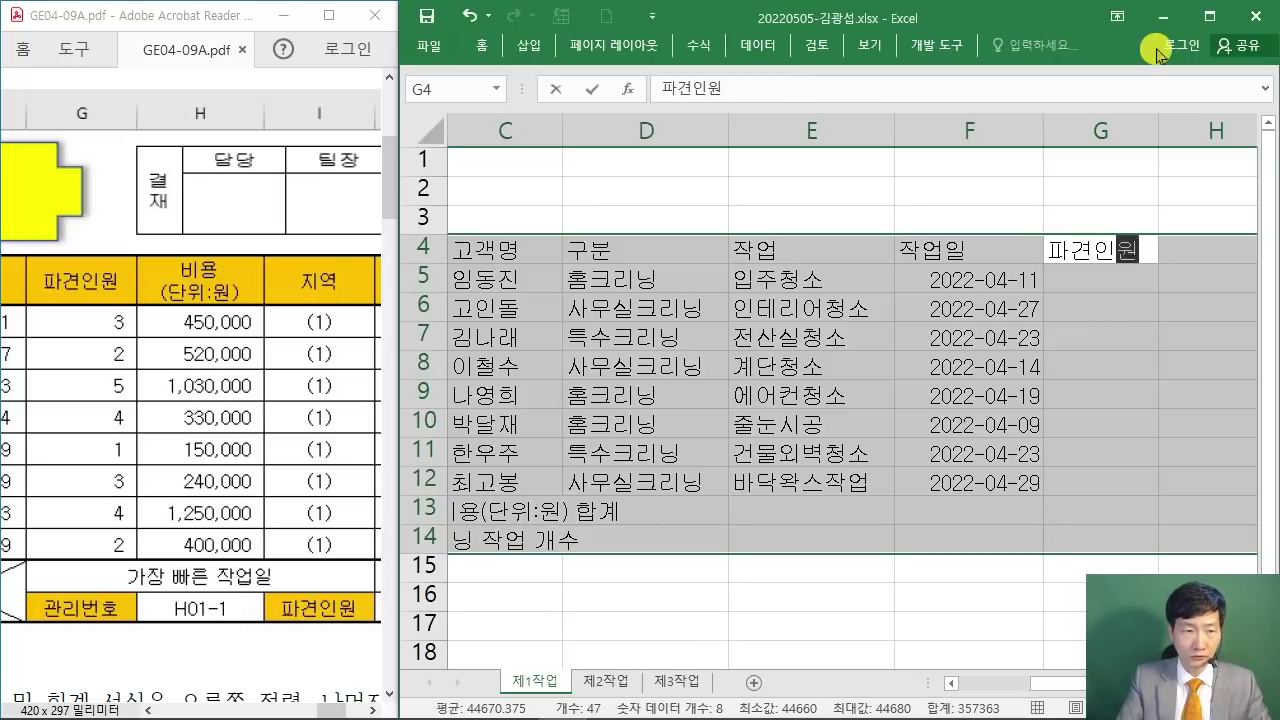
key(Return)
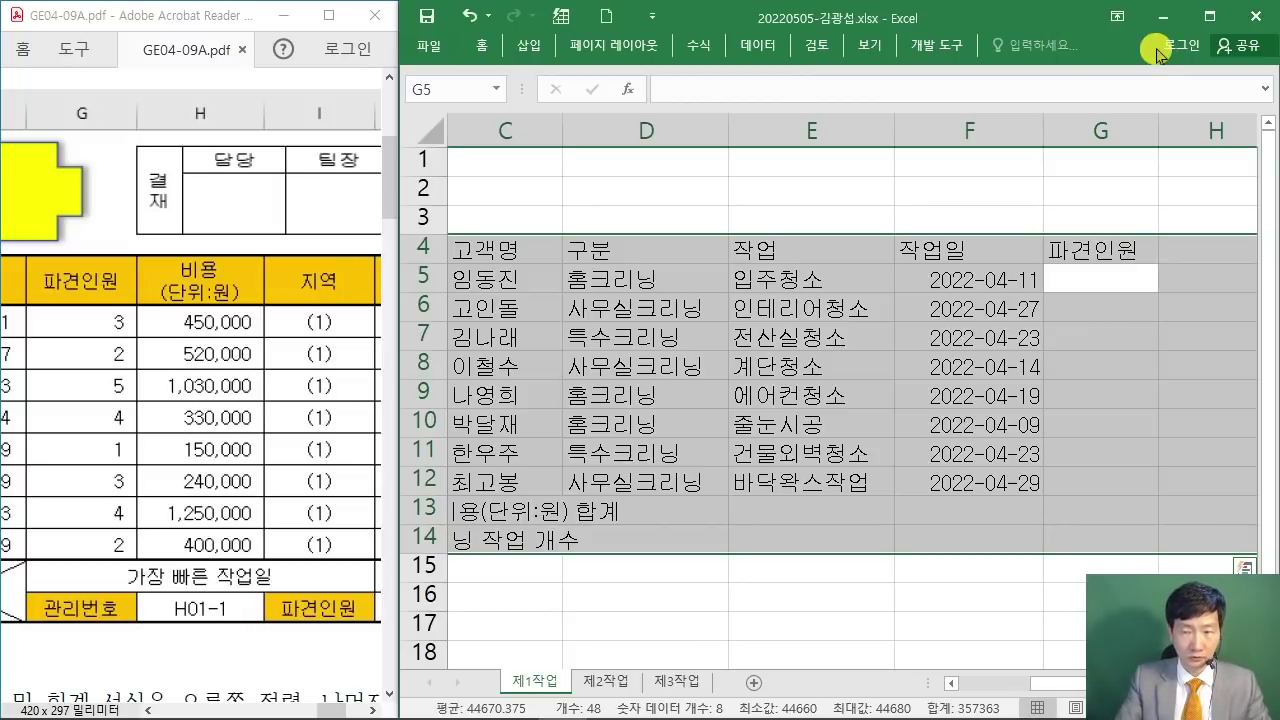
Step: Enter headcounts 3, 2, 5, 4, 1, 3, 4, 2 in G5:G12 and the label 가장 빠른 작업일 in G13
text(3)
key(Return)
text(2)
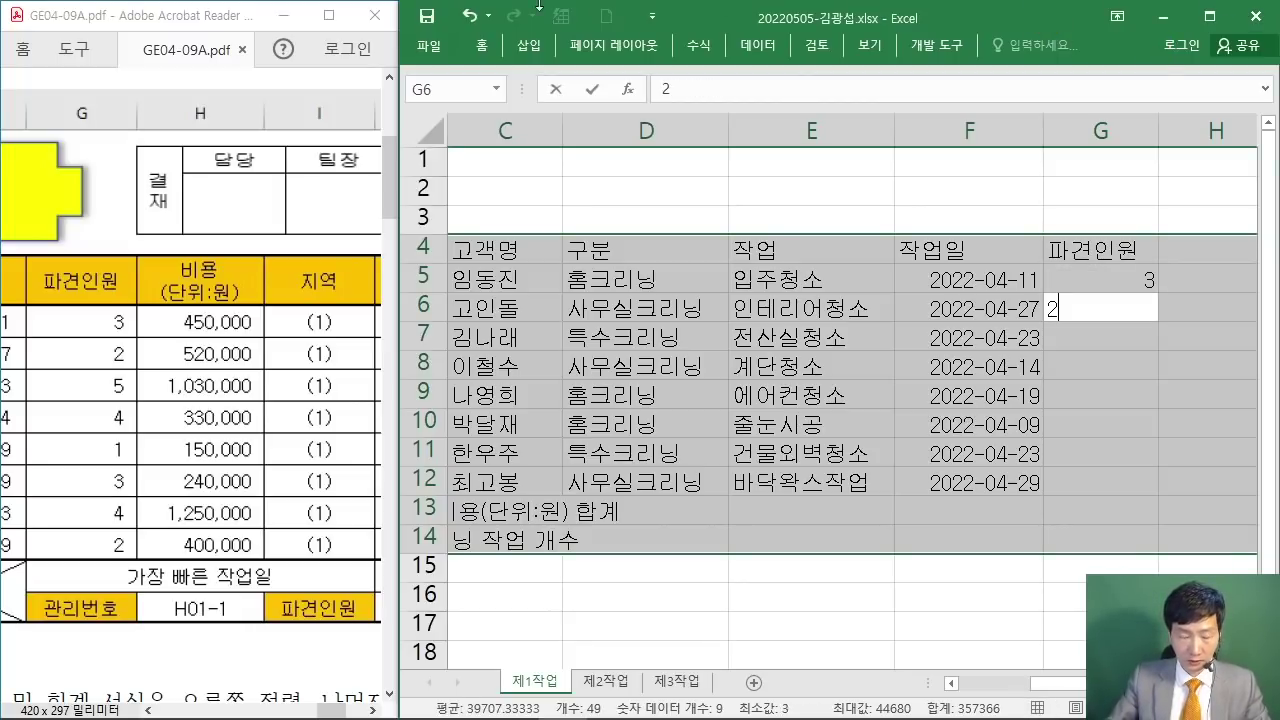
key(Return)
text(5)
key(Return)
text(4)
key(Return)
text(1)
key(Return)
text(3)
key(Return)
text(4)
key(Return)
text(2)
key(Return)
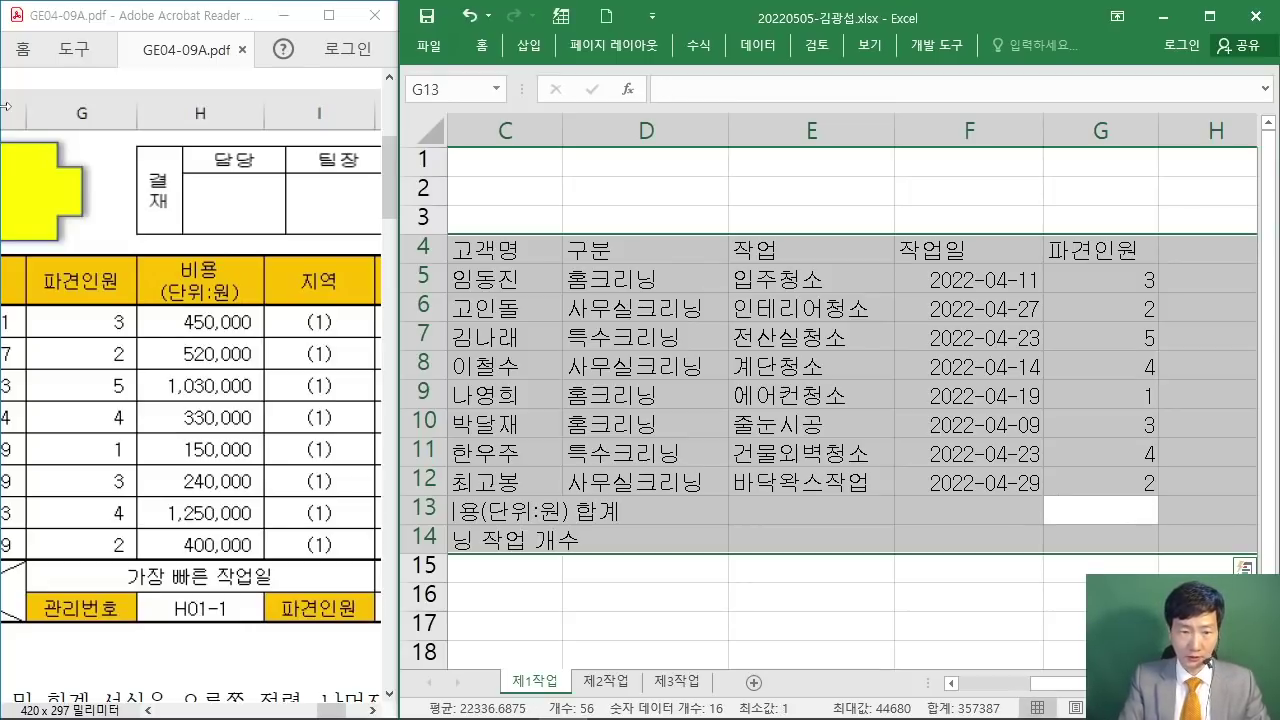
text(가장 빠)
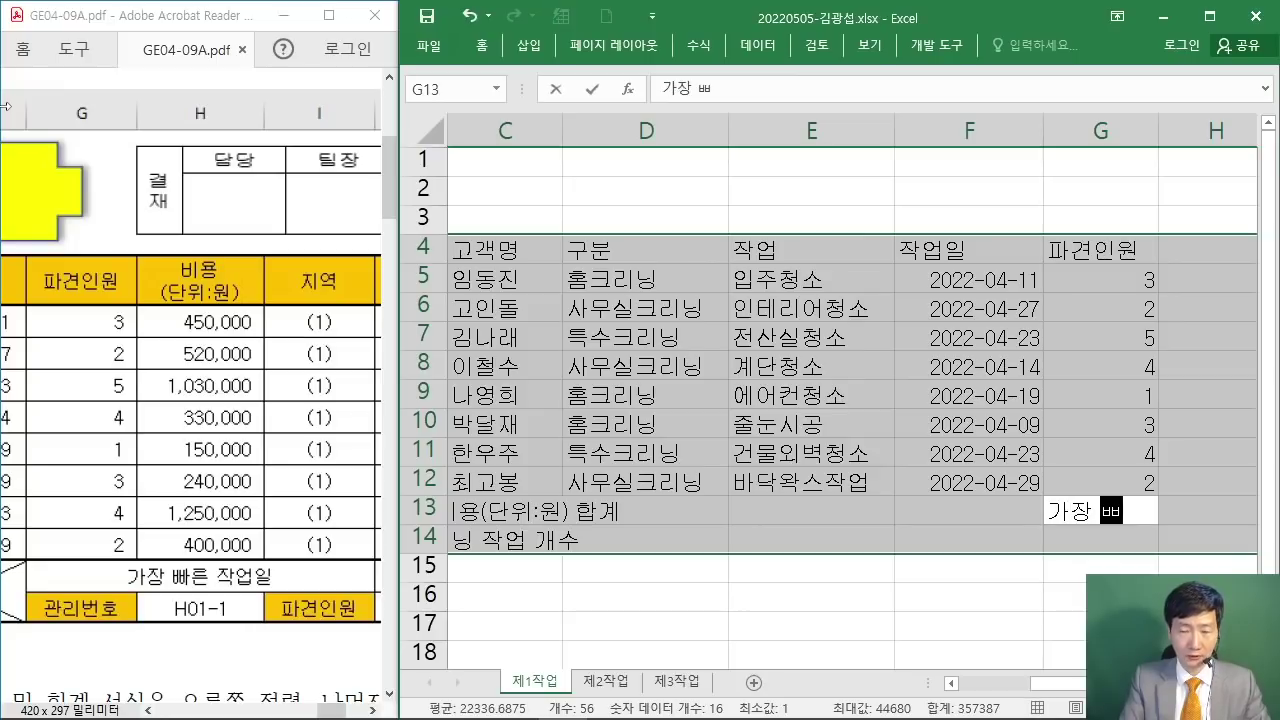
text(른)
text( 작업일)
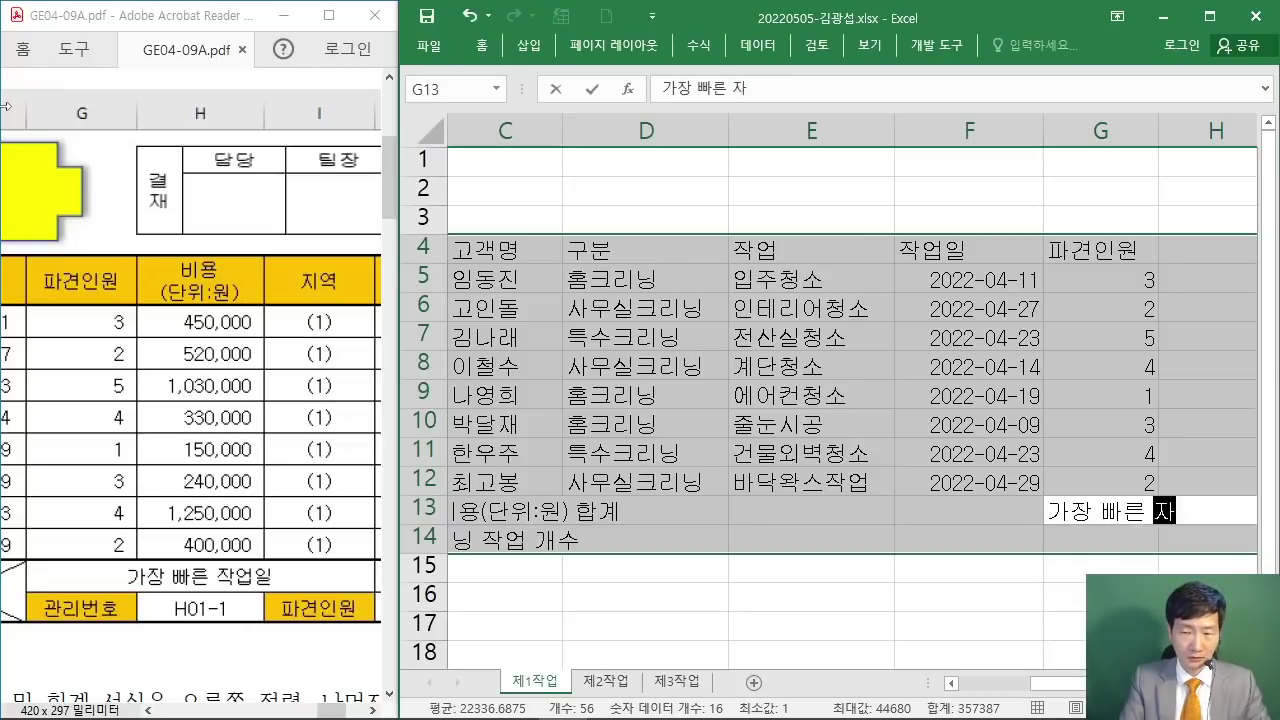
key(Return)
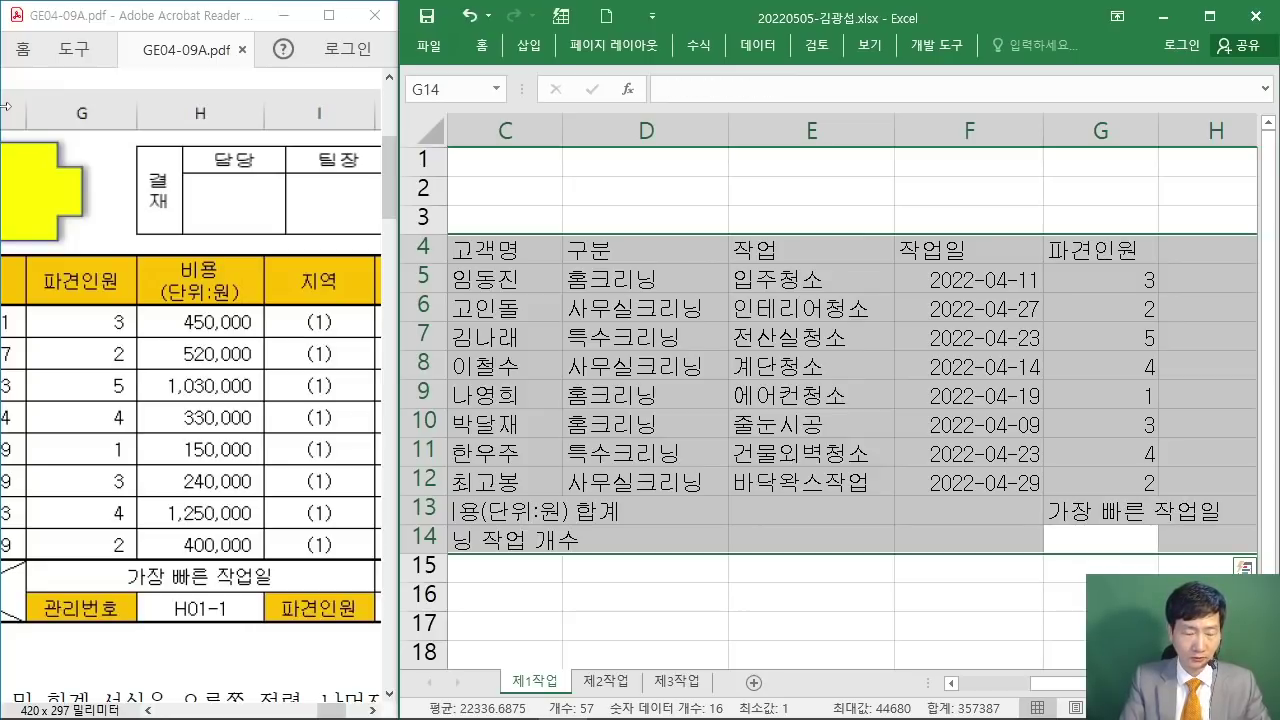
Step: Enter 관리번호 in G14 and type 비용 into H4
text(관리번호)
key(Return)
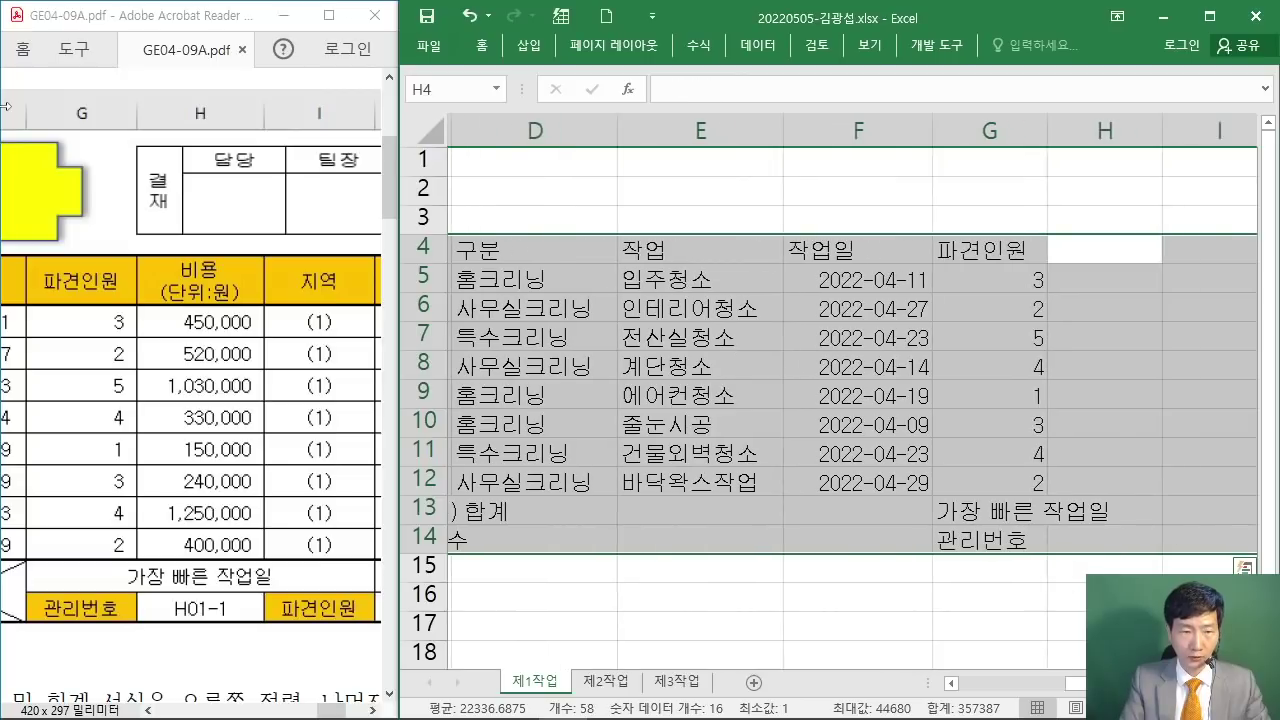
text(비용)
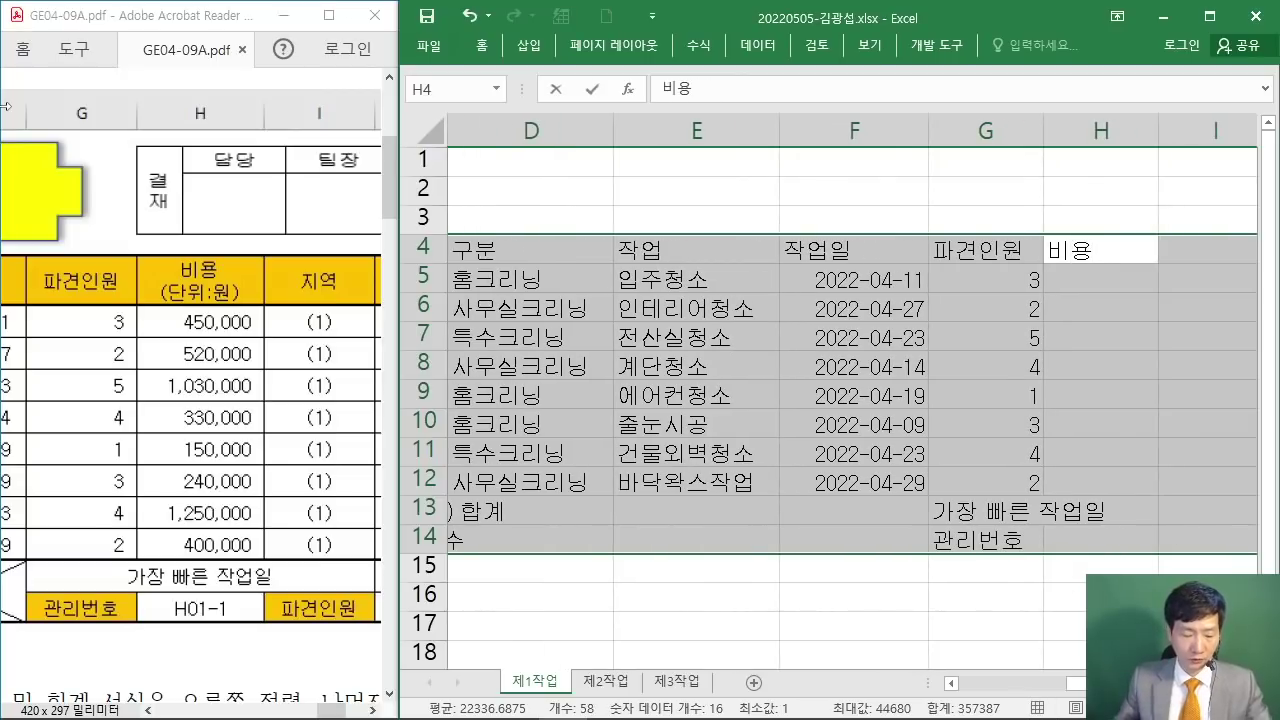
mouse_move(658, 137)
mouse_down()
mouse_move(850, 250)
mouse_move(659, 214)
mouse_move(711, 226)
mouse_up()
drag(700, 162, 677, 235)
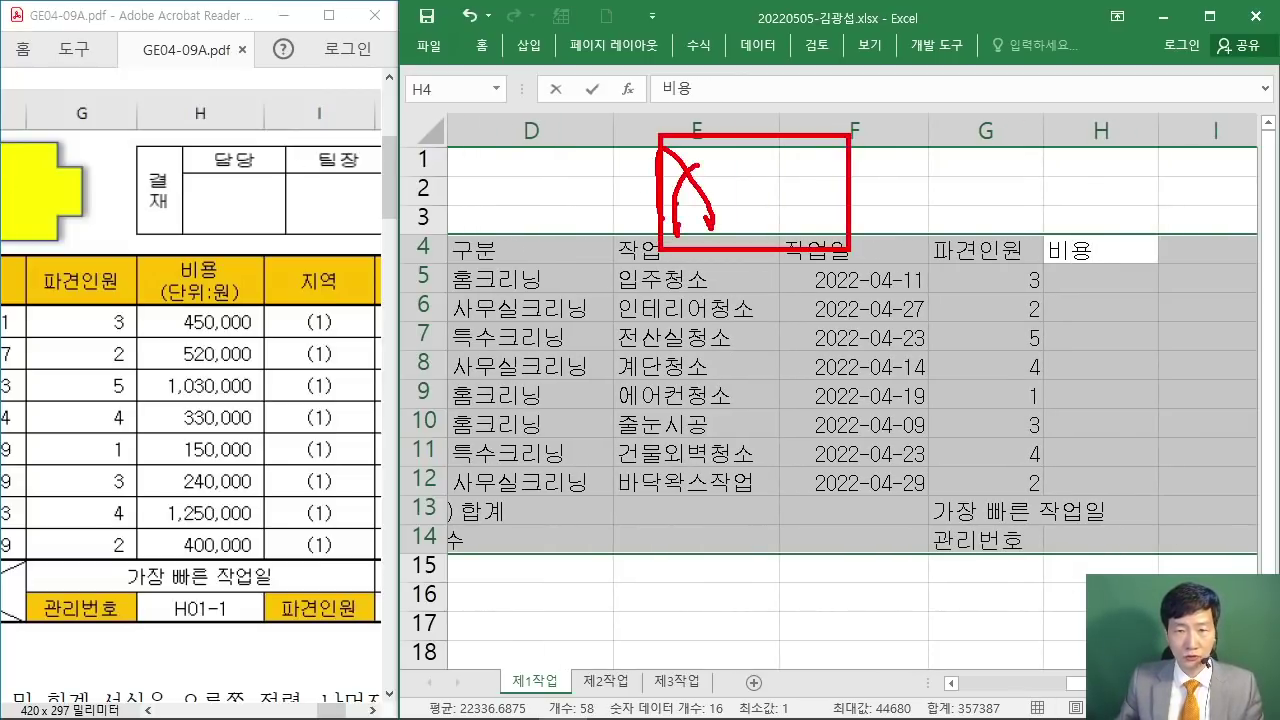
drag(738, 176, 740, 230)
drag(800, 188, 774, 242)
drag(798, 142, 810, 228)
drag(832, 196, 724, 202)
mouse_move(908, 134)
mouse_down()
mouse_move(906, 216)
mouse_move(968, 168)
mouse_up()
mouse_move(992, 80)
mouse_down()
mouse_move(1010, 174)
mouse_move(1204, 194)
mouse_up()
mouse_move(1060, 94)
mouse_down()
mouse_move(1008, 170)
mouse_move(1056, 144)
mouse_up()
drag(1008, 172, 1082, 172)
drag(1108, 90, 1106, 172)
drag(1112, 124, 1144, 118)
mouse_move(1128, 112)
mouse_down()
mouse_move(1152, 168)
mouse_move(1178, 142)
mouse_up()
drag(1166, 130, 1170, 168)
drag(1172, 130, 1202, 104)
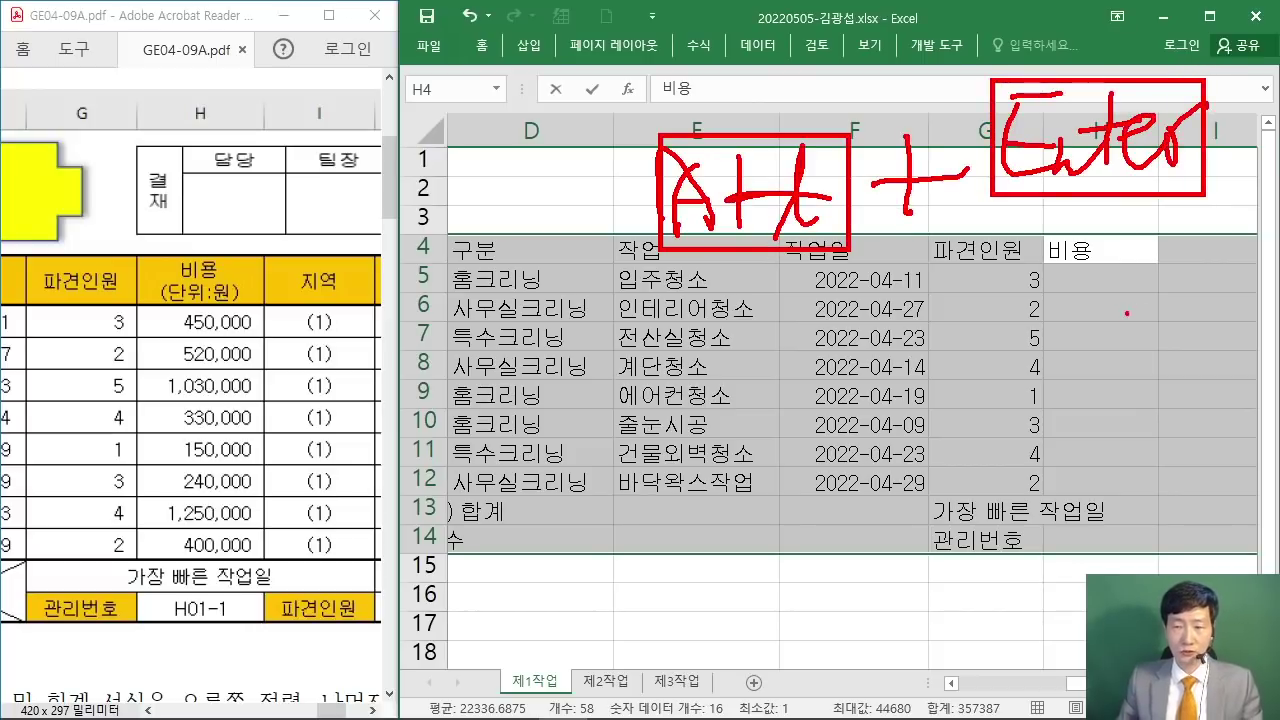
Step: Make H4 a two-line header, 비용 over (단위:원), and type the first cost 450000
key(Escape)
key(F2)
key(alt+Return)
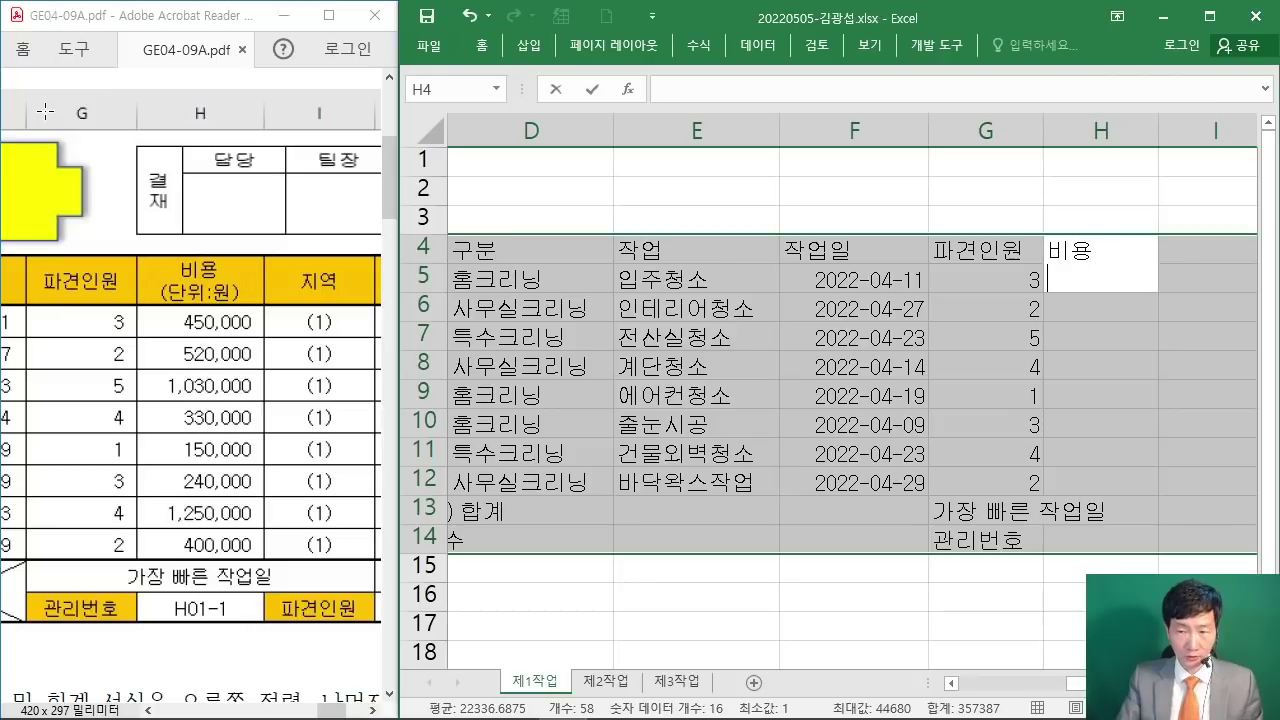
text((단)
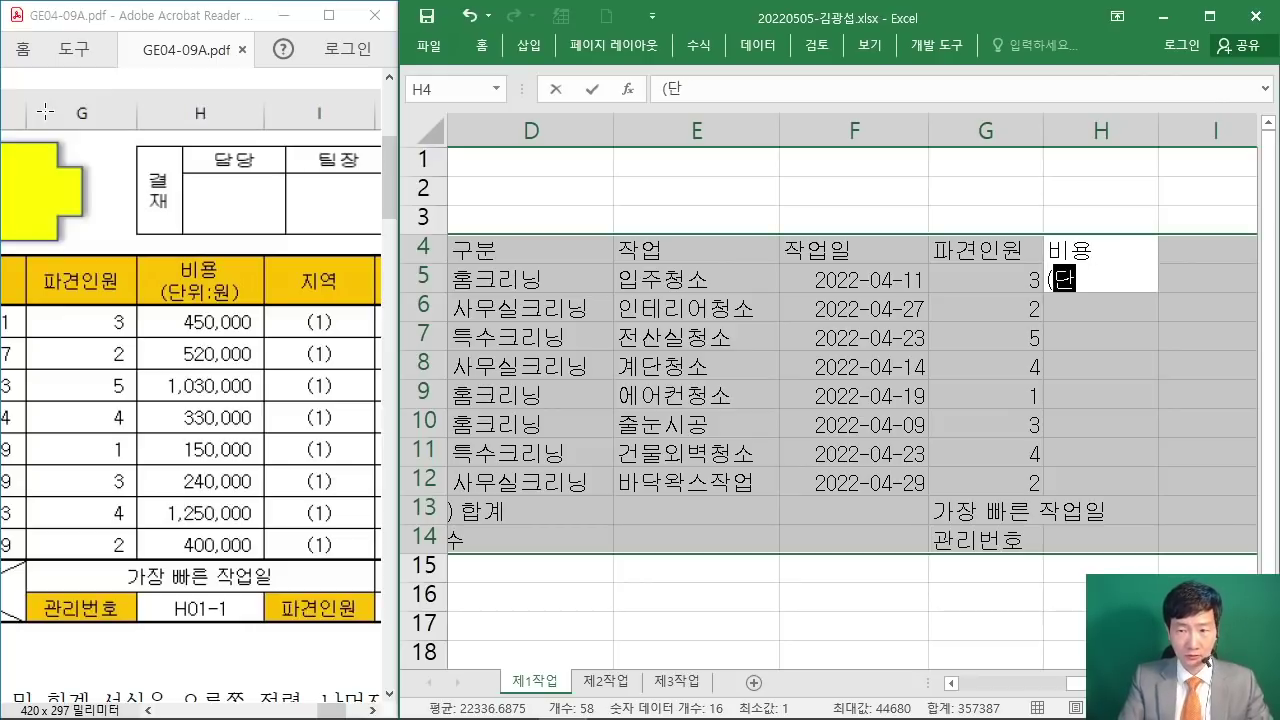
text(위:ㅇ))
key(Return)
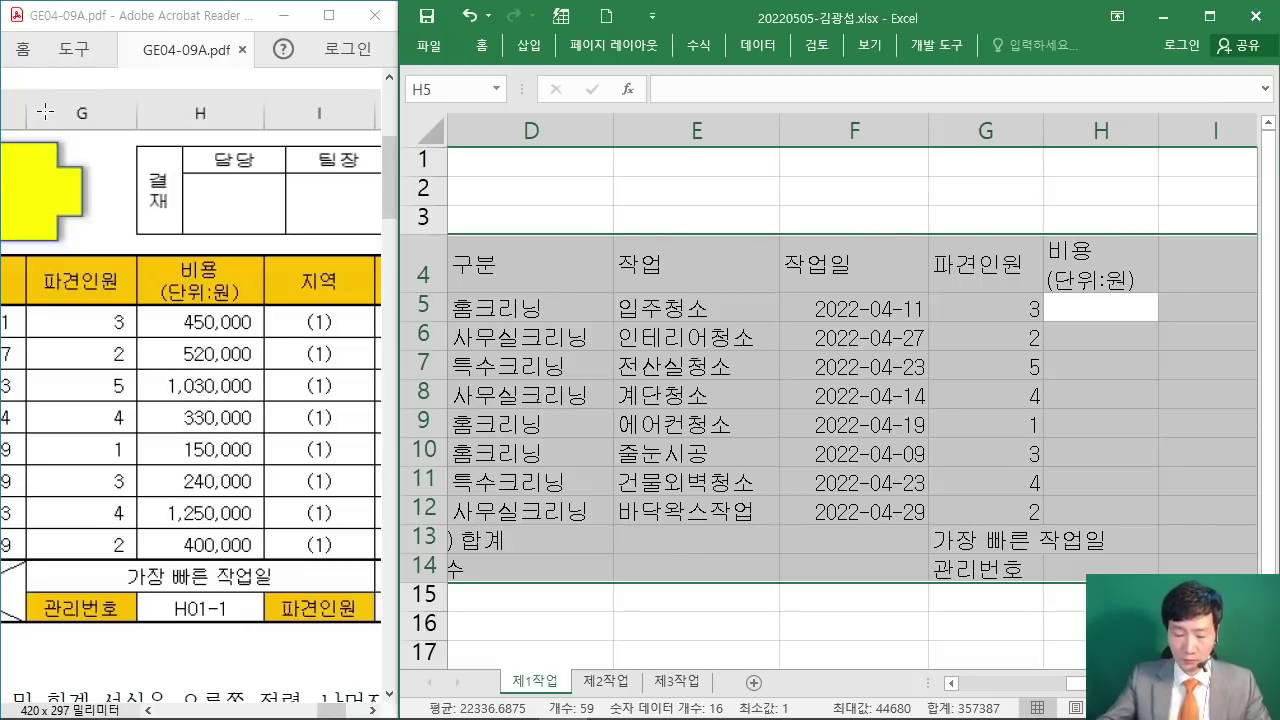
text(450000)
Step: Enter costs 450000, 520000, 1030000, 330000 and 150000 in H5:H9
key(Return)
text(5)
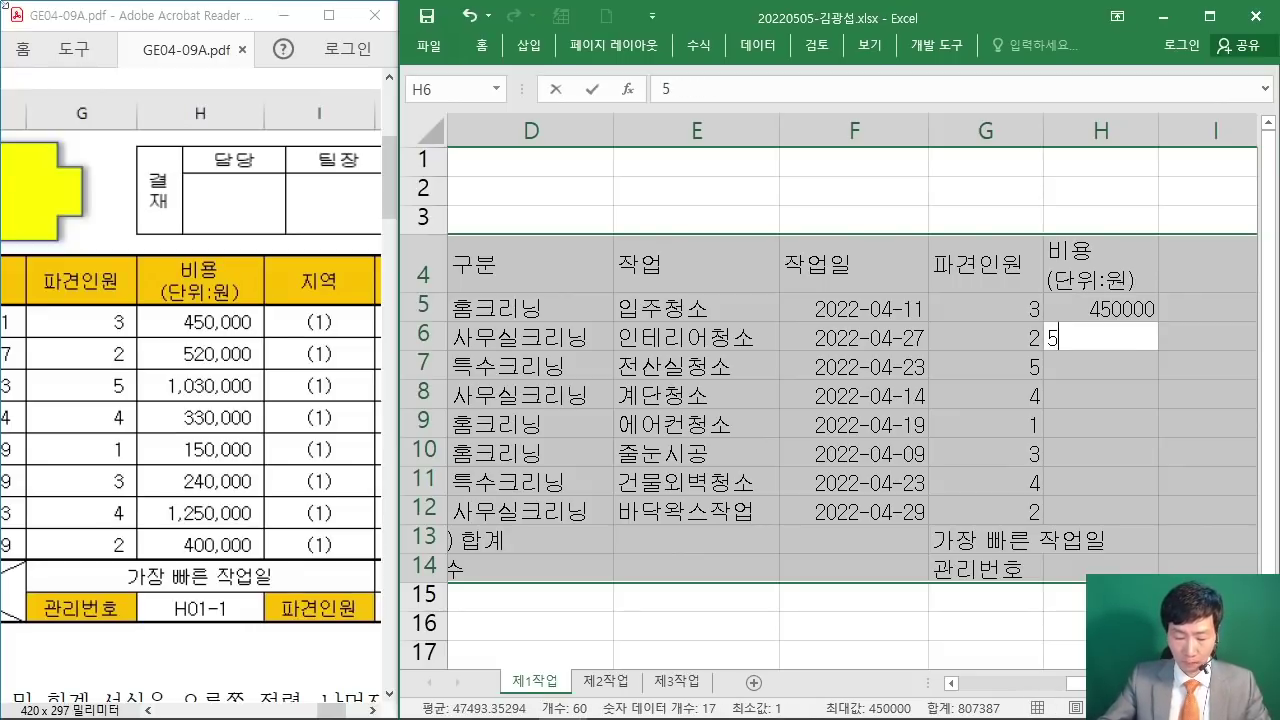
text(200)
key(Return)
text(1030000)
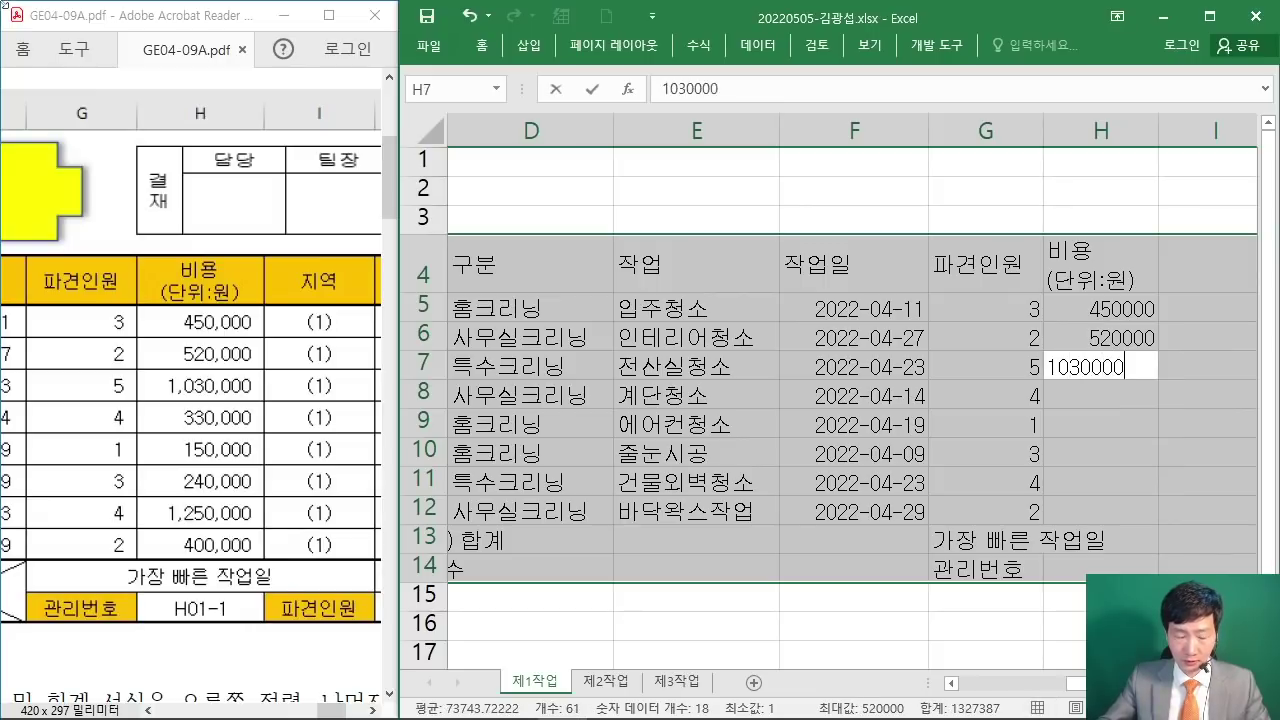
key(Return)
text(330000)
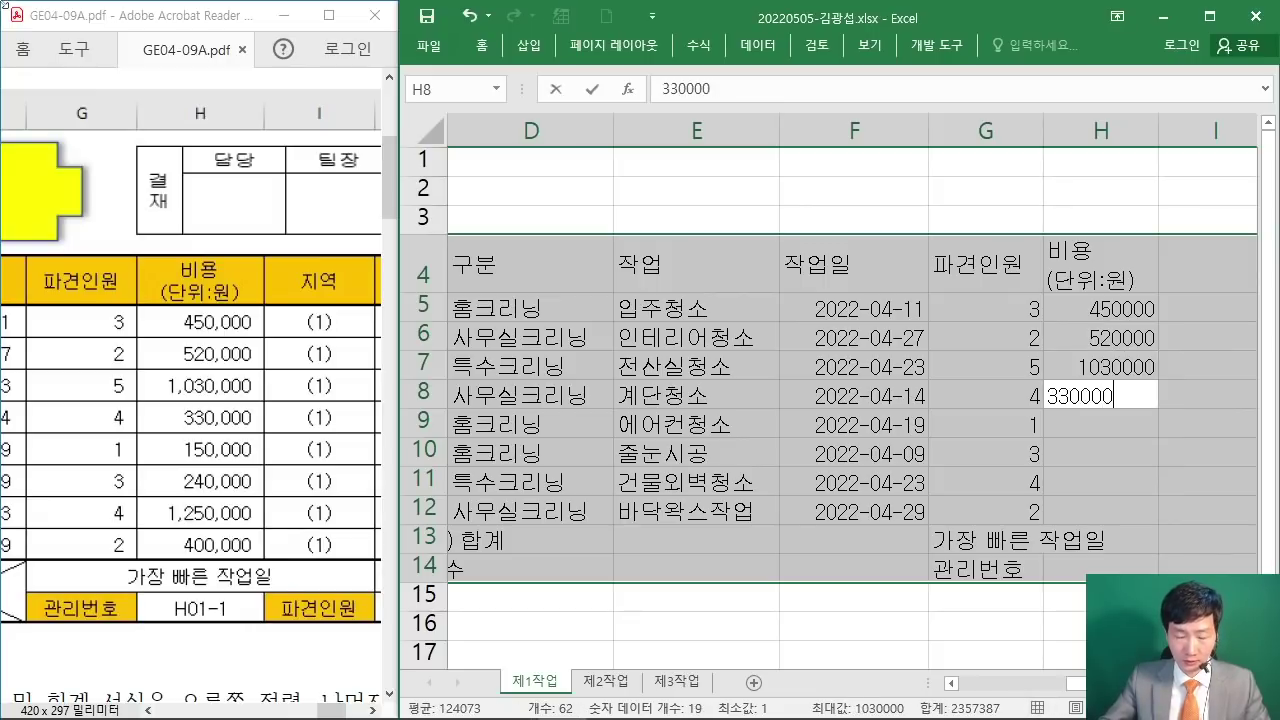
key(Return)
text(150000)
key(Return)
Step: Finish the cost column with 240000, 1250000 and 400000 in H10:H12
text(240000)
key(Return)
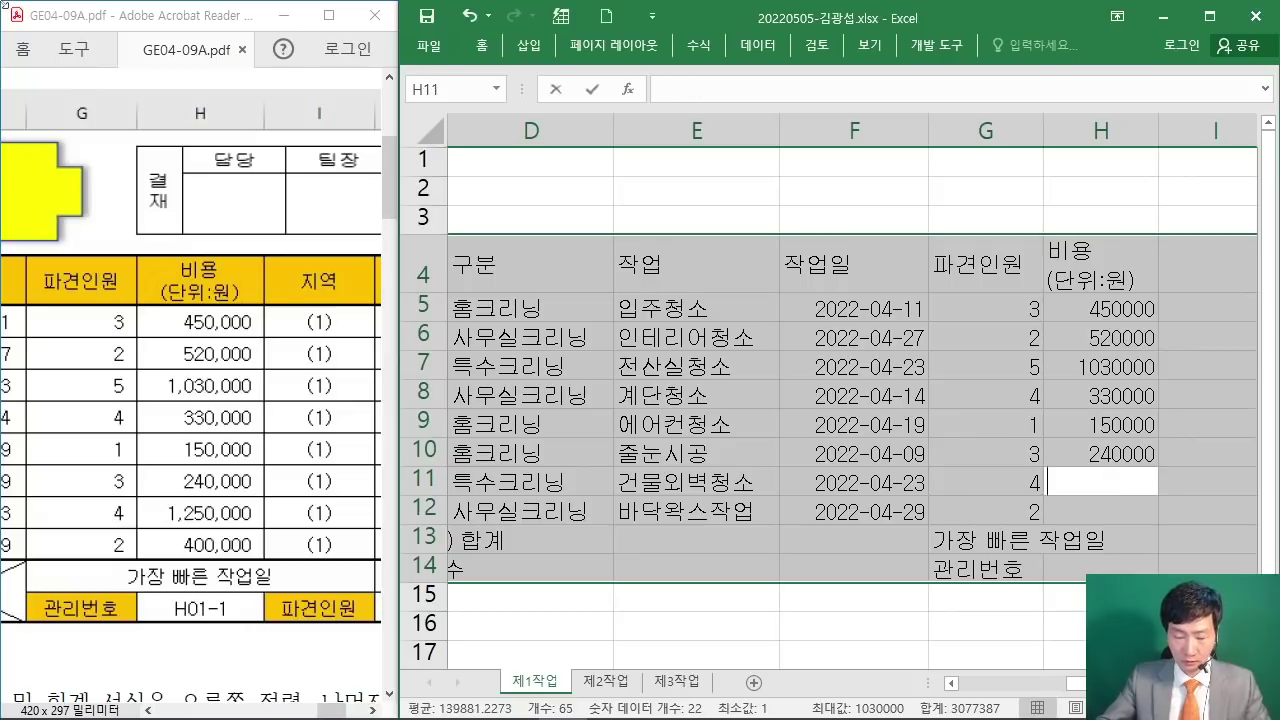
text(1250000)
key(Return)
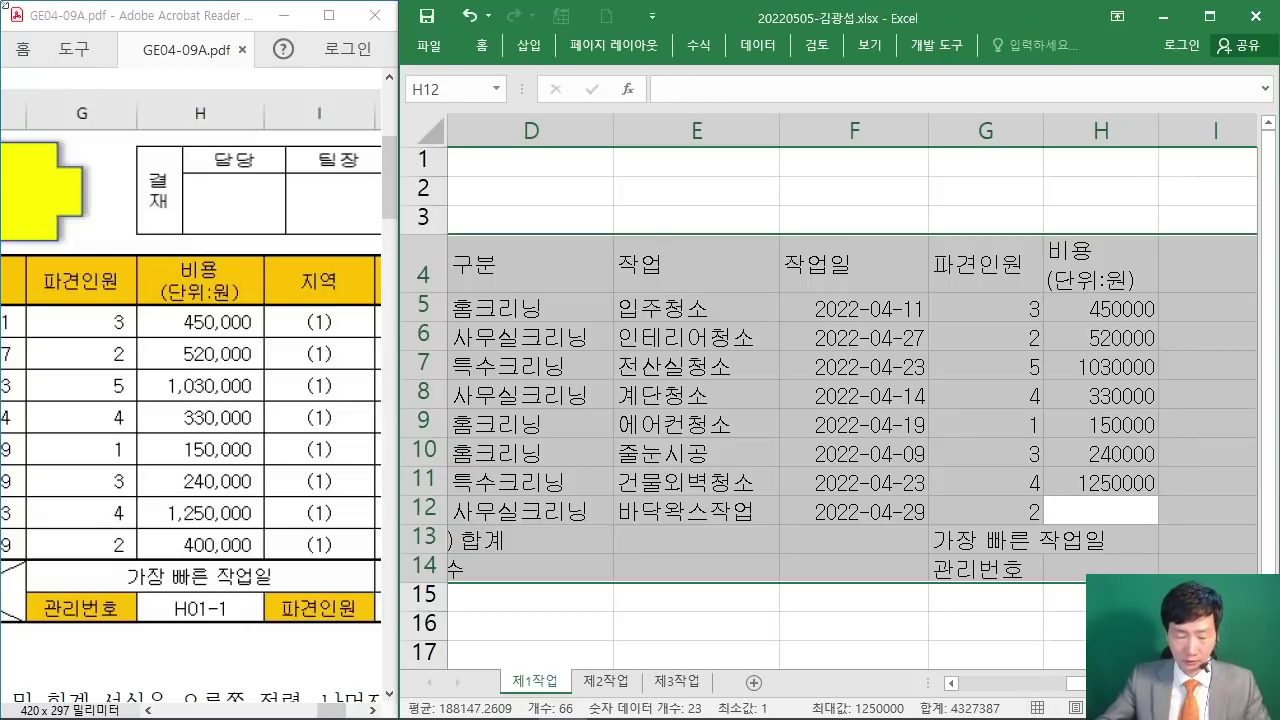
text(4000)
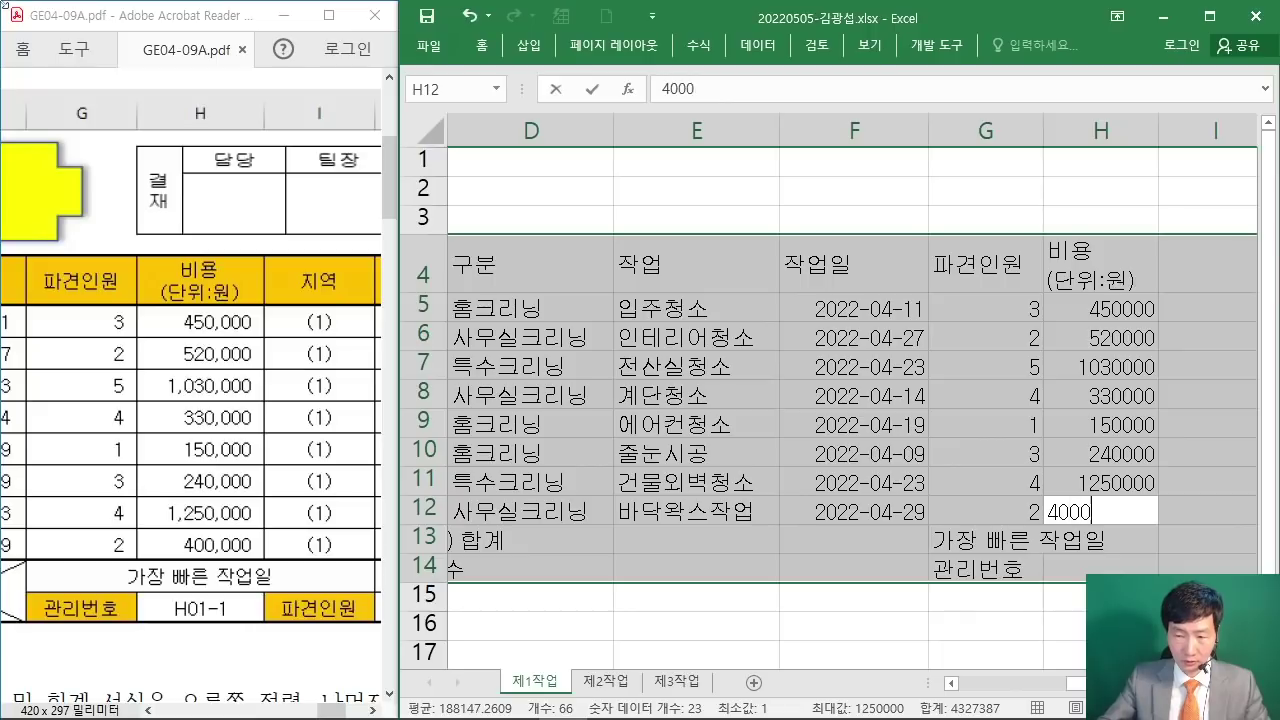
key(Return)
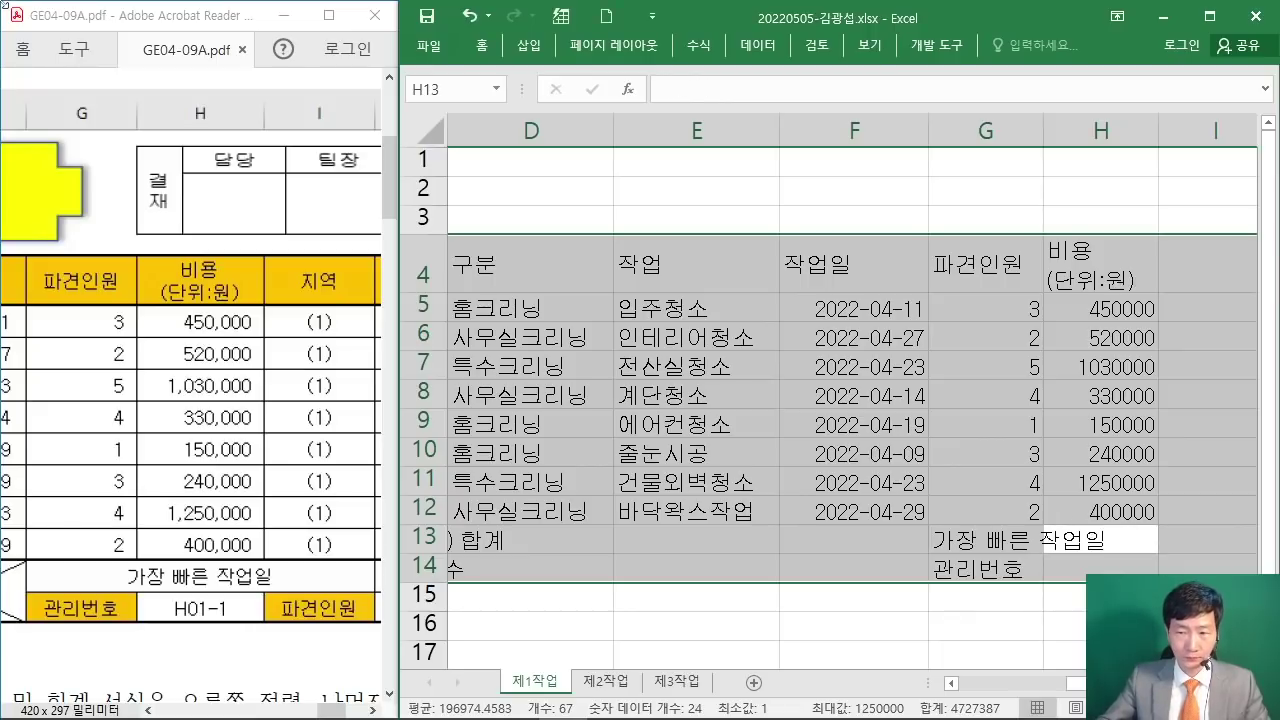
key(Return)
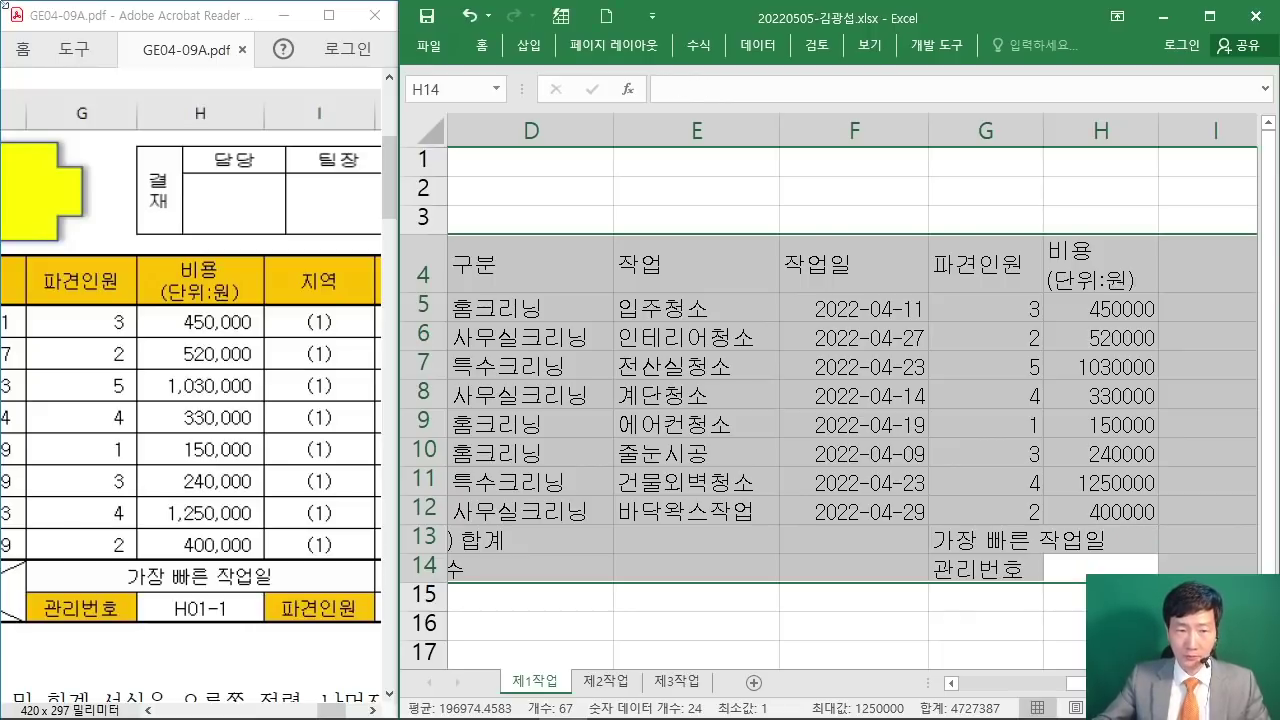
click(1213, 264)
Step: Enter the header 지역 in I4 and the label 파견인원 in I14
text(지역)
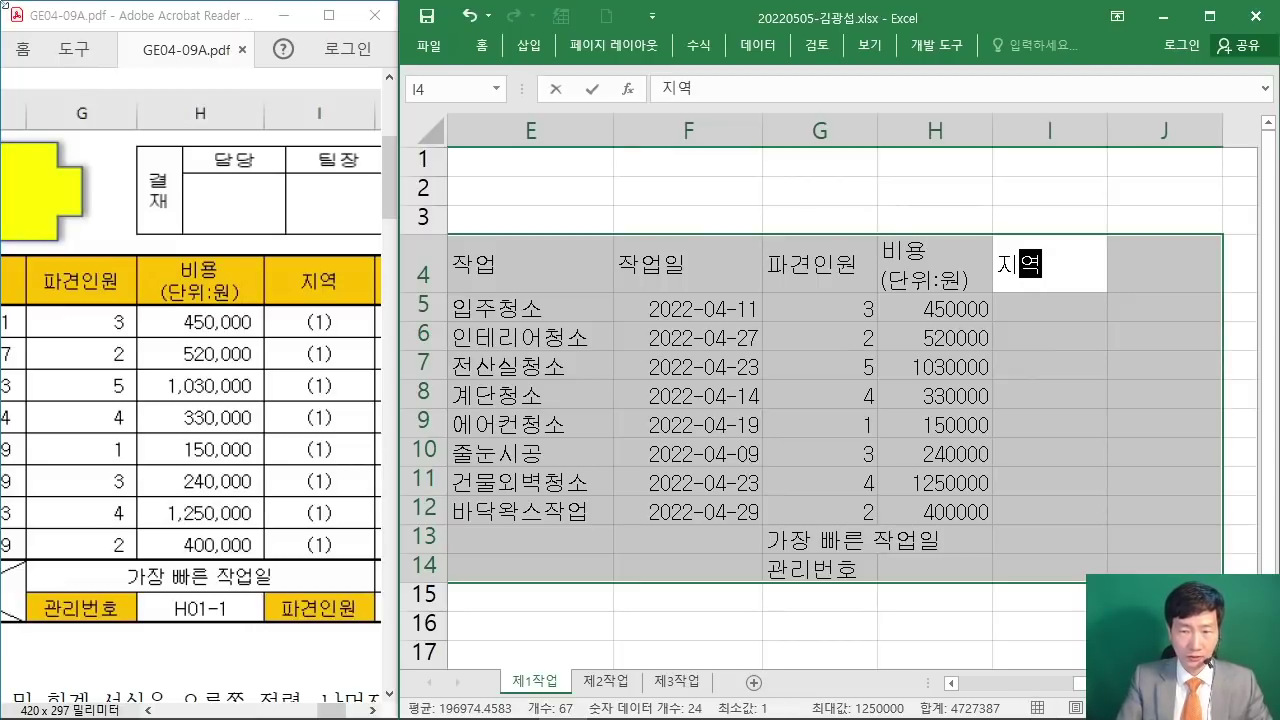
key(Return)
key(Return)
key(Return)
key(Return)
key(Return)
key(Return)
key(Return)
key(Return)
key(Return)
key(Return)
text(파견인원)
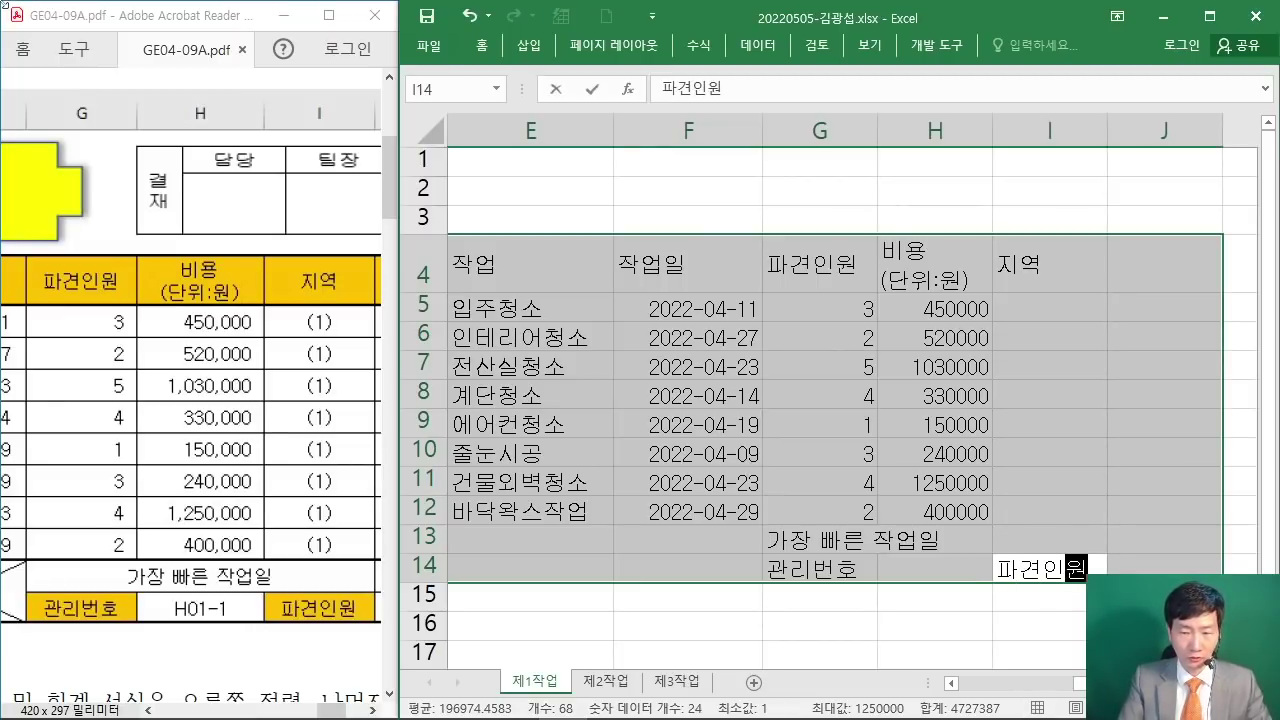
key(Return)
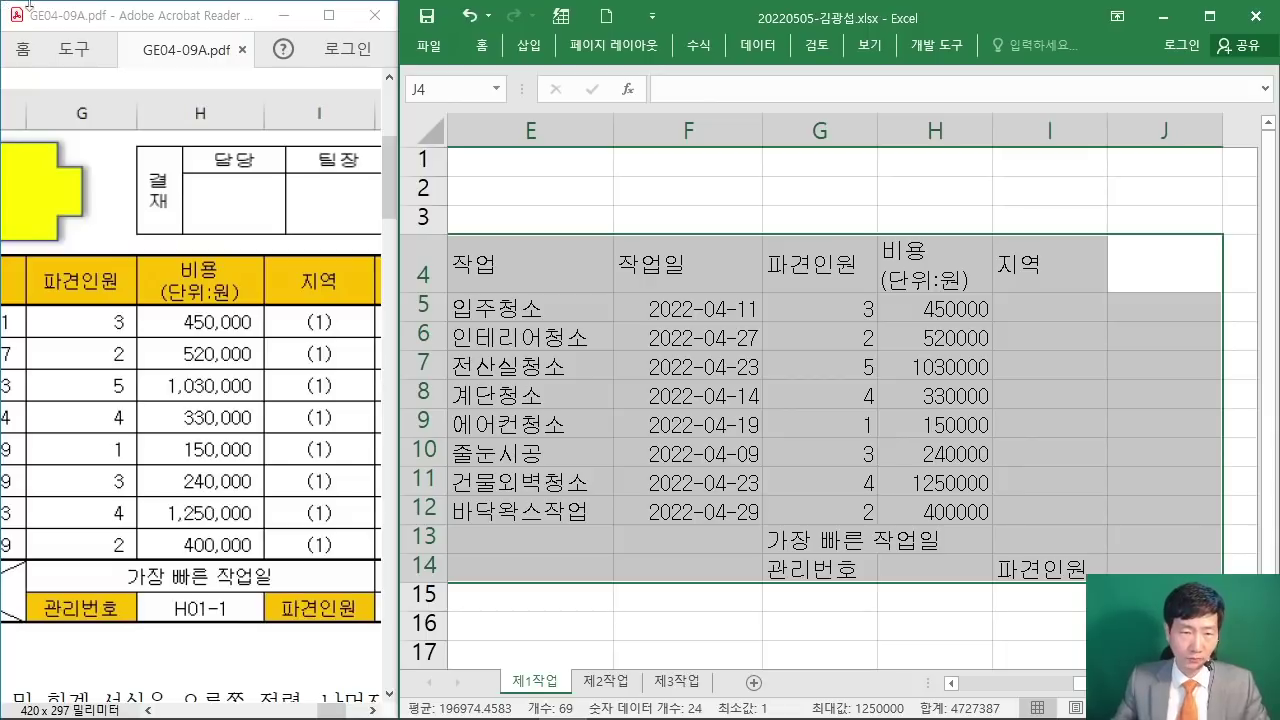
Step: Put the two-line header 작업 over 요일 in J4 and maximize the Excel window
click(372, 709)
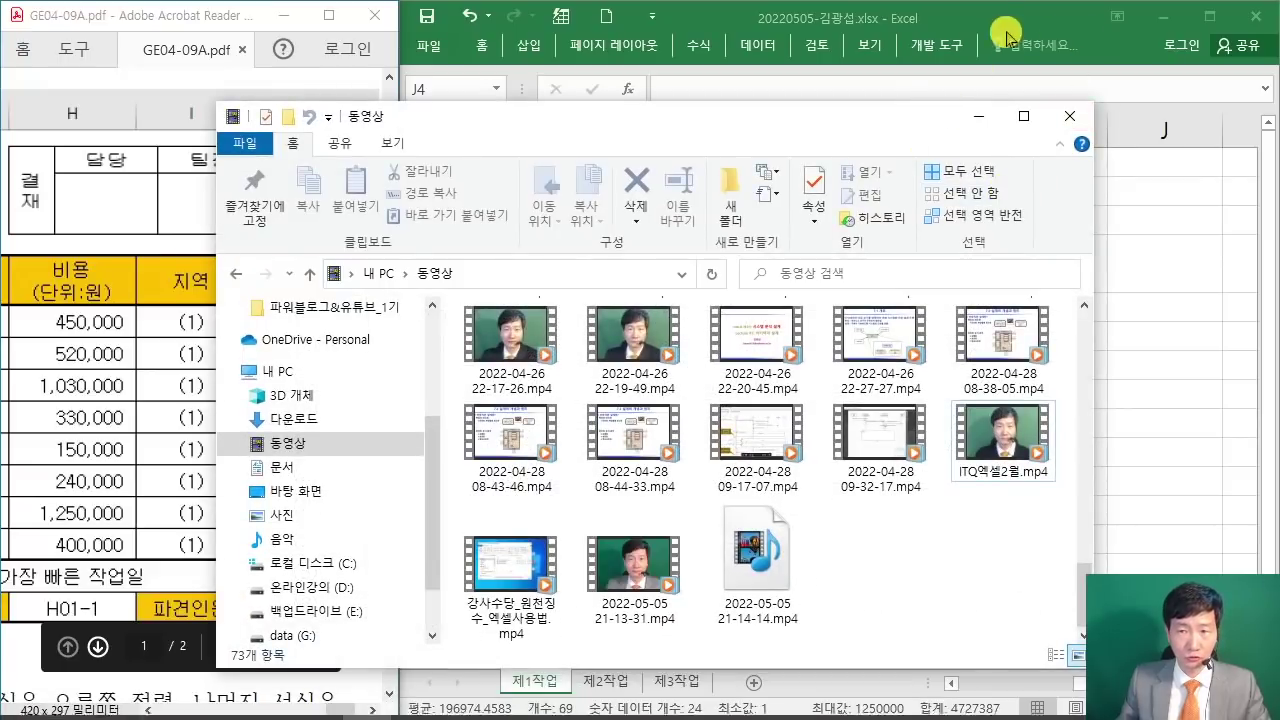
click(1008, 32)
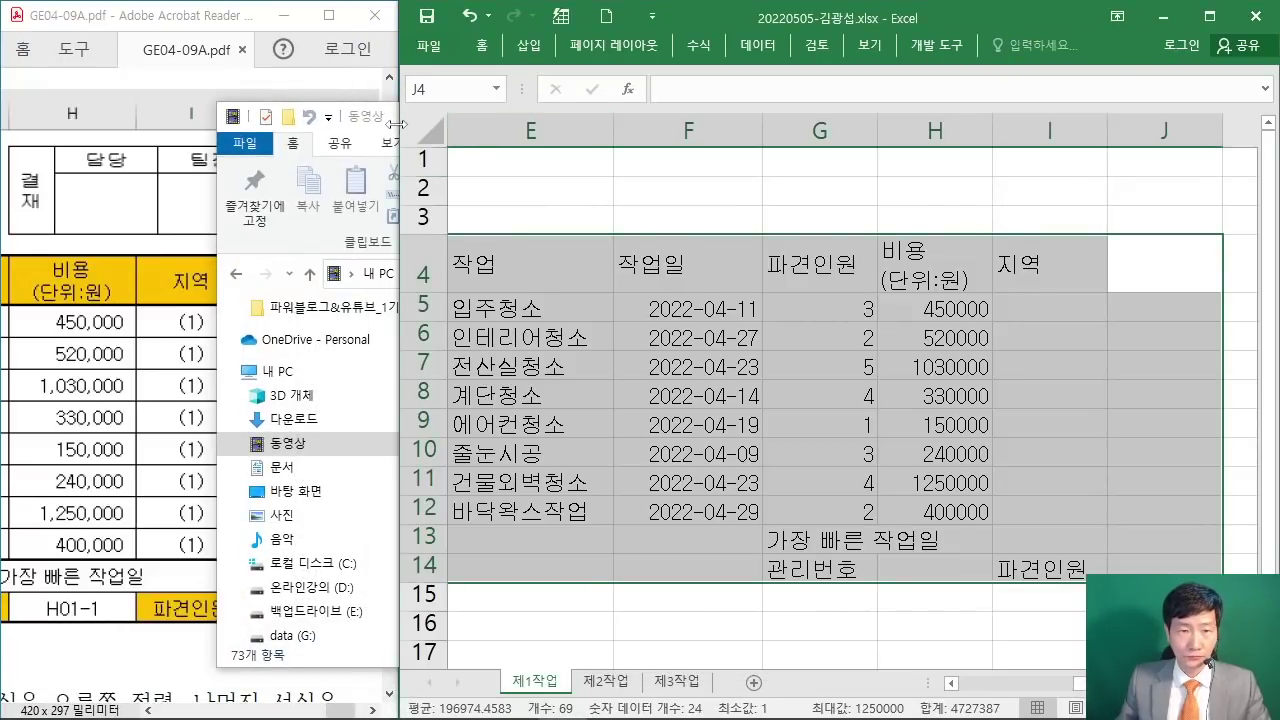
click(395, 124)
click(972, 118)
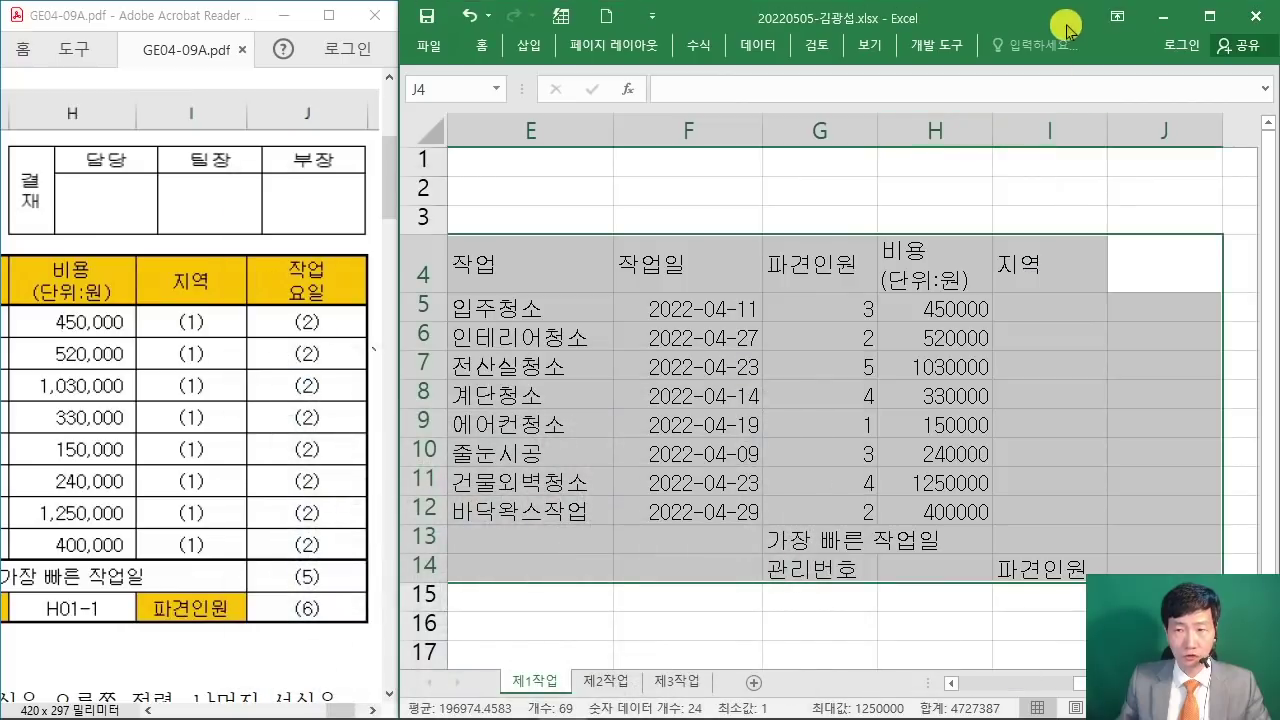
text(작업)
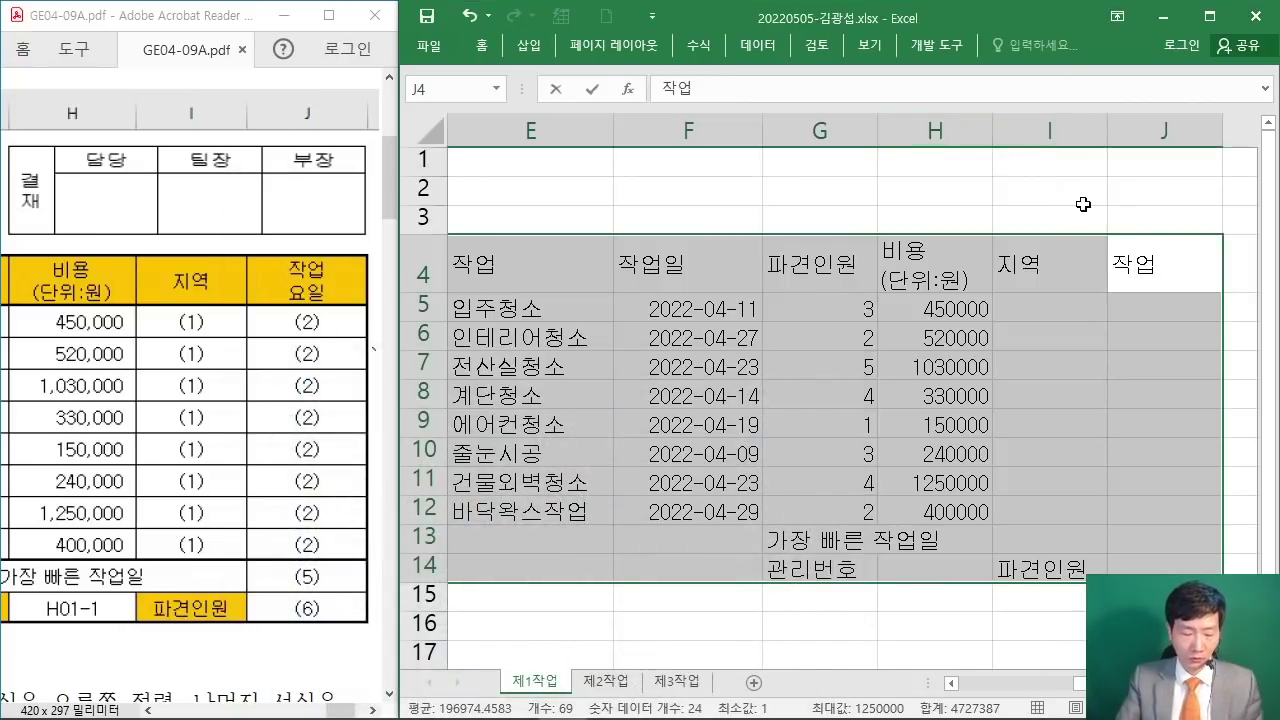
key(alt+Return)
text(요이ㄹ)
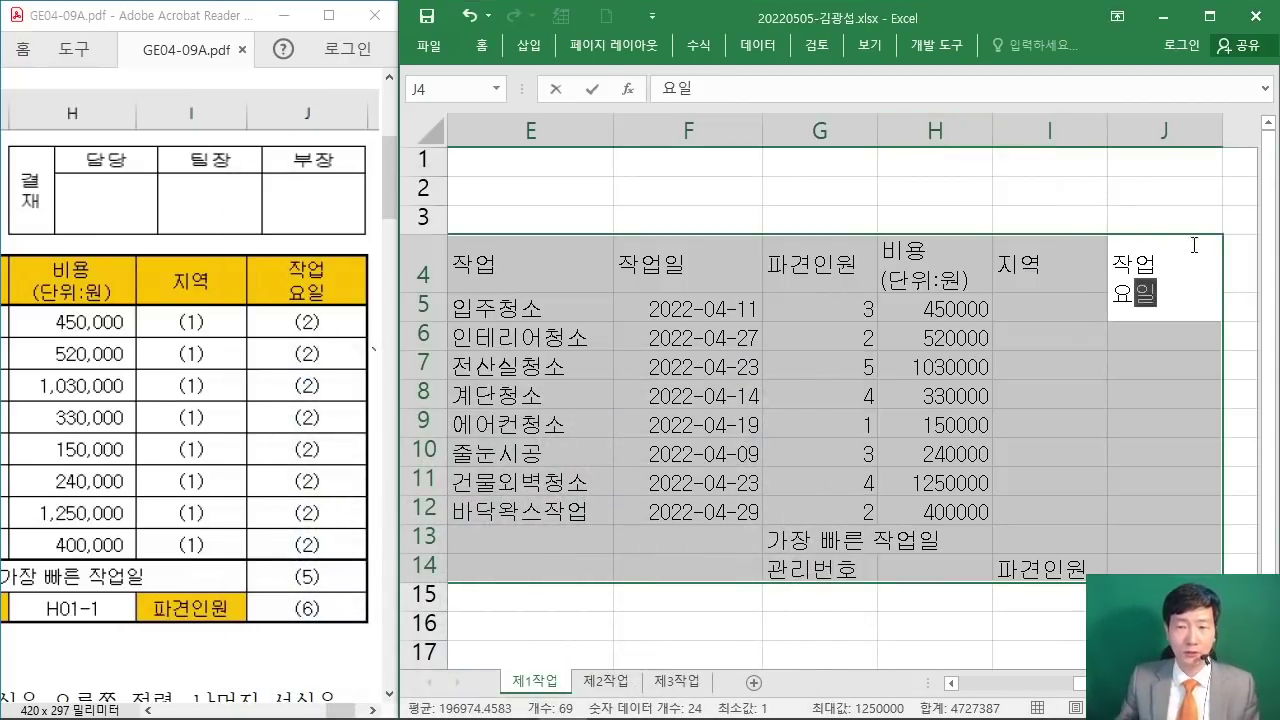
click(1142, 369)
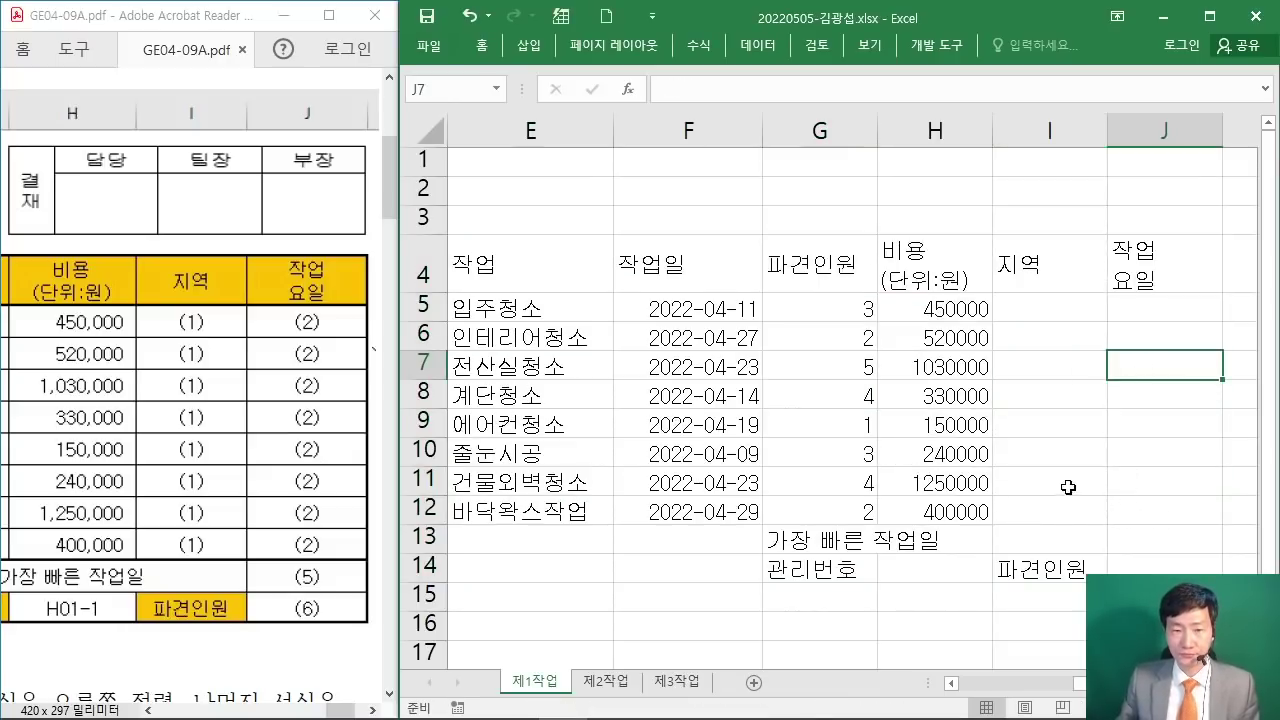
click(1209, 16)
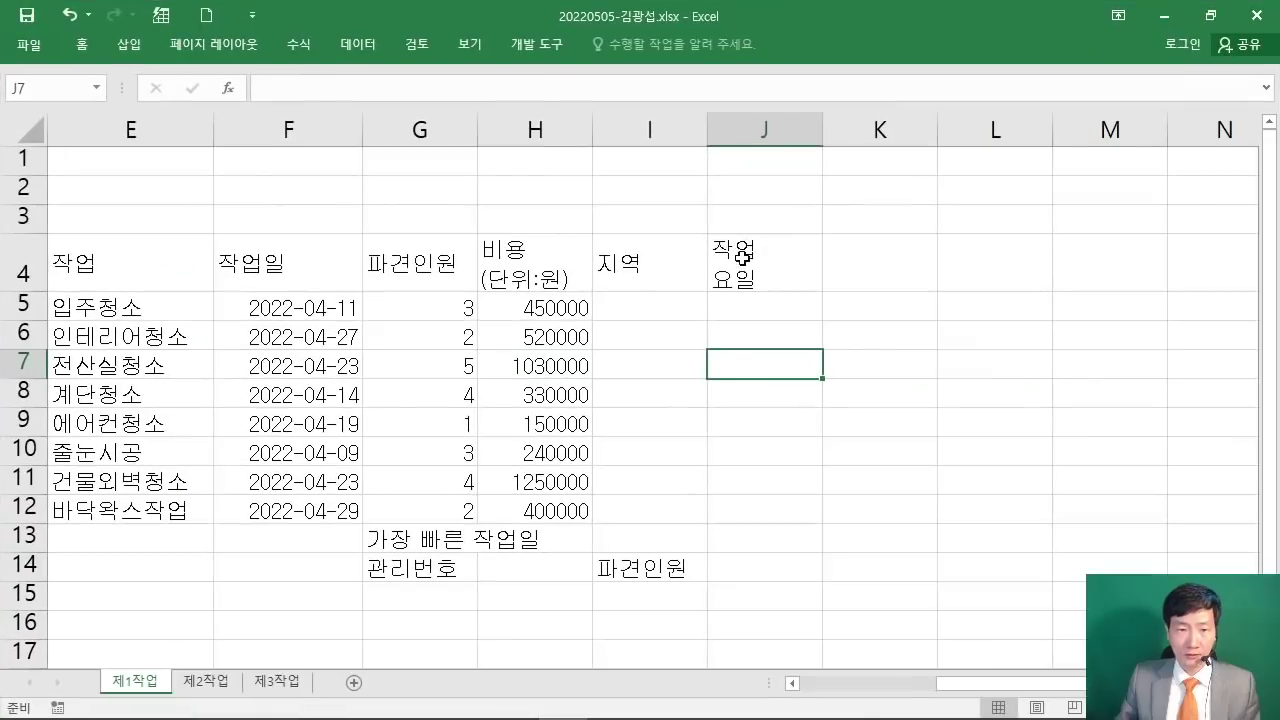
Step: Select B4:J14, covering the headers, eight data rows and summary labels
click(741, 483)
drag(1014, 689, 834, 686)
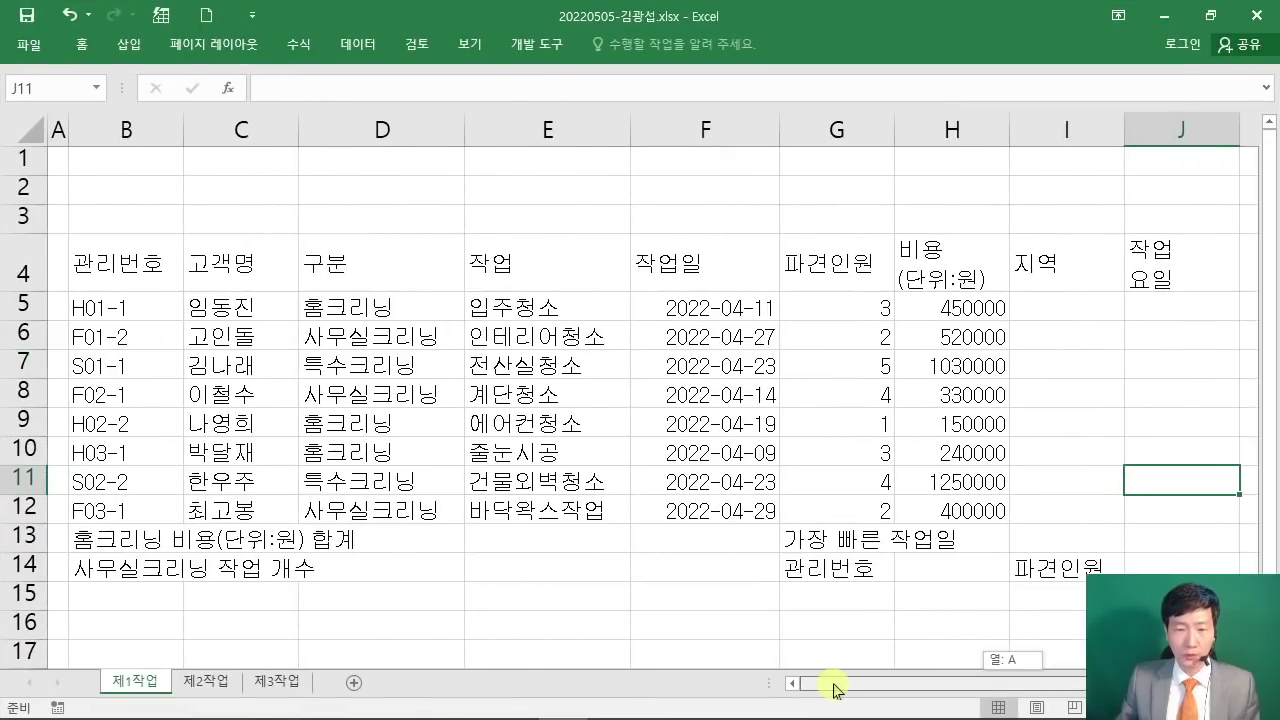
mouse_move(396, 80)
mouse_down()
mouse_move(528, 134)
mouse_move(532, 184)
mouse_move(652, 104)
mouse_up()
mouse_move(645, 178)
mouse_down()
mouse_move(740, 130)
mouse_move(795, 165)
mouse_move(900, 100)
mouse_move(895, 155)
mouse_move(960, 106)
mouse_move(1055, 130)
mouse_move(1030, 180)
mouse_move(1088, 212)
mouse_move(428, 212)
mouse_move(798, 216)
mouse_up()
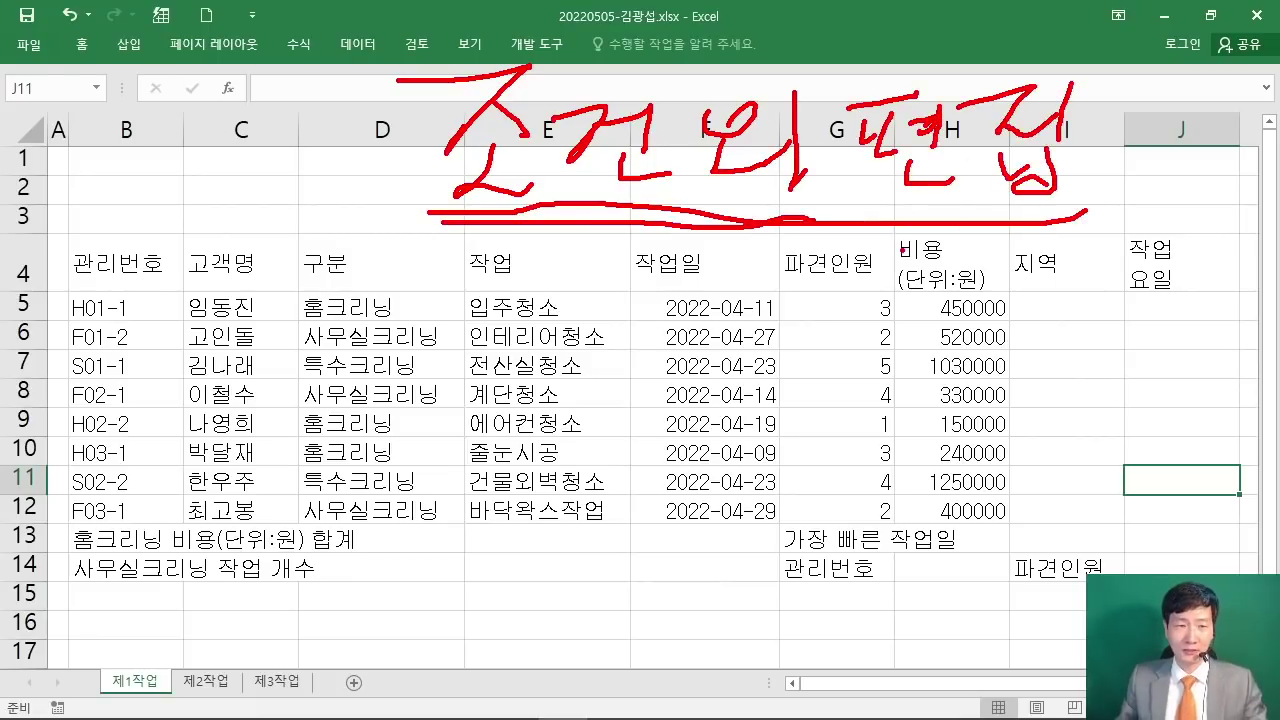
key(Escape)
click(398, 402)
drag(136, 274, 1165, 568)
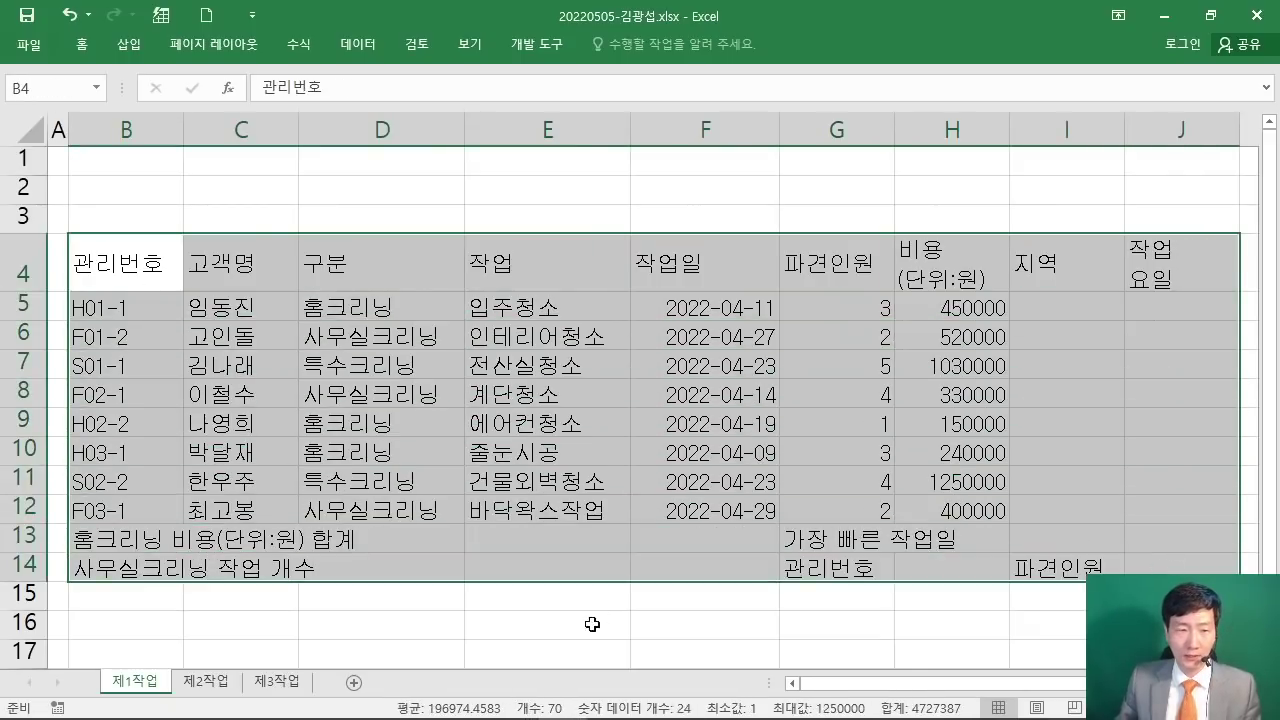
scroll(600, 546, down, 1)
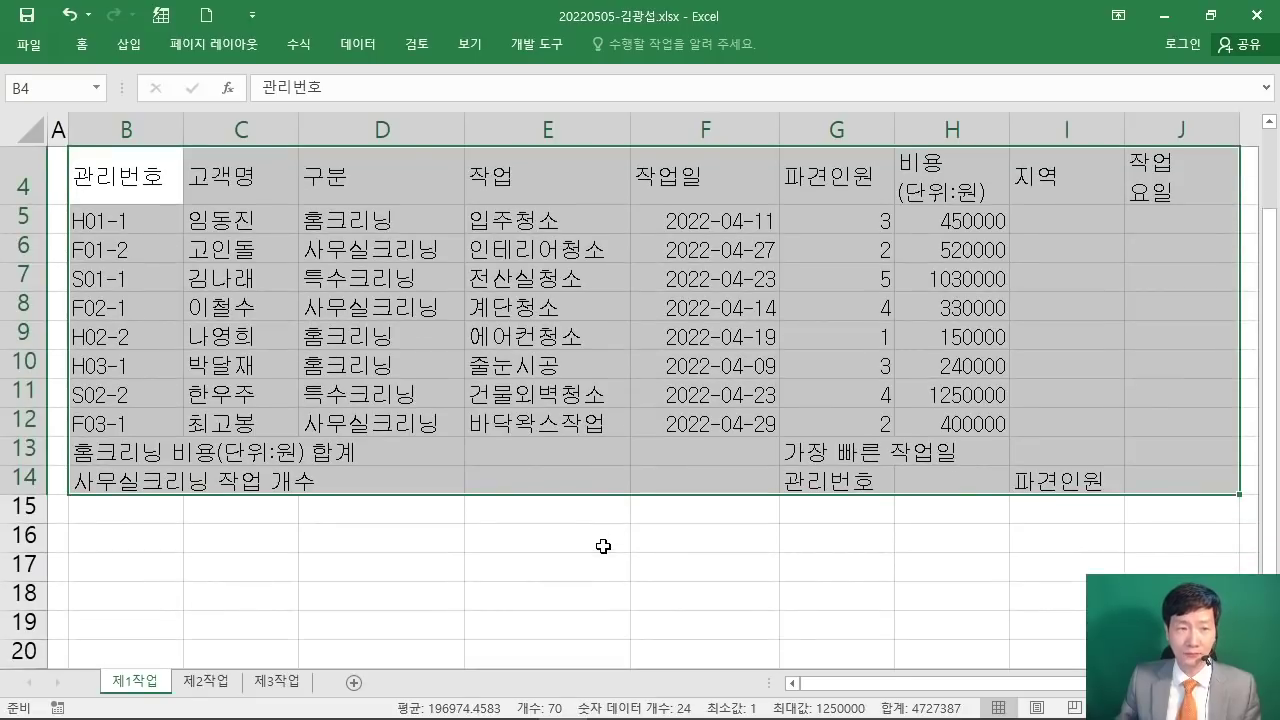
scroll(600, 546, up, 1)
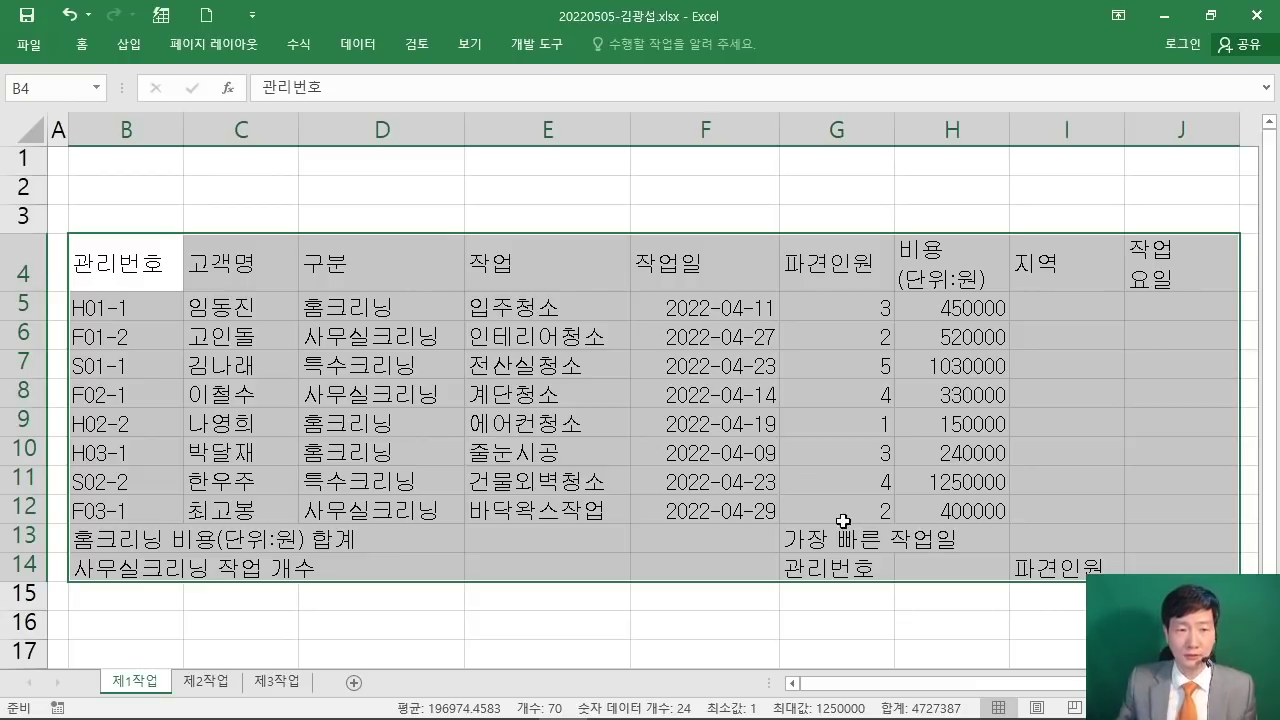
click(464, 712)
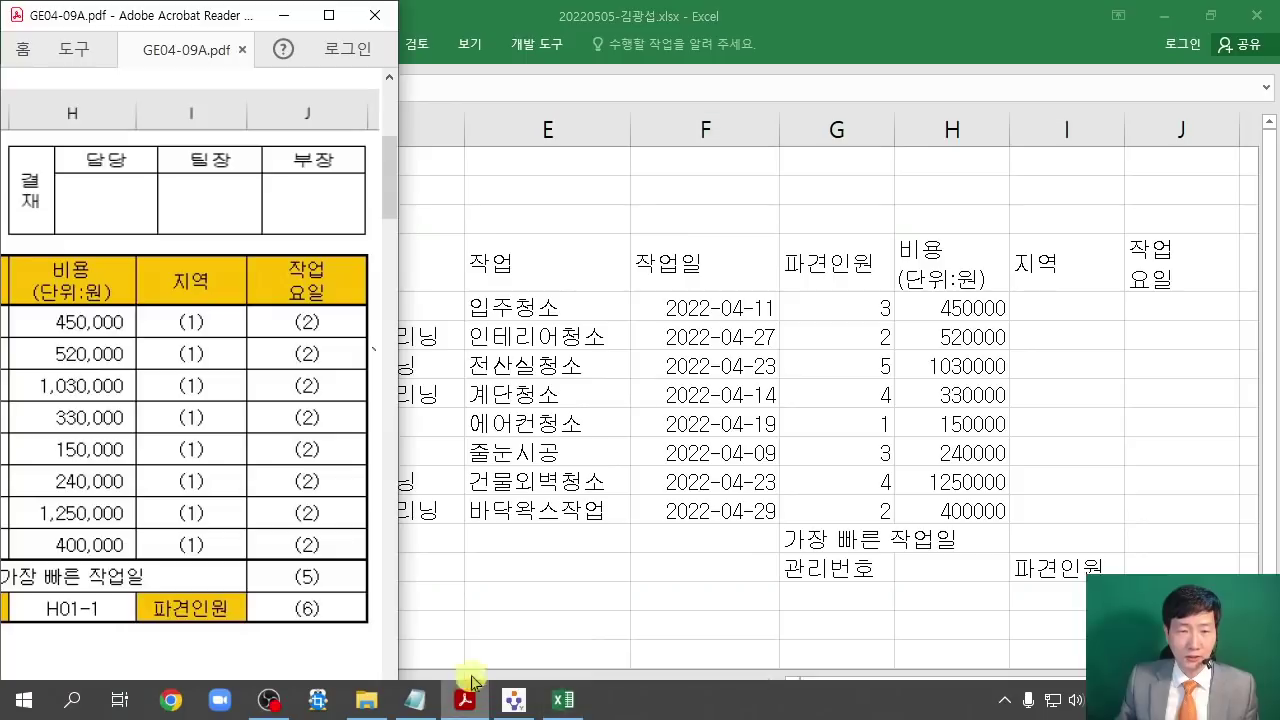
click(329, 15)
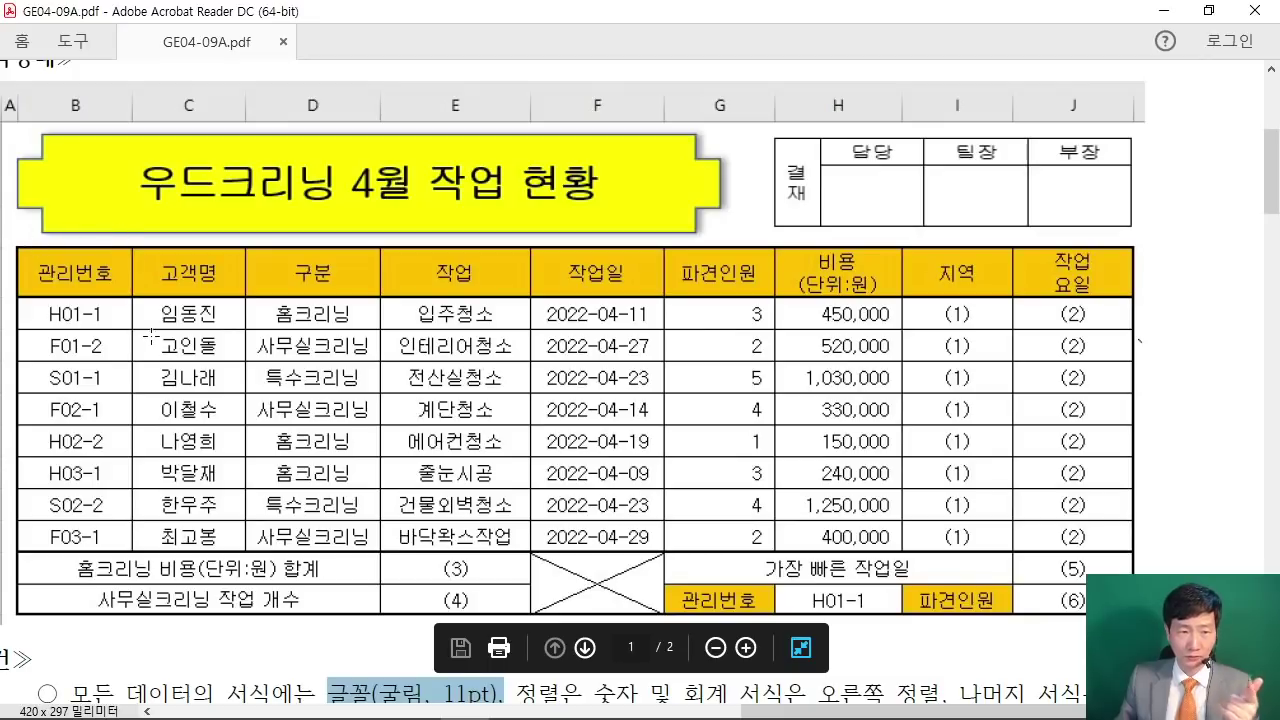
drag(275, 348, 208, 302)
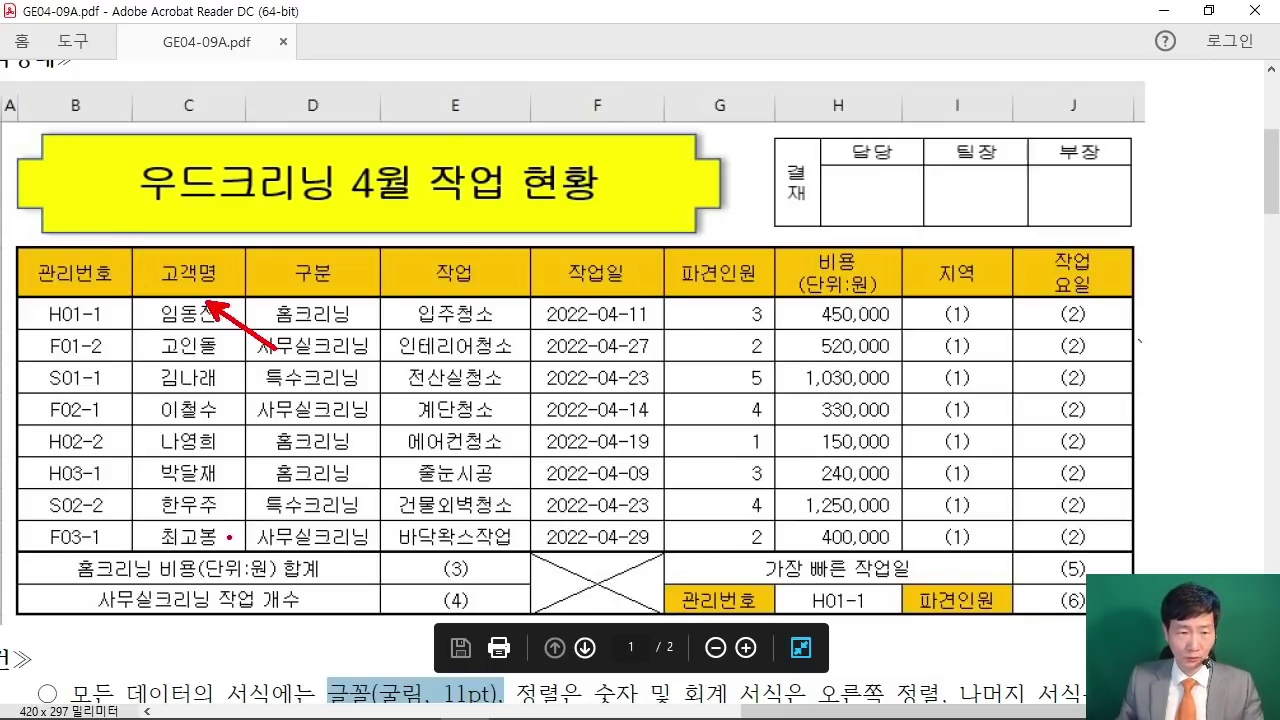
drag(277, 478, 200, 537)
drag(28, 546, 374, 579)
mouse_move(37, 572)
mouse_down()
mouse_move(40, 606)
mouse_move(376, 621)
mouse_up()
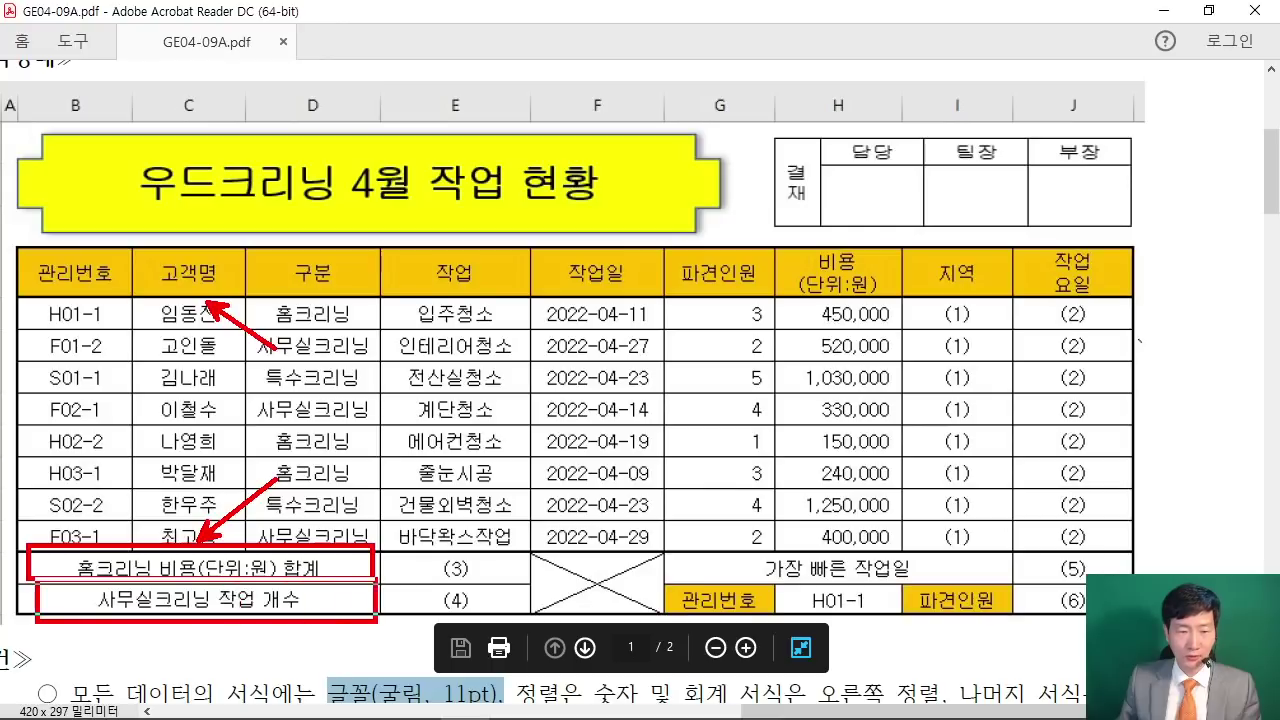
drag(527, 546, 648, 620)
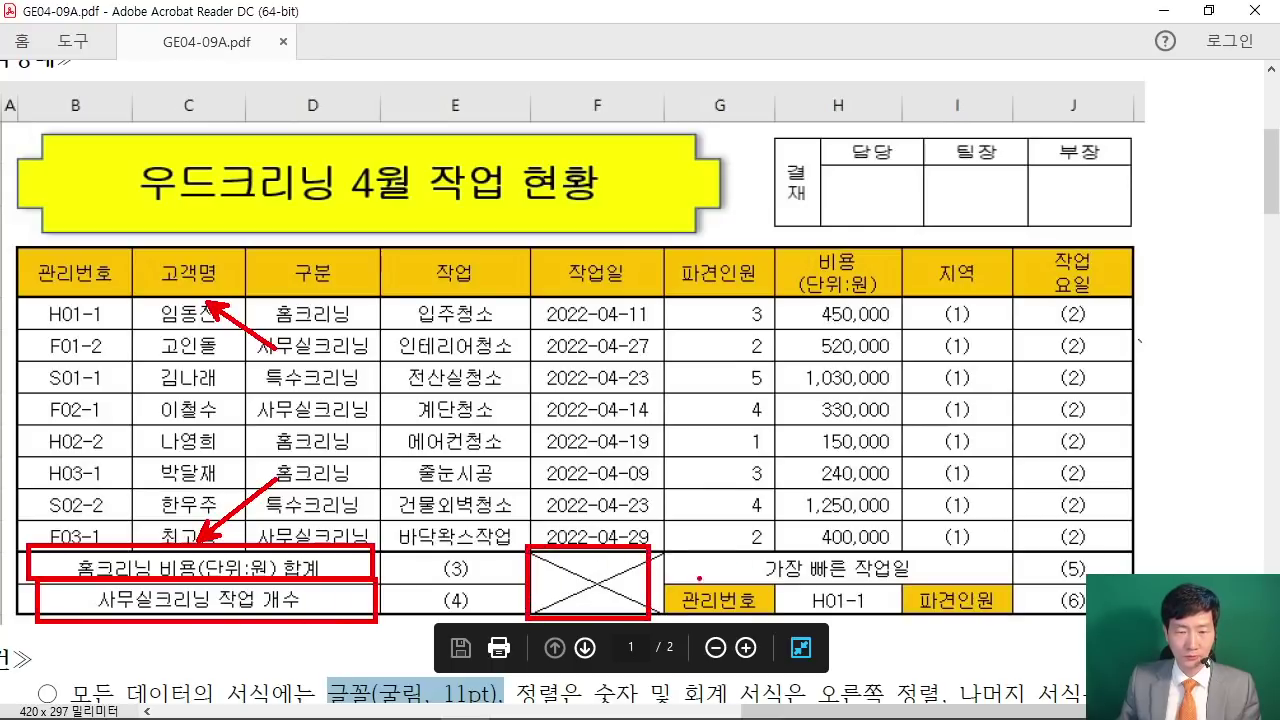
drag(668, 551, 1012, 586)
mouse_move(680, 284)
mouse_down()
mouse_move(720, 350)
mouse_move(905, 540)
mouse_up()
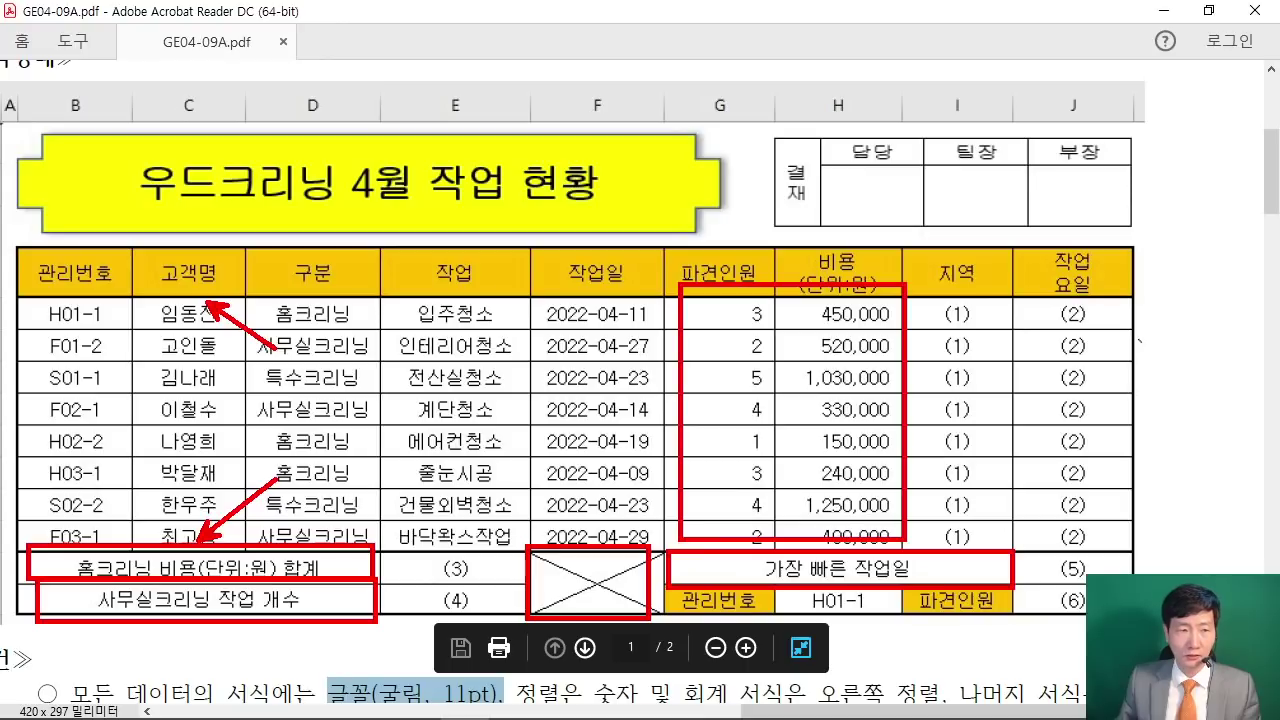
drag(5, 116, 3, 245)
drag(10, 303, 3, 628)
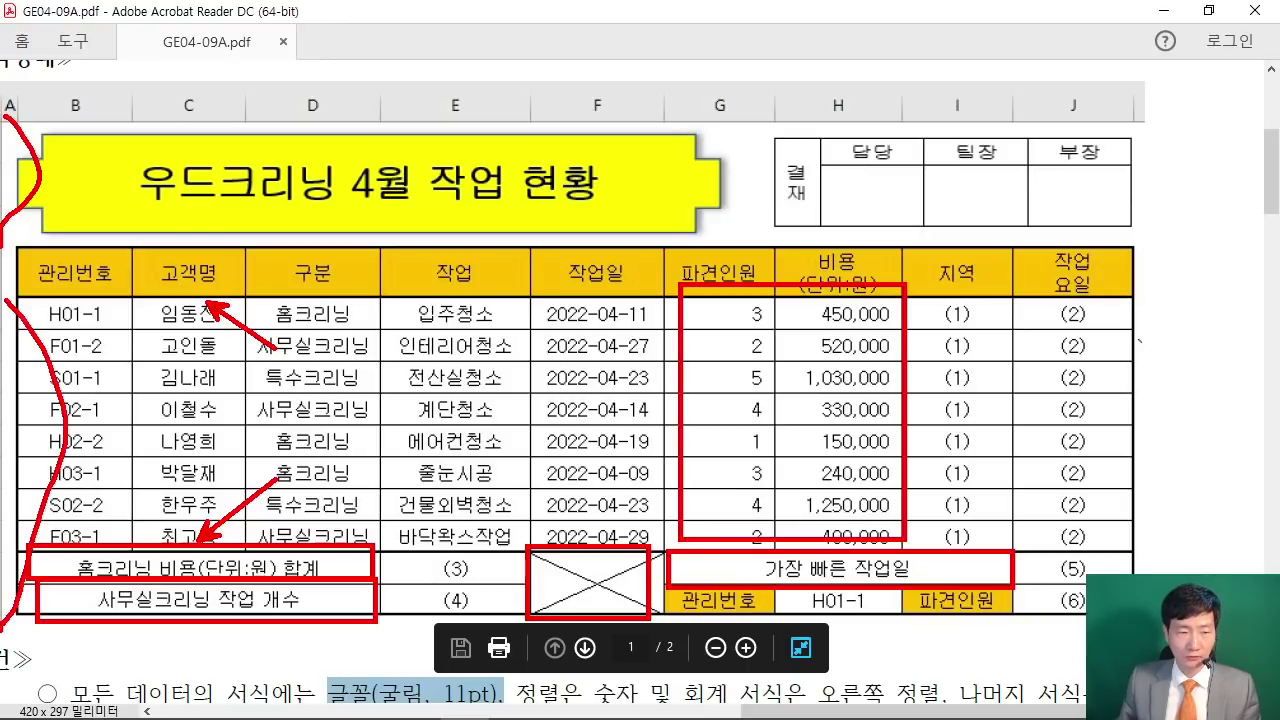
drag(18, 248, 148, 252)
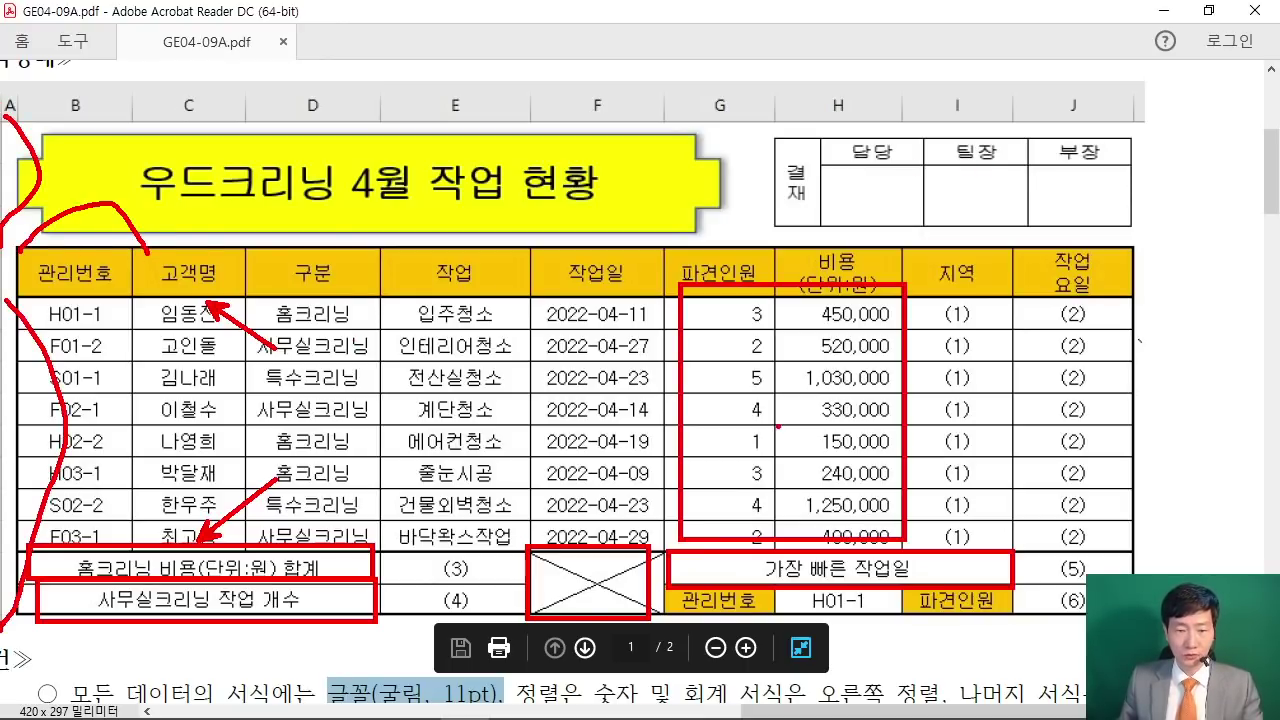
key(Escape)
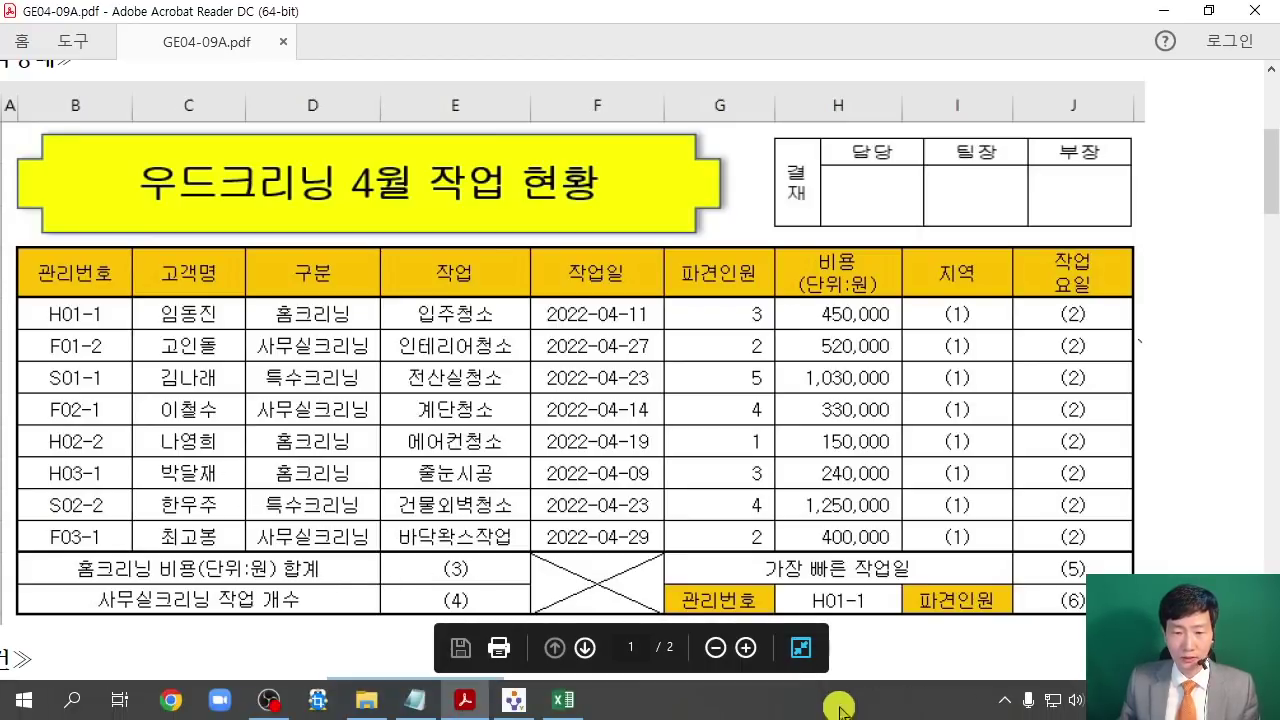
scroll(820, 712, left, 2)
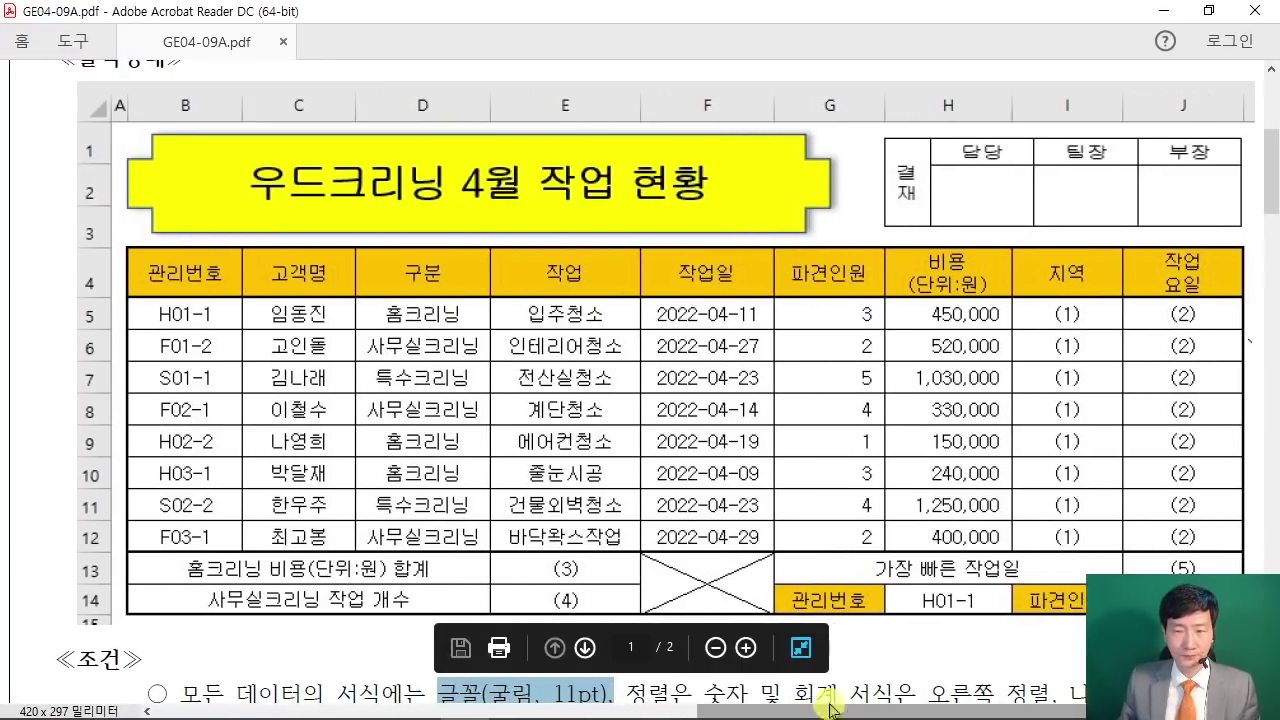
click(1163, 11)
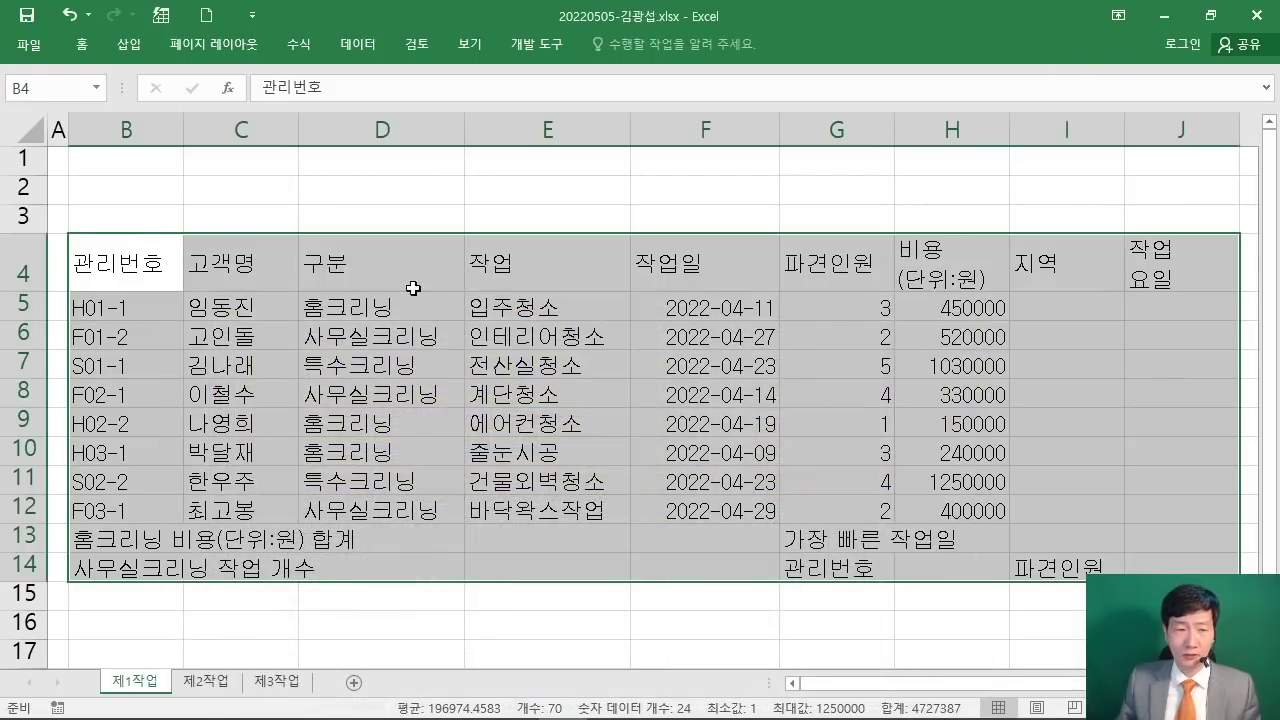
Step: Apply All Borders and then Thick Outside Borders to B4:J14, then bring the exam PDF forward
click(81, 46)
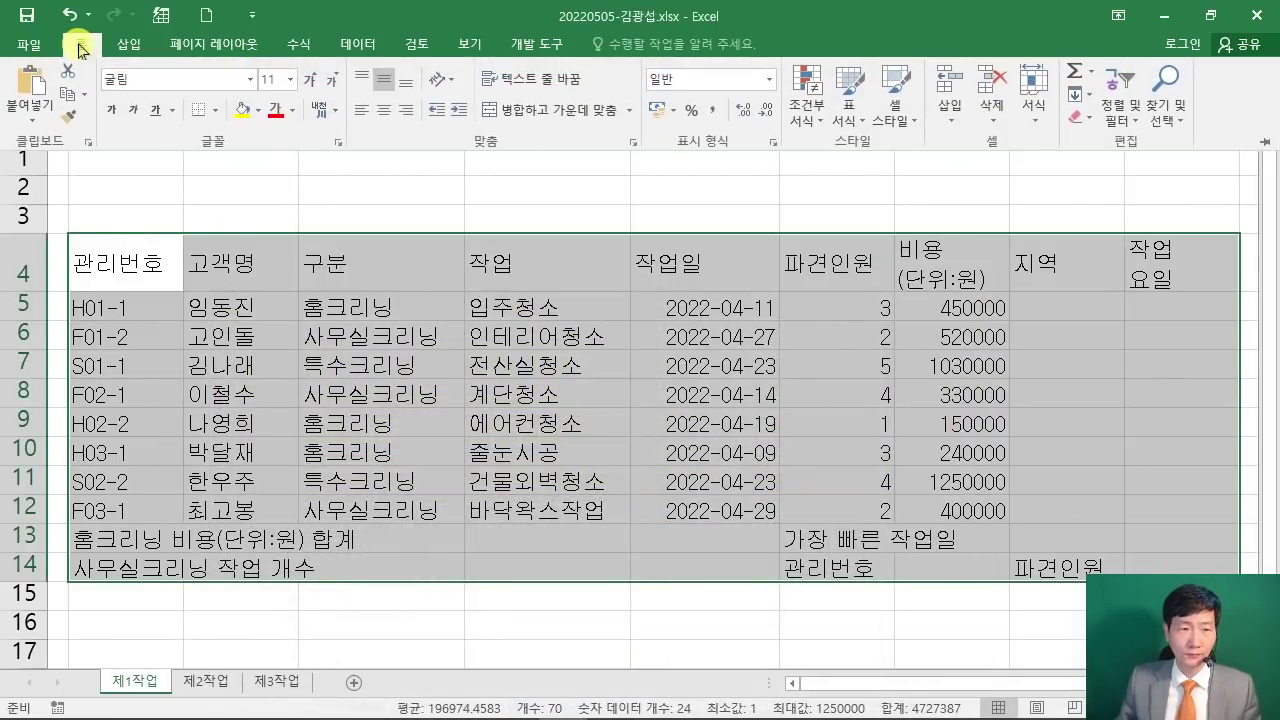
click(215, 110)
click(268, 280)
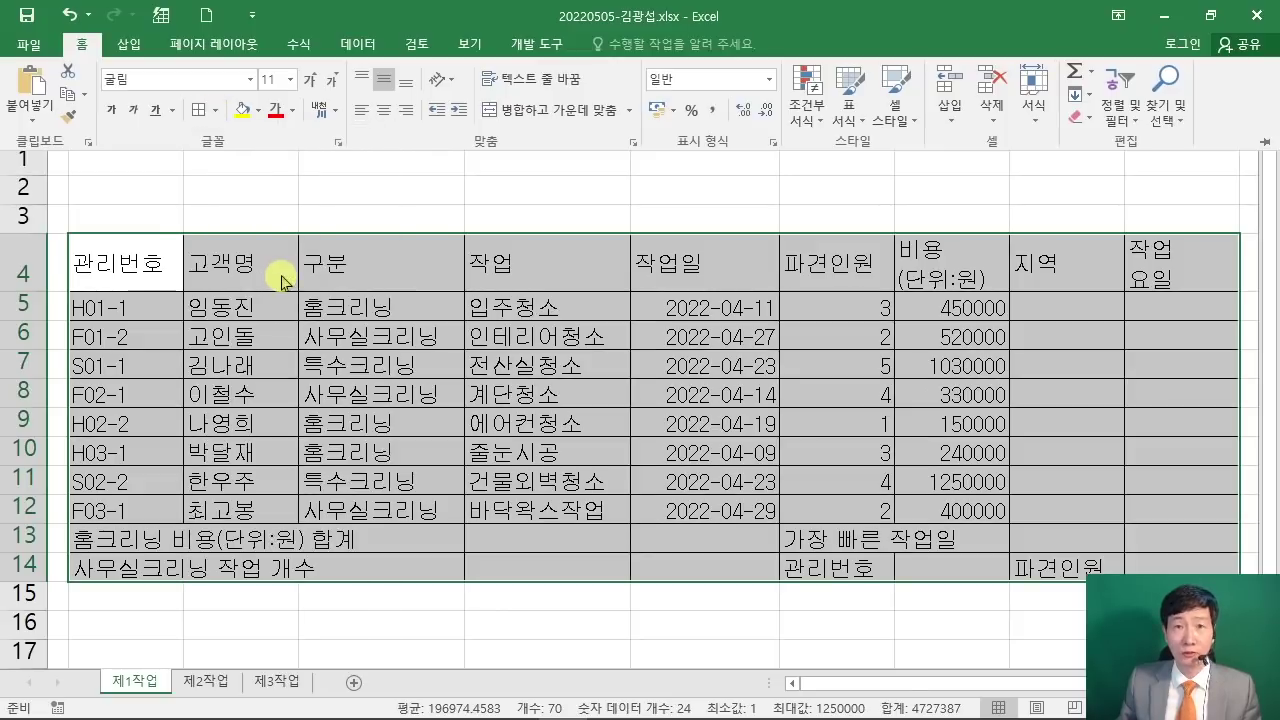
click(215, 110)
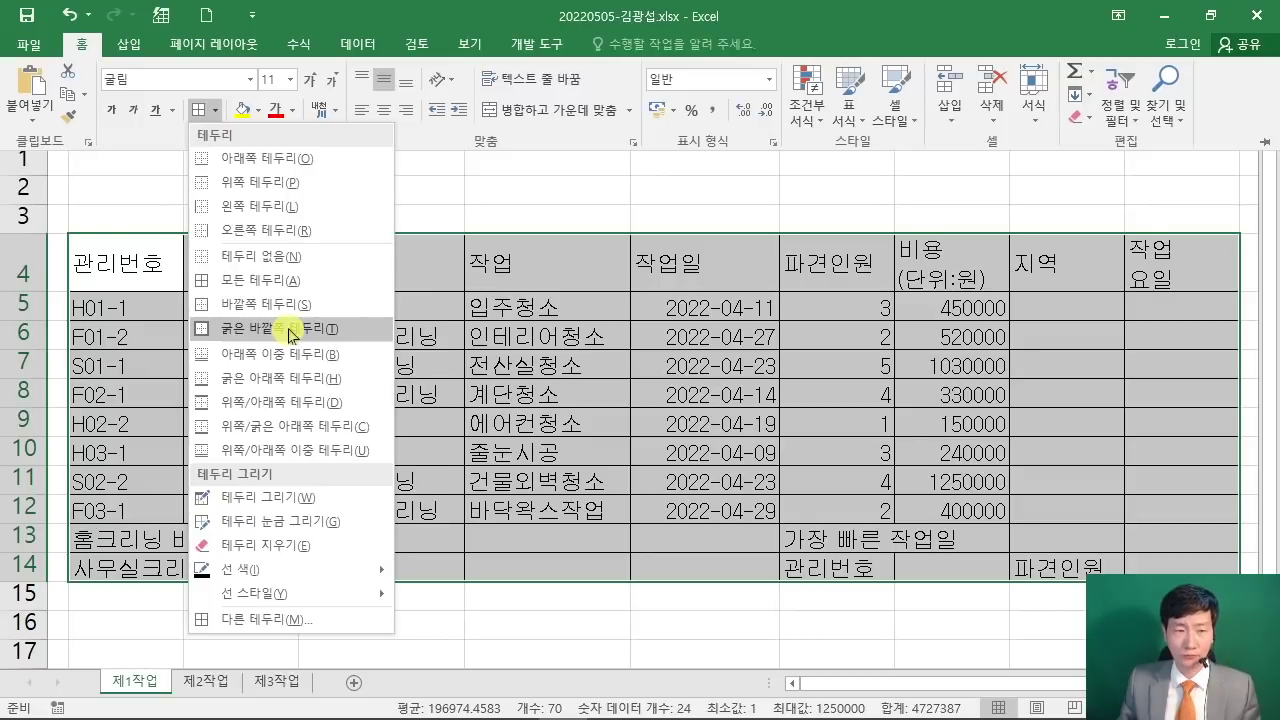
click(291, 330)
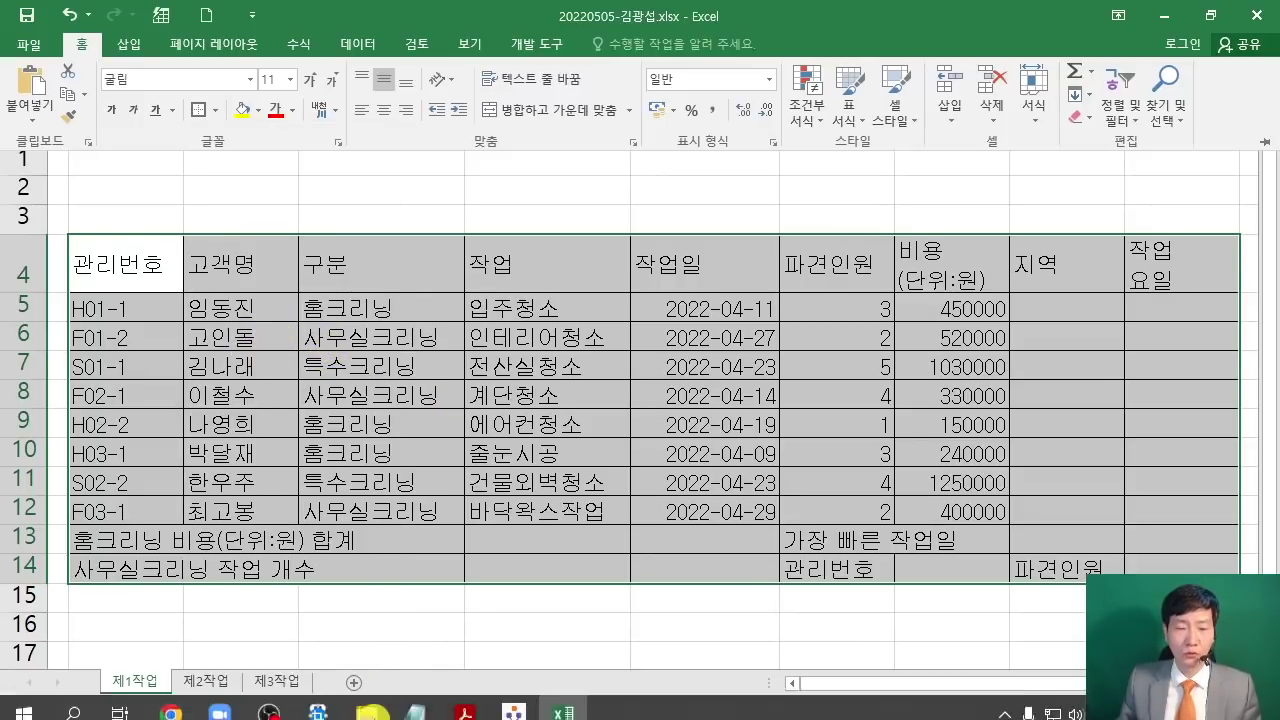
click(441, 700)
Step: Review the PDF rules on center alignment and right-aligned numbers, then minimize Acrobat
scroll(460, 515, down, 4)
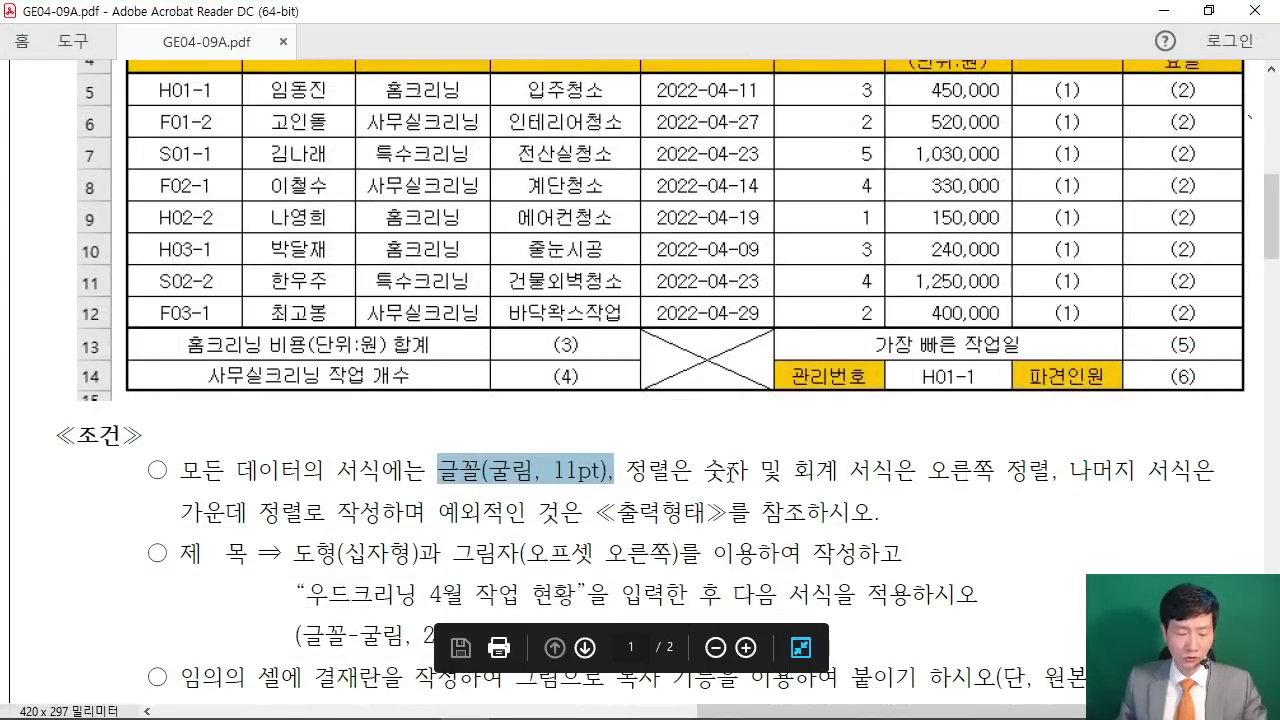
drag(708, 484, 1046, 493)
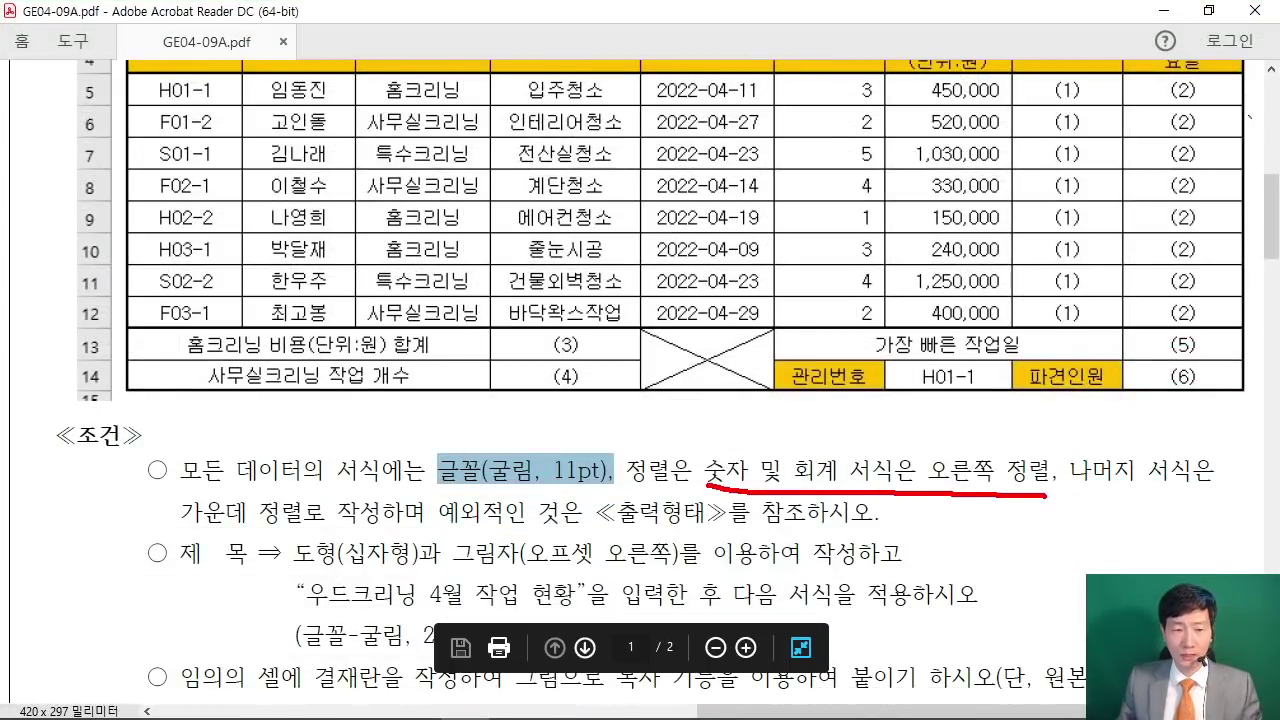
mouse_move(318, 528)
mouse_down()
mouse_move(166, 530)
mouse_move(298, 540)
mouse_up()
drag(264, 462, 238, 490)
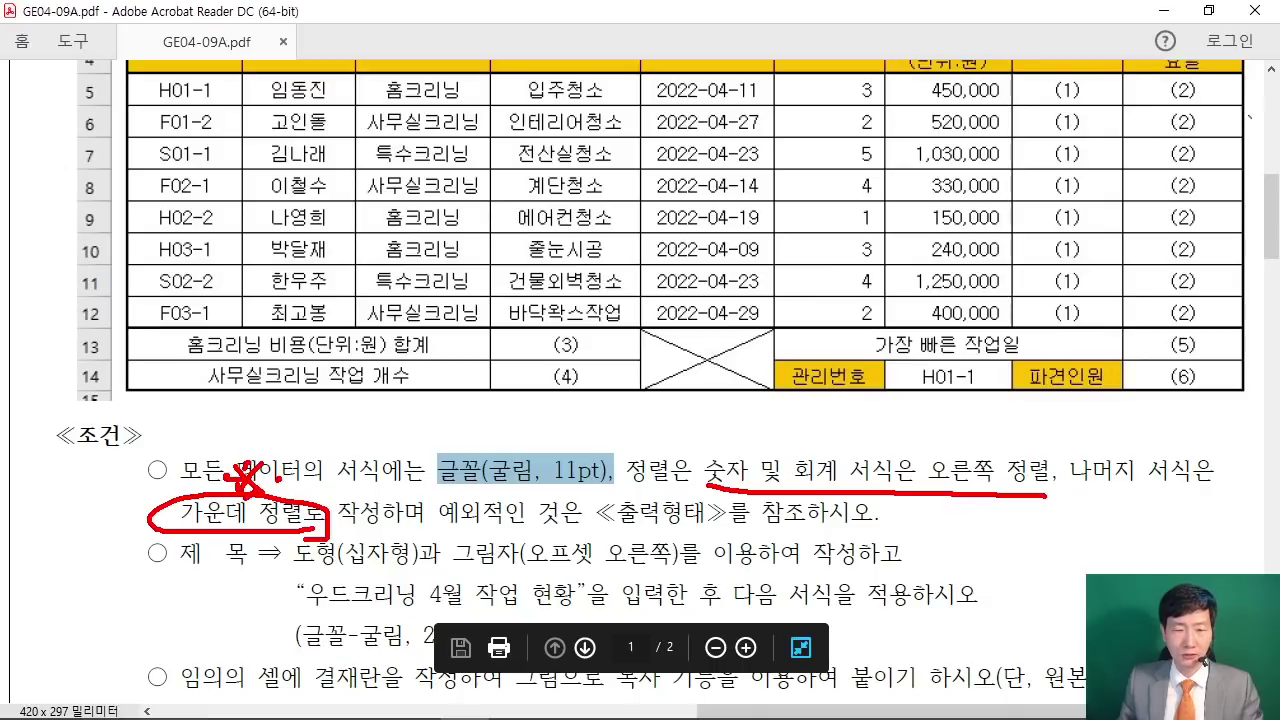
key(Escape)
click(1164, 11)
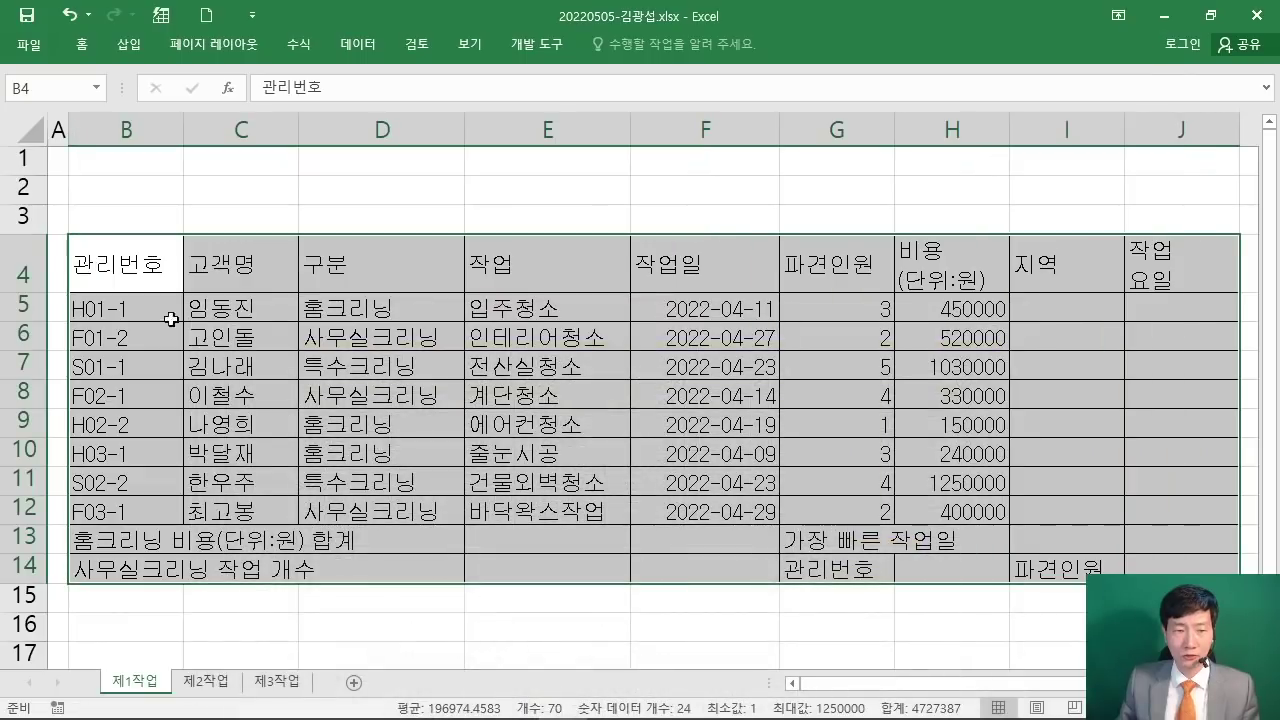
click(83, 44)
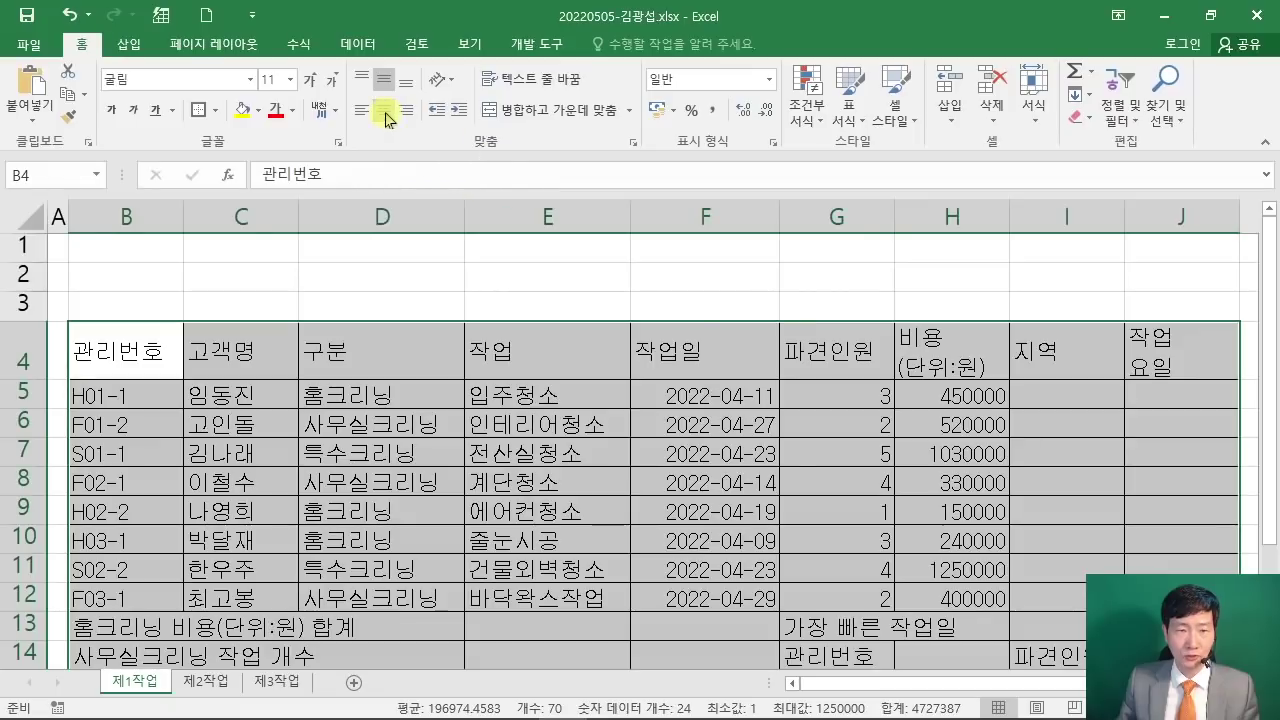
mouse_move(362, 94)
mouse_down()
mouse_move(401, 127)
mouse_move(440, 203)
mouse_up()
click(383, 109)
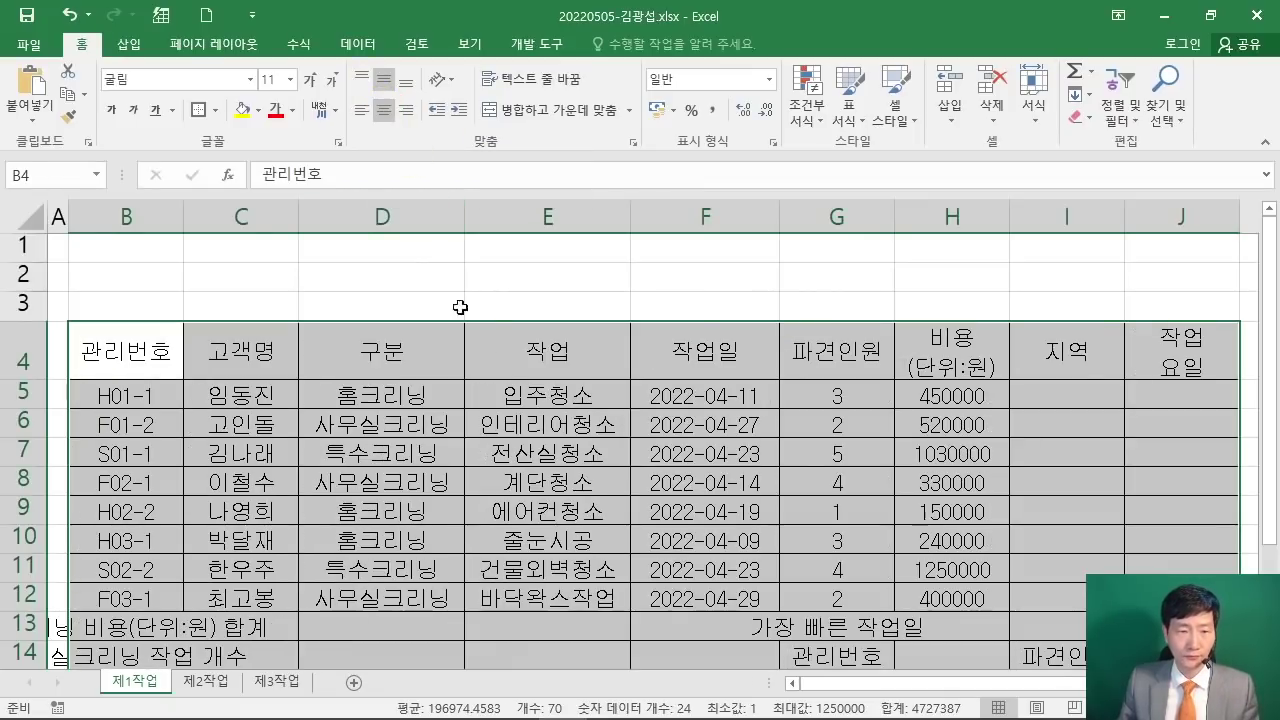
click(826, 272)
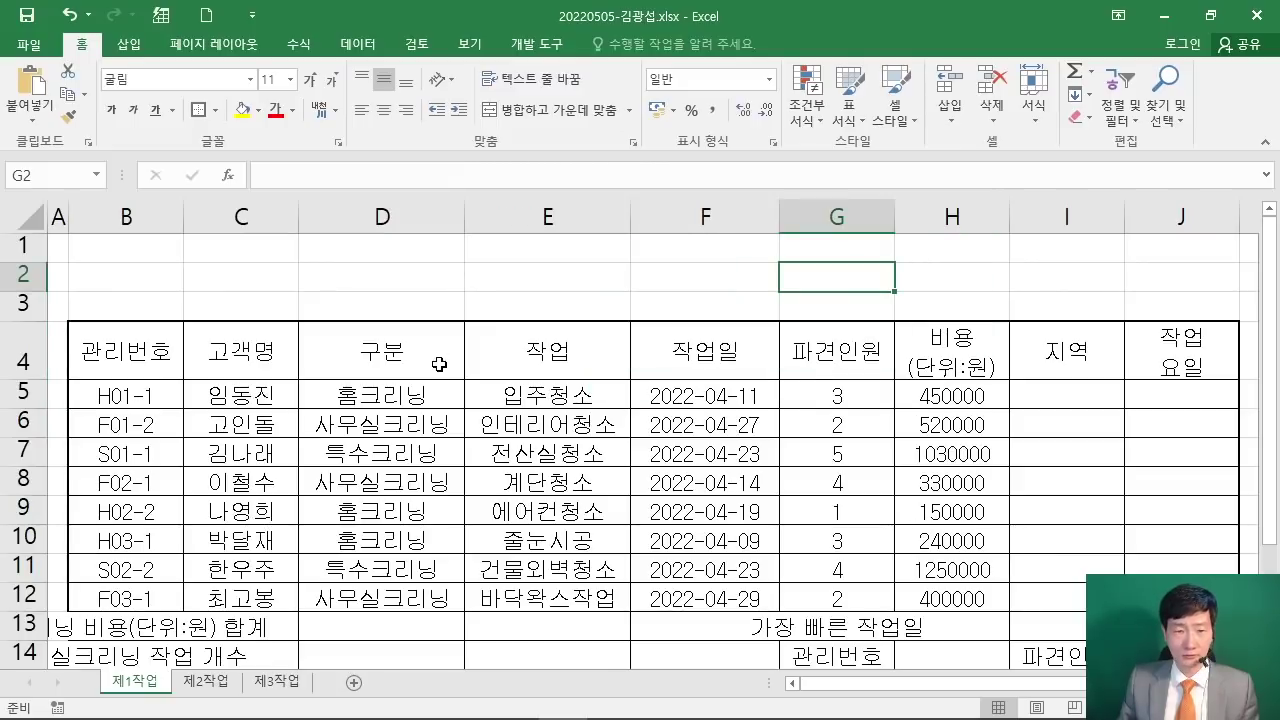
drag(435, 333, 316, 377)
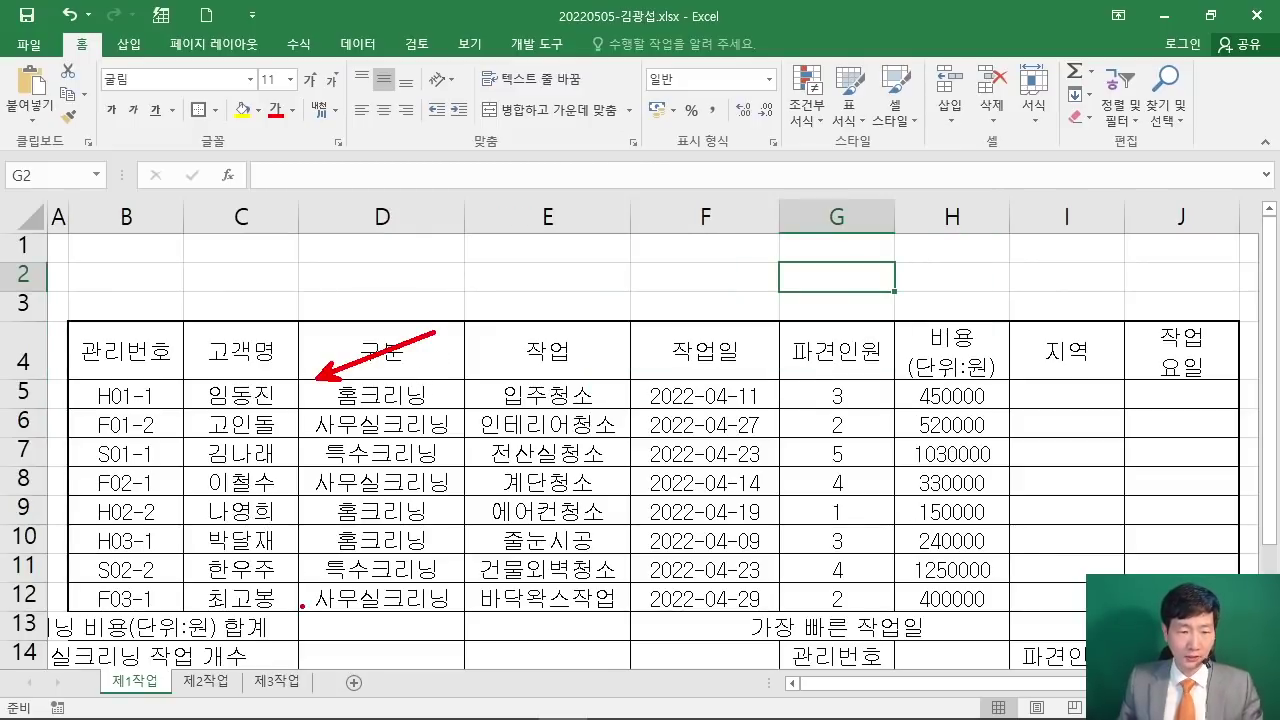
drag(360, 655, 316, 614)
key(Escape)
mouse_move(118, 395)
mouse_down()
mouse_move(1063, 391)
mouse_move(1160, 565)
mouse_move(1160, 598)
mouse_up()
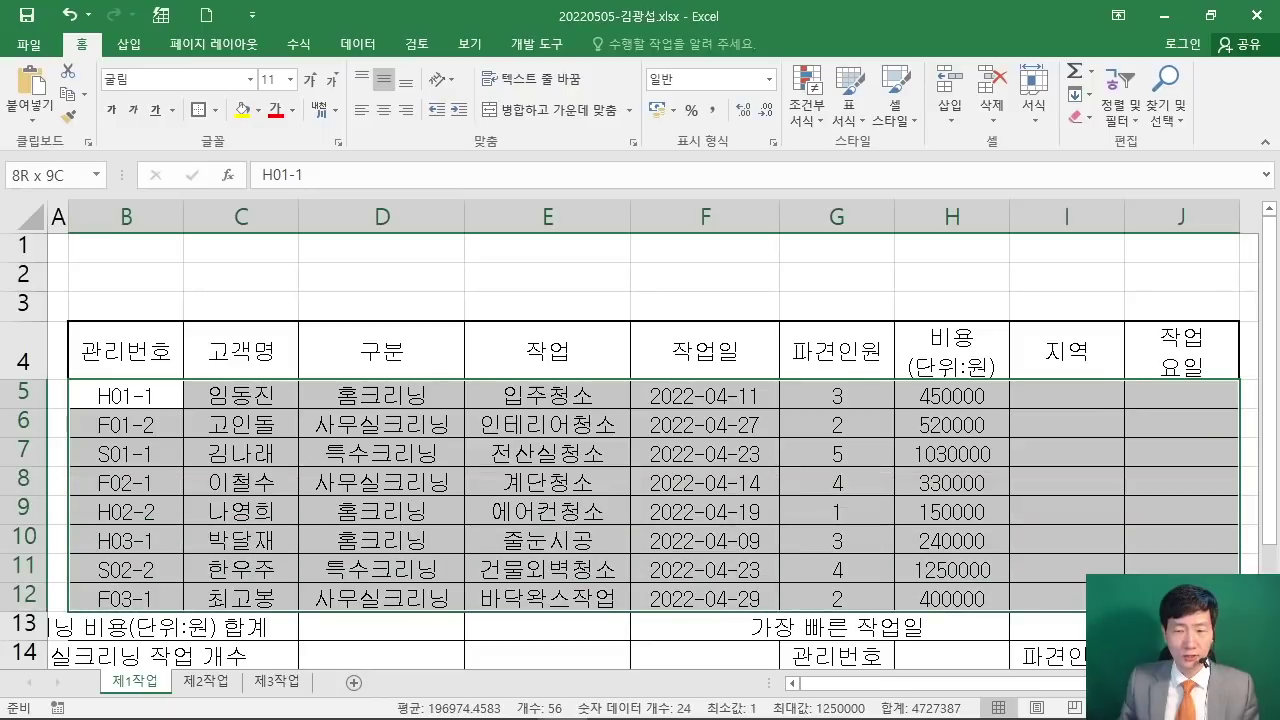
drag(400, 163, 362, 283)
mouse_move(404, 166)
mouse_down()
mouse_move(428, 210)
mouse_move(392, 250)
mouse_up()
drag(488, 166, 456, 260)
drag(470, 197, 506, 195)
drag(596, 178, 654, 177)
mouse_move(624, 182)
mouse_down()
mouse_move(590, 255)
mouse_move(572, 248)
mouse_up()
drag(676, 200, 678, 256)
mouse_move(714, 210)
mouse_down()
mouse_move(770, 252)
mouse_move(366, 279)
mouse_up()
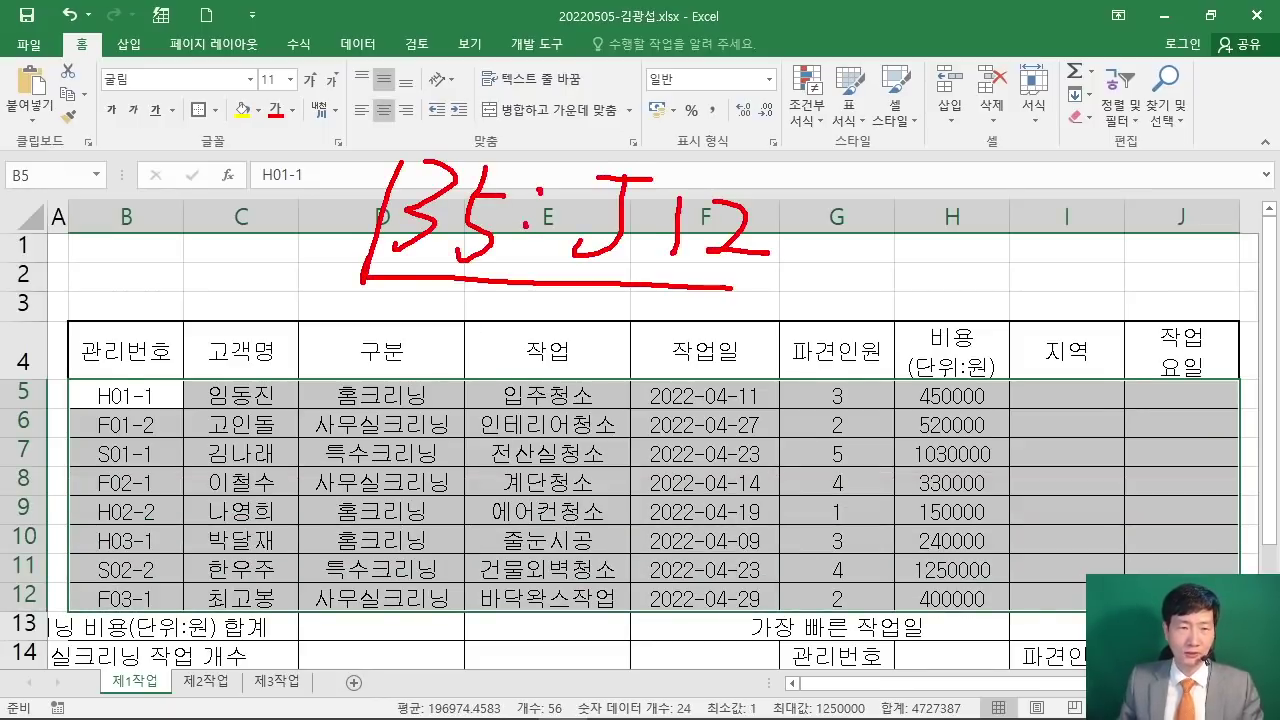
drag(211, 248, 198, 114)
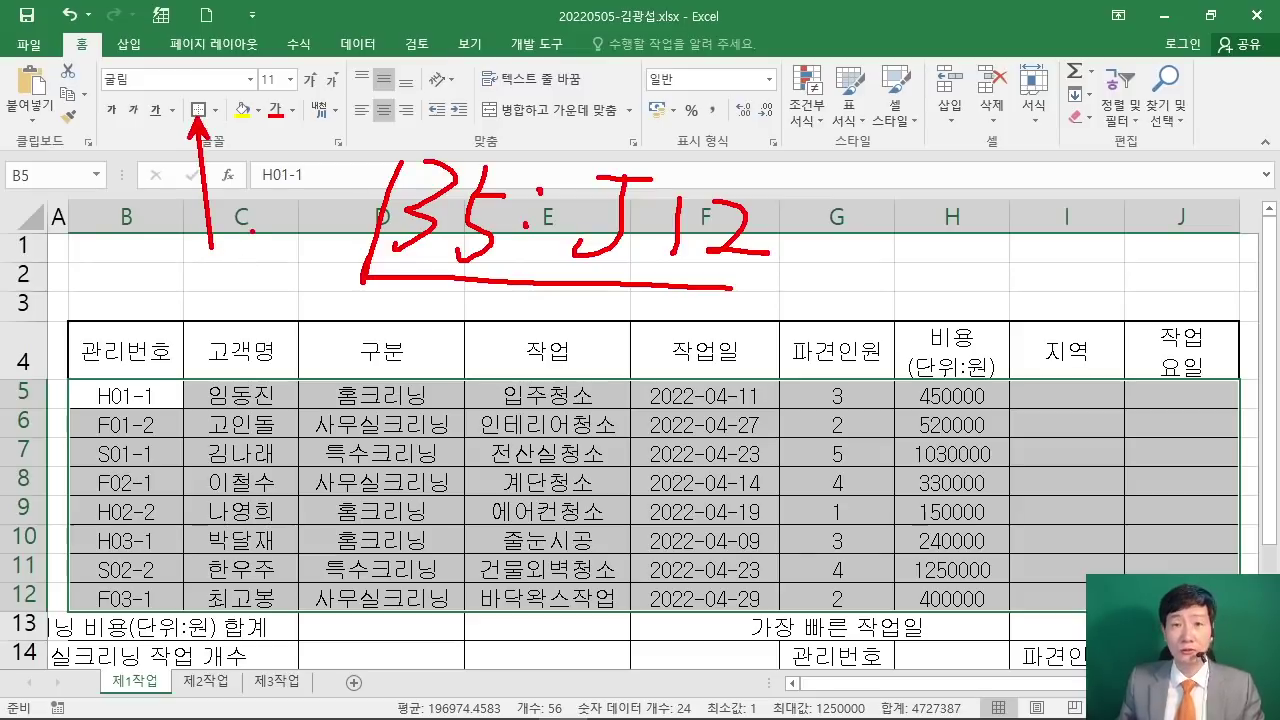
key(Escape)
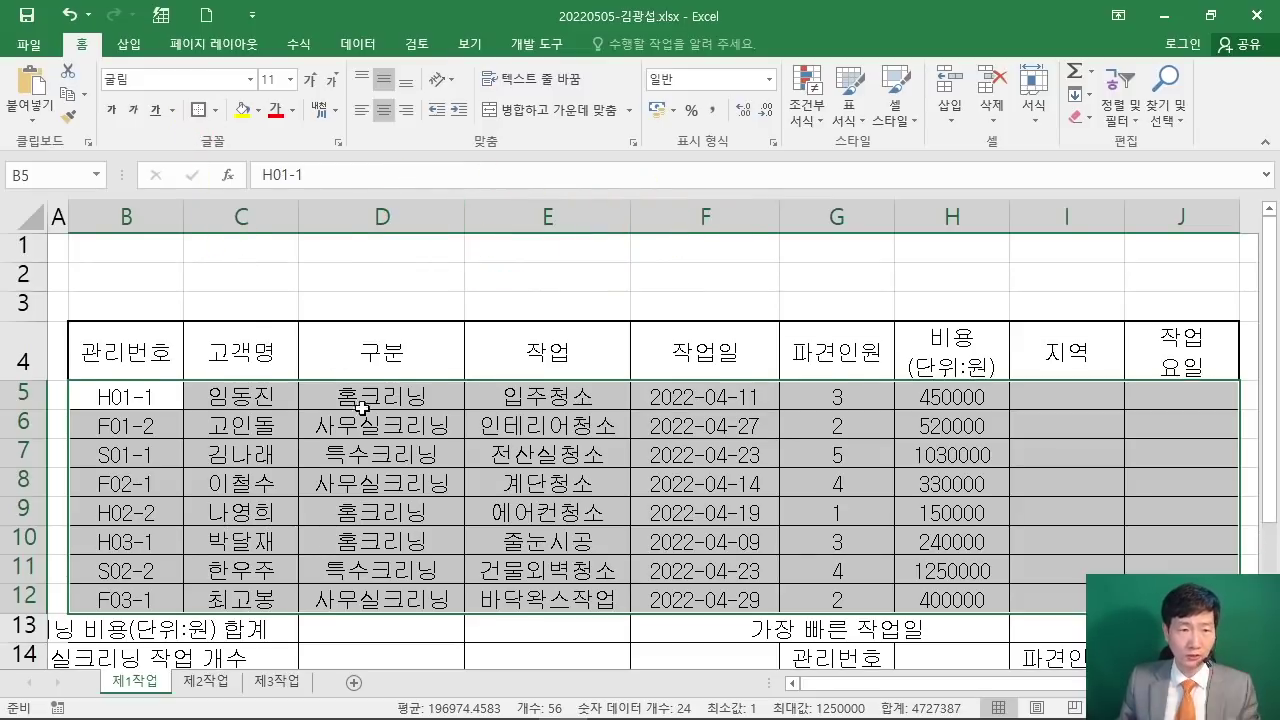
Step: Select B13:D13 and mark B14:D14, F13:F14 and G13:I13 as further ranges to merge
click(524, 350)
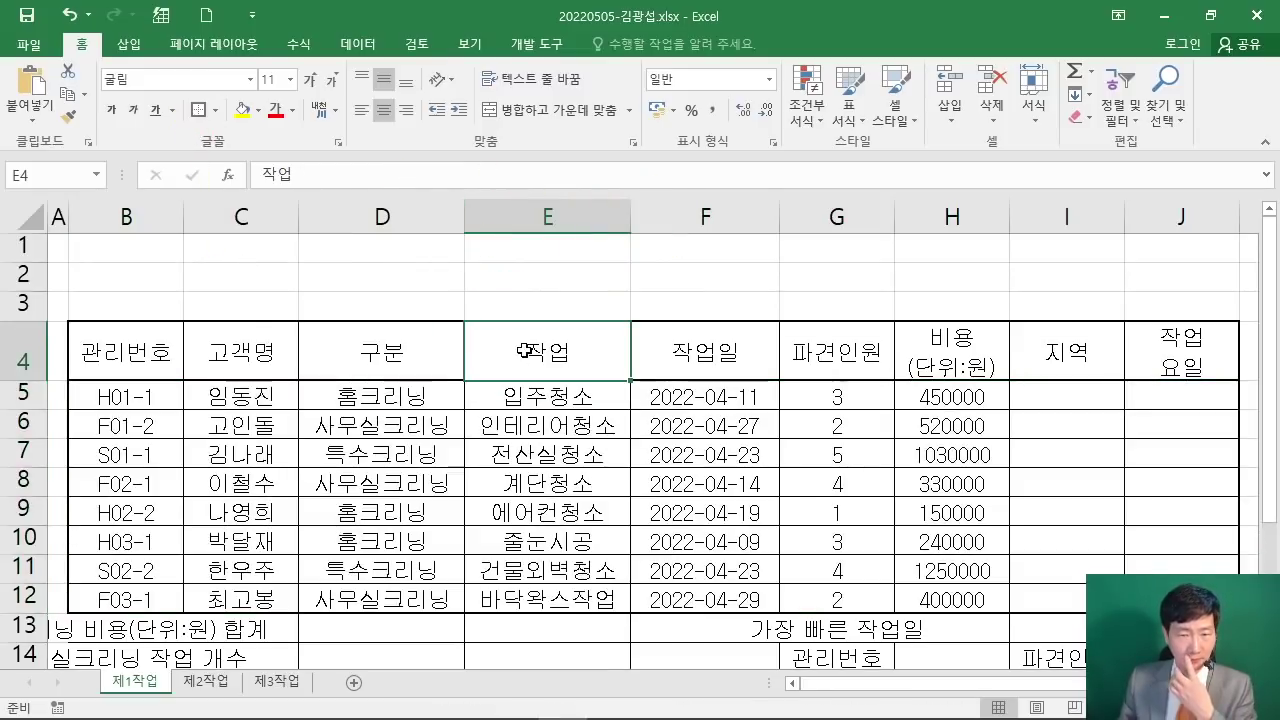
scroll(524, 348, down, 1)
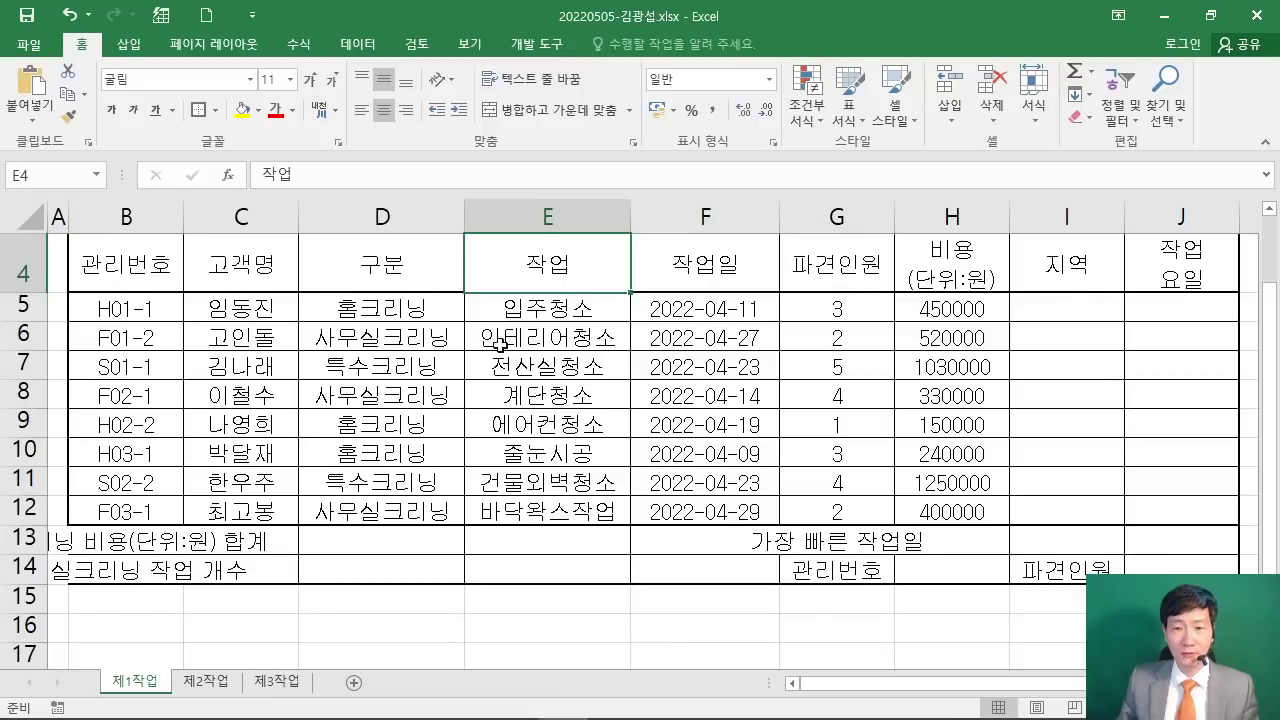
drag(115, 538, 342, 538)
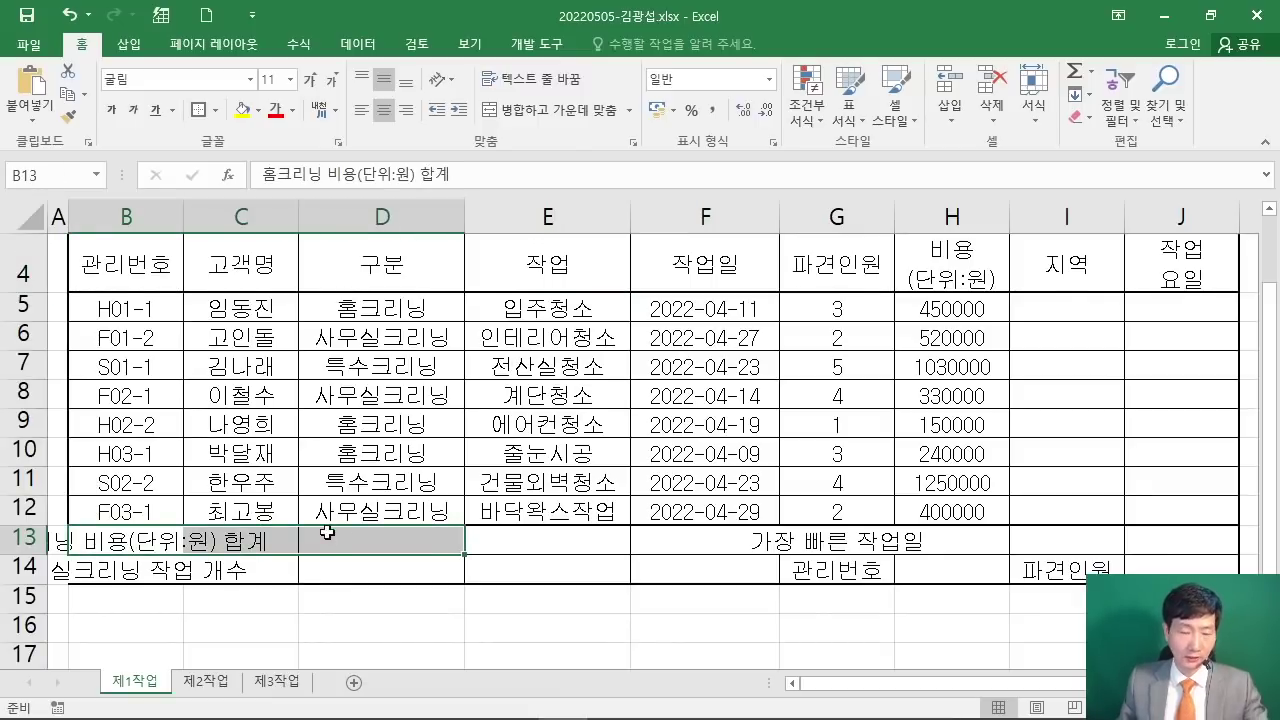
mouse_move(537, 150)
mouse_down()
mouse_move(540, 188)
mouse_move(782, 285)
mouse_up()
mouse_move(612, 172)
mouse_down()
mouse_move(630, 262)
mouse_move(695, 232)
mouse_move(730, 255)
mouse_move(725, 285)
mouse_up()
mouse_move(395, 365)
mouse_down()
mouse_move(500, 268)
mouse_move(520, 400)
mouse_up()
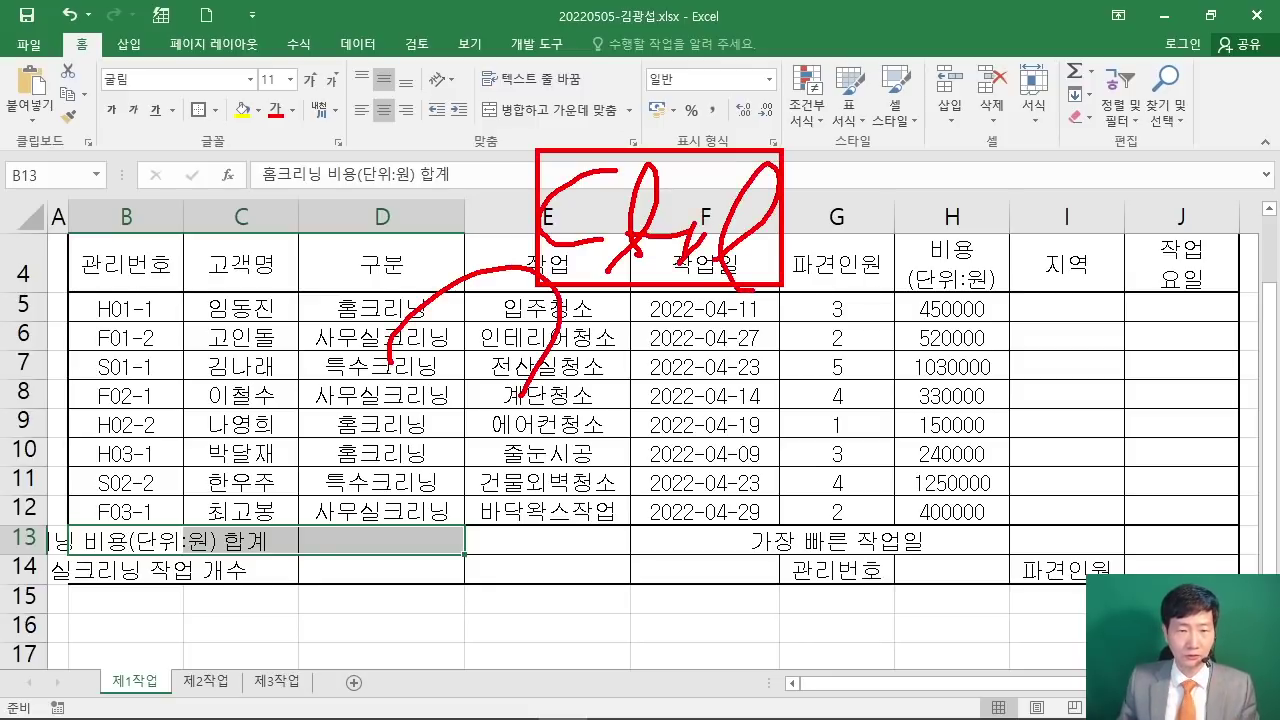
drag(68, 557, 464, 587)
mouse_move(633, 521)
mouse_down()
mouse_move(756, 588)
mouse_move(778, 585)
mouse_up()
mouse_move(788, 528)
mouse_down()
mouse_move(930, 551)
mouse_move(1120, 555)
mouse_up()
key(Escape)
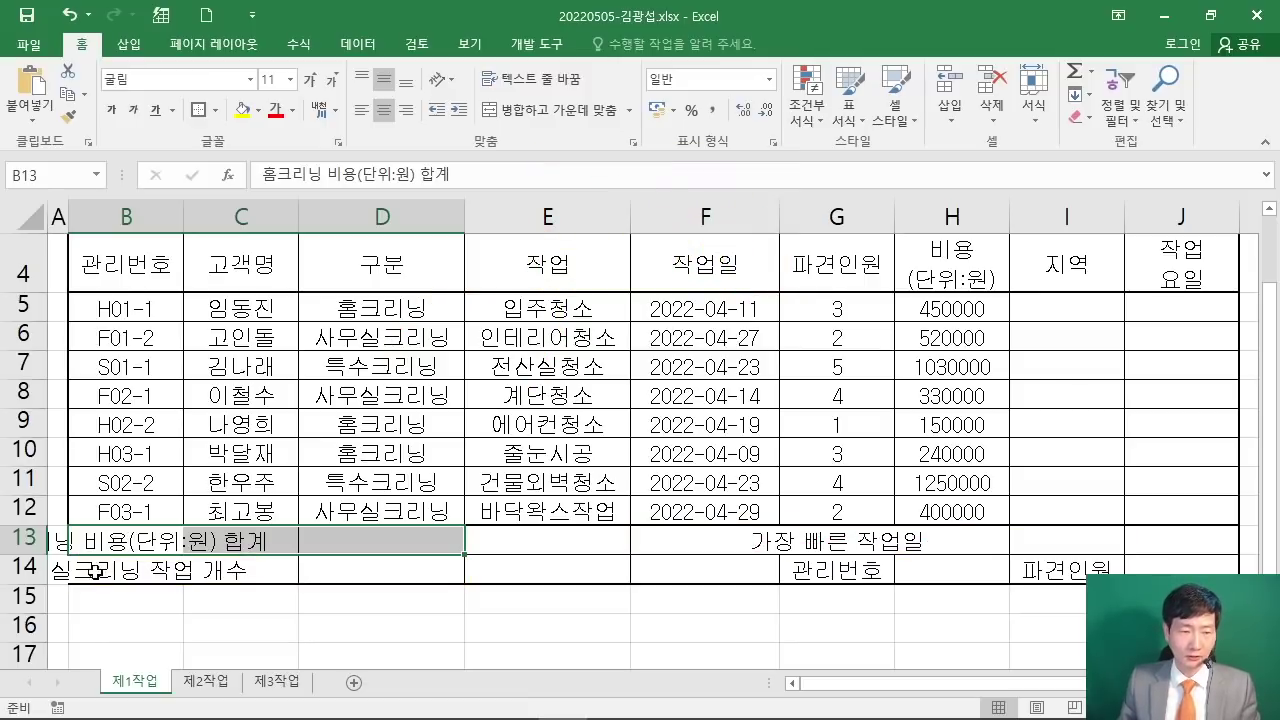
Step: Add B14:D14, F13:F14 and G13:I13 to the selection and apply Merge & Center
drag(95, 572, 366, 569)
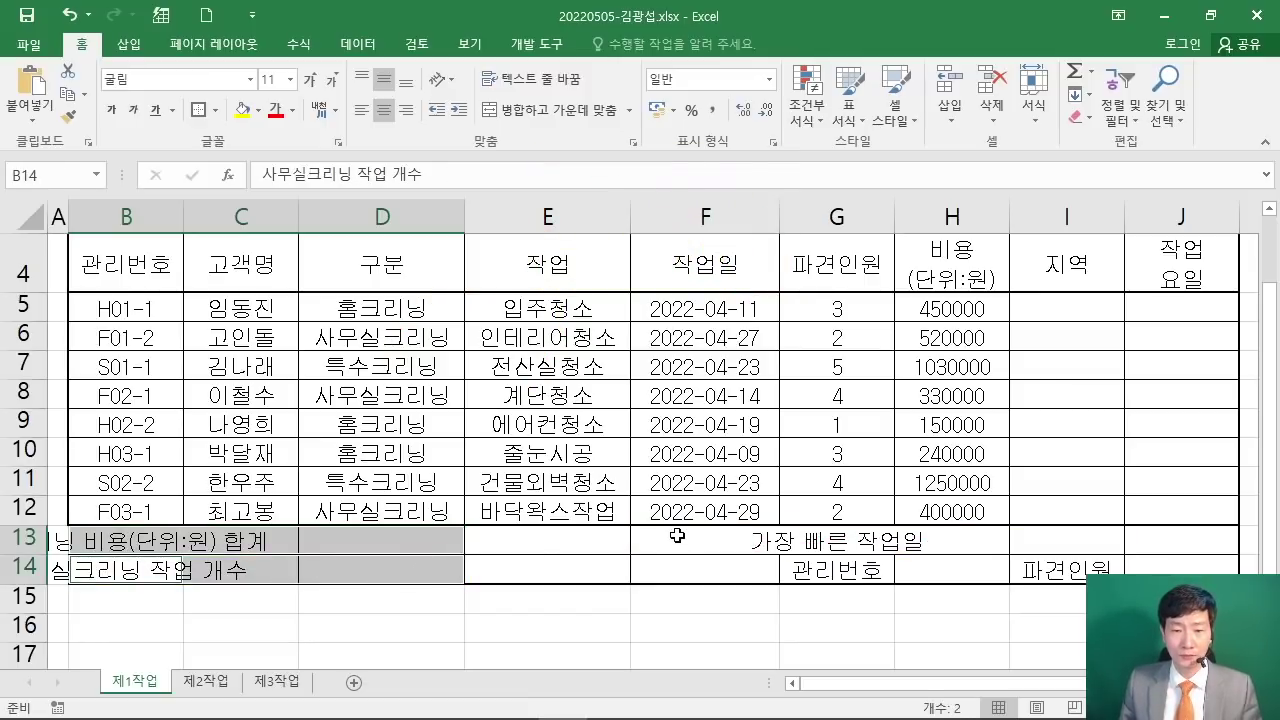
drag(676, 536, 700, 569)
drag(857, 544, 1037, 546)
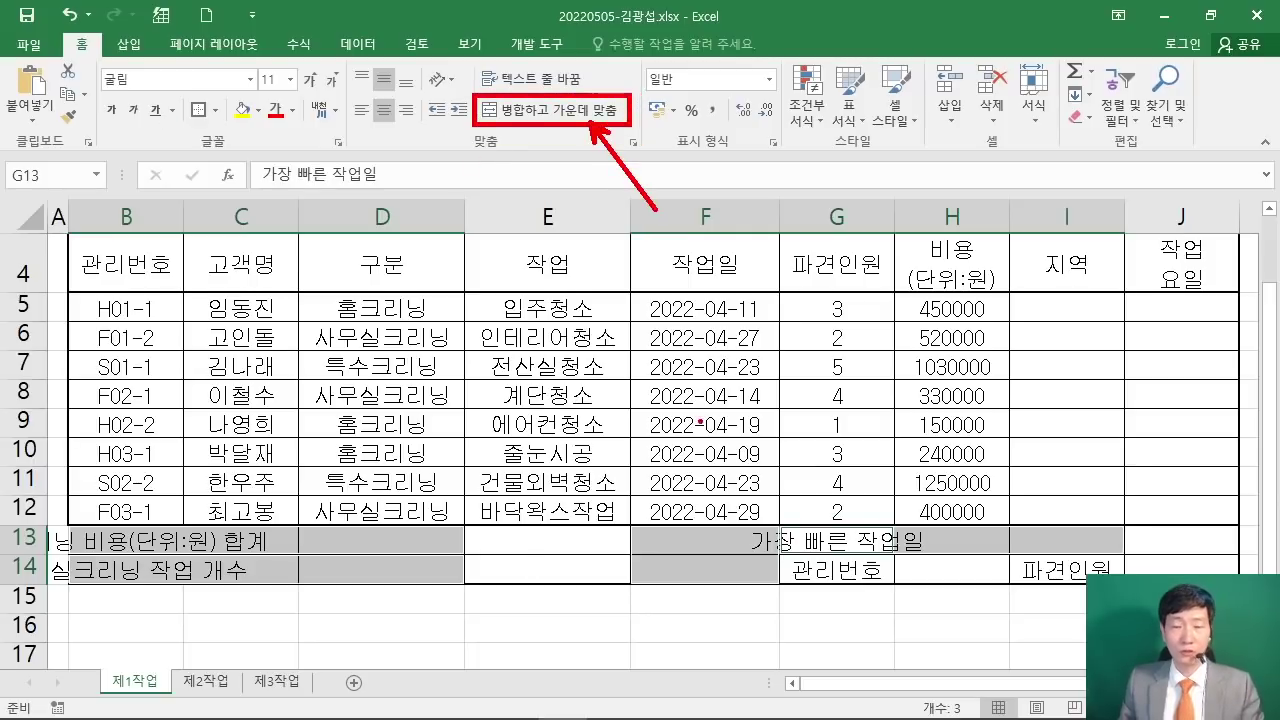
click(552, 110)
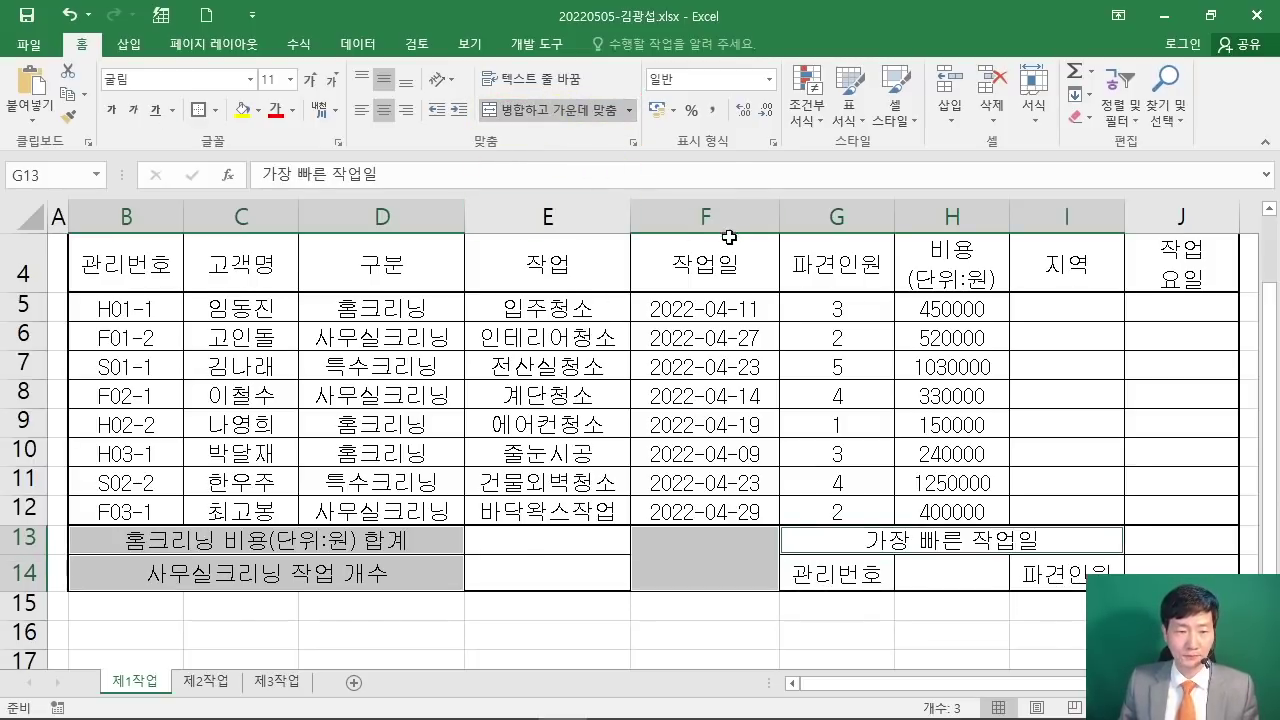
click(693, 564)
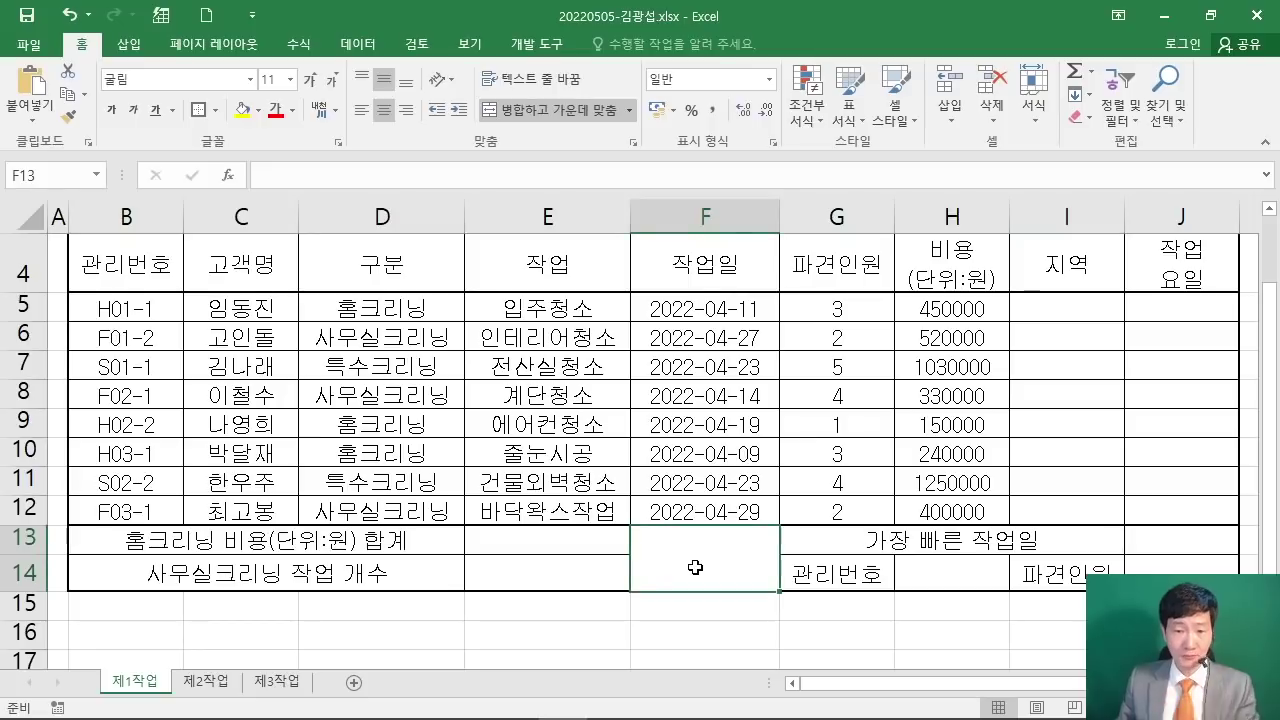
drag(792, 519, 622, 590)
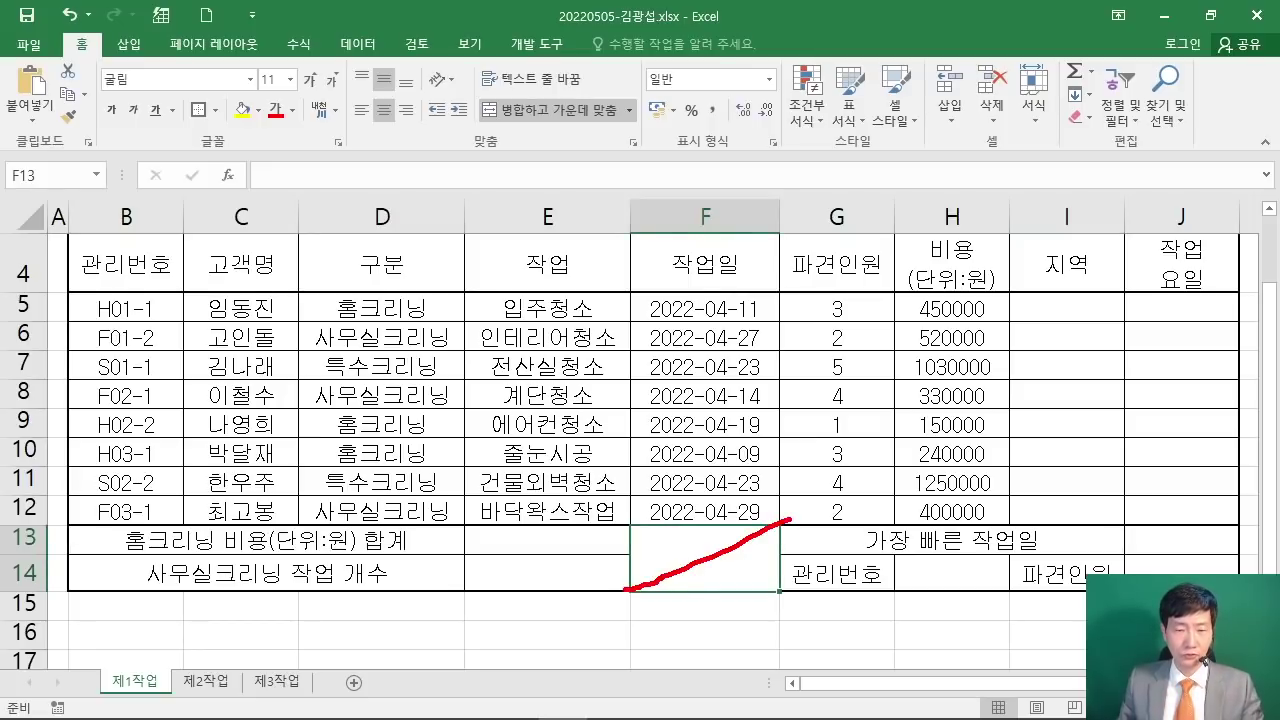
drag(635, 519, 757, 577)
key(Escape)
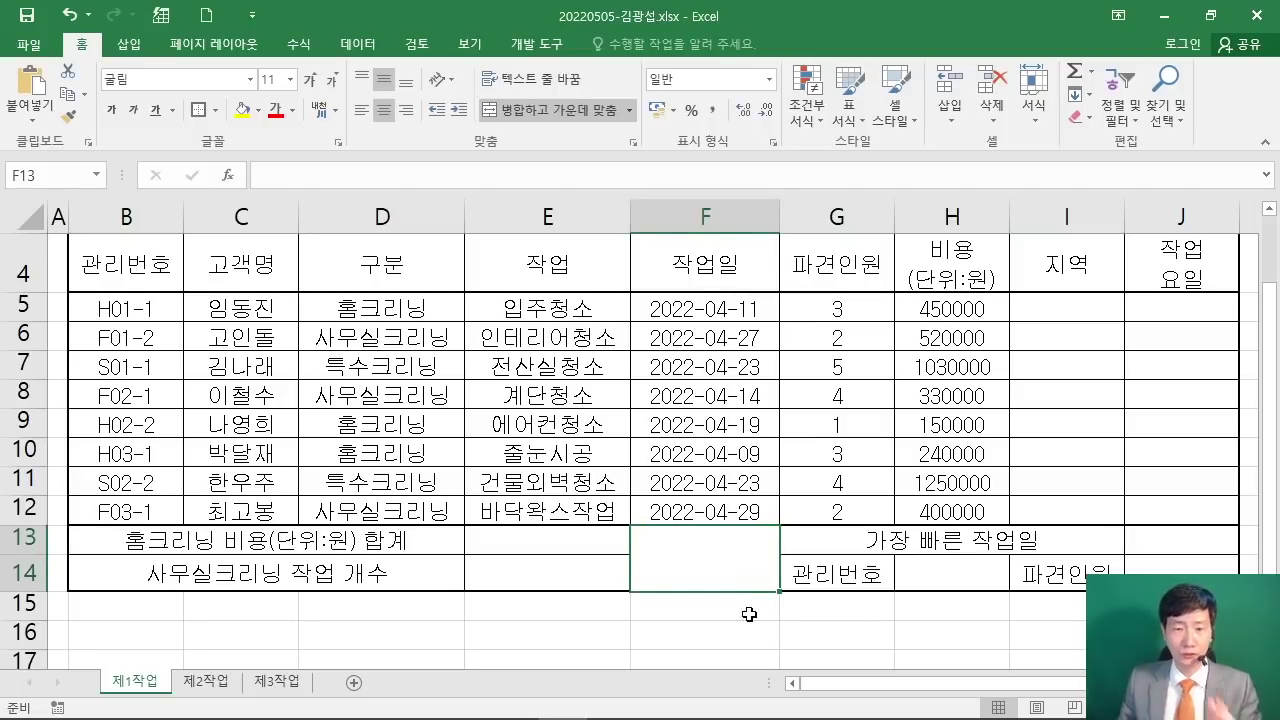
Step: Give F13:F14 both diagonal borders in Format Cells to form an X, then select G5:H12
right_click(697, 553)
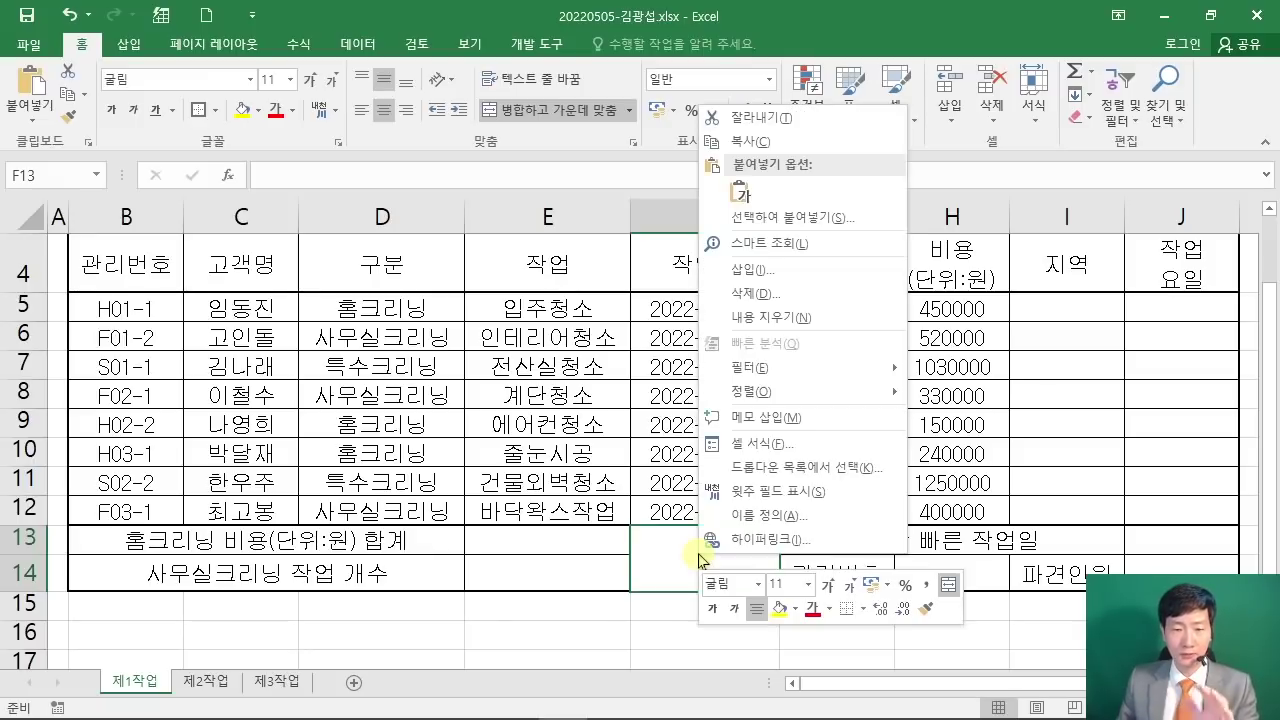
key(Escape)
key(ctrl+1)
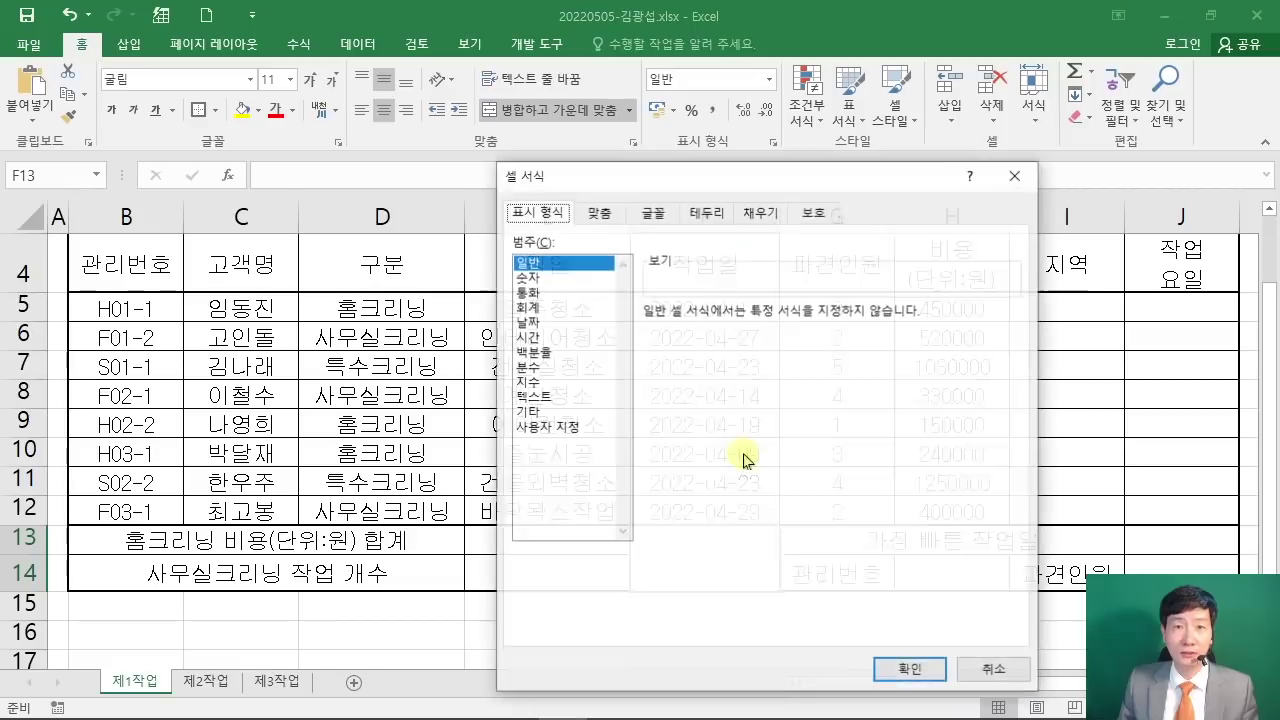
click(706, 212)
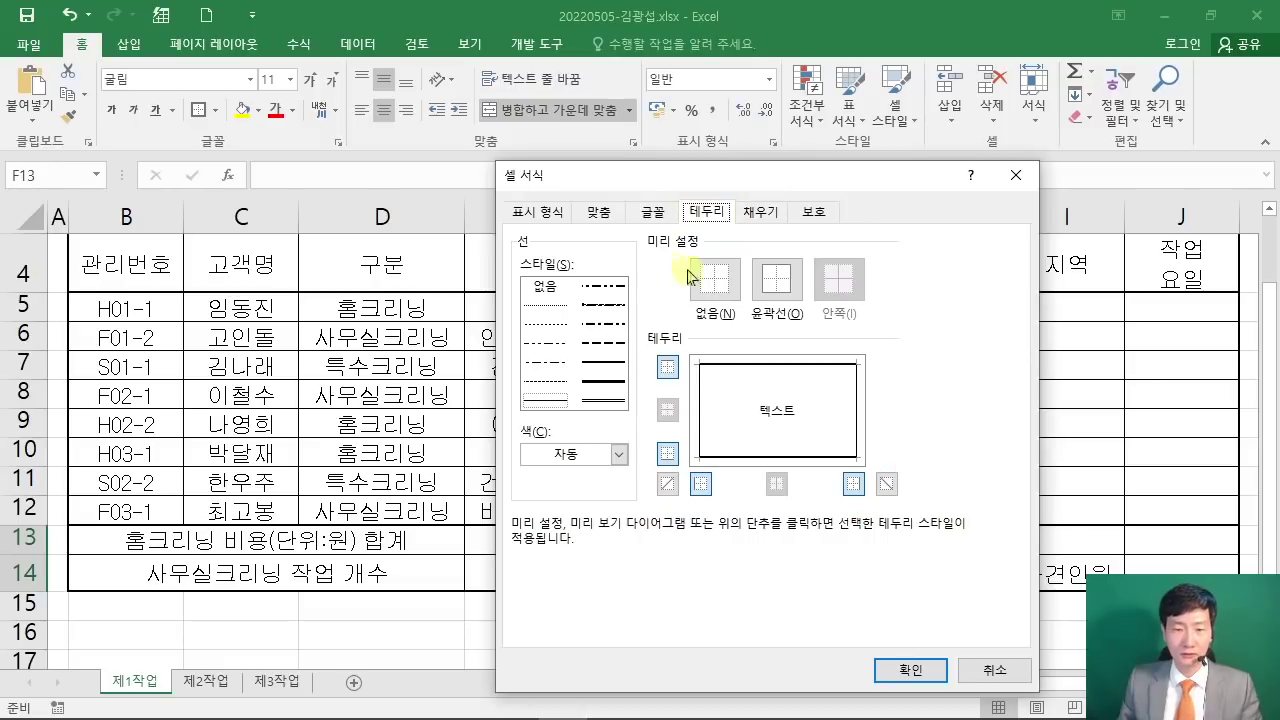
click(667, 484)
click(886, 486)
click(715, 432)
click(721, 442)
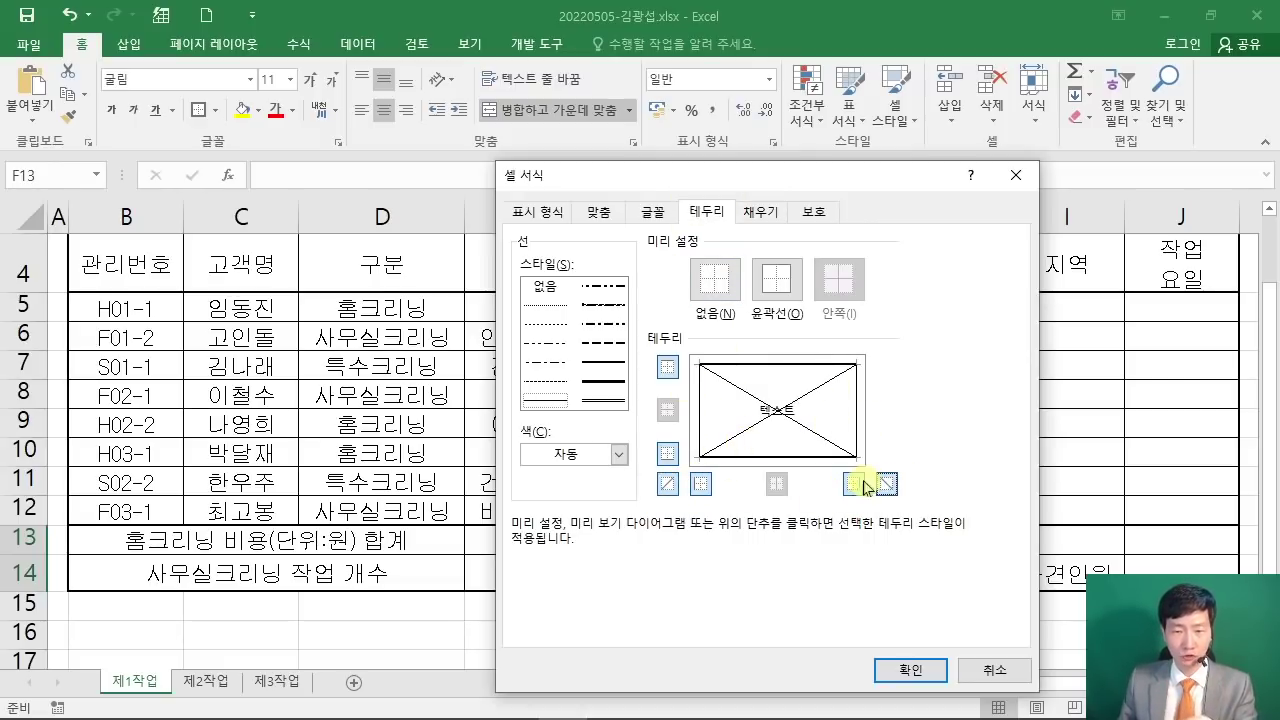
click(905, 669)
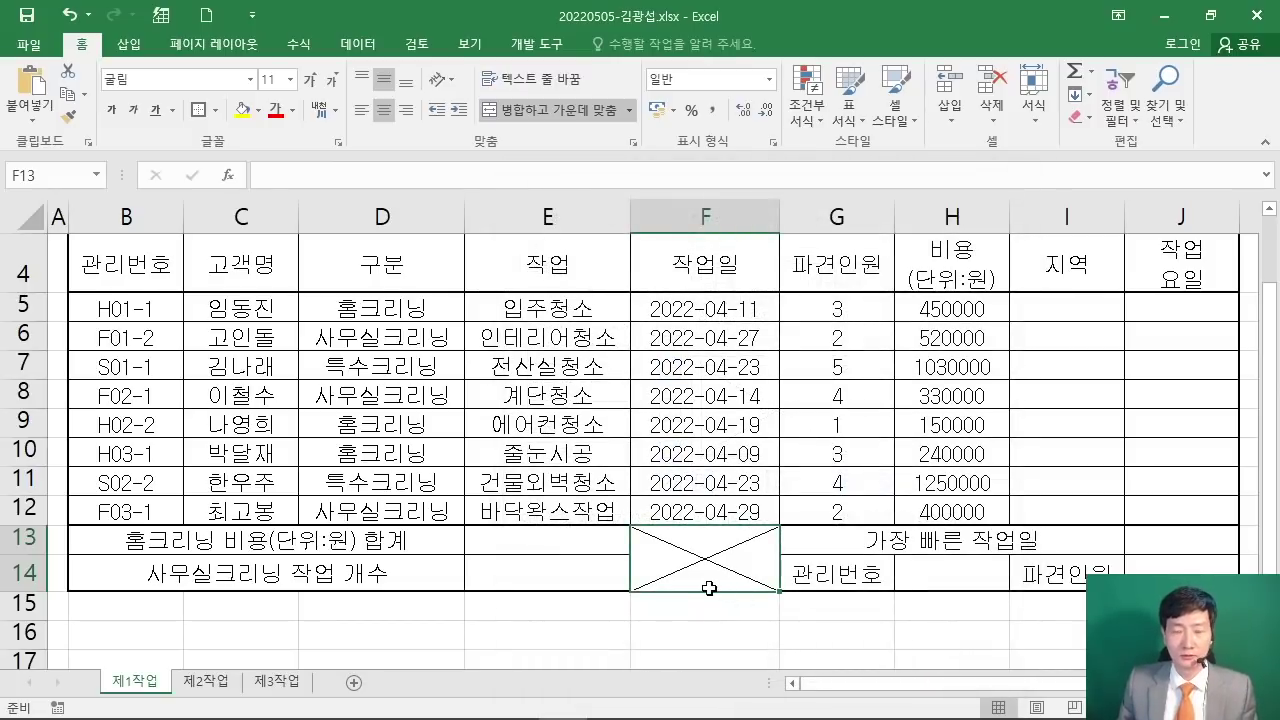
drag(835, 305, 950, 512)
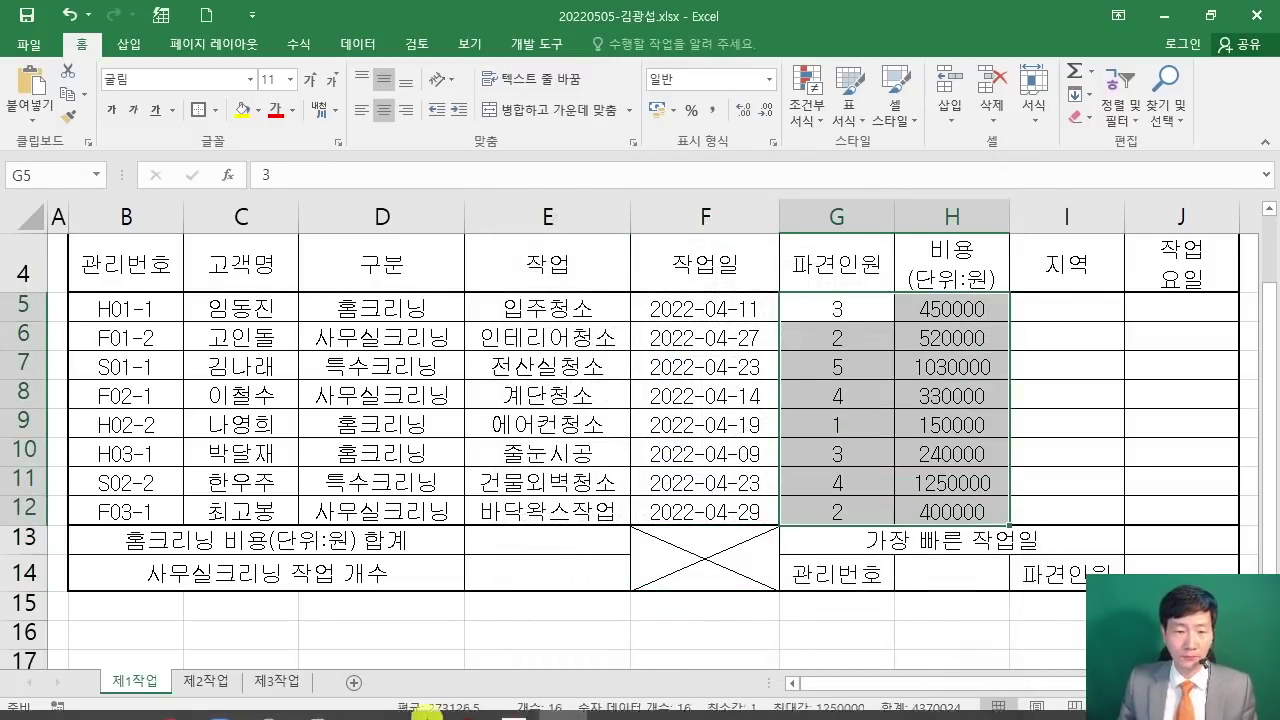
click(427, 713)
Step: Check the 파견인원 and 비용 columns in the model answer, then reselect G5:H12 in Excel
scroll(692, 370, up, 2)
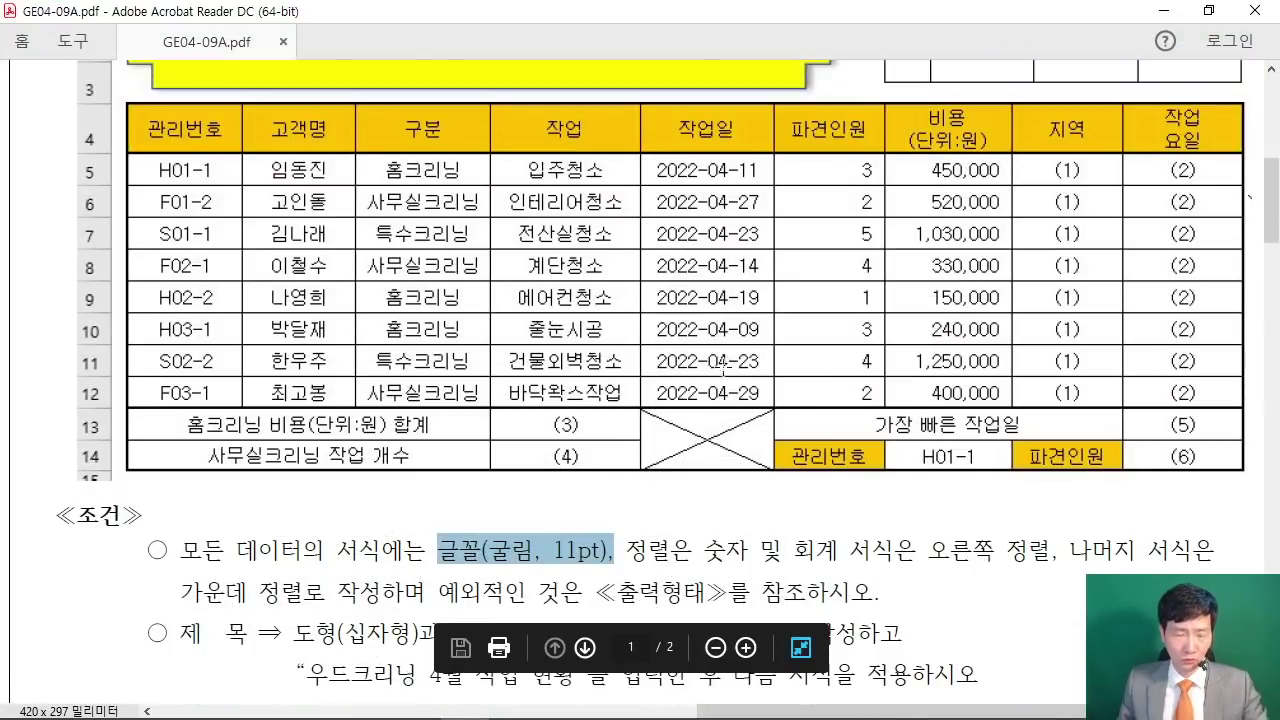
scroll(692, 368, up, 1)
drag(776, 181, 1010, 430)
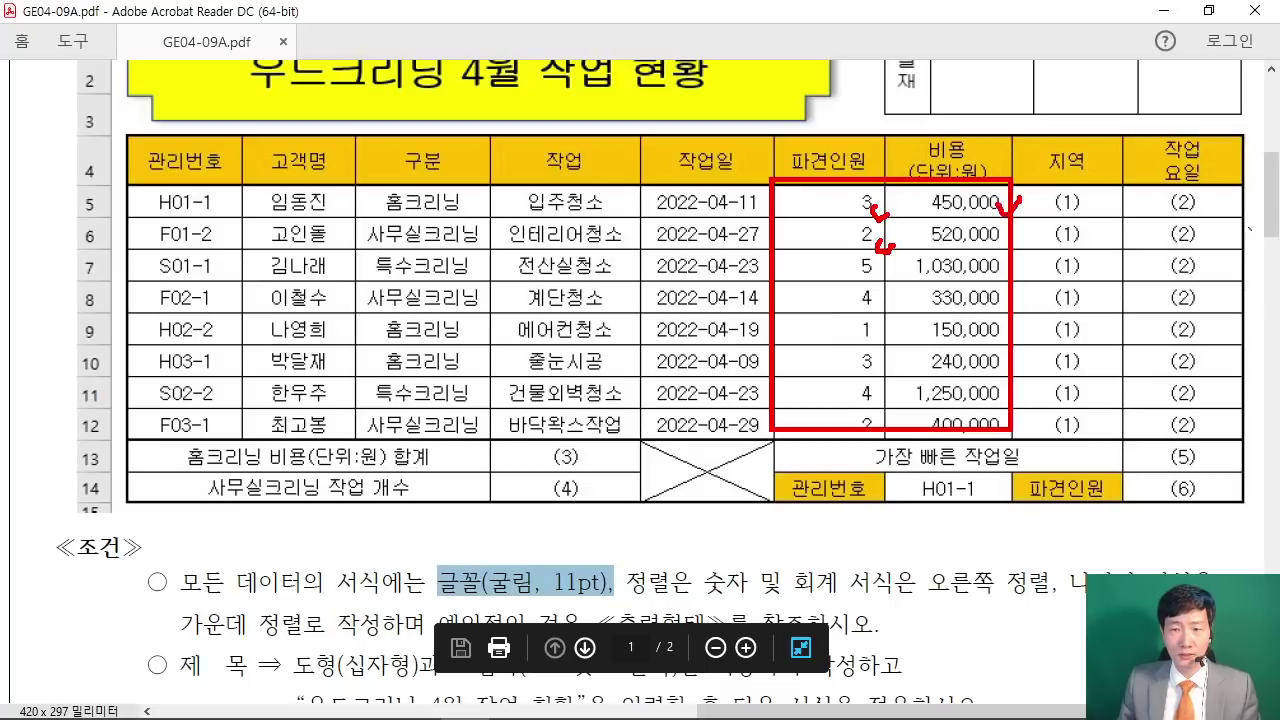
key(Escape)
click(1163, 11)
drag(838, 310, 952, 512)
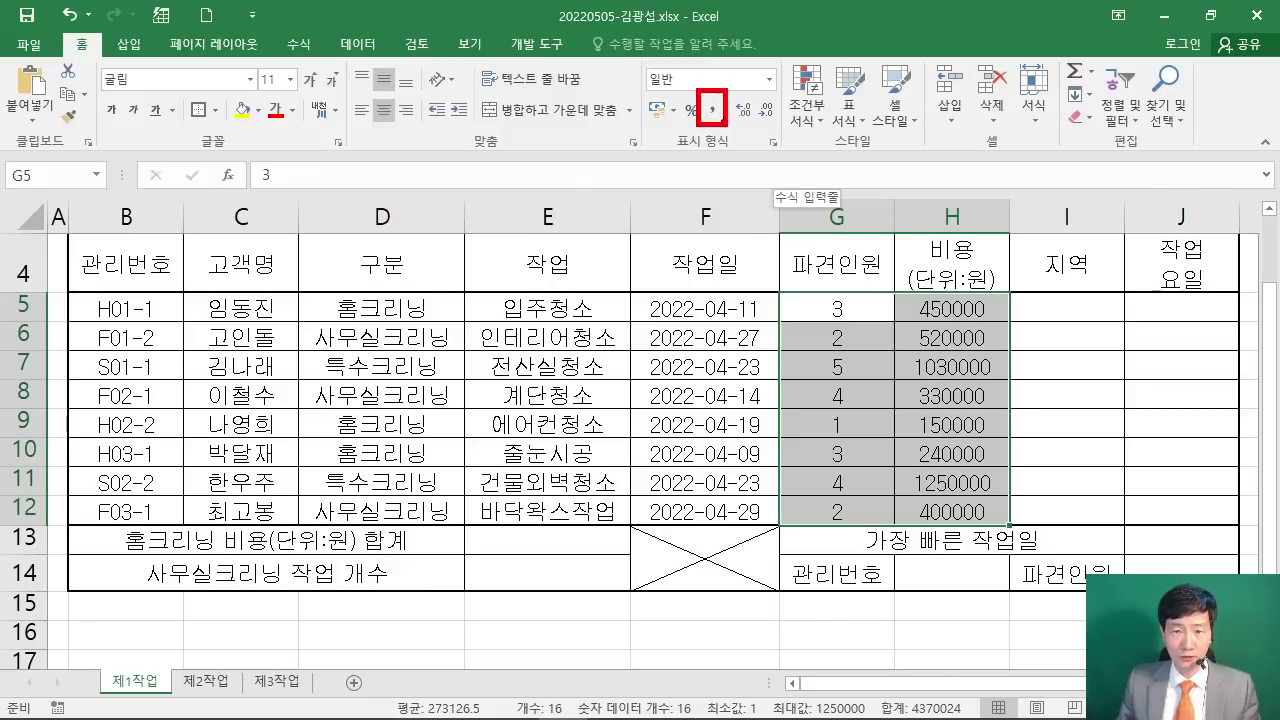
Step: Apply Comma Style to G5:H12 and highlight the right-alignment rule in the exam PDF
click(712, 108)
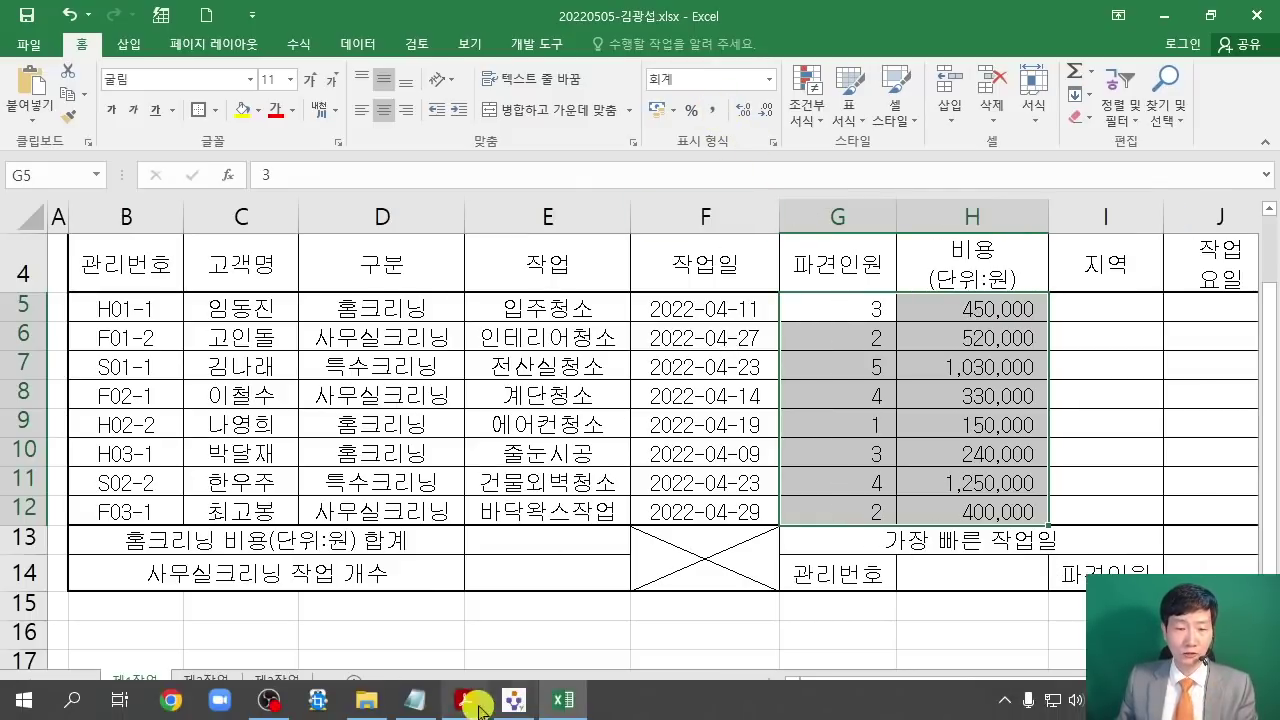
click(465, 713)
scroll(548, 571, down, 1)
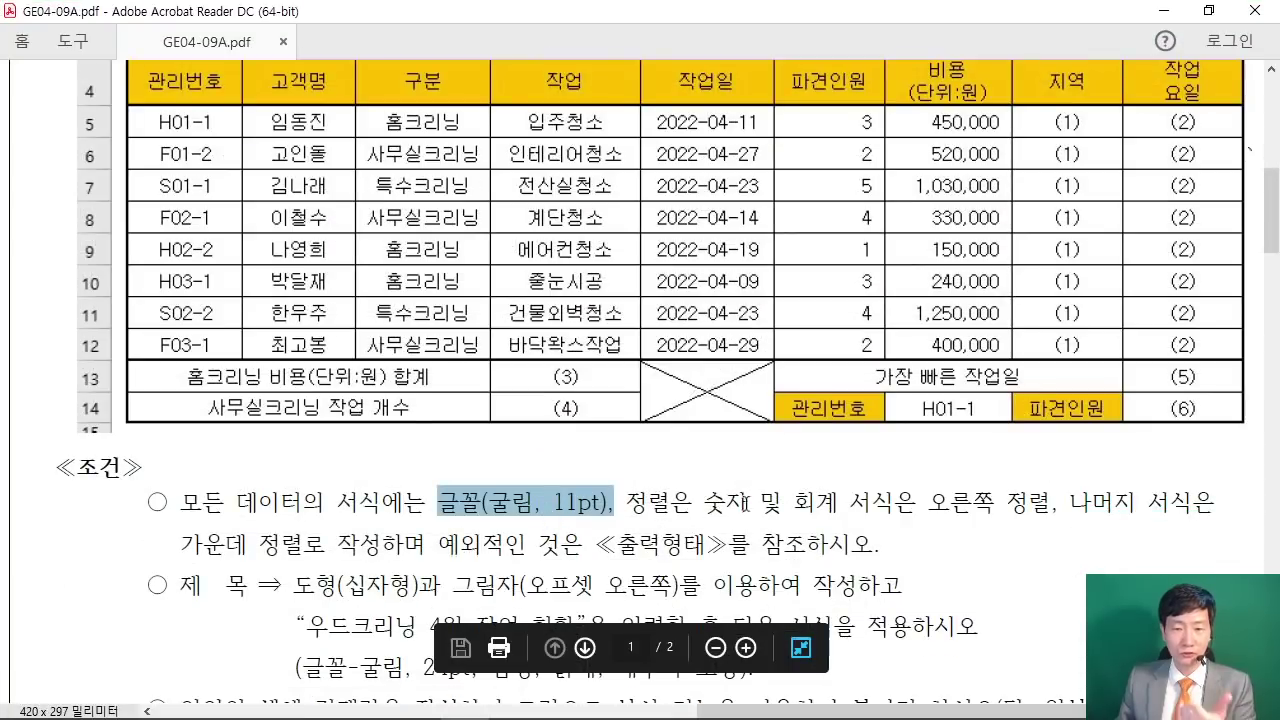
drag(703, 500, 1058, 500)
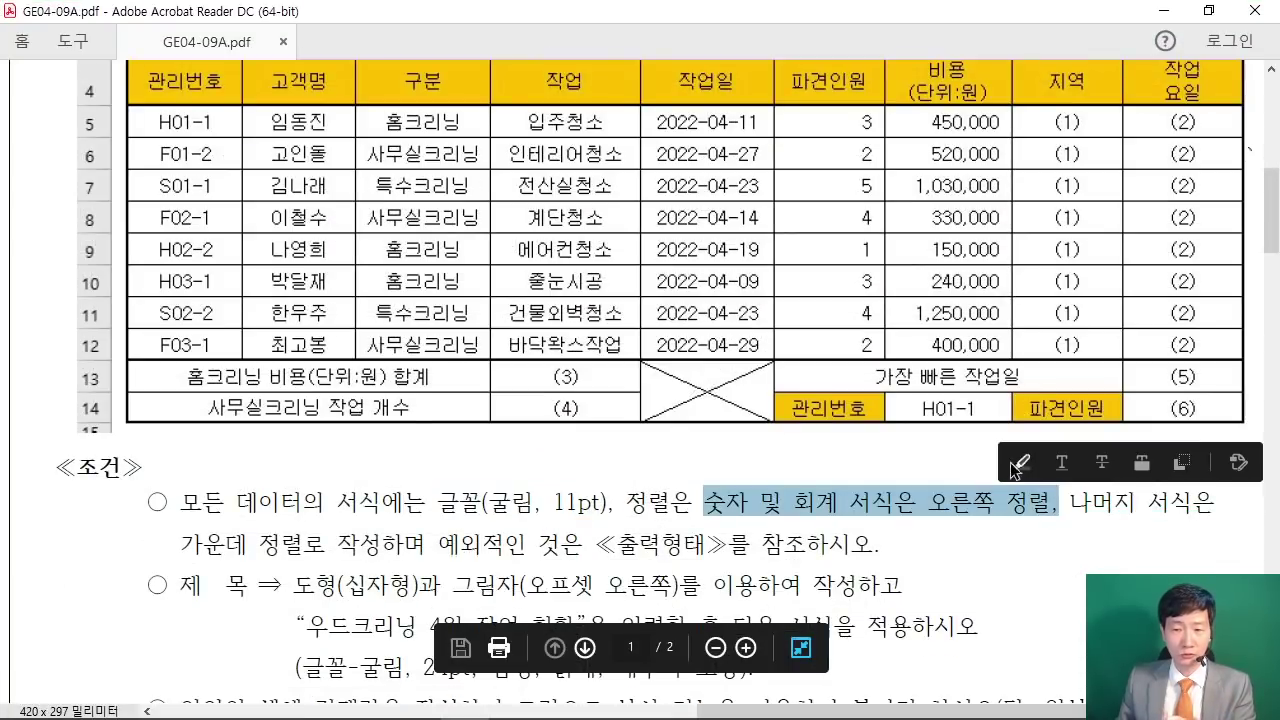
click(1022, 464)
Step: Right-align the comma-formatted values in G5:H12 and deselect the range
click(1163, 10)
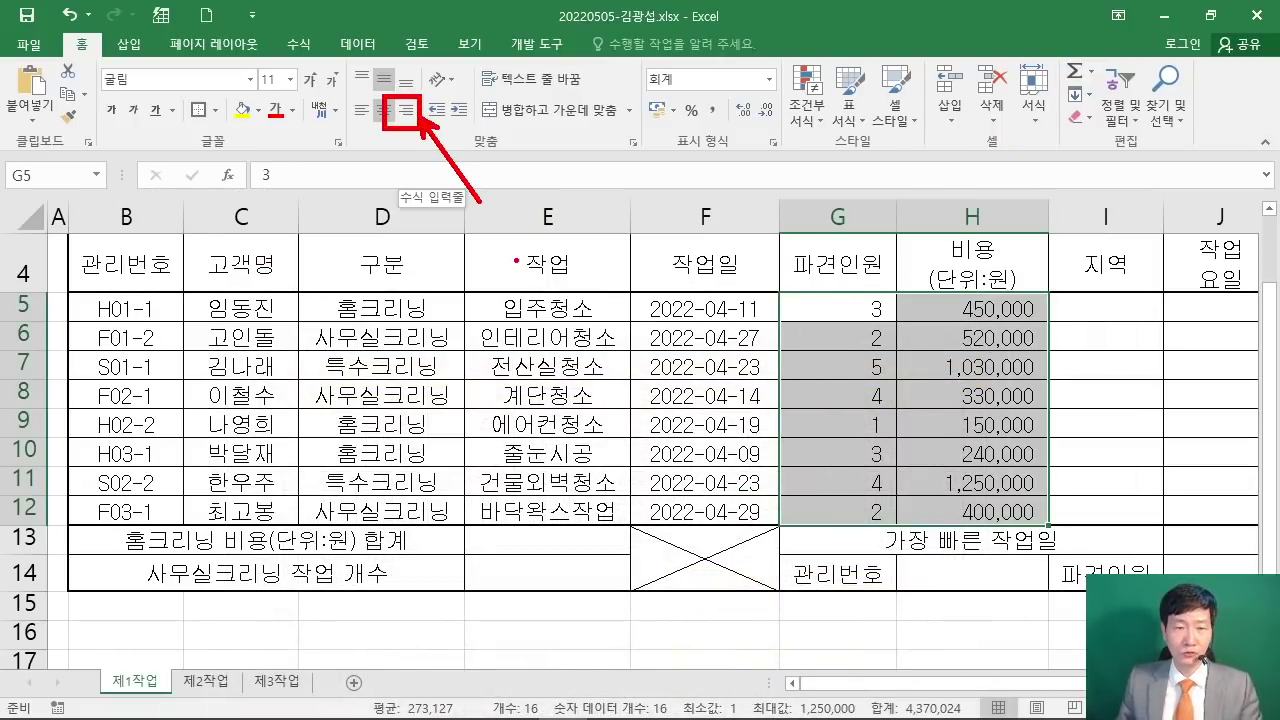
click(405, 111)
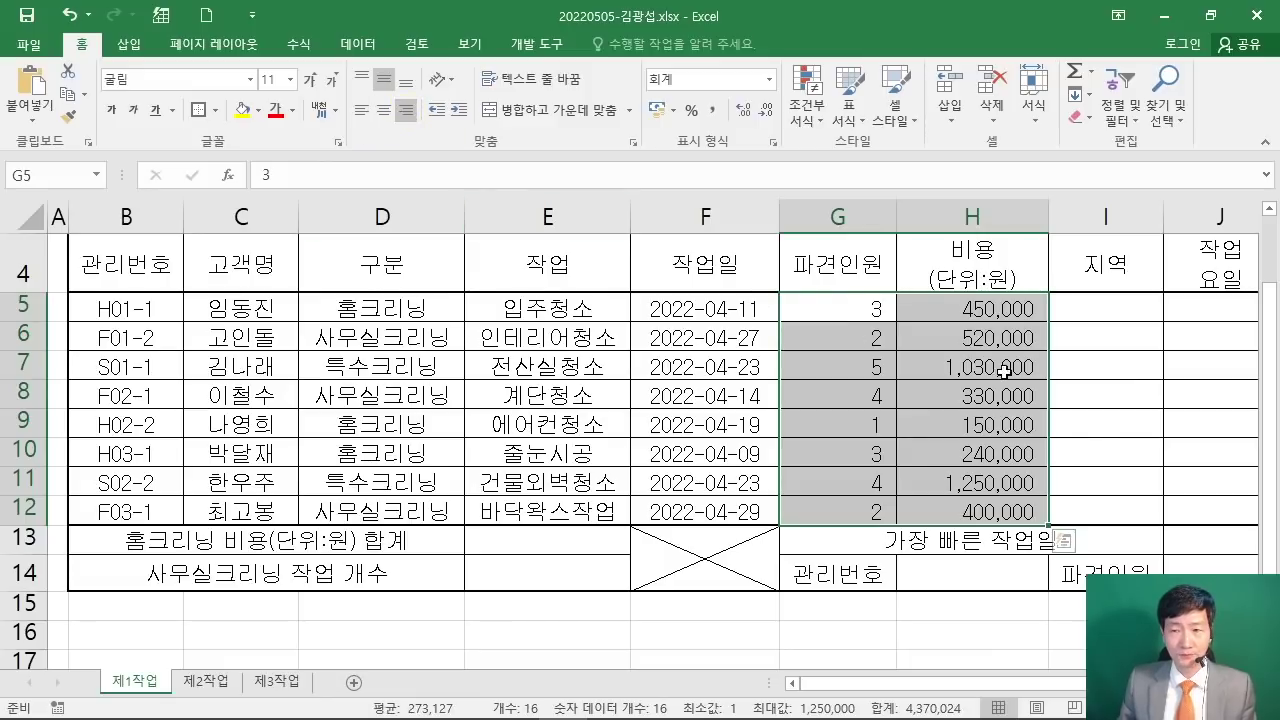
click(419, 381)
scroll(405, 368, up, 1)
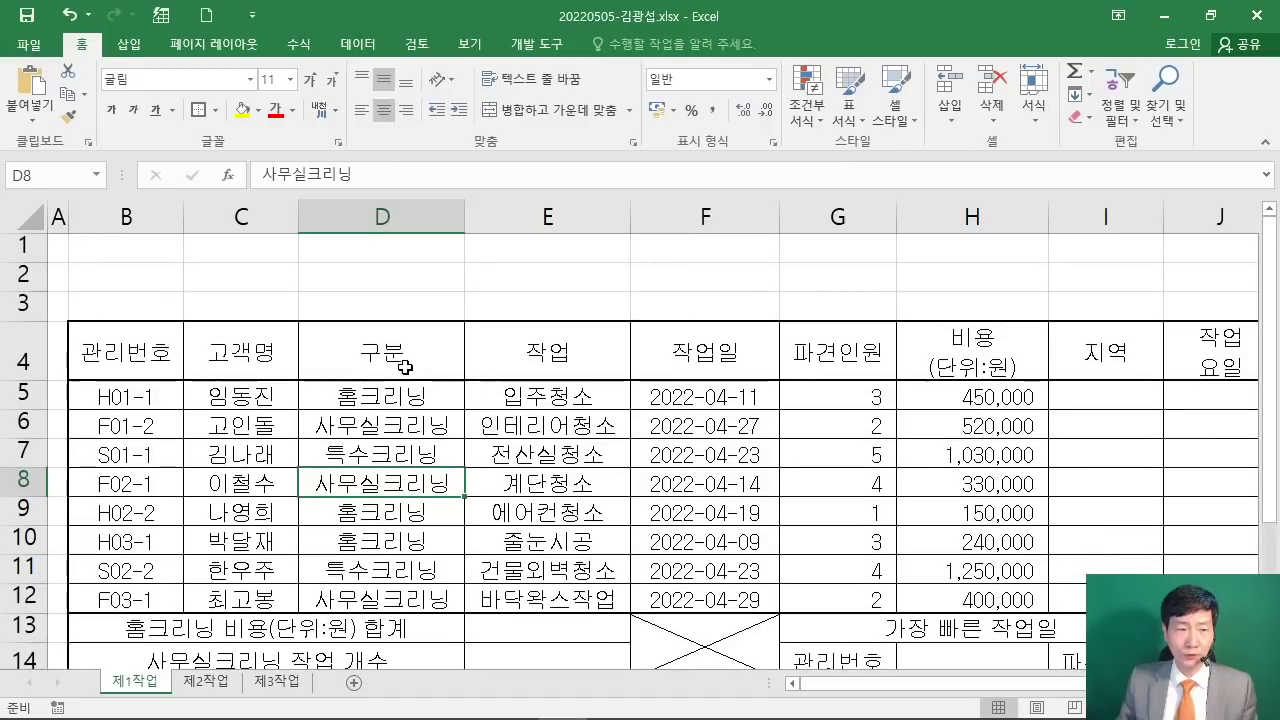
Step: Select rows 1–3 and check the title area in the exam PDF
click(18, 250)
drag(18, 250, 18, 303)
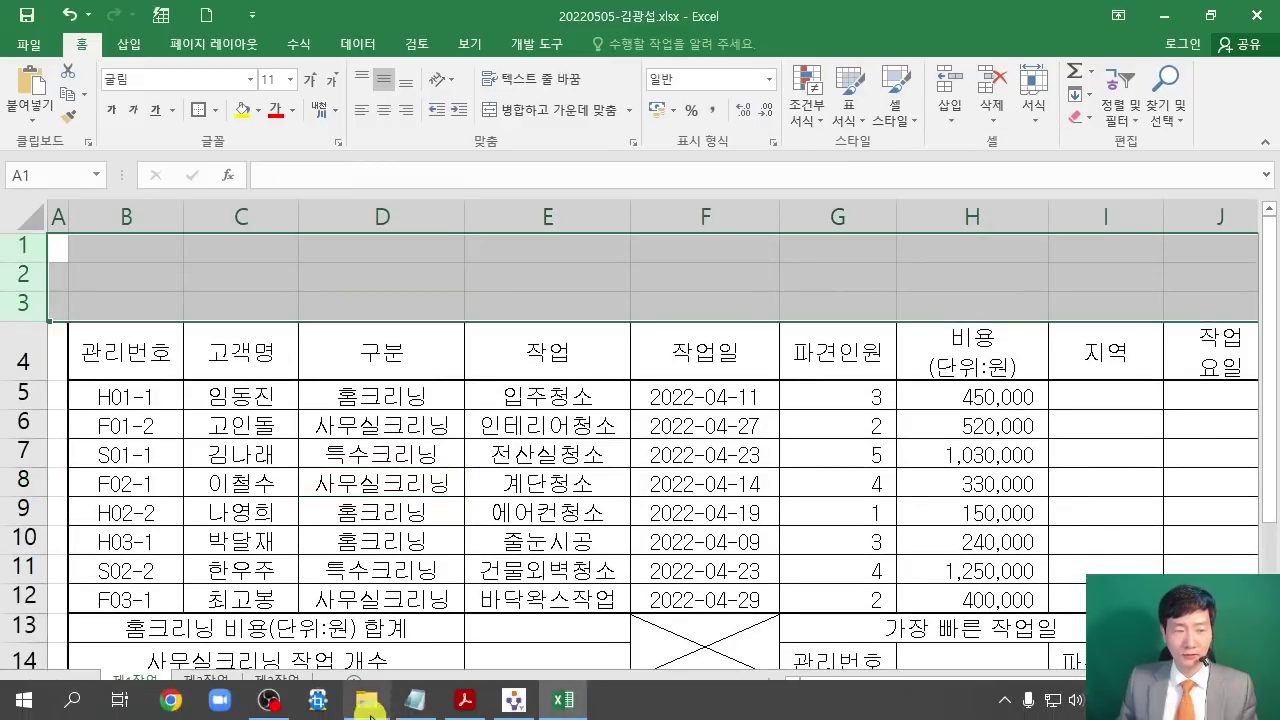
click(449, 703)
scroll(68, 174, up, 5)
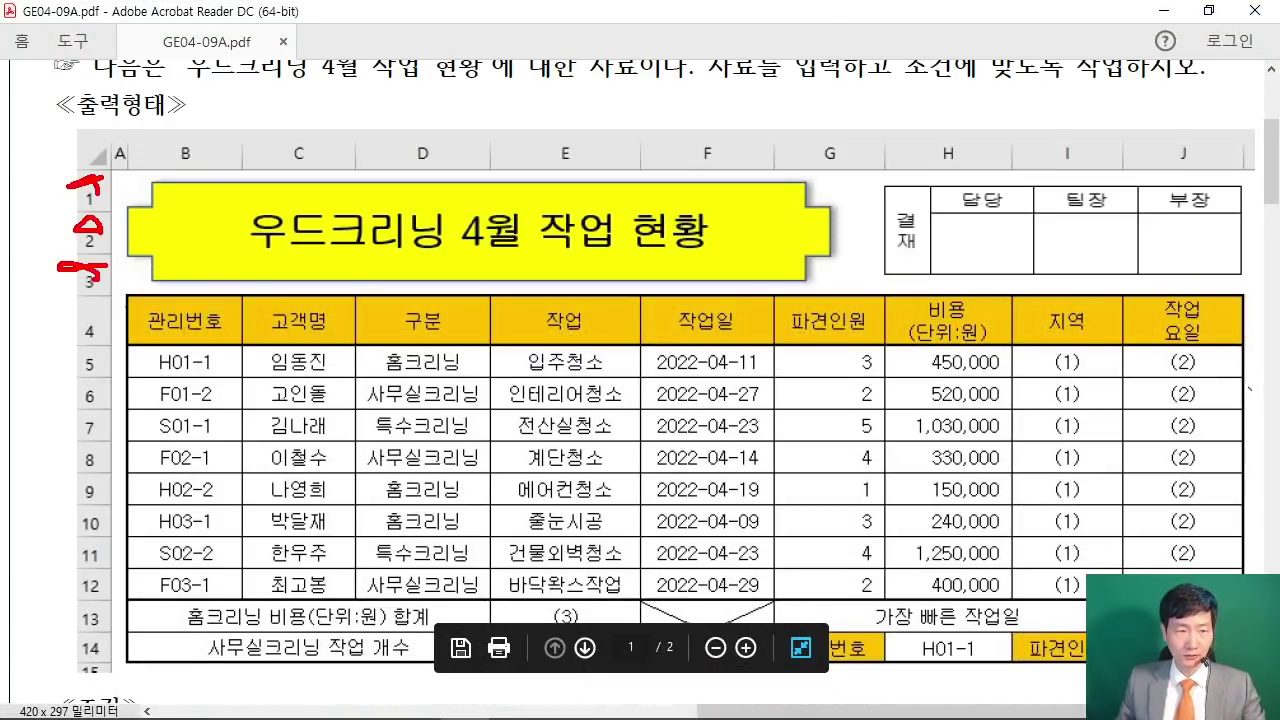
click(514, 703)
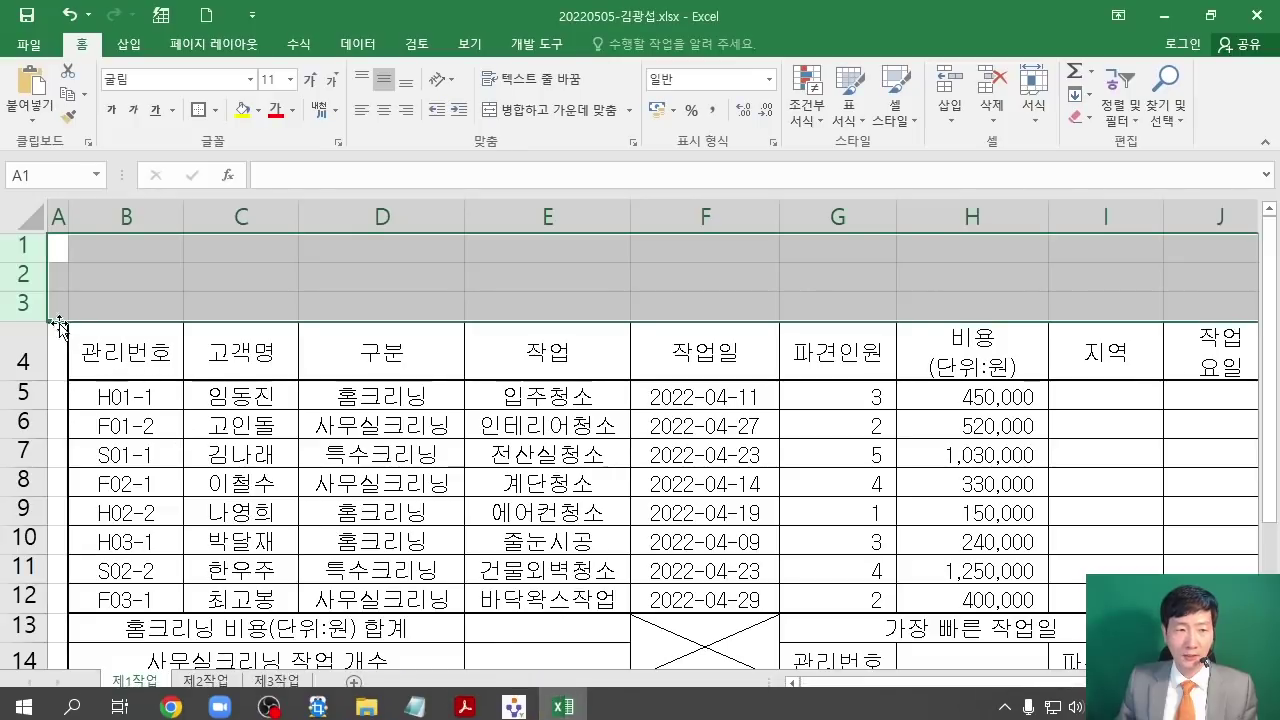
Step: Set the row height of rows 1–3 to 25
drag(19, 244, 23, 305)
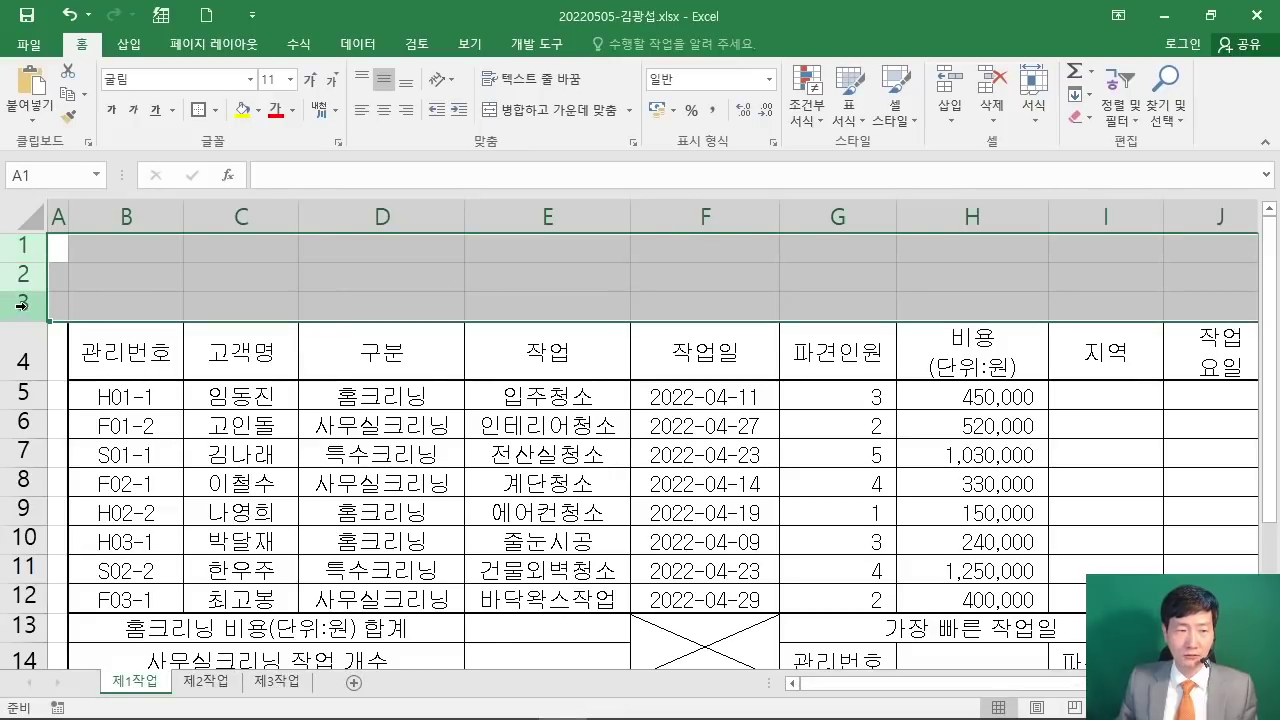
right_click(25, 272)
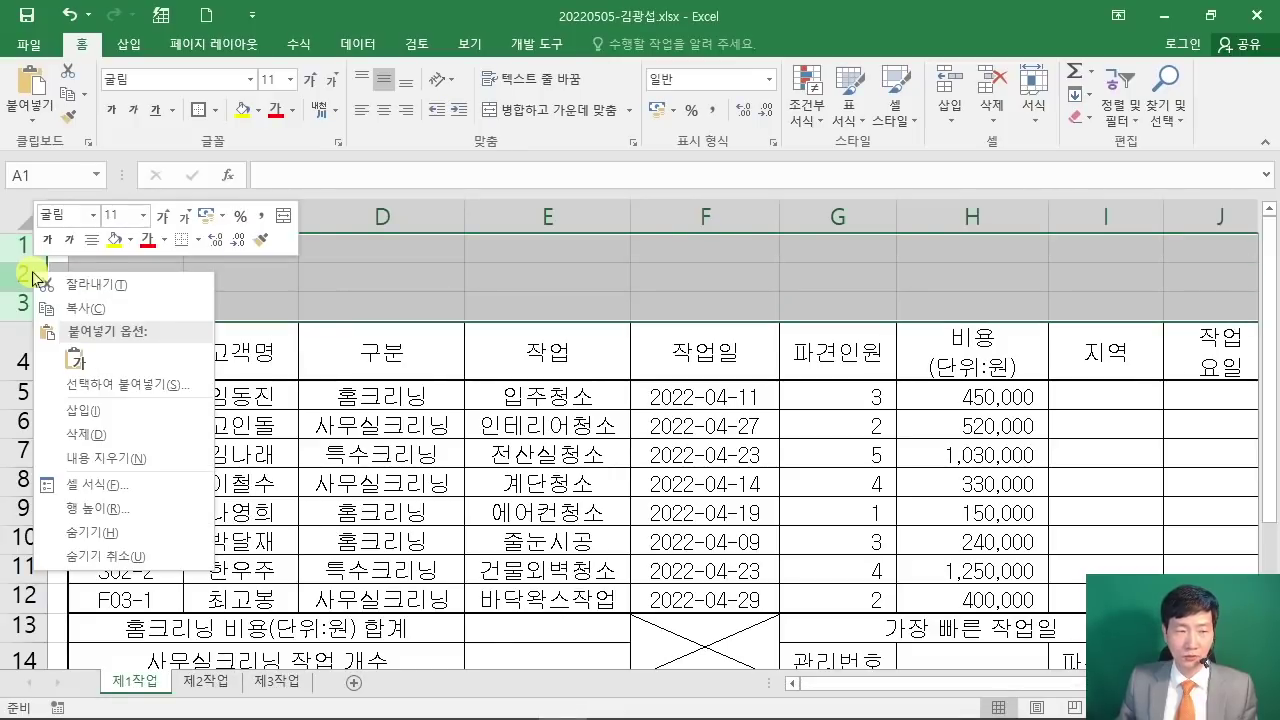
click(146, 507)
drag(125, 452, 557, 120)
mouse_move(785, 100)
mouse_down()
mouse_move(805, 146)
mouse_move(889, 106)
mouse_up()
drag(732, 180, 885, 157)
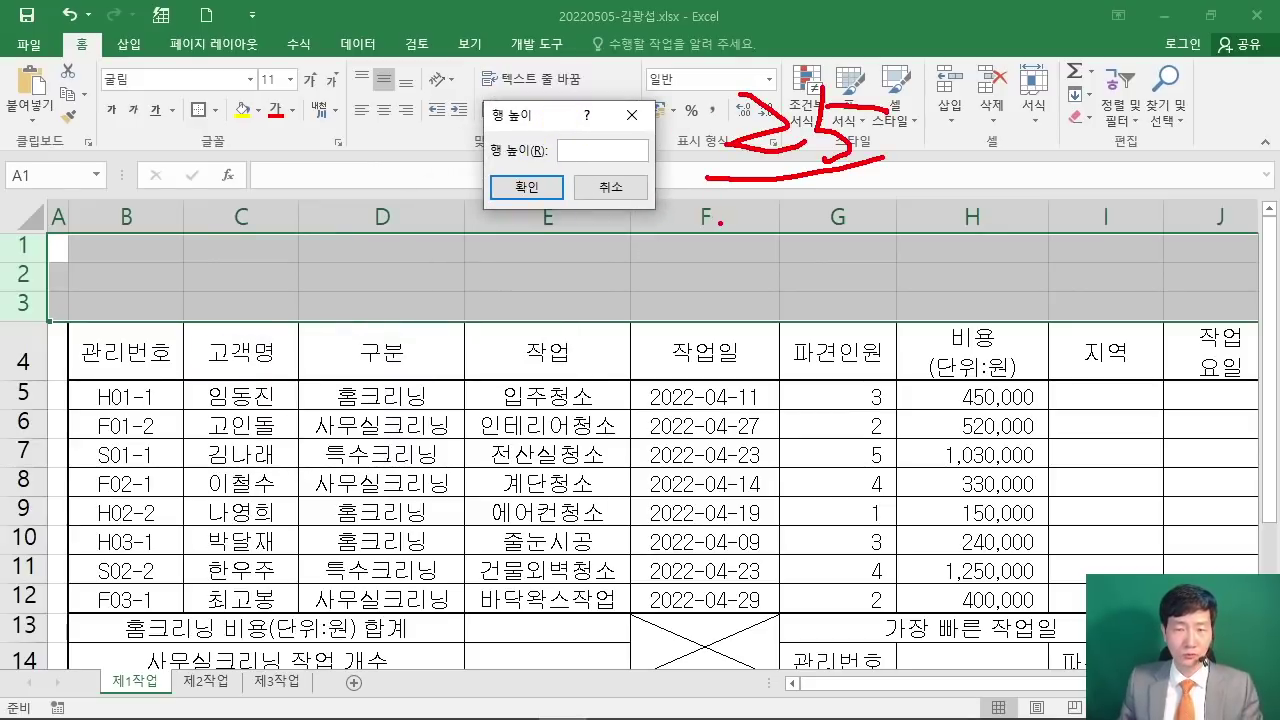
key(Escape)
text(25)
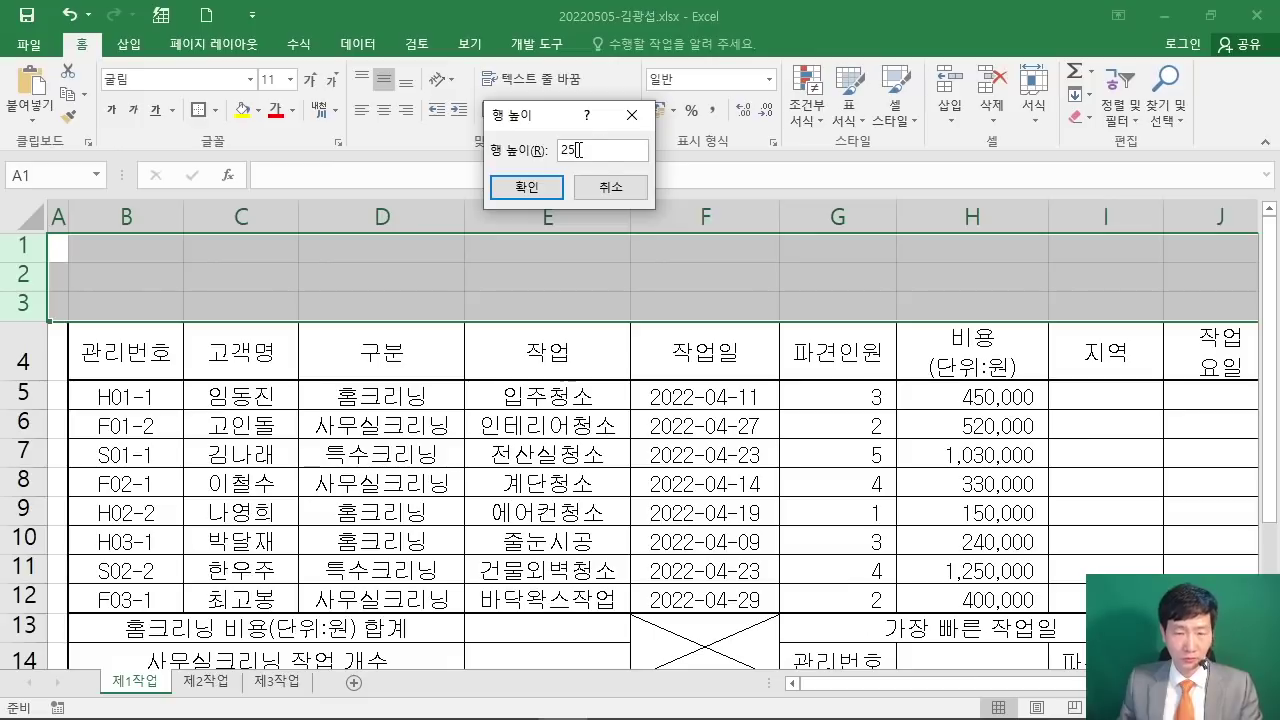
click(539, 189)
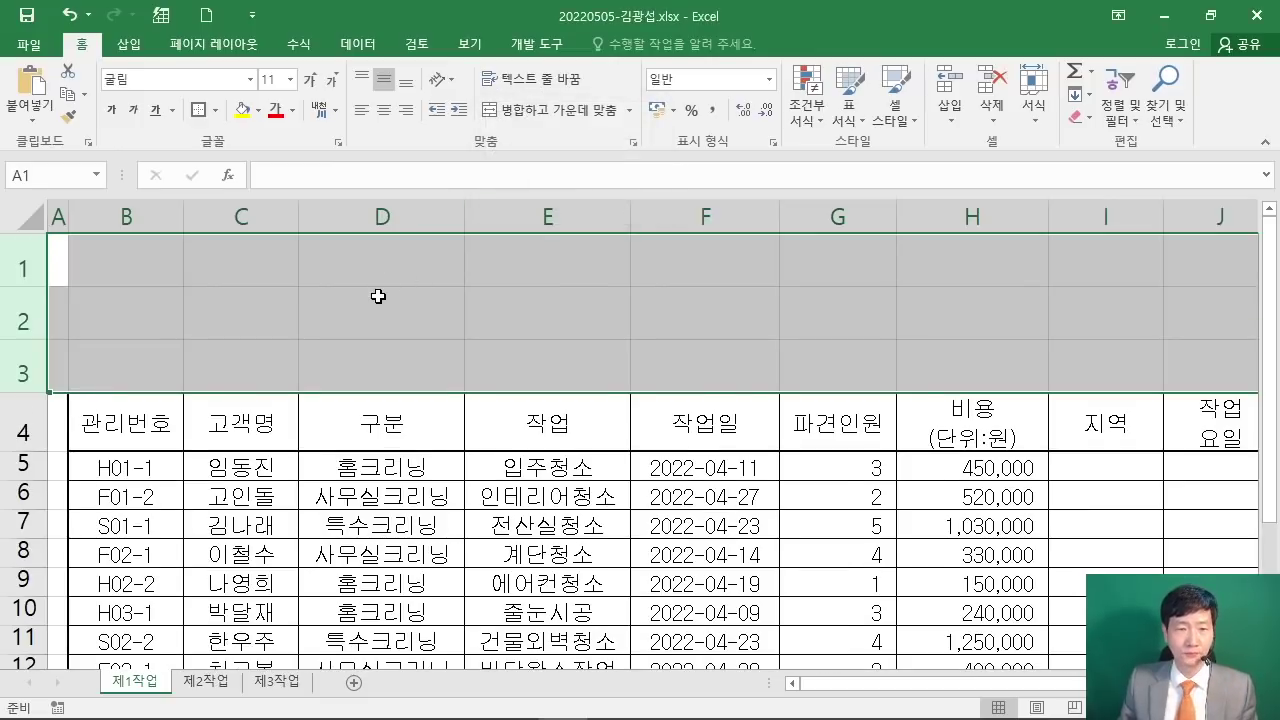
click(378, 296)
ctrl+scroll(360, 296, down, 2)
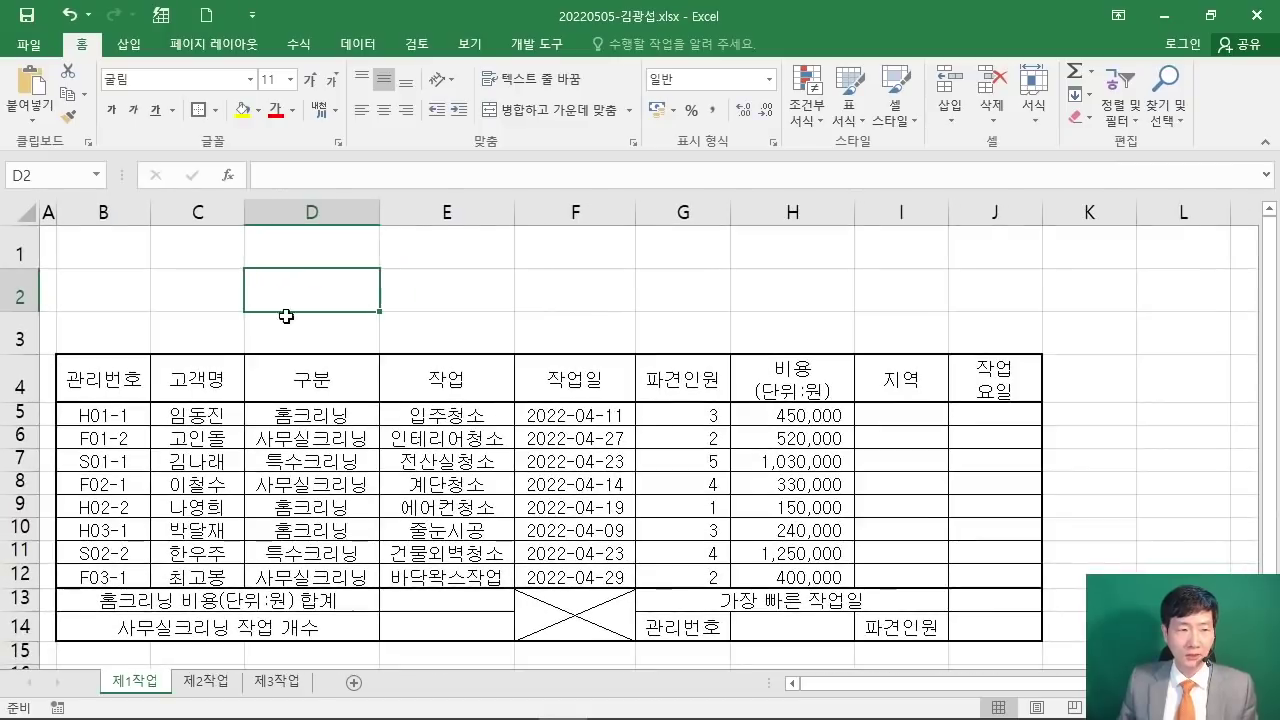
Step: Select the table rows 5 through 14 and bring up their Row Height setting
drag(18, 410, 20, 626)
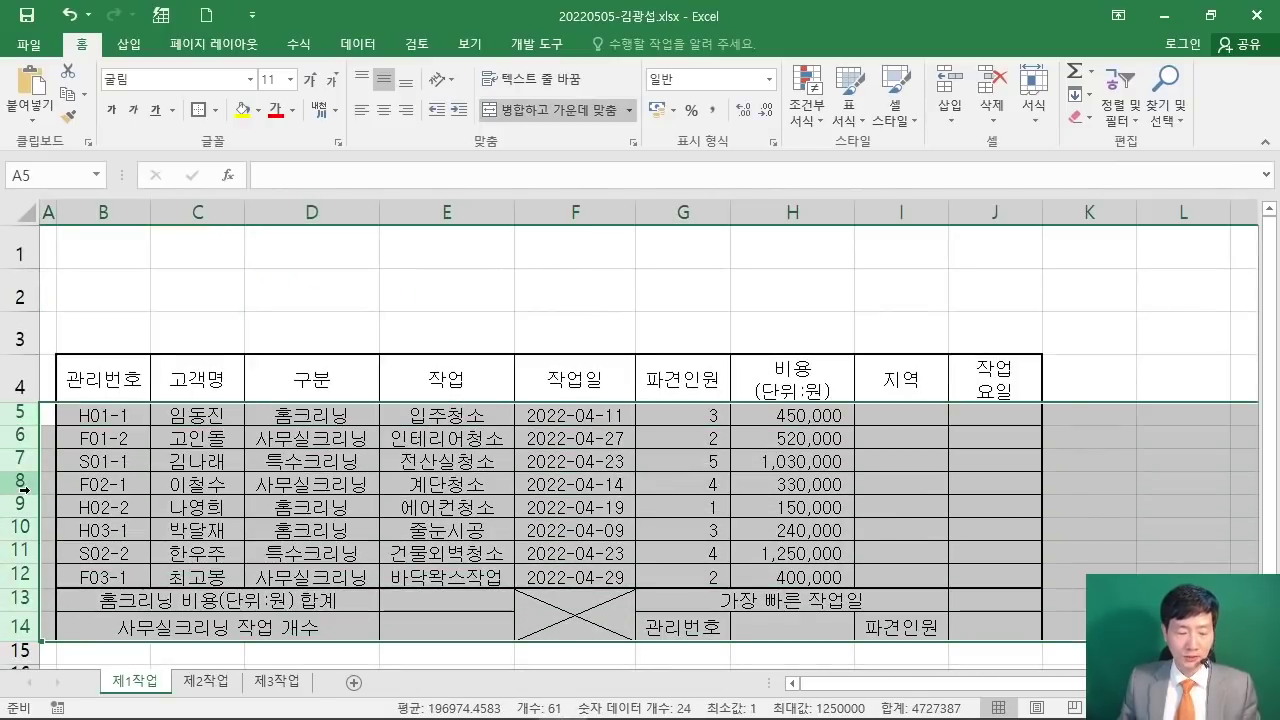
drag(16, 414, 20, 628)
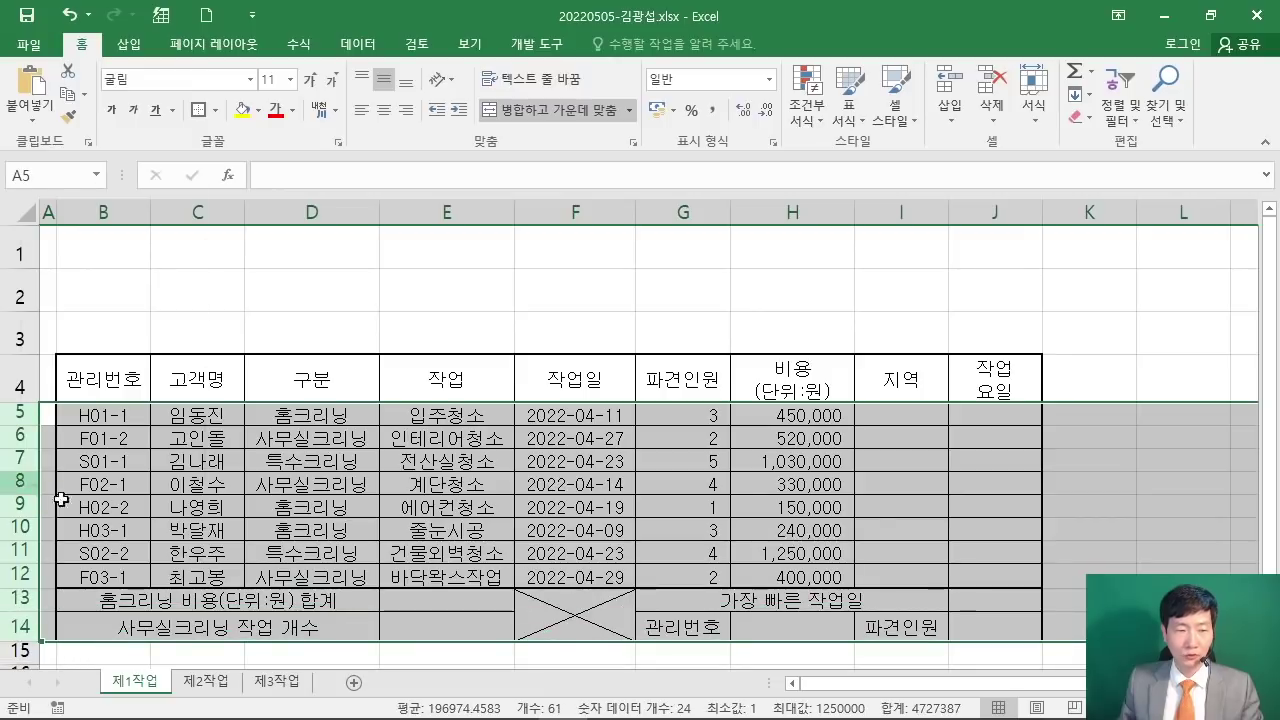
right_click(20, 482)
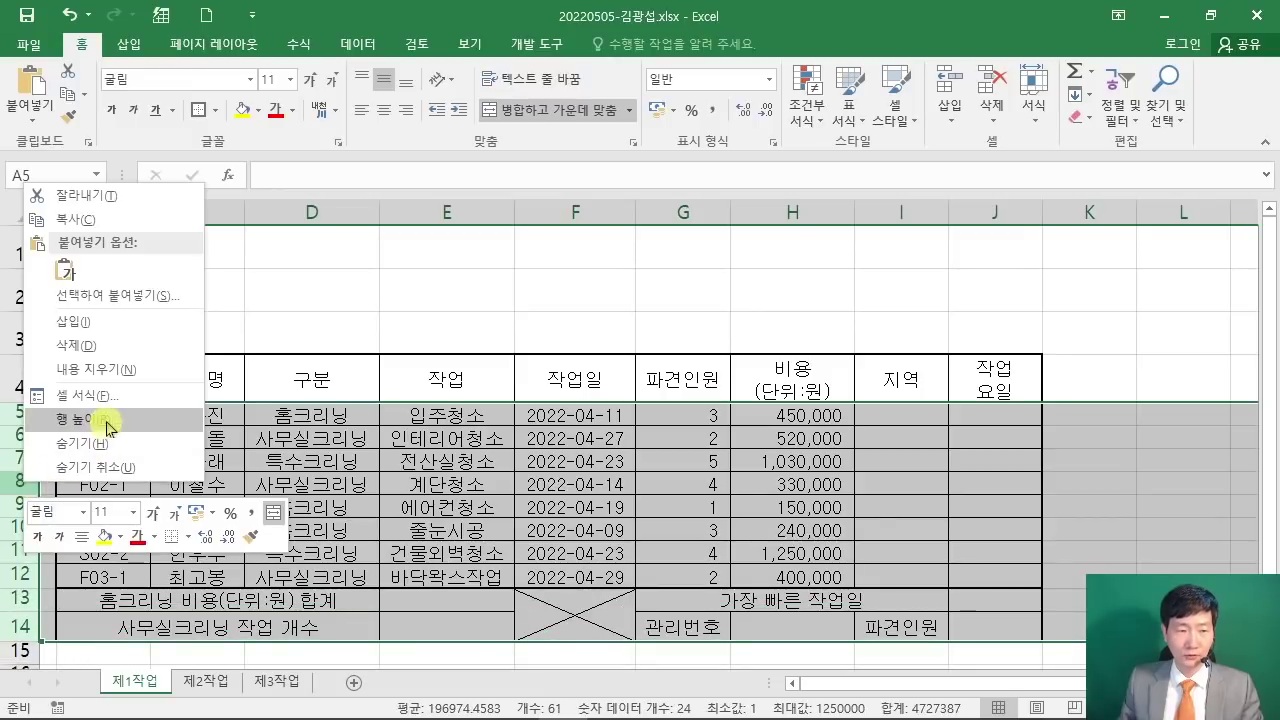
click(60, 420)
Step: Enter a row height of 22 for the selected table rows
drag(94, 366, 520, 248)
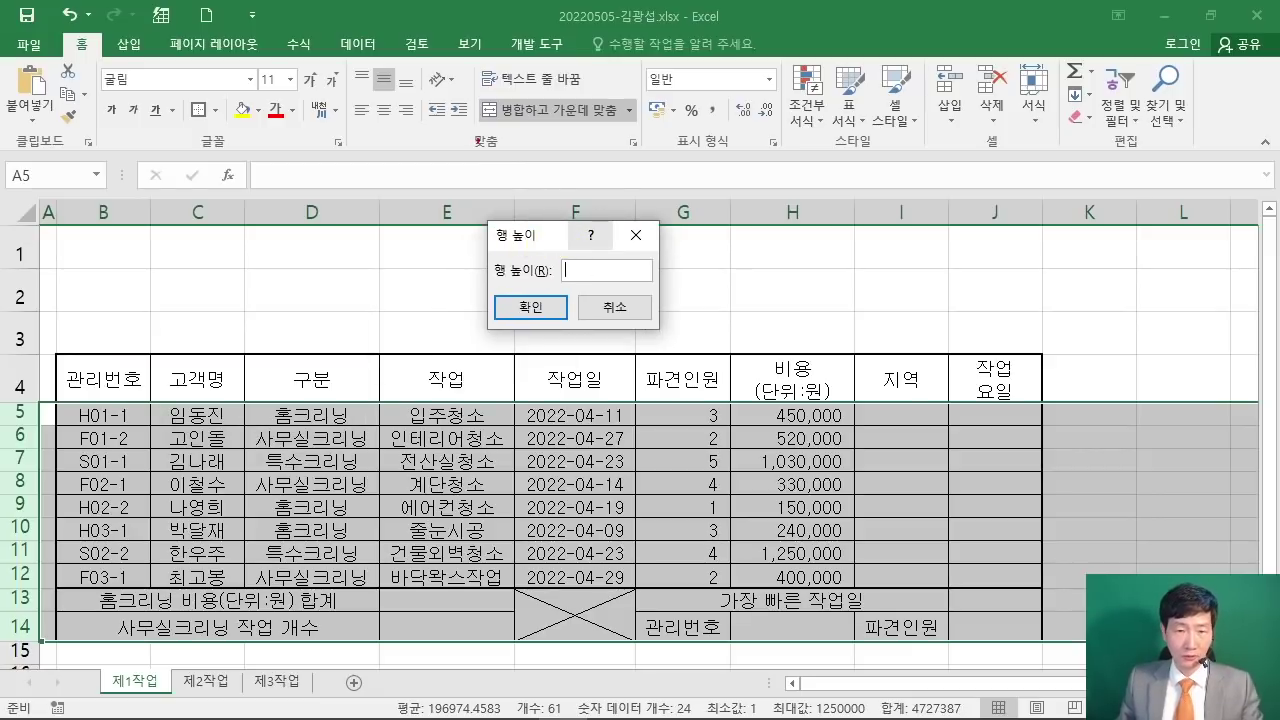
drag(456, 110, 510, 153)
drag(578, 72, 548, 156)
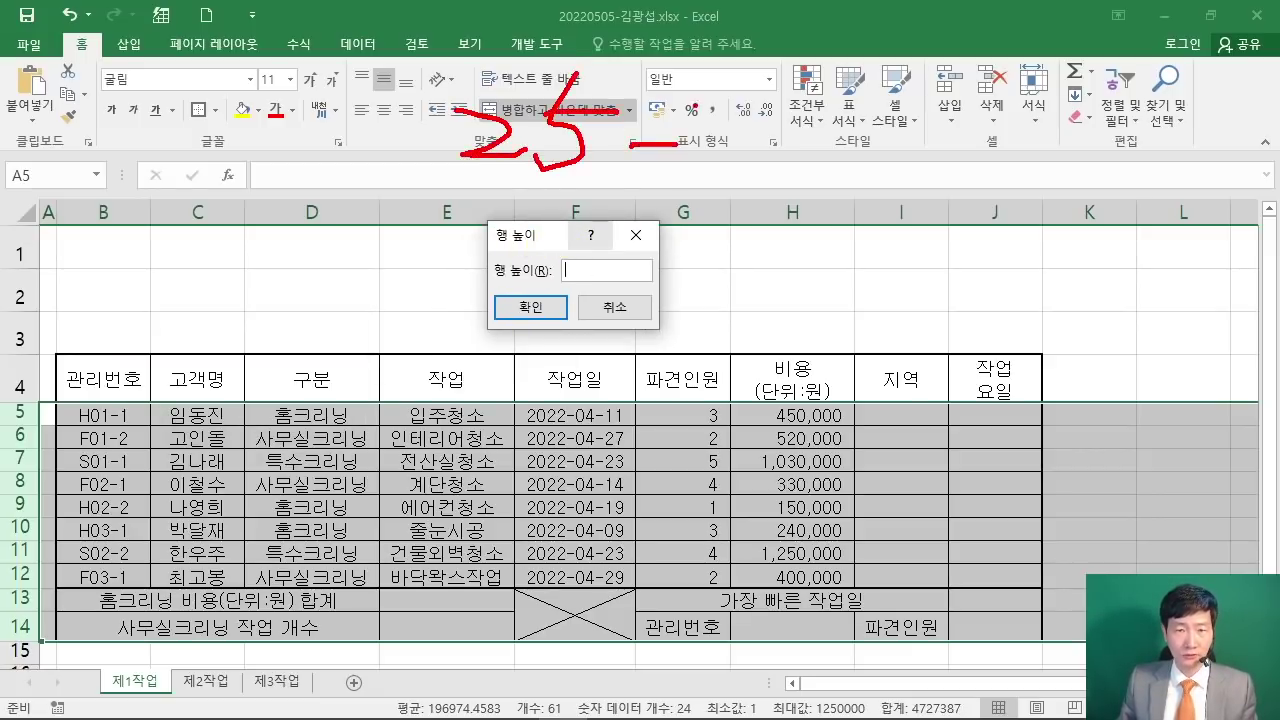
drag(699, 107, 726, 176)
drag(462, 202, 800, 201)
mouse_move(856, 138)
mouse_down()
mouse_move(918, 136)
mouse_move(1022, 172)
mouse_up()
drag(1018, 122, 1100, 160)
key(Escape)
text(22)
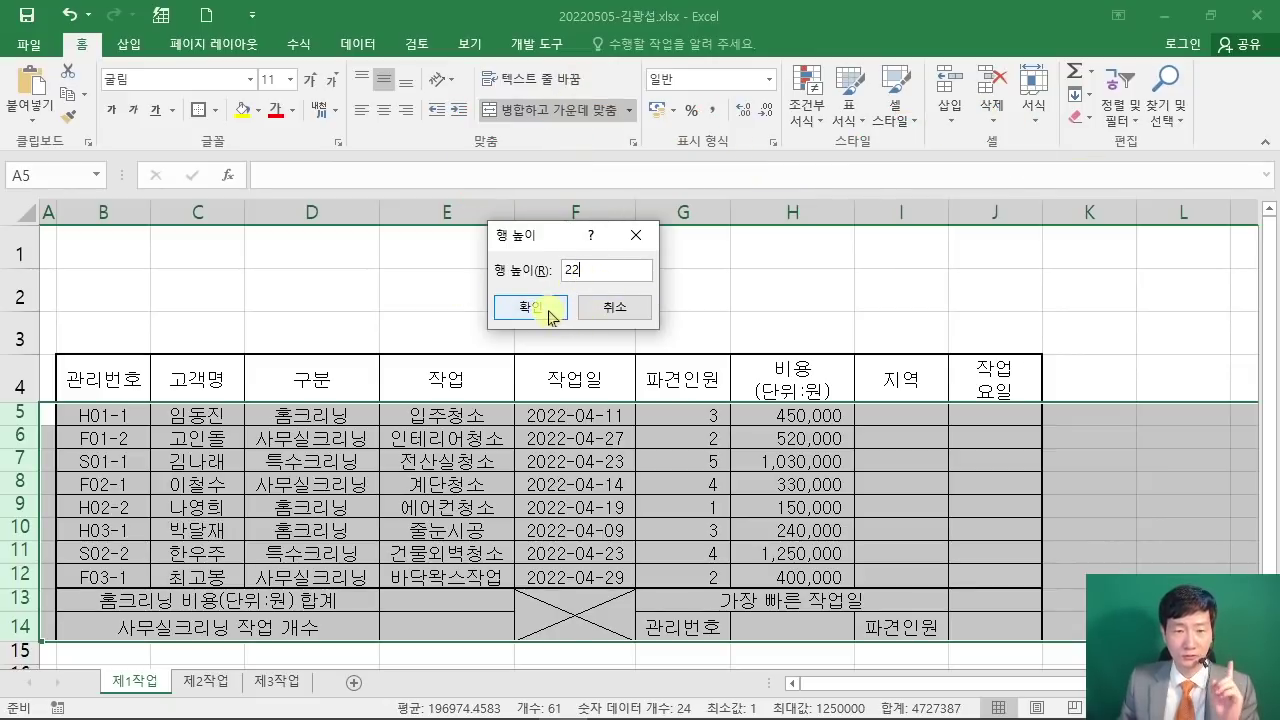
click(530, 307)
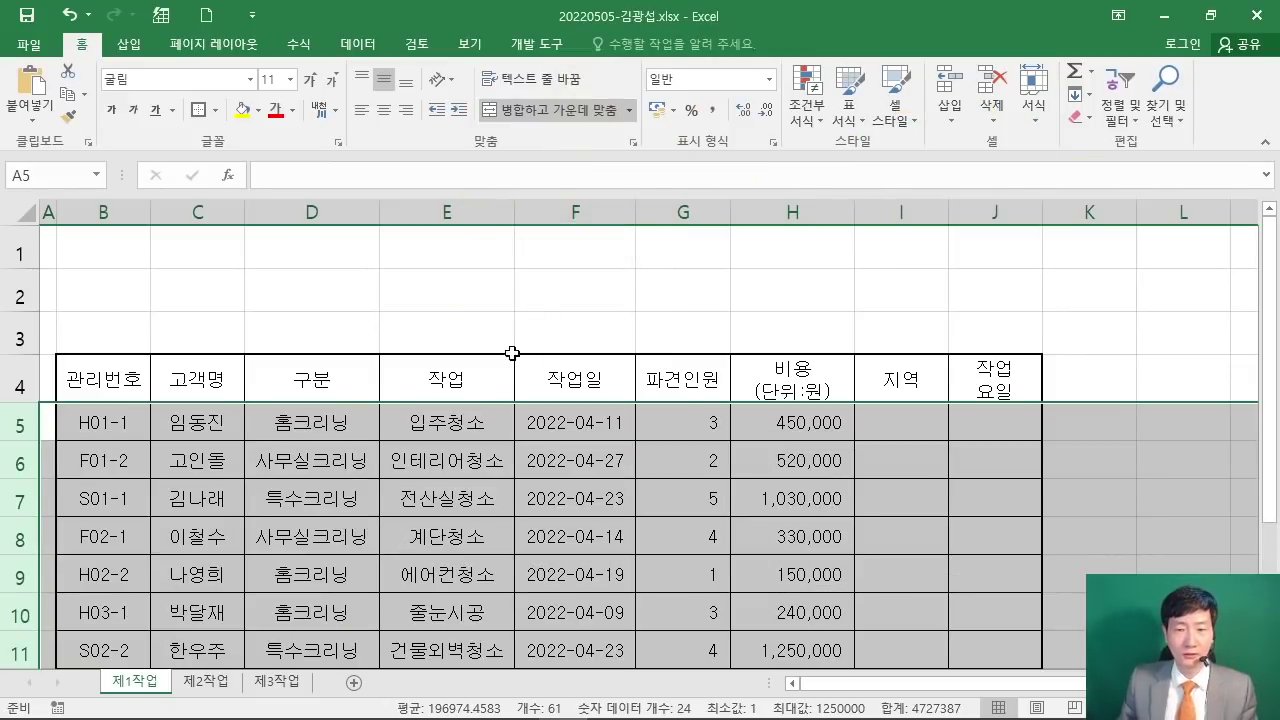
Step: Deselect the rows and scroll to check the taller table
scroll(511, 355, down, 1)
click(519, 358)
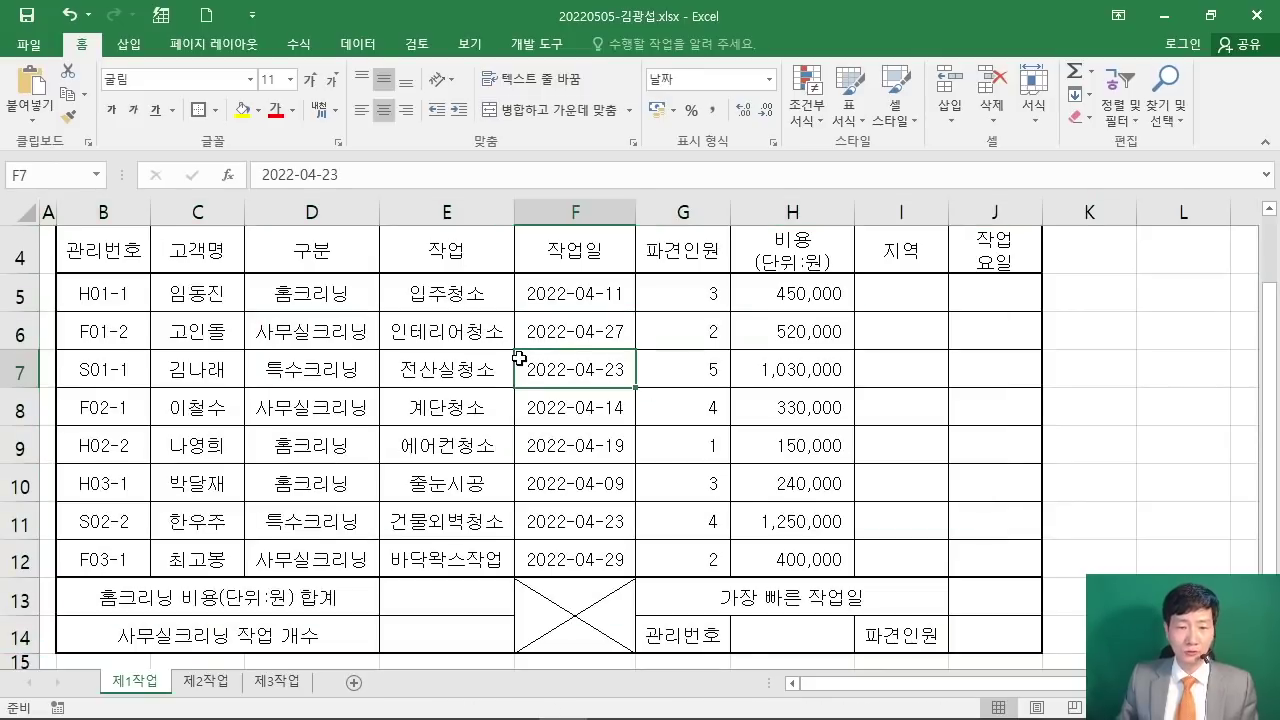
scroll(522, 353, down, 1)
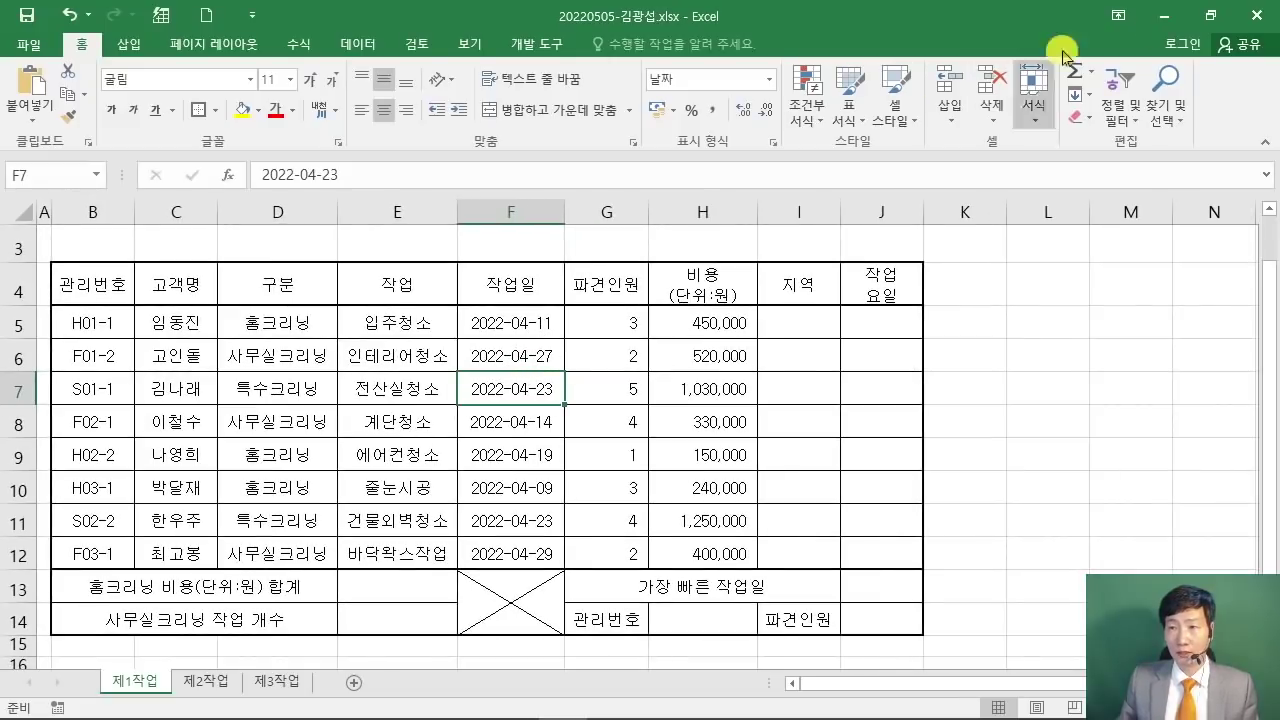
Step: Restore both windows, placing Excel at the top and the exam PDF beneath it
click(1210, 15)
drag(1160, 224, 320, 17)
click(316, 600)
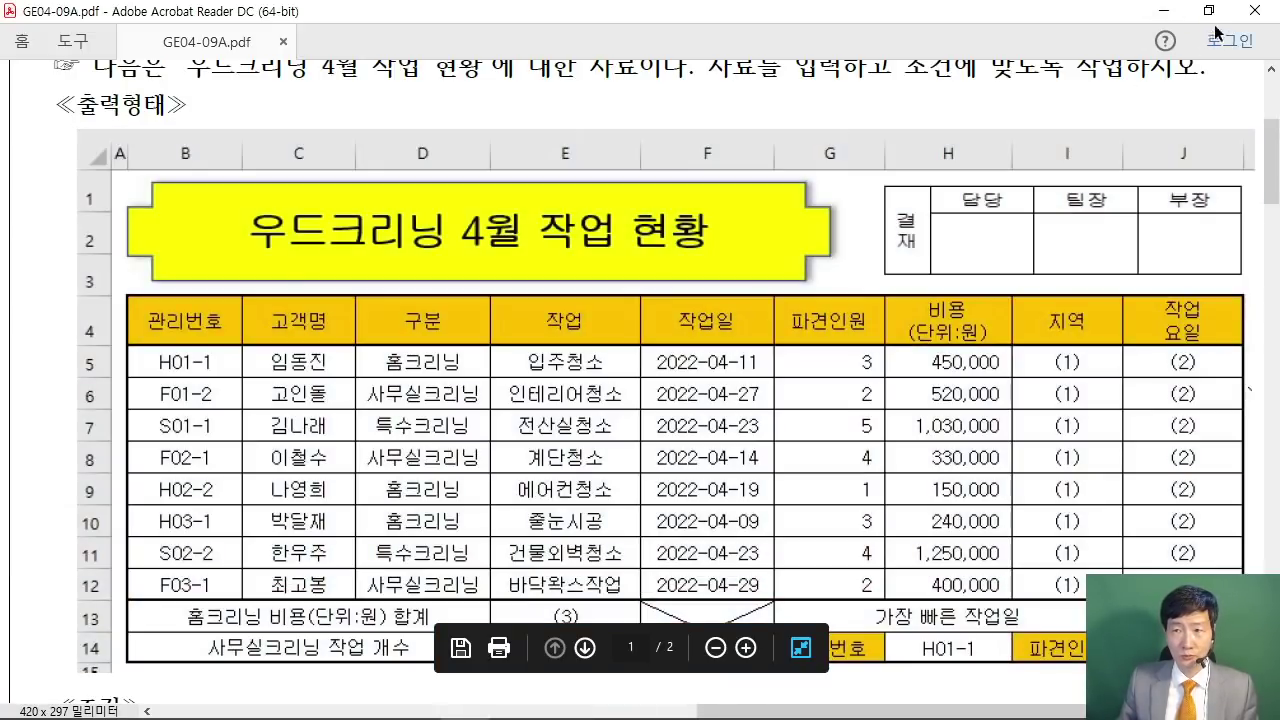
click(1203, 10)
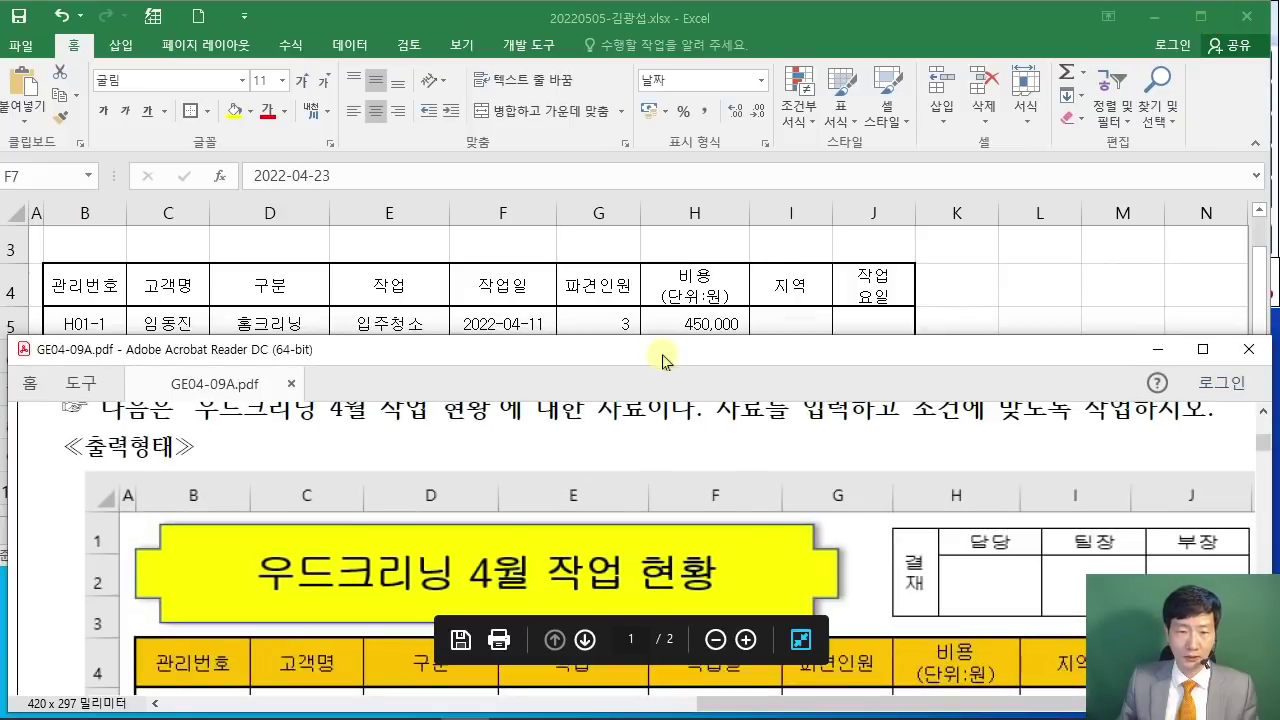
drag(663, 355, 629, 386)
scroll(603, 549, down, 2)
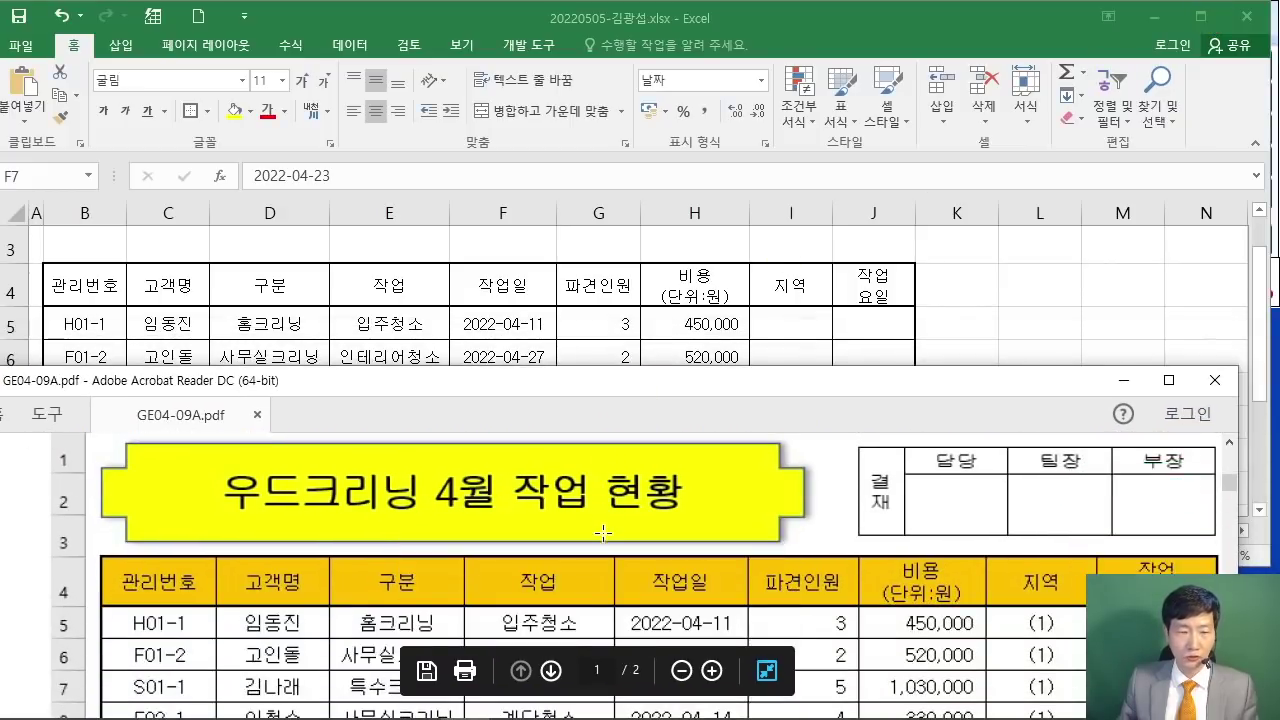
drag(570, 380, 488, 371)
scroll(524, 520, down, 5)
drag(604, 381, 600, 425)
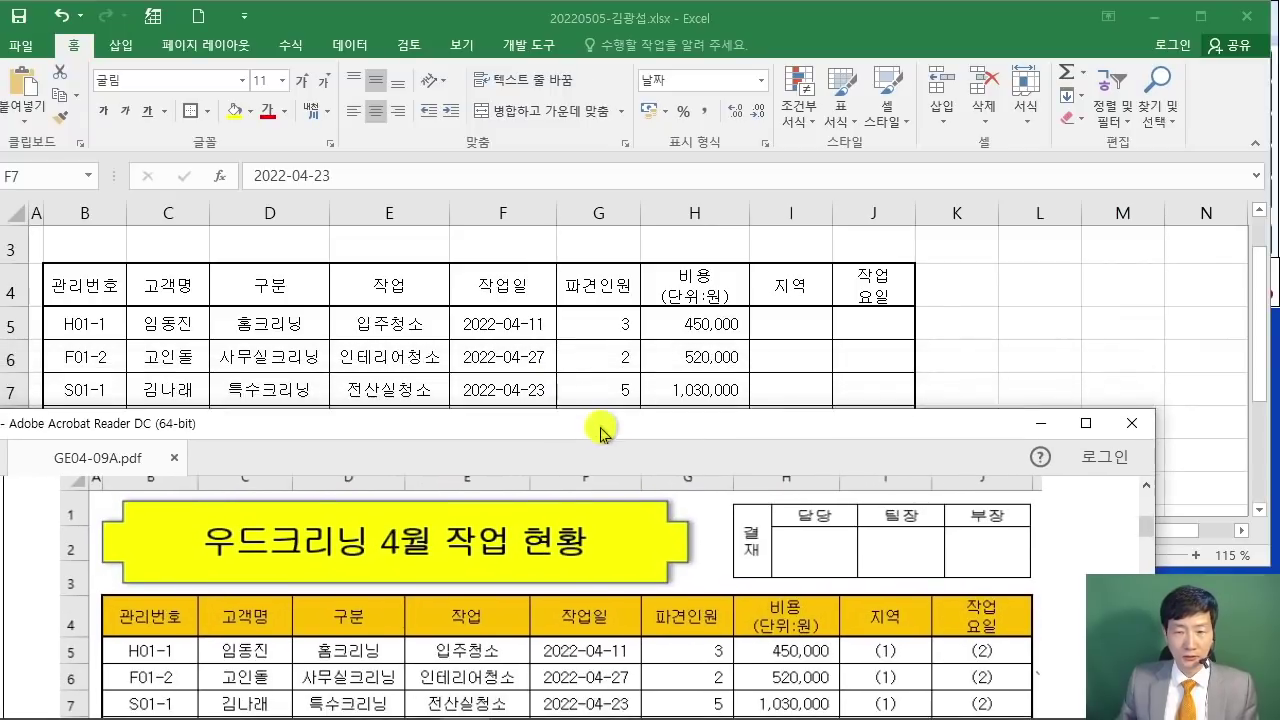
click(466, 345)
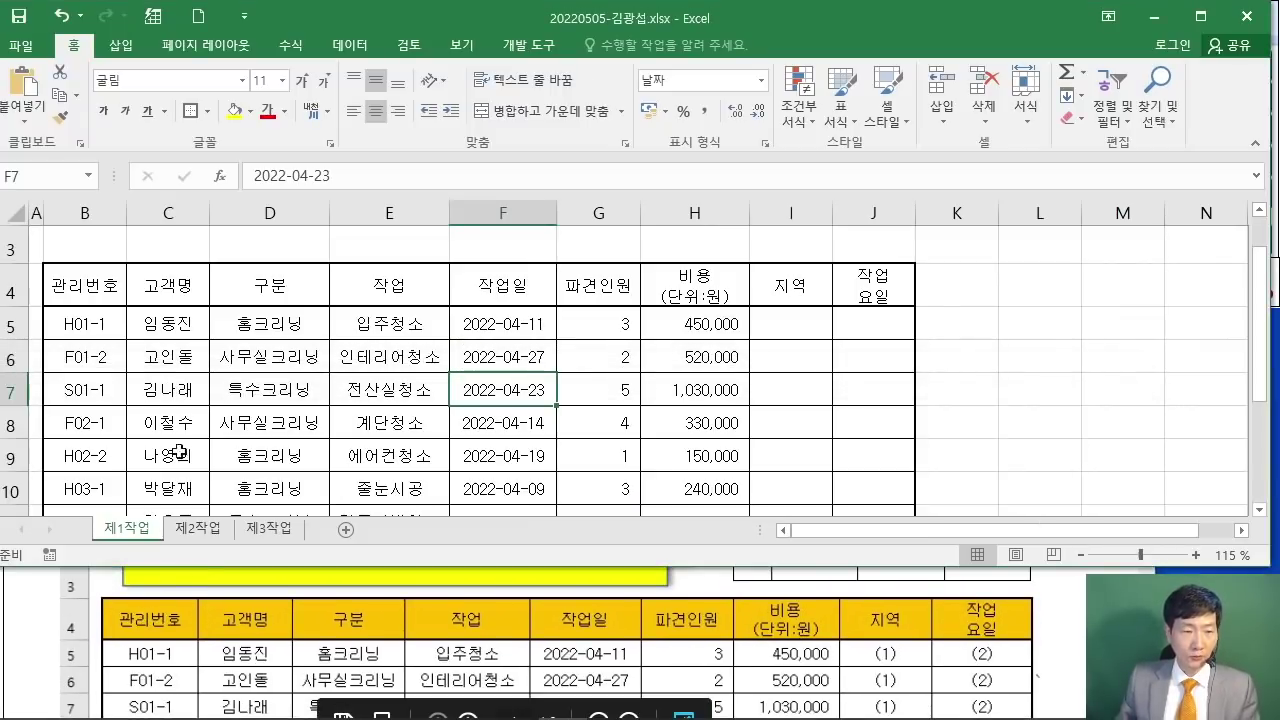
Step: Widen columns B through J to match the 출력형태, with F at 12.00 and J at 12.25
drag(124, 215, 140, 213)
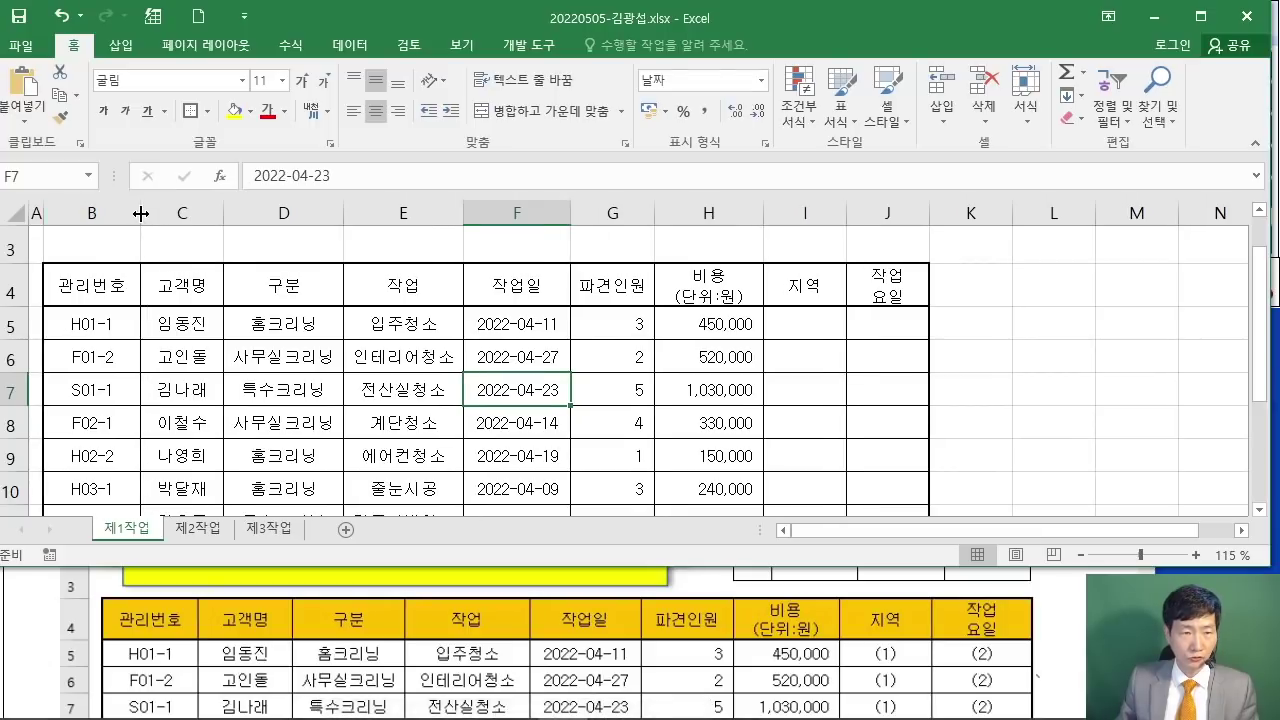
drag(222, 213, 241, 217)
drag(360, 213, 363, 213)
drag(483, 222, 493, 218)
drag(595, 218, 609, 215)
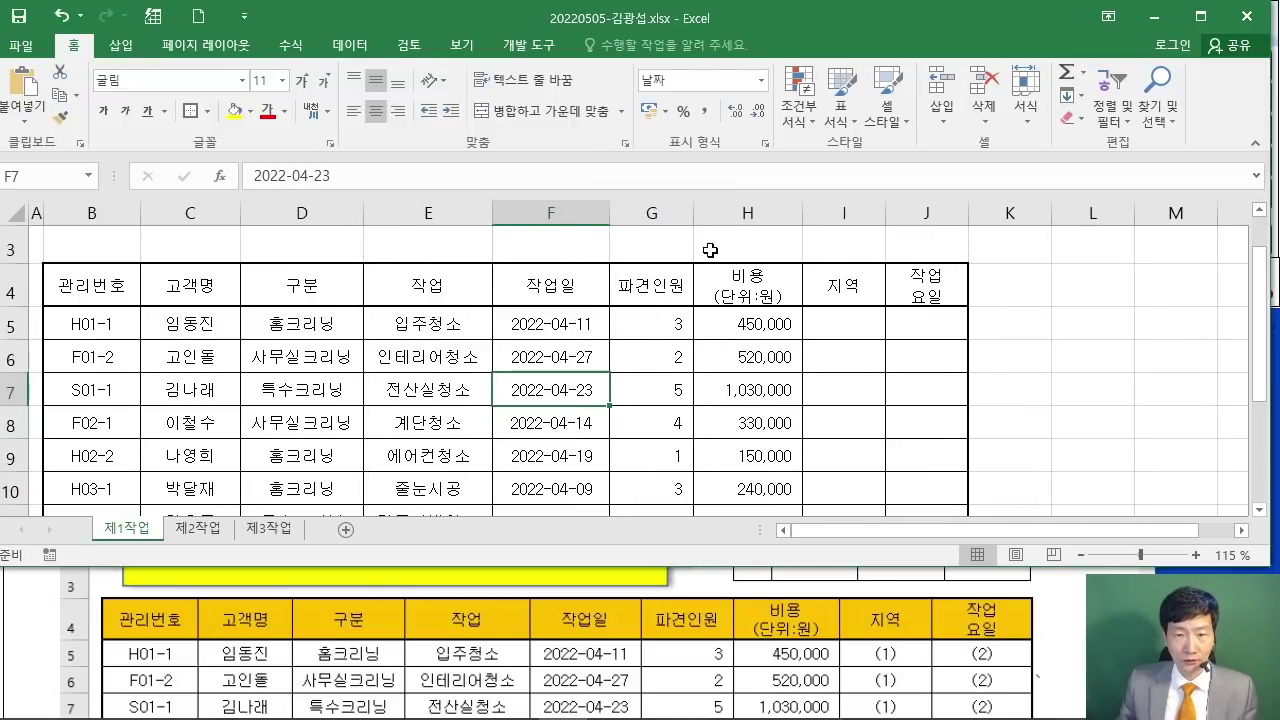
drag(694, 217, 703, 214)
drag(809, 225, 825, 214)
drag(912, 213, 920, 214)
drag(1002, 213, 1048, 218)
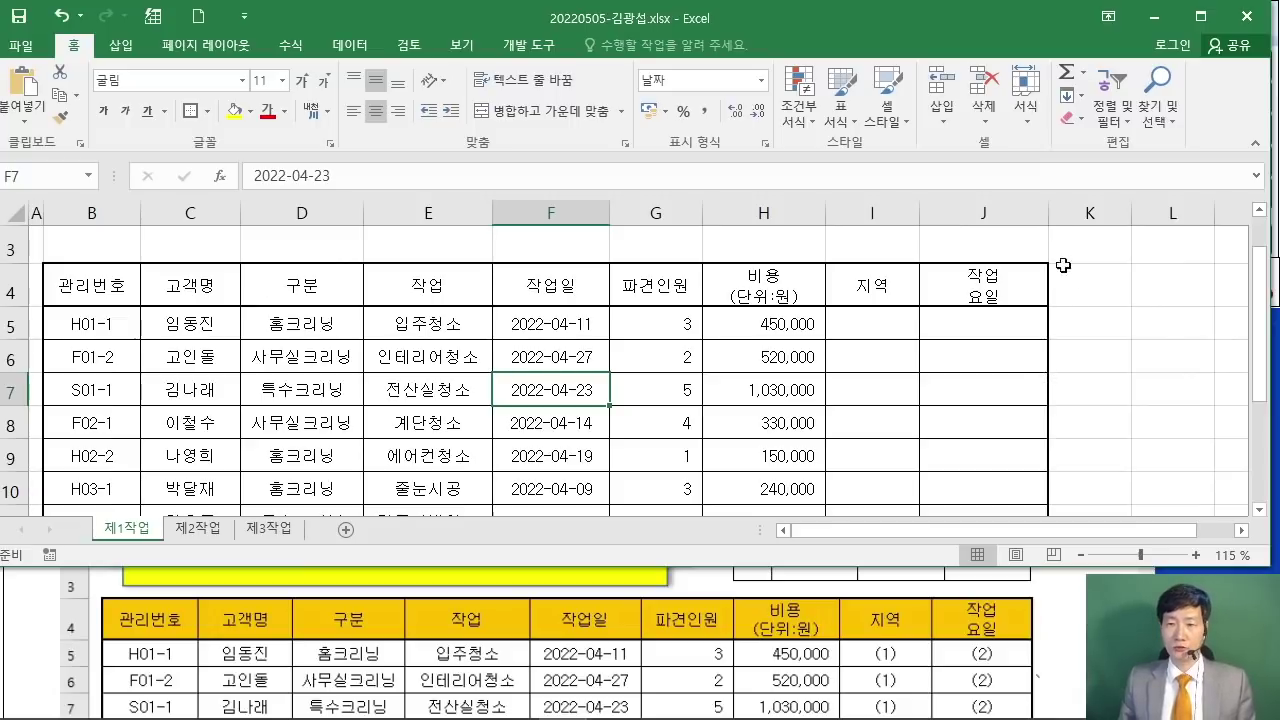
Step: Review the formatting conditions in the exam PDF, including the cross-shape title rule
click(1092, 330)
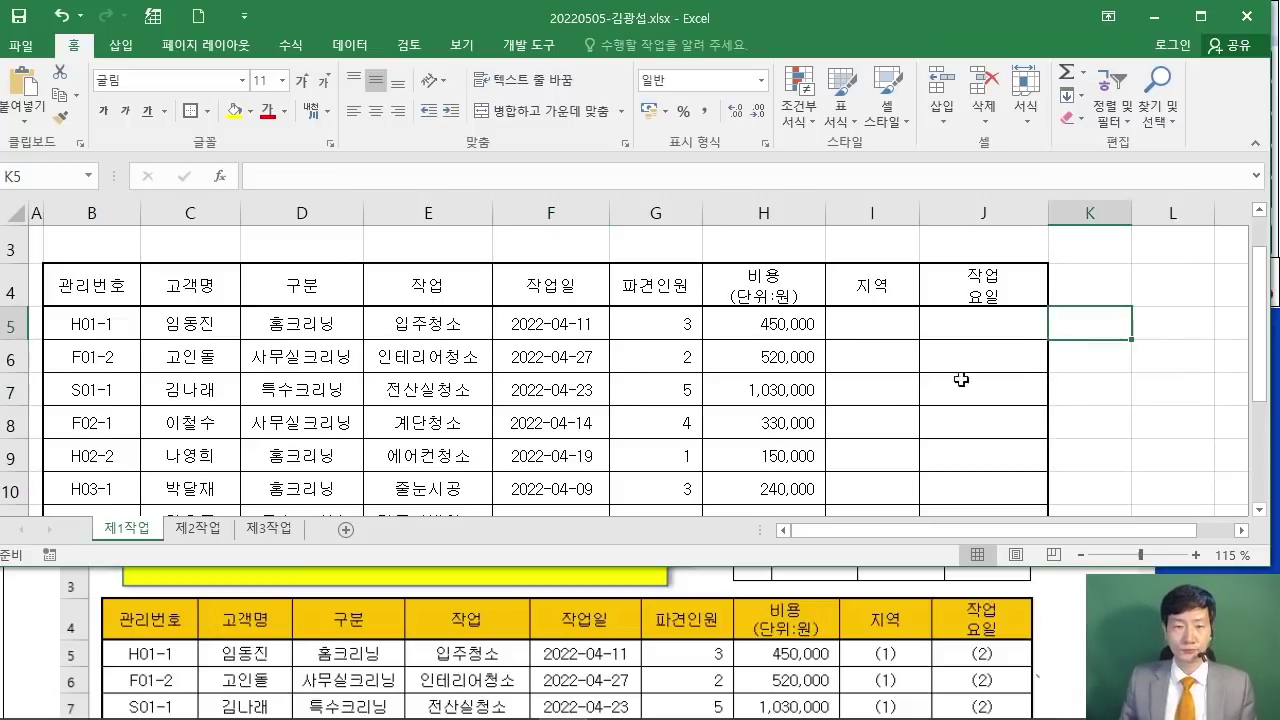
scroll(858, 416, up, 1)
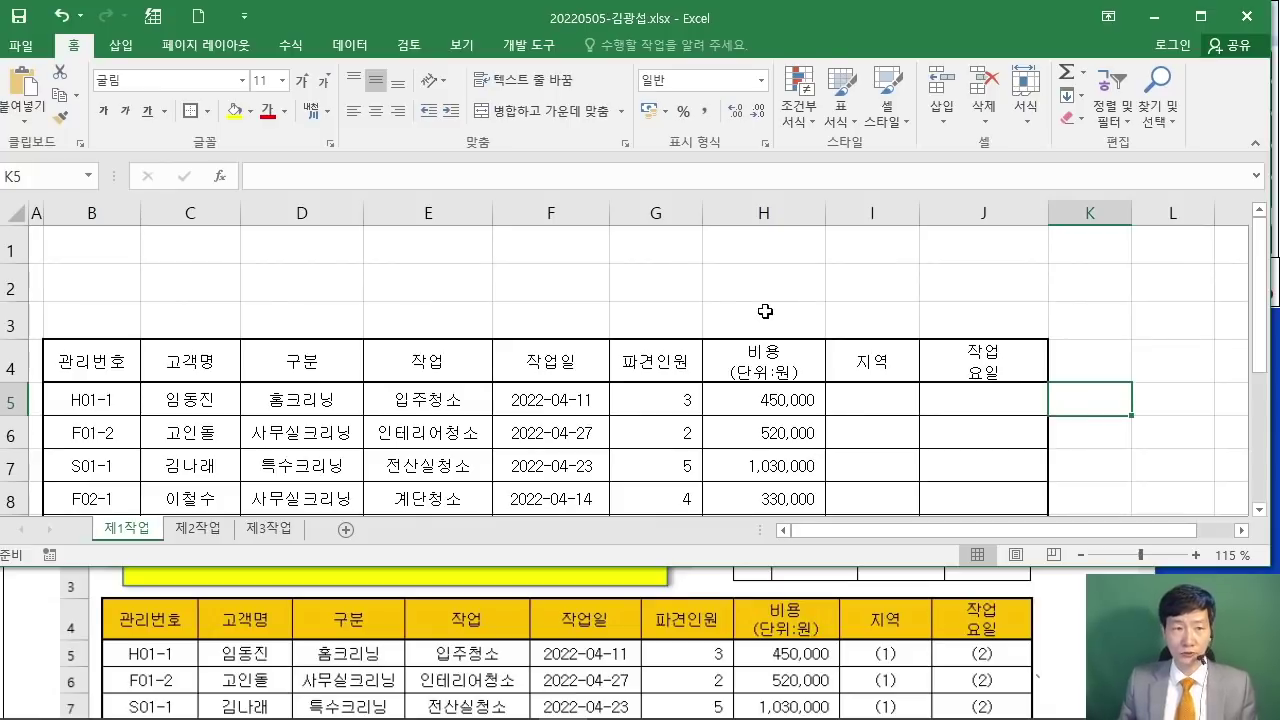
click(1022, 595)
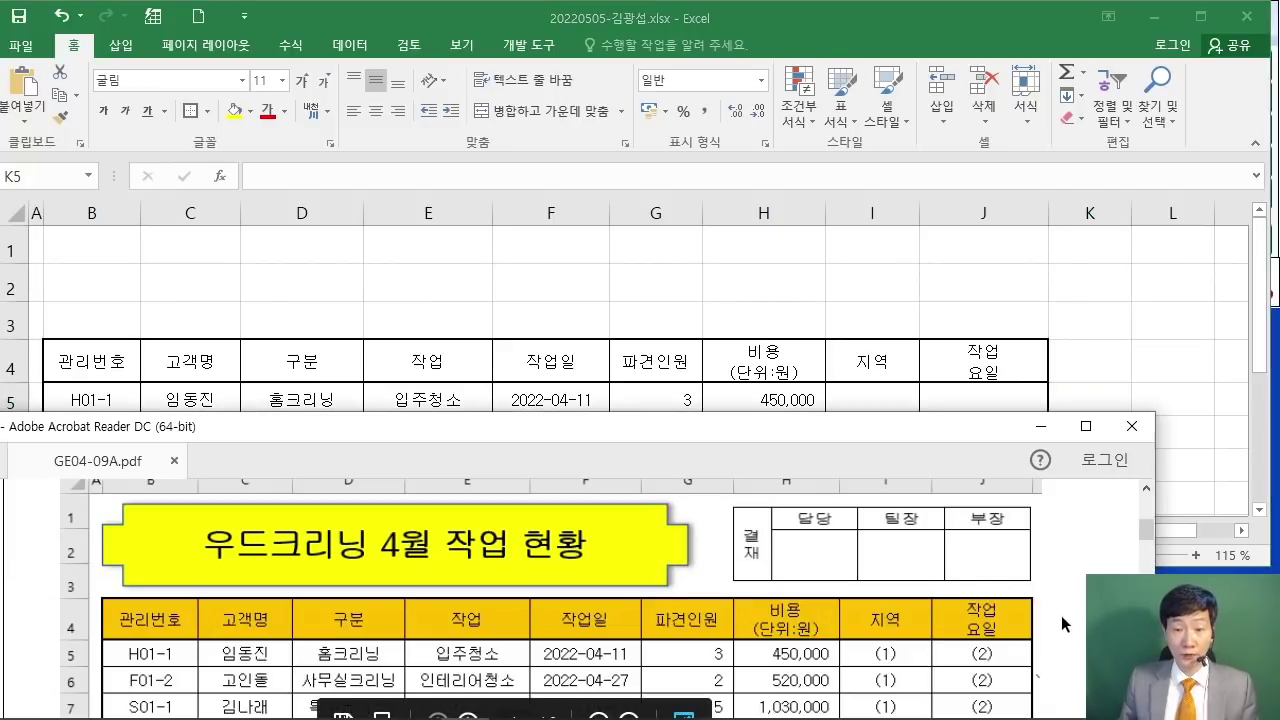
scroll(842, 590, down, 3)
scroll(842, 590, down, 6)
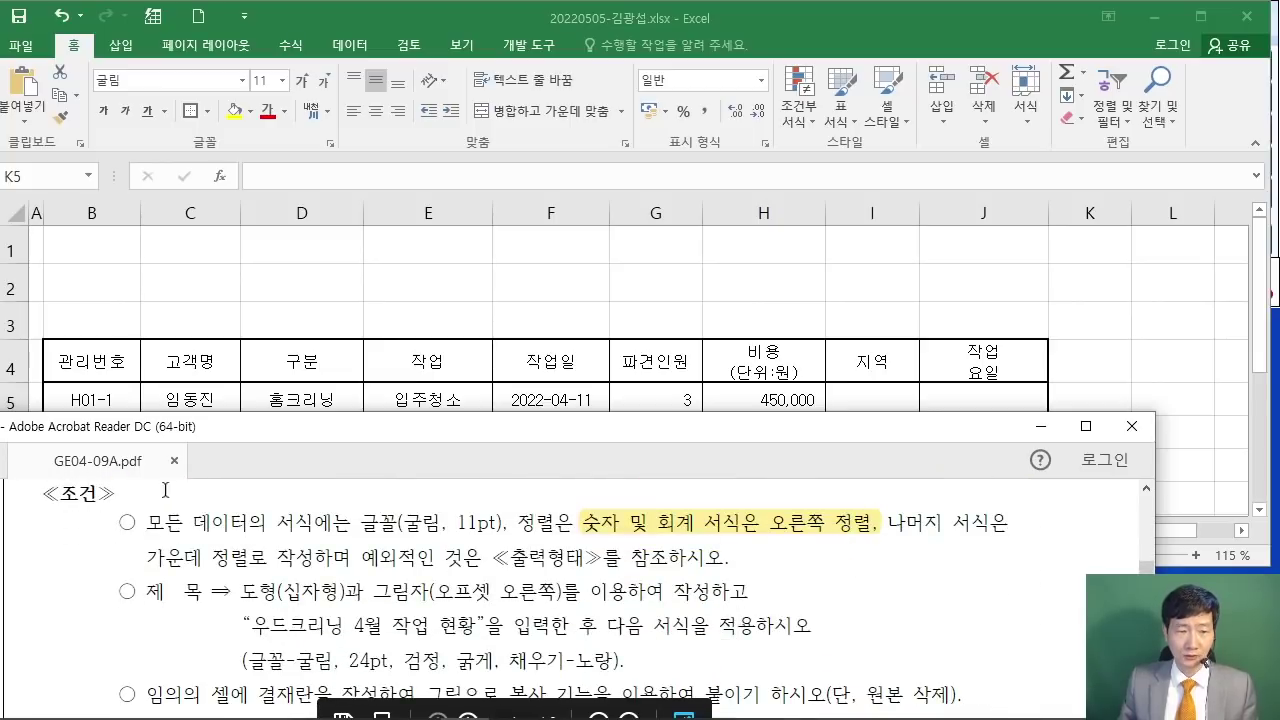
drag(141, 520, 703, 556)
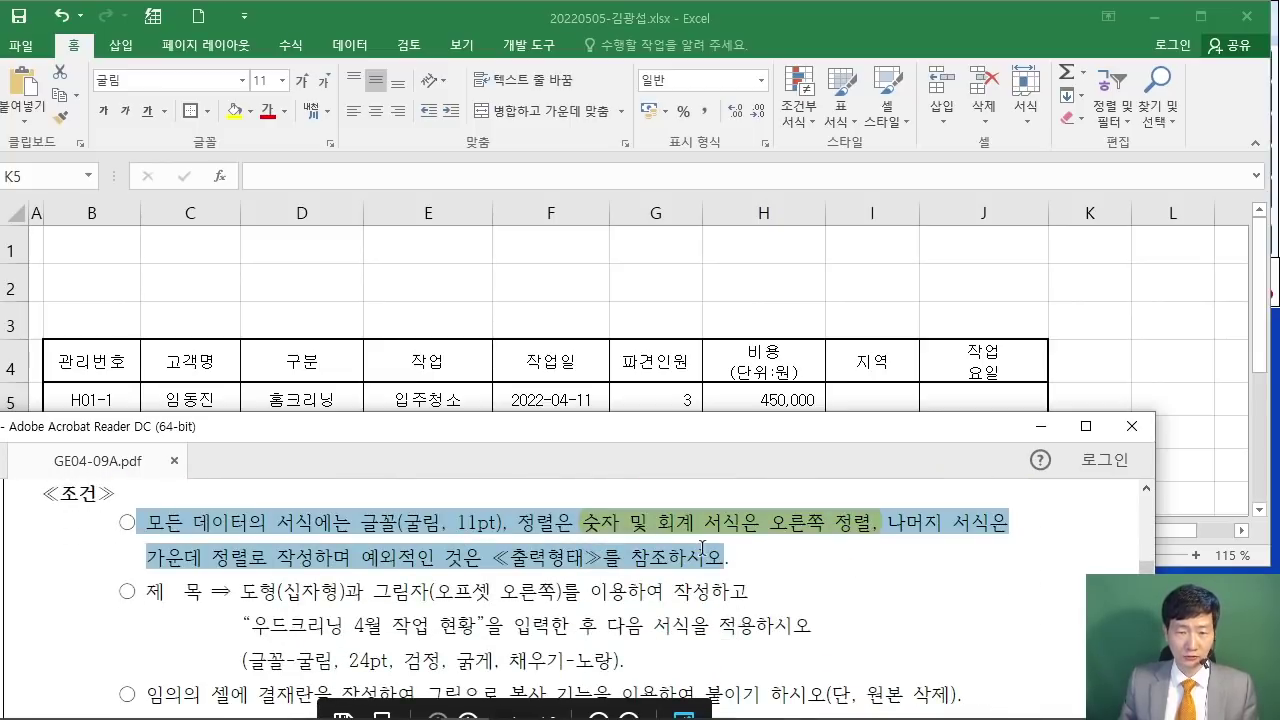
click(511, 556)
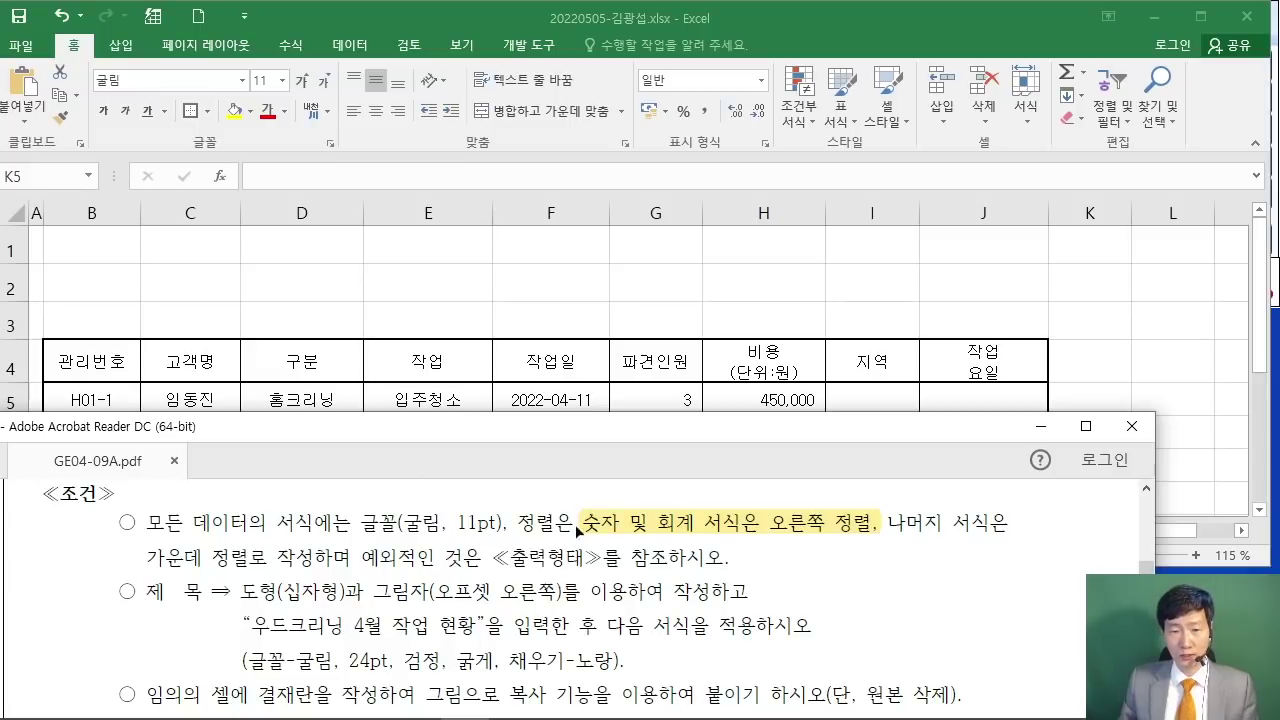
drag(367, 557, 568, 557)
click(398, 558)
drag(150, 598, 300, 603)
click(305, 626)
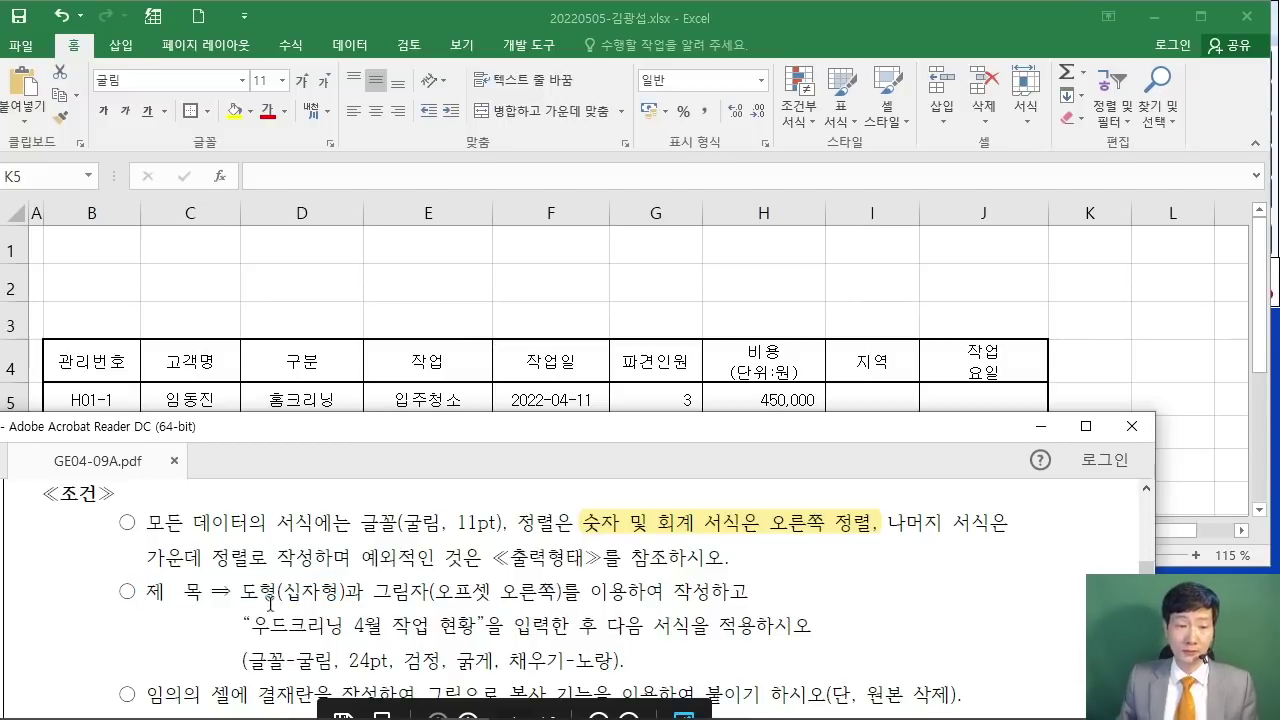
Step: Show the 출력형태 sample with the 우드크리닝 4월 작업 현황 title and 결재 box
scroll(398, 628, up, 1)
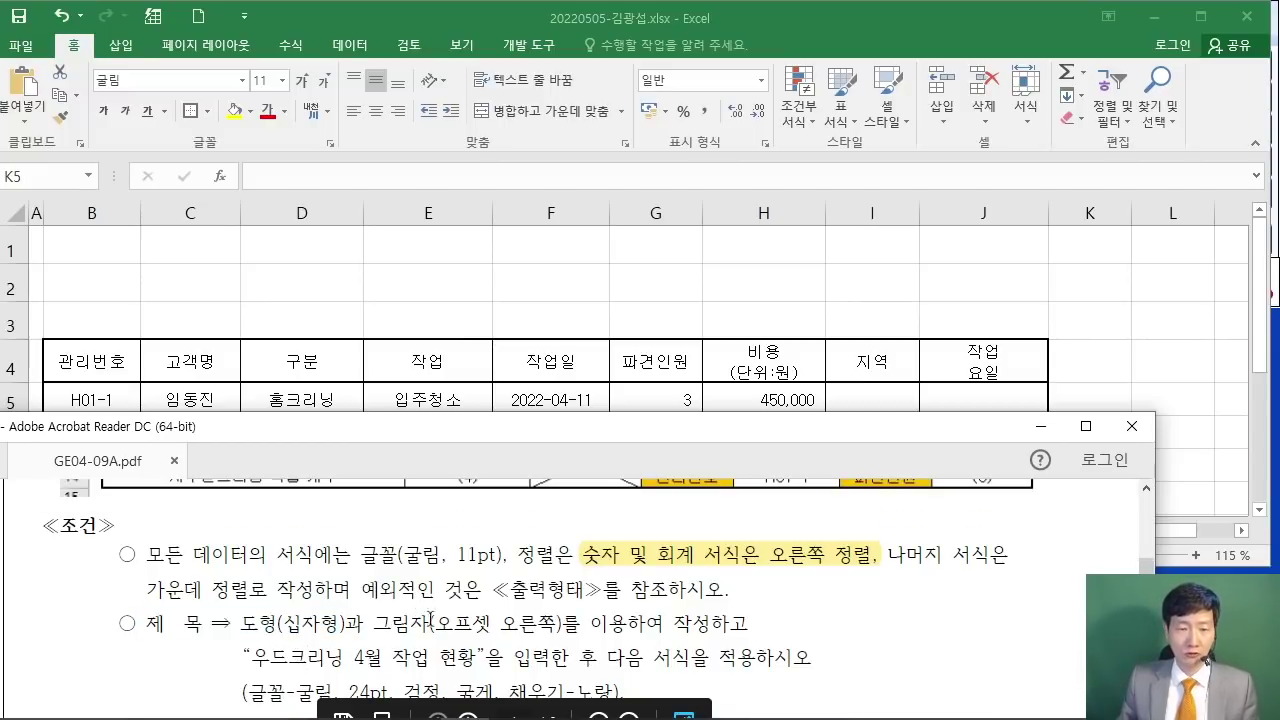
scroll(470, 590, up, 15)
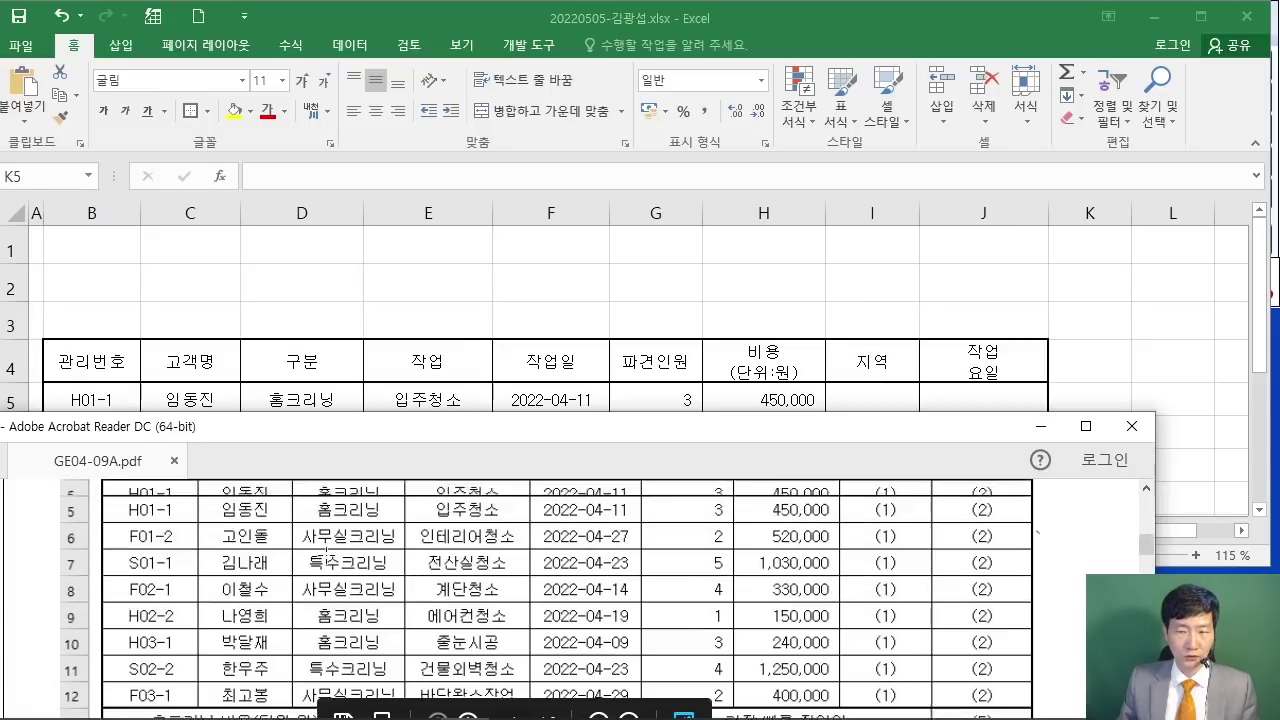
scroll(314, 540, up, 6)
drag(348, 434, 349, 476)
scroll(400, 600, down, 2)
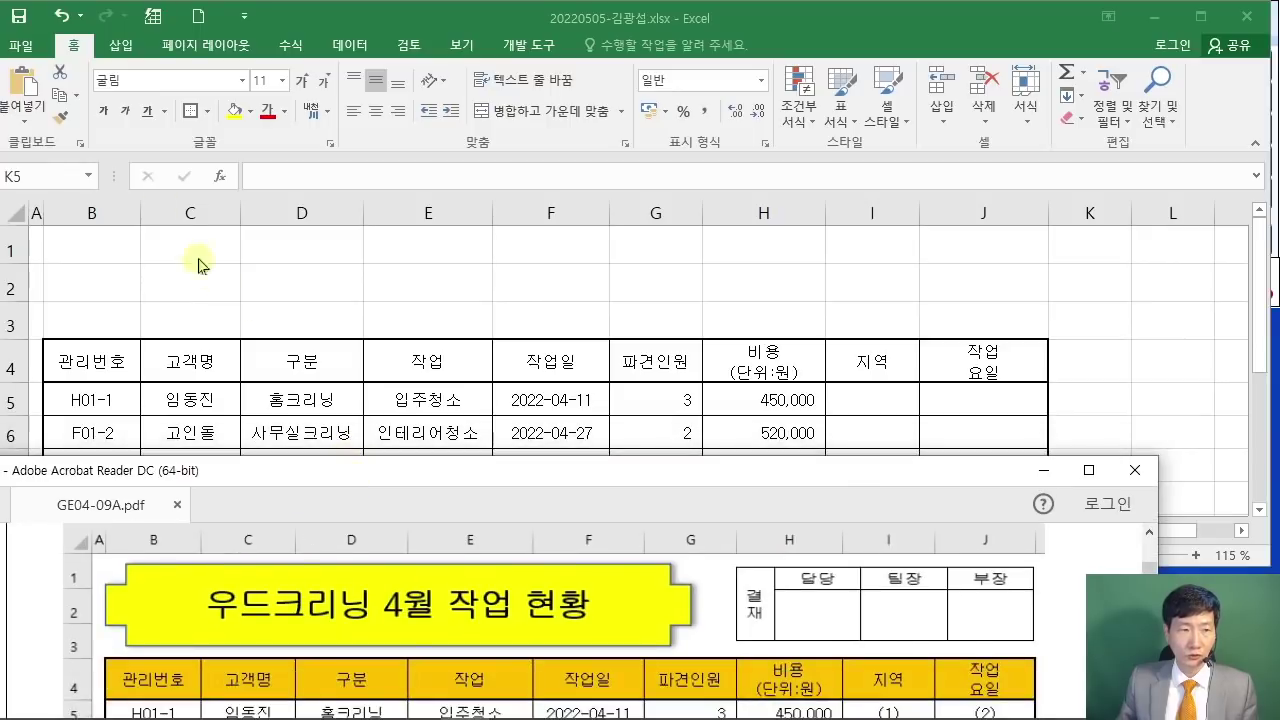
Step: Insert a Cross (십자형) shape drawn from cell B1 to G3
click(100, 48)
click(121, 45)
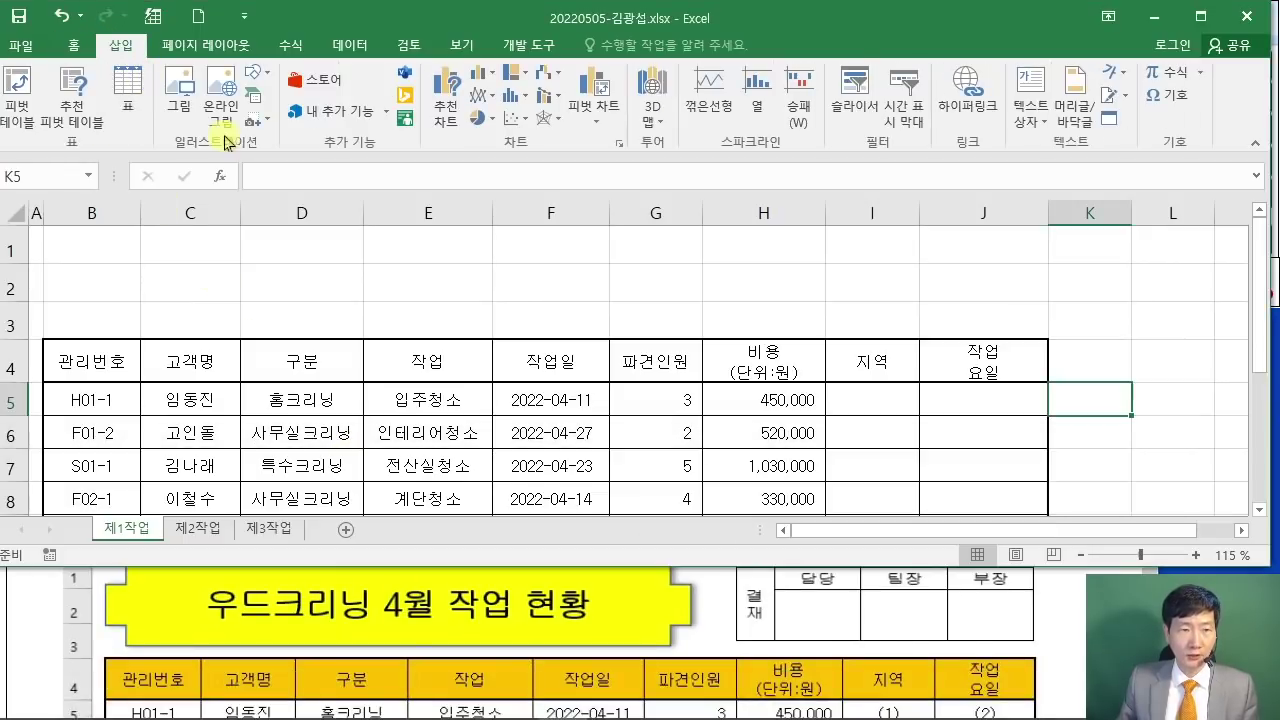
click(270, 78)
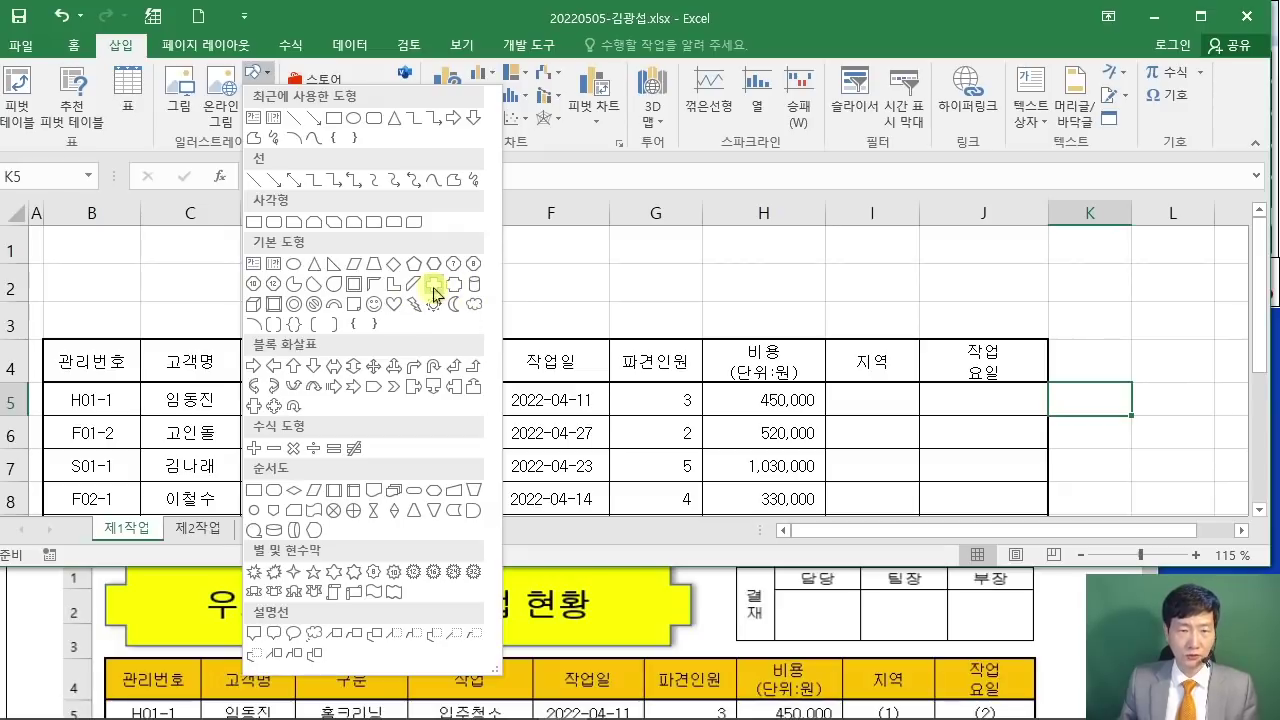
click(433, 289)
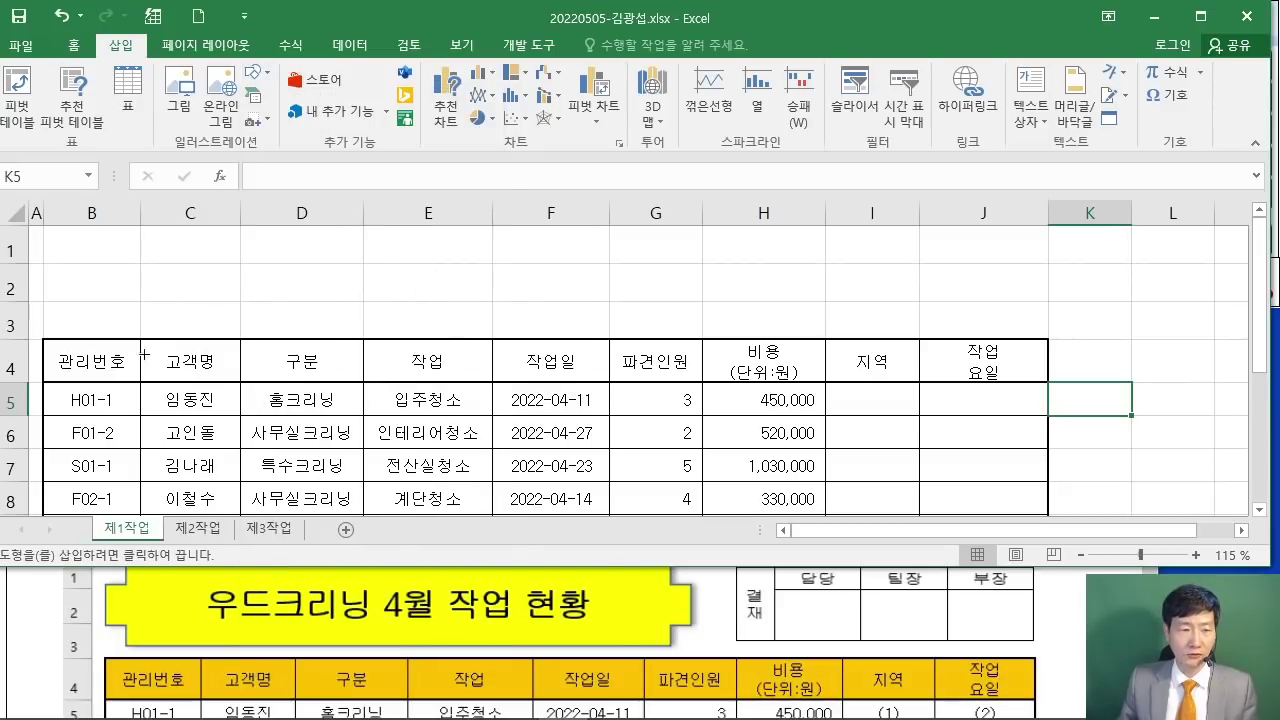
click(38, 644)
scroll(52, 622, up, 1)
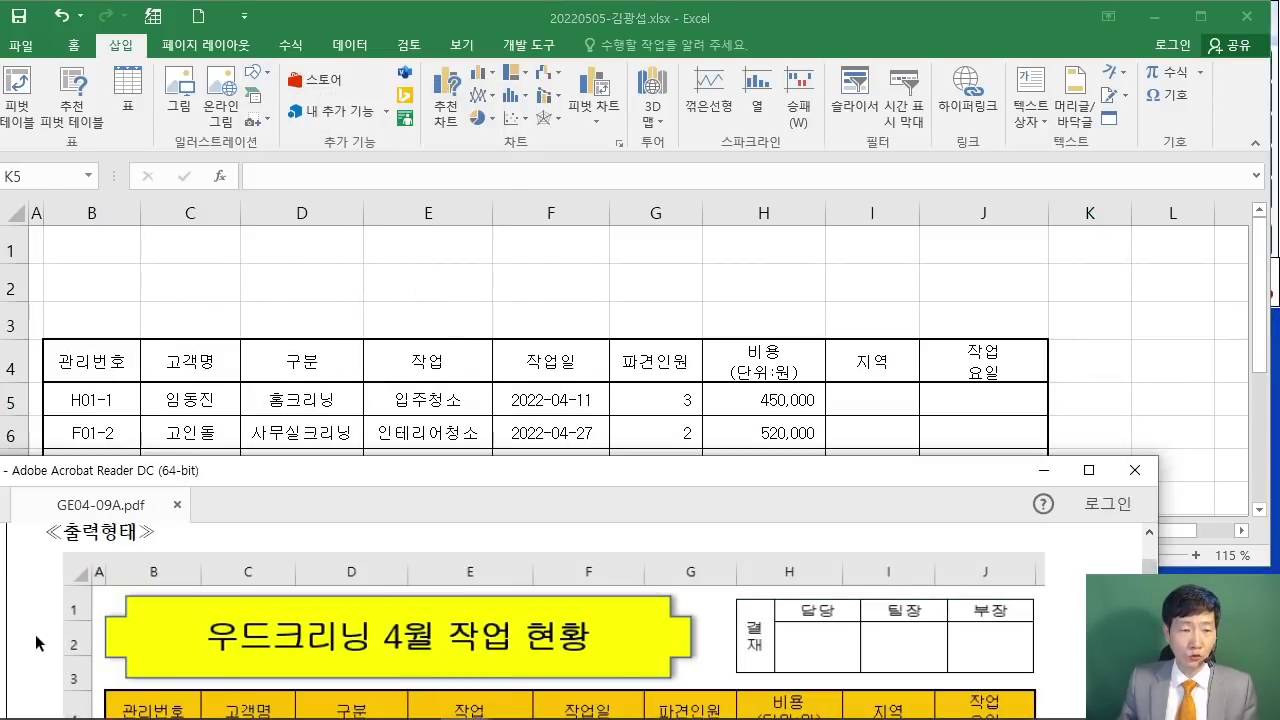
click(80, 203)
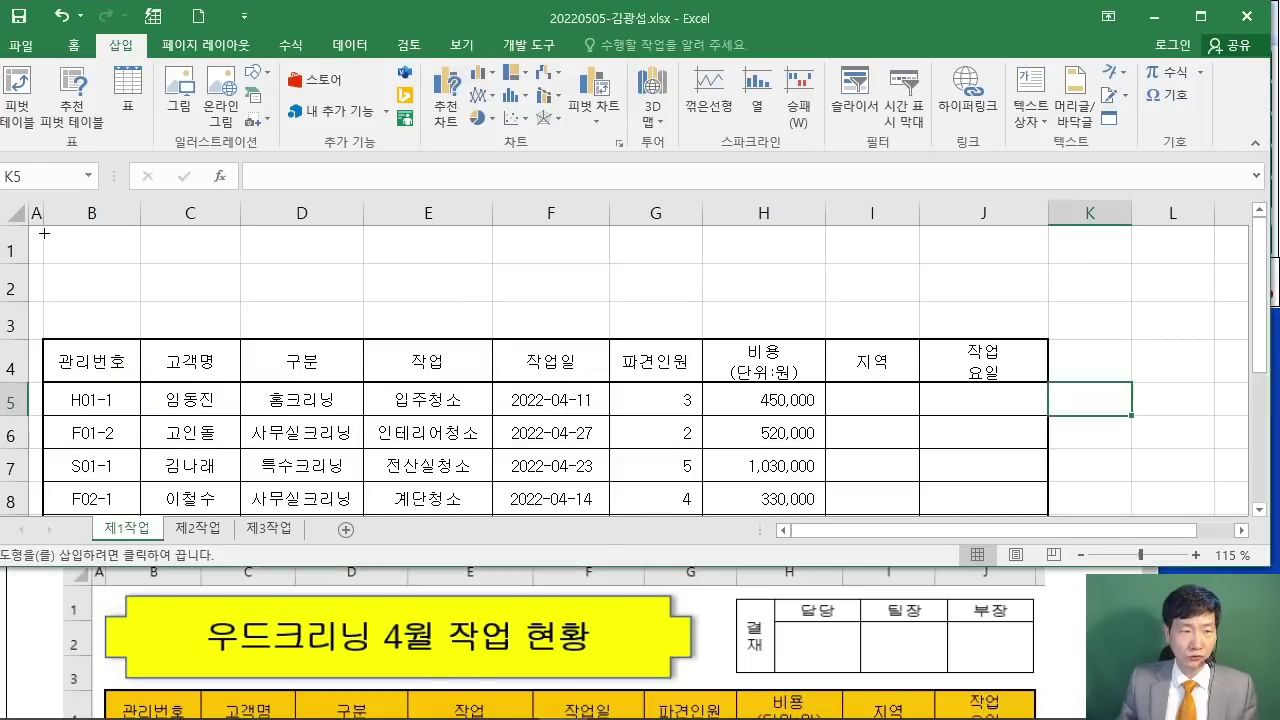
drag(44, 238, 660, 328)
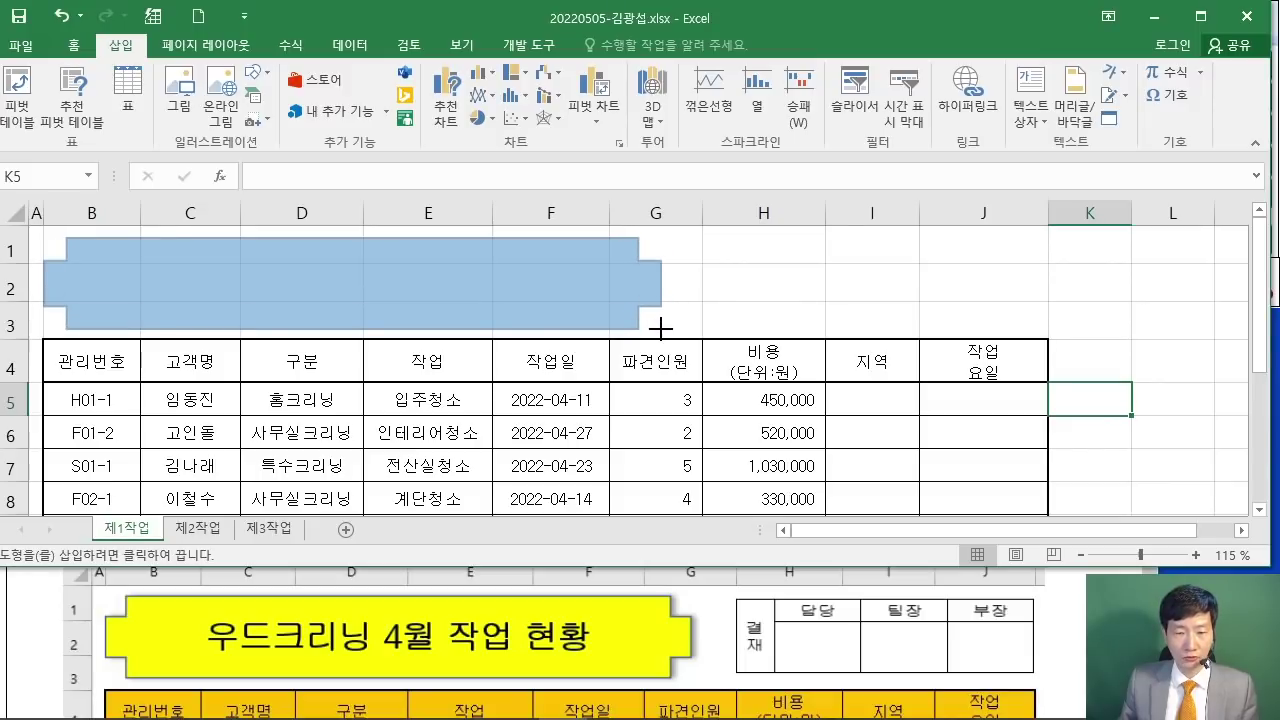
drag(660, 328, 661, 329)
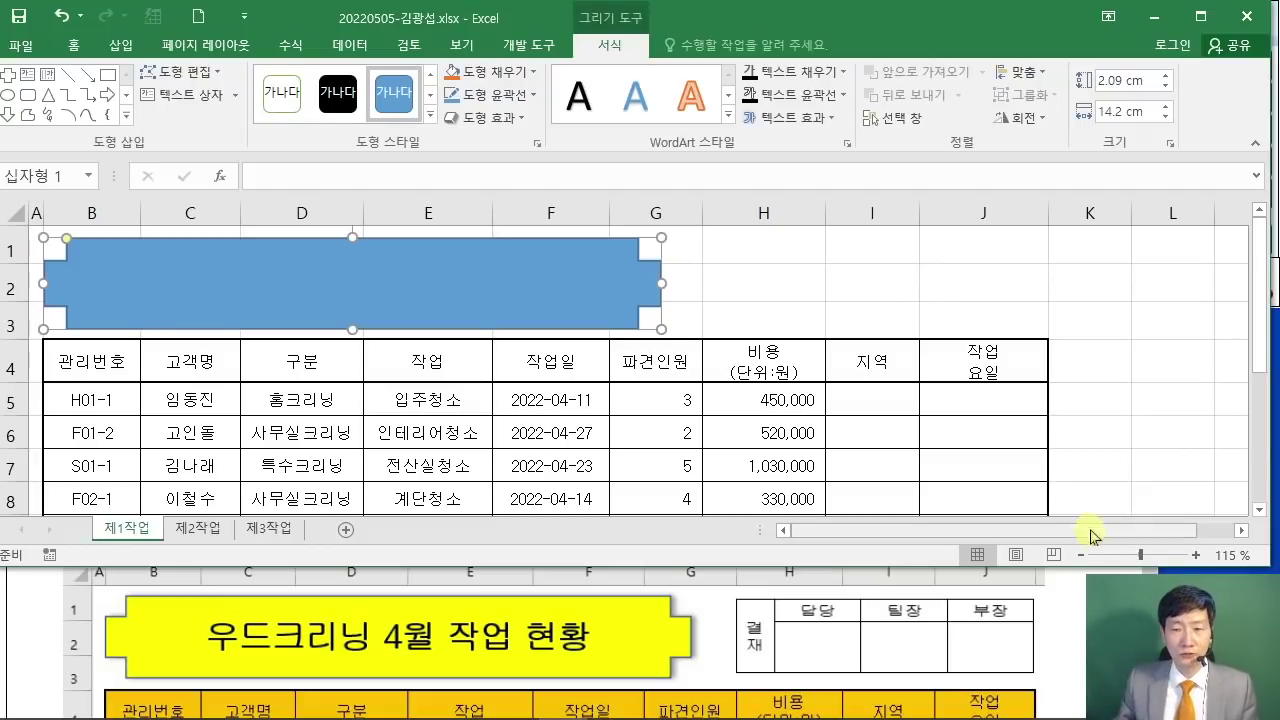
Step: Apply the Offset: Right (오프셋: 오른쪽) shadow to the cross shape
click(1077, 625)
scroll(1069, 624, down, 10)
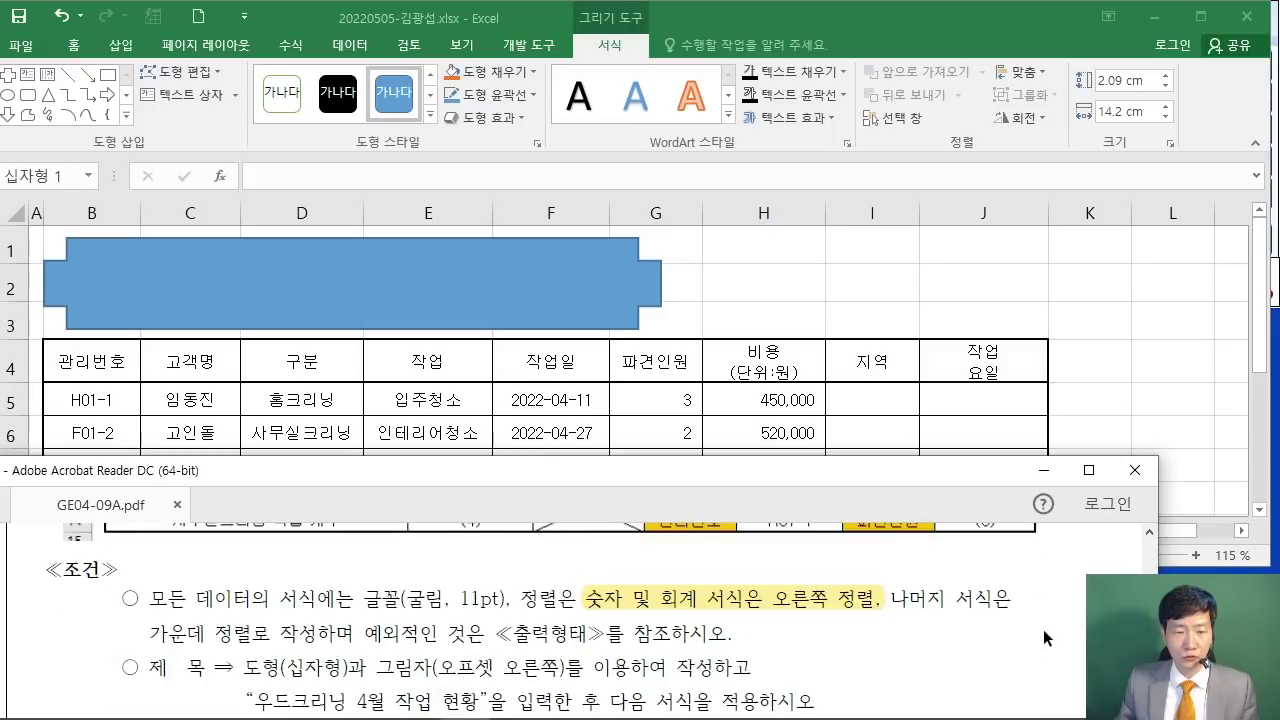
scroll(1043, 637, down, 1)
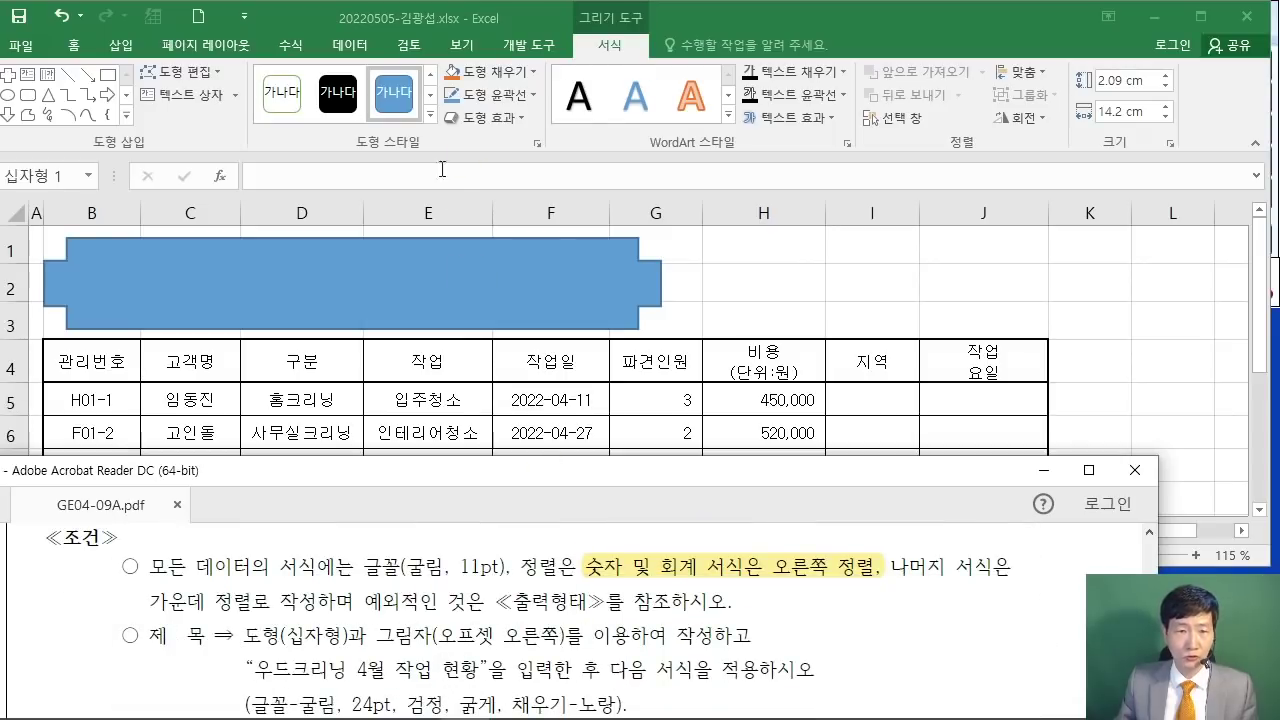
click(434, 271)
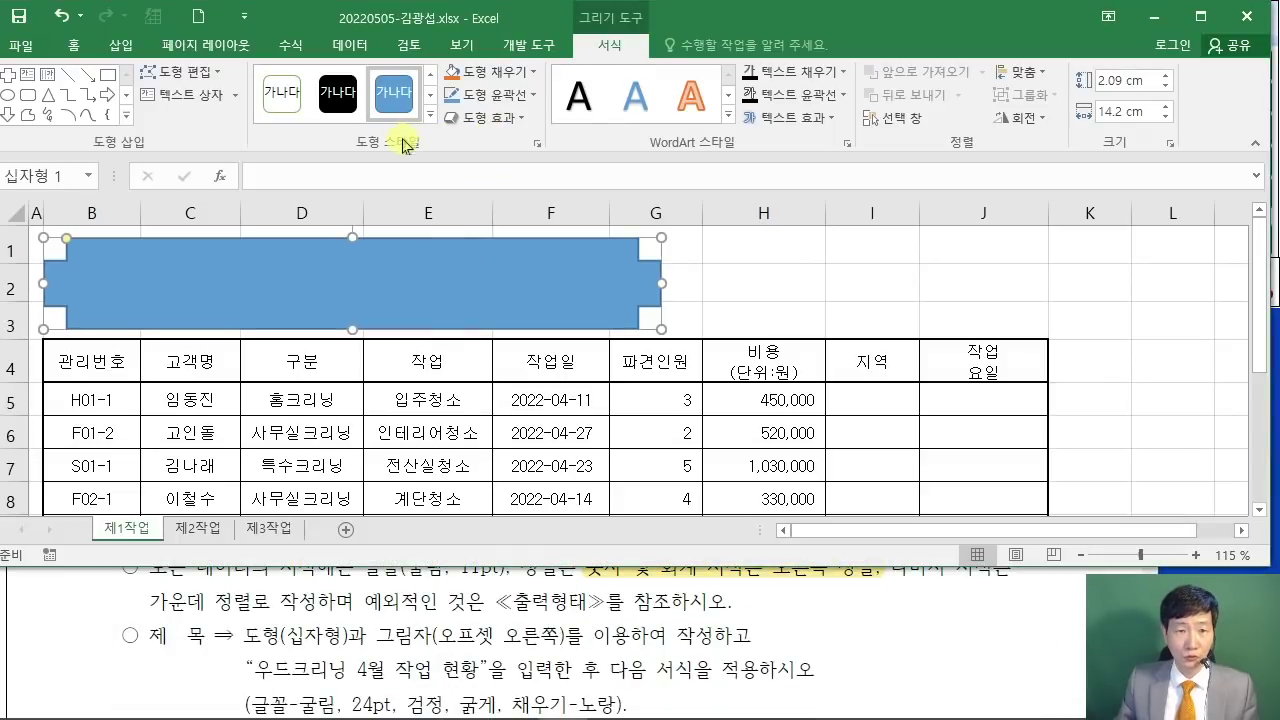
click(495, 120)
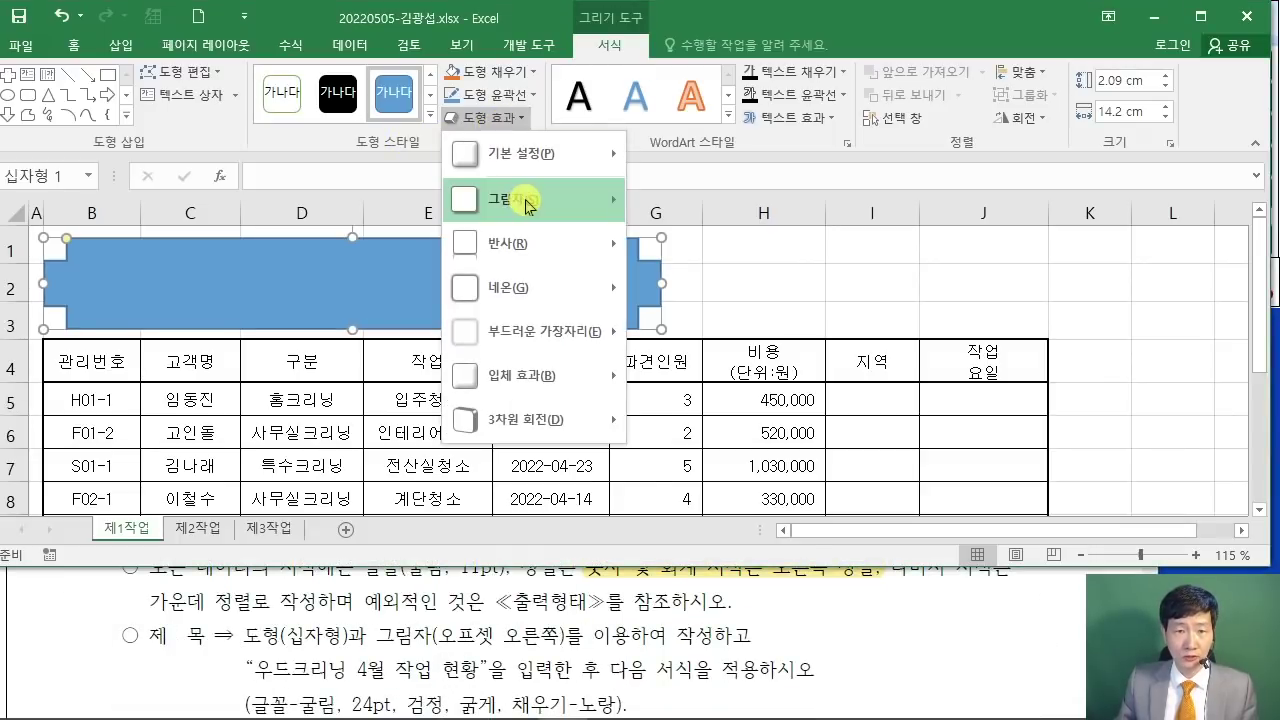
mouse_move(529, 200)
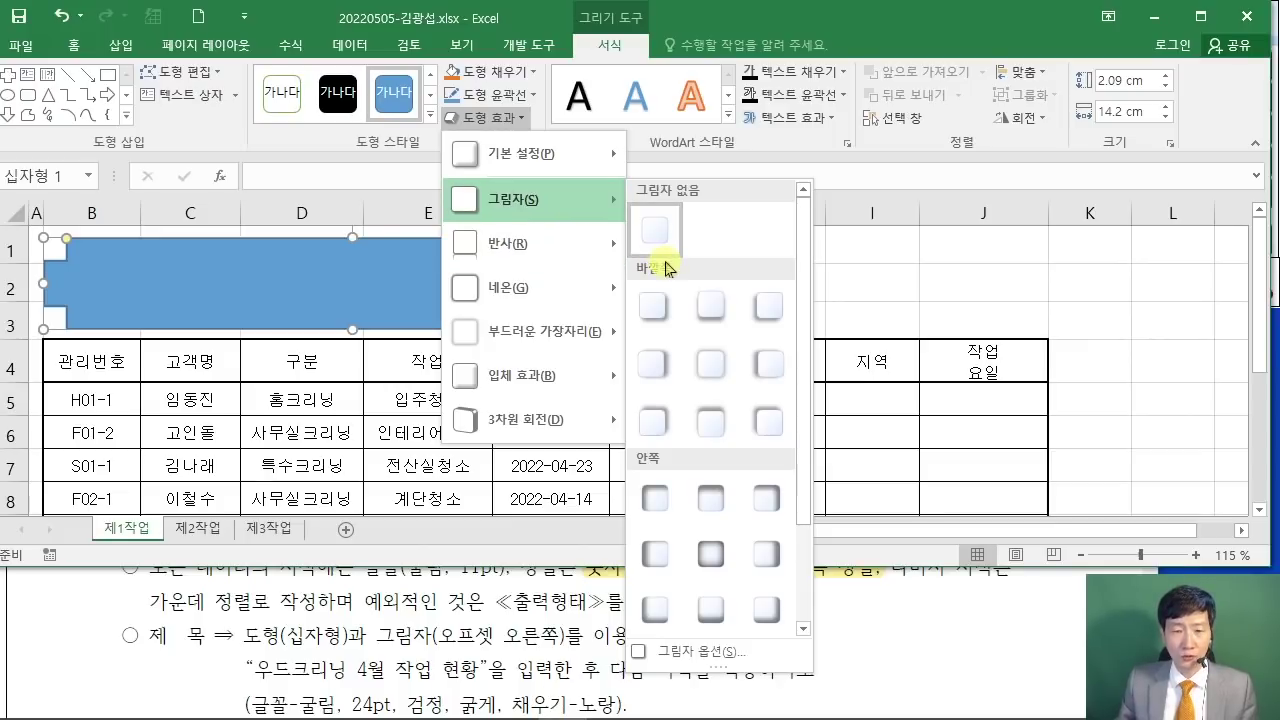
click(645, 378)
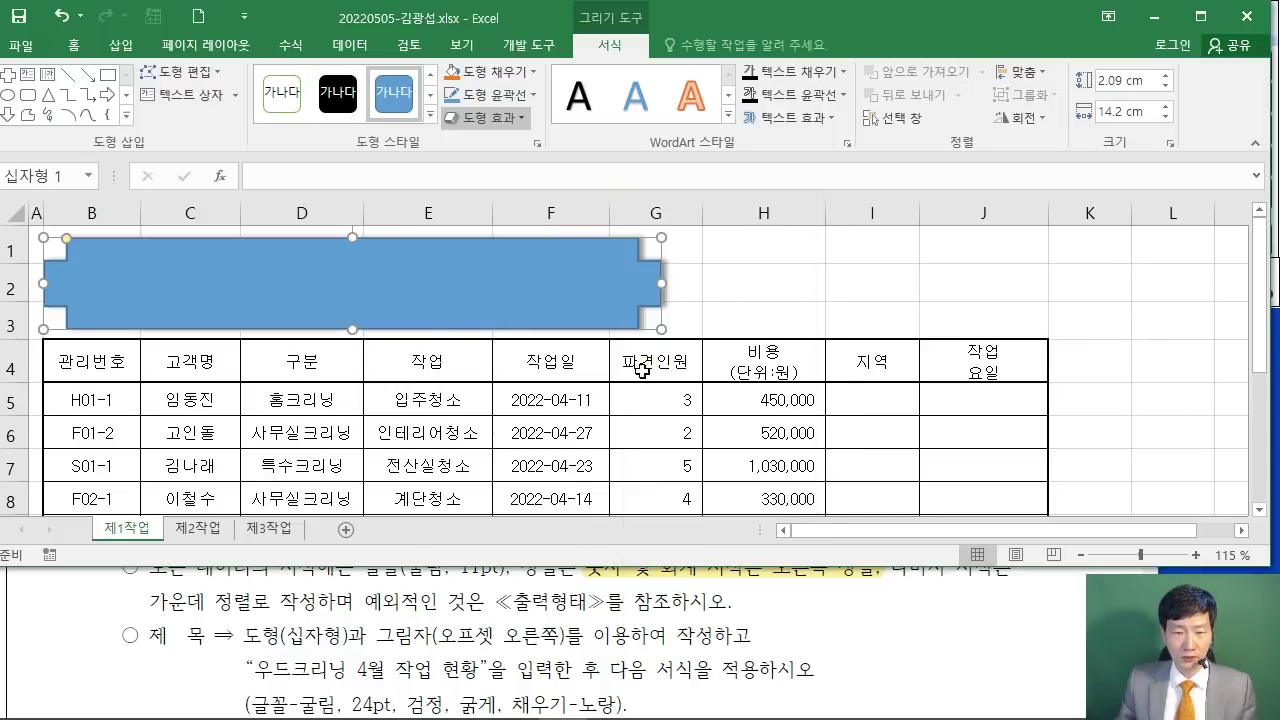
Step: Check the title condition in the exam PDF and reselect the cross shape for text
click(760, 634)
ctrl+scroll(760, 634, up, 1)
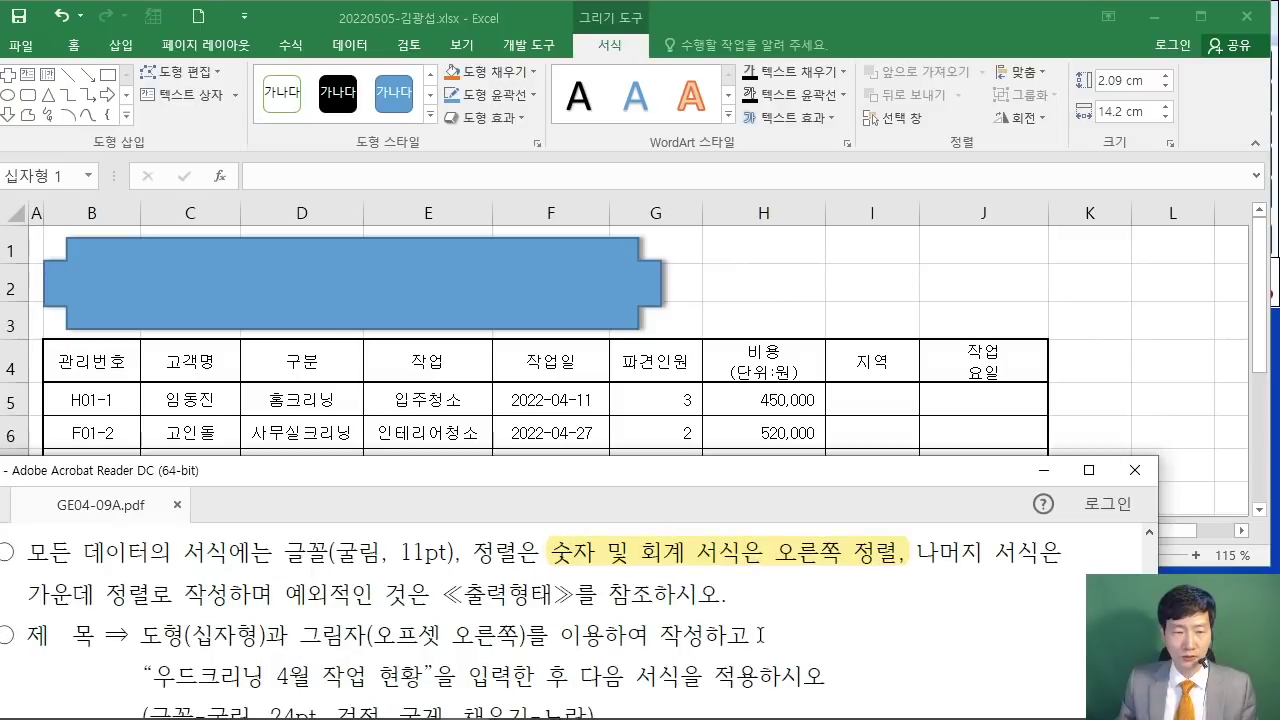
drag(298, 634, 520, 634)
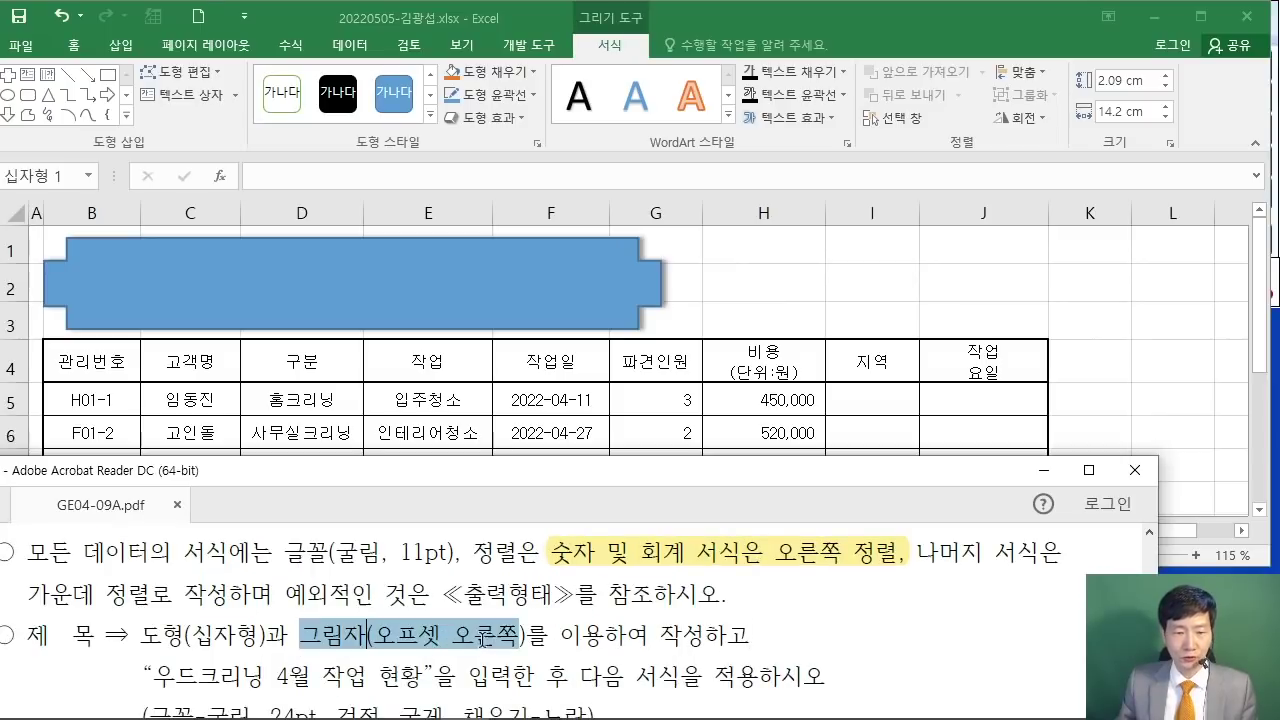
click(547, 672)
scroll(540, 657, down, 1)
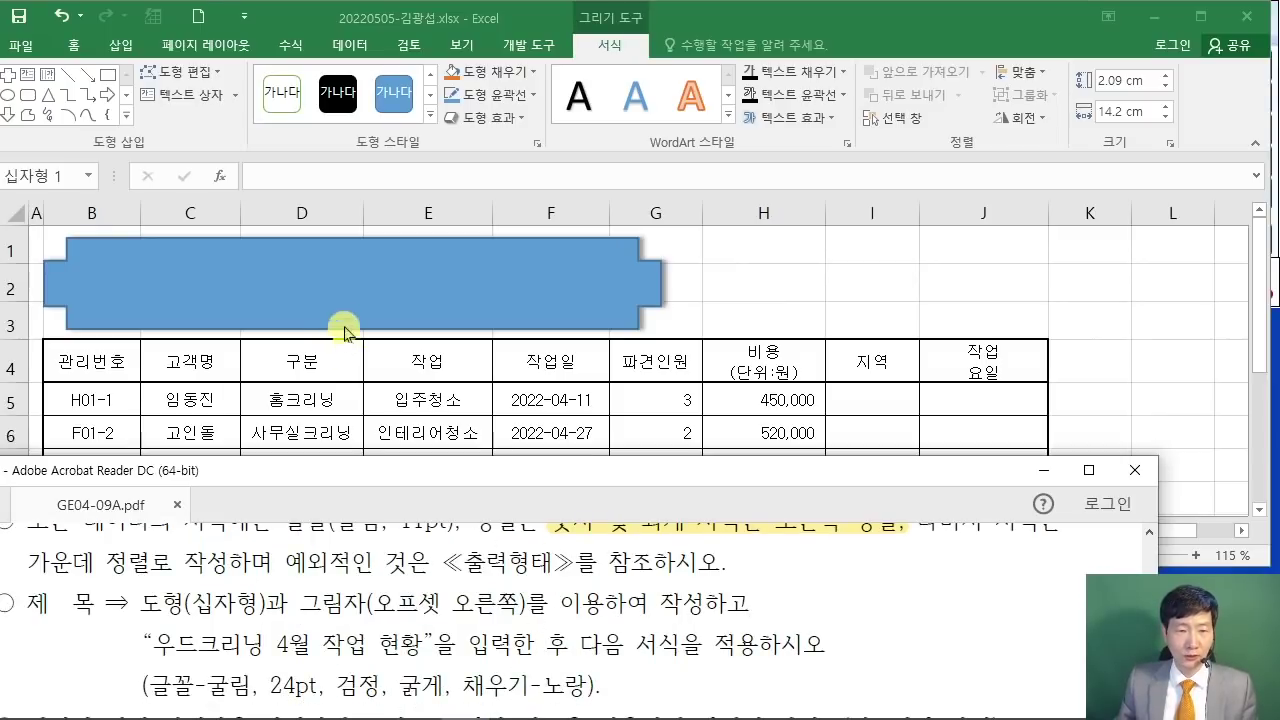
click(343, 318)
Step: Start typing the title '우드크리닝 4월 작업 현황' into the cross shape
text(우드크리닝)
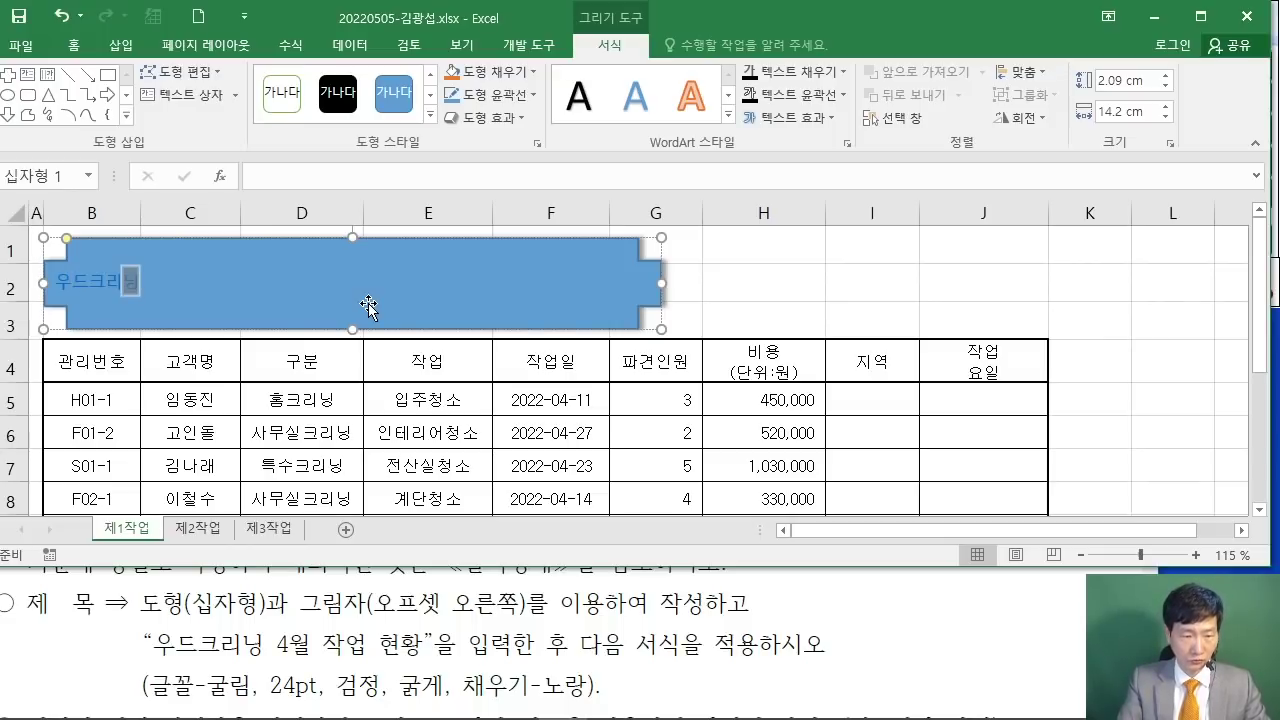
text( 4월 )
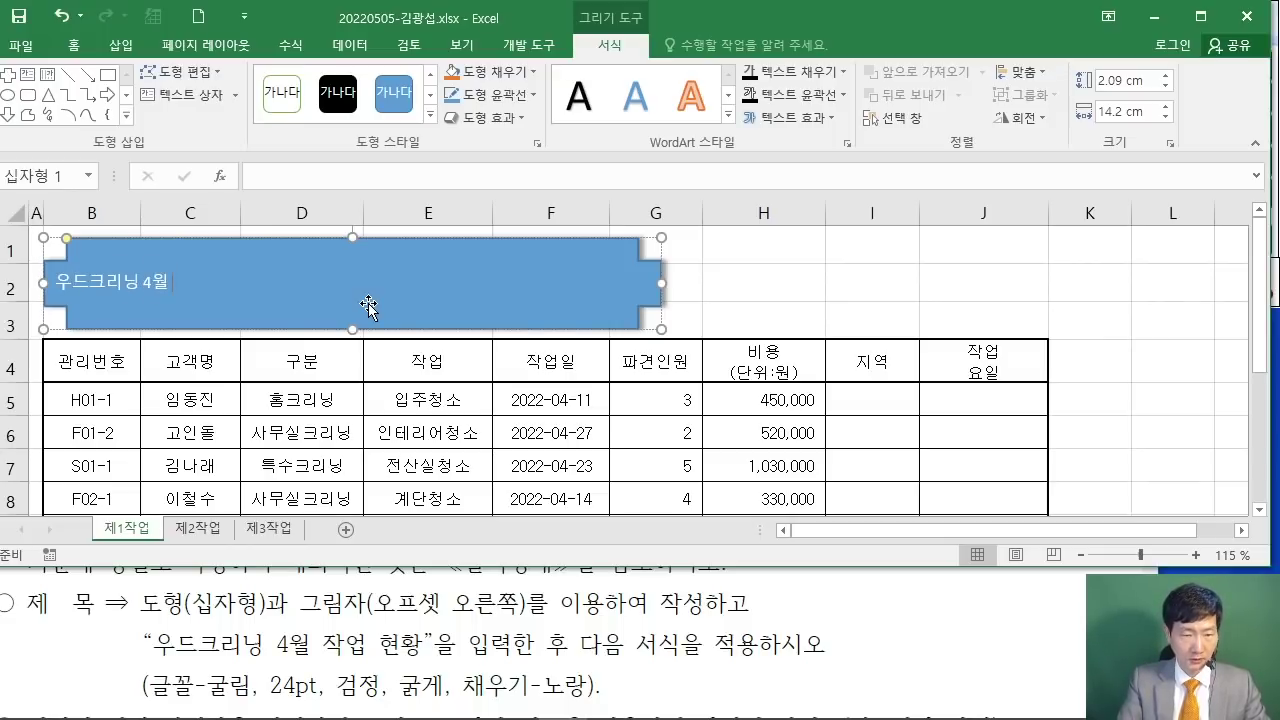
text(WKRDJQ)
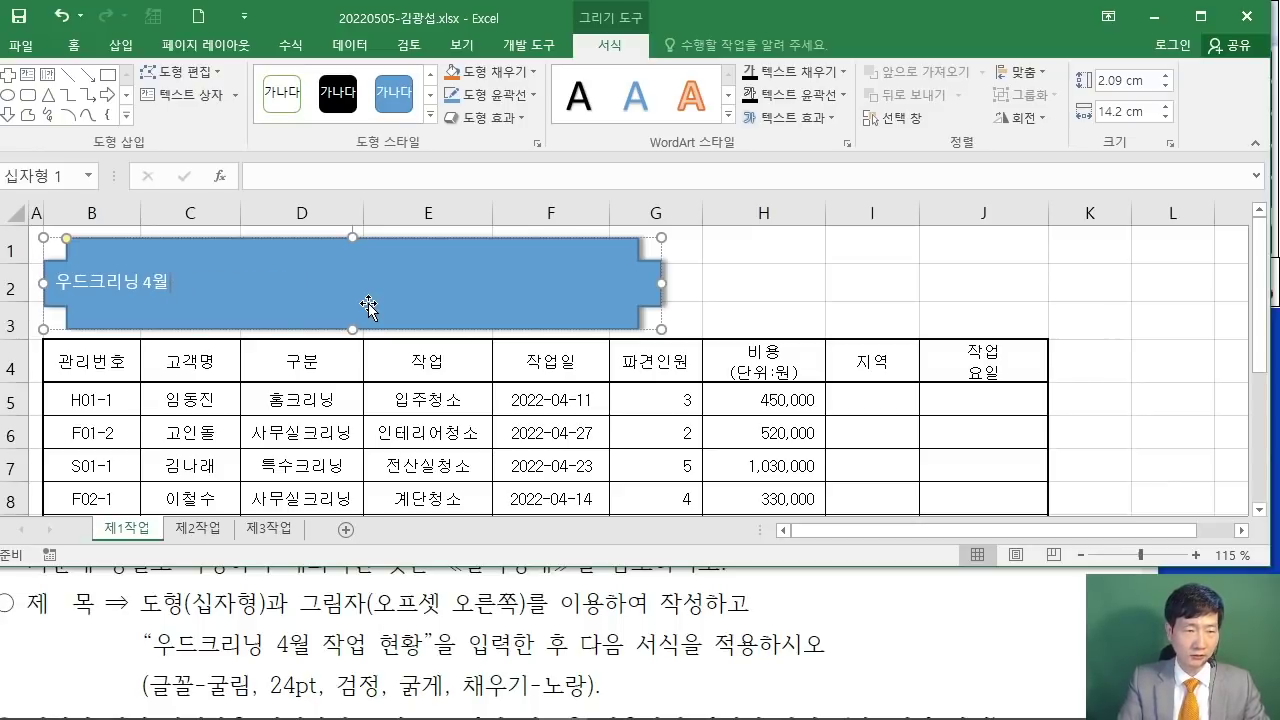
text(작)
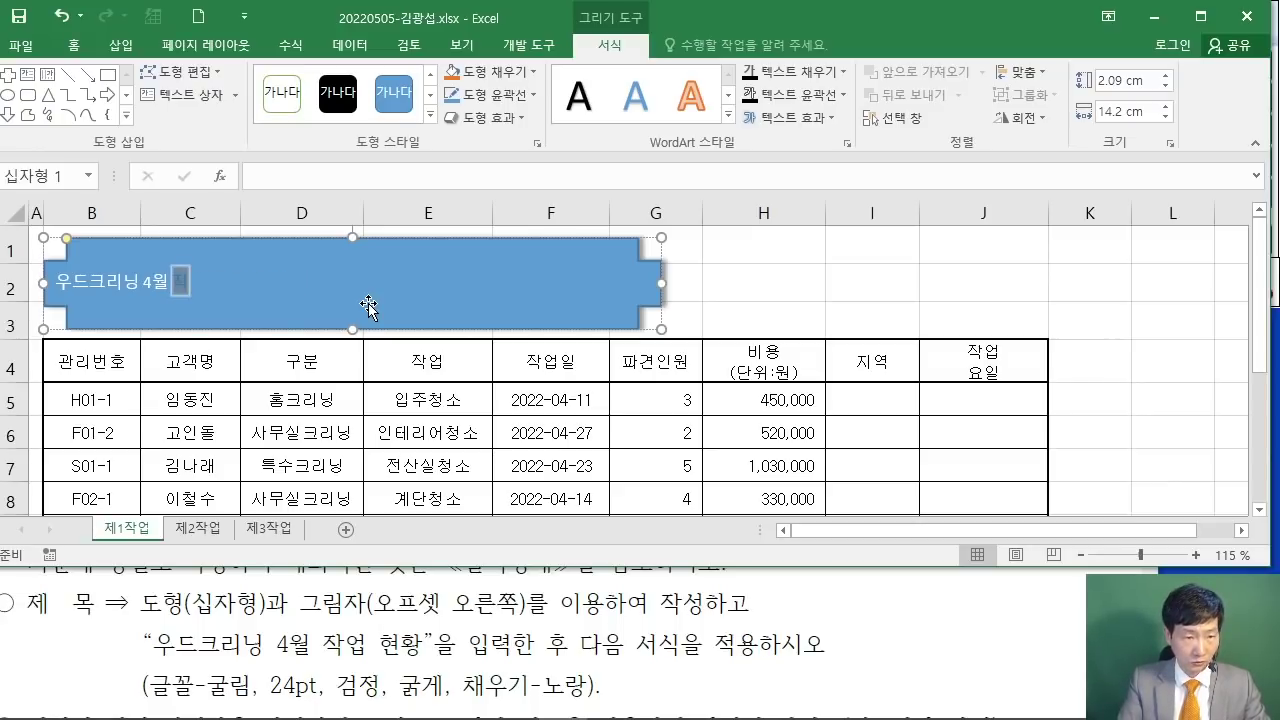
text(업 현황)
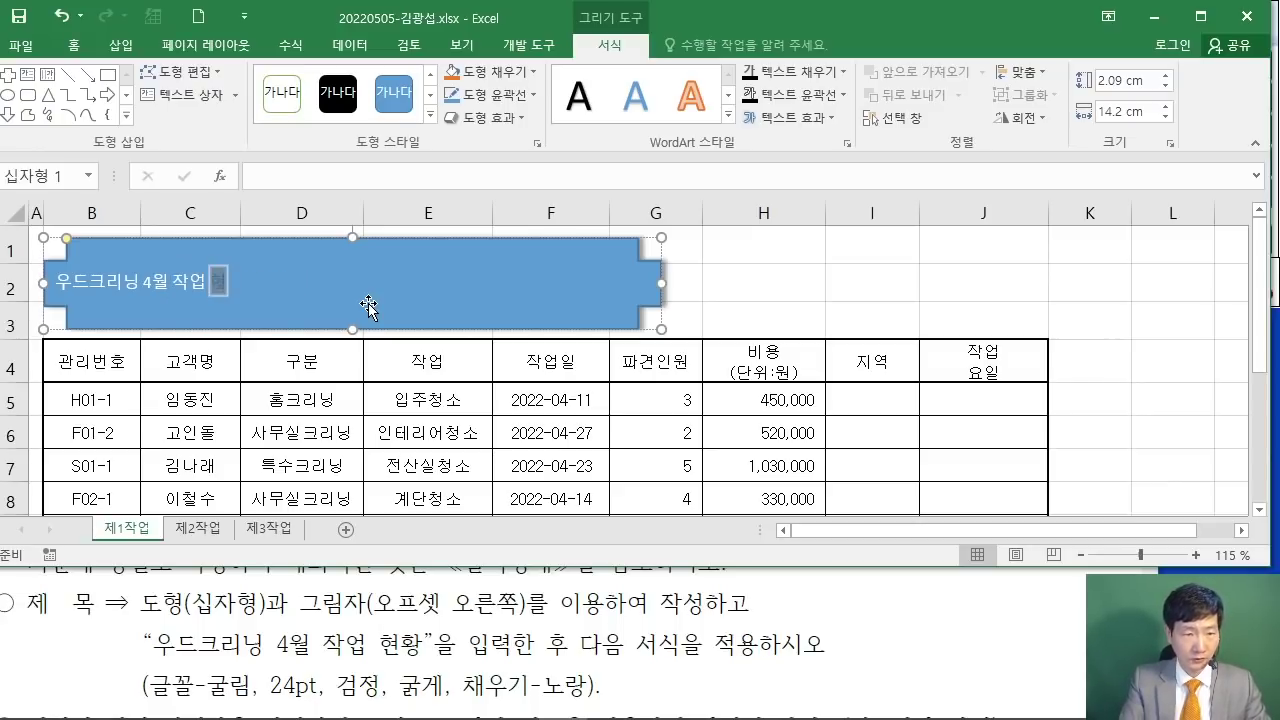
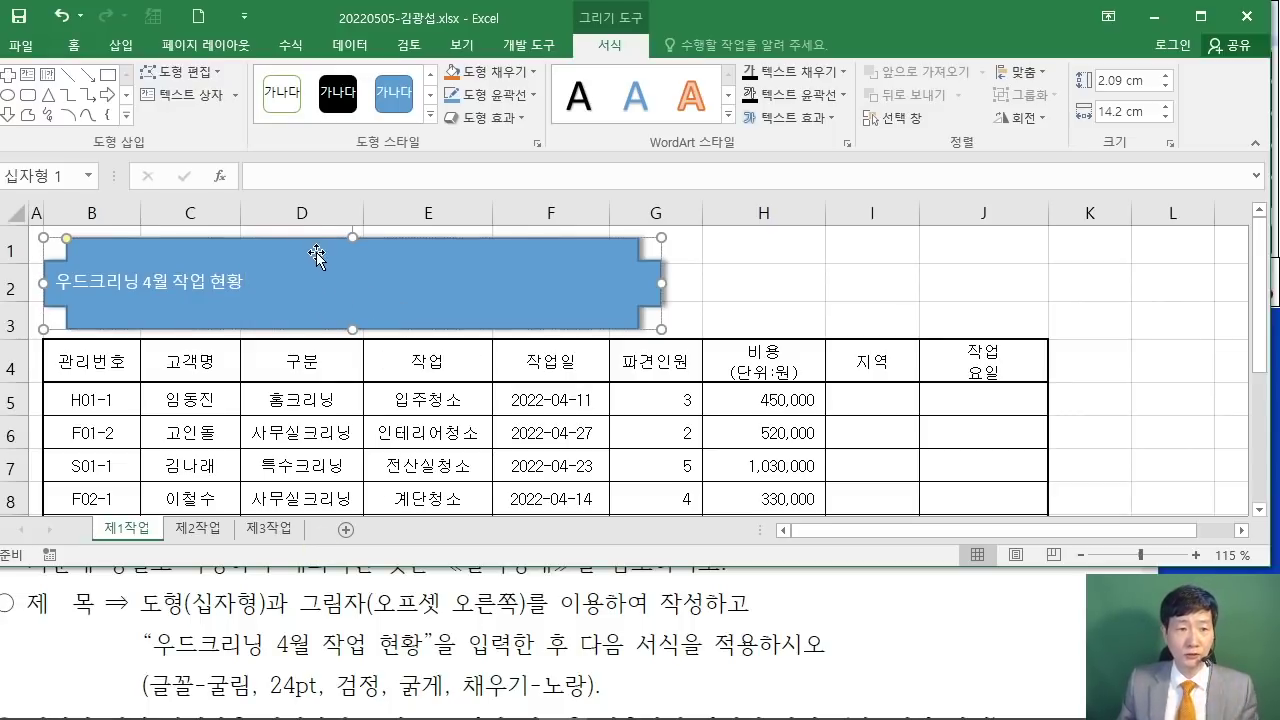
Step: Set the cross-shaped title text to 굴림 font at 24 pt
drag(267, 237, 267, 240)
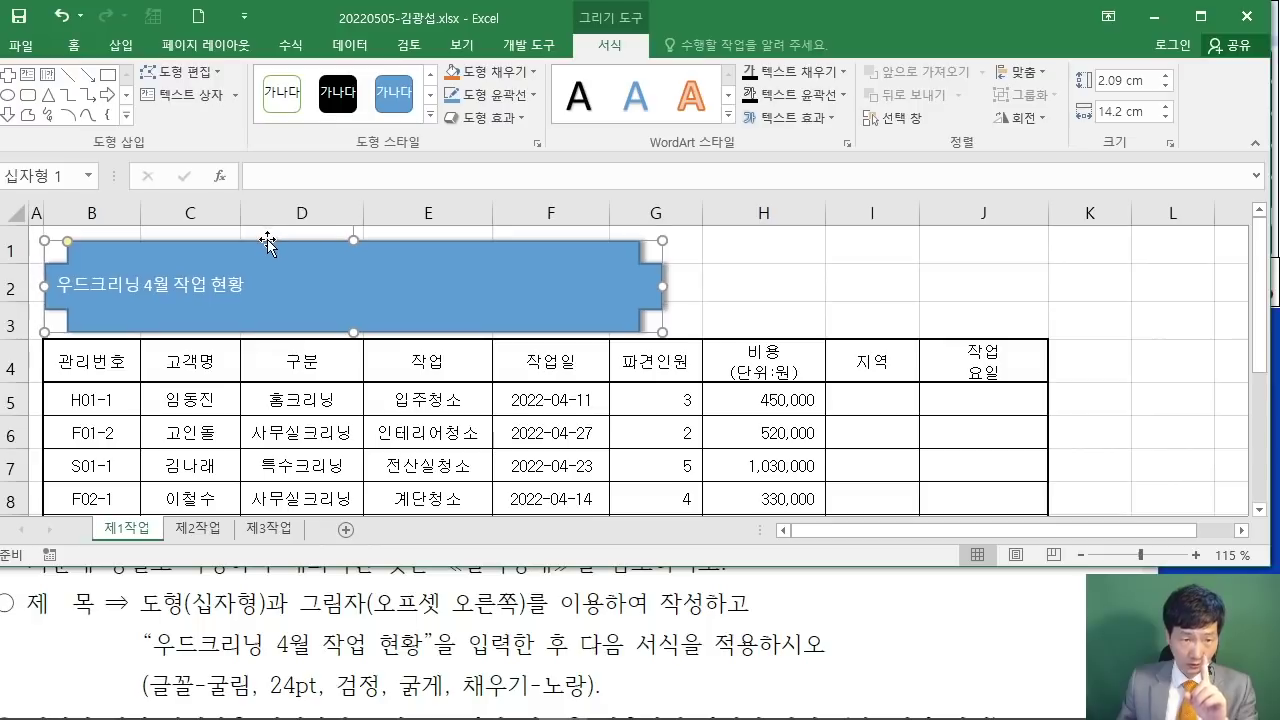
drag(252, 243, 250, 241)
click(75, 46)
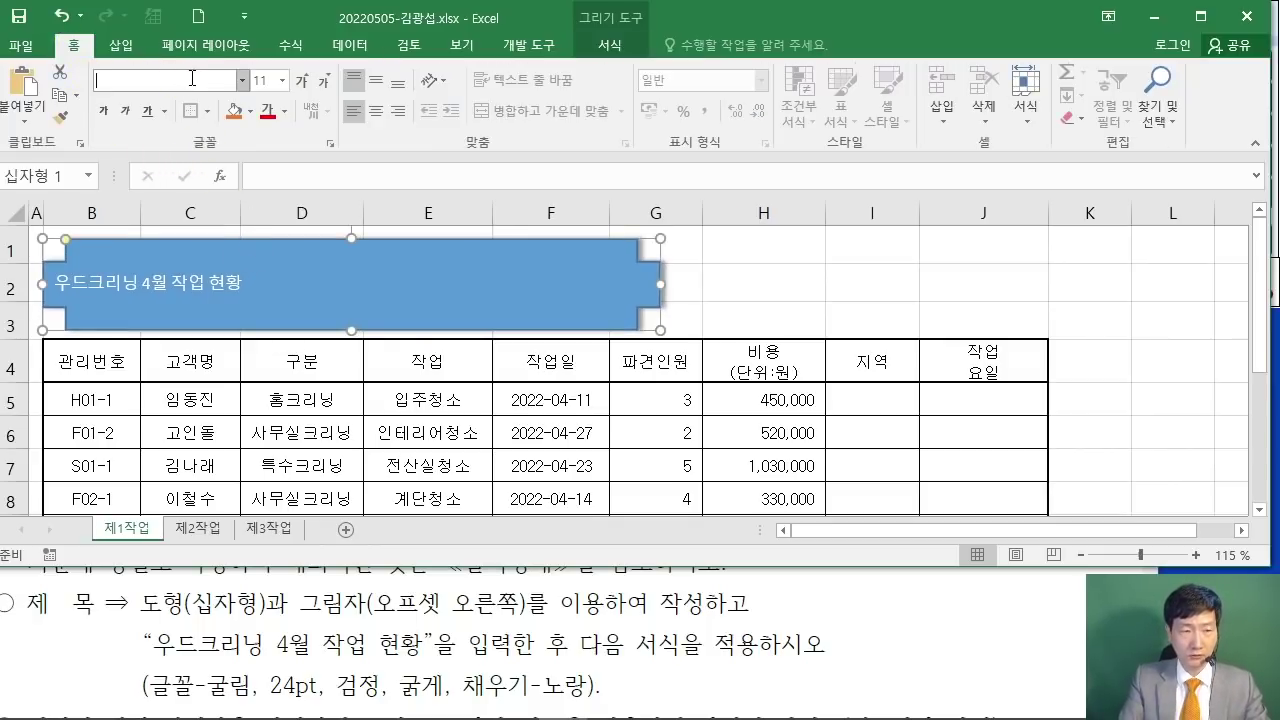
key(Return)
click(262, 80)
text(24)
key(Return)
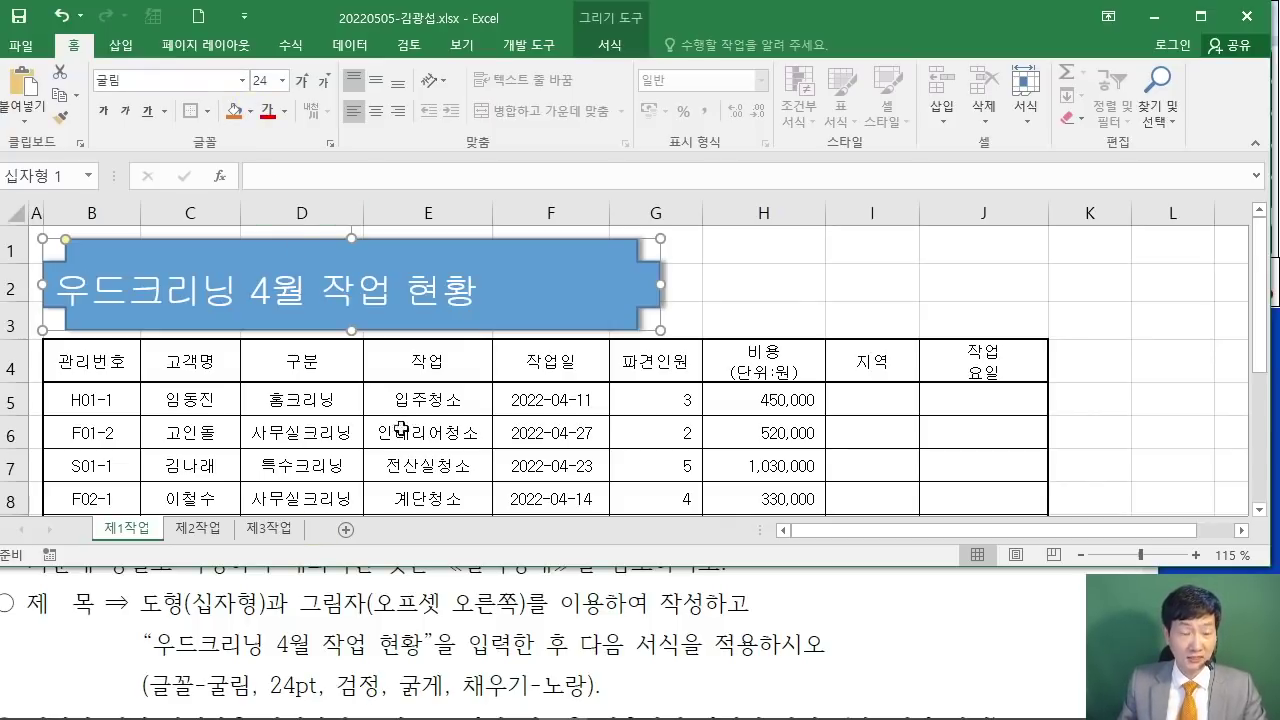
Step: Make the title text bold and black, and fill the shape yellow
click(284, 111)
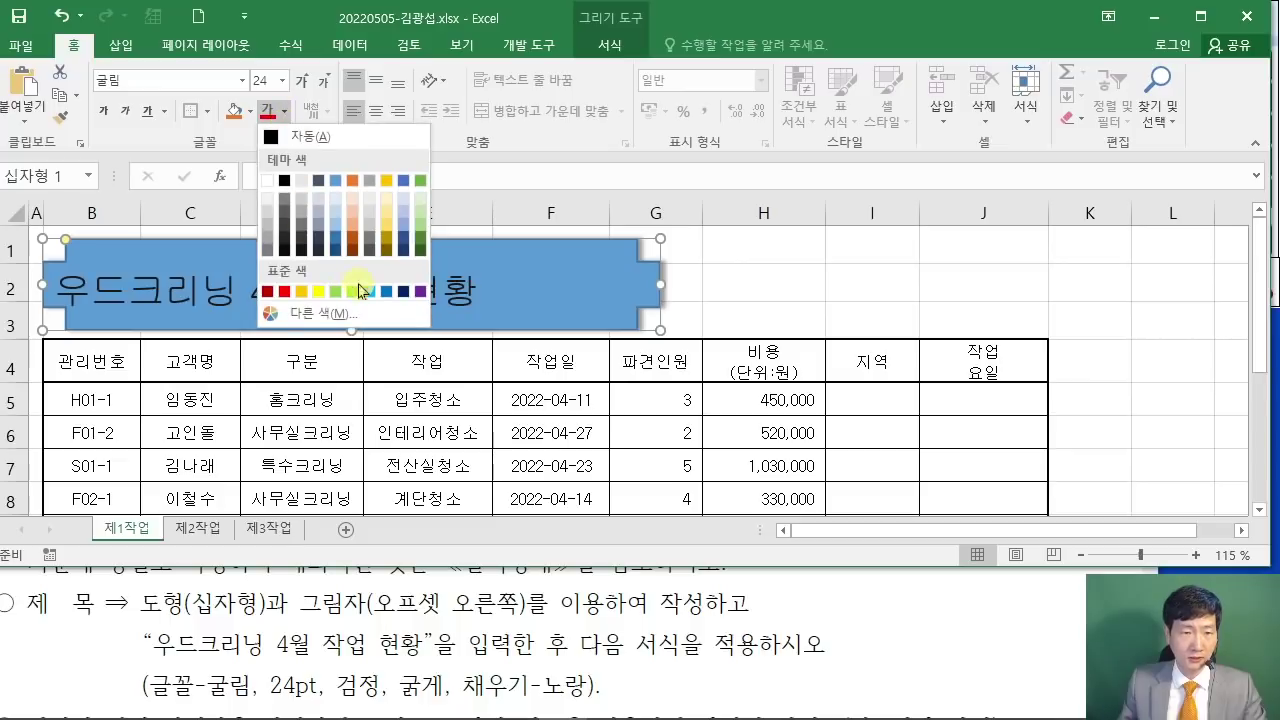
click(284, 181)
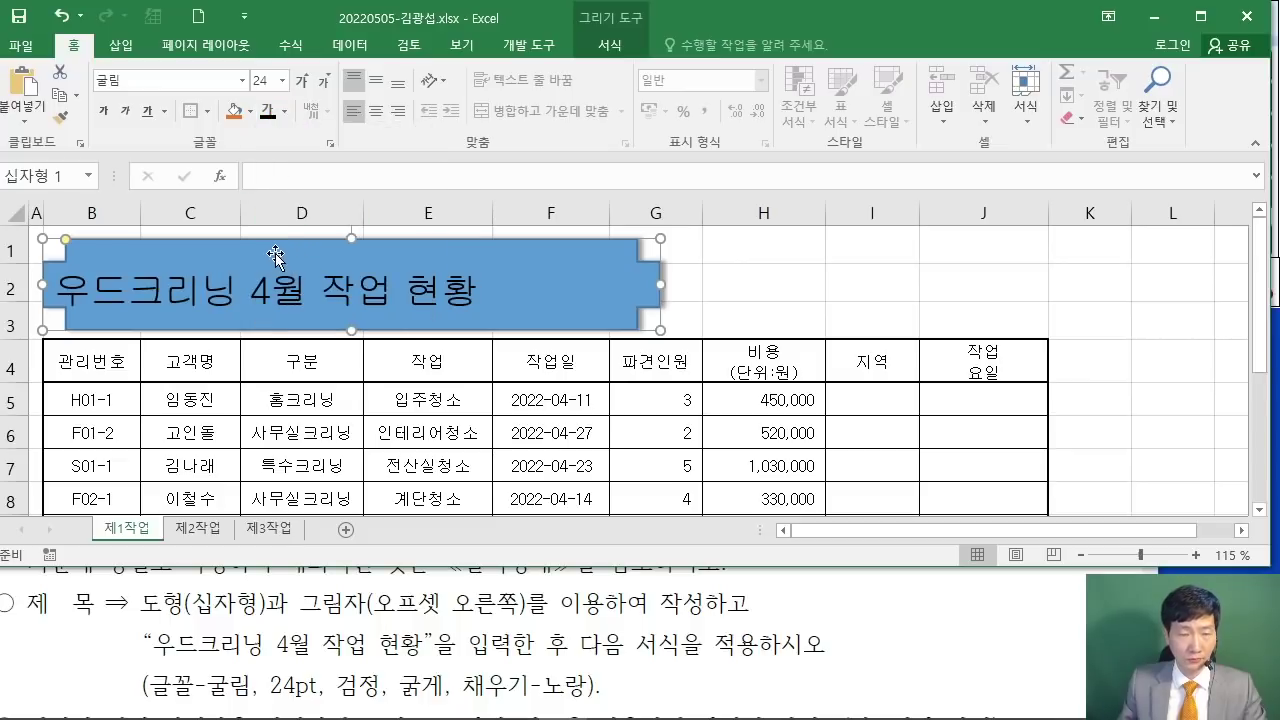
click(105, 112)
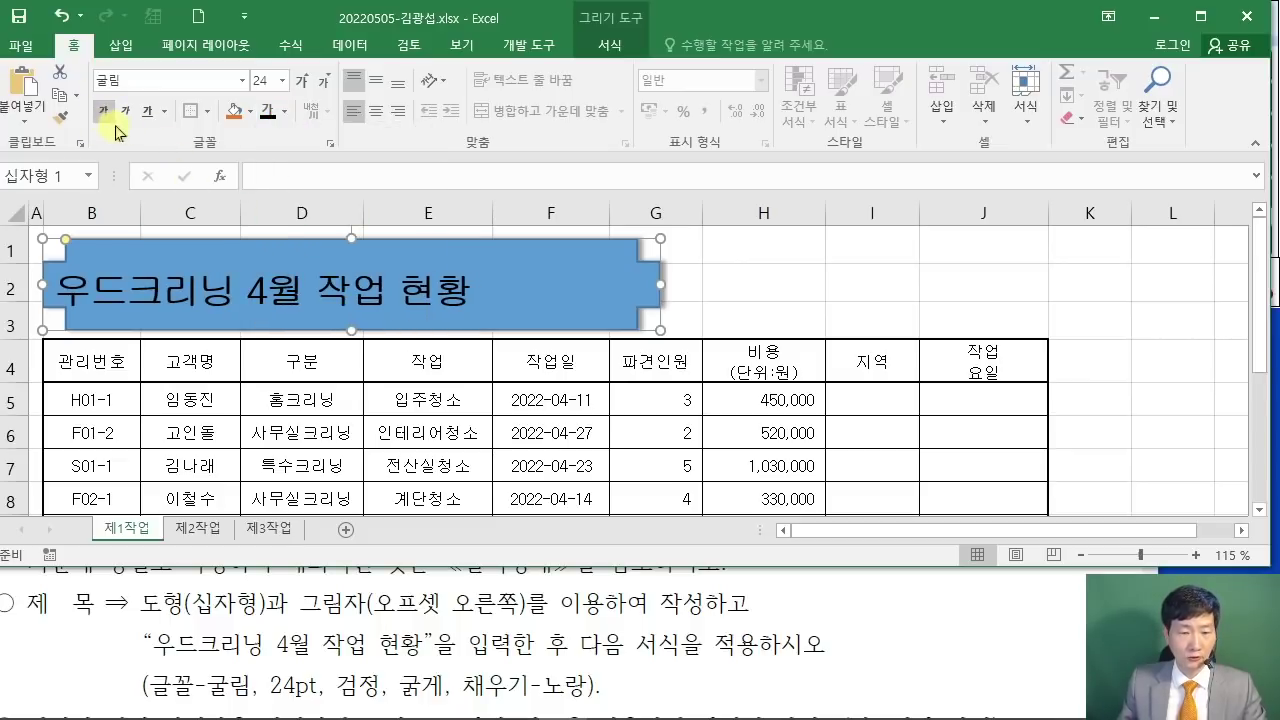
click(250, 112)
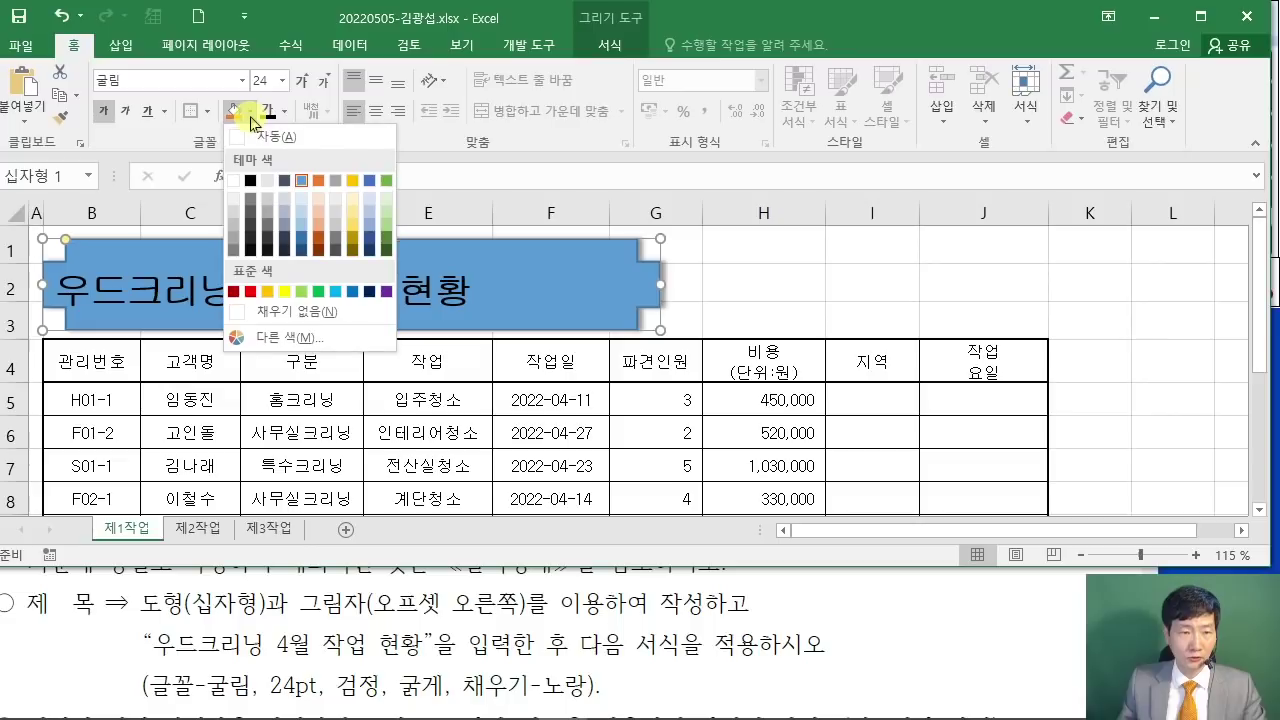
click(284, 291)
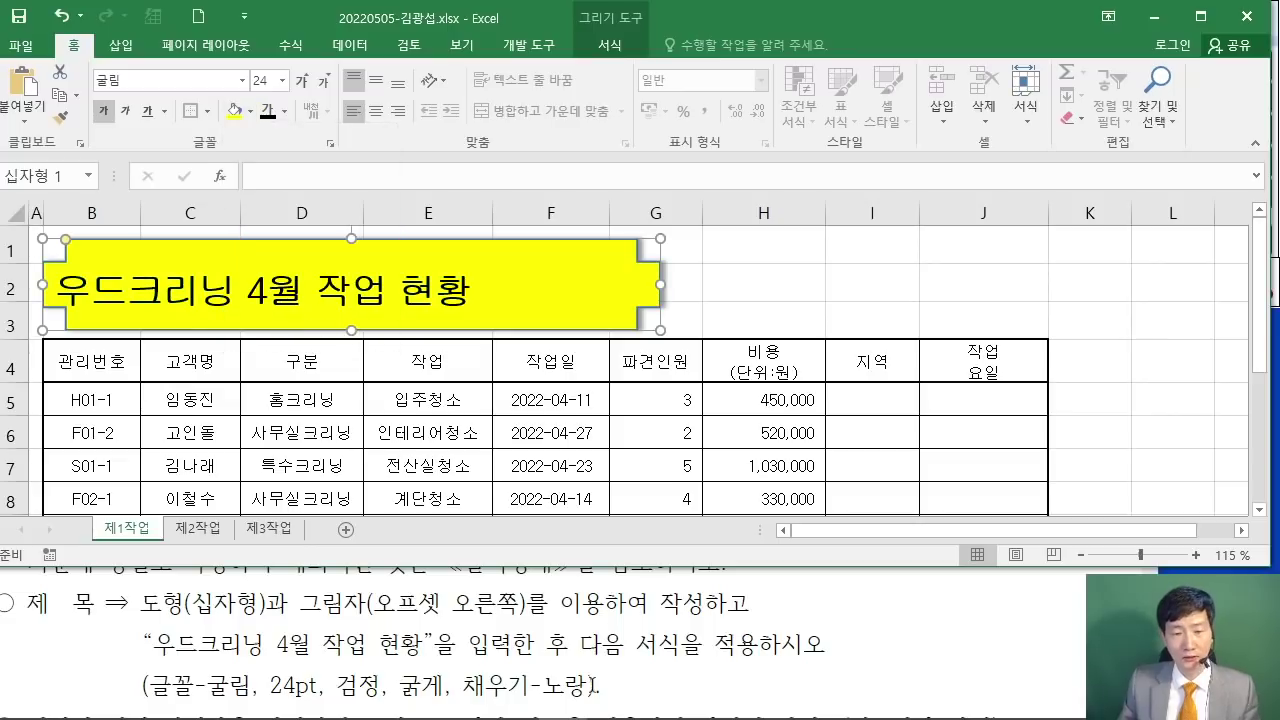
click(876, 651)
scroll(876, 651, up, 10)
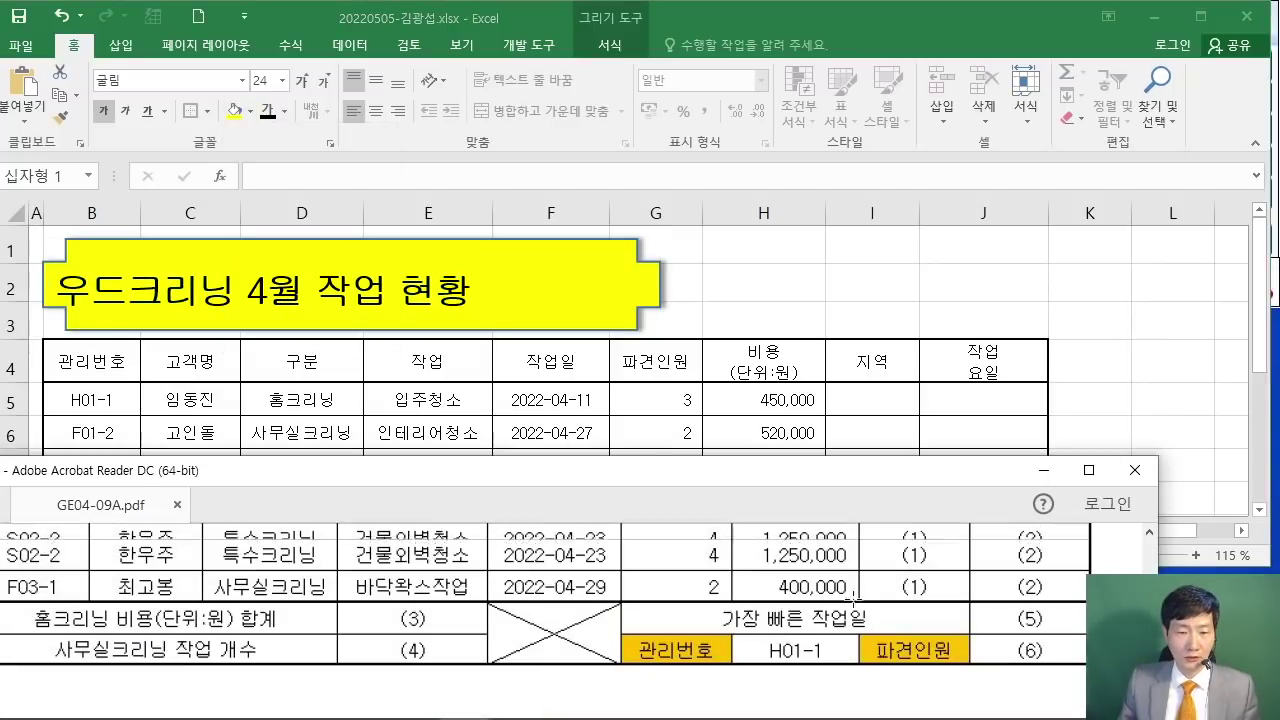
Step: Apply Middle Align and Center to the '우드크리닝 4월 작업 현황' title shape
scroll(848, 590, up, 5)
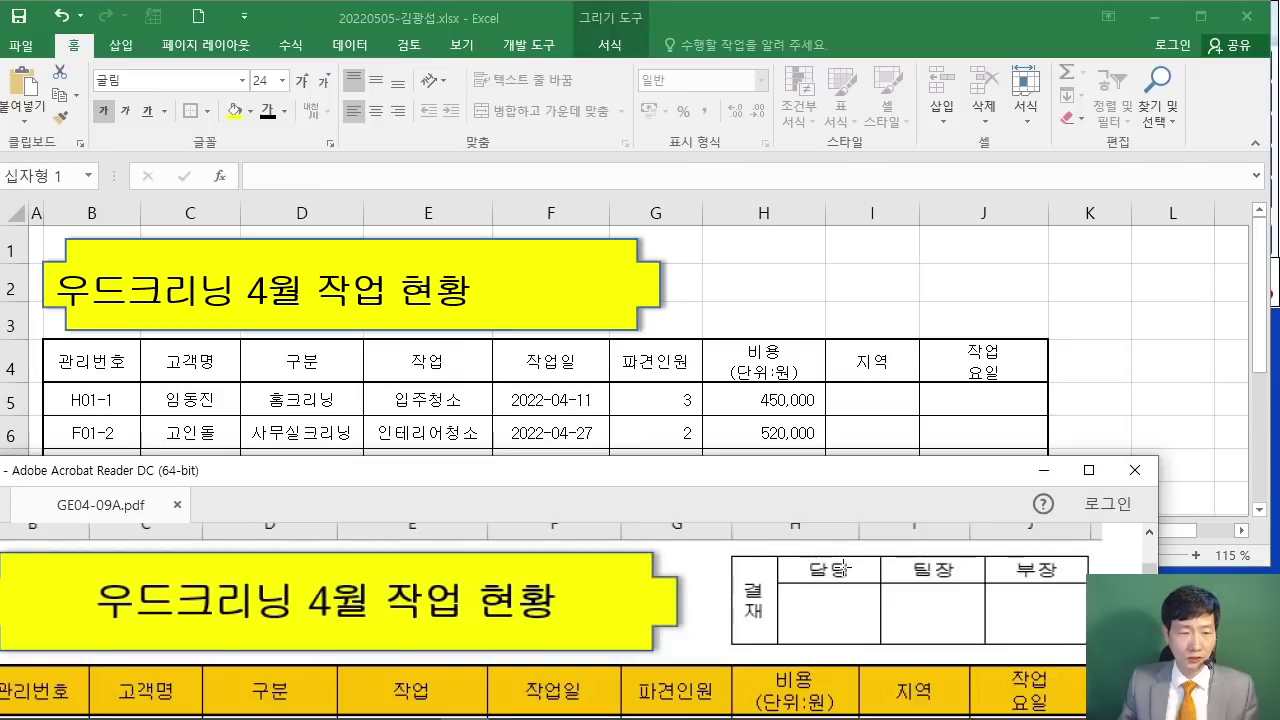
drag(616, 458, 651, 457)
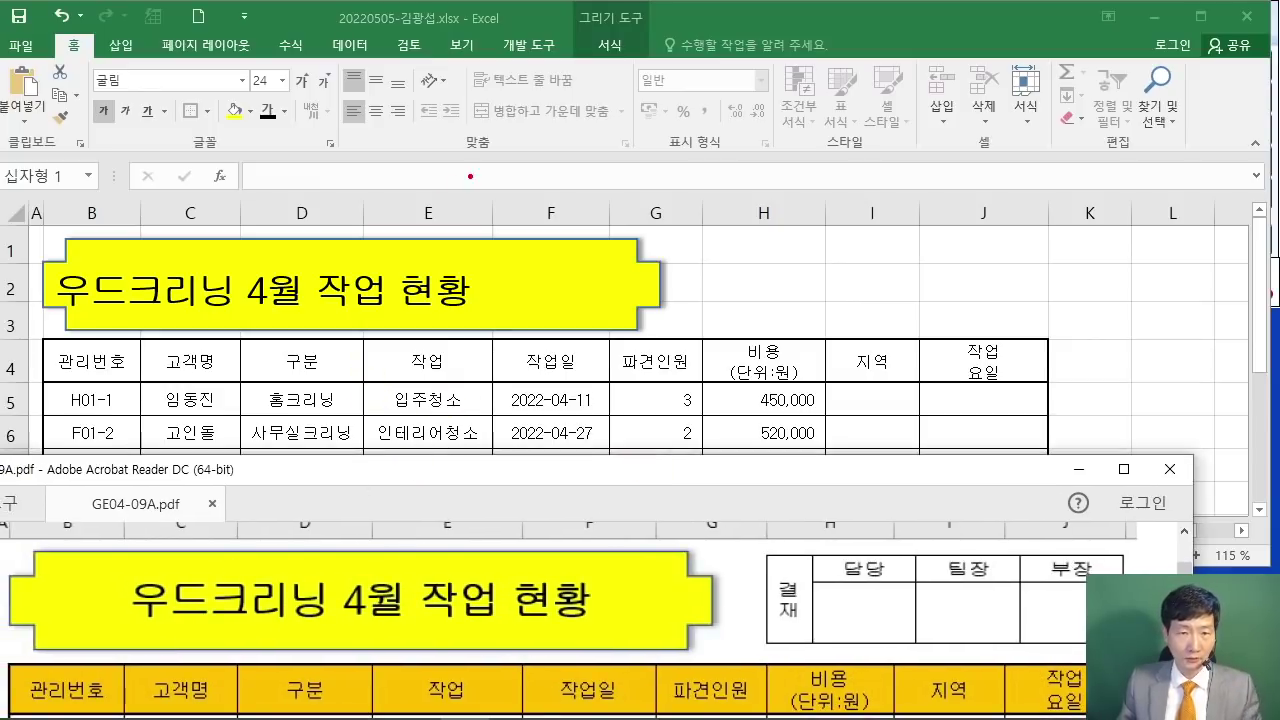
drag(371, 87, 392, 136)
drag(397, 78, 440, 53)
drag(380, 113, 428, 155)
key(Escape)
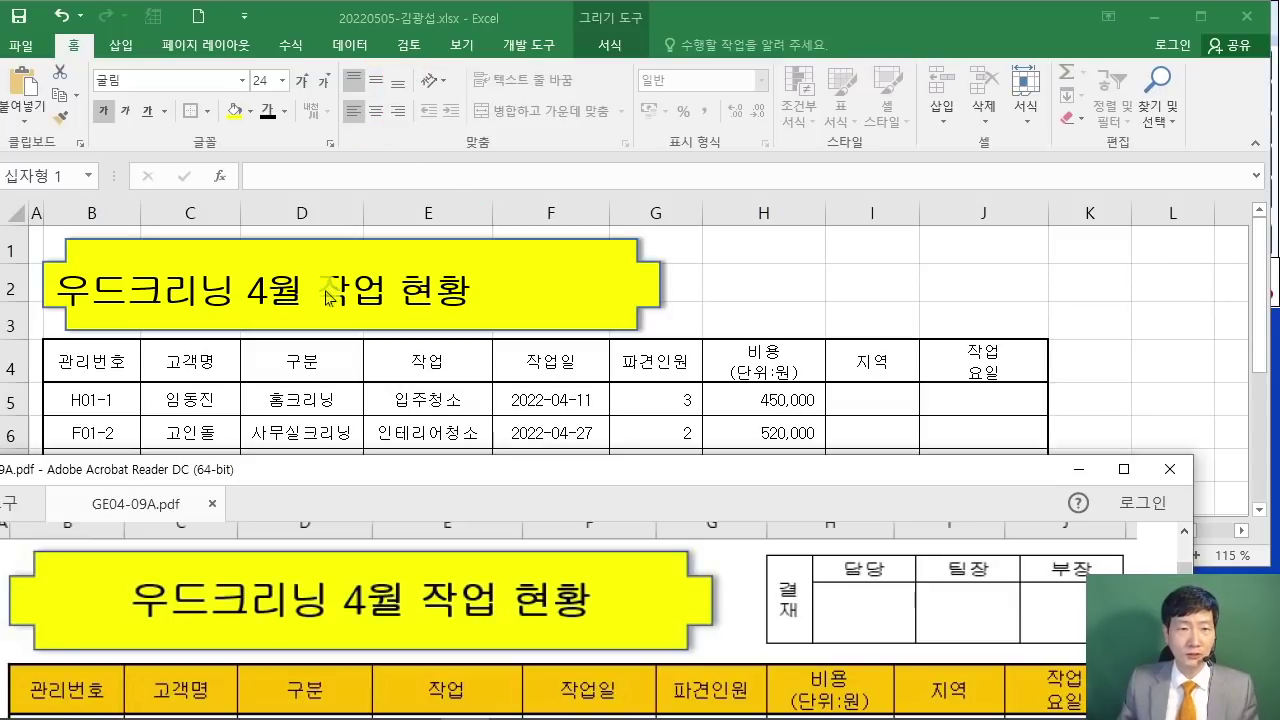
click(374, 113)
click(376, 111)
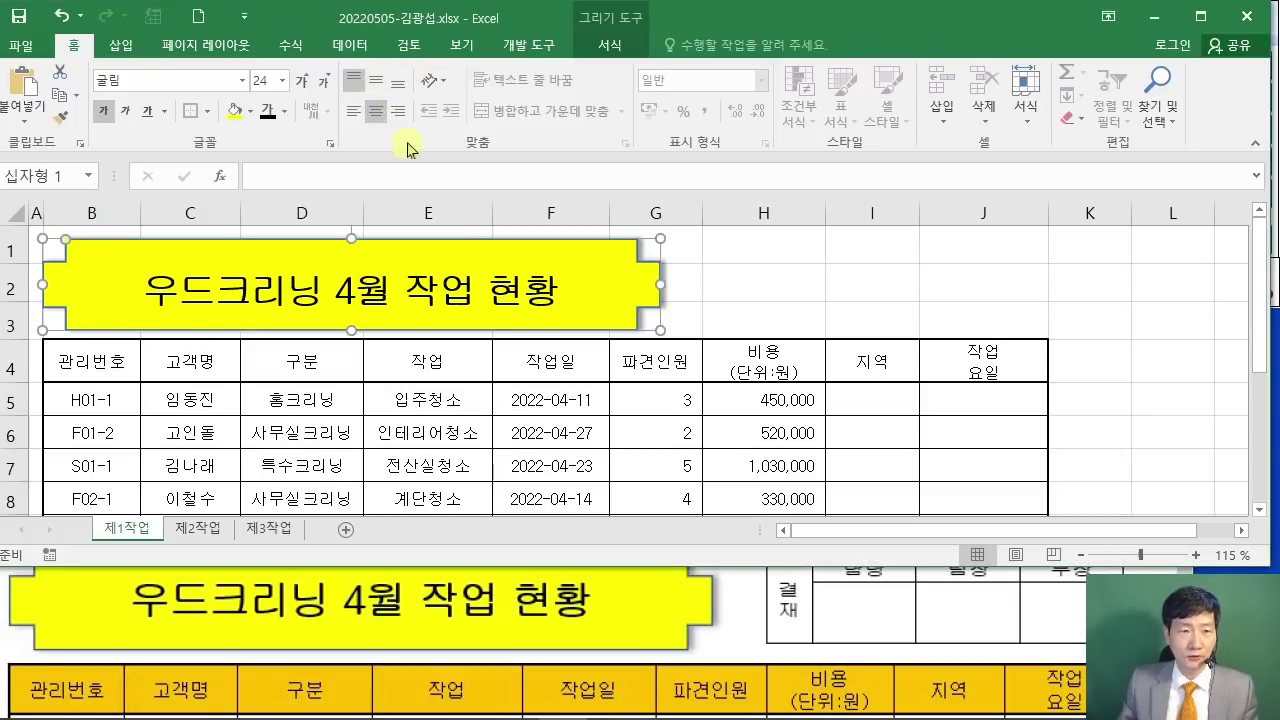
click(376, 80)
click(830, 295)
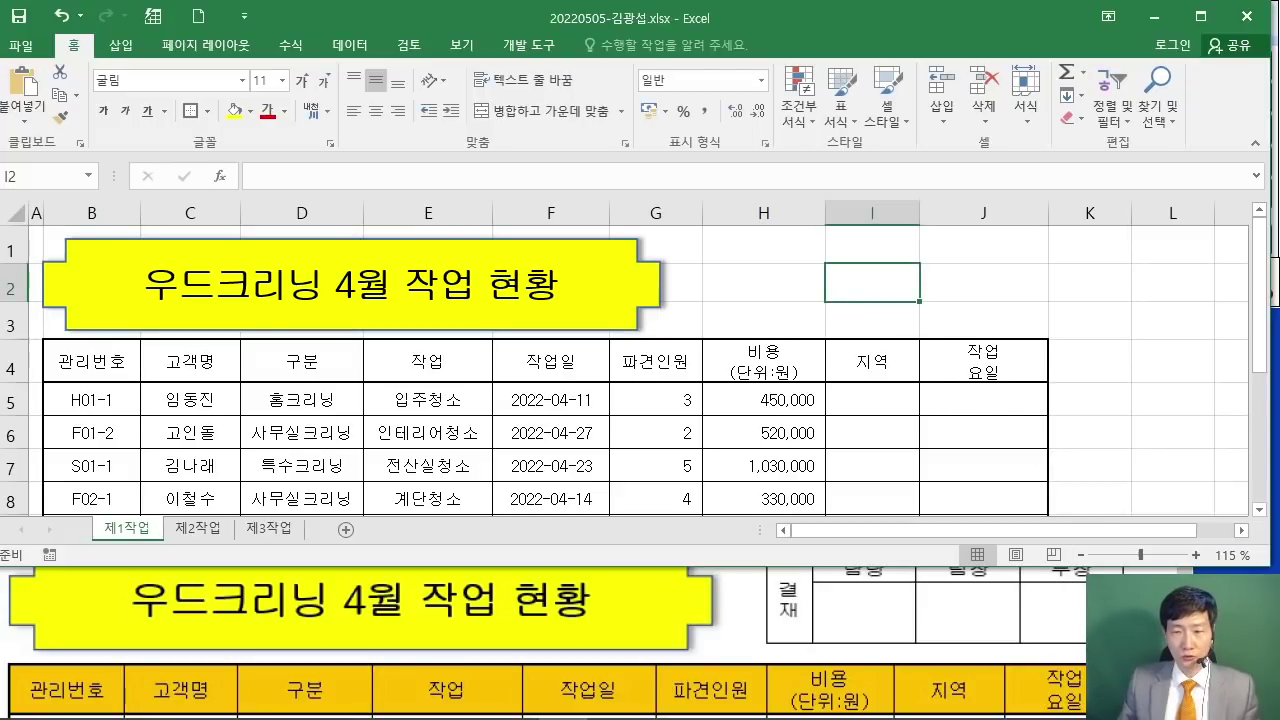
key(alt+Tab)
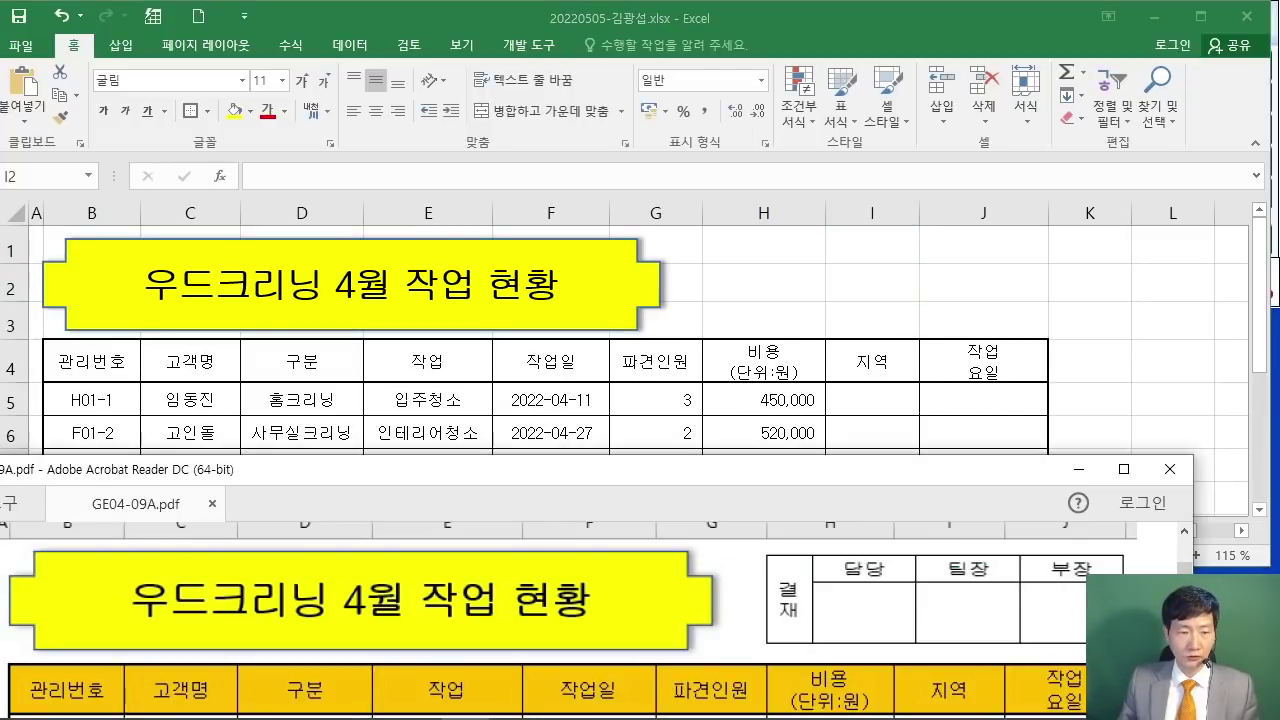
scroll(570, 620, down, 6)
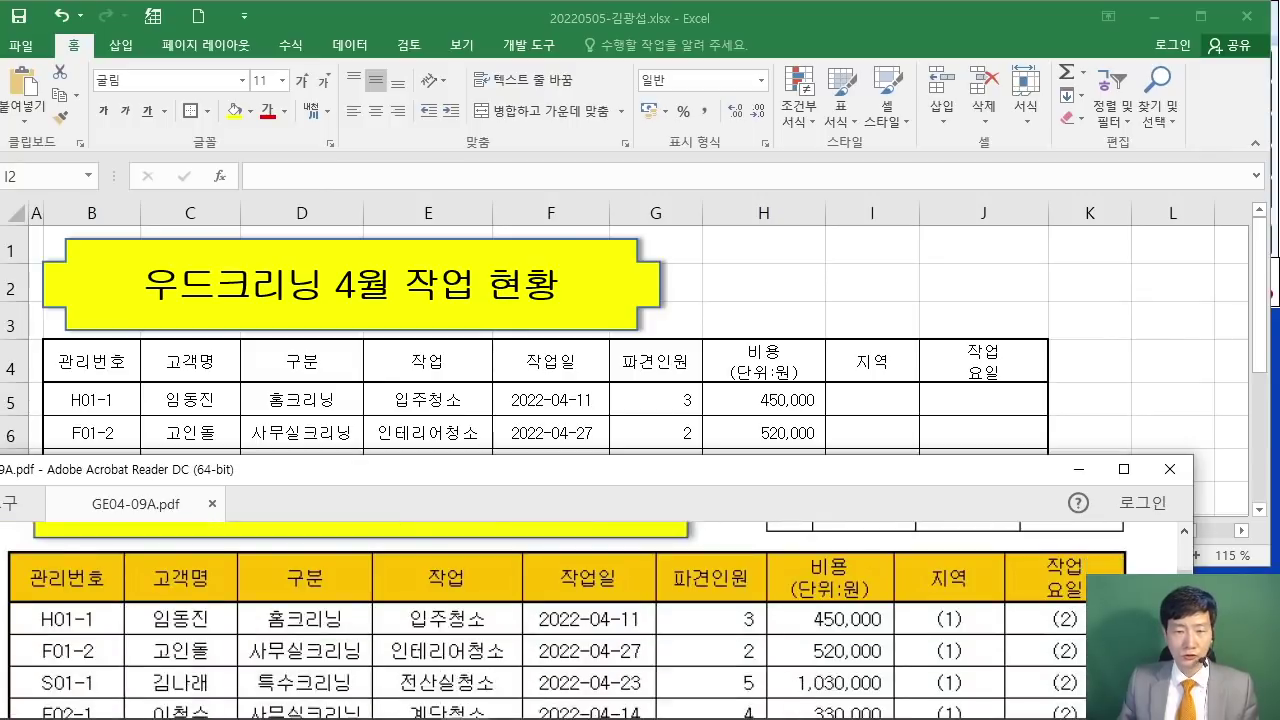
scroll(570, 620, down, 5)
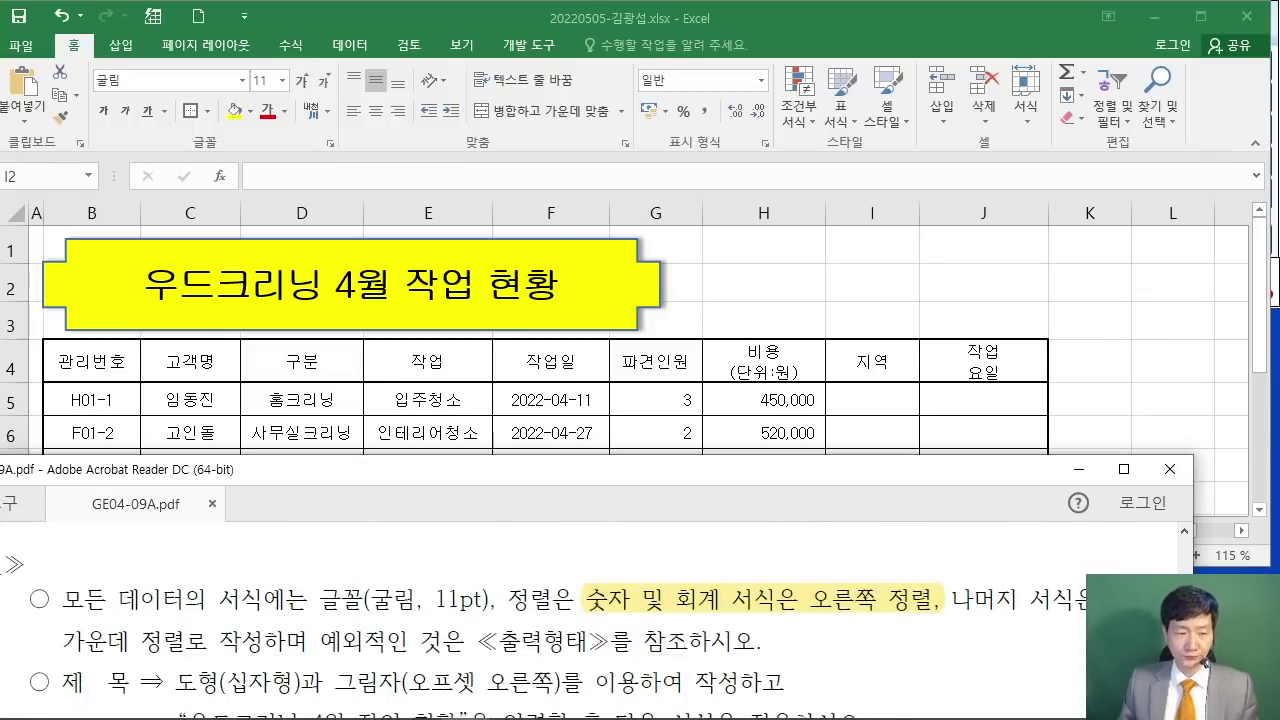
drag(48, 668, 1025, 676)
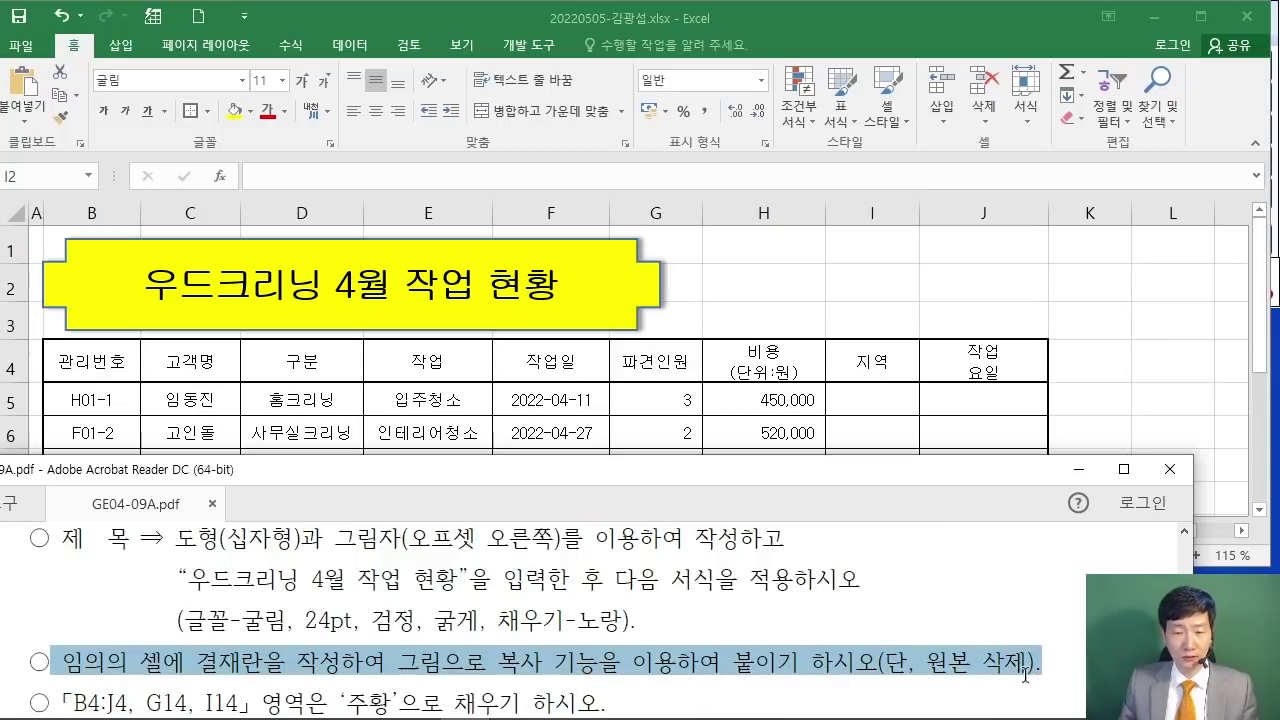
click(1003, 684)
scroll(1047, 660, up, 6)
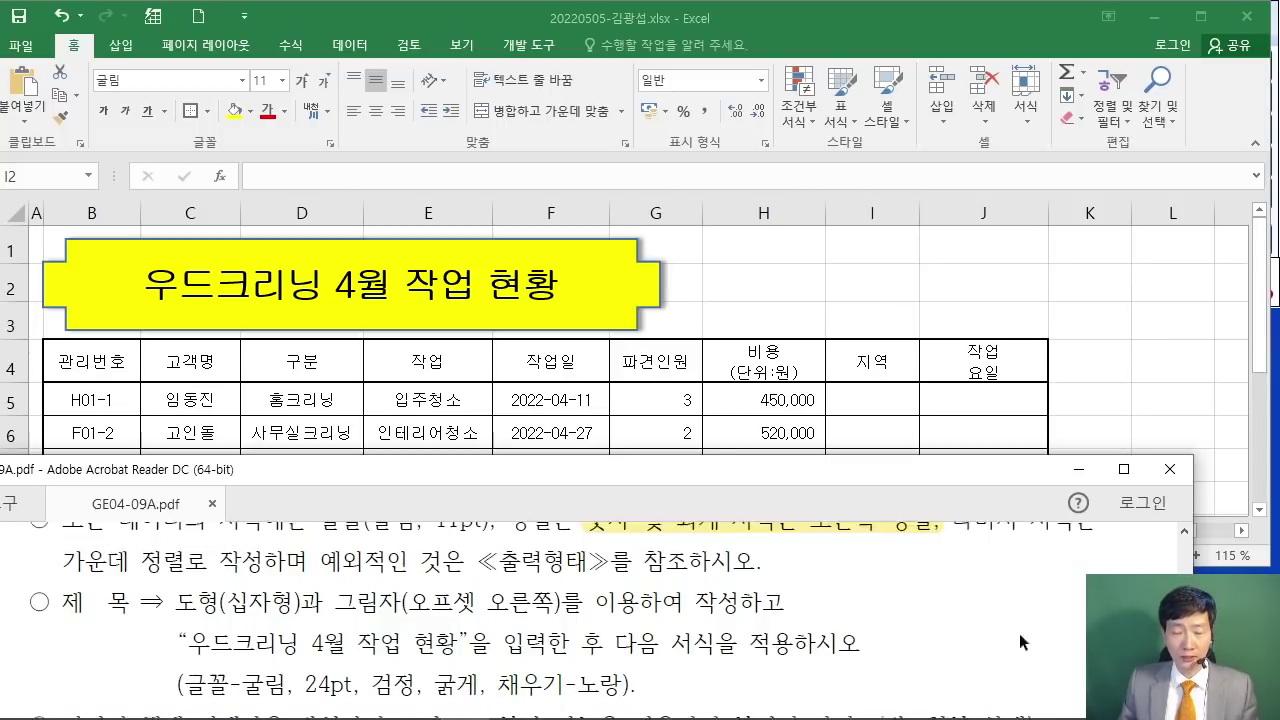
scroll(1010, 621, up, 5)
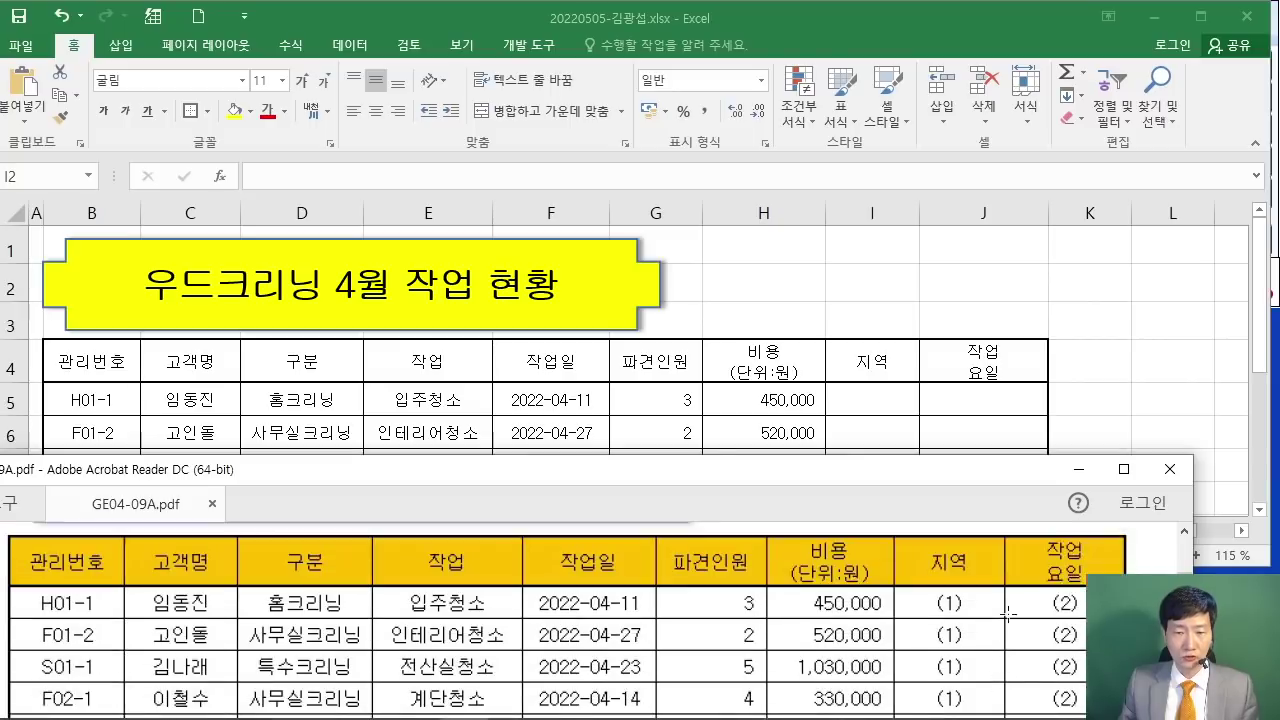
drag(935, 478, 860, 480)
click(903, 294)
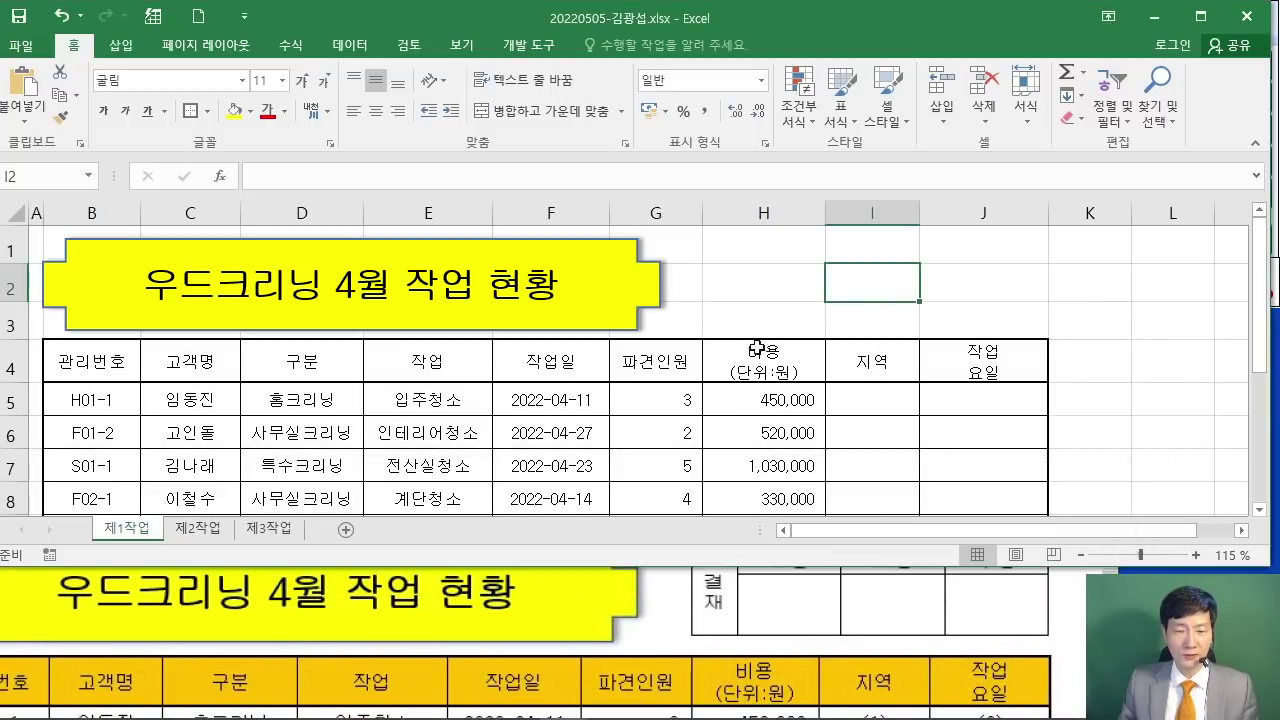
Step: On sheet 제2작업, select C2 as the starting cell for the approval box
click(204, 536)
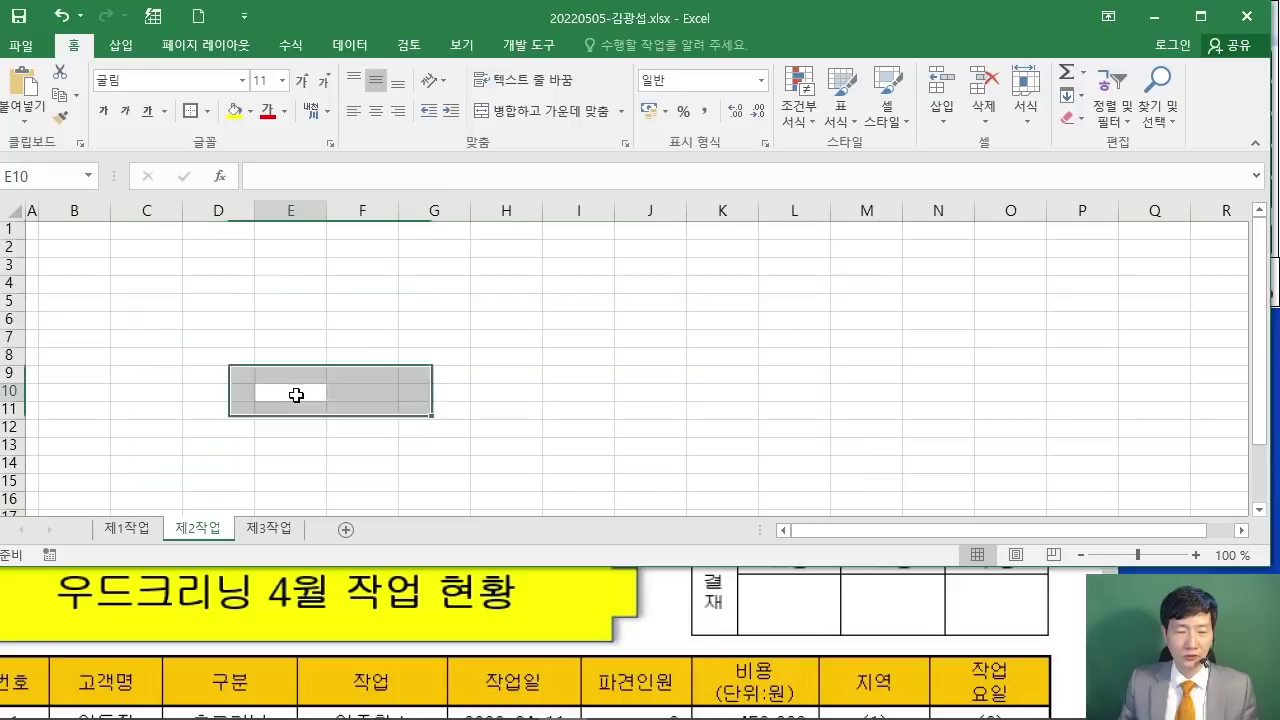
scroll(209, 354, up, 6)
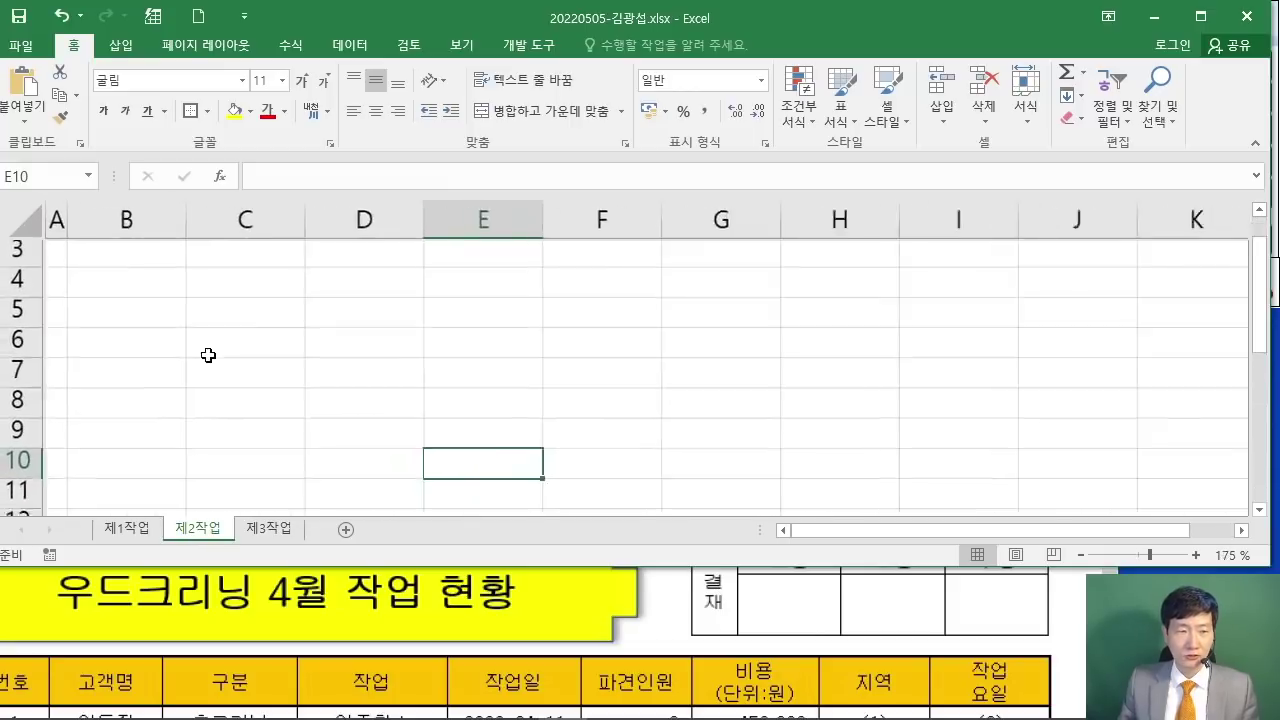
scroll(275, 320, up, 1)
drag(269, 300, 640, 329)
drag(460, 420, 430, 395)
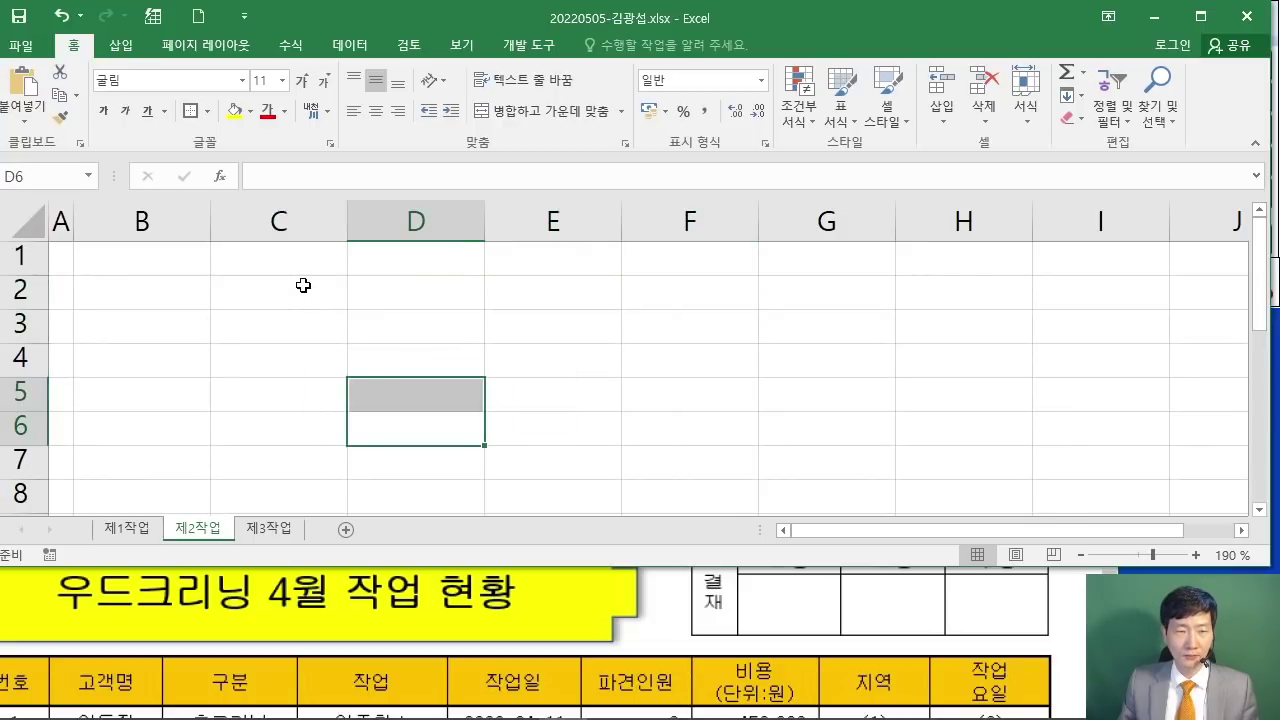
click(307, 291)
click(705, 589)
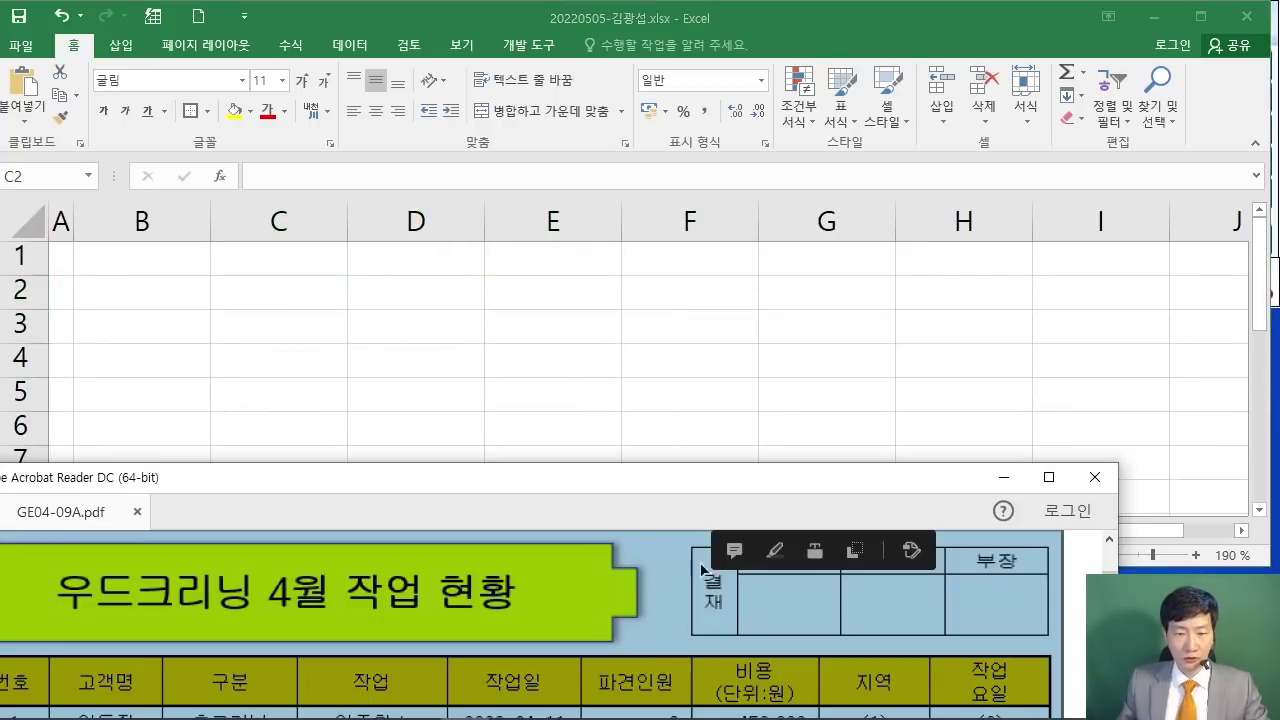
key(alt+Tab)
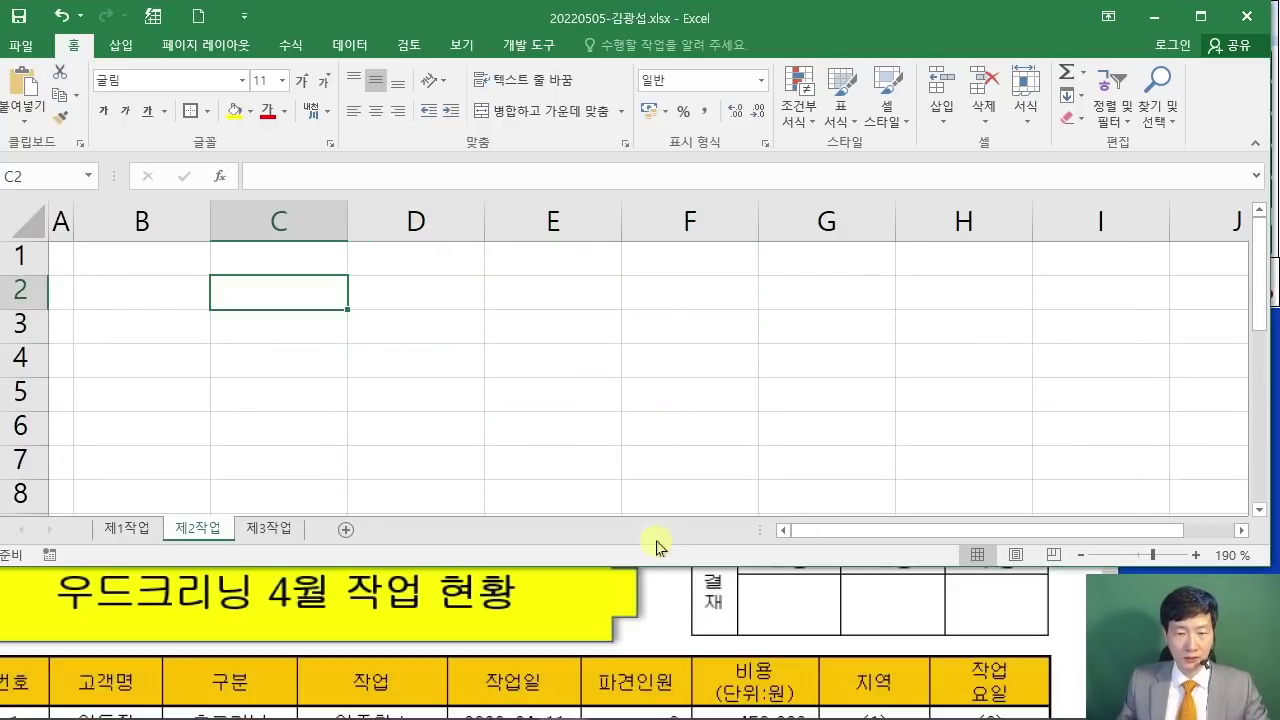
drag(655, 568, 657, 532)
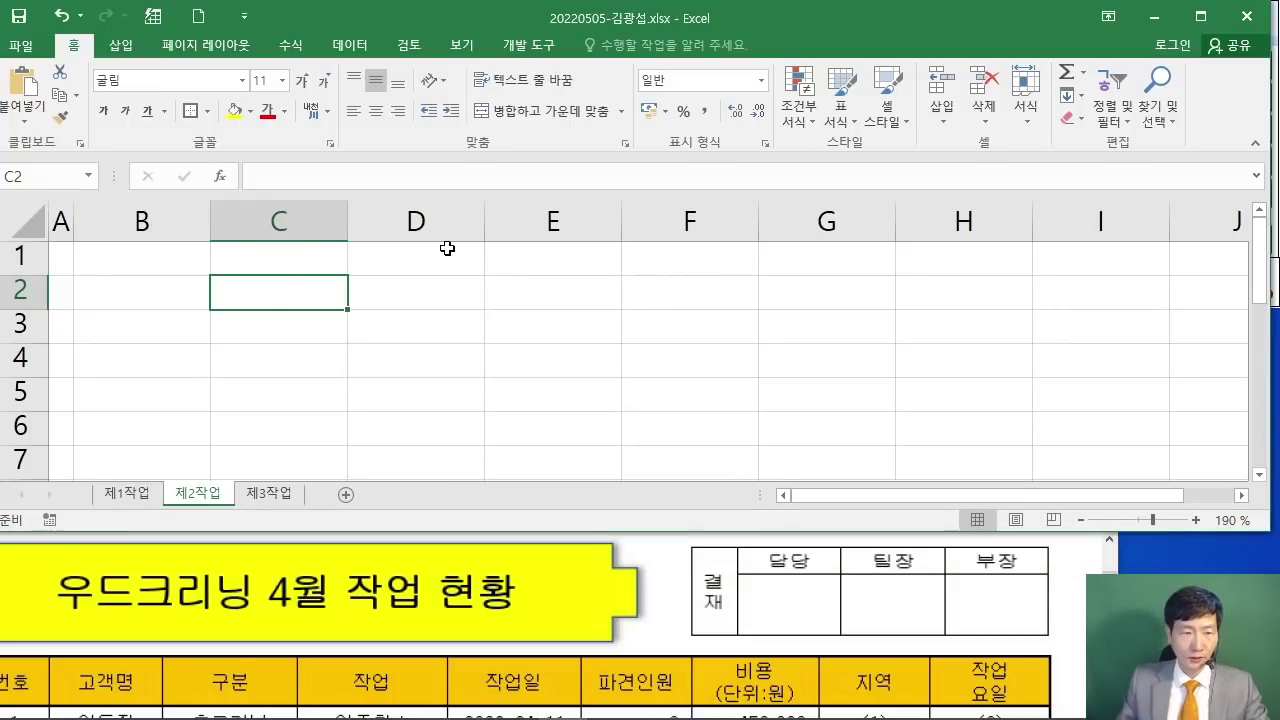
Step: Enter 결재, 담당, 팀장 and 부장 across C2:F2
text(결재)
key(Tab)
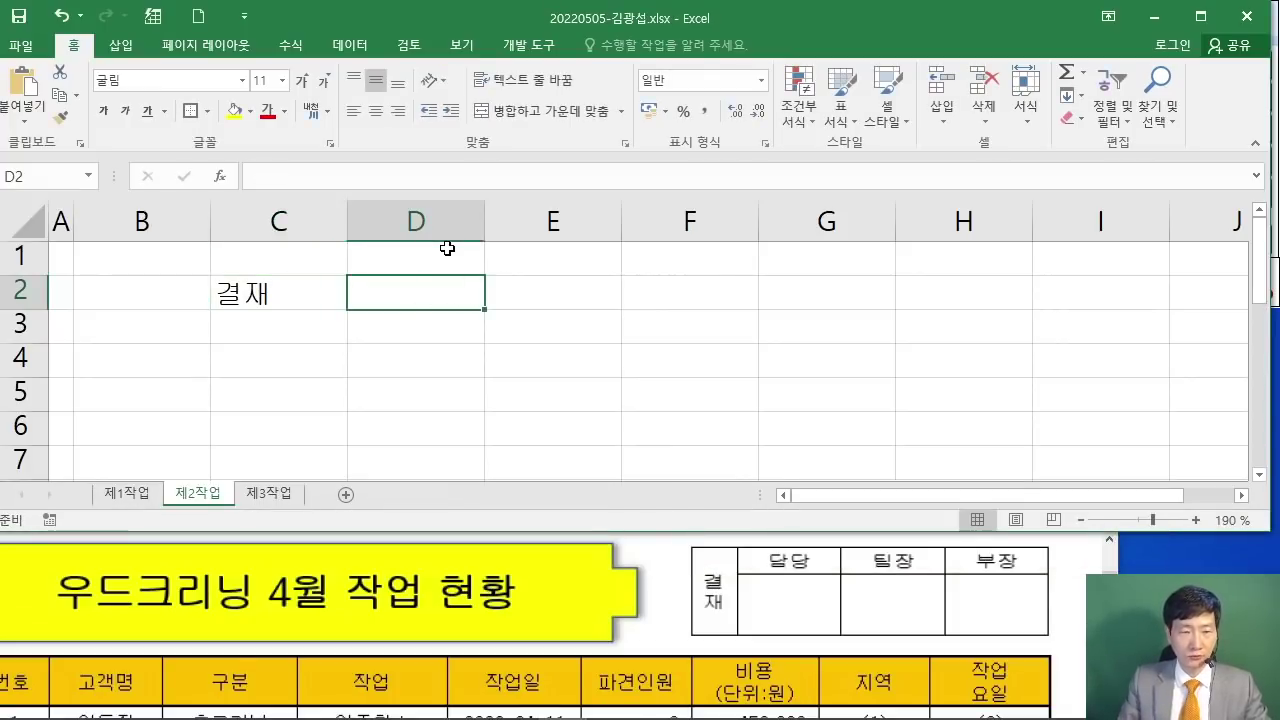
text(담당)
key(Tab)
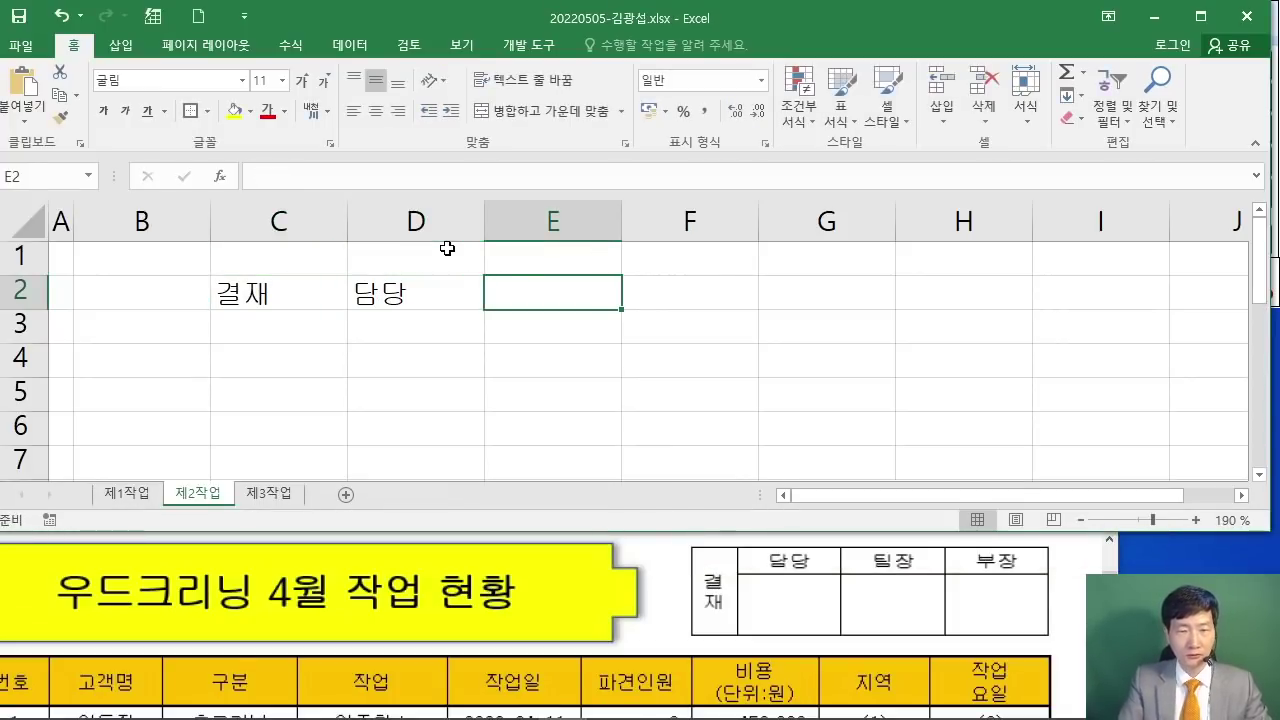
text(팀ㅈ3ㅏ)
key(BackSpace)
key(BackSpace)
key(BackSpace)
text(장)
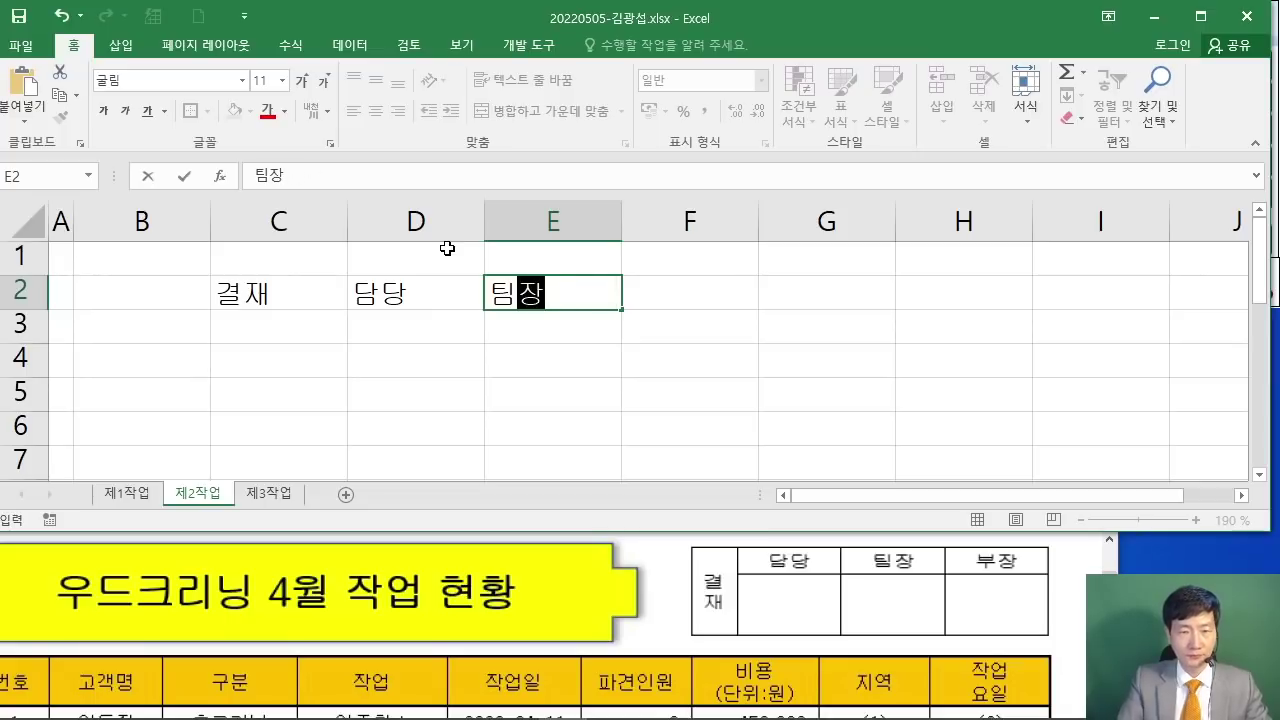
key(Tab)
text(부장)
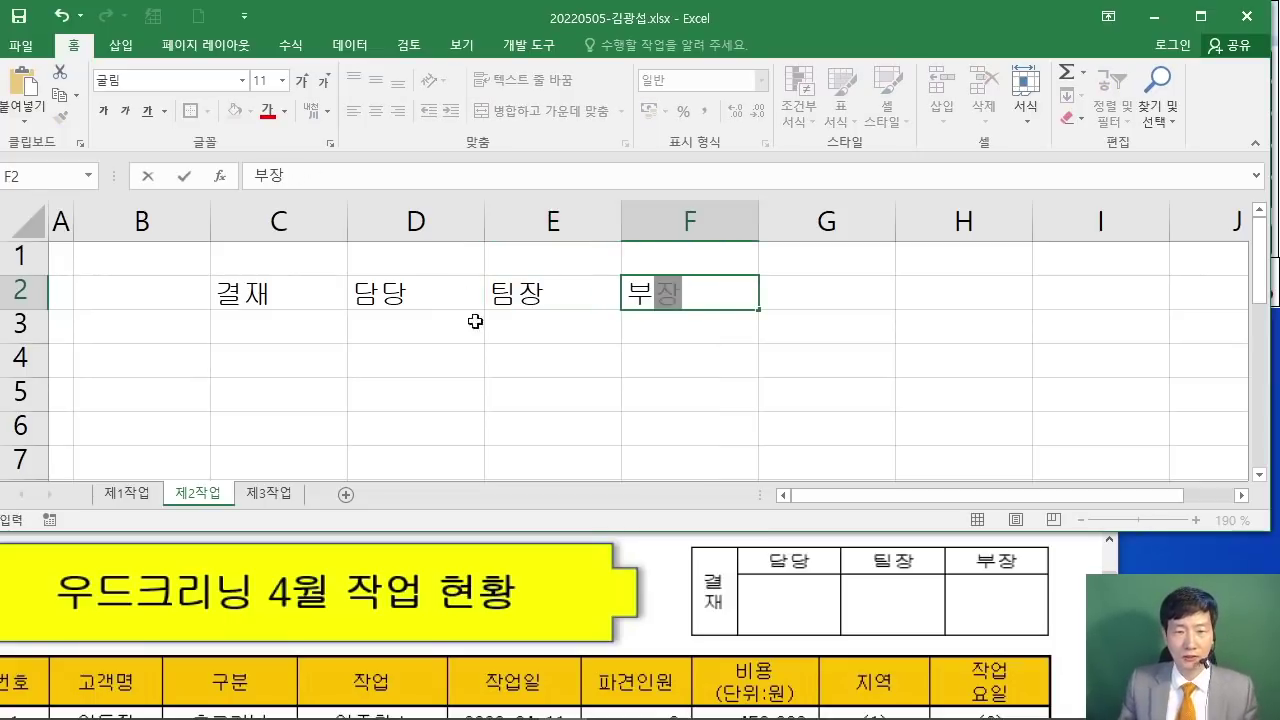
click(579, 375)
Step: Give C2:F3 All Borders and centre the labels horizontally
drag(305, 309, 657, 340)
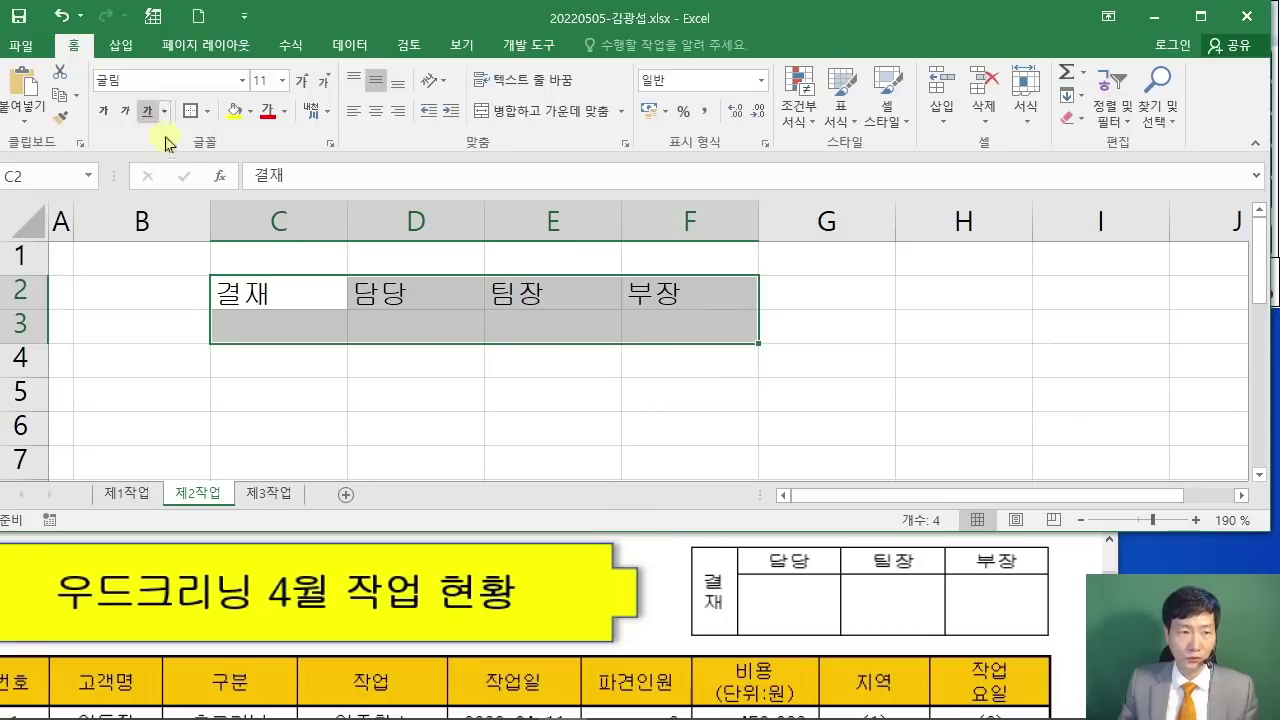
click(206, 111)
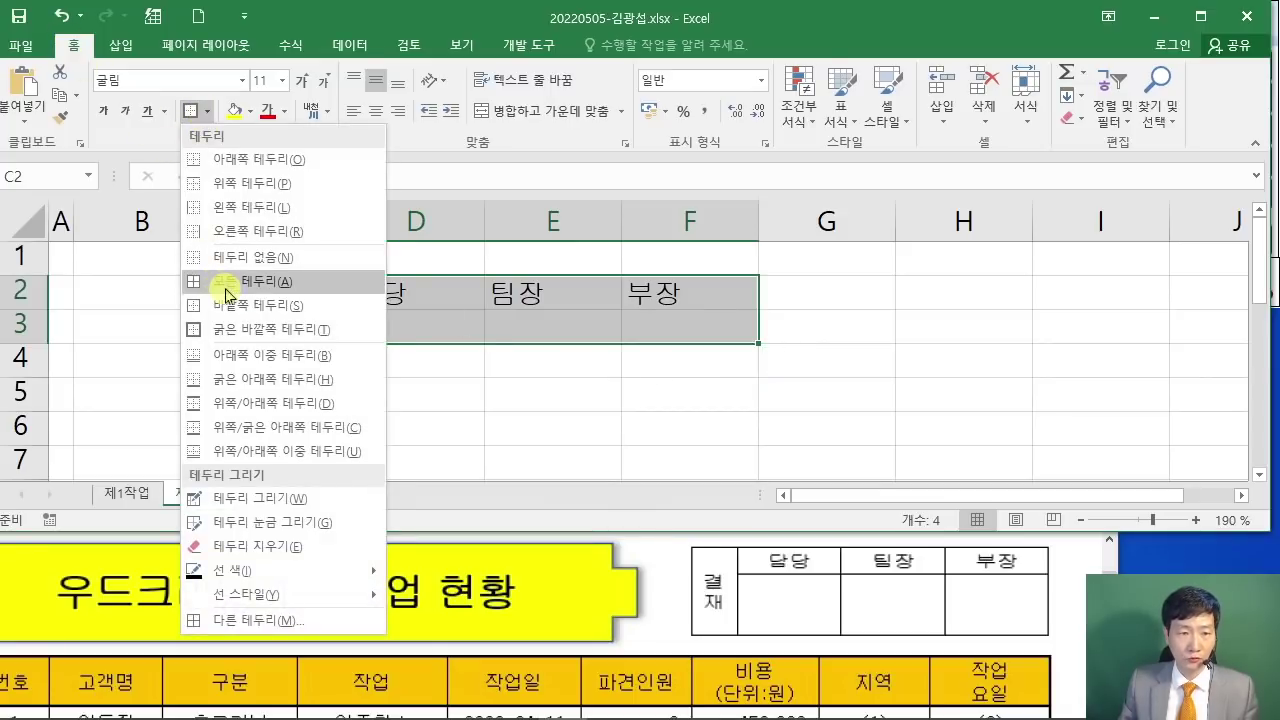
click(226, 294)
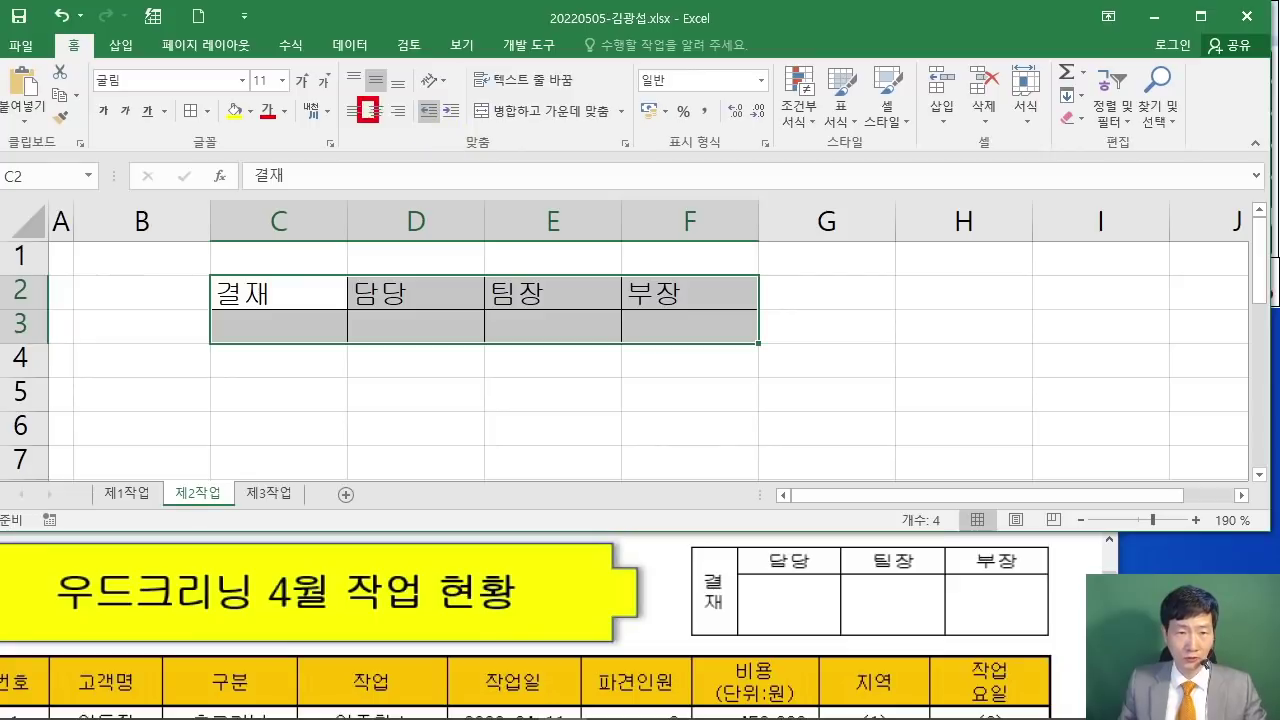
click(377, 111)
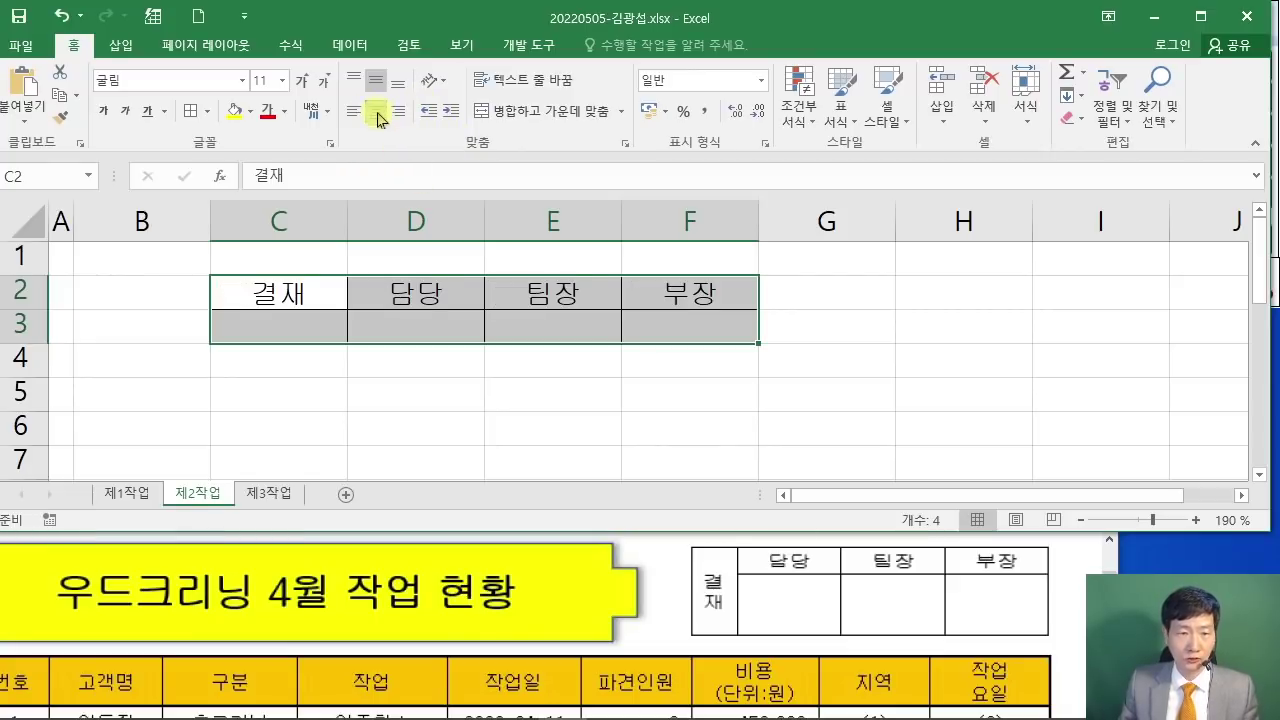
Step: Merge C2:C3 with 결재 centred
click(586, 388)
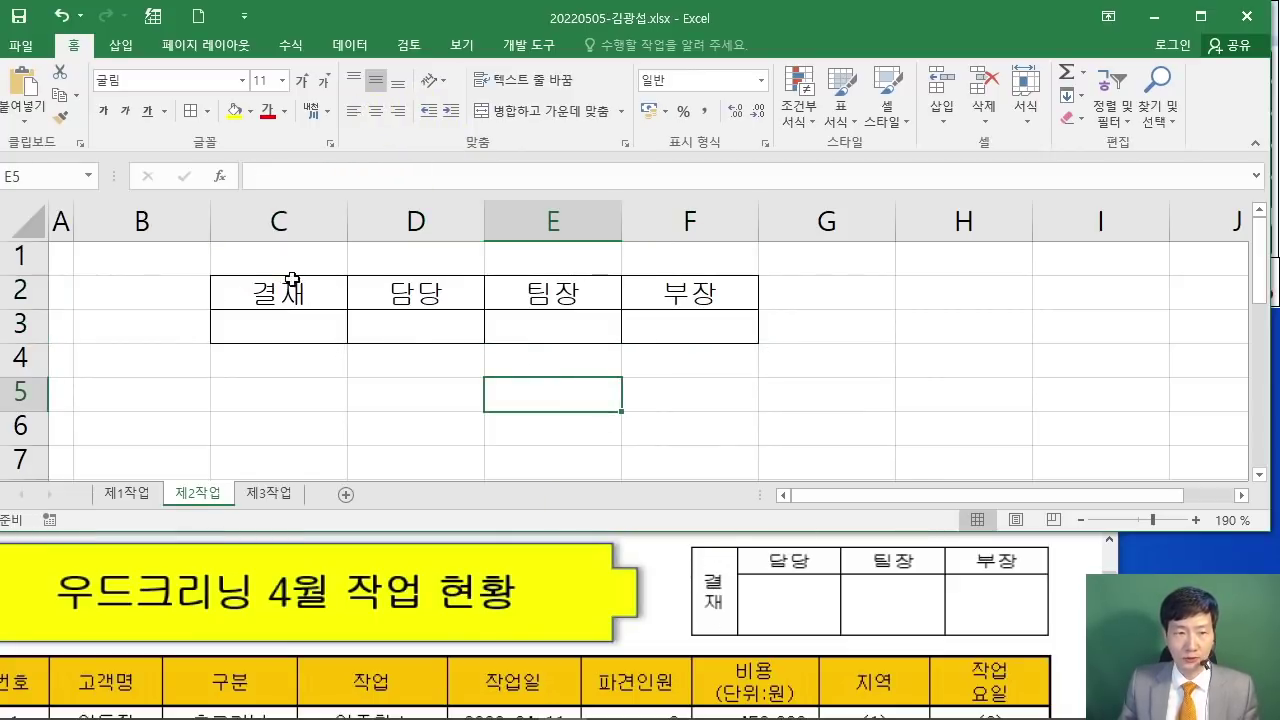
drag(293, 280, 290, 326)
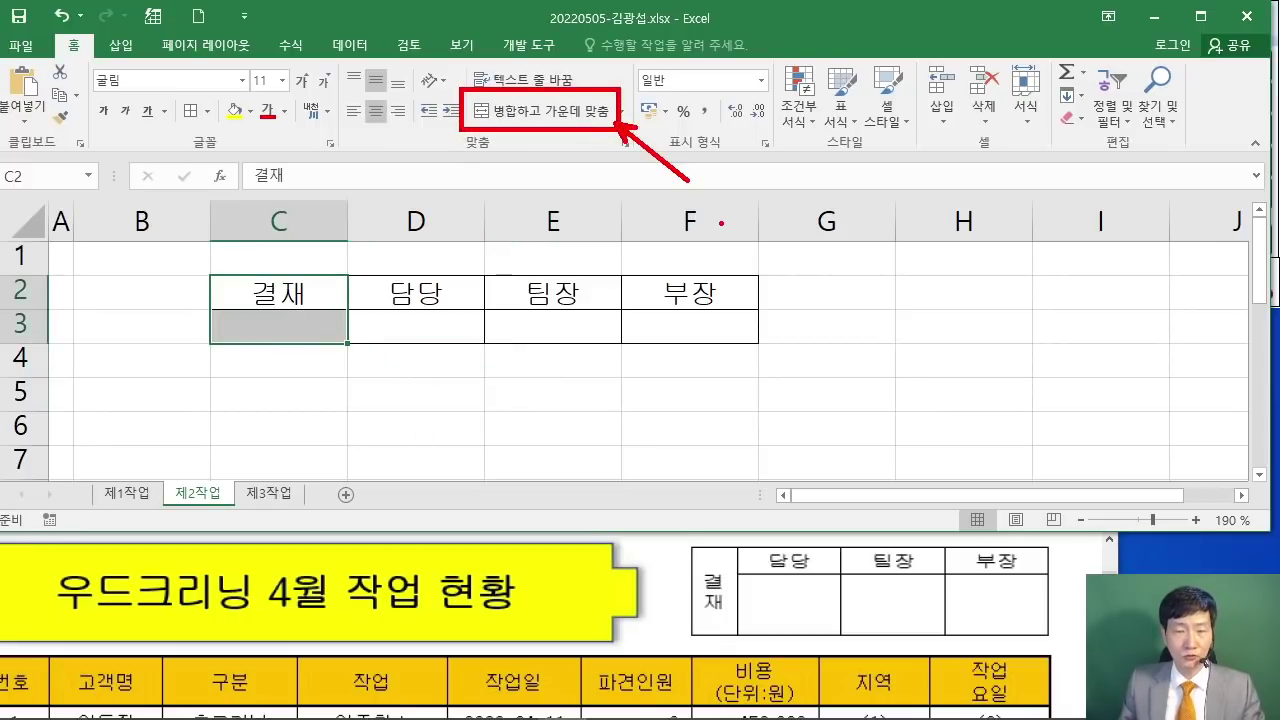
click(545, 111)
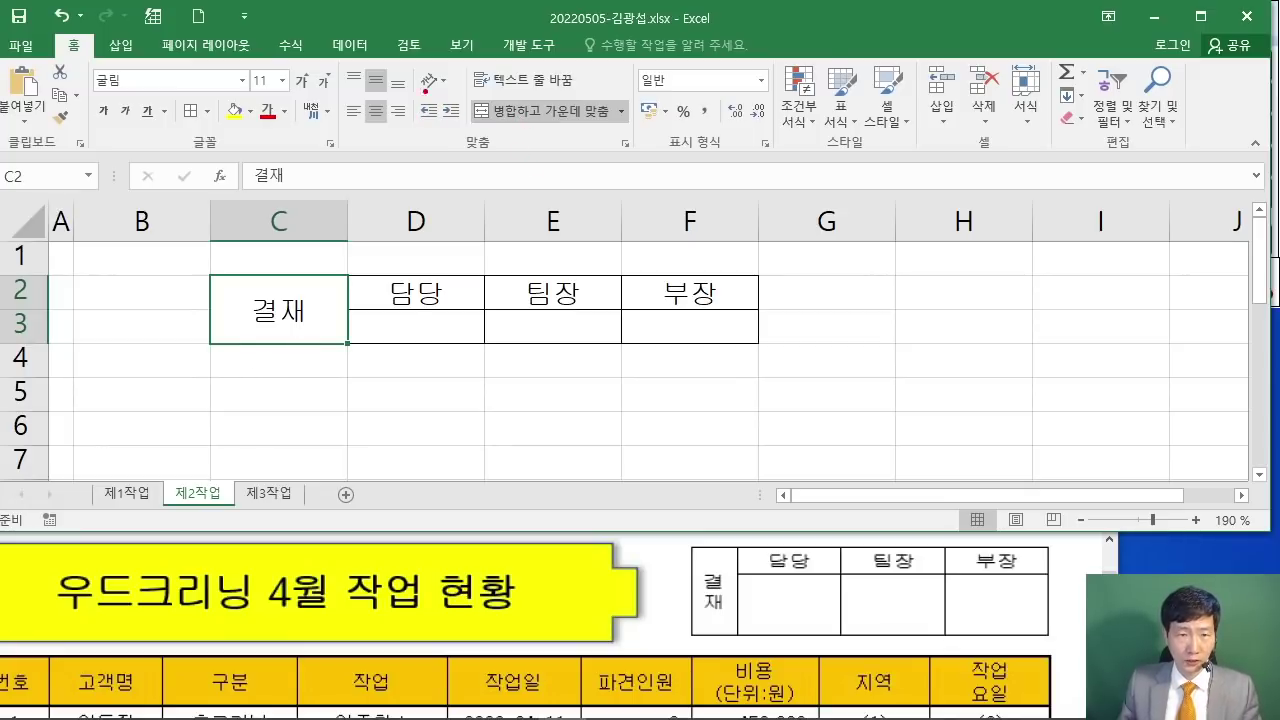
Step: Set 결재 in merged C2:C3 to Vertical Text (세로 쓰기) orientation
drag(415, 63, 457, 97)
drag(425, 238, 488, 235)
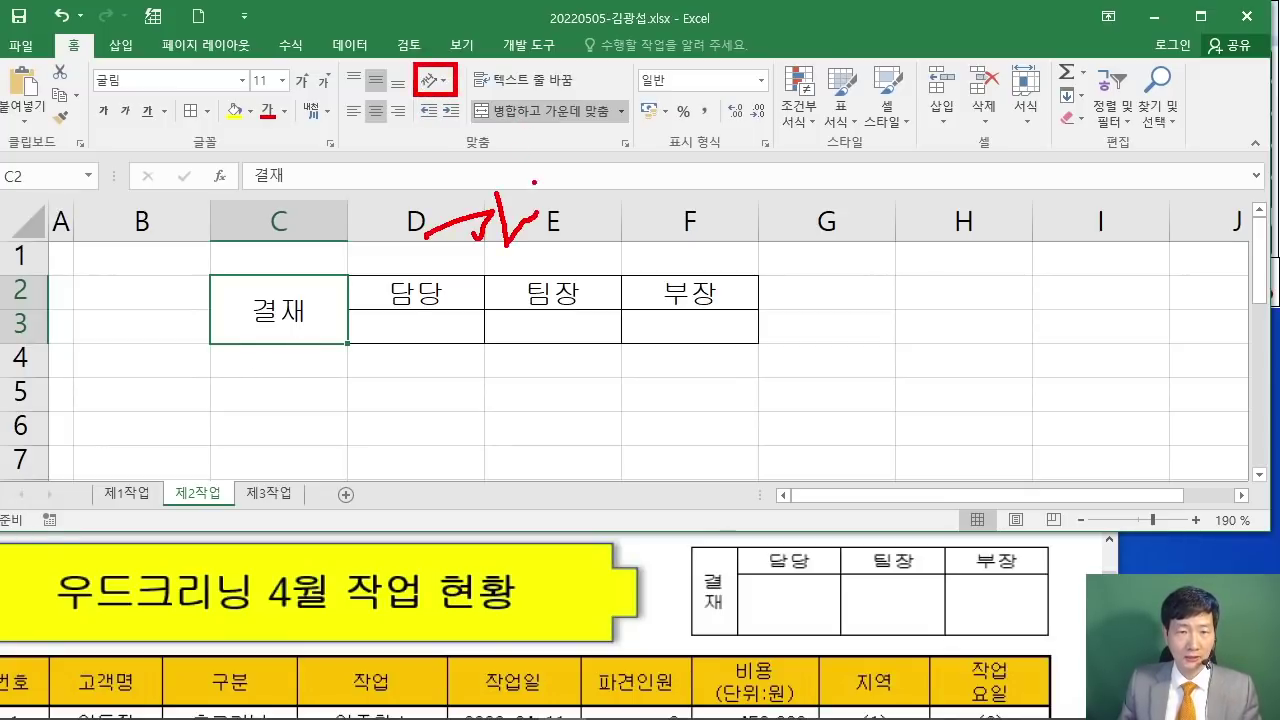
drag(546, 270, 608, 220)
mouse_move(444, 168)
mouse_down()
mouse_move(636, 296)
mouse_move(622, 184)
mouse_move(422, 168)
mouse_up()
key(Escape)
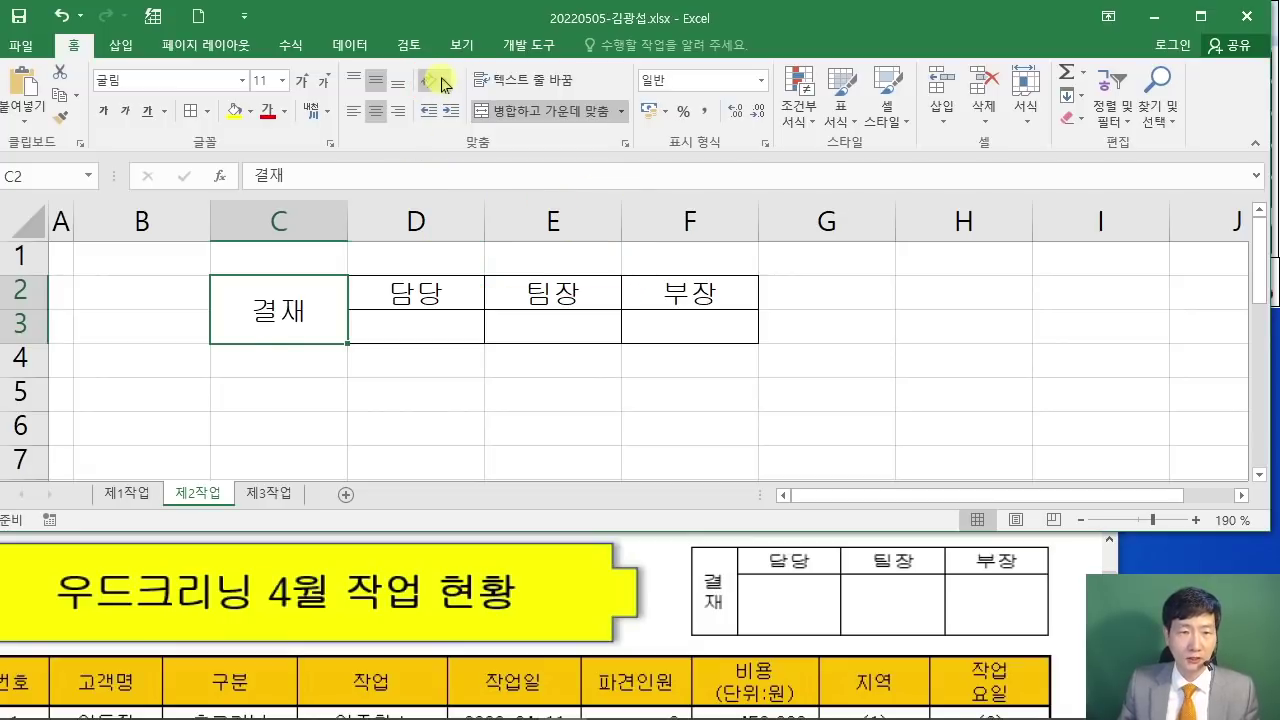
click(443, 81)
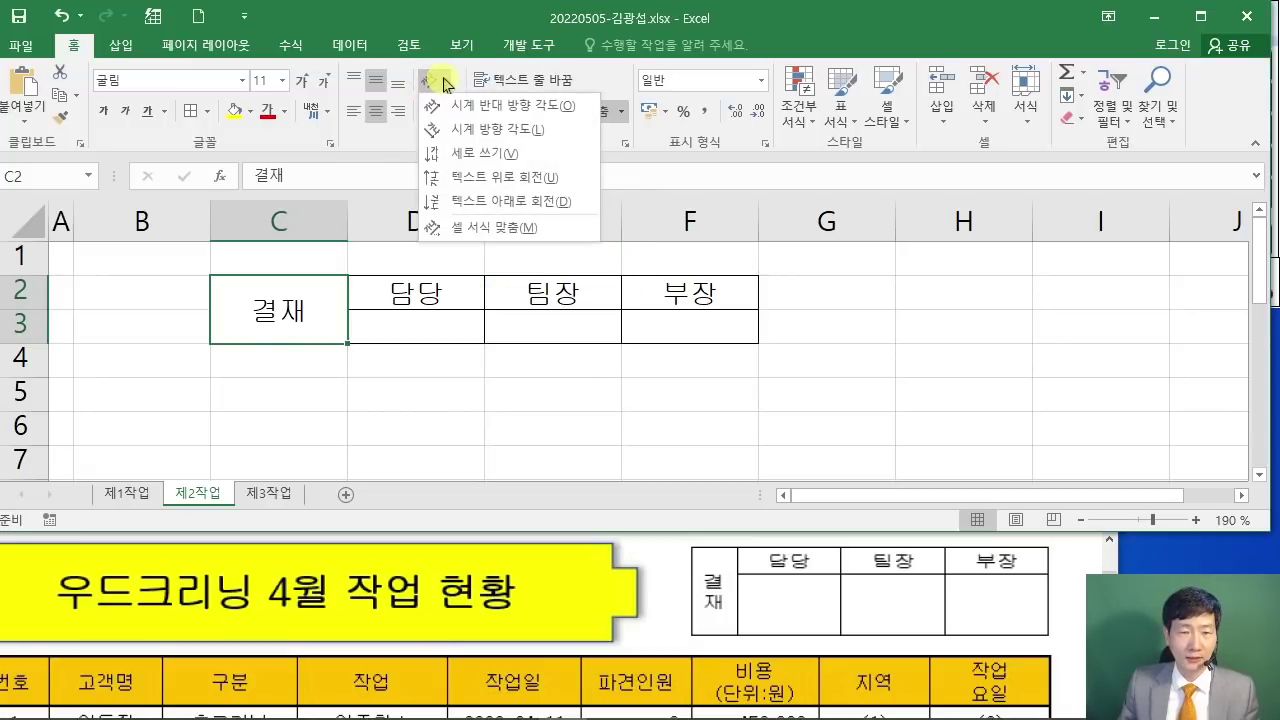
click(486, 156)
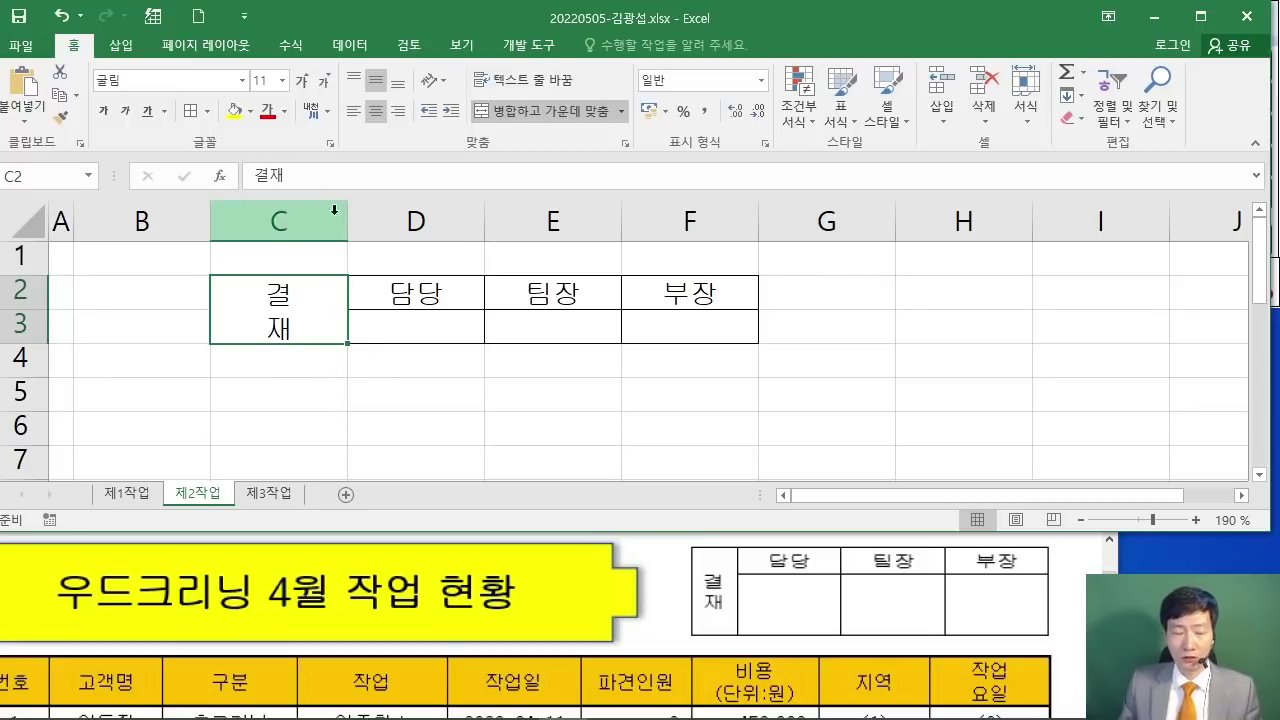
mouse_move(204, 199)
mouse_down()
mouse_move(243, 157)
mouse_move(305, 212)
mouse_move(398, 152)
mouse_move(678, 190)
mouse_up()
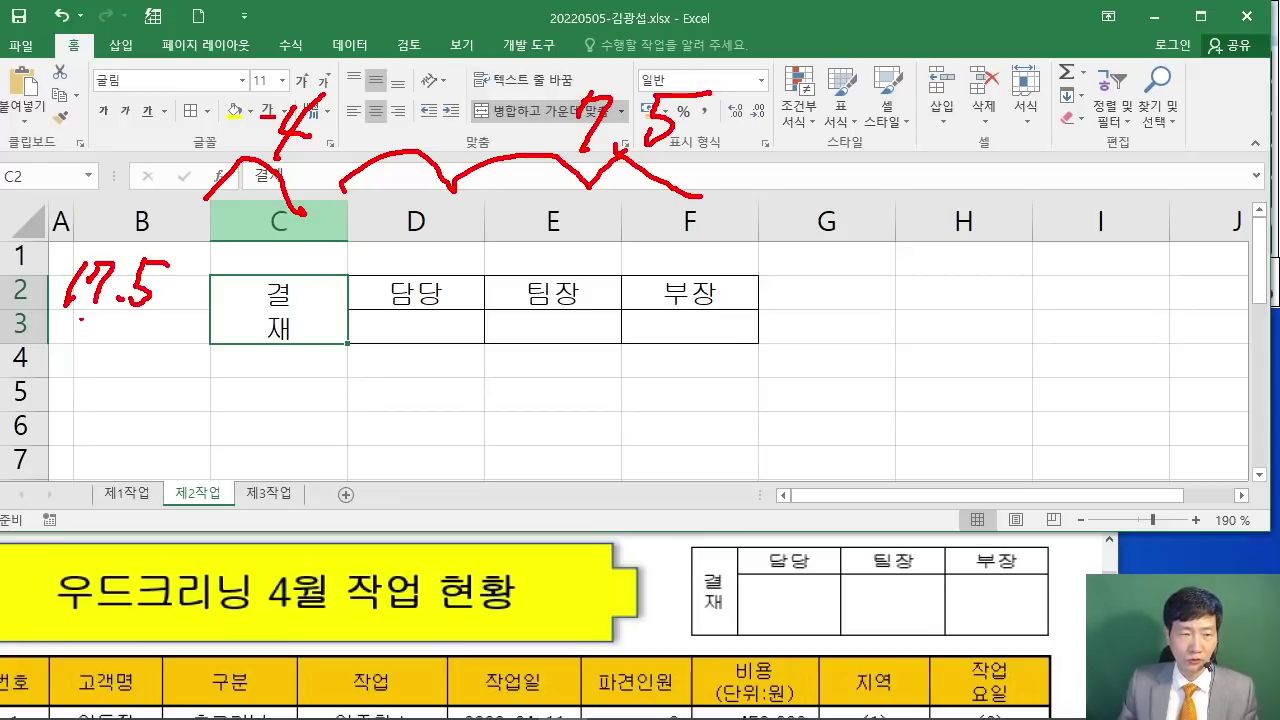
drag(111, 336, 112, 330)
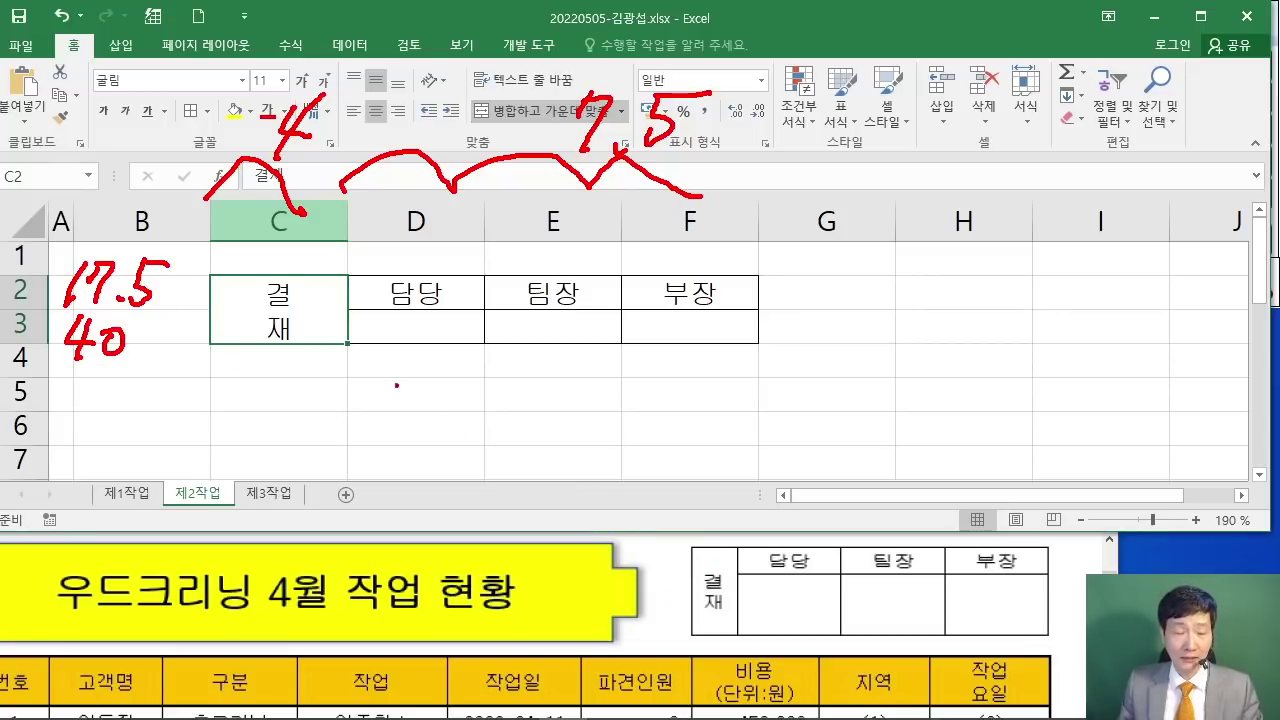
key(Escape)
Step: Set column C width to 4 and columns D–F width to 7.5
click(278, 221)
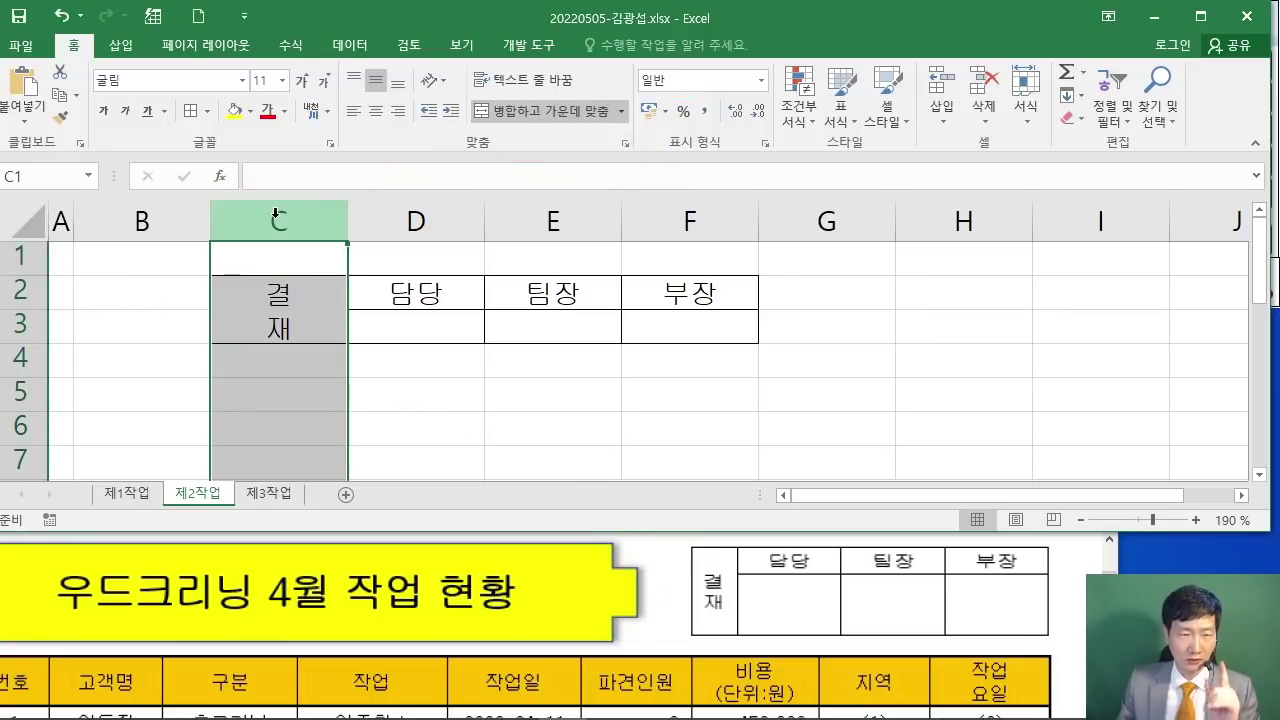
right_click(279, 222)
click(340, 454)
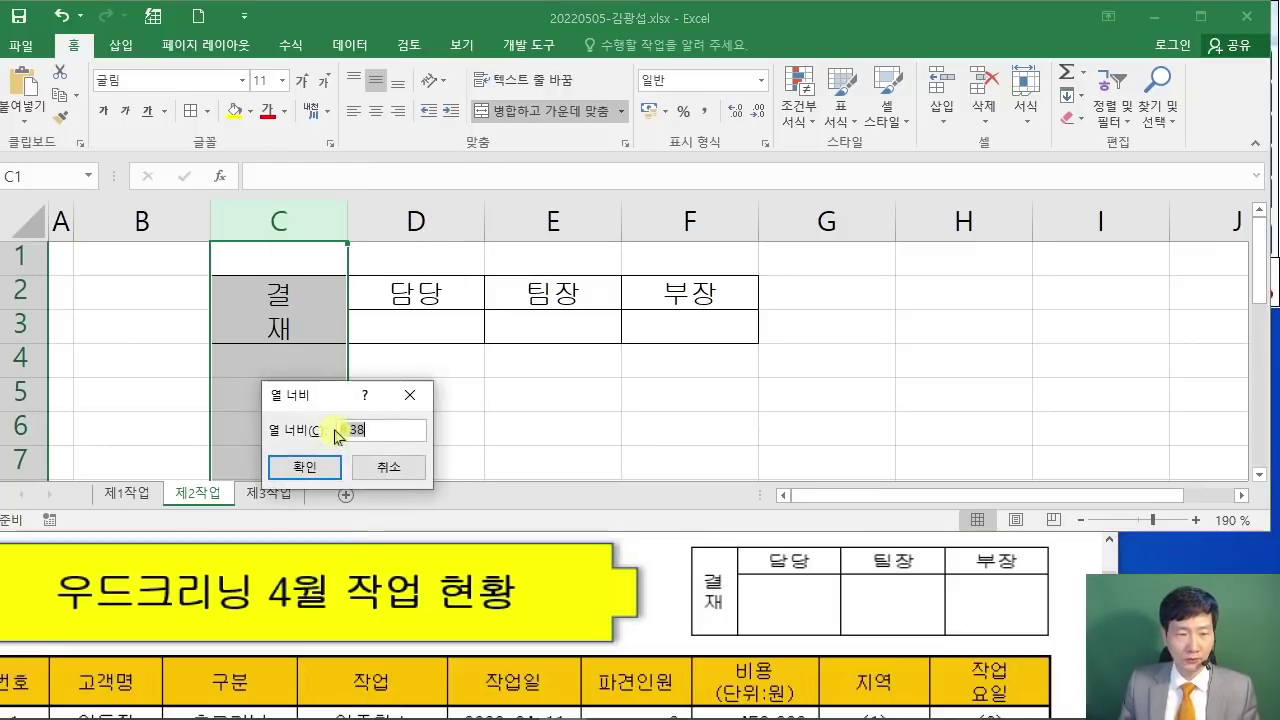
text(4)
key(Return)
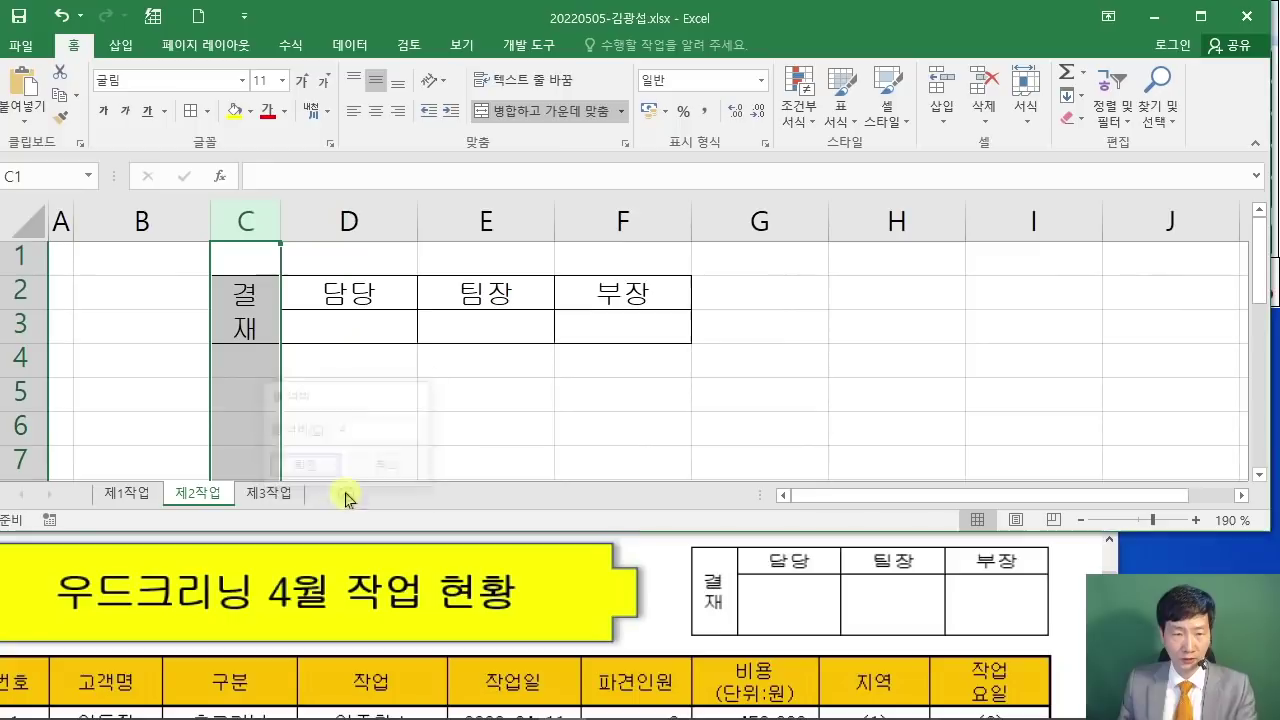
drag(340, 213, 643, 206)
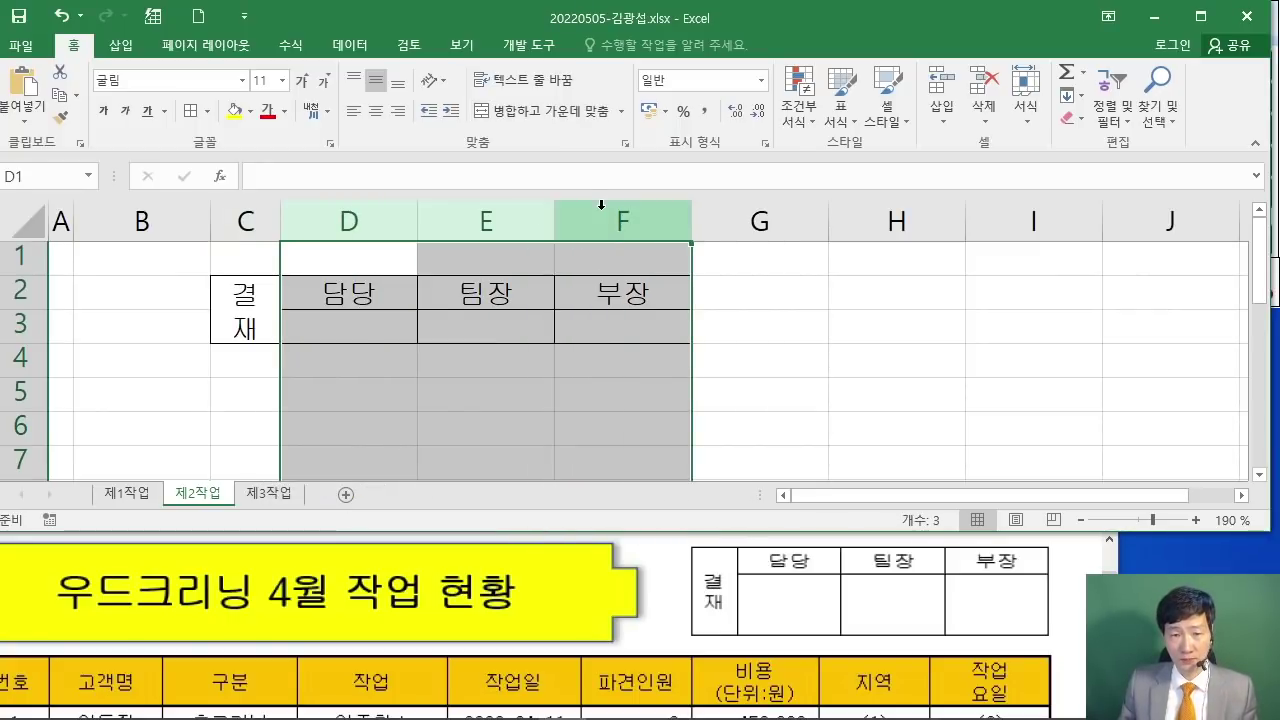
right_click(605, 212)
click(665, 446)
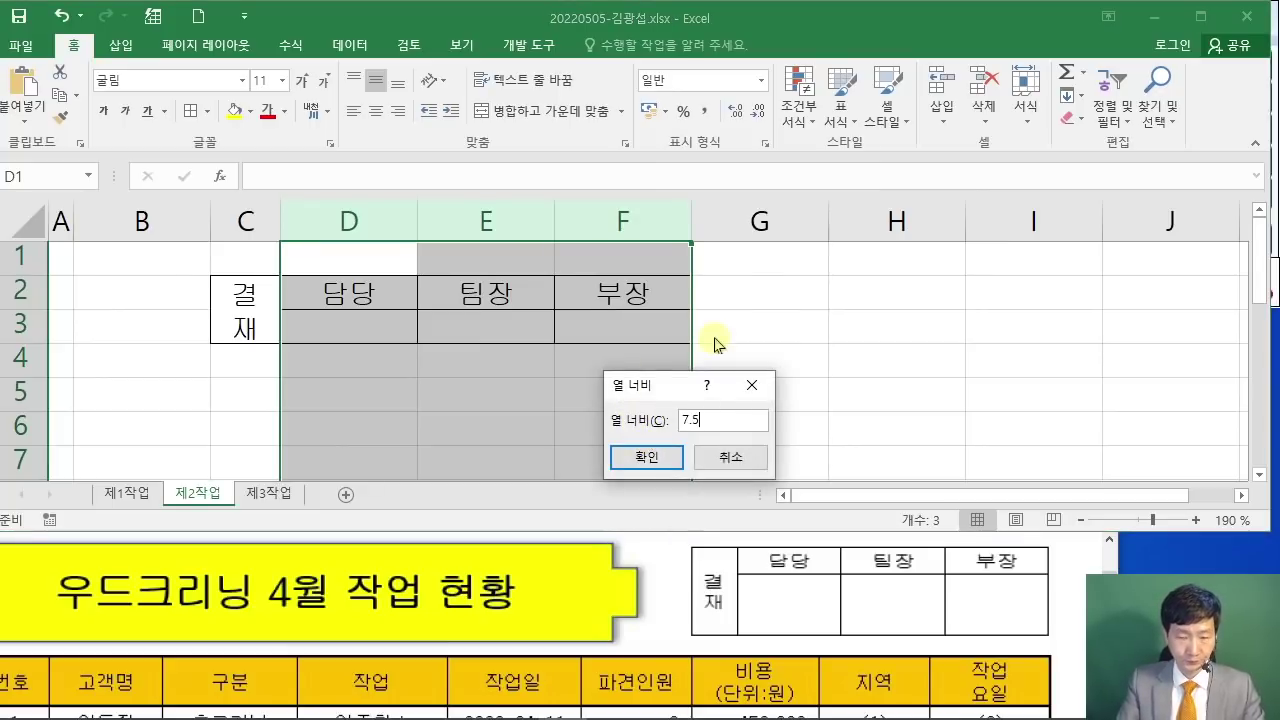
key(Return)
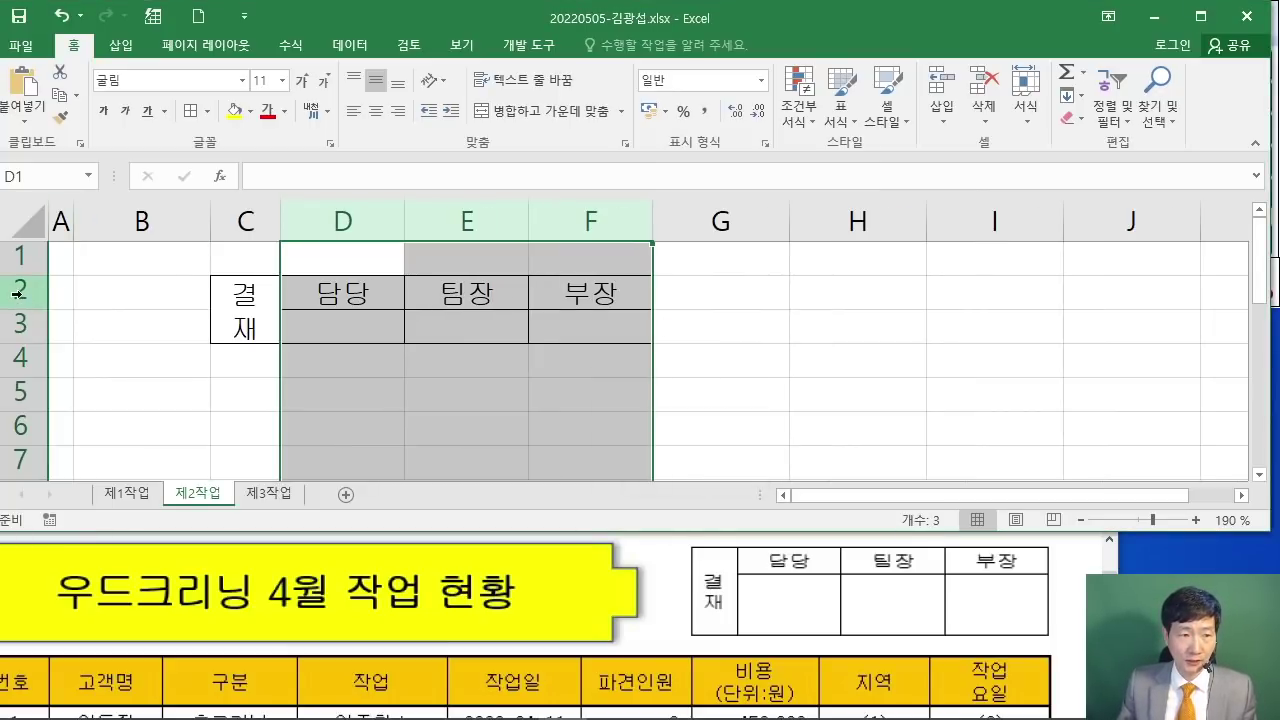
Step: Set row 2 height to 17.5 and row 3 height to 40
right_click(17, 295)
click(103, 530)
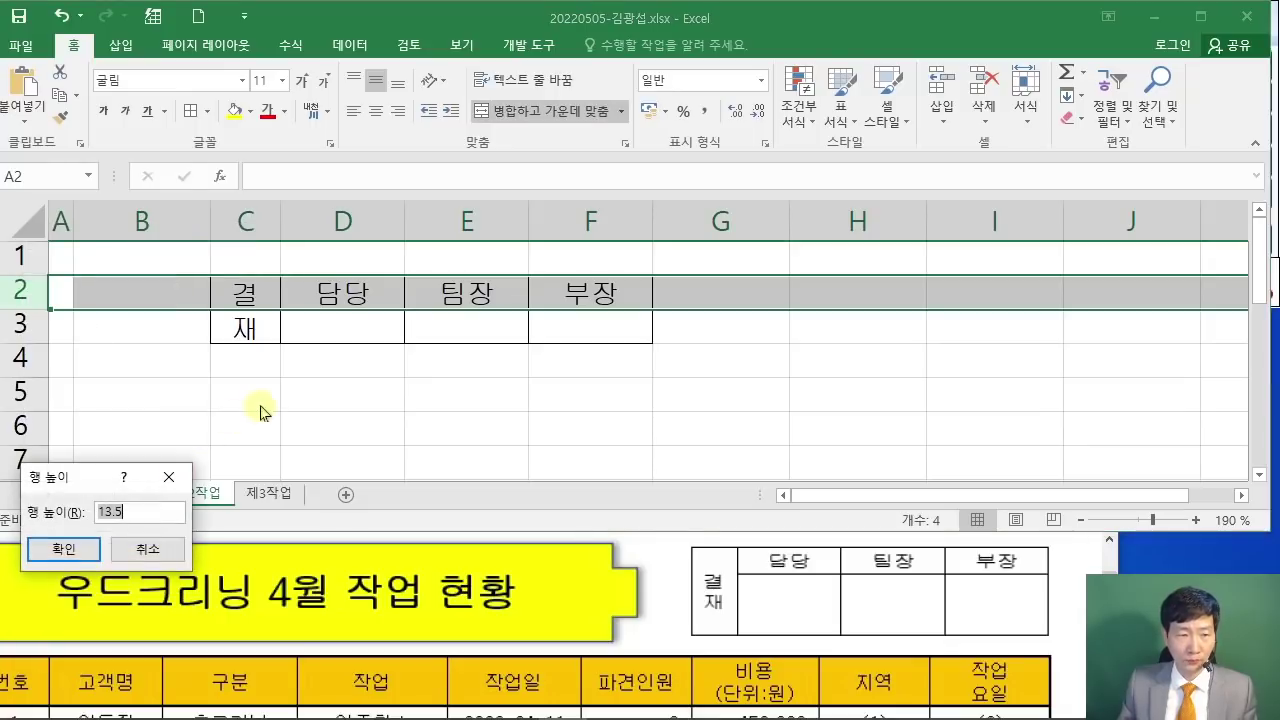
text(1)
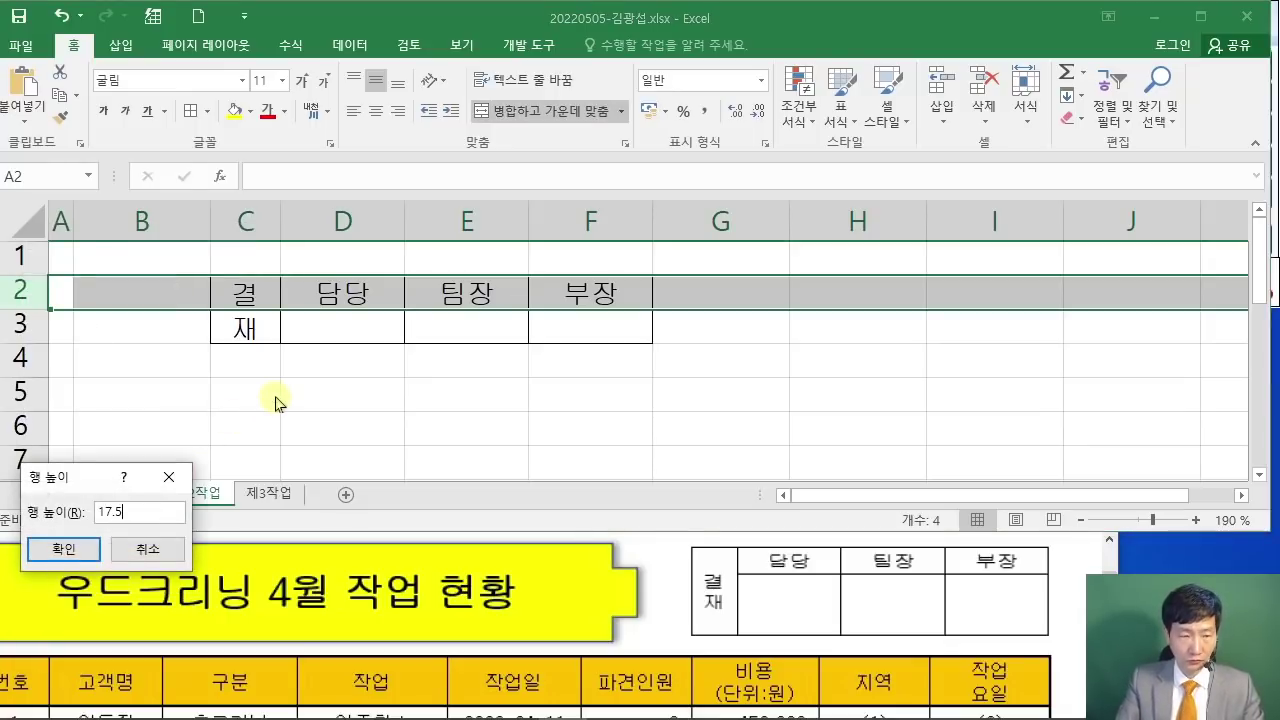
key(Return)
right_click(20, 334)
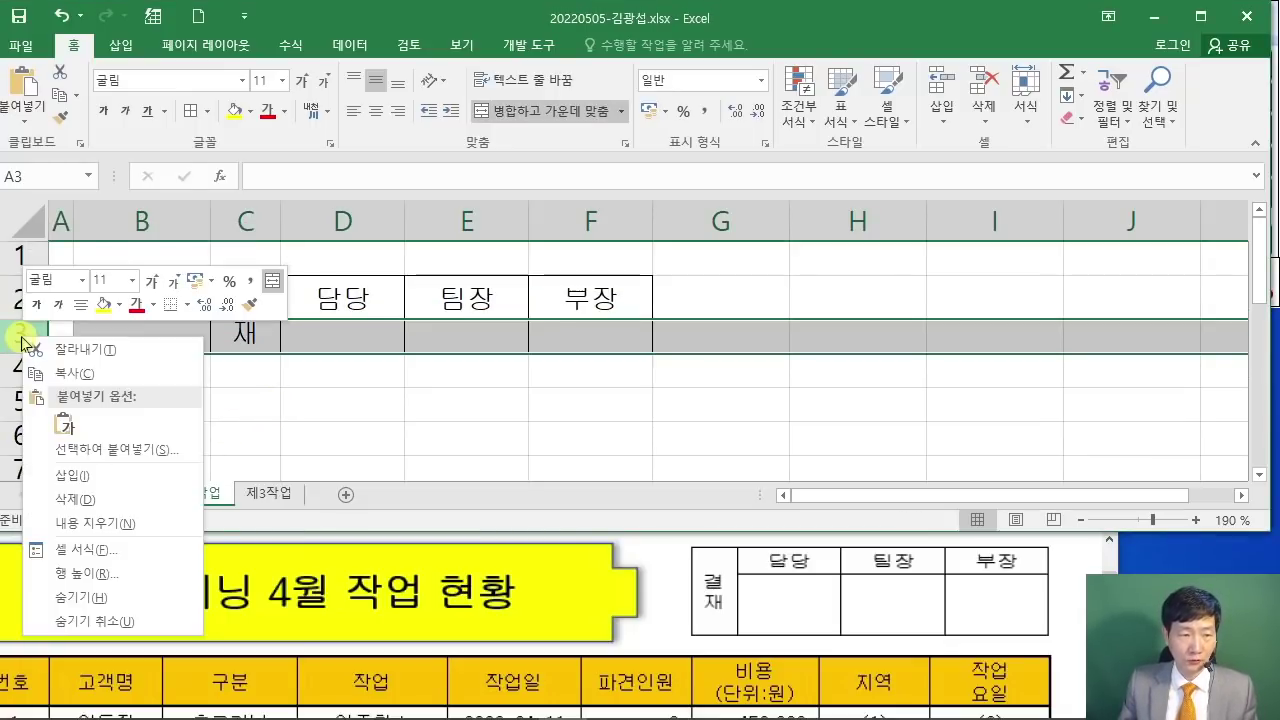
click(105, 570)
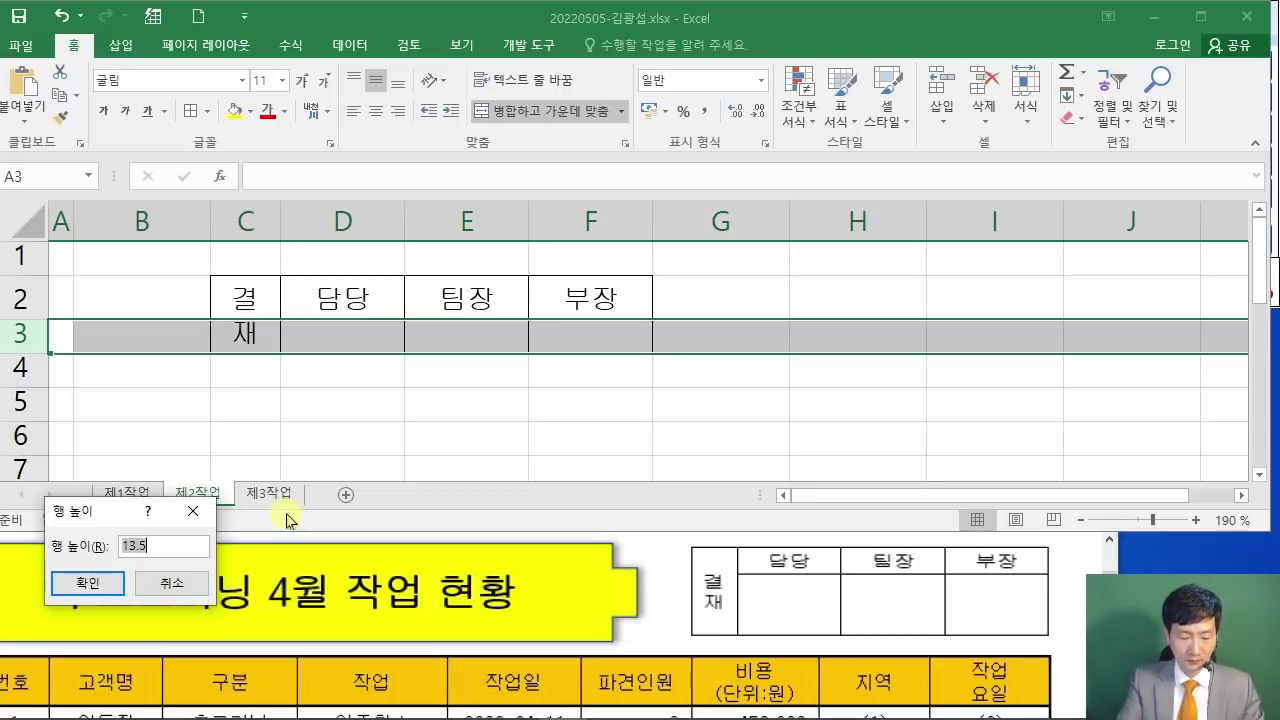
text(40)
key(Return)
click(751, 434)
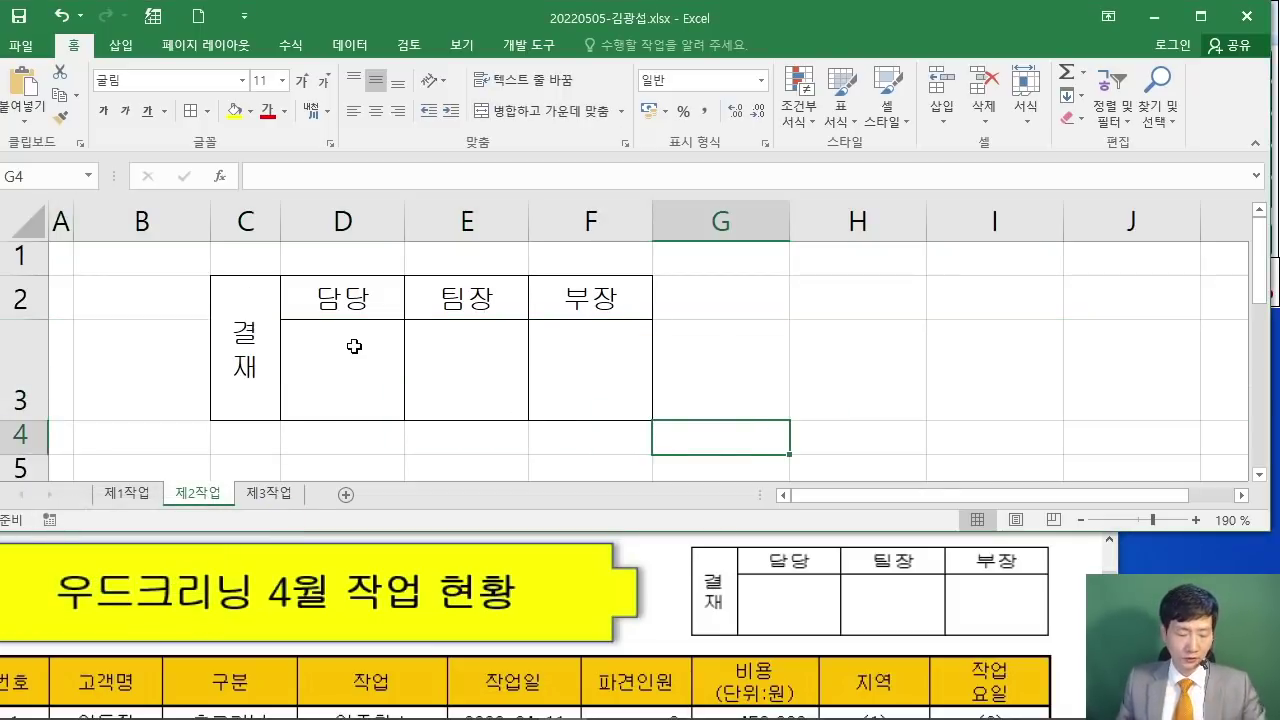
mouse_move(316, 203)
mouse_down()
mouse_move(584, 182)
mouse_move(648, 203)
mouse_up()
drag(606, 91, 591, 116)
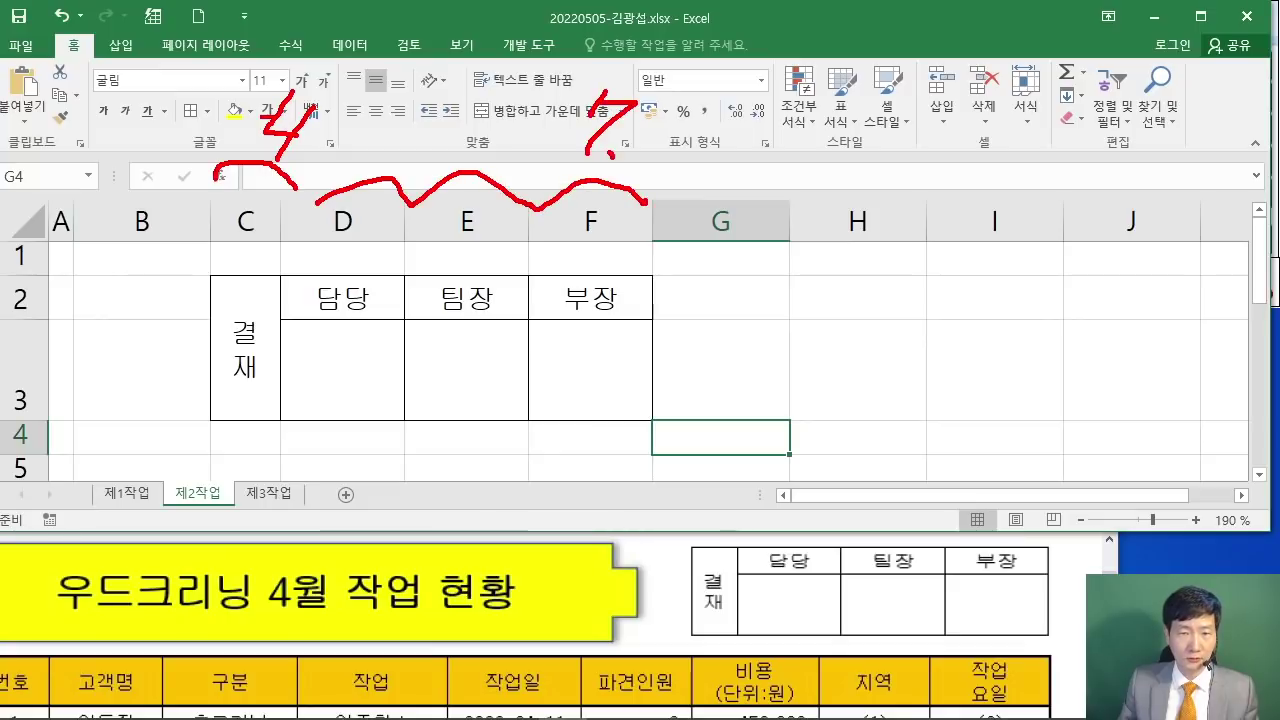
drag(672, 116, 706, 118)
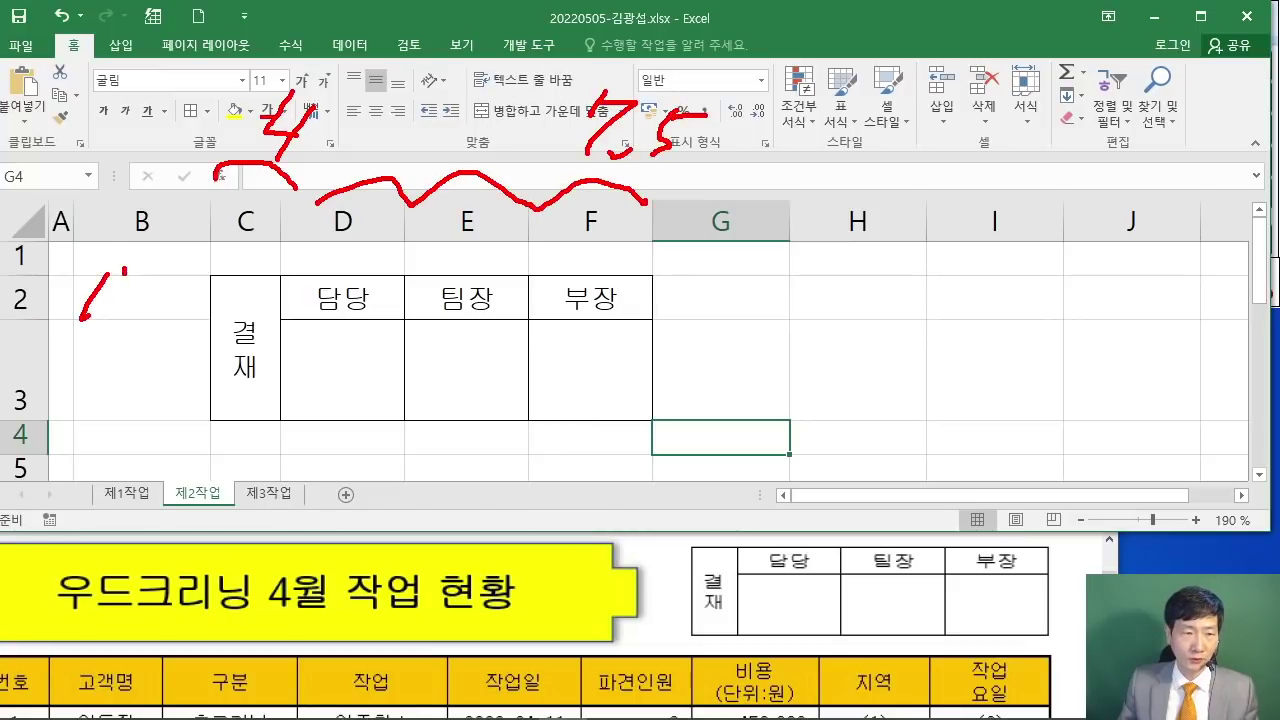
drag(112, 356, 140, 386)
drag(112, 362, 100, 404)
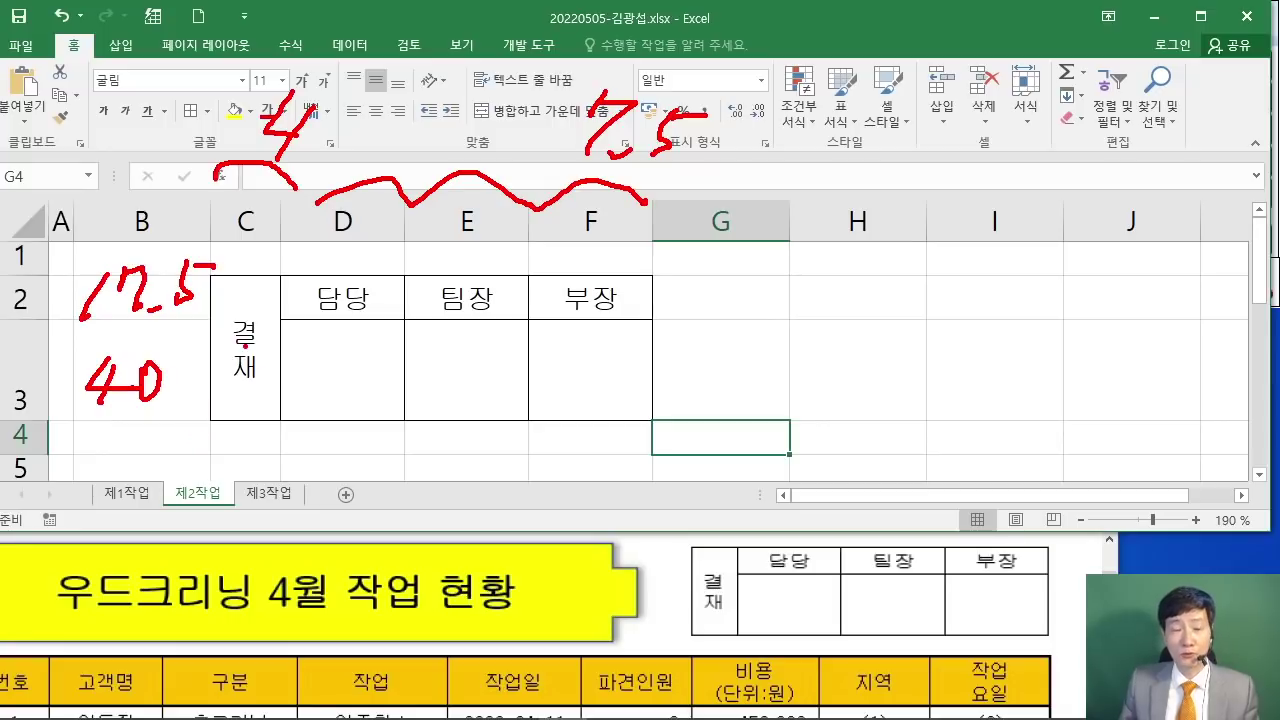
drag(232, 292, 605, 390)
drag(580, 377, 582, 398)
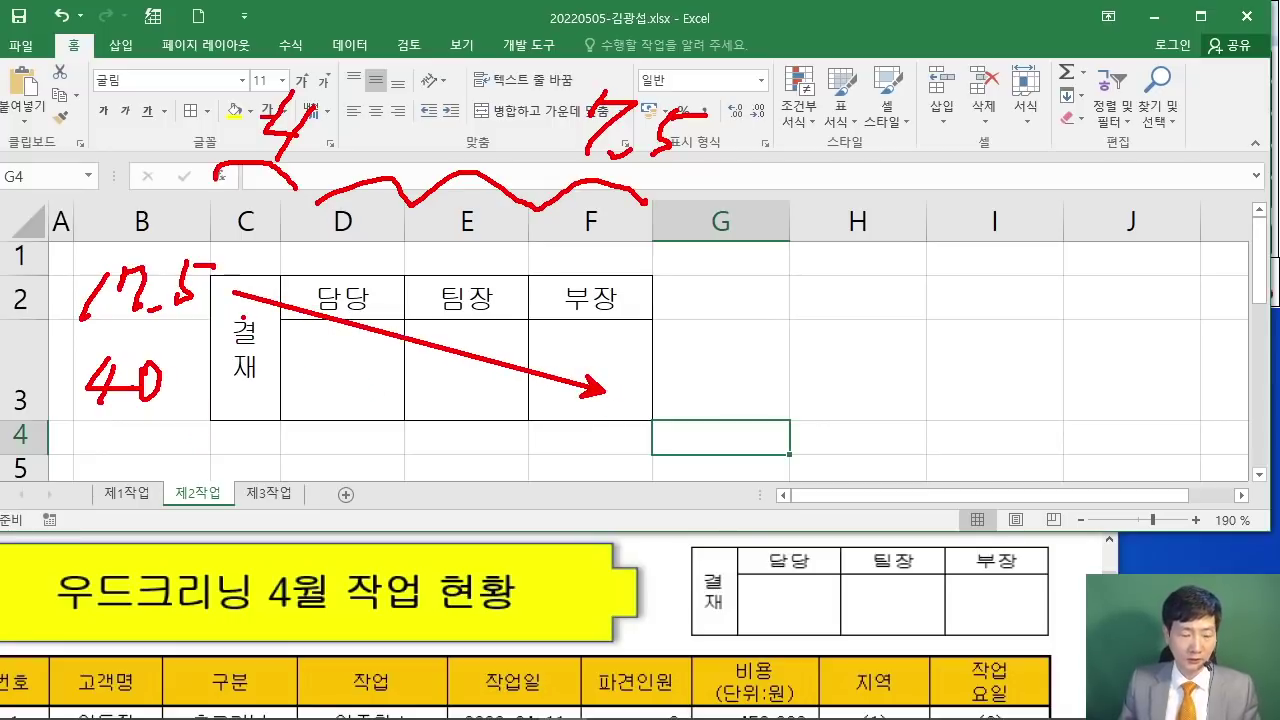
key(Escape)
mouse_move(245, 335)
mouse_down()
mouse_move(345, 350)
mouse_move(590, 330)
mouse_up()
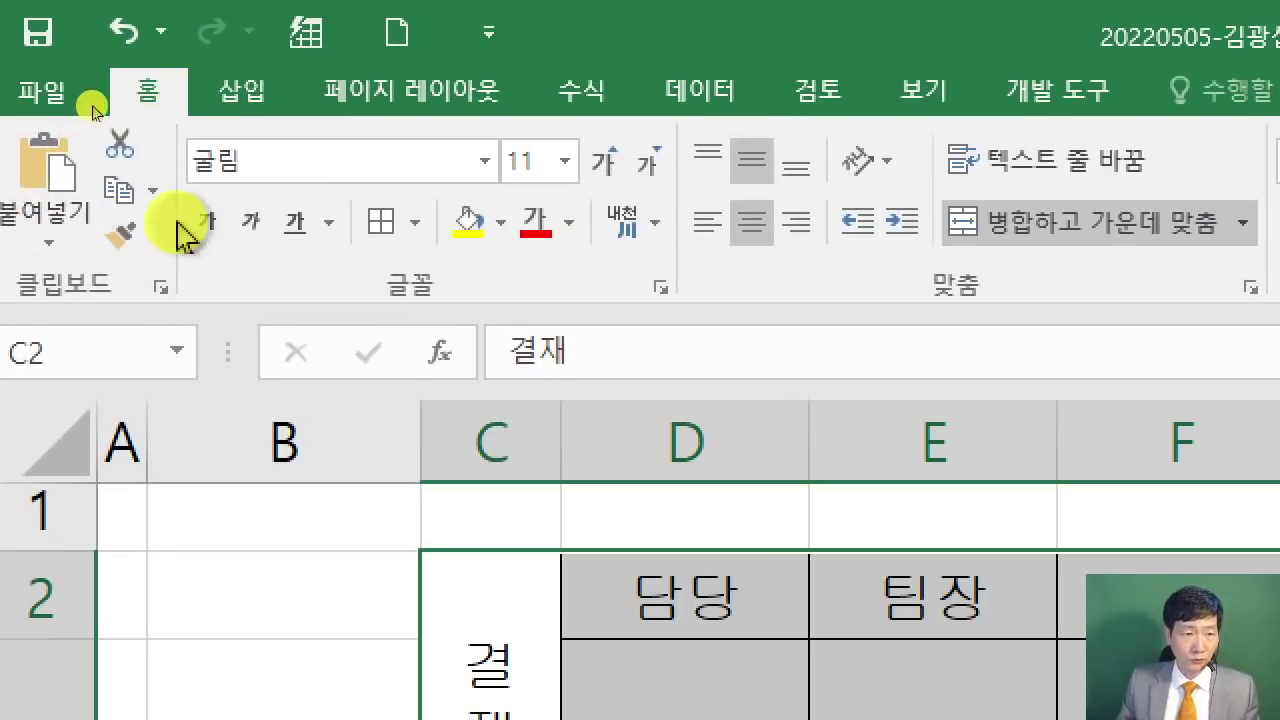
Step: Use Copy as Picture on the C2:F3 approval box, then go to sheet 제1작업
click(156, 198)
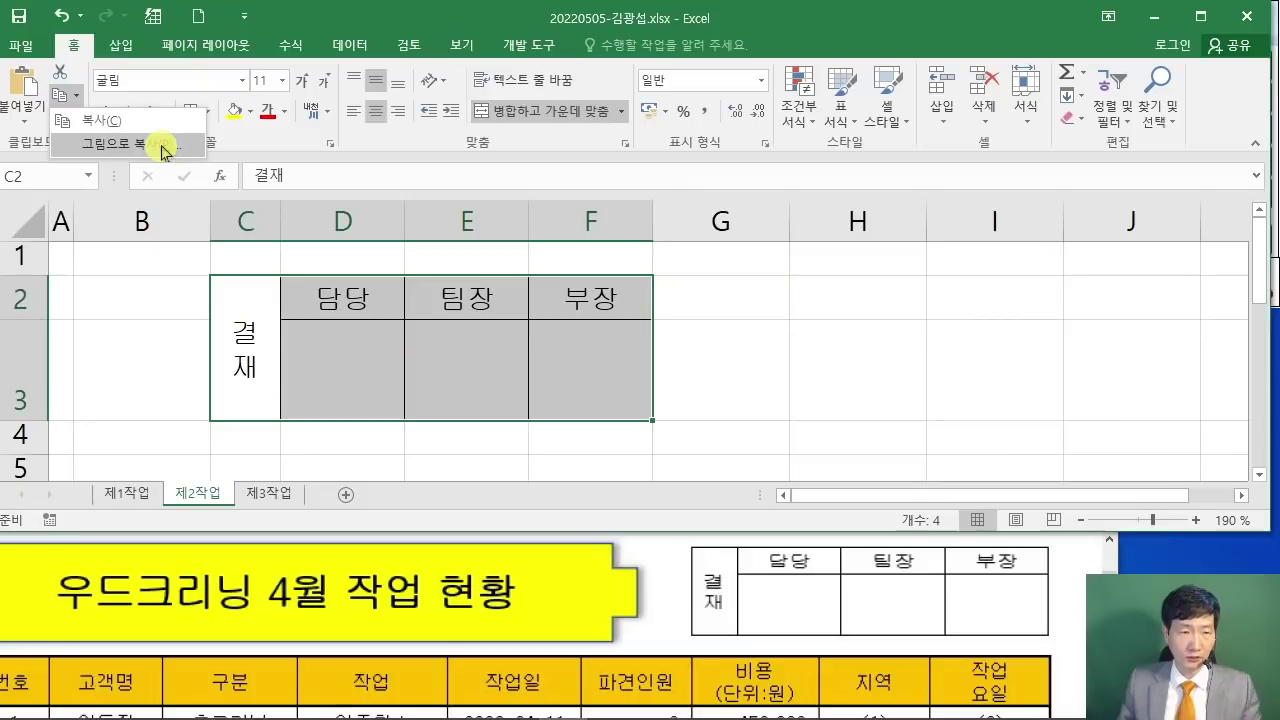
click(322, 290)
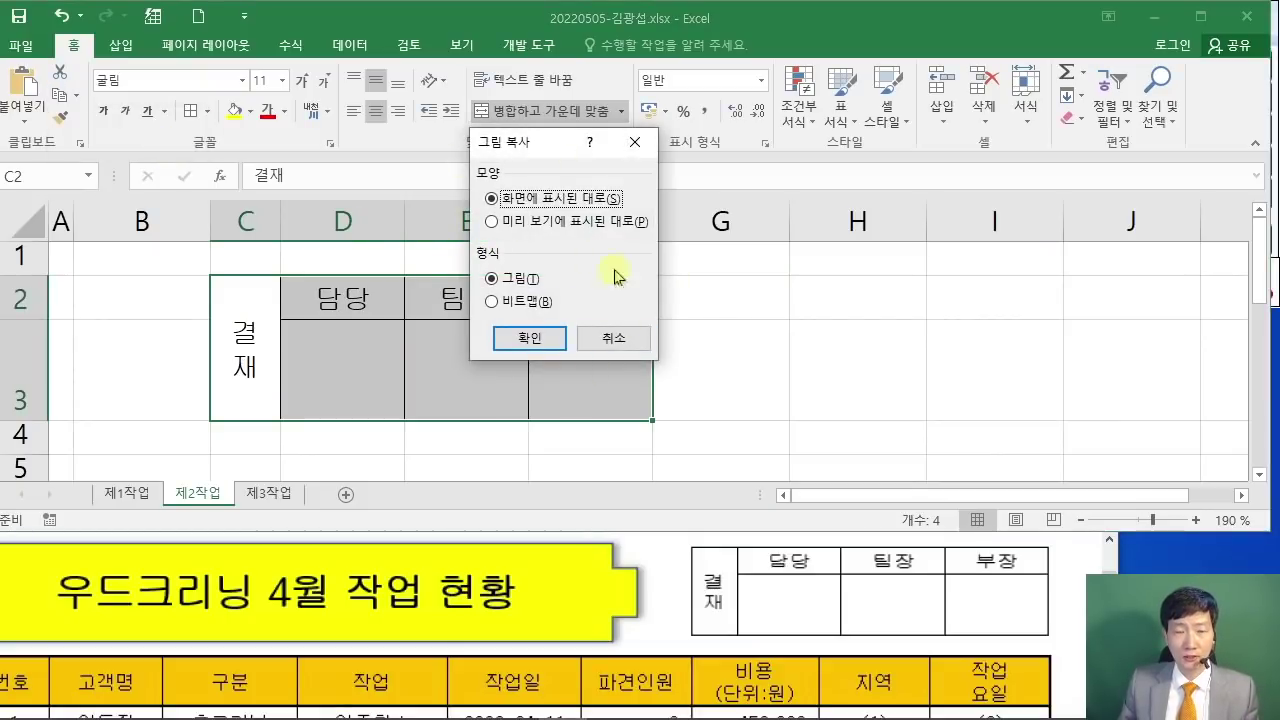
click(543, 347)
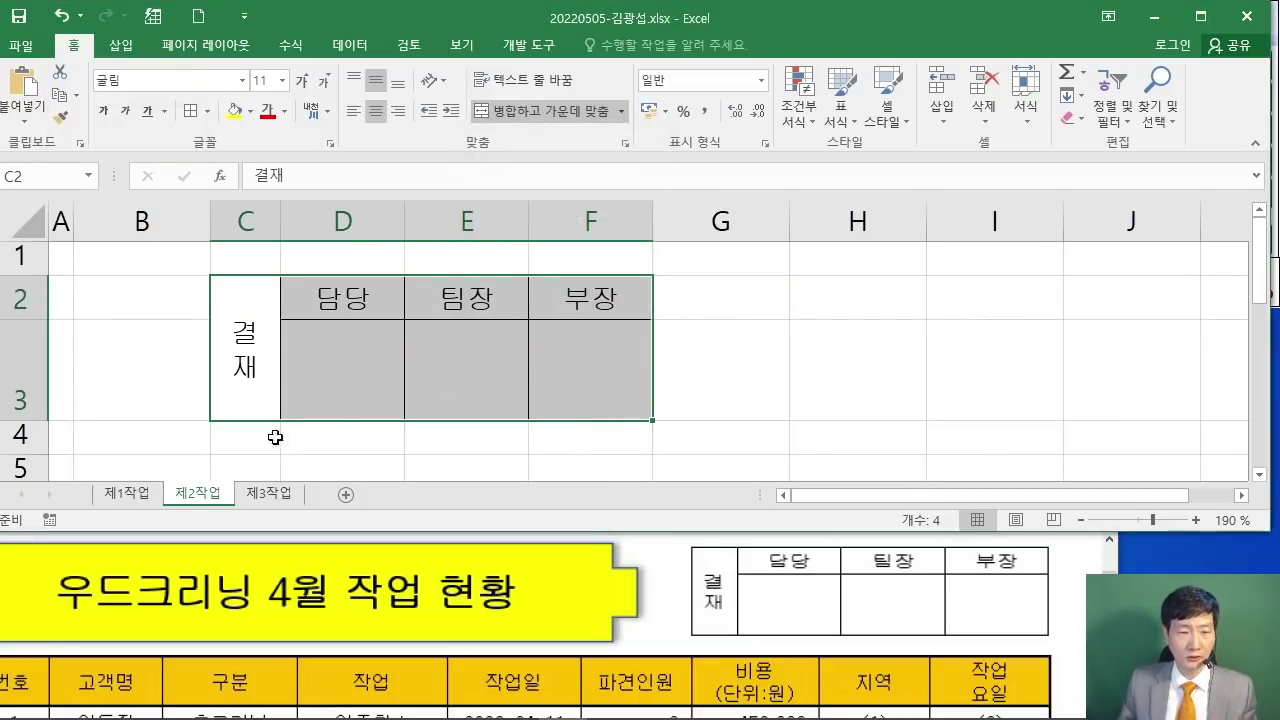
click(136, 490)
Step: Paste the approval-box picture at H1 and stretch it to cover H1:J3
click(761, 244)
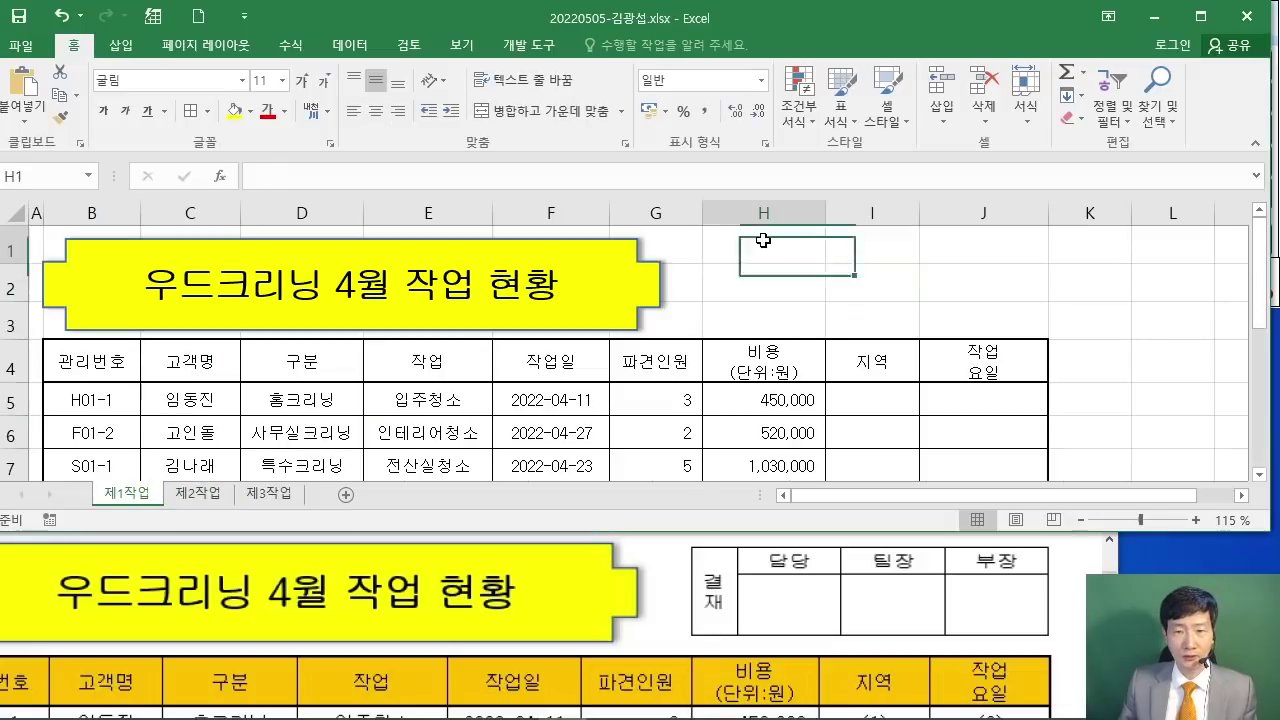
right_click(761, 244)
click(805, 331)
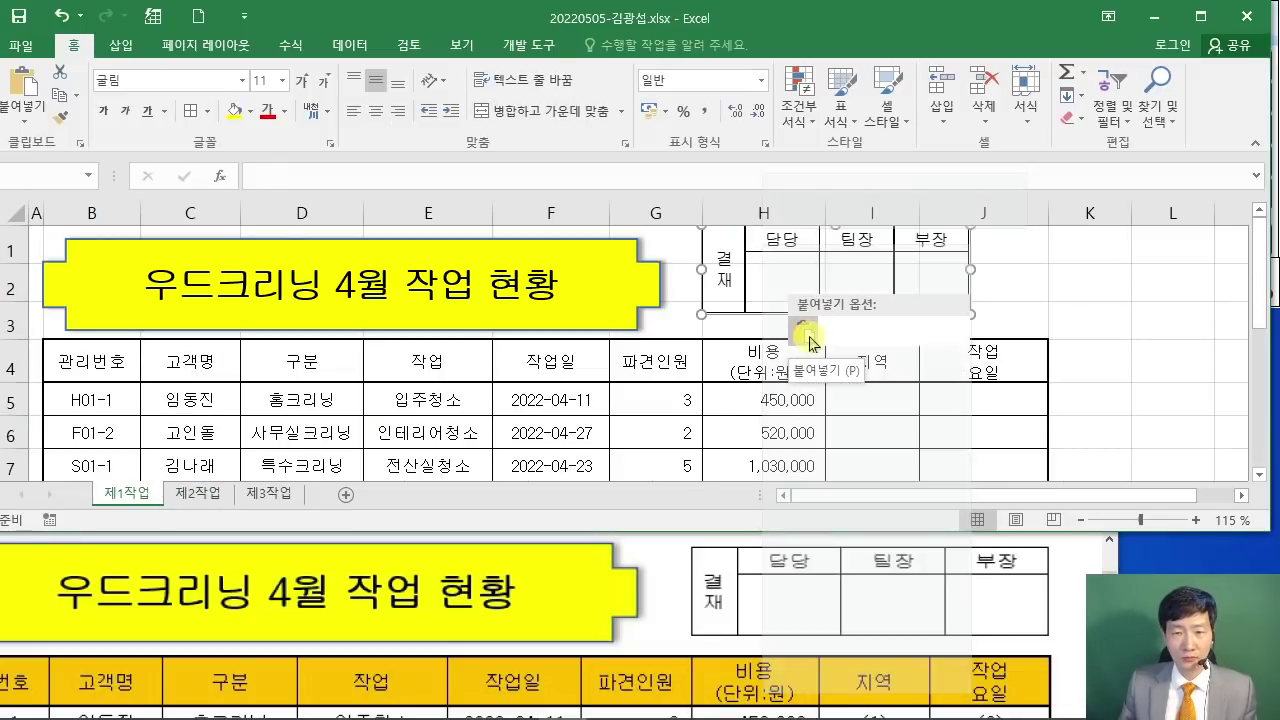
drag(1000, 288, 1017, 290)
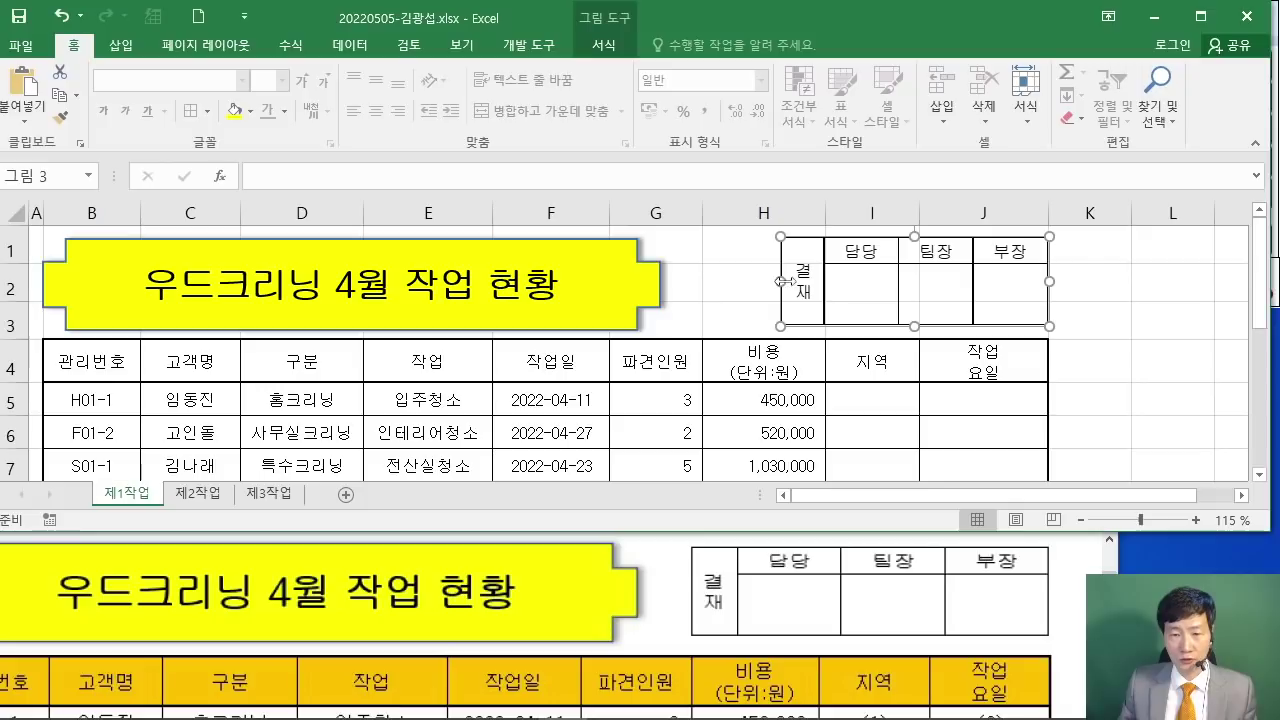
click(668, 586)
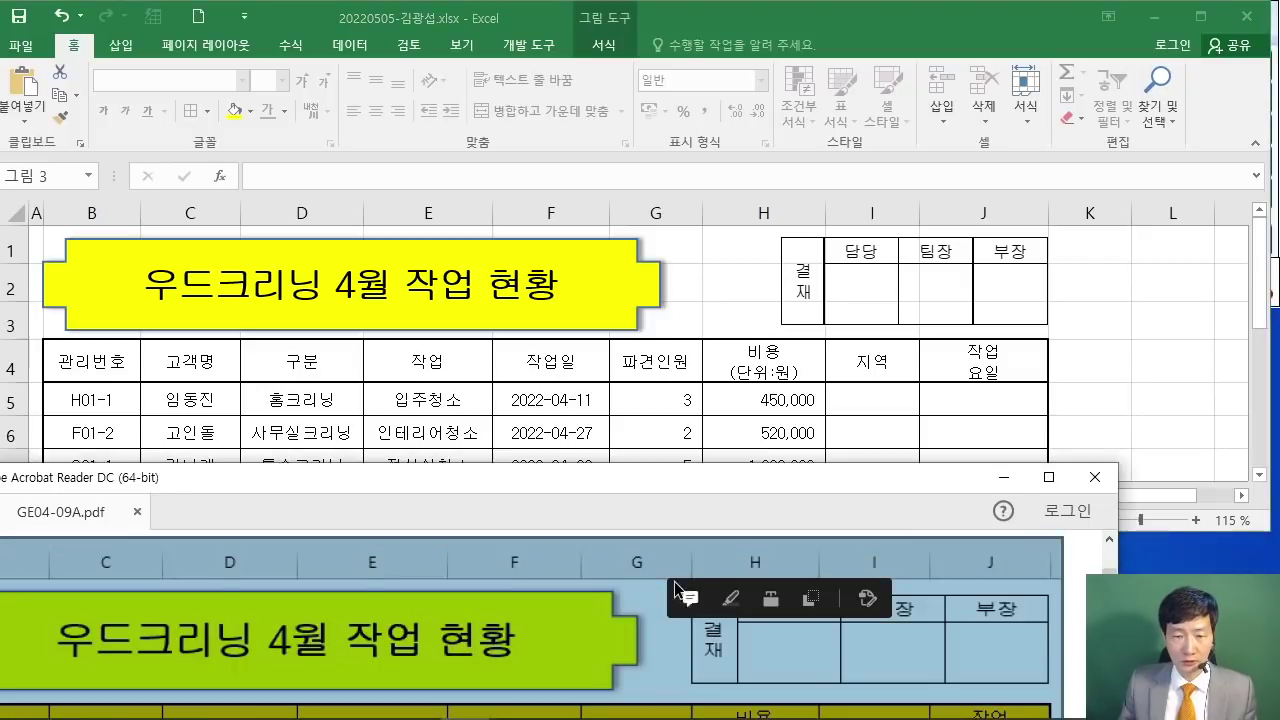
click(709, 541)
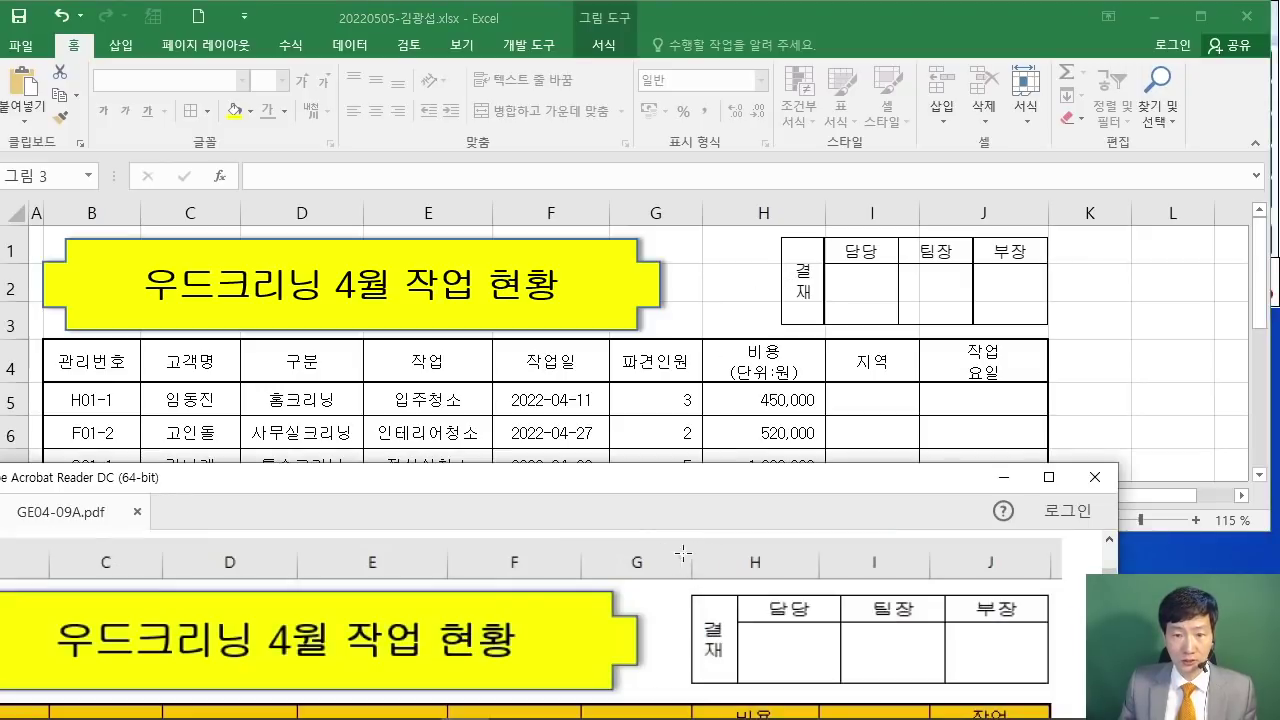
click(799, 285)
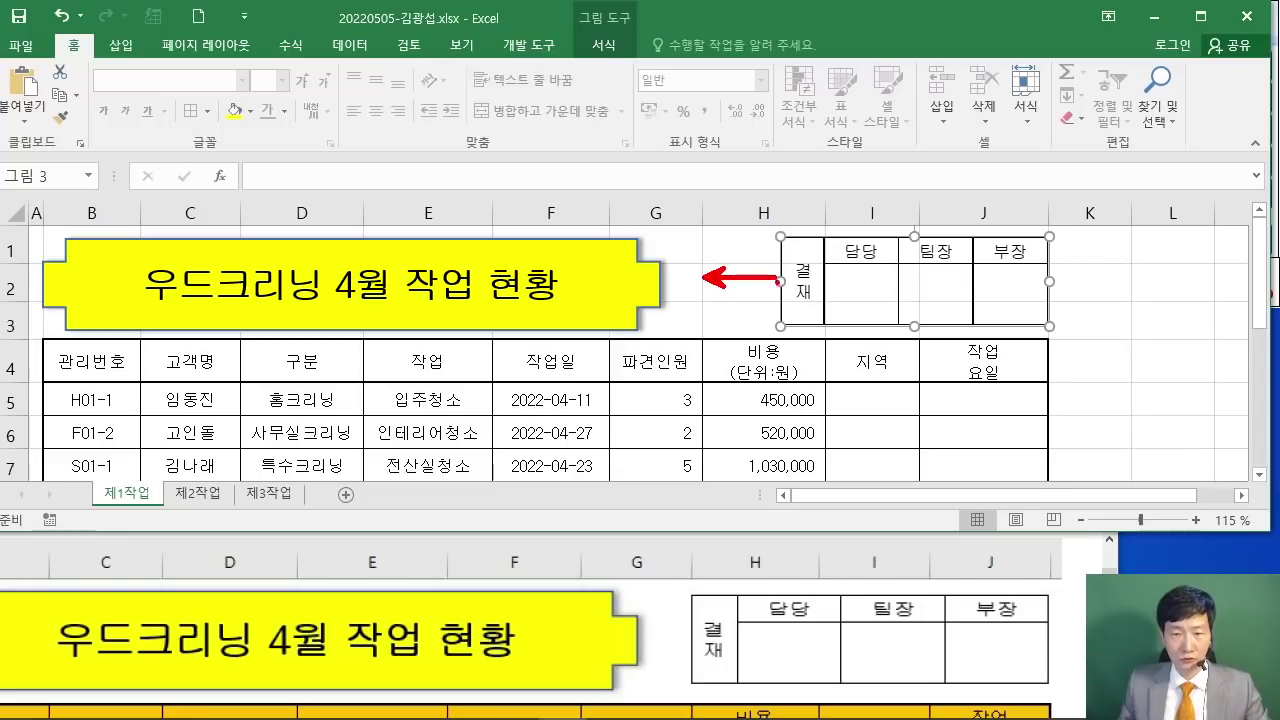
key(Escape)
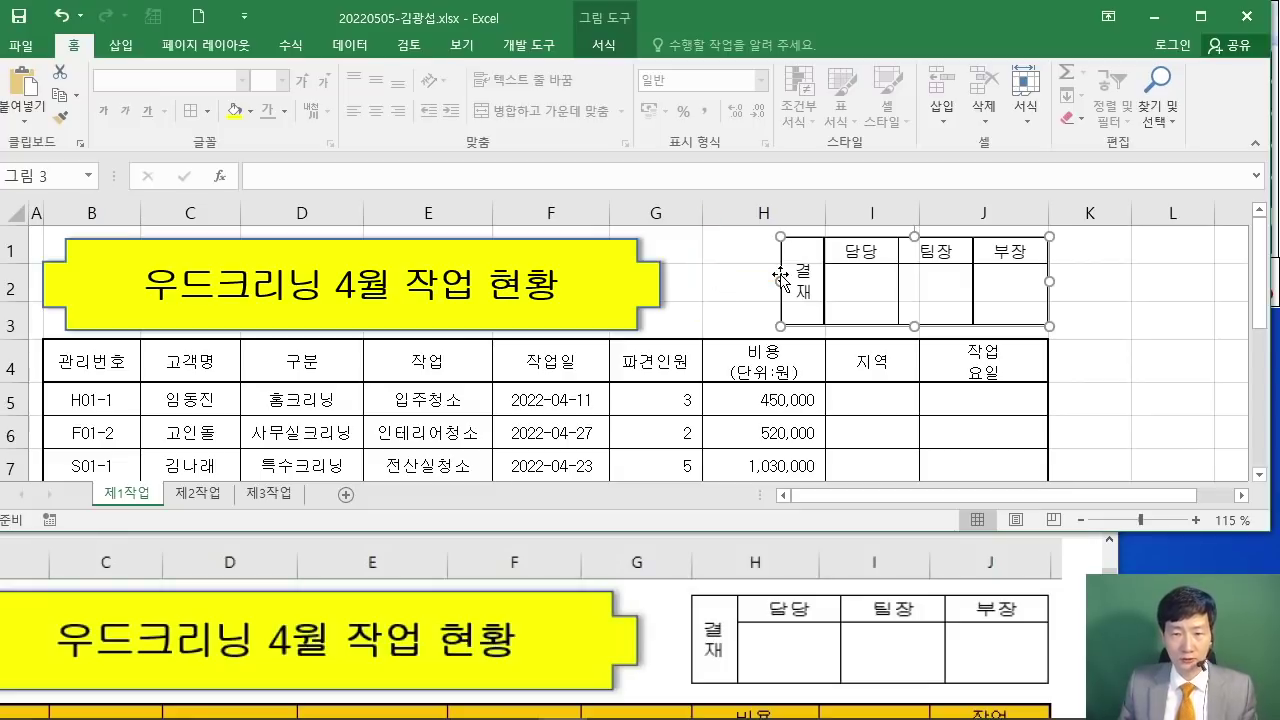
drag(779, 282, 703, 282)
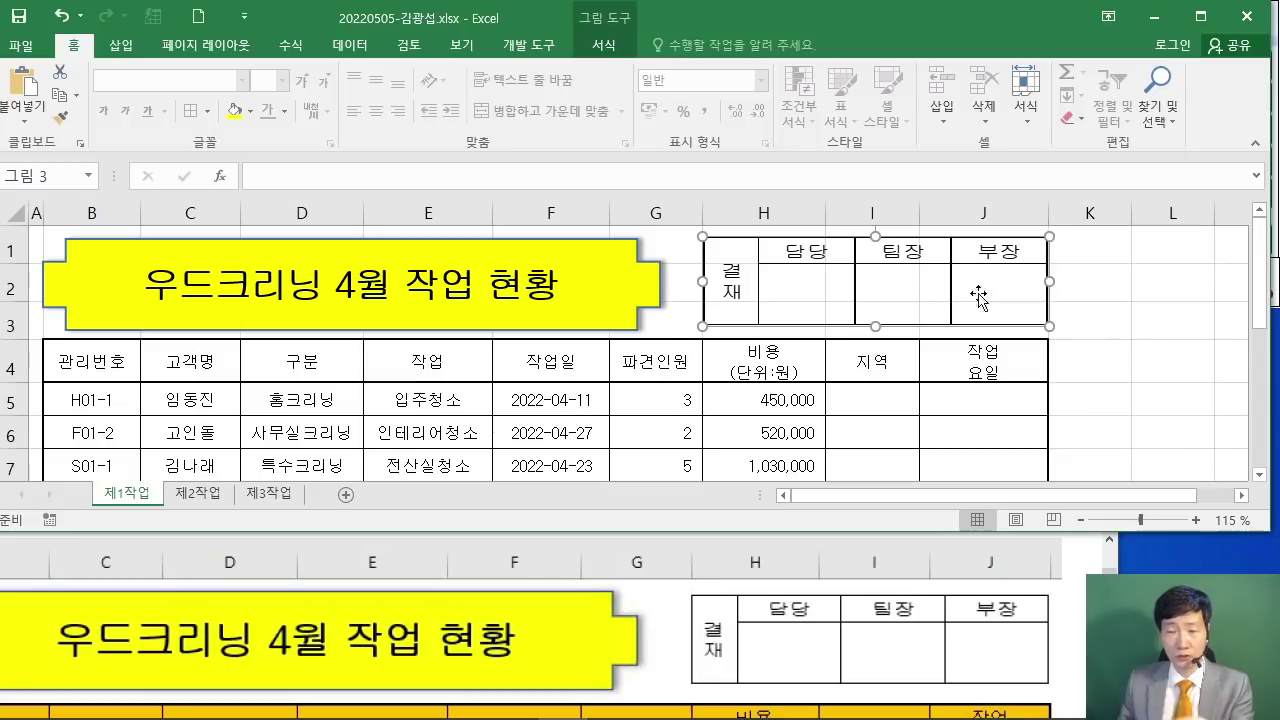
click(1143, 341)
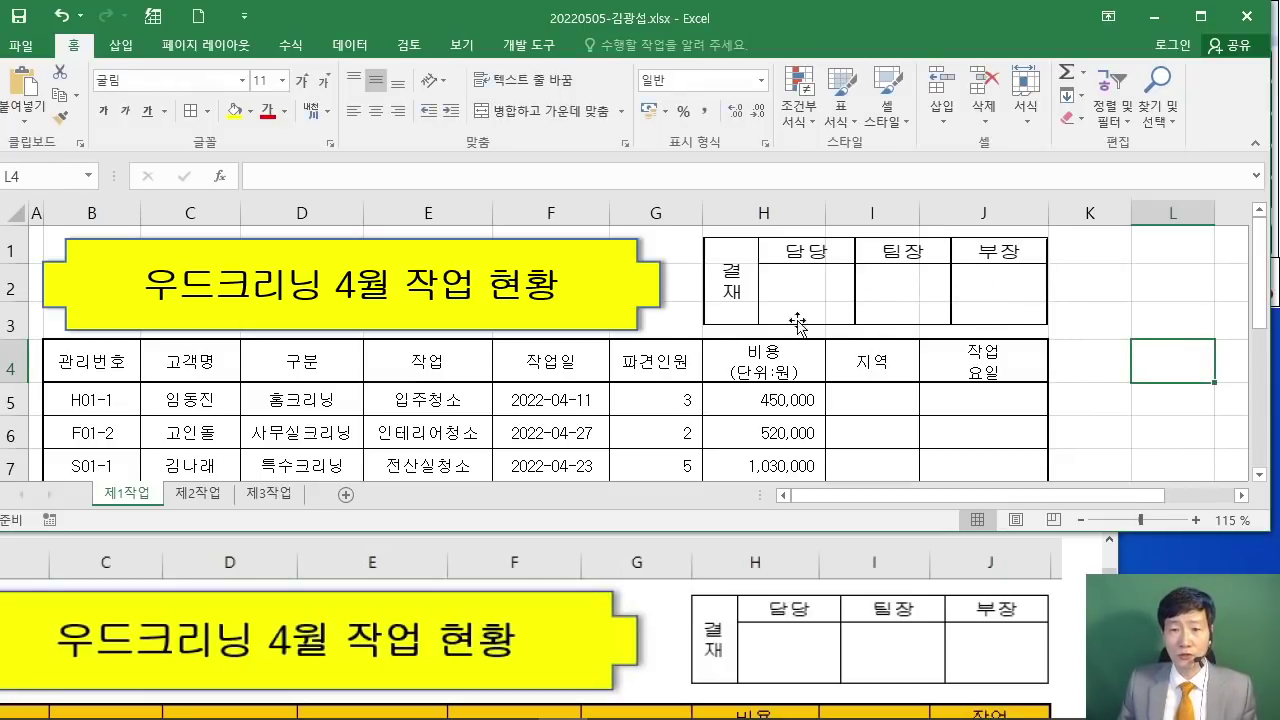
Step: On sheet 제2작업, delete columns C to F holding the original approval table
click(197, 493)
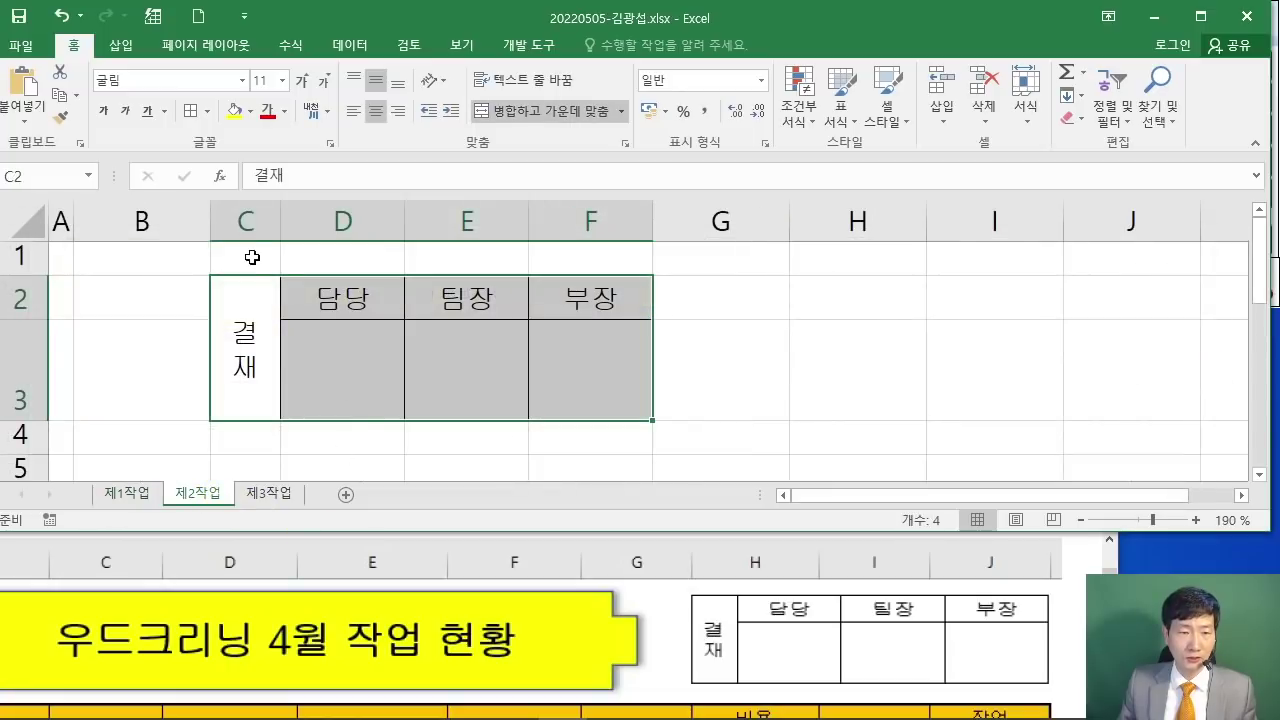
drag(241, 216, 584, 207)
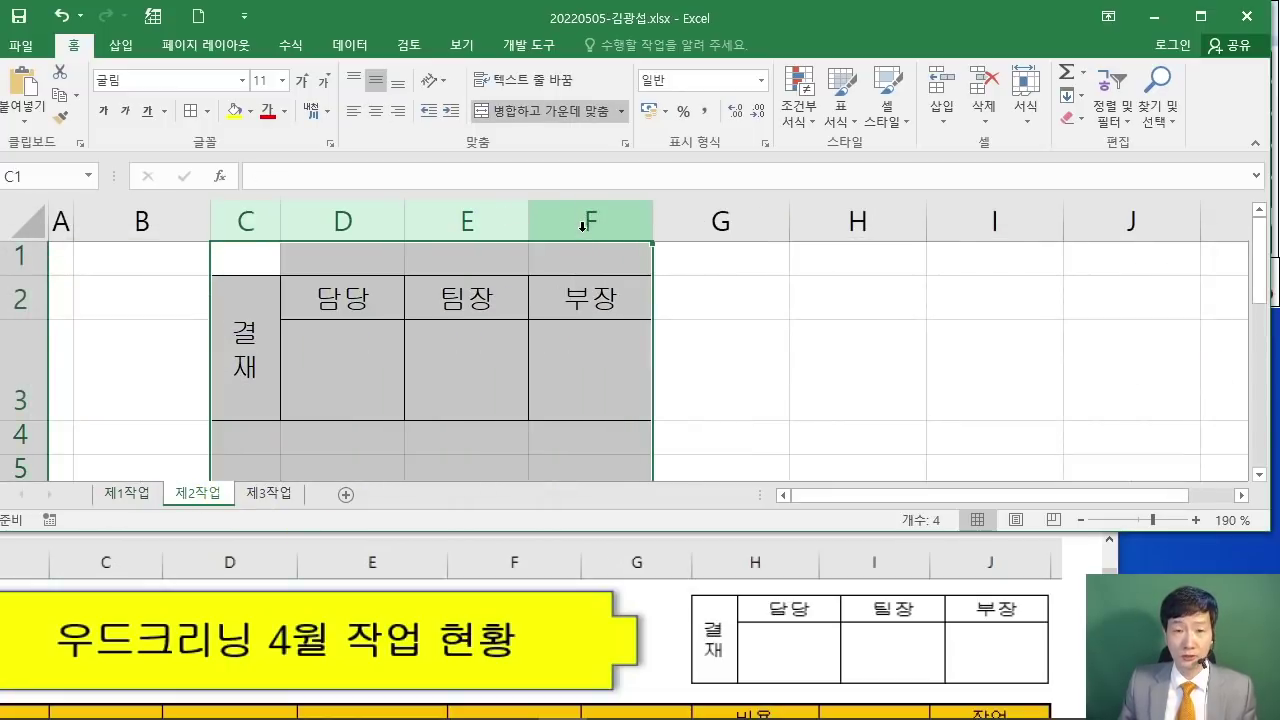
right_click(587, 222)
click(677, 386)
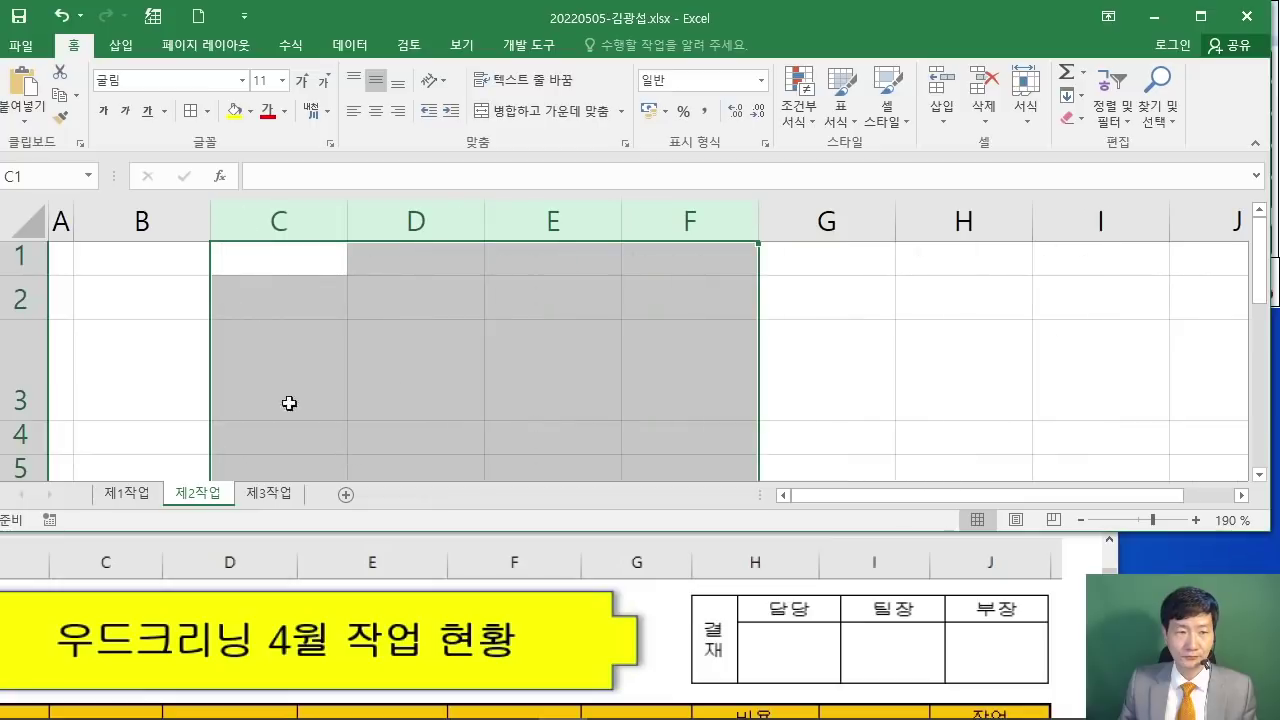
Step: Delete rows 2 and 3 of sheet 제2작업
drag(18, 298, 16, 361)
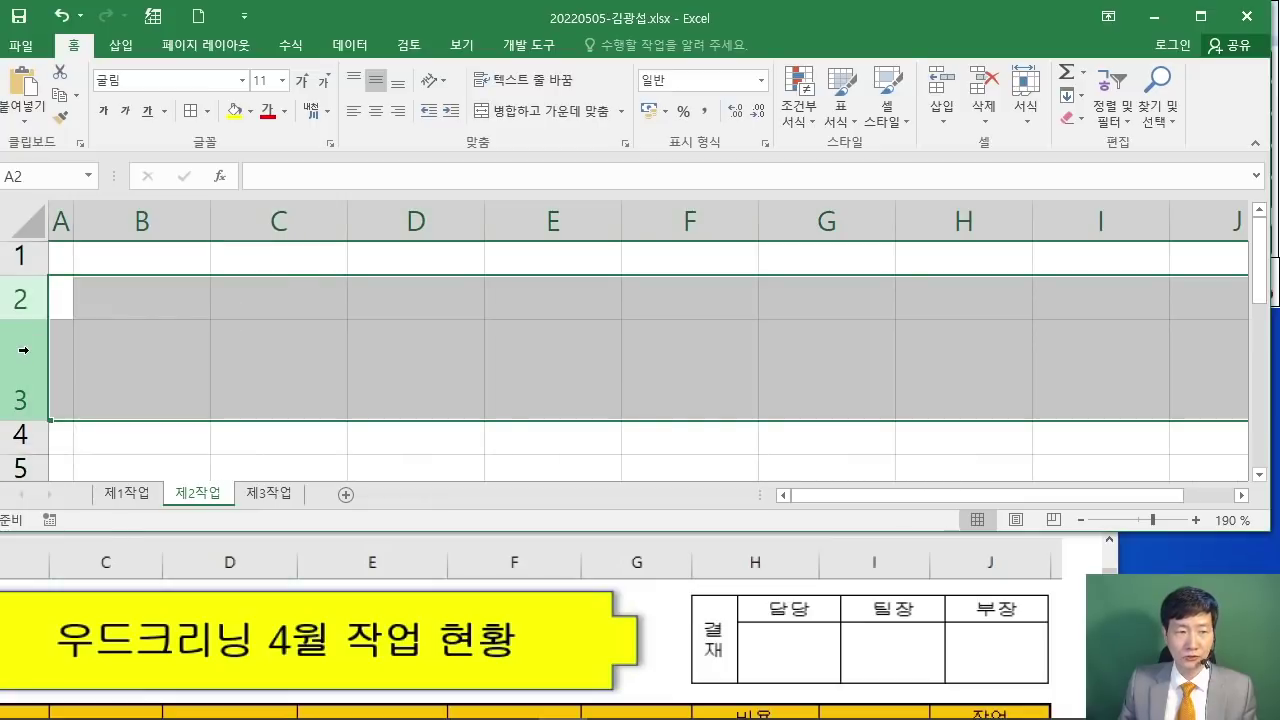
right_click(22, 350)
click(70, 507)
click(320, 383)
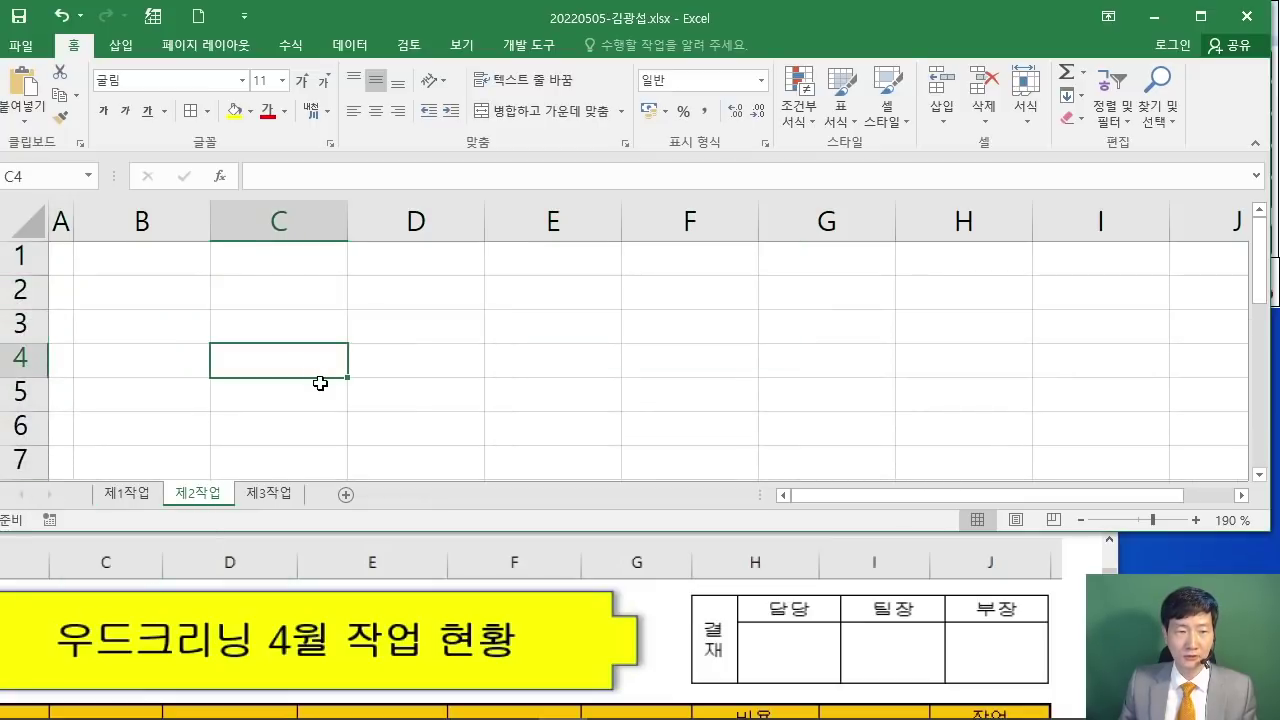
scroll(301, 326, down, 5)
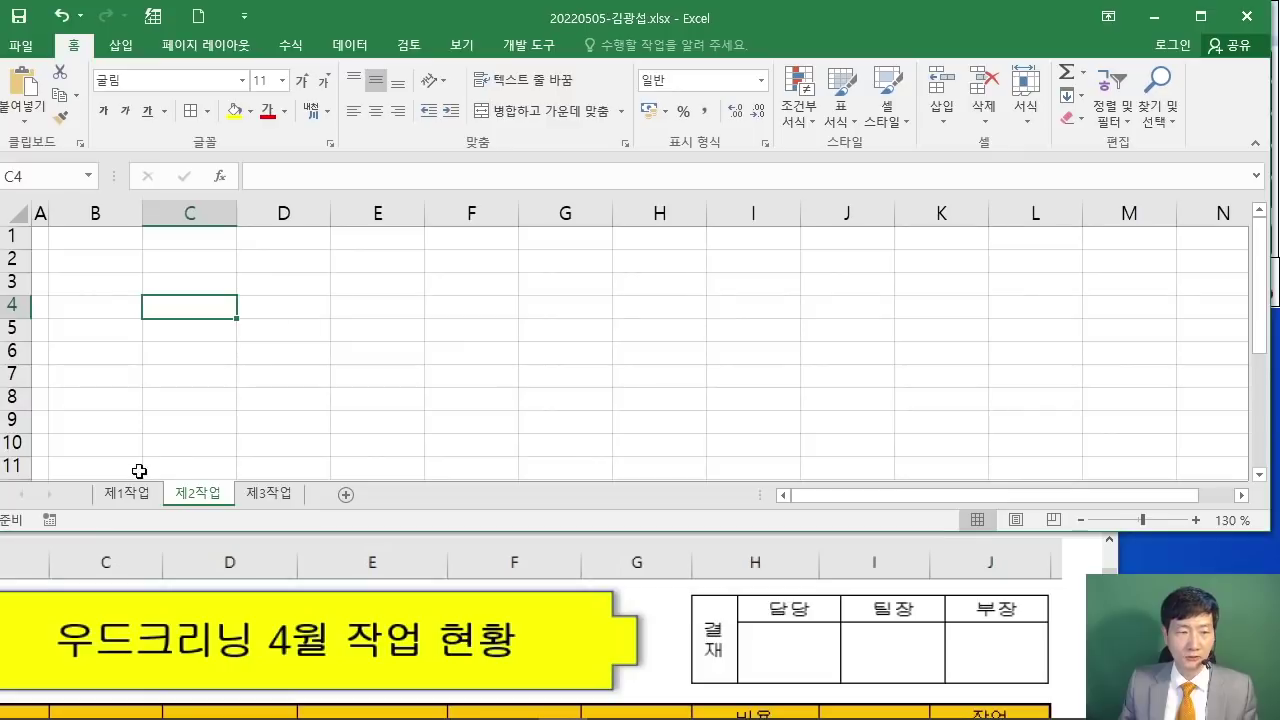
Step: Switch to sheet 제1작업 and read the next instructions in the exam PDF
click(127, 493)
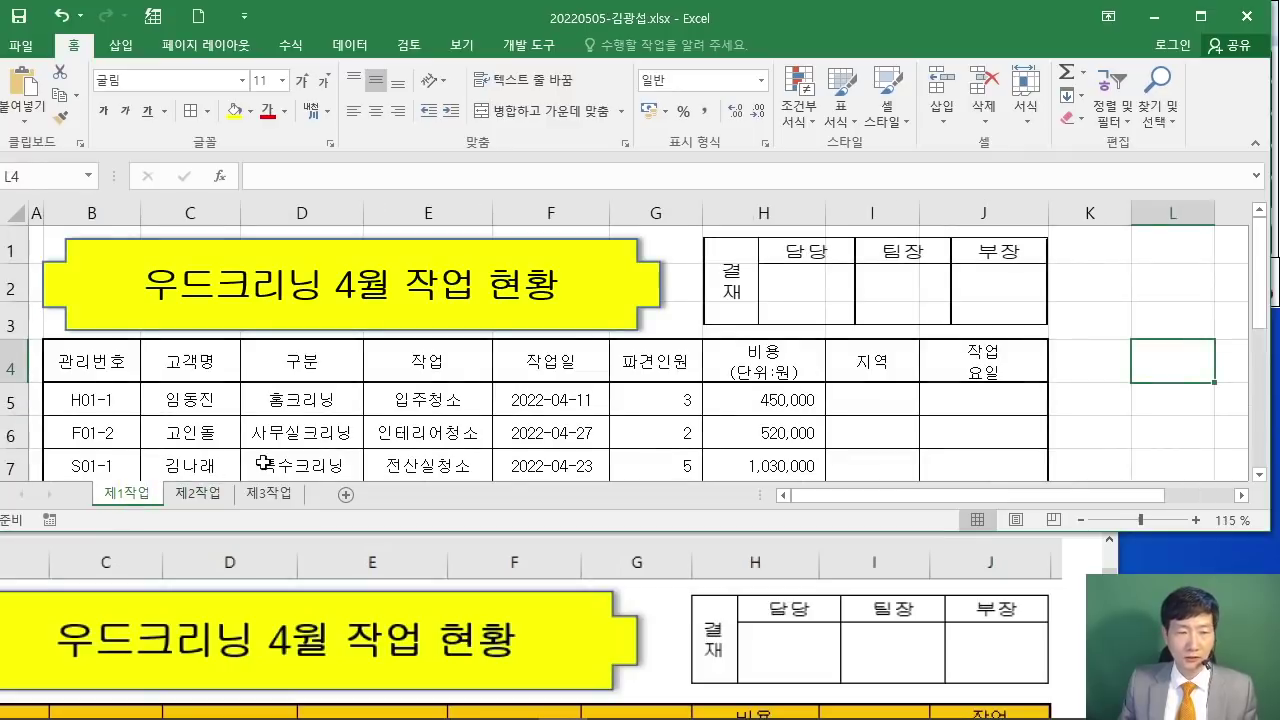
click(1095, 555)
scroll(997, 578, down, 5)
scroll(995, 578, down, 3)
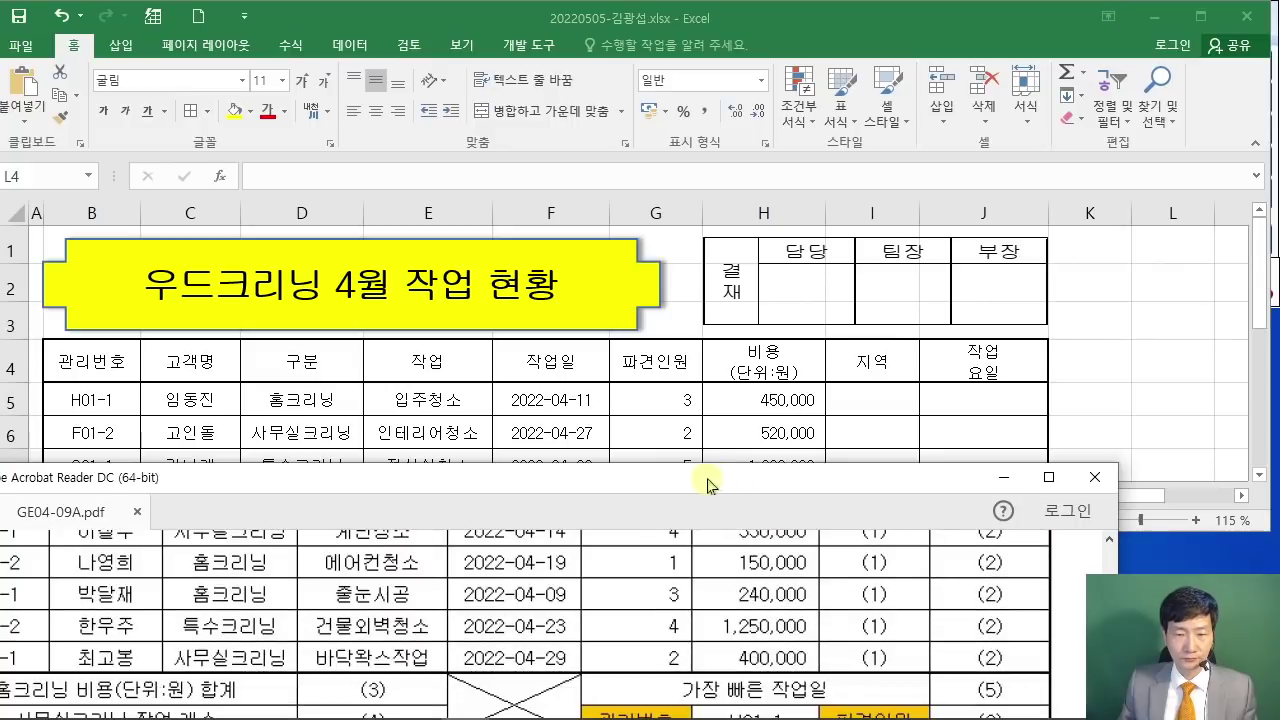
drag(693, 480, 749, 455)
scroll(747, 556, down, 2)
scroll(747, 556, down, 6)
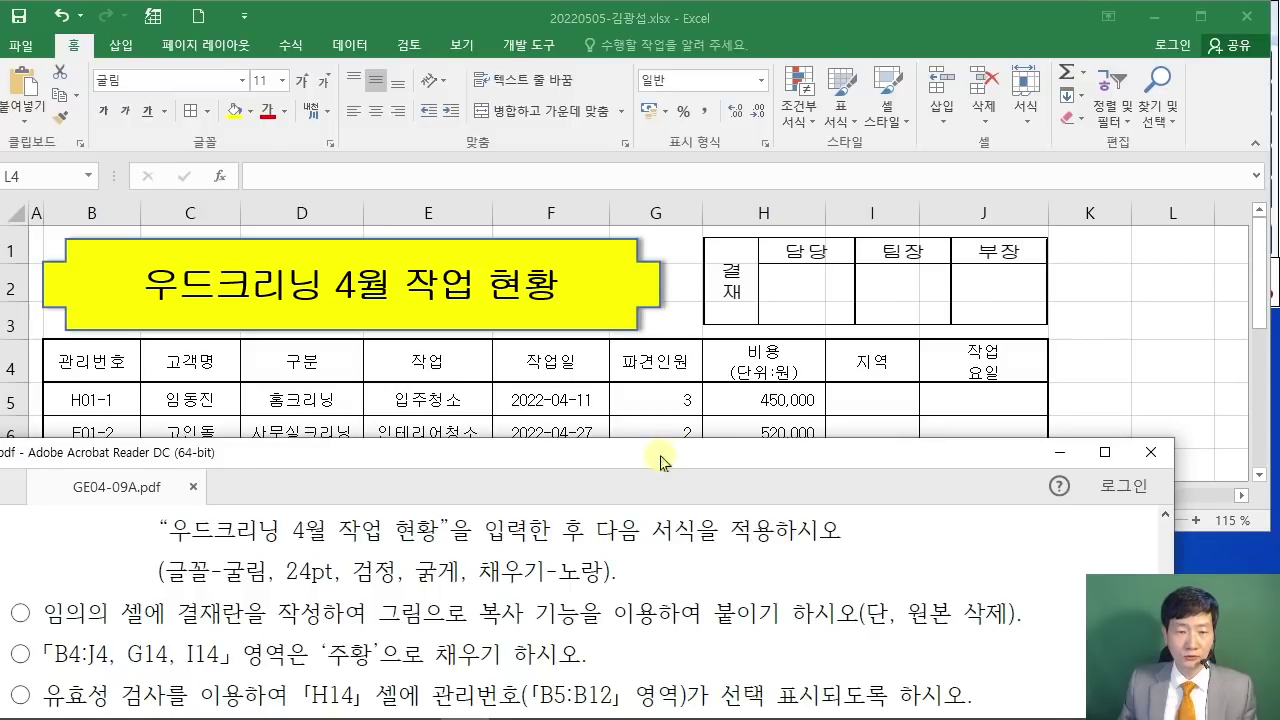
drag(700, 452, 712, 434)
scroll(400, 600, down, 1)
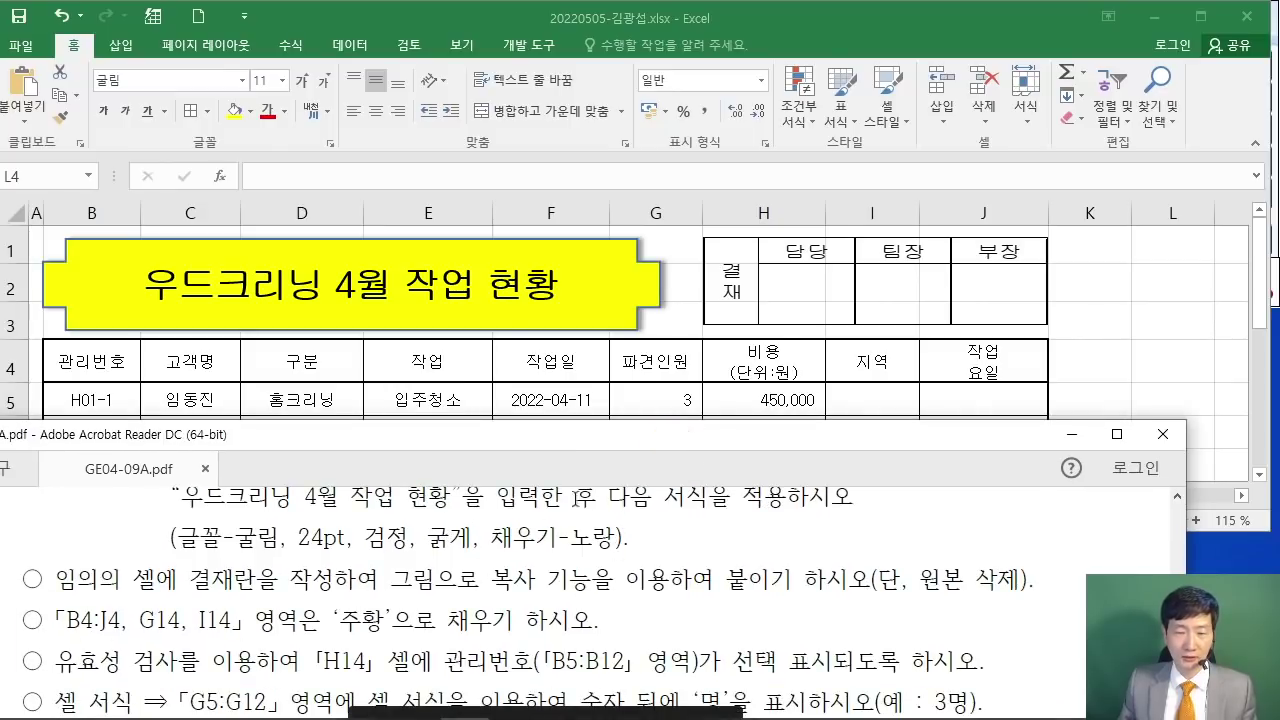
click(1140, 350)
Step: Fill B4:J4, G14 and I14 with orange
drag(86, 372, 965, 358)
scroll(857, 334, down, 3)
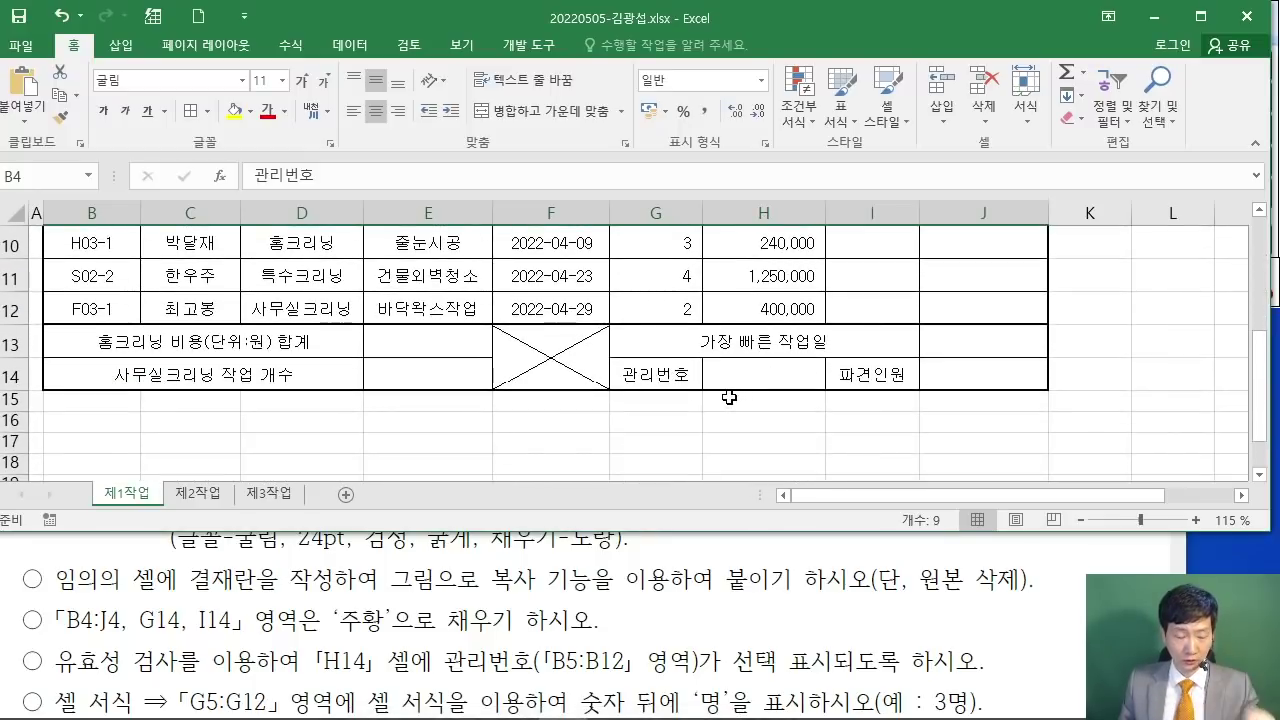
drag(455, 126, 663, 230)
drag(528, 142, 498, 206)
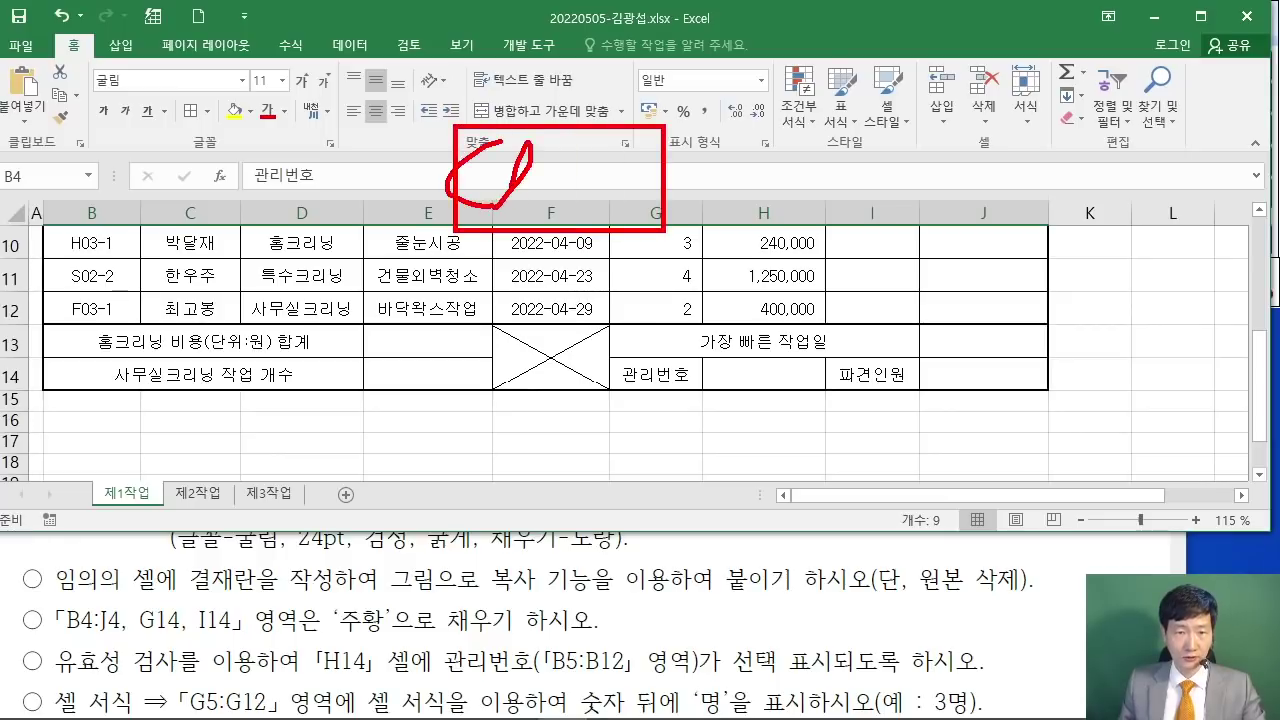
mouse_move(556, 170)
mouse_down()
mouse_move(620, 196)
mouse_move(628, 214)
mouse_up()
drag(395, 258, 490, 292)
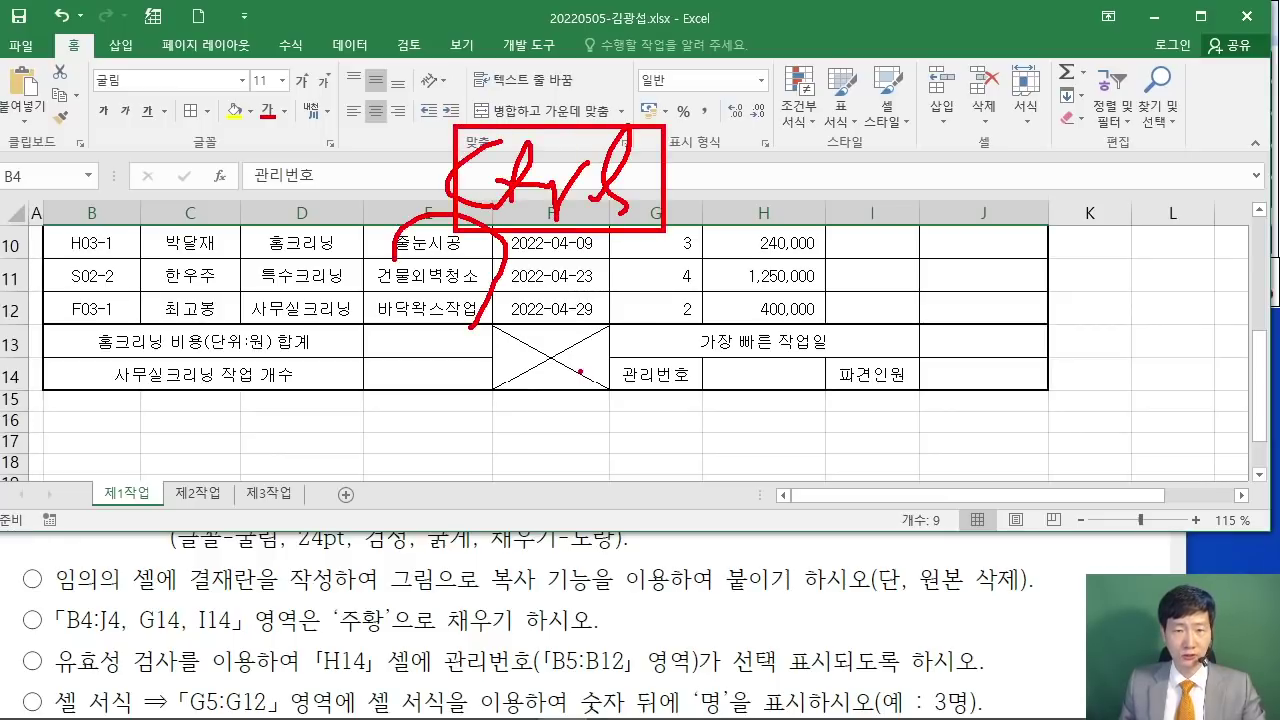
key(Escape)
ctrl+click(673, 380)
ctrl+click(884, 368)
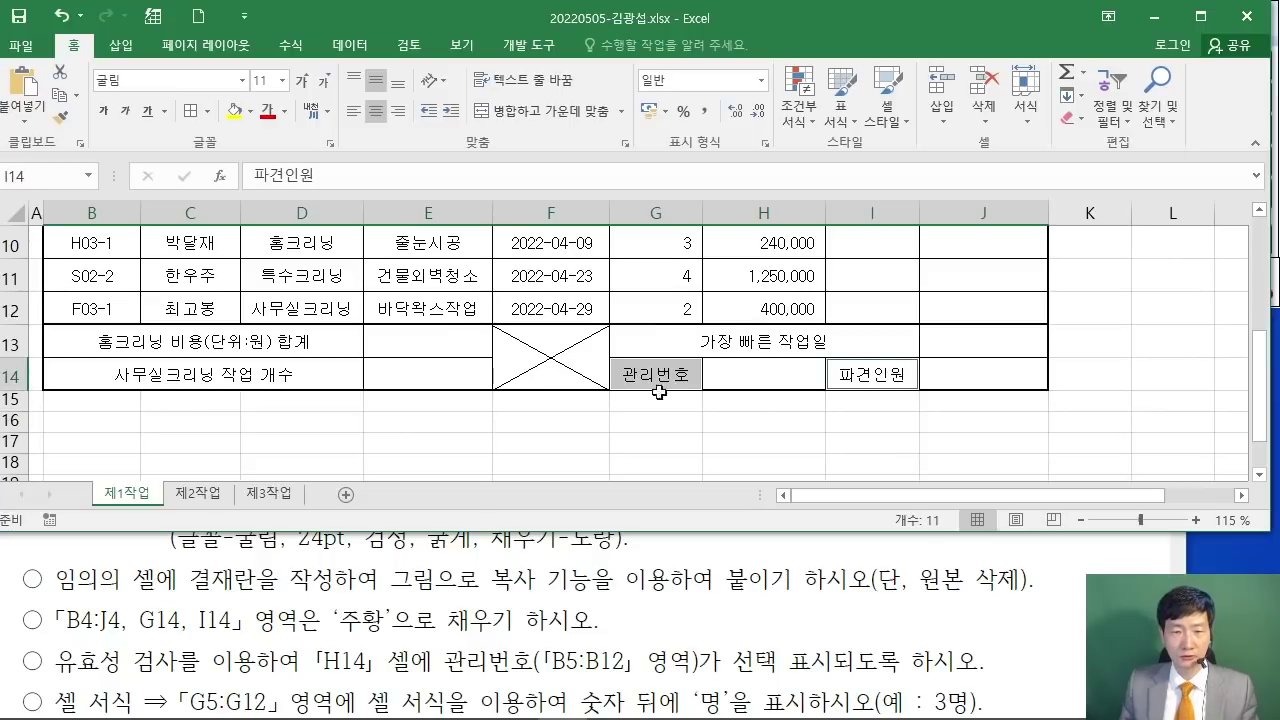
scroll(686, 366, up, 1)
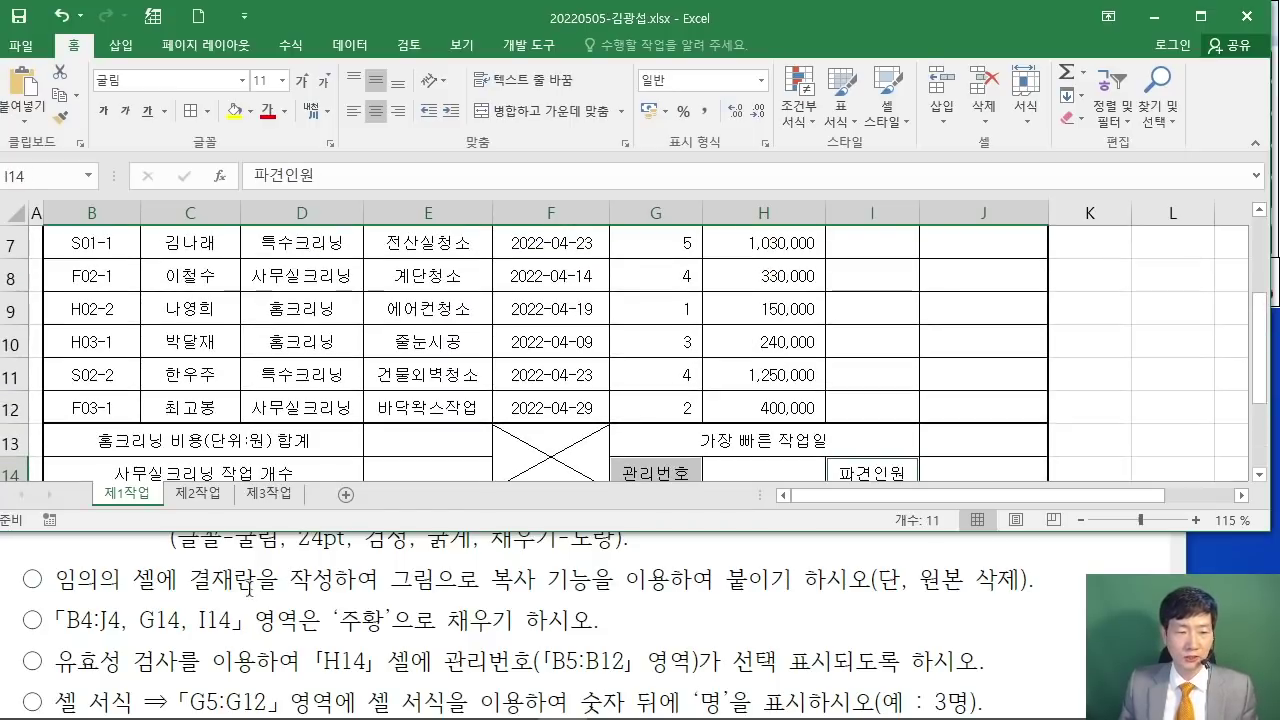
scroll(563, 410, up, 2)
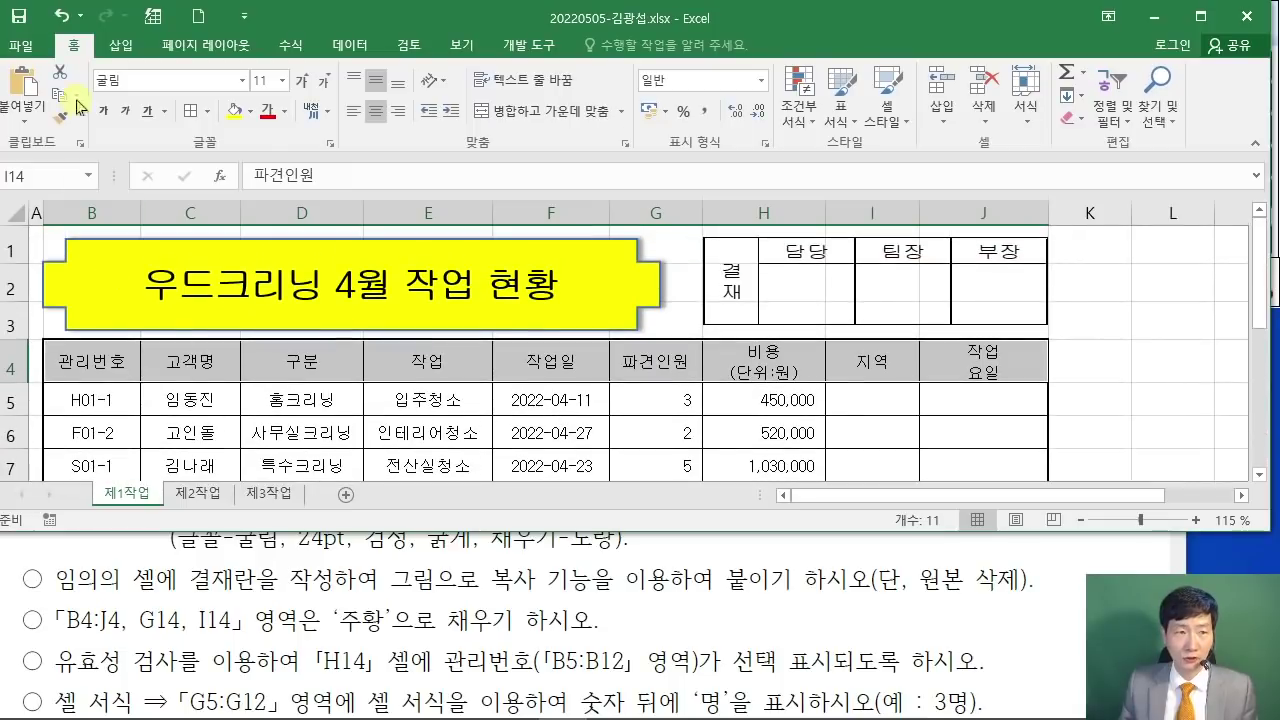
click(250, 118)
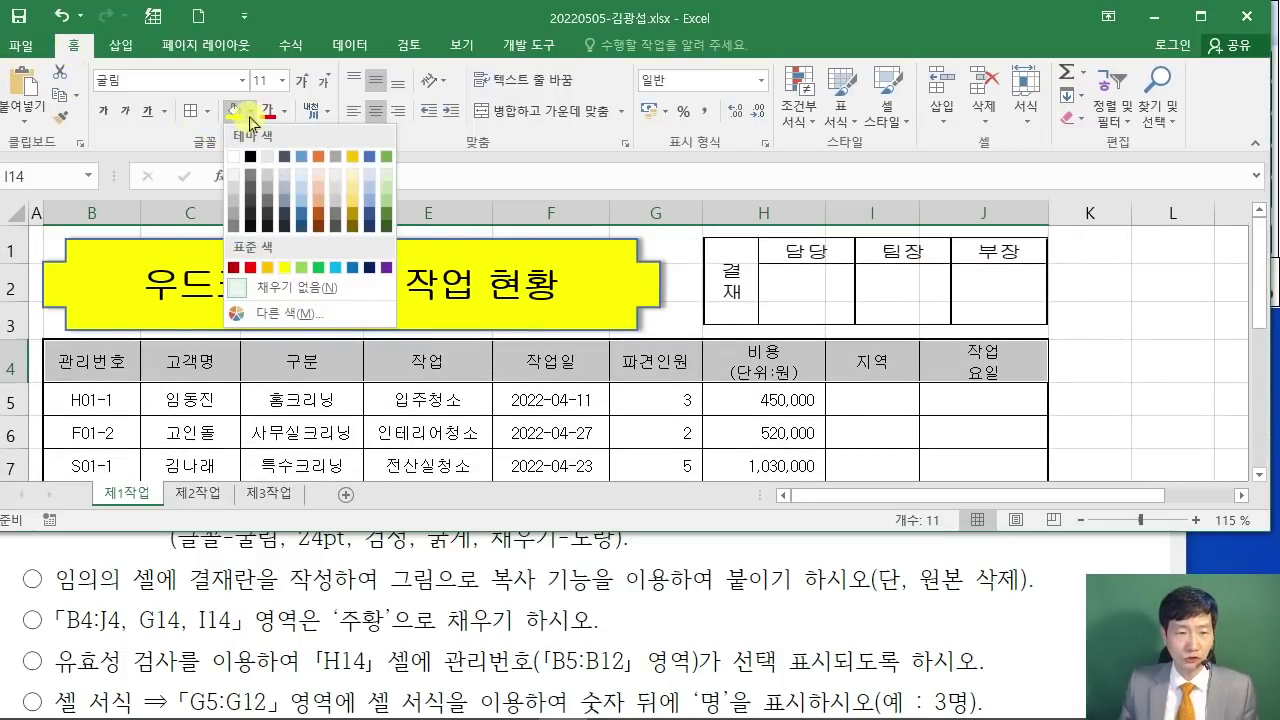
click(268, 267)
Step: Check the exam instructions and select cell H14 for the next task
scroll(766, 380, down, 3)
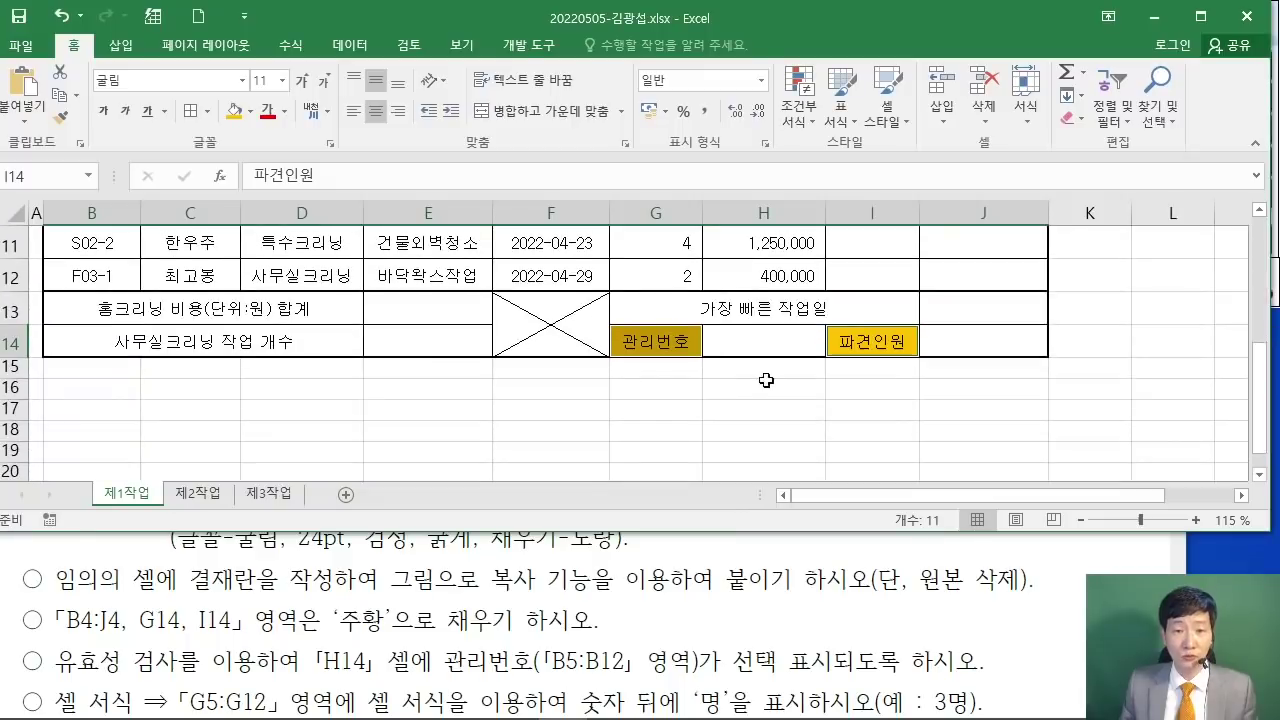
scroll(698, 386, up, 3)
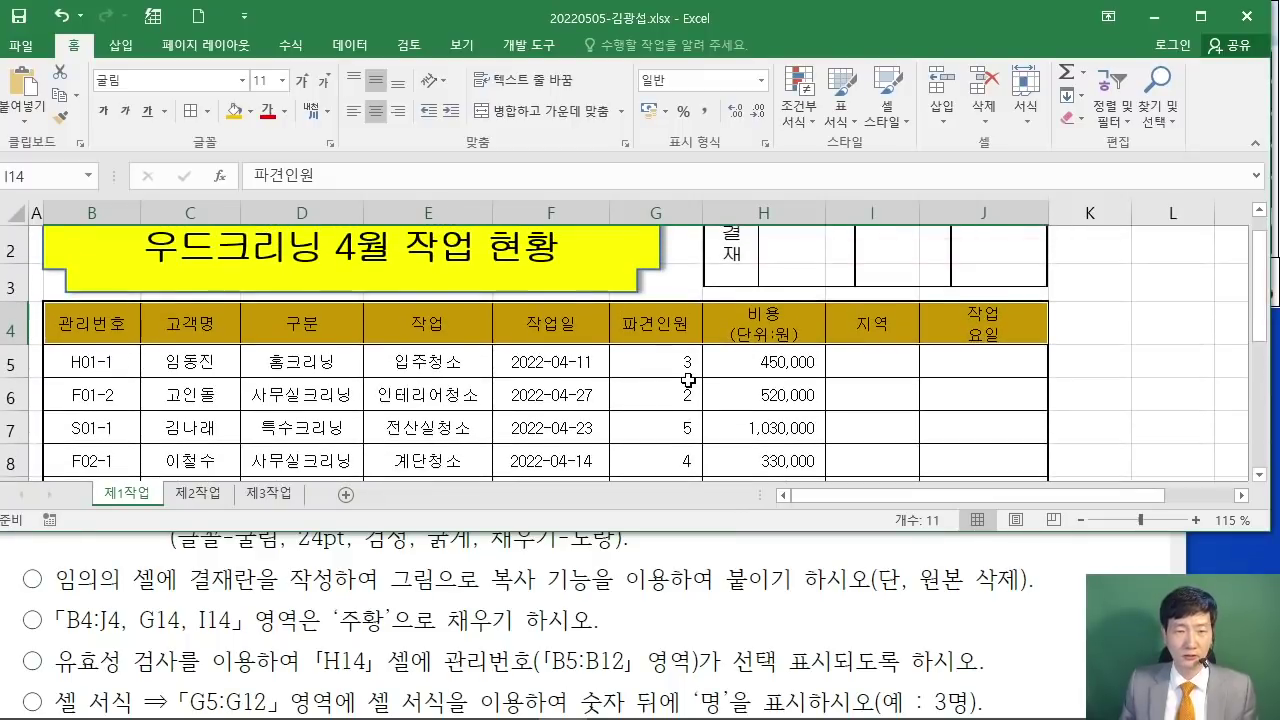
scroll(689, 381, up, 1)
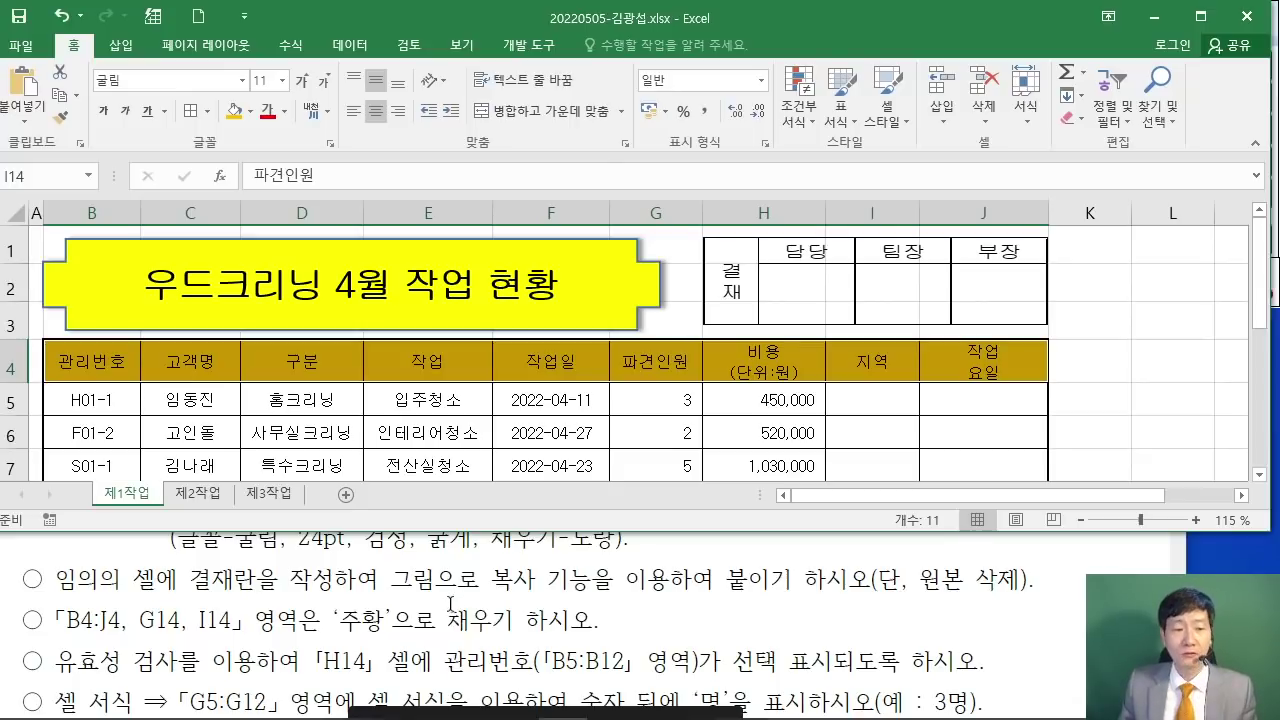
click(648, 627)
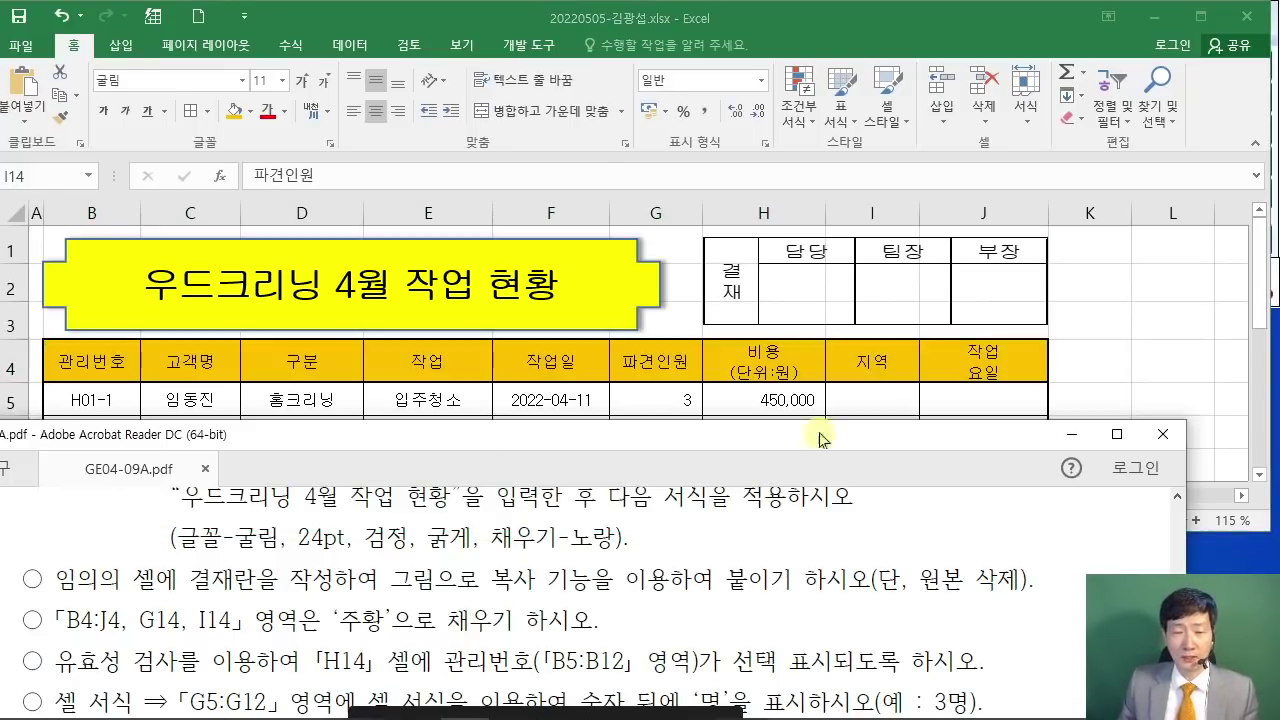
key(alt+Tab)
scroll(879, 374, down, 3)
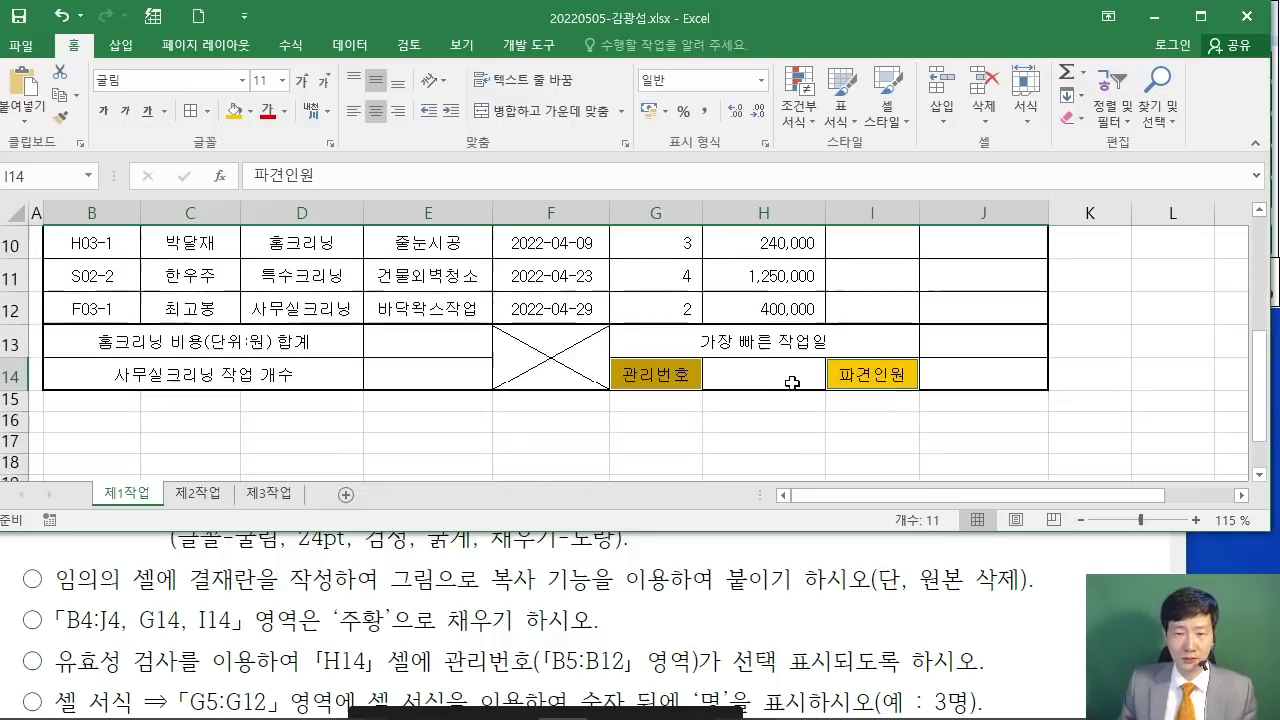
click(772, 384)
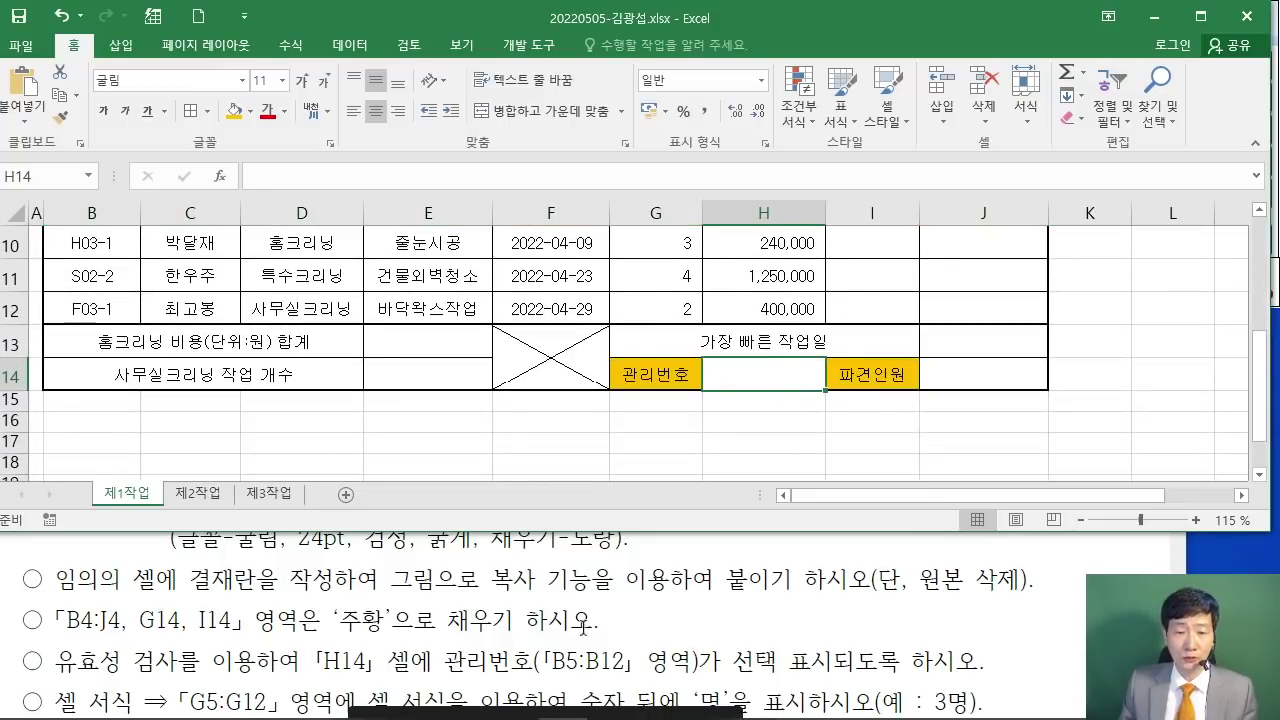
click(1068, 610)
scroll(1068, 608, down, 1)
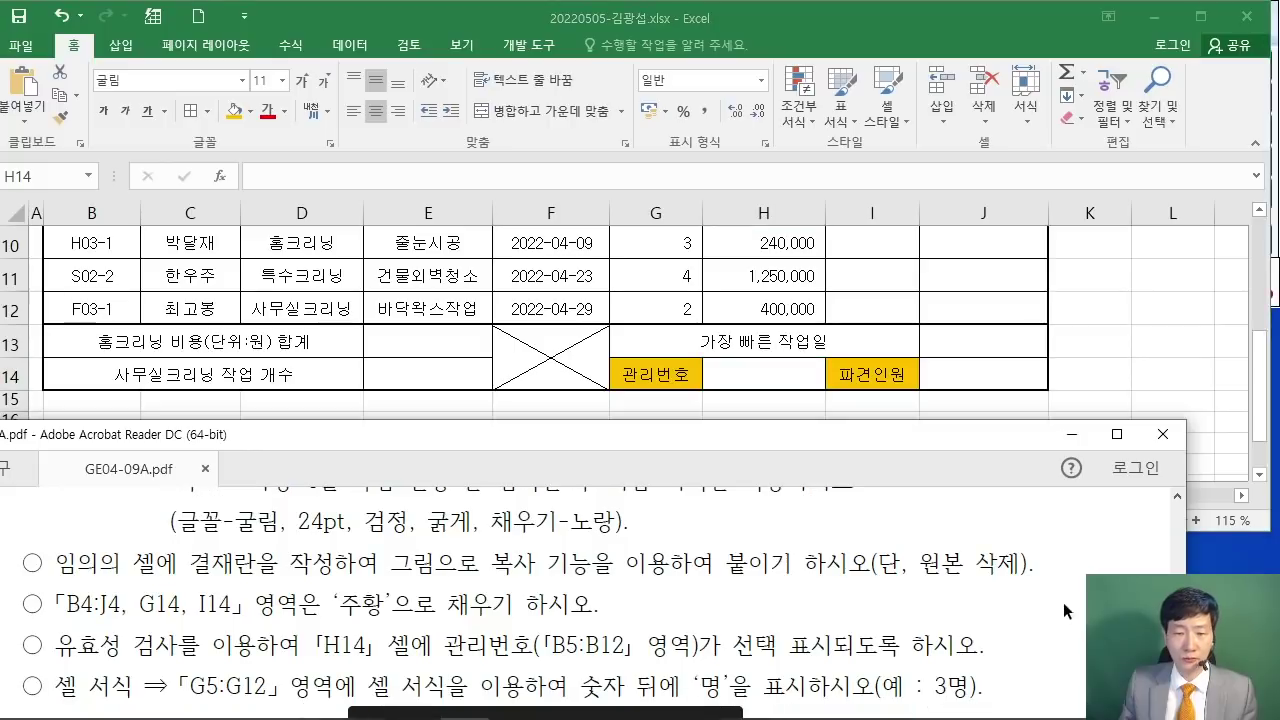
click(789, 372)
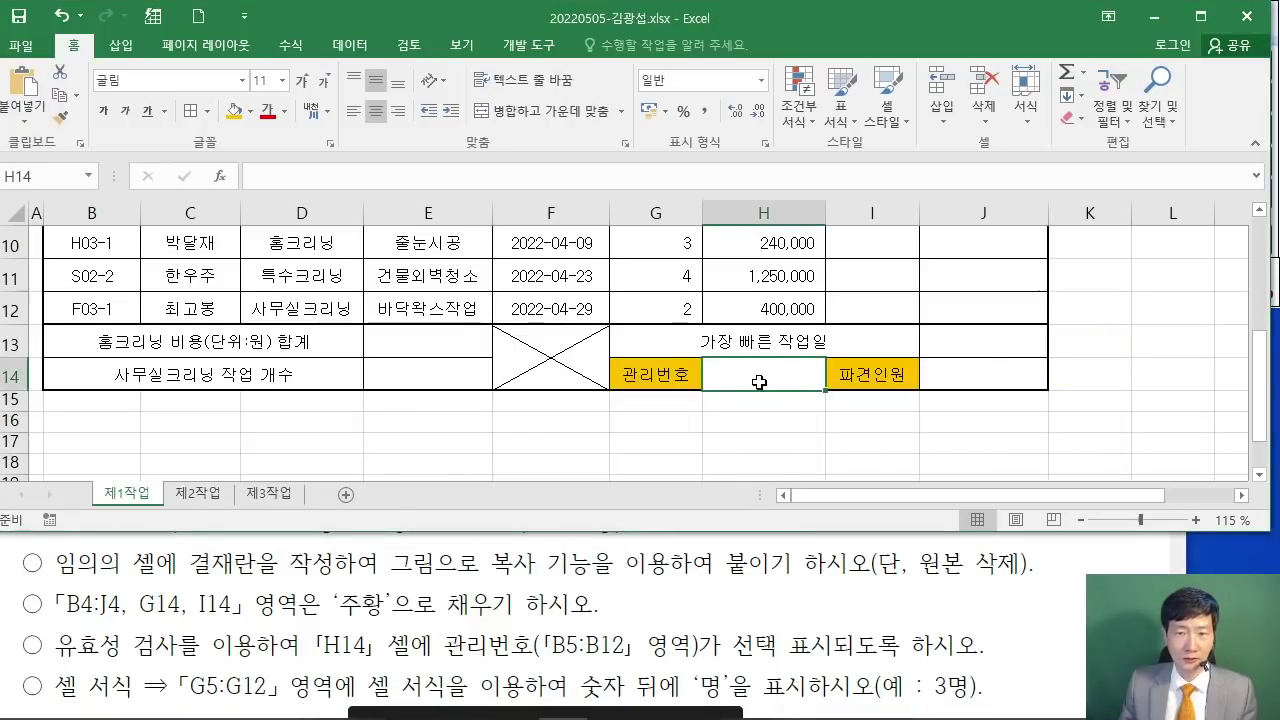
click(345, 45)
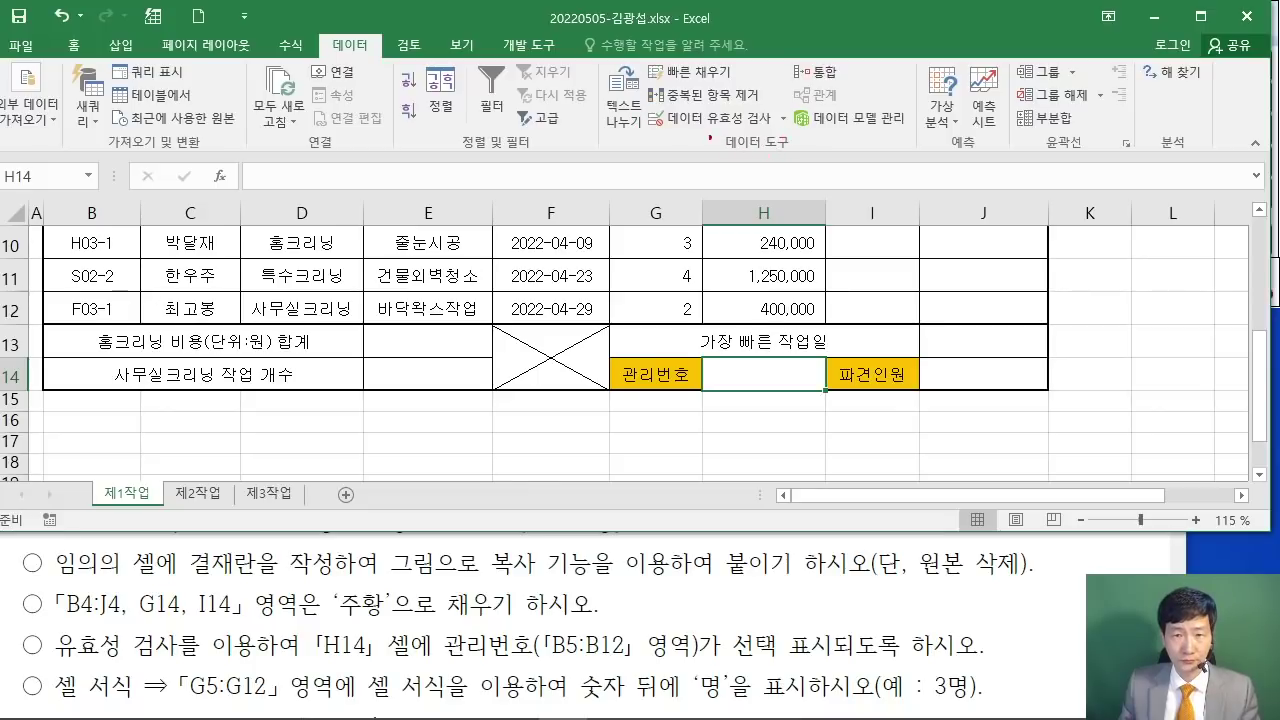
Step: Give H14 a List data validation rule with source =$B$5:$B$12
drag(636, 95, 786, 142)
drag(660, 133, 655, 255)
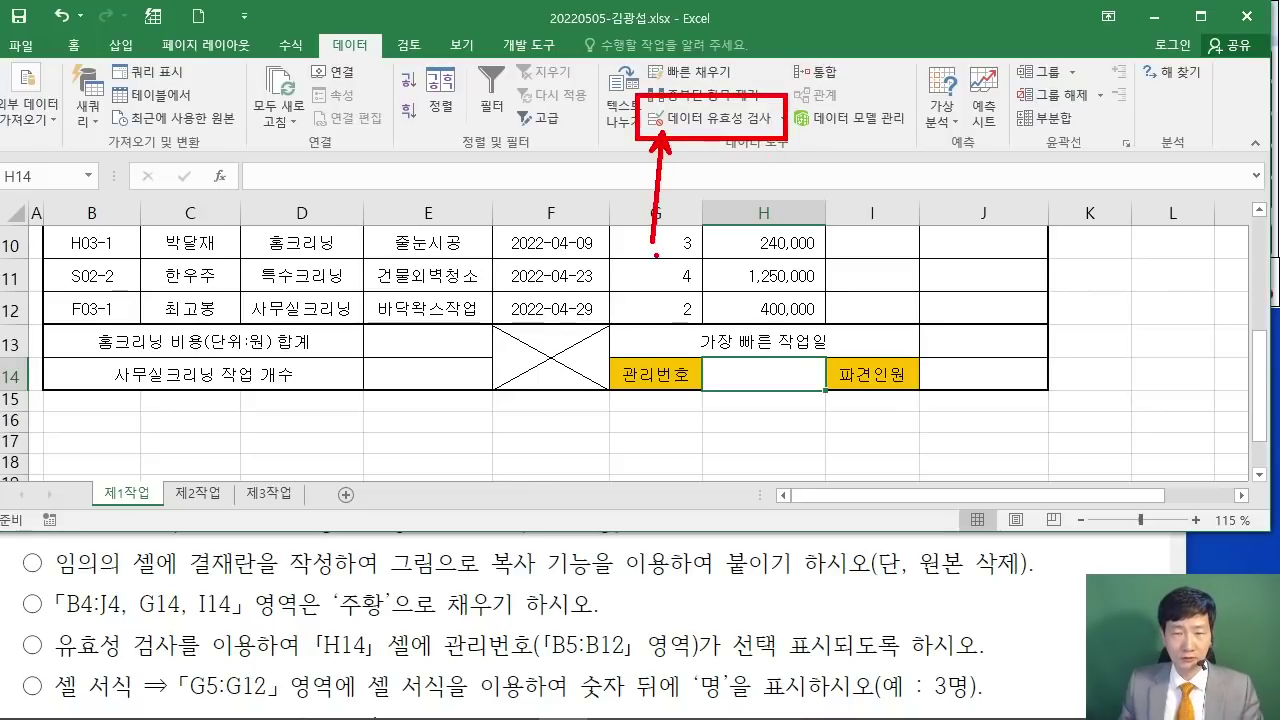
click(722, 118)
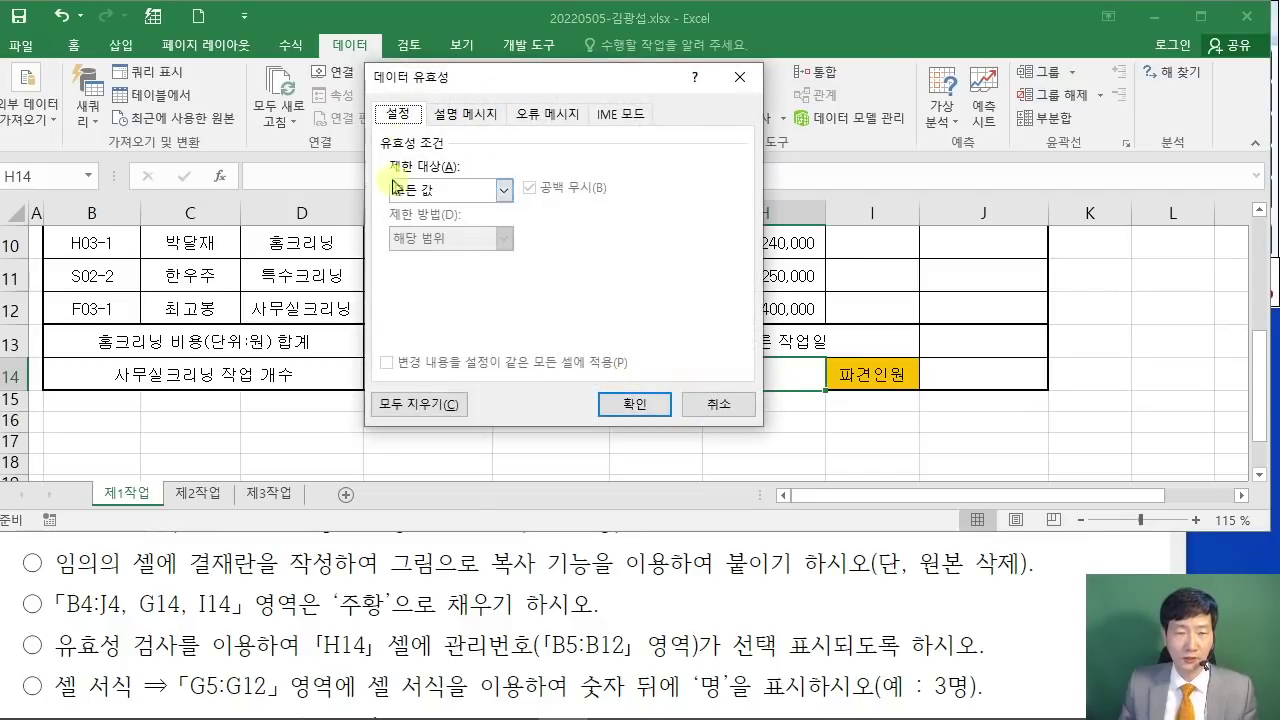
click(505, 190)
click(470, 252)
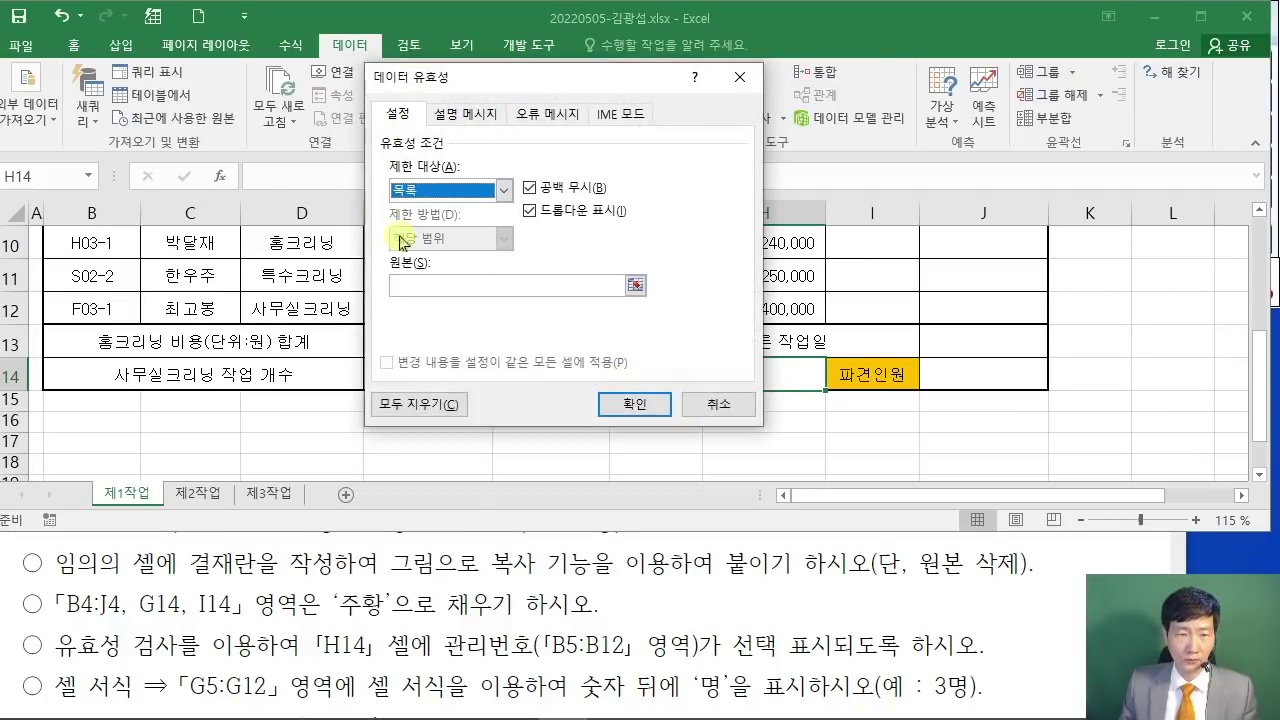
click(416, 286)
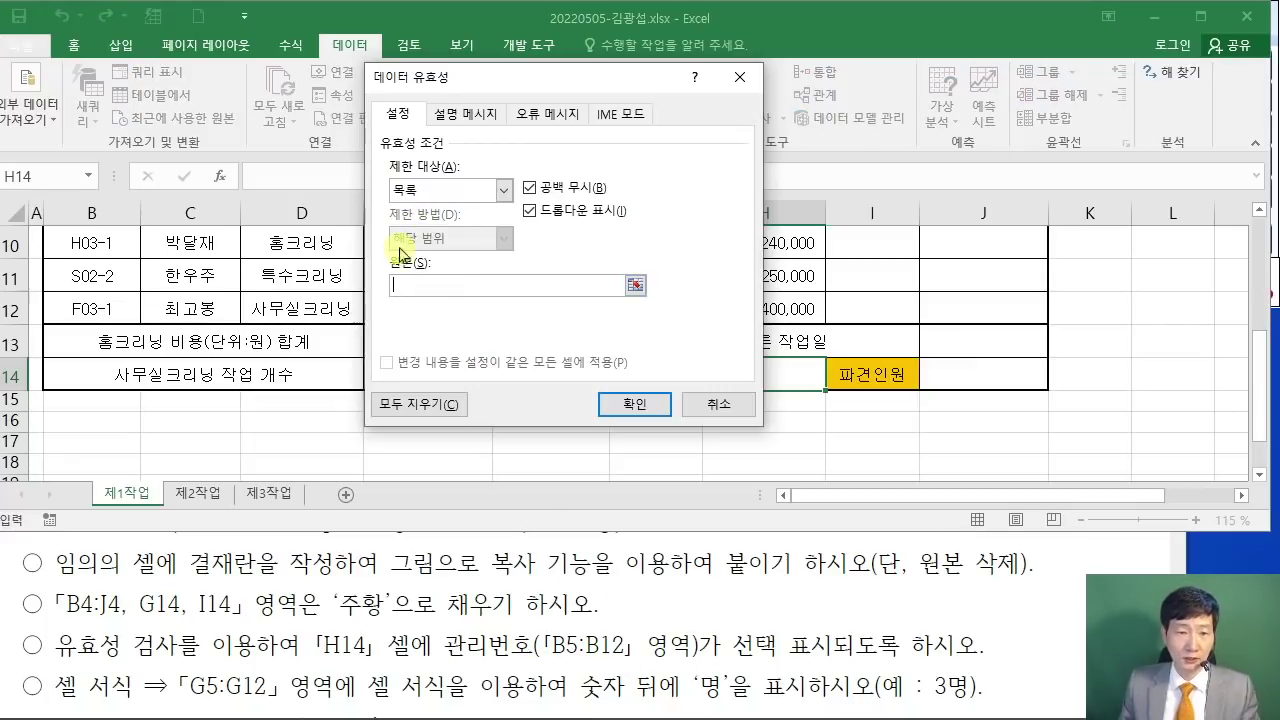
drag(468, 84, 738, 78)
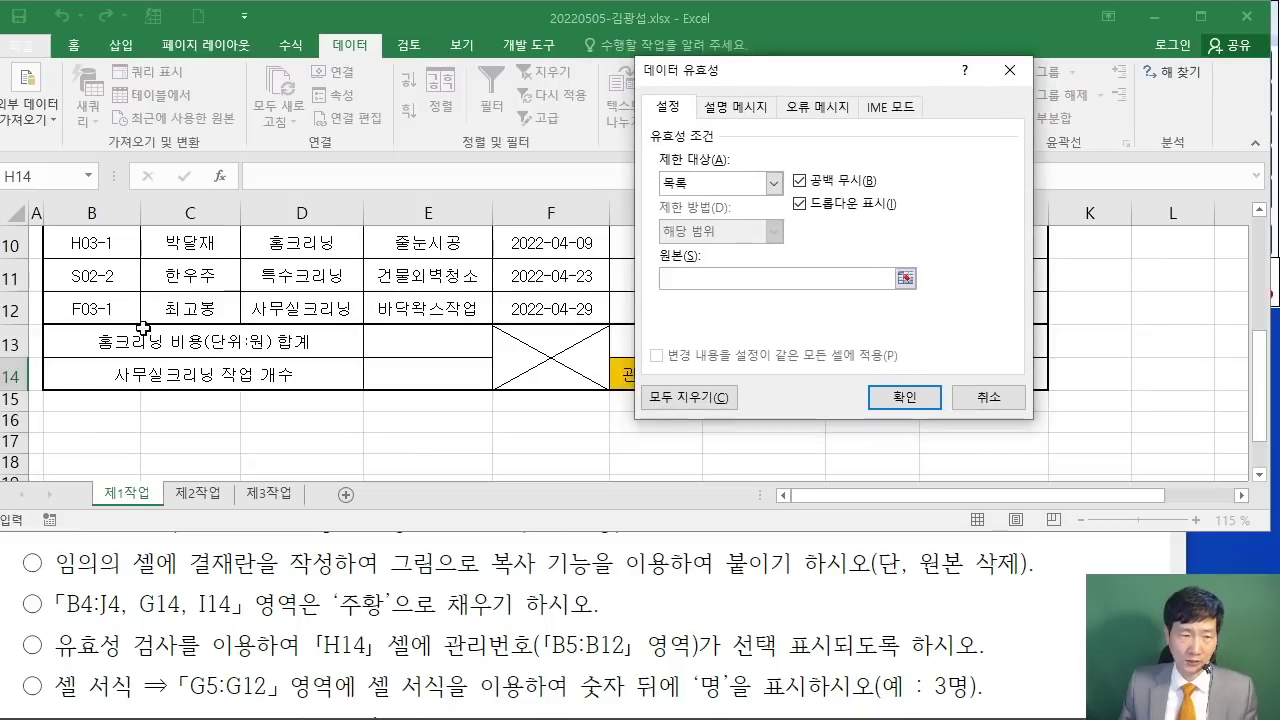
scroll(250, 320, up, 3)
scroll(97, 286, down, 1)
drag(97, 286, 73, 412)
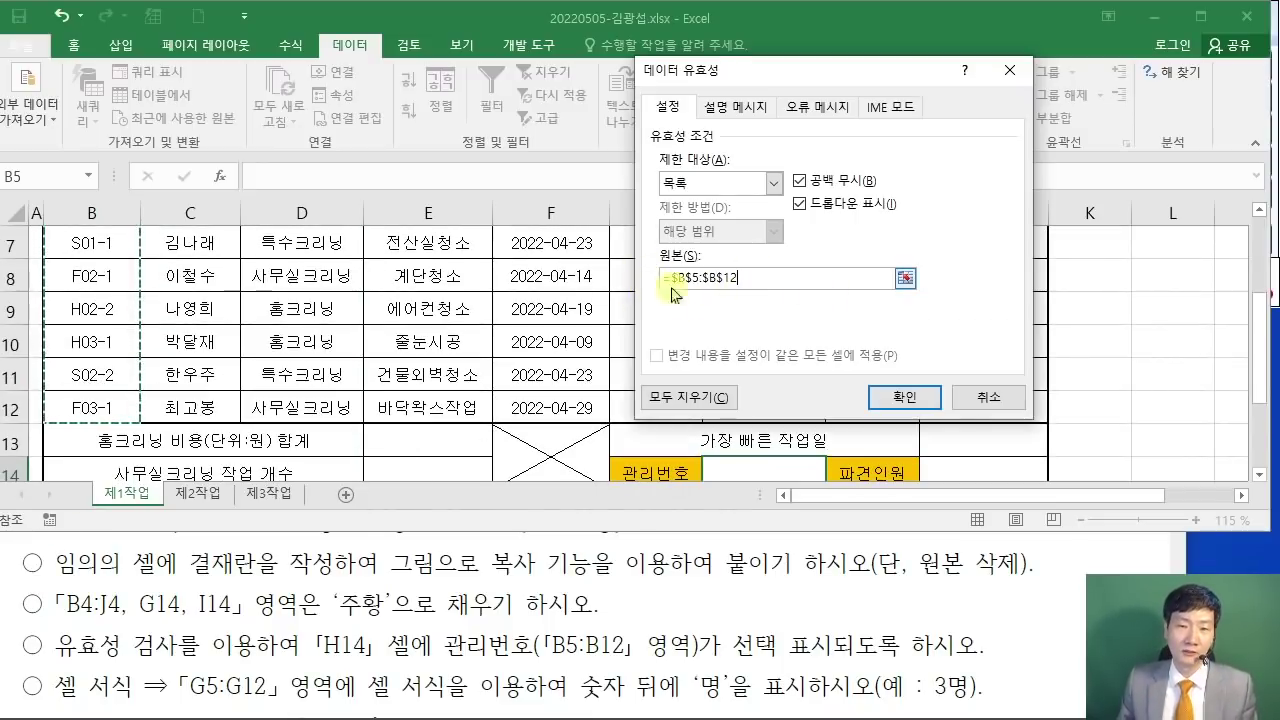
click(903, 398)
Step: Pick H01-1 from H14's dropdown, then move to H16
scroll(846, 323, down, 1)
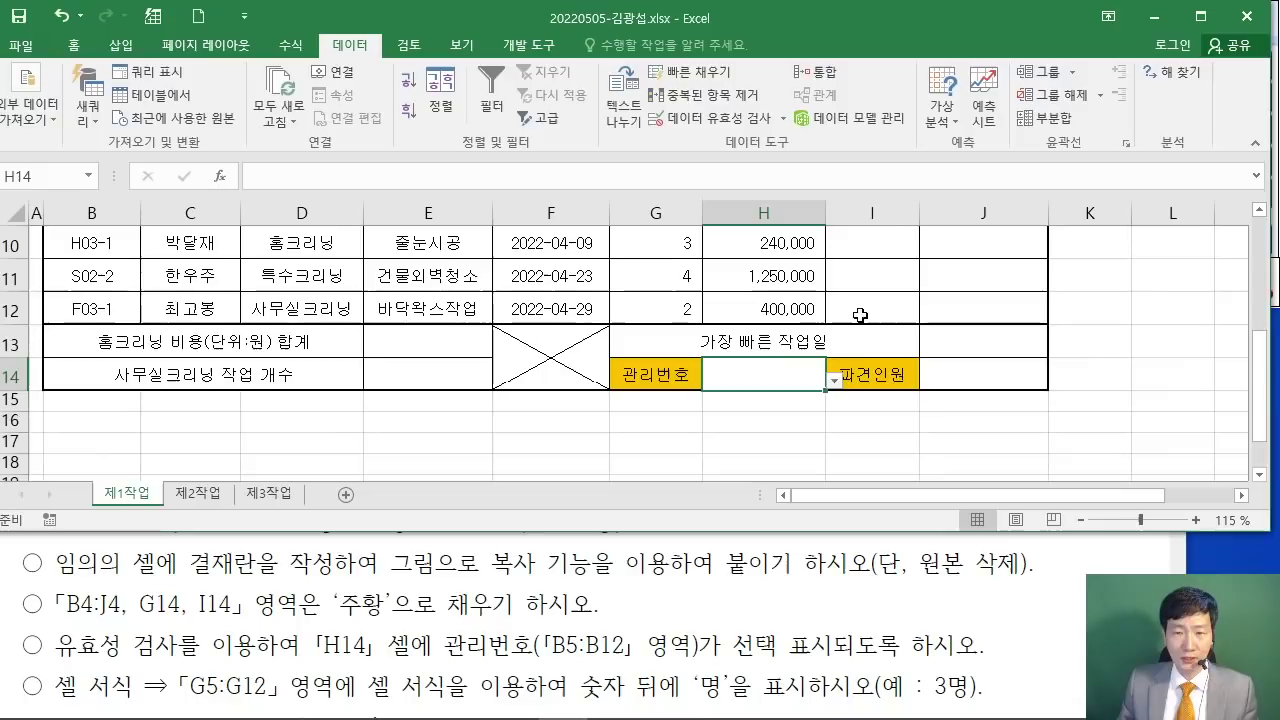
click(834, 381)
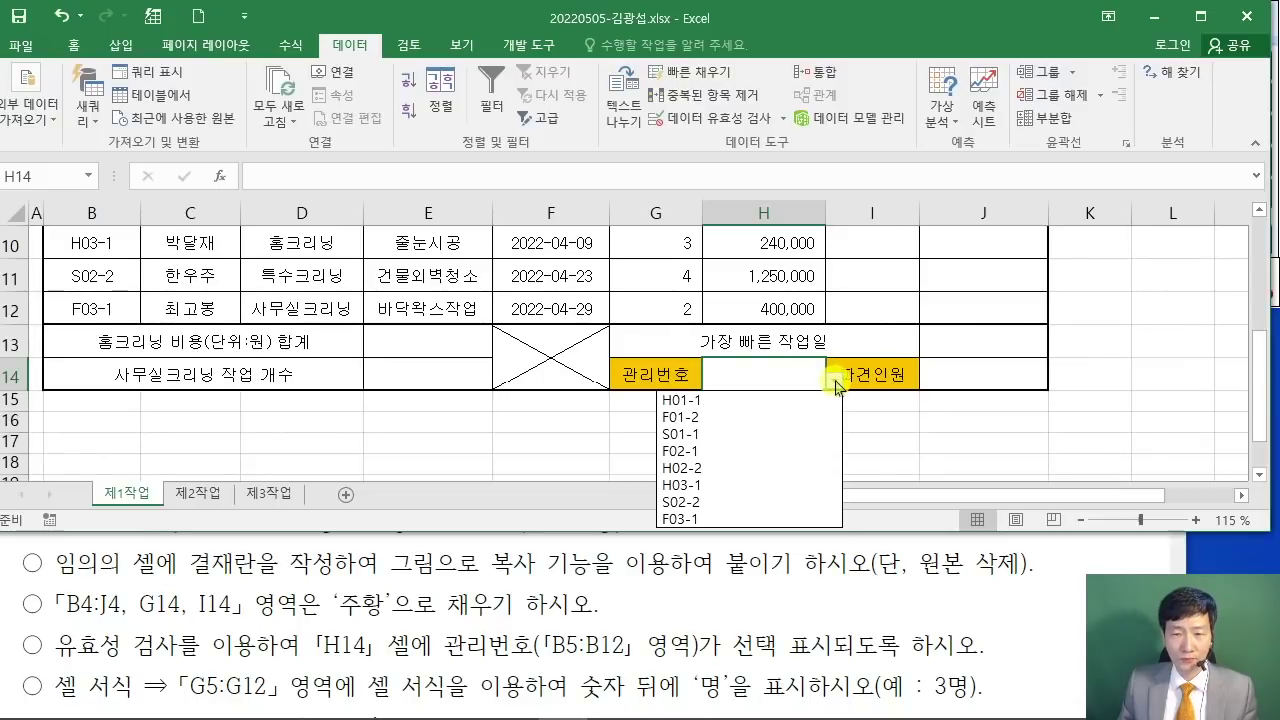
click(738, 400)
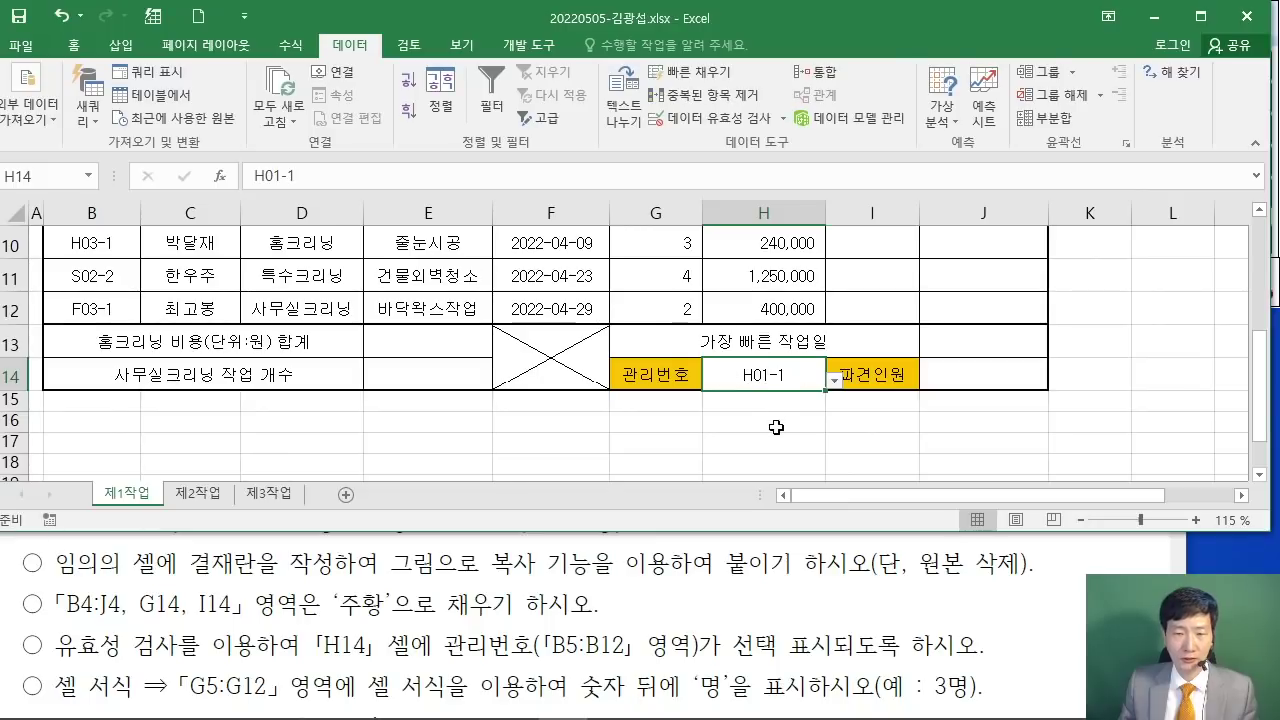
click(761, 426)
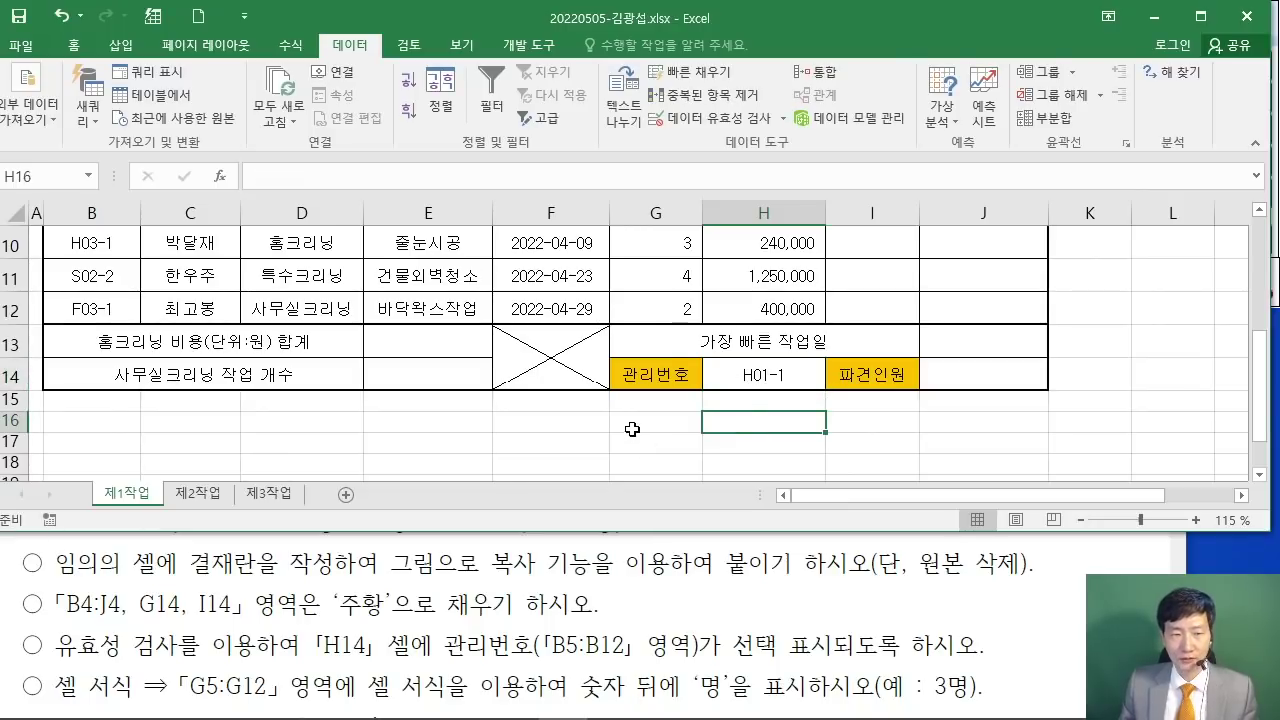
Step: Read the G5:G12 formatting instruction in the exam PDF
click(1021, 641)
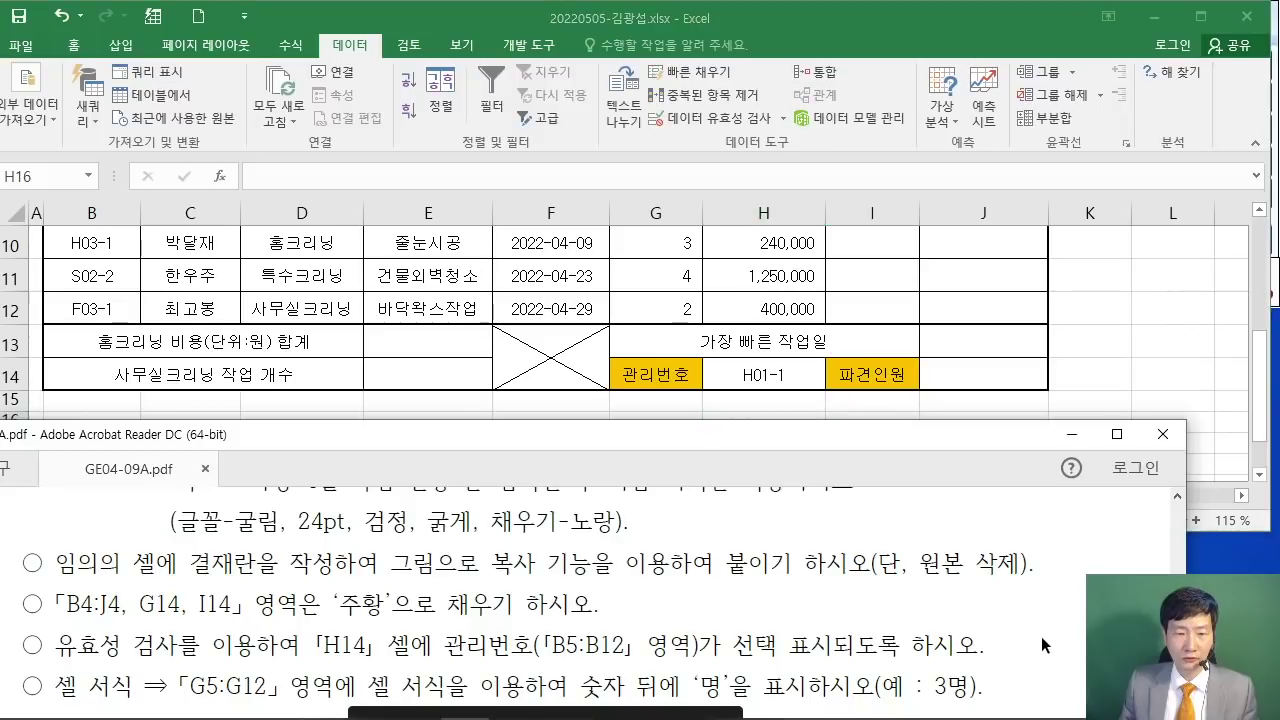
scroll(1040, 635, down, 2)
scroll(1040, 634, down, 1)
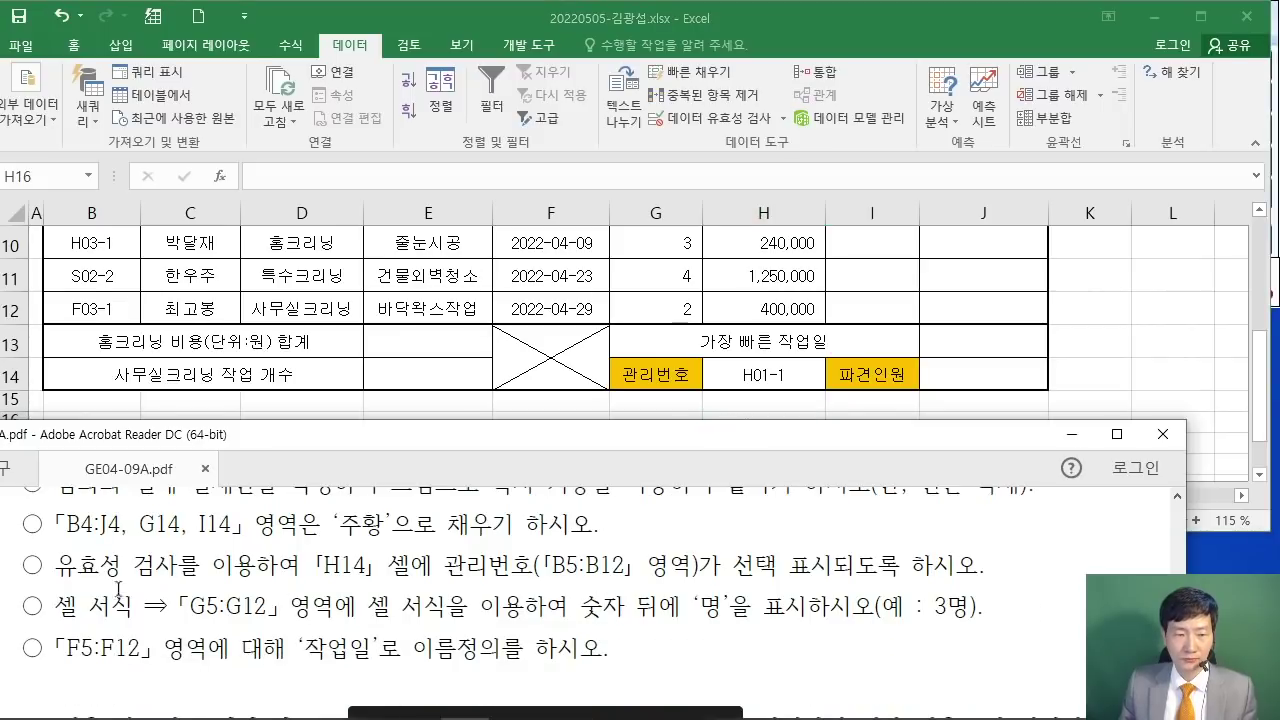
drag(62, 606, 466, 608)
click(265, 606)
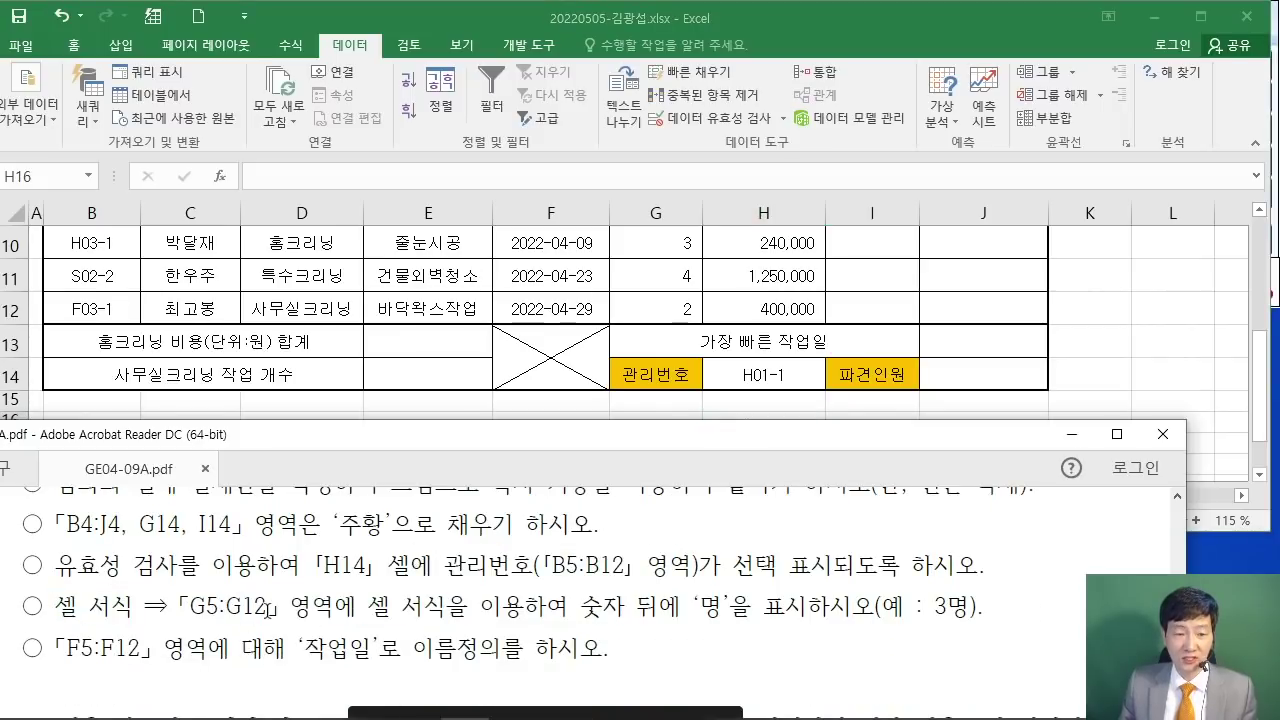
Step: Select the head counts in G5:G12 and open Format Cells with Ctrl+1
click(1055, 350)
scroll(765, 320, up, 2)
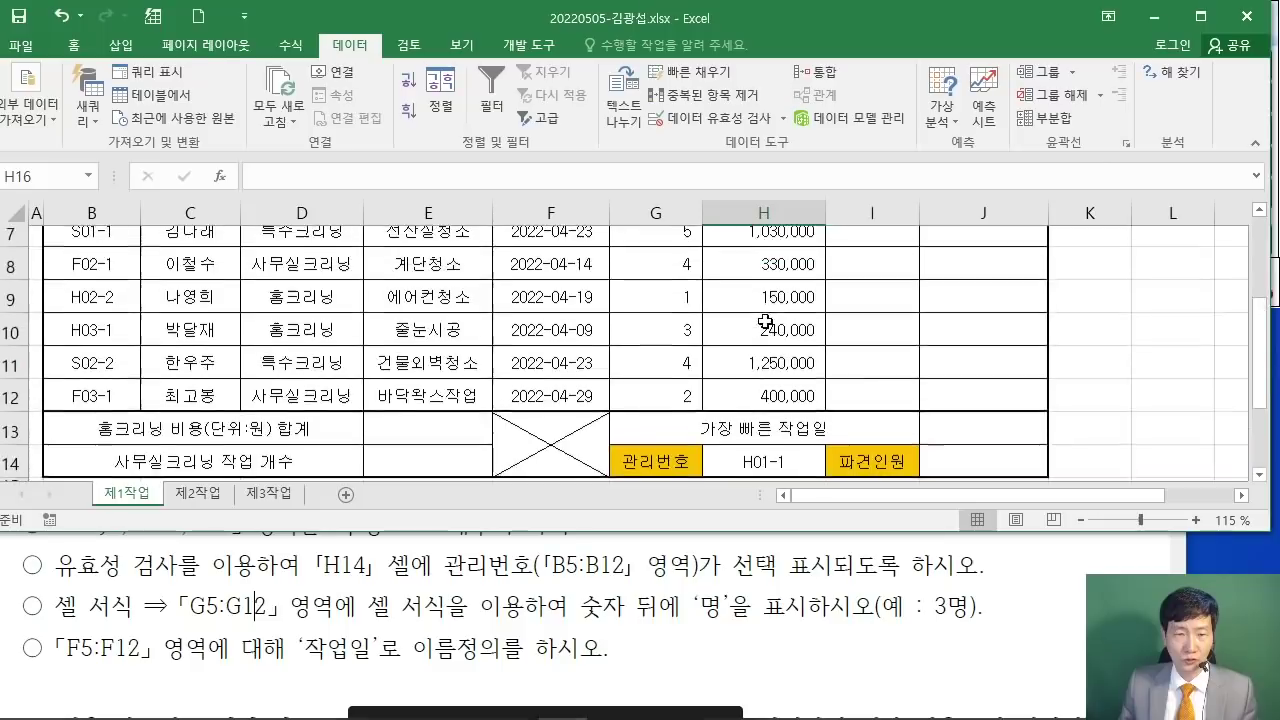
mouse_move(664, 286)
mouse_down()
mouse_move(628, 502)
mouse_move(654, 366)
mouse_move(651, 403)
mouse_up()
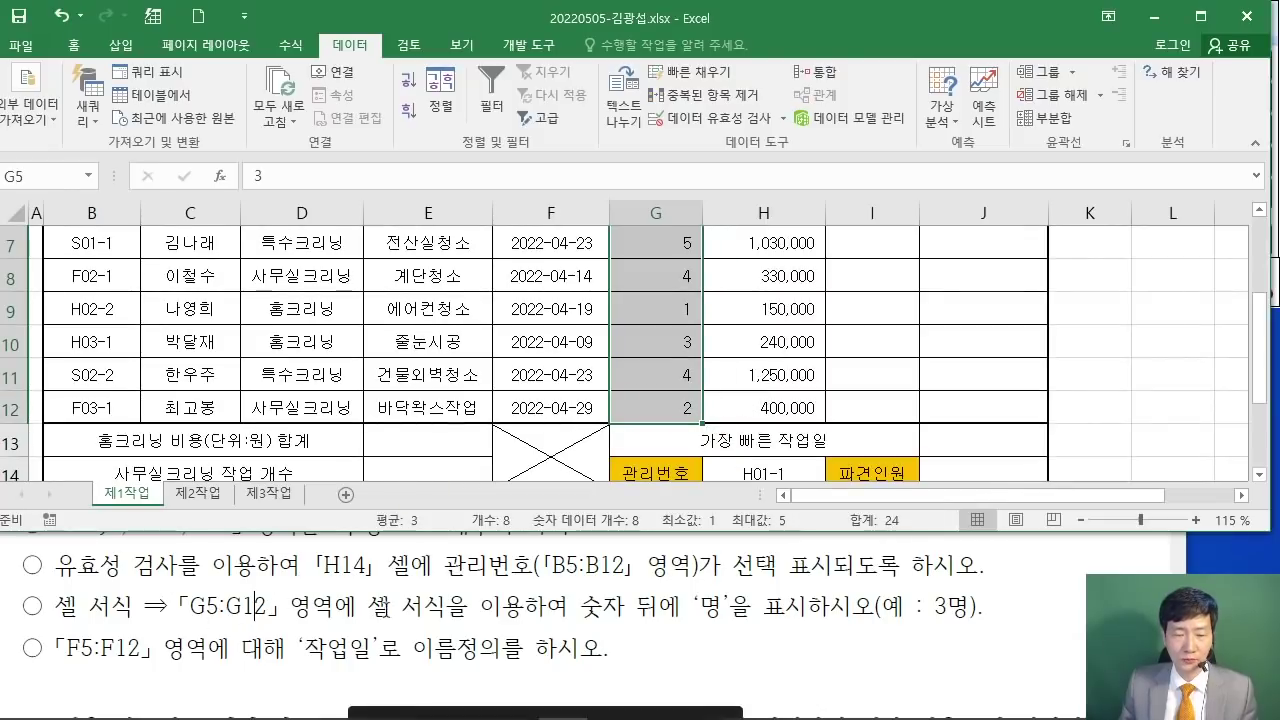
scroll(688, 331, up, 2)
scroll(674, 349, down, 2)
right_click(678, 350)
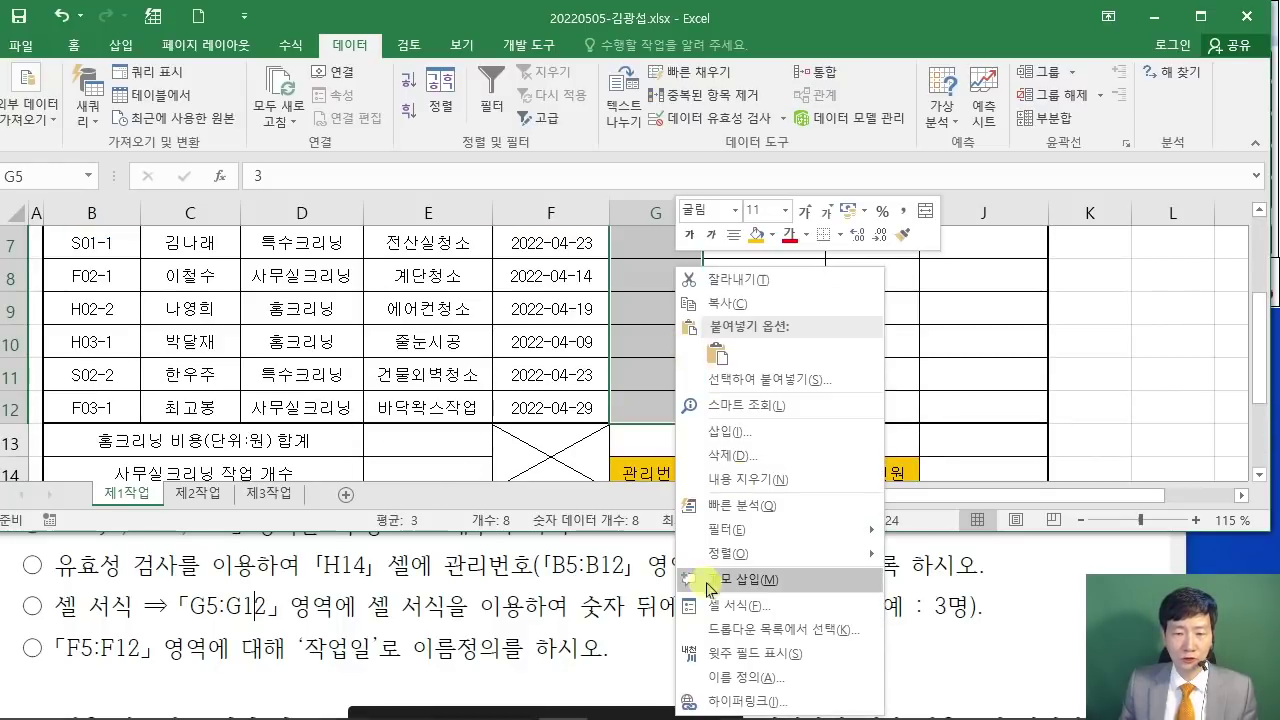
scroll(806, 470, up, 2)
key(ctrl+1)
drag(629, 186, 517, 47)
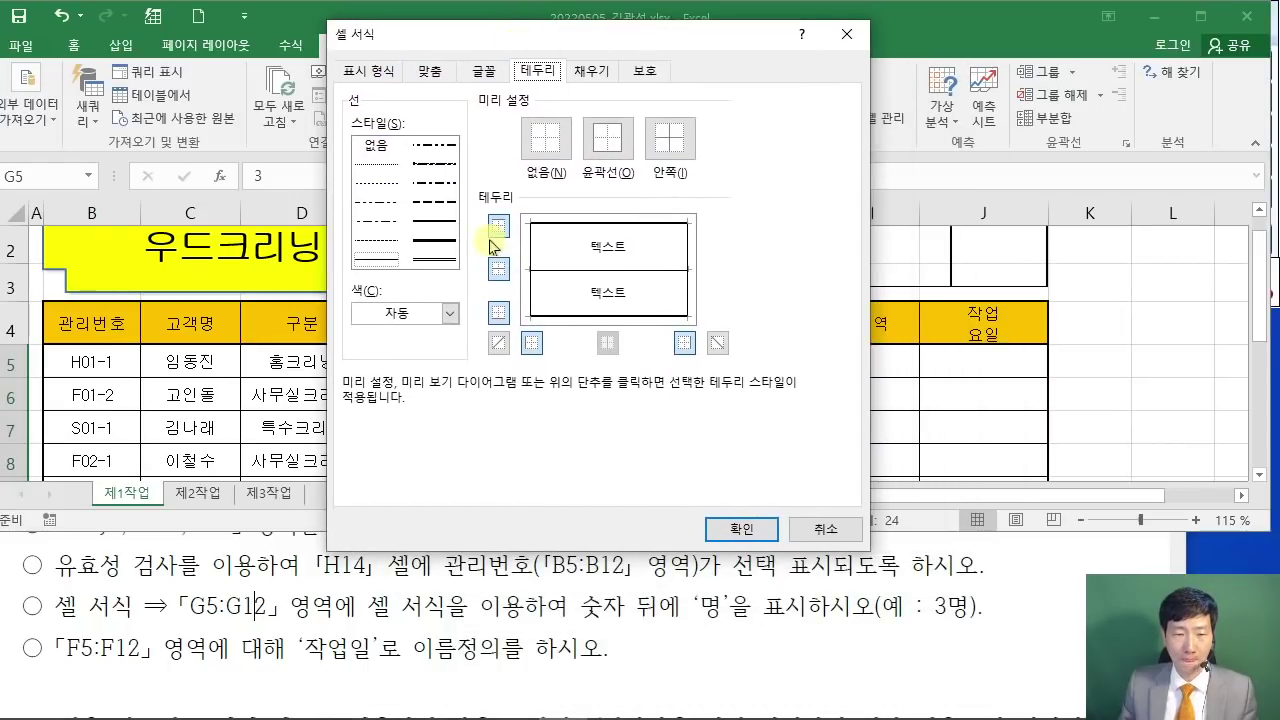
Step: Apply the custom number format 0"명" so counts display like 3명
click(366, 72)
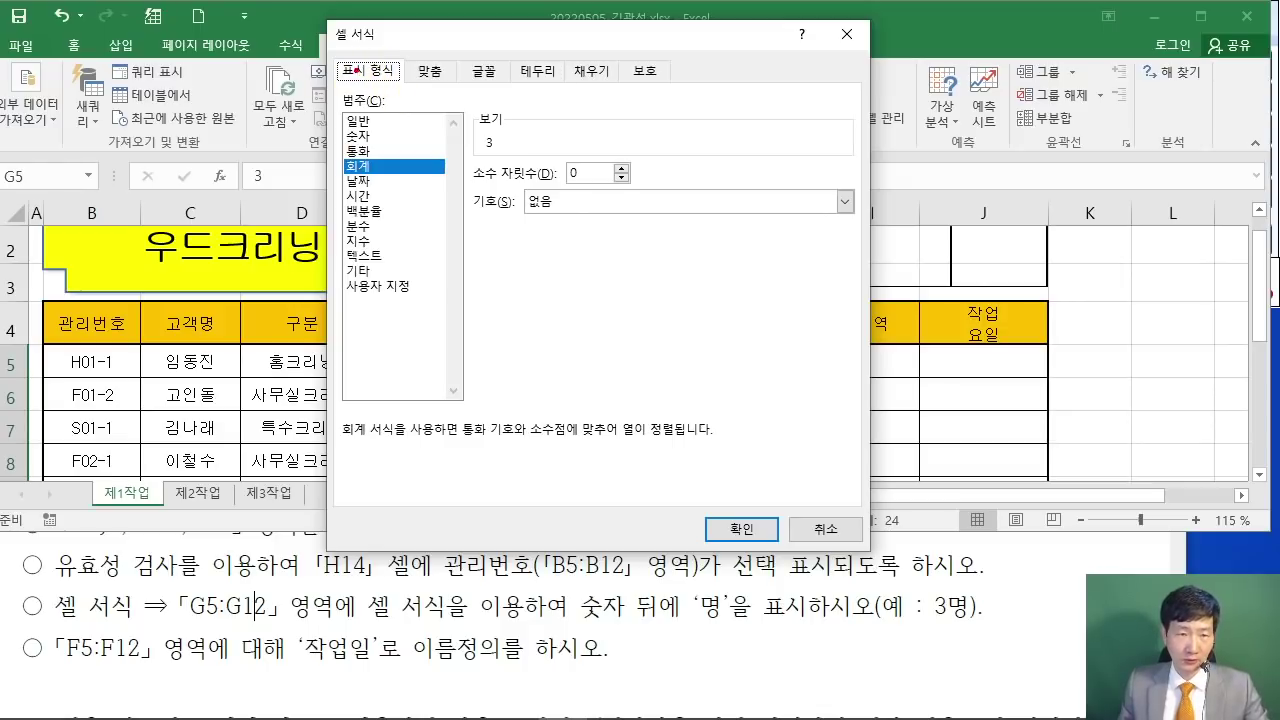
mouse_move(338, 299)
mouse_down()
mouse_move(400, 272)
mouse_move(338, 301)
mouse_up()
drag(410, 412, 392, 306)
key(Escape)
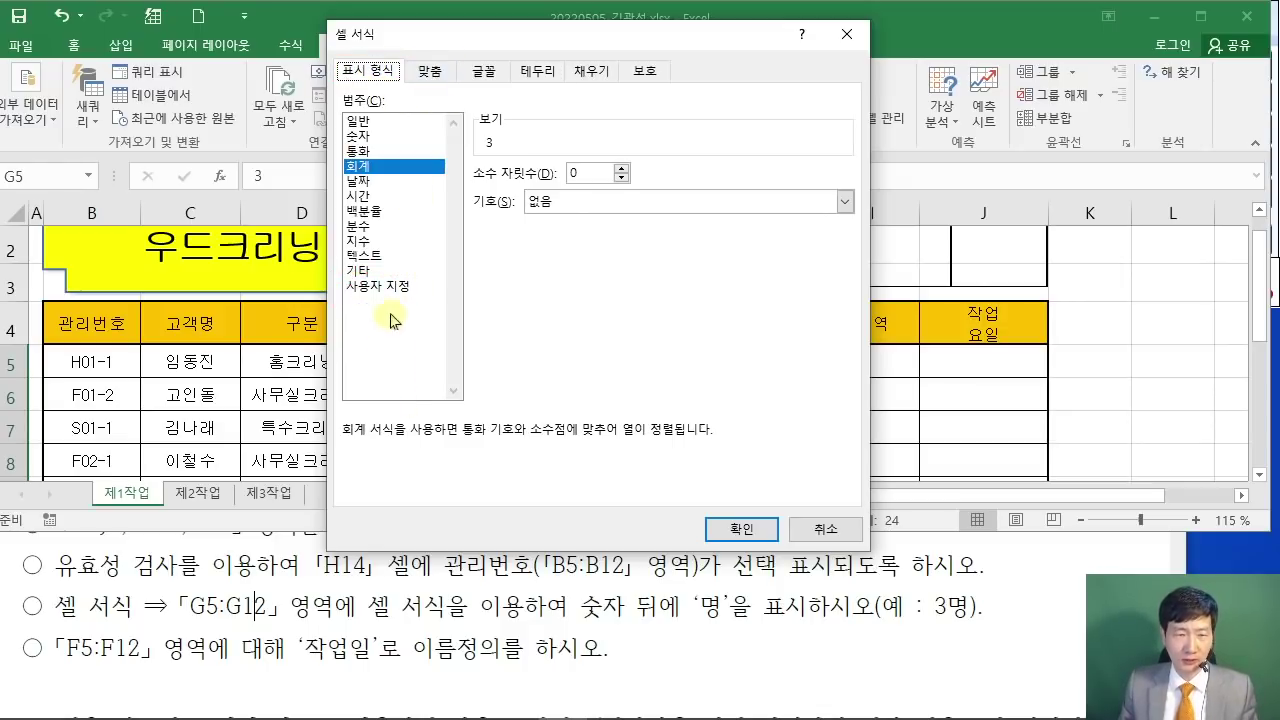
click(388, 286)
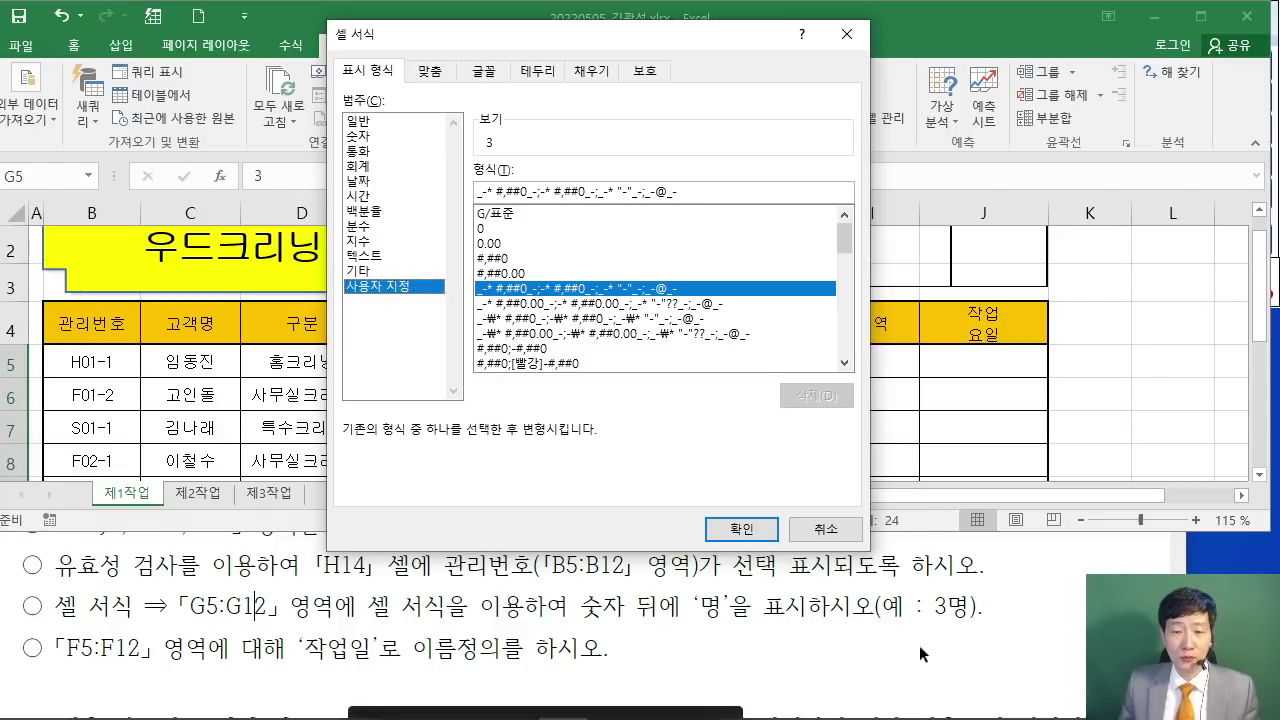
drag(656, 49, 691, 51)
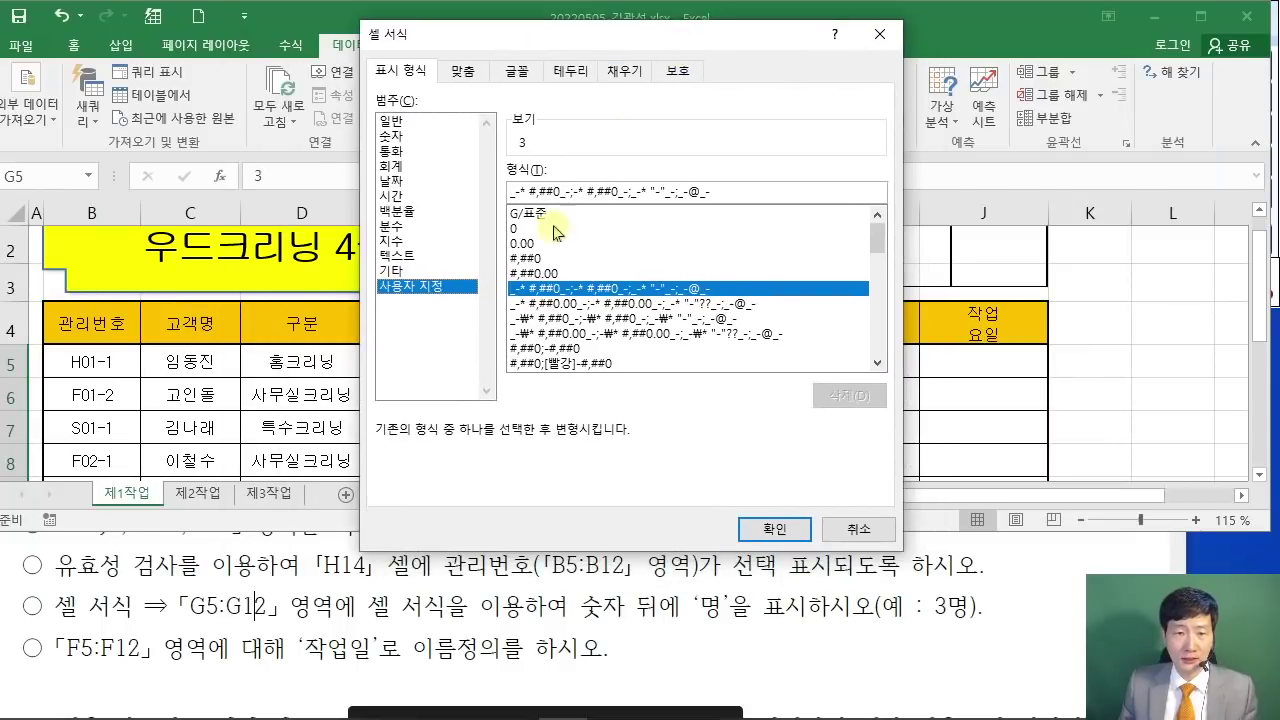
click(522, 232)
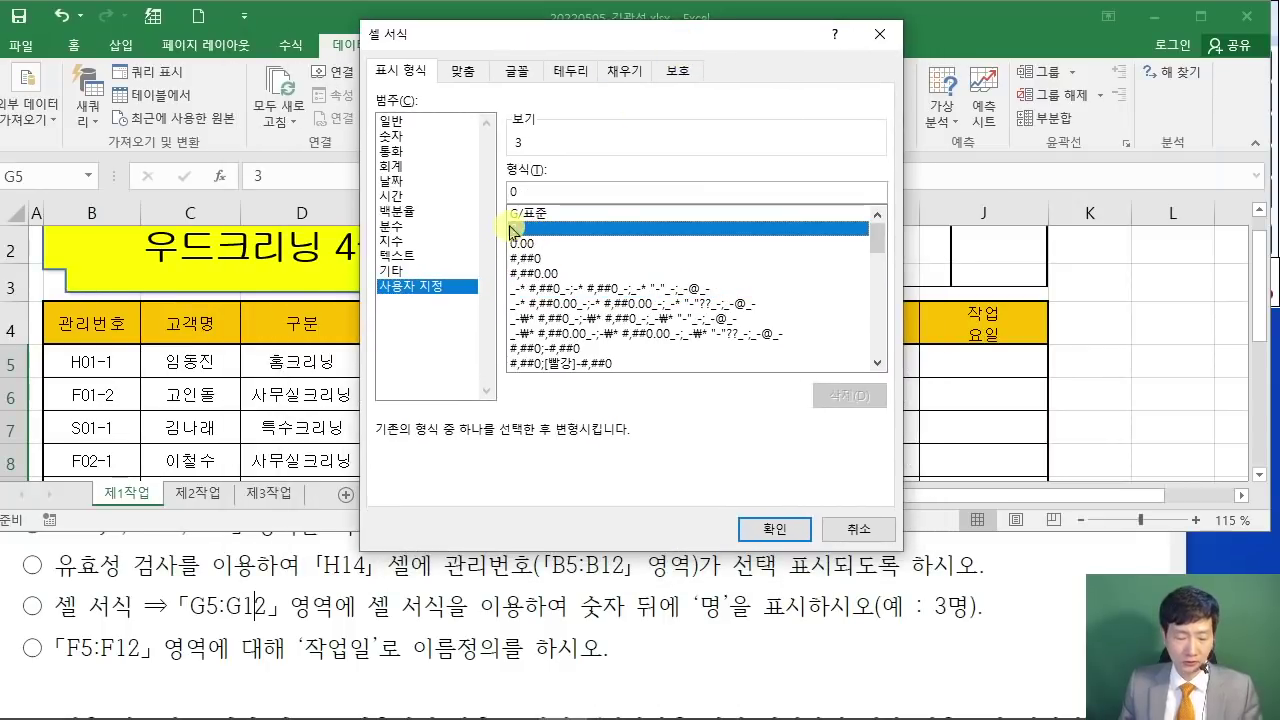
drag(535, 182, 604, 68)
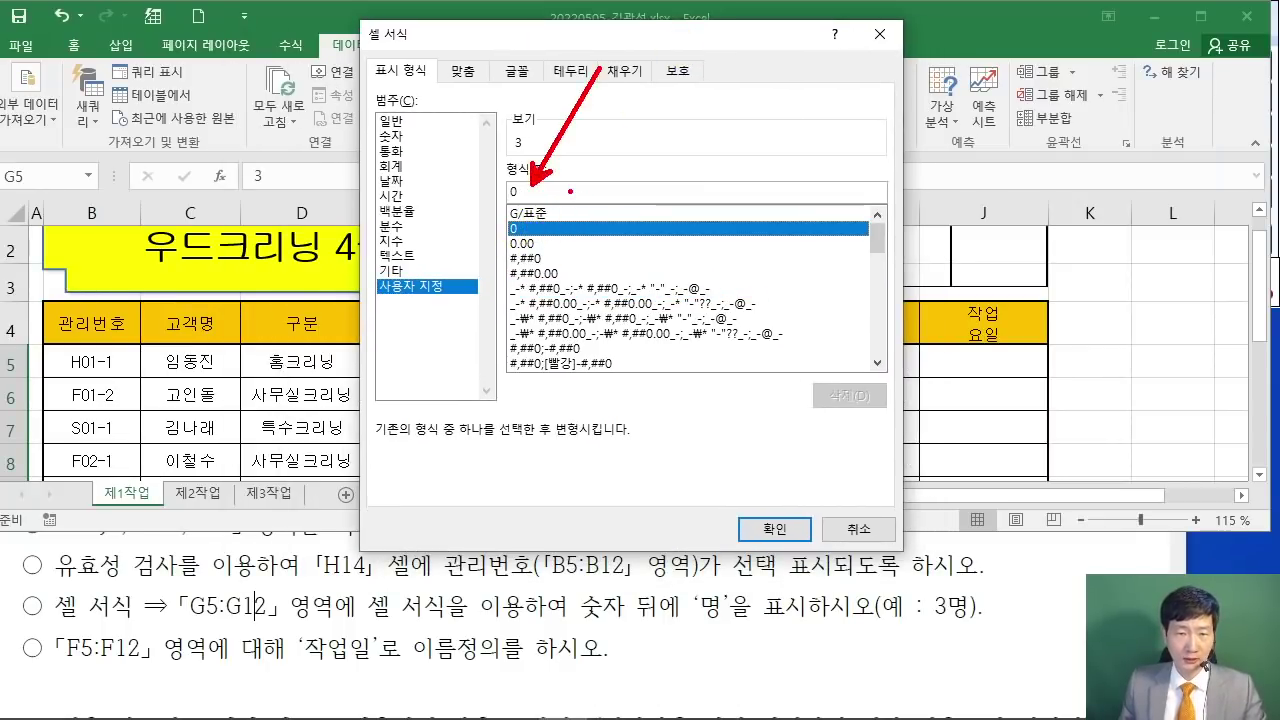
click(570, 191)
text("명)
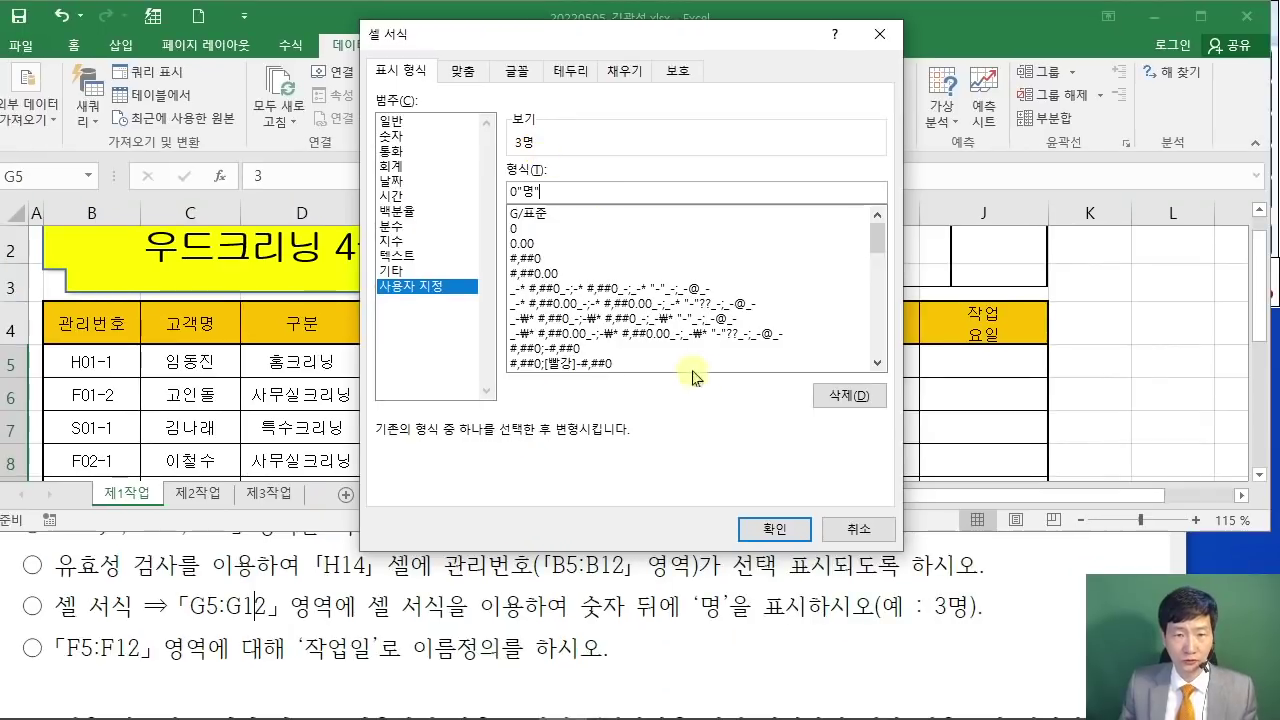
click(775, 529)
click(813, 416)
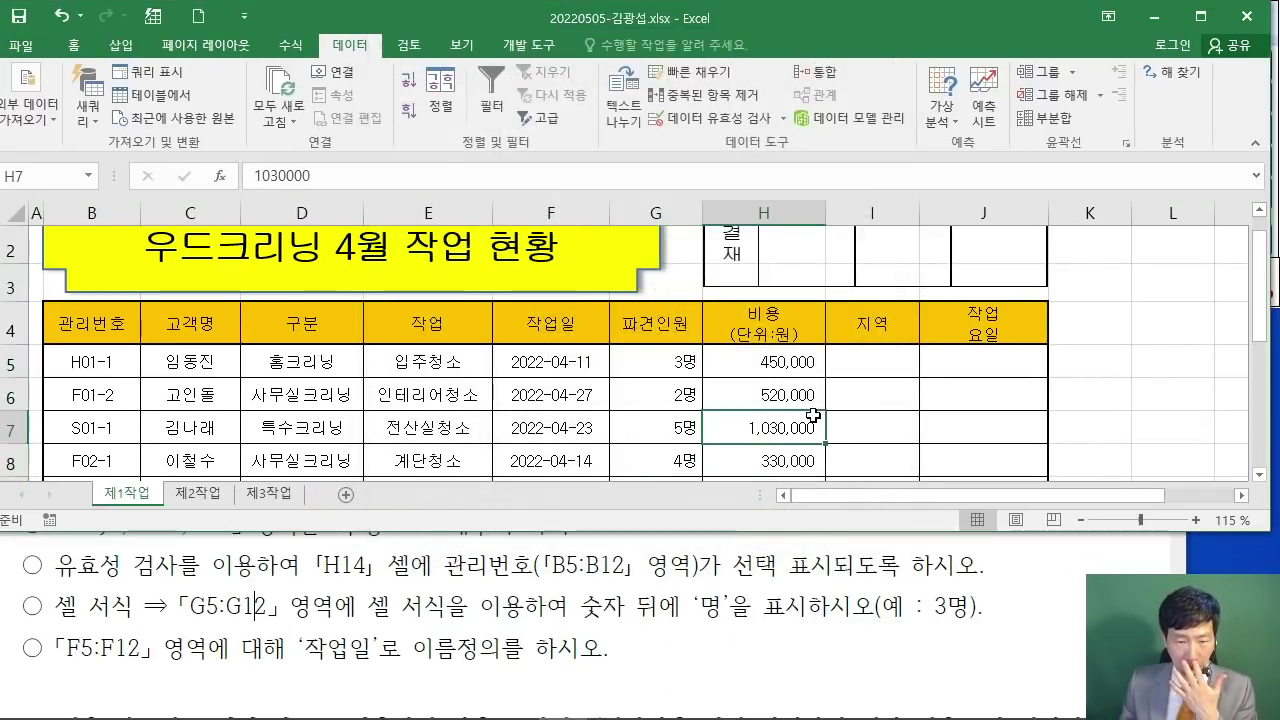
Step: Select the work-date cells F5:F12
drag(56, 648, 160, 648)
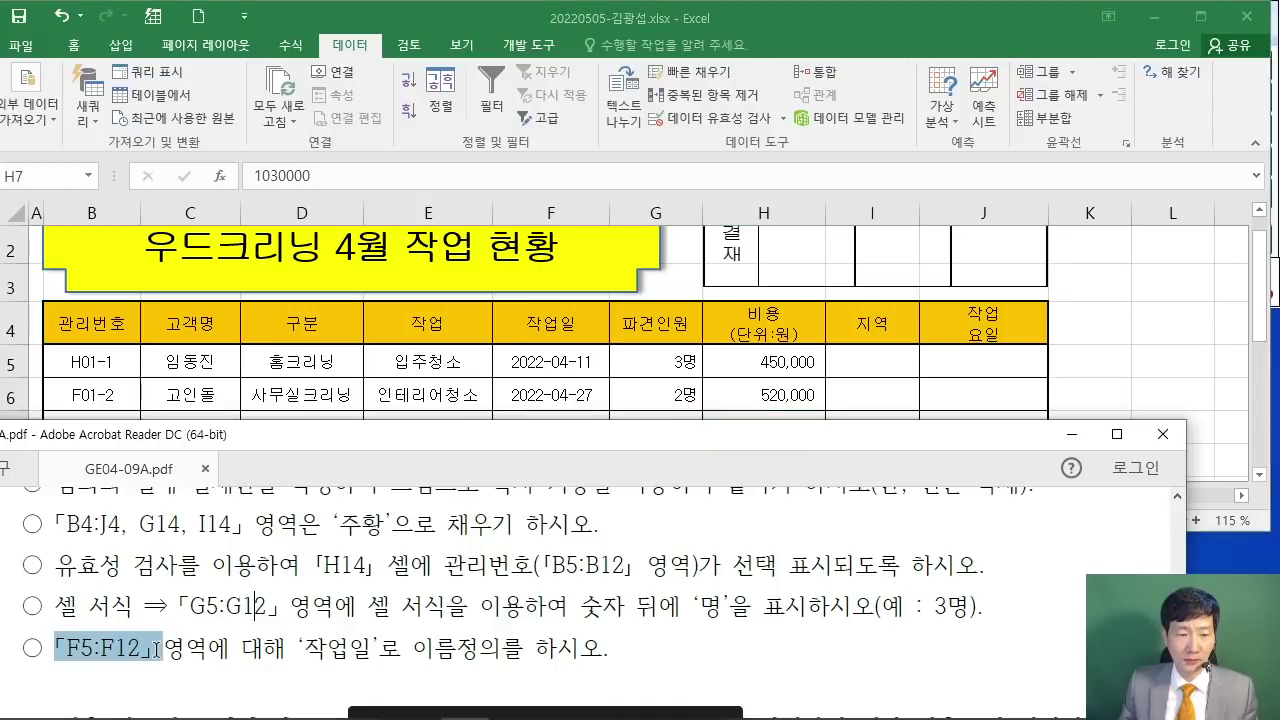
click(543, 358)
drag(543, 361, 575, 377)
scroll(575, 376, up, 2)
scroll(575, 376, down, 2)
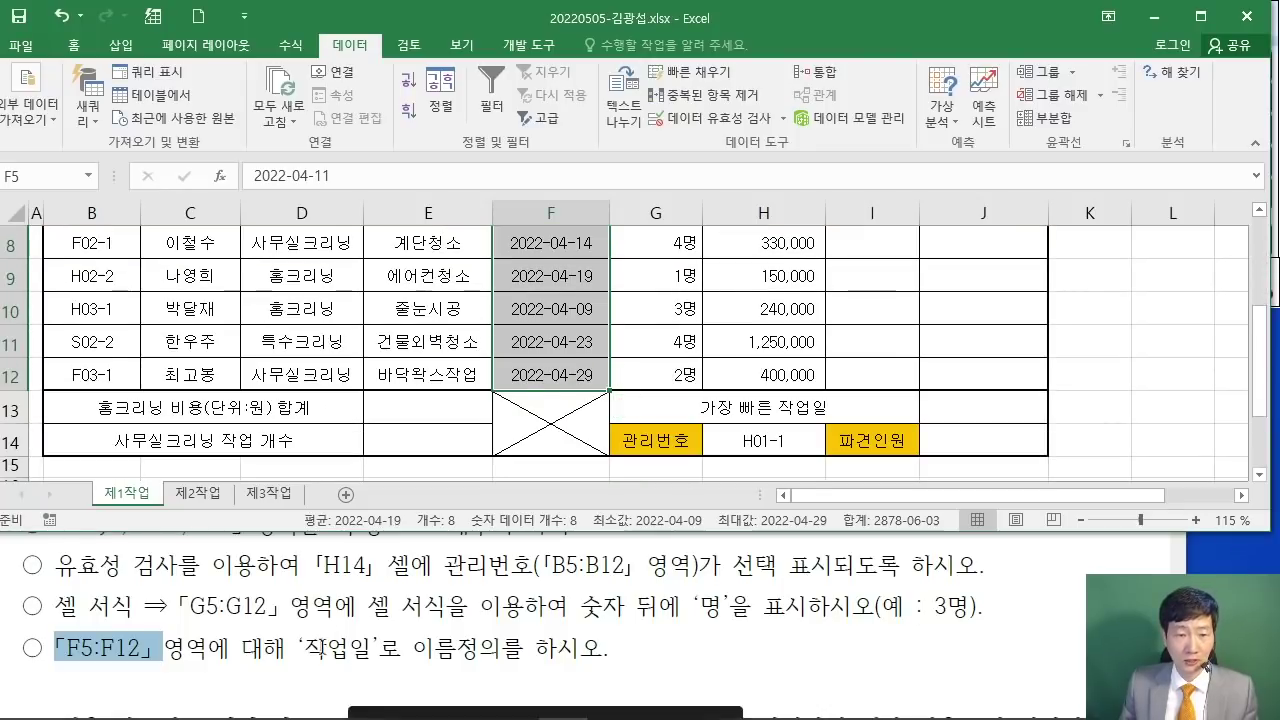
drag(497, 16, 504, 16)
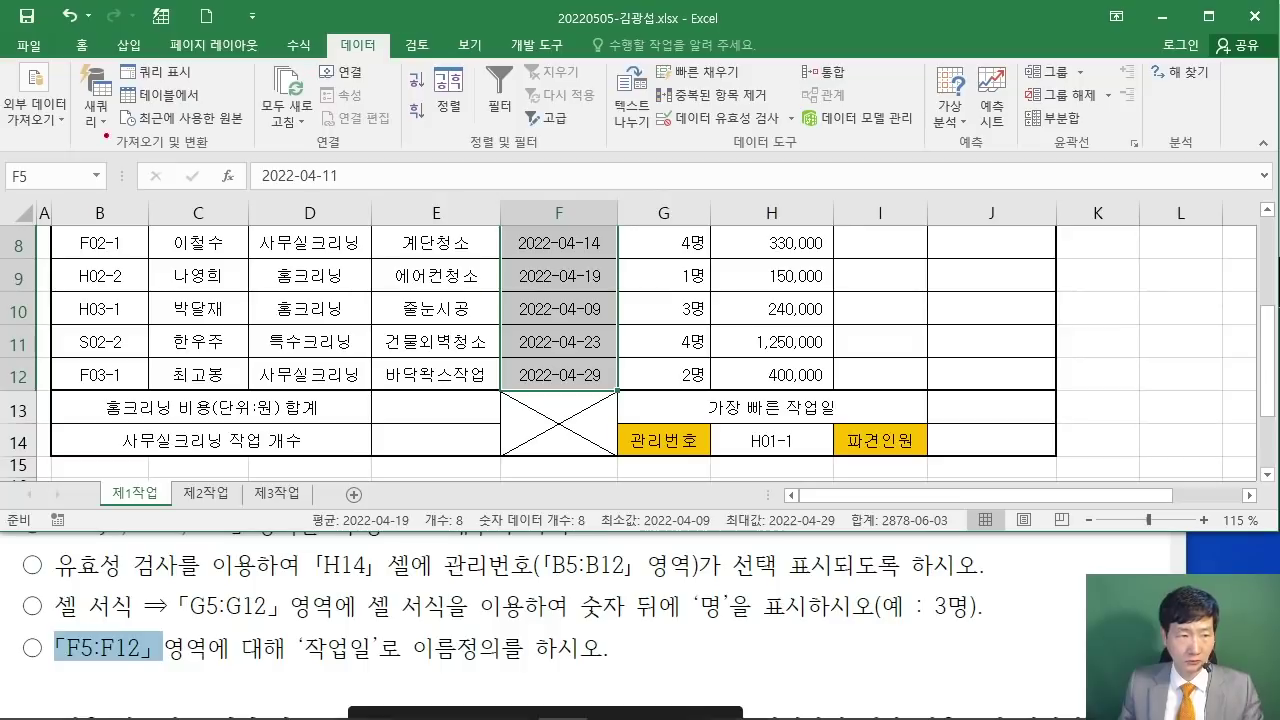
drag(3, 163, 110, 199)
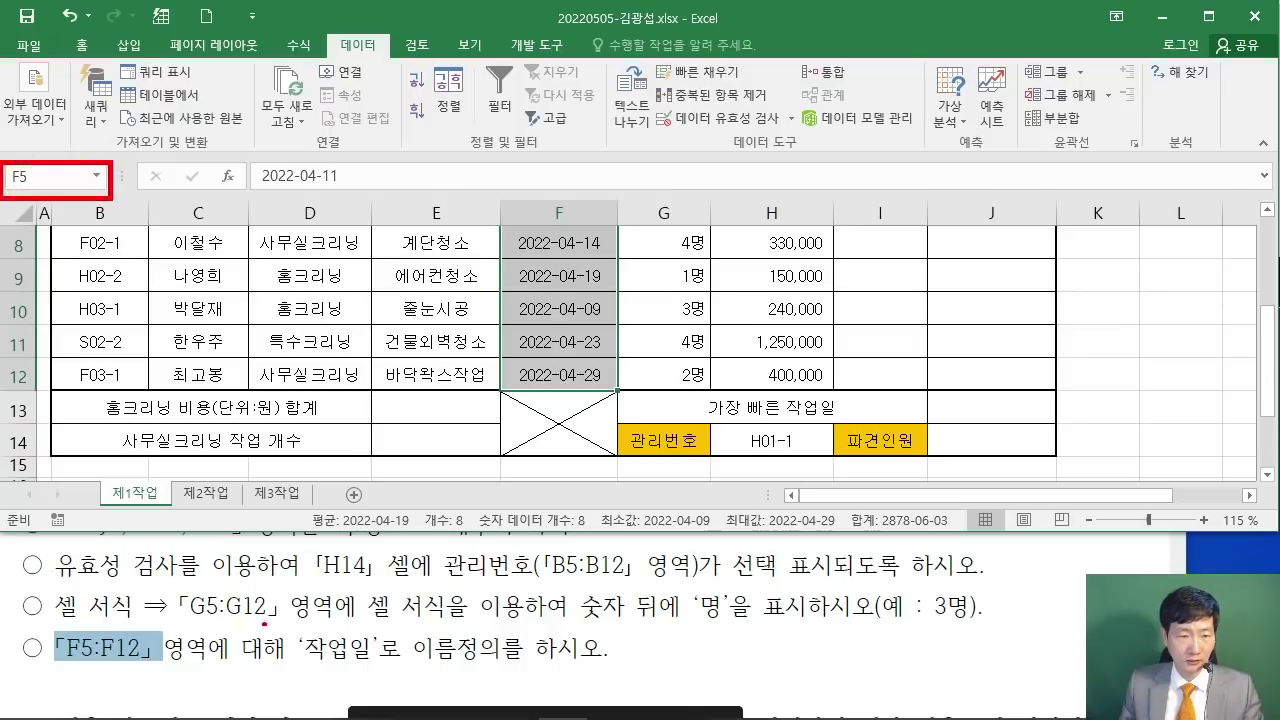
drag(298, 616, 383, 666)
drag(52, 177, 335, 638)
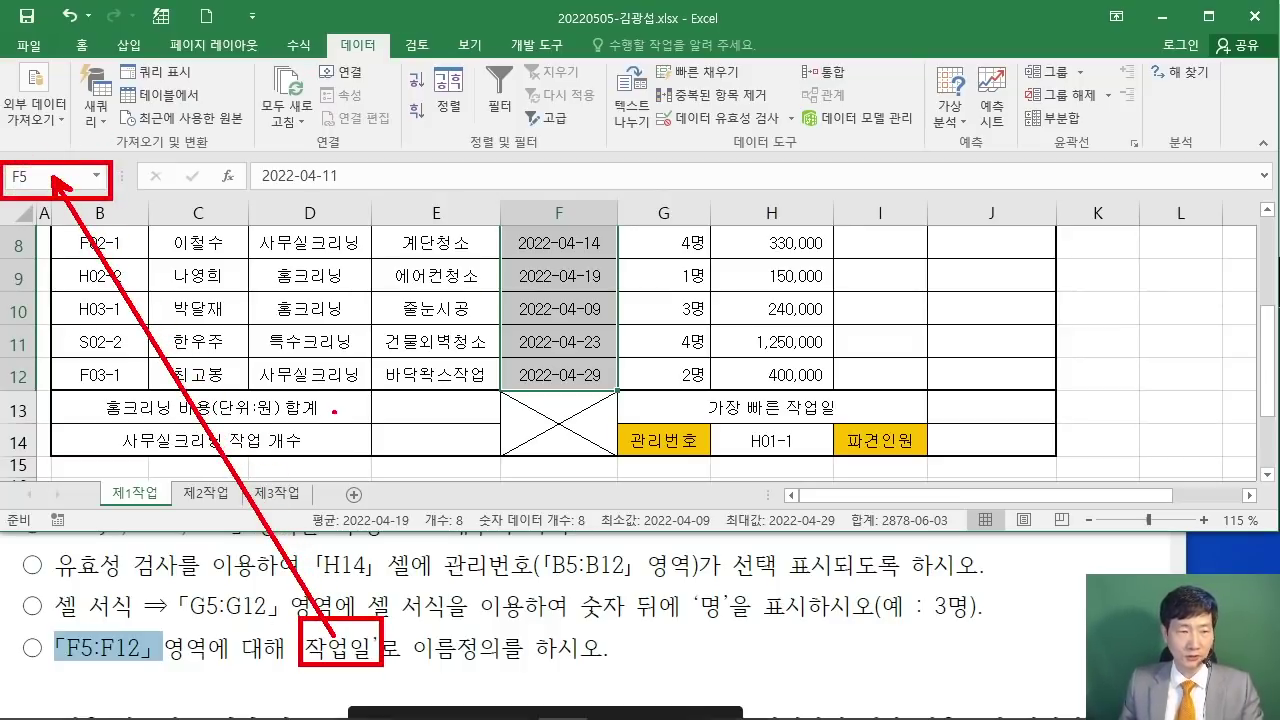
key(Escape)
Step: Name the selected range 작업일 in the Name Box
click(50, 176)
text(작업이)
key(Return)
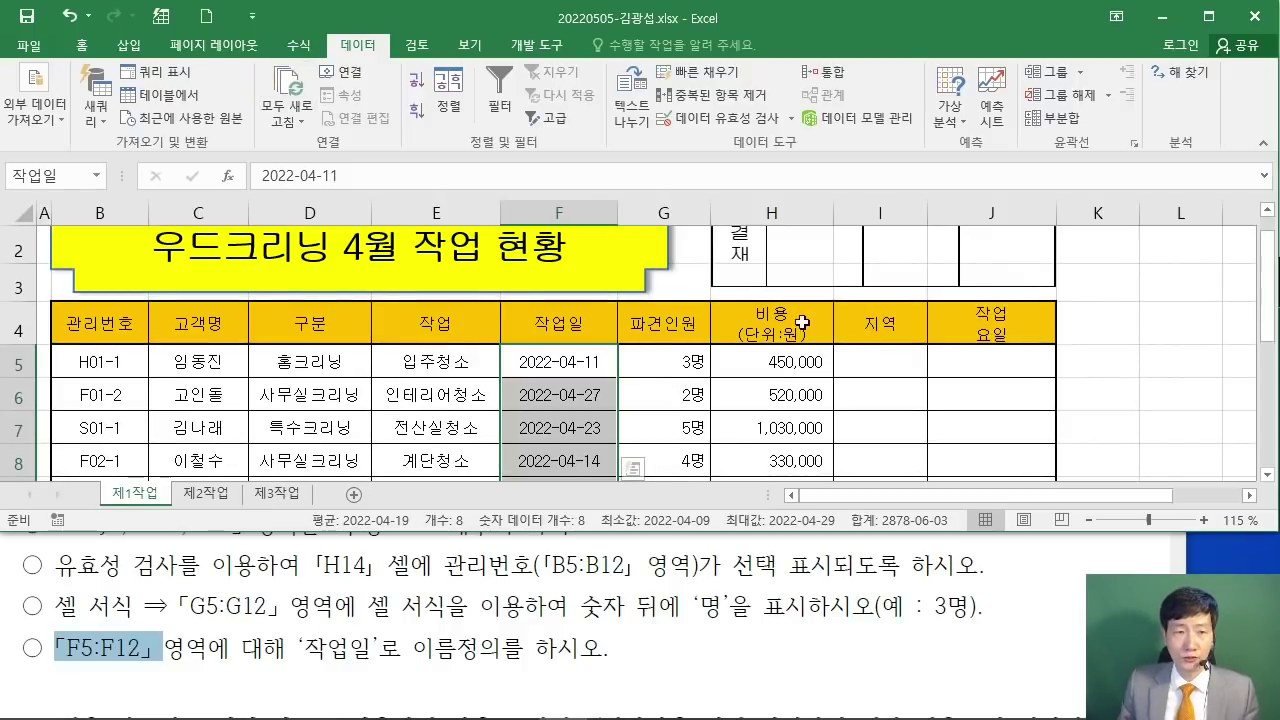
click(1101, 384)
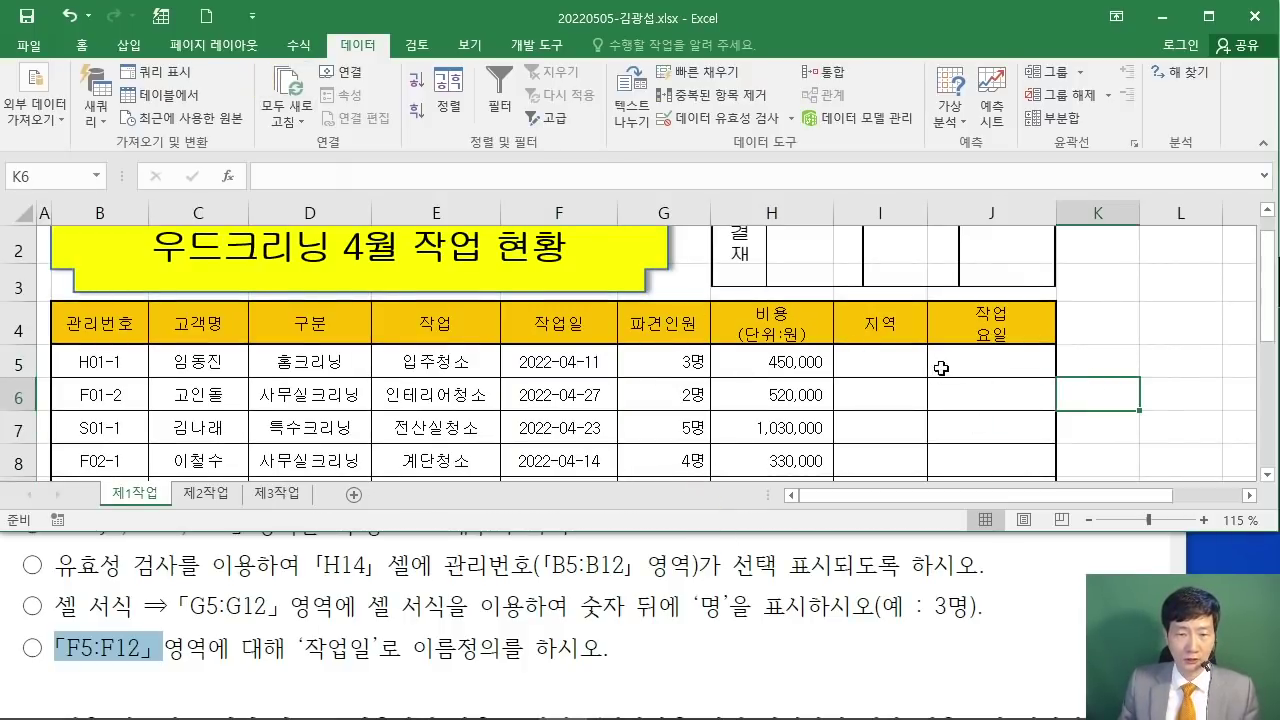
Step: Maximize the Excel window and select an empty cell beside the table
click(1208, 22)
click(1145, 361)
scroll(1145, 361, up, 1)
scroll(660, 590, down, 2)
scroll(632, 636, up, 2)
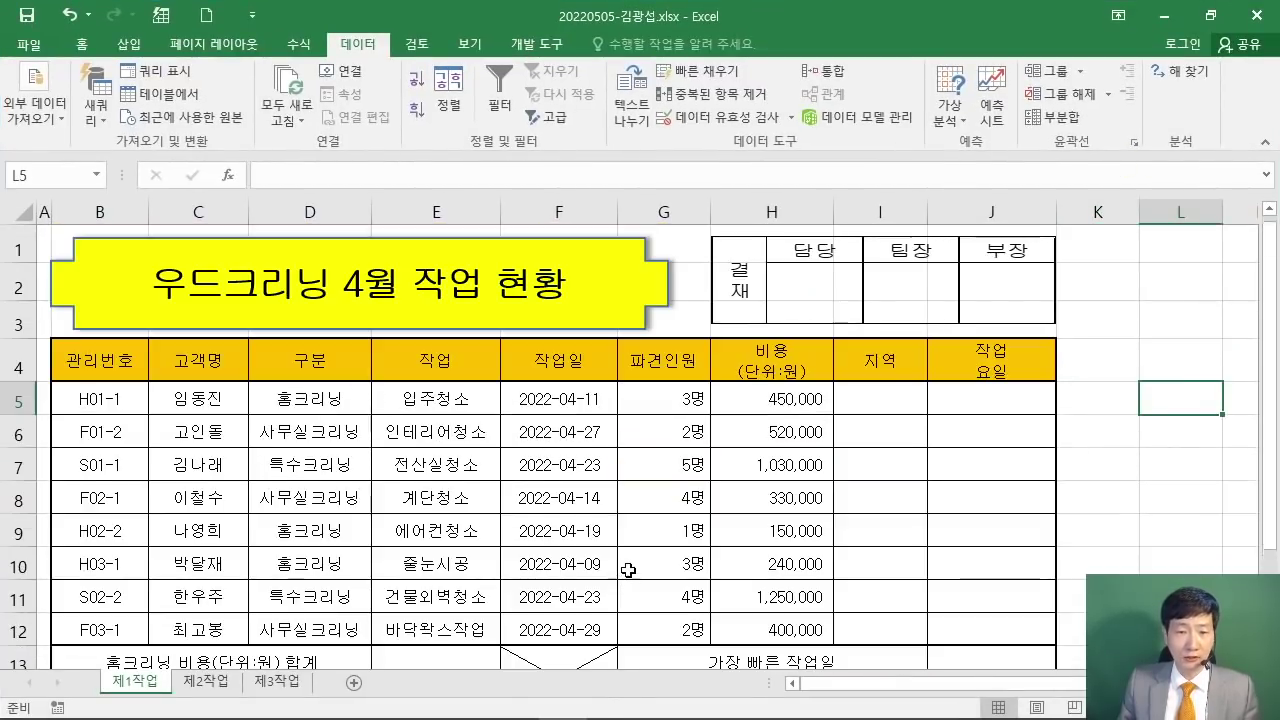
Step: Check the exam PDF, then return to Excel's View tab
click(488, 708)
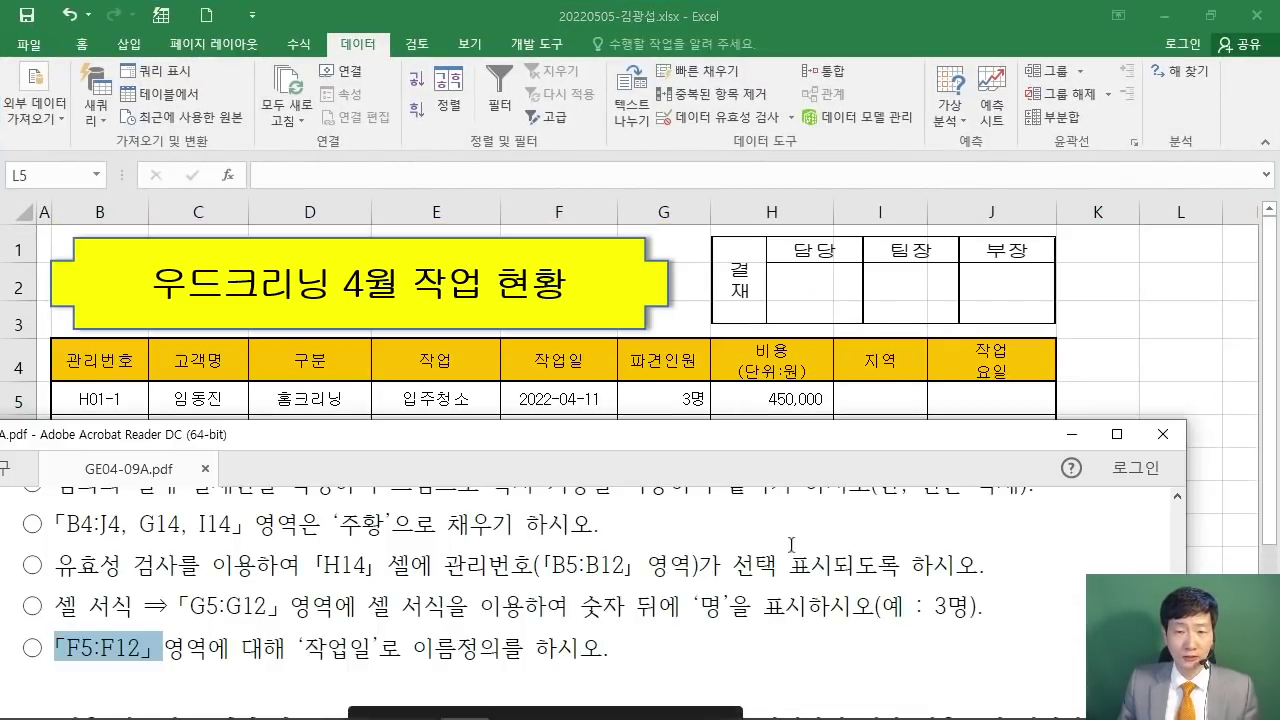
scroll(842, 544, up, 3)
scroll(842, 544, up, 10)
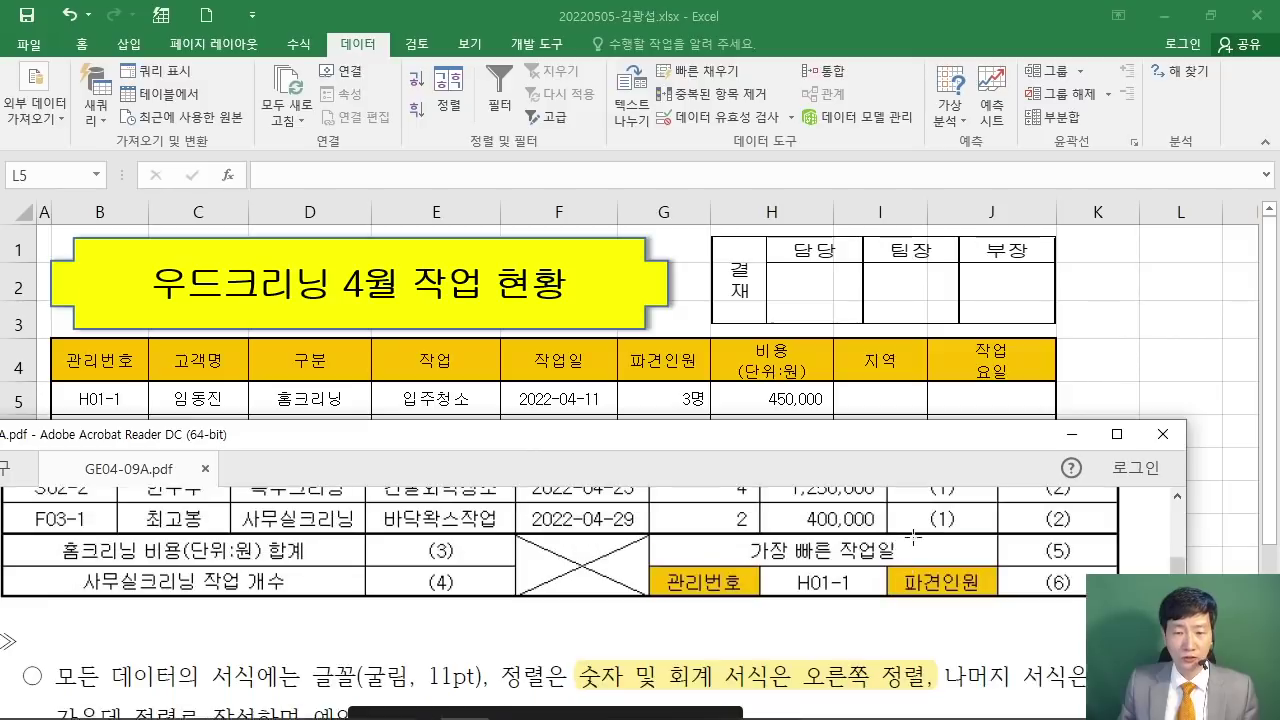
scroll(901, 510, up, 4)
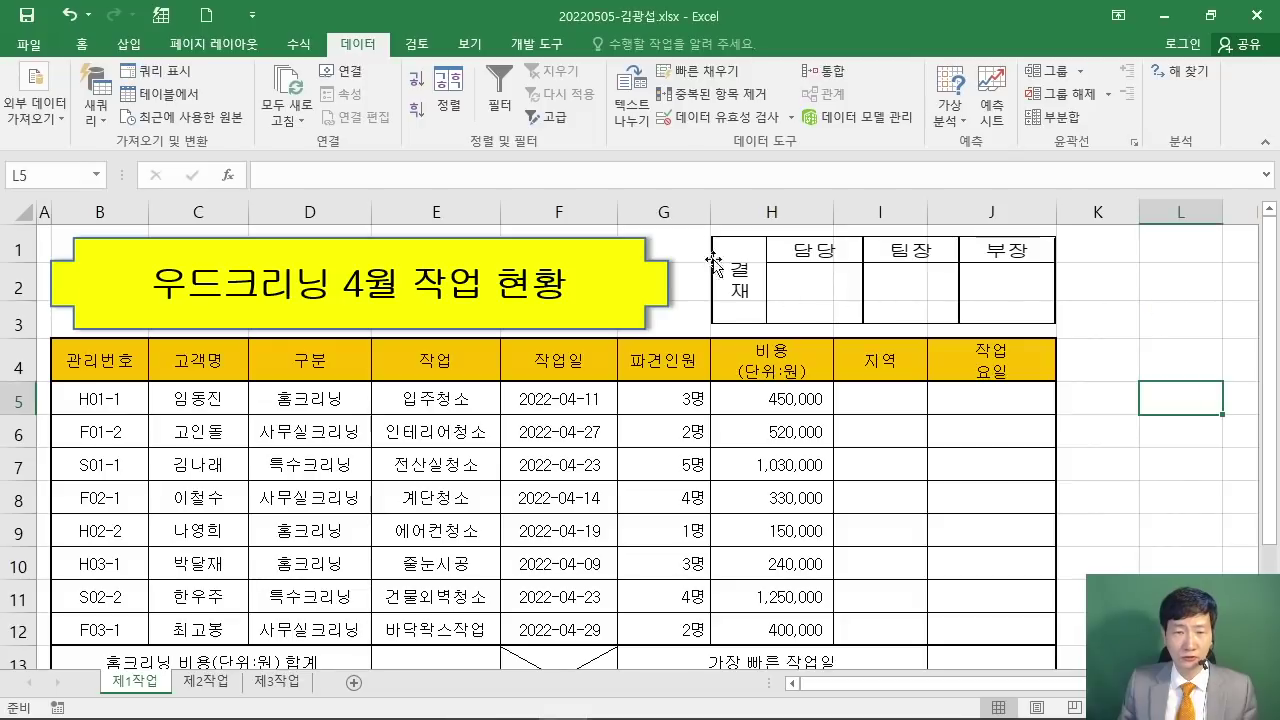
click(470, 44)
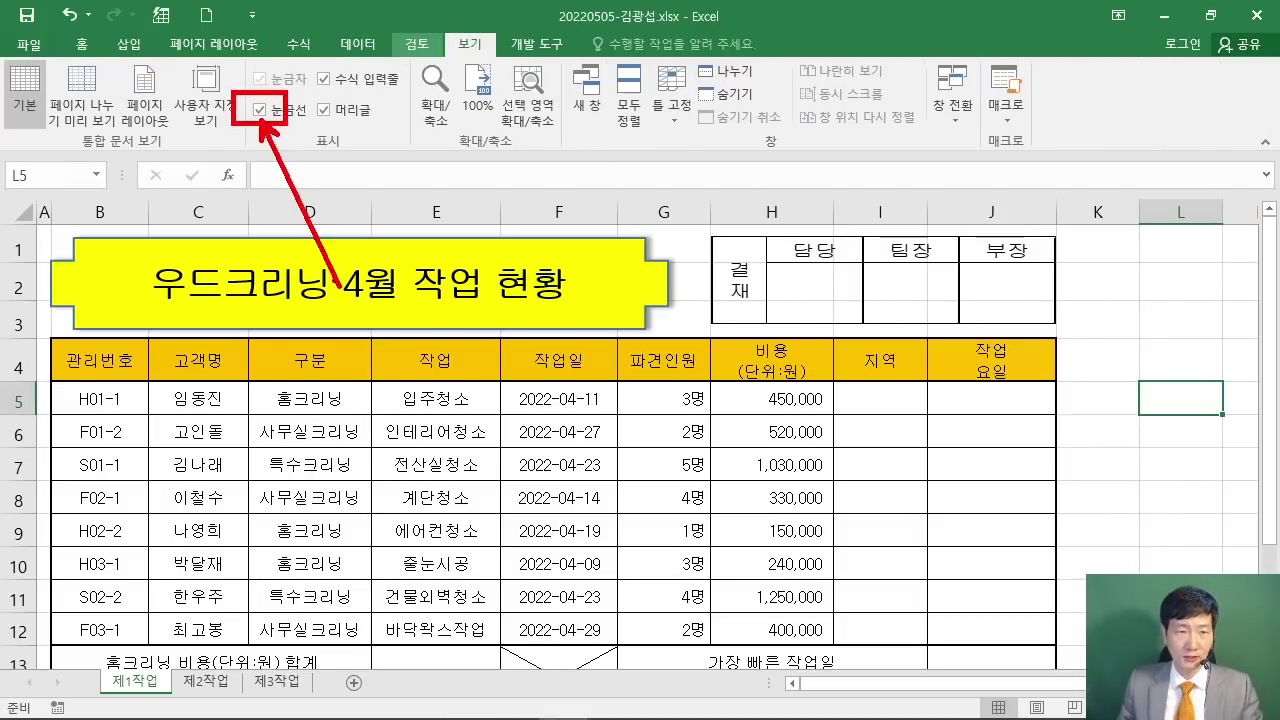
Step: Turn off Gridlines on the 제1작업 sheet and collapse the ribbon
click(258, 110)
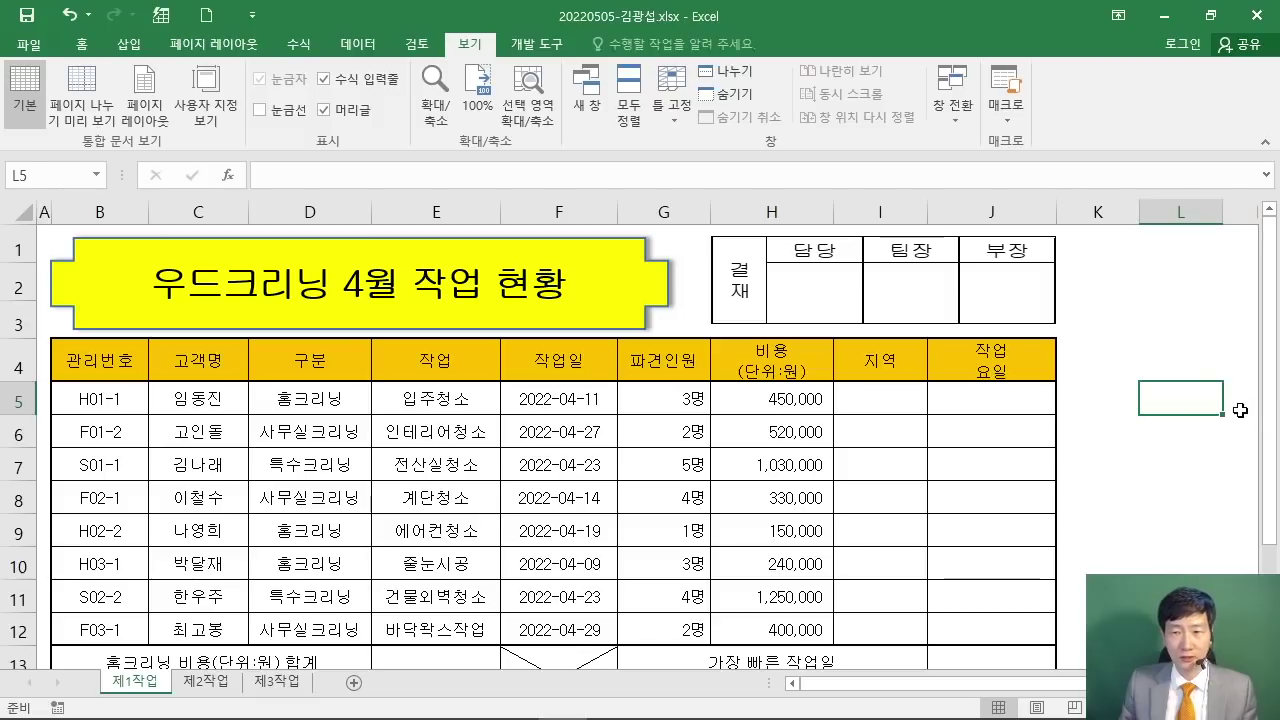
key(Right)
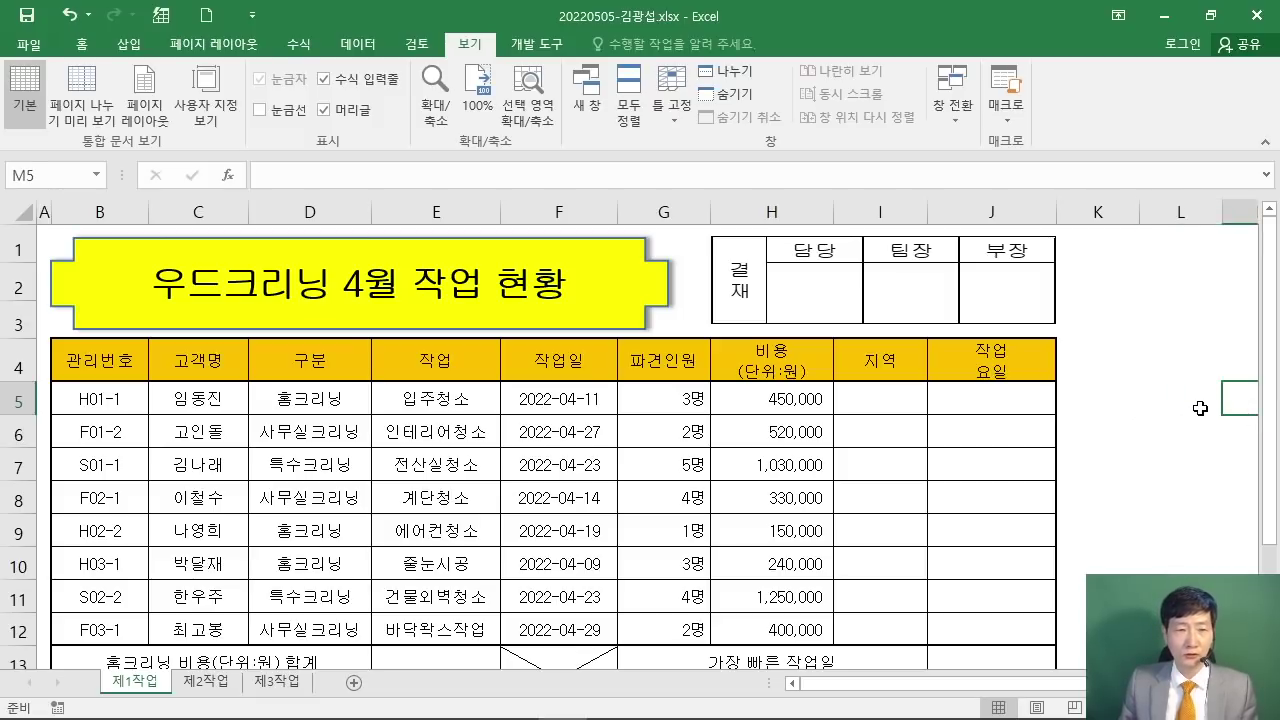
scroll(1201, 404, down, 1)
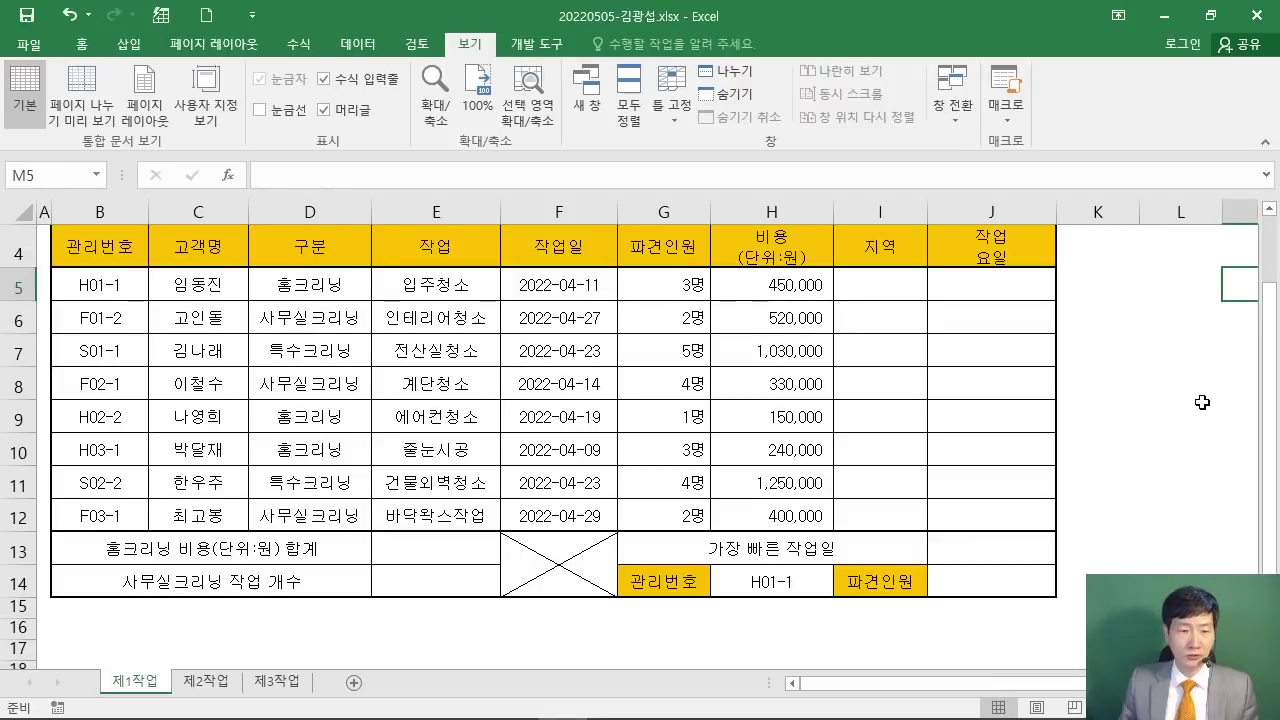
scroll(1202, 400, up, 1)
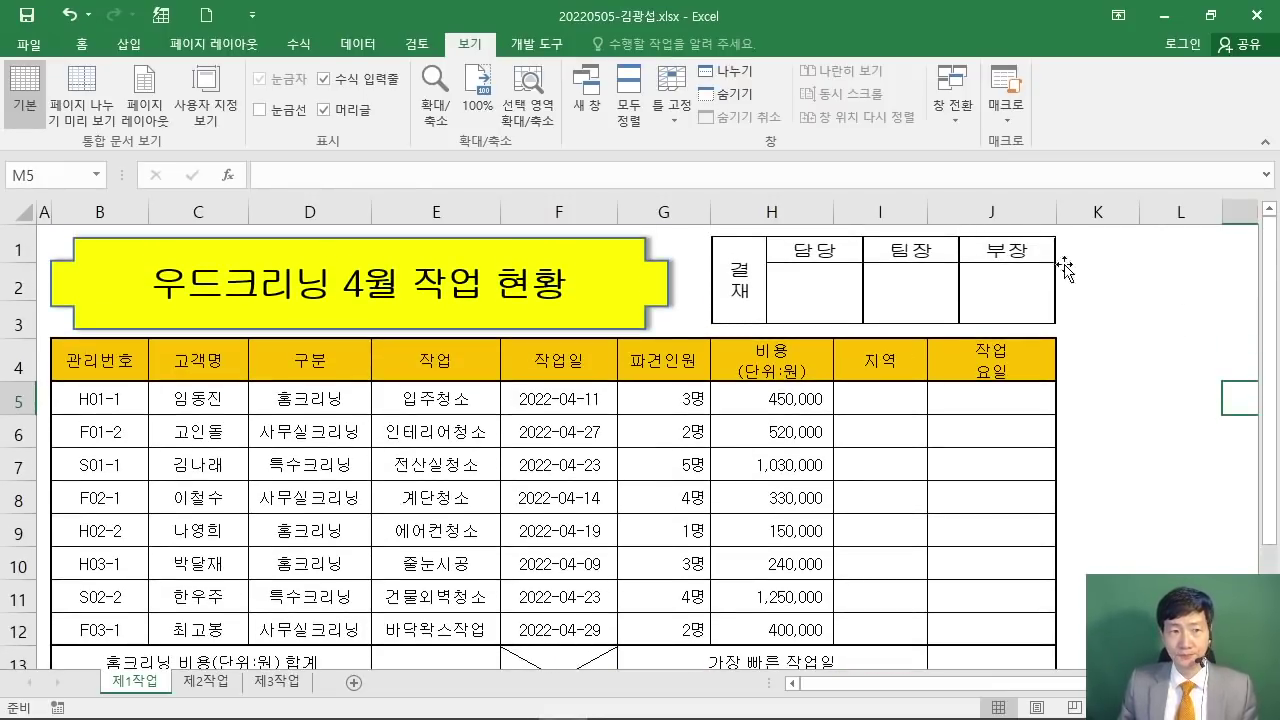
double_click(465, 45)
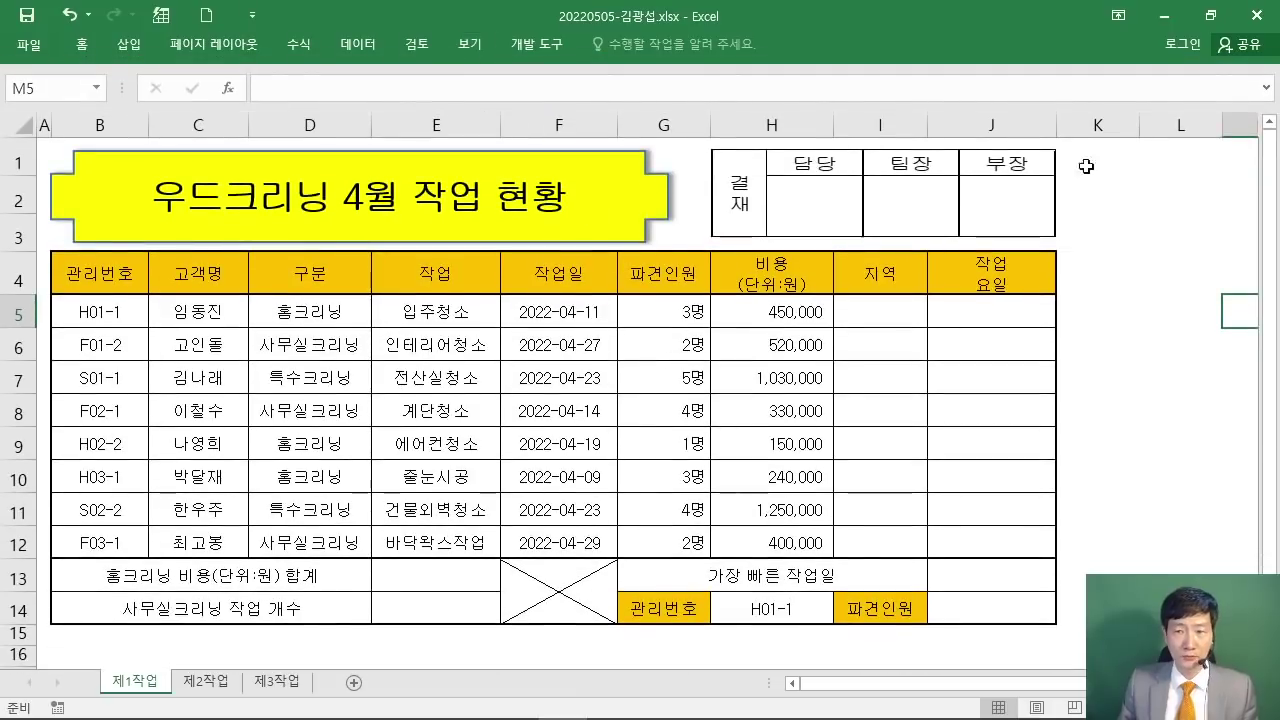
Step: Restore Excel's window, switch to the PDF, and mark the 표 서식 and 값 계산 headings
click(1210, 16)
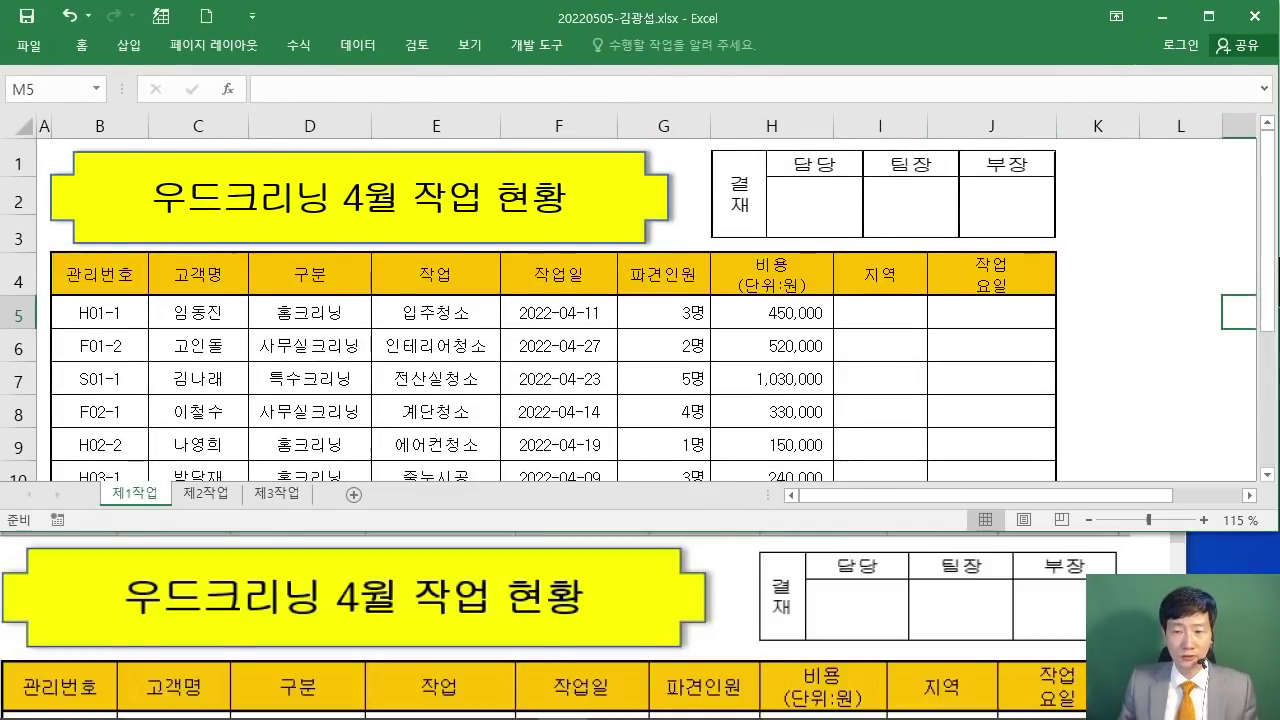
key(alt+Tab)
scroll(921, 569, up, 4)
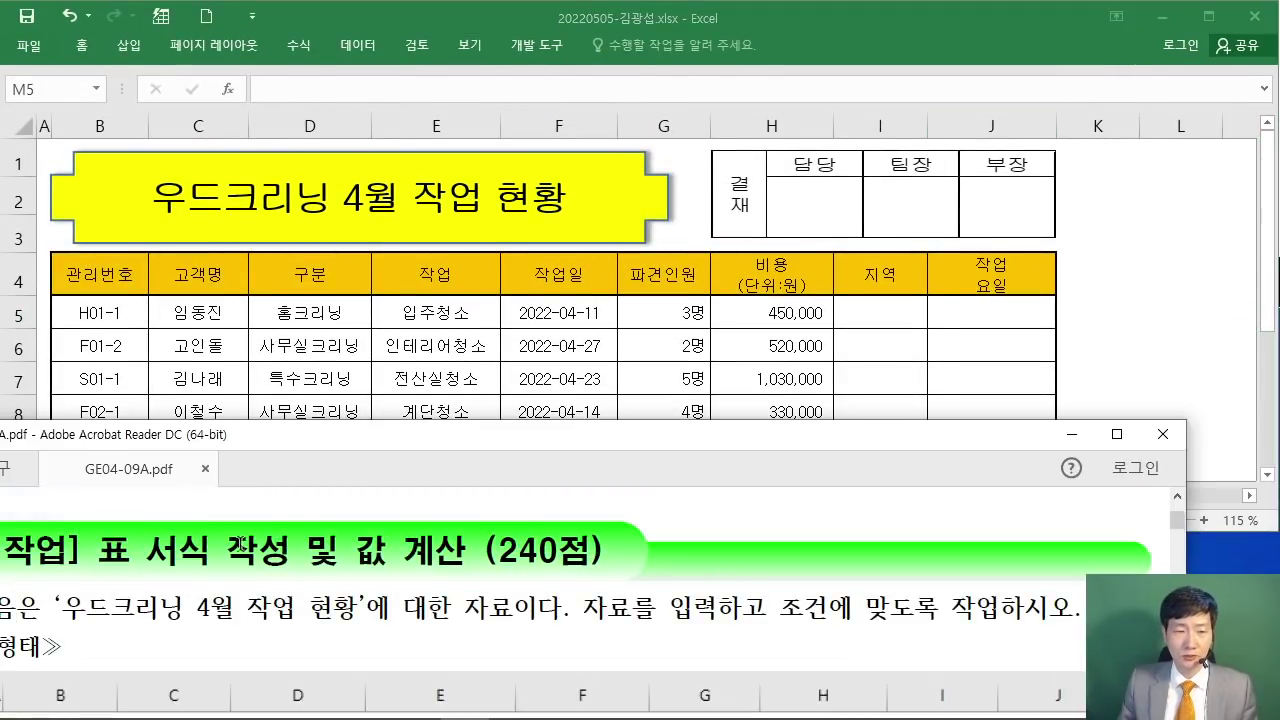
drag(80, 550, 207, 552)
drag(356, 551, 466, 552)
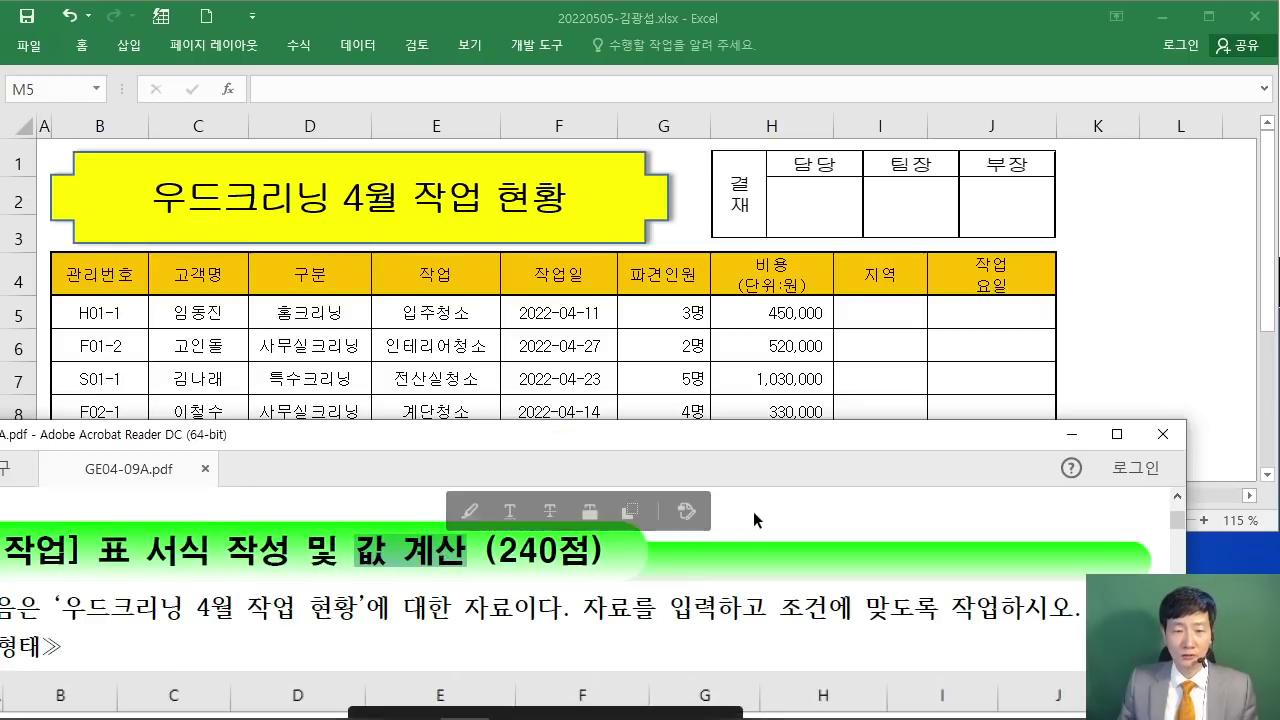
scroll(755, 520, down, 3)
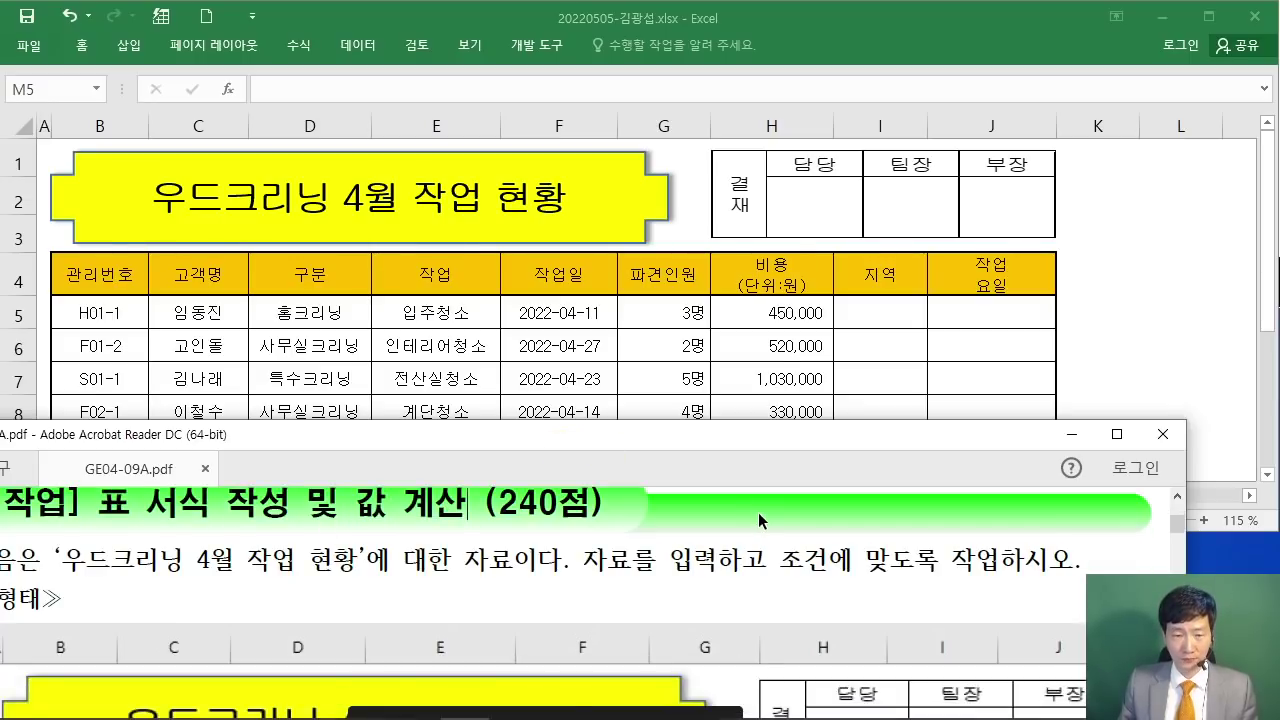
scroll(758, 520, down, 3)
Step: Scroll the PDF to function tasks (1)~(6) and position its window beside Excel
drag(640, 435, 686, 418)
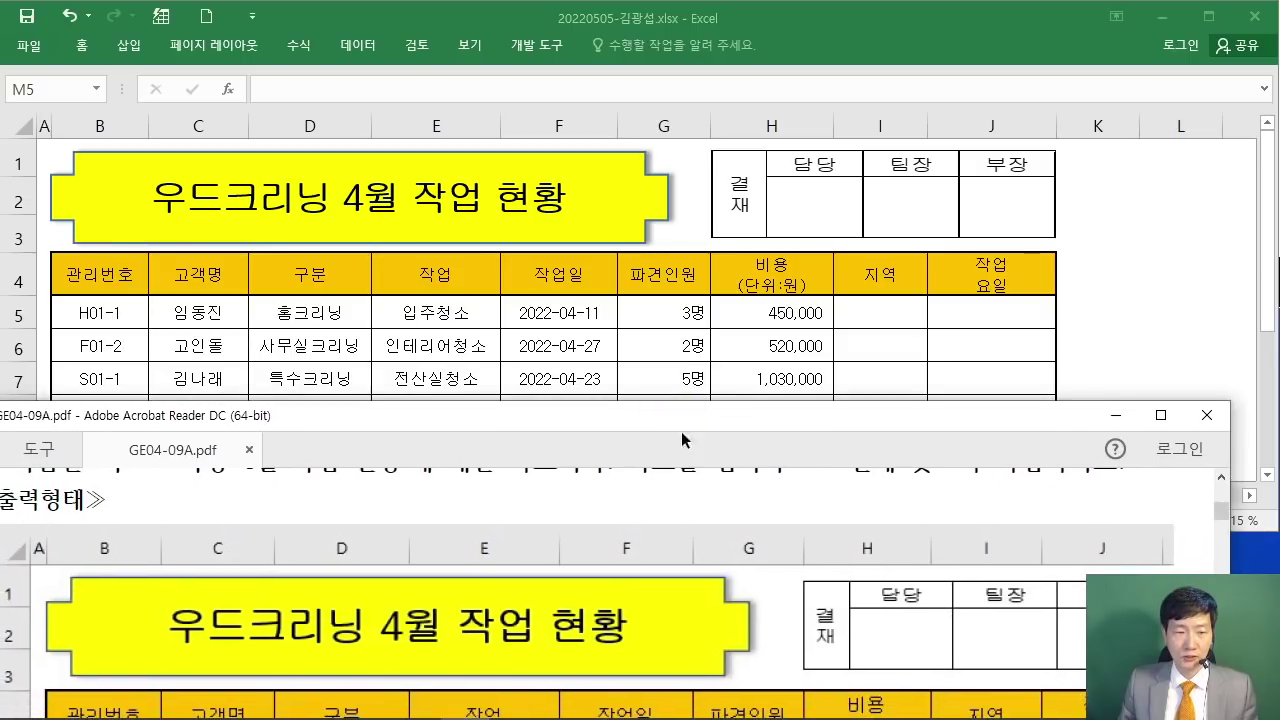
scroll(724, 533, down, 10)
scroll(724, 533, down, 6)
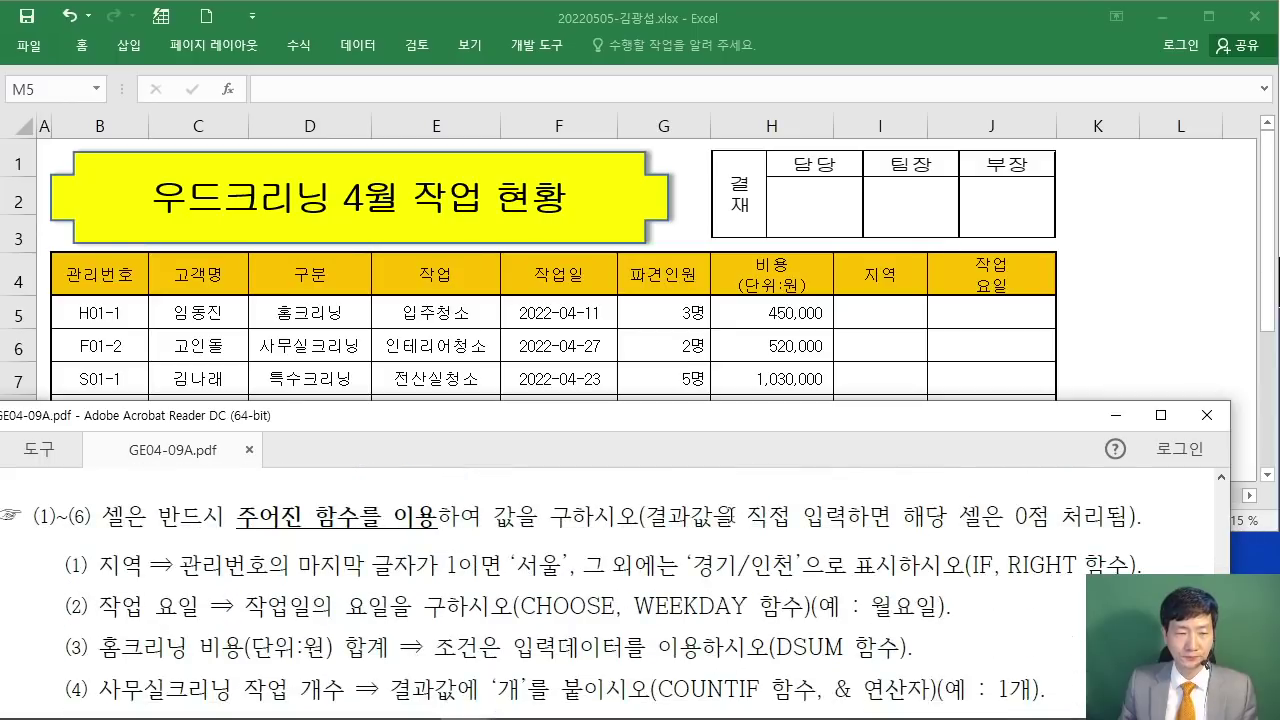
scroll(918, 525, up, 1)
drag(90, 600, 143, 598)
click(298, 597)
drag(509, 438, 474, 493)
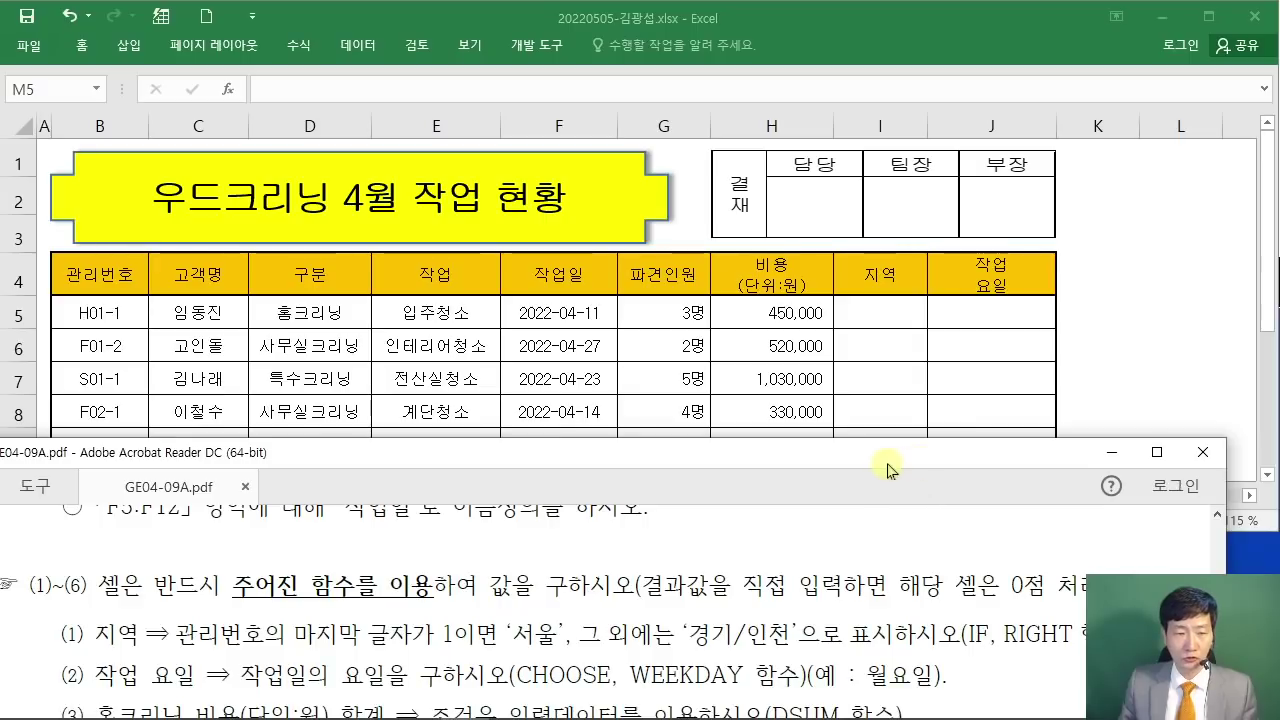
drag(875, 460, 822, 455)
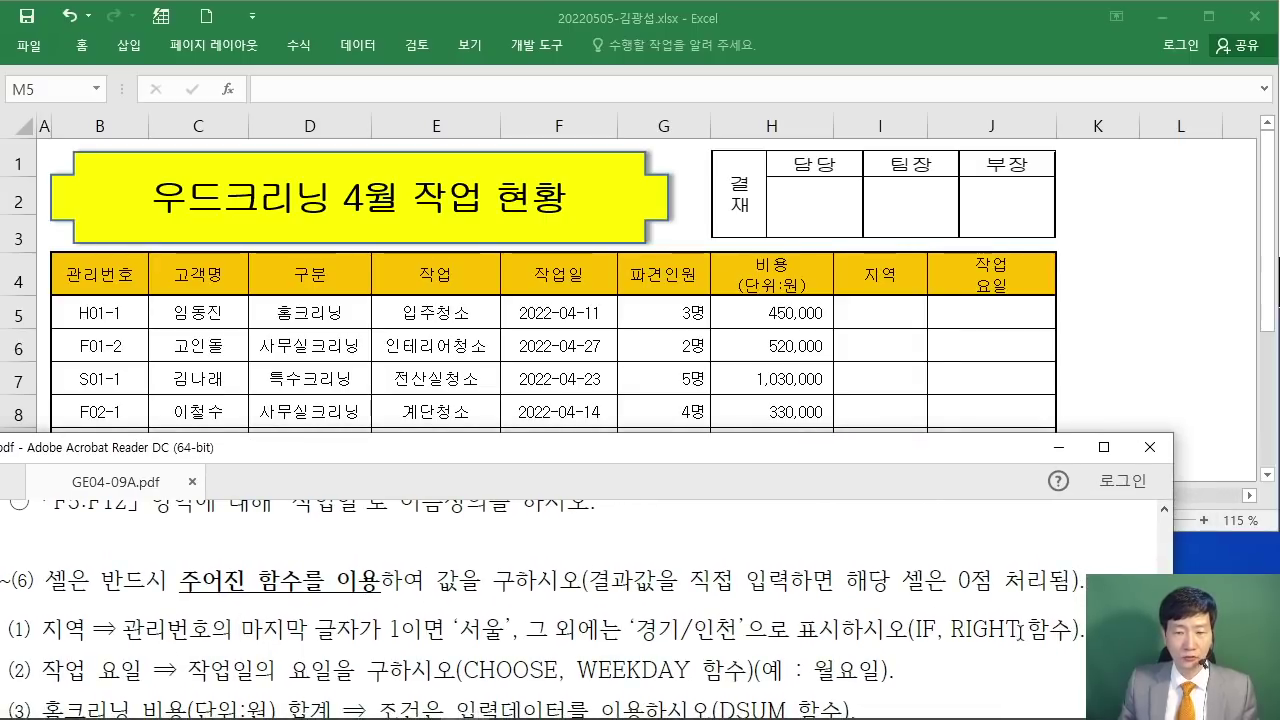
Step: Select I5 and search for the IF function in the Insert Function wizard
click(1168, 332)
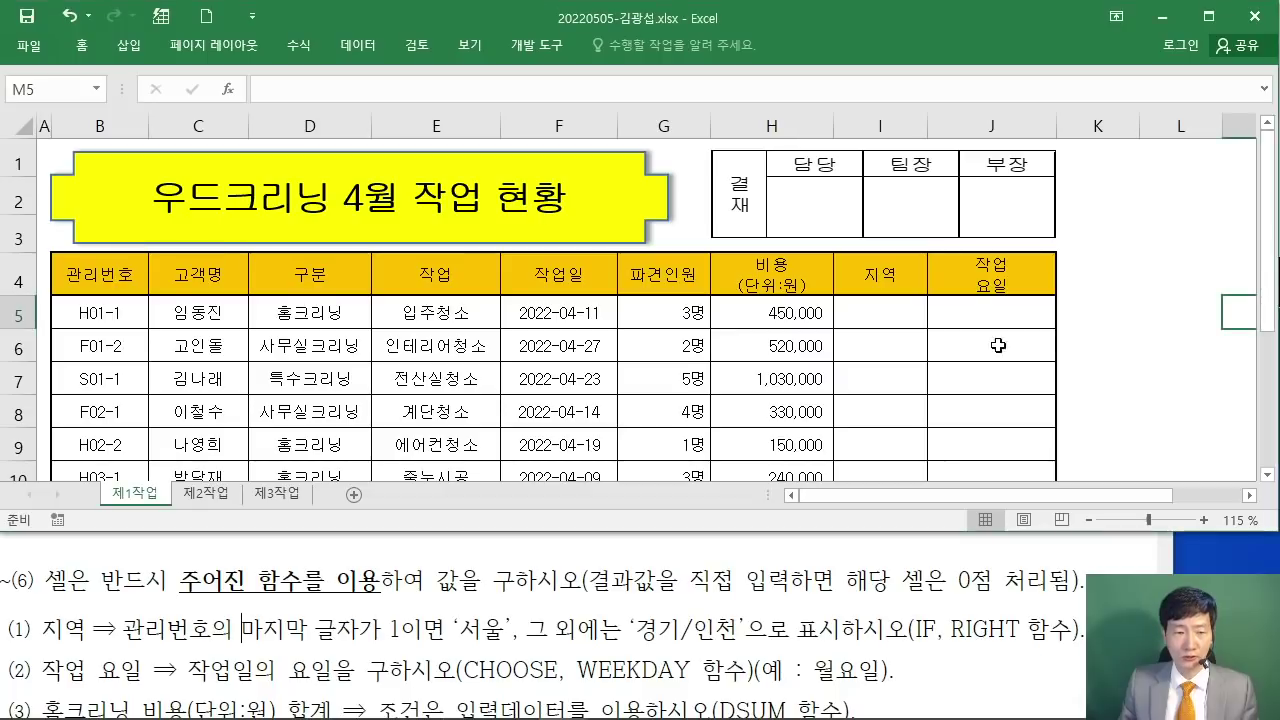
click(873, 310)
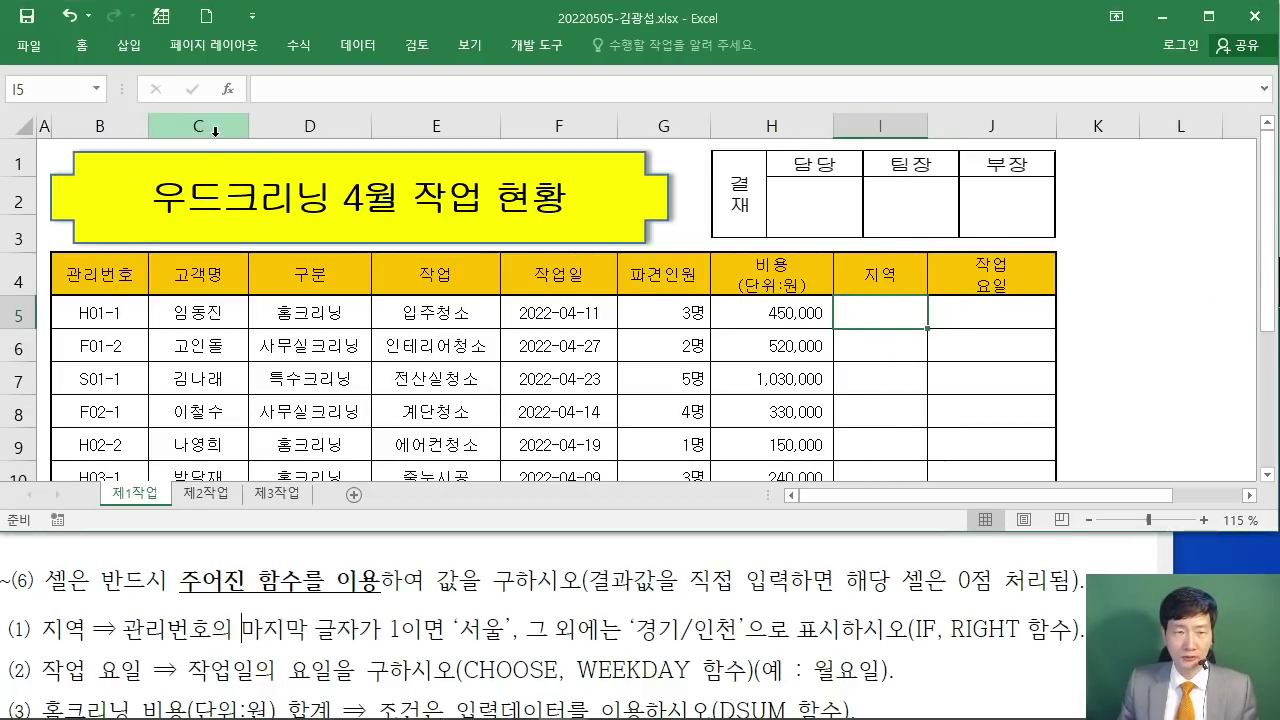
drag(226, 97, 234, 100)
drag(240, 100, 306, 196)
key(Escape)
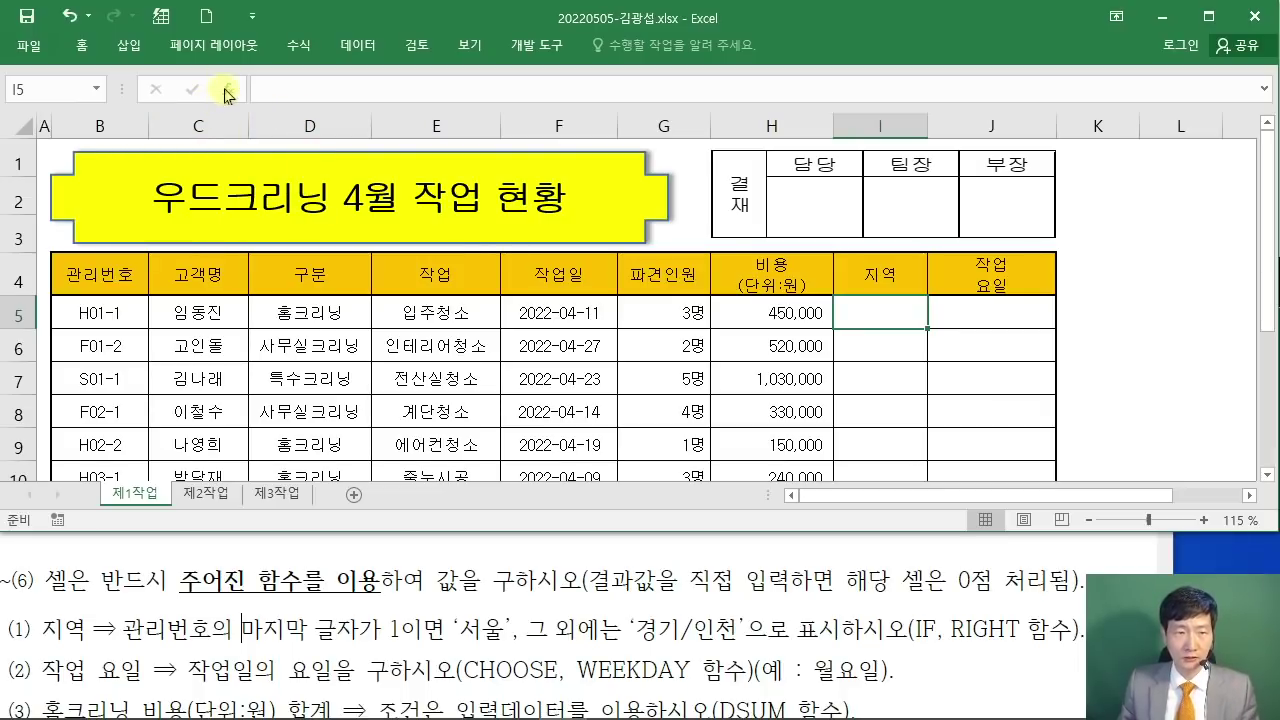
click(227, 89)
drag(758, 40, 598, 88)
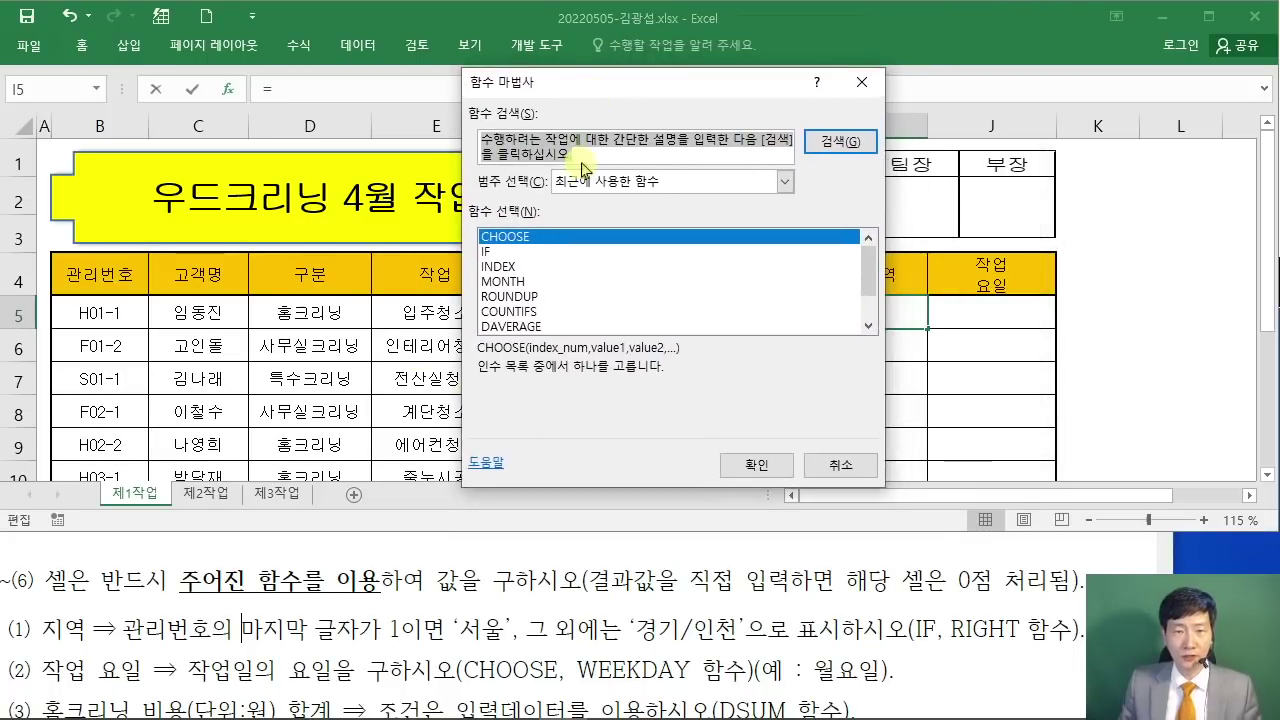
text(IF)
key(Return)
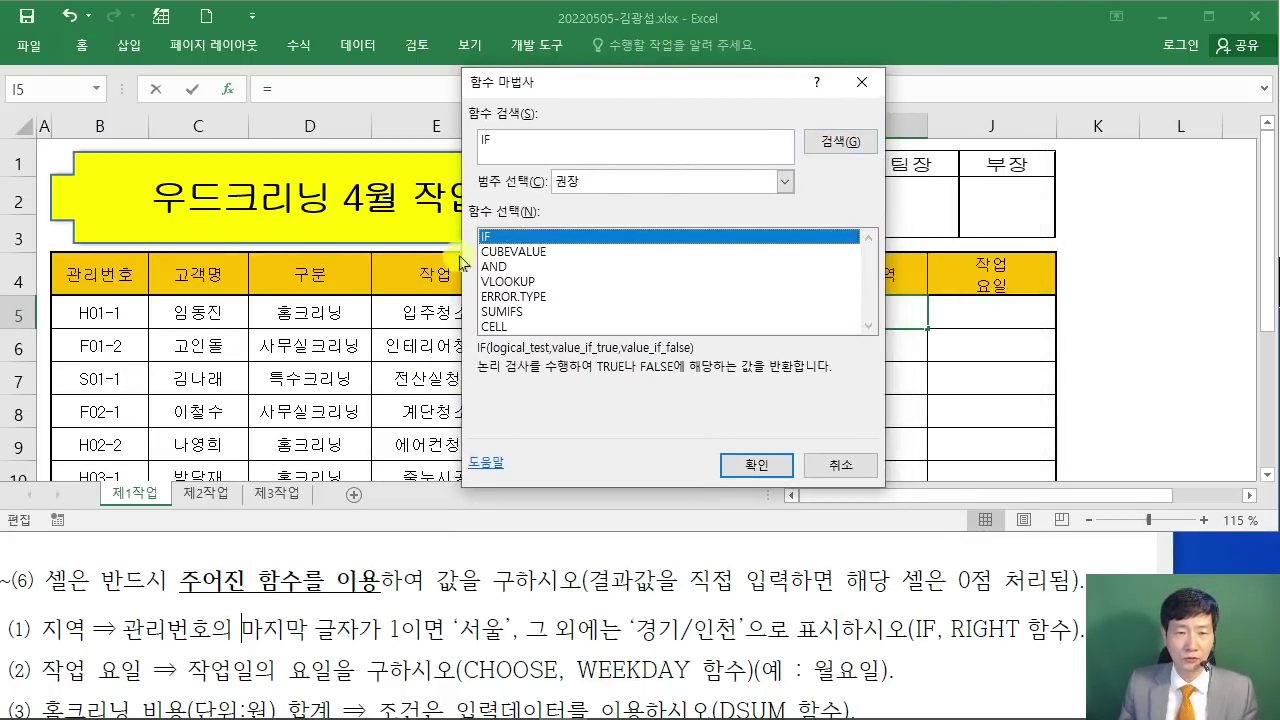
Step: Choose IF, enter RIGHT( as its Logical_test, and switch to RIGHT's arguments
click(750, 464)
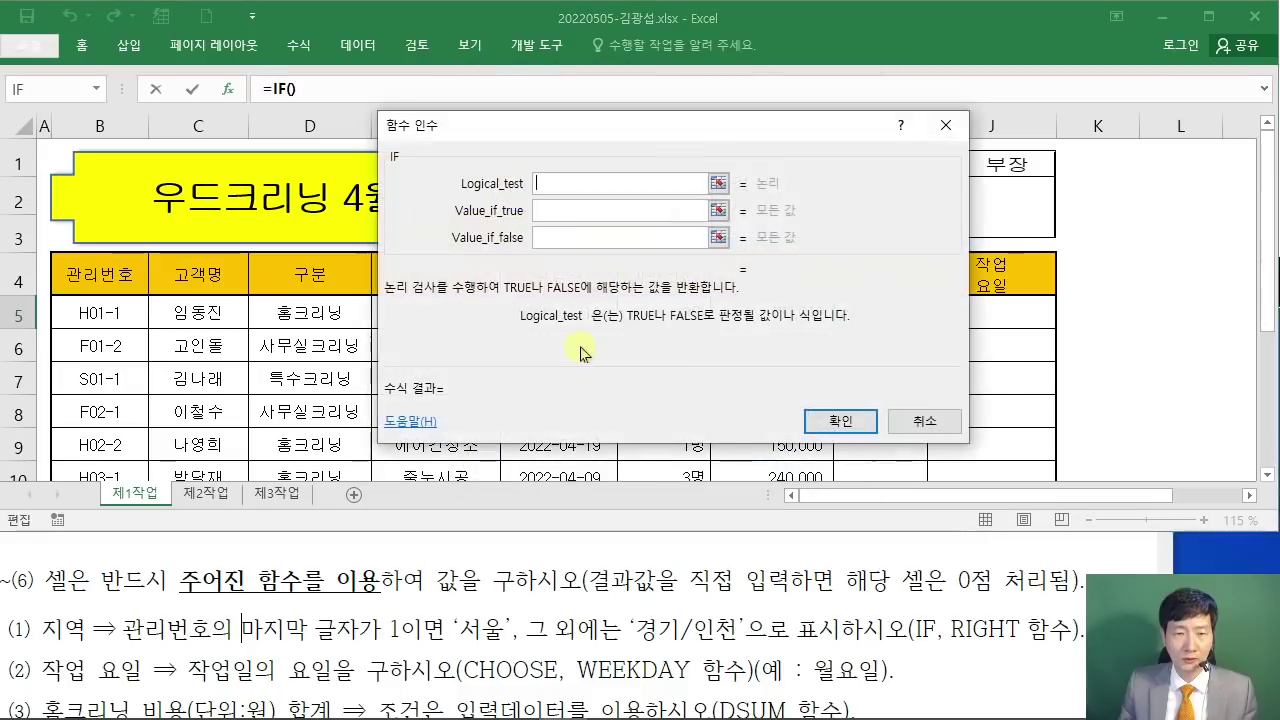
drag(590, 127, 550, 172)
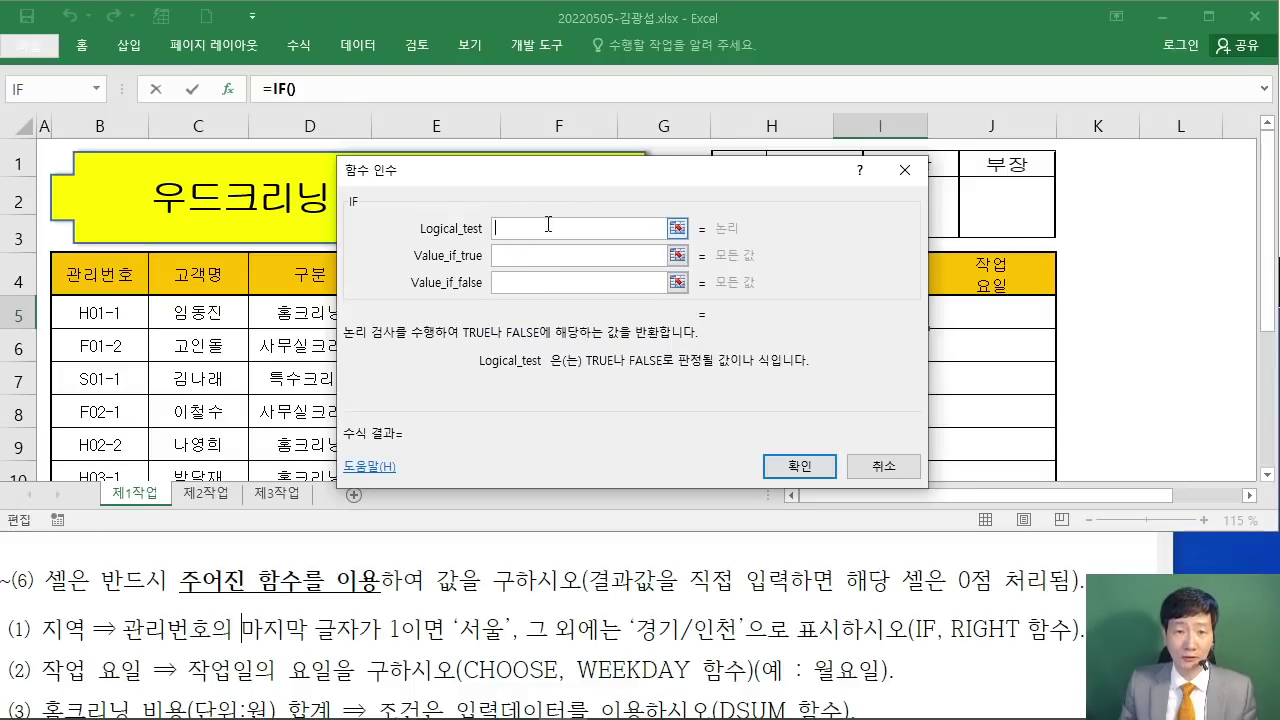
drag(564, 178, 664, 97)
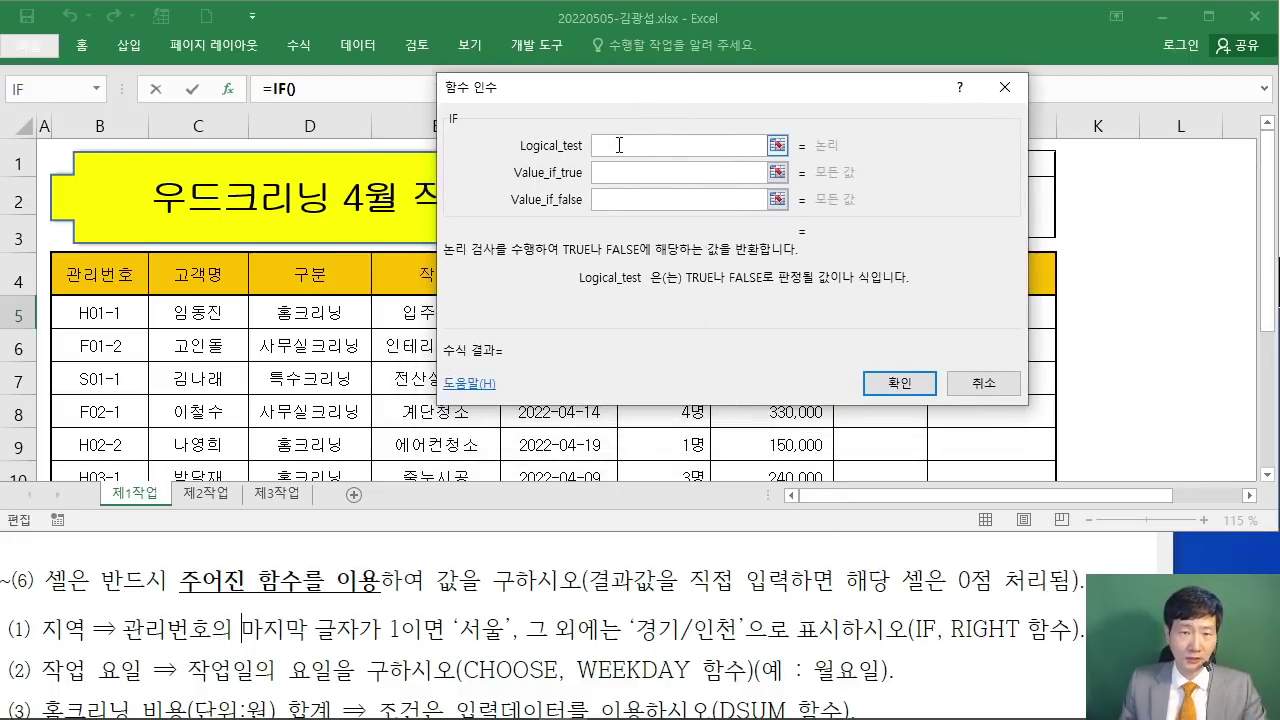
drag(606, 93, 576, 168)
click(590, 218)
text(RI)
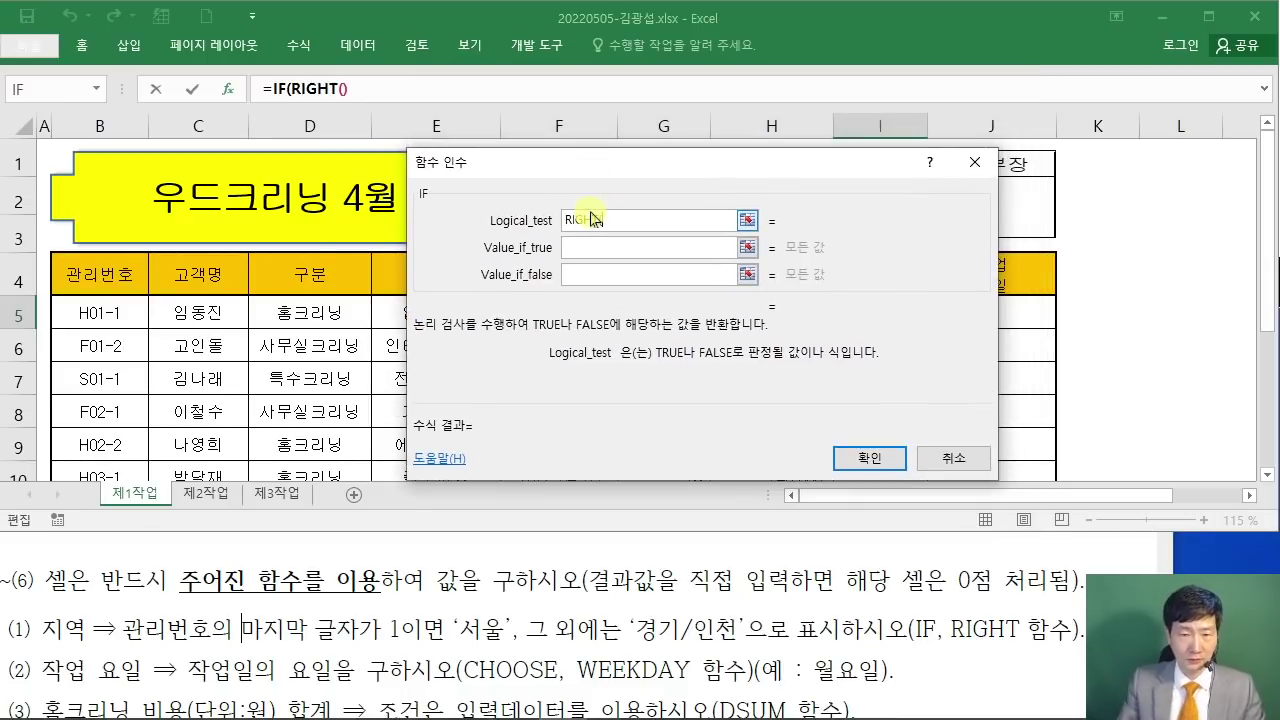
text(GHT()
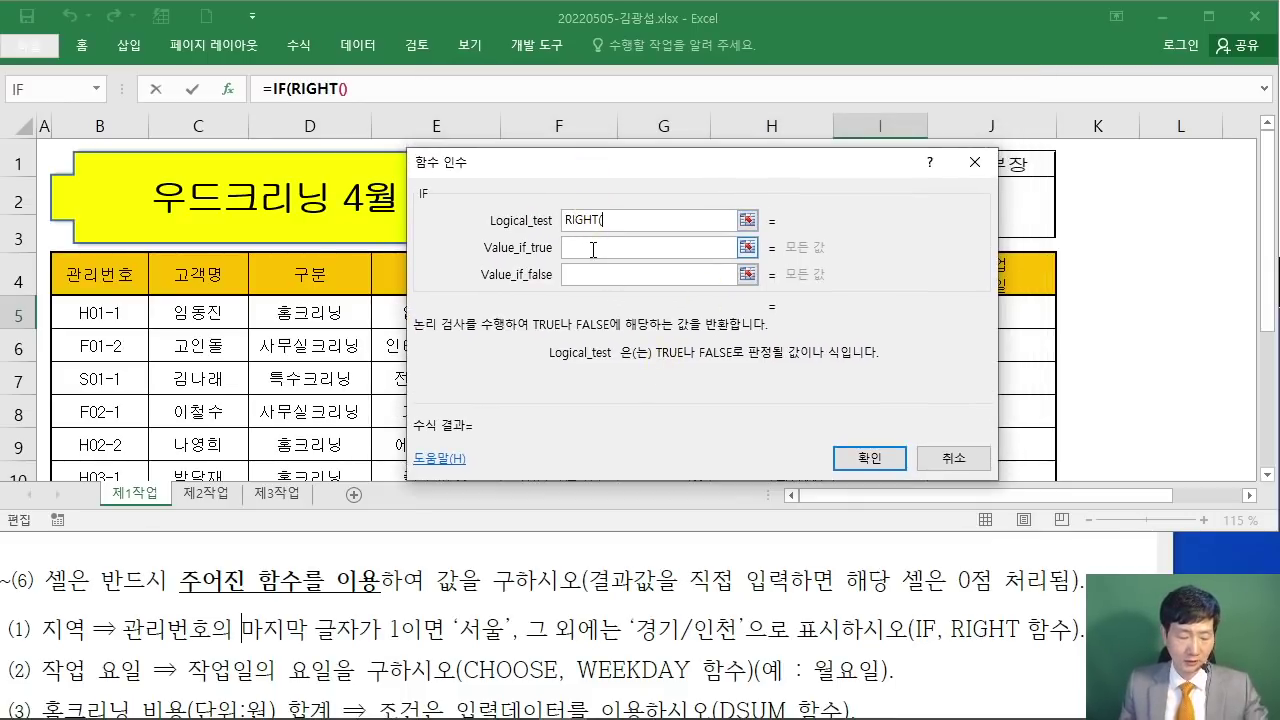
drag(400, 395, 322, 103)
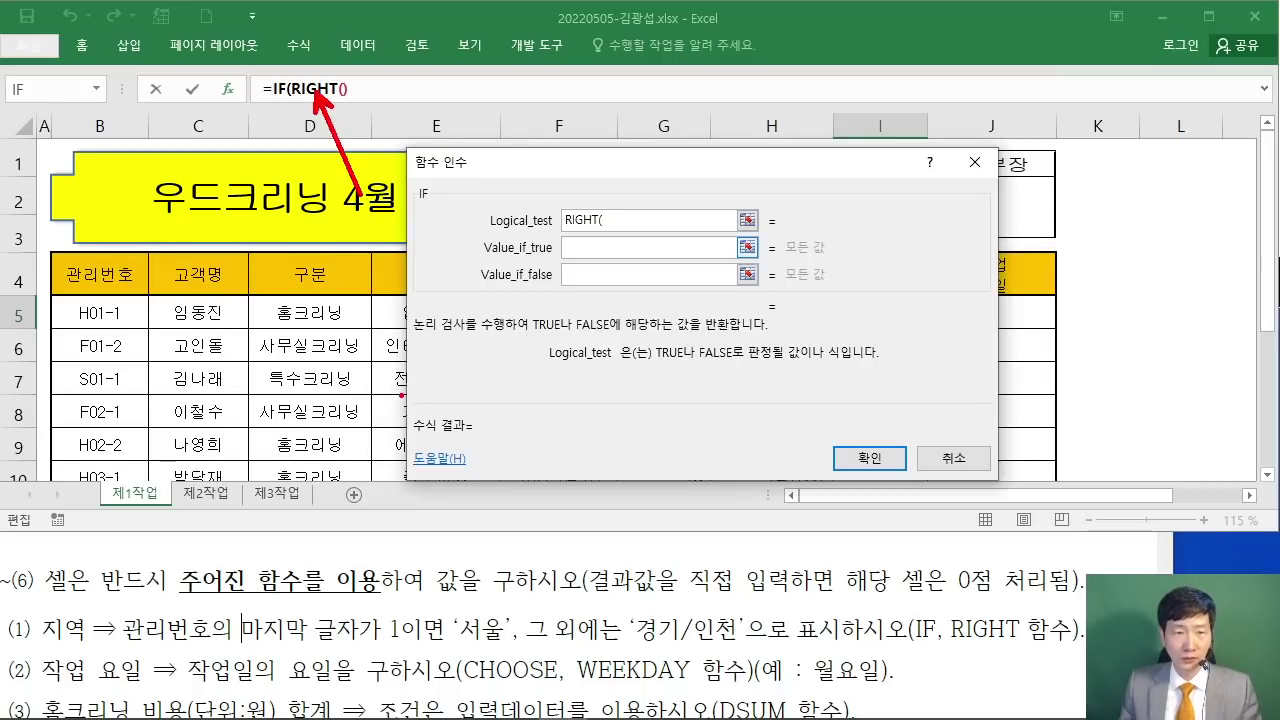
click(326, 92)
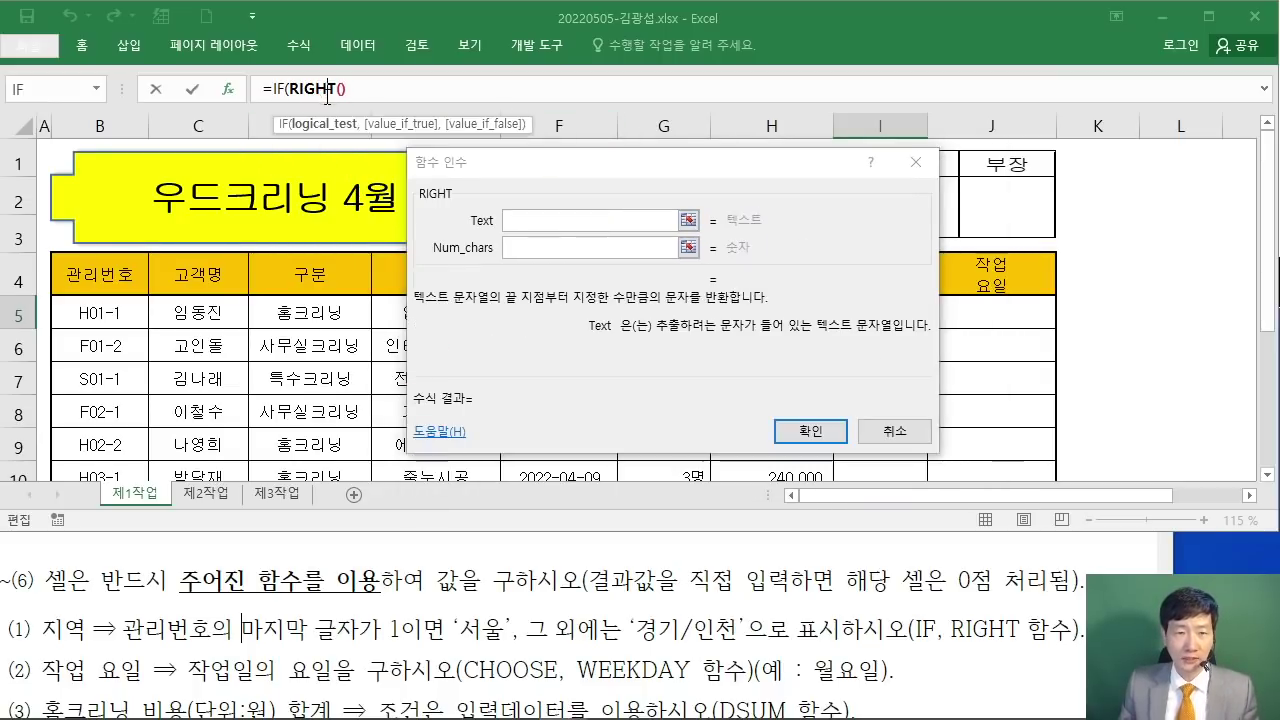
Step: Fill RIGHT's arguments with Text B5 and Num_chars 1, then go back to IF
click(505, 195)
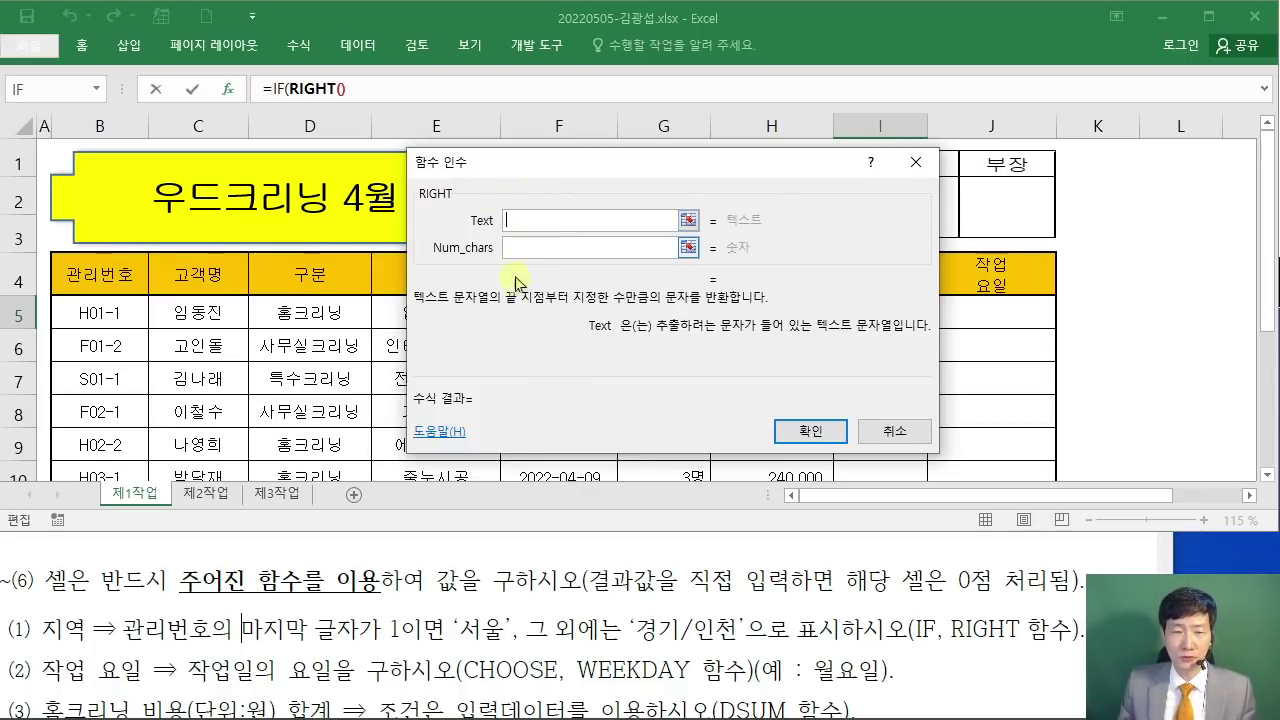
drag(538, 173, 567, 228)
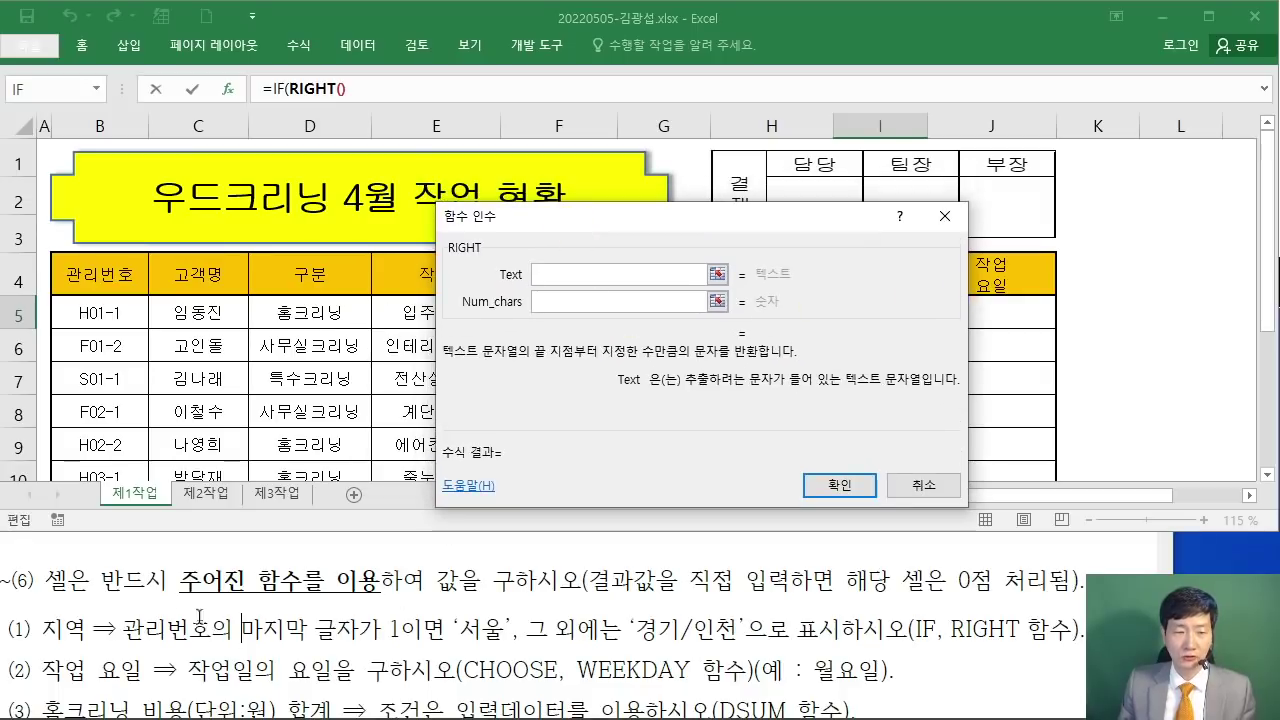
click(125, 305)
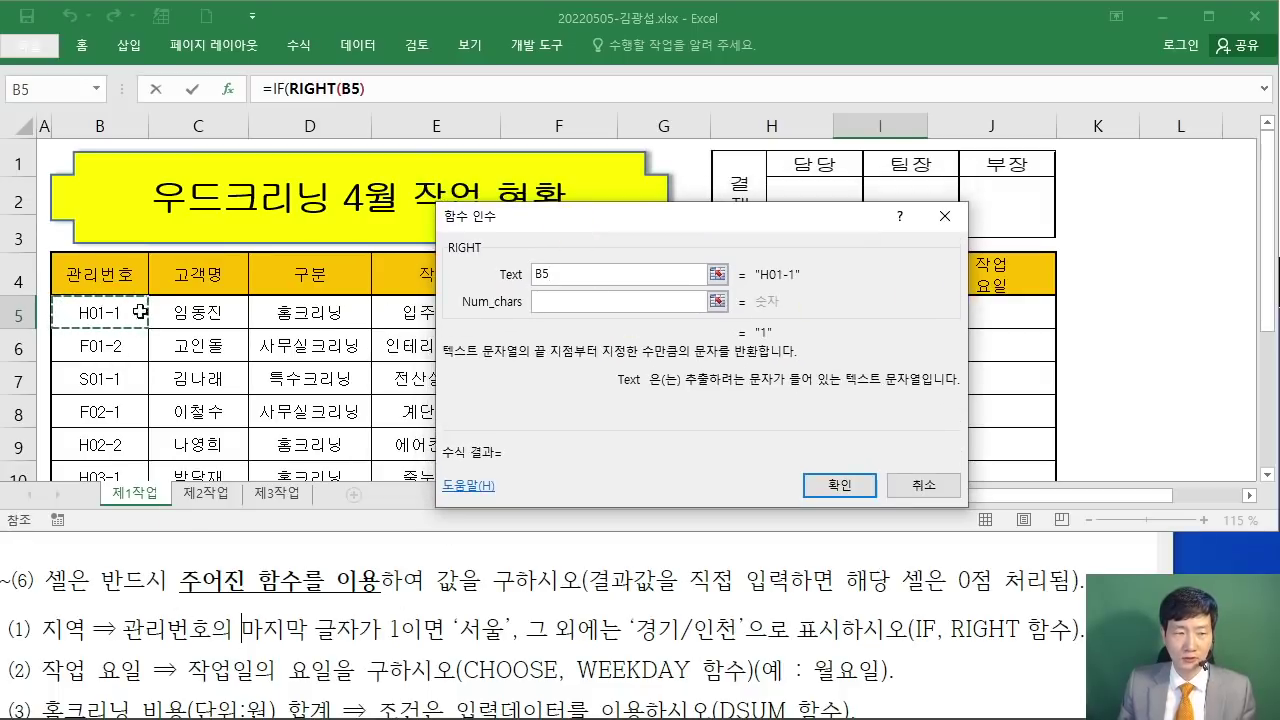
click(556, 302)
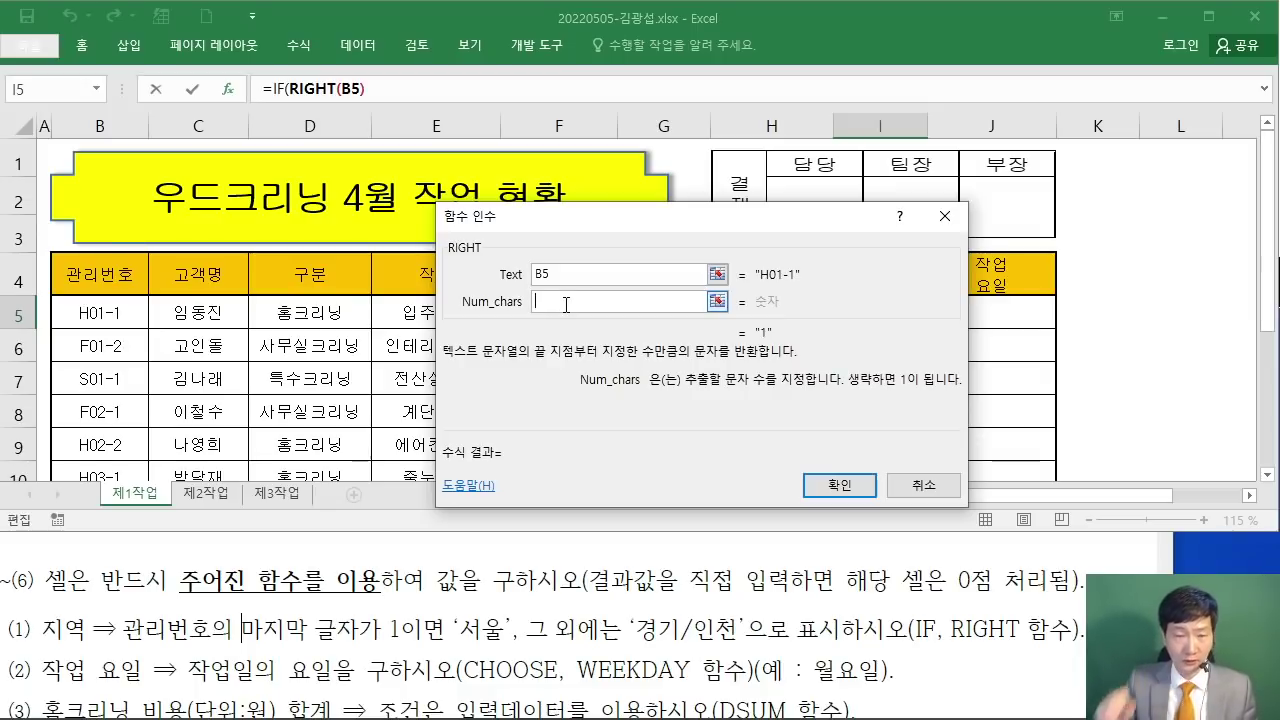
text(1)
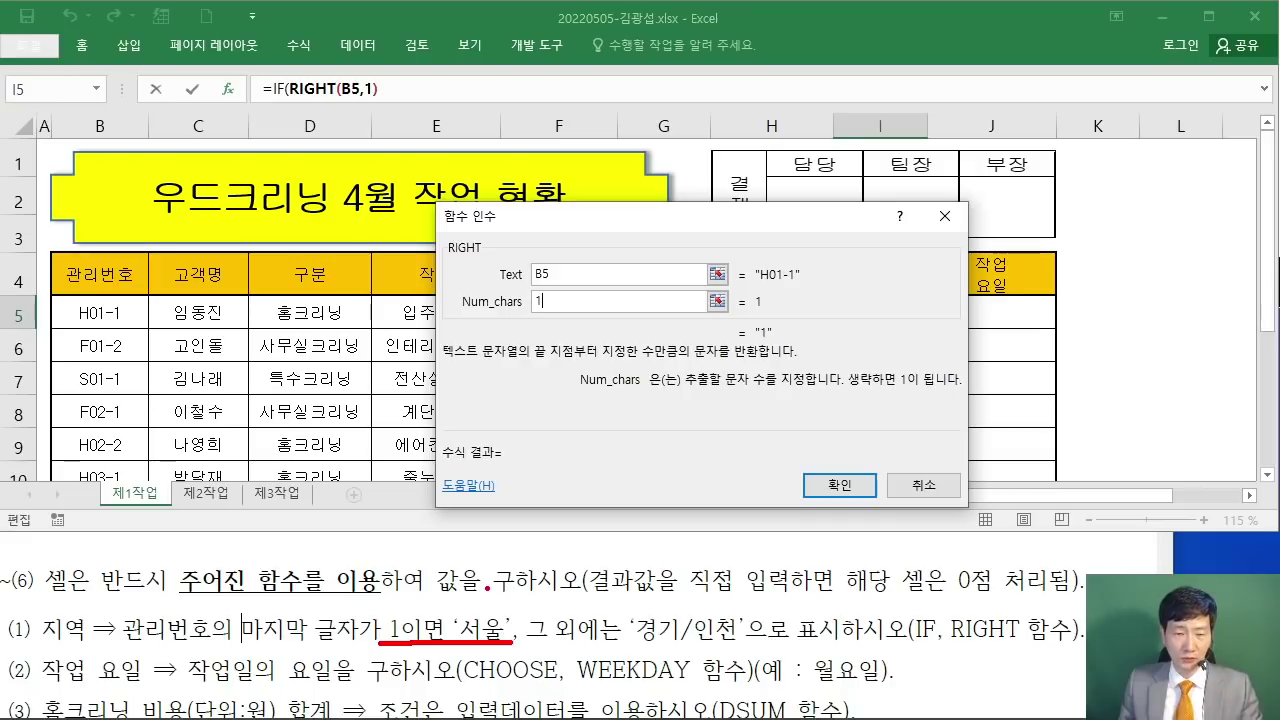
key(Escape)
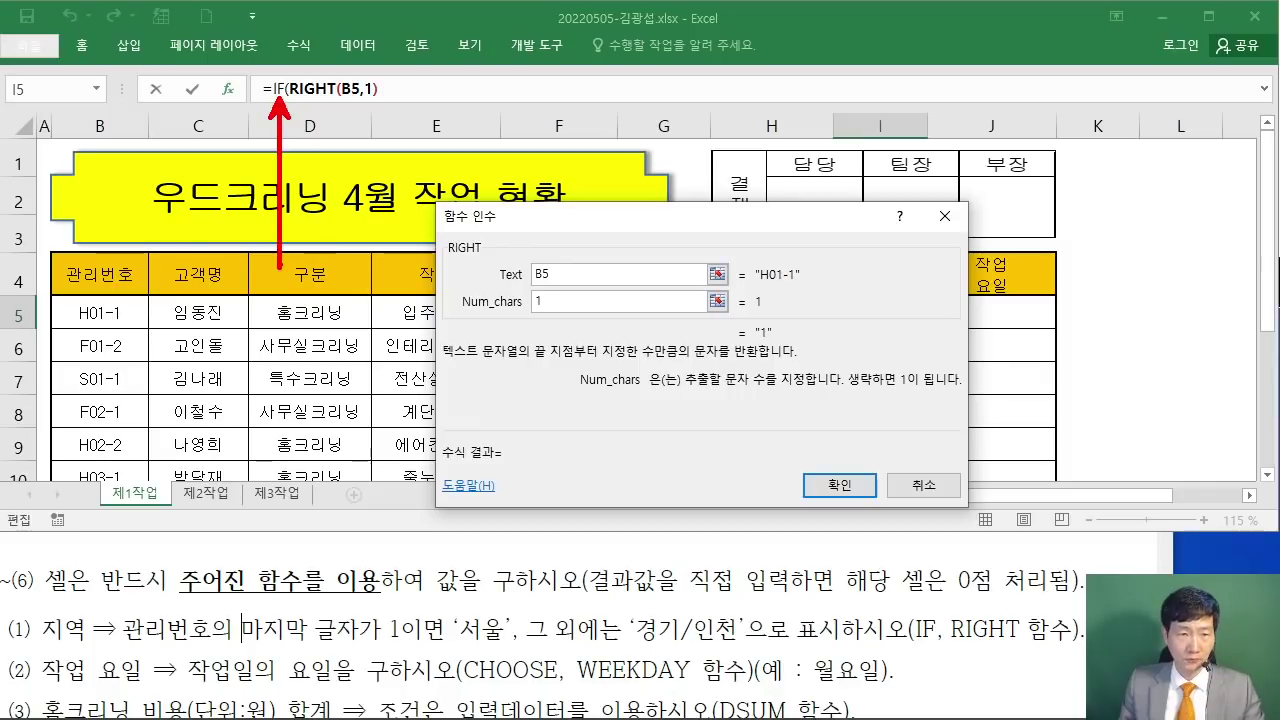
click(279, 89)
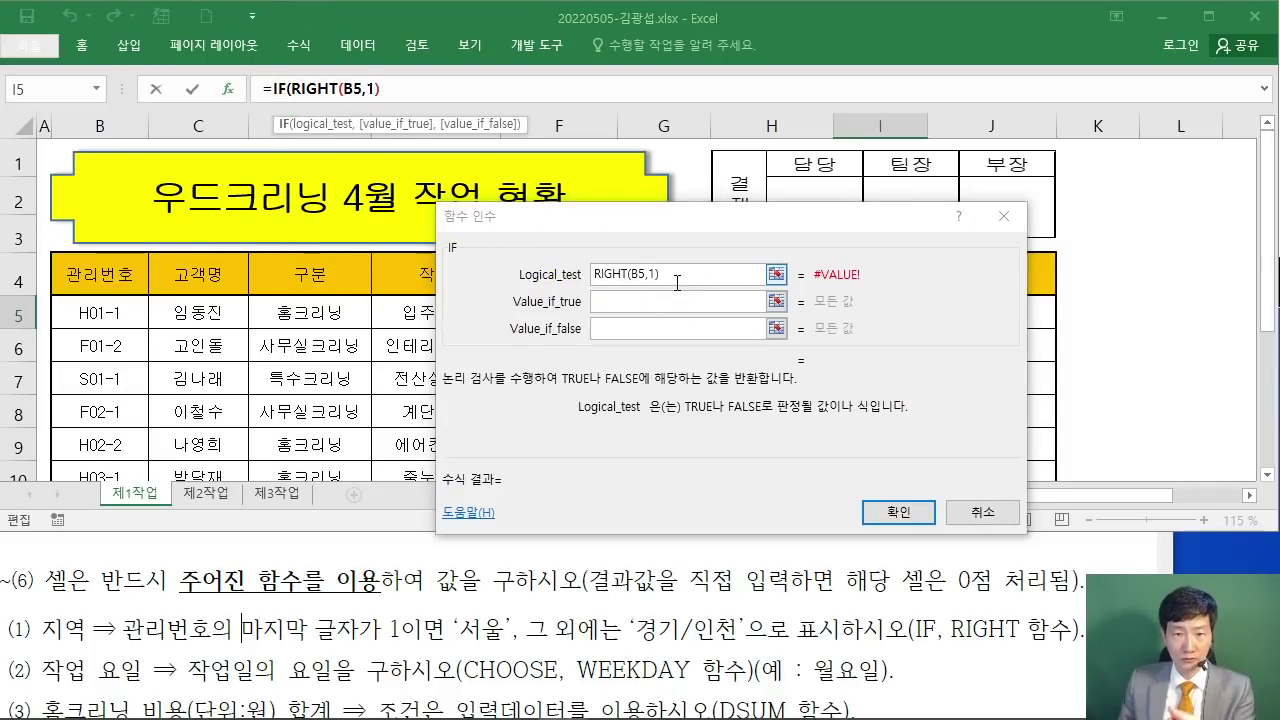
Step: Complete the IF Logical_test as RIGHT(B5,1)="1"
click(677, 283)
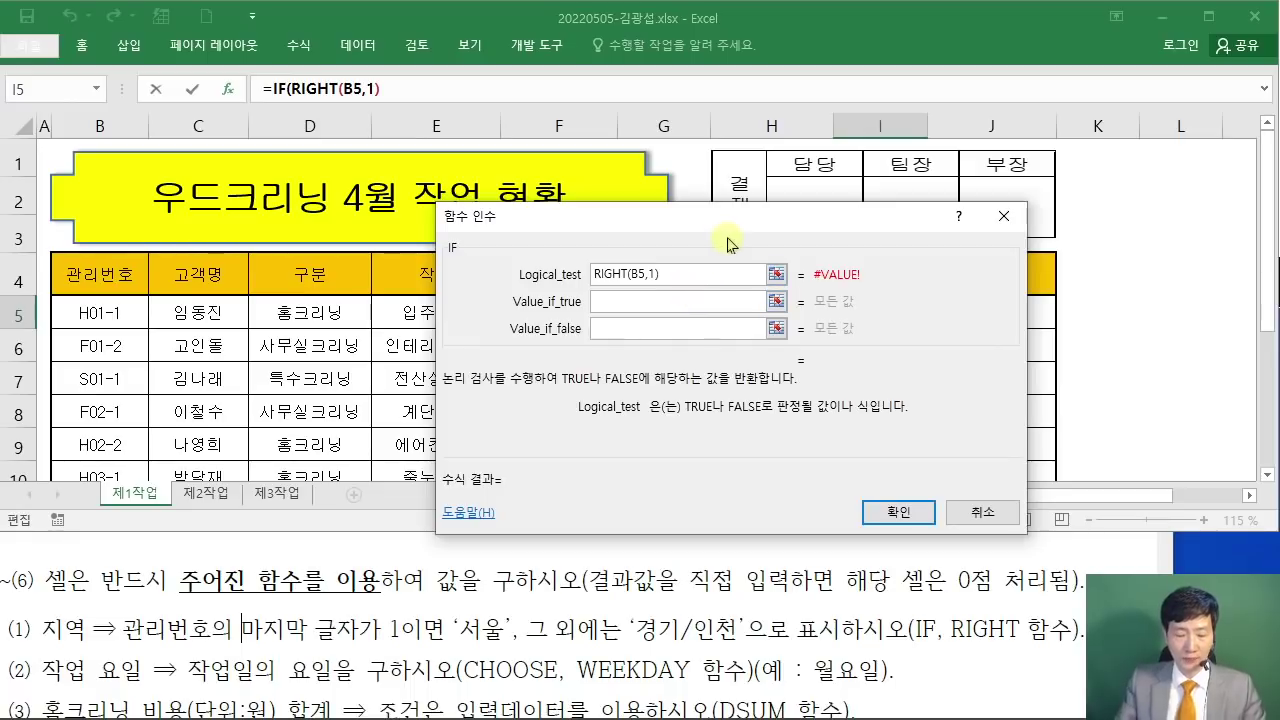
text(=)
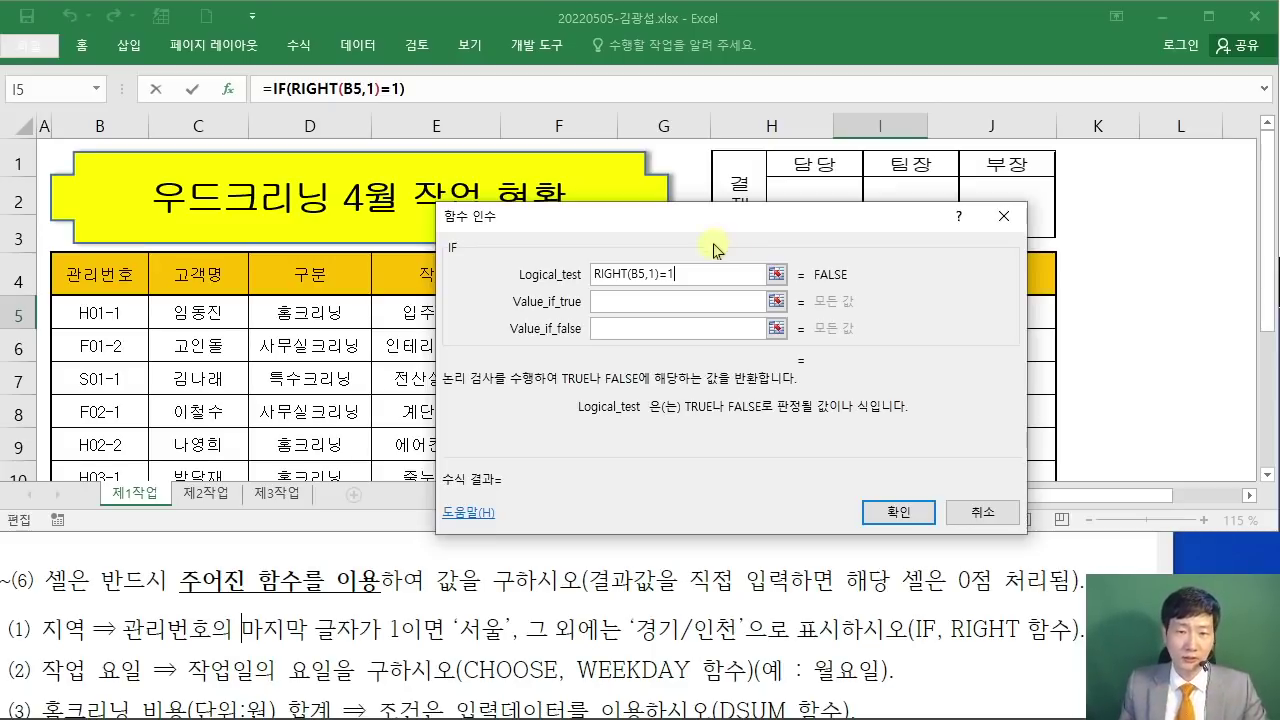
text("1)
text(")
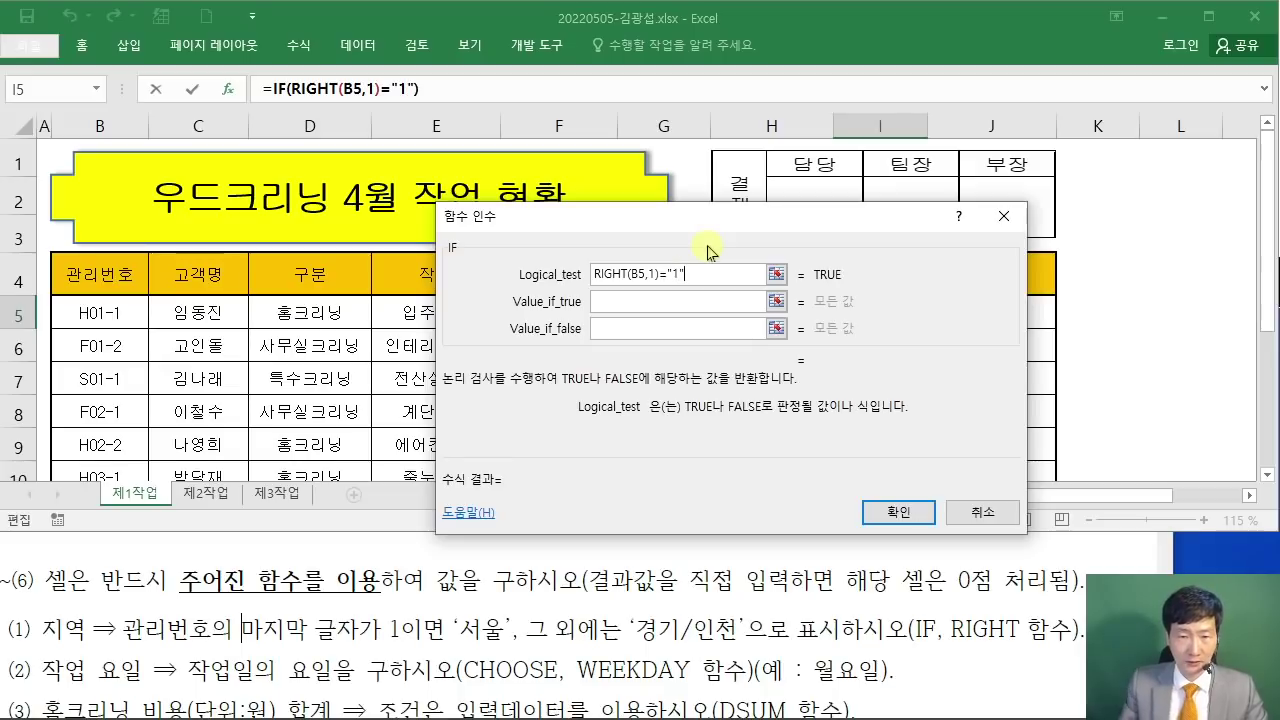
mouse_move(686, 143)
mouse_down()
mouse_move(669, 180)
mouse_move(733, 246)
mouse_up()
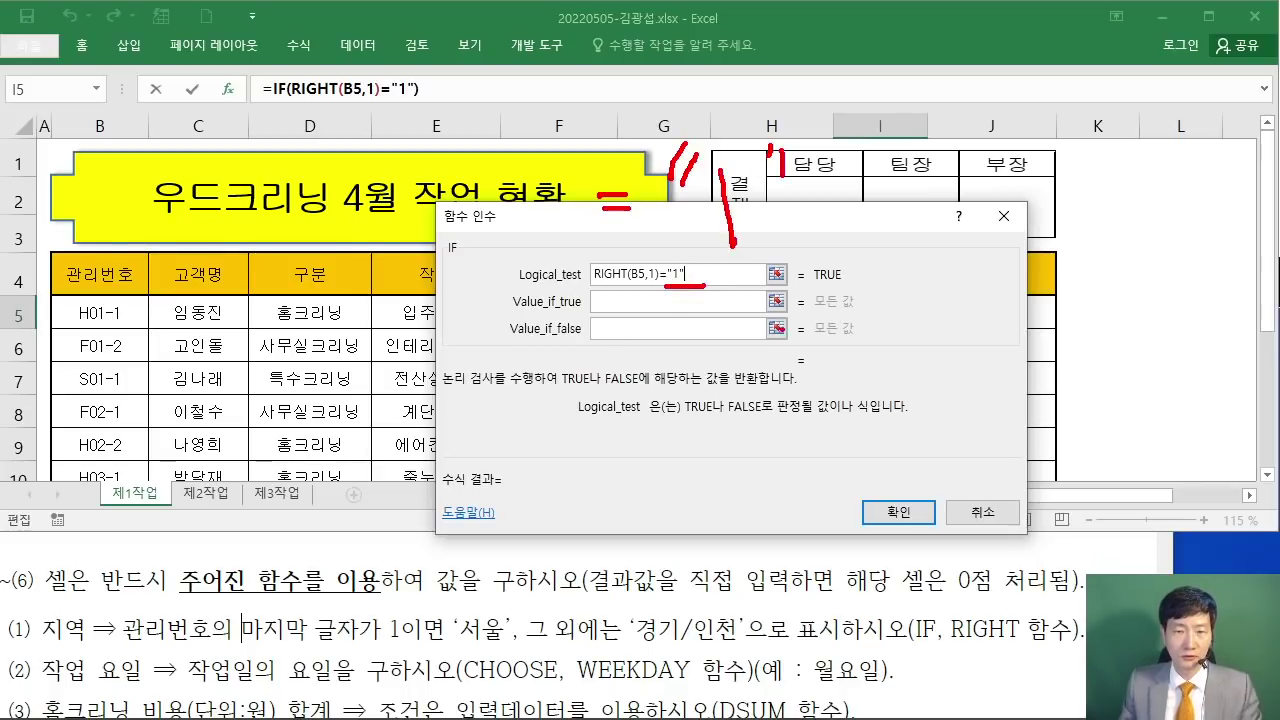
key(Escape)
Step: Set Value_if_true to "서울" and Value_if_false to "경기/인천"
click(635, 301)
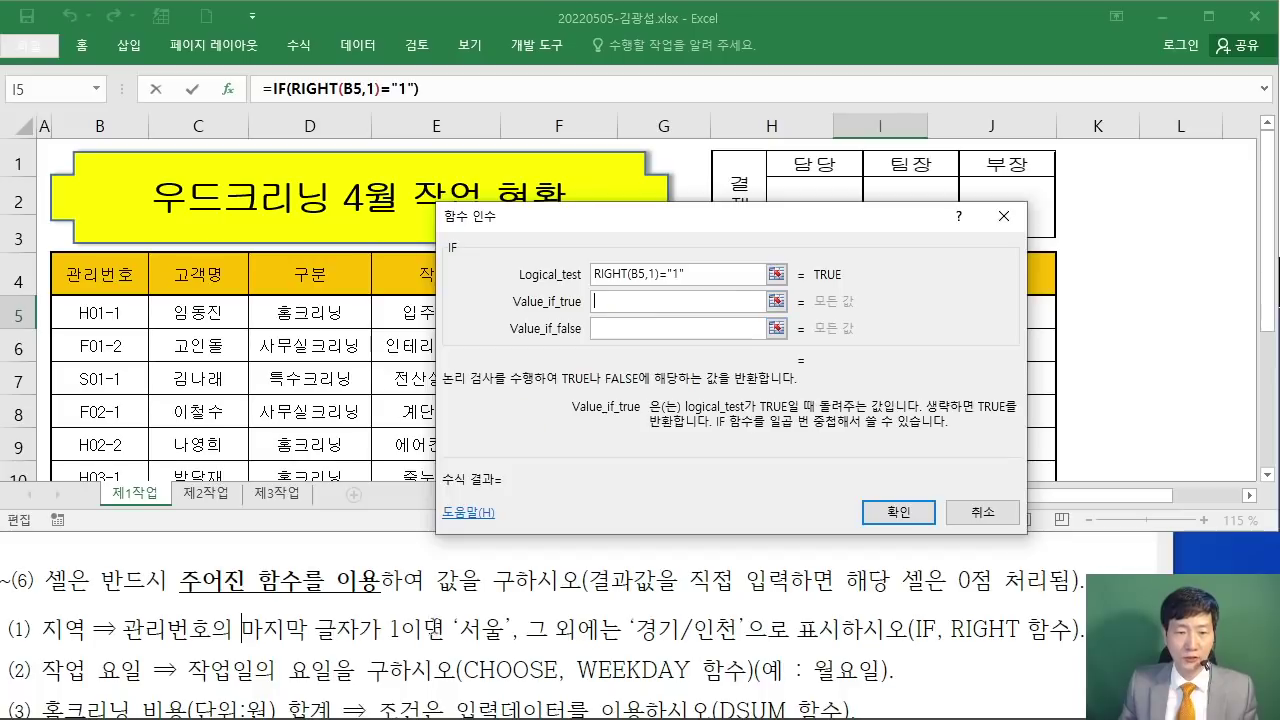
text("서울")
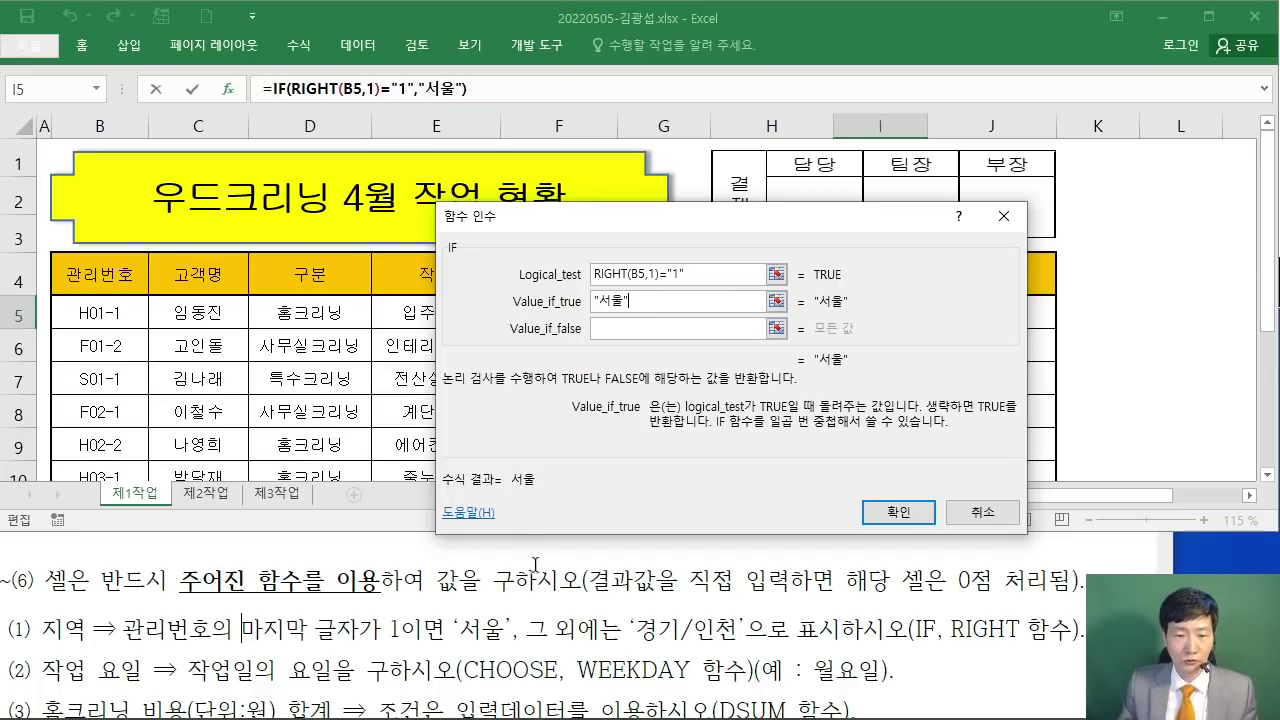
click(640, 330)
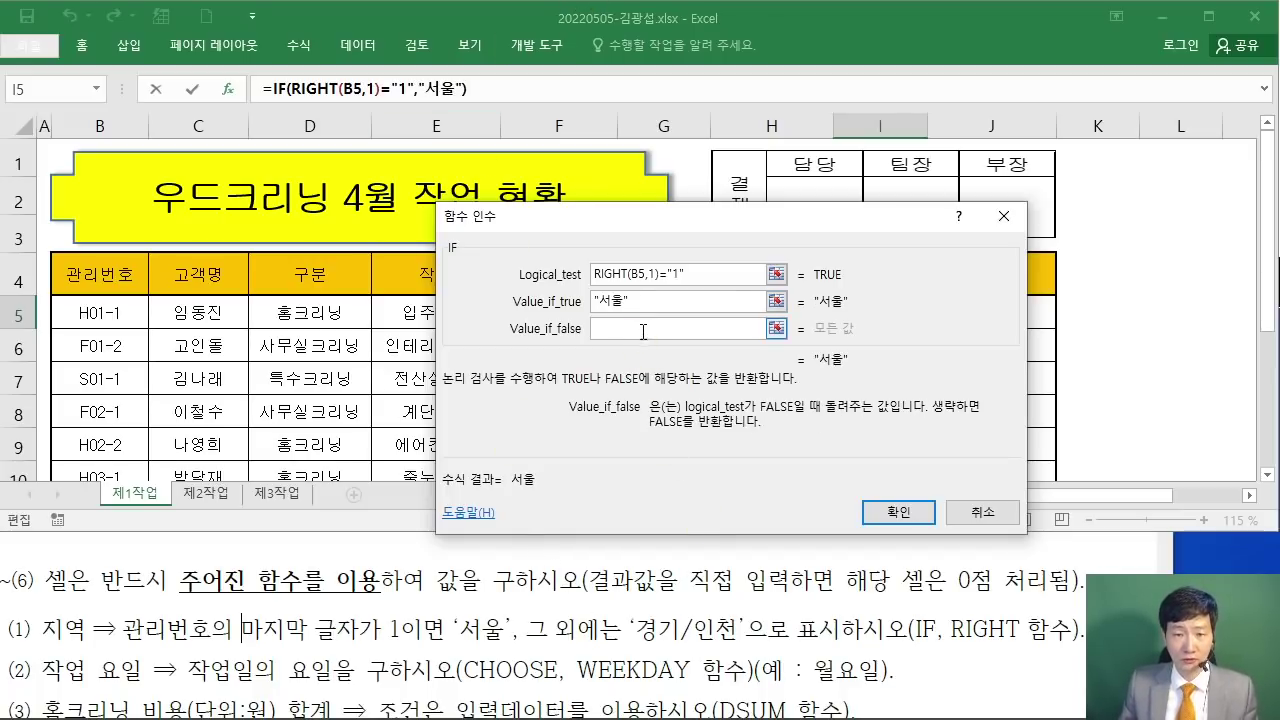
text("경기)
text(/인처)
text(")
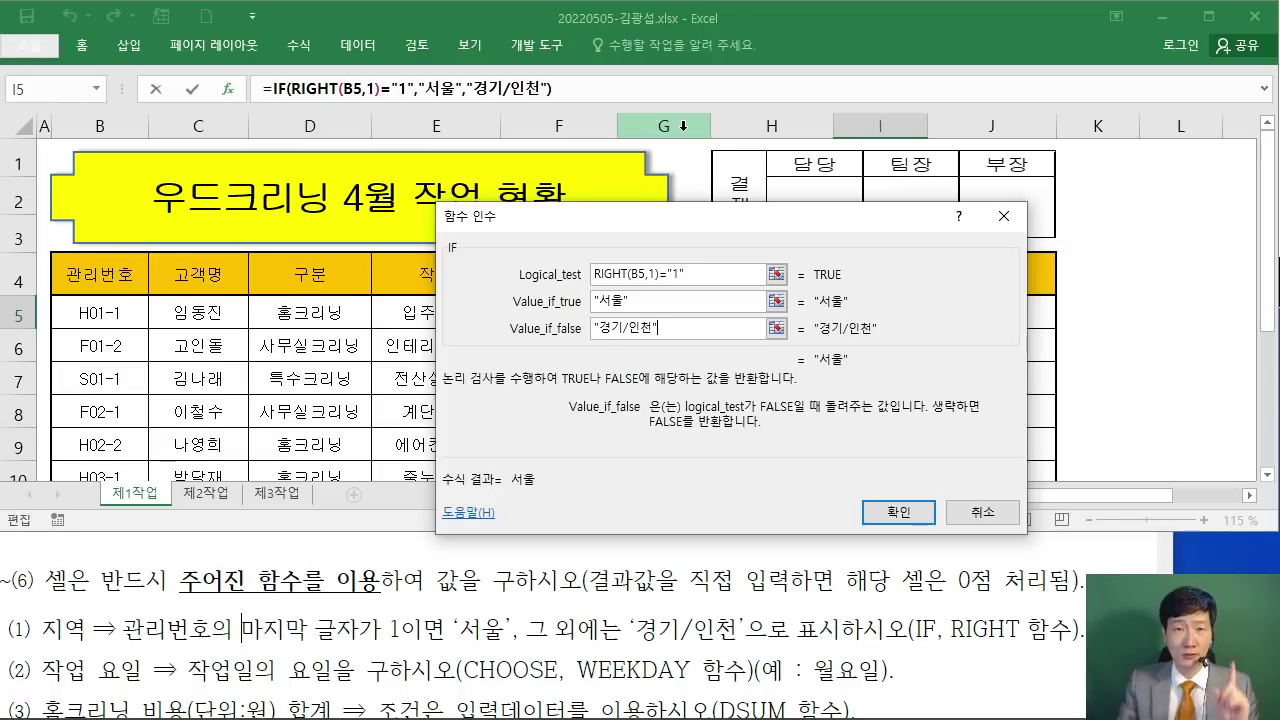
Step: Confirm I5's region IF formula and fill it down to I12 without formatting
click(898, 510)
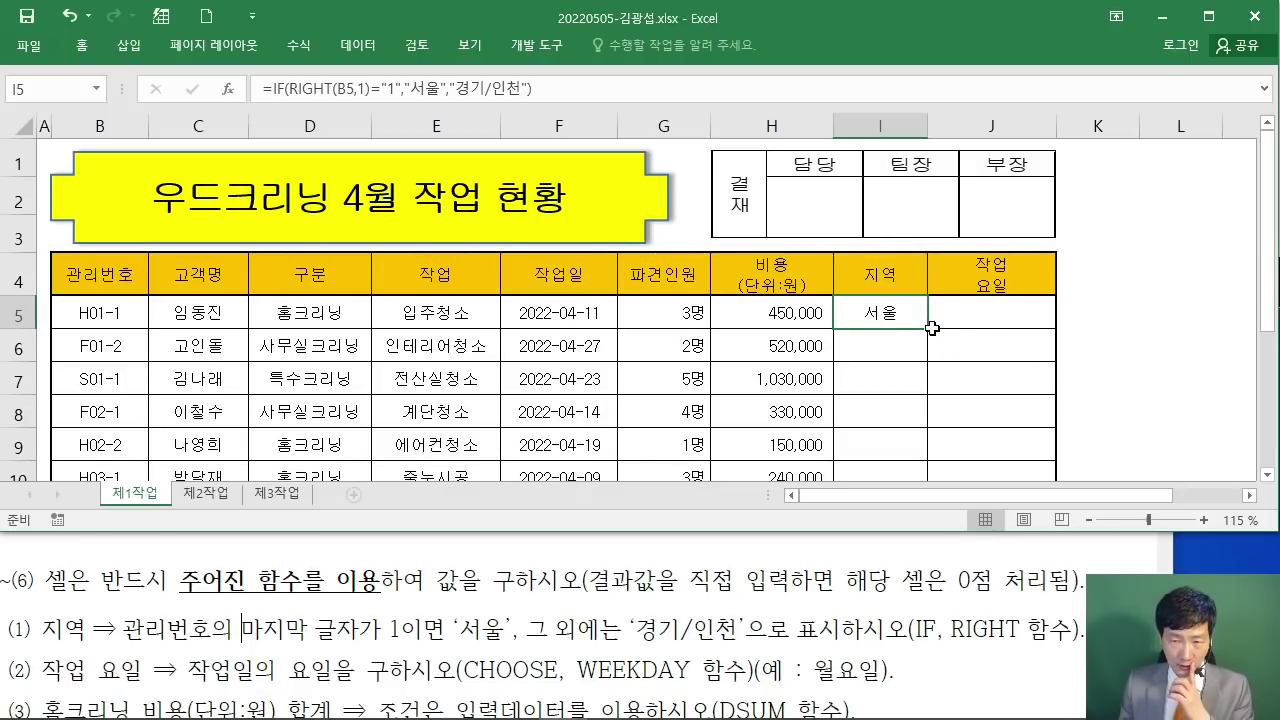
drag(931, 328, 919, 401)
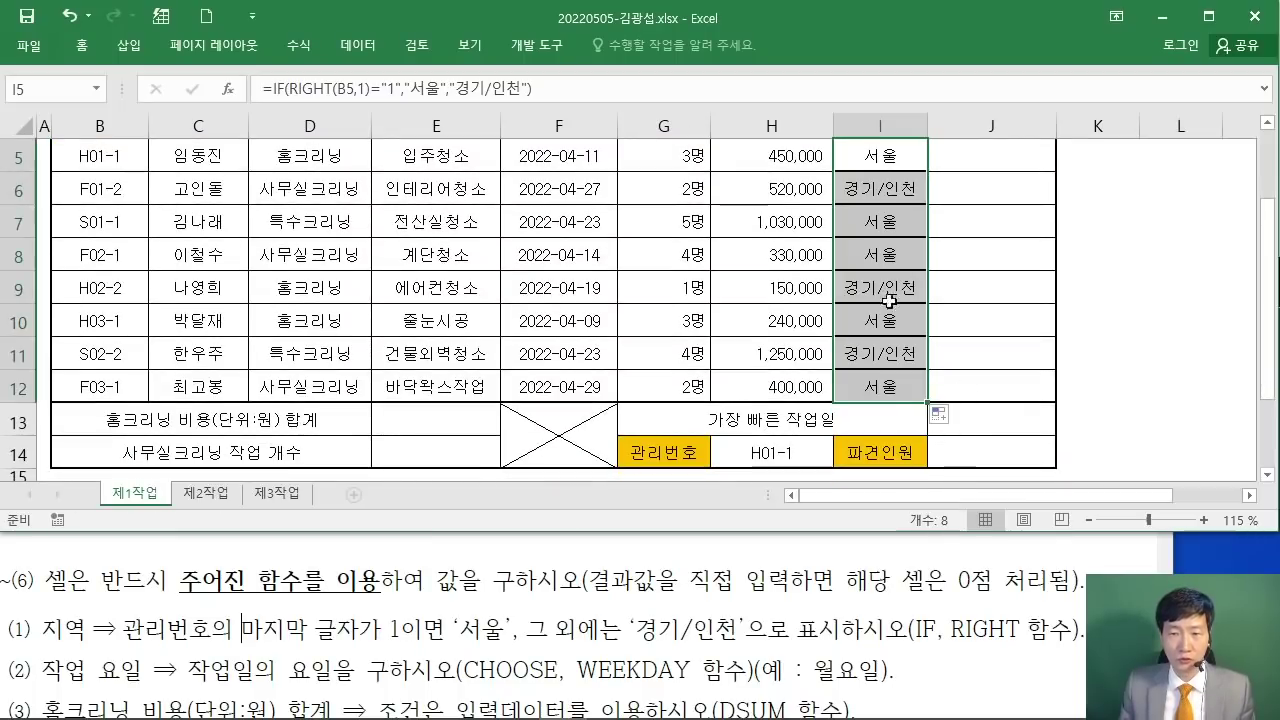
click(946, 416)
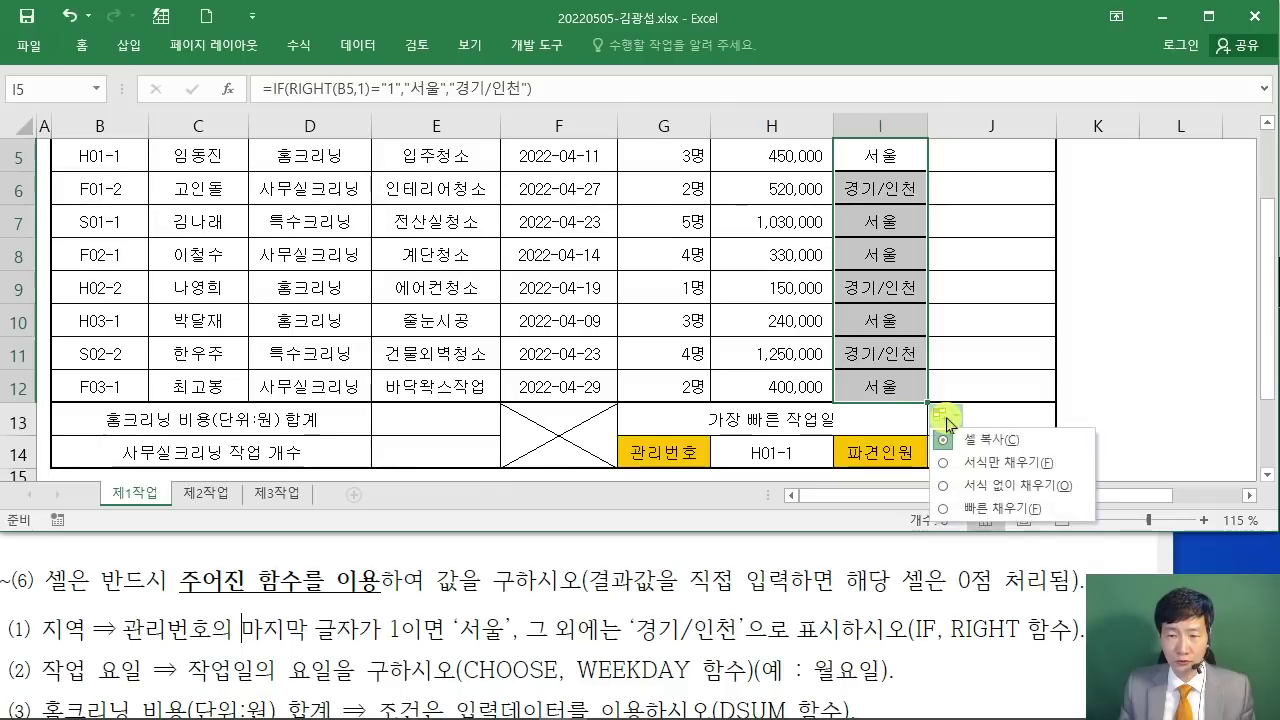
click(946, 487)
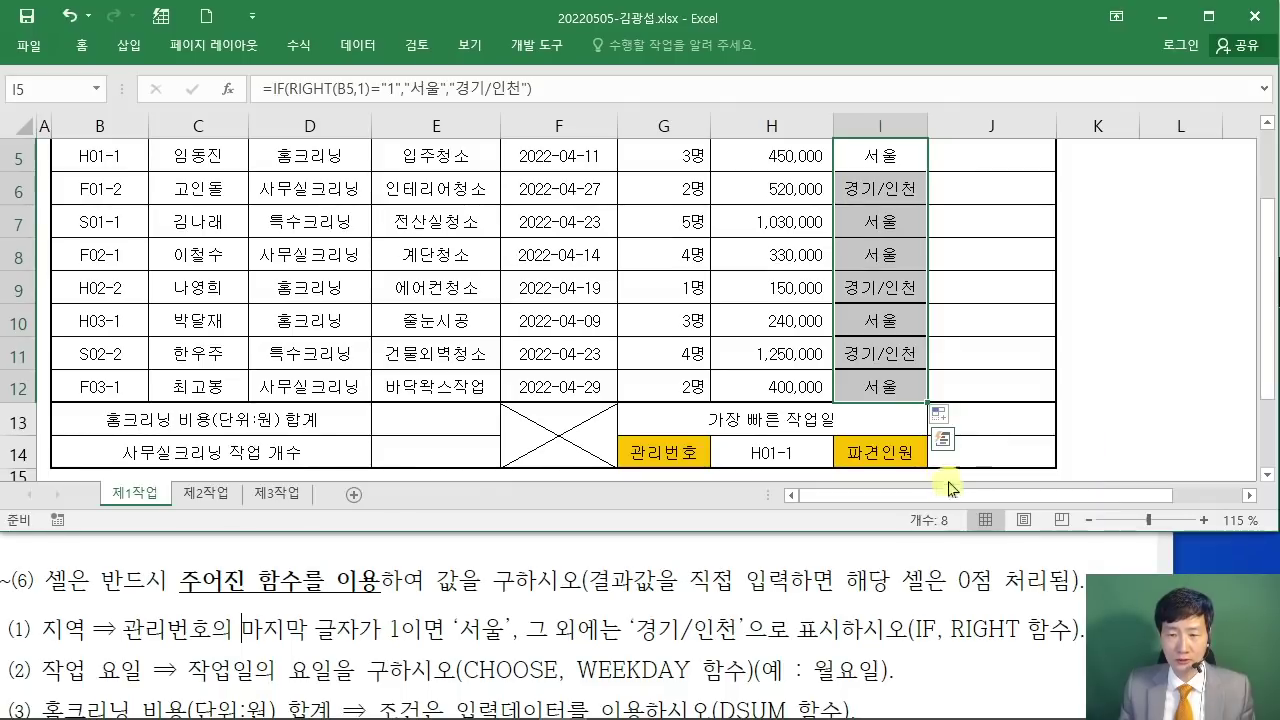
click(1126, 387)
scroll(1114, 350, up, 1)
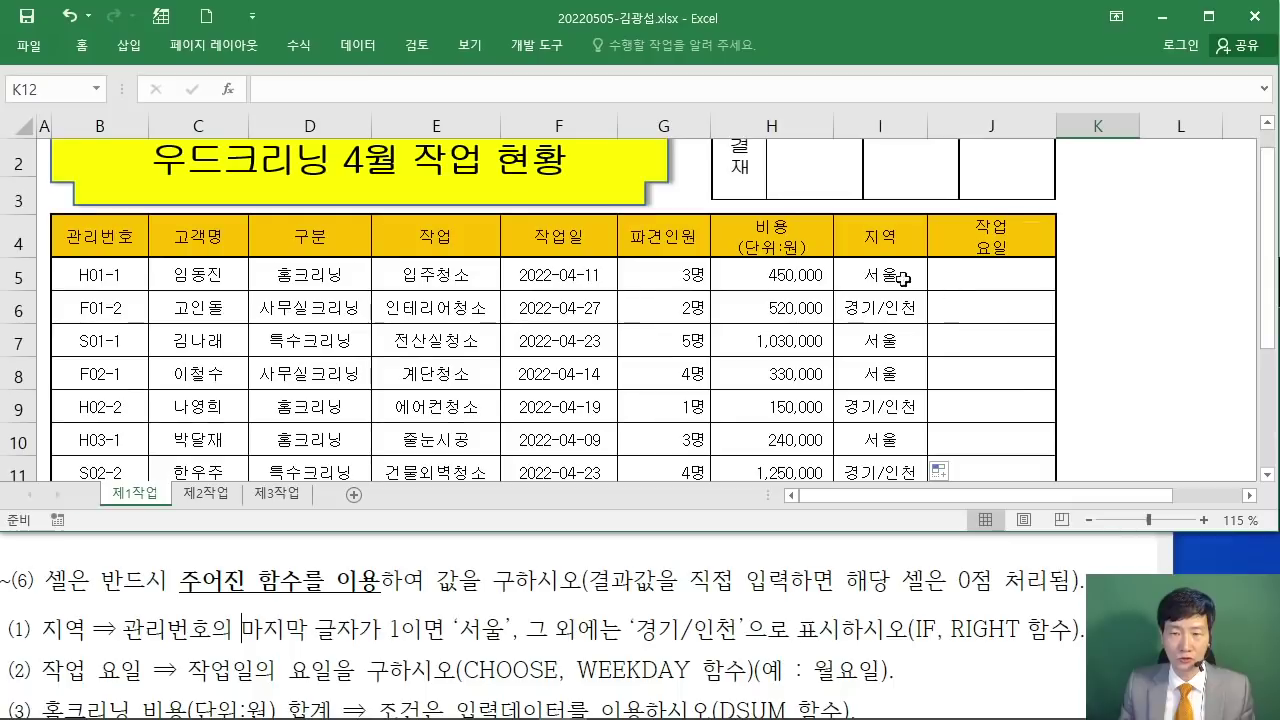
click(906, 287)
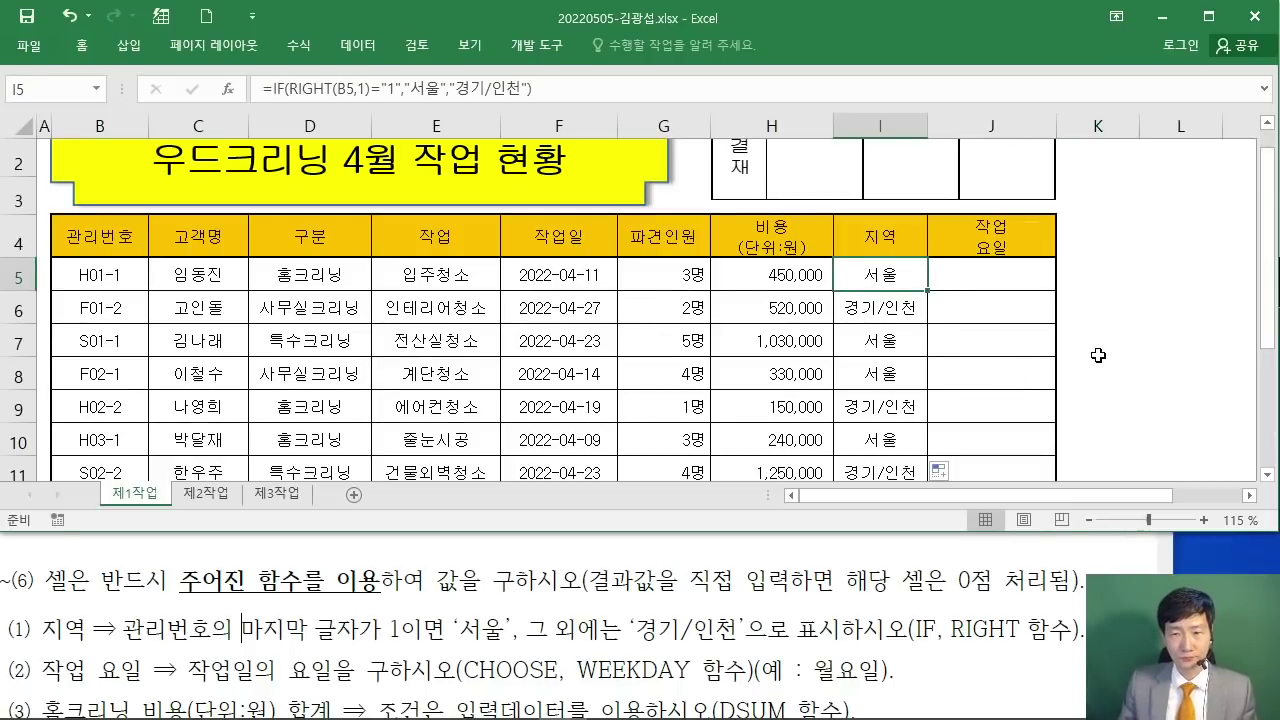
click(399, 603)
scroll(404, 600, down, 3)
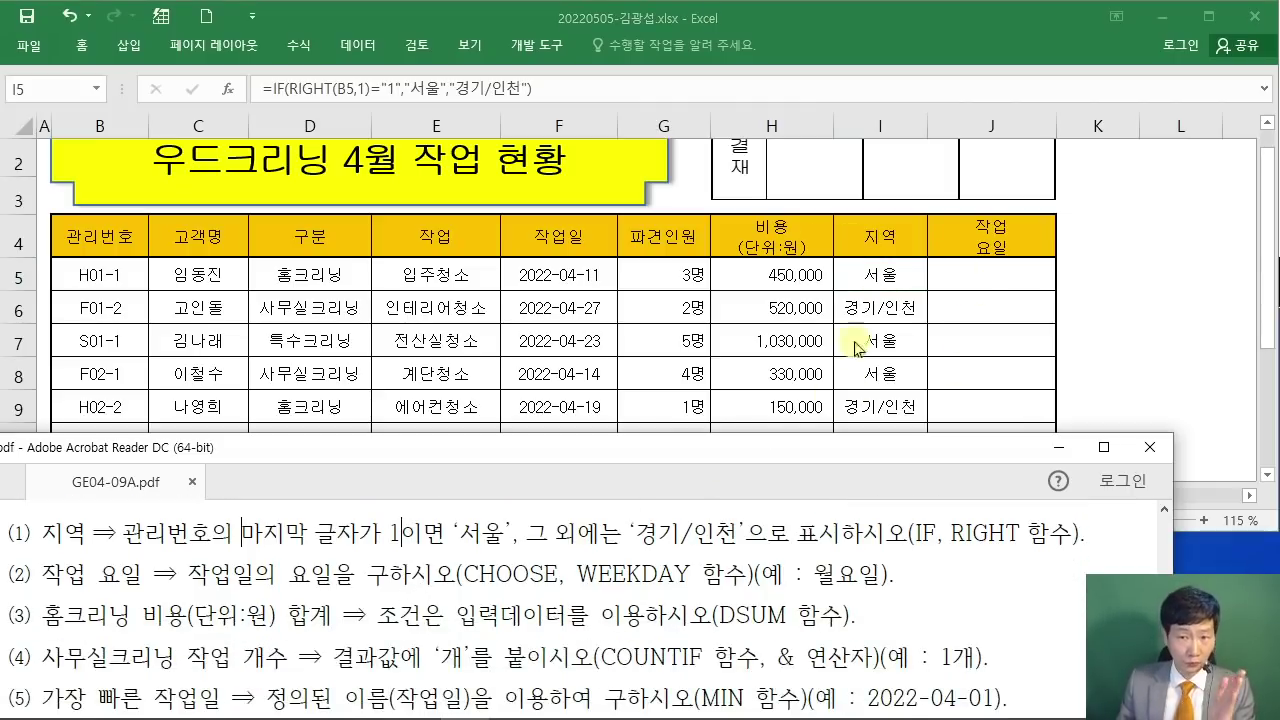
click(1000, 285)
click(996, 279)
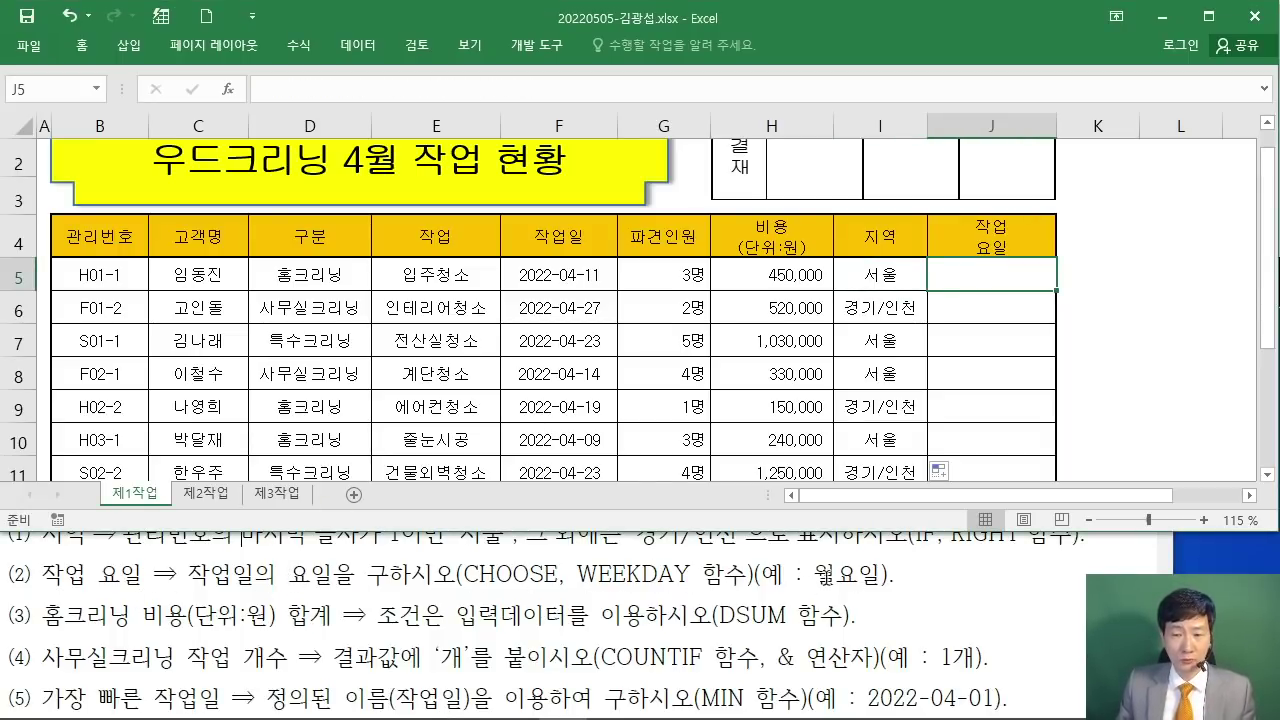
Step: Enter =CHOOSE( in J5 from autocomplete and bring up its Function Arguments form
double_click(853, 573)
click(853, 573)
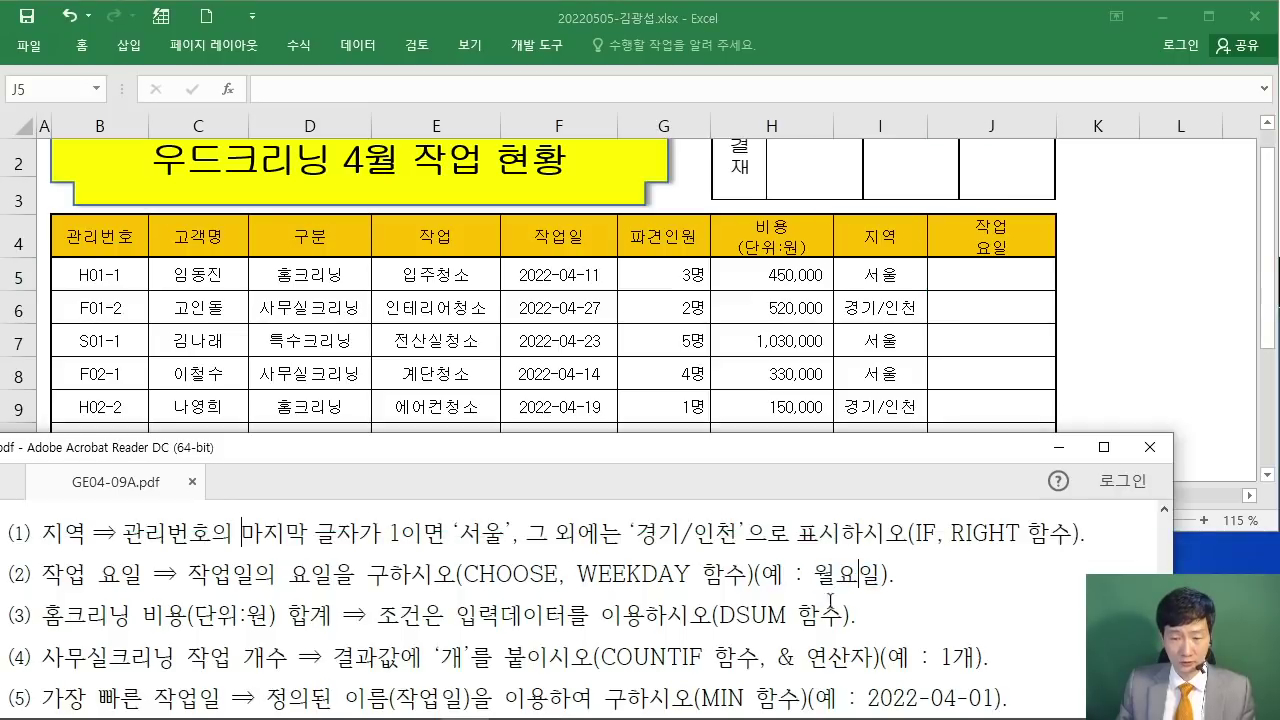
click(1005, 280)
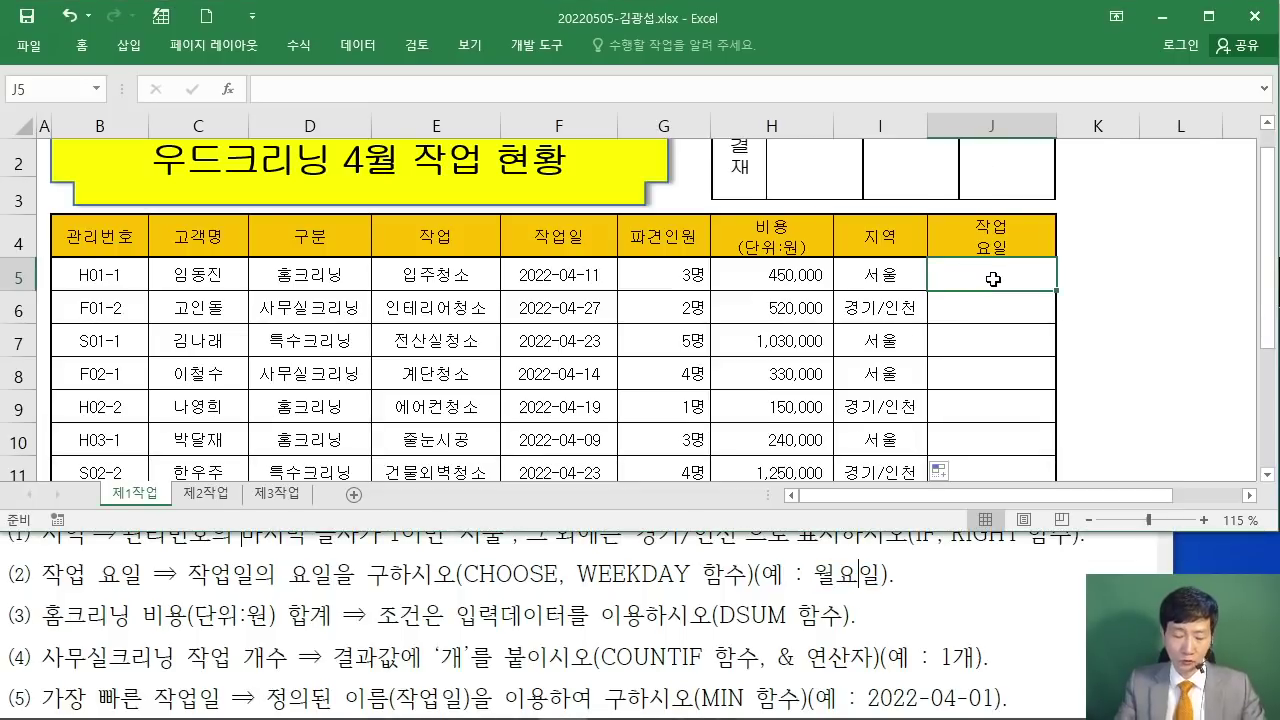
text(=)
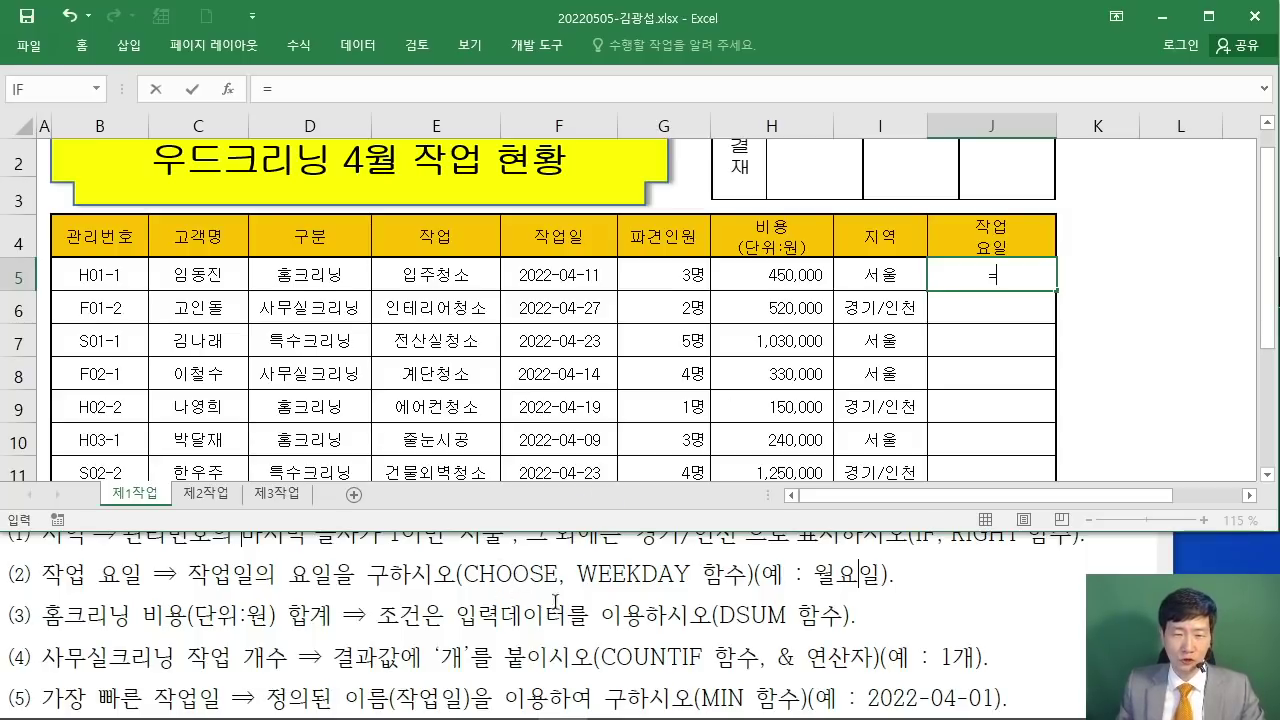
text(ㅊㅗ)
key(BackSpace)
key(BackSpace)
key(Hangul)
text(CHO)
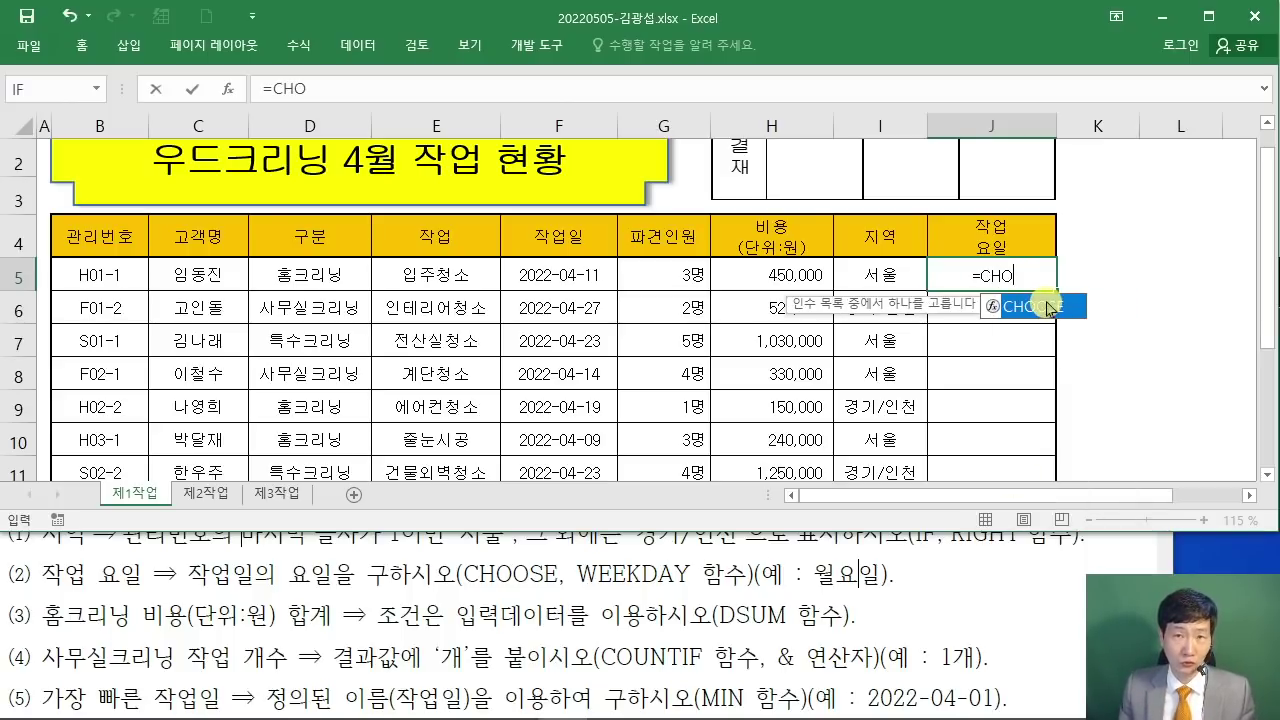
double_click(1075, 318)
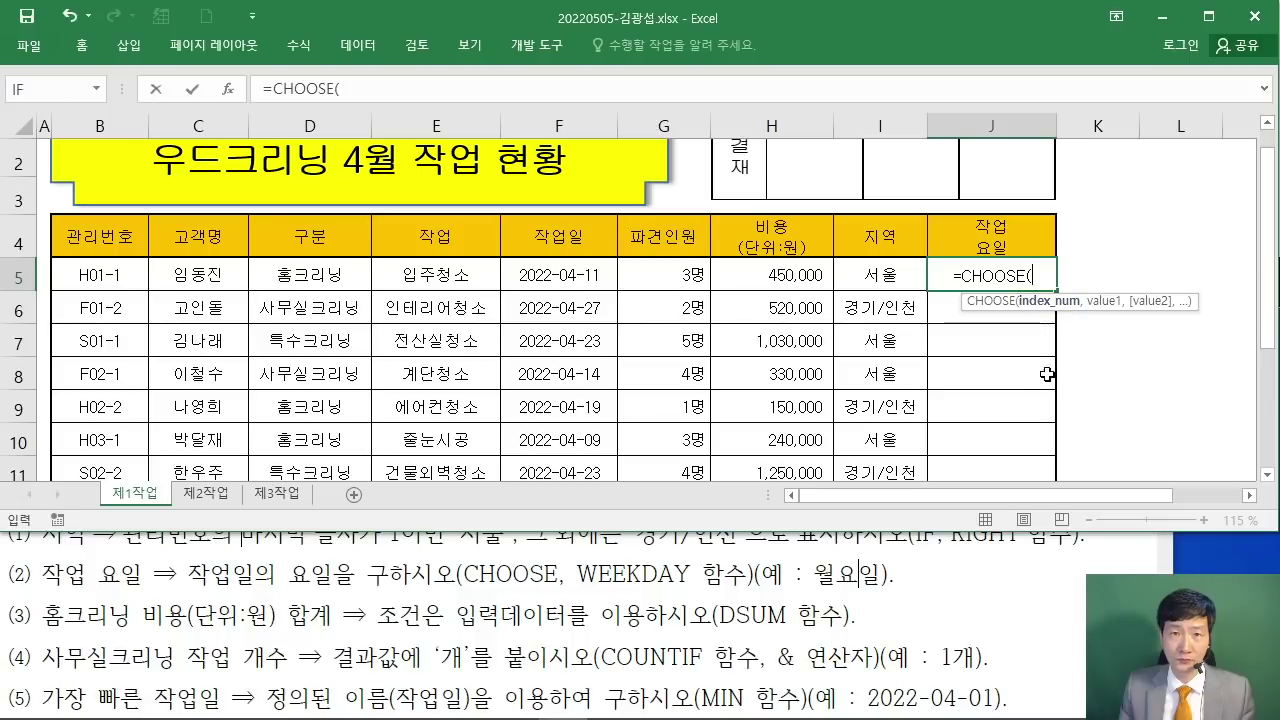
click(228, 90)
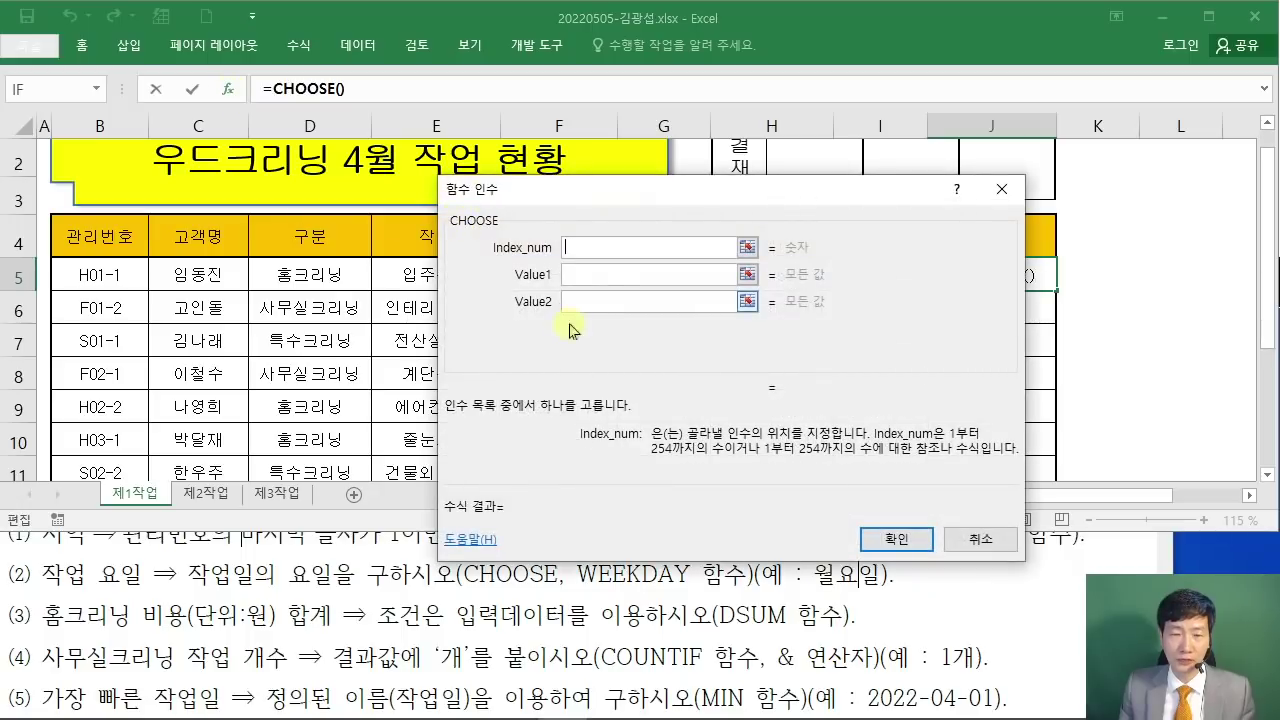
Step: Enter WEEKDAY( as CHOOSE's Index_num and switch to editing WEEKDAY's arguments
drag(645, 208, 597, 128)
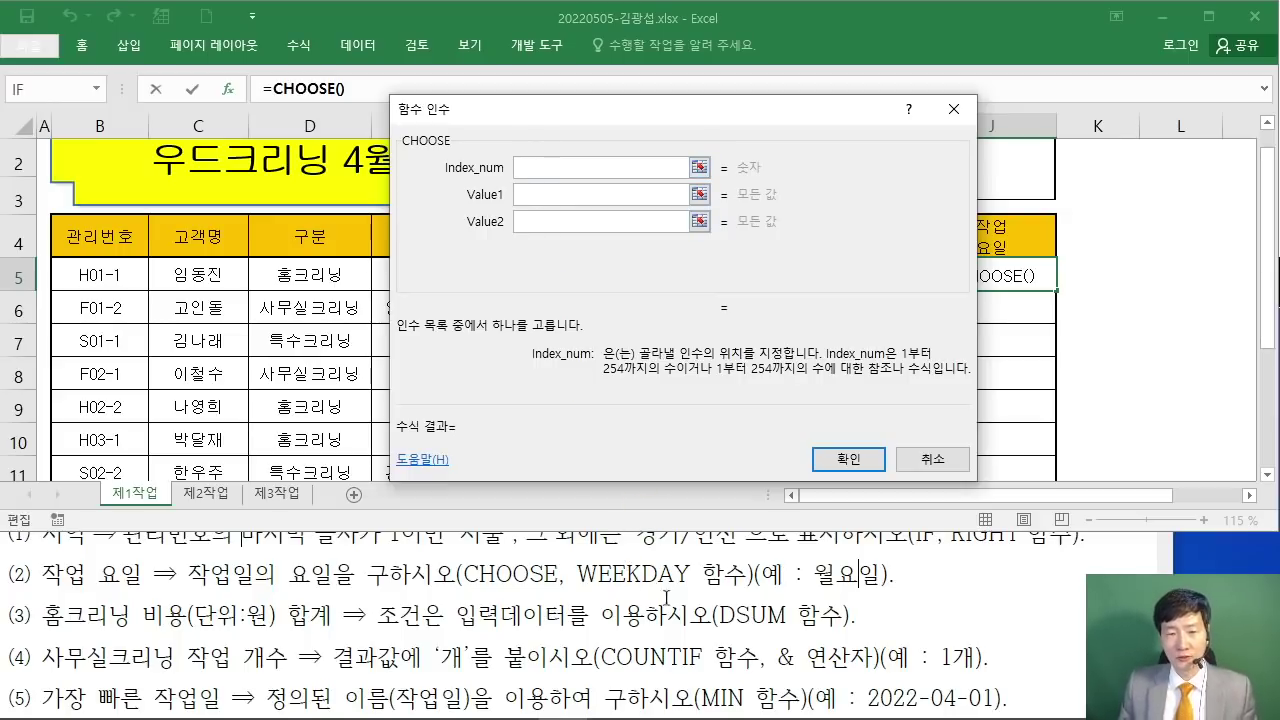
text(W)
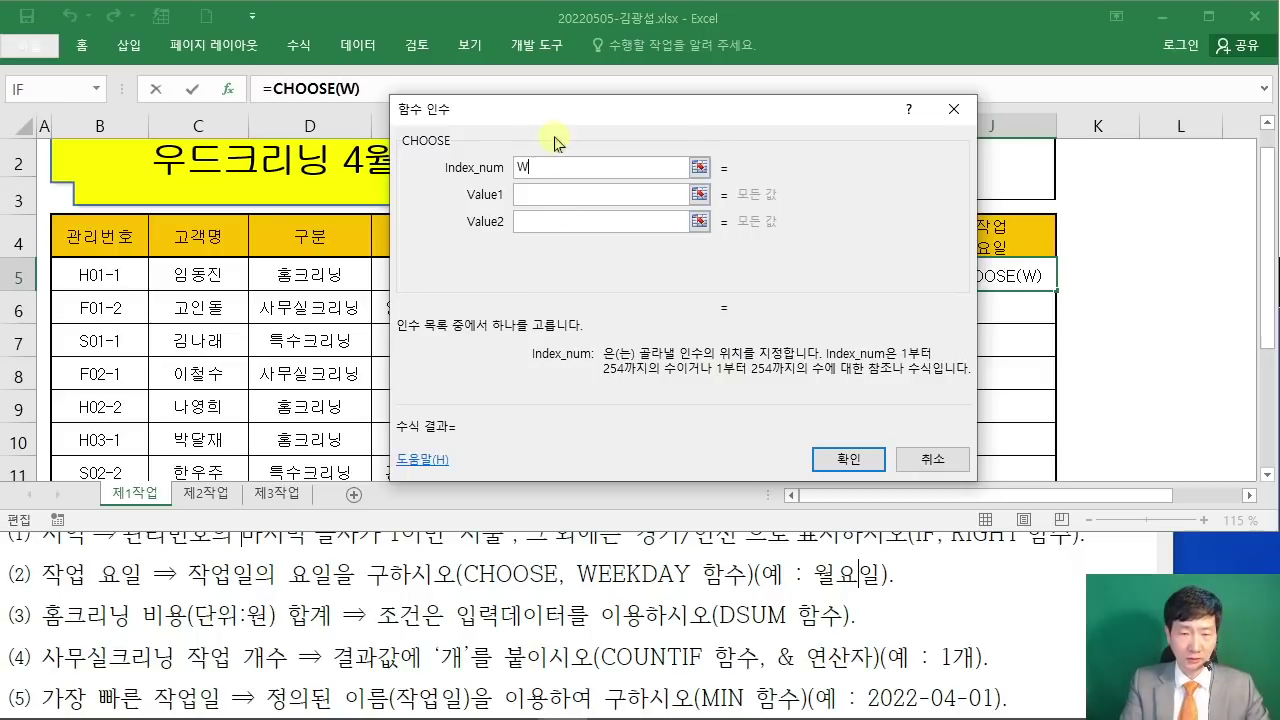
text(EEKDAY()
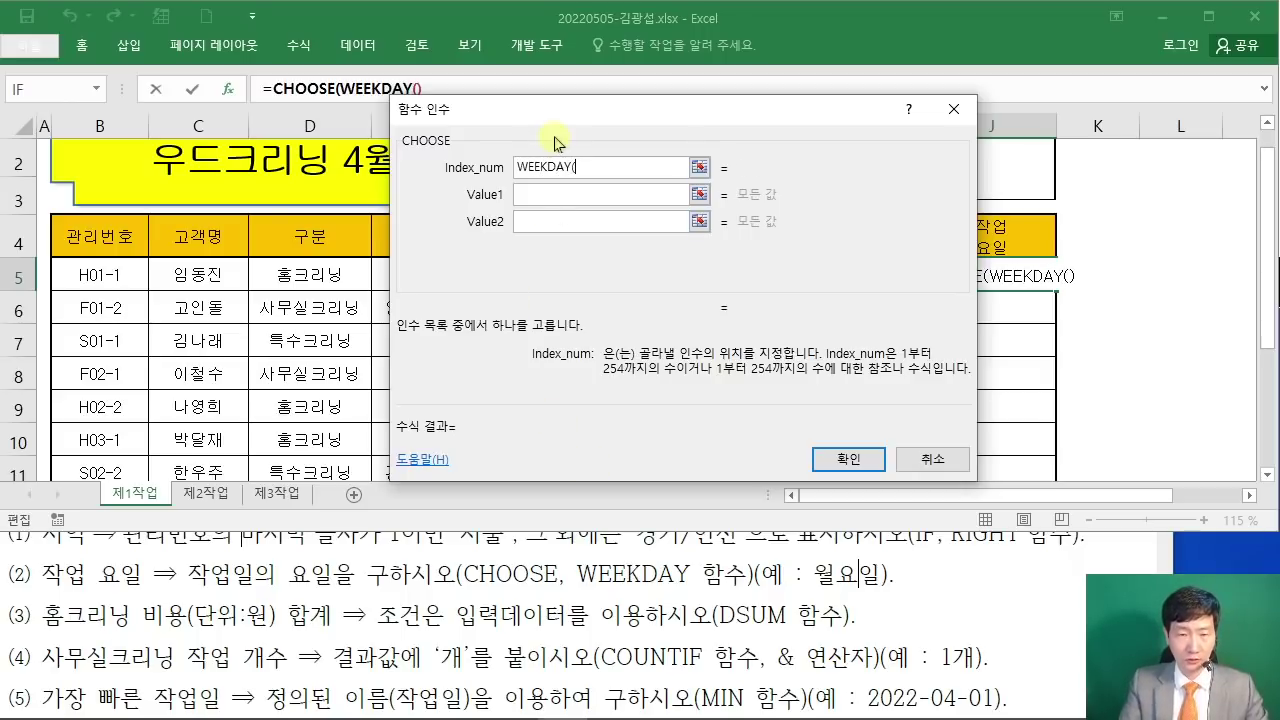
drag(529, 109, 533, 161)
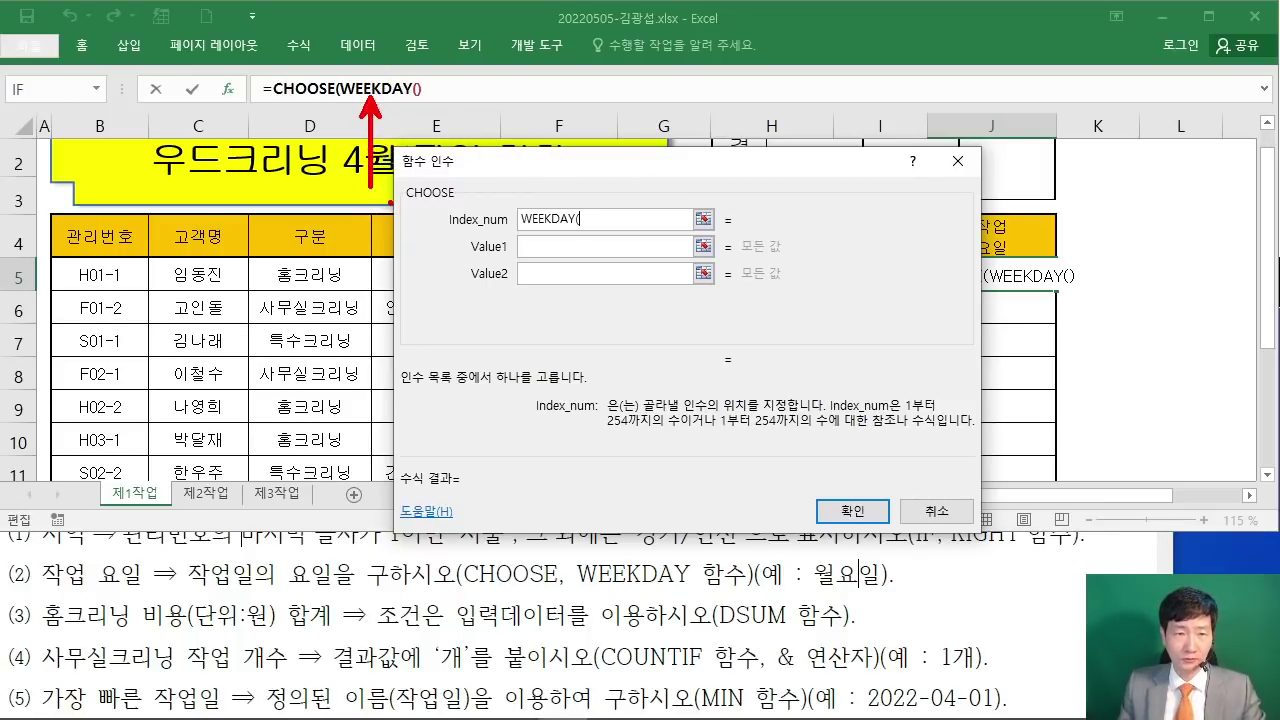
click(378, 88)
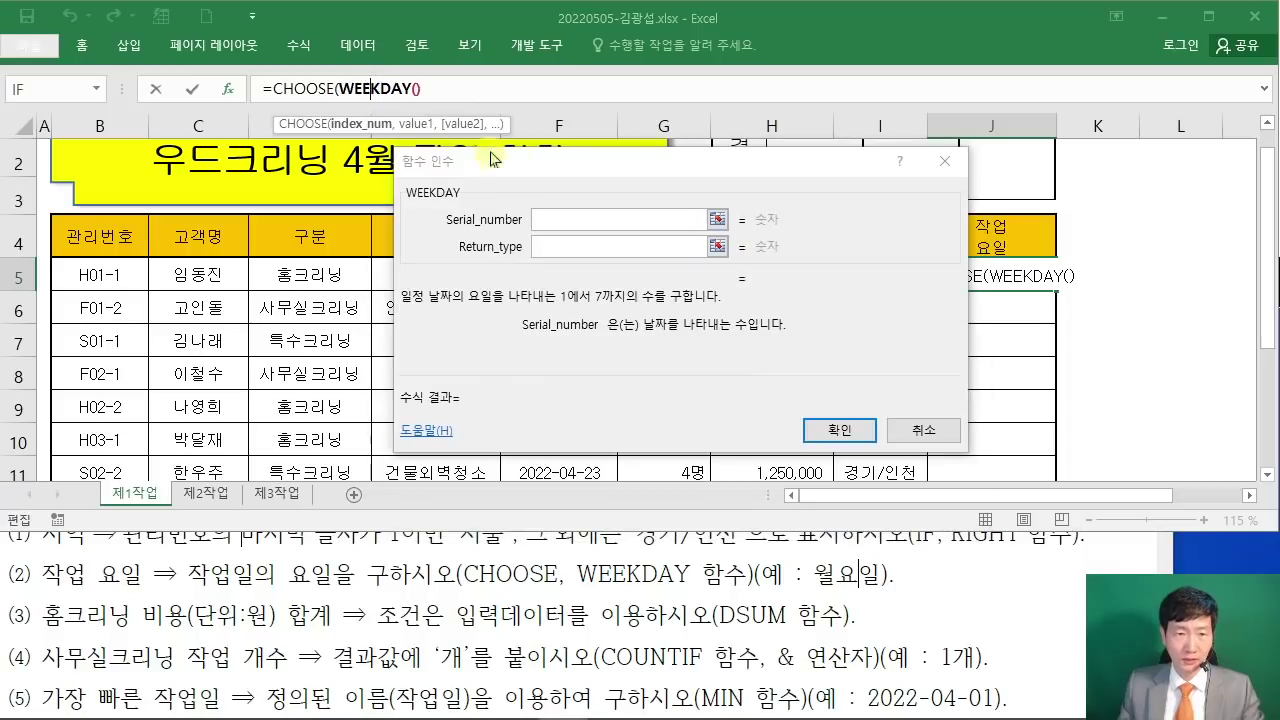
Step: Set WEEKDAY's Serial_number to F5 and its Return_type to 1
click(551, 218)
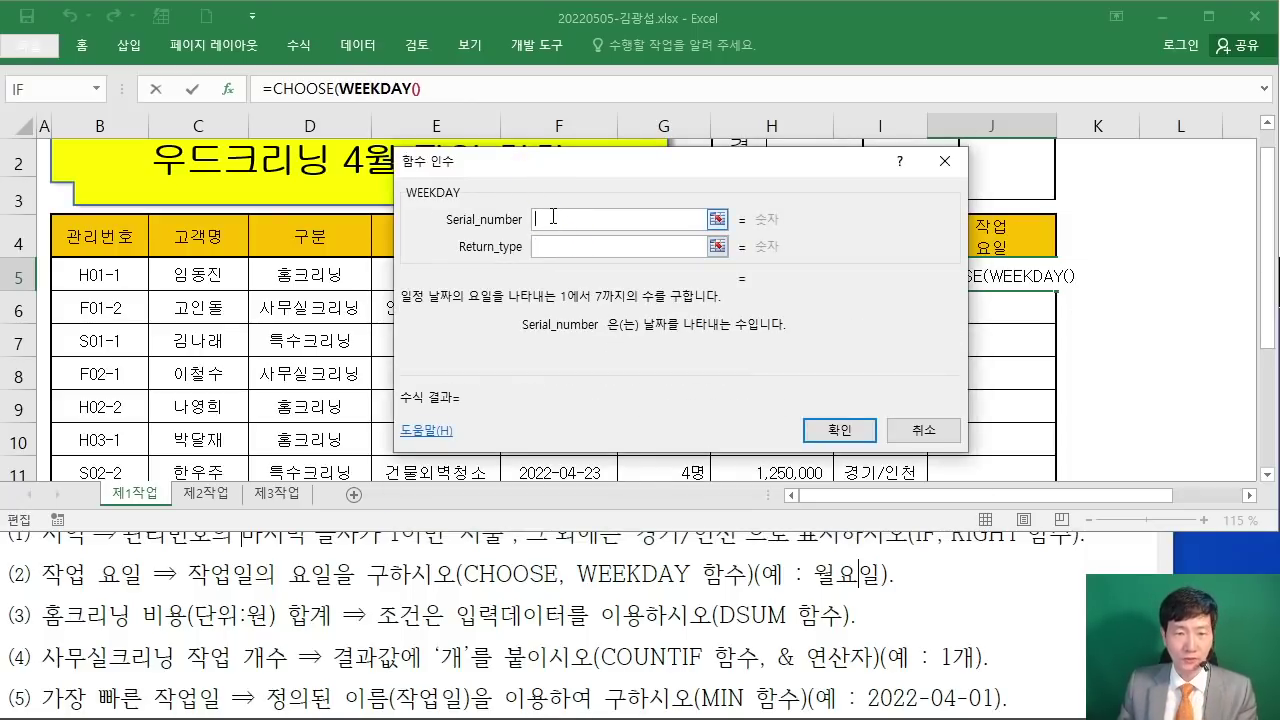
drag(642, 170, 812, 328)
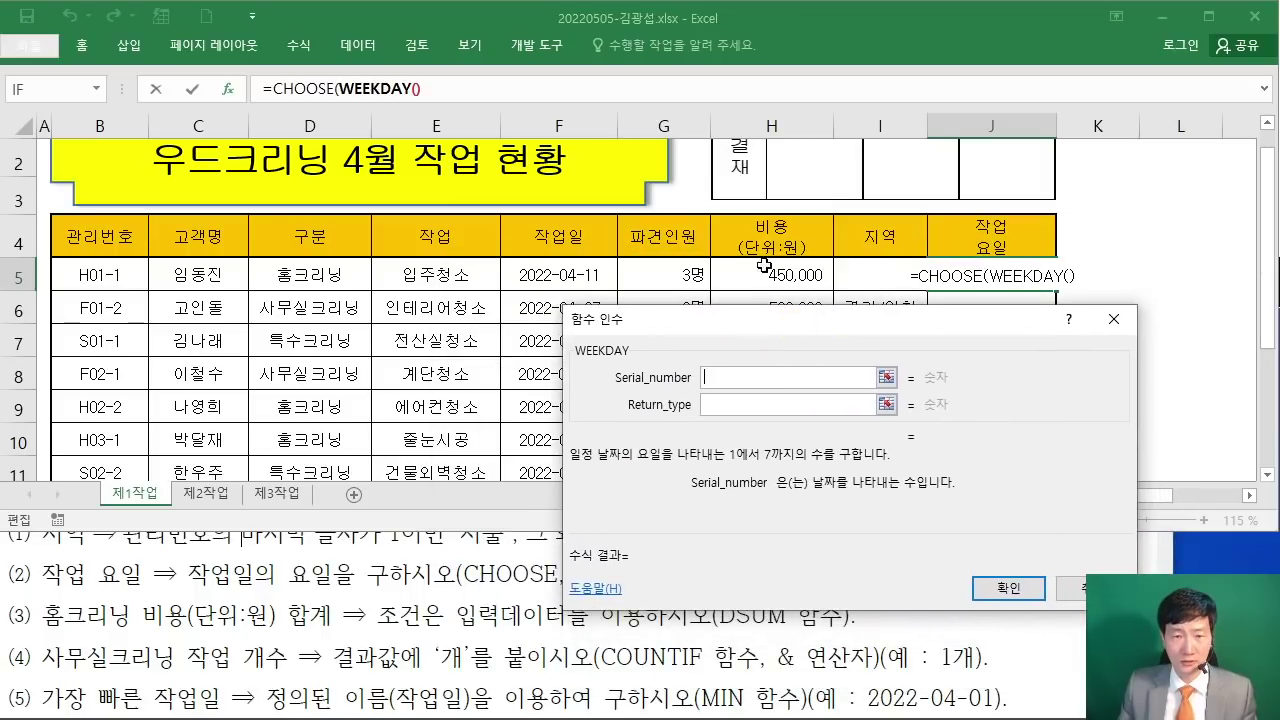
click(558, 272)
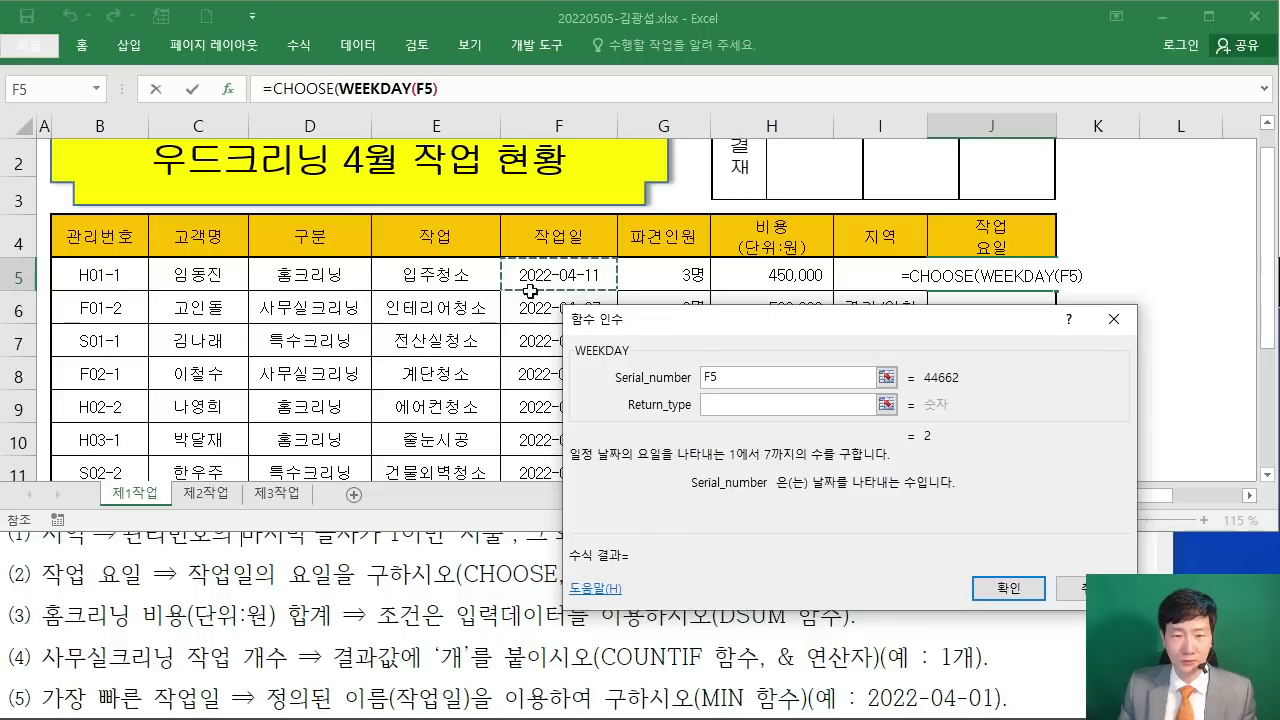
click(708, 402)
drag(663, 319, 481, 143)
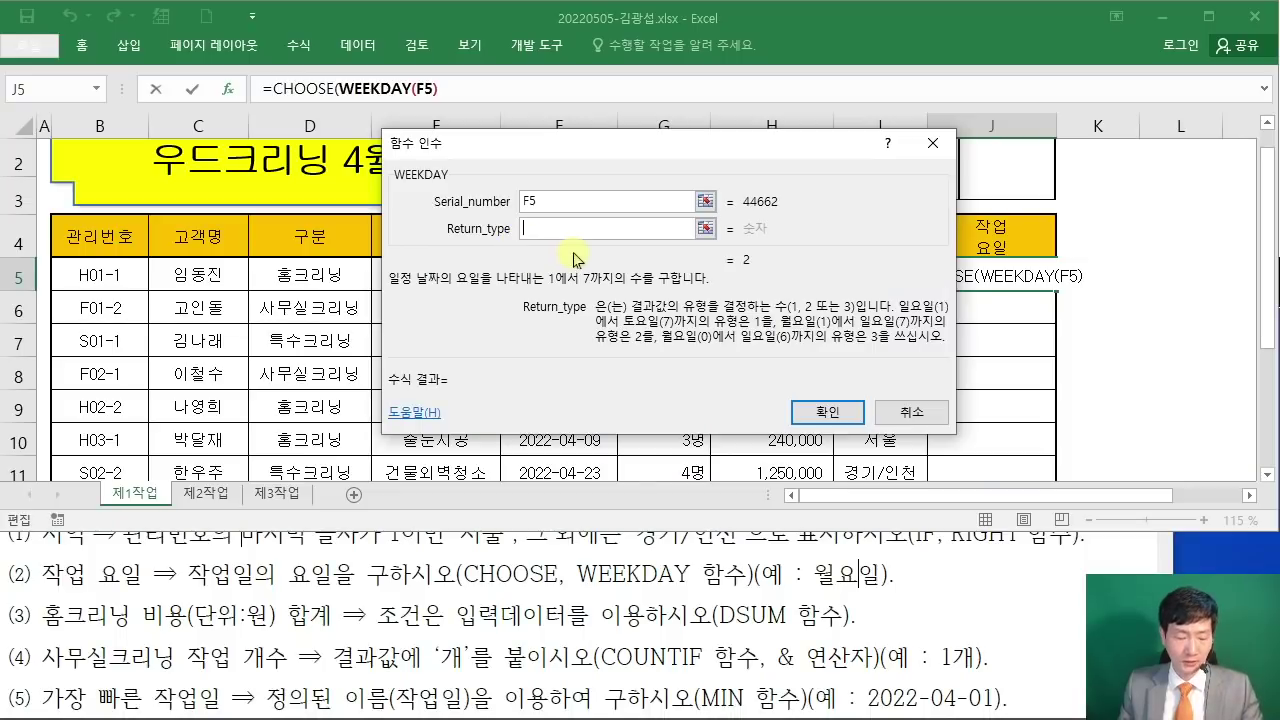
text(1)
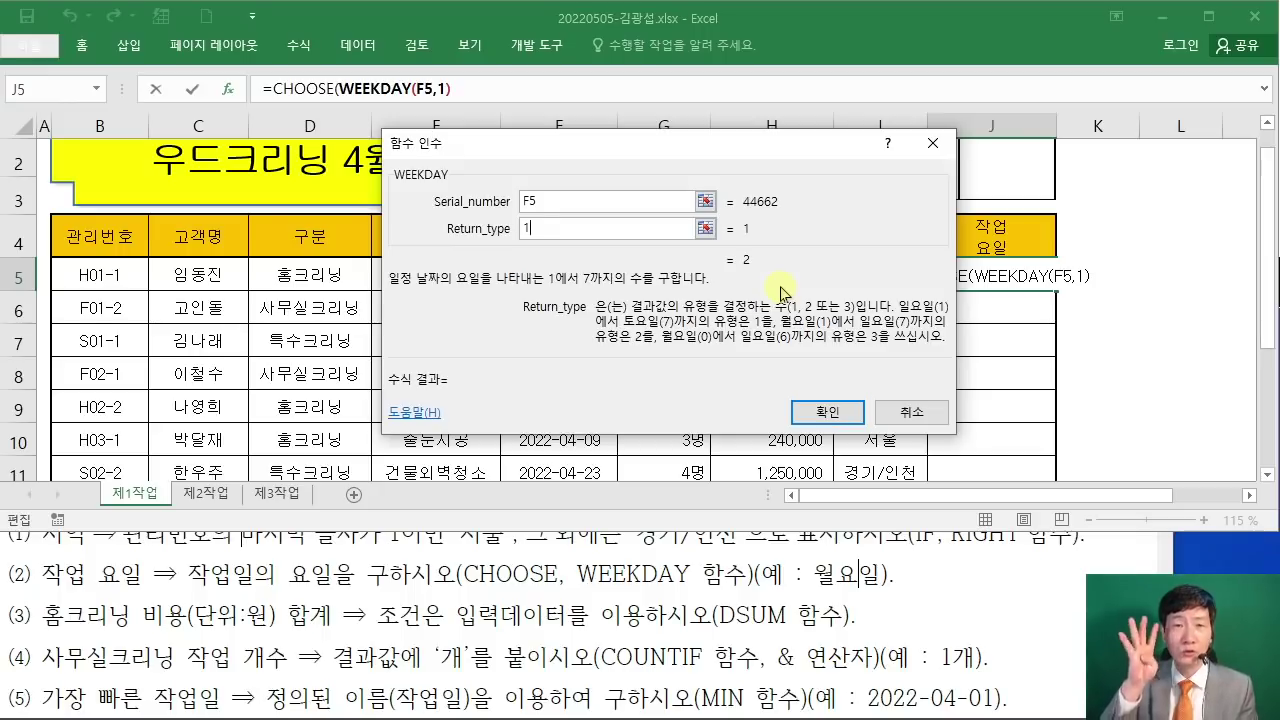
drag(513, 157, 829, 139)
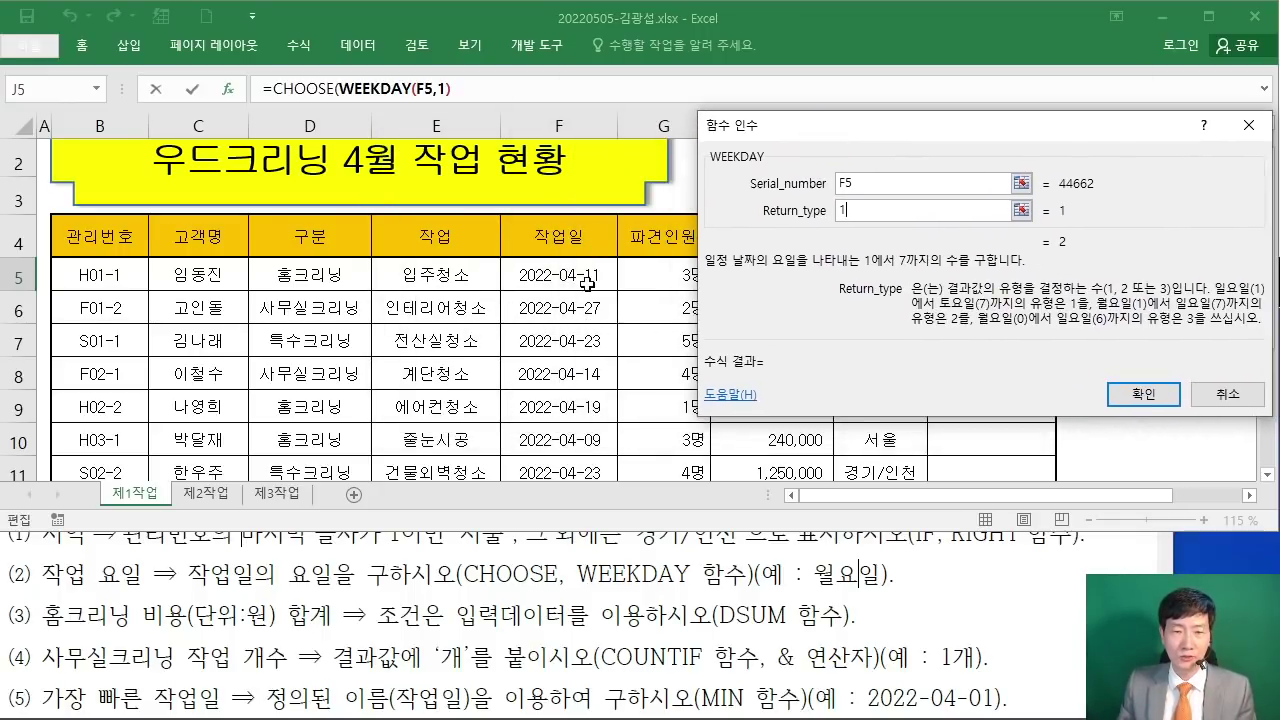
drag(870, 138, 505, 148)
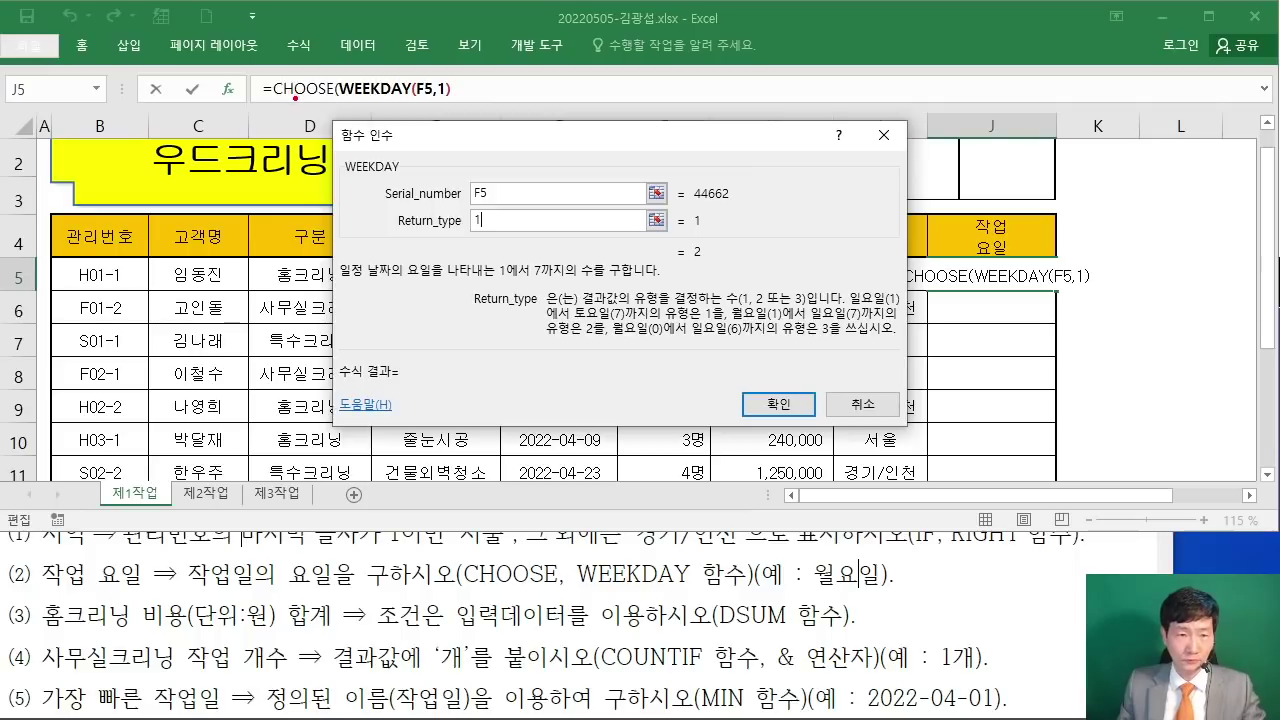
Step: Return to the CHOOSE arguments and enter "일요일" and "월요일" as Value1 and Value2
click(303, 87)
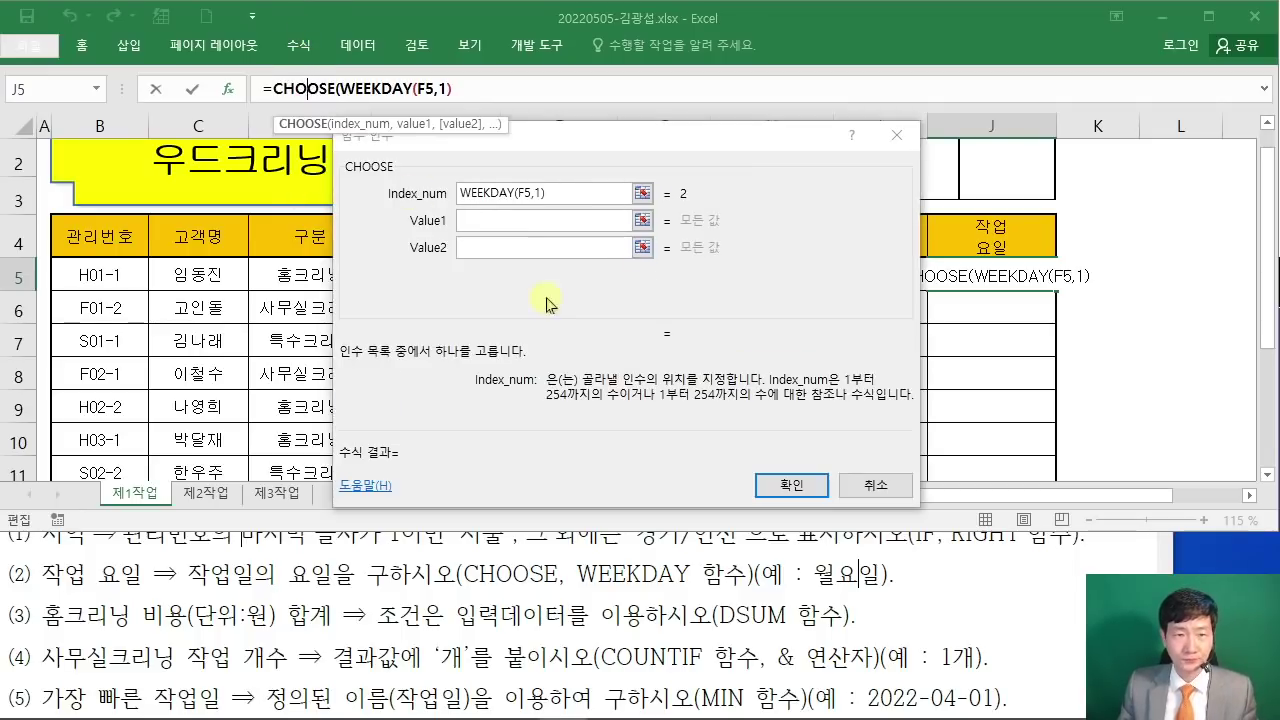
click(572, 197)
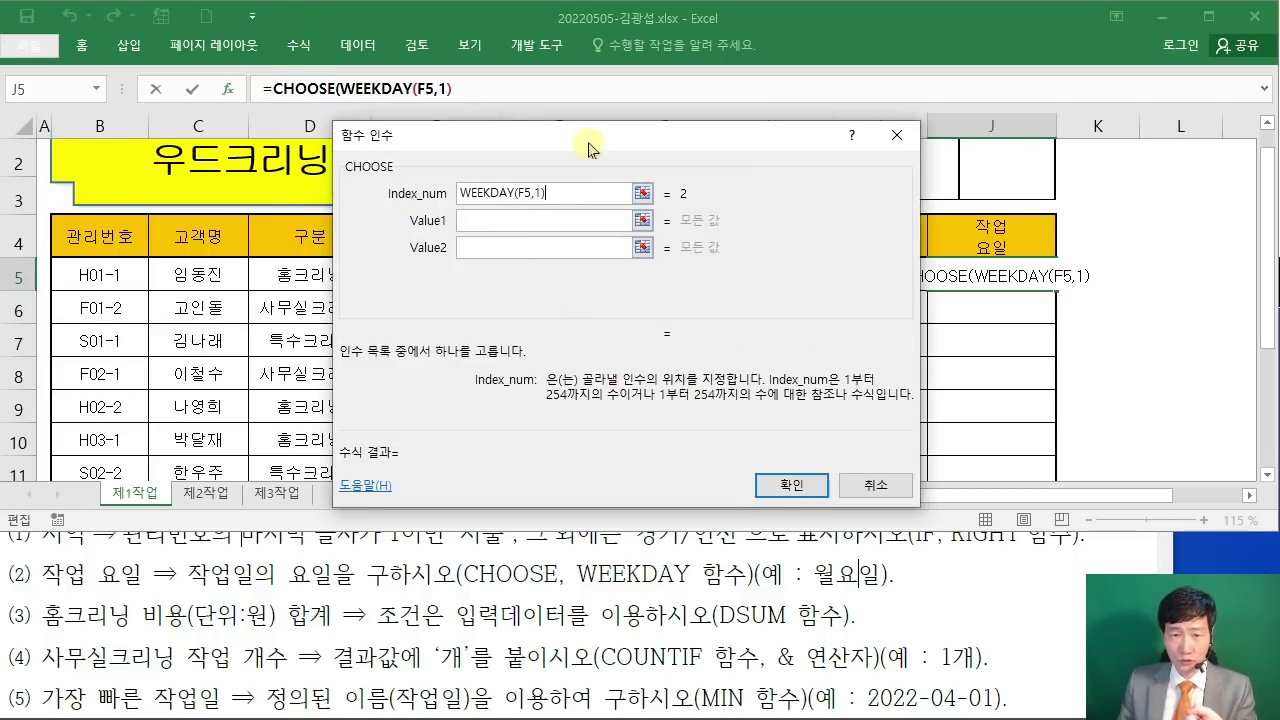
drag(578, 134, 728, 111)
click(639, 197)
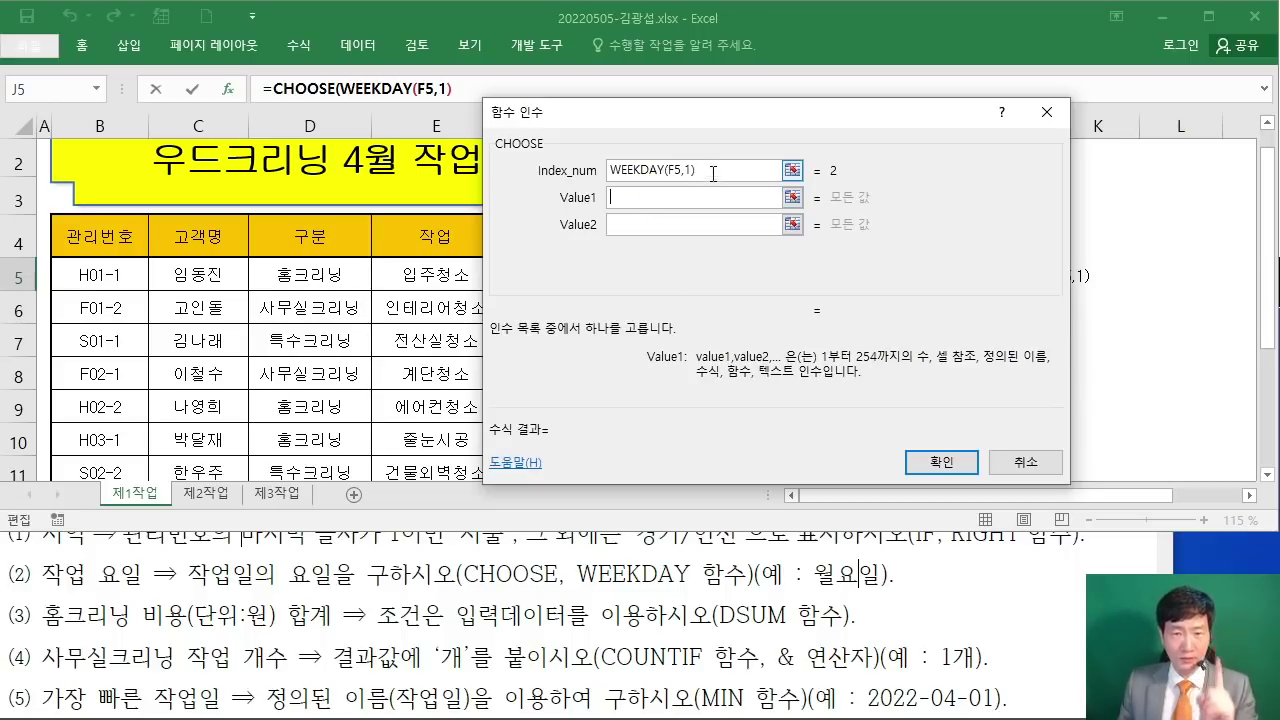
click(746, 222)
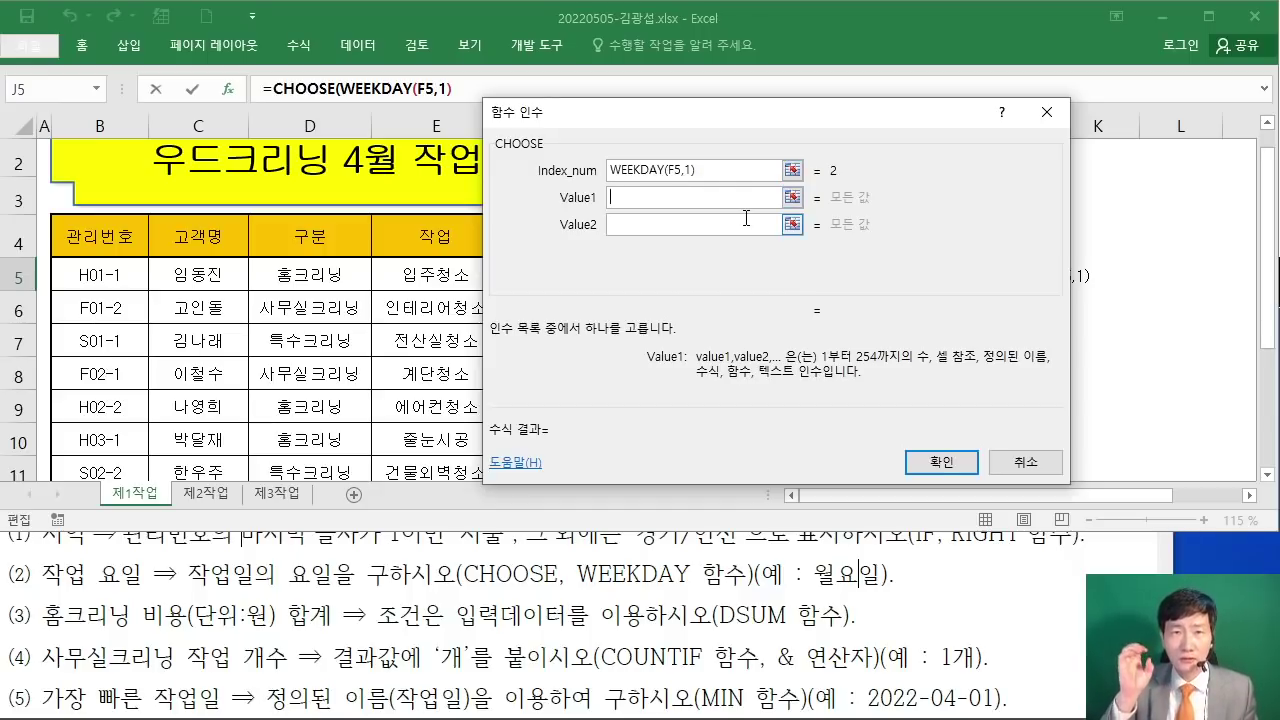
text("일요일")
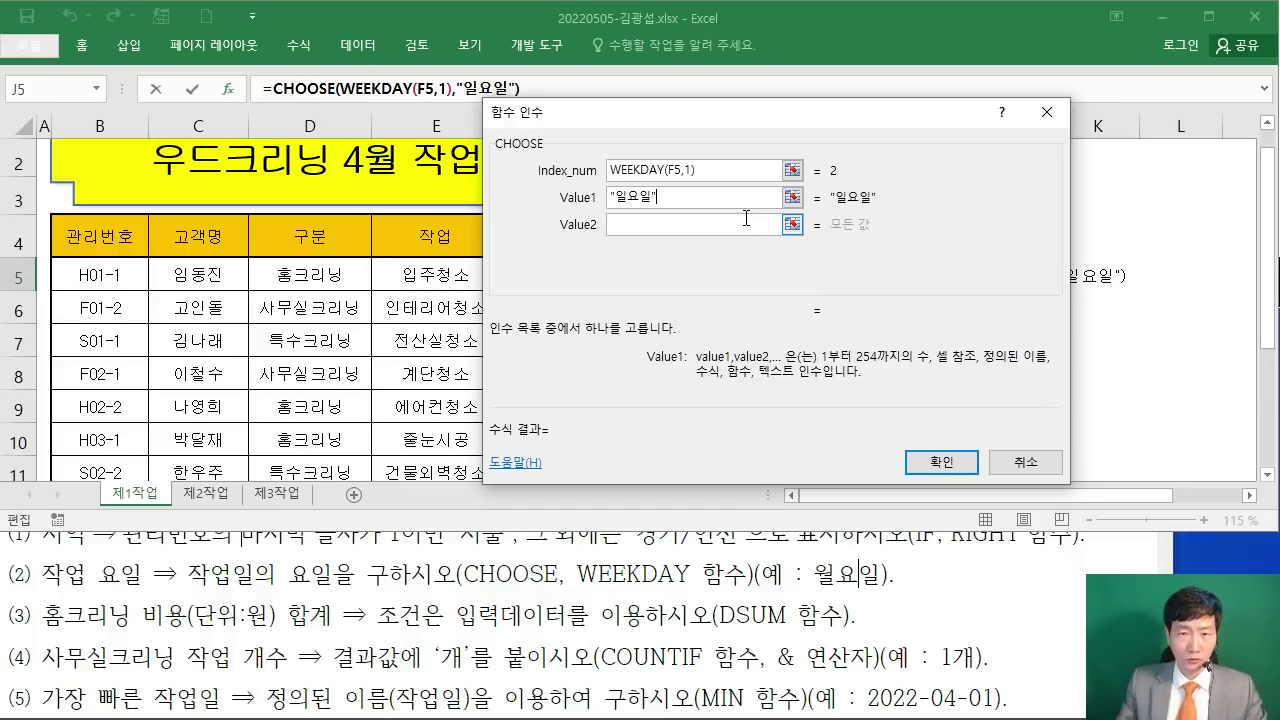
key(Tab)
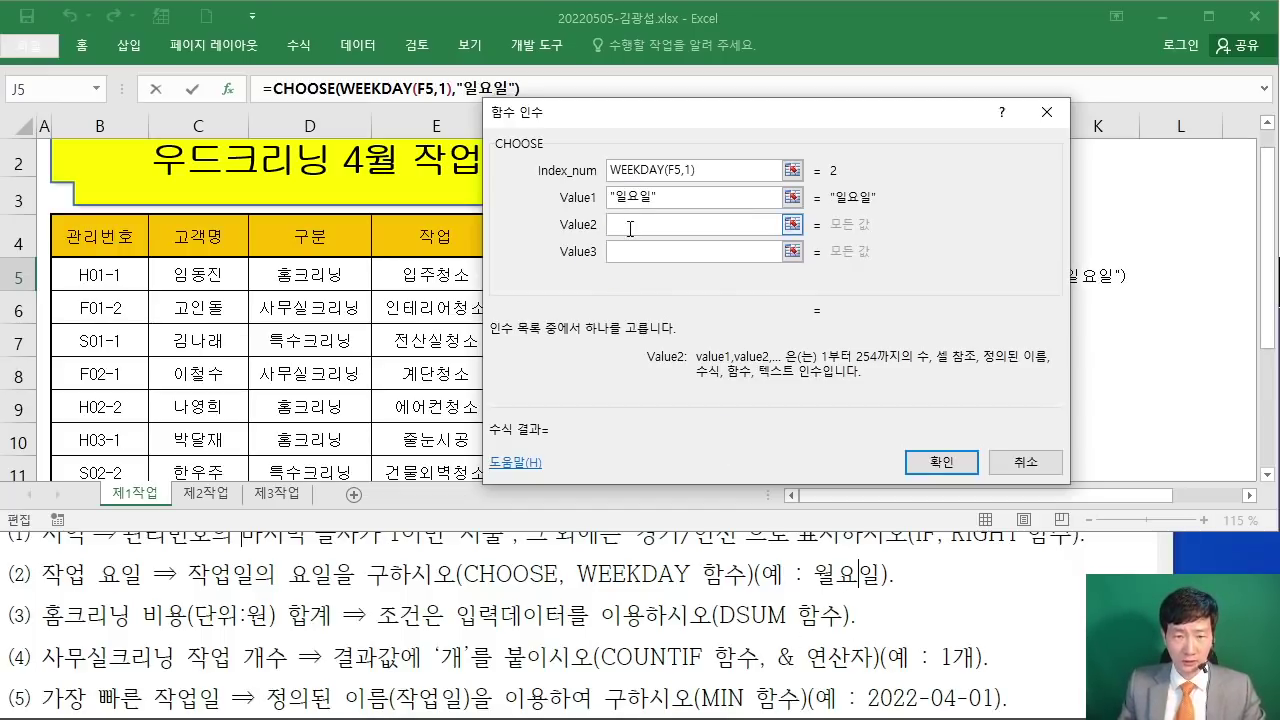
text(")
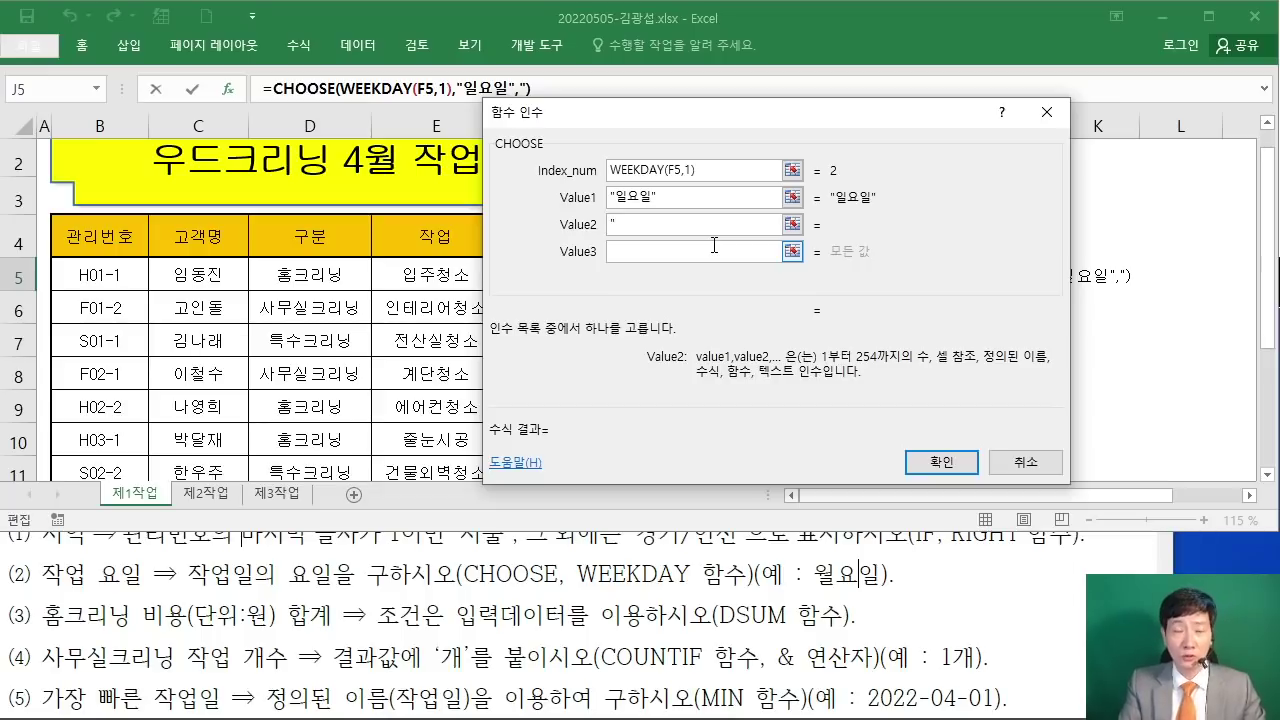
text(월요일)
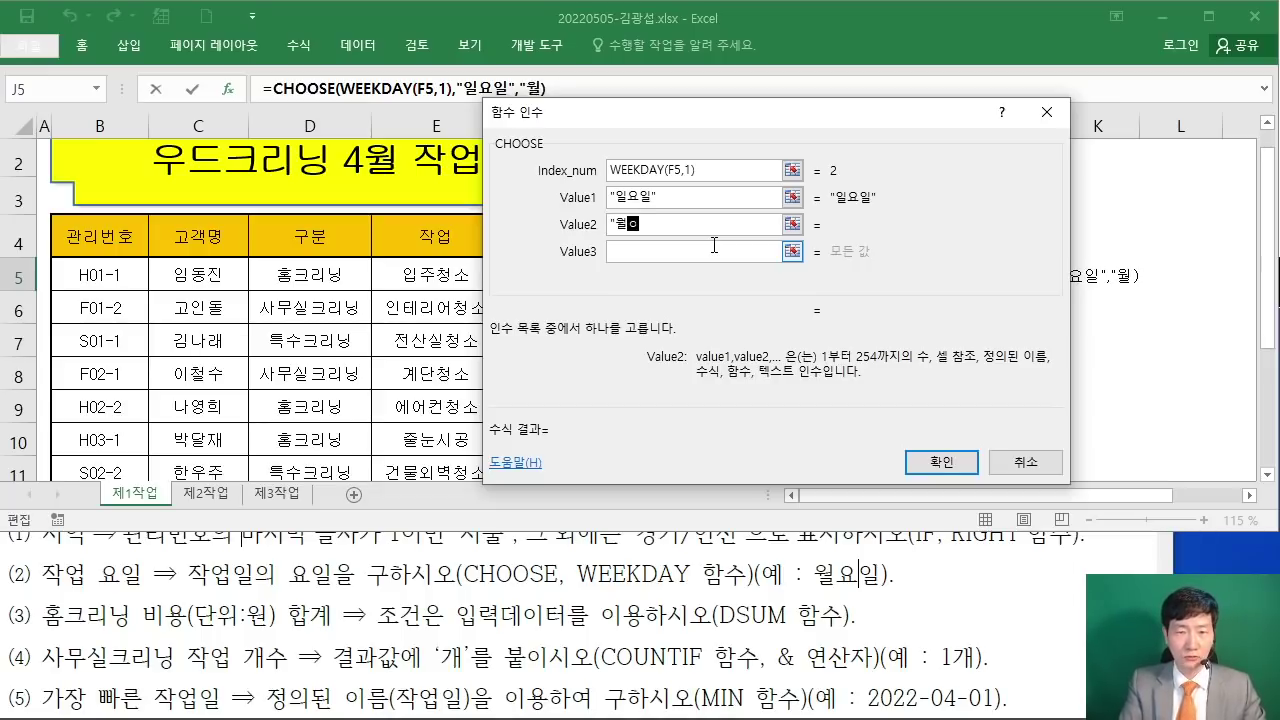
text(")
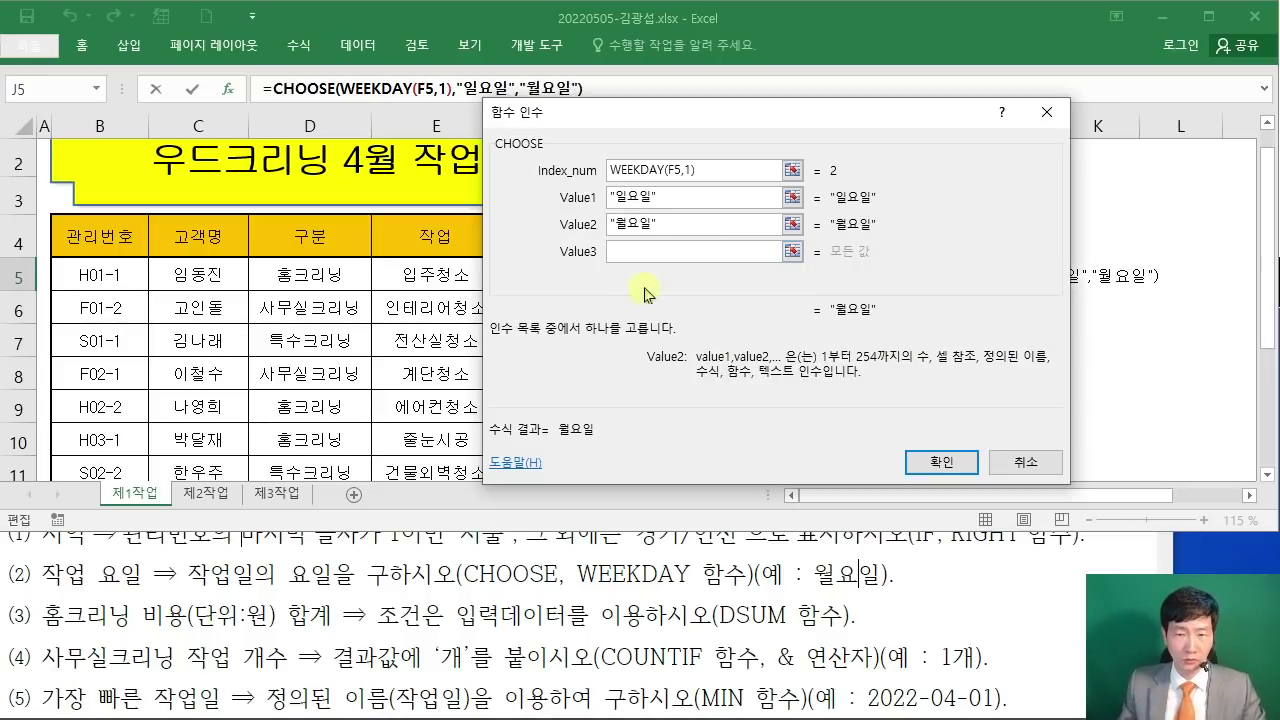
Step: Enter "화요일", "수요일", "목요일", "금요일" and "토요일" as Value3 through Value7
click(697, 250)
text("화요일")
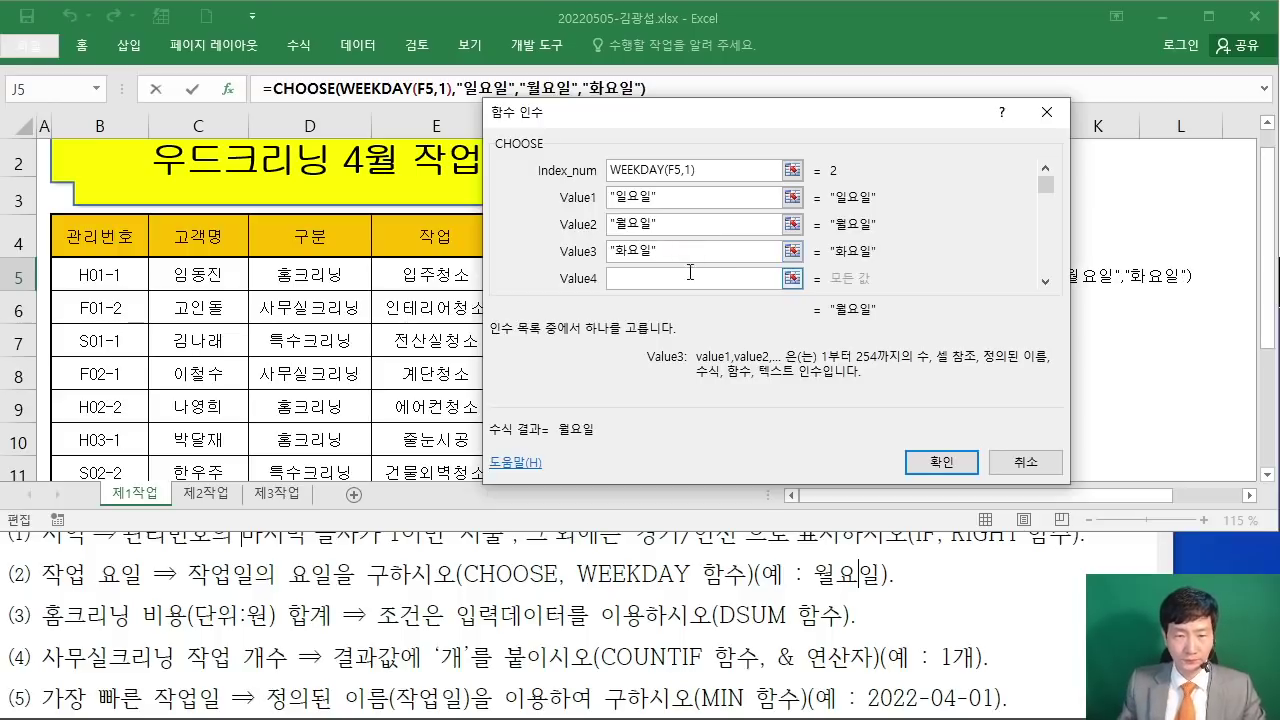
key(Tab)
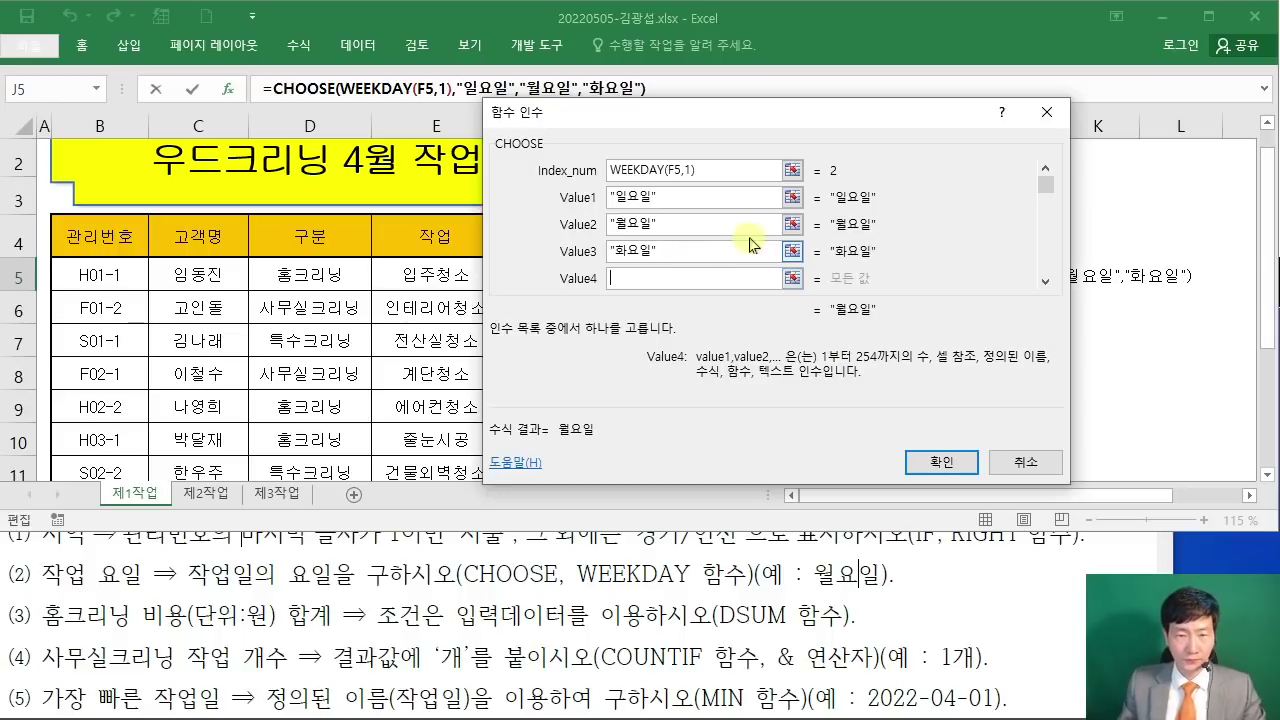
text("ㅅㅜ요일")
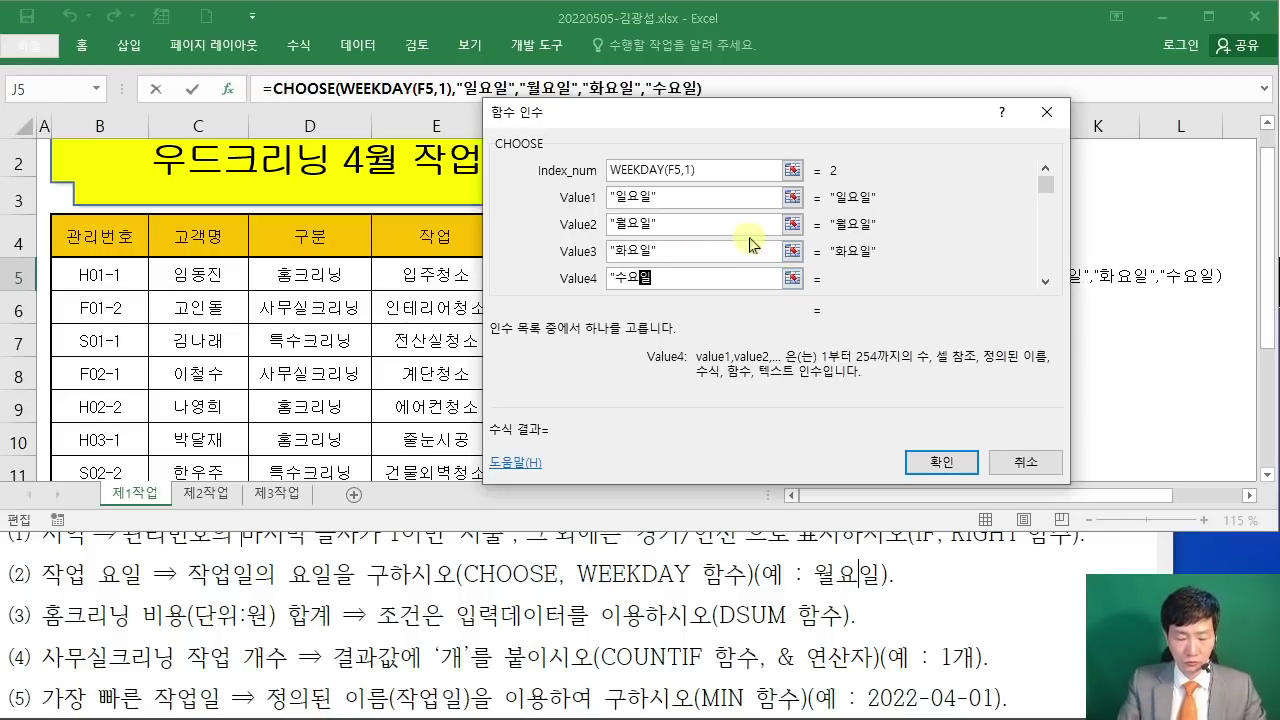
click(1045, 282)
click(1045, 282)
click(1045, 282)
click(1045, 282)
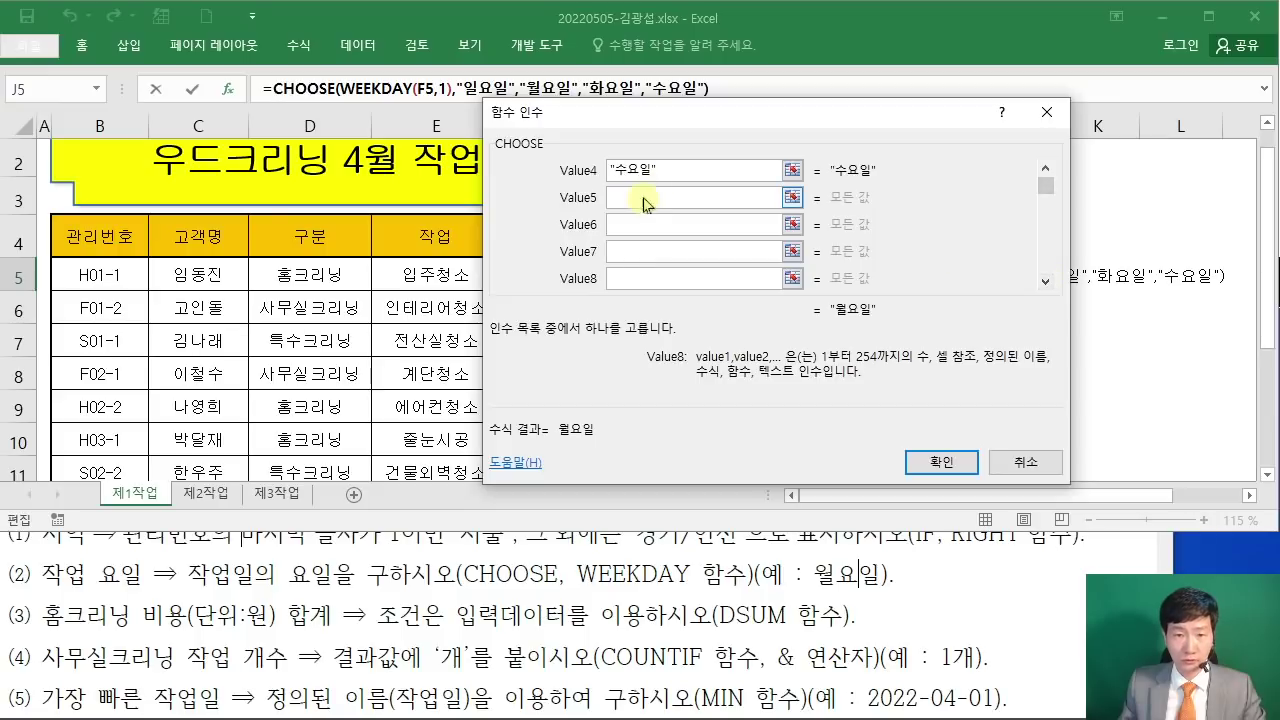
text("목요일")
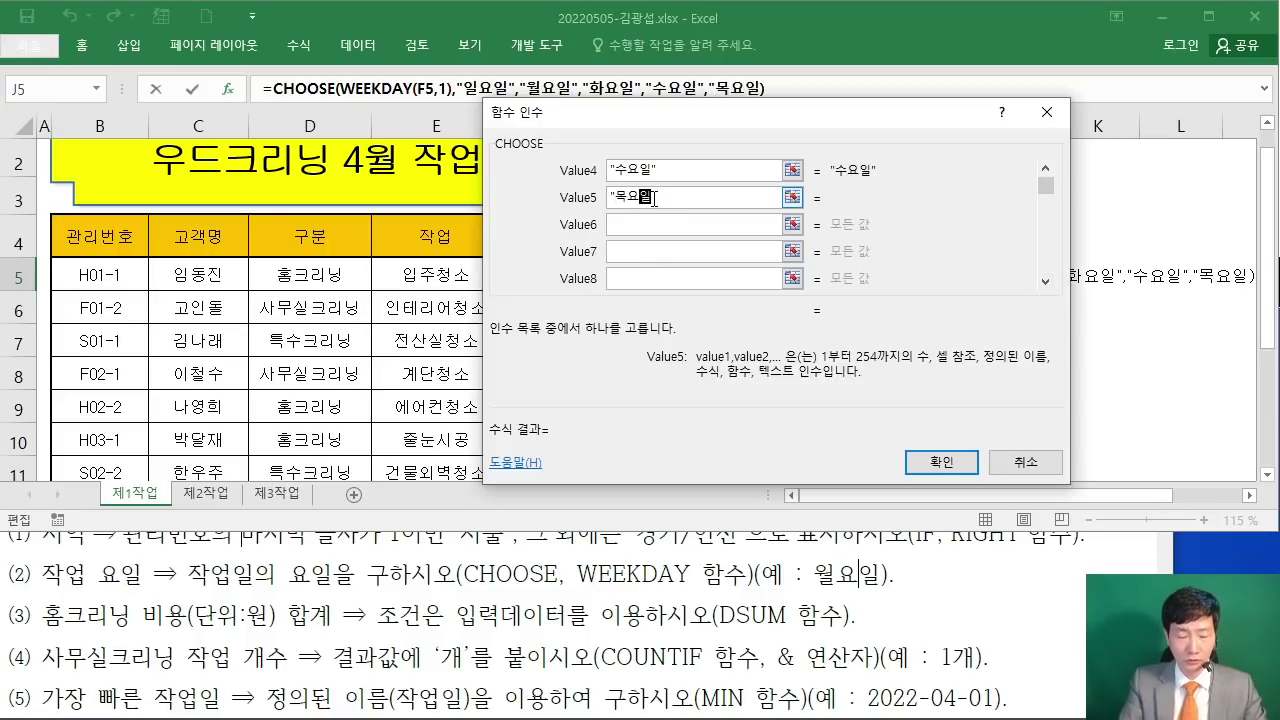
click(668, 225)
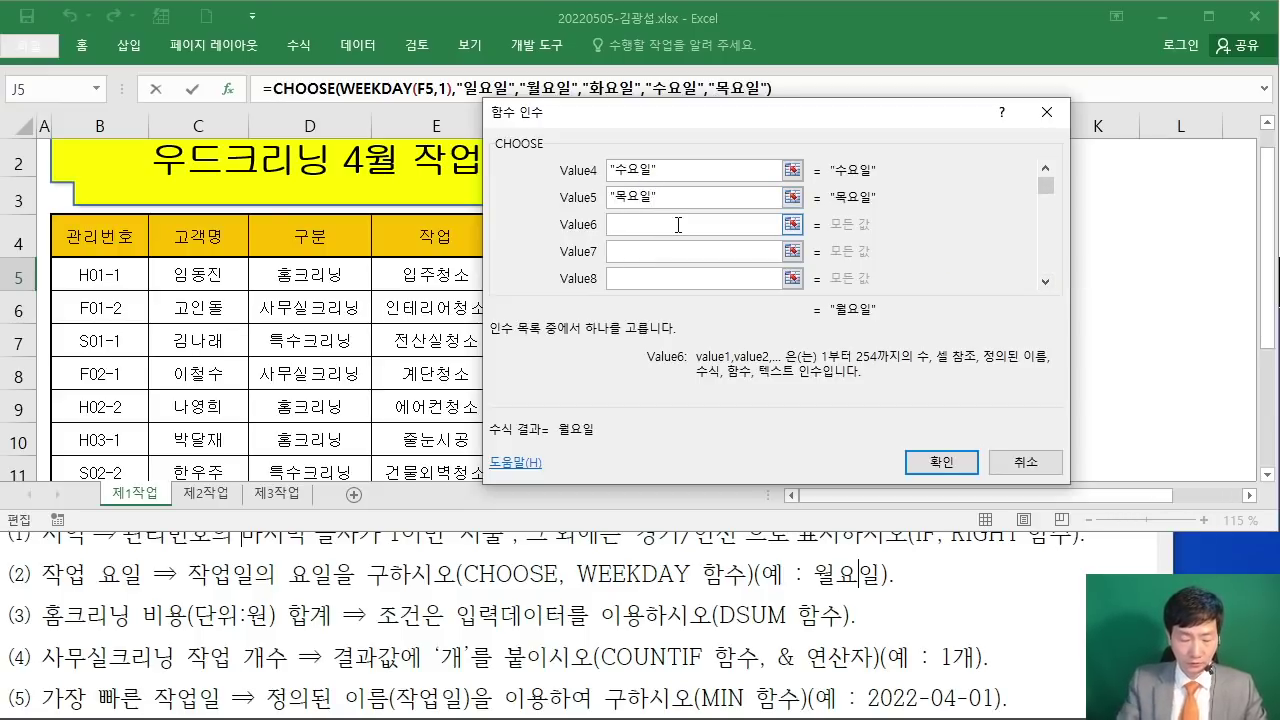
text("ㄱ금요일")
key(Tab)
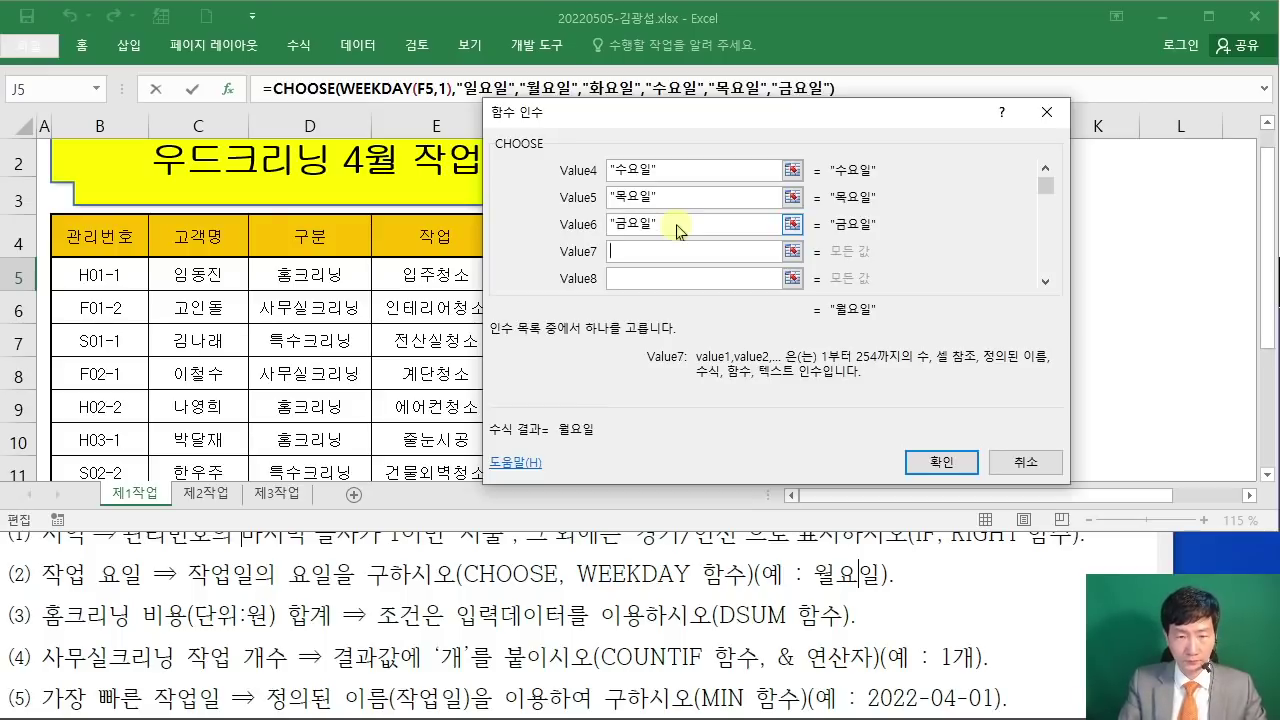
text("토요일")
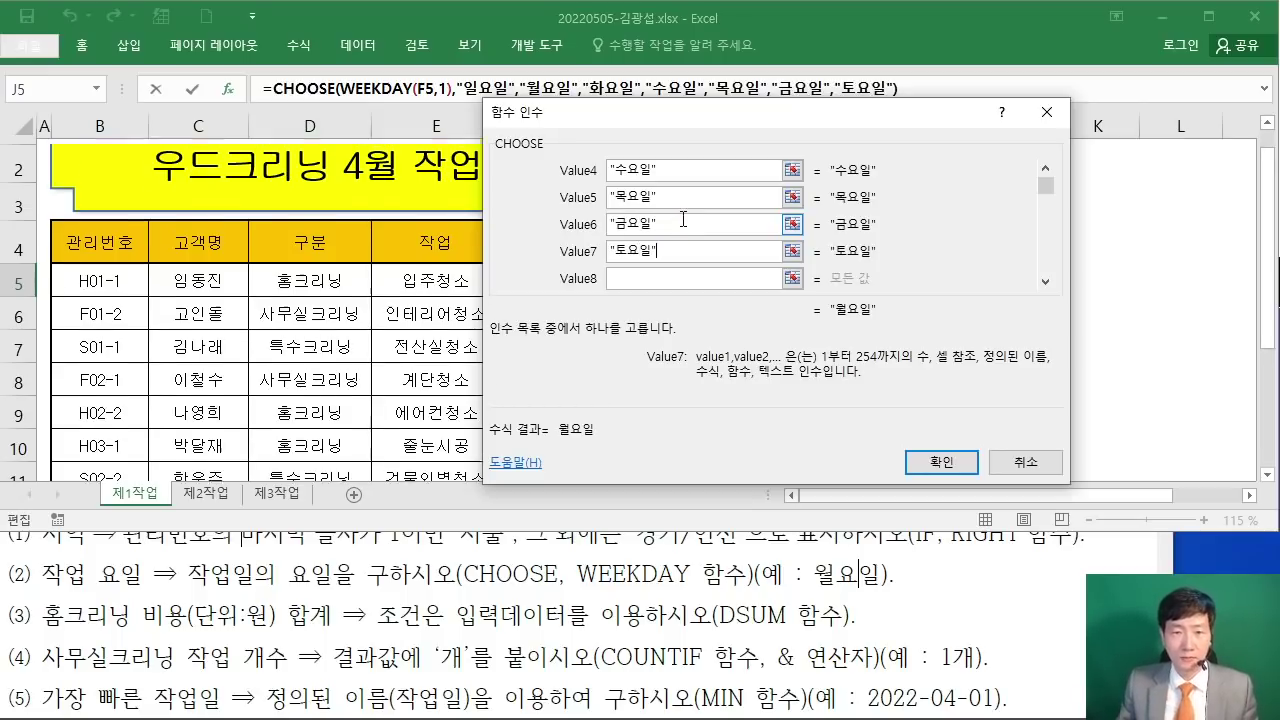
Step: Review the weekday choices and confirm the CHOOSE/WEEKDAY formula in J5, showing 월요일
click(1046, 170)
click(1046, 170)
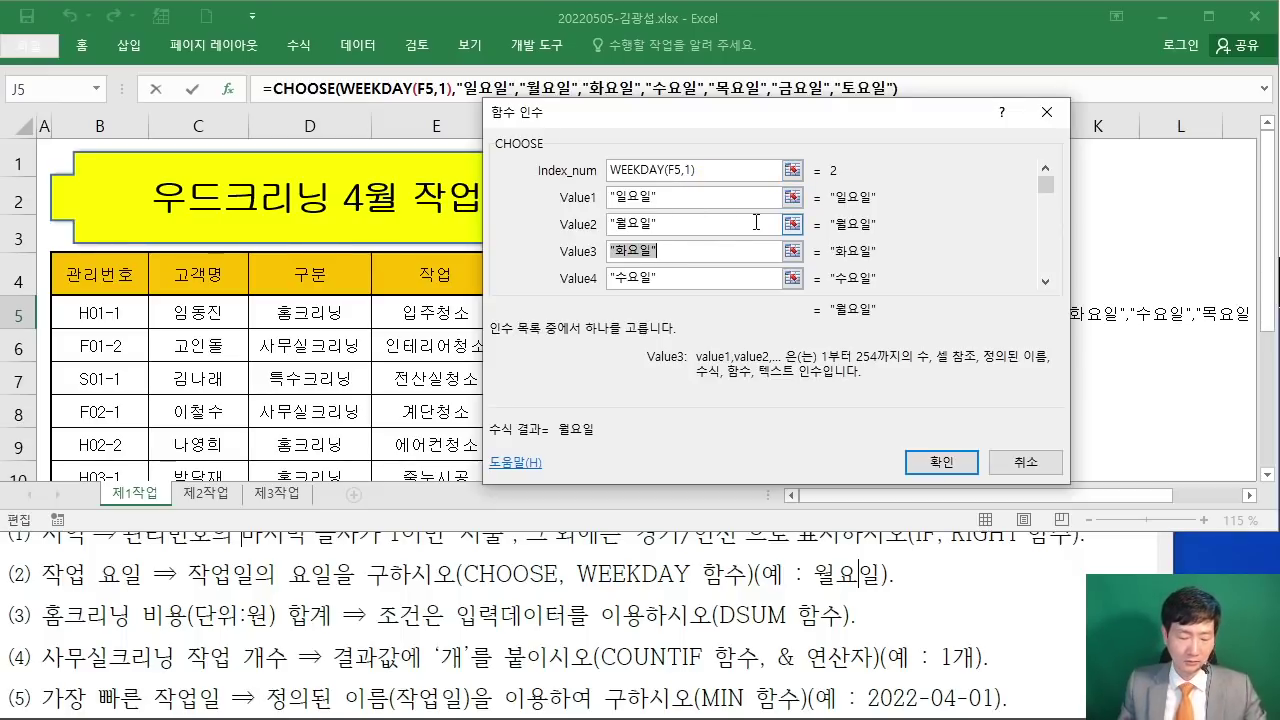
drag(535, 322, 541, 372)
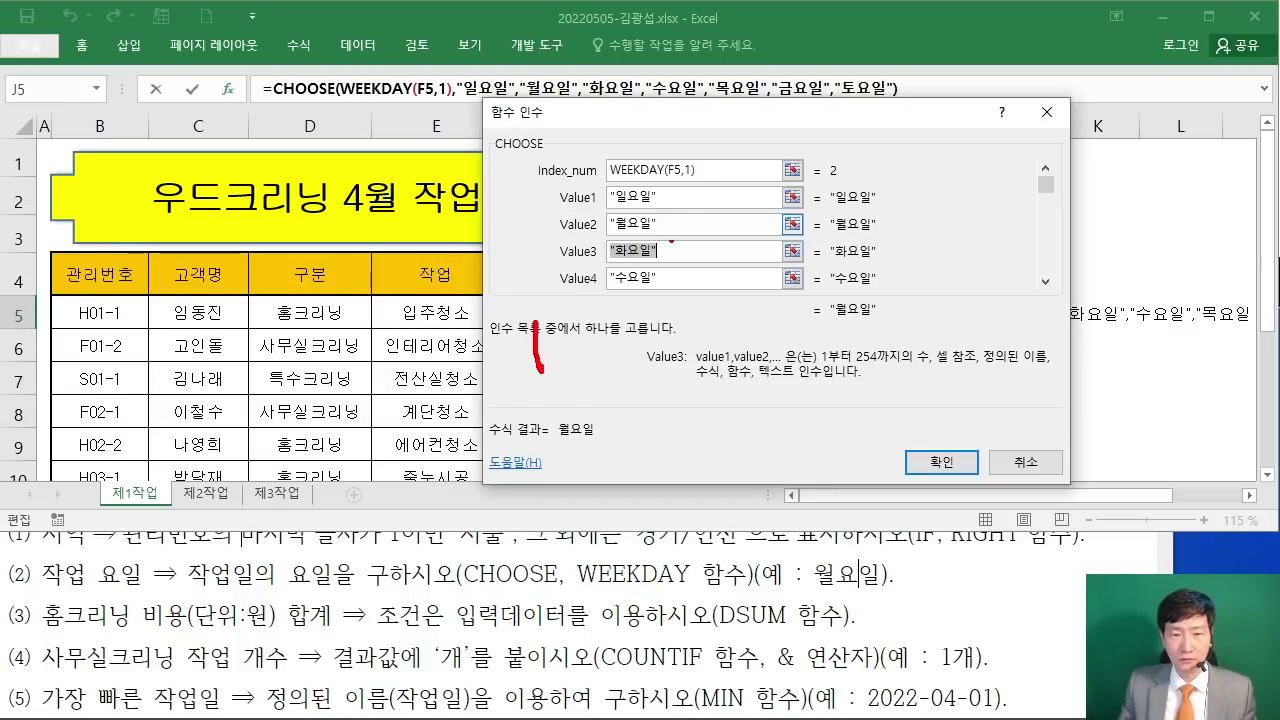
mouse_move(638, 340)
mouse_down()
mouse_move(646, 352)
mouse_move(790, 360)
mouse_move(820, 400)
mouse_move(972, 396)
mouse_up()
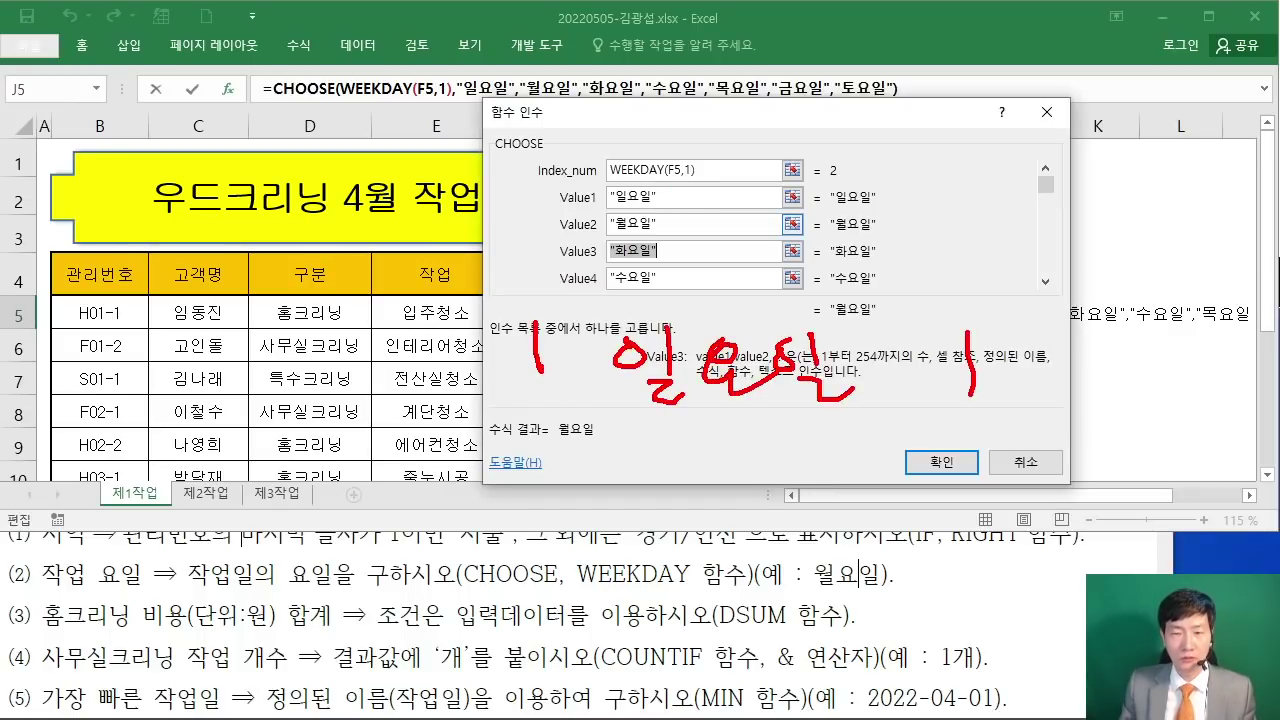
drag(565, 400, 576, 414)
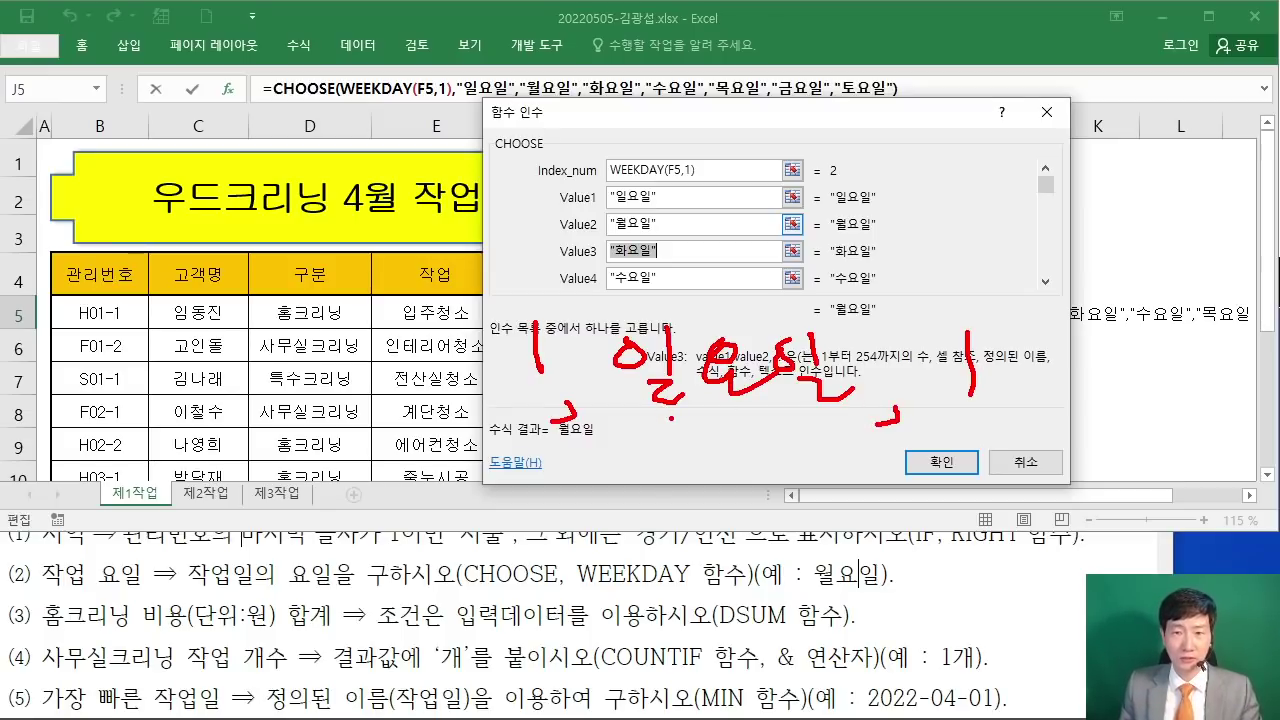
key(Escape)
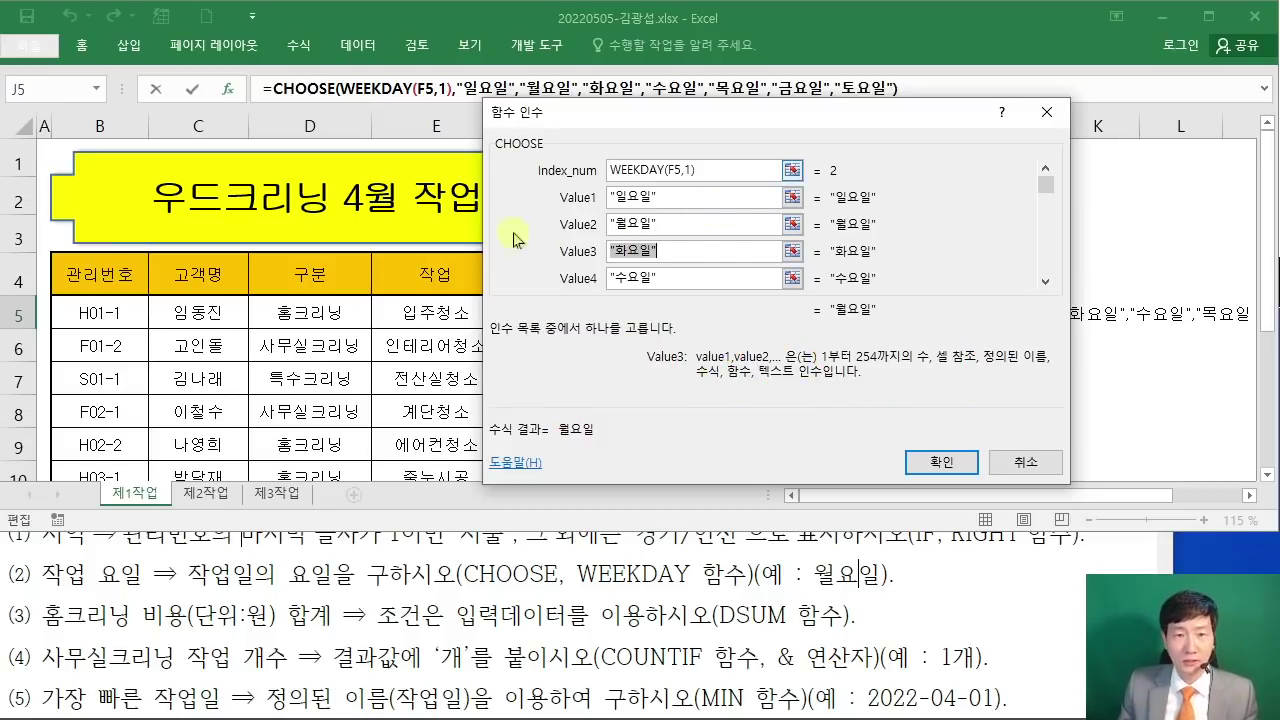
drag(583, 137, 513, 198)
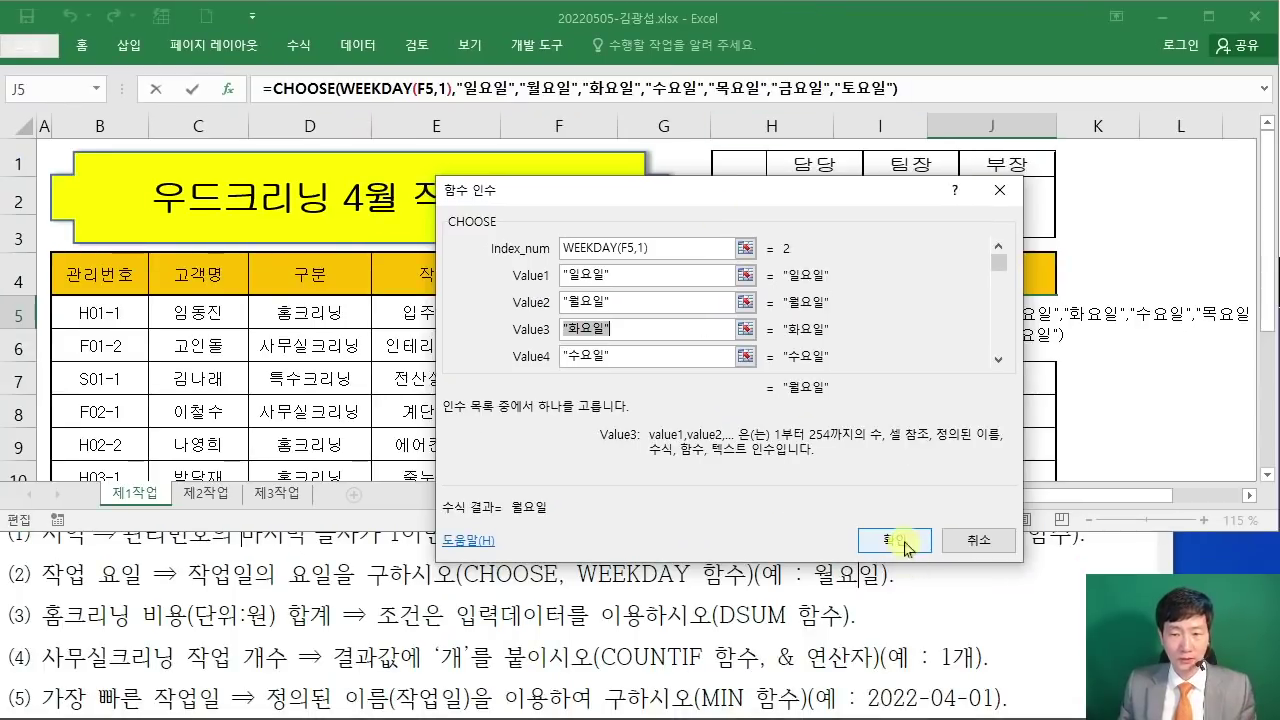
click(905, 546)
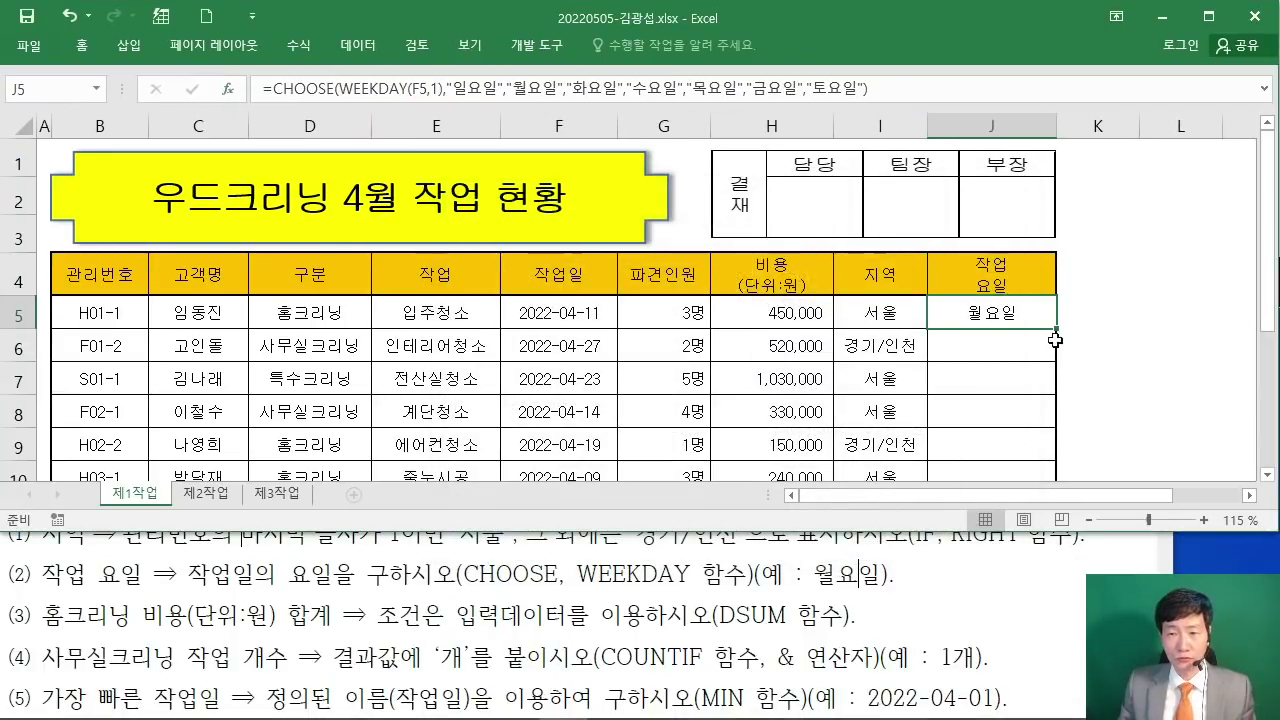
Step: Fill J5's weekday formula down to J12 without formatting
drag(1059, 329, 1052, 401)
click(1070, 422)
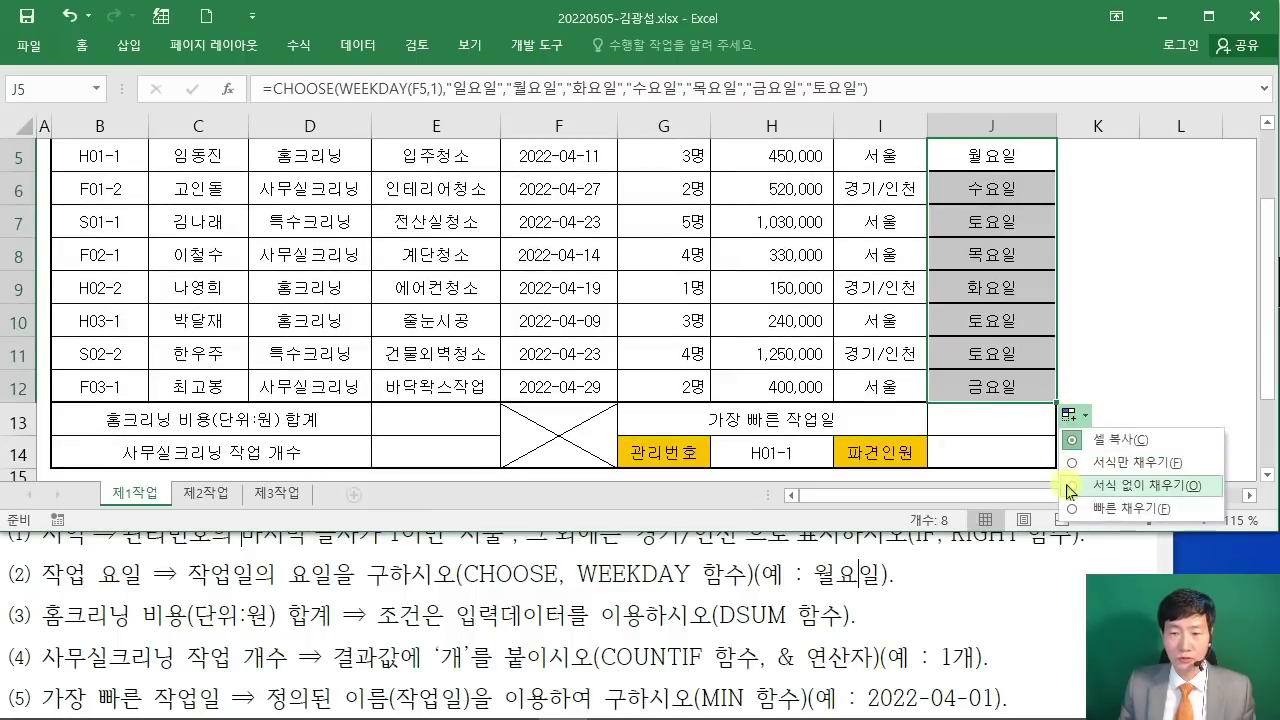
click(1070, 480)
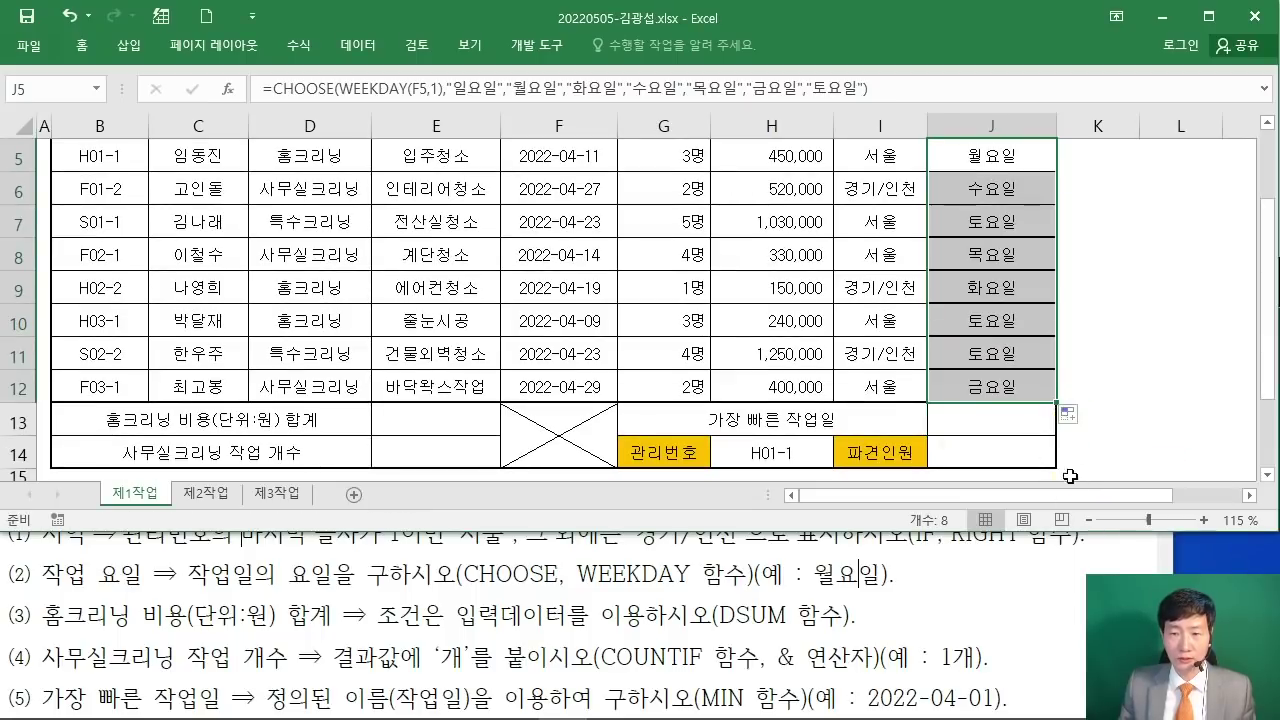
click(1162, 380)
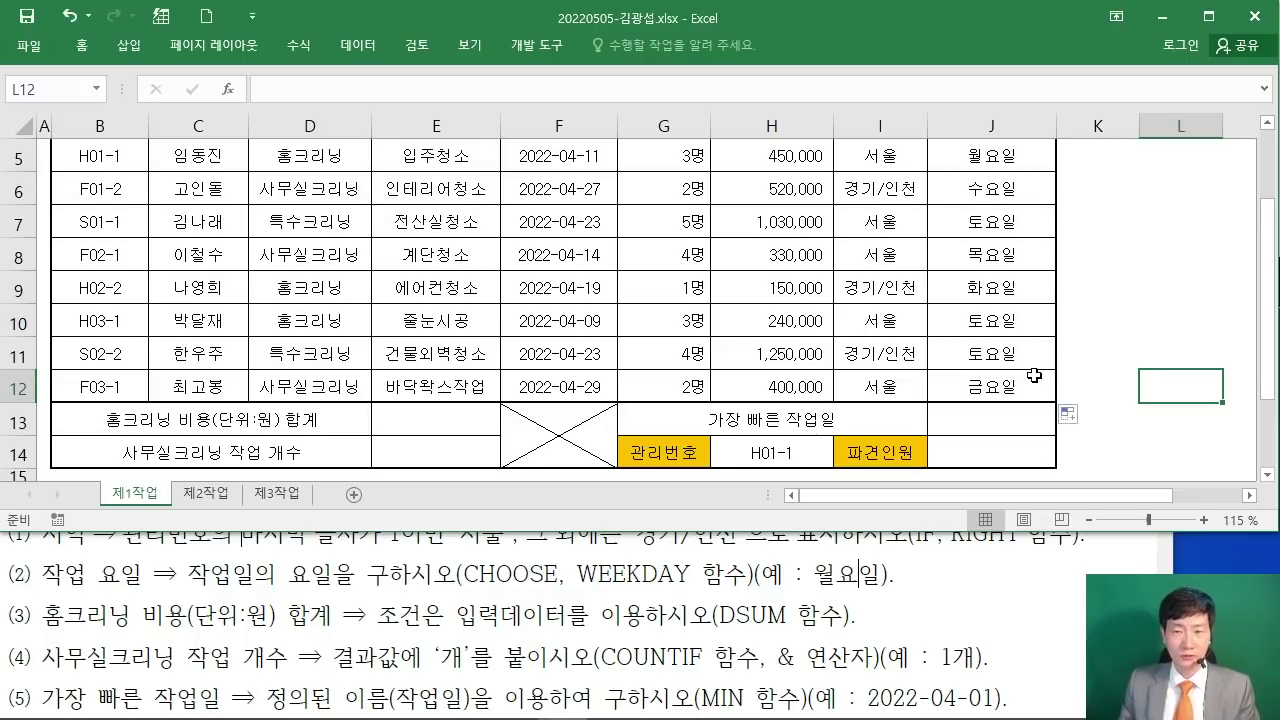
scroll(1034, 375, up, 1)
scroll(1034, 372, up, 1)
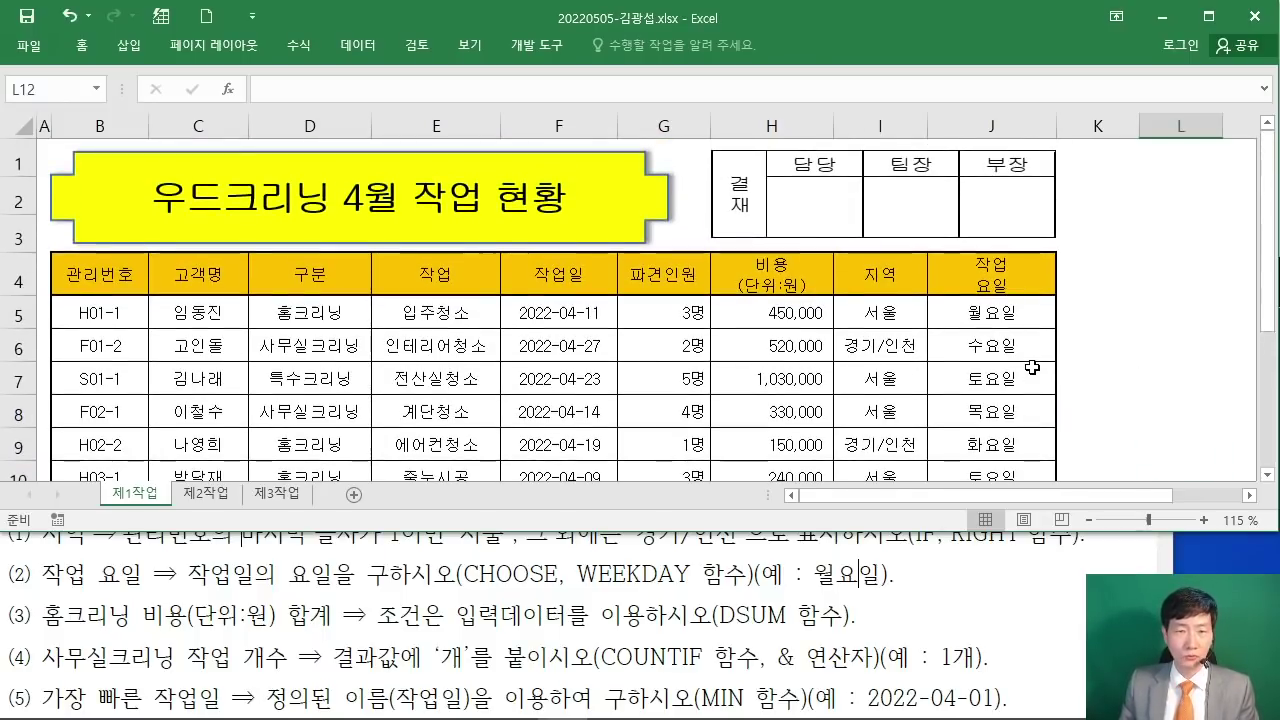
scroll(1030, 365, down, 1)
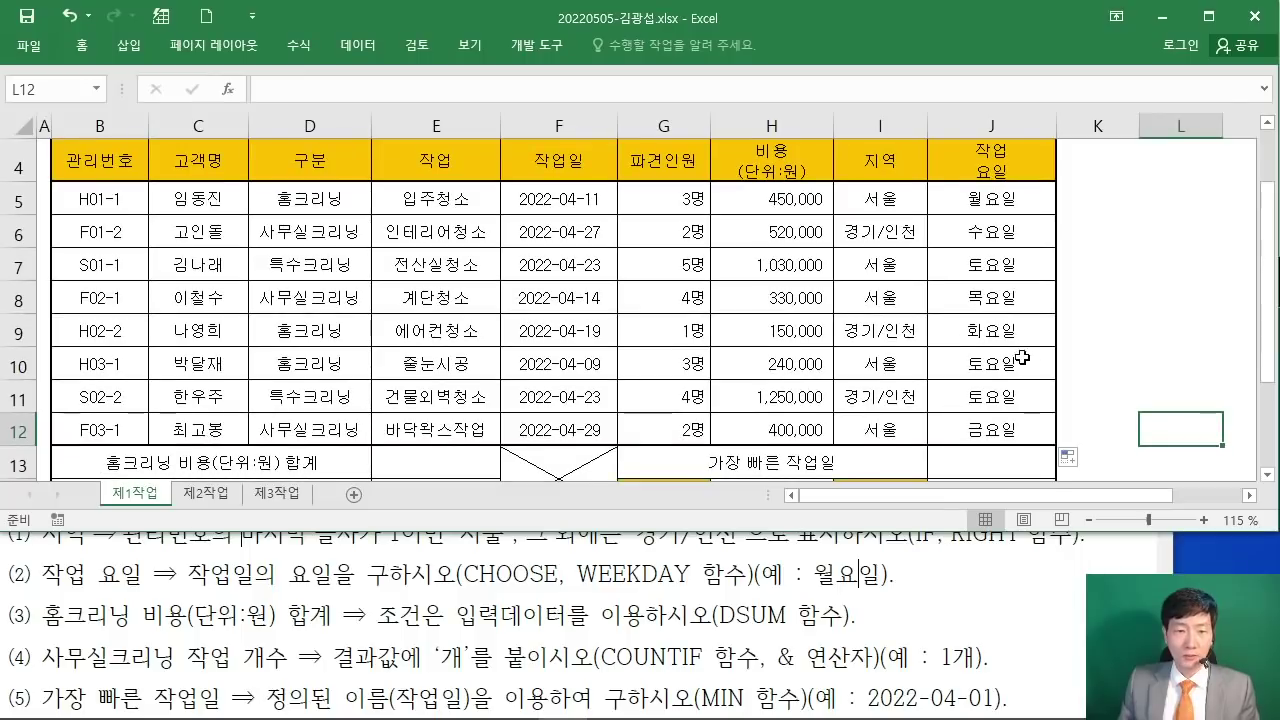
Step: Review the CHOOSE, WEEKDAY, DSUM and COUNTIF hints in the exam instructions PDF
click(641, 593)
double_click(900, 537)
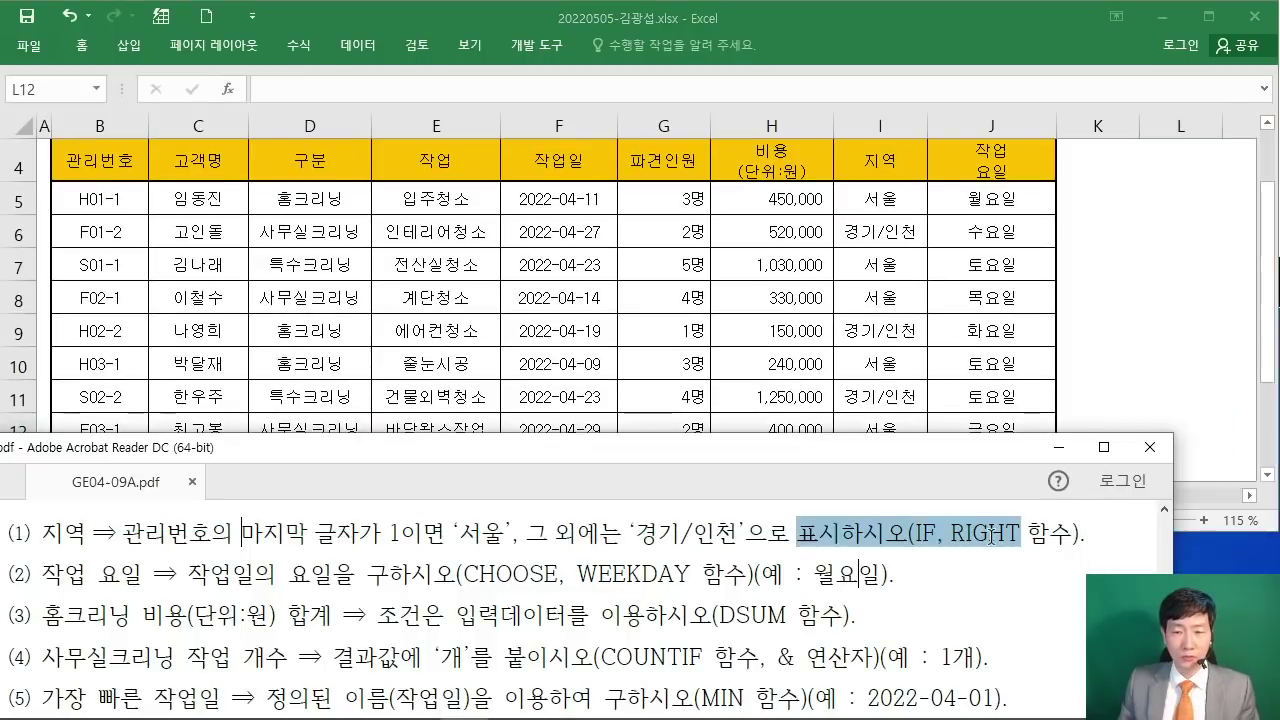
drag(368, 573, 675, 567)
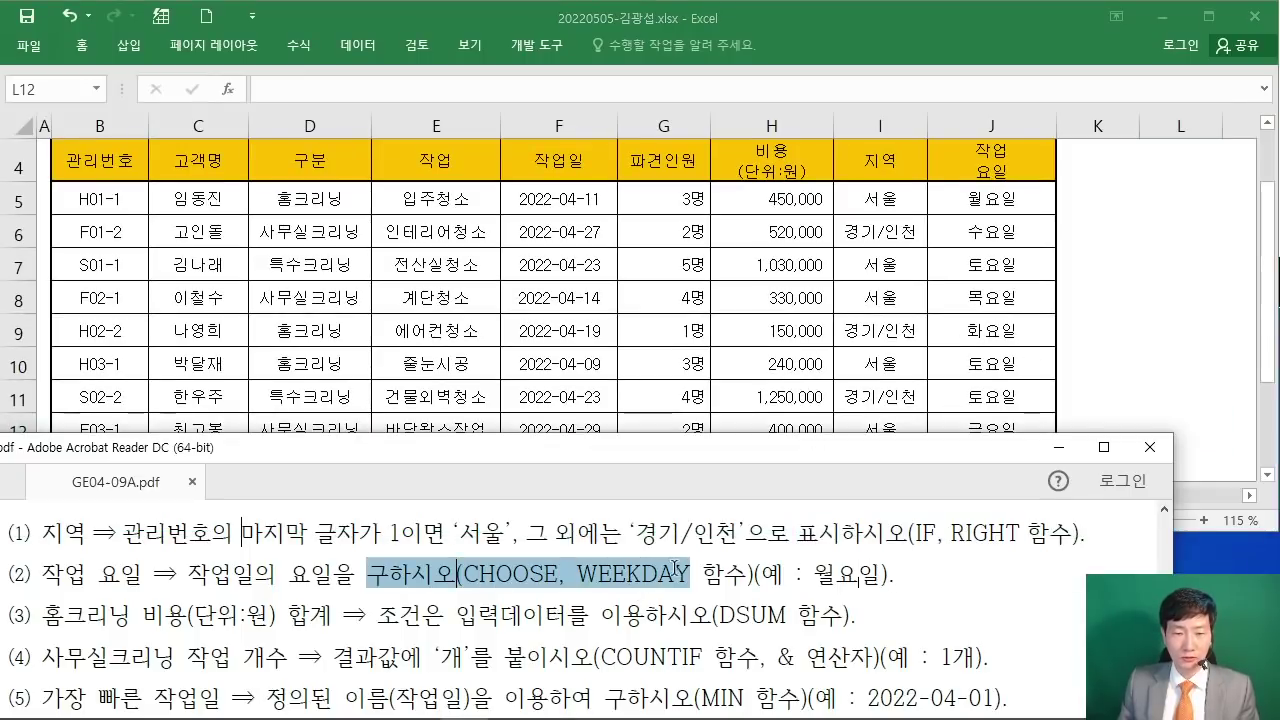
click(604, 589)
scroll(730, 605, down, 1)
double_click(745, 600)
double_click(650, 640)
scroll(800, 681, down, 2)
drag(703, 681, 926, 690)
click(729, 633)
scroll(641, 627, up, 2)
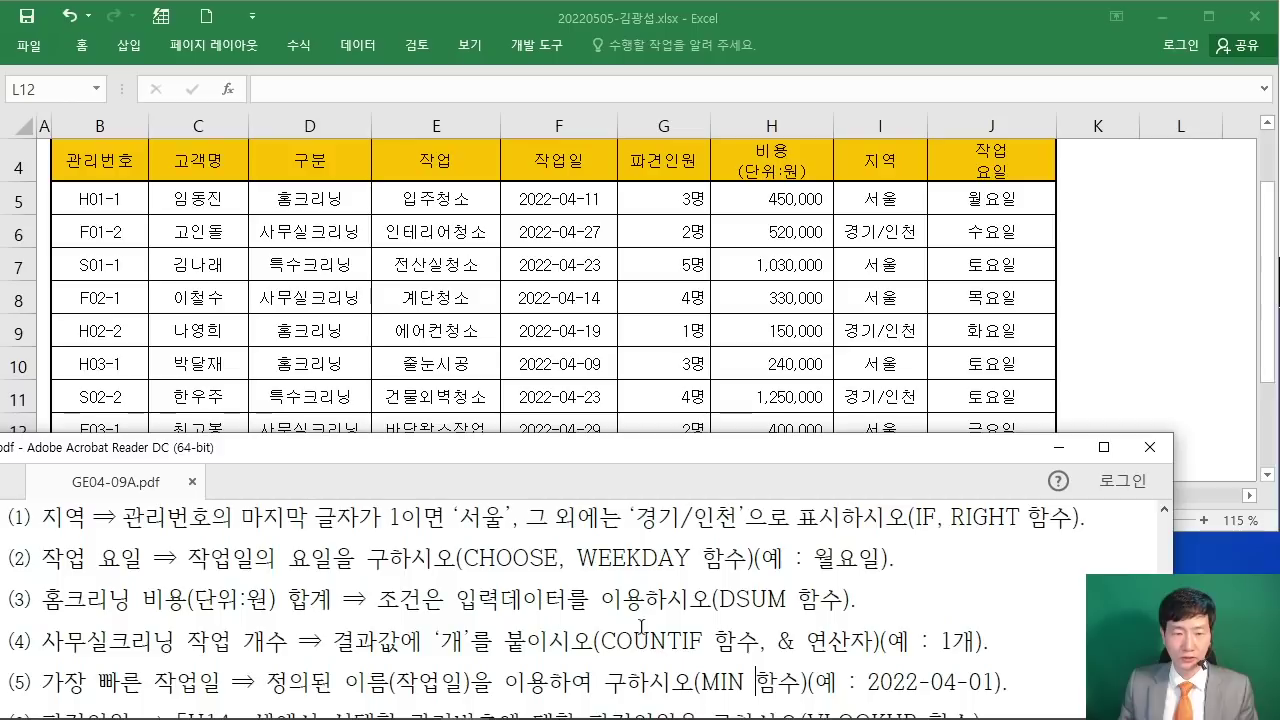
scroll(641, 627, up, 1)
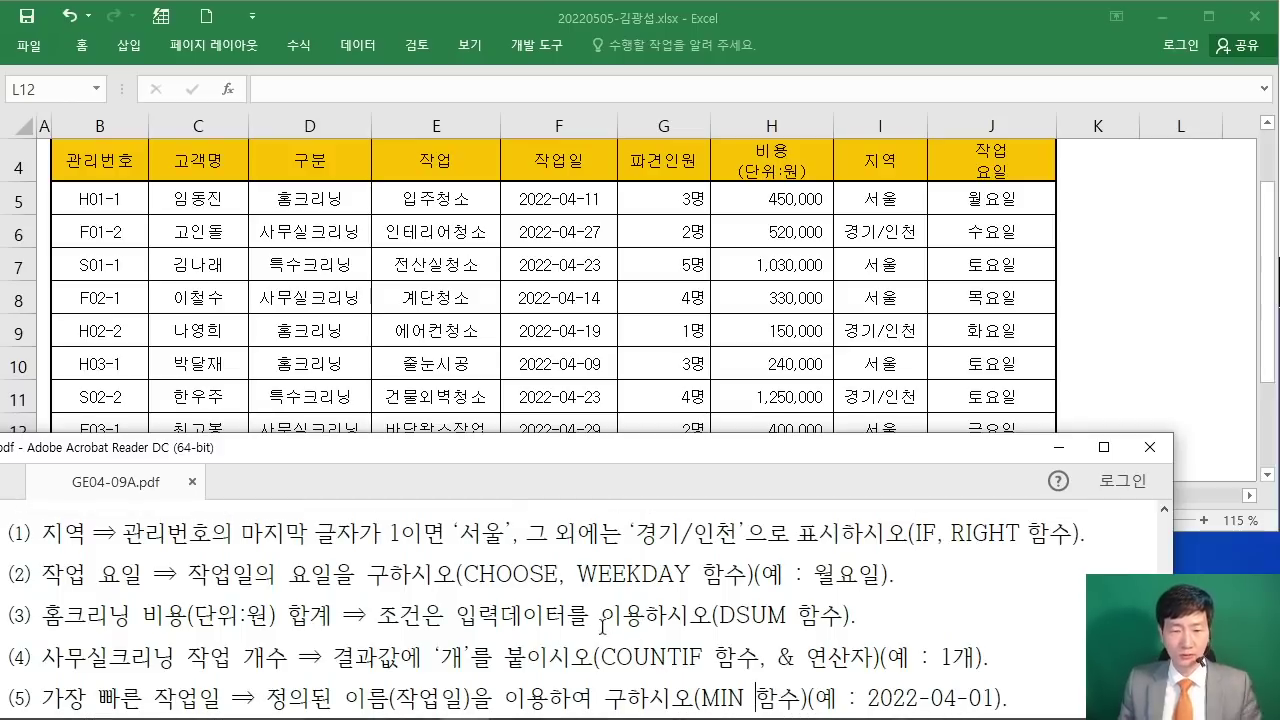
Step: Return to the workbook and select E13 for the home-cleaning cost total
click(545, 410)
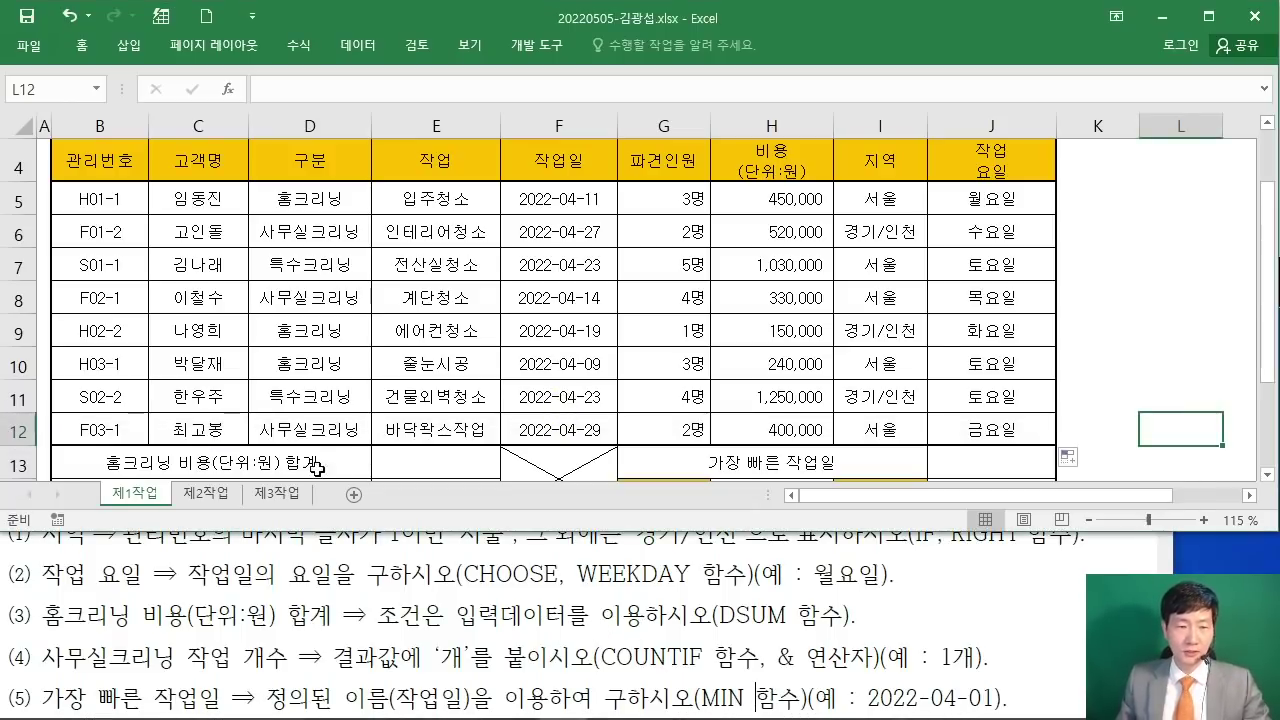
click(238, 398)
scroll(243, 405, down, 1)
click(418, 356)
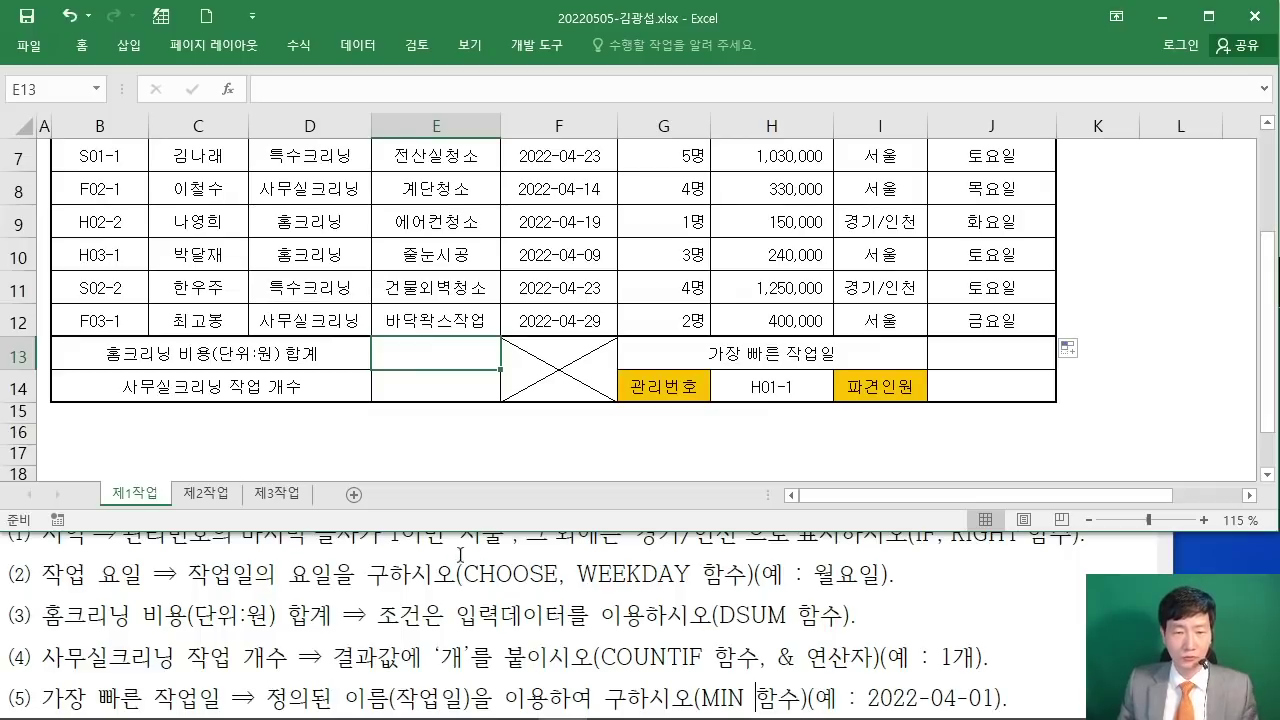
Step: Insert the DSUM function into E13 through the Insert Function search
click(229, 89)
text(DSUM)
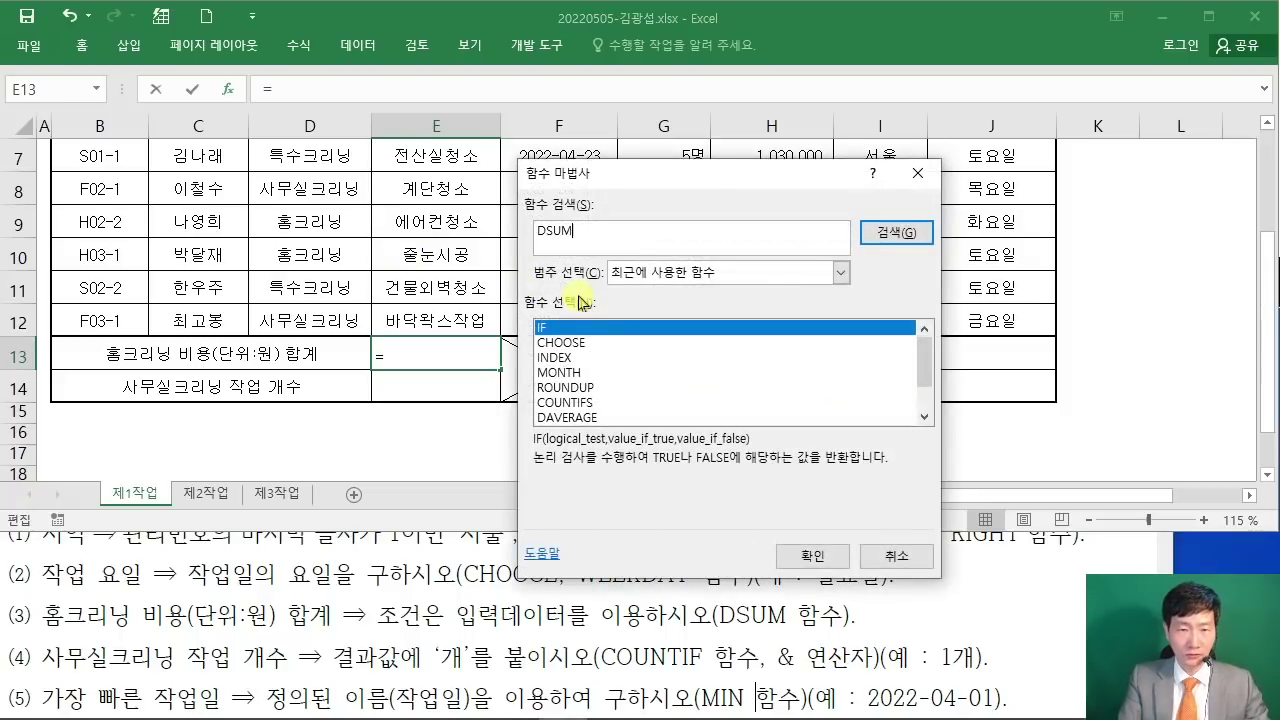
key(Return)
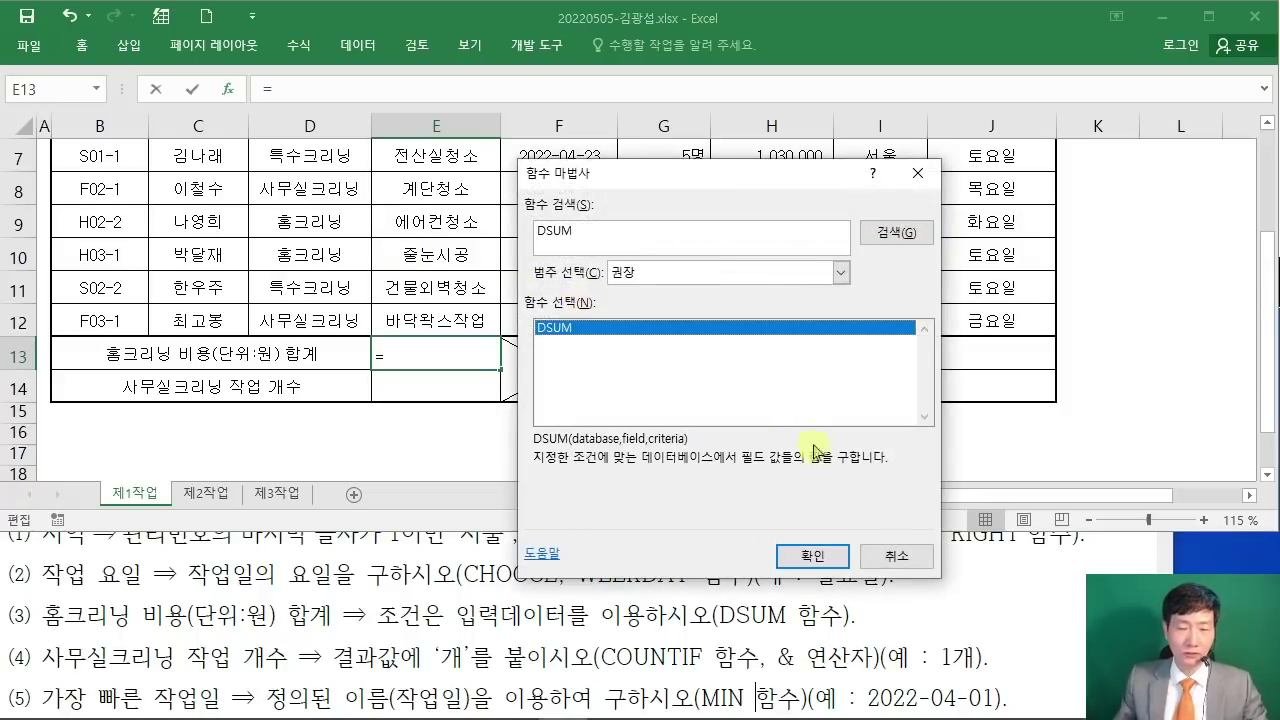
click(811, 553)
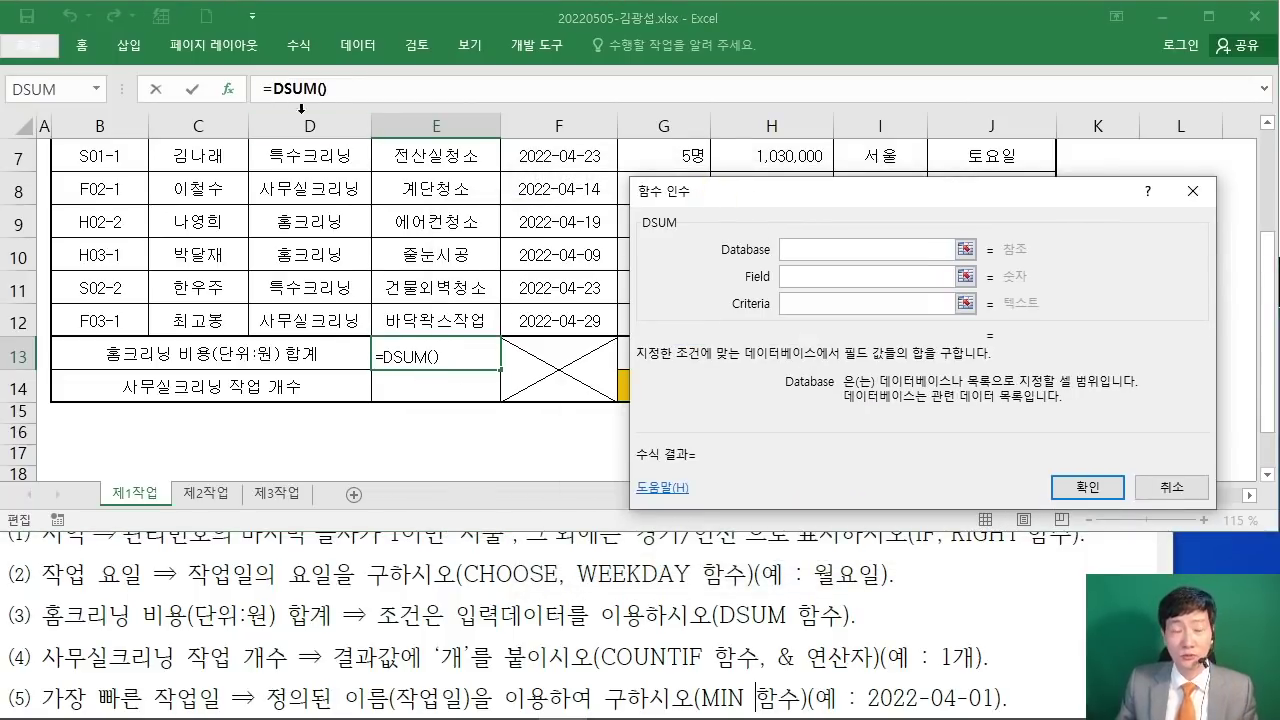
Step: Set DSUM's Database argument to the work table B4:H12
drag(708, 194, 515, 132)
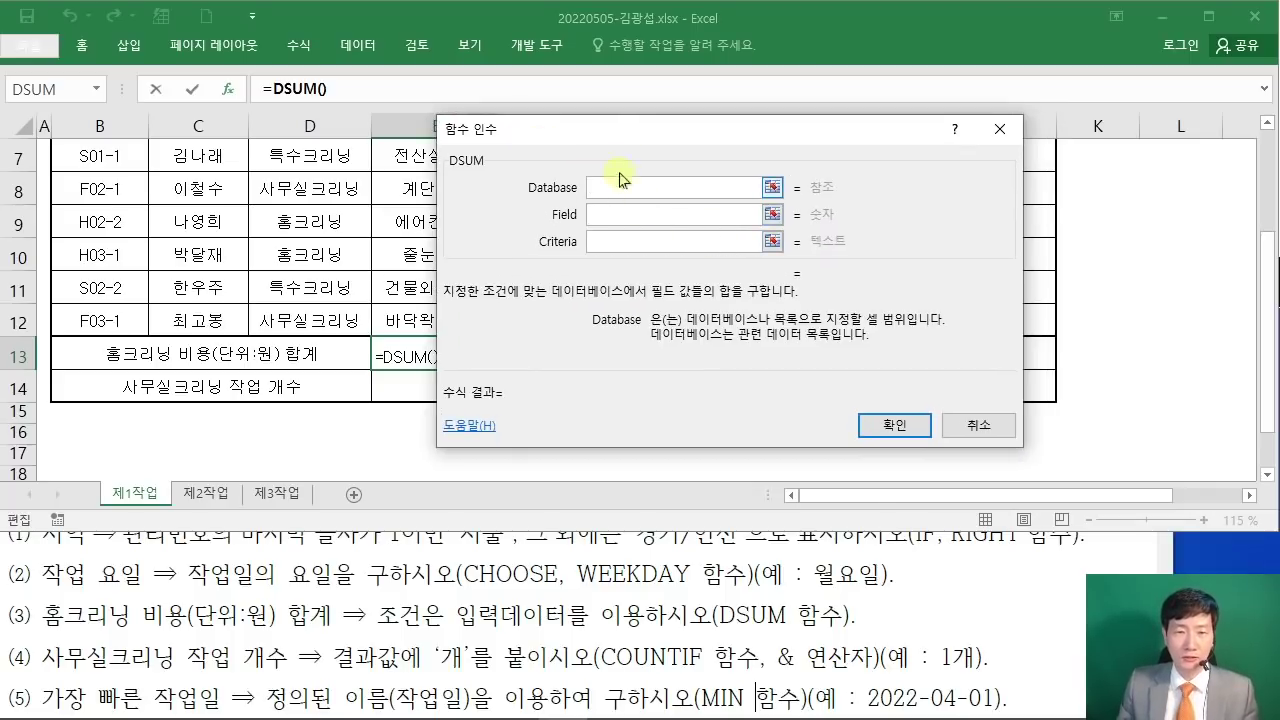
drag(597, 136, 688, 234)
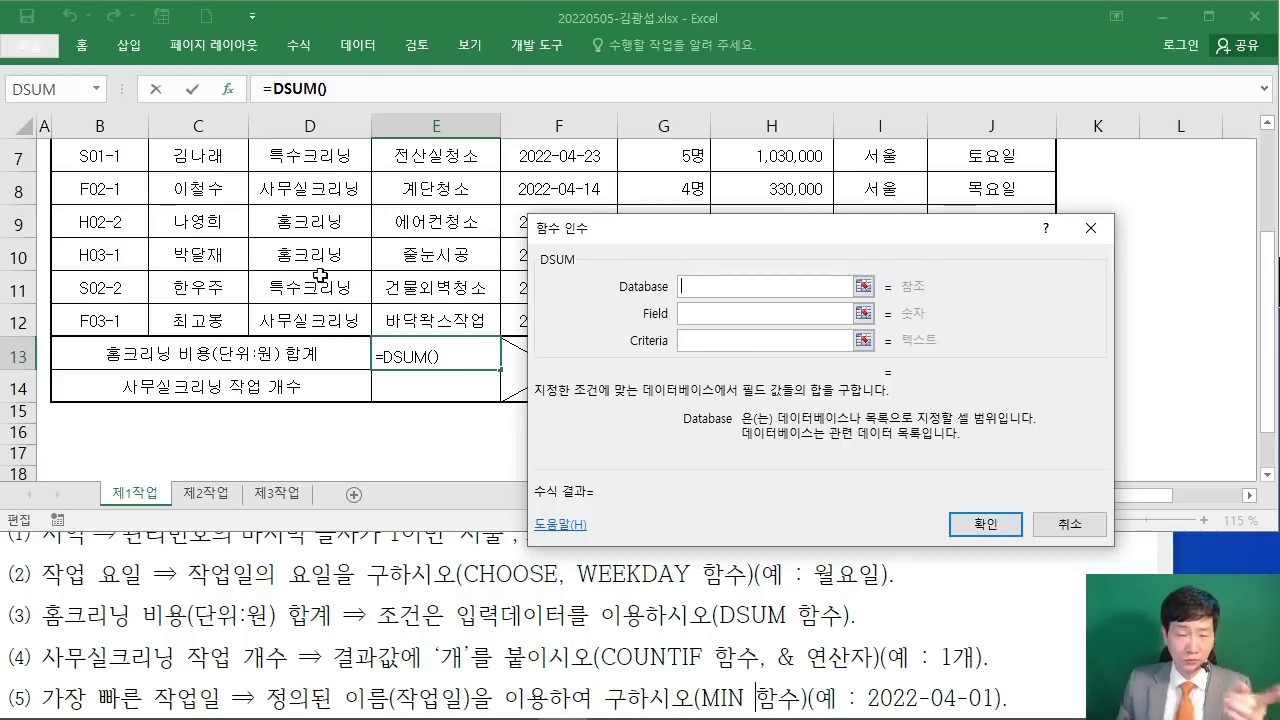
scroll(335, 296, up, 2)
drag(96, 278, 728, 366)
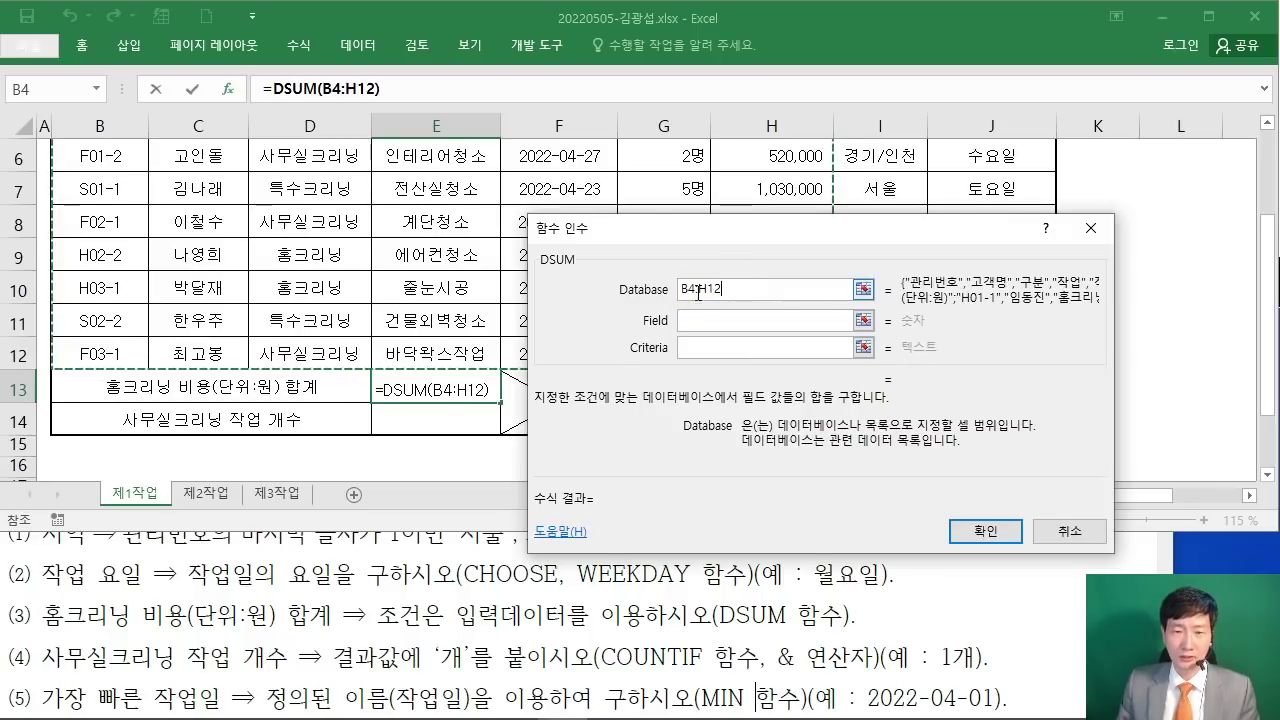
click(700, 320)
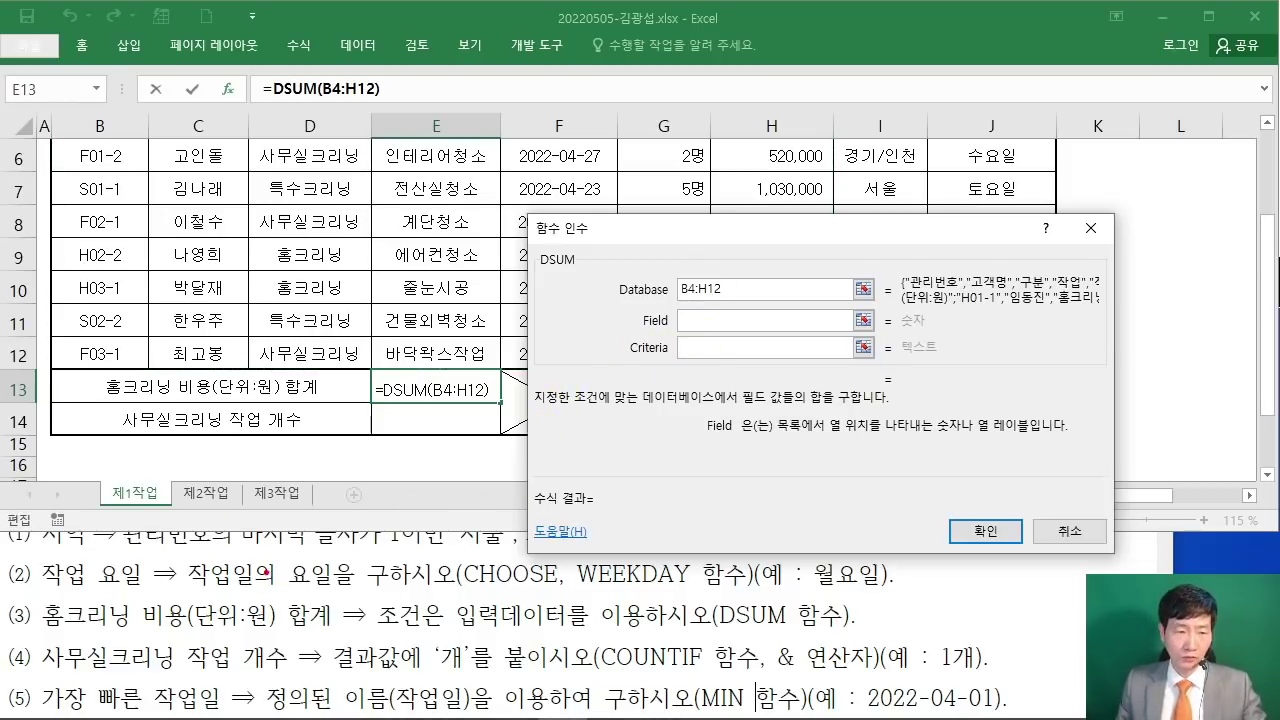
drag(143, 631, 250, 629)
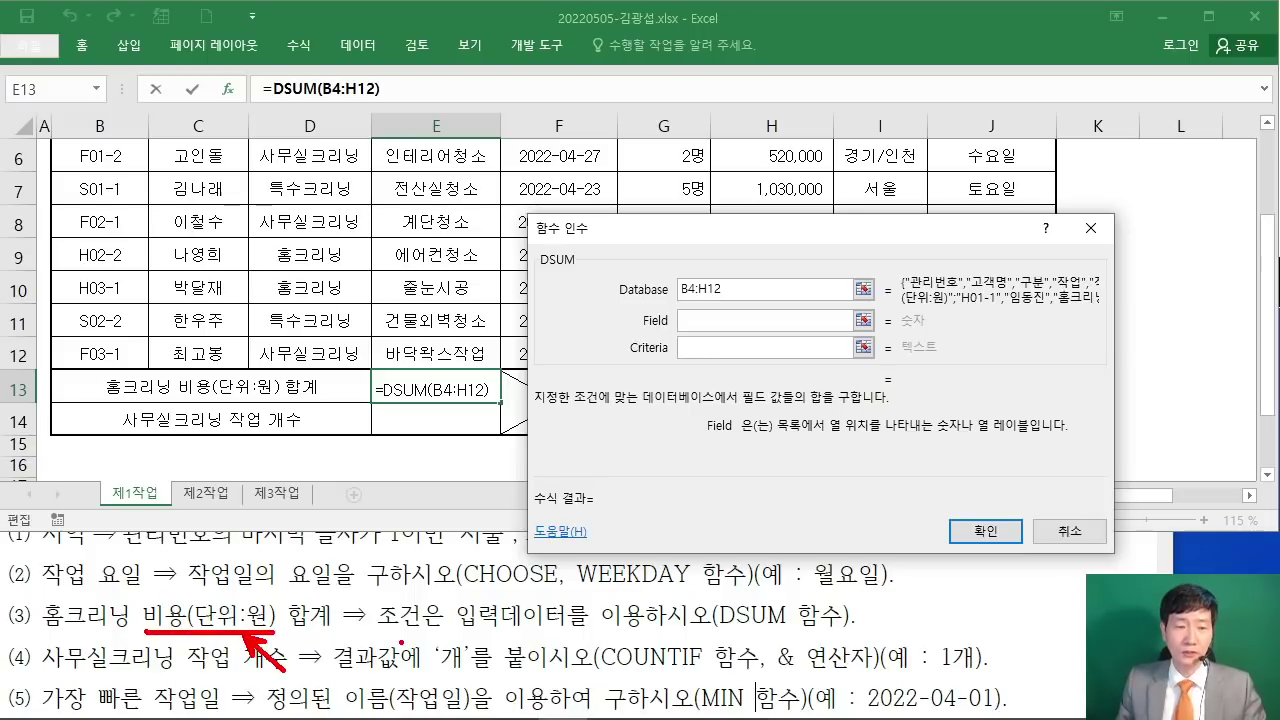
click(689, 322)
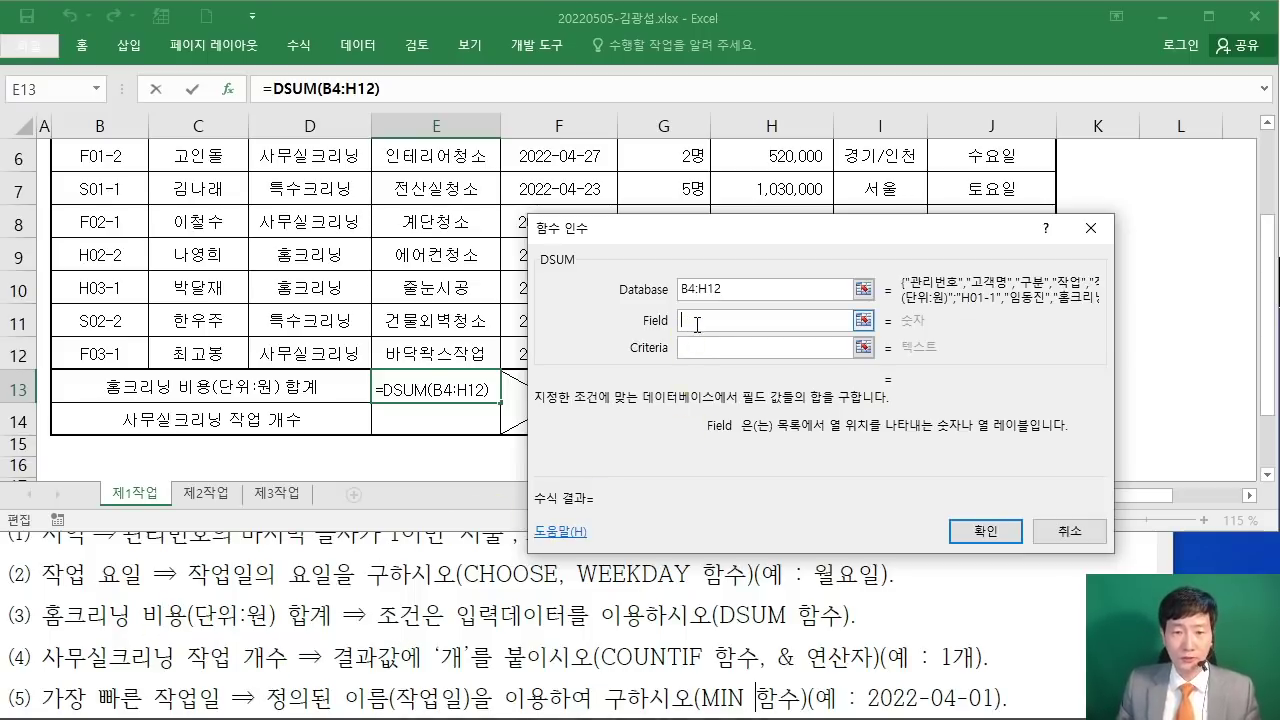
scroll(640, 290, up, 2)
drag(645, 243, 621, 370)
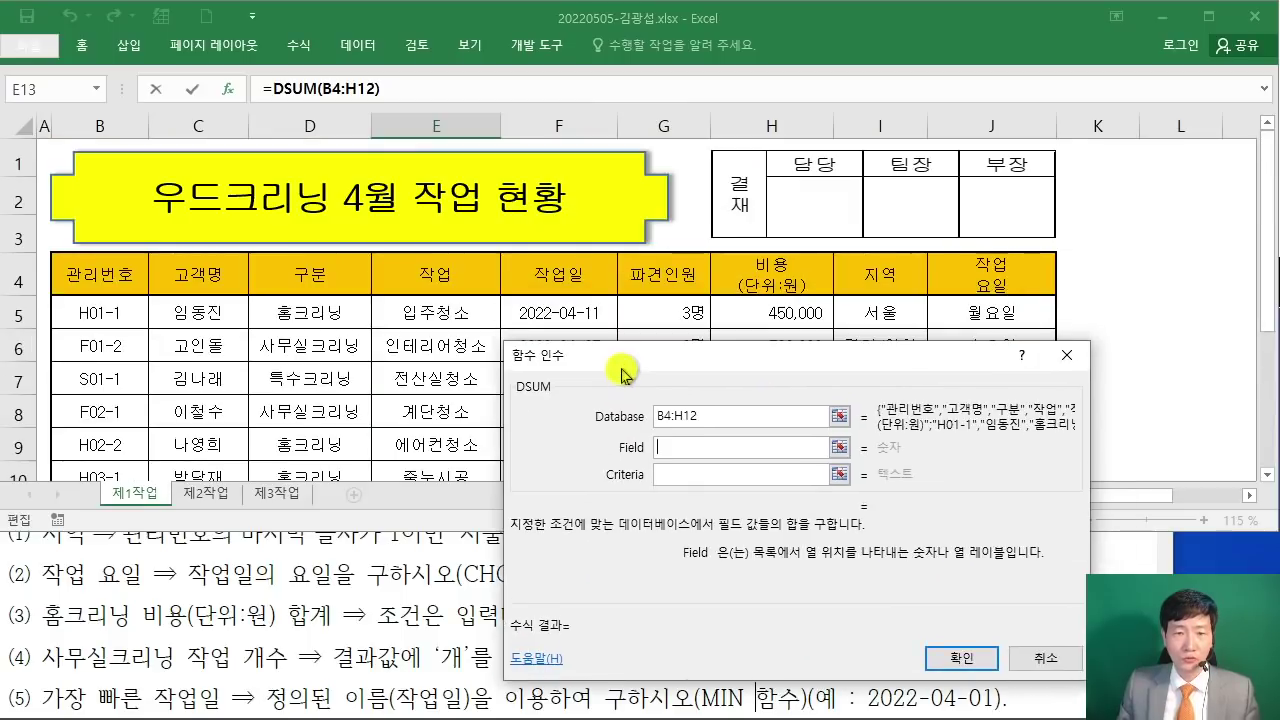
Step: Set DSUM's Field to H4 and Criteria to D4:D5, then confirm to get 840000
click(783, 281)
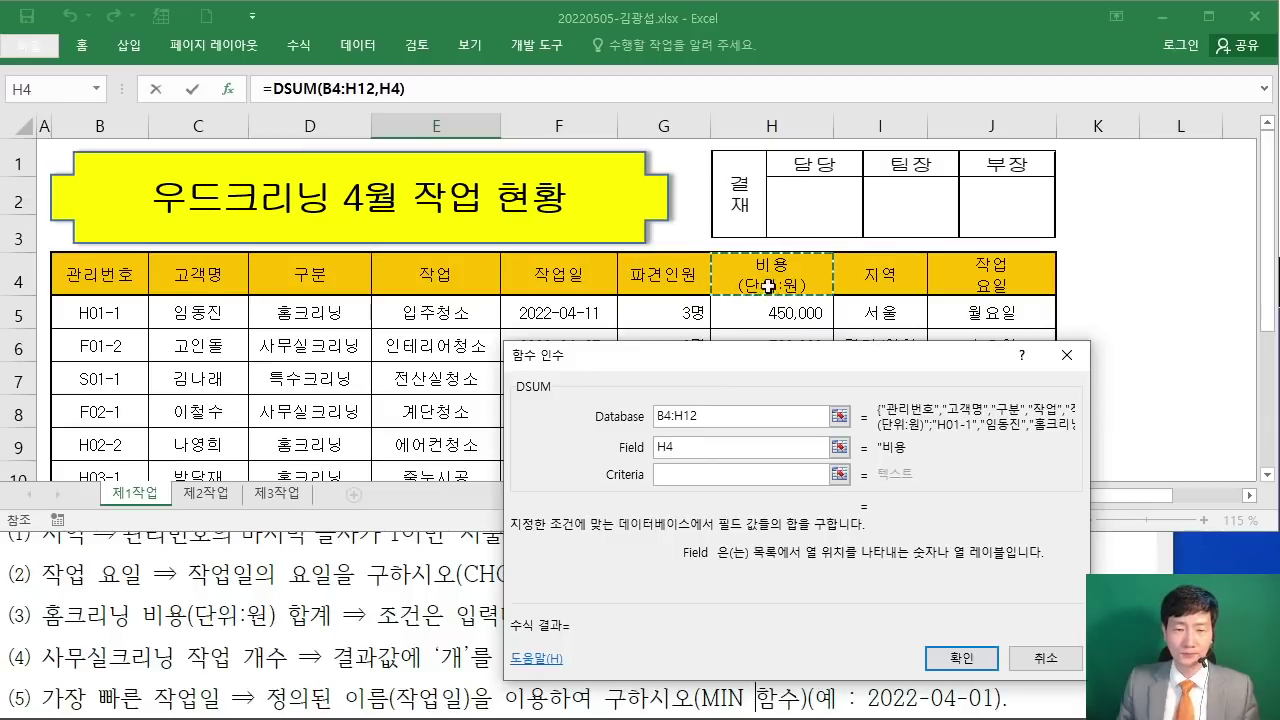
click(672, 475)
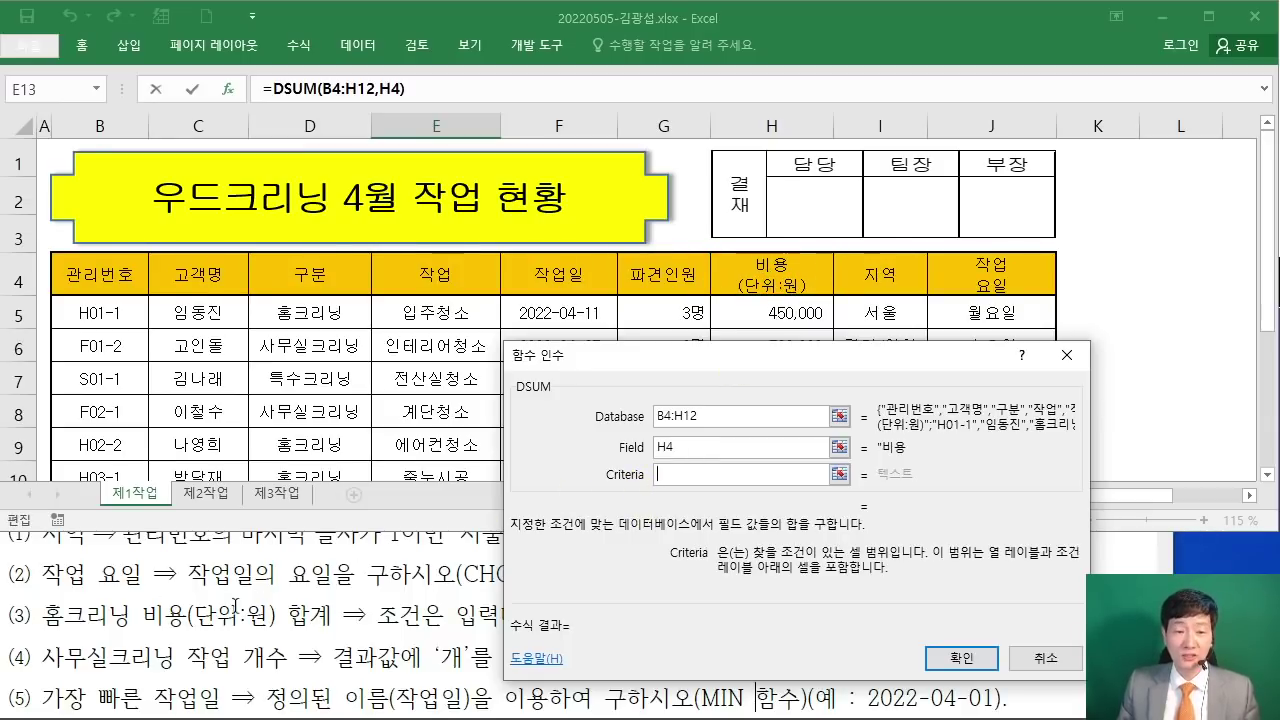
drag(603, 356, 683, 232)
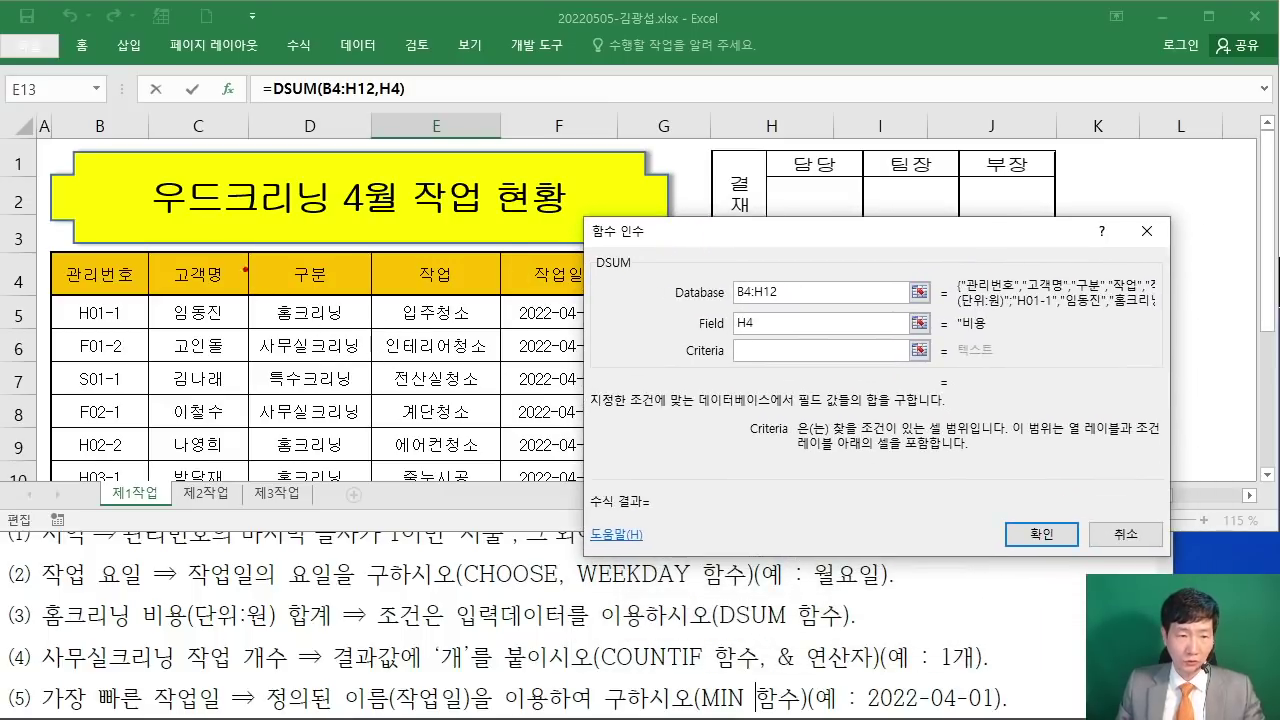
mouse_move(244, 248)
mouse_down()
mouse_move(344, 318)
mouse_move(380, 326)
mouse_up()
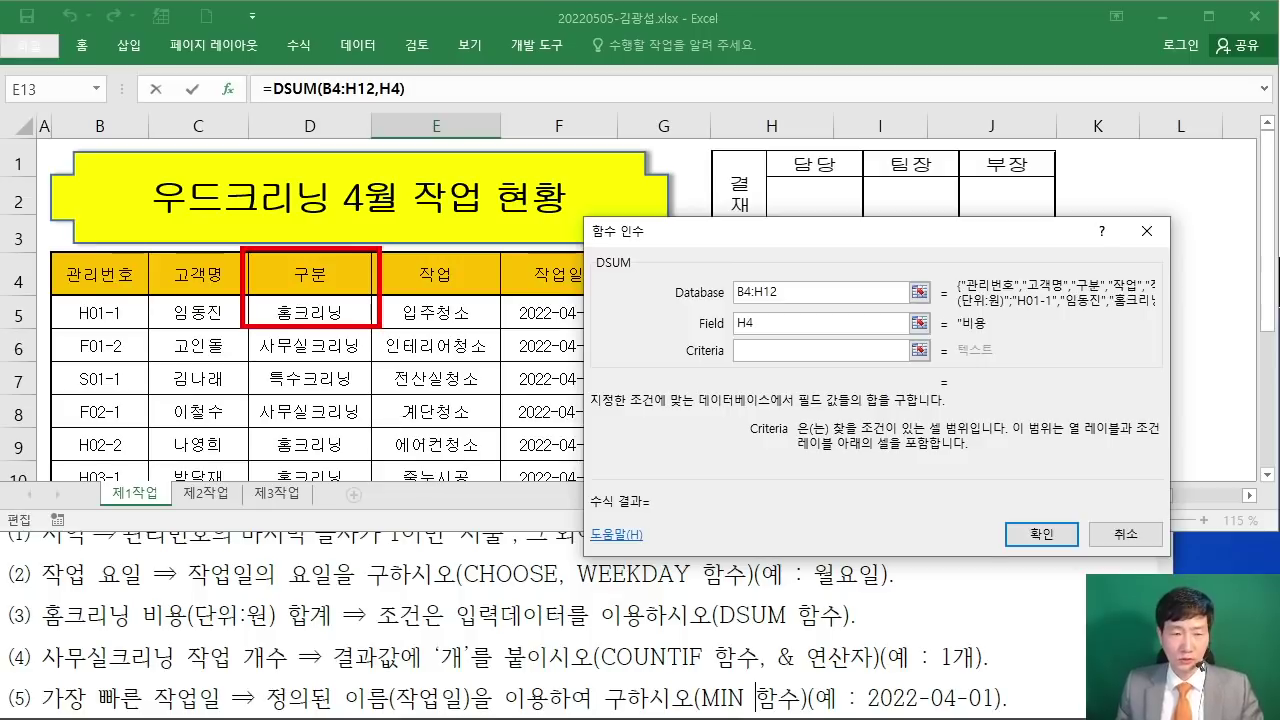
click(300, 268)
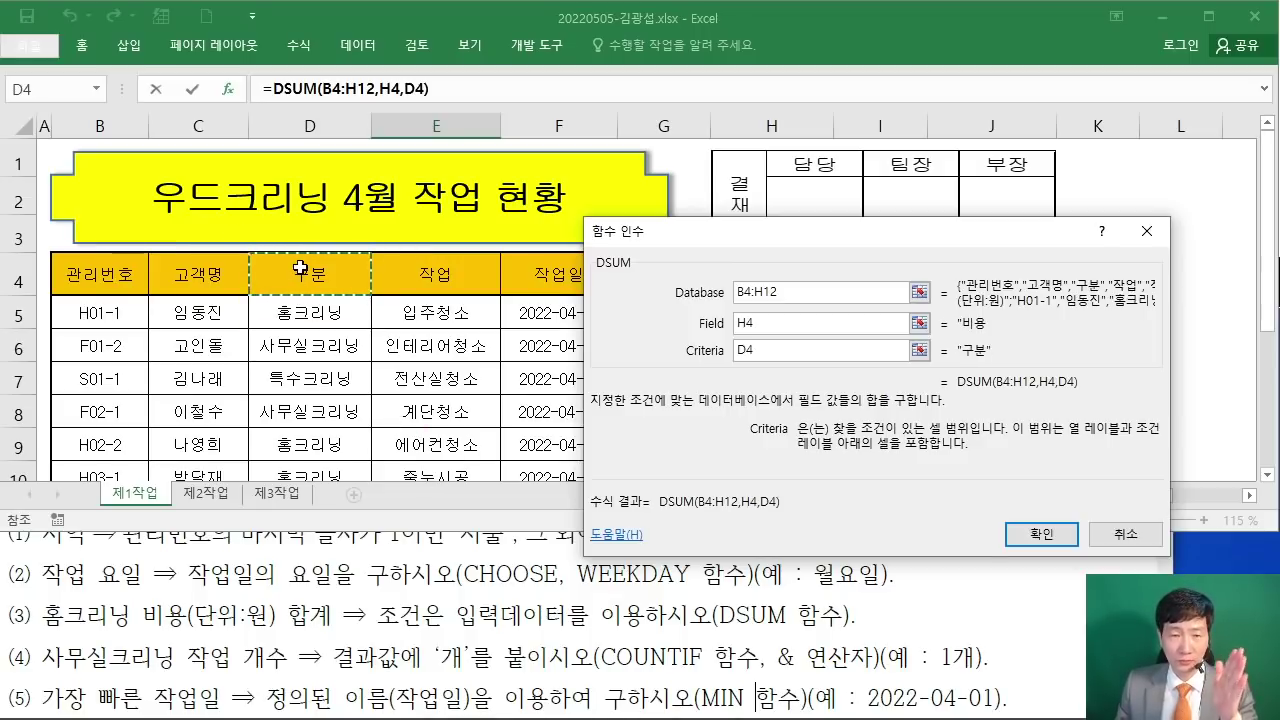
drag(300, 268, 335, 325)
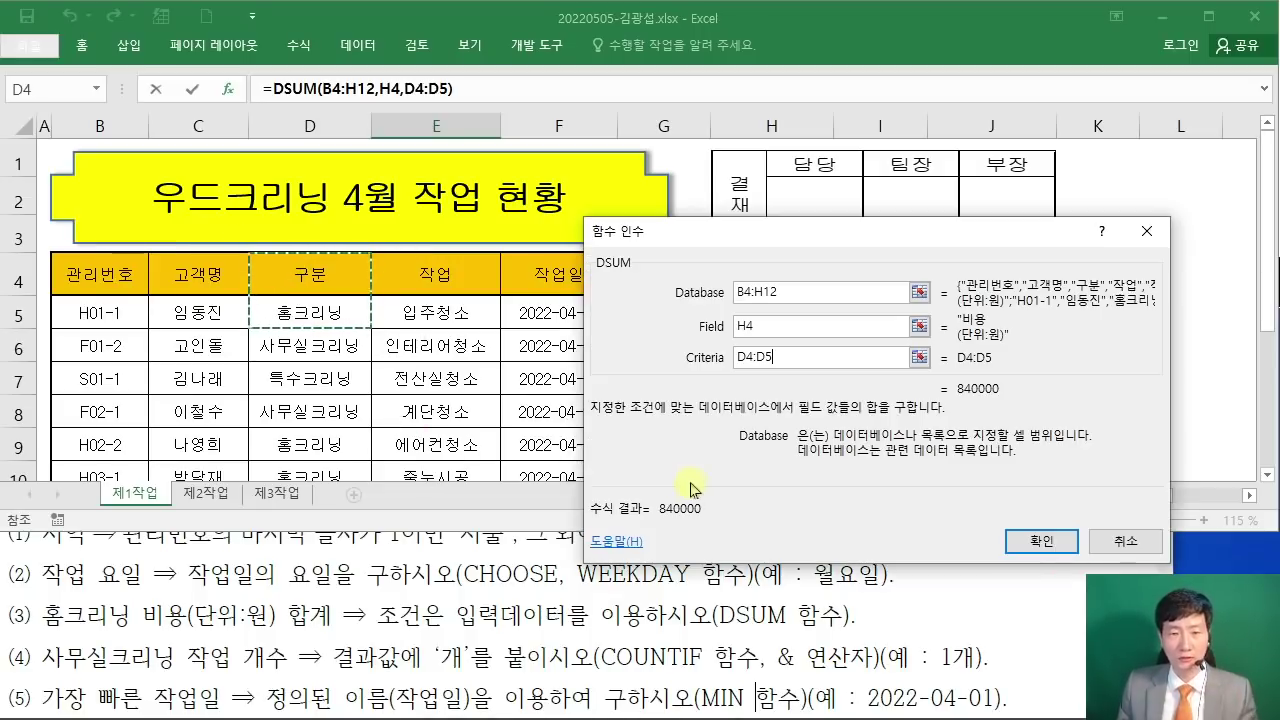
drag(757, 231, 523, 152)
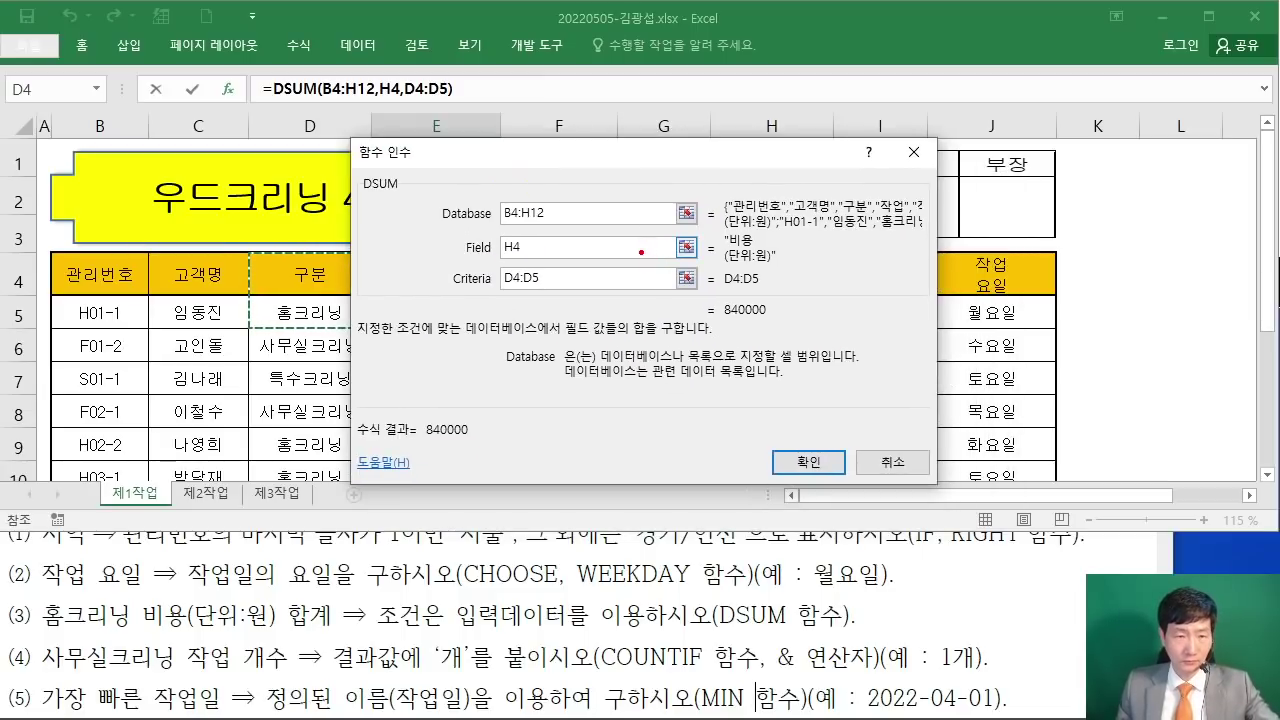
click(655, 272)
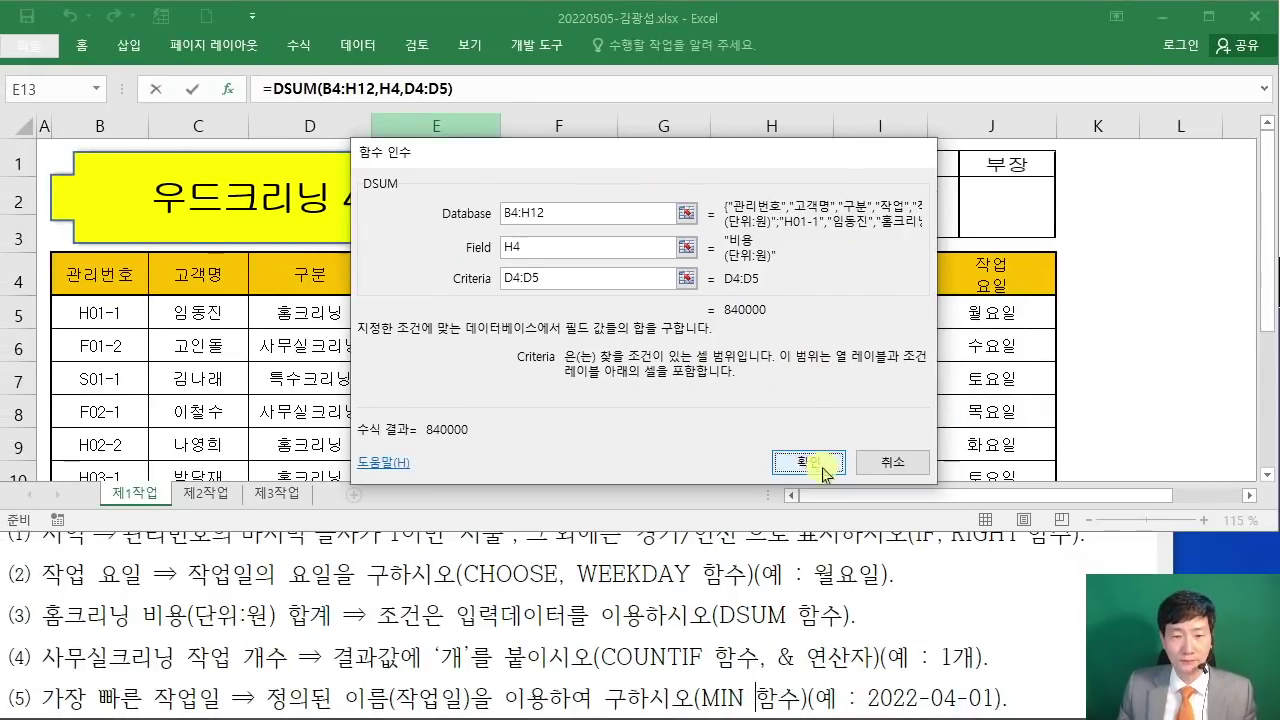
click(816, 462)
scroll(458, 360, down, 2)
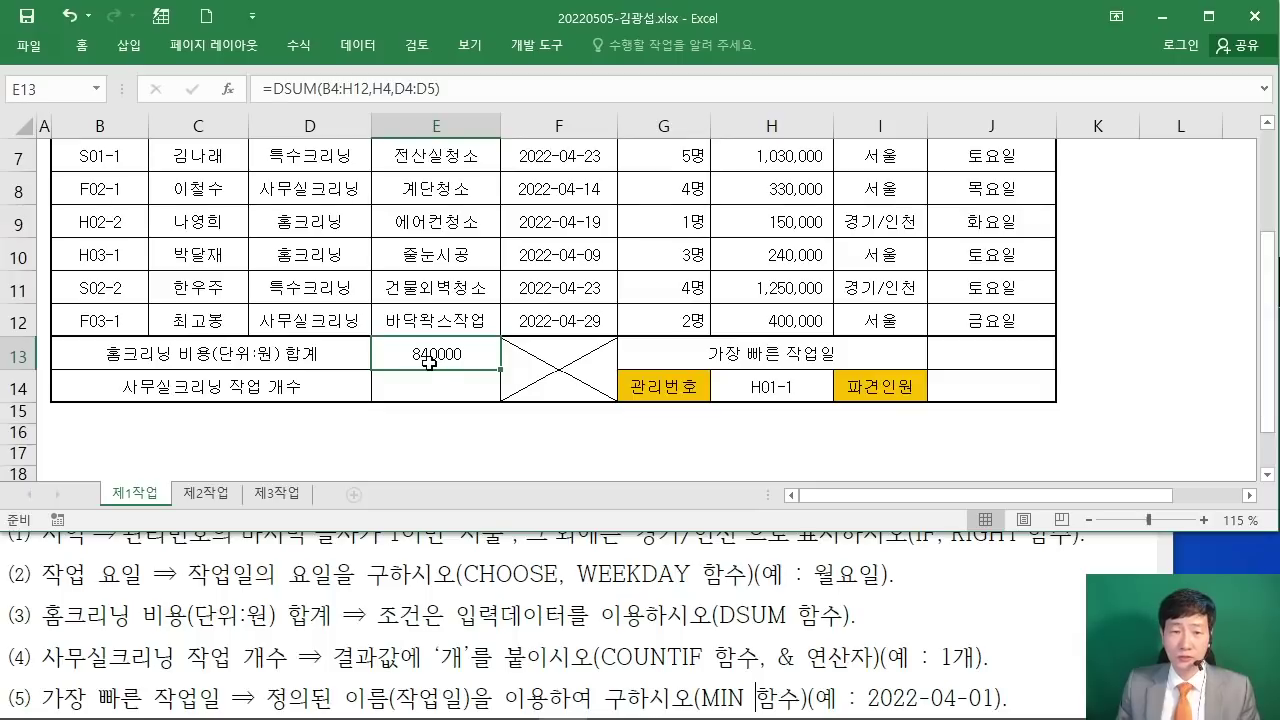
Step: Select E14 for the office-cleaning count after checking the instructions PDF
click(443, 380)
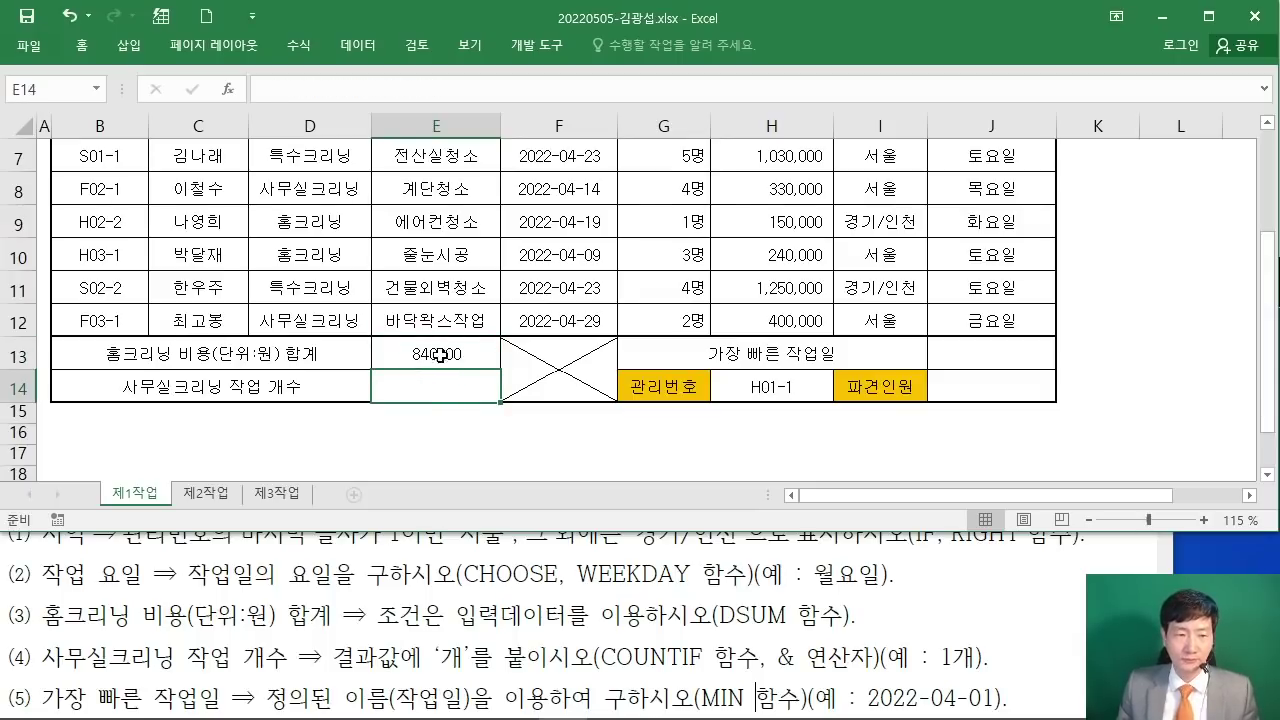
click(377, 591)
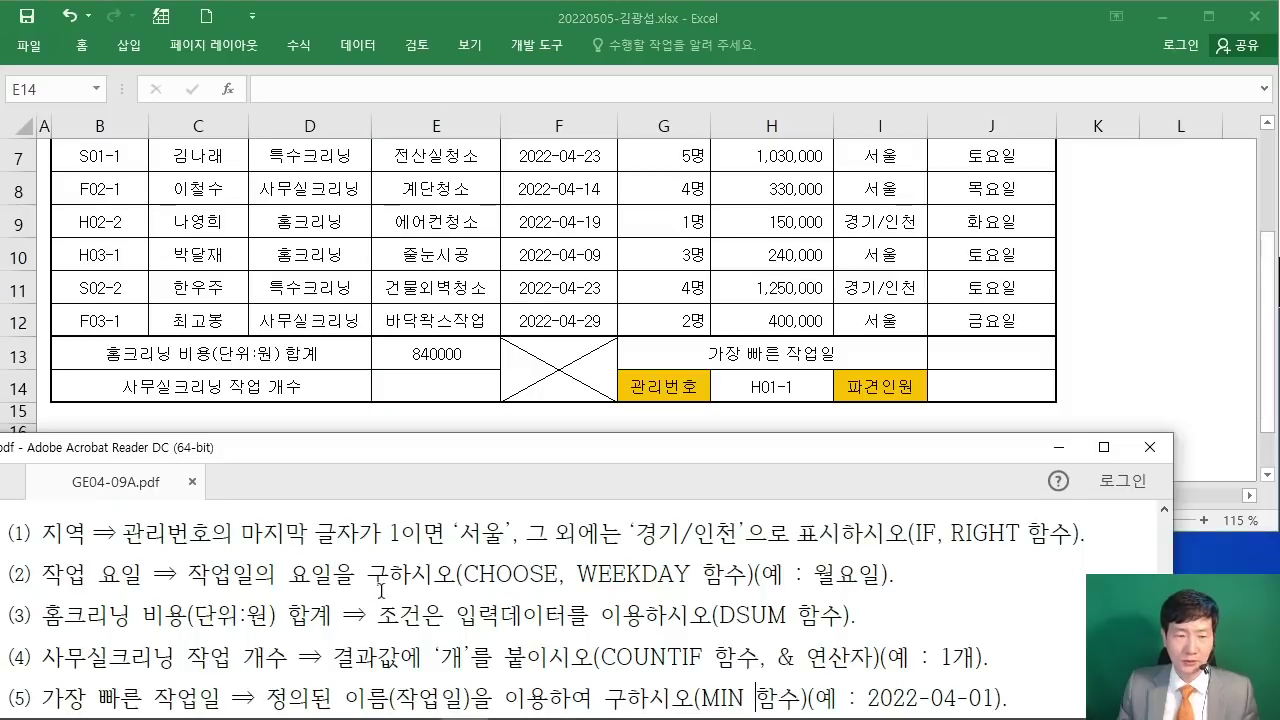
scroll(381, 591, down, 2)
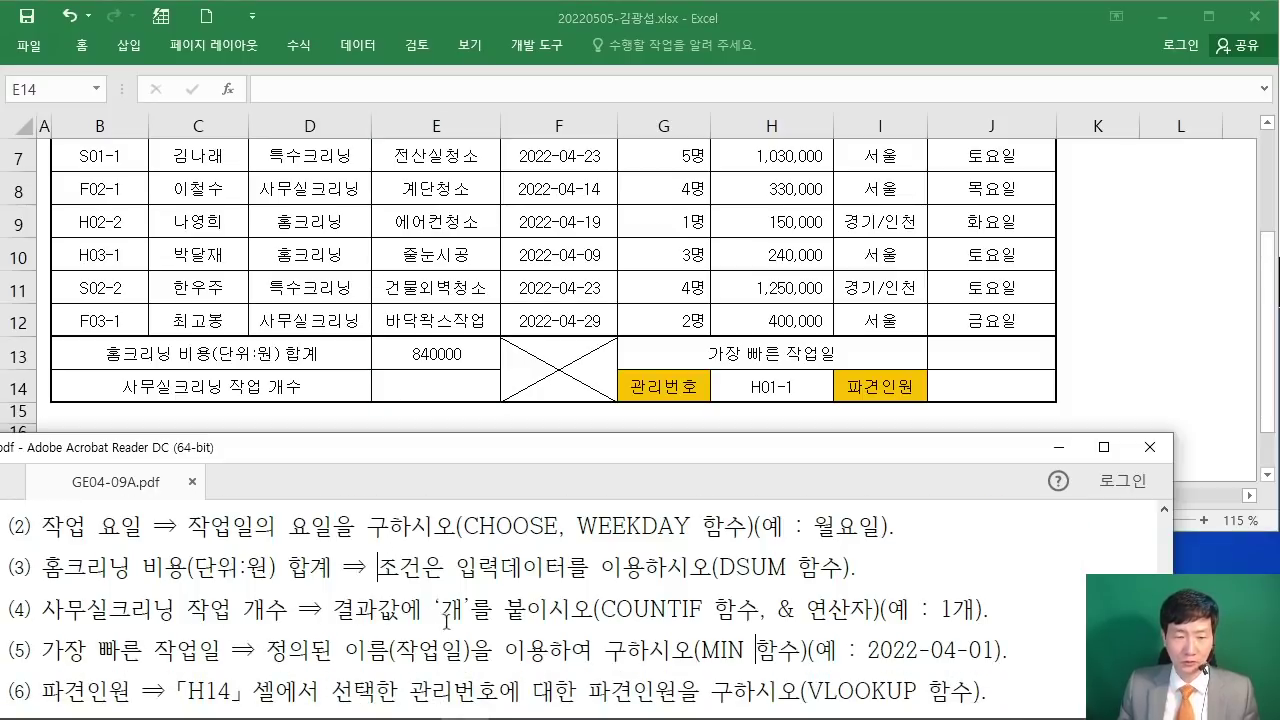
click(466, 384)
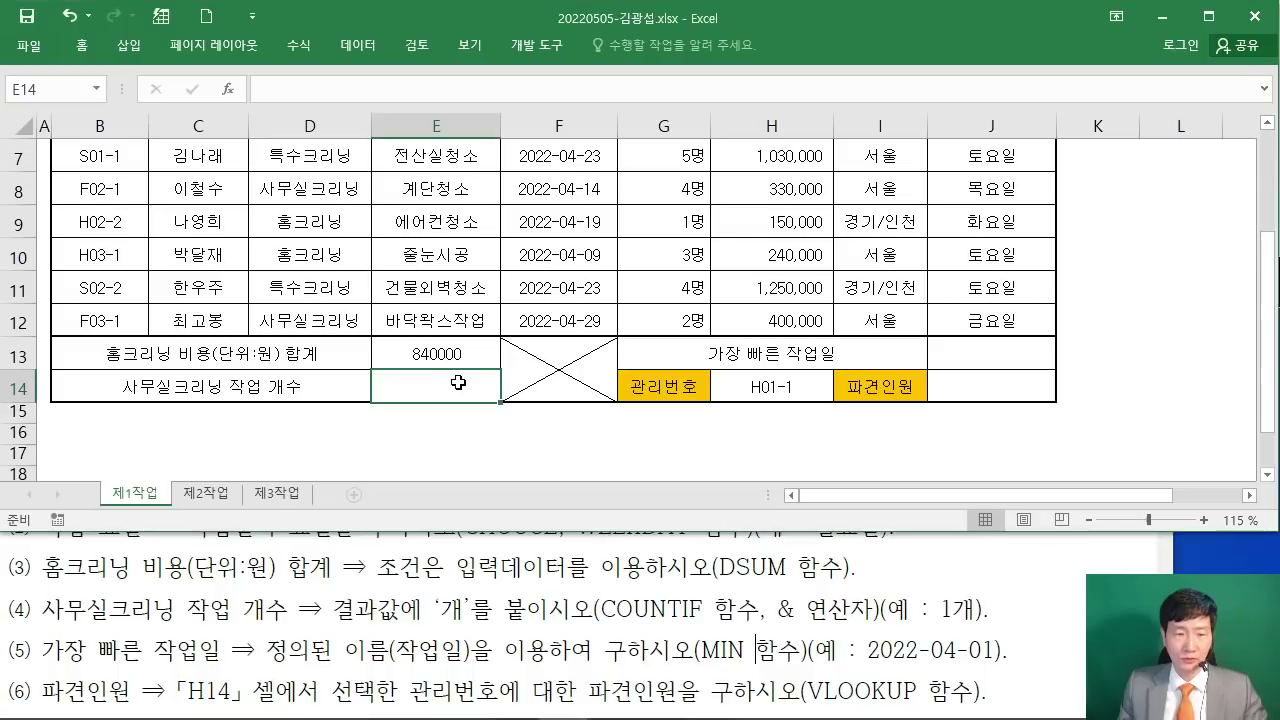
Step: Enter =COUNTIF( in E14 from autocomplete and bring up its Function Arguments form
text(=CU)
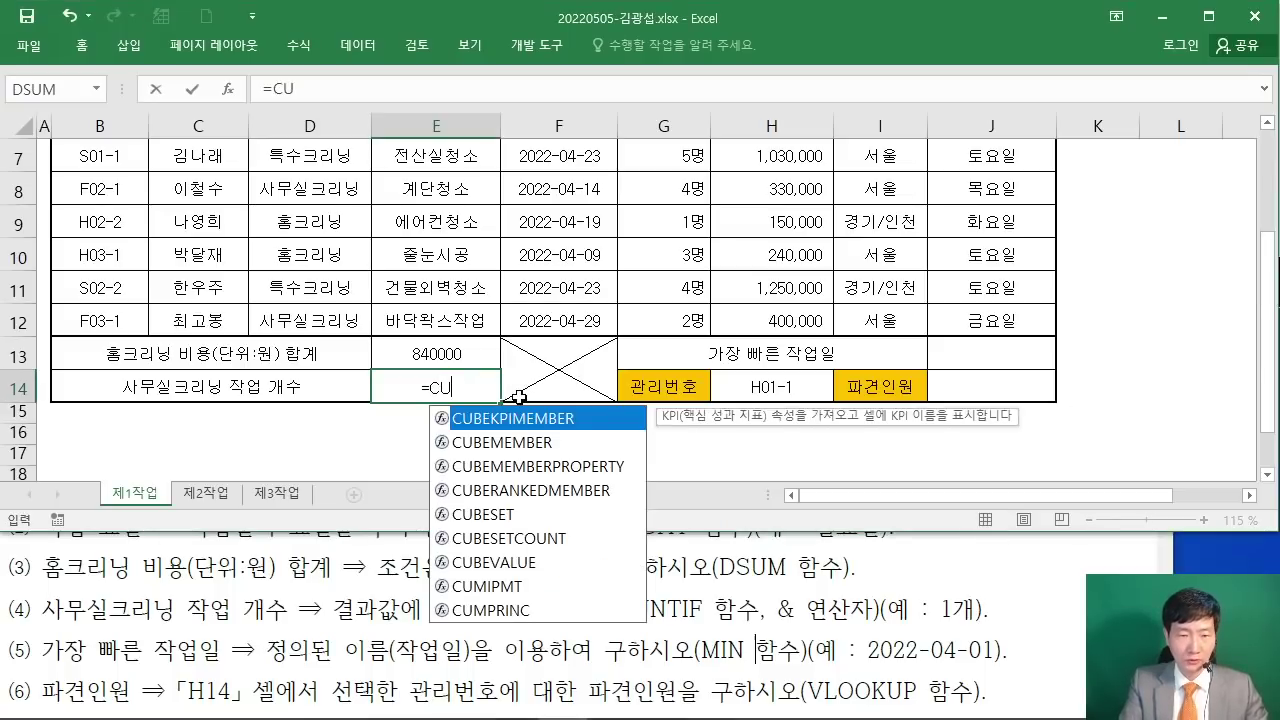
key(BackSpace)
text(ㅐ)
key(BackSpace)
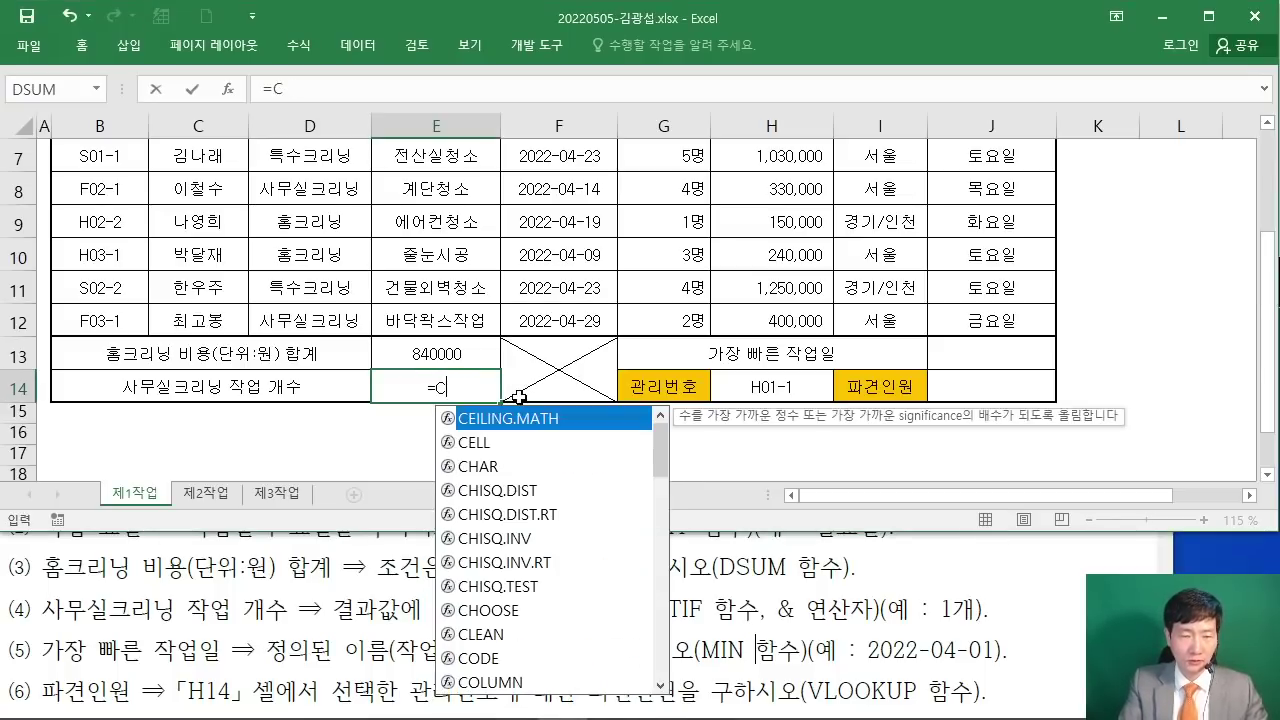
text(OU)
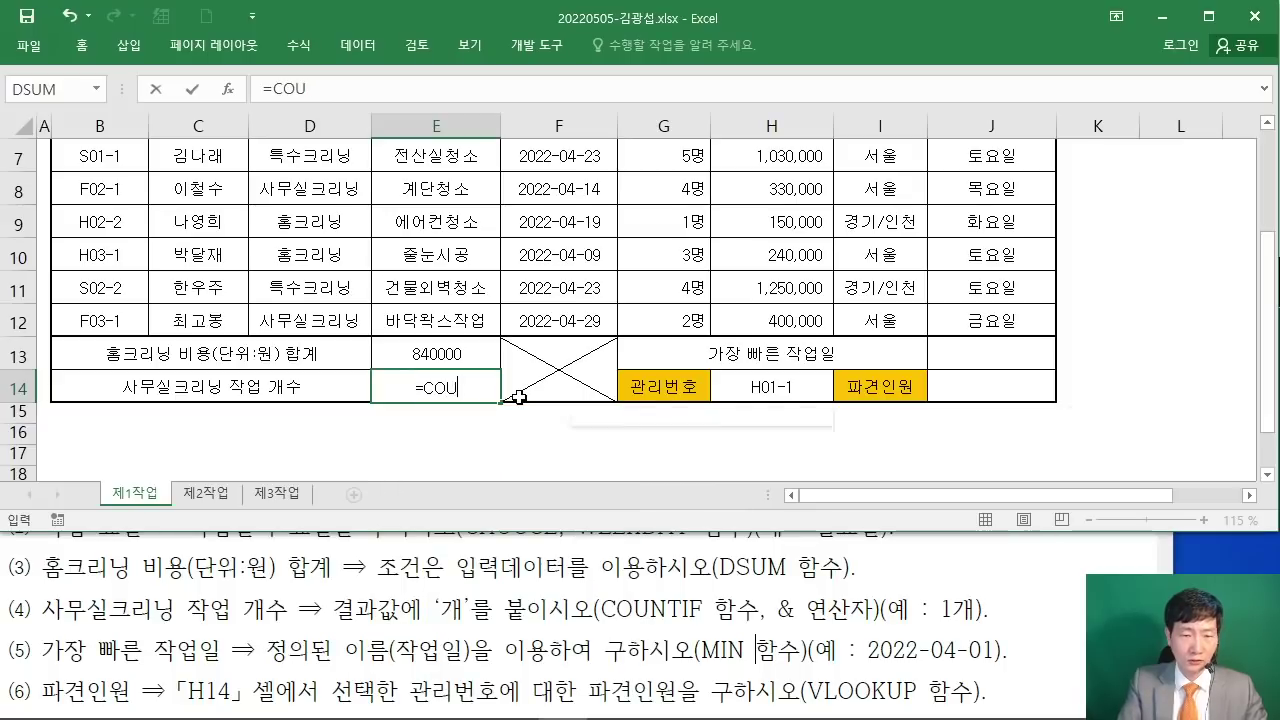
text(IN)
double_click(503, 490)
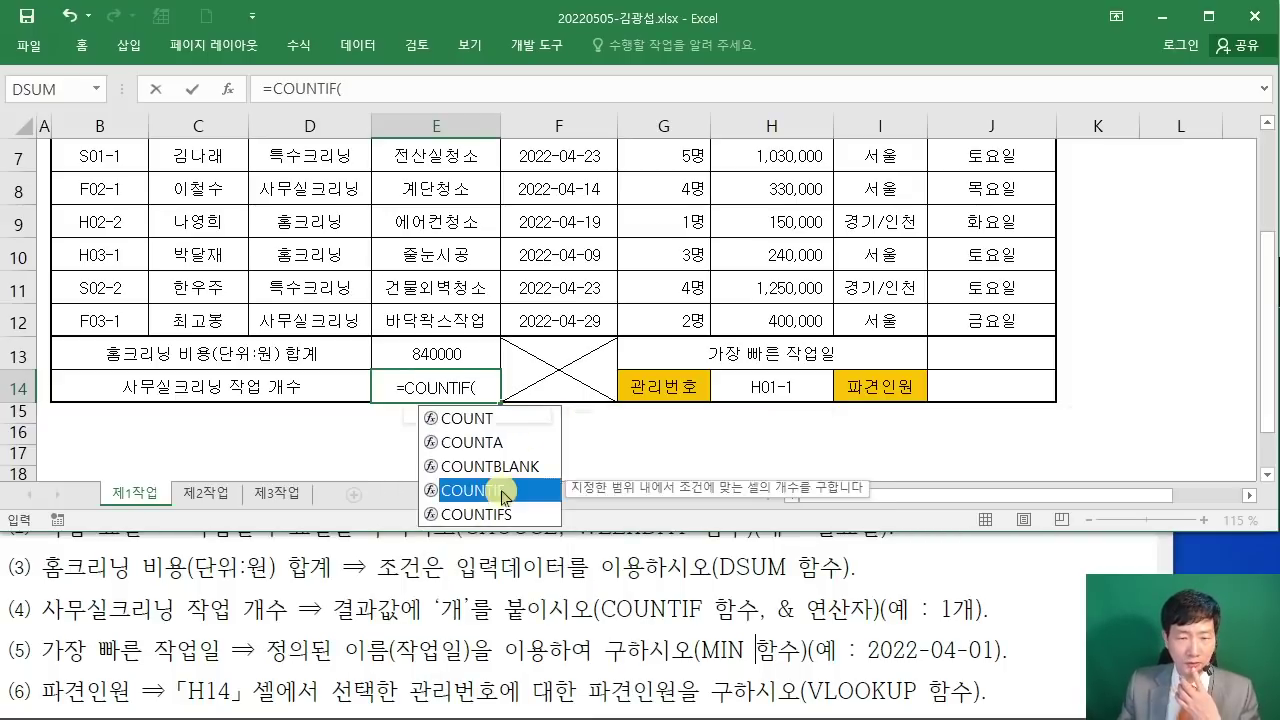
click(228, 89)
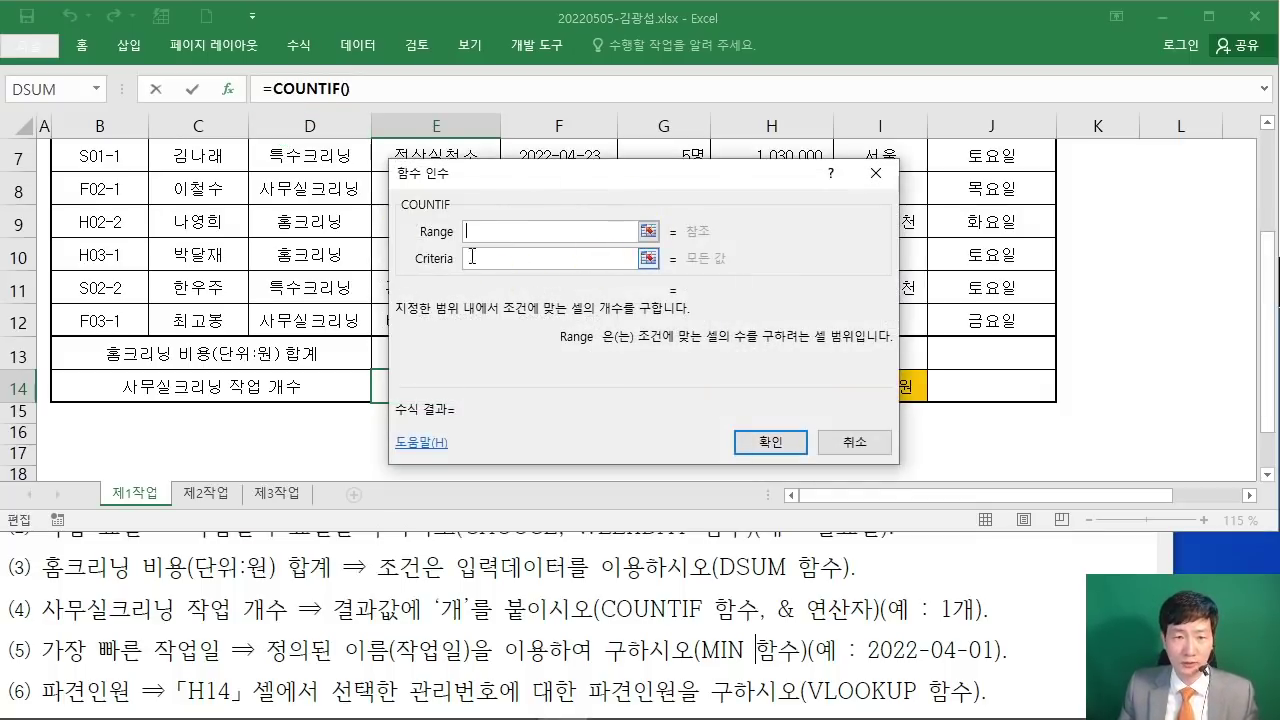
drag(500, 184, 630, 161)
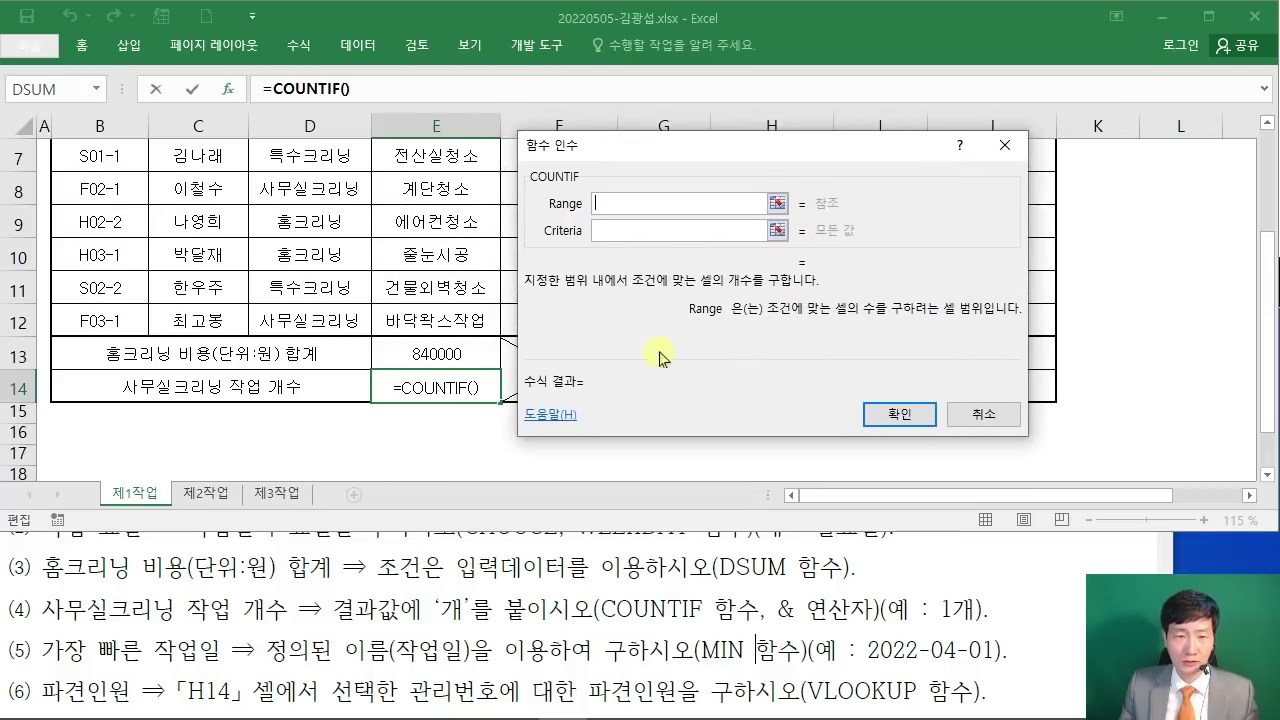
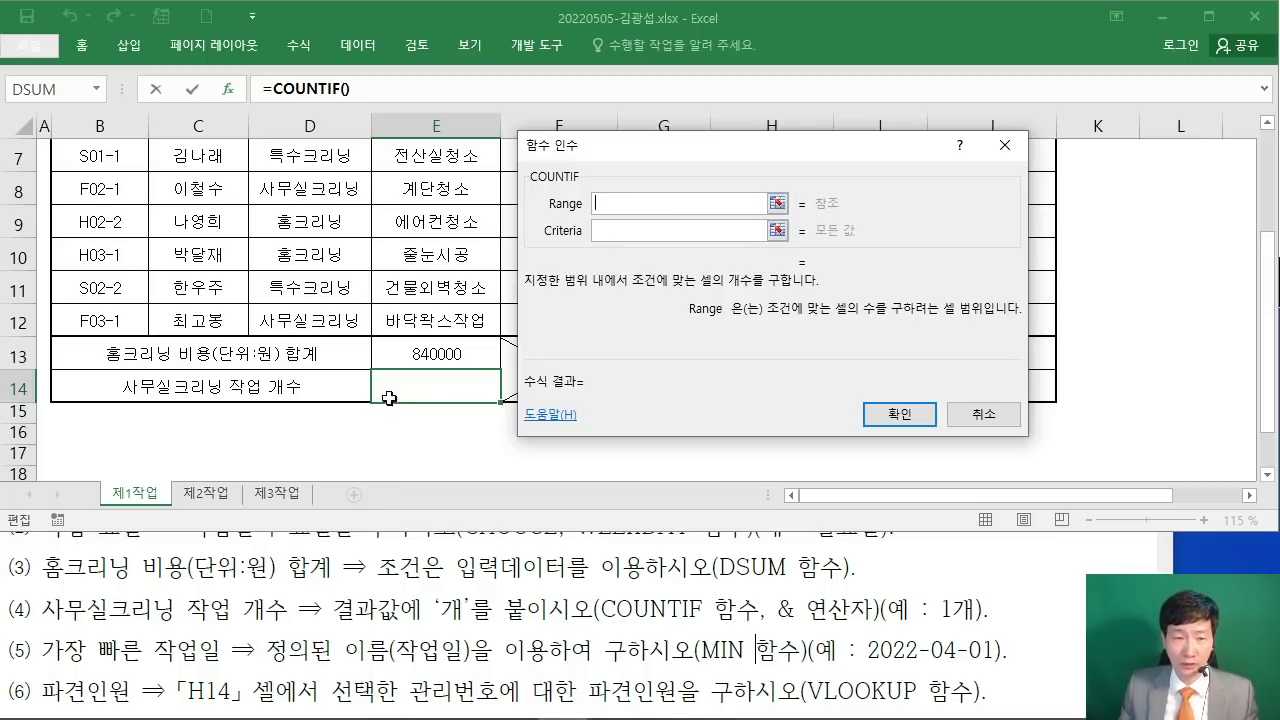
Step: Count the office-cleaning jobs in E14 with =COUNTIF(D5:D12,D6), returning 3
scroll(389, 398, up, 1)
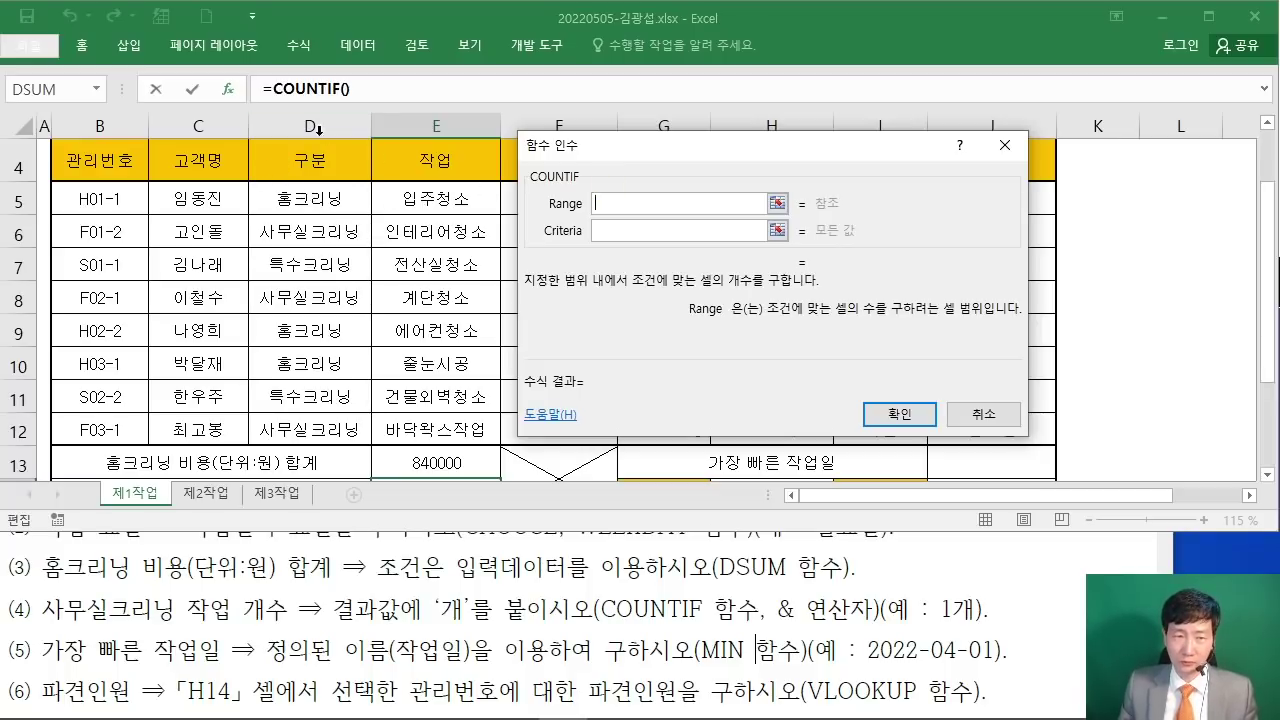
drag(319, 197, 323, 434)
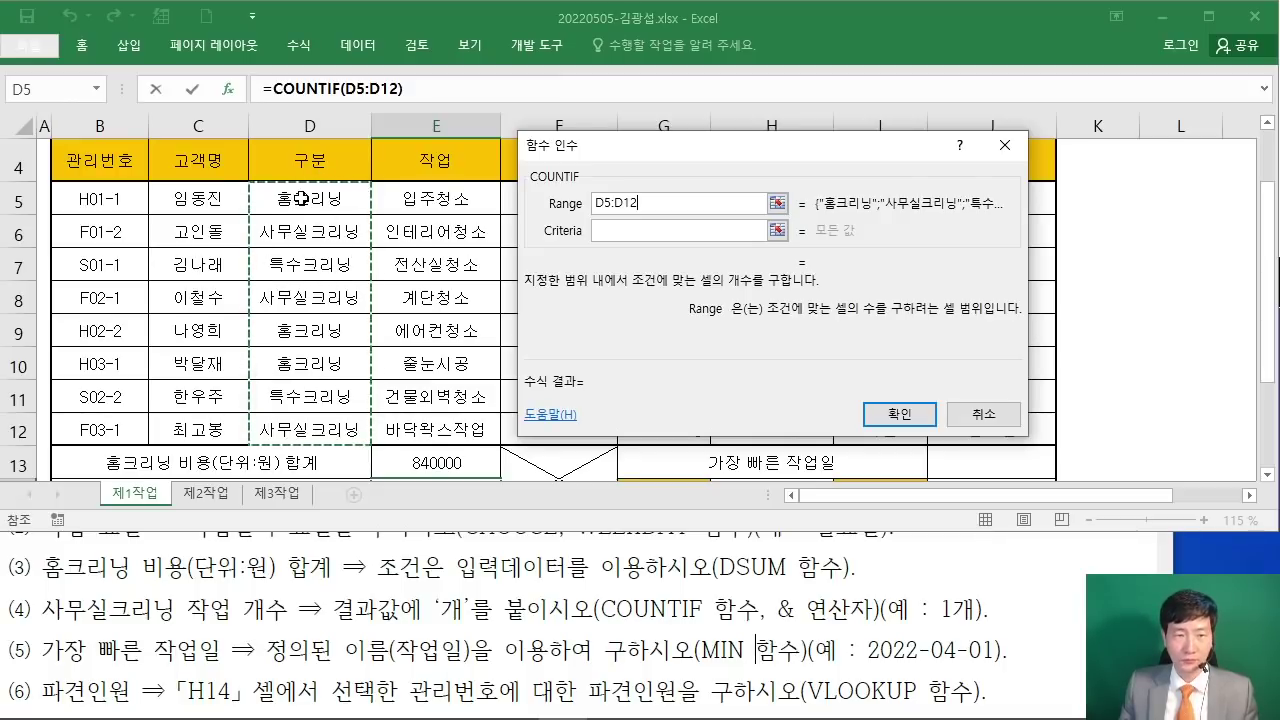
click(620, 231)
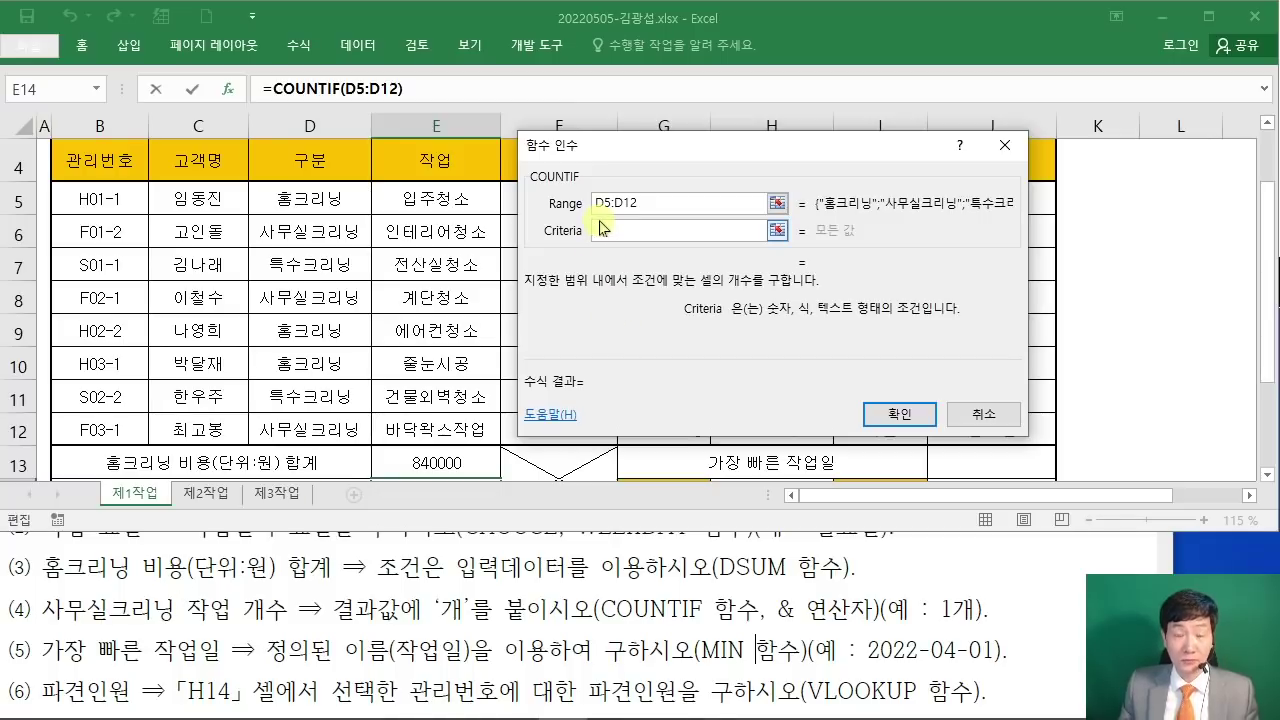
click(318, 231)
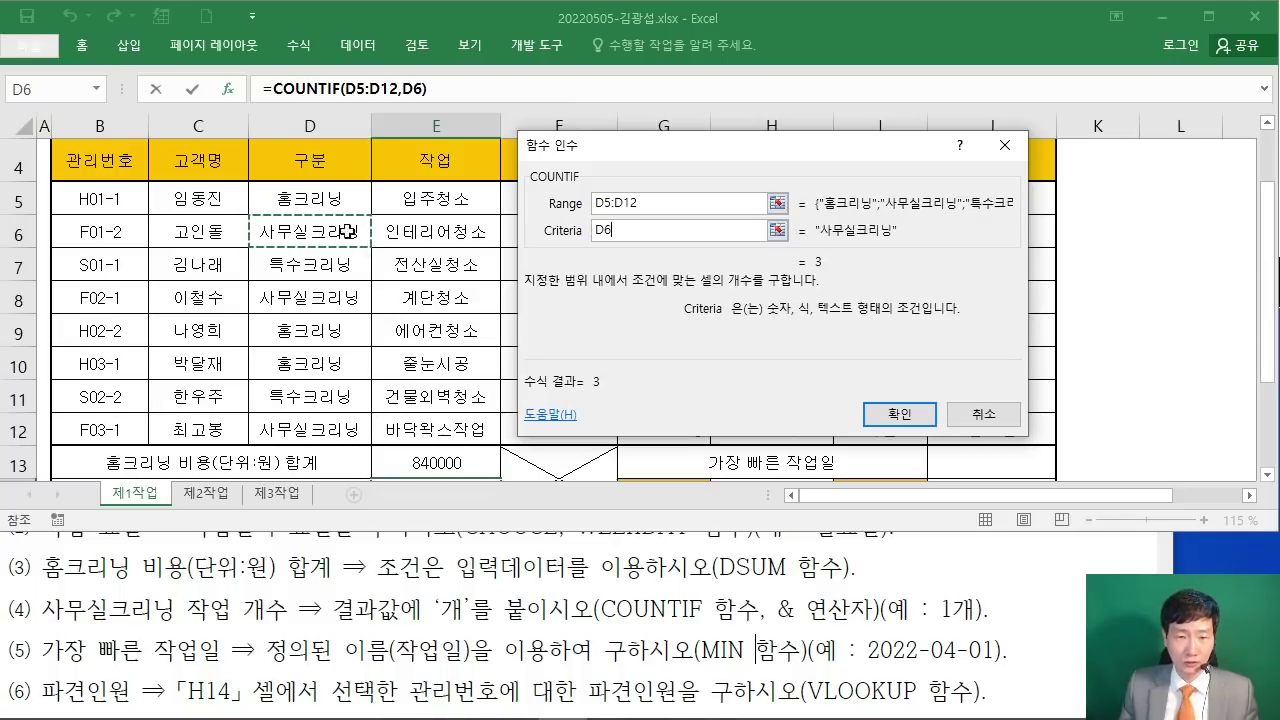
click(603, 234)
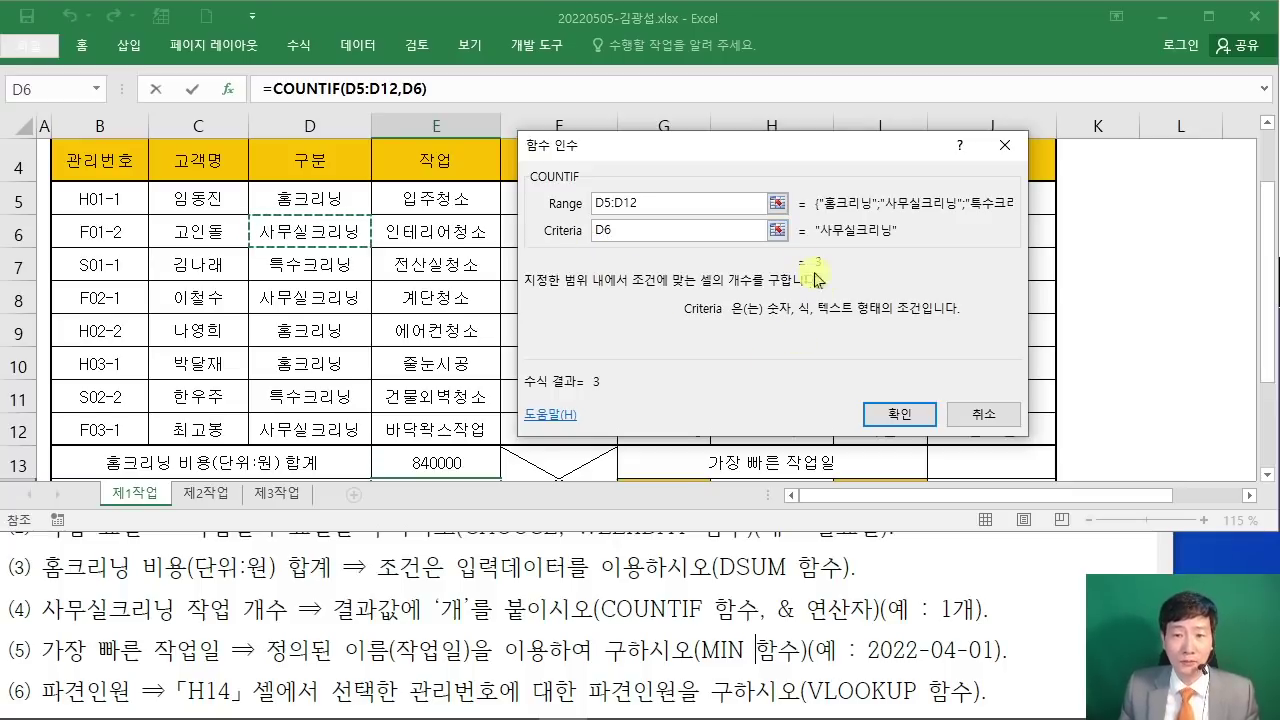
click(888, 414)
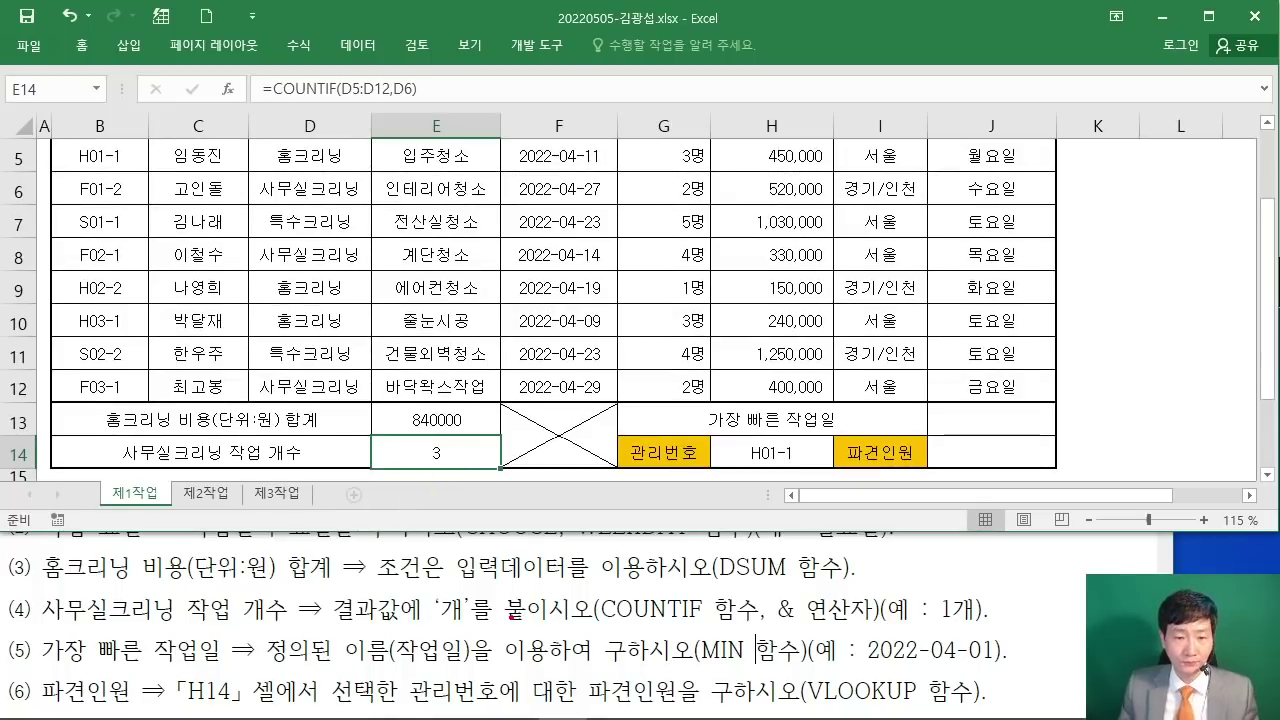
Step: Append &"개" to E14's COUNTIF formula so the count reads 3개
drag(338, 628, 580, 628)
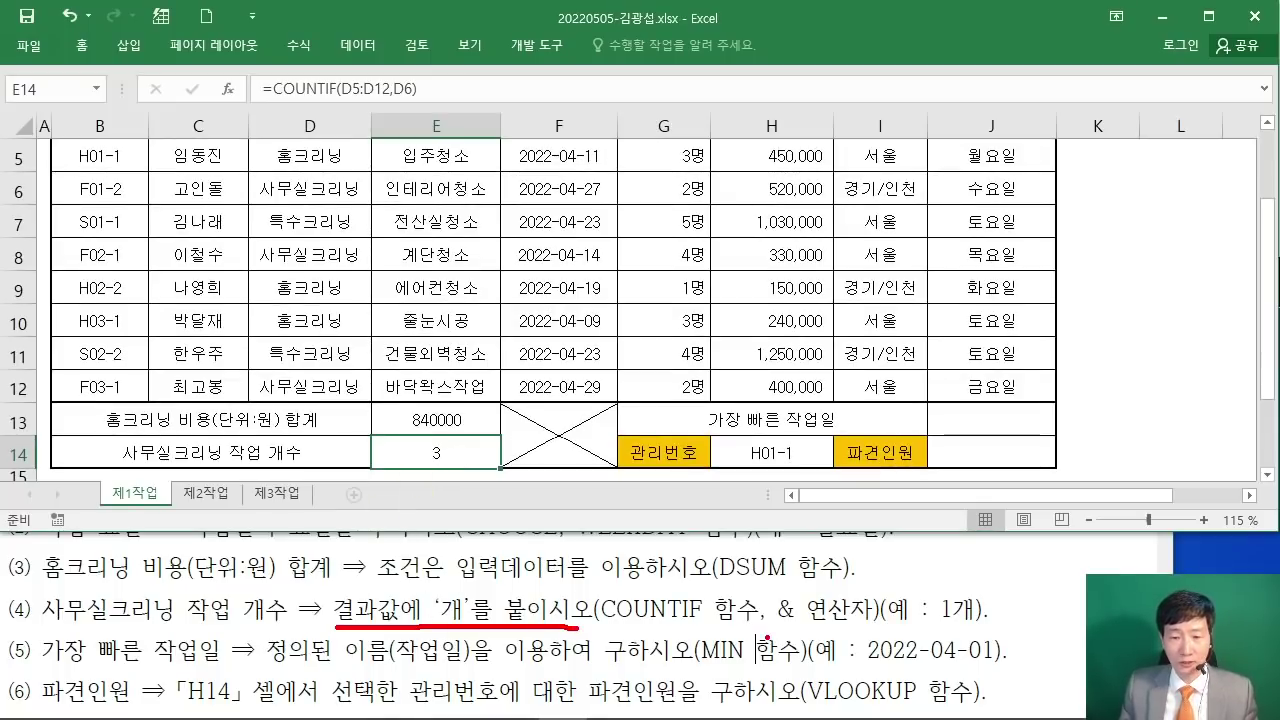
drag(778, 624, 973, 613)
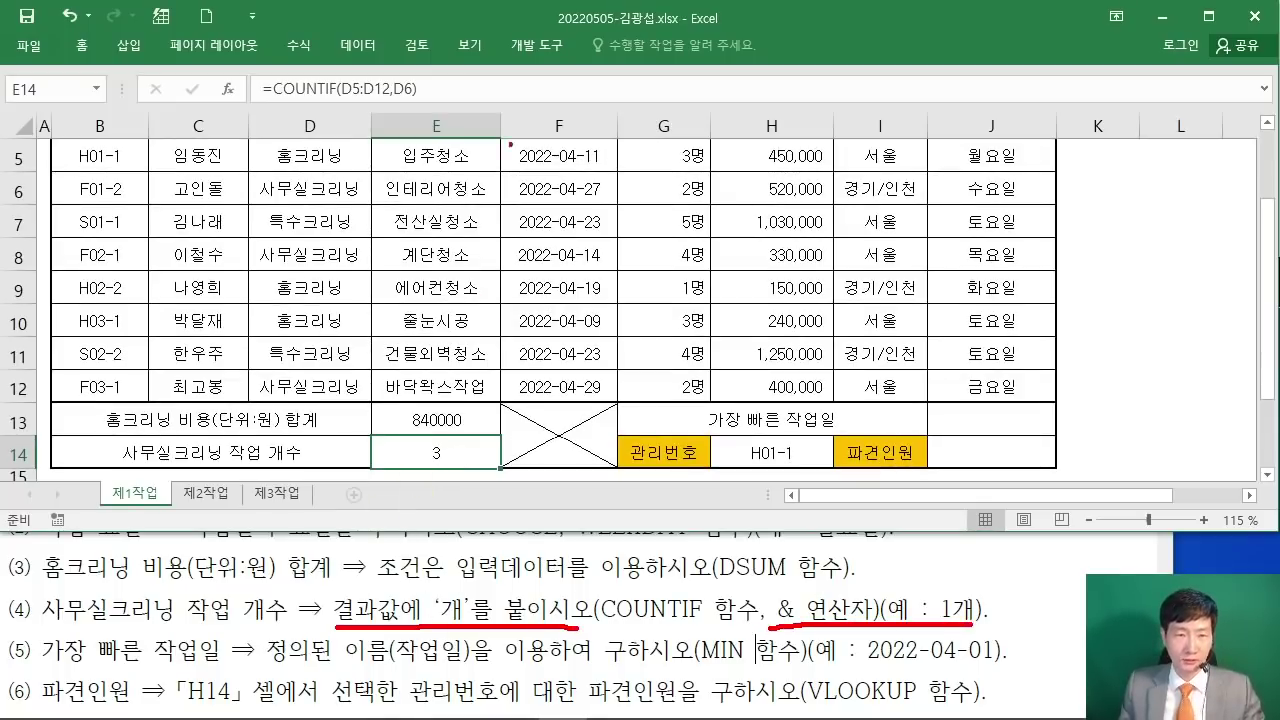
drag(425, 92, 444, 236)
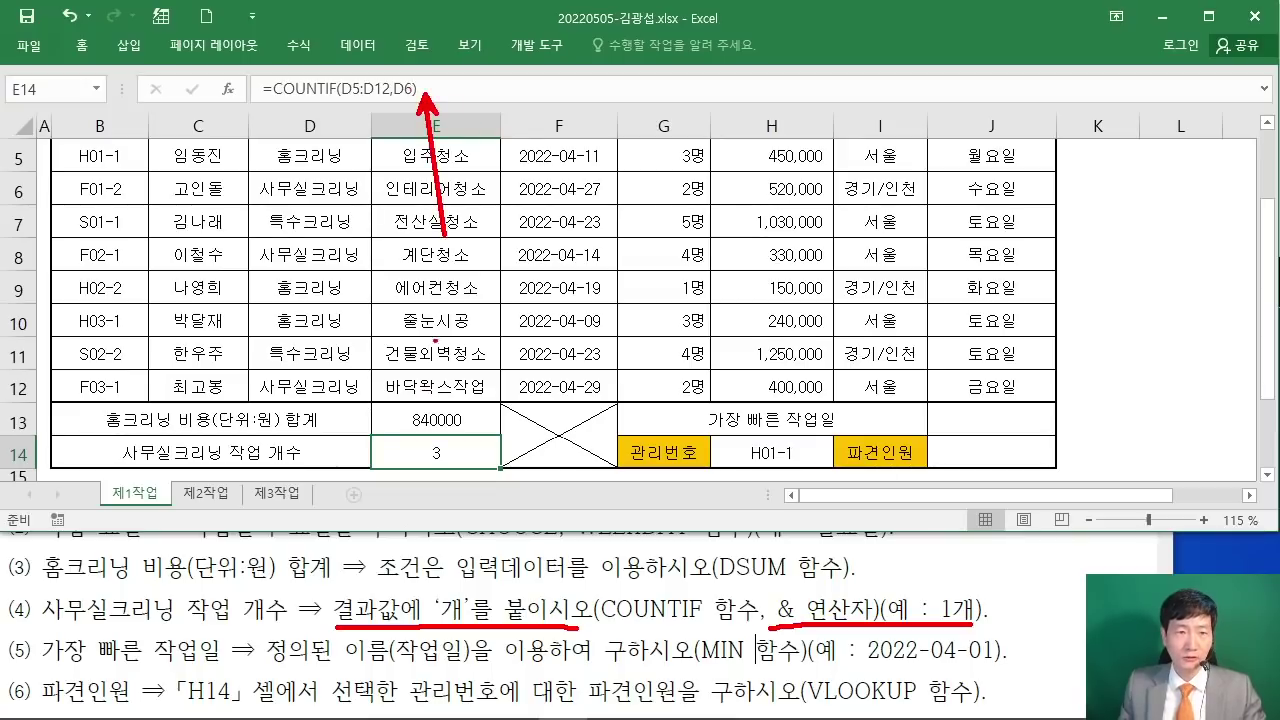
key(Escape)
click(494, 92)
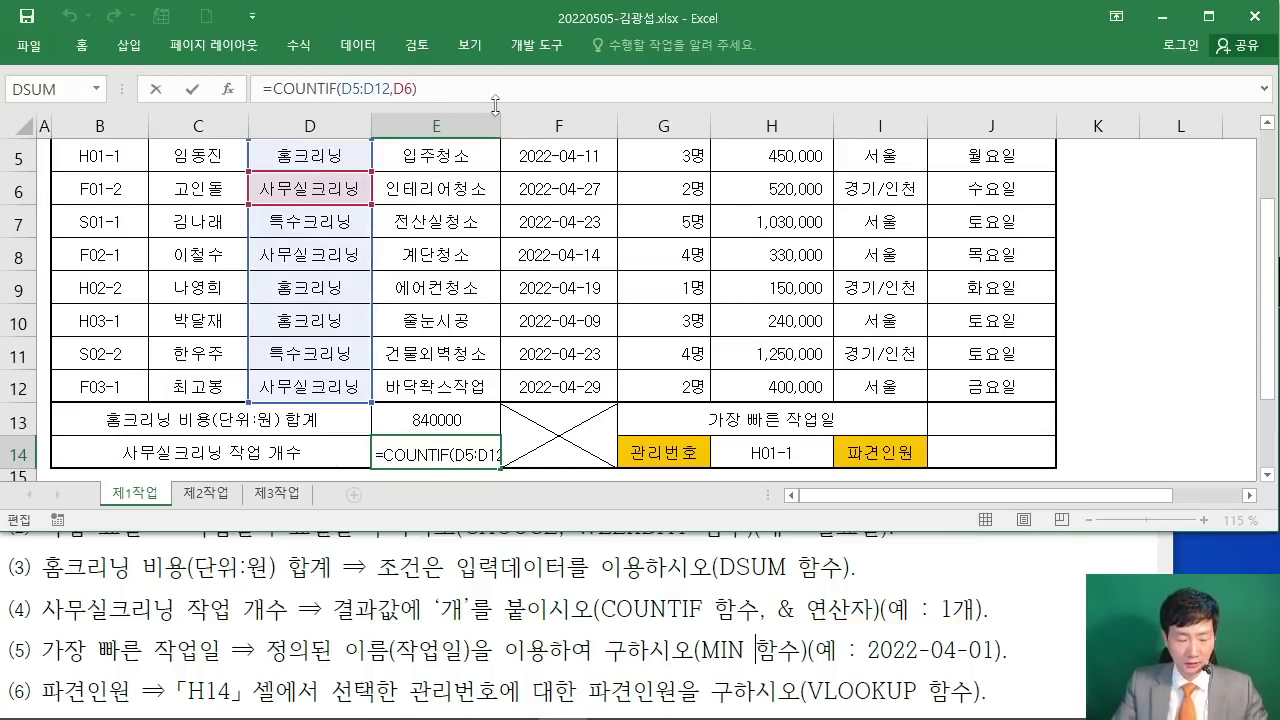
text(&)
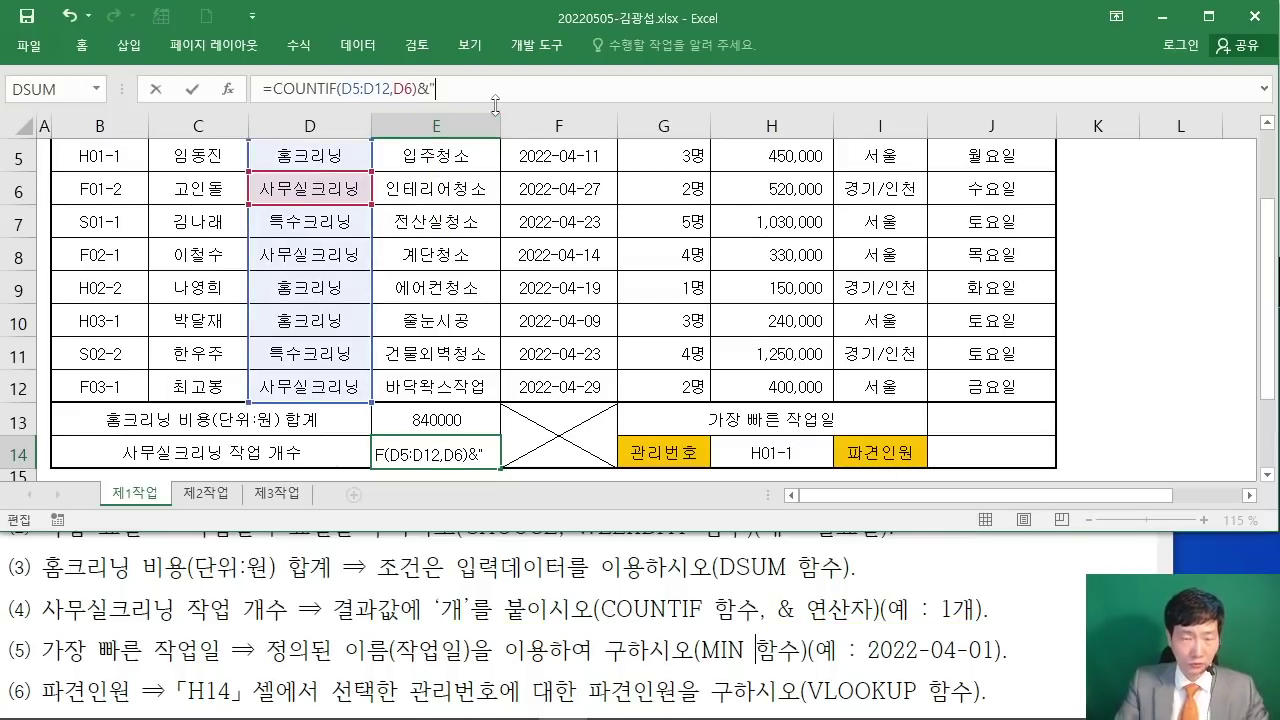
text("개")
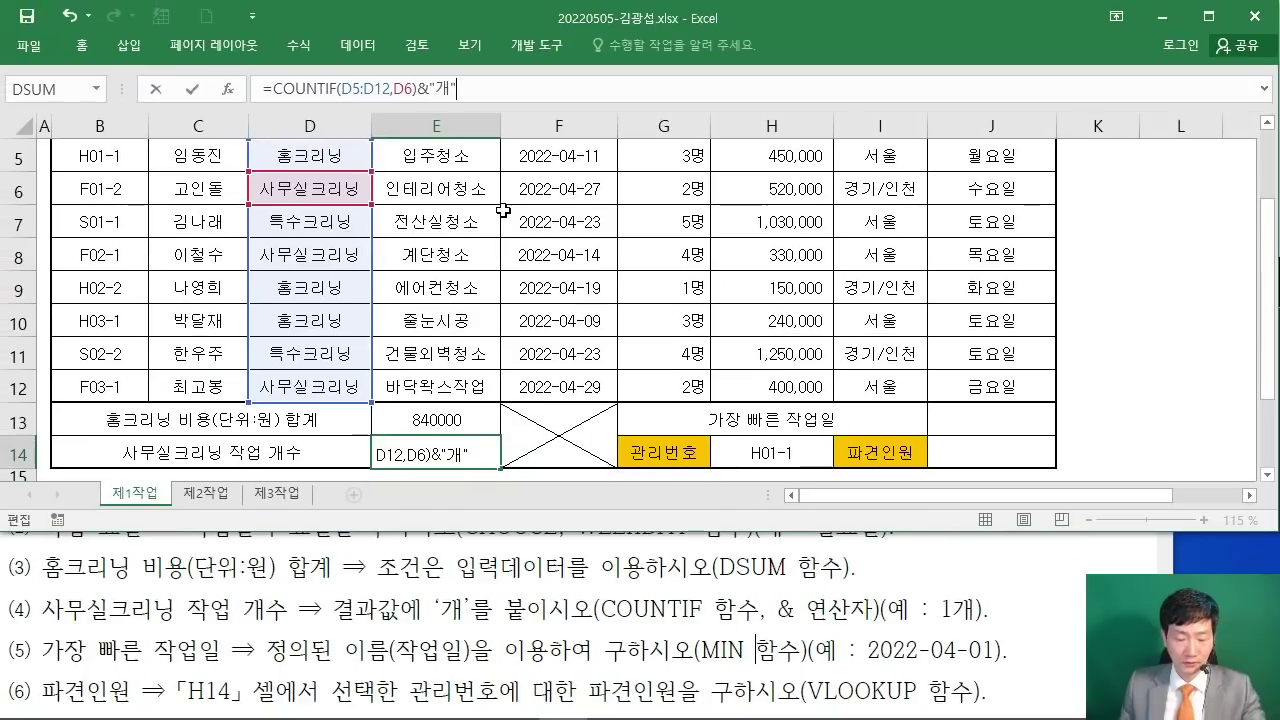
key(Return)
click(978, 390)
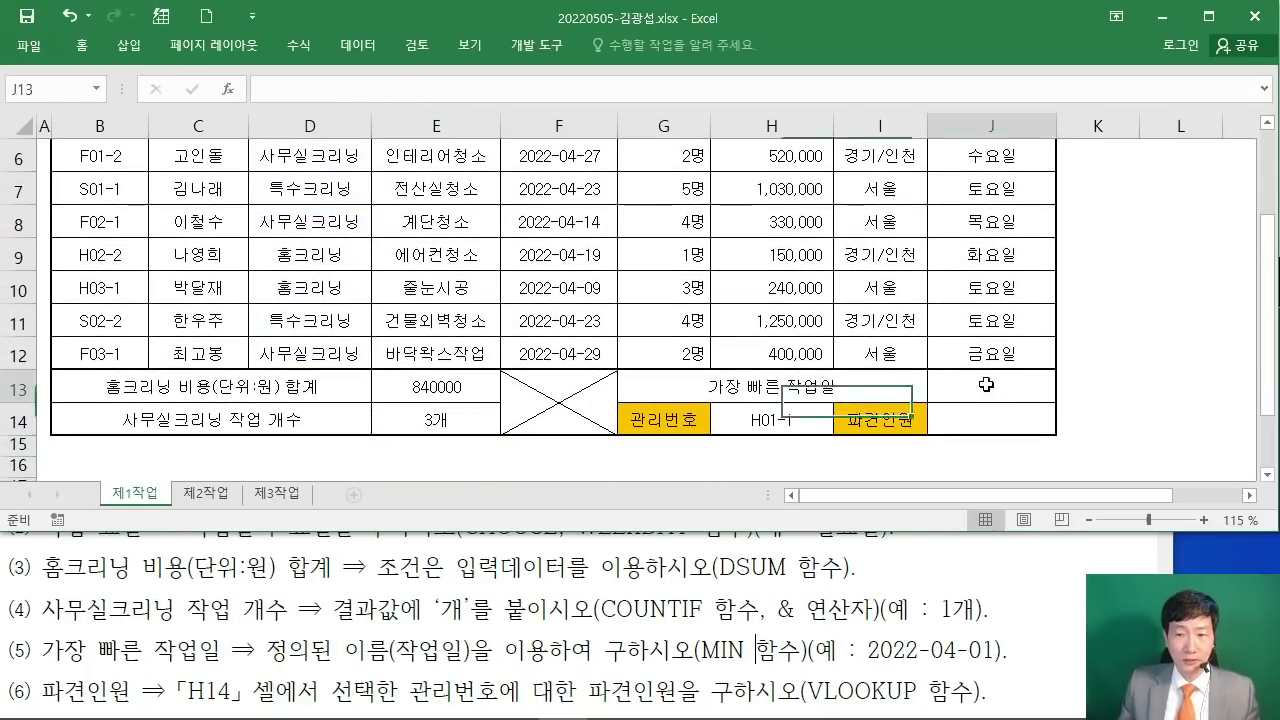
Step: Enter =MIN(작업일) in J13 via Insert Function, returning 44660
click(296, 591)
scroll(300, 590, down, 2)
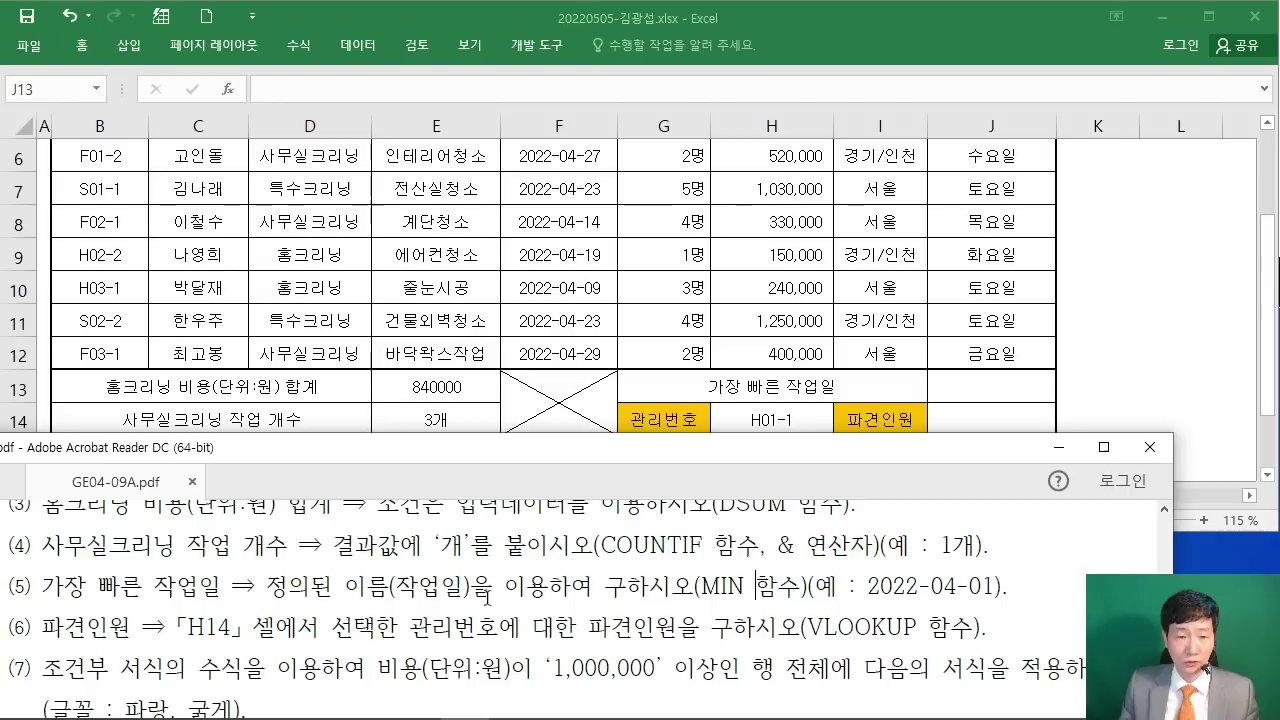
click(980, 398)
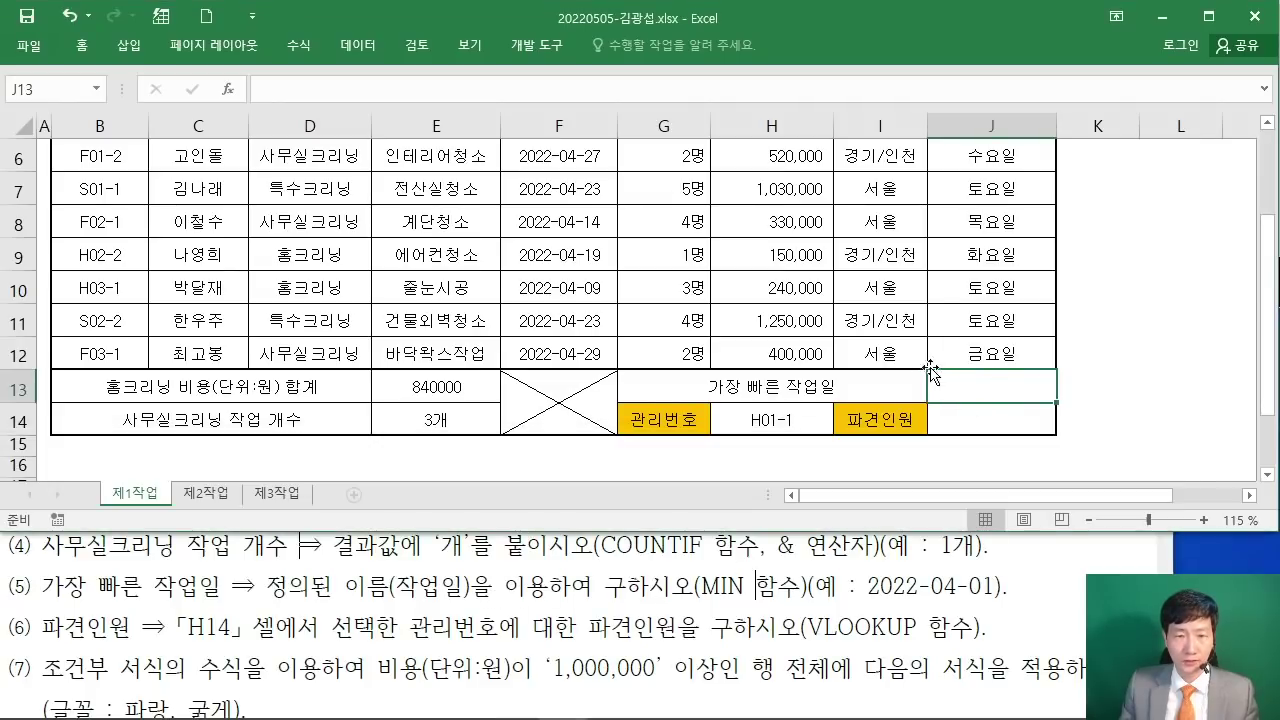
click(228, 88)
text(ㅡㅑ)
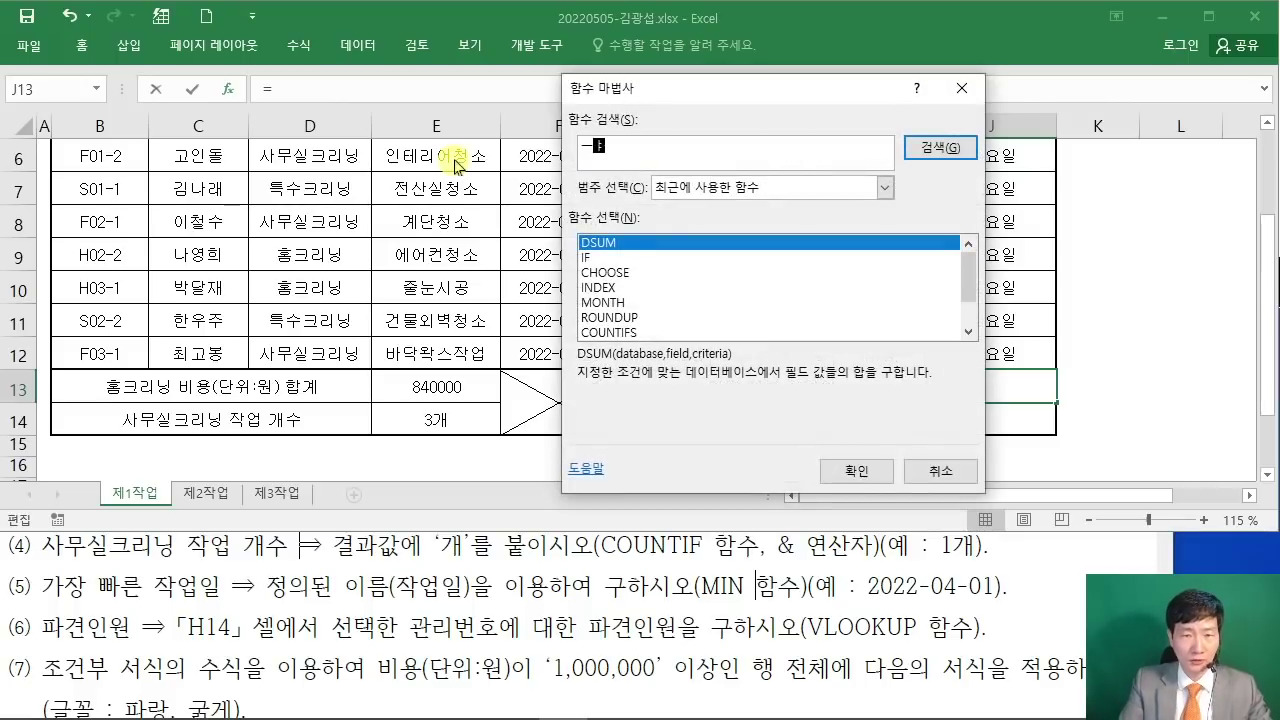
key(Return)
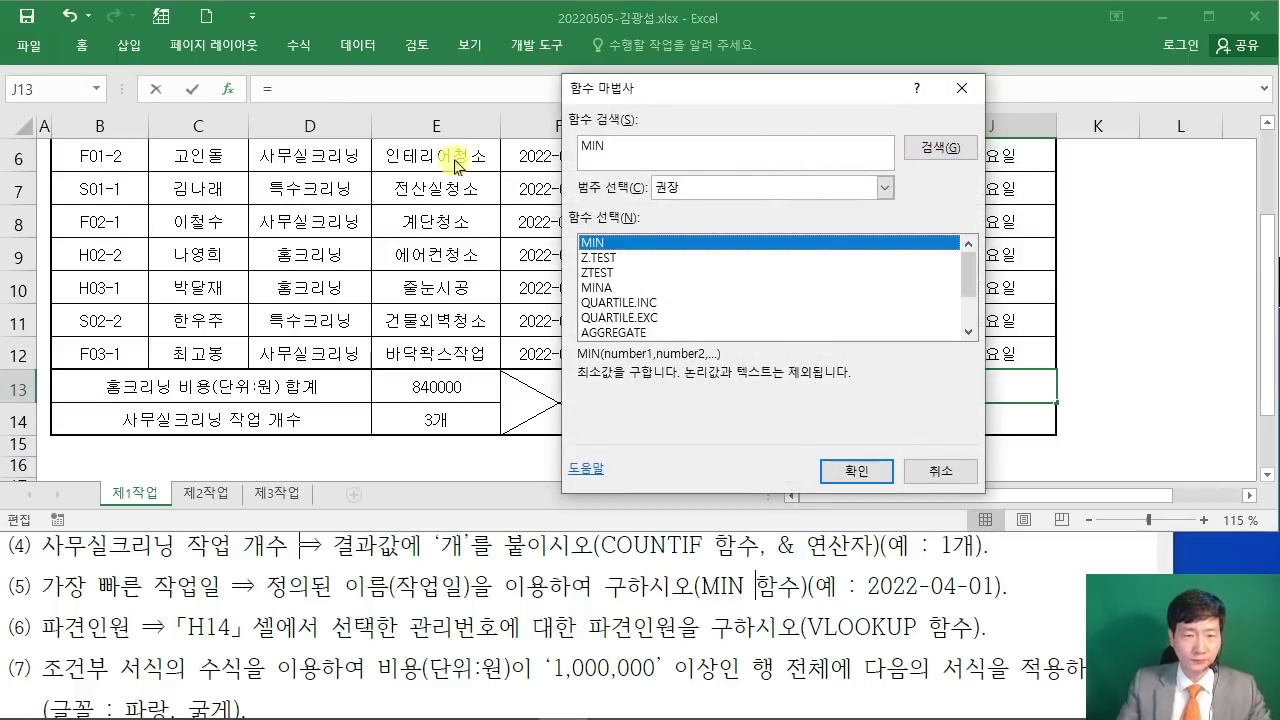
click(854, 468)
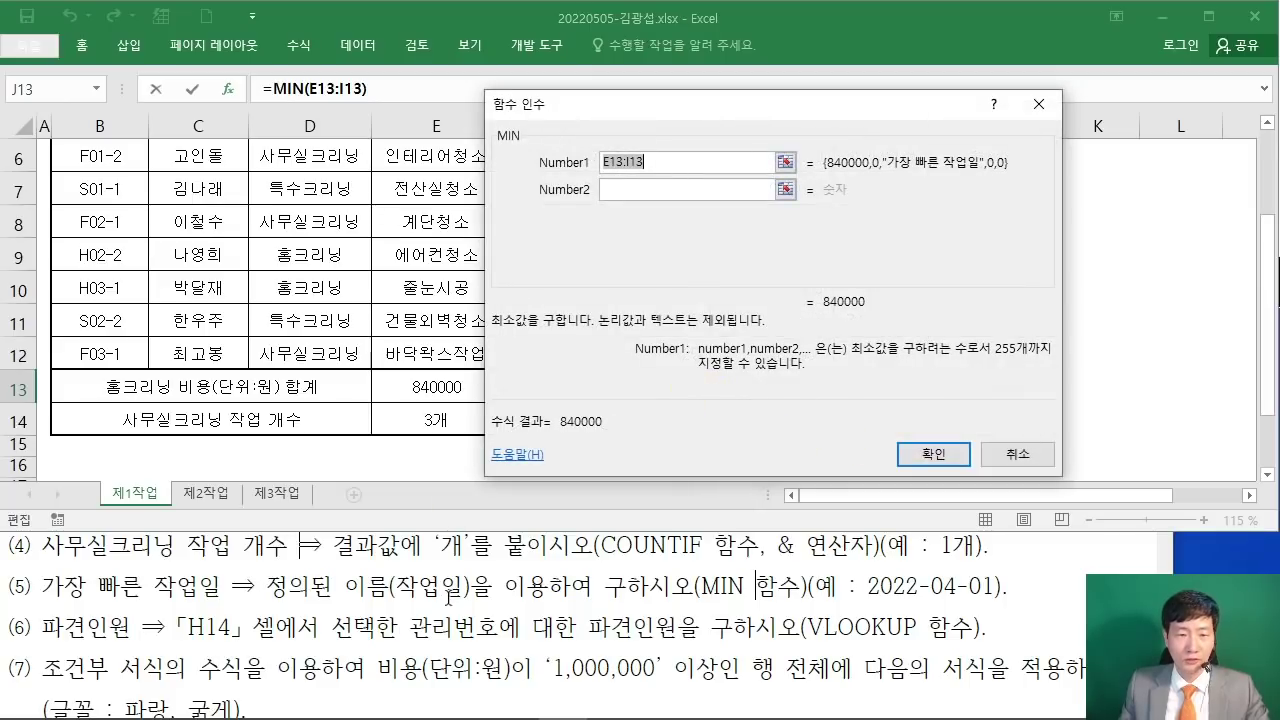
text(WKRD)
key(BackSpace)
key(BackSpace)
key(BackSpace)
key(BackSpace)
text(작업일)
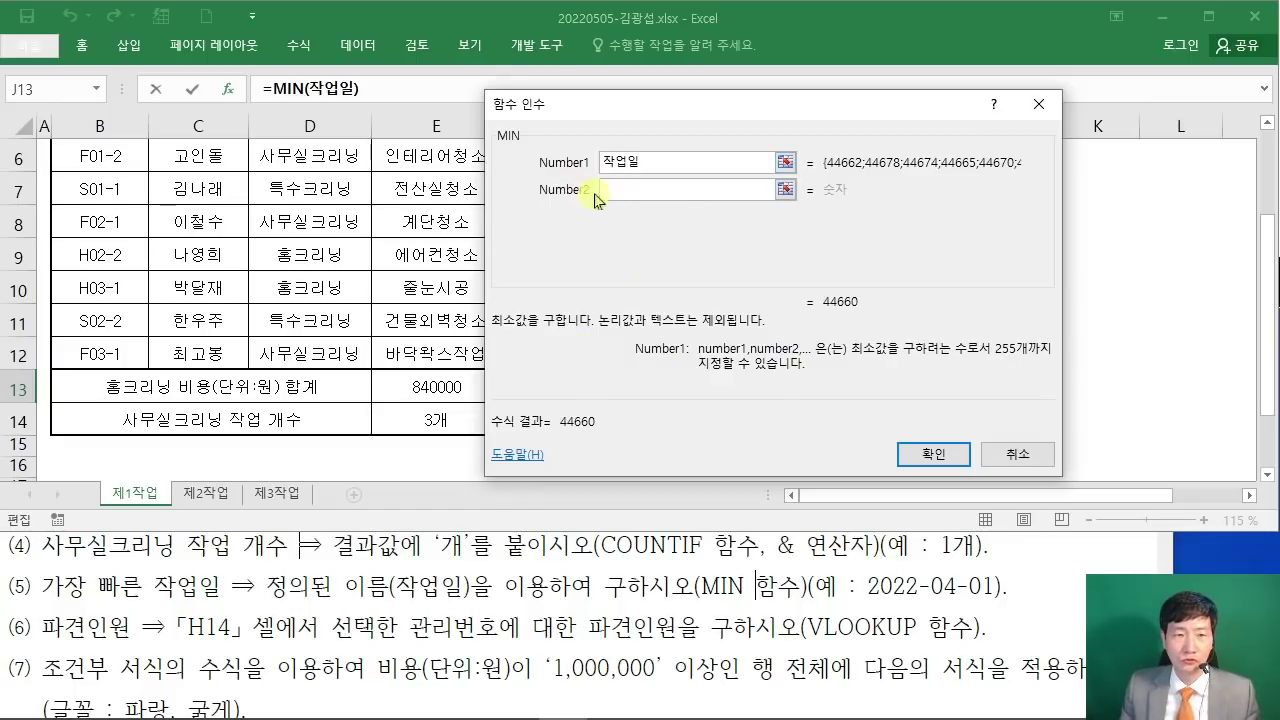
click(897, 449)
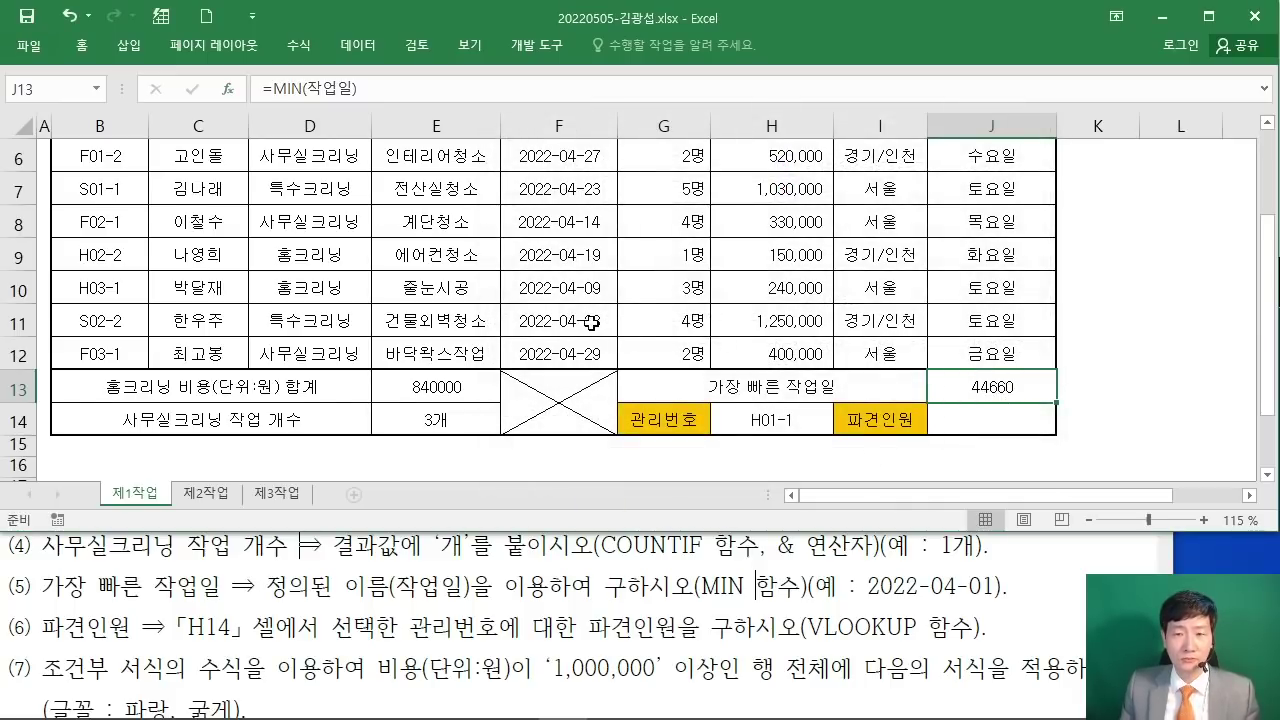
scroll(592, 321, up, 1)
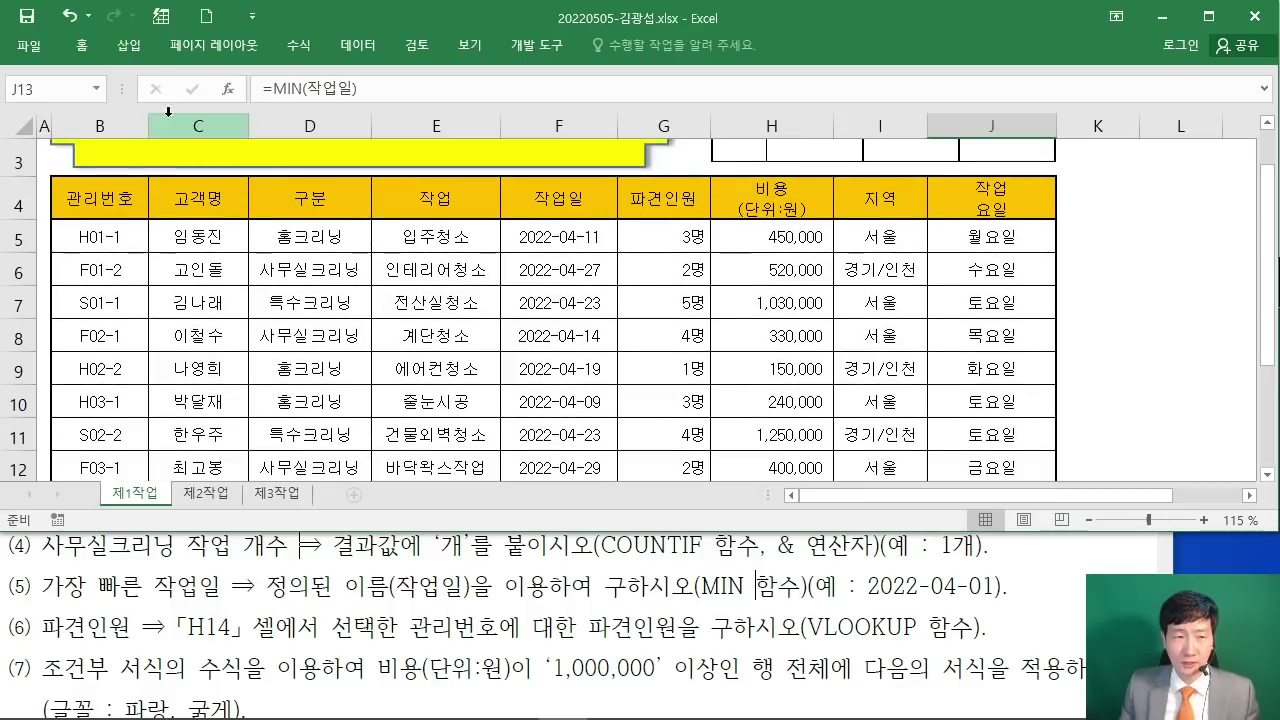
Step: Apply the 간단한 날짜 number format to J13 so it shows 2022-04-09
double_click(82, 45)
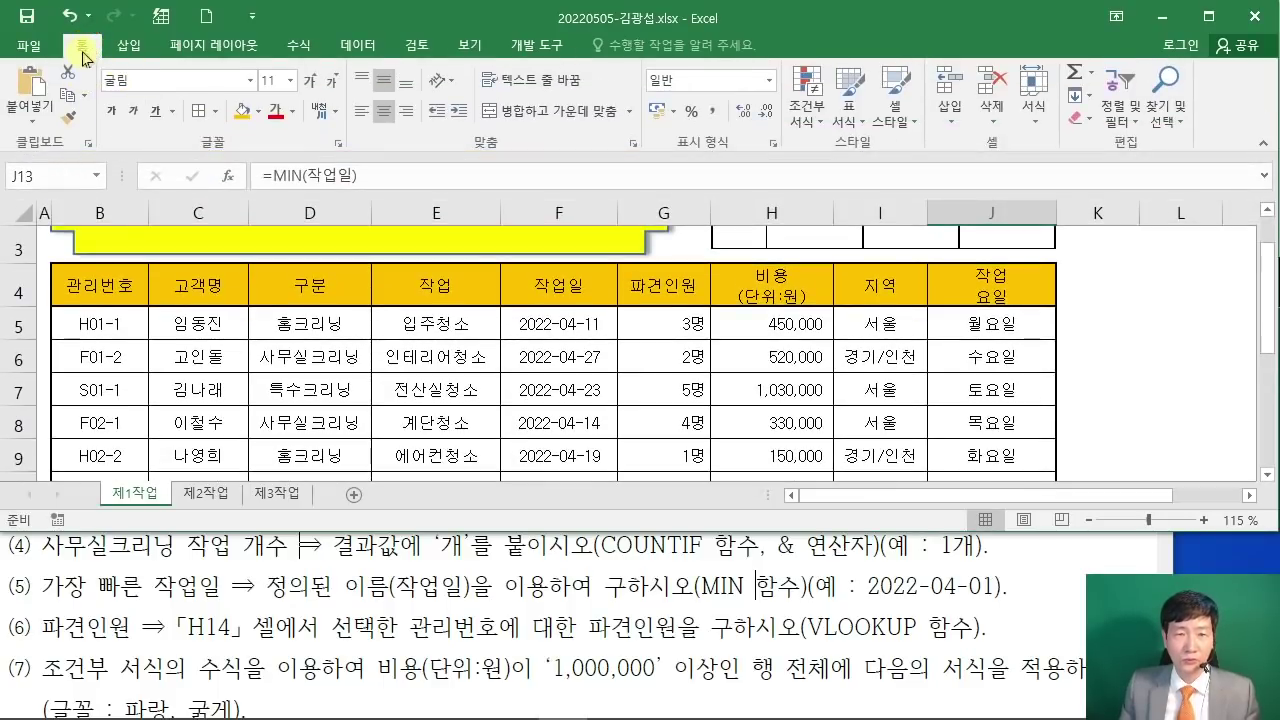
scroll(1000, 340, down, 2)
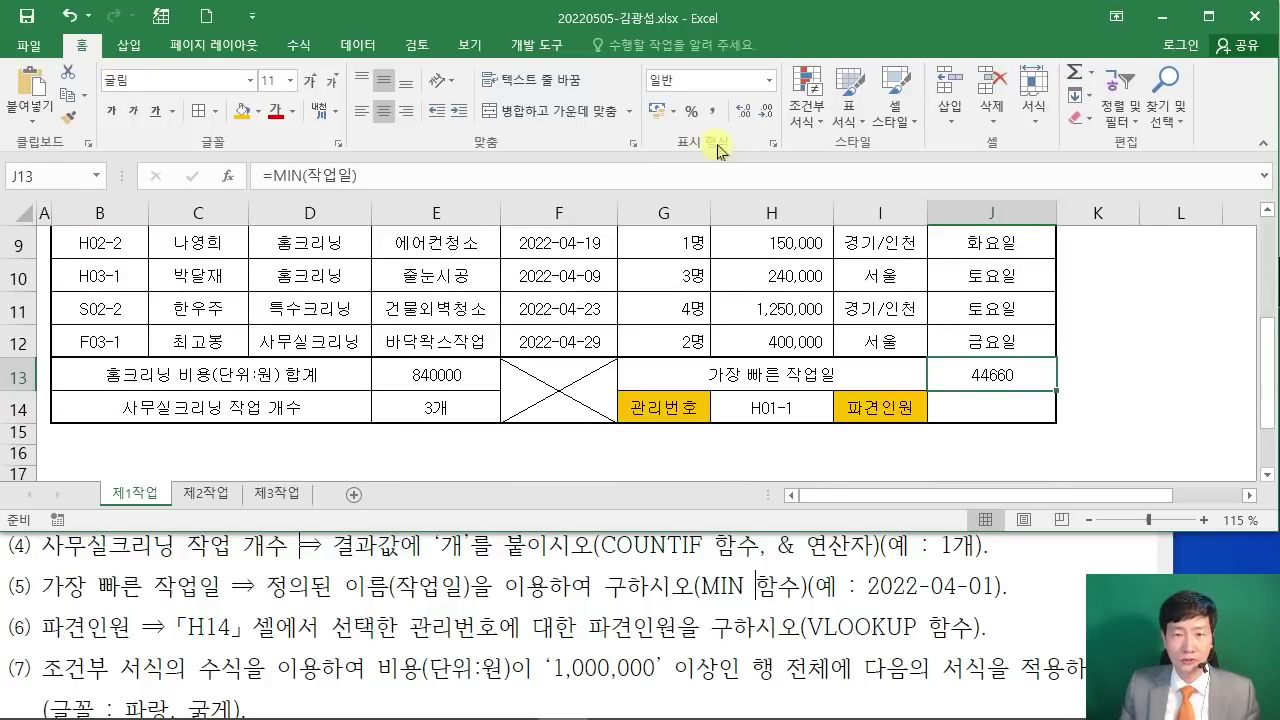
click(768, 84)
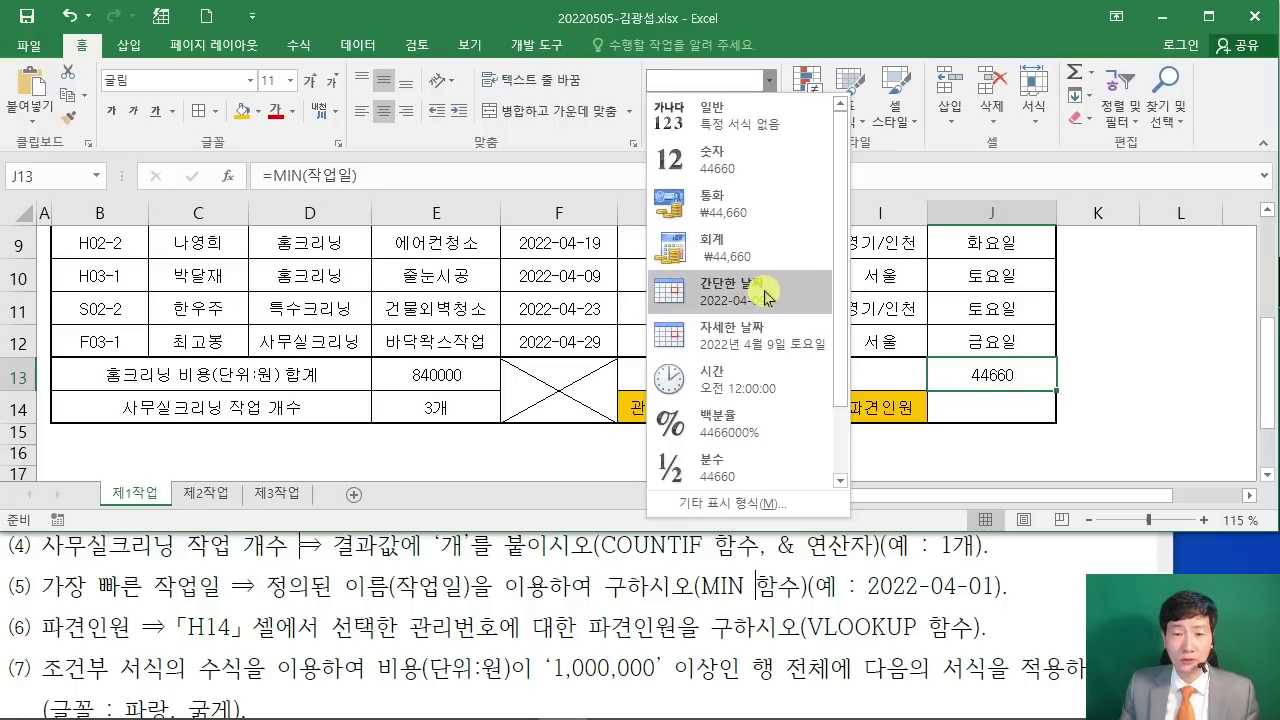
click(766, 296)
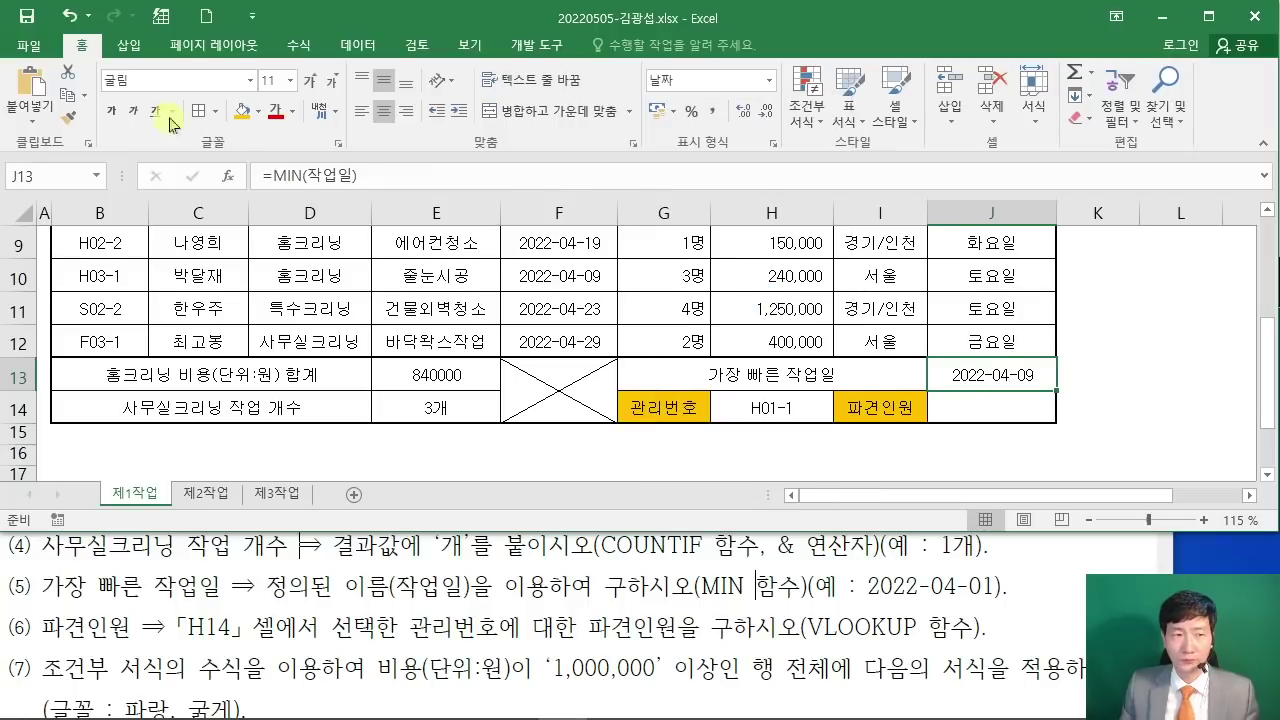
click(769, 80)
click(757, 296)
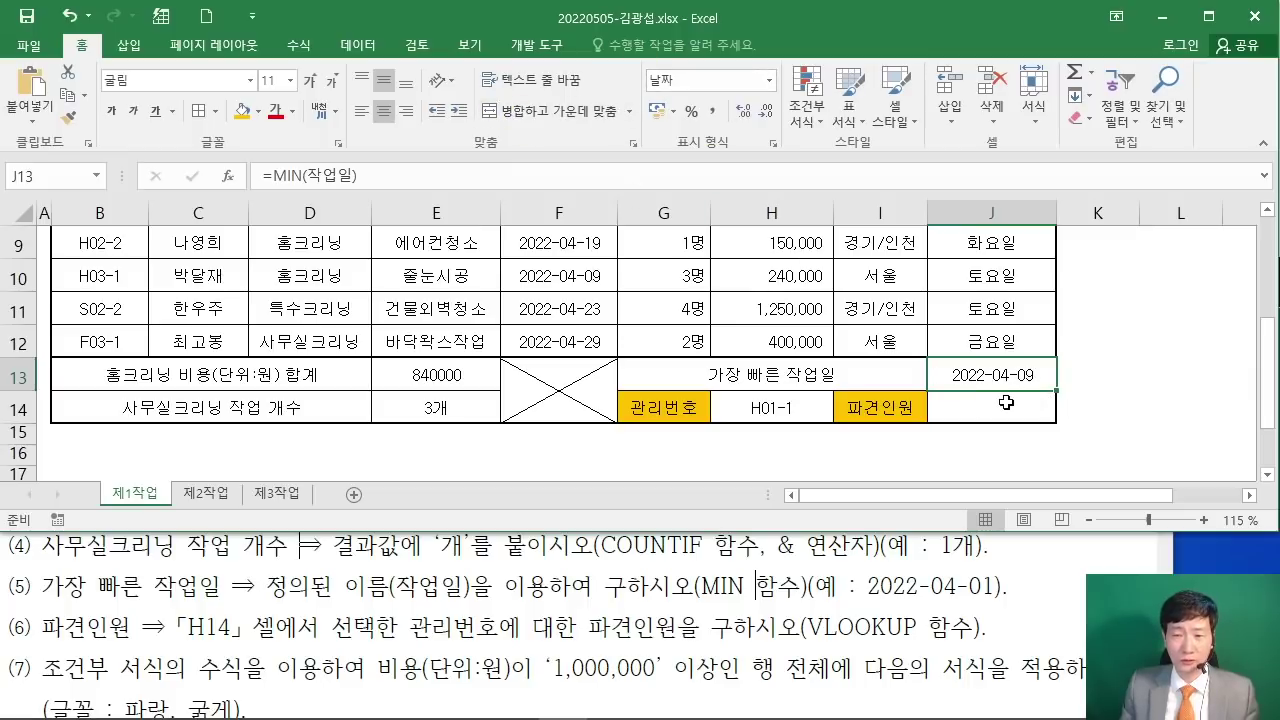
Step: Start =VLOOKUP in J14 from =VL autocomplete and bring up its Function Arguments
click(1005, 406)
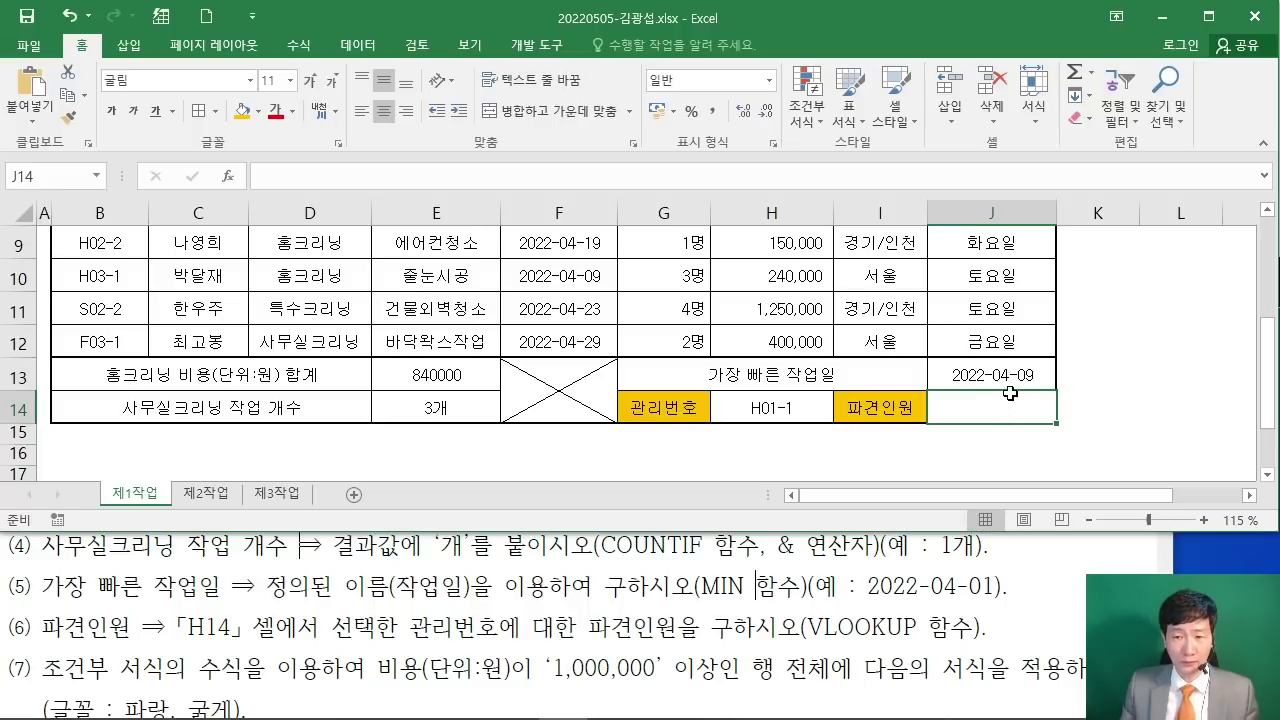
text(=)
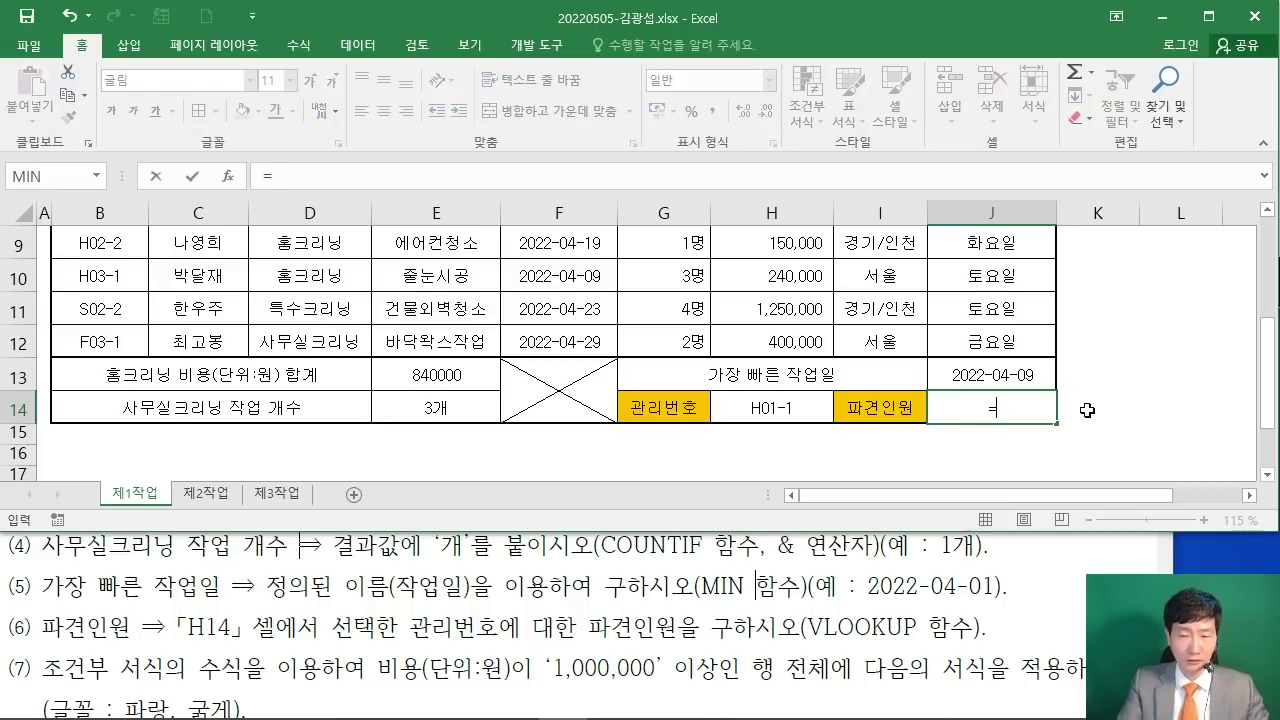
text(VL)
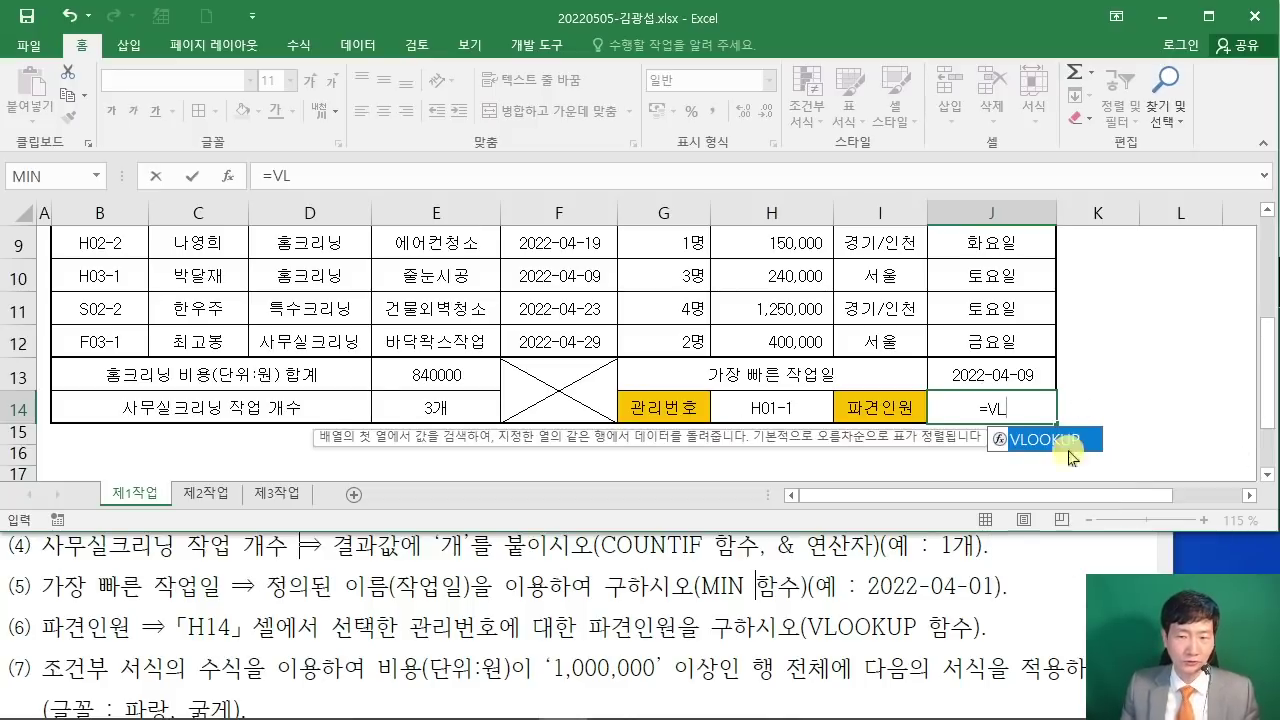
double_click(1056, 440)
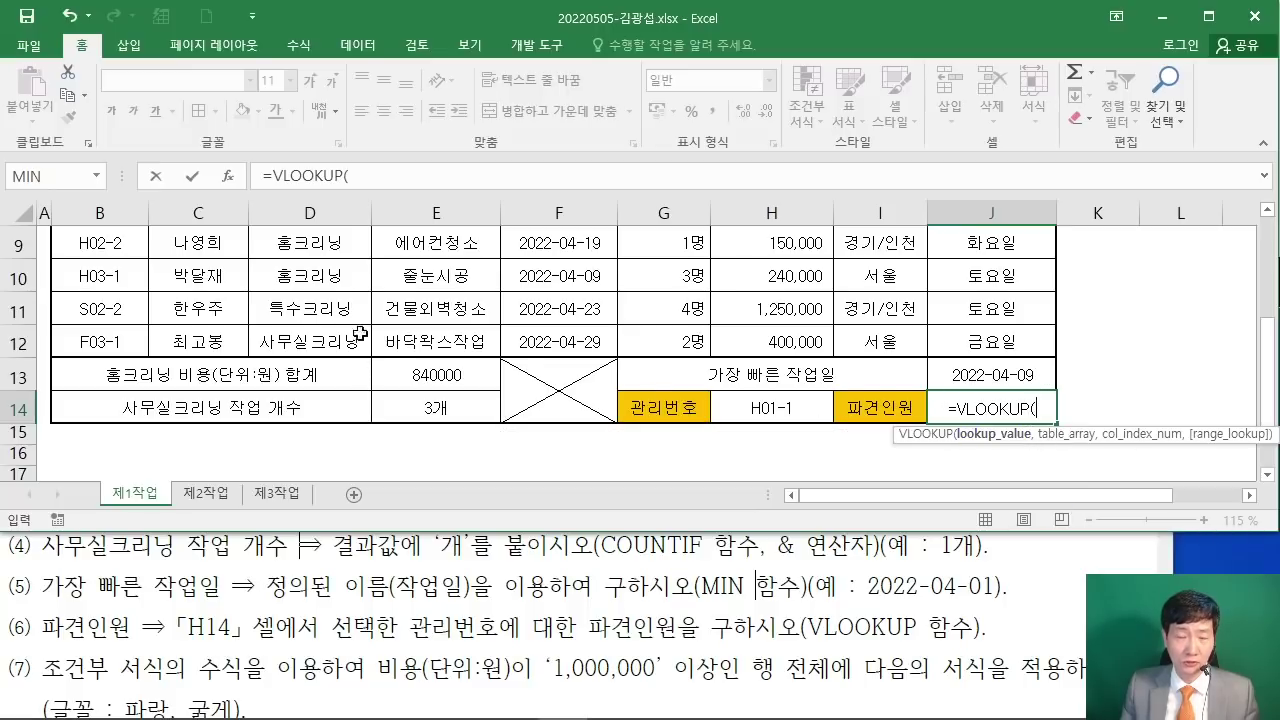
click(228, 178)
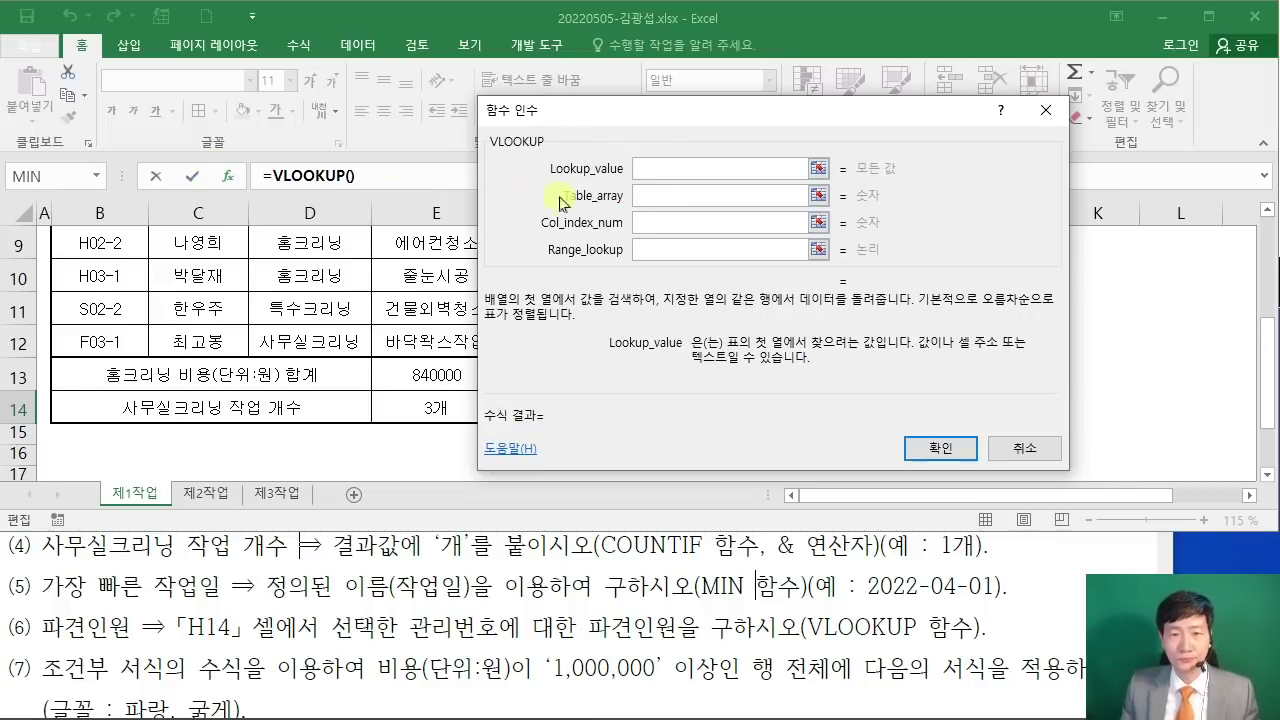
Step: Set VLOOKUP's Lookup_value to H14 and Table_array to B5:H12
mouse_move(674, 118)
mouse_down()
mouse_move(865, 83)
mouse_move(808, 38)
mouse_up()
click(801, 408)
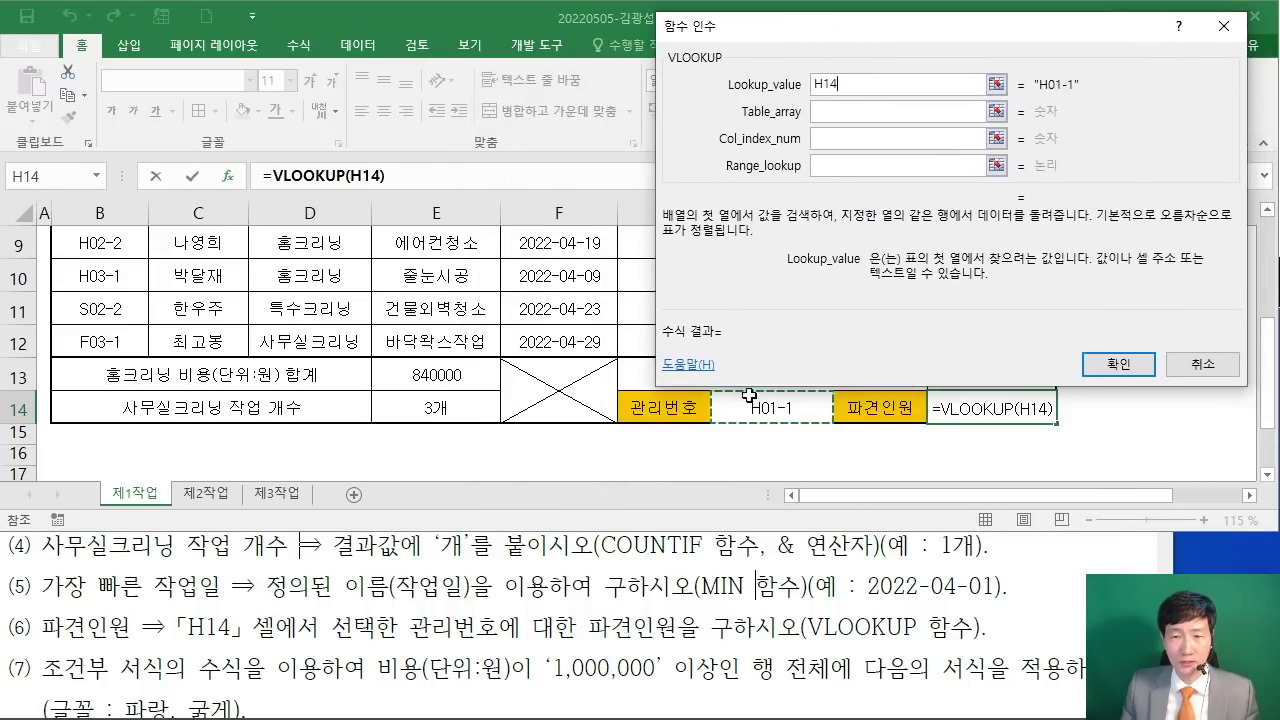
click(820, 116)
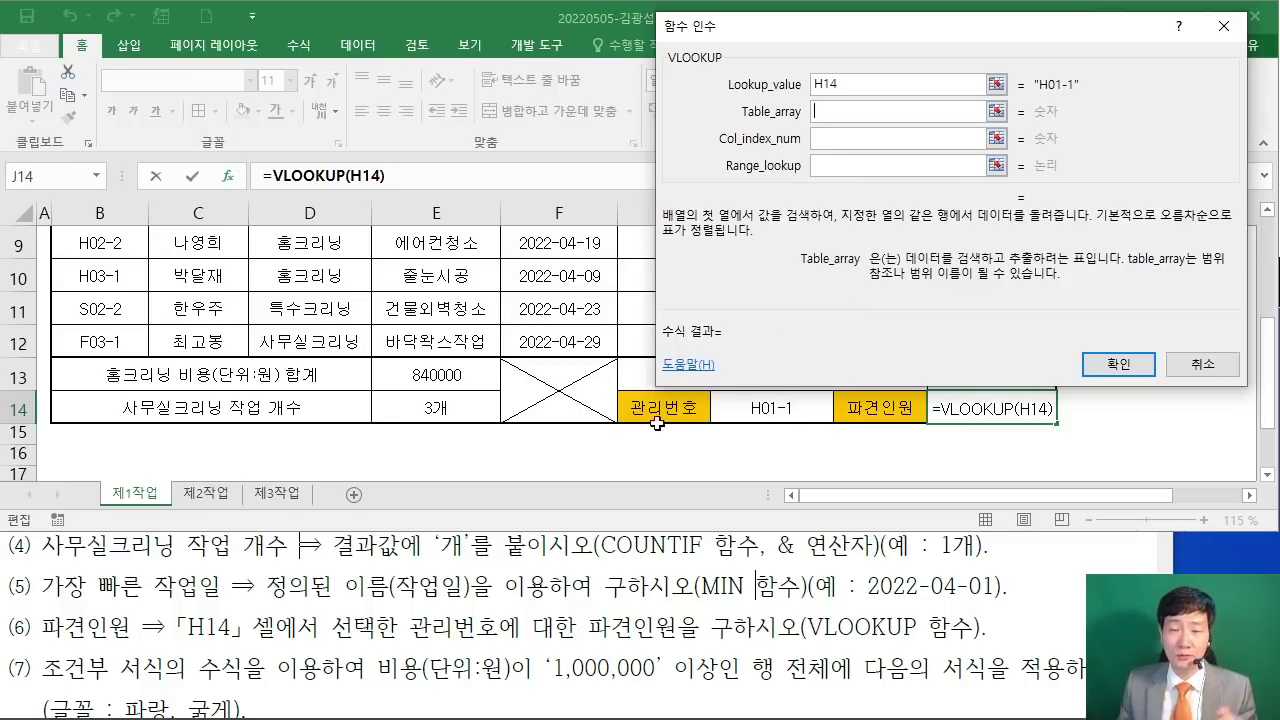
scroll(325, 368, up, 1)
scroll(325, 368, down, 1)
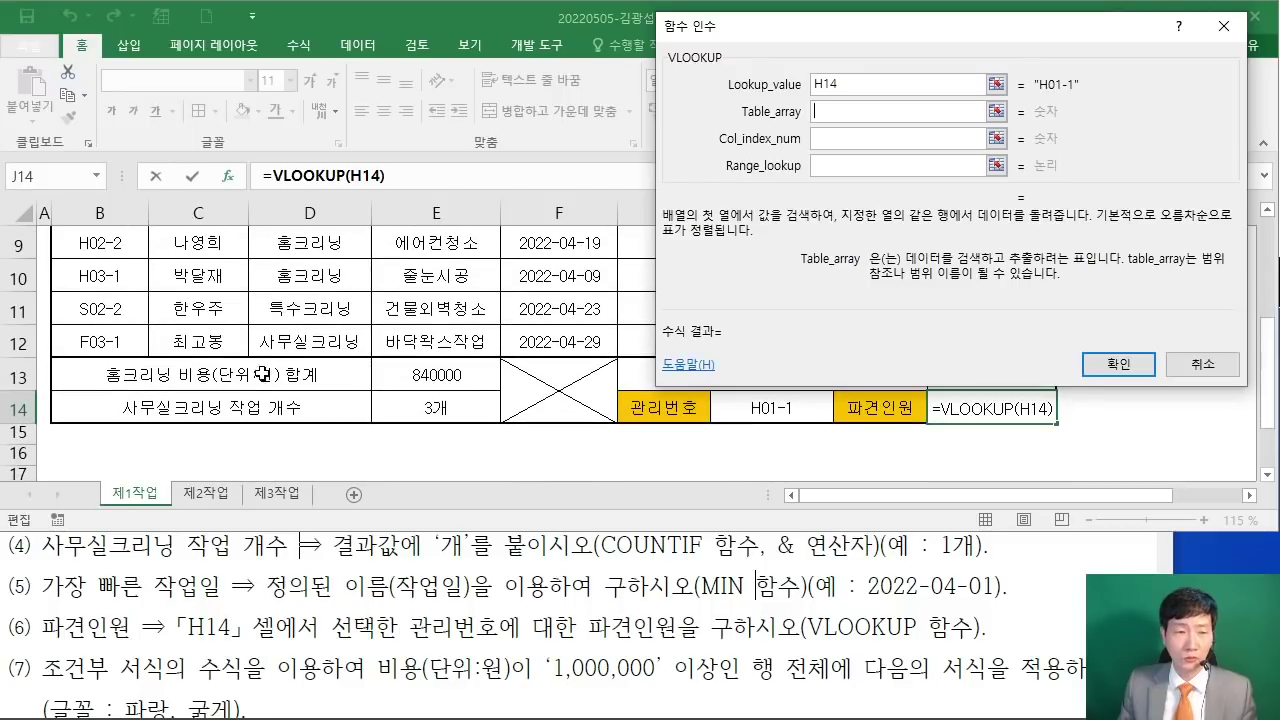
scroll(263, 373, up, 1)
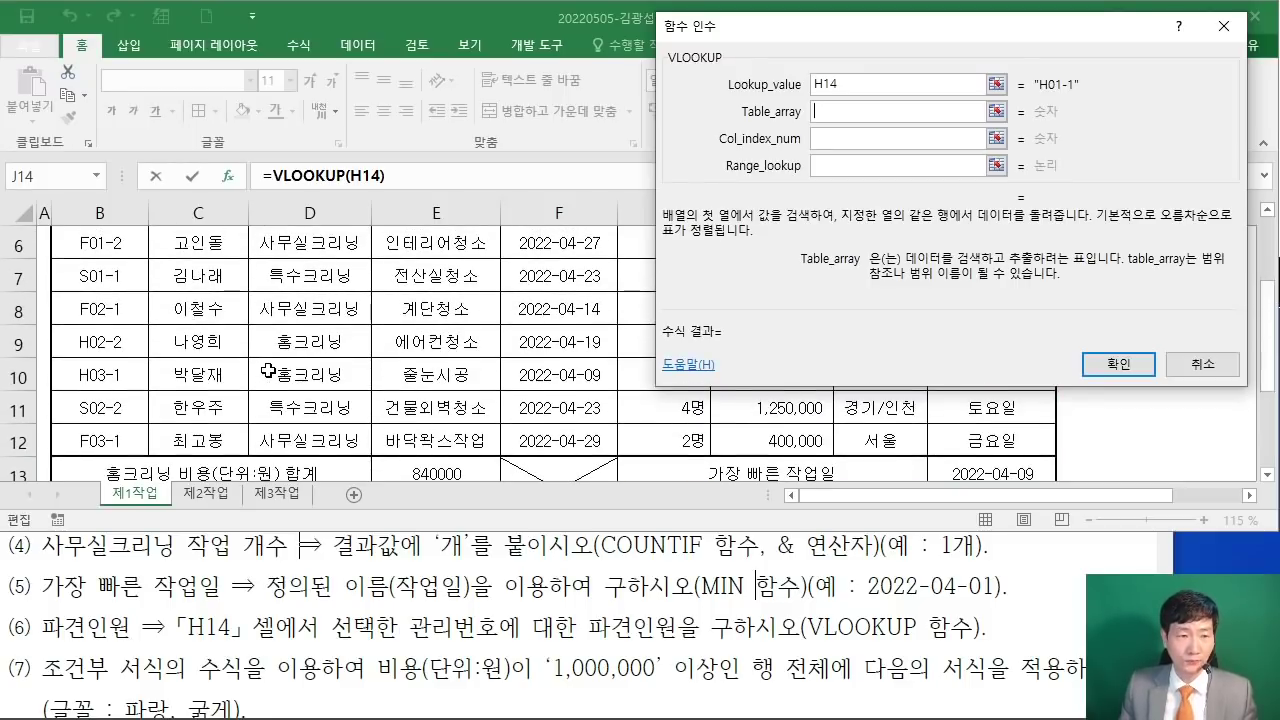
scroll(268, 371, up, 1)
click(83, 323)
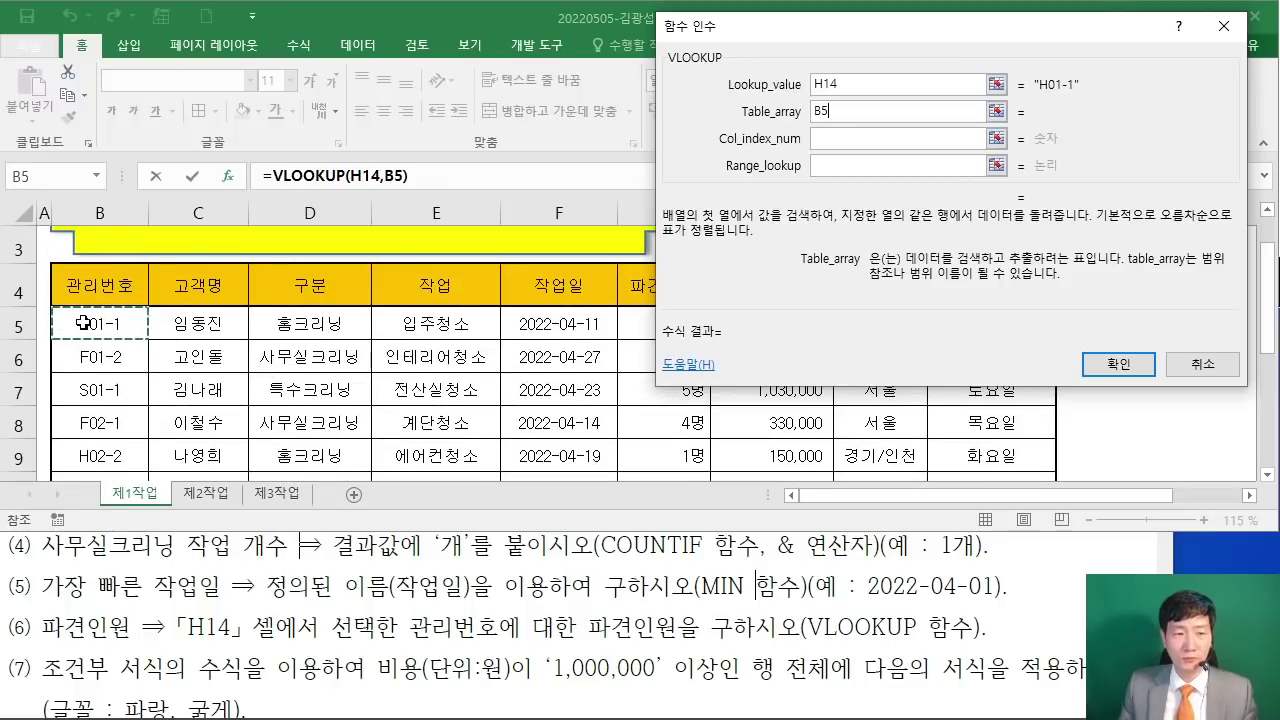
drag(83, 323, 735, 380)
scroll(700, 366, up, 2)
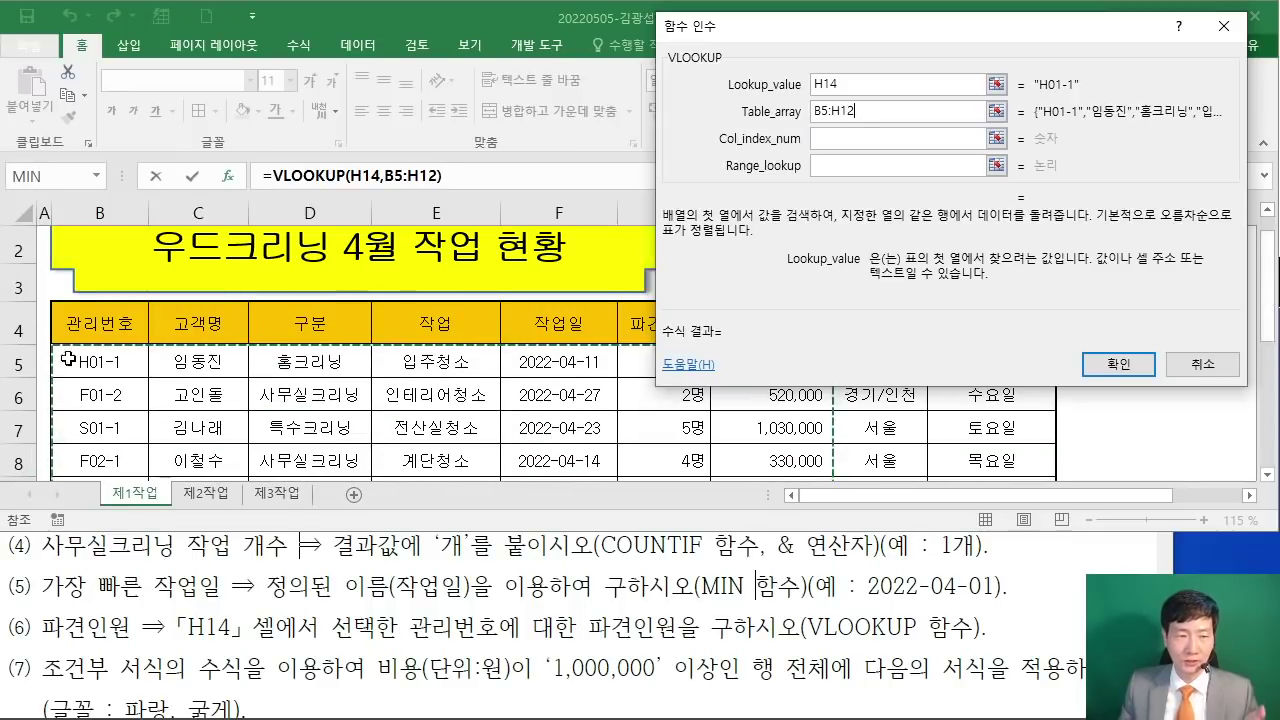
scroll(774, 412, down, 2)
scroll(774, 412, down, 1)
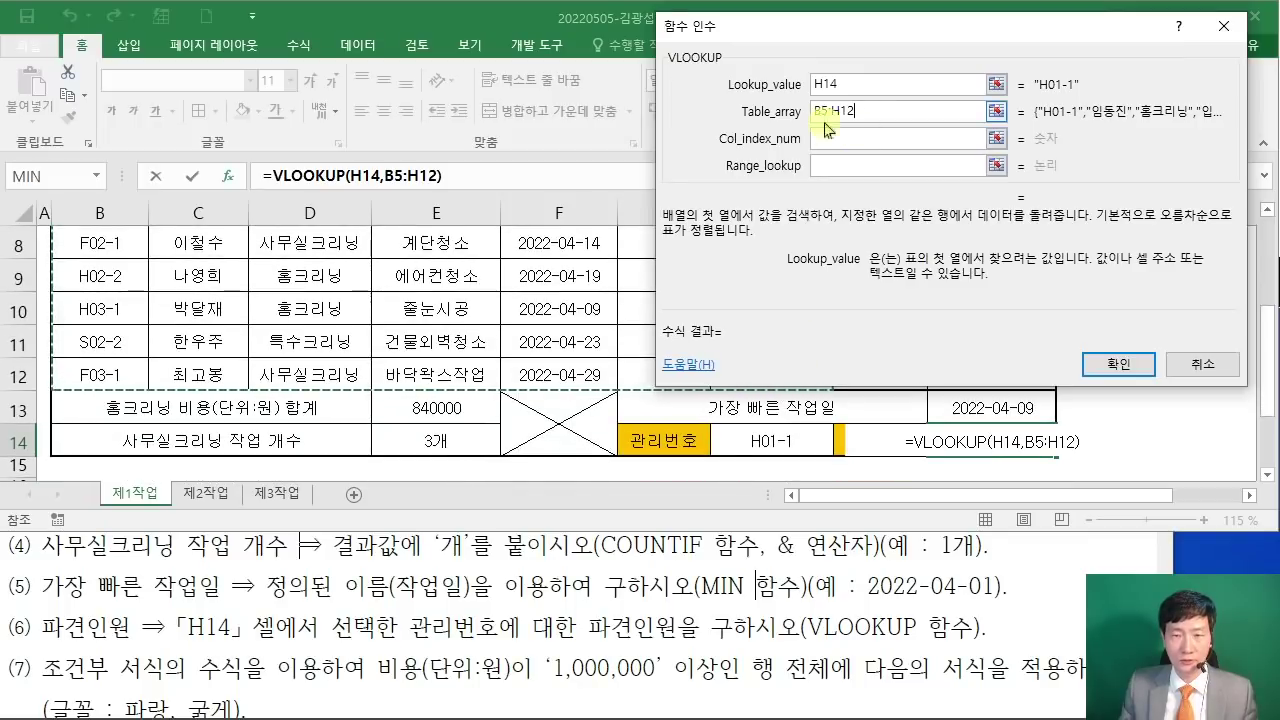
scroll(488, 294, up, 2)
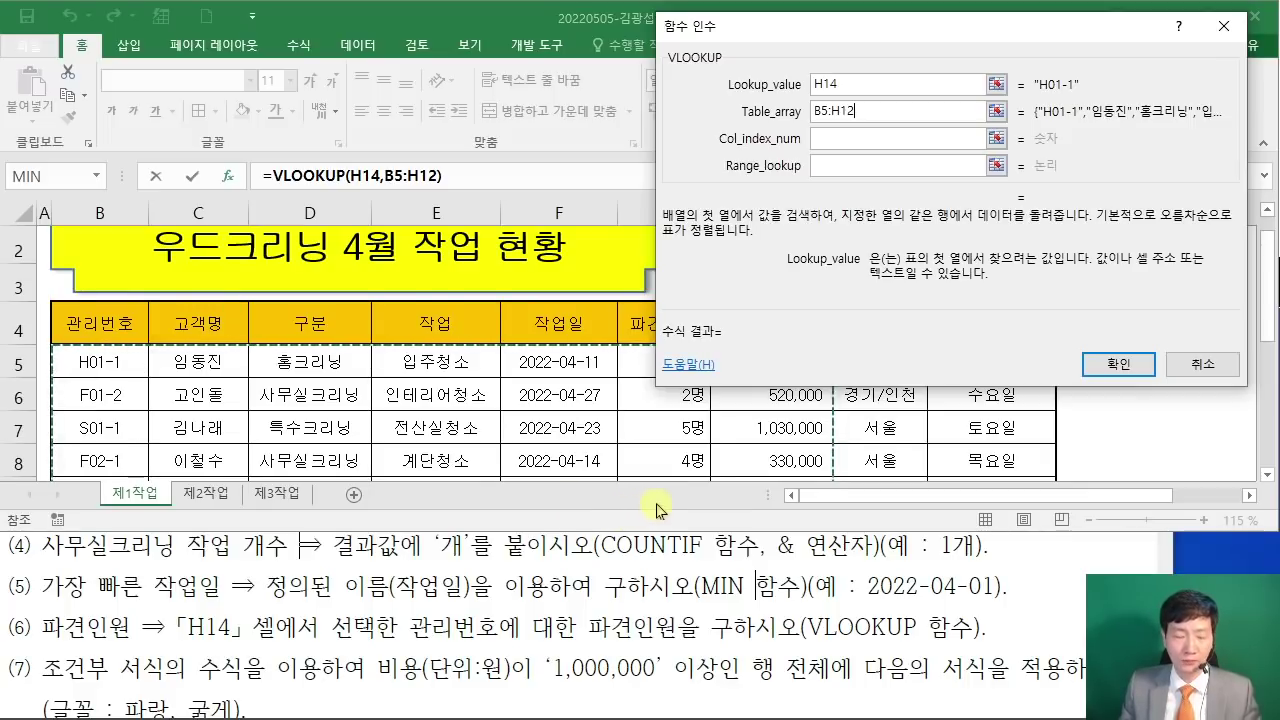
click(656, 503)
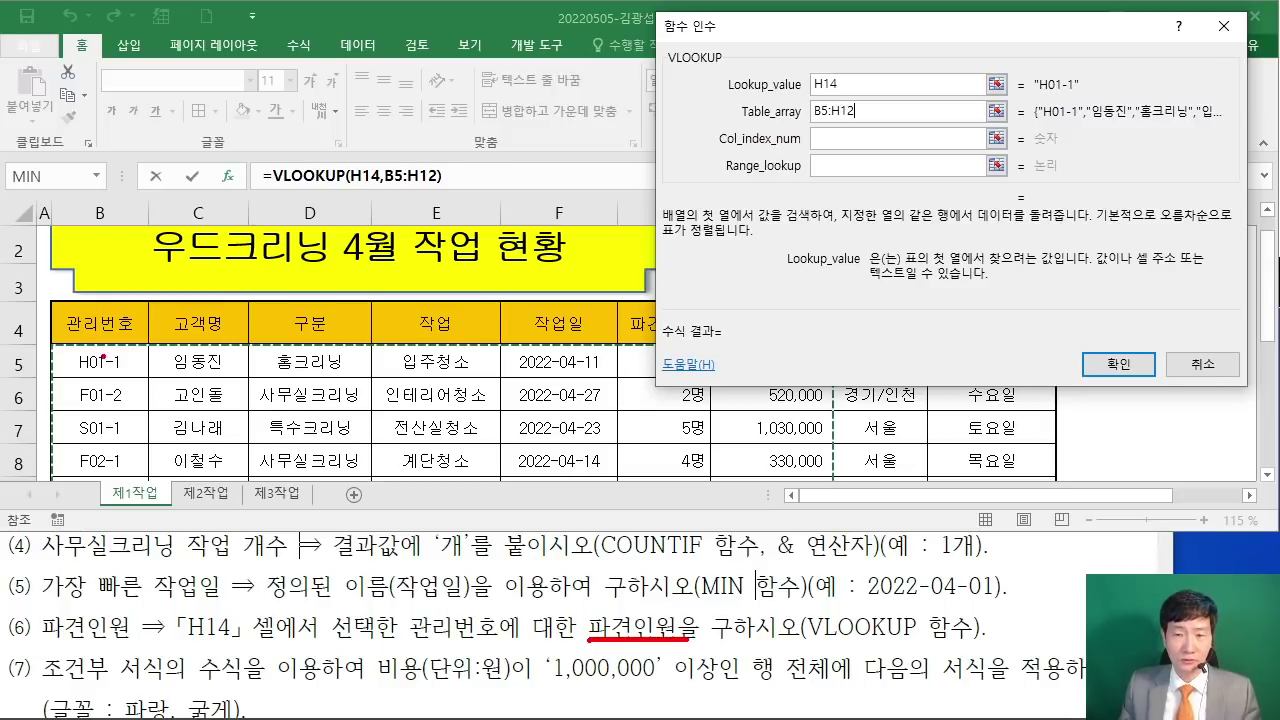
Step: Mark up the first data row with arrows at columns 관리번호 through 파견인원
mouse_move(53, 340)
mouse_down()
mouse_move(128, 394)
mouse_move(757, 400)
mouse_move(836, 384)
mouse_up()
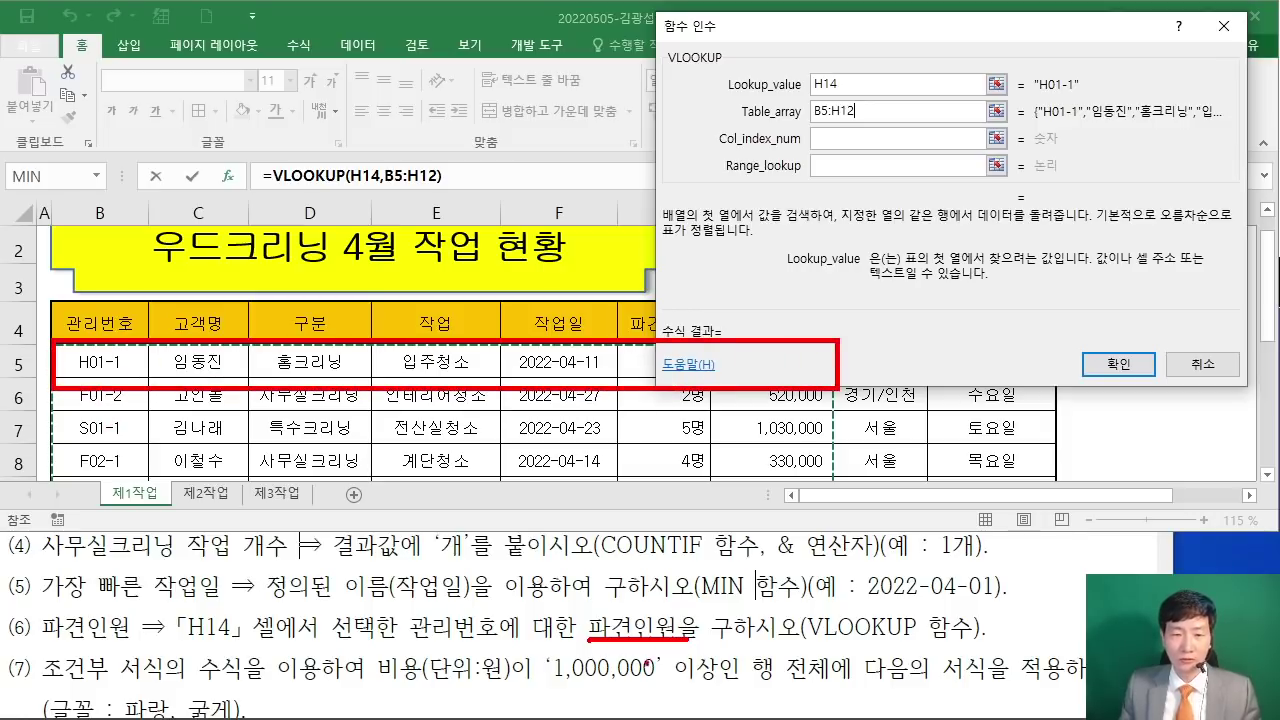
drag(92, 312, 100, 272)
drag(197, 303, 212, 263)
drag(310, 310, 310, 264)
drag(437, 300, 437, 263)
drag(564, 303, 567, 259)
drag(654, 300, 655, 262)
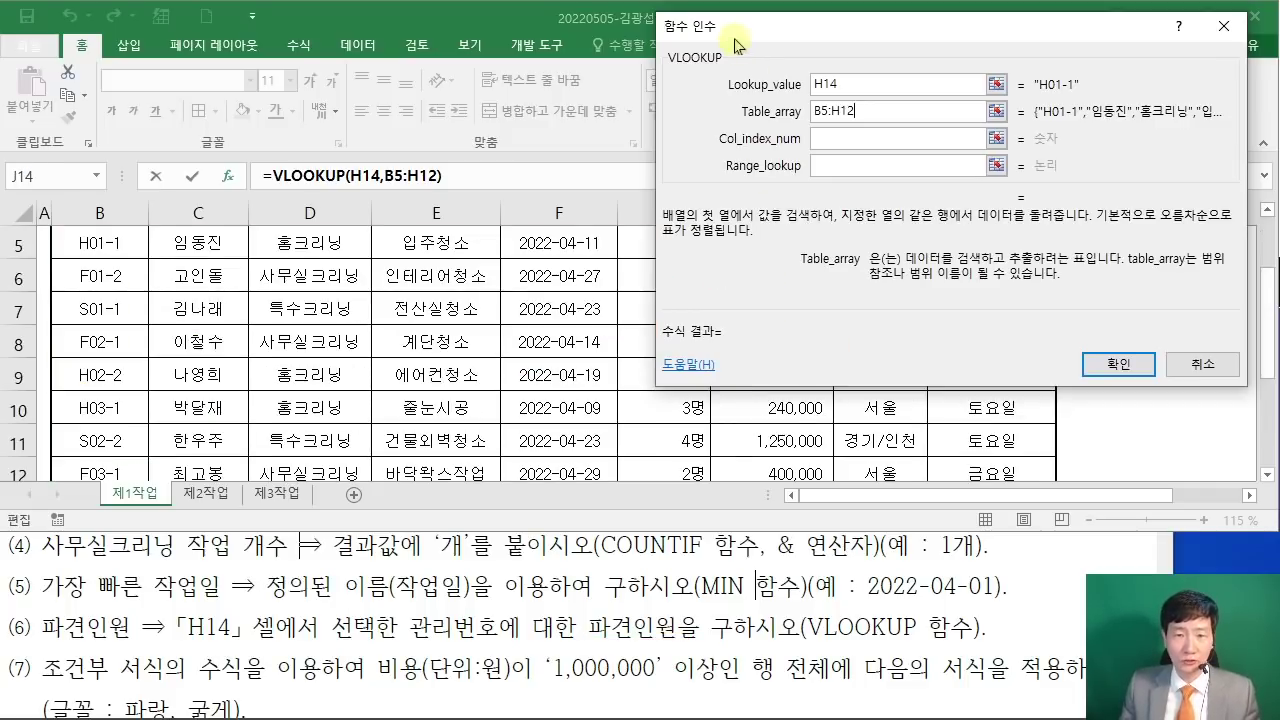
drag(734, 37, 837, 40)
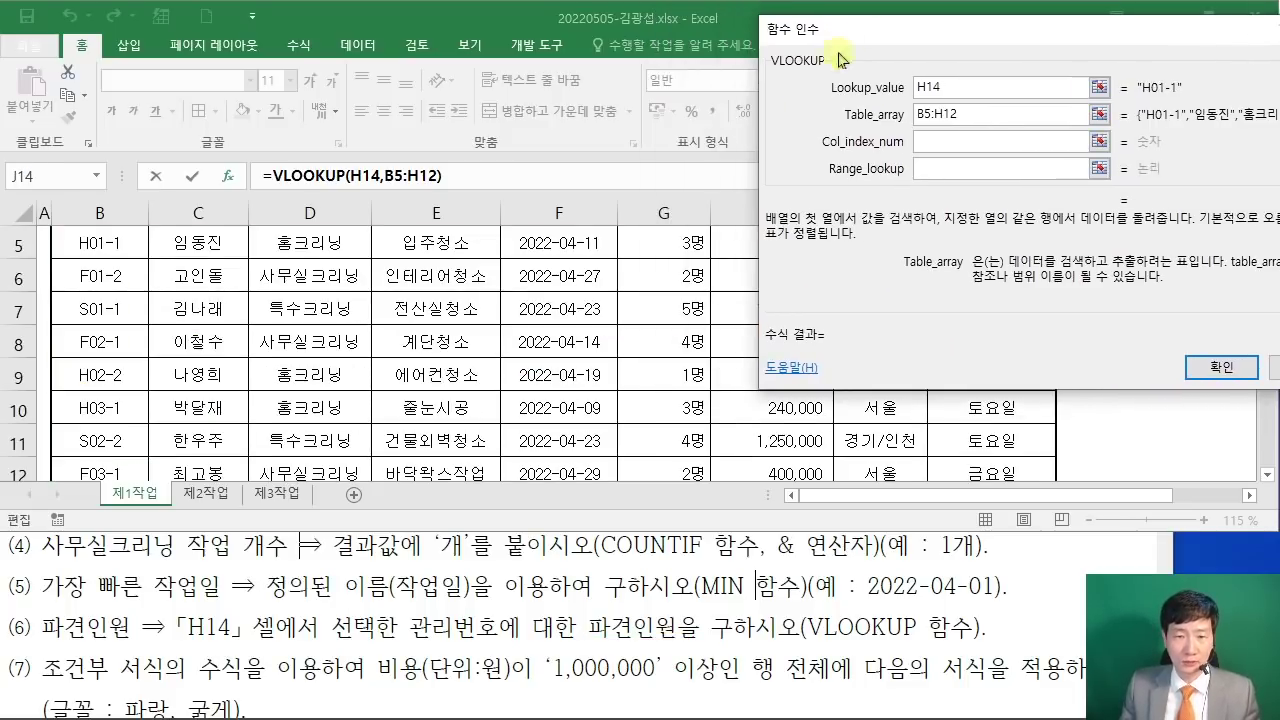
scroll(596, 270, up, 2)
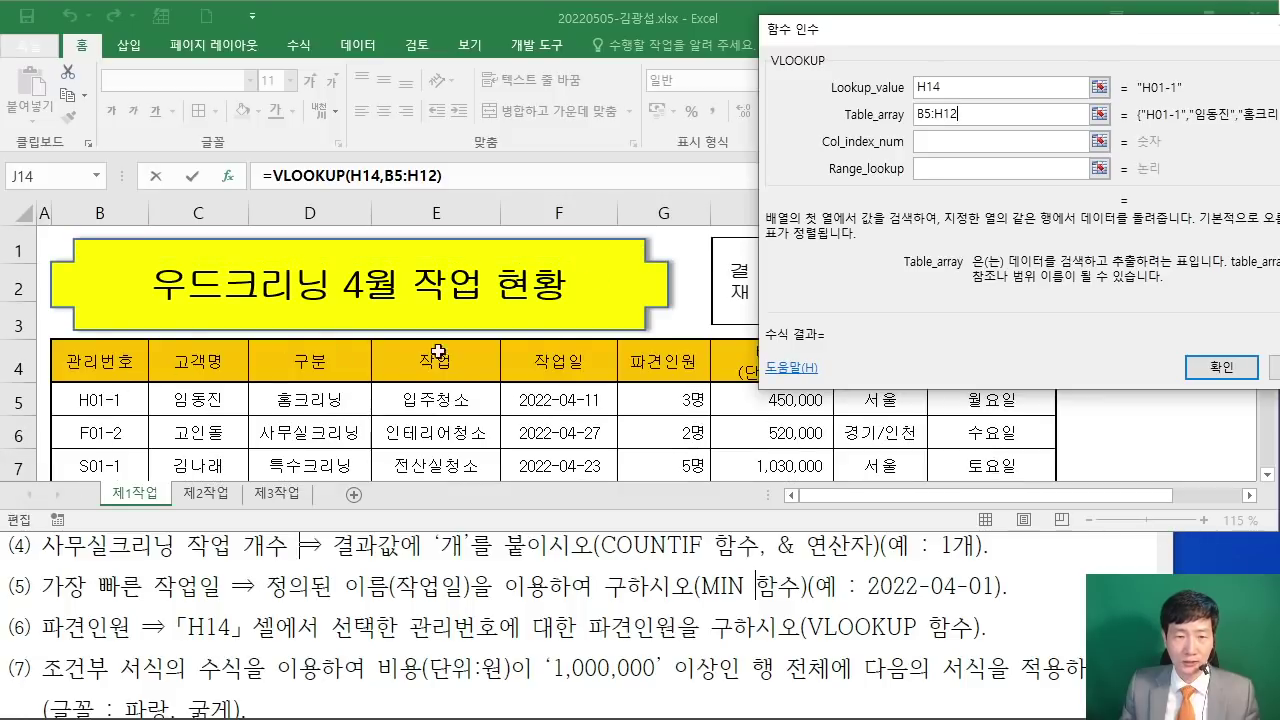
Step: Enter Col_index_num 6 and Range_lookup FALSE, previewing a result of 3
click(962, 141)
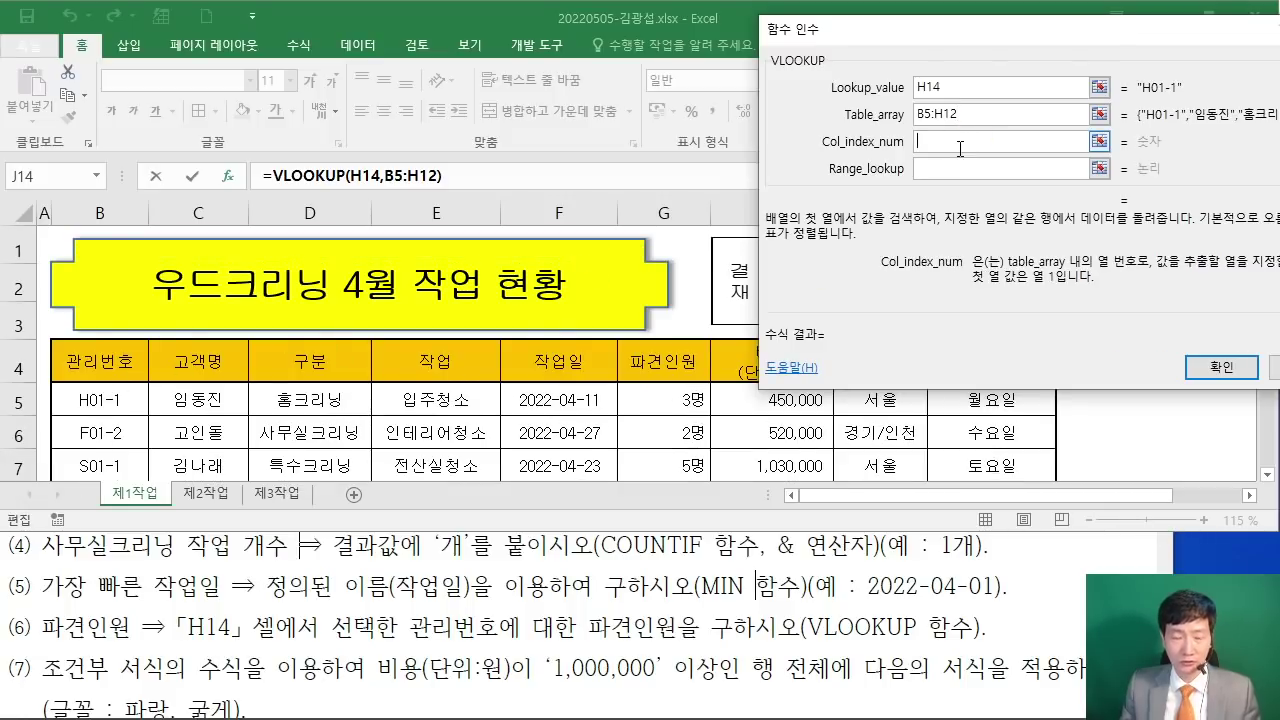
text(6)
drag(973, 32, 430, 90)
click(382, 228)
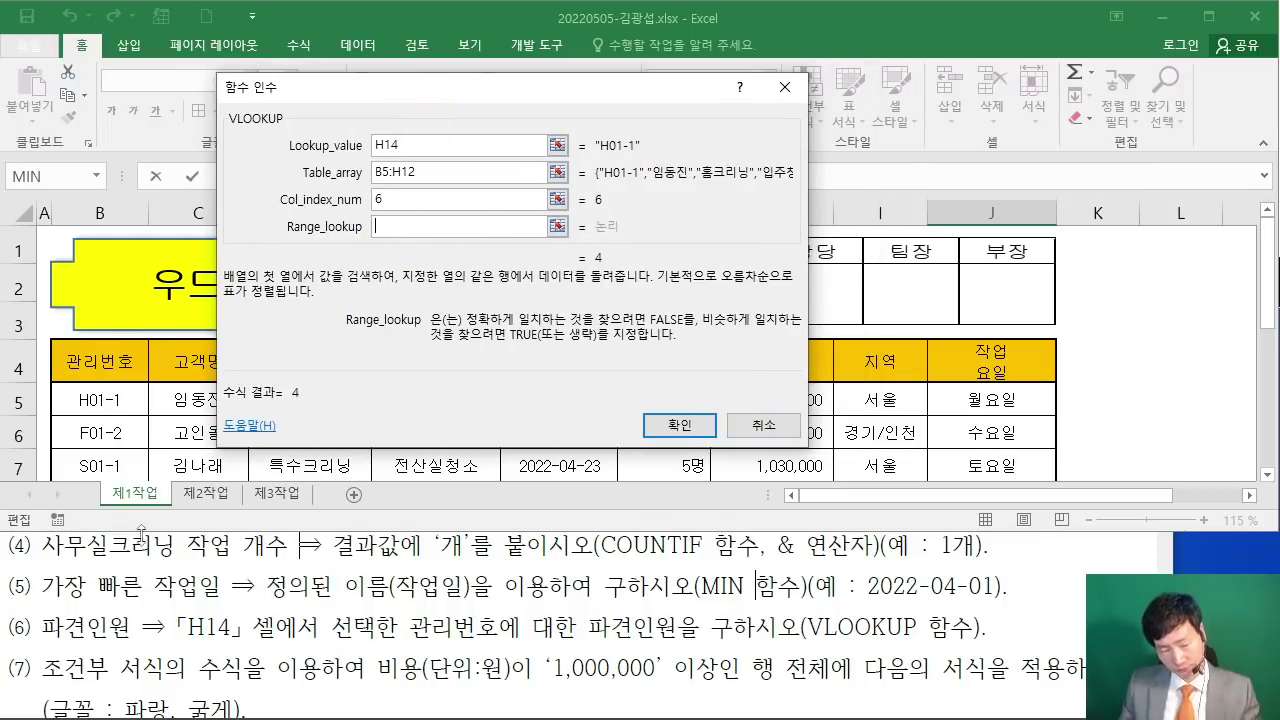
text(ㄹ)
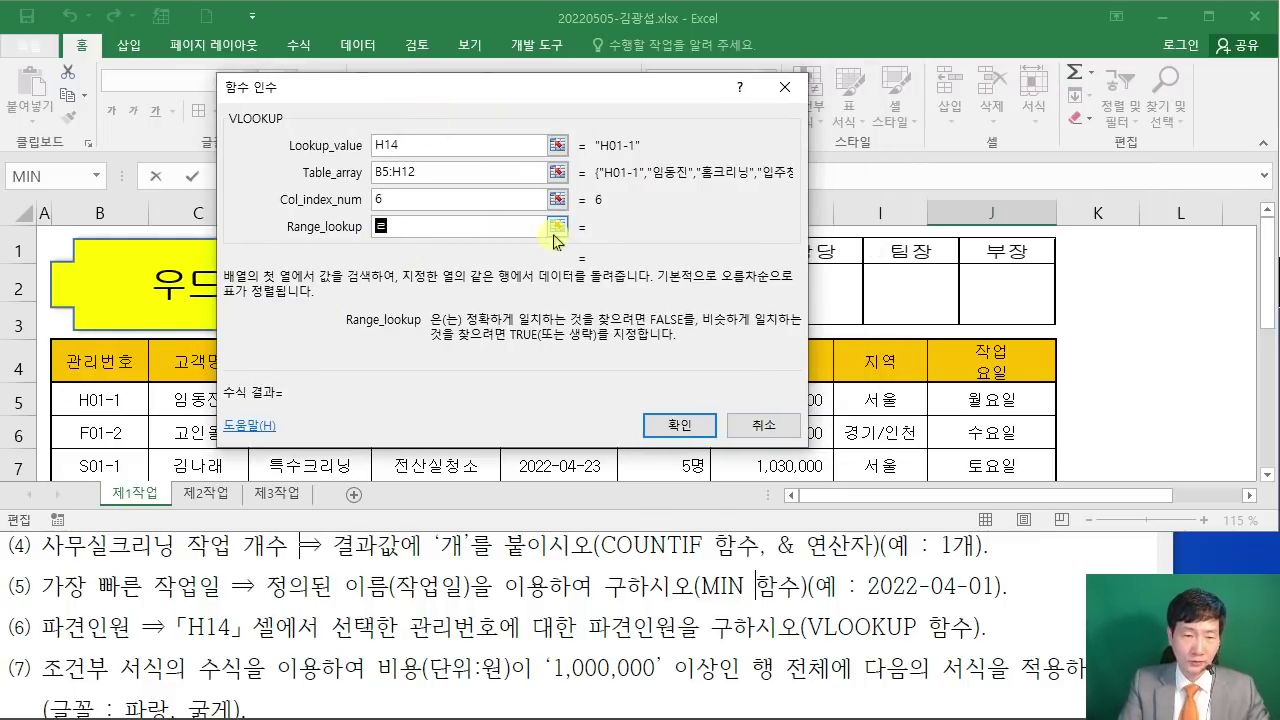
key(BackSpace)
key(BackSpace)
text(FALSE)
drag(529, 100, 684, 244)
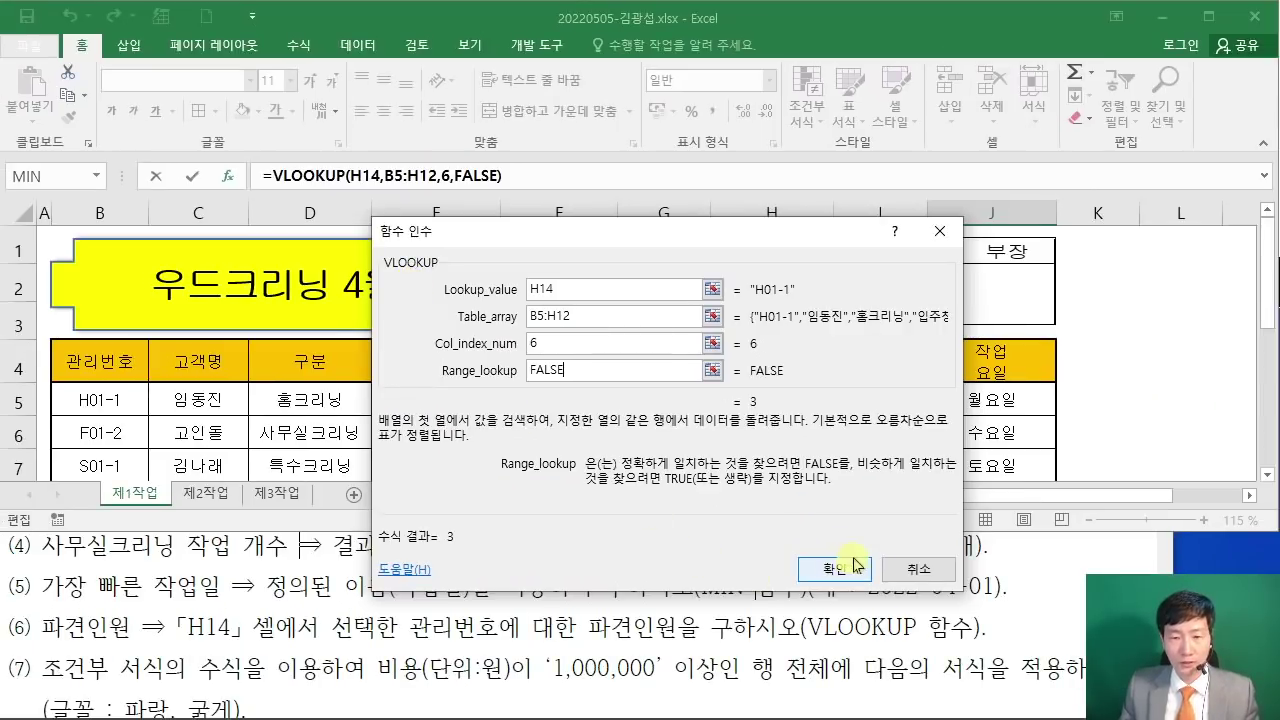
Step: Confirm the VLOOKUP formula so J14 shows 3 dispatched staff
click(836, 566)
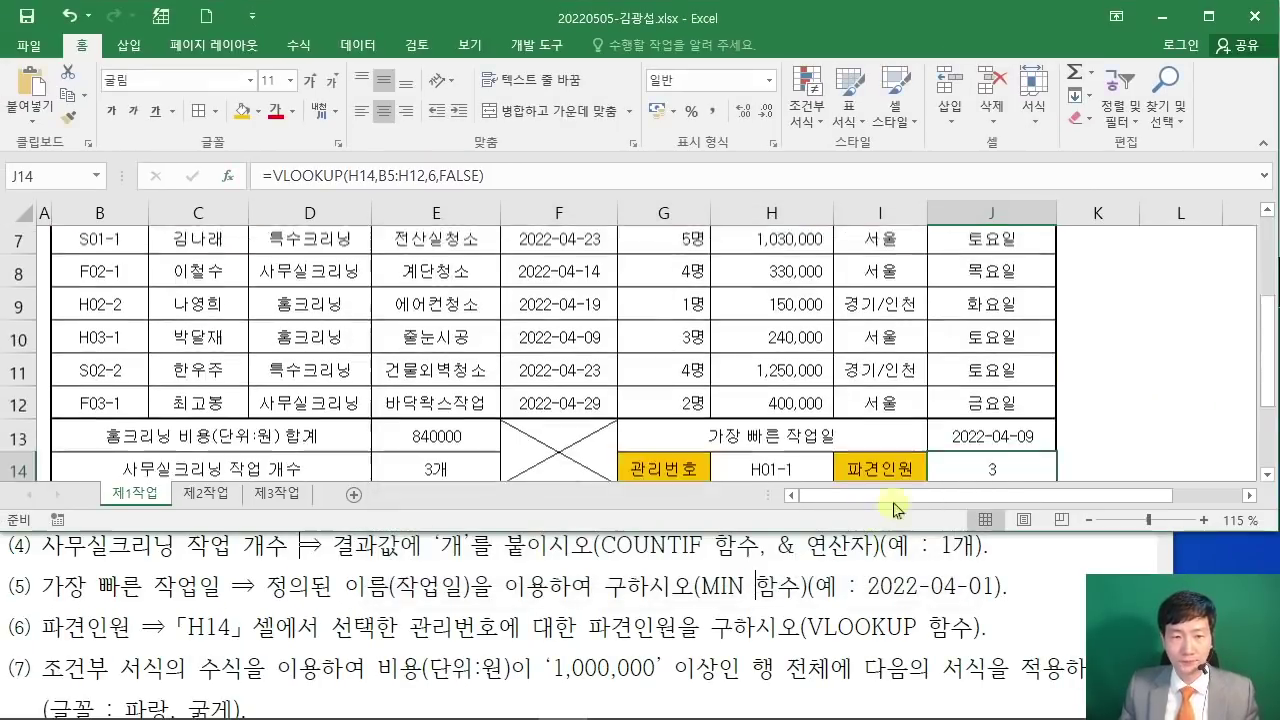
scroll(1100, 420, down, 1)
click(1160, 407)
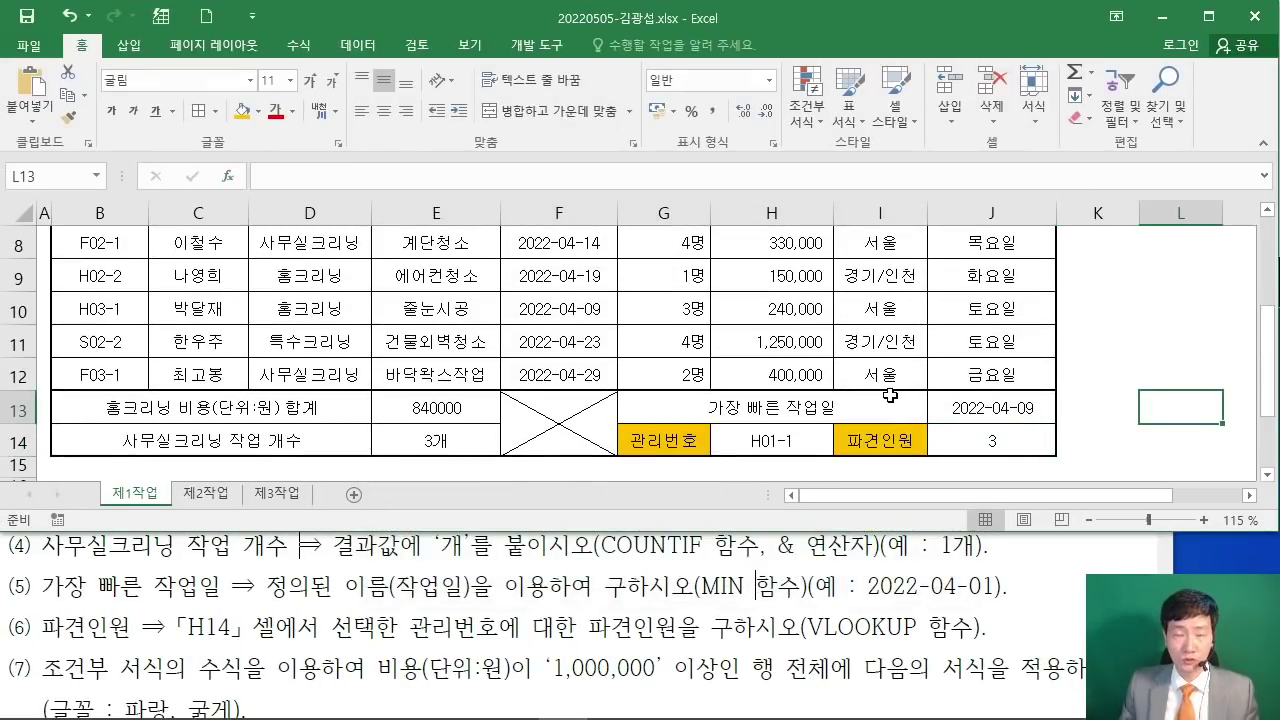
scroll(890, 395, up, 3)
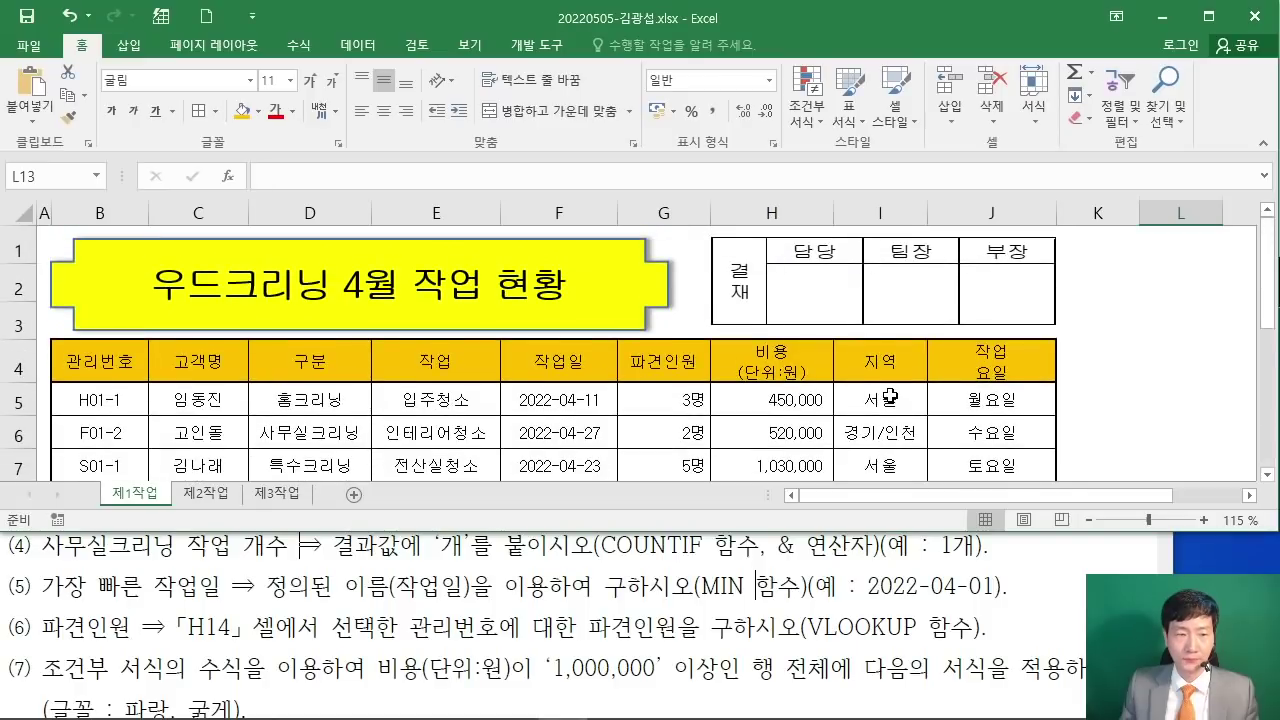
scroll(890, 395, down, 1)
scroll(890, 395, up, 3)
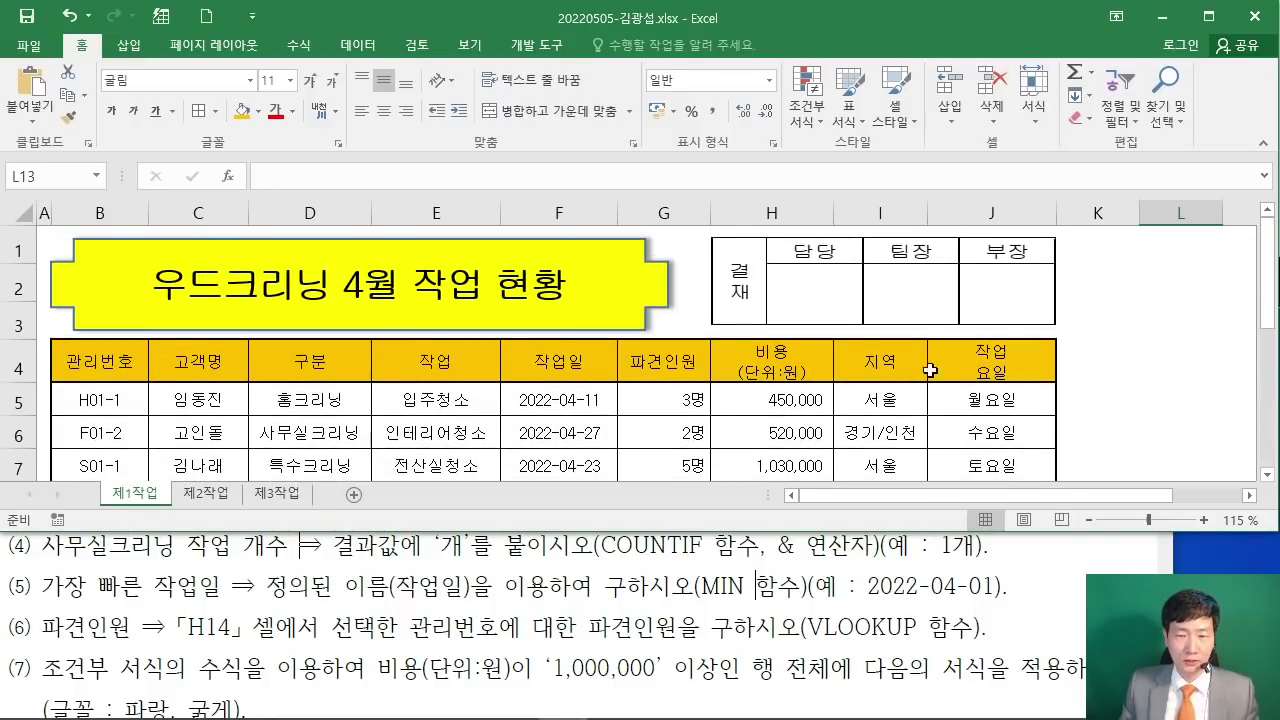
scroll(930, 371, down, 3)
Step: Check the whole-row formatting instruction in the task PDF
click(733, 578)
scroll(733, 578, down, 2)
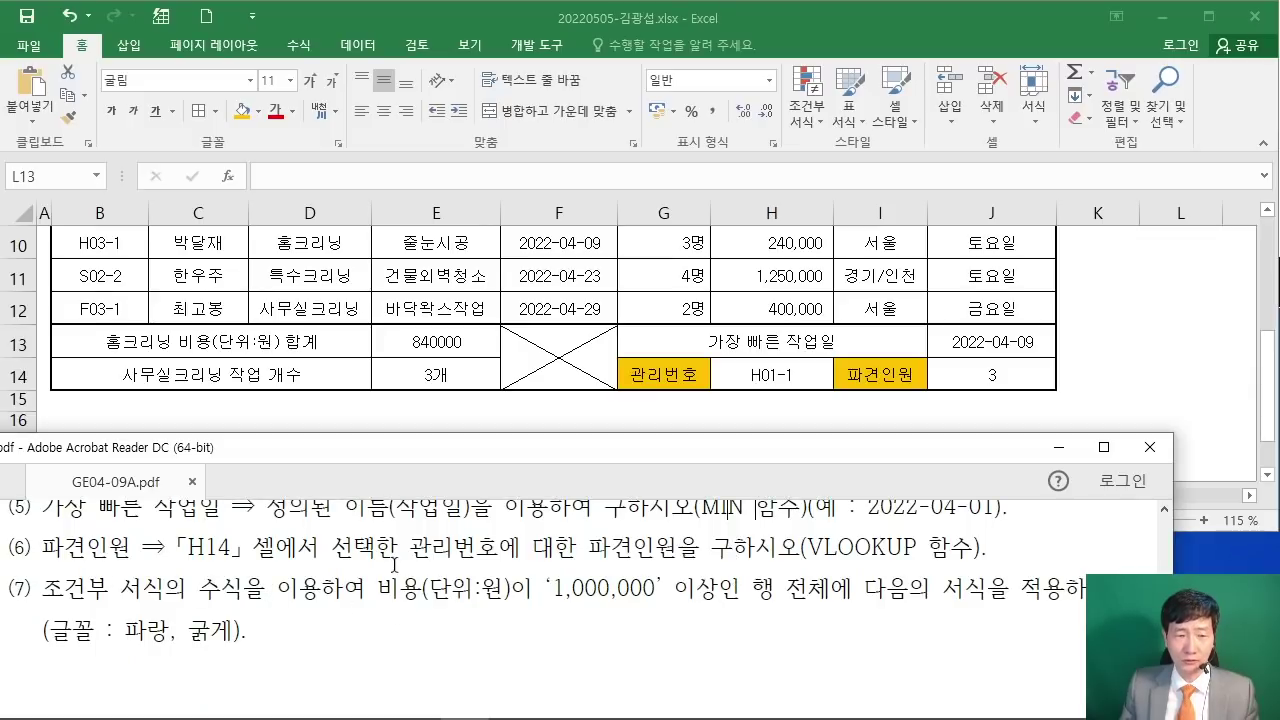
drag(757, 590, 1008, 590)
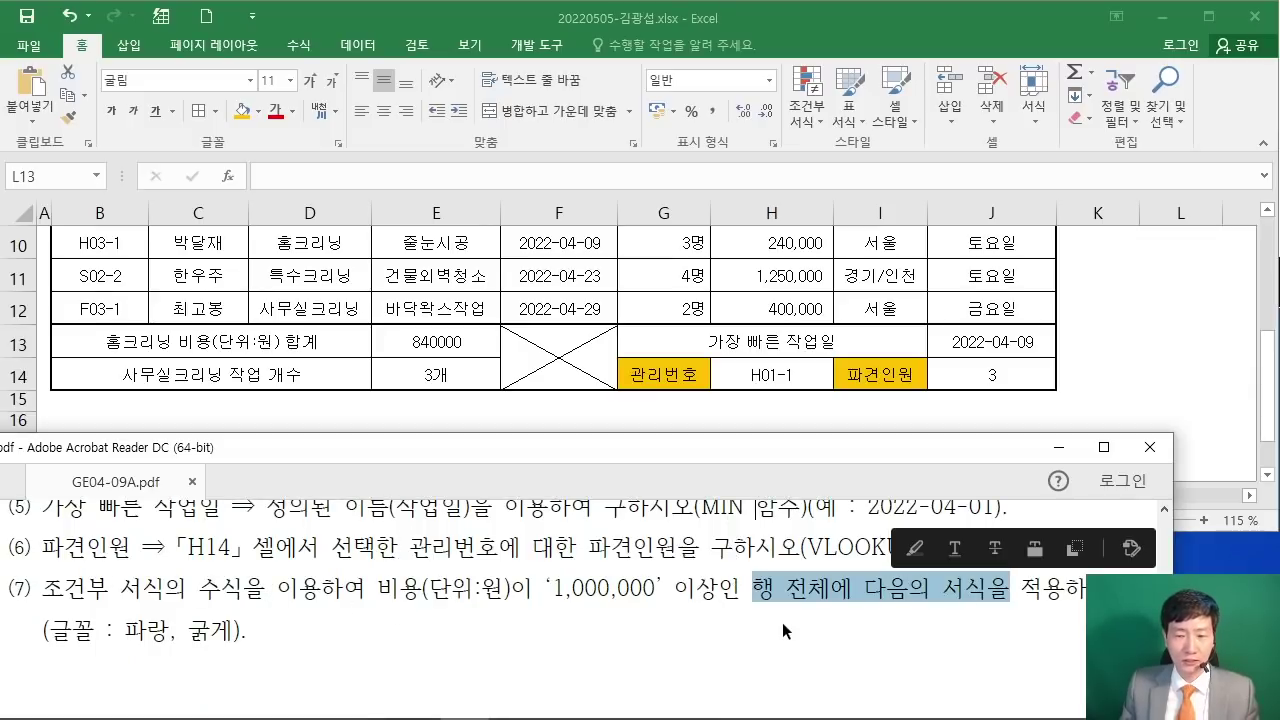
click(780, 634)
key(alt+Tab)
scroll(330, 316, up, 2)
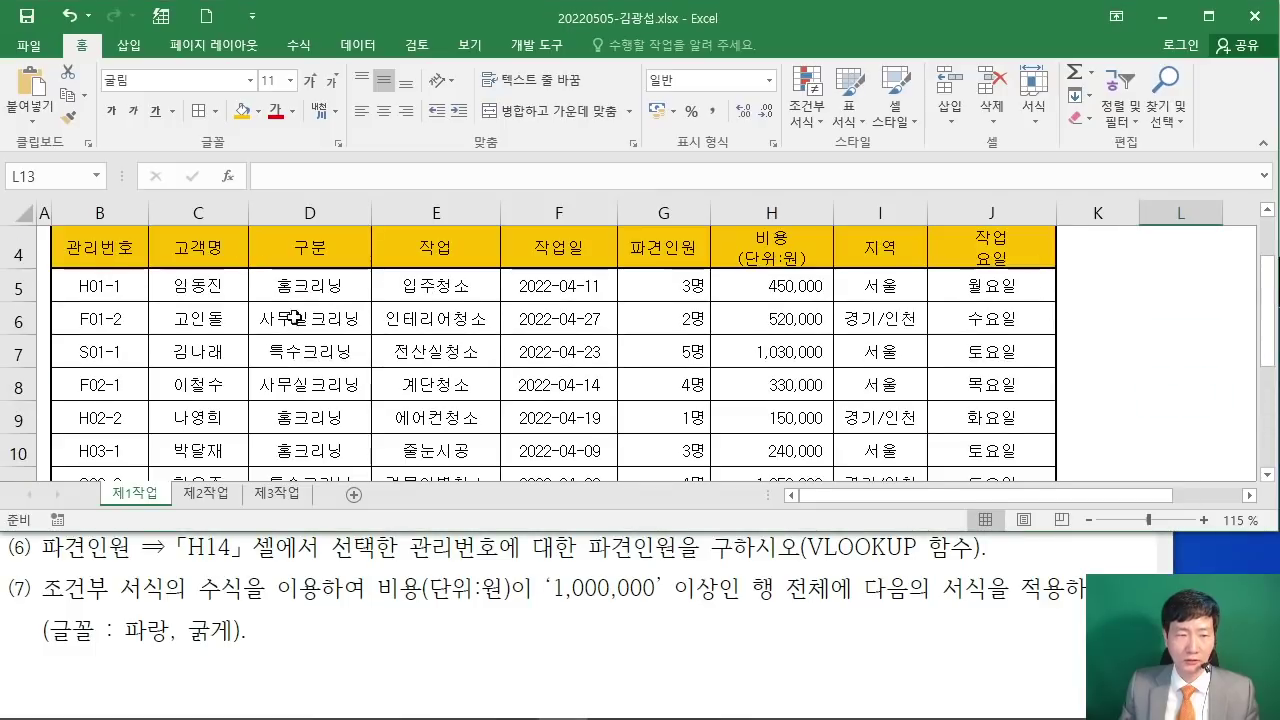
Step: Select the job rows B5:J12, annotating the range B5:J12 on screen
mouse_move(97, 290)
mouse_down()
mouse_move(780, 292)
mouse_move(994, 320)
mouse_move(990, 450)
mouse_move(988, 375)
mouse_up()
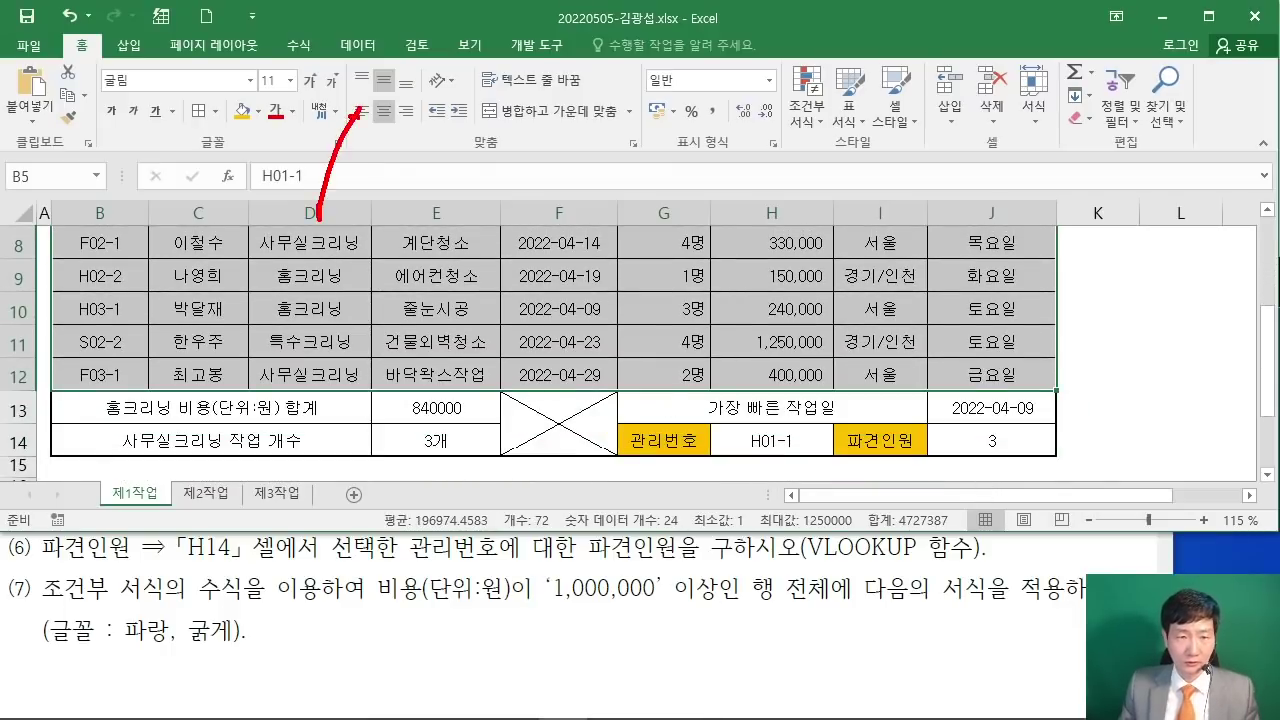
drag(346, 116, 330, 190)
mouse_move(474, 100)
mouse_down()
mouse_move(472, 175)
mouse_move(428, 193)
mouse_up()
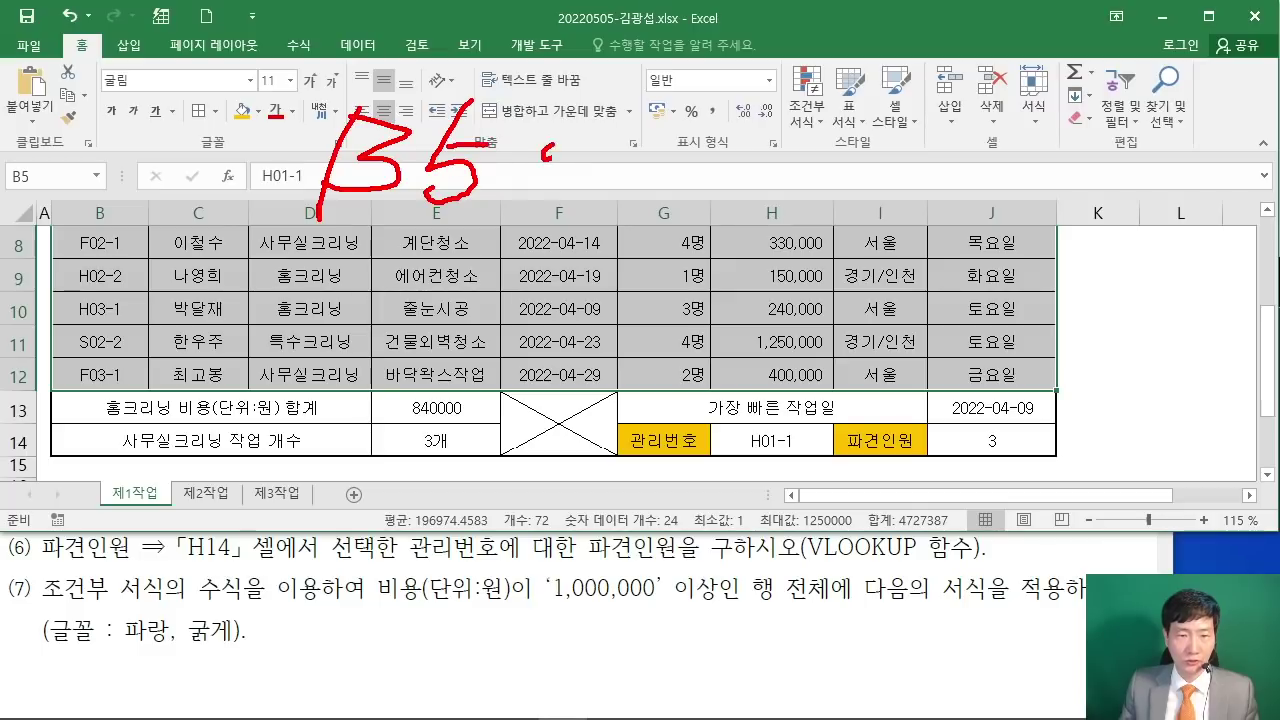
mouse_move(602, 134)
mouse_down()
mouse_move(700, 132)
mouse_move(624, 214)
mouse_move(612, 188)
mouse_up()
drag(738, 142, 722, 226)
mouse_move(745, 162)
mouse_down()
mouse_move(746, 198)
mouse_move(820, 202)
mouse_up()
drag(274, 244, 830, 240)
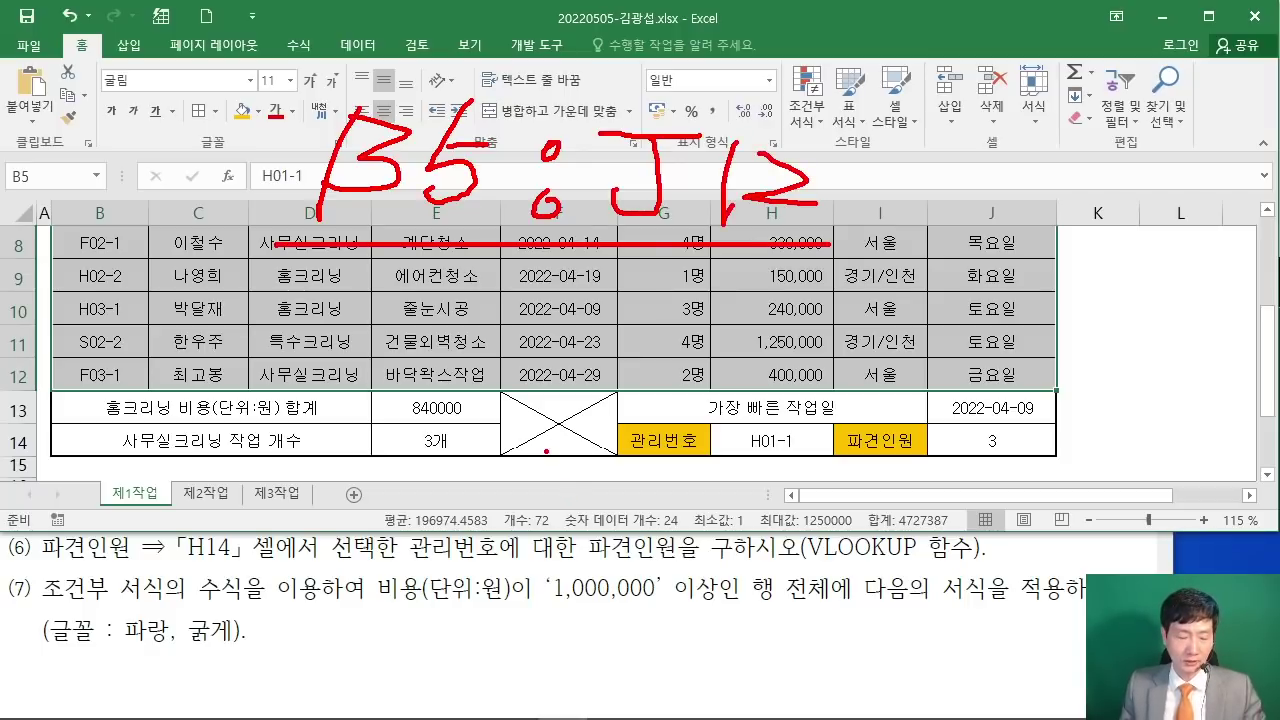
key(Escape)
scroll(210, 303, up, 1)
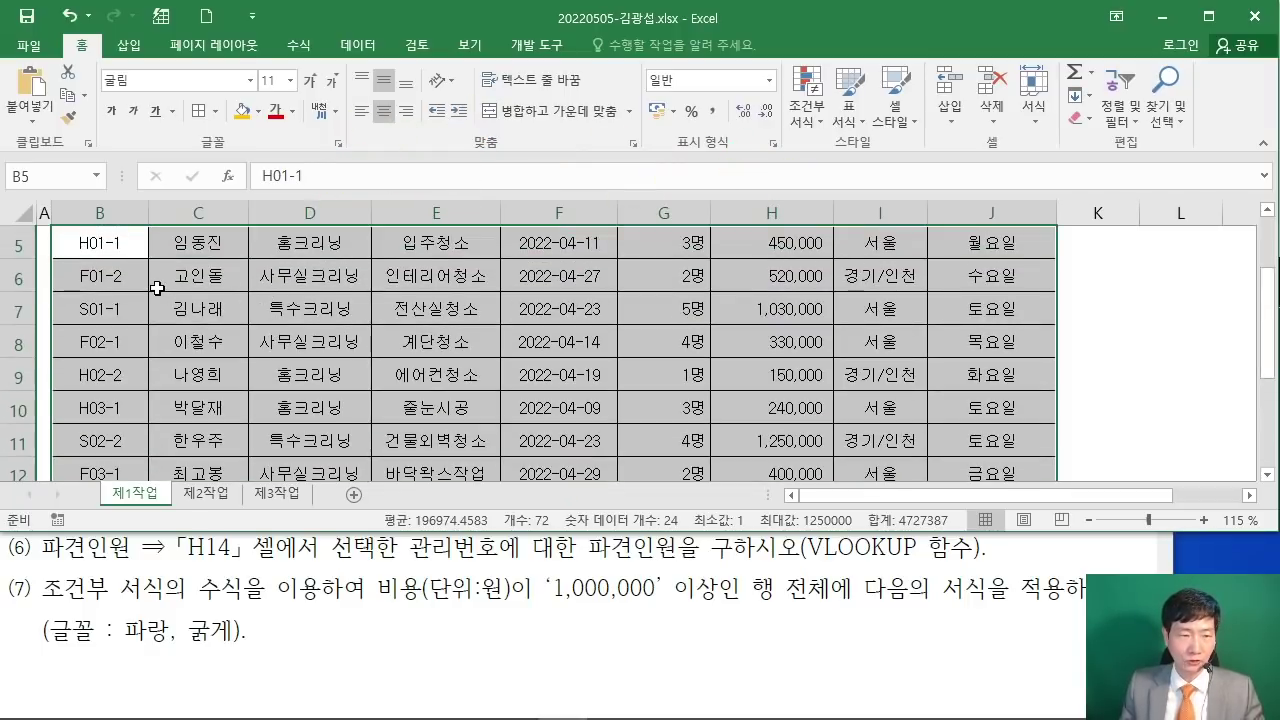
scroll(123, 297, up, 1)
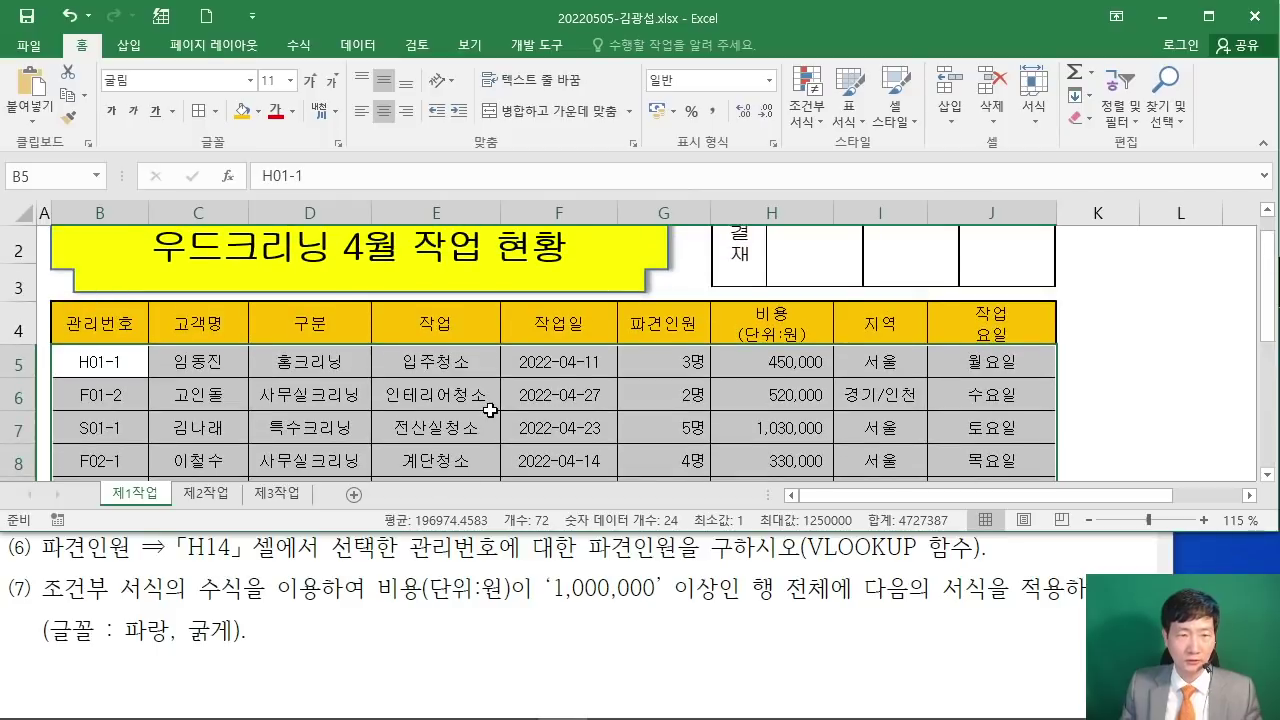
scroll(490, 410, down, 2)
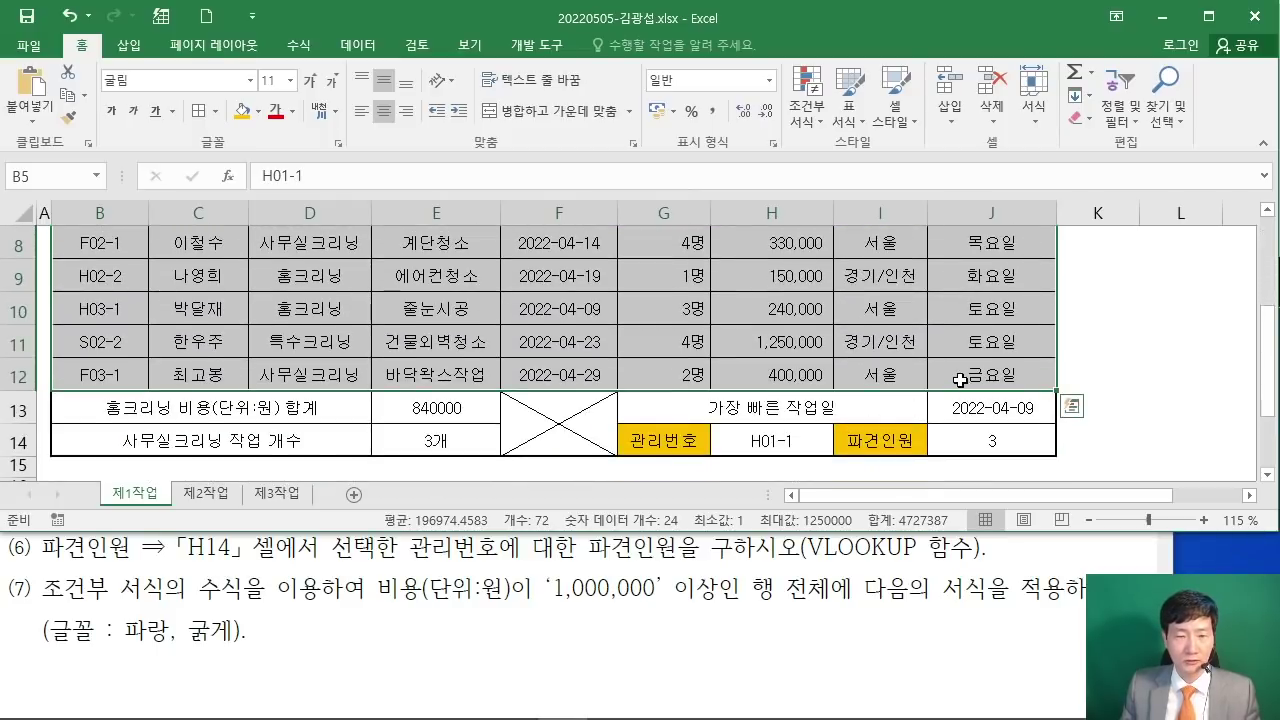
scroll(959, 380, up, 2)
scroll(957, 378, down, 2)
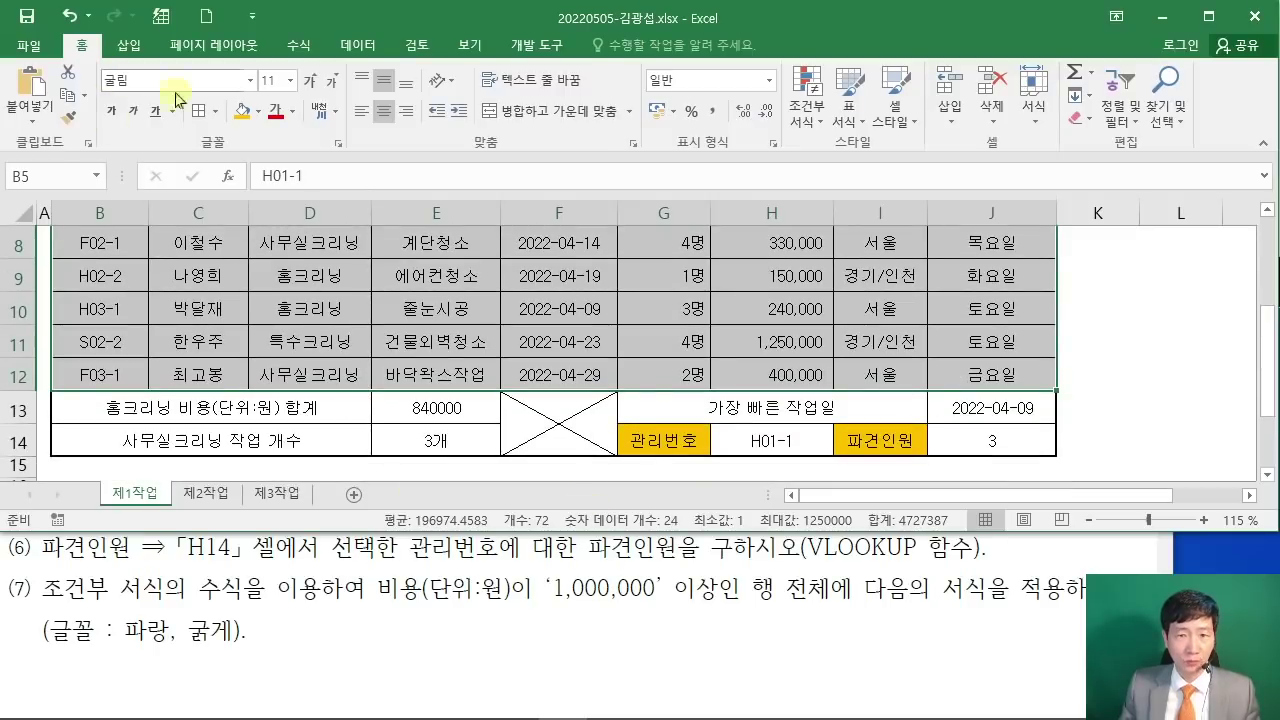
Step: Create a new conditional formatting rule of the formula type and start its formula
click(808, 124)
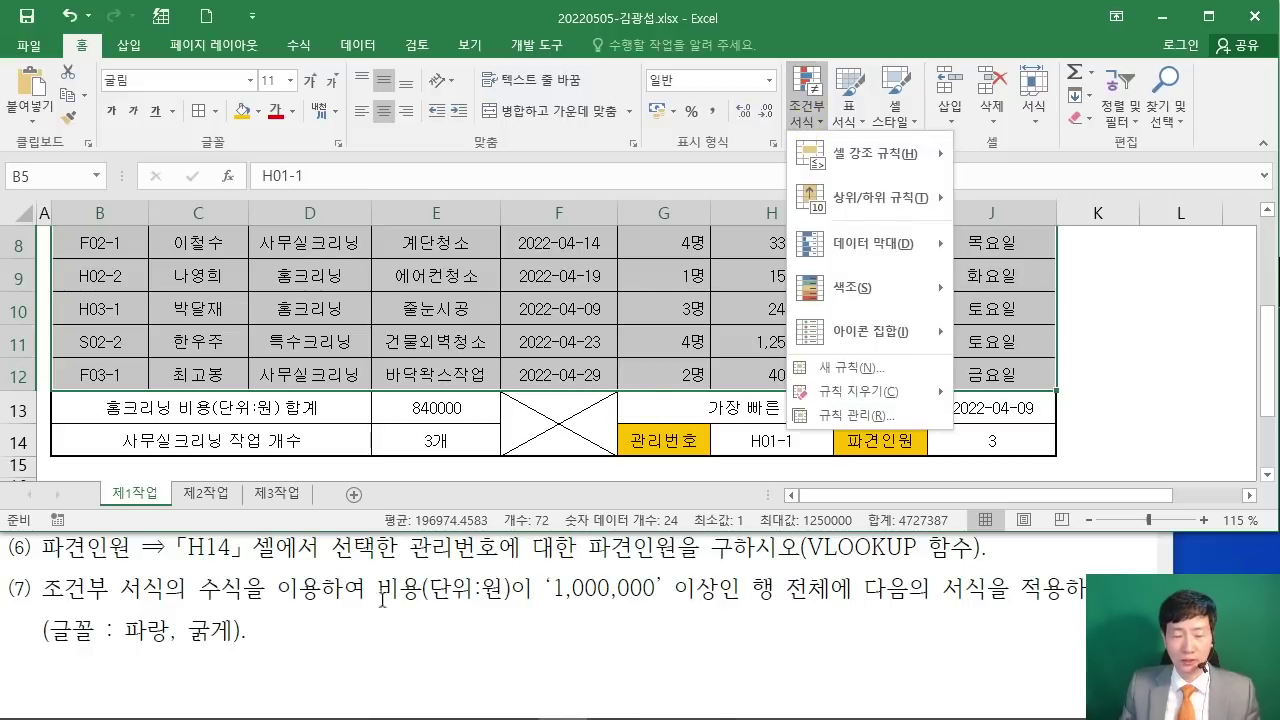
click(853, 368)
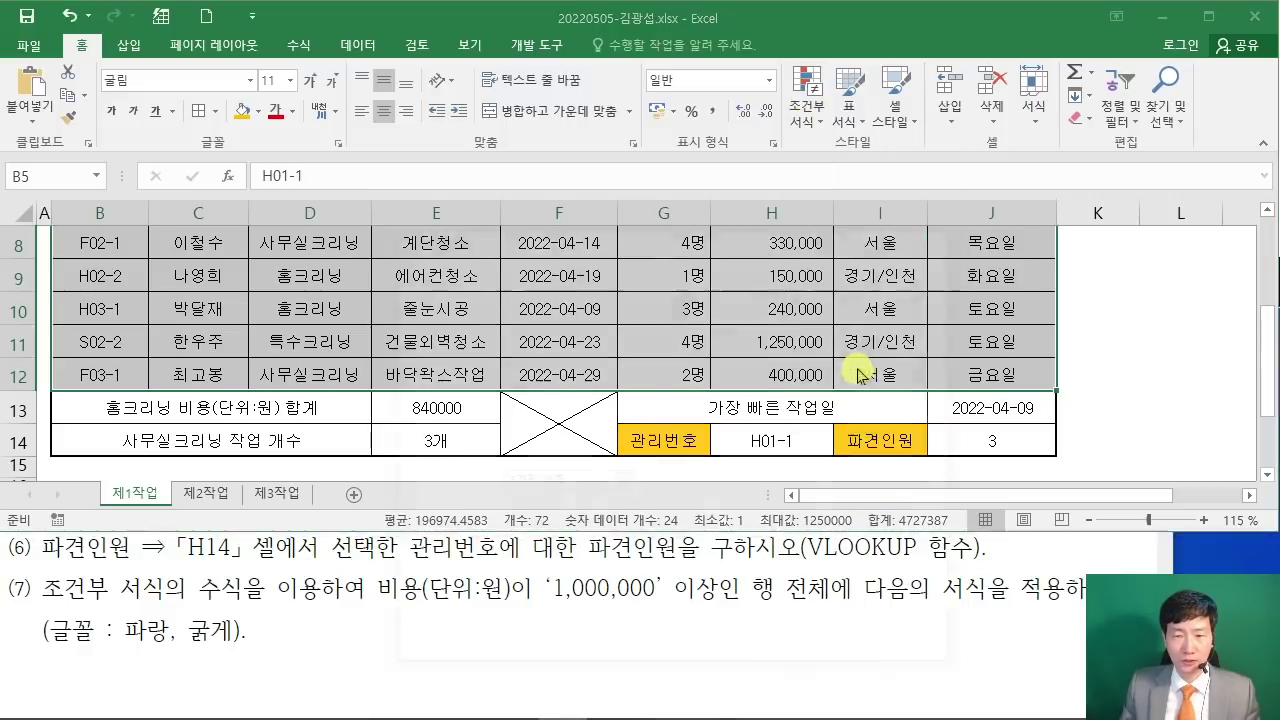
drag(593, 173, 509, 51)
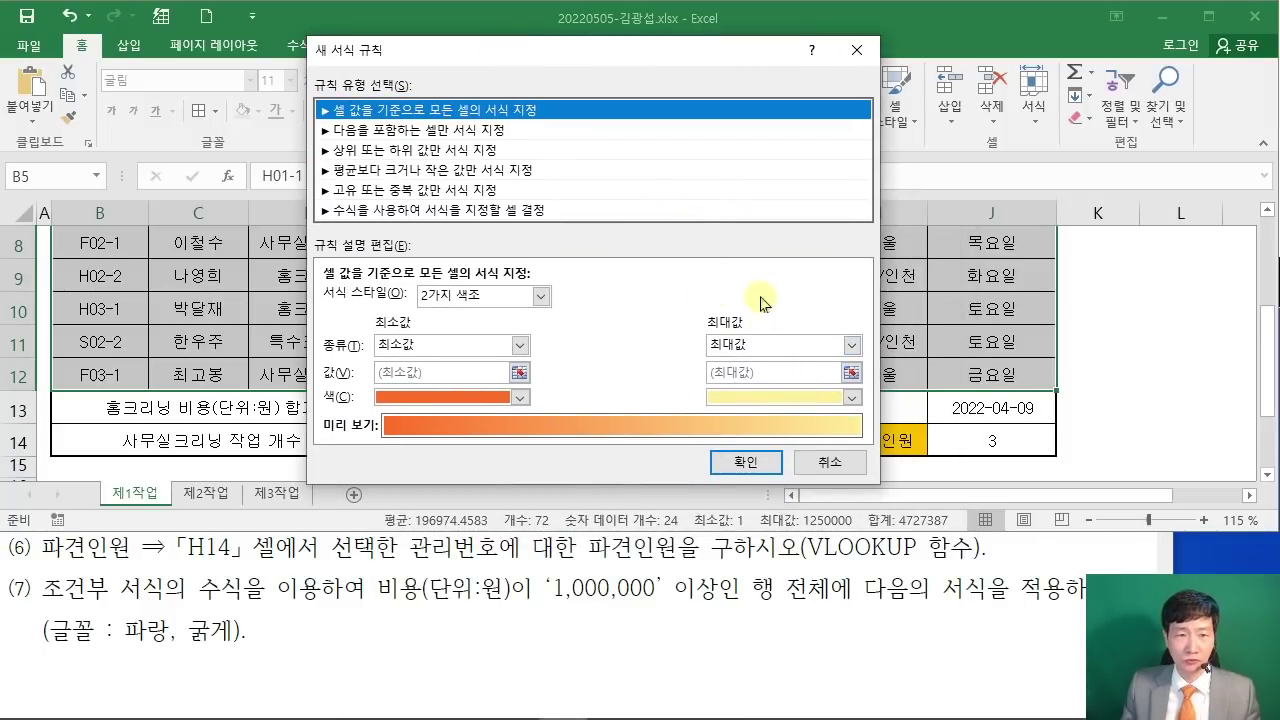
click(406, 212)
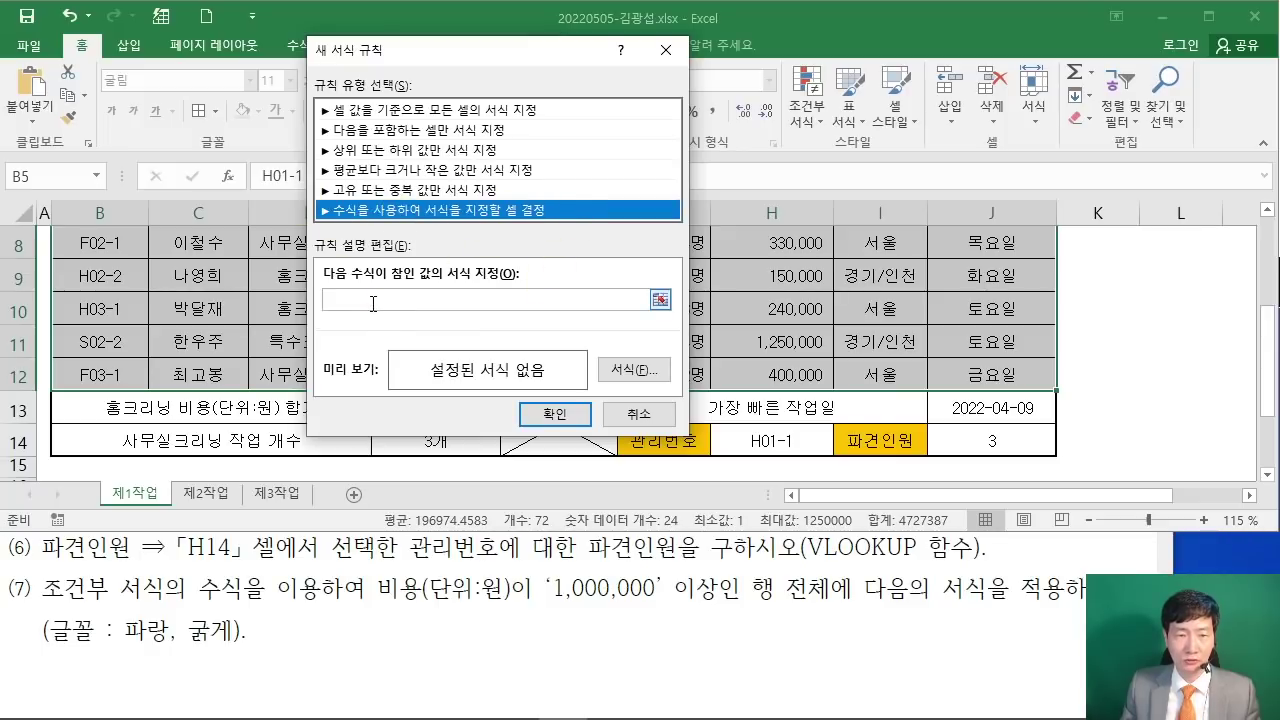
click(483, 300)
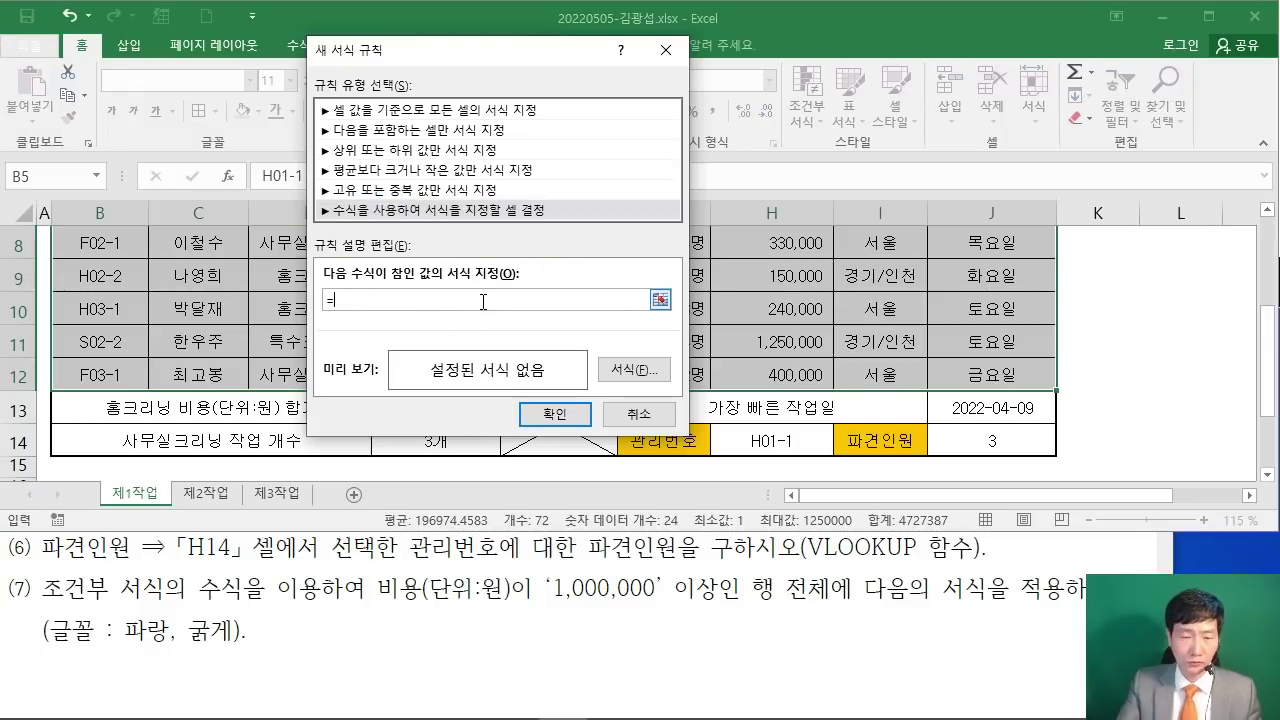
Step: Move the rule window aside and underline the cost condition in the task text
drag(443, 63, 807, 79)
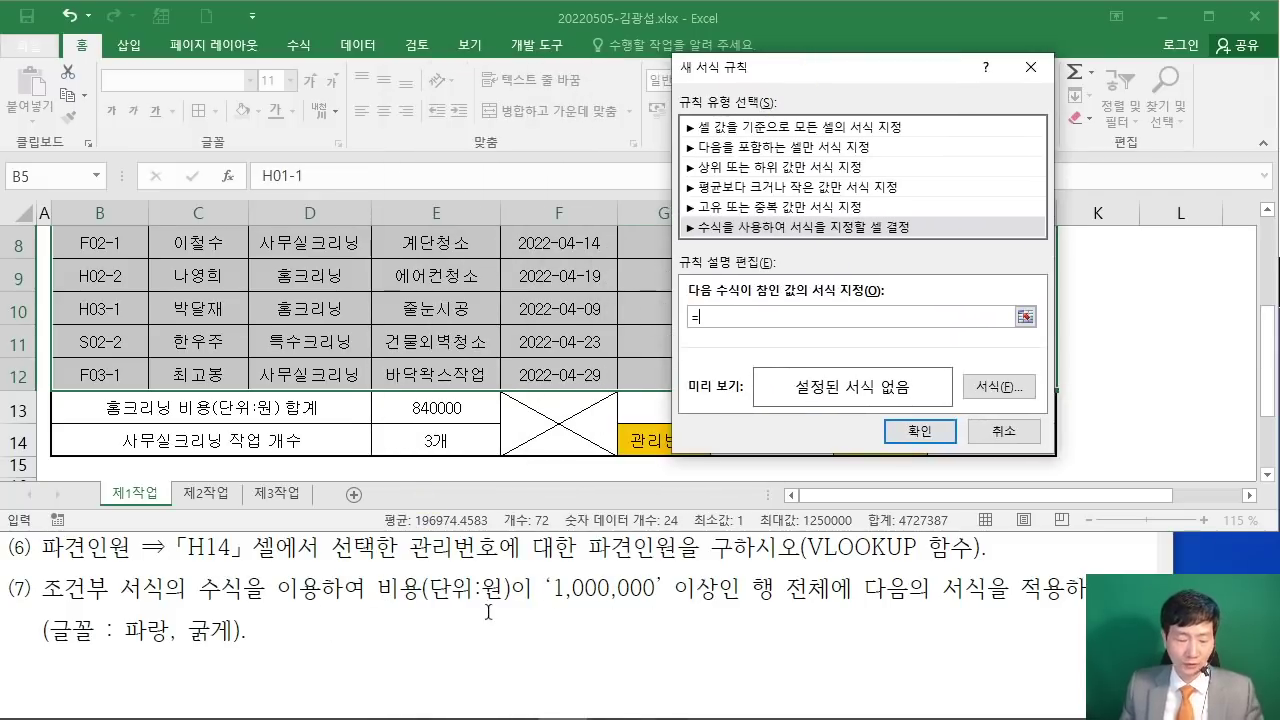
drag(386, 613, 704, 629)
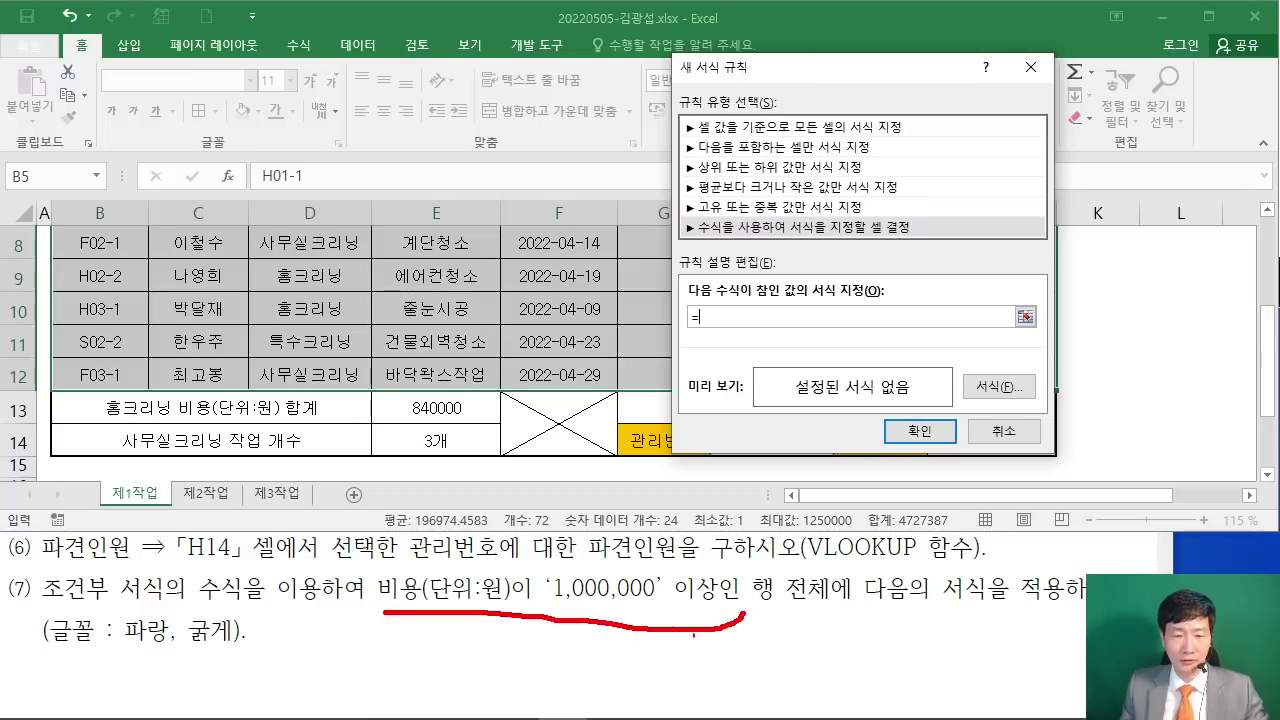
key(Escape)
scroll(480, 373, up, 2)
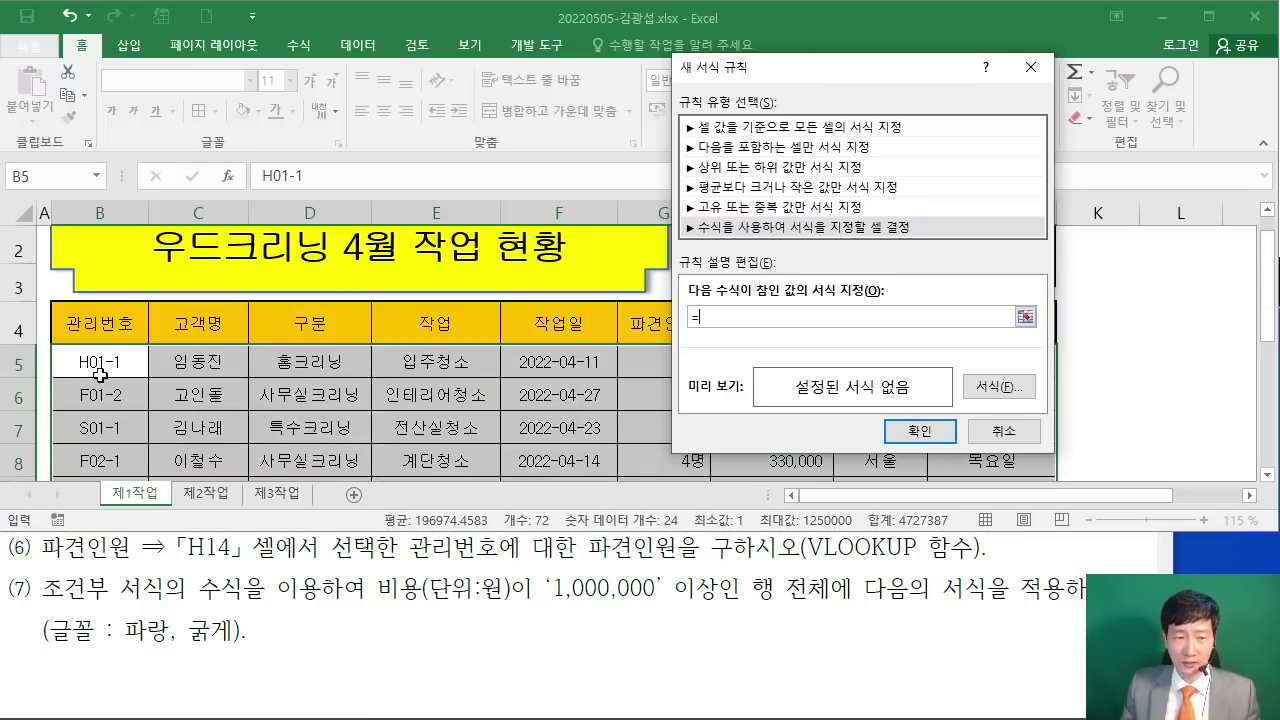
drag(832, 68, 377, 76)
Step: Reference cell H5 in the rule formula and handwrite the $H$5 reference as an on-screen note
click(790, 360)
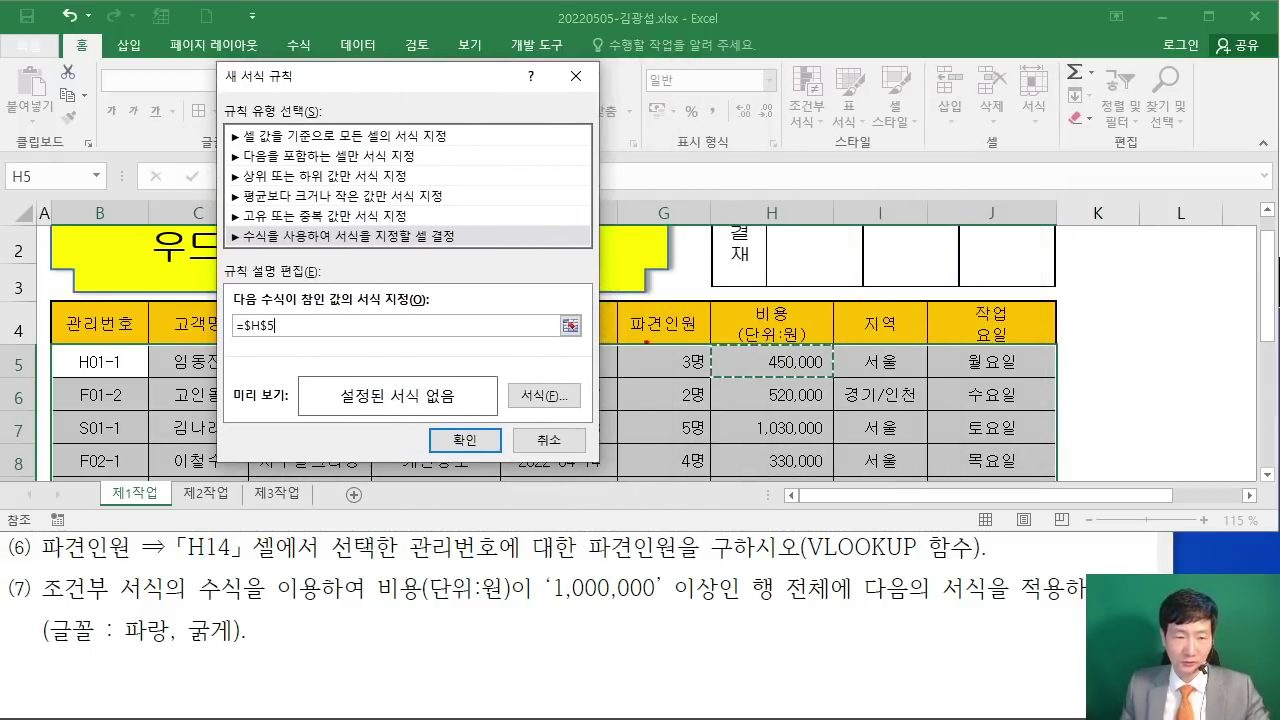
mouse_move(455, 158)
mouse_down()
mouse_move(350, 165)
mouse_move(352, 198)
mouse_up()
drag(390, 130, 390, 198)
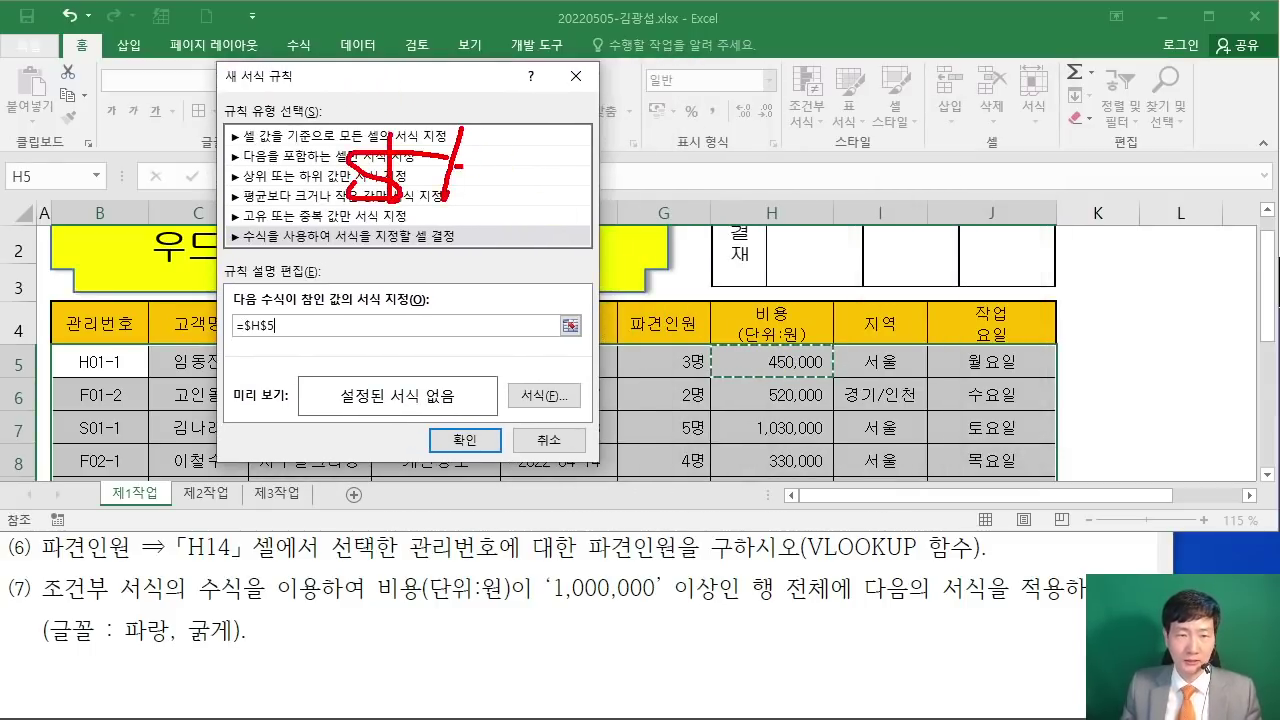
drag(462, 128, 445, 200)
drag(455, 168, 500, 150)
drag(490, 135, 475, 218)
drag(555, 160, 505, 205)
drag(525, 136, 515, 238)
drag(592, 142, 580, 204)
drag(600, 143, 610, 143)
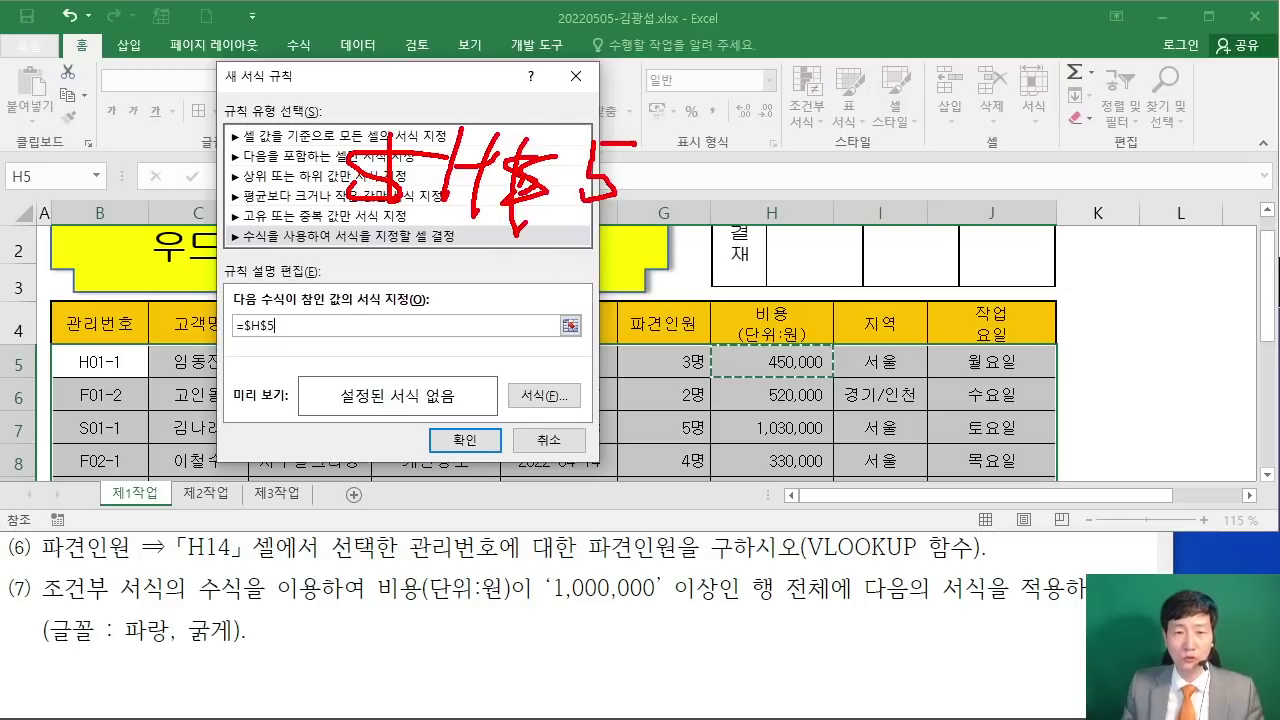
mouse_move(706, 346)
mouse_down()
mouse_move(756, 378)
mouse_move(836, 362)
mouse_move(706, 346)
mouse_up()
drag(898, 396, 842, 396)
mouse_move(860, 385)
mouse_down()
mouse_move(842, 396)
mouse_move(908, 432)
mouse_move(850, 462)
mouse_move(843, 484)
mouse_up()
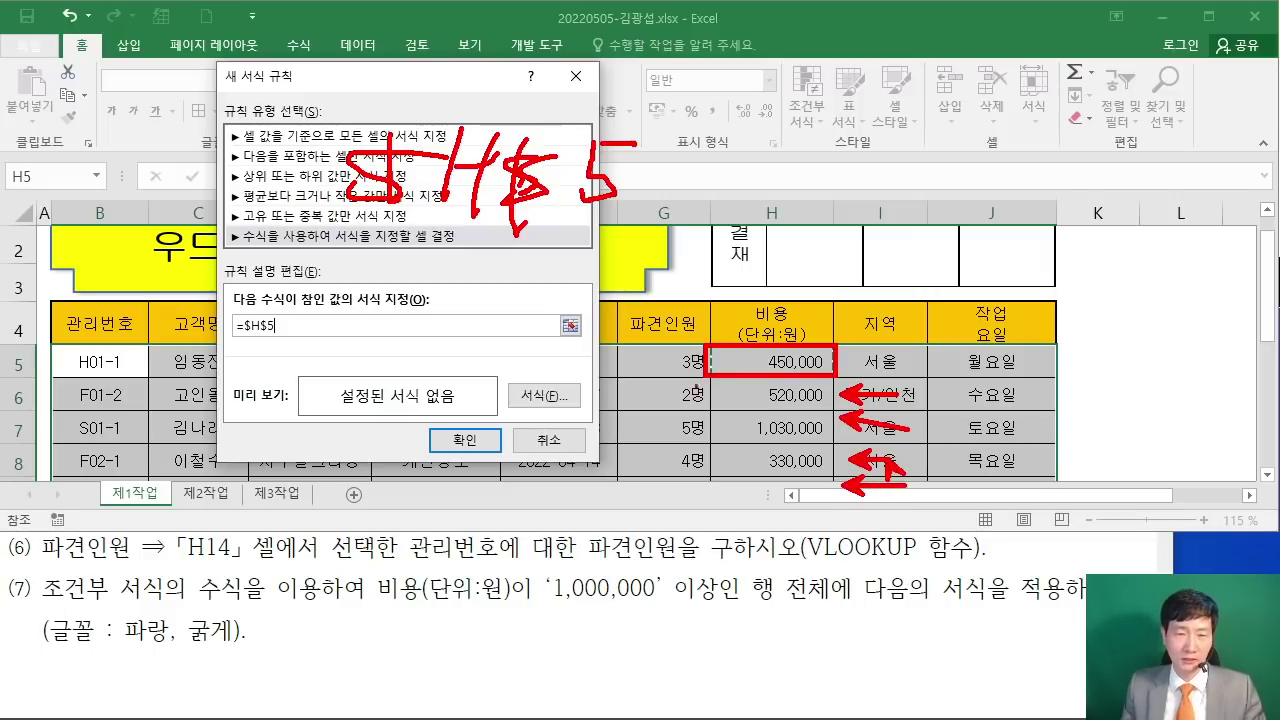
Step: Annotate the dollar signs and column H with pen marks, then clear the annotations
mouse_move(556, 214)
mouse_down()
mouse_move(554, 140)
mouse_move(586, 92)
mouse_move(744, 56)
mouse_up()
mouse_move(475, 288)
mouse_down()
mouse_move(488, 342)
mouse_move(704, 440)
mouse_up()
drag(545, 315, 519, 401)
drag(545, 341, 584, 348)
drag(641, 306, 592, 398)
drag(788, 258, 740, 302)
drag(734, 250, 784, 304)
drag(858, 236, 910, 276)
mouse_move(926, 232)
mouse_down()
mouse_move(942, 288)
mouse_move(978, 262)
mouse_up()
drag(934, 288, 1012, 296)
key(Escape)
Step: Change the reference to the mixed form $H5, locking only column H
text(+$H5)
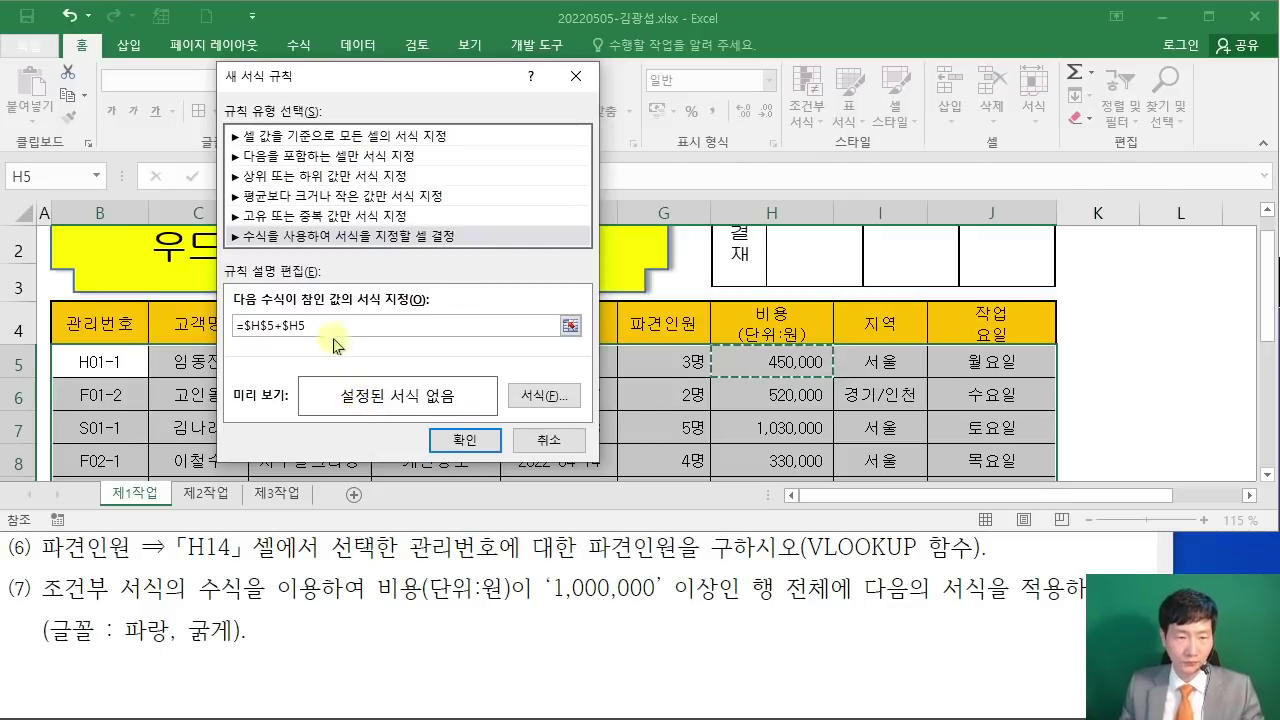
key(BackSpace)
key(BackSpace)
key(F4)
key(F4)
key(F4)
key(F4)
click(337, 340)
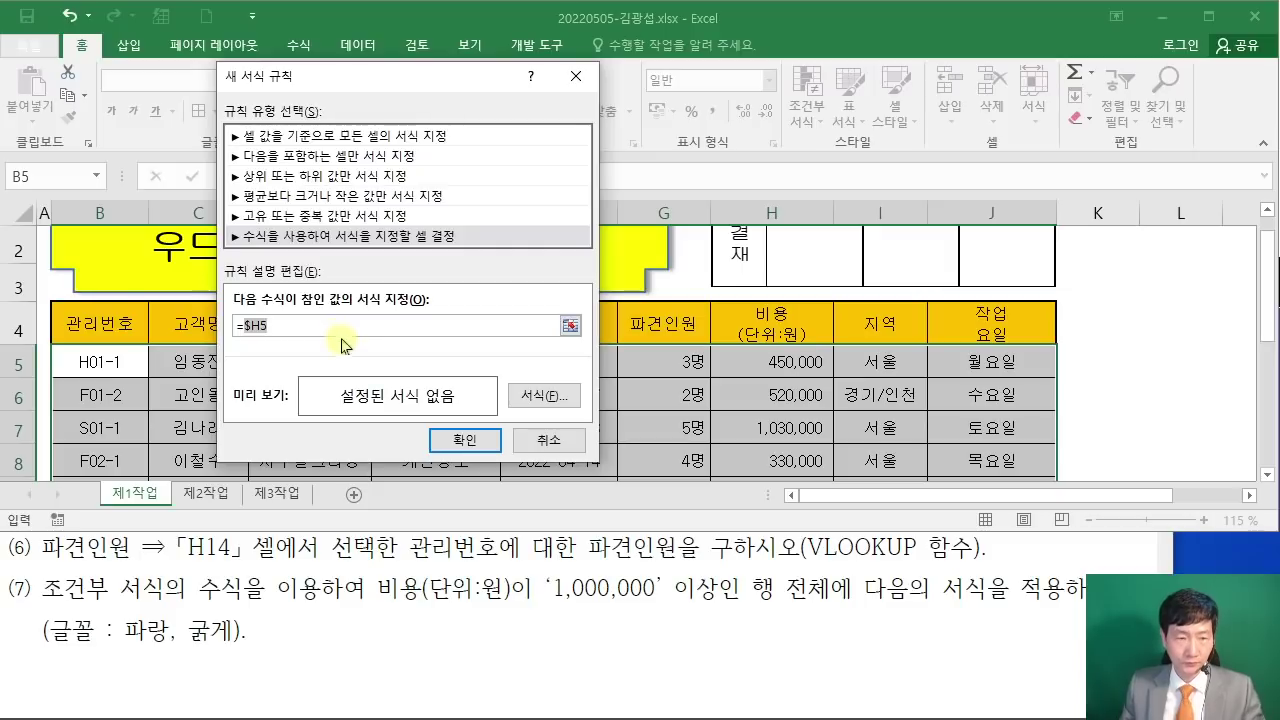
key(F4)
key(F4)
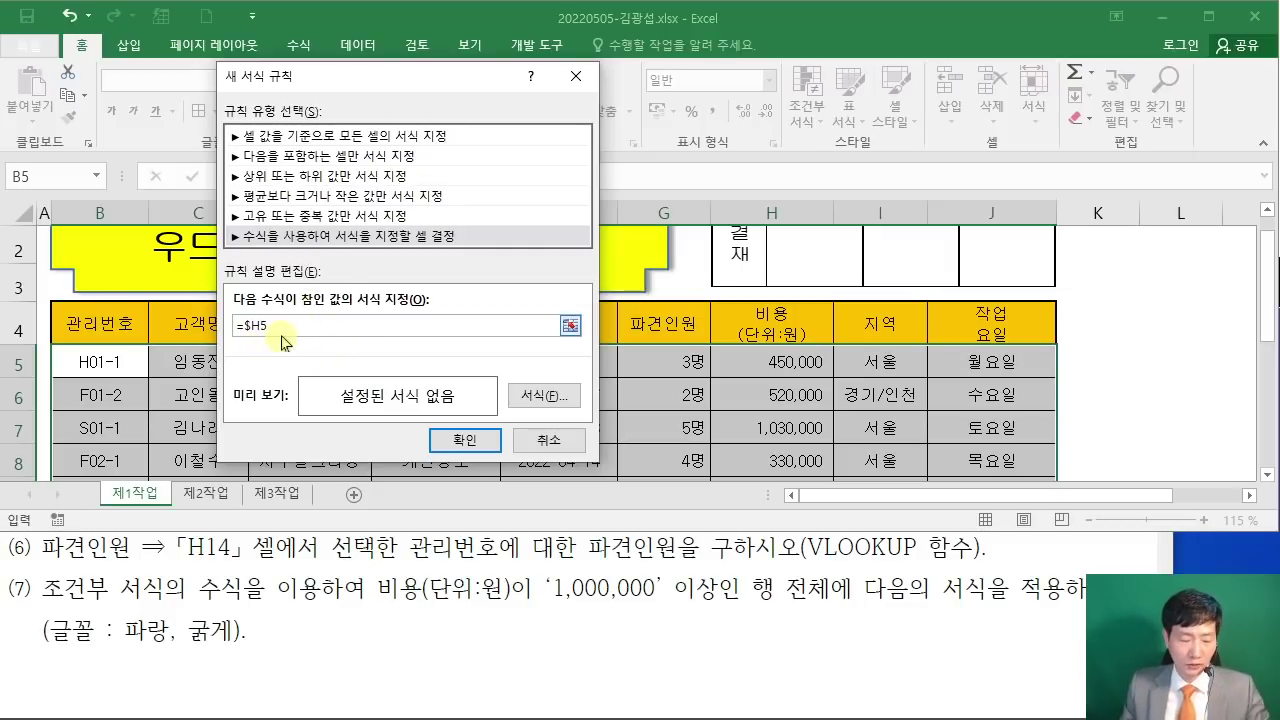
Step: Annotate the $H5 reference and comparison operators on screen, then clear the pen marks
mouse_move(362, 163)
mouse_down()
mouse_move(378, 215)
mouse_move(356, 246)
mouse_up()
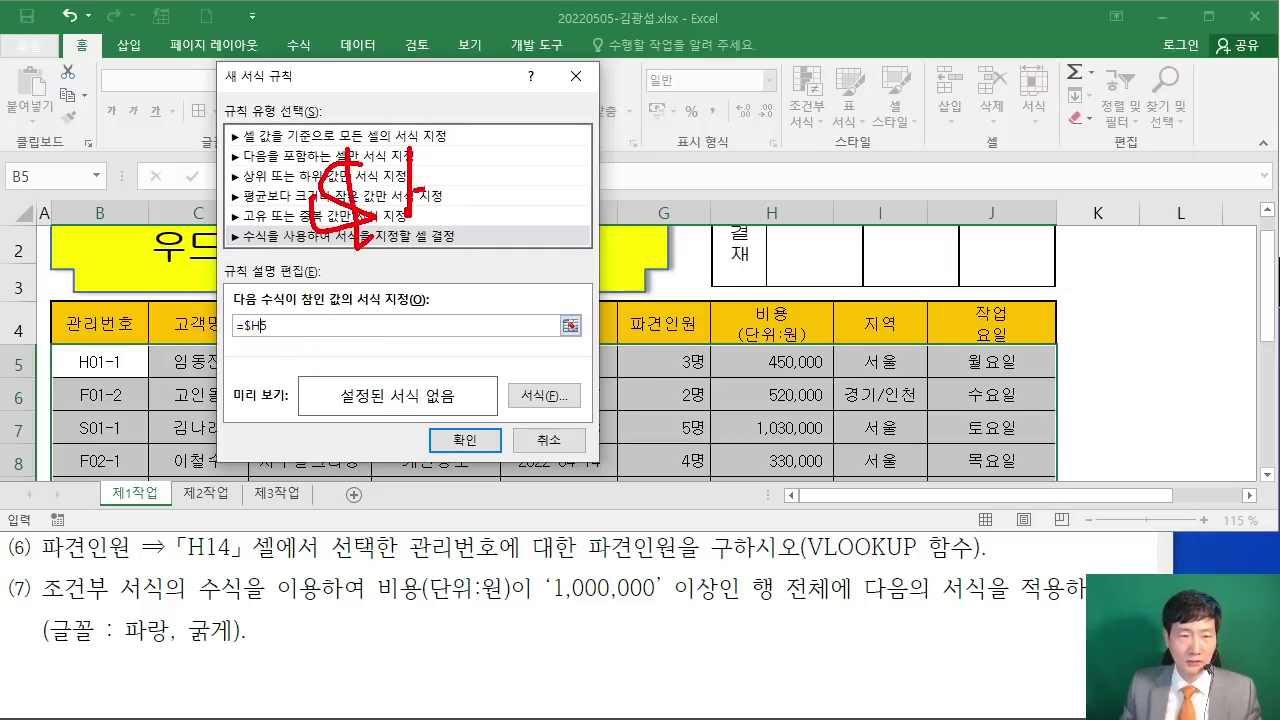
drag(412, 190, 456, 180)
drag(458, 152, 440, 242)
drag(495, 143, 492, 198)
drag(492, 195, 488, 222)
drag(306, 262, 542, 240)
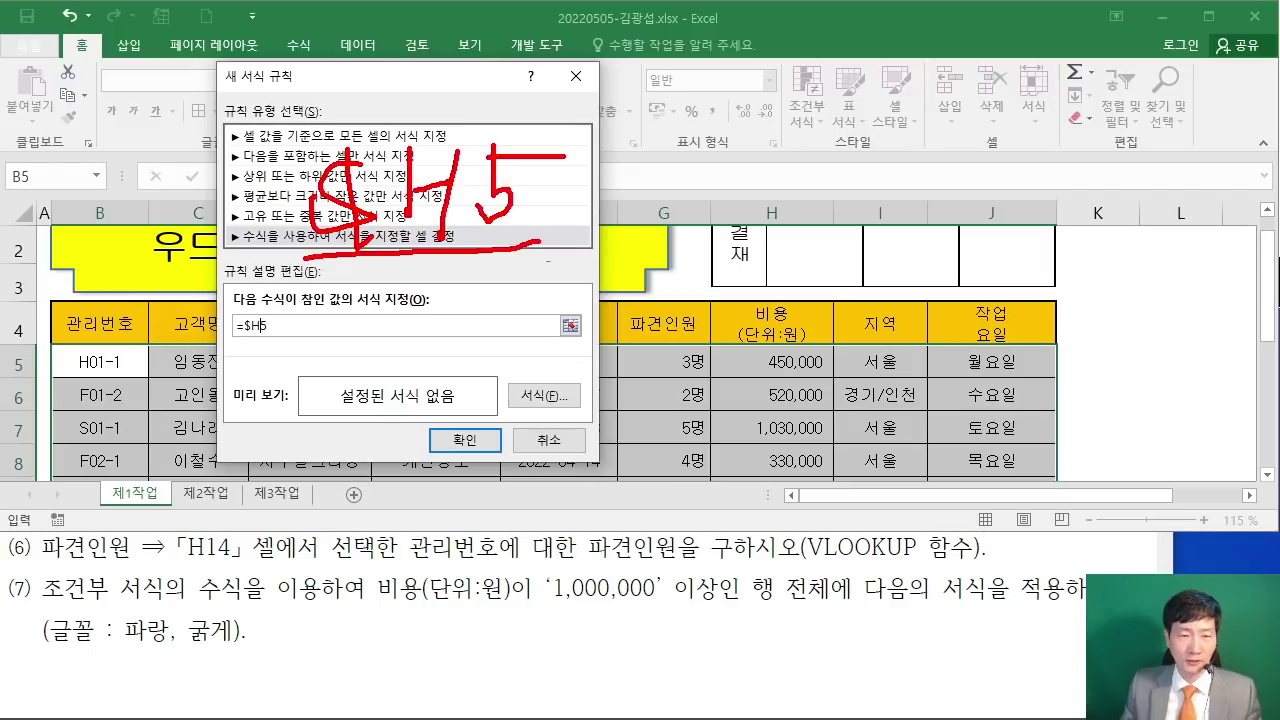
drag(658, 200, 610, 265)
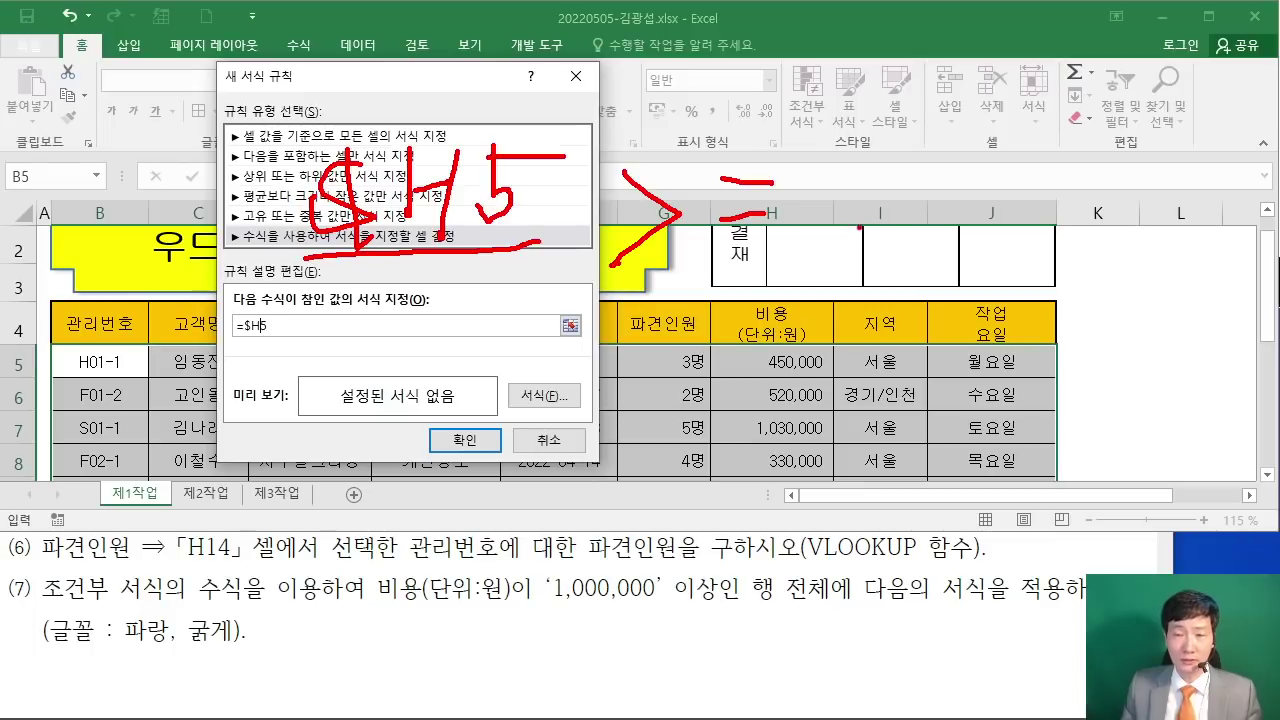
mouse_move(855, 57)
mouse_down()
mouse_move(836, 136)
mouse_move(847, 216)
mouse_move(905, 312)
mouse_move(885, 398)
mouse_up()
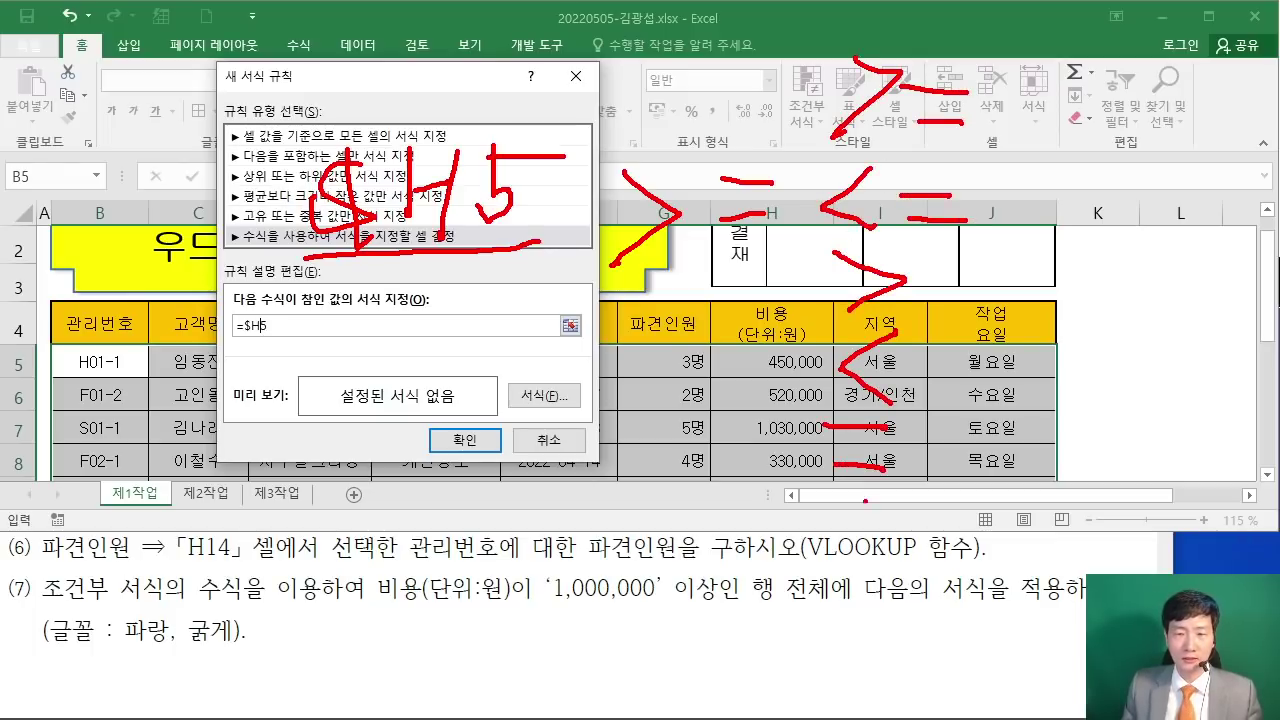
drag(858, 500, 860, 562)
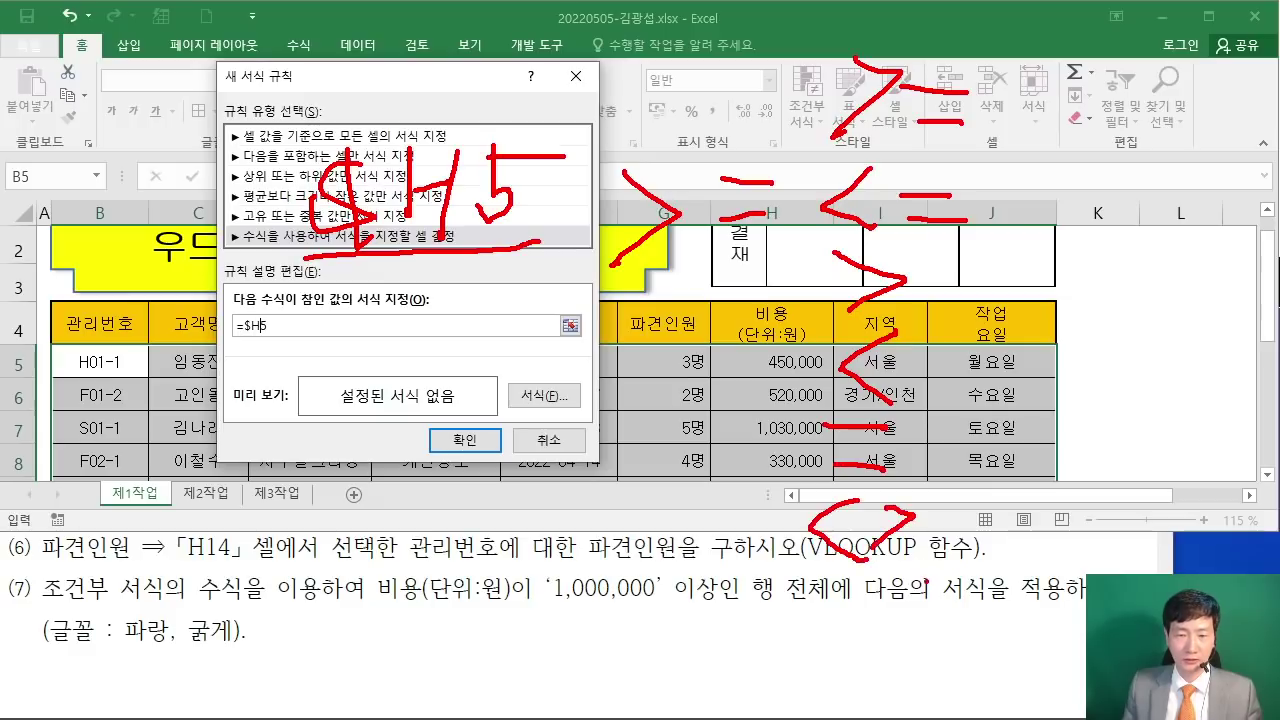
key(Escape)
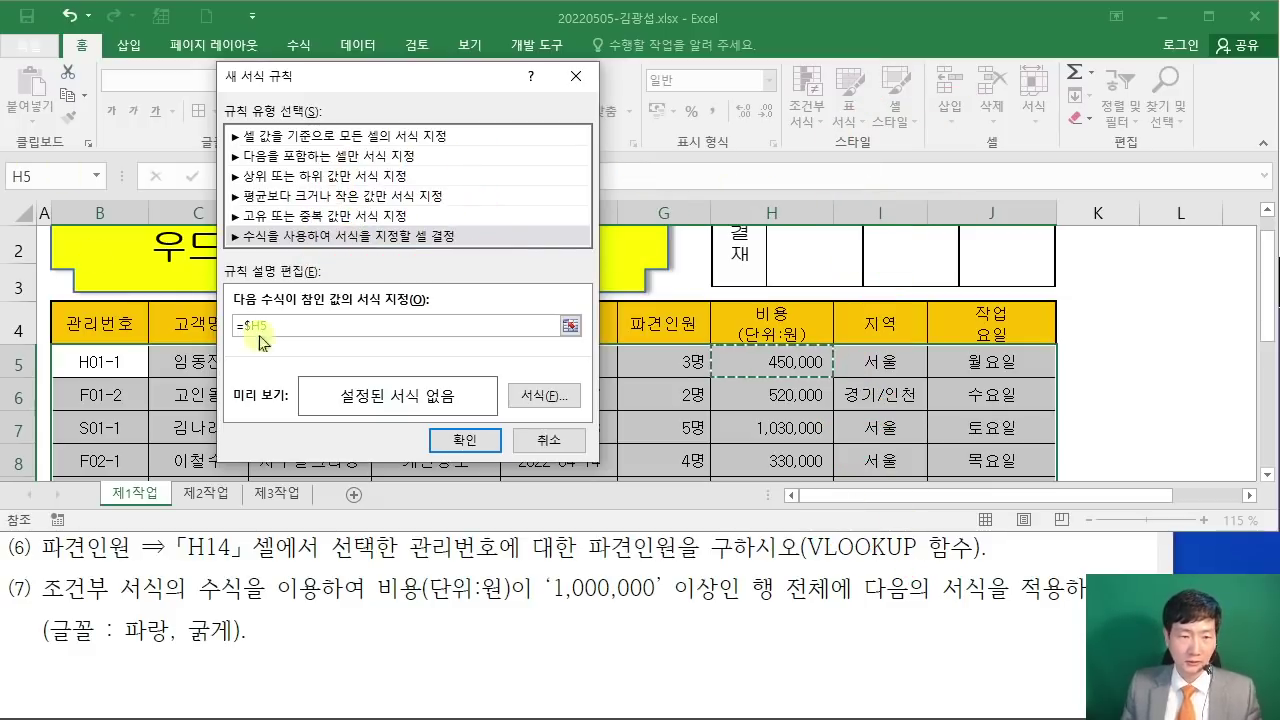
Step: Complete the condition as =$H5>=1000000
text(>=1000000)
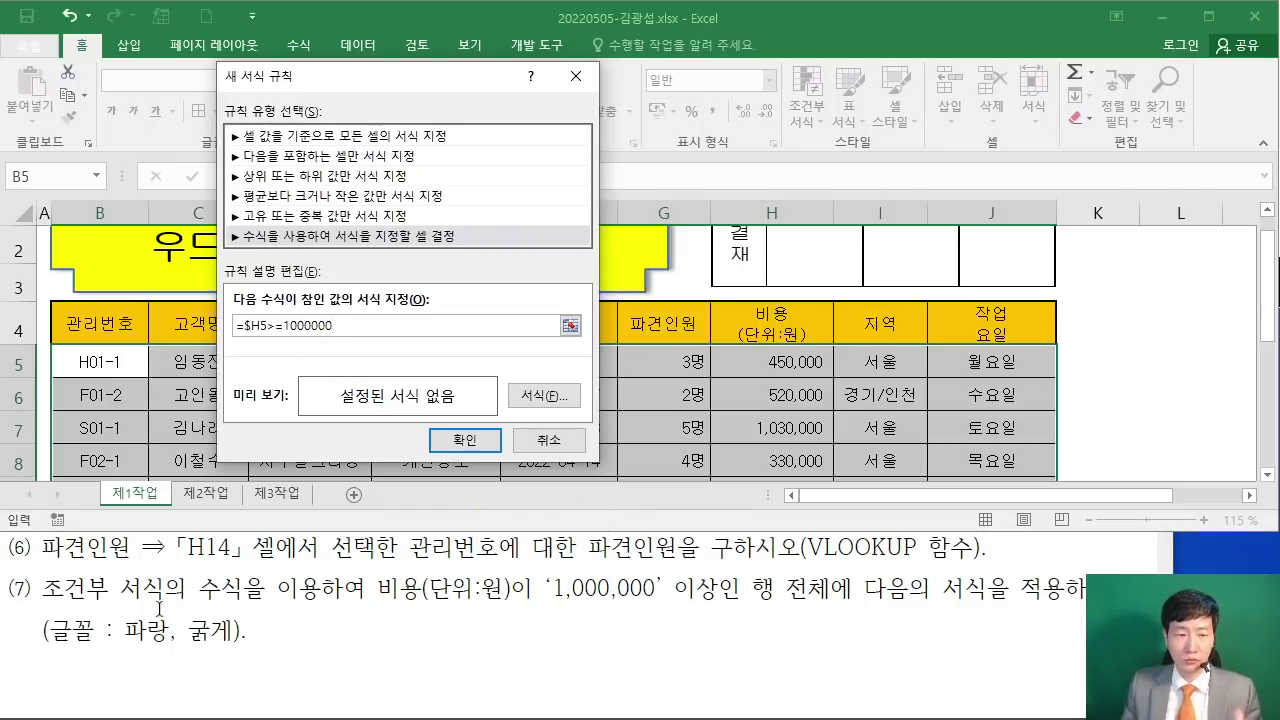
drag(503, 376, 572, 419)
drag(681, 257, 566, 366)
key(Escape)
Step: Give the rule a bold blue font and apply the conditional formatting
click(543, 396)
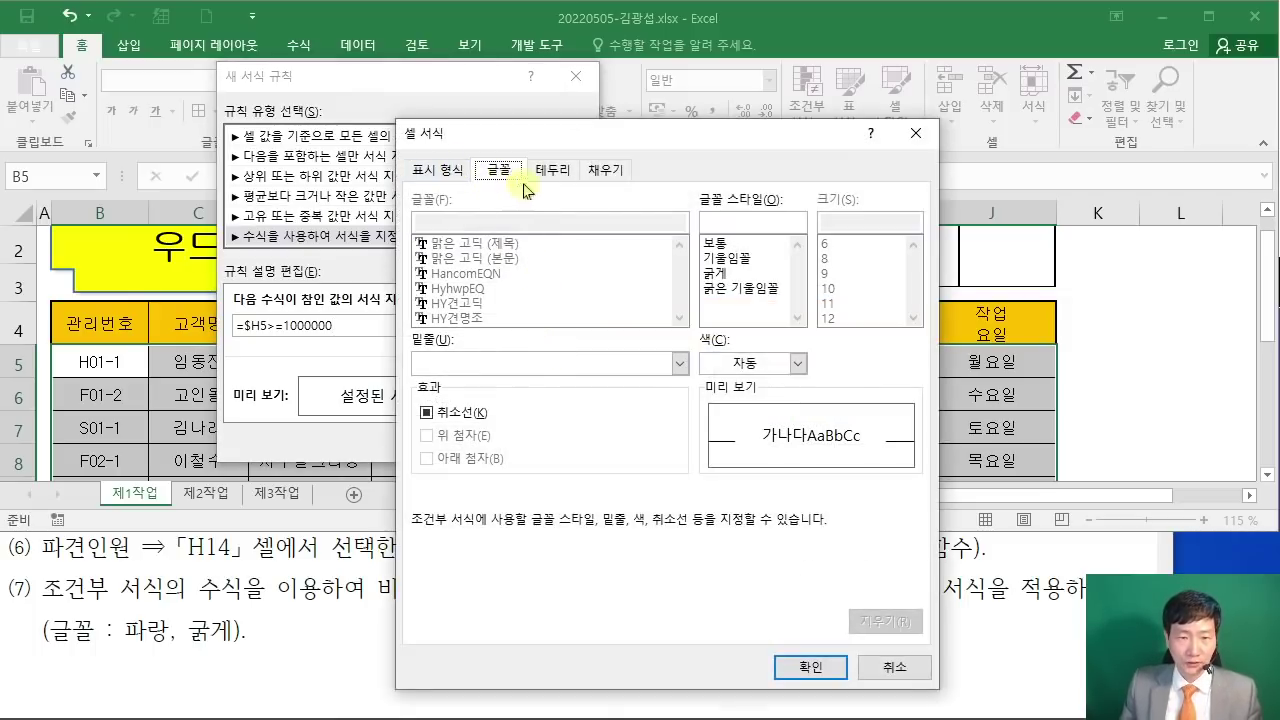
click(715, 273)
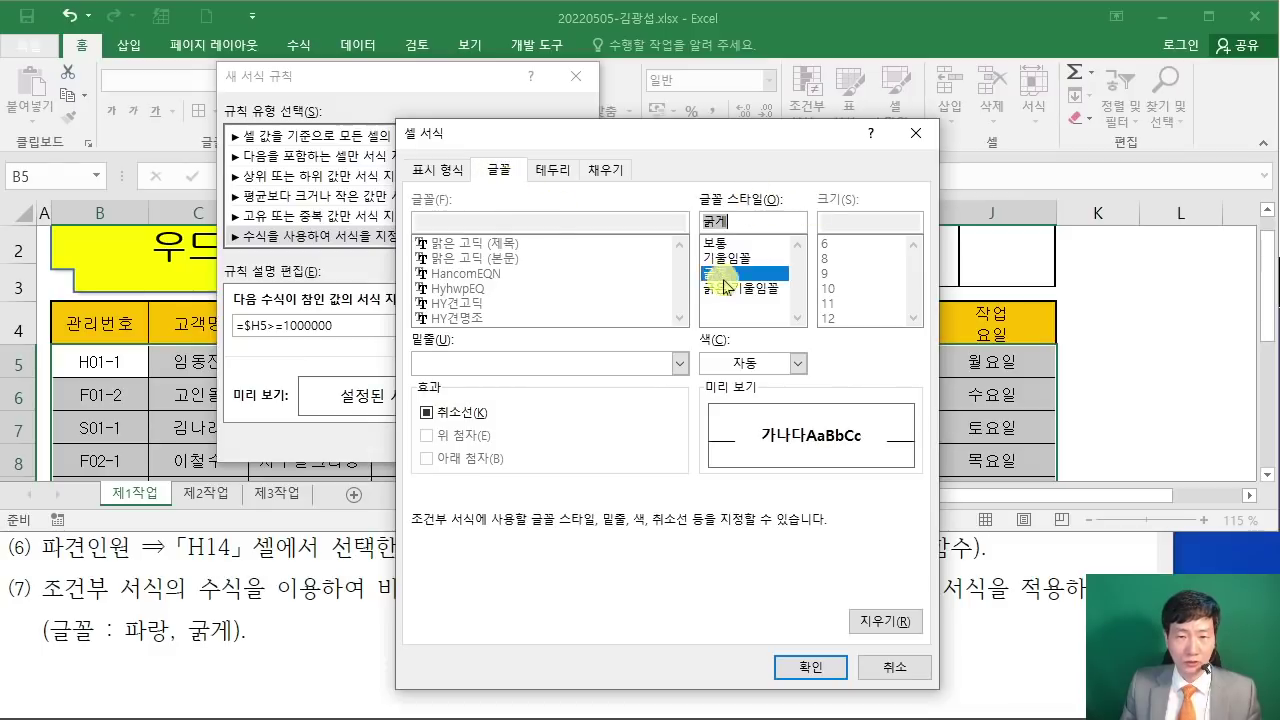
click(797, 372)
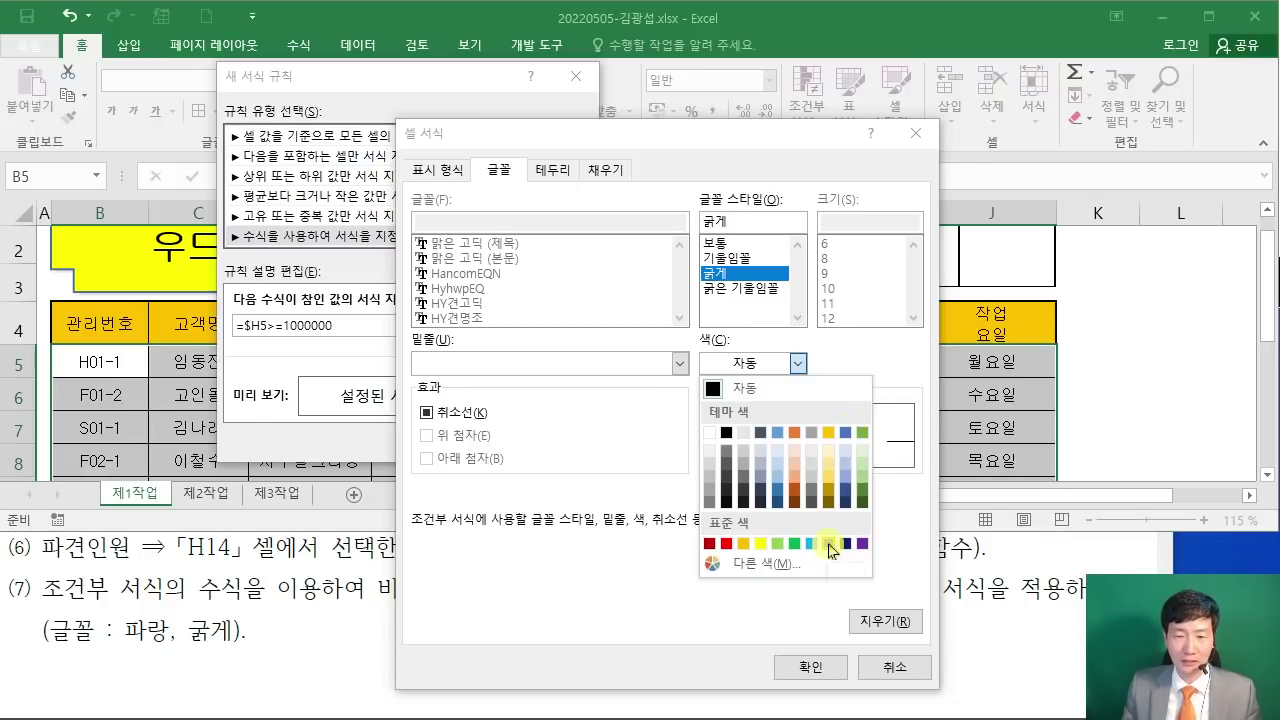
click(829, 543)
click(808, 666)
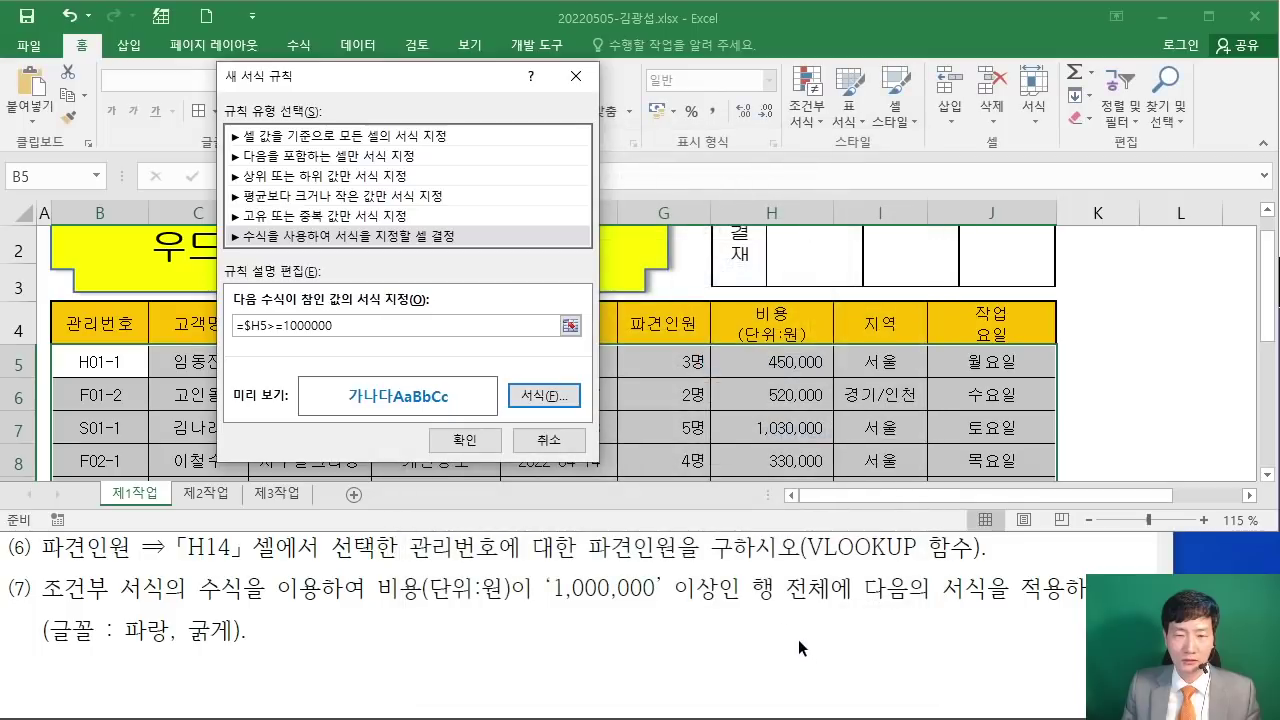
click(468, 441)
Step: Verify the blue bold 1,030,000 and 1,250,000 rows and I10 formula, then bring the exam PDF forward
click(780, 430)
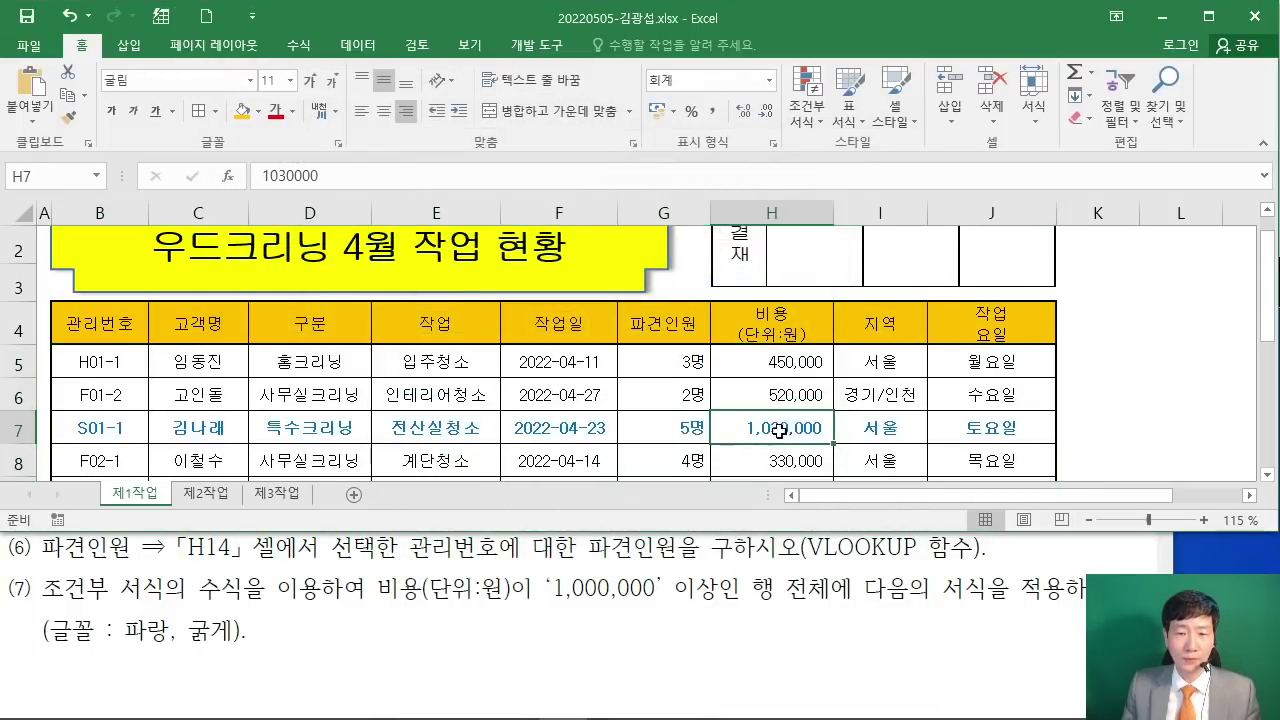
scroll(780, 430, down, 2)
click(766, 343)
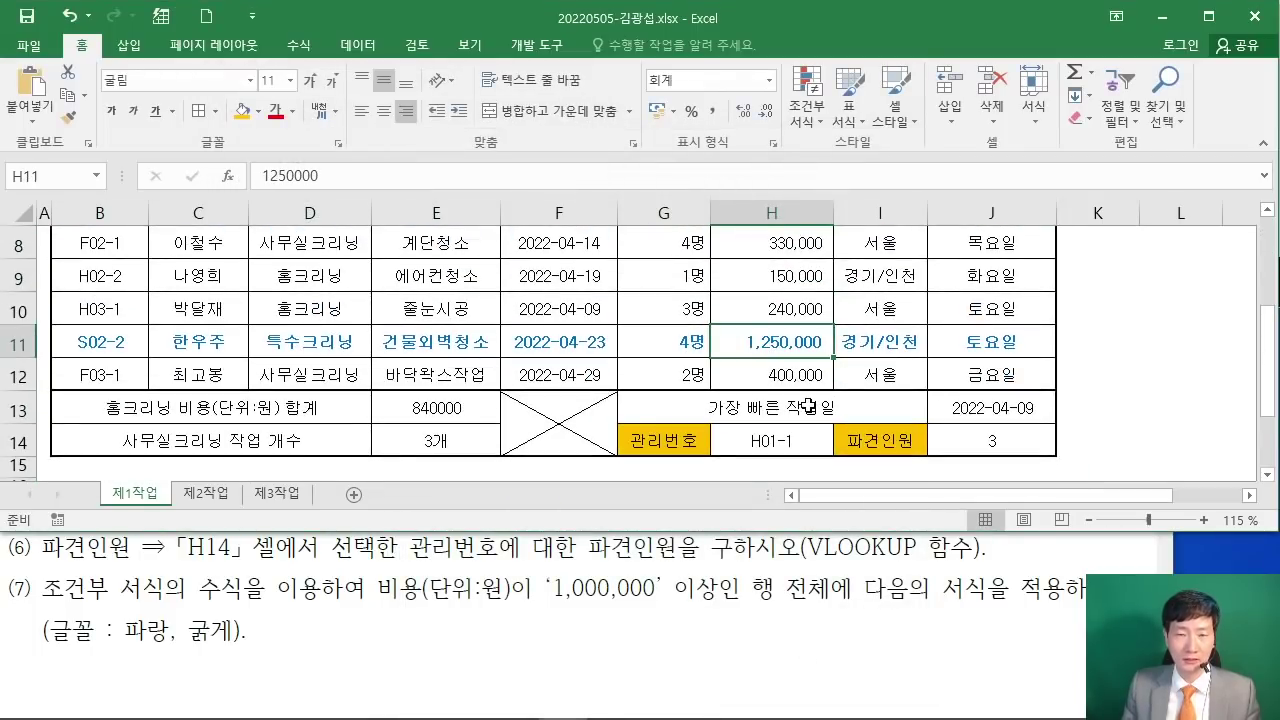
scroll(785, 388, up, 1)
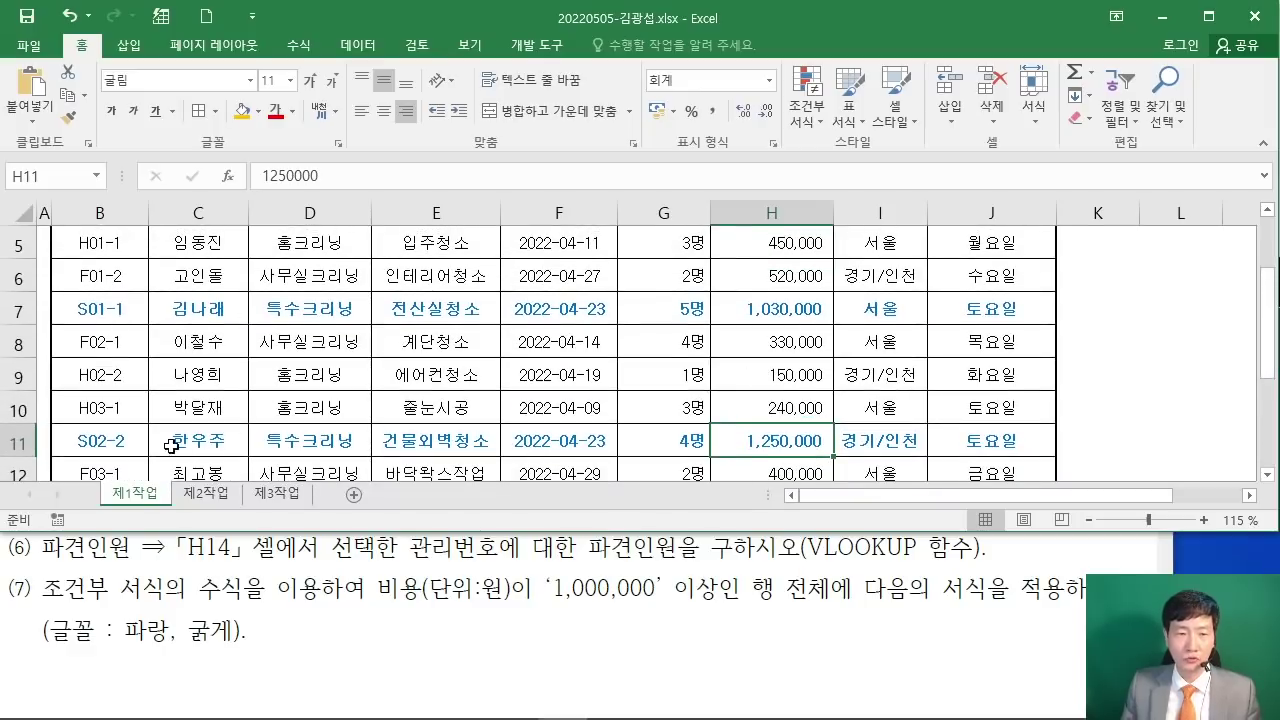
click(816, 375)
scroll(816, 372, up, 2)
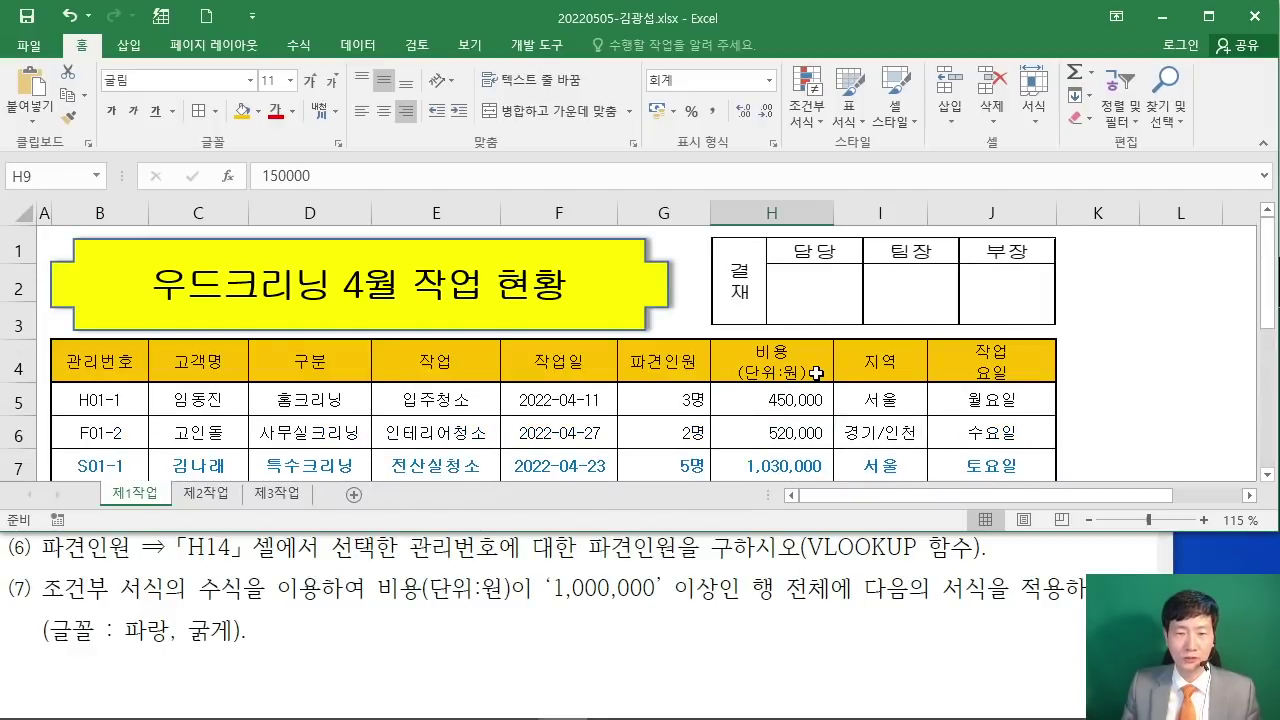
scroll(816, 373, down, 1)
scroll(816, 373, down, 1)
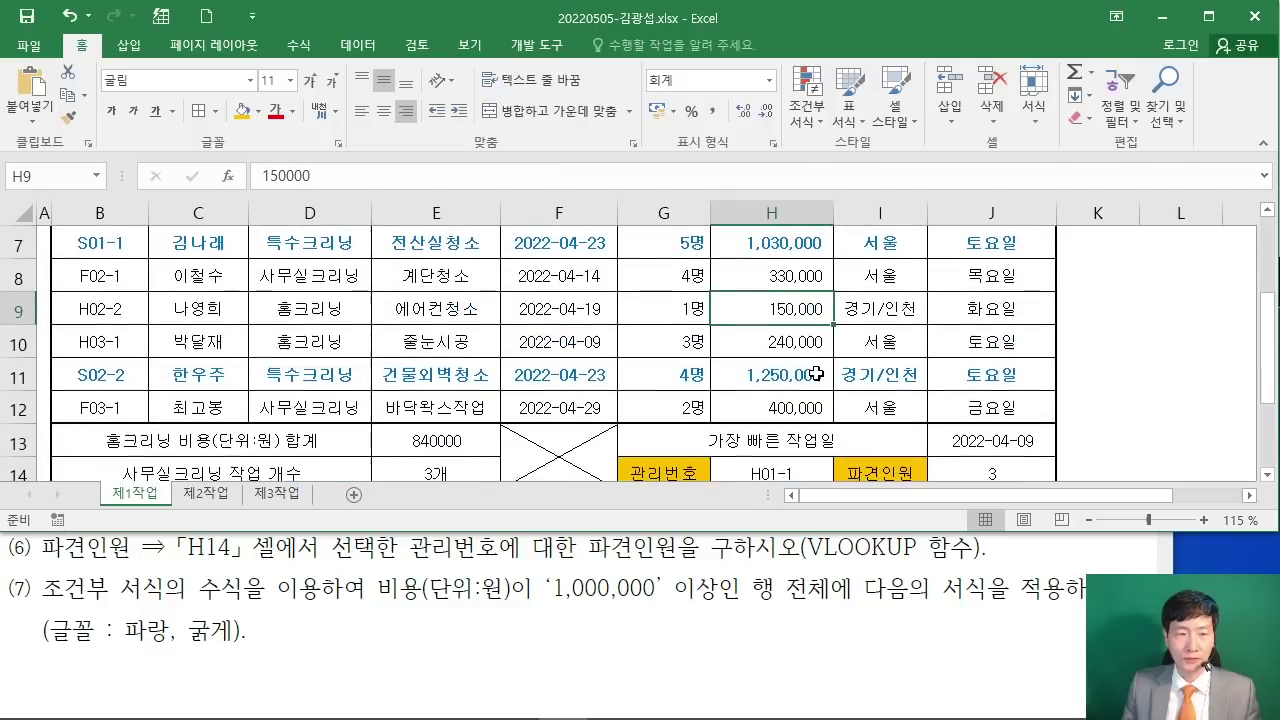
click(874, 345)
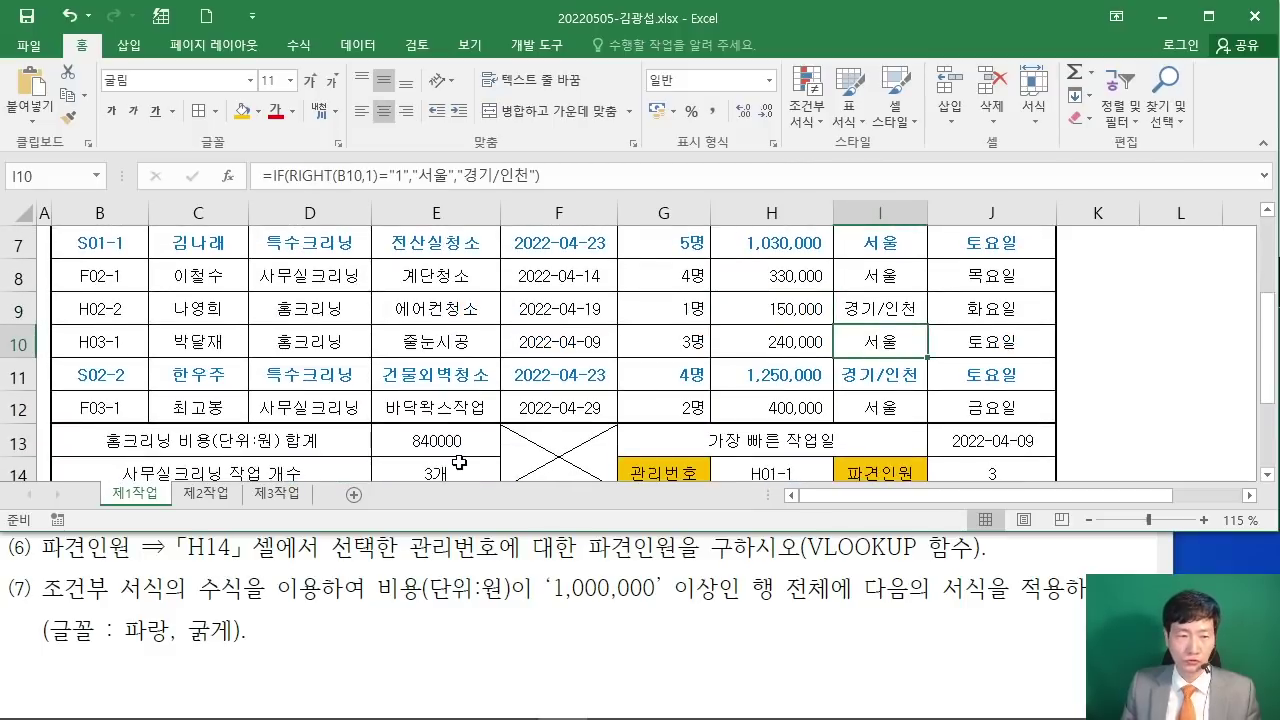
click(699, 633)
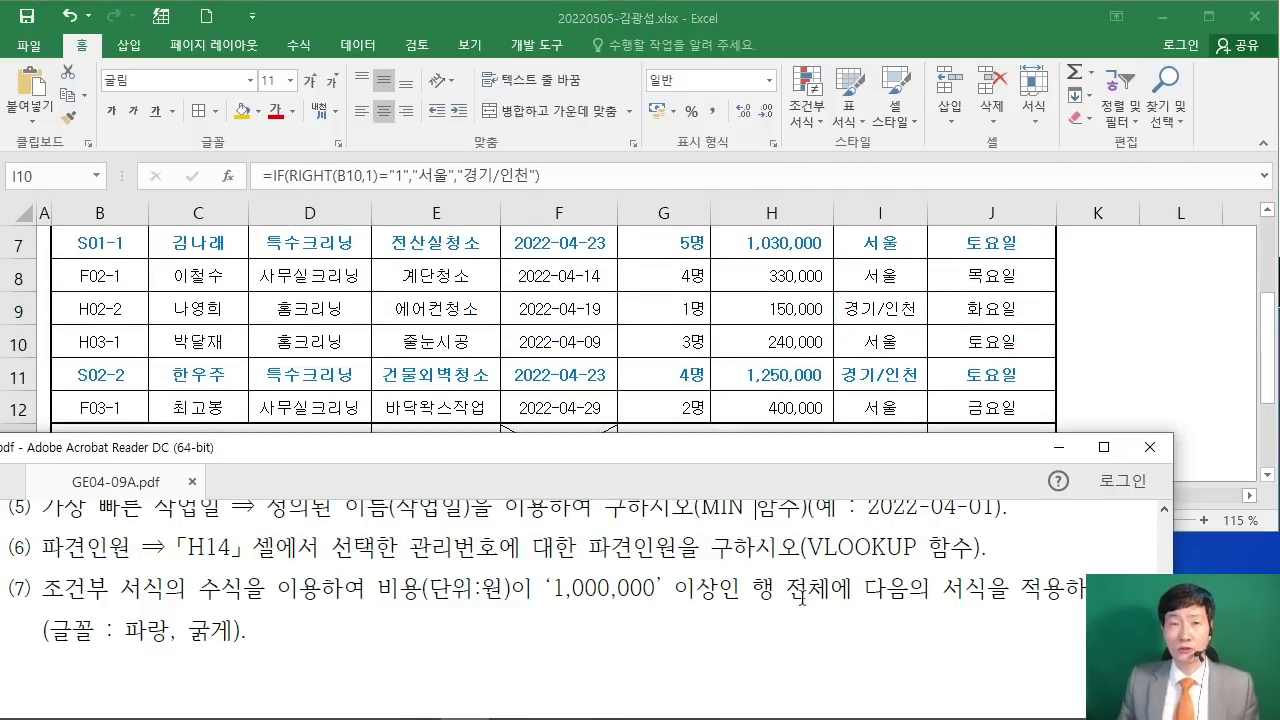
Step: Maximize the exam PDF and scroll to the [제2작업] section on page 2
drag(705, 452, 722, 445)
scroll(675, 569, down, 3)
scroll(720, 572, up, 2)
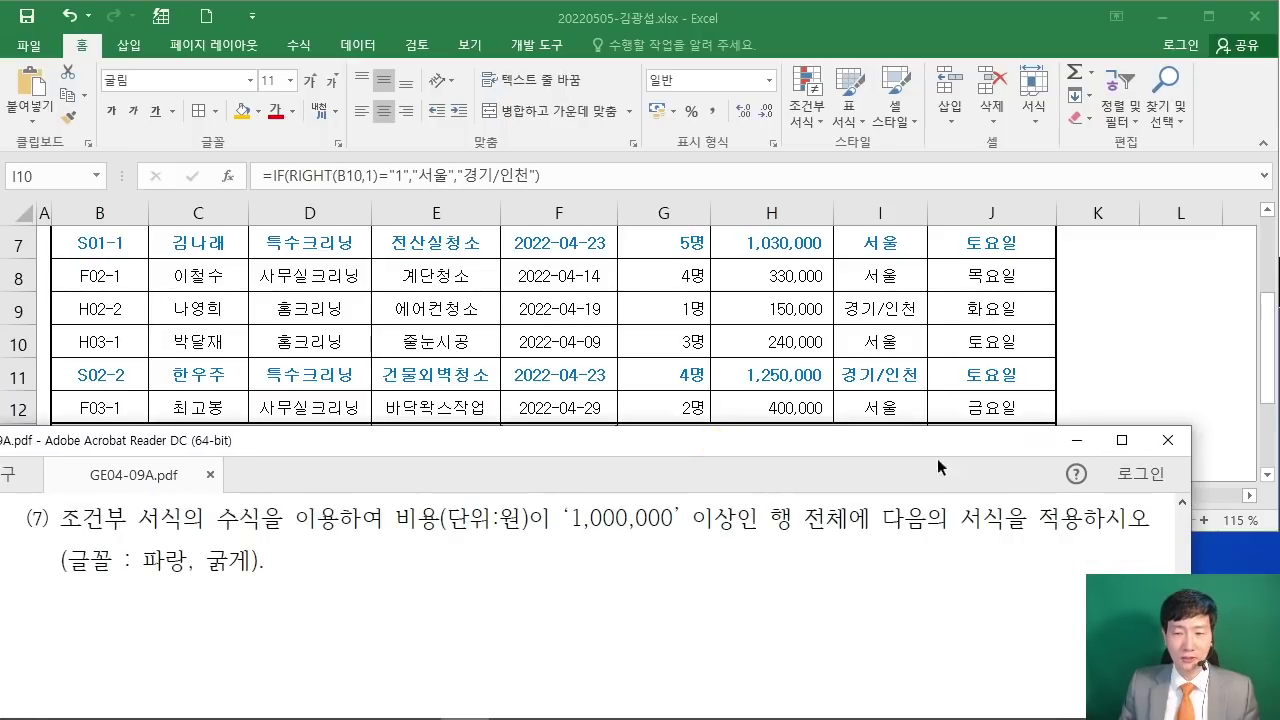
click(1122, 441)
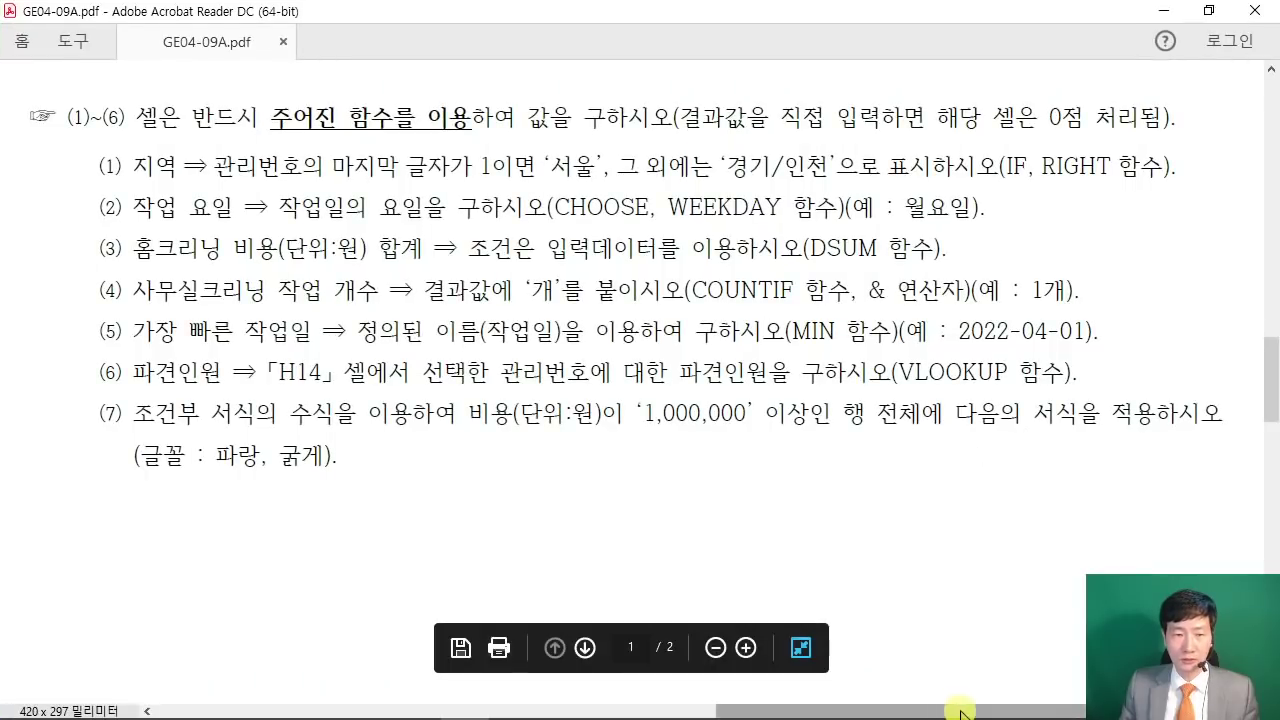
scroll(930, 700, down, 5)
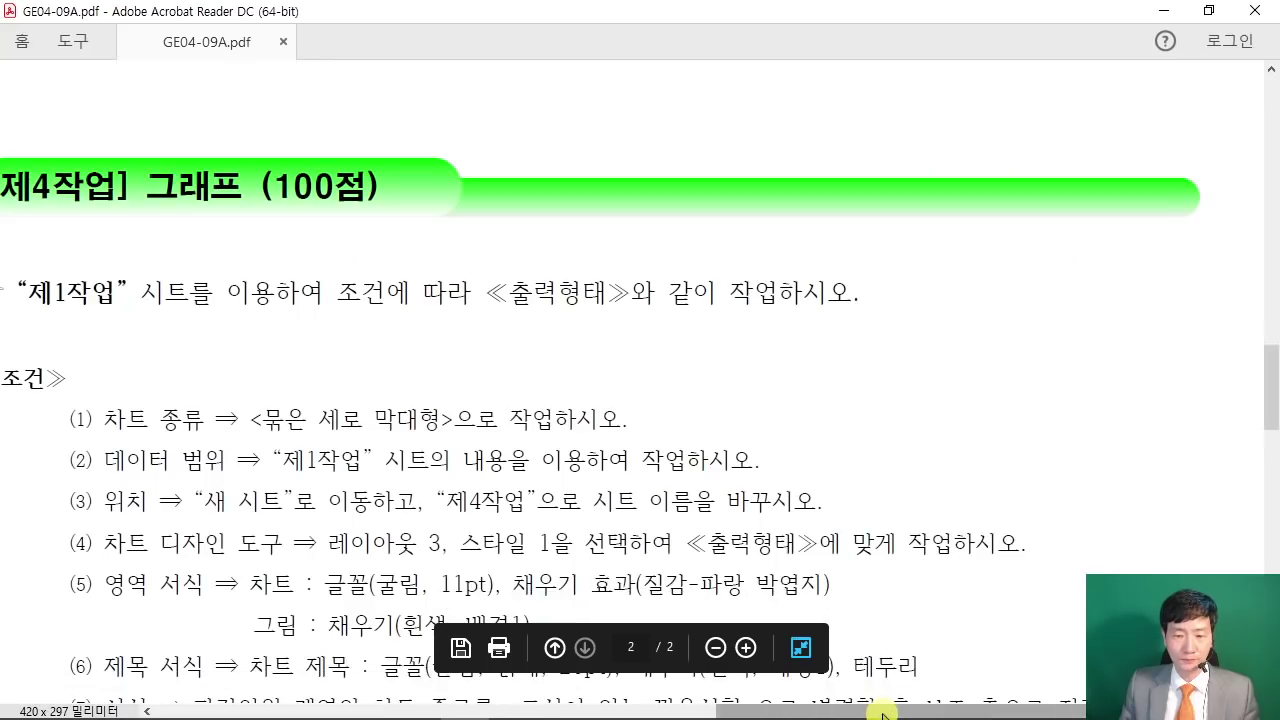
drag(870, 714, 355, 712)
scroll(466, 447, down, 1)
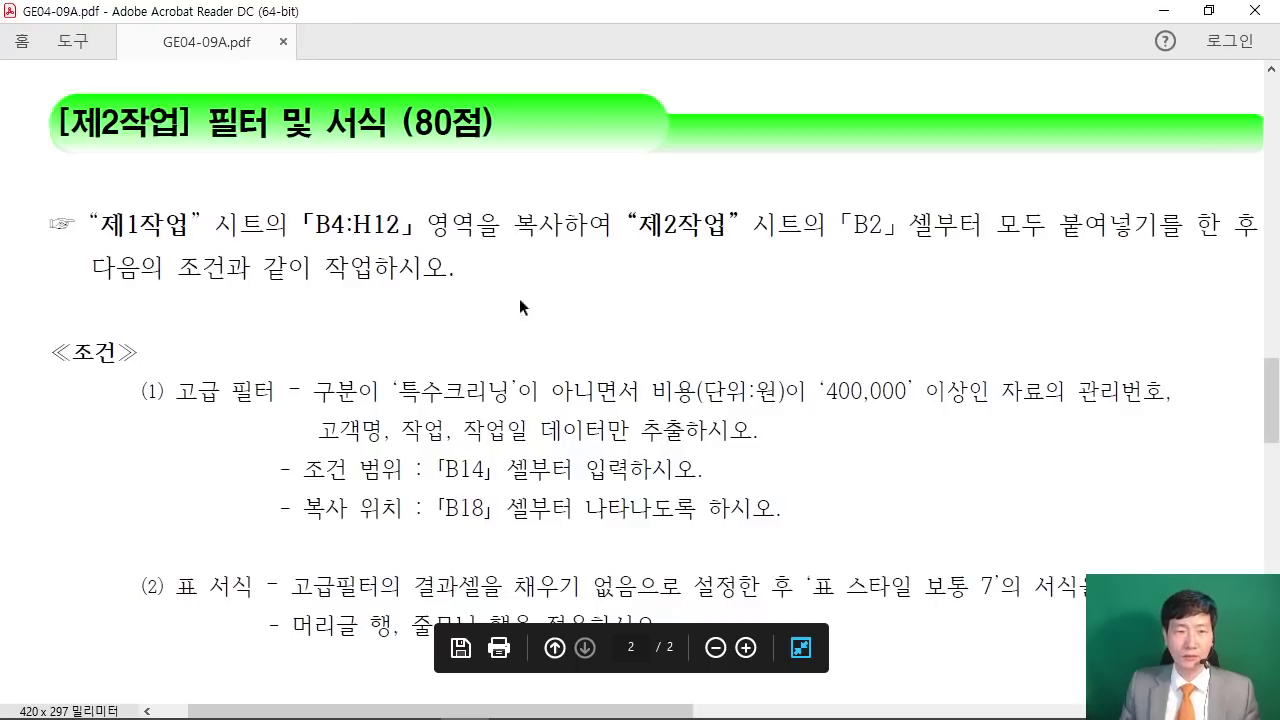
Step: Highlight the 제2작업 instruction about pasting at B2, then restore the PDF window size
drag(422, 125, 500, 125)
drag(100, 226, 718, 238)
click(637, 292)
drag(626, 224, 1046, 222)
click(1046, 224)
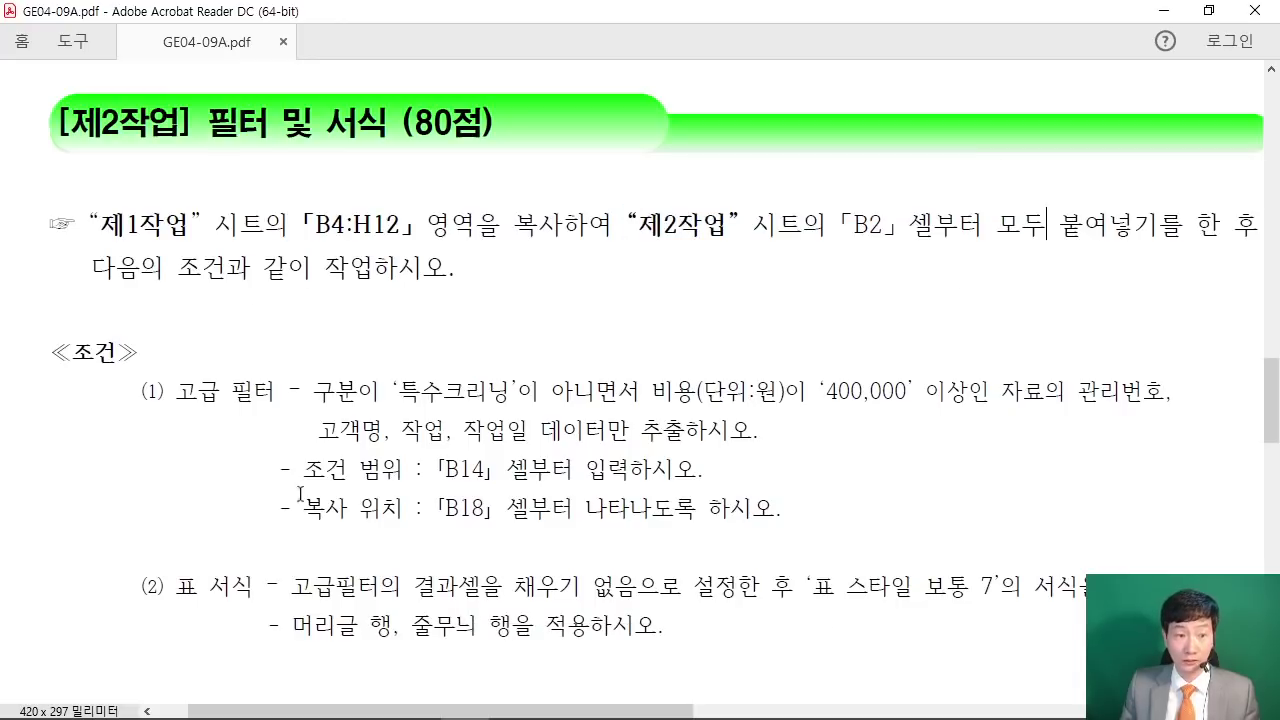
drag(271, 710, 285, 710)
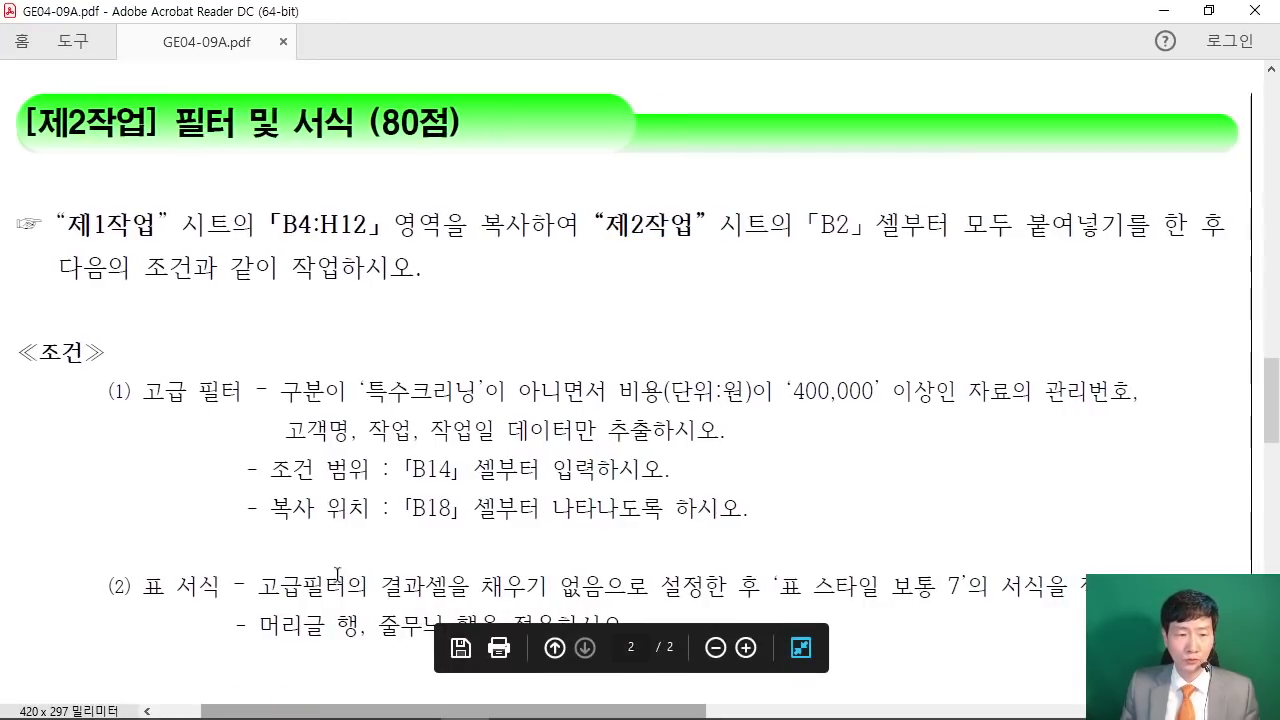
click(1207, 11)
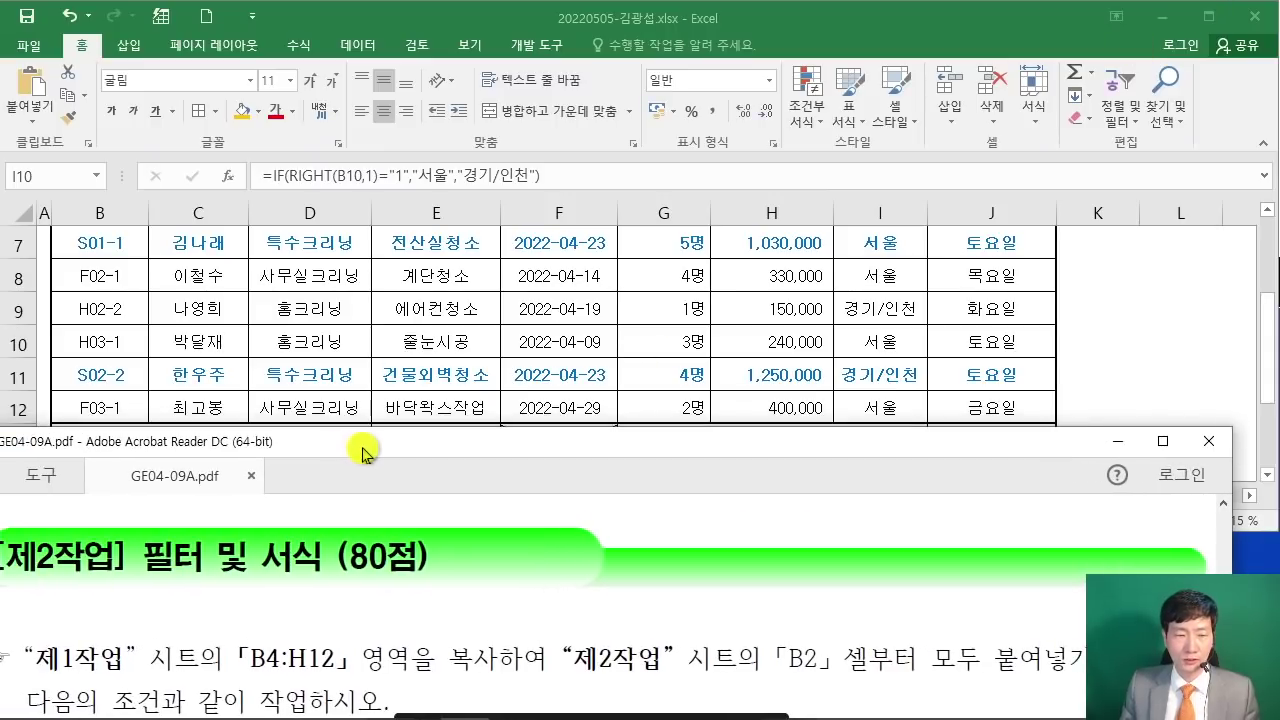
Step: Copy the 제1작업 table range B4:H12
click(405, 355)
scroll(262, 415, up, 2)
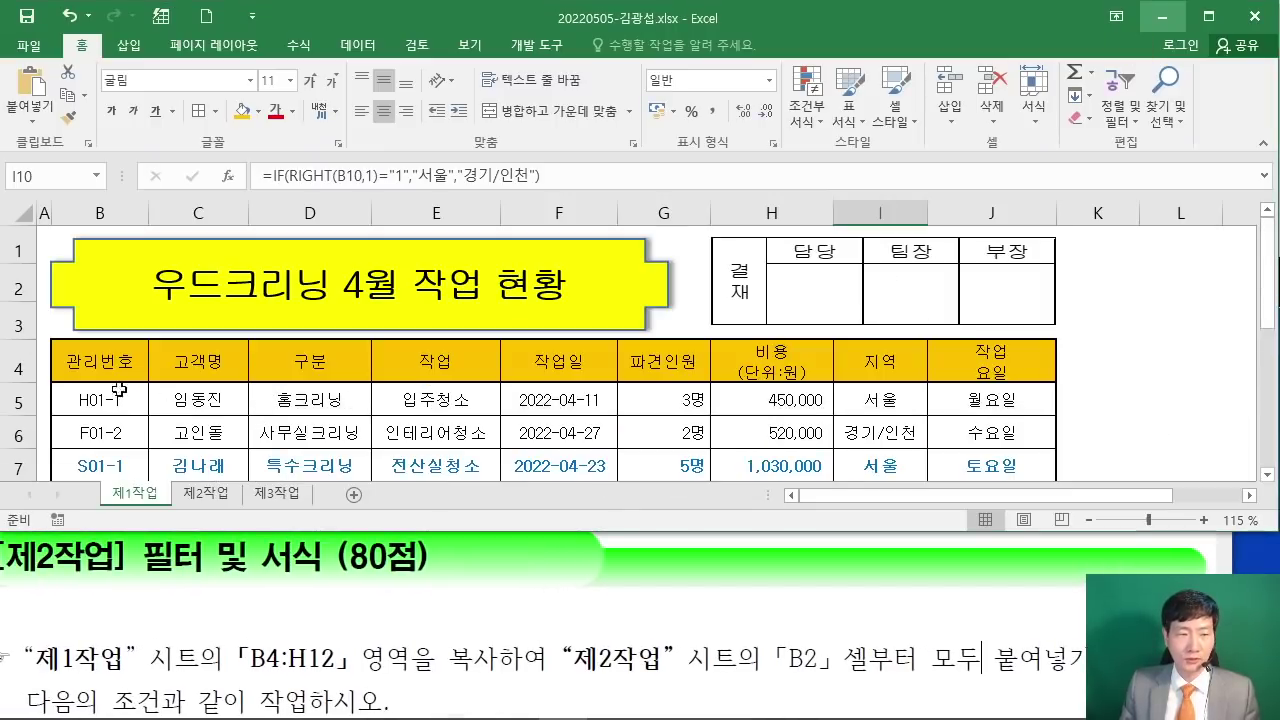
drag(85, 360, 770, 341)
right_click(562, 287)
click(605, 296)
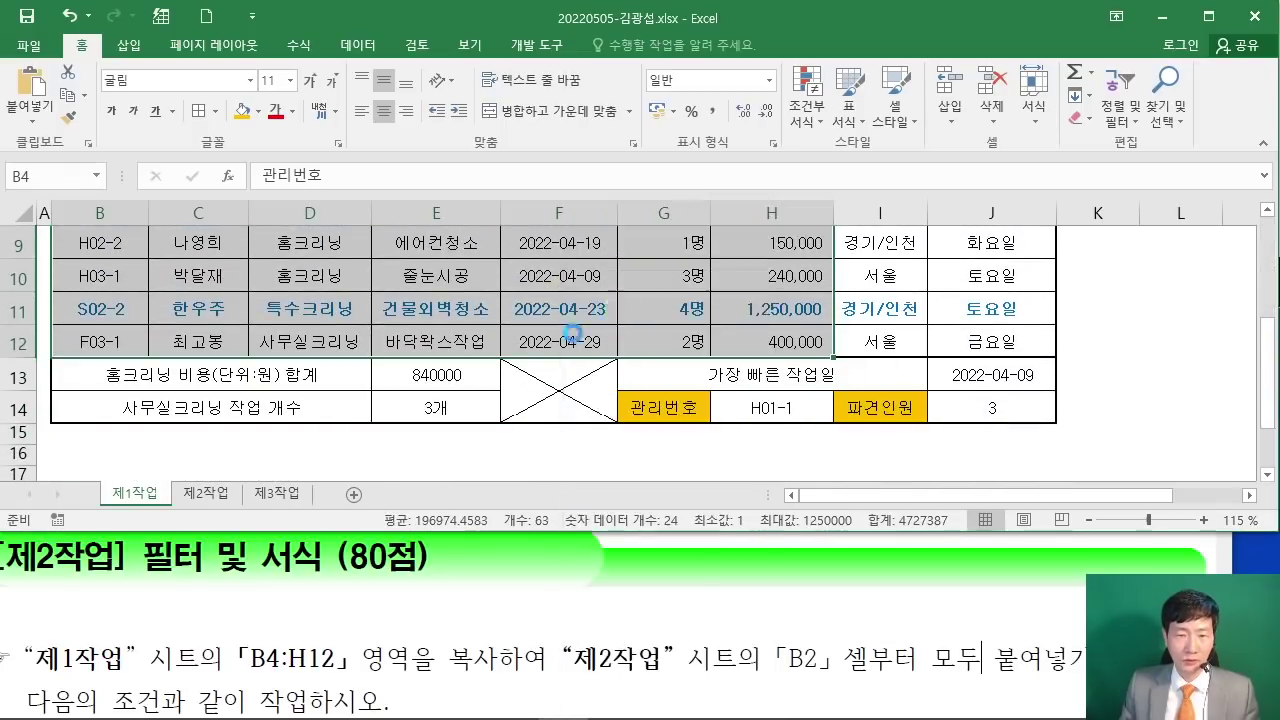
Step: Paste the table at B2 on the 제2작업 sheet
scroll(425, 450, up, 3)
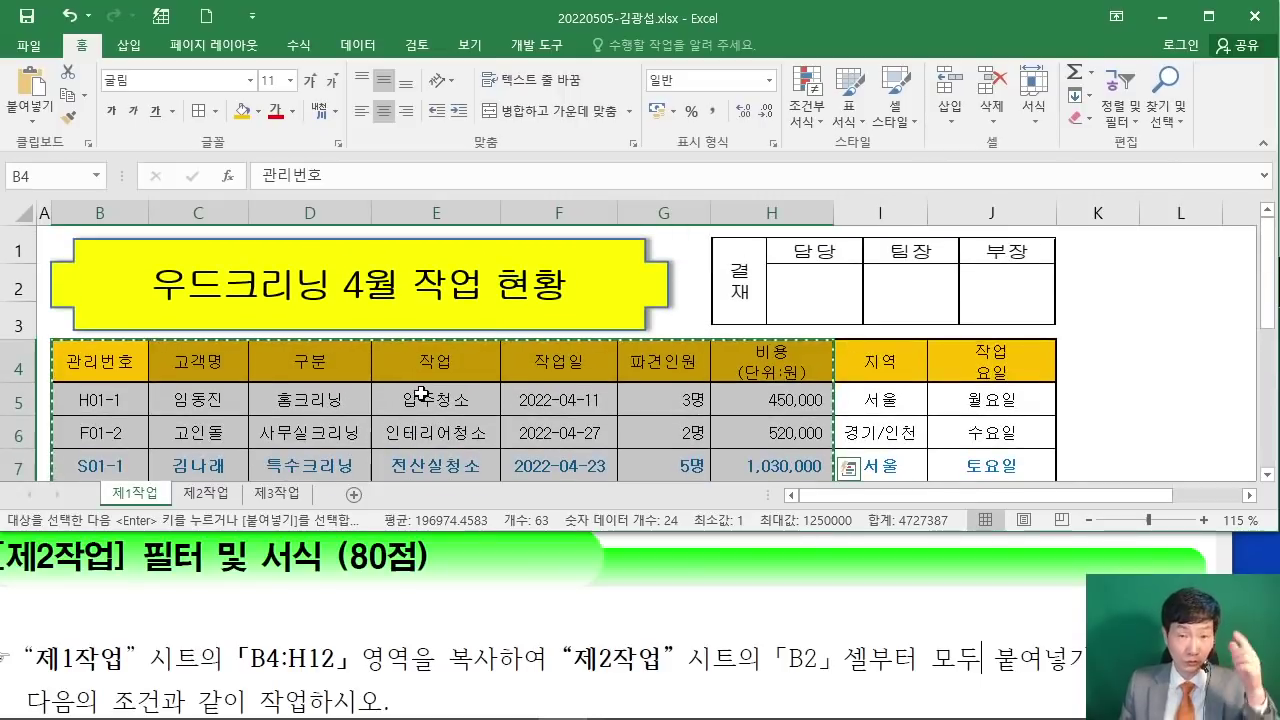
click(206, 493)
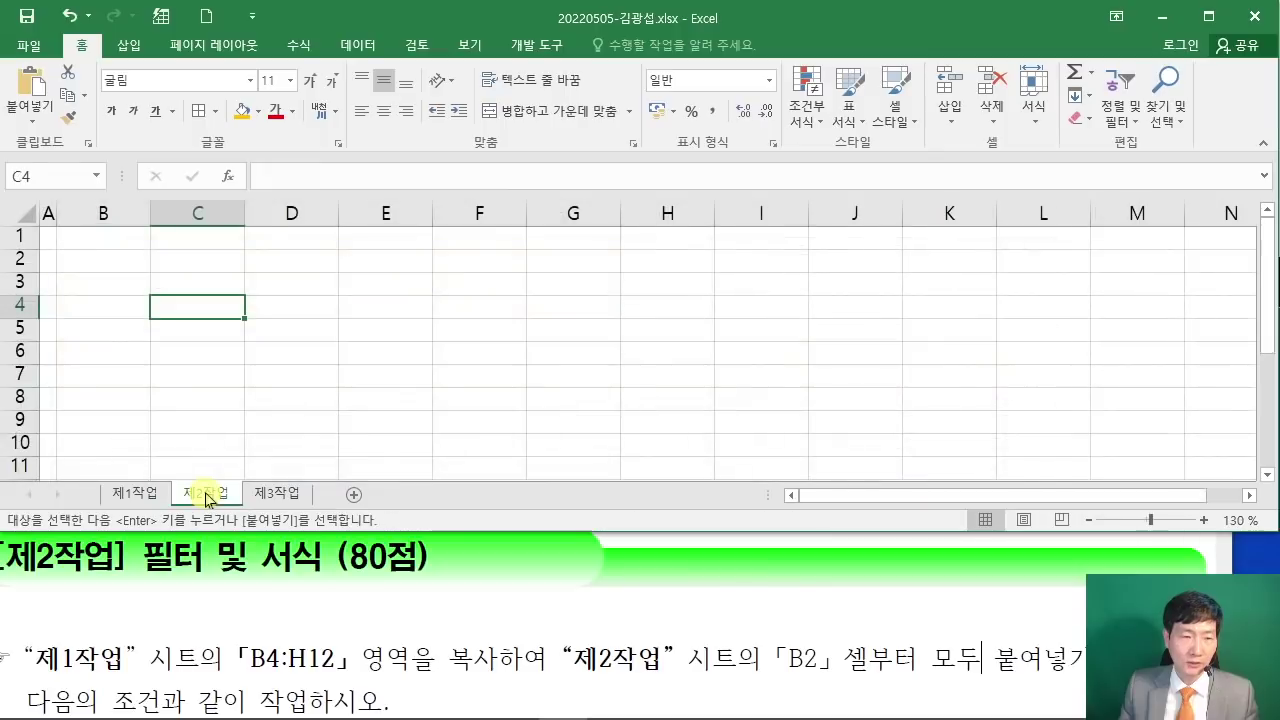
click(96, 258)
right_click(99, 258)
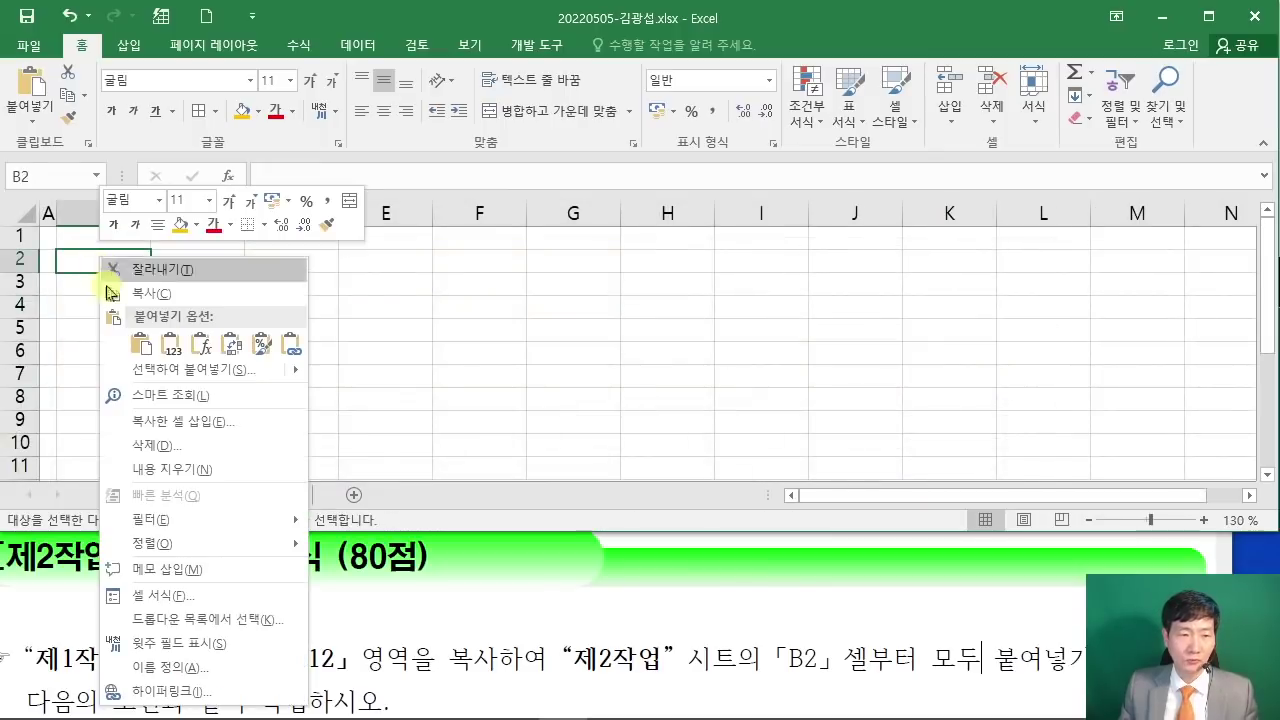
click(139, 344)
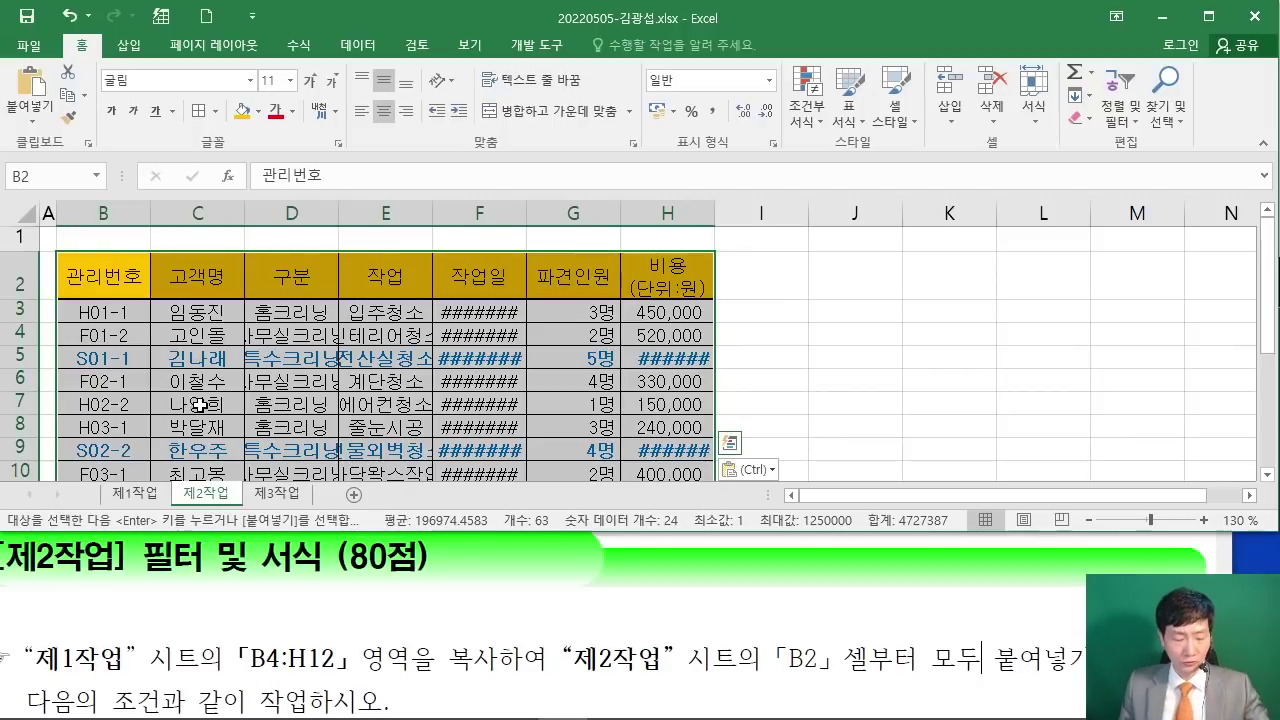
mouse_move(784, 179)
mouse_down()
mouse_move(790, 240)
mouse_move(885, 240)
mouse_move(950, 172)
mouse_move(1068, 238)
mouse_up()
drag(1034, 198, 1166, 200)
drag(1192, 152, 1140, 226)
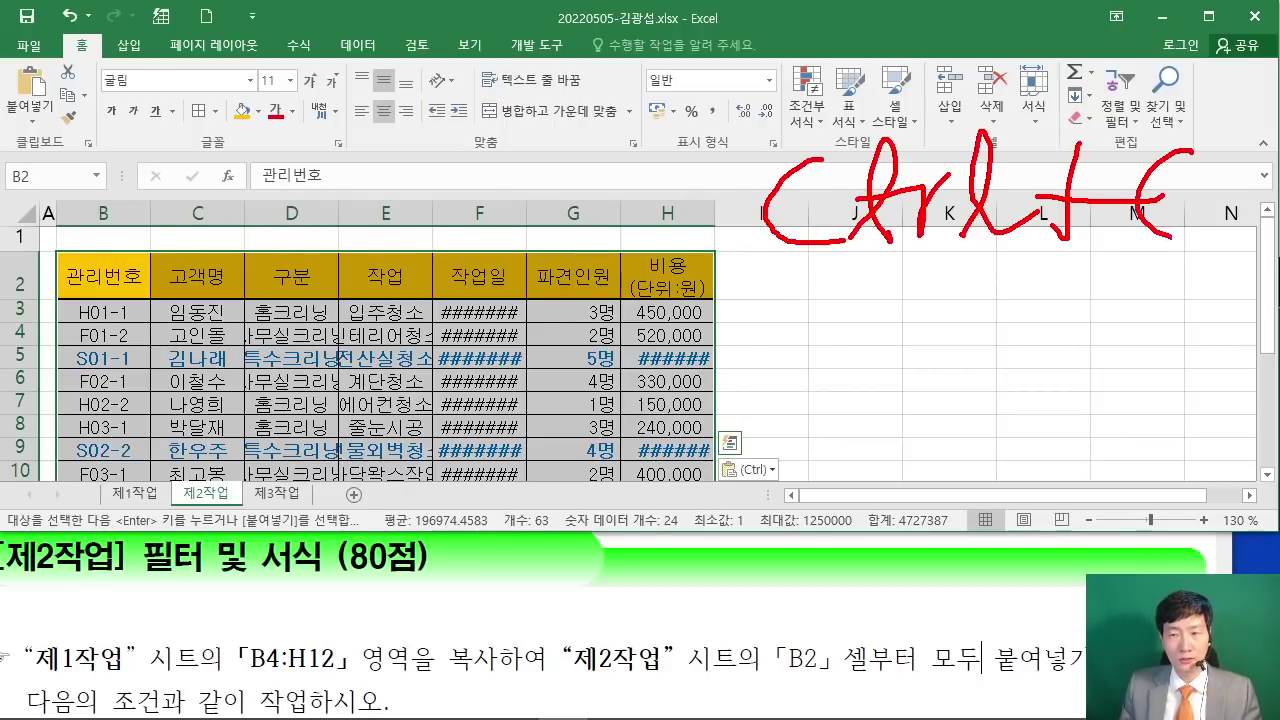
mouse_move(790, 370)
mouse_down()
mouse_move(872, 410)
mouse_move(1020, 388)
mouse_move(1158, 392)
mouse_move(1224, 334)
mouse_up()
key(Escape)
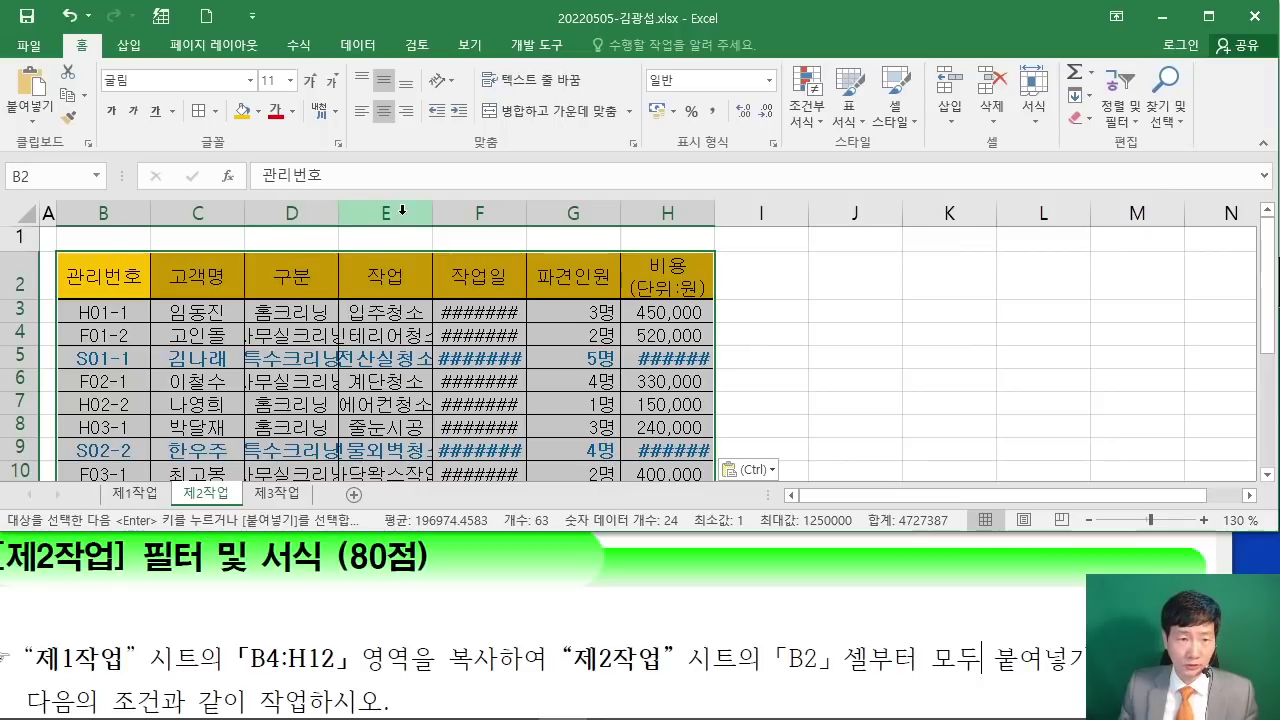
Step: Autofit columns D, E, F and H so dates and costs display fully
click(315, 212)
double_click(339, 213)
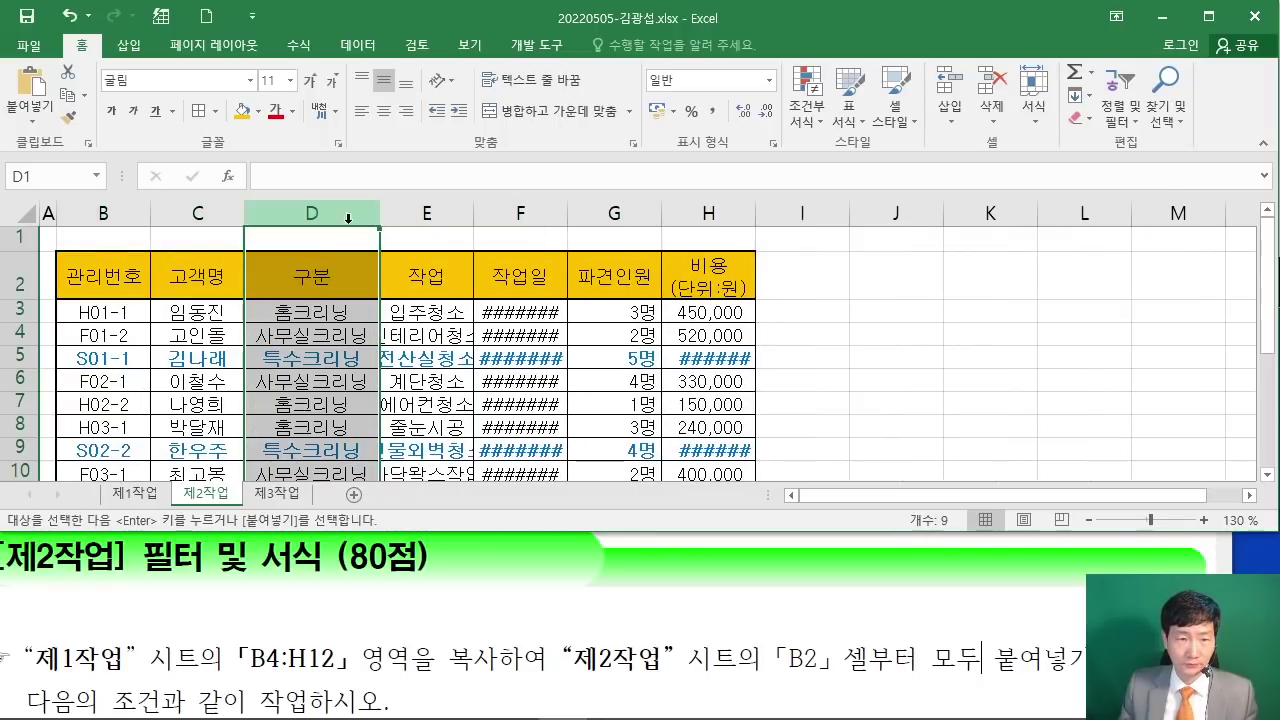
click(427, 213)
double_click(474, 213)
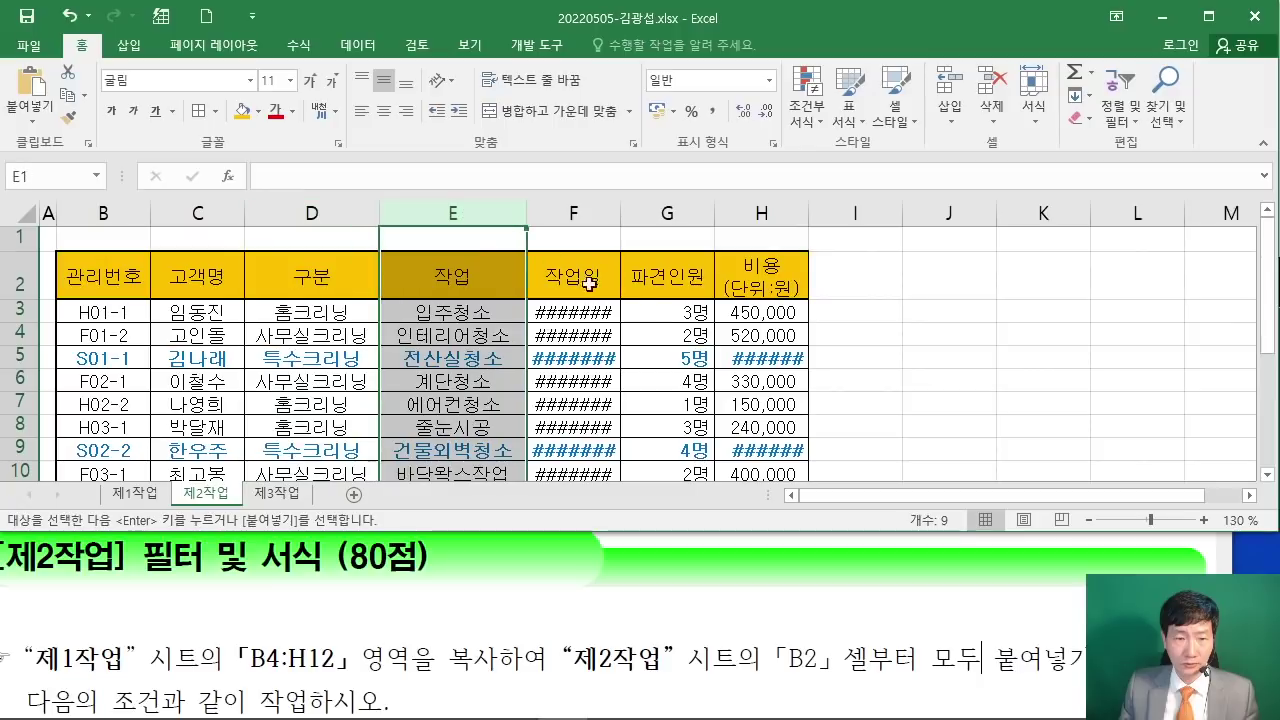
double_click(620, 213)
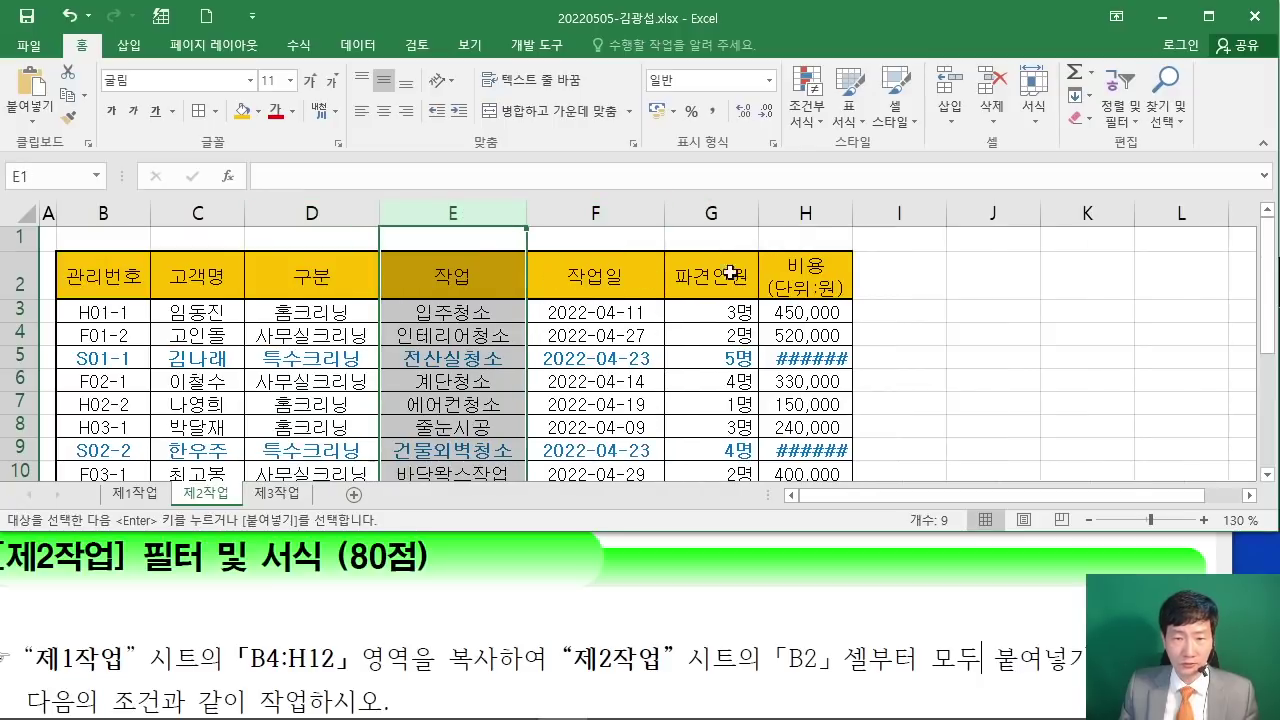
click(805, 213)
double_click(852, 213)
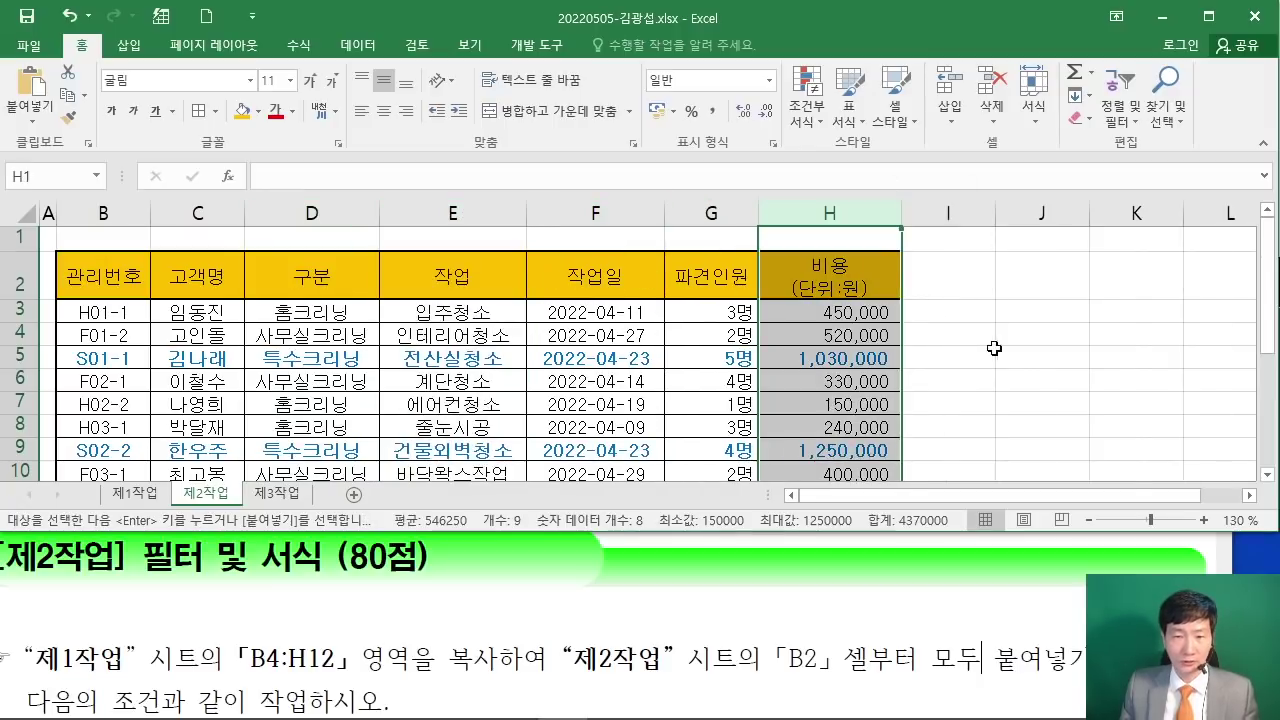
click(978, 344)
scroll(978, 344, down, 2)
click(854, 378)
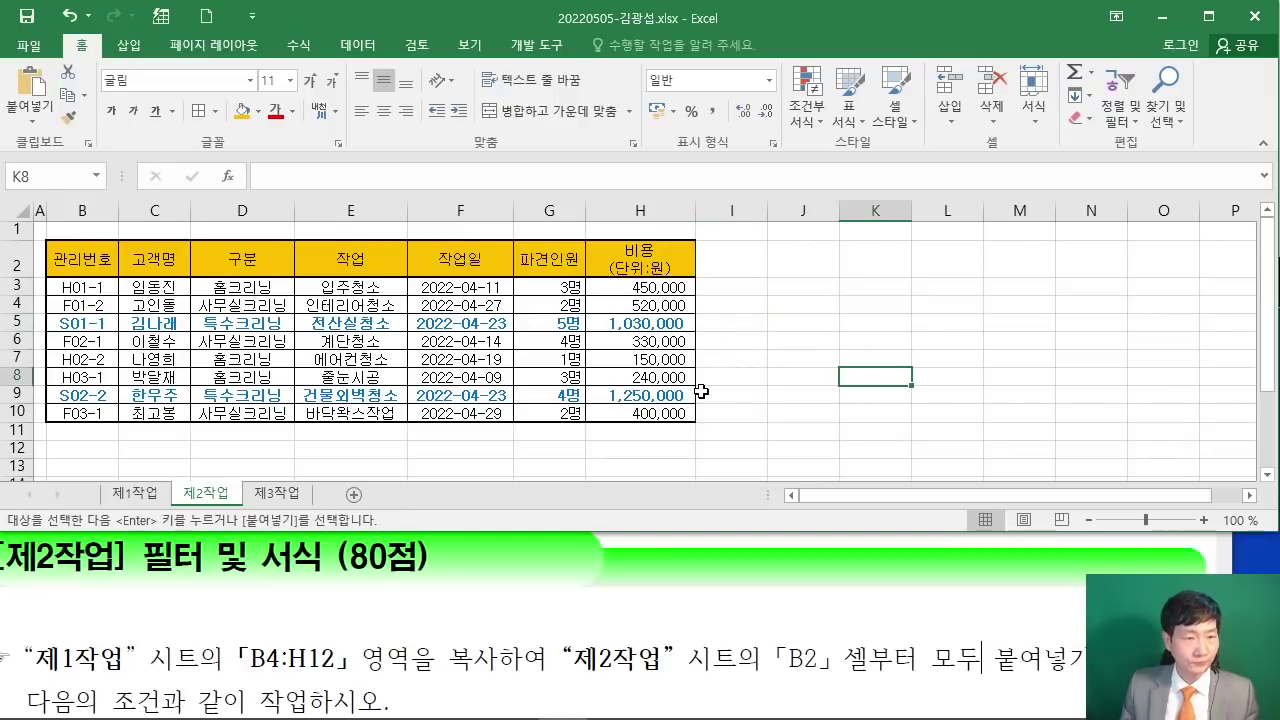
Step: Bring the PDF forward at the 고급 필터 conditions and shift its window left
click(460, 630)
scroll(465, 622, down, 3)
scroll(465, 618, down, 2)
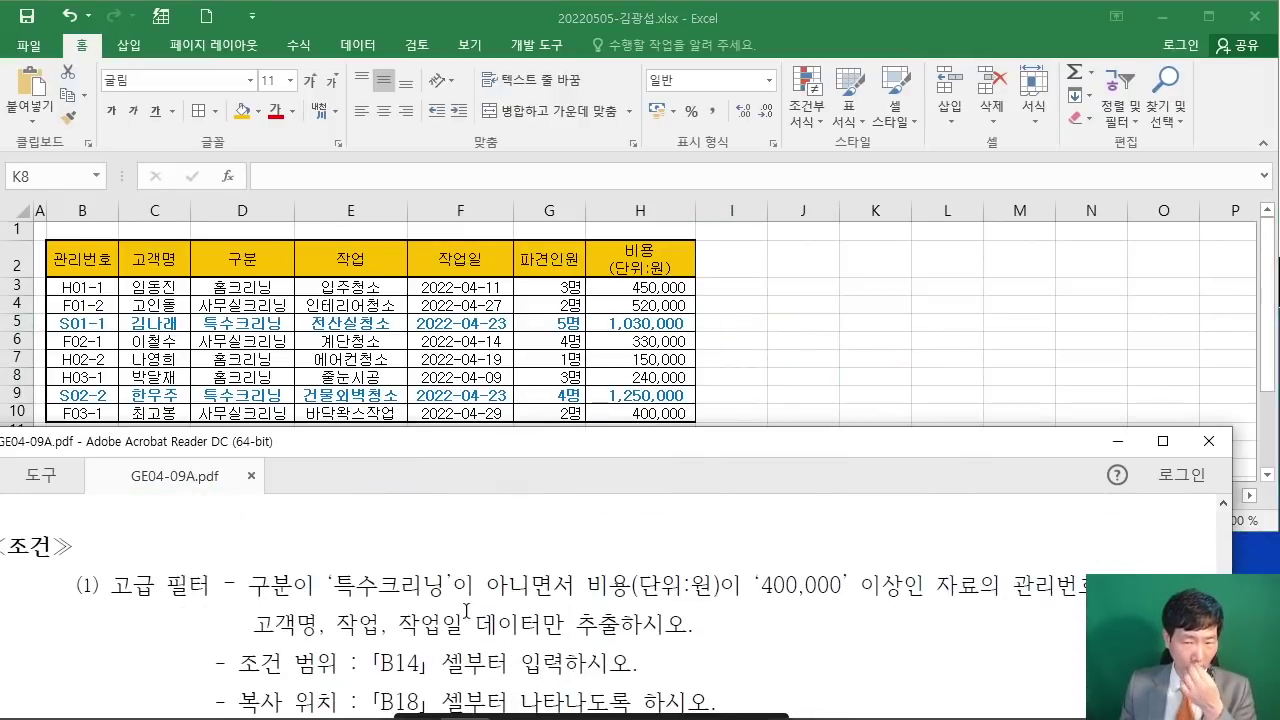
drag(400, 441, 361, 439)
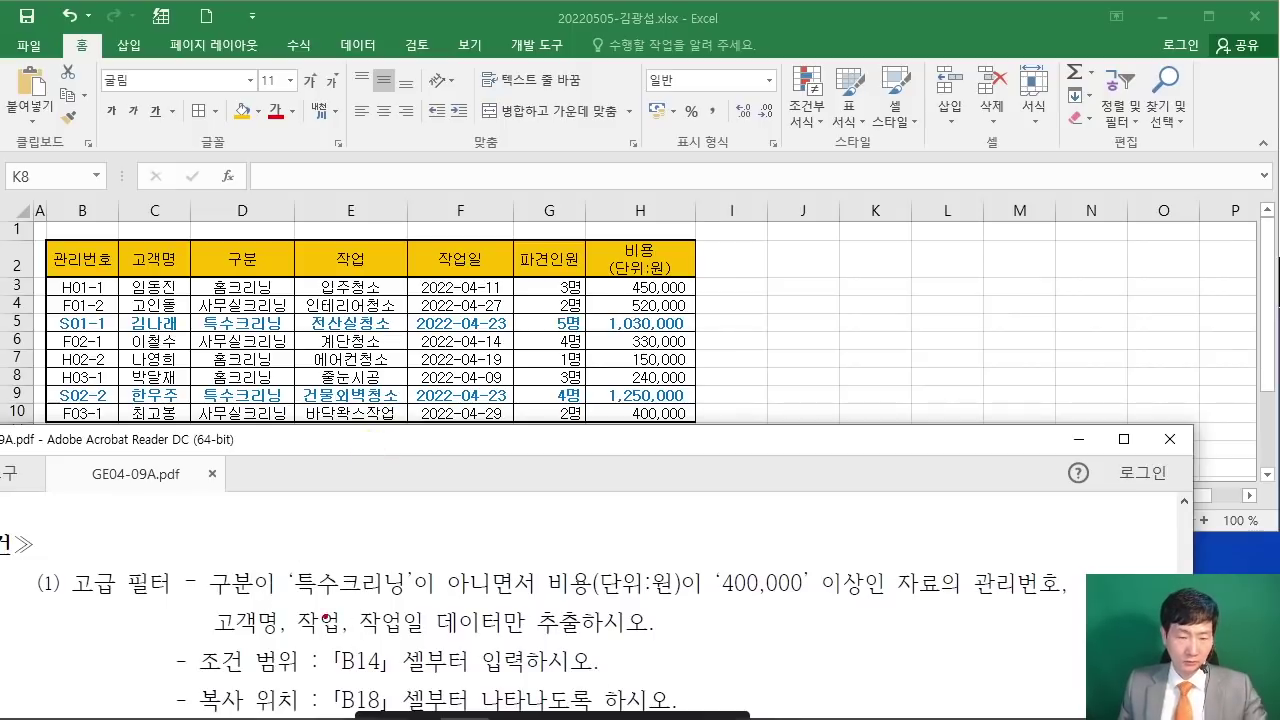
Step: Annotate the filter conditions, including the B14 criteria range and B18 copy location
drag(204, 598, 528, 598)
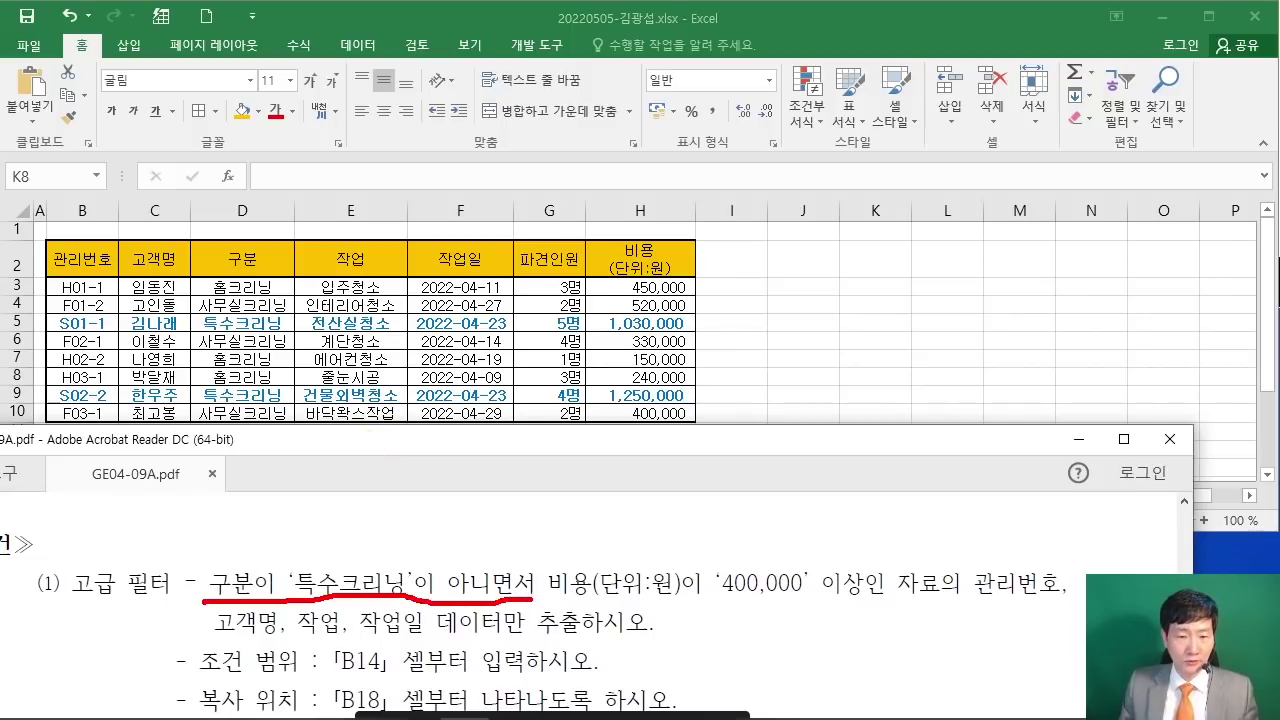
mouse_move(410, 500)
mouse_down()
mouse_move(442, 505)
mouse_move(446, 555)
mouse_up()
drag(568, 600, 828, 611)
drag(784, 527, 812, 545)
mouse_move(806, 483)
mouse_down()
mouse_move(806, 552)
mouse_move(820, 486)
mouse_up()
drag(202, 552, 264, 620)
mouse_move(540, 550)
mouse_down()
mouse_move(658, 604)
mouse_move(688, 603)
mouse_up()
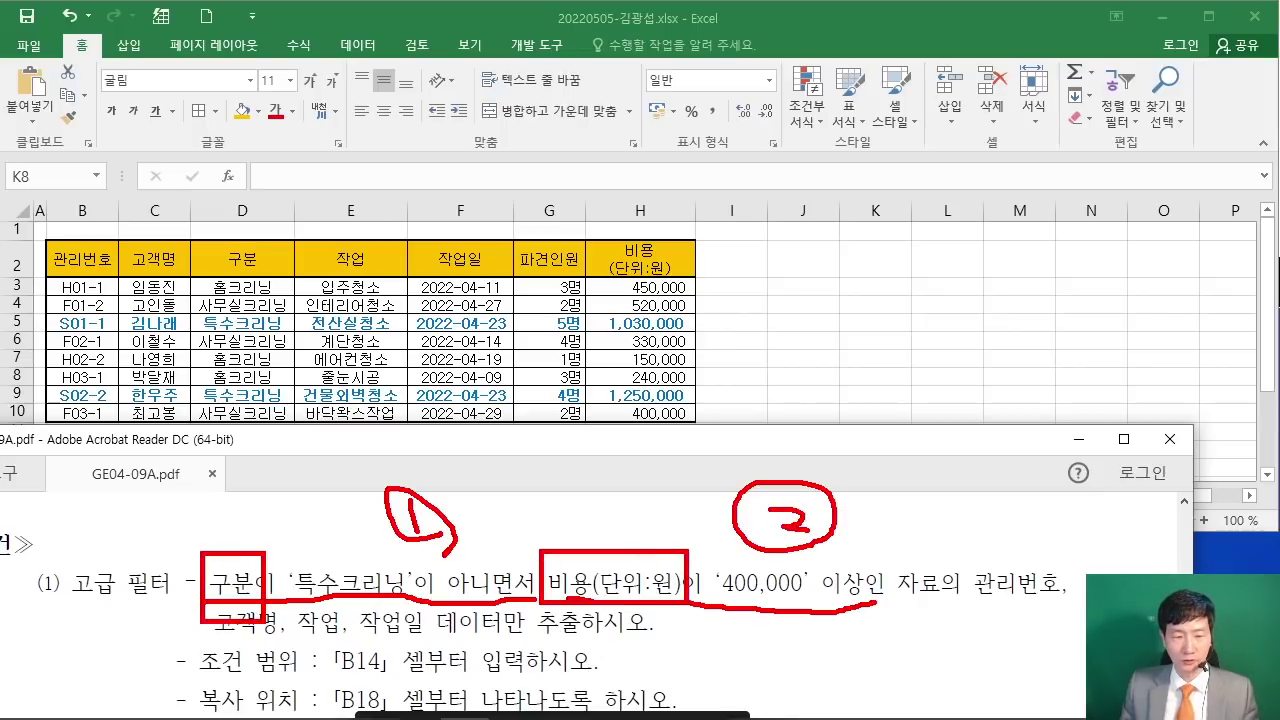
drag(190, 234, 306, 276)
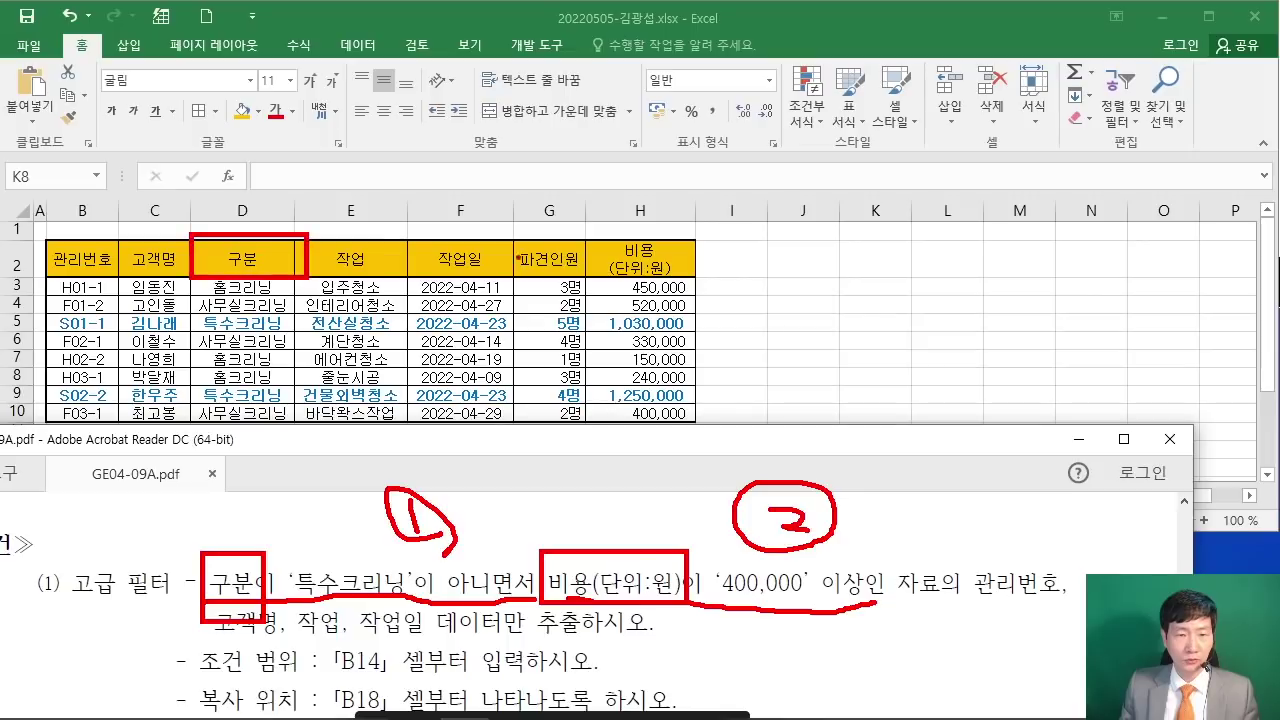
mouse_move(586, 238)
mouse_down()
mouse_move(624, 268)
mouse_move(690, 283)
mouse_up()
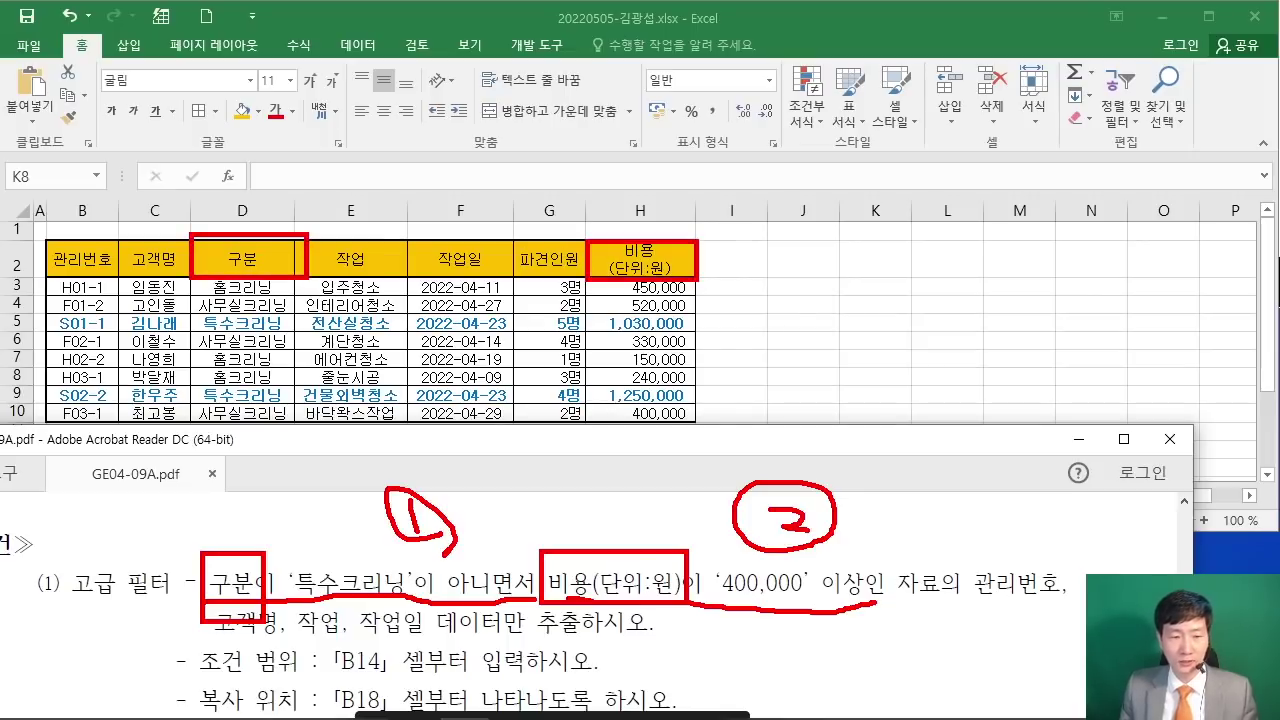
drag(204, 683, 406, 662)
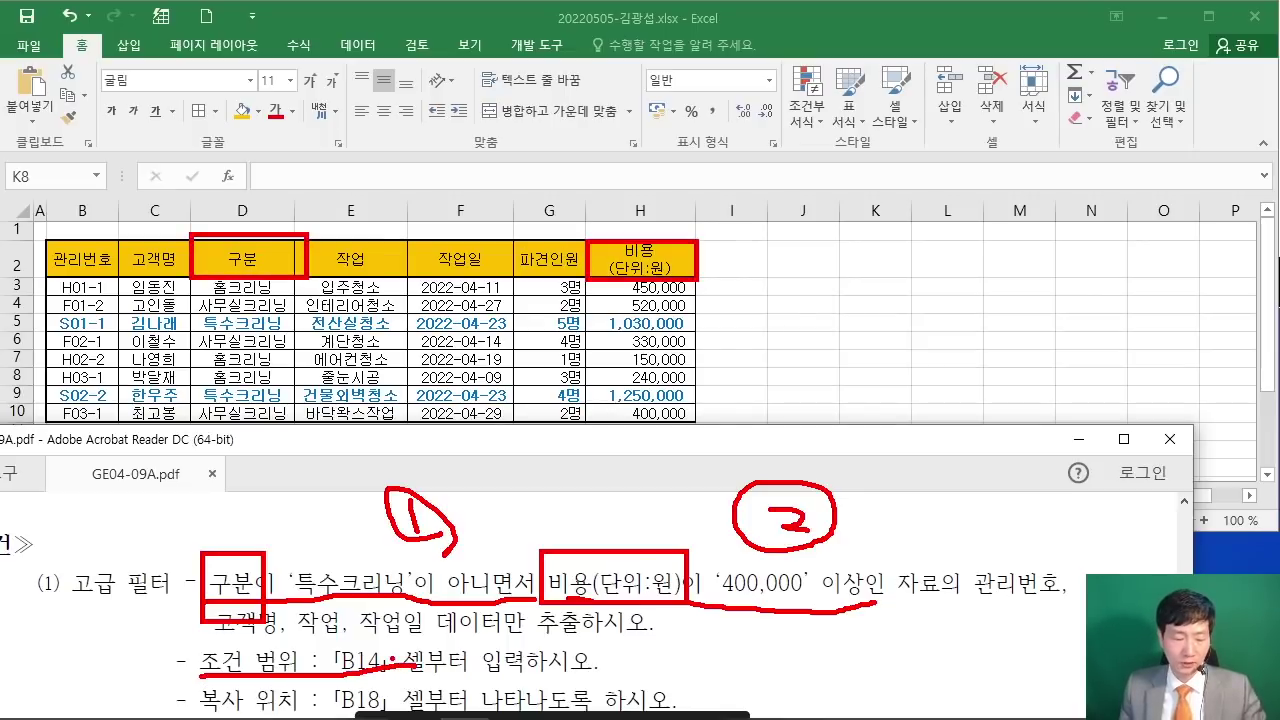
key(Escape)
Step: Select and copy the 구분 (D2) and 비용(단위:원) (H2) headers
click(254, 259)
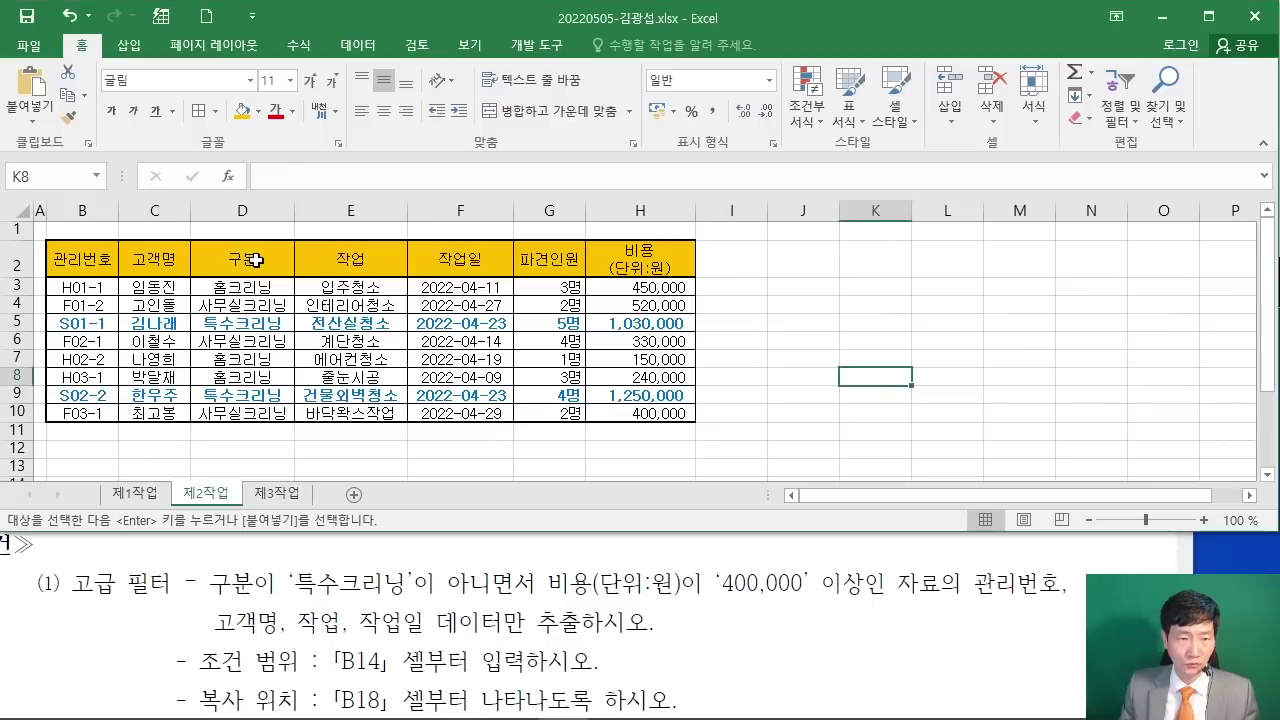
ctrl+click(640, 265)
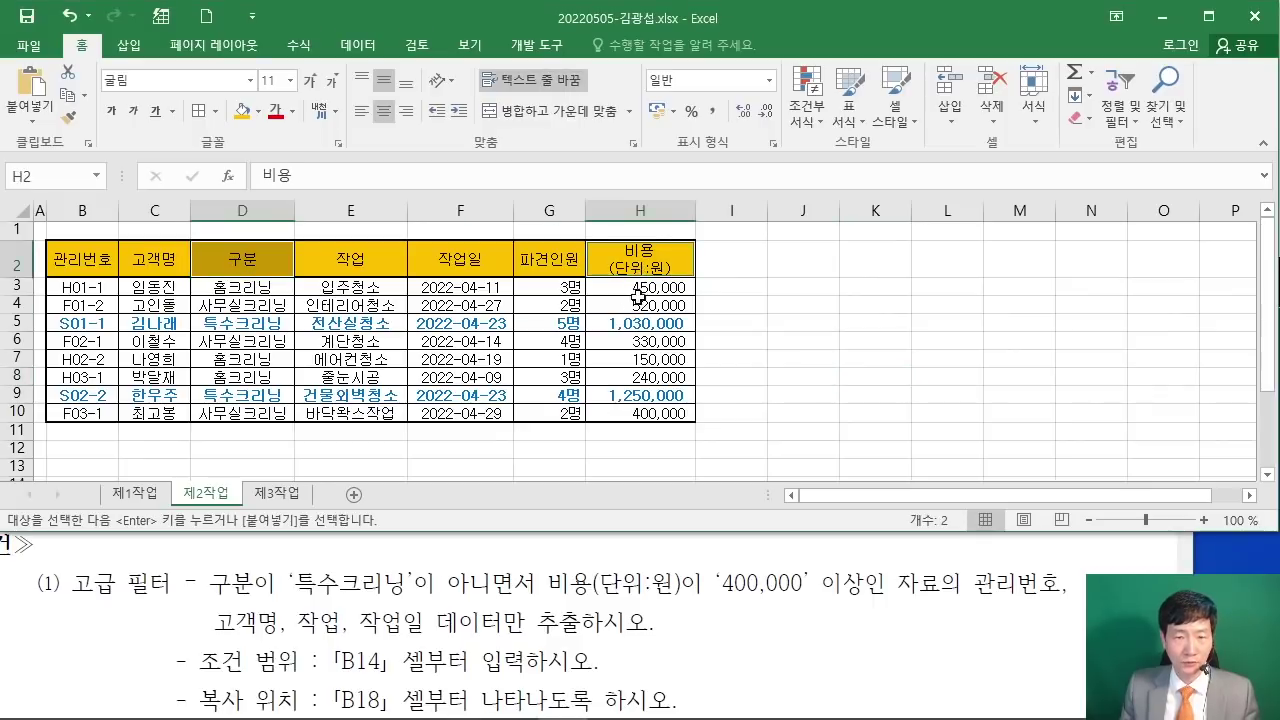
click(278, 248)
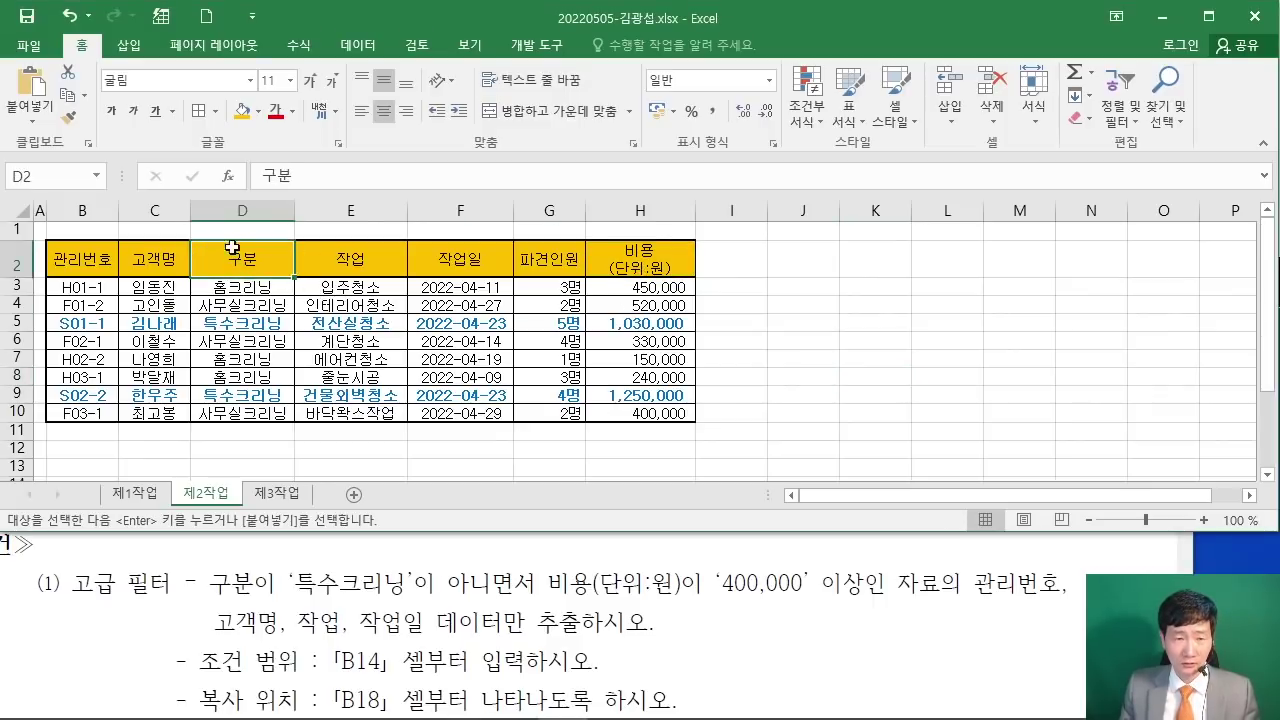
ctrl+click(642, 262)
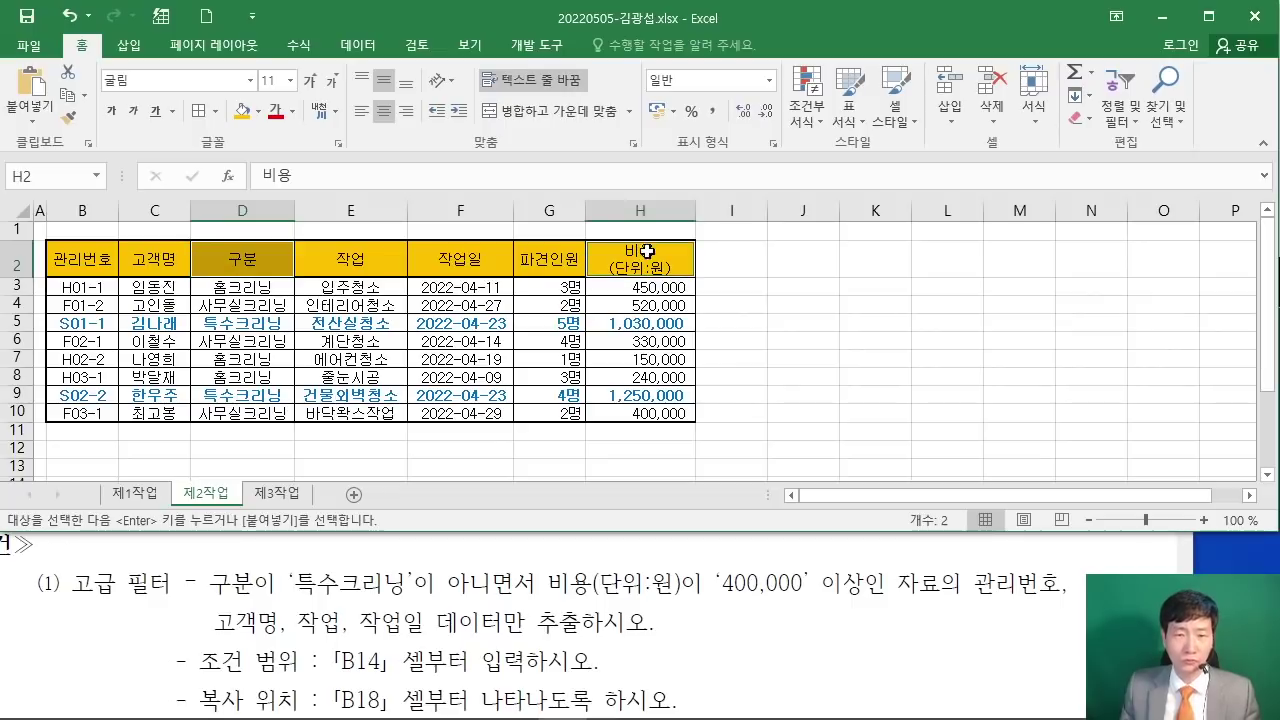
right_click(642, 258)
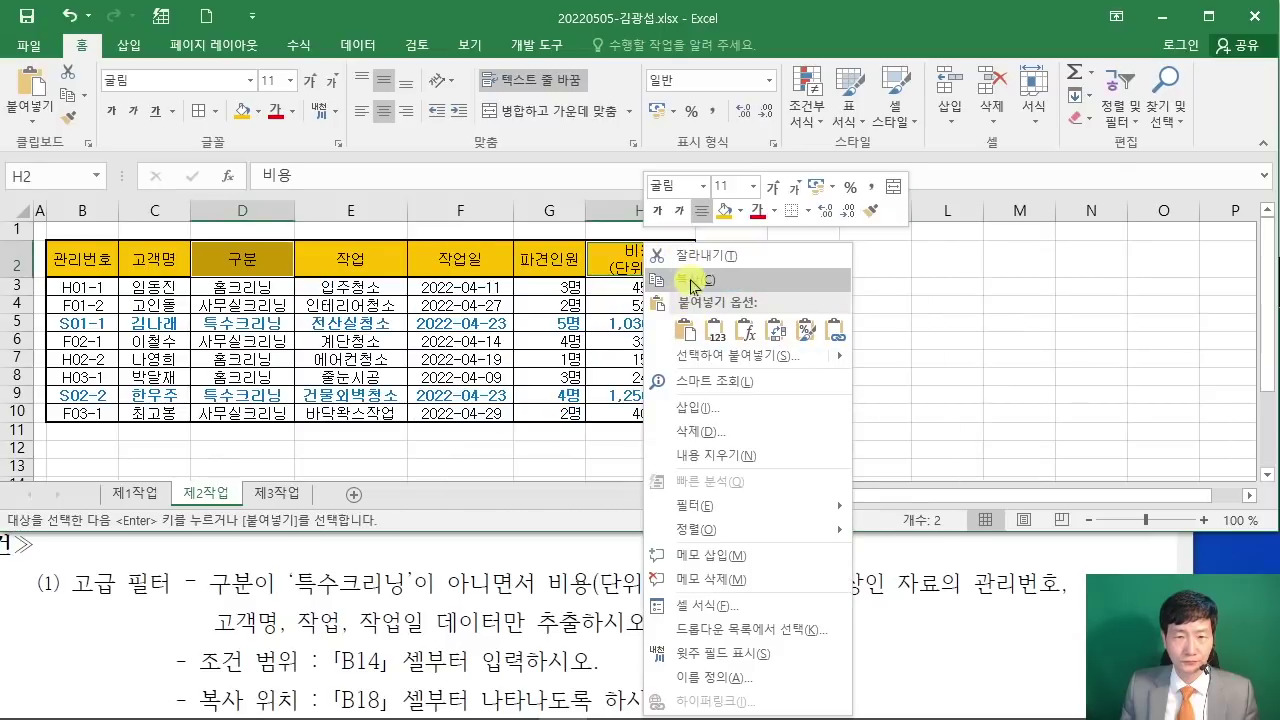
click(694, 280)
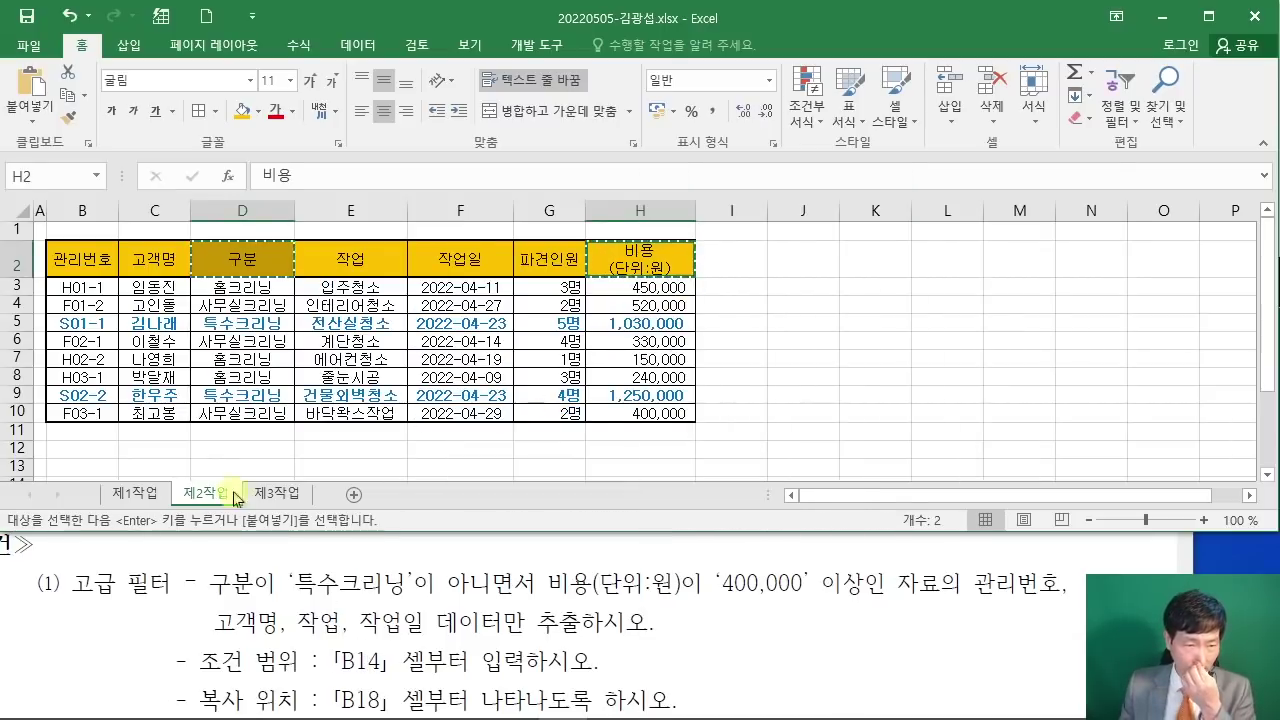
Step: Paste the headers into B14:C14, then select B15 for the first condition
scroll(95, 415, down, 1)
click(82, 393)
click(79, 416)
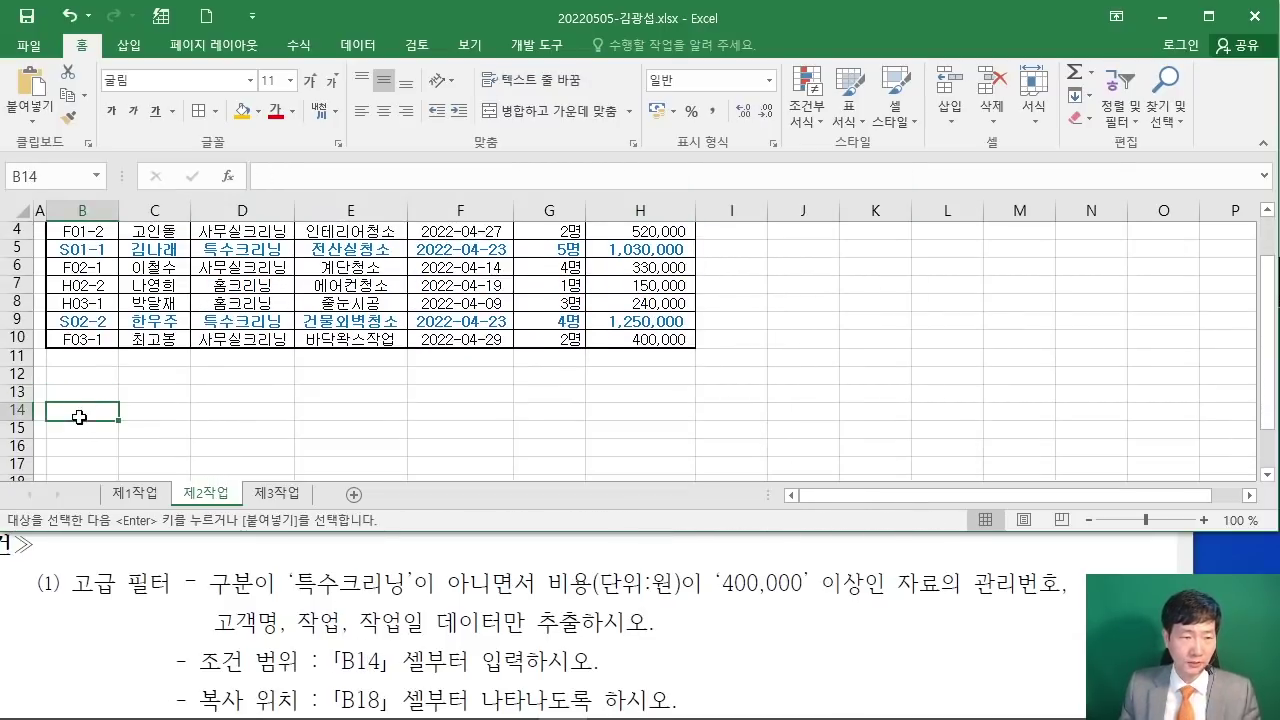
key(ctrl+v)
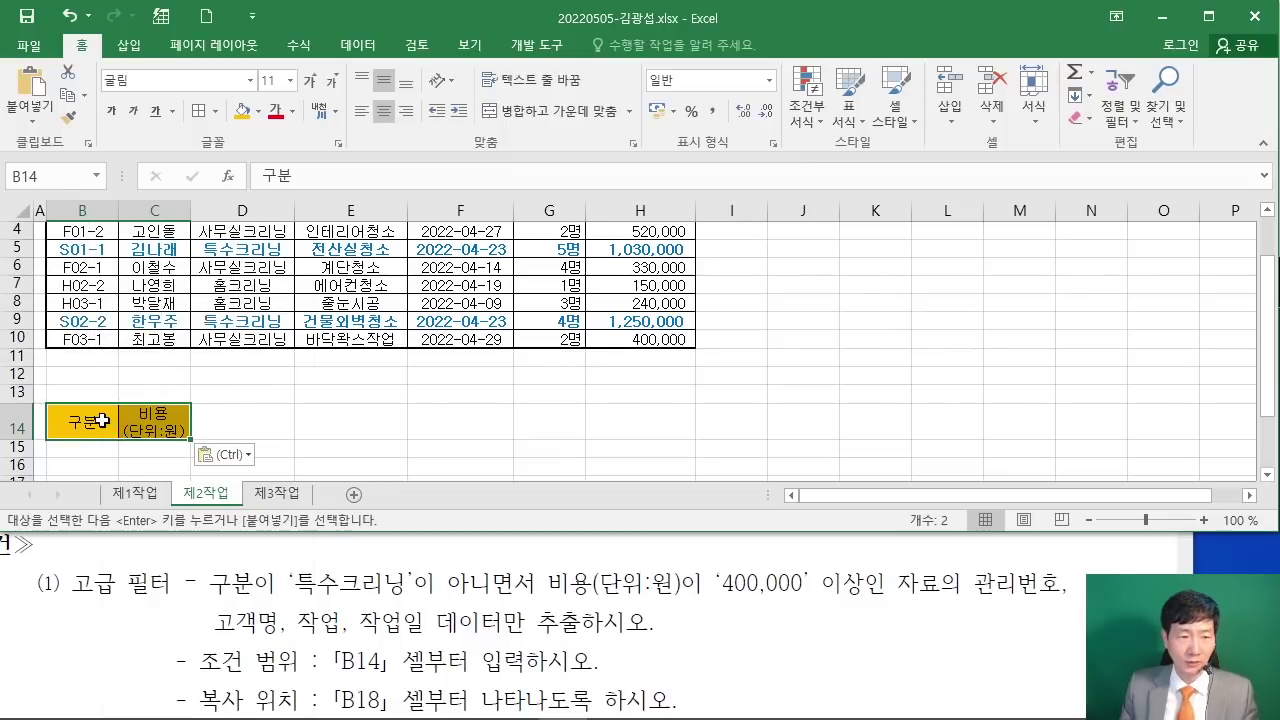
right_click(102, 421)
click(150, 345)
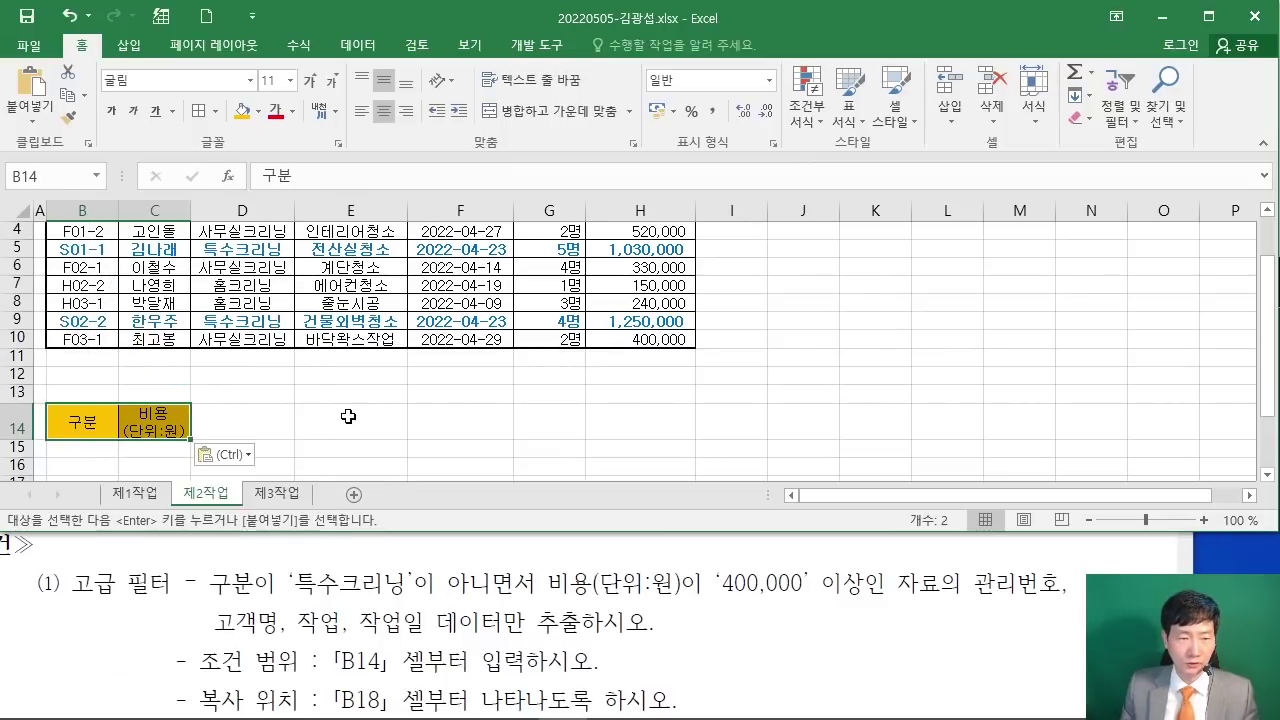
click(345, 414)
scroll(410, 424, up, 1)
scroll(410, 424, down, 1)
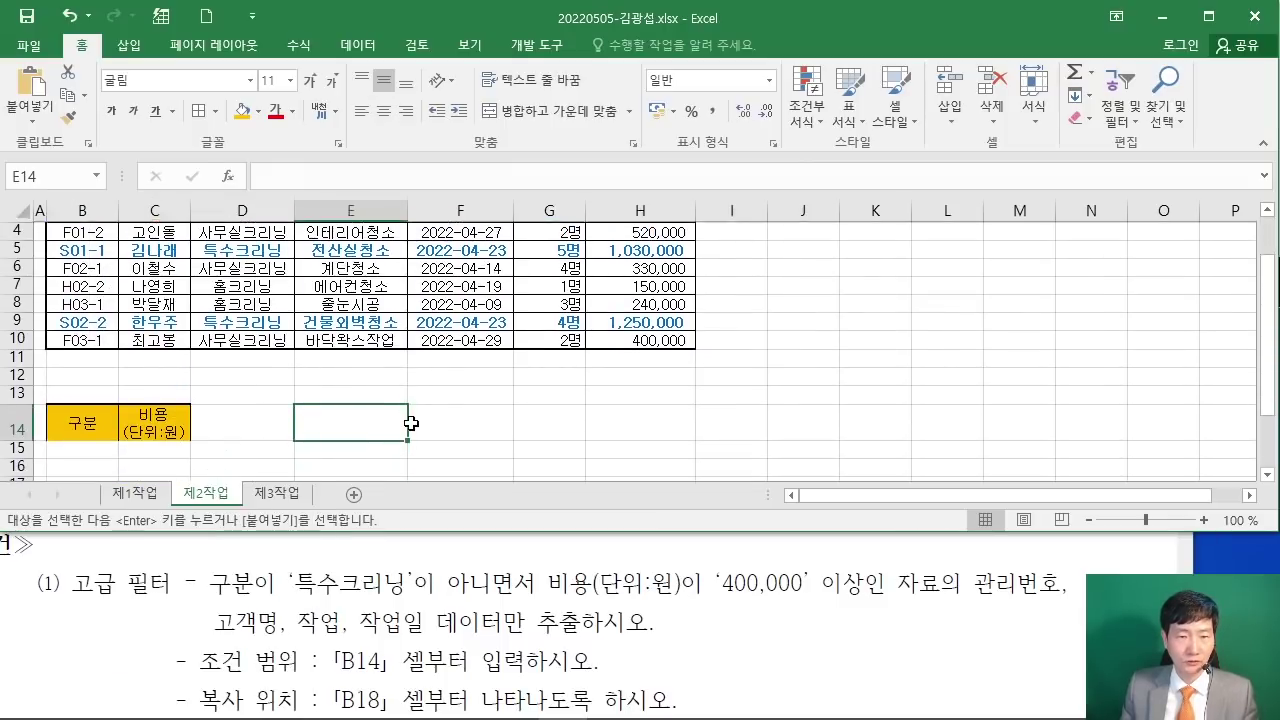
scroll(410, 424, up, 1)
scroll(410, 424, down, 2)
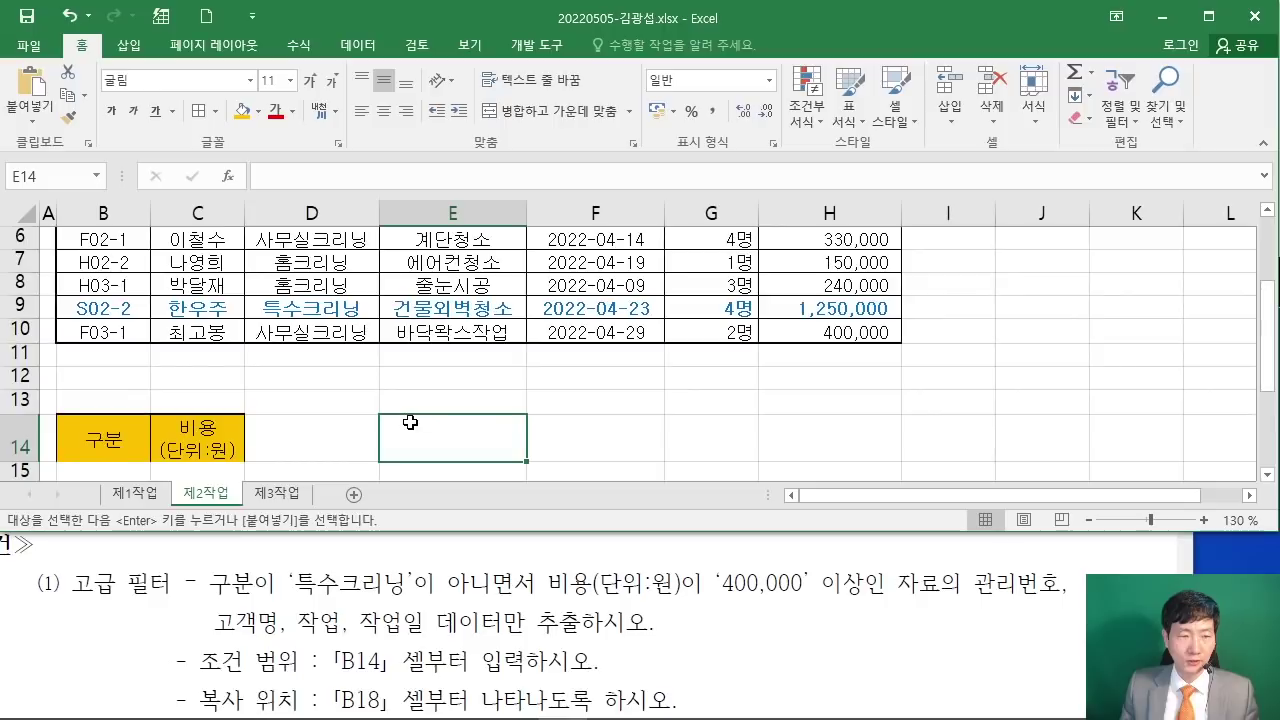
click(126, 409)
scroll(126, 409, up, 1)
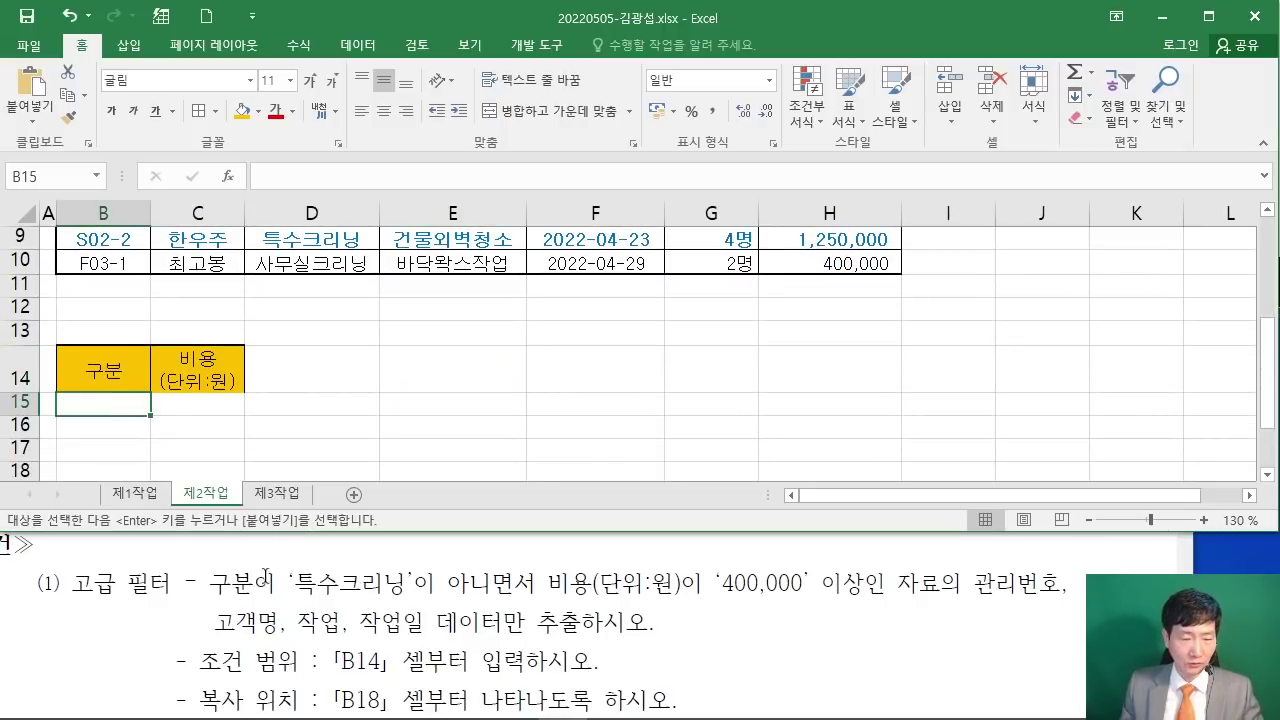
Step: Highlight the not-특수크리닝 condition in the task PDF and widen column B
click(294, 580)
drag(287, 580, 538, 582)
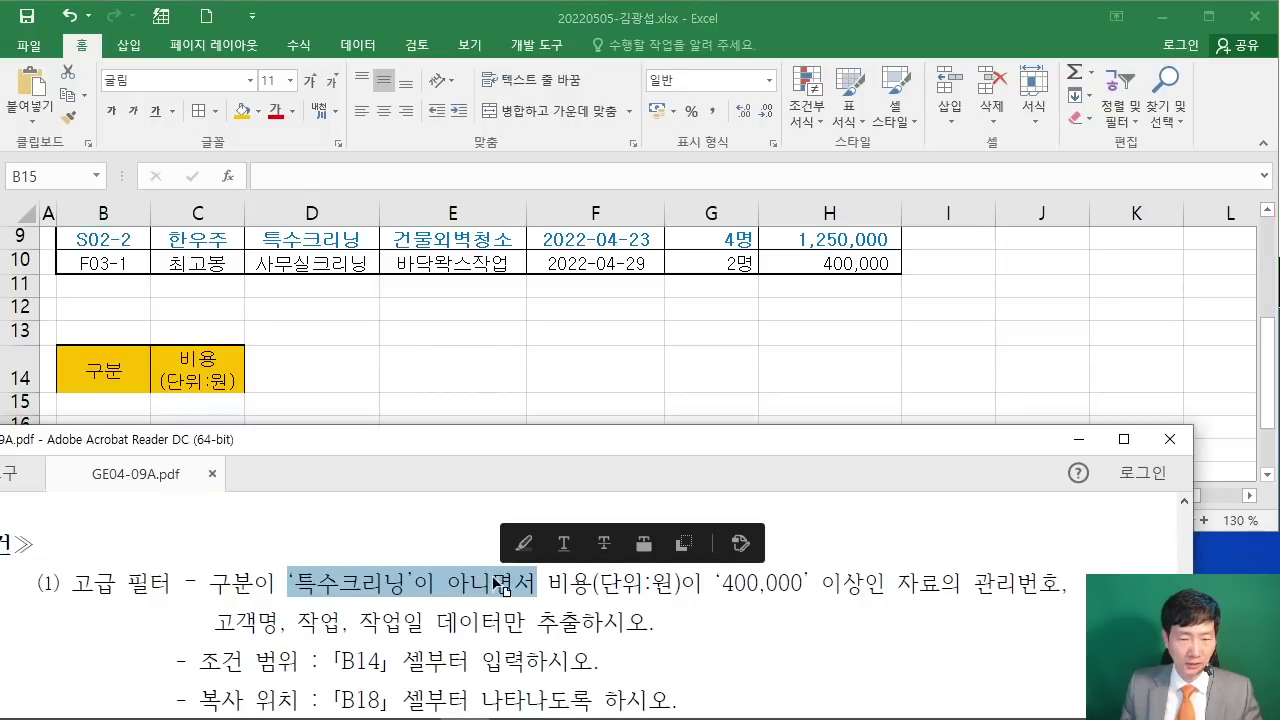
click(524, 545)
click(352, 375)
drag(150, 213, 185, 213)
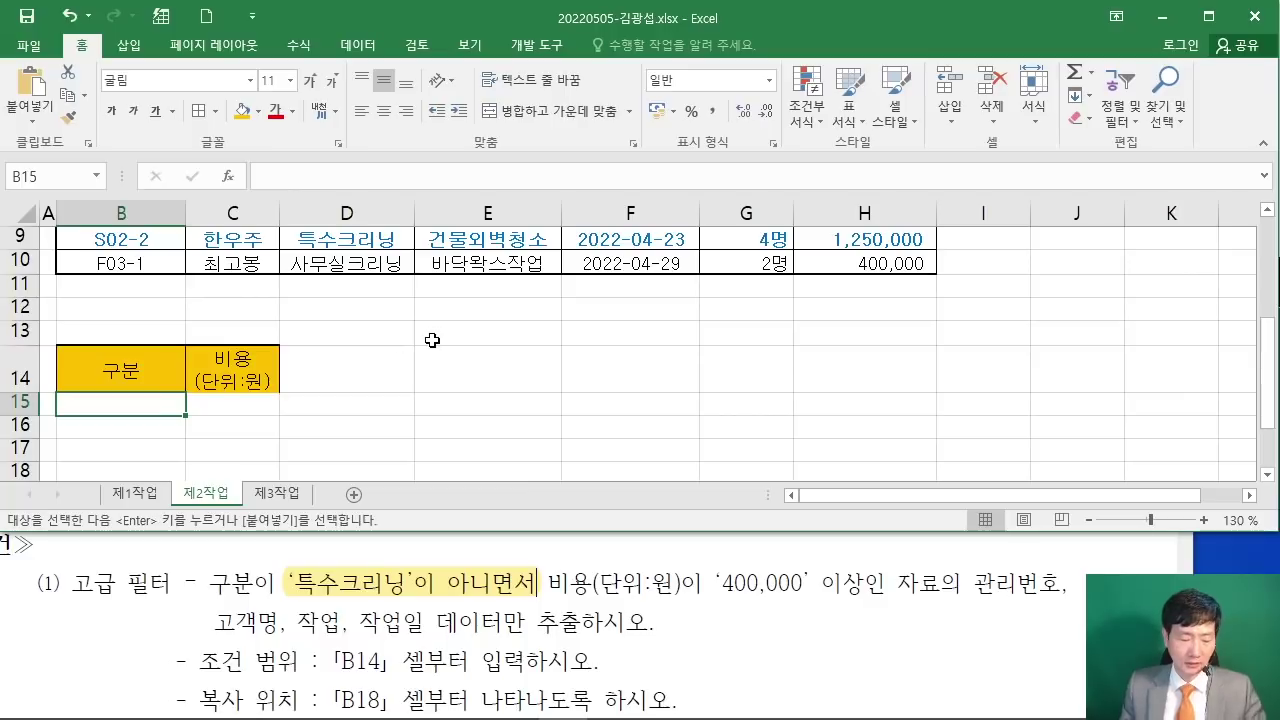
Step: Enter the criterion <>특수크리닝 in B15 under 구분 and check the stored value
mouse_move(593, 147)
mouse_down()
mouse_move(538, 183)
mouse_move(597, 215)
mouse_up()
drag(636, 158, 606, 232)
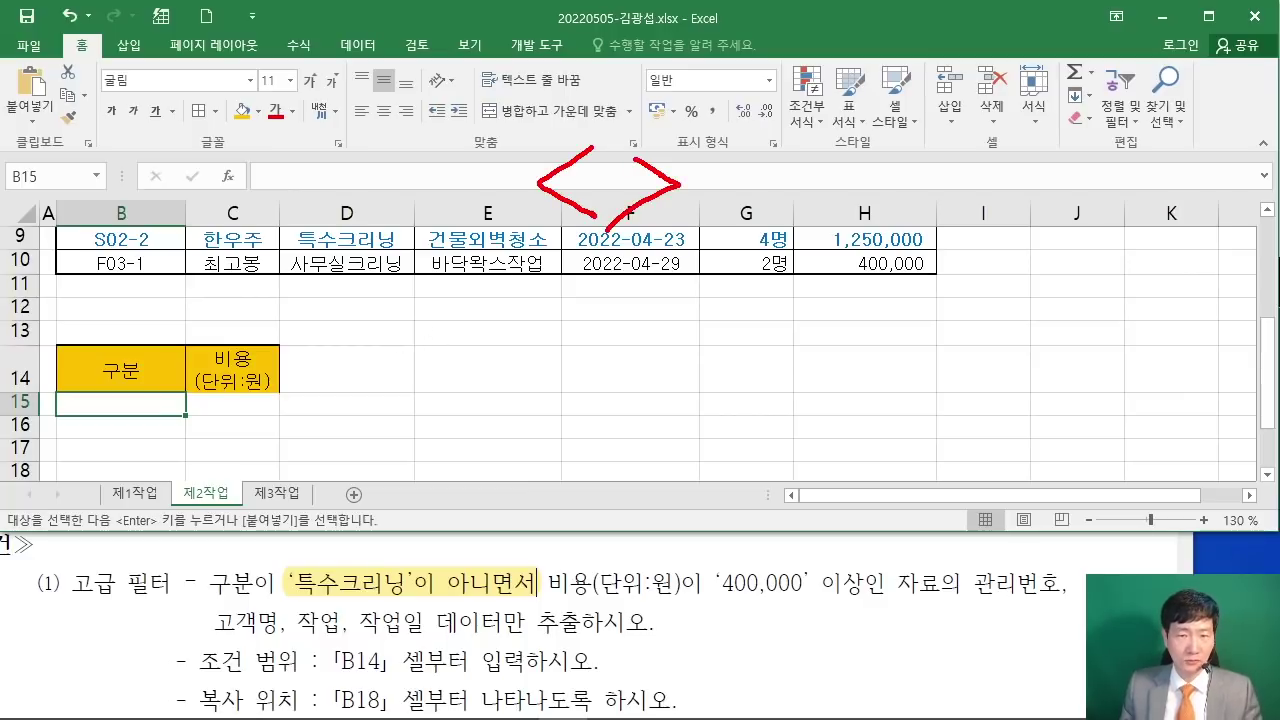
key(Escape)
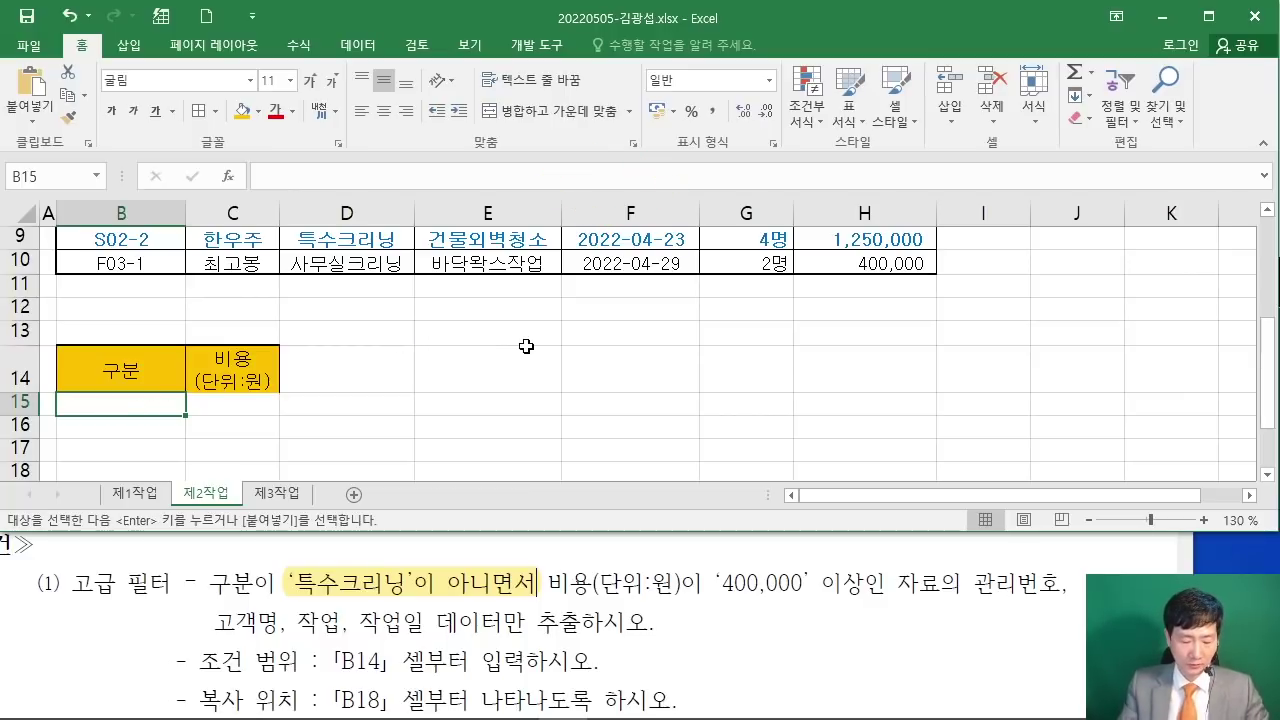
text(<>)
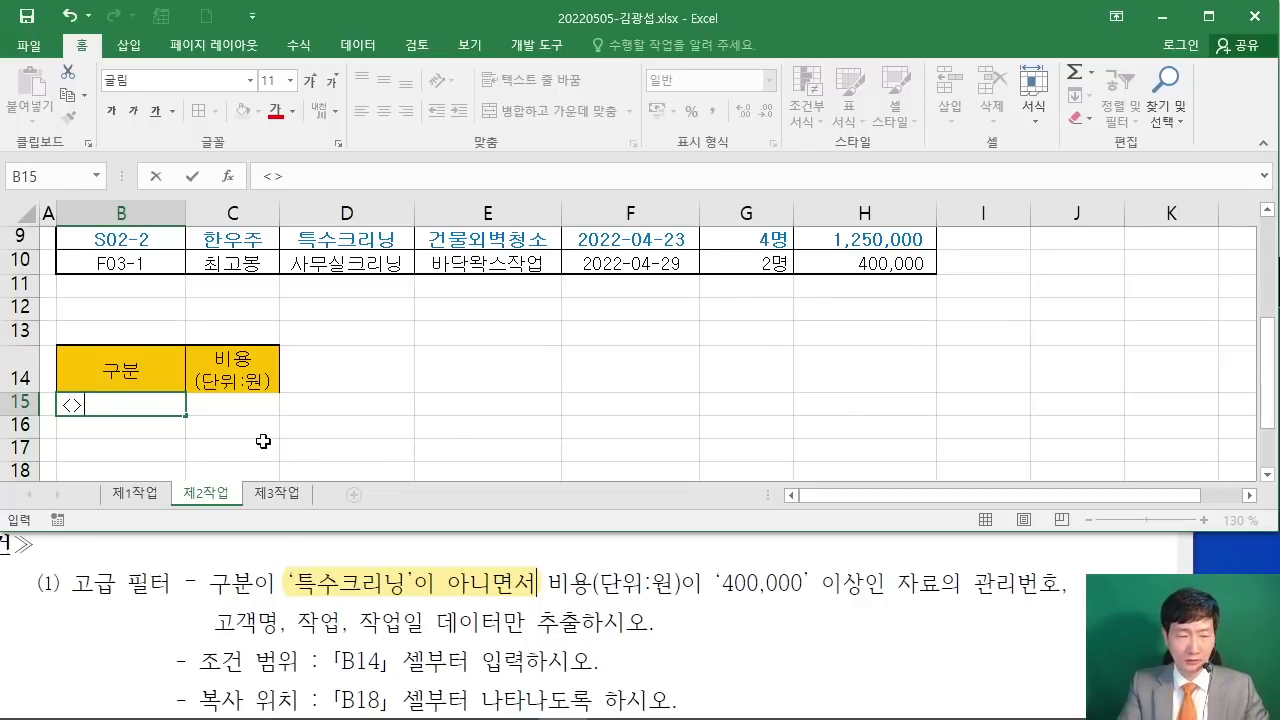
text(특수크리니)
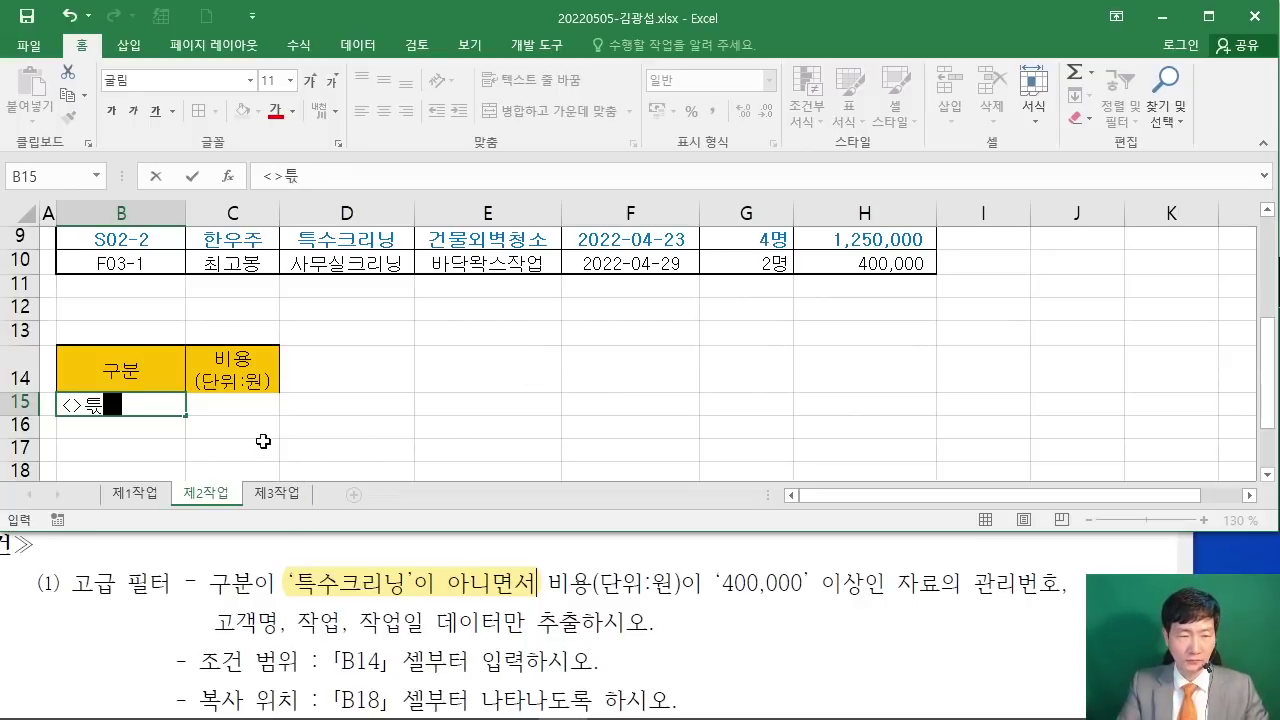
text(ㅇ)
key(Return)
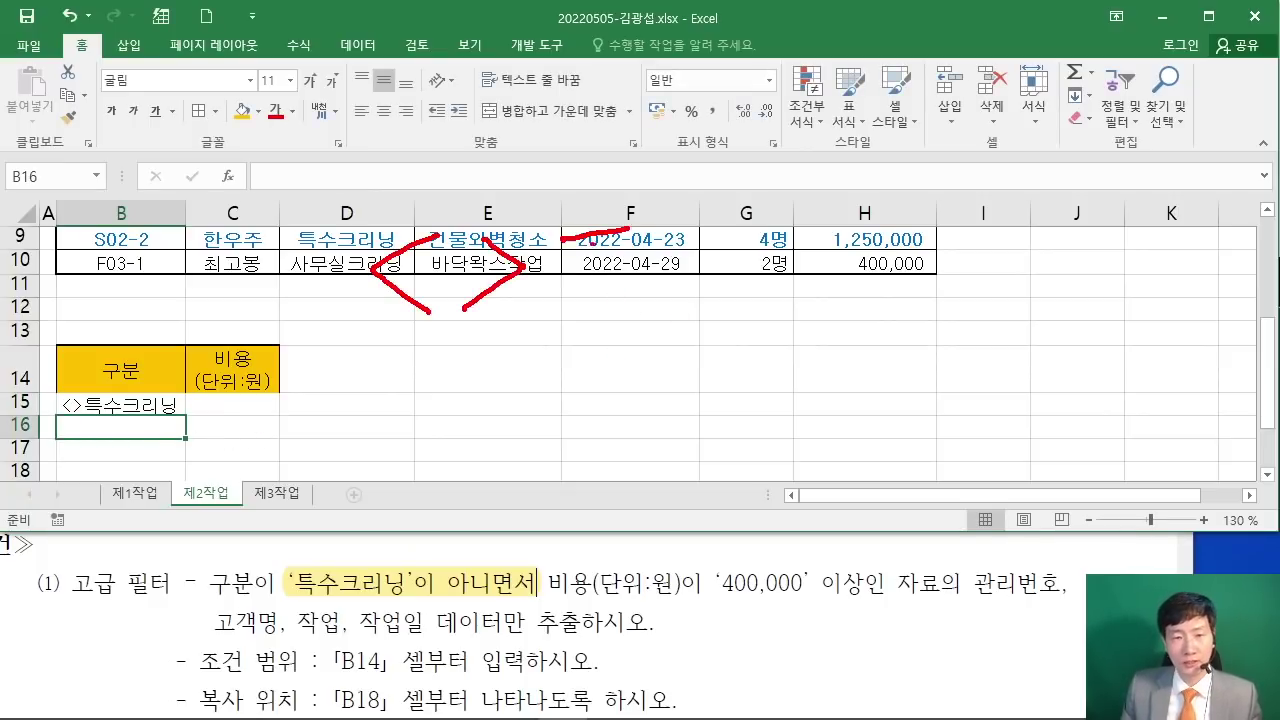
drag(602, 327, 622, 337)
drag(702, 258, 700, 280)
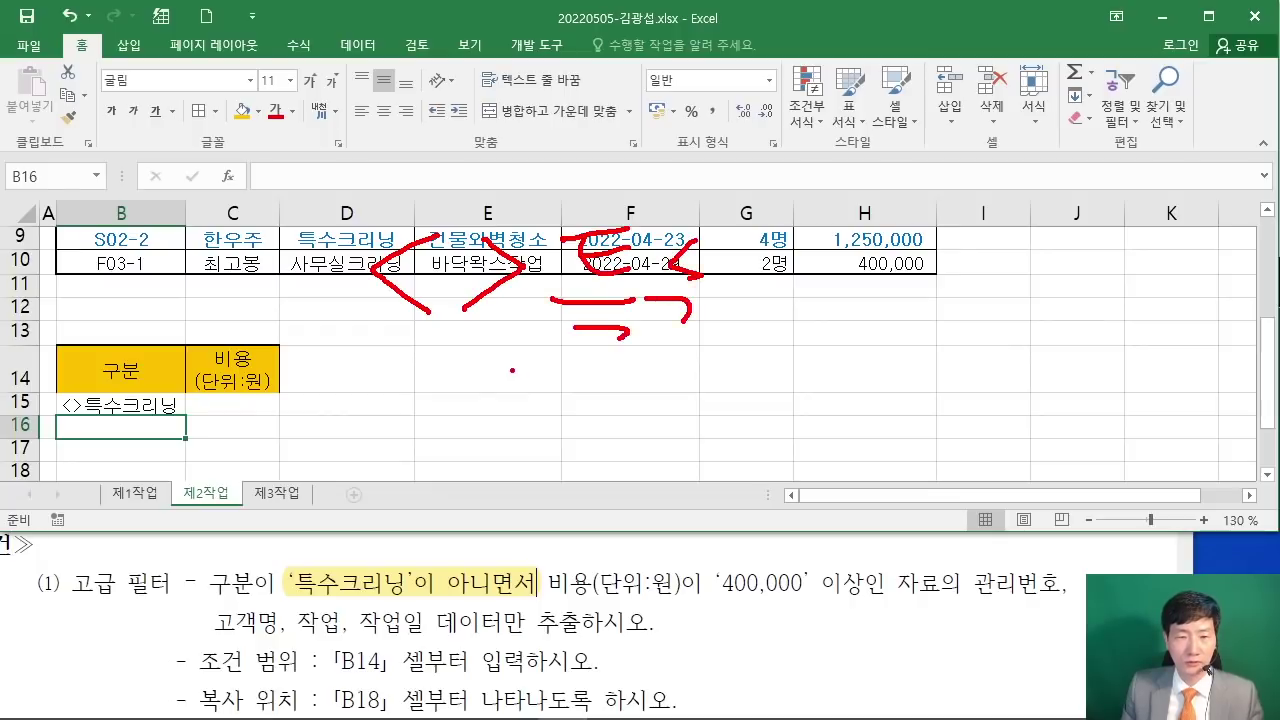
key(Escape)
click(113, 406)
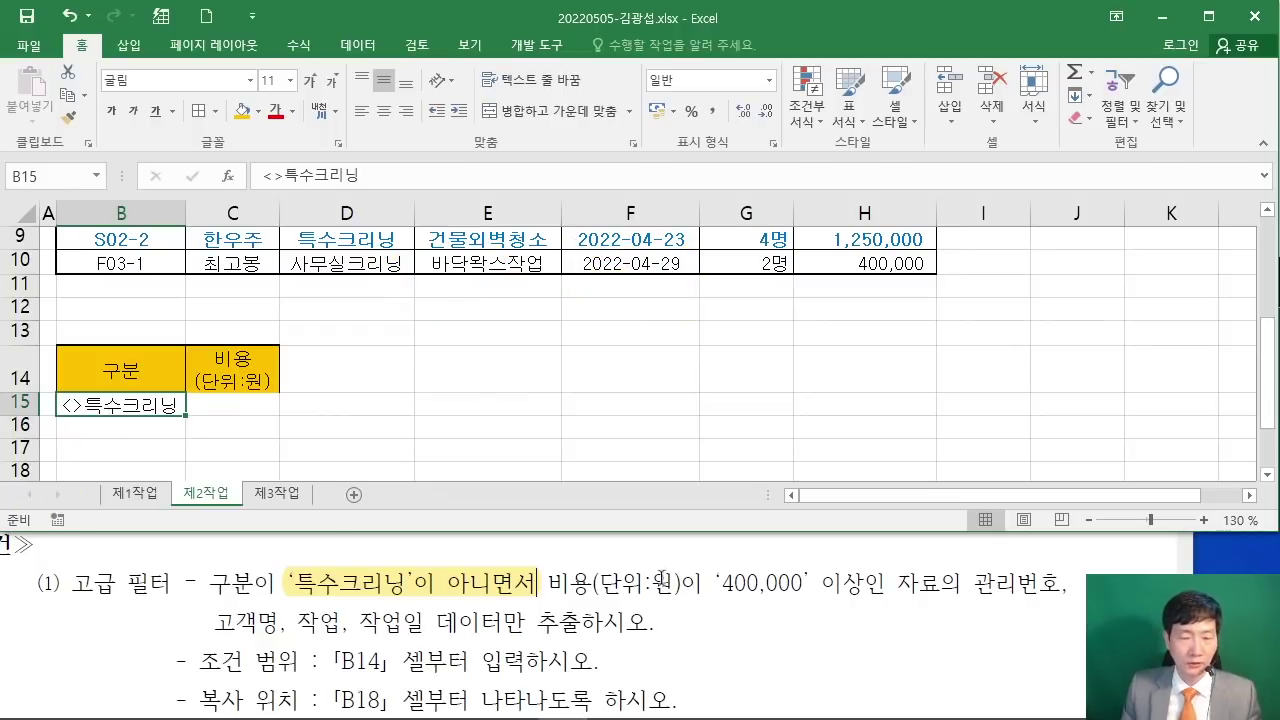
Step: Mark the 400,000-or-more condition in the instructions and note it as an AND condition
drag(886, 590, 720, 590)
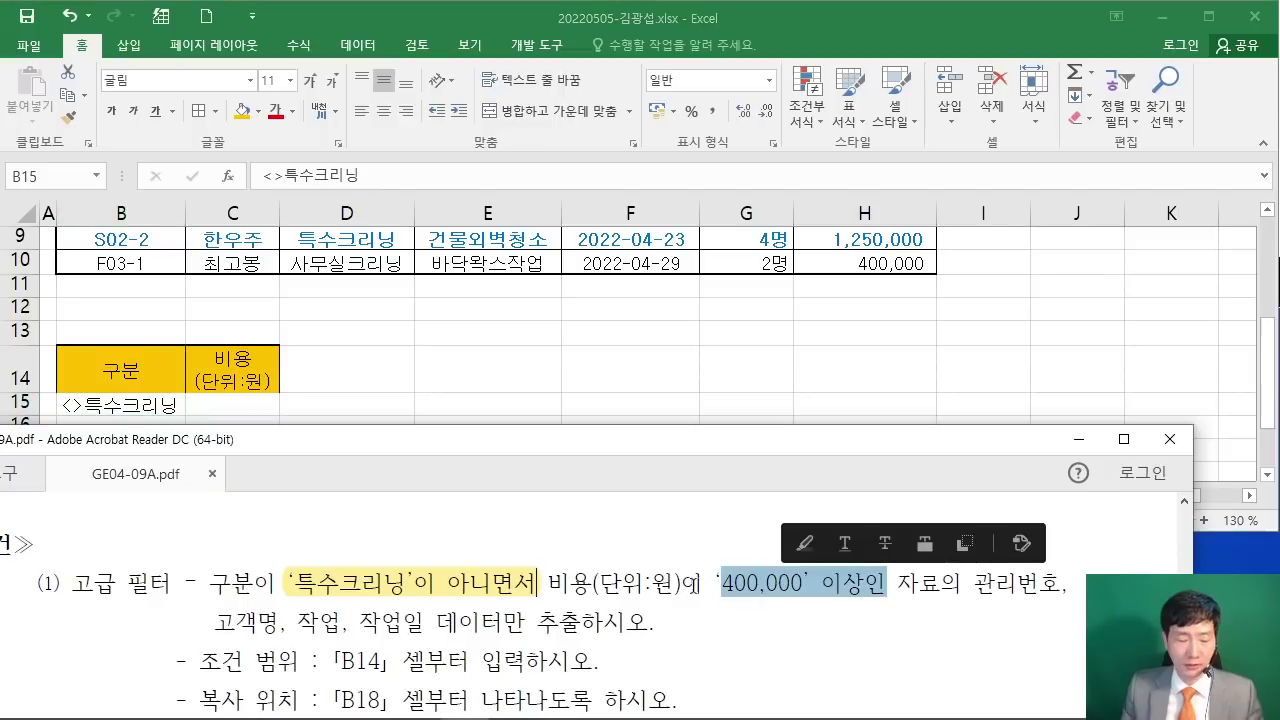
drag(540, 602, 562, 606)
mouse_move(536, 532)
mouse_down()
mouse_move(550, 462)
mouse_move(570, 530)
mouse_up()
drag(538, 514, 574, 510)
drag(615, 465, 611, 510)
drag(636, 467, 640, 518)
key(Escape)
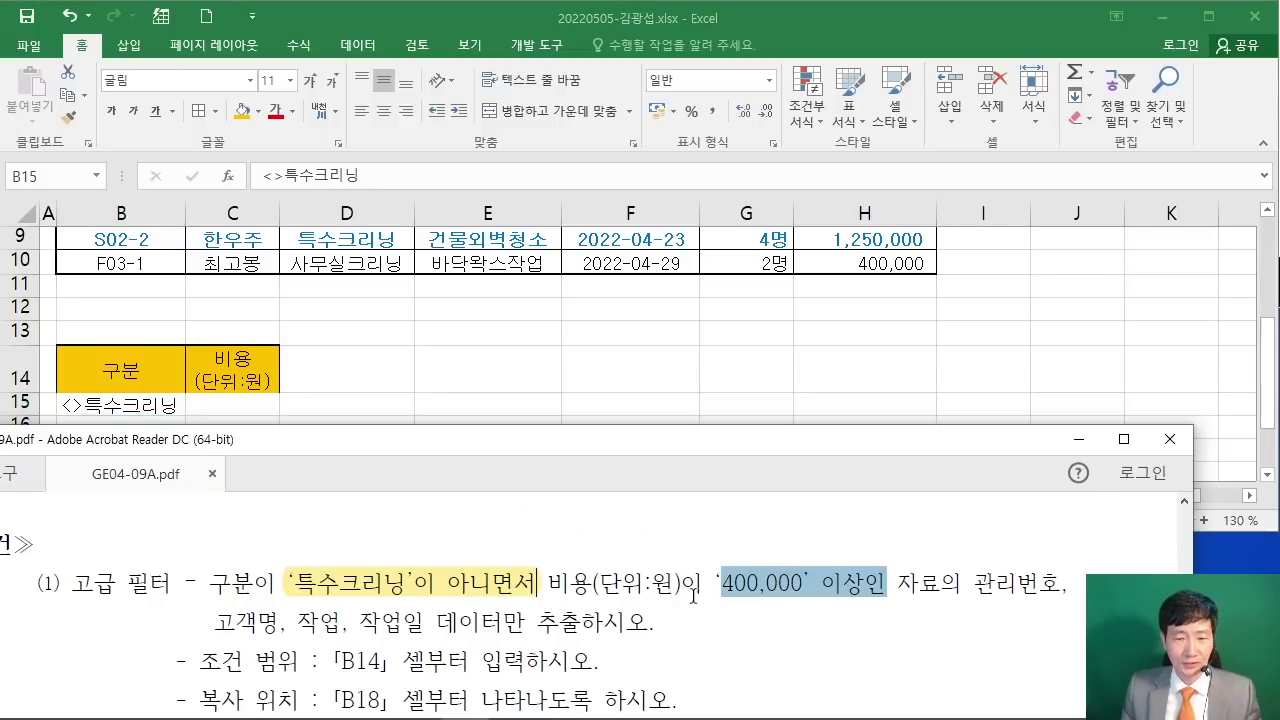
drag(705, 584, 797, 598)
click(675, 586)
click(441, 367)
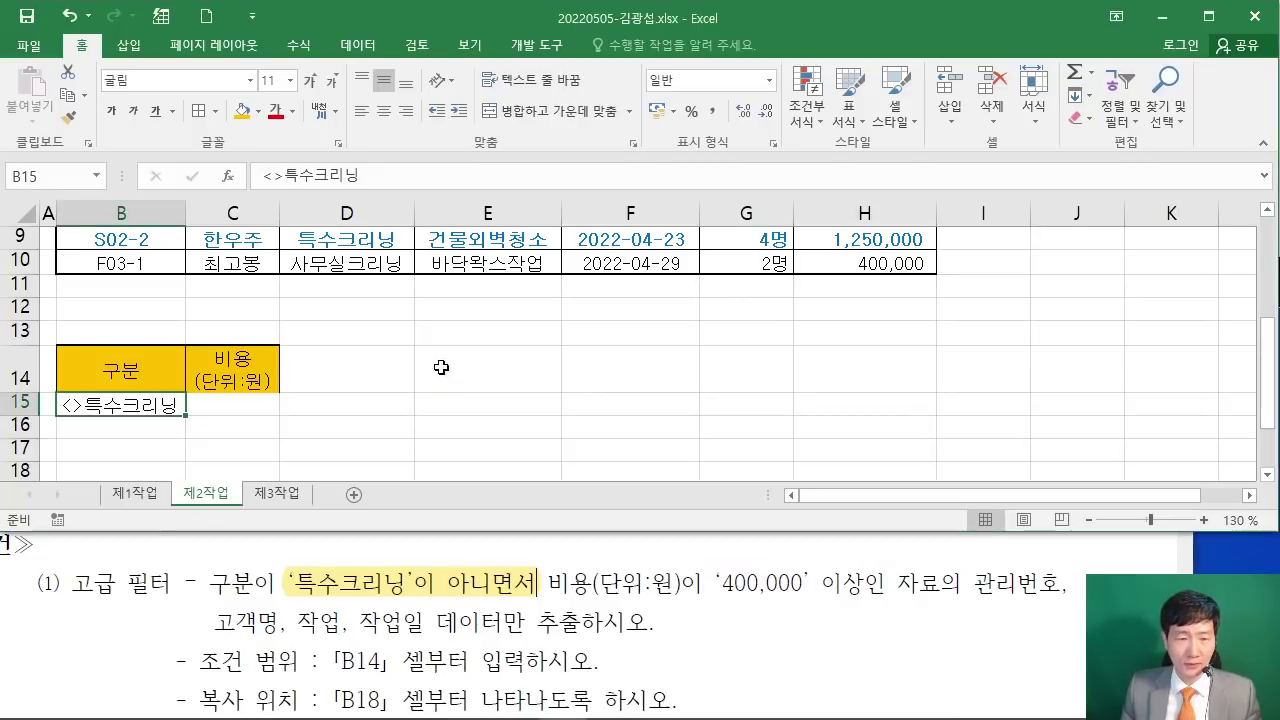
Step: Enter >=400000 in C15 under 비용(단위:원) and widen column C to show it
click(226, 403)
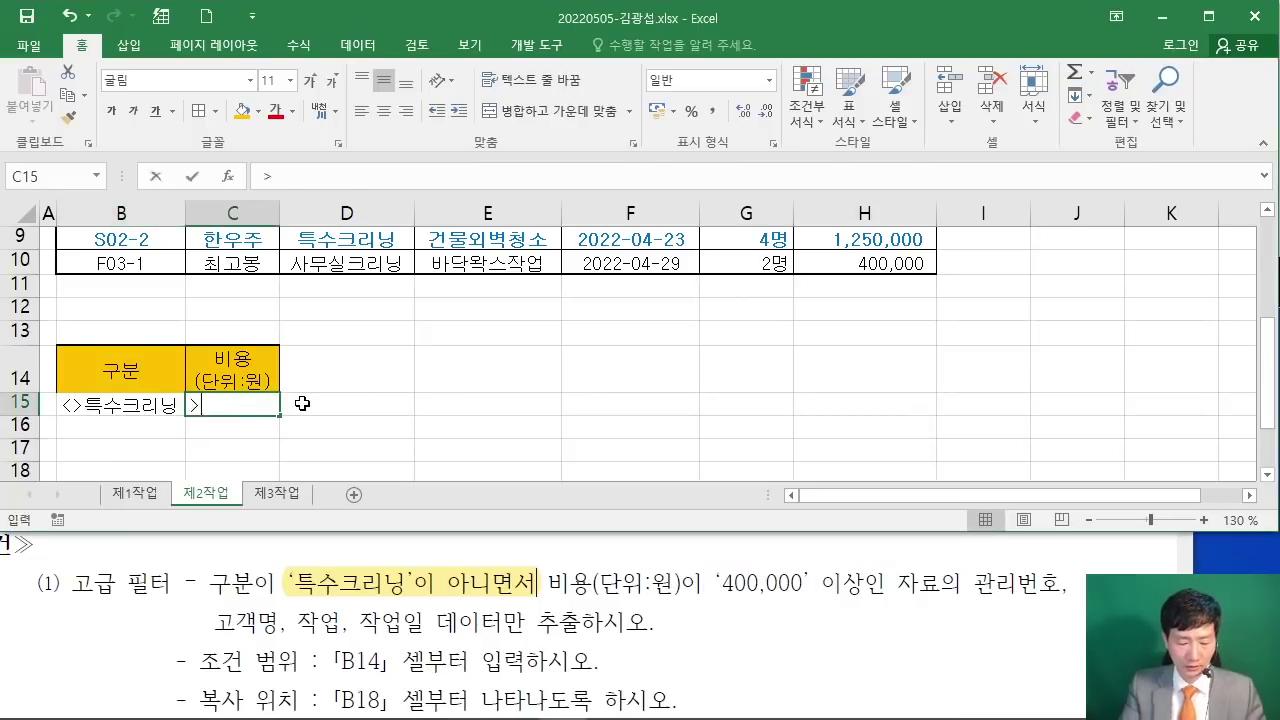
text(>)
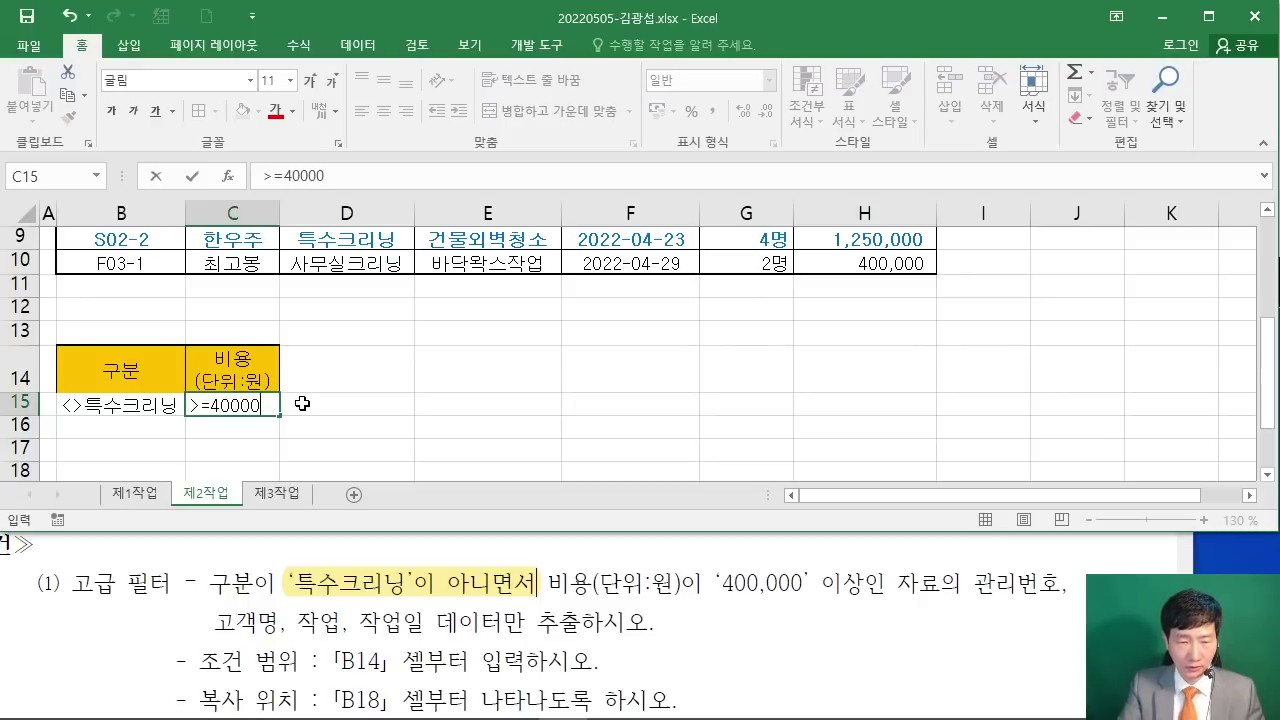
key(Return)
scroll(418, 396, up, 2)
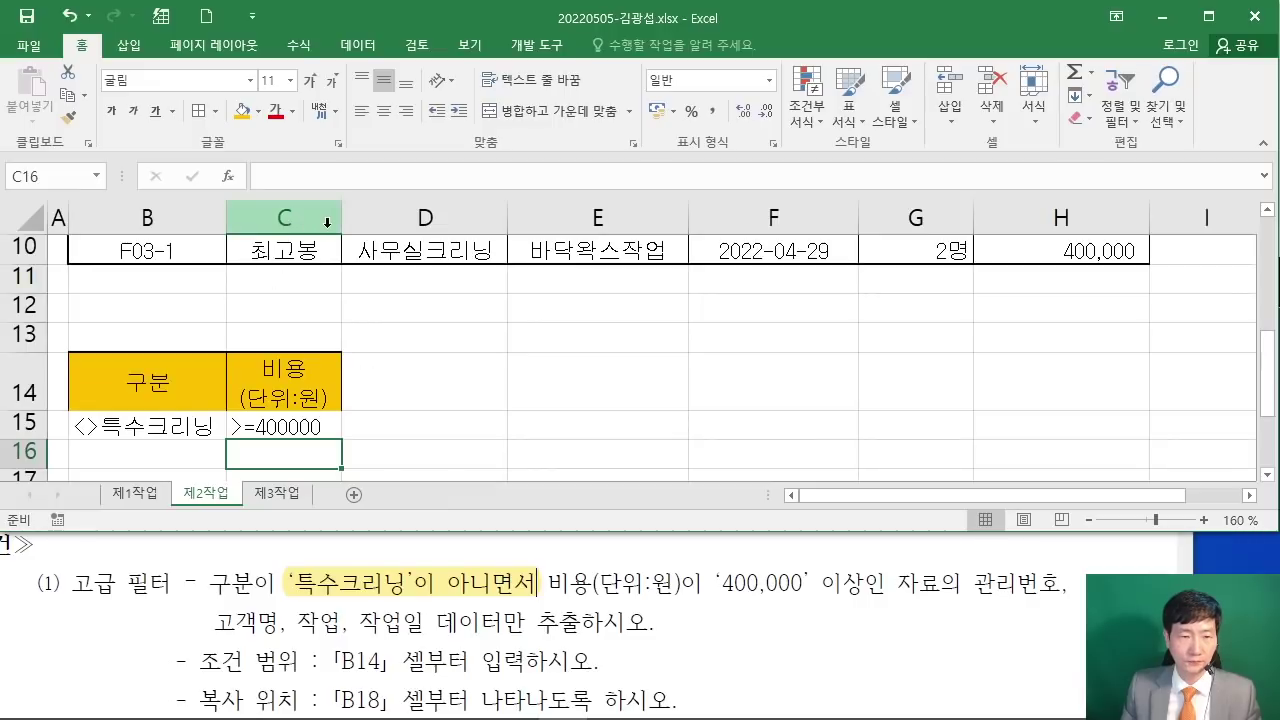
drag(341, 217, 362, 217)
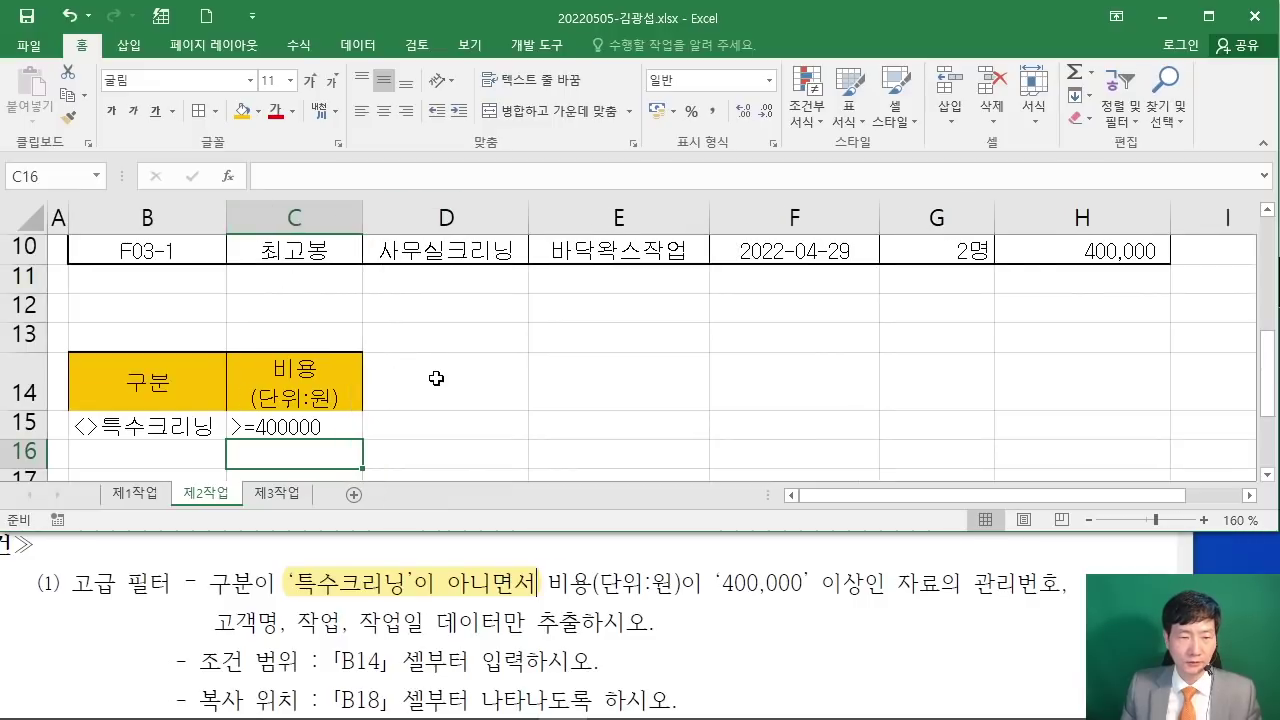
scroll(436, 379, down, 1)
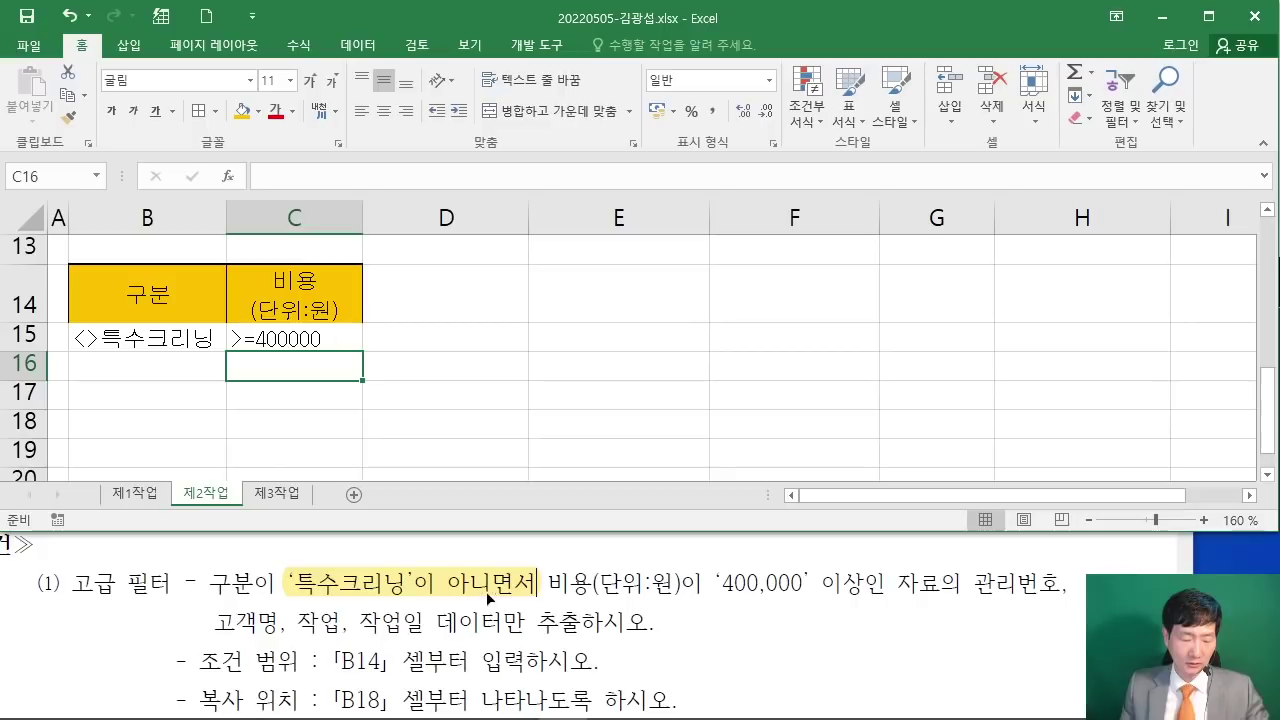
Step: Annotate the criteria with a red 아니거나 note, then drag the cost condition down to C16
drag(432, 463, 420, 472)
drag(453, 444, 433, 517)
mouse_move(449, 480)
mouse_down()
mouse_move(474, 472)
mouse_move(490, 506)
mouse_up()
drag(504, 462, 500, 514)
mouse_move(522, 474)
mouse_down()
mouse_move(640, 478)
mouse_move(640, 496)
mouse_up()
drag(642, 478, 672, 478)
drag(646, 512, 408, 514)
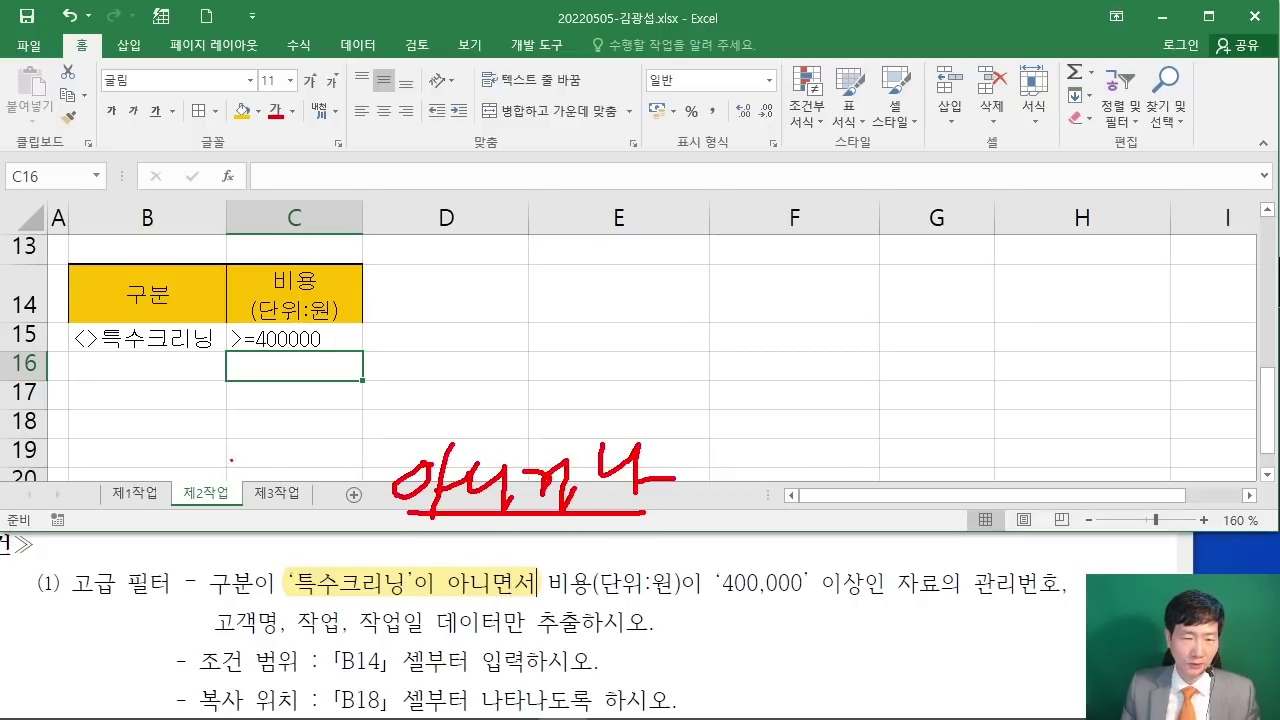
mouse_move(241, 321)
mouse_down()
mouse_move(270, 344)
mouse_move(372, 318)
mouse_move(222, 316)
mouse_up()
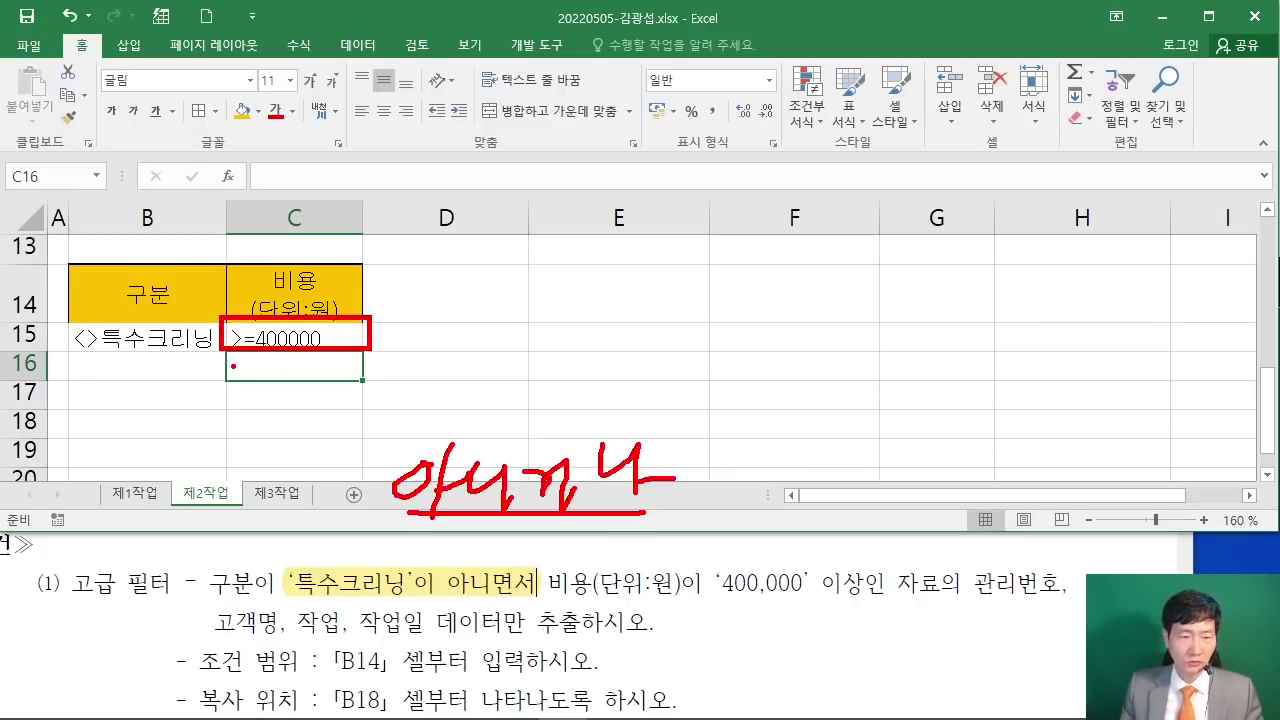
key(Escape)
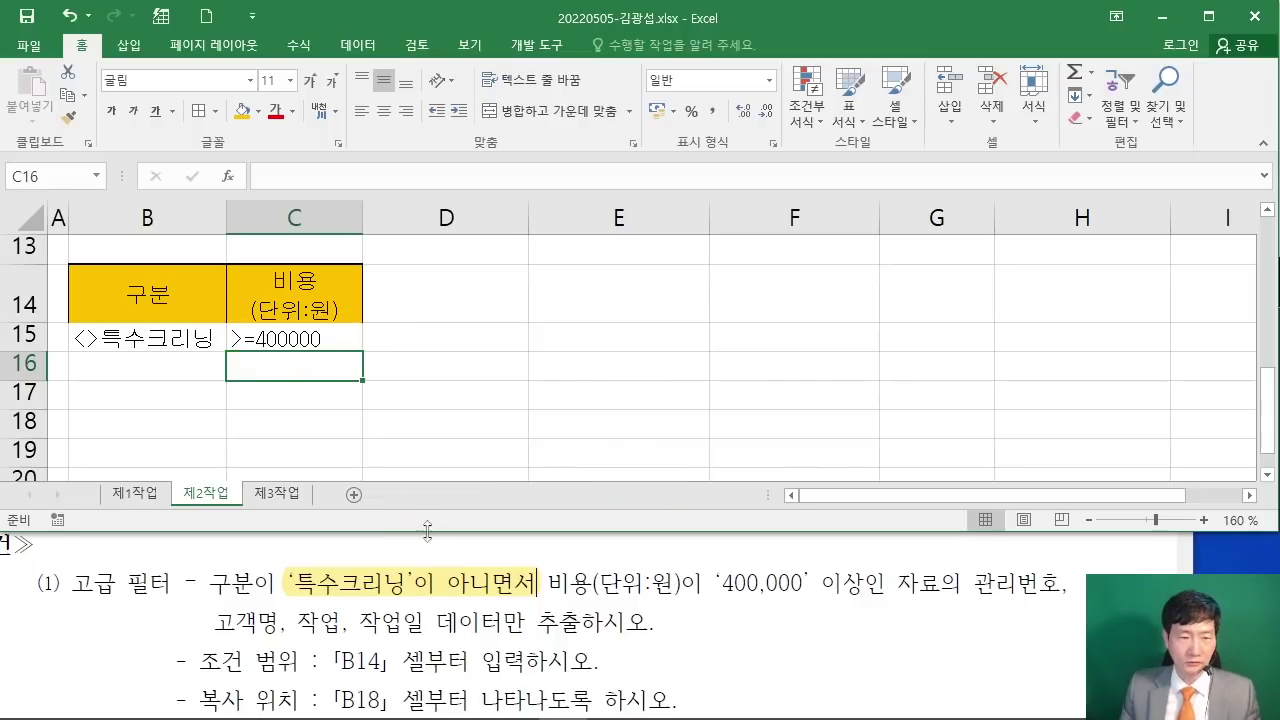
click(298, 339)
mouse_move(338, 350)
mouse_down()
mouse_move(334, 376)
mouse_move(335, 340)
mouse_up()
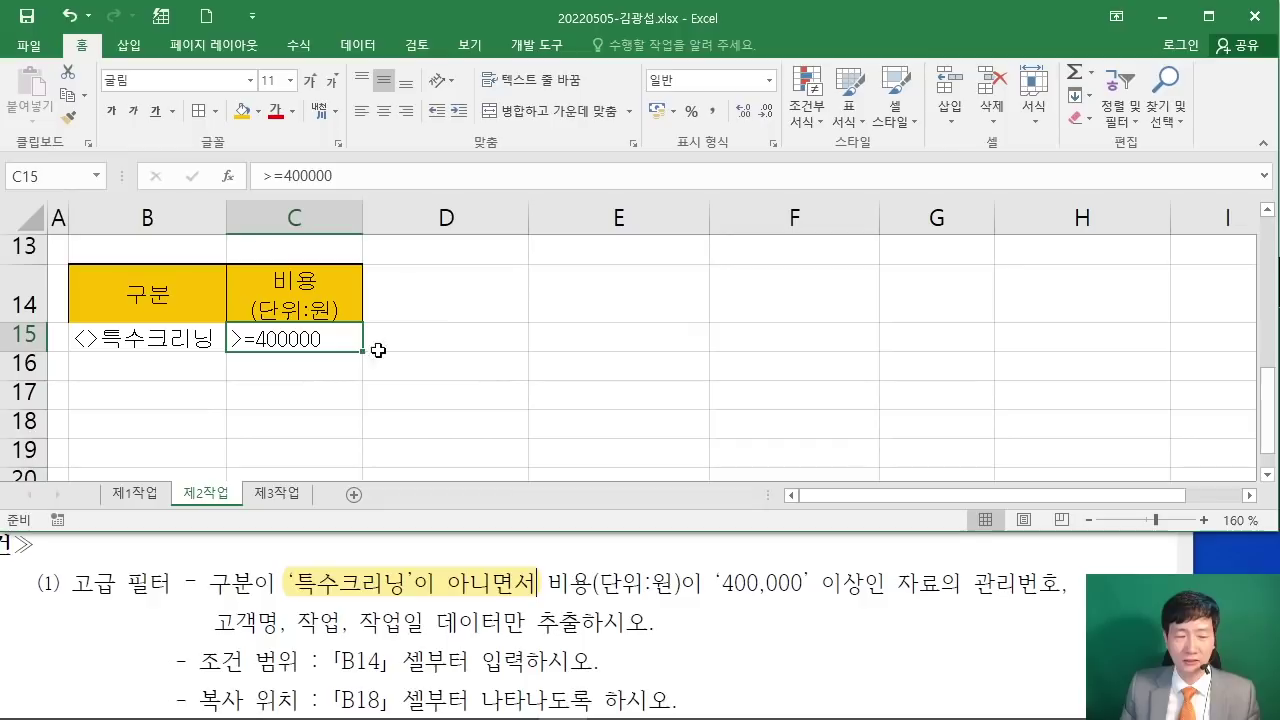
Step: Move >=400000 back into C15 and check the B14:C15 criteria block
click(493, 373)
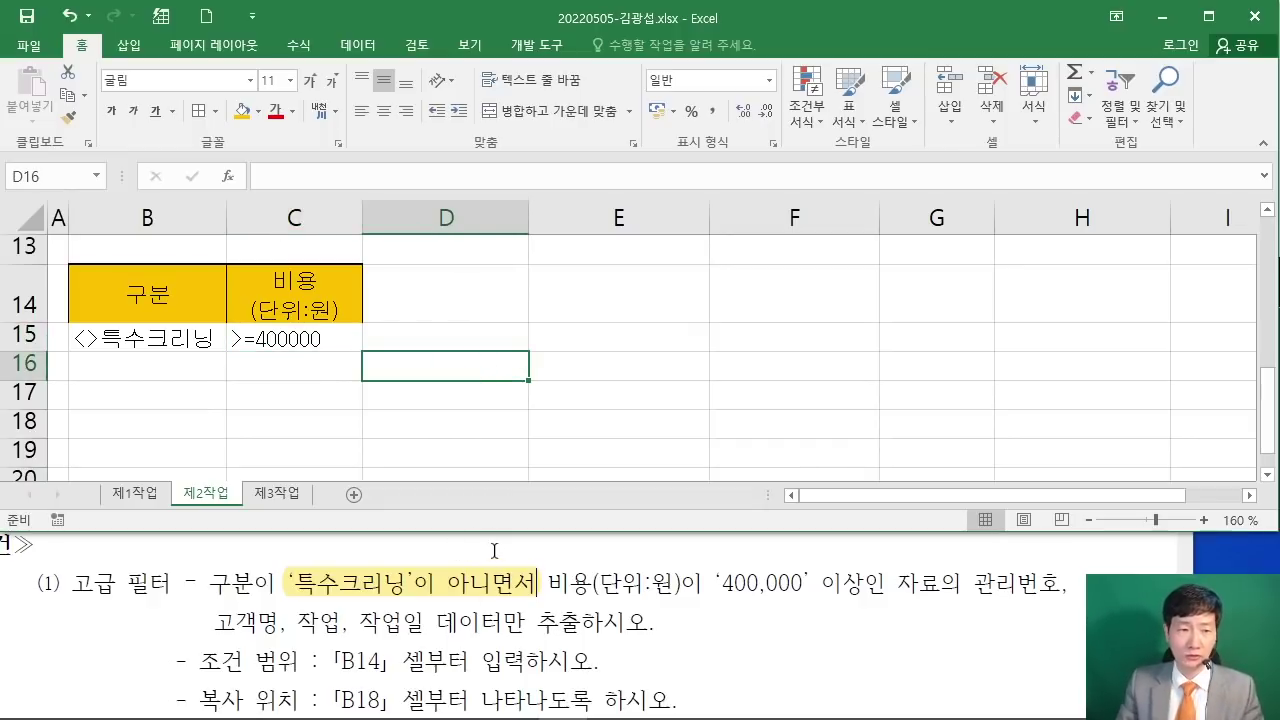
drag(171, 291, 333, 341)
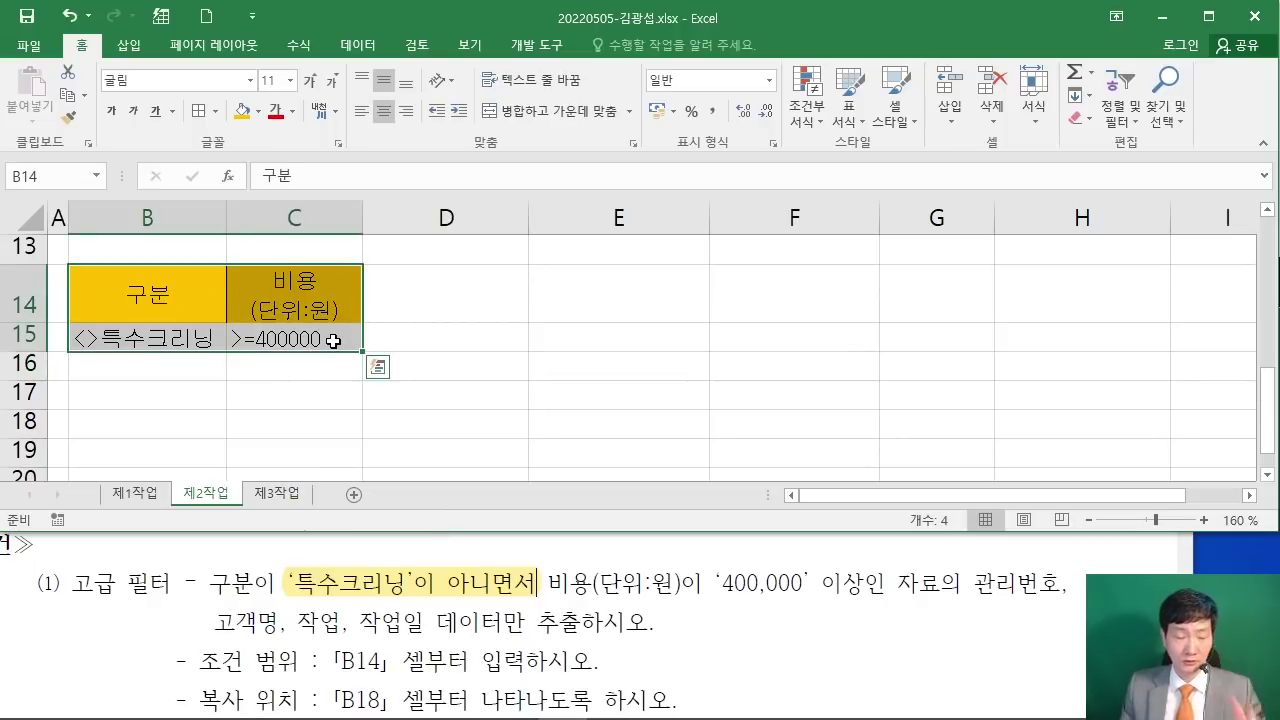
click(533, 365)
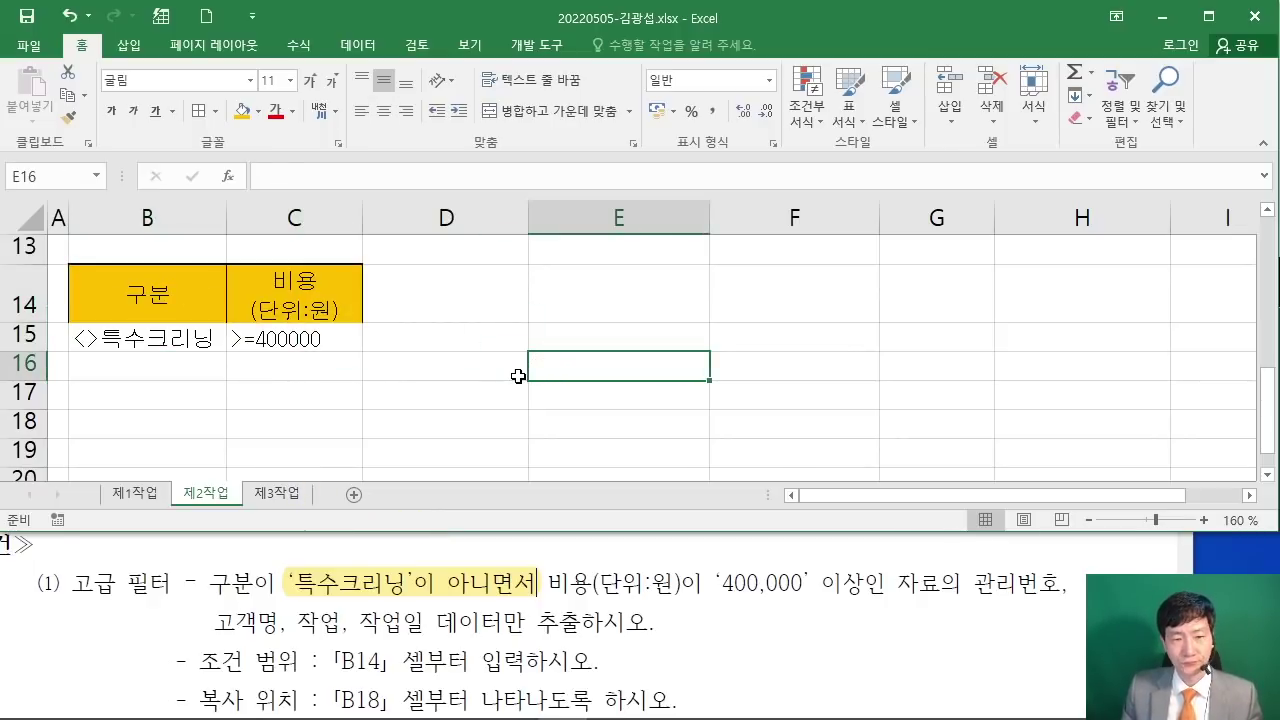
click(132, 342)
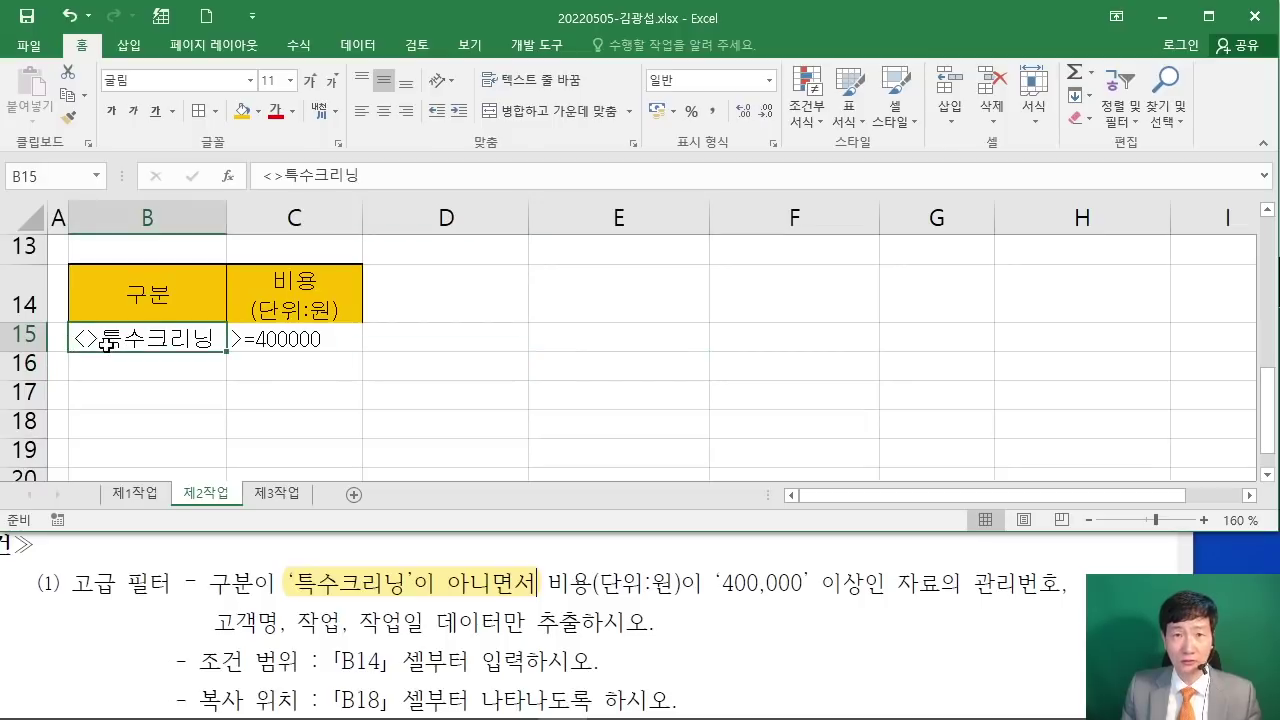
click(626, 423)
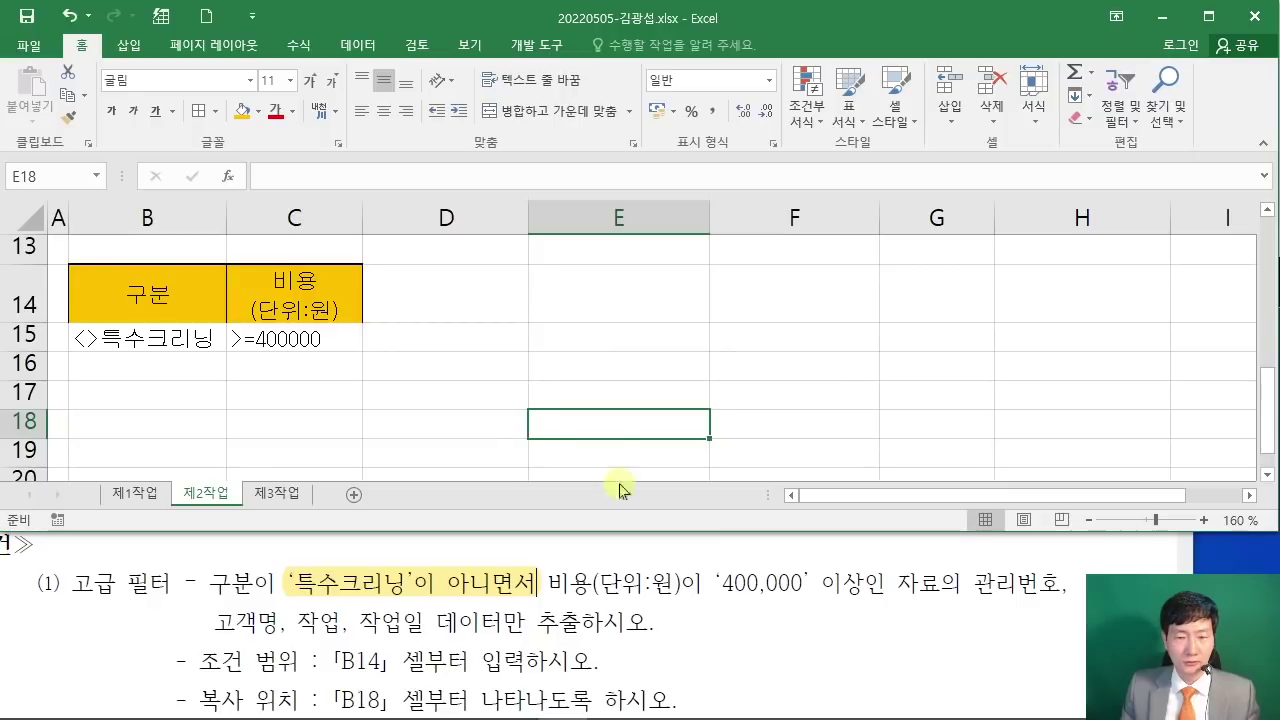
Step: Mark the 관리번호 and other fields to extract in the task sheet, then return to the top of the sheet
drag(967, 583, 1060, 584)
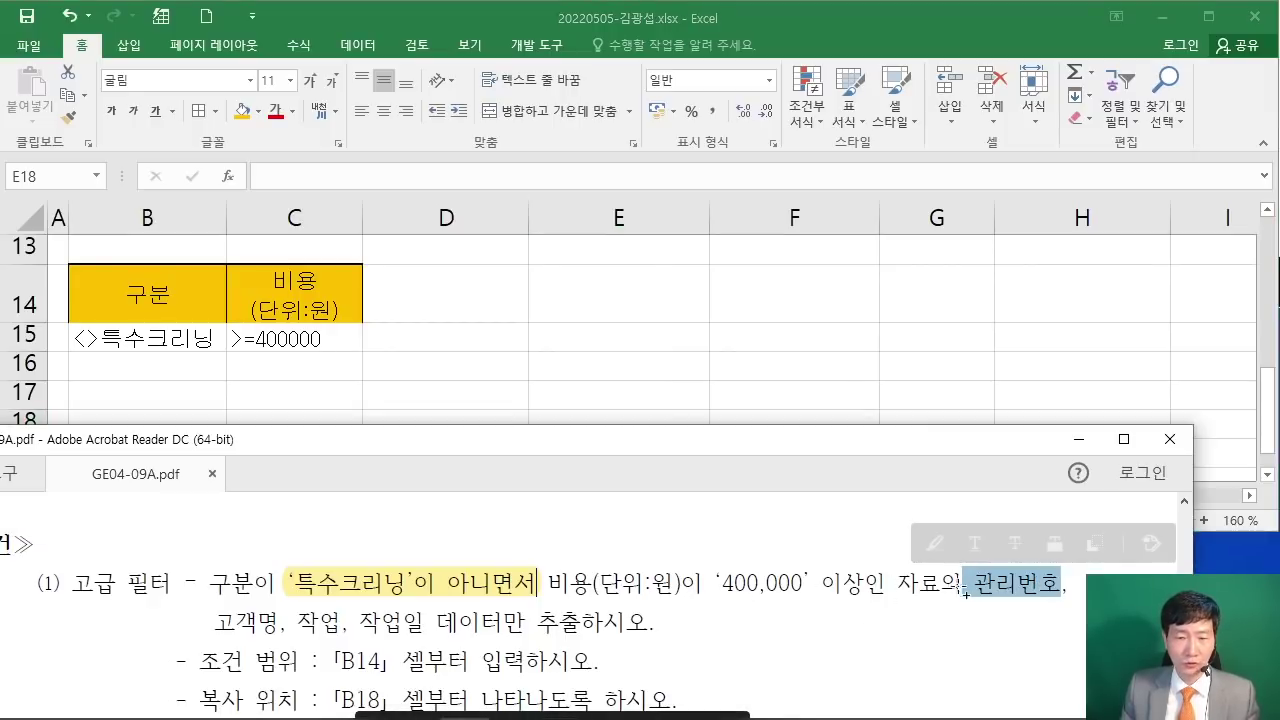
drag(224, 607, 525, 622)
click(576, 351)
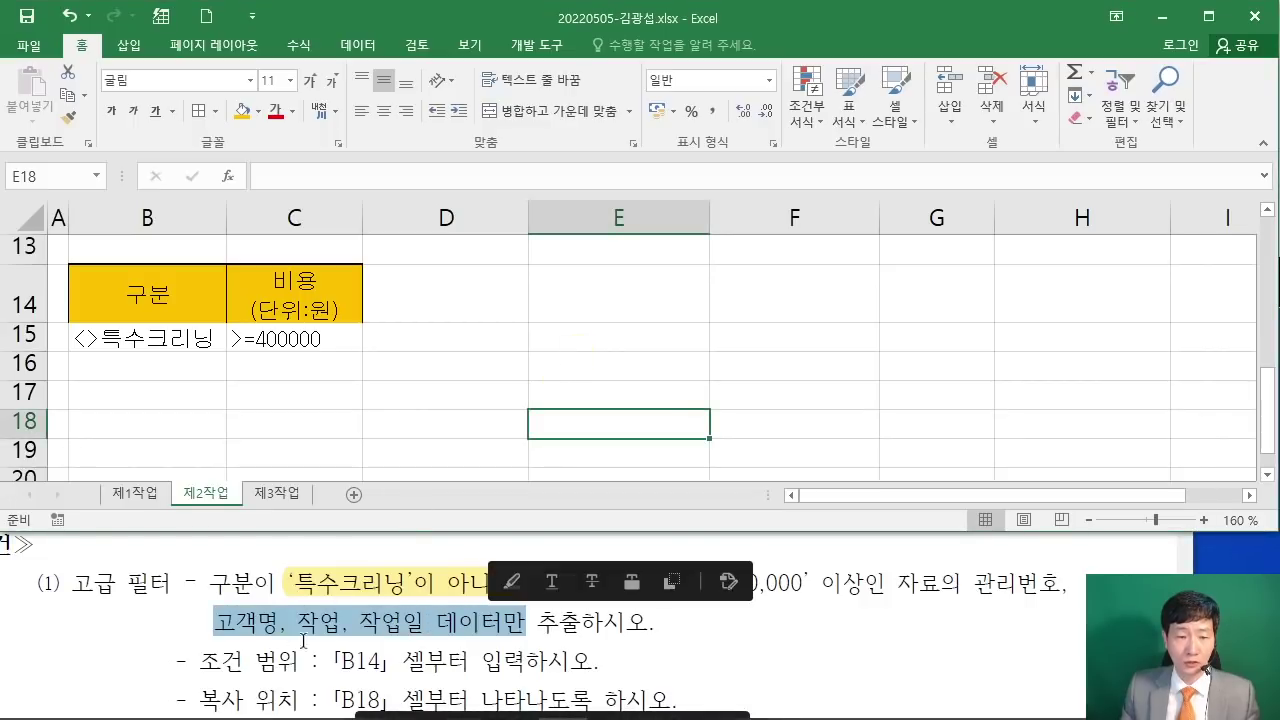
click(355, 661)
scroll(357, 663, down, 1)
click(496, 340)
key(ctrl+Page_Up)
scroll(460, 355, up, 1)
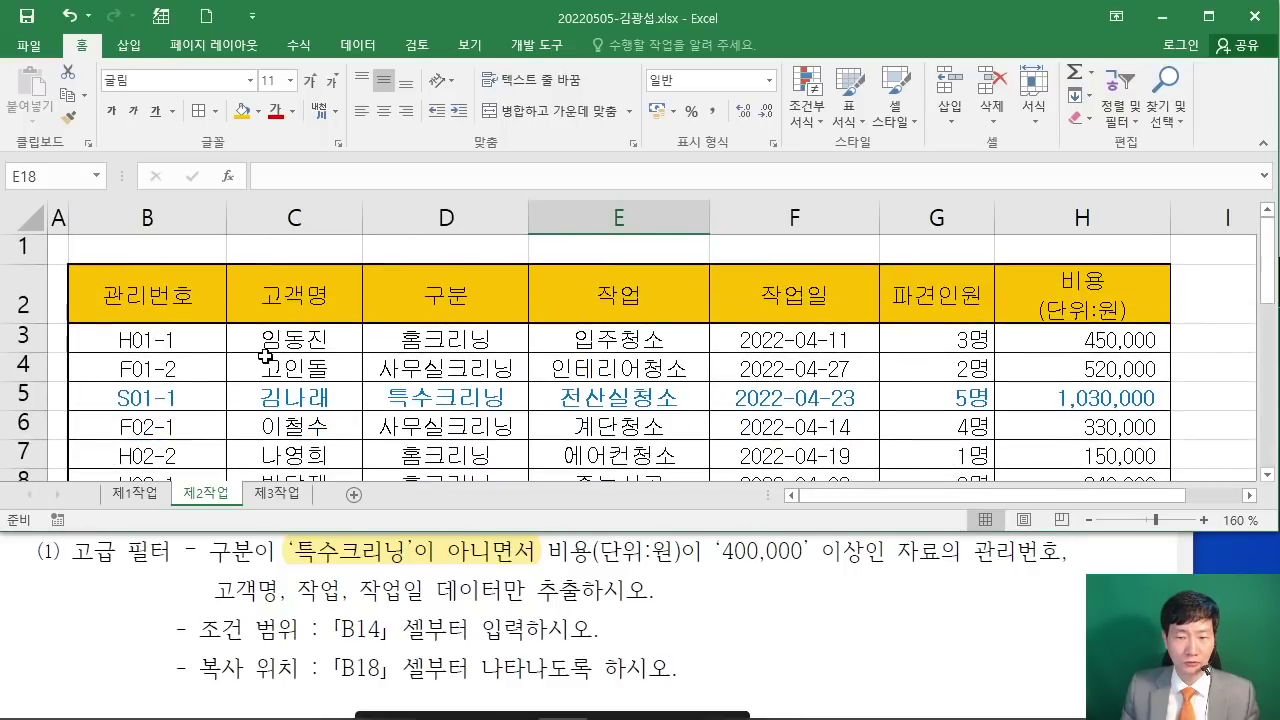
ctrl+scroll(262, 358, down, 1)
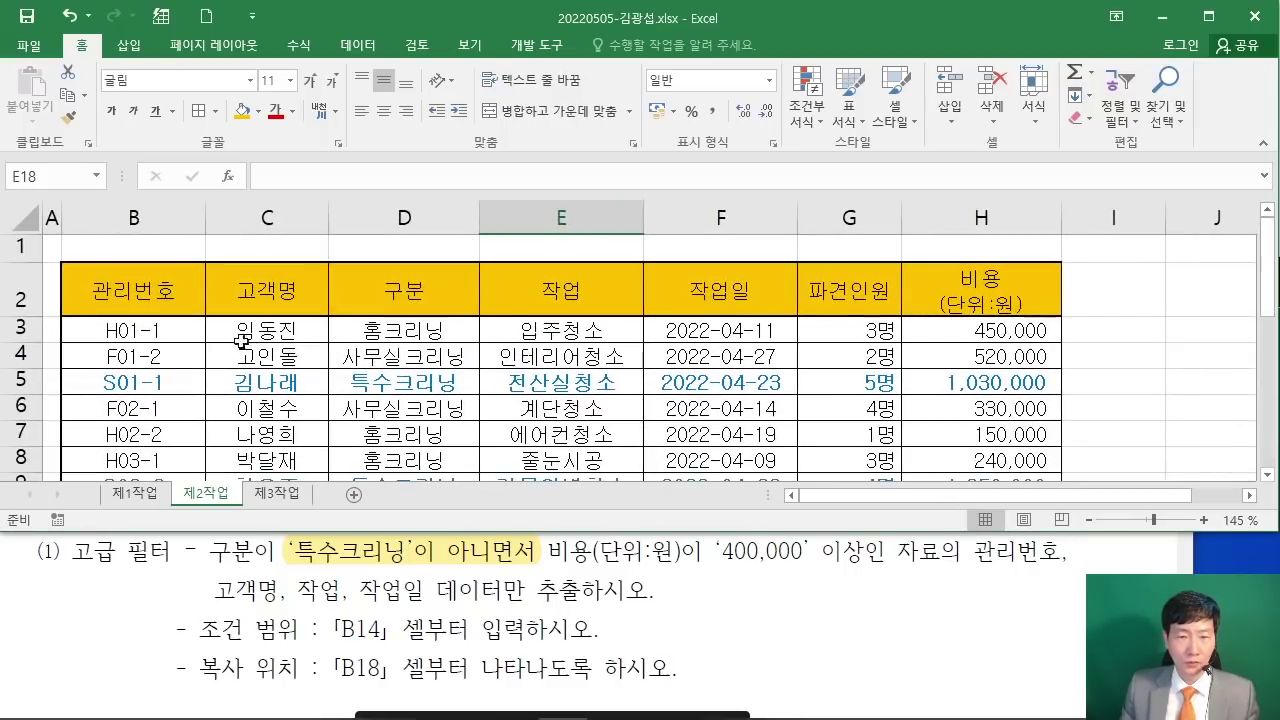
Step: Copy the headers from B2:C2 and E2:F2 and paste them at B18
drag(161, 289, 258, 294)
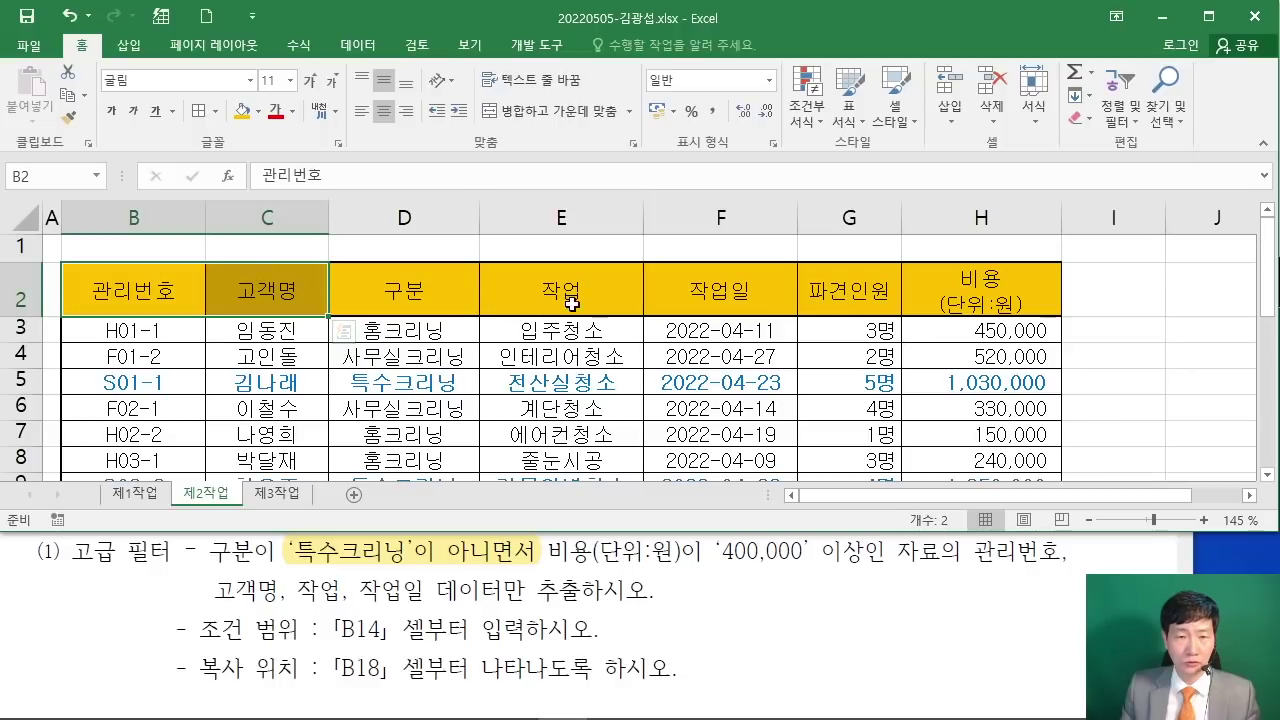
ctrl+drag(568, 291, 709, 296)
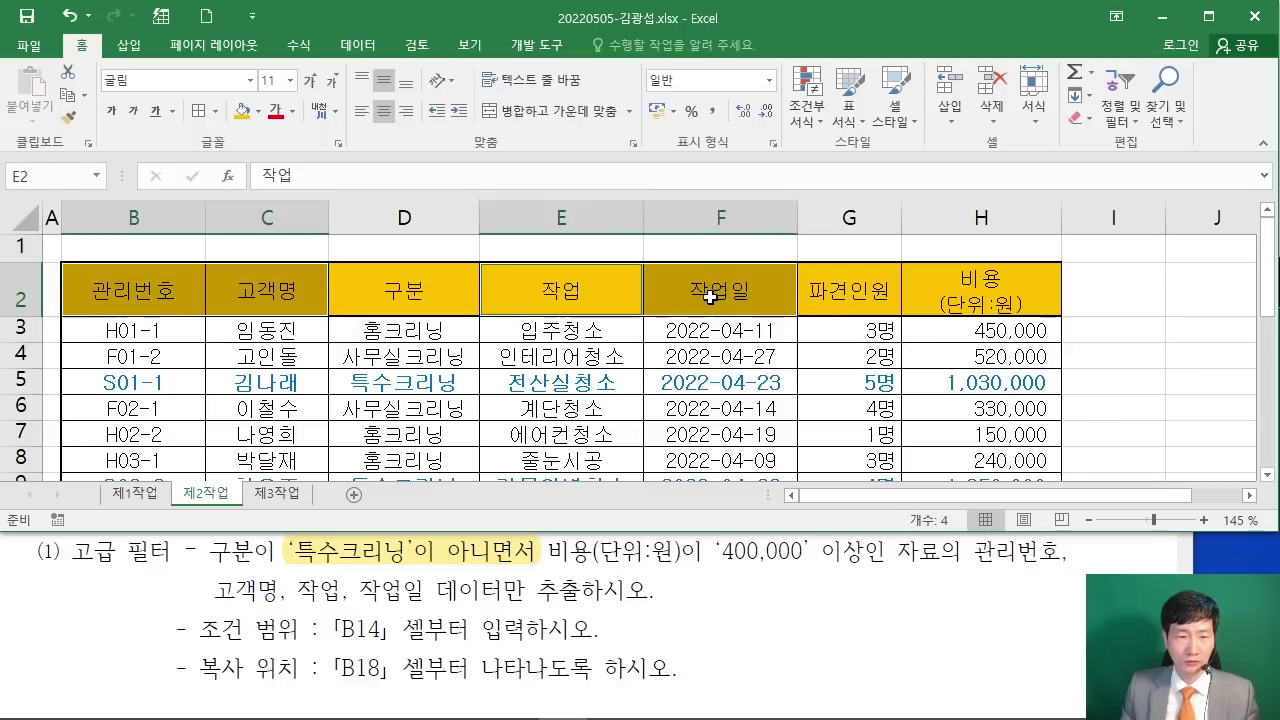
right_click(598, 286)
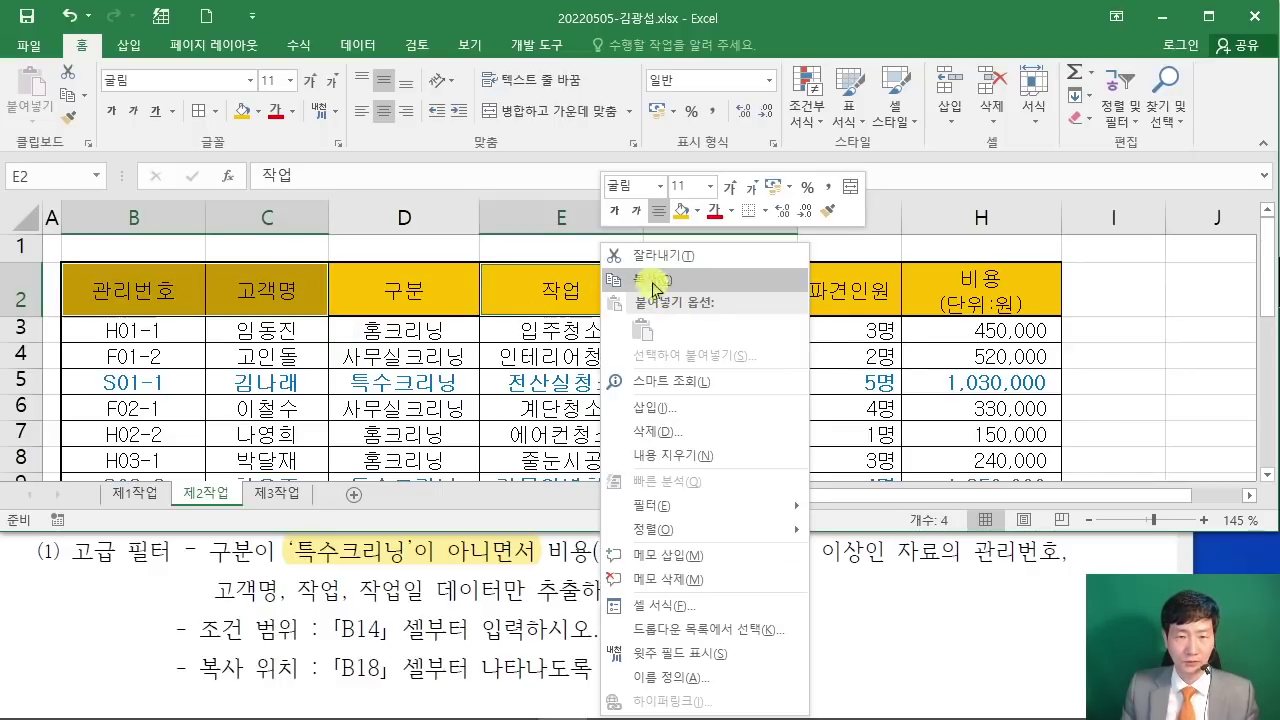
click(655, 287)
scroll(493, 337, down, 5)
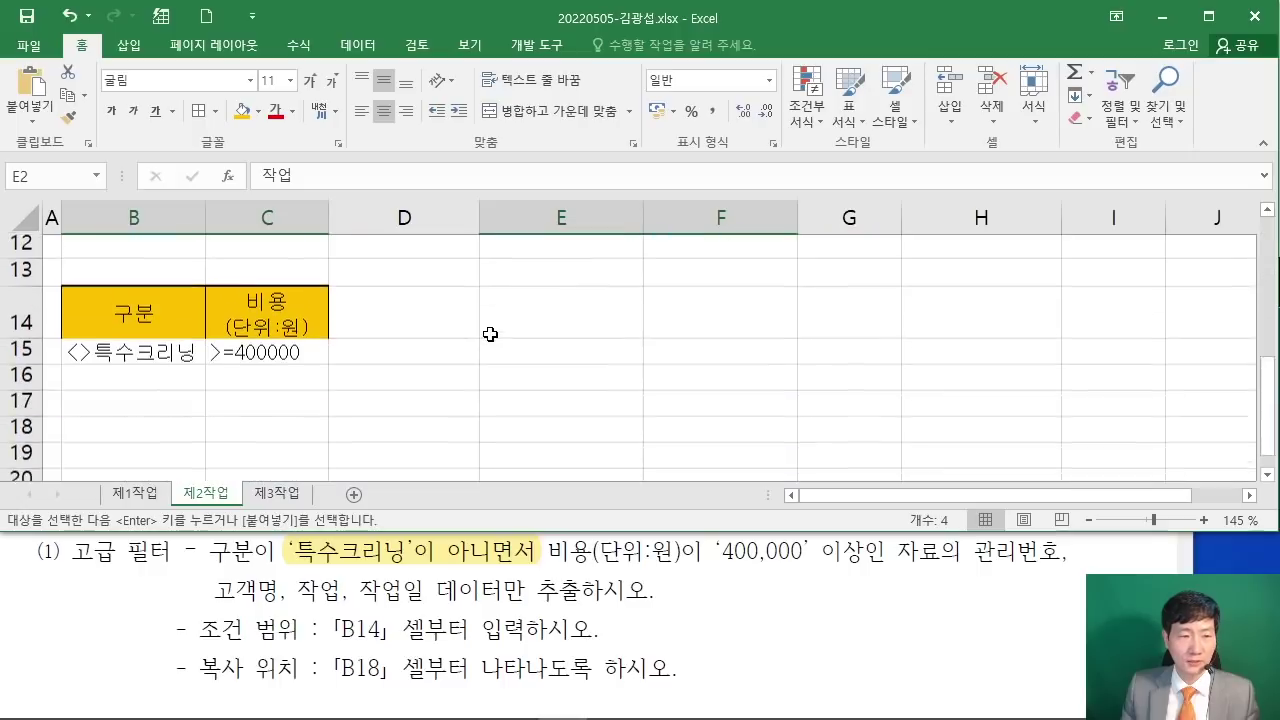
click(120, 300)
right_click(122, 297)
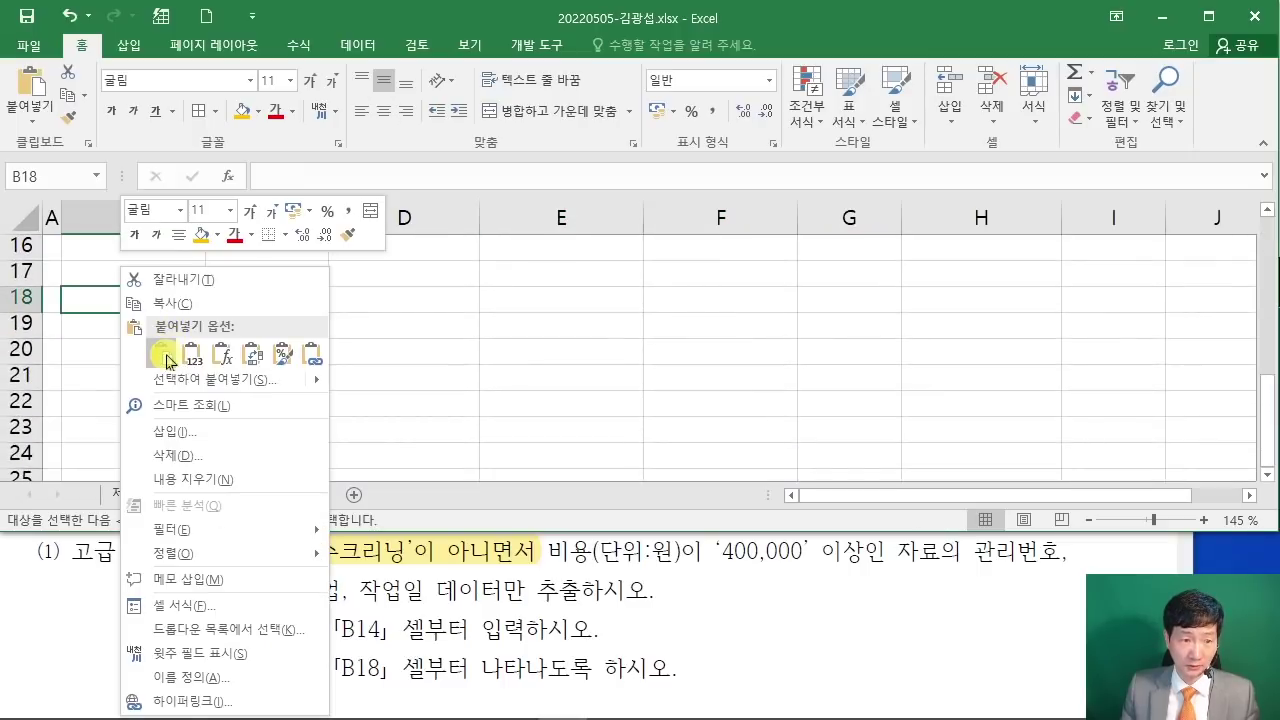
click(166, 352)
click(336, 379)
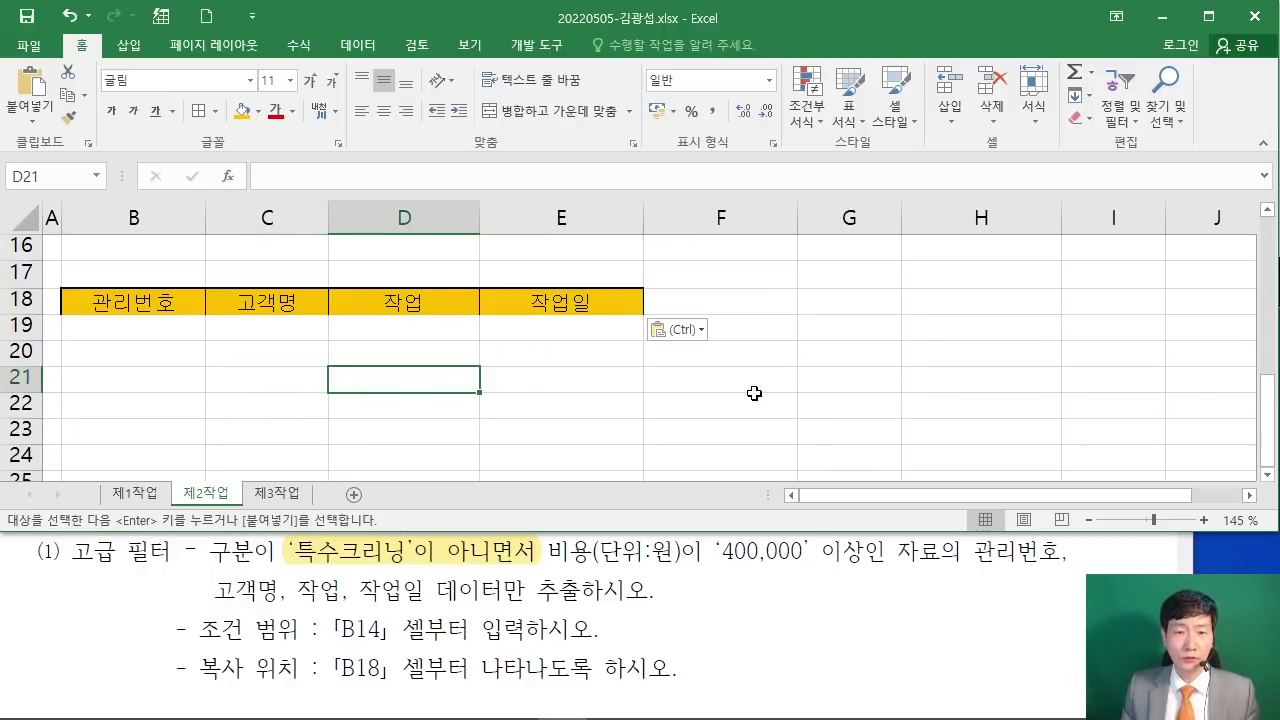
scroll(754, 393, up, 5)
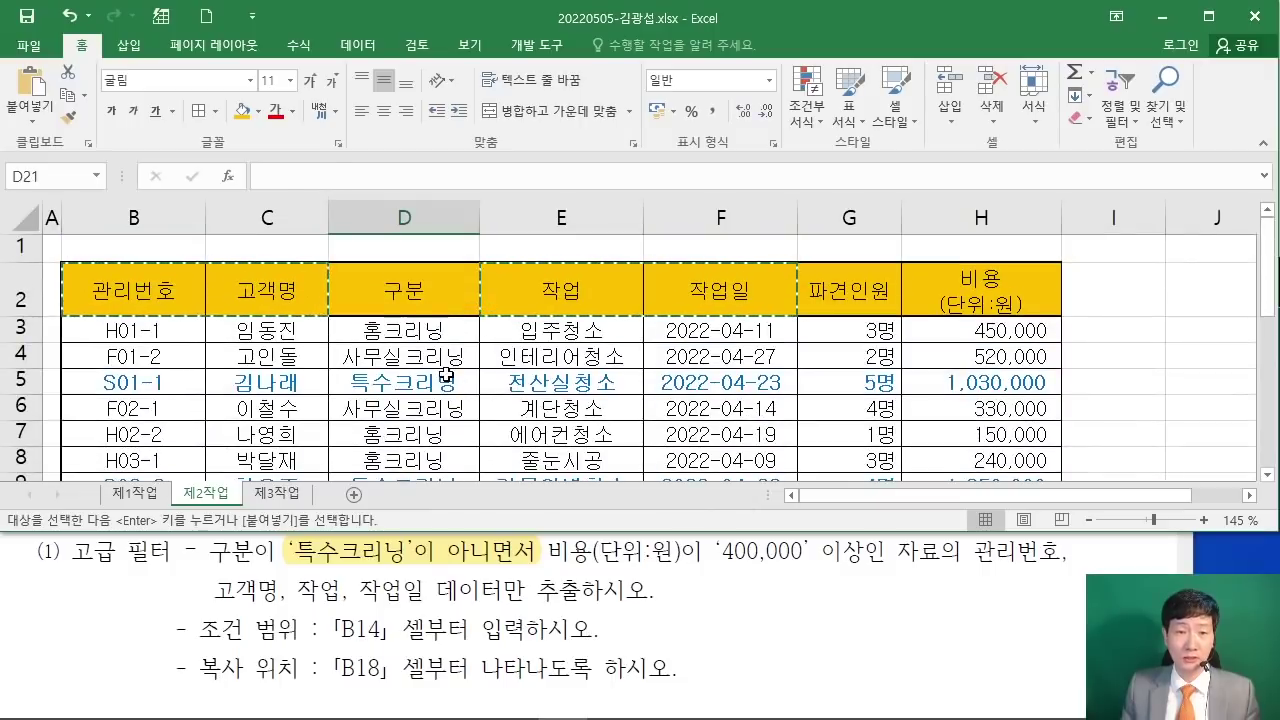
Step: From a cell in the data table, open Advanced Filter set to copy results to another location
click(446, 376)
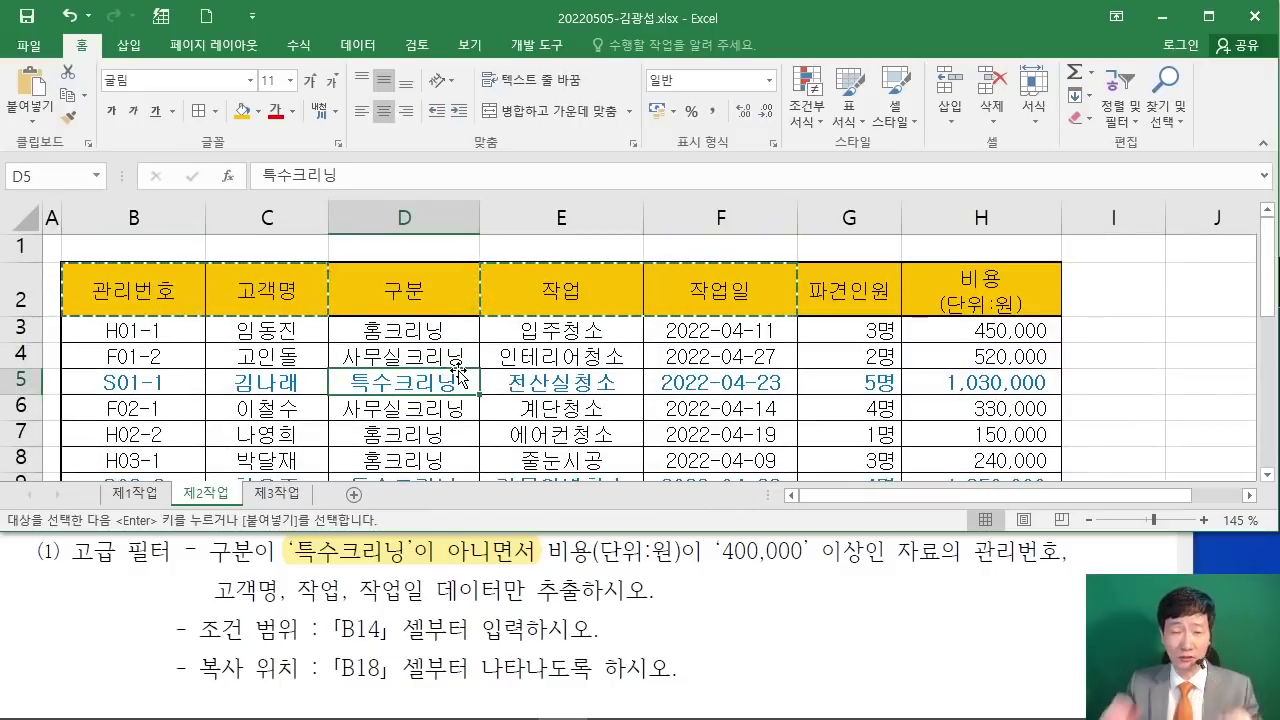
click(523, 408)
scroll(523, 408, down, 2)
scroll(480, 395, up, 2)
click(446, 382)
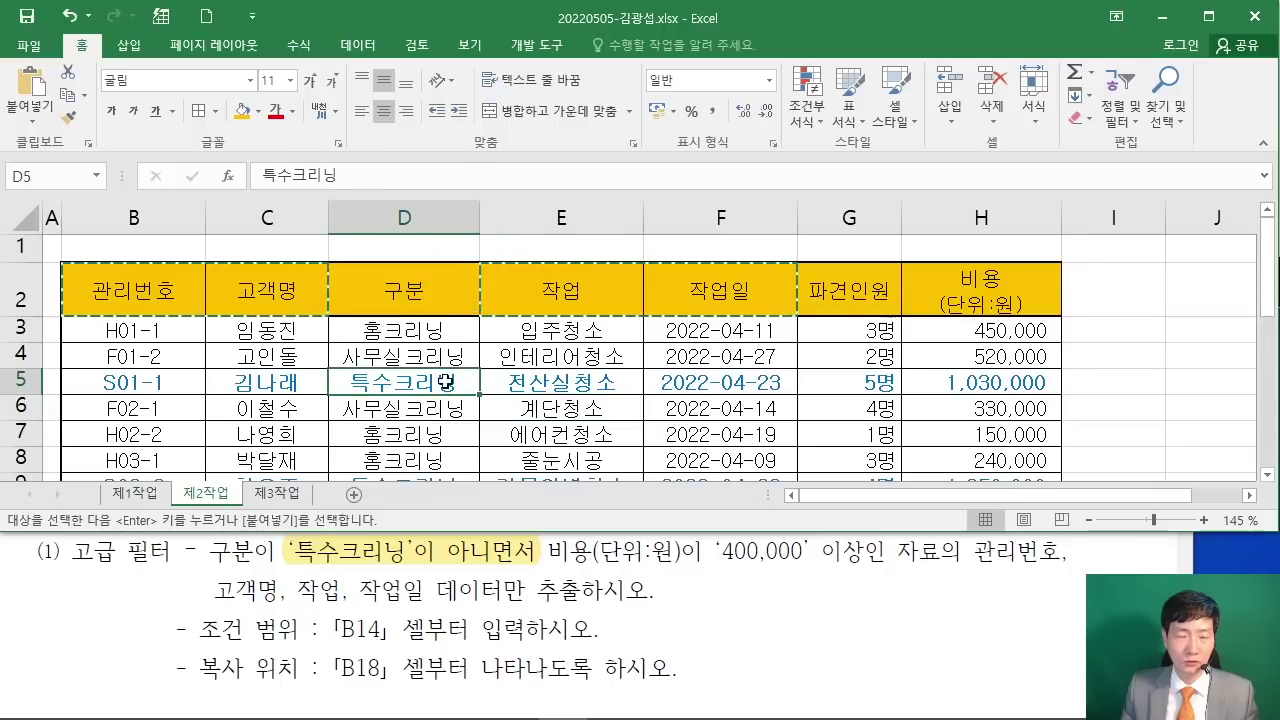
click(360, 45)
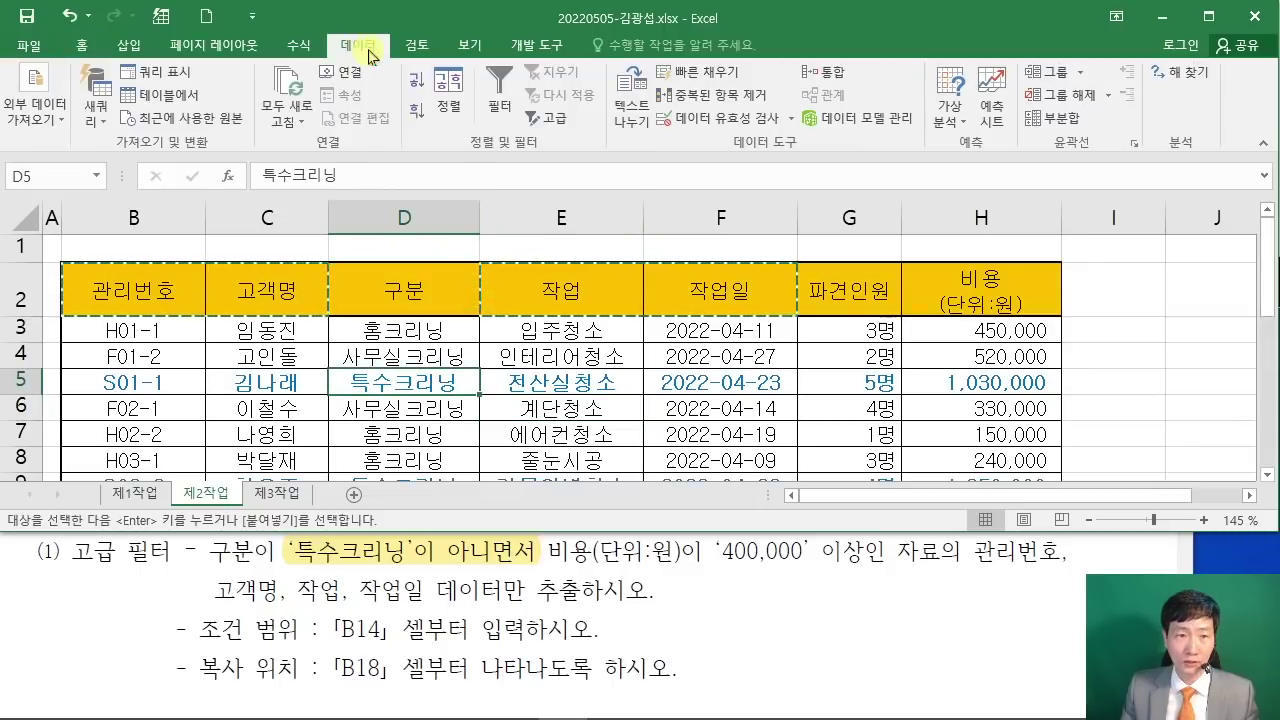
click(546, 122)
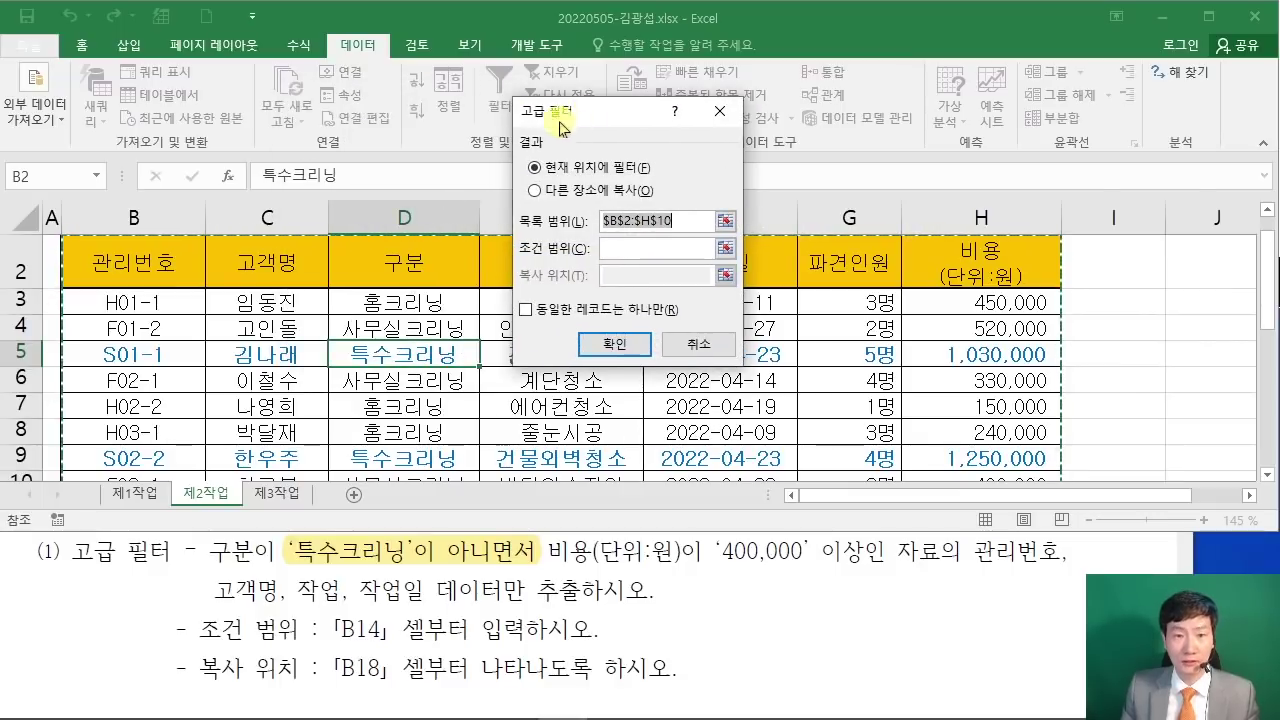
click(535, 191)
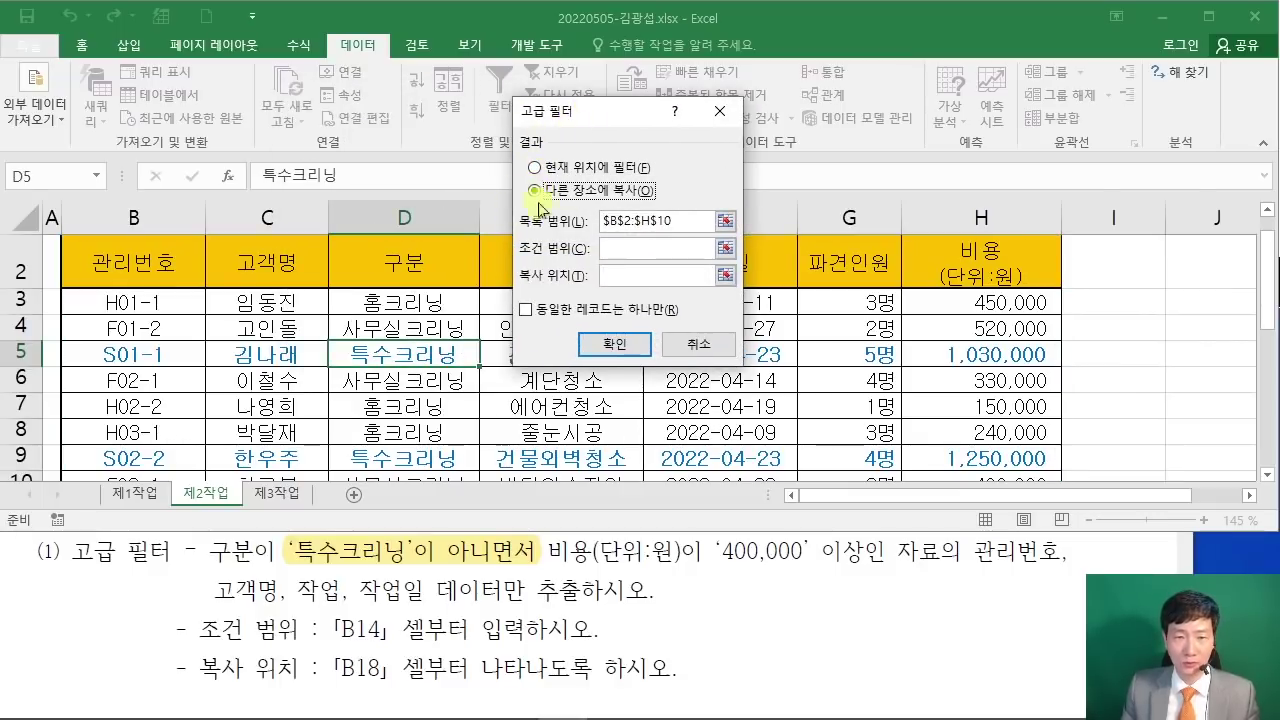
Step: Set criteria range B14:C15 and copy destination B18:E18, then run the filter
click(614, 248)
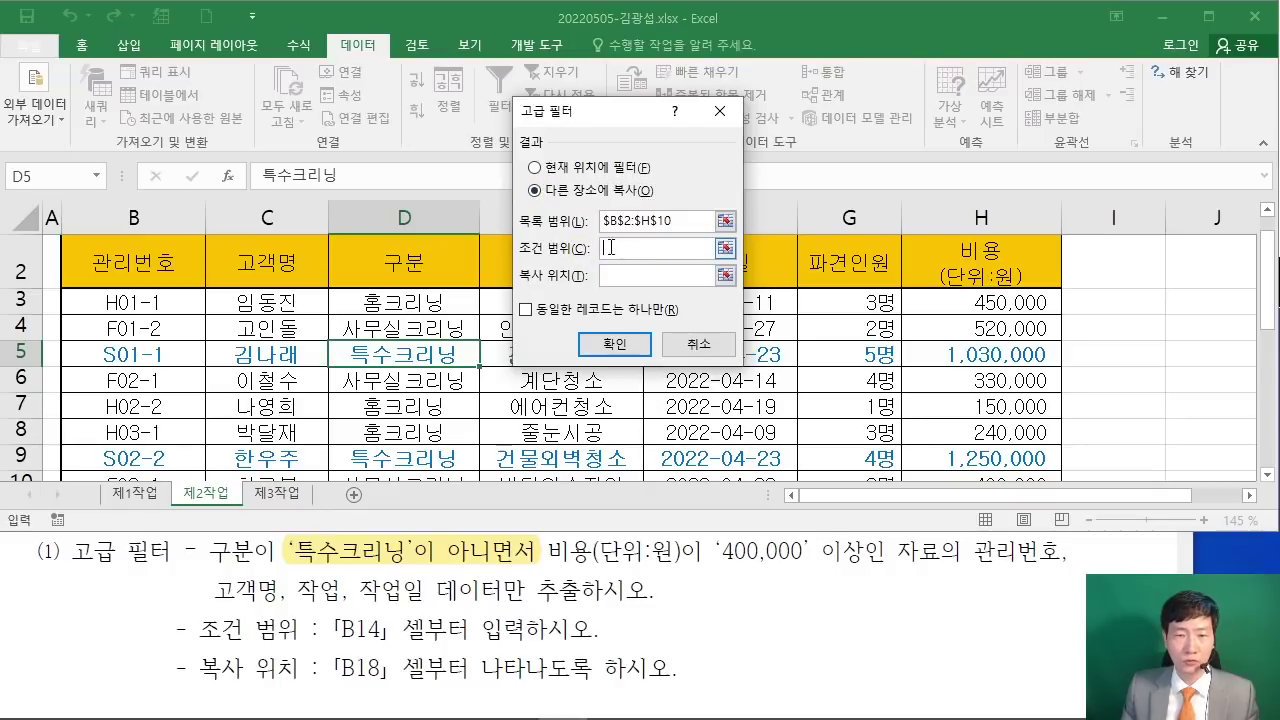
scroll(294, 348, down, 3)
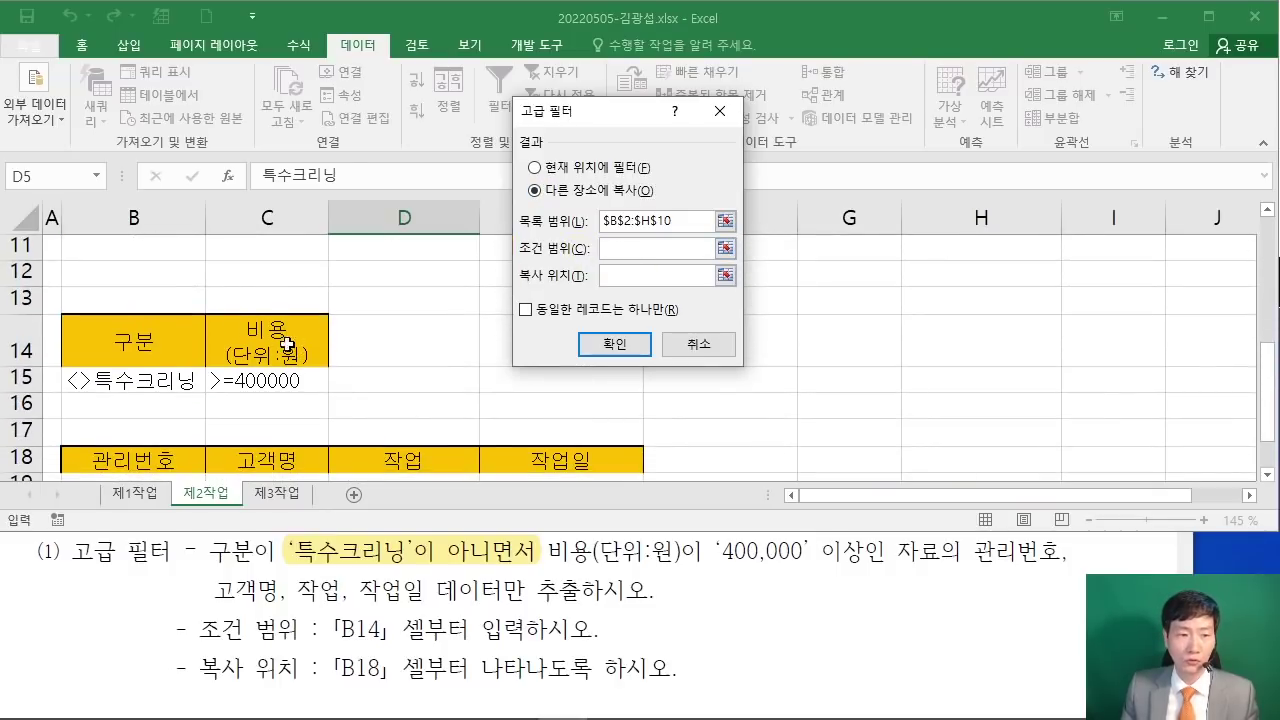
drag(153, 344, 318, 386)
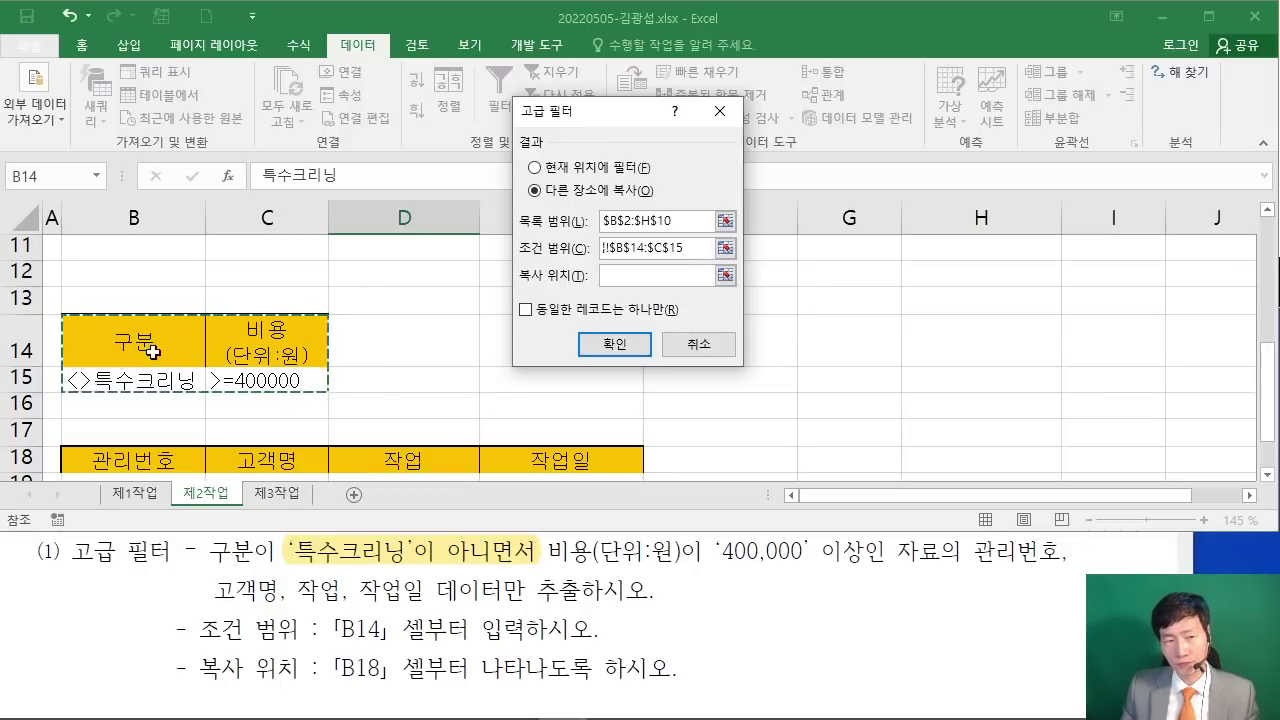
drag(136, 337, 254, 378)
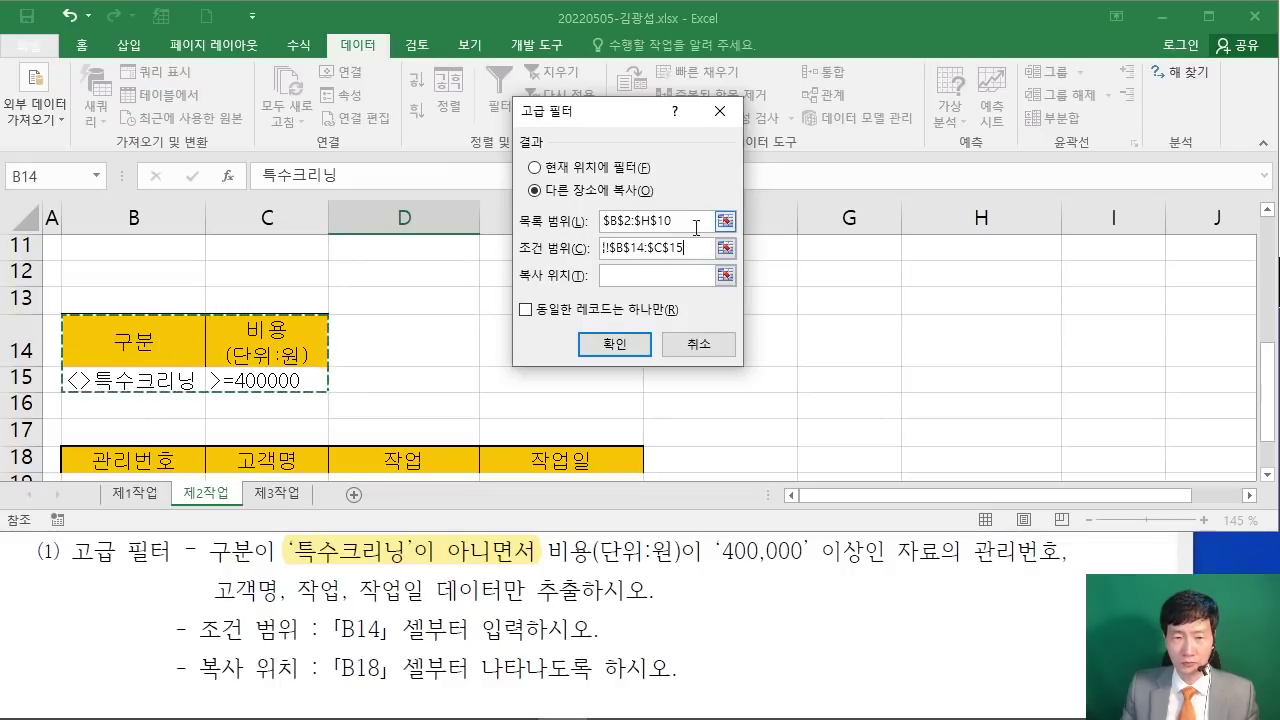
click(647, 274)
scroll(257, 323, down, 2)
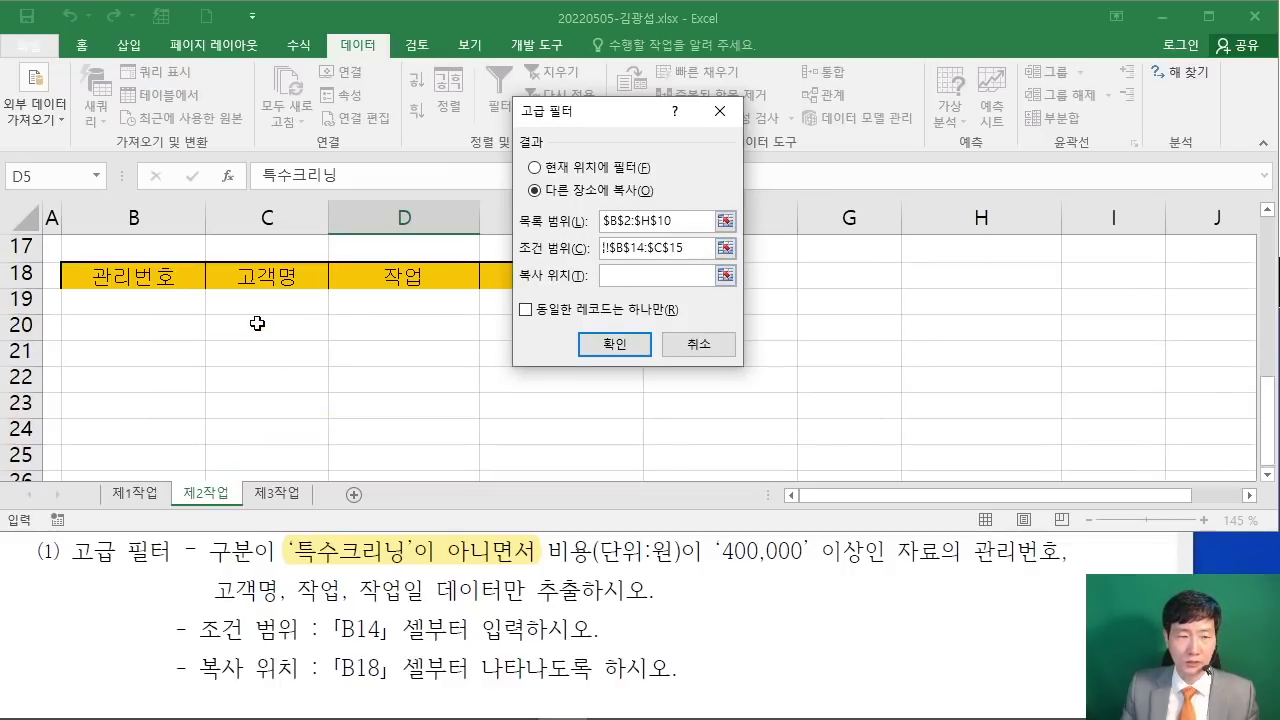
drag(144, 285, 543, 280)
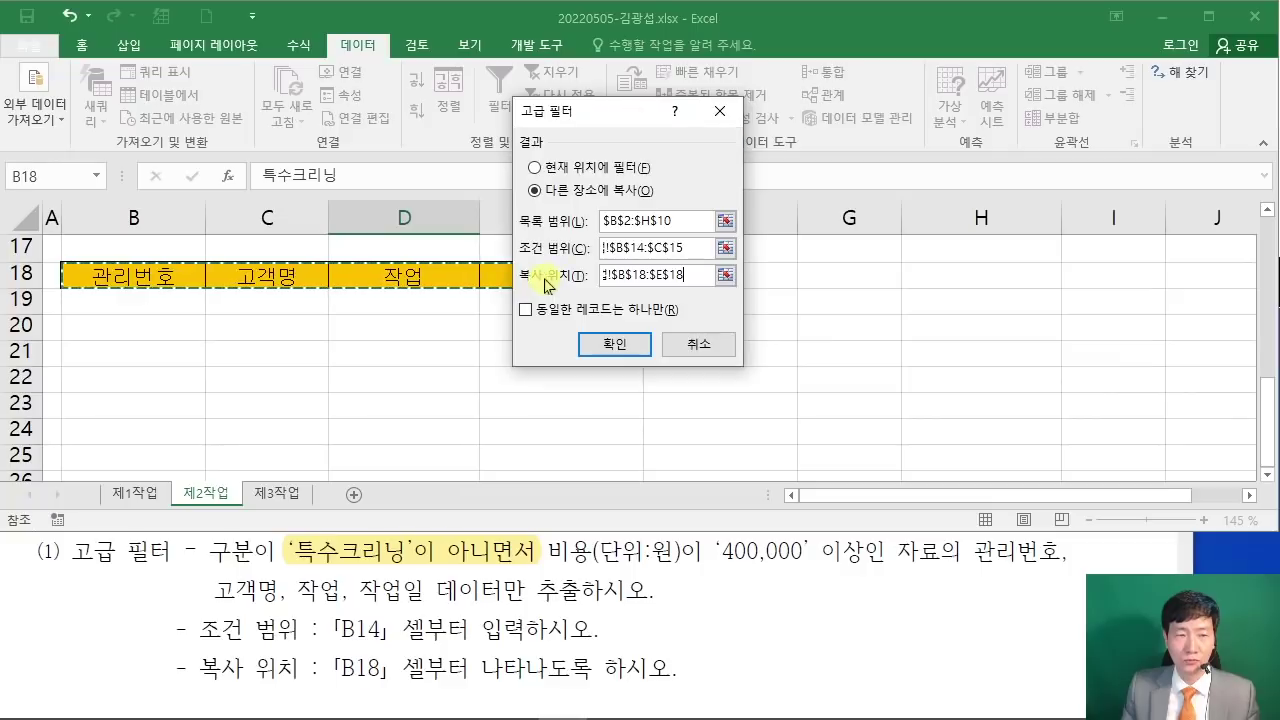
drag(612, 112, 802, 110)
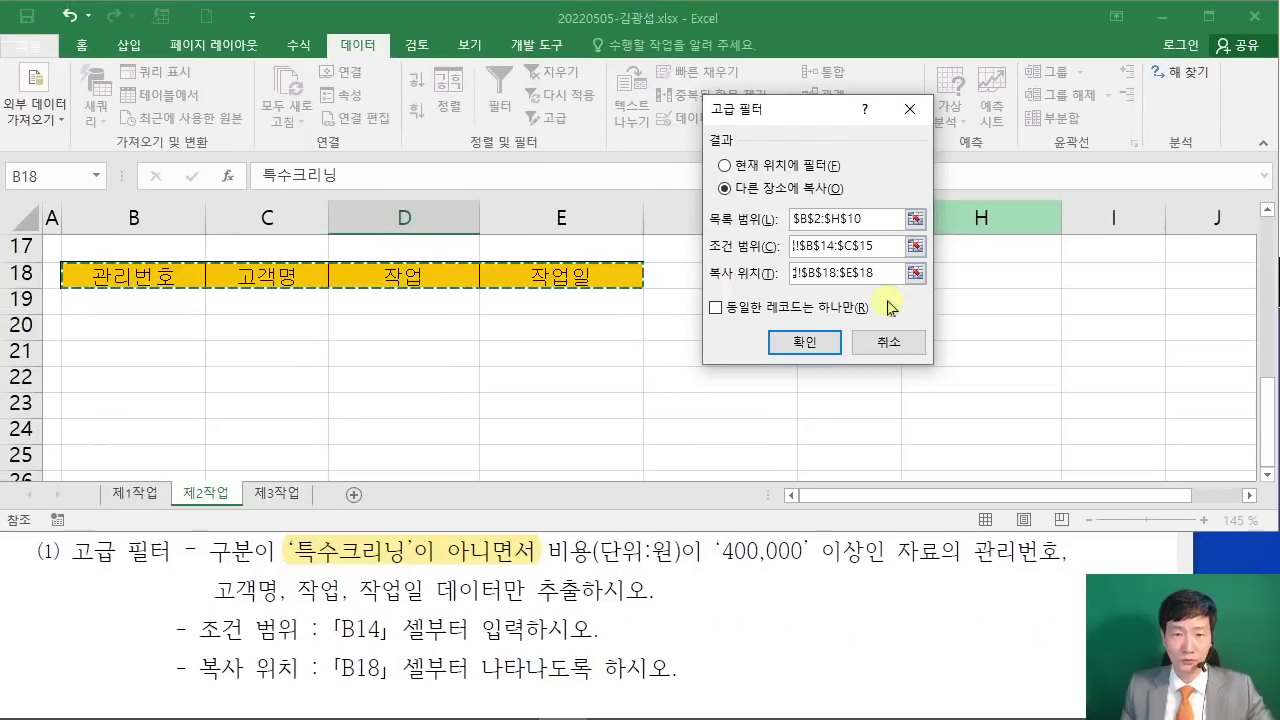
click(818, 344)
scroll(667, 426, down, 4)
Step: Check the three extracted customer names and review the task PDF
click(220, 388)
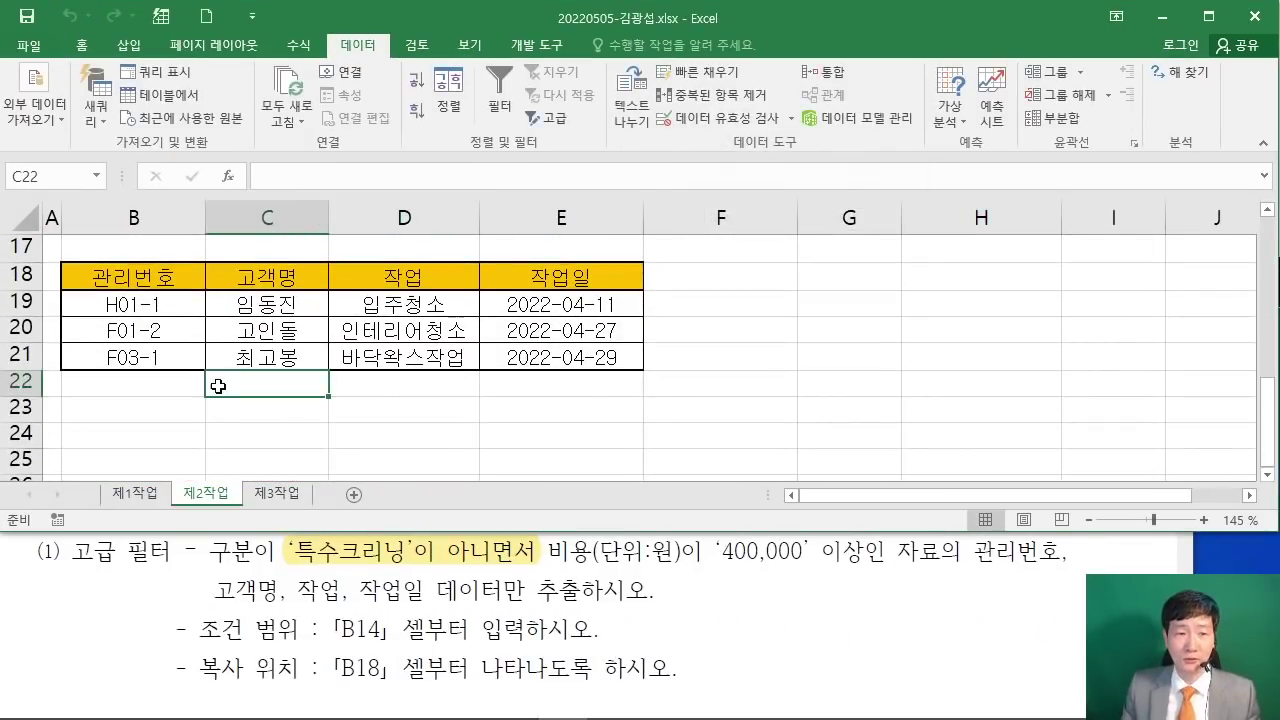
click(286, 305)
click(280, 330)
click(277, 357)
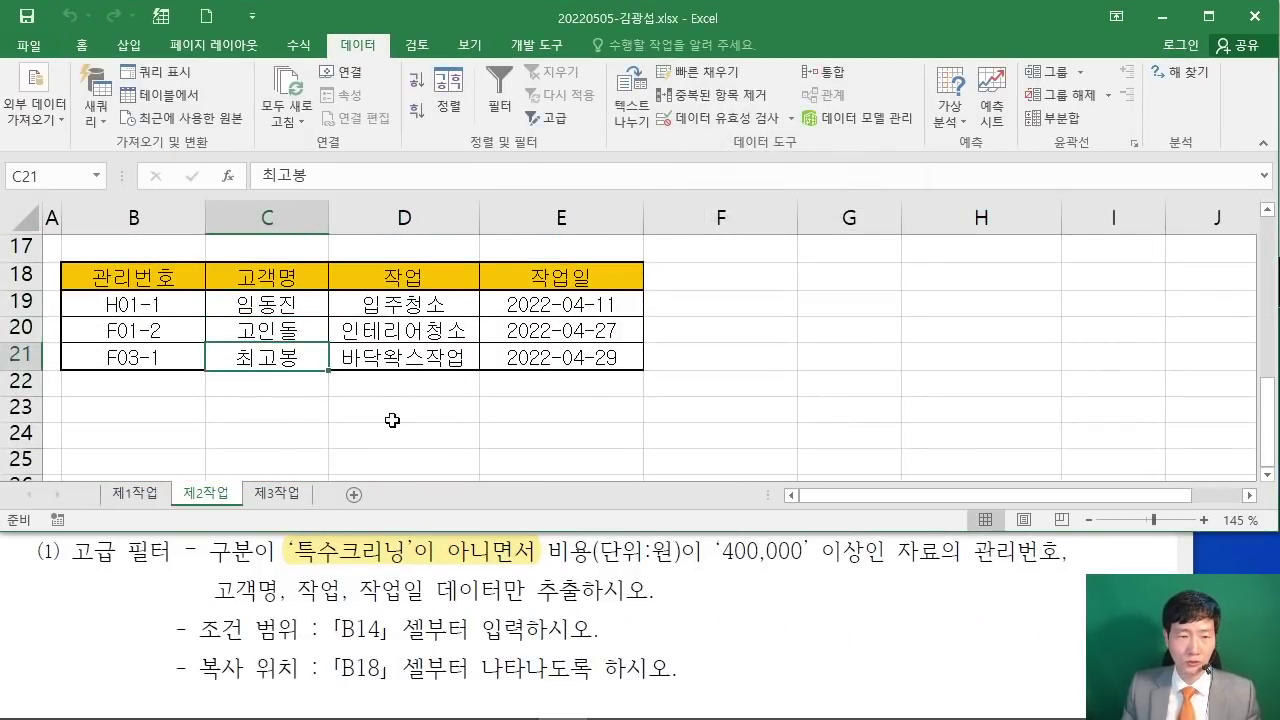
click(392, 418)
scroll(575, 425, up, 2)
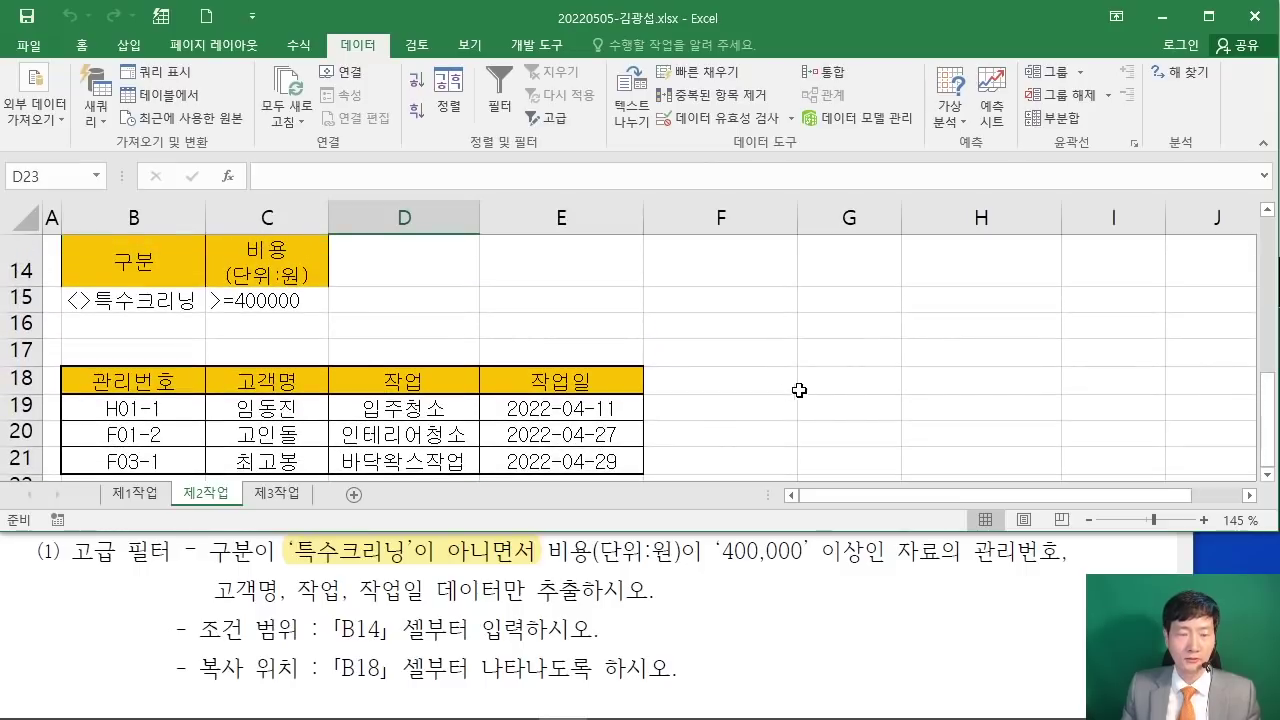
click(654, 566)
scroll(655, 560, down, 3)
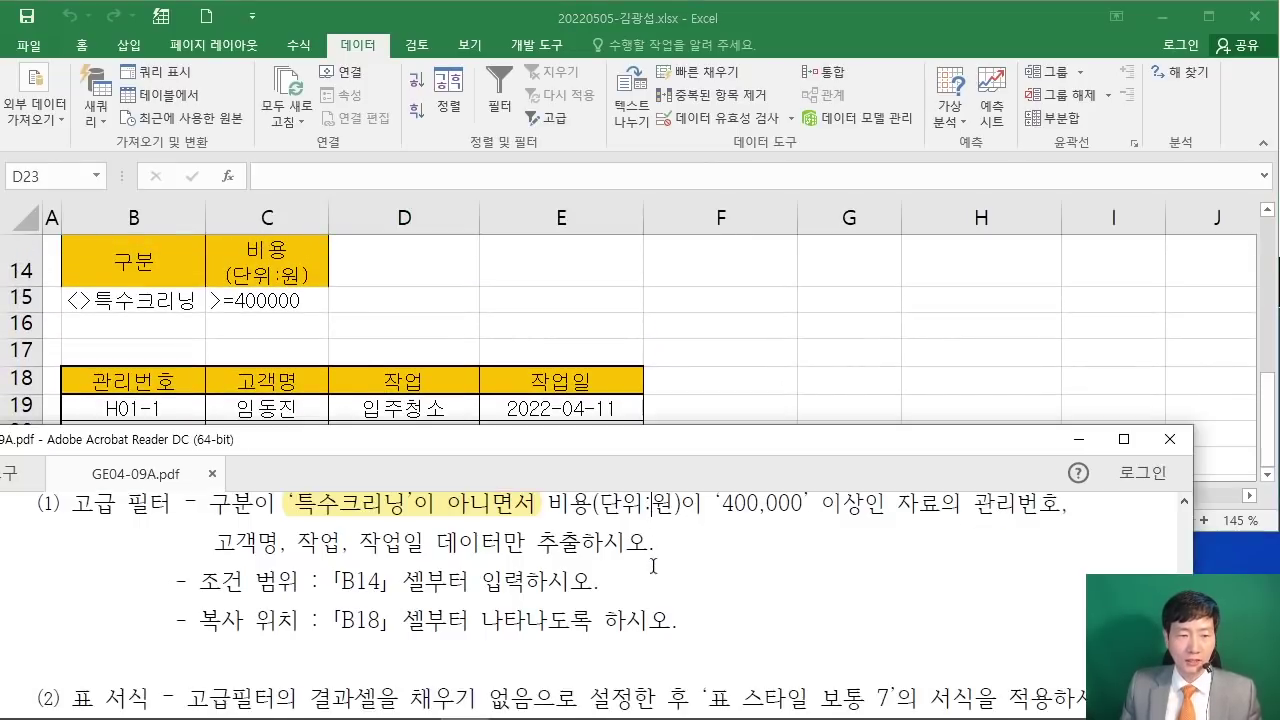
click(755, 376)
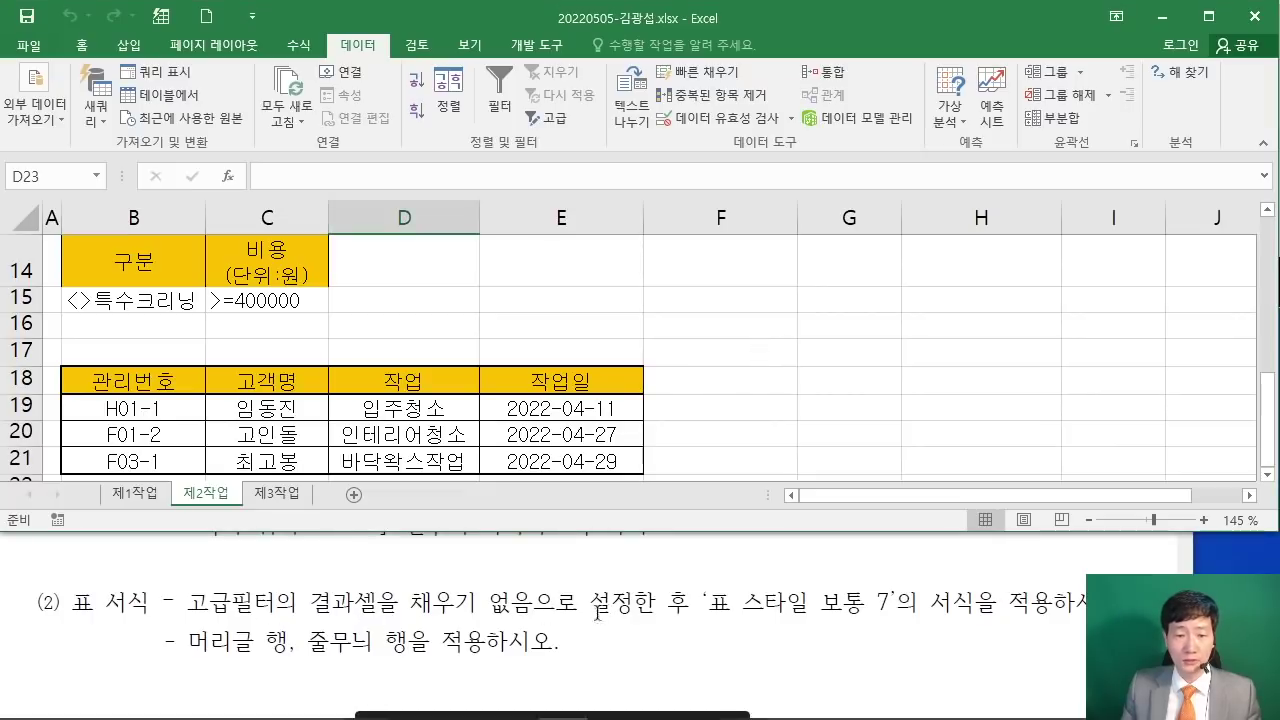
Step: Select B18:E21 and set its fill colour to No Fill
click(270, 446)
drag(94, 378, 551, 460)
scroll(686, 406, down, 2)
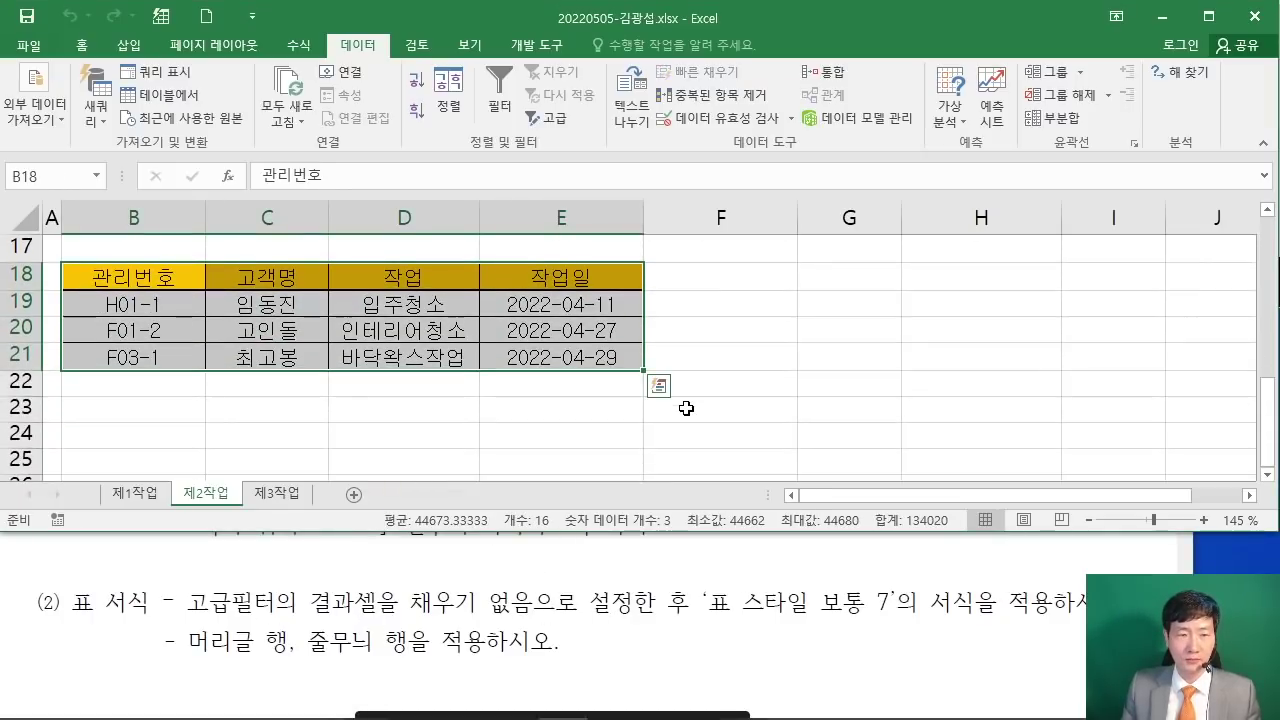
scroll(686, 408, up, 2)
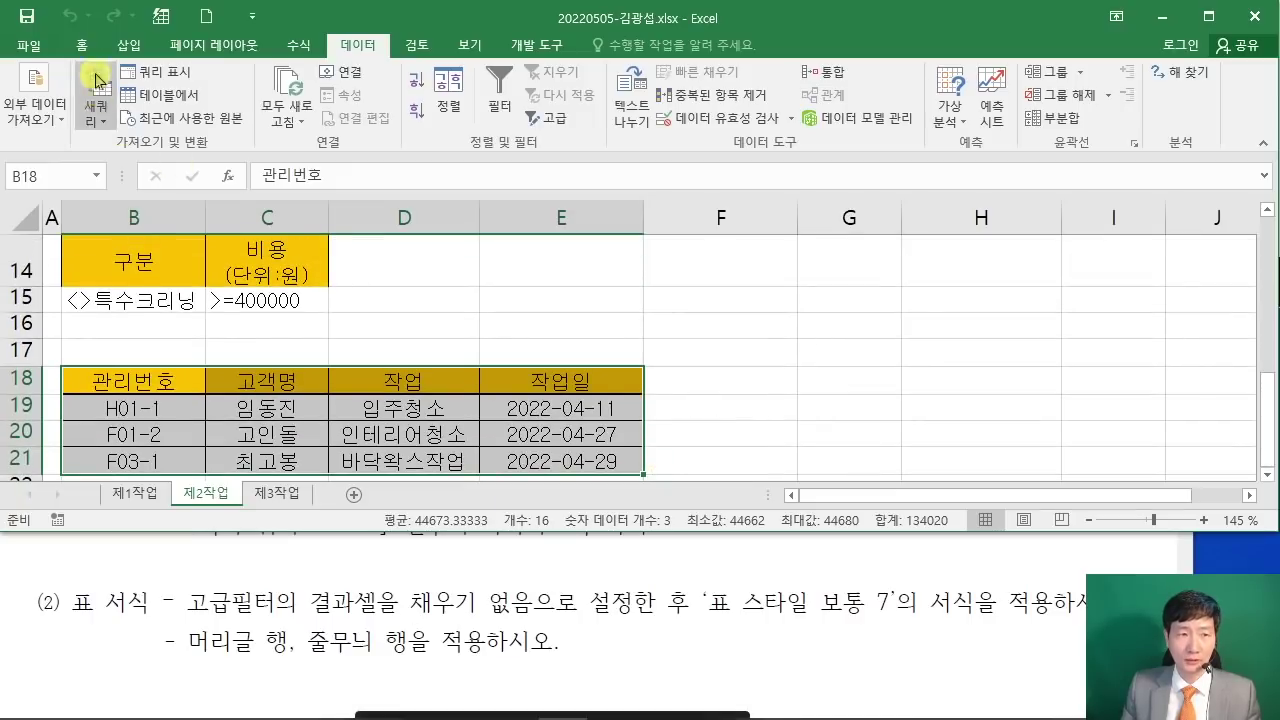
click(84, 45)
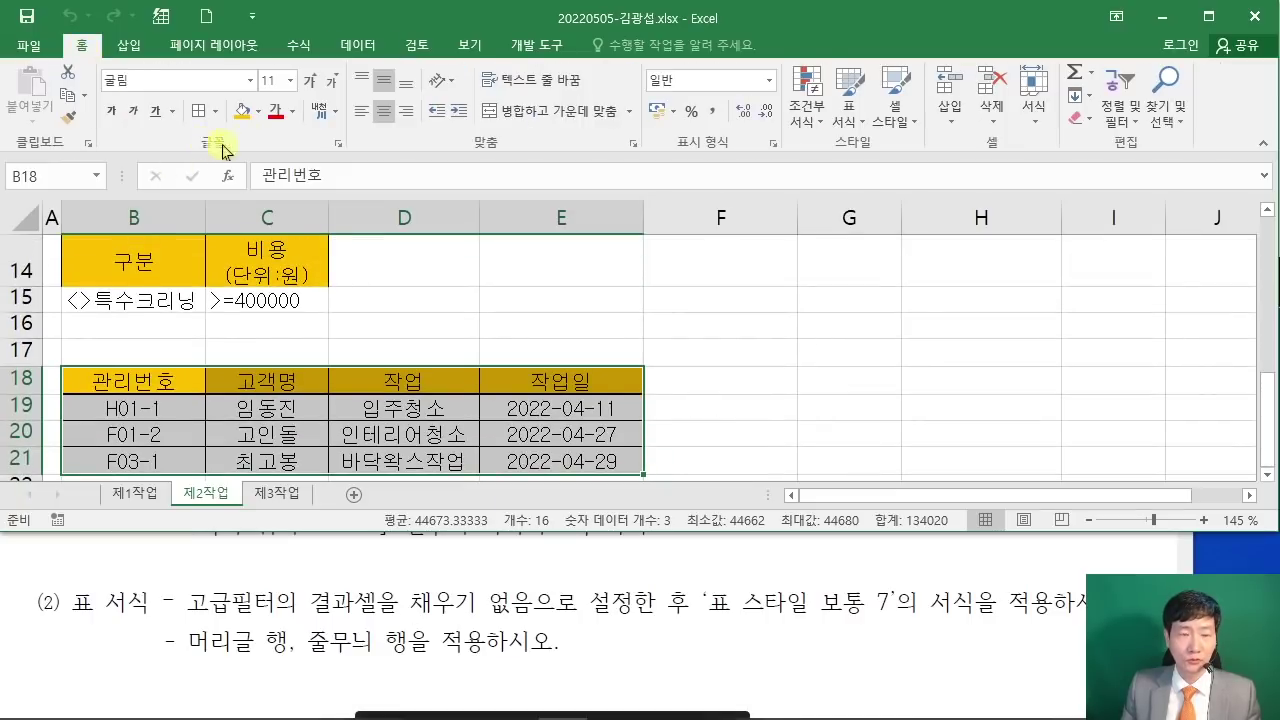
click(258, 112)
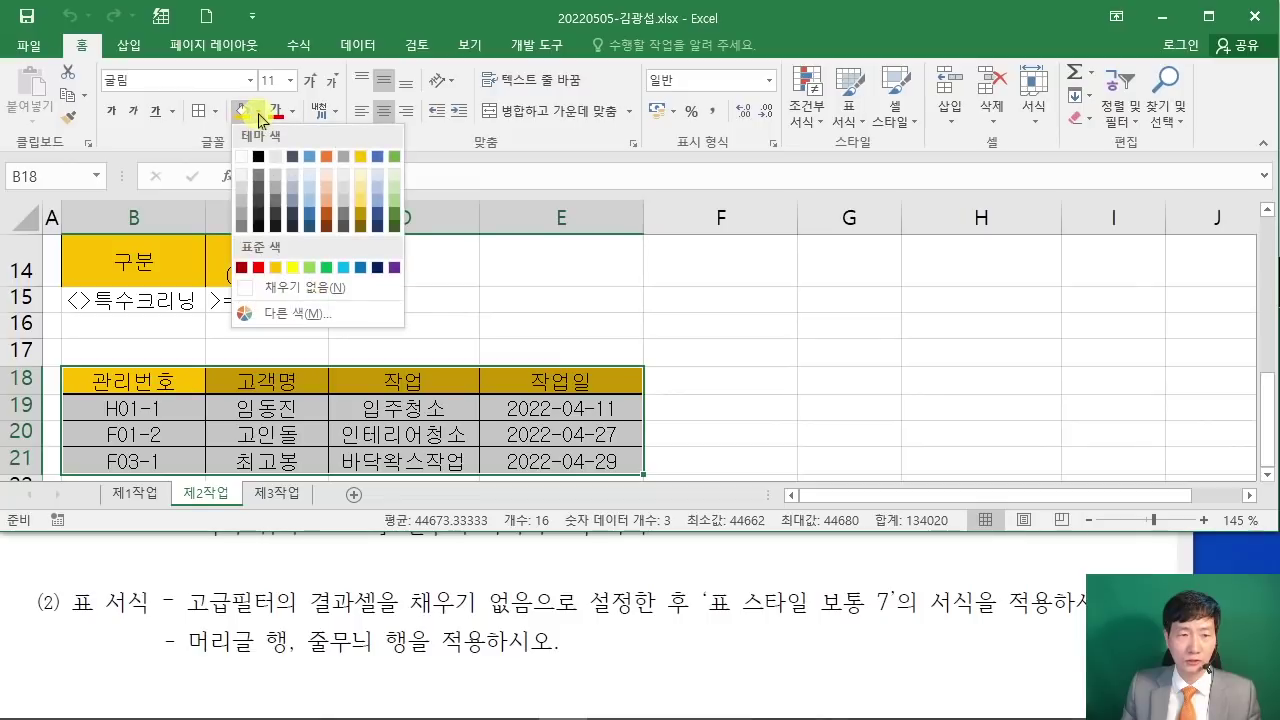
click(322, 295)
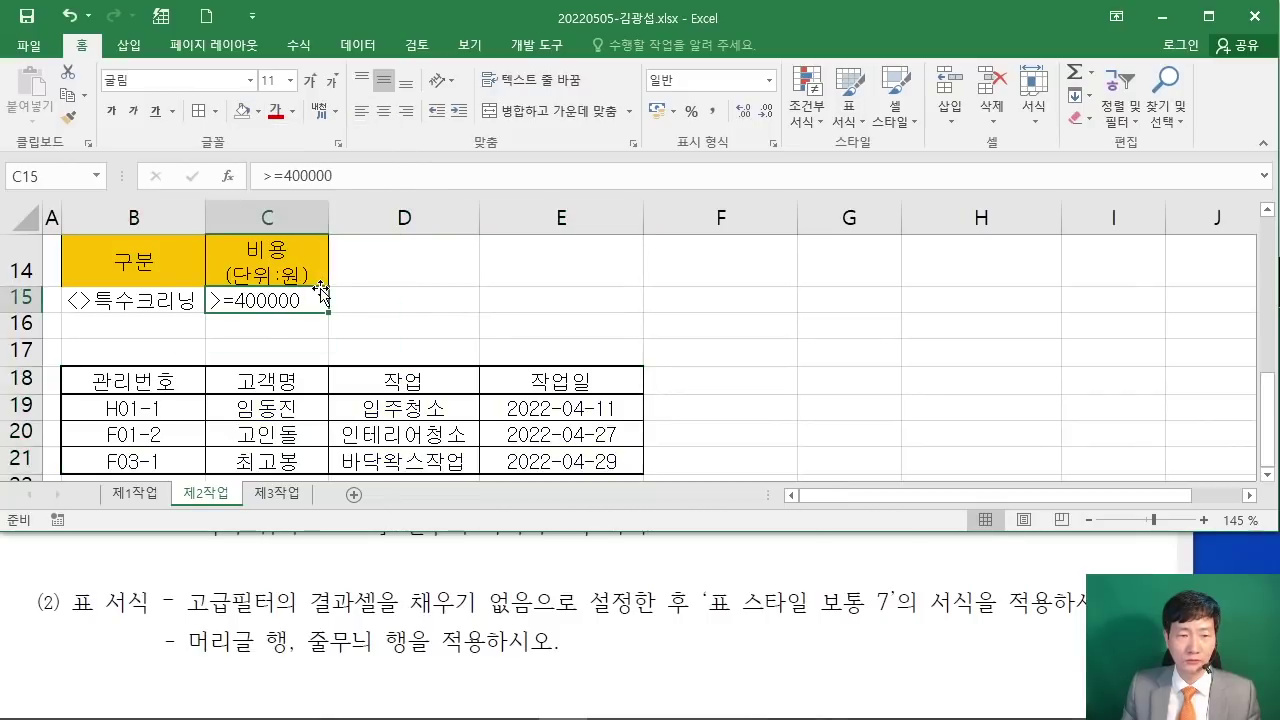
click(193, 420)
drag(137, 380, 536, 462)
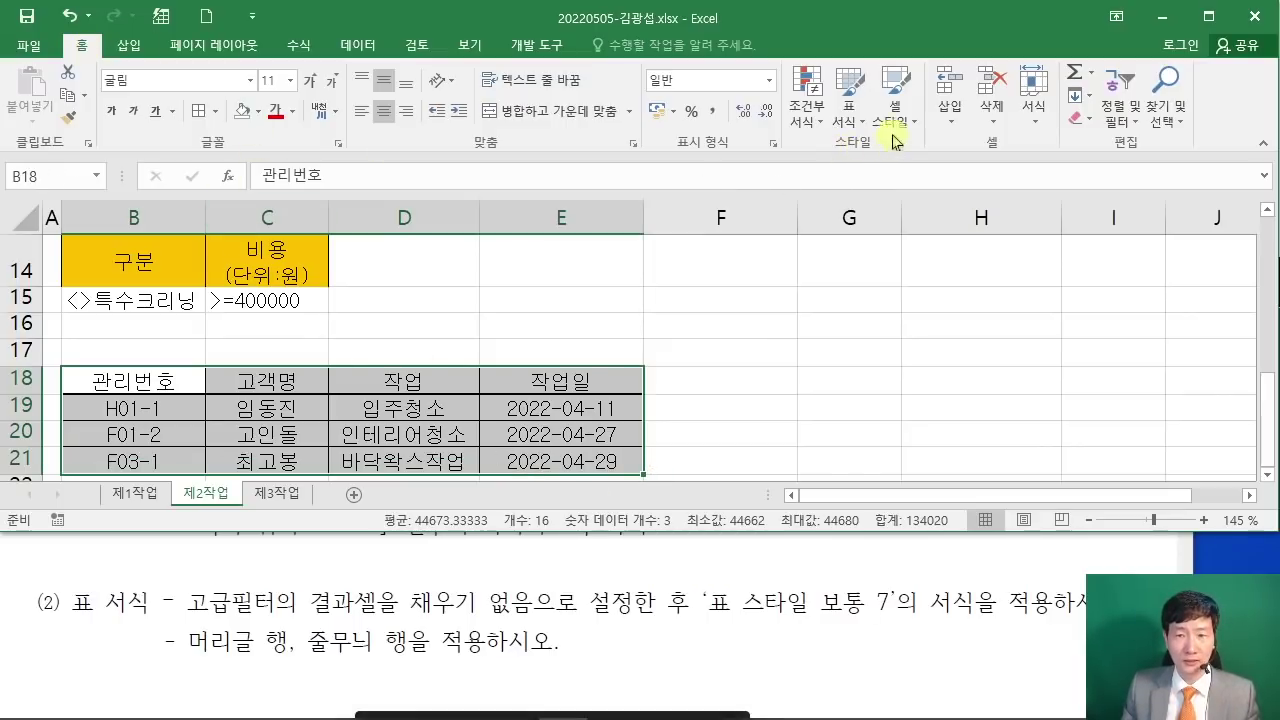
Step: Format B18:E21 as a table with headers in the green Table Style Medium 7
click(860, 118)
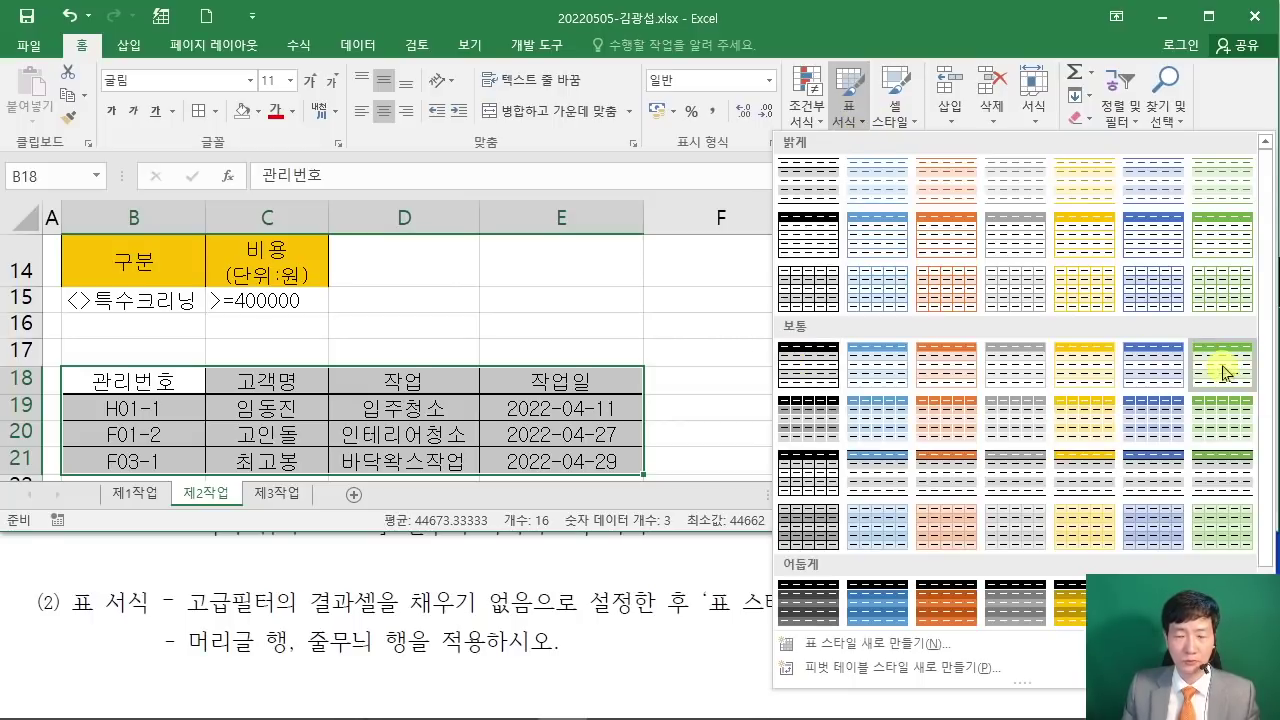
click(1225, 372)
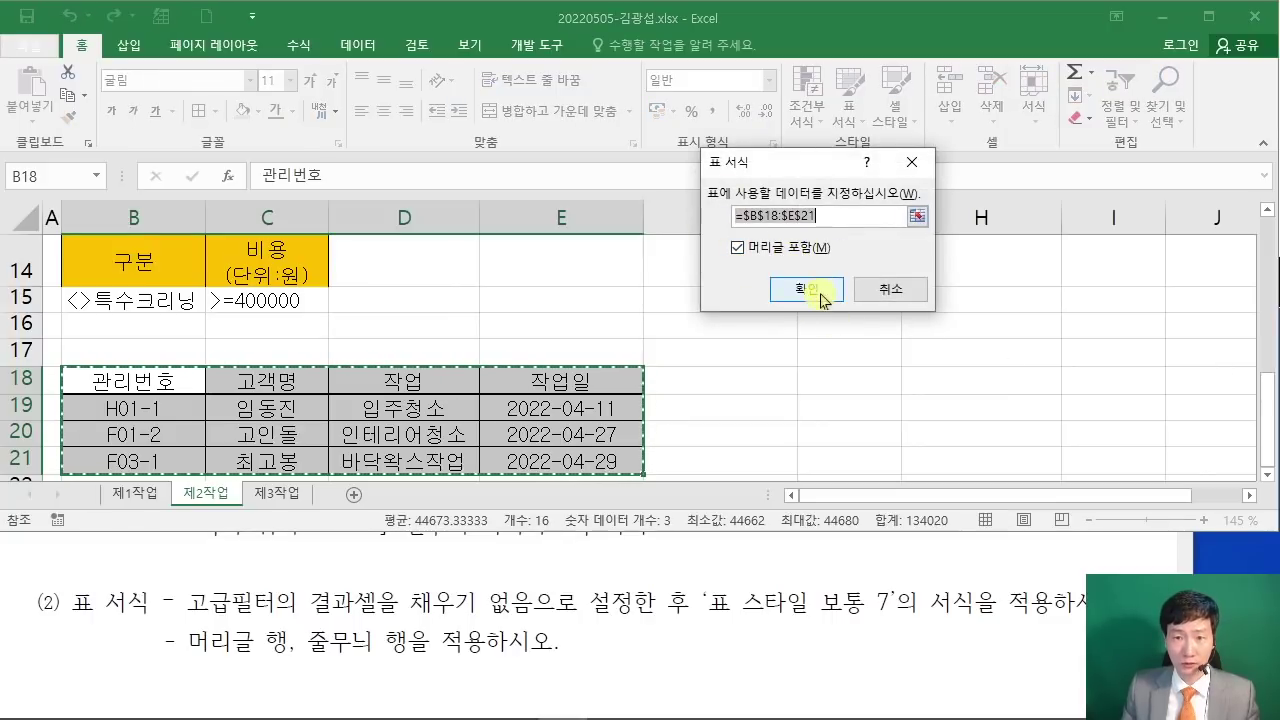
click(810, 290)
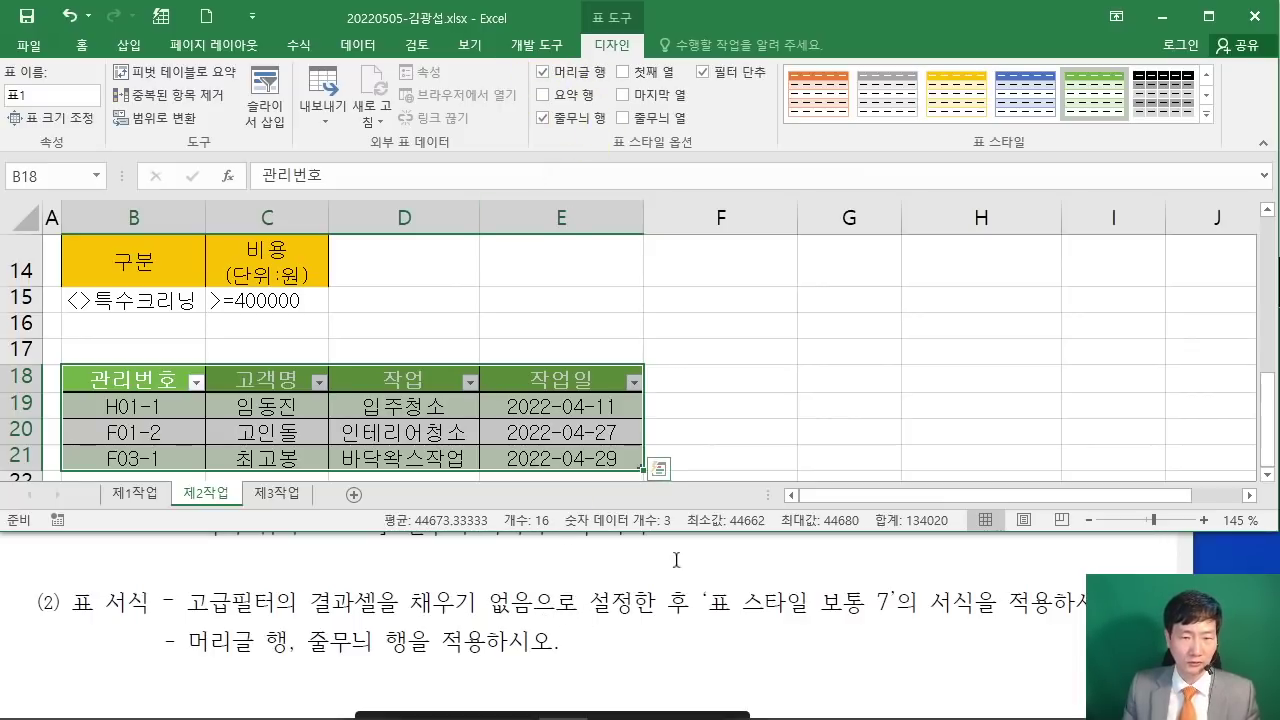
click(780, 398)
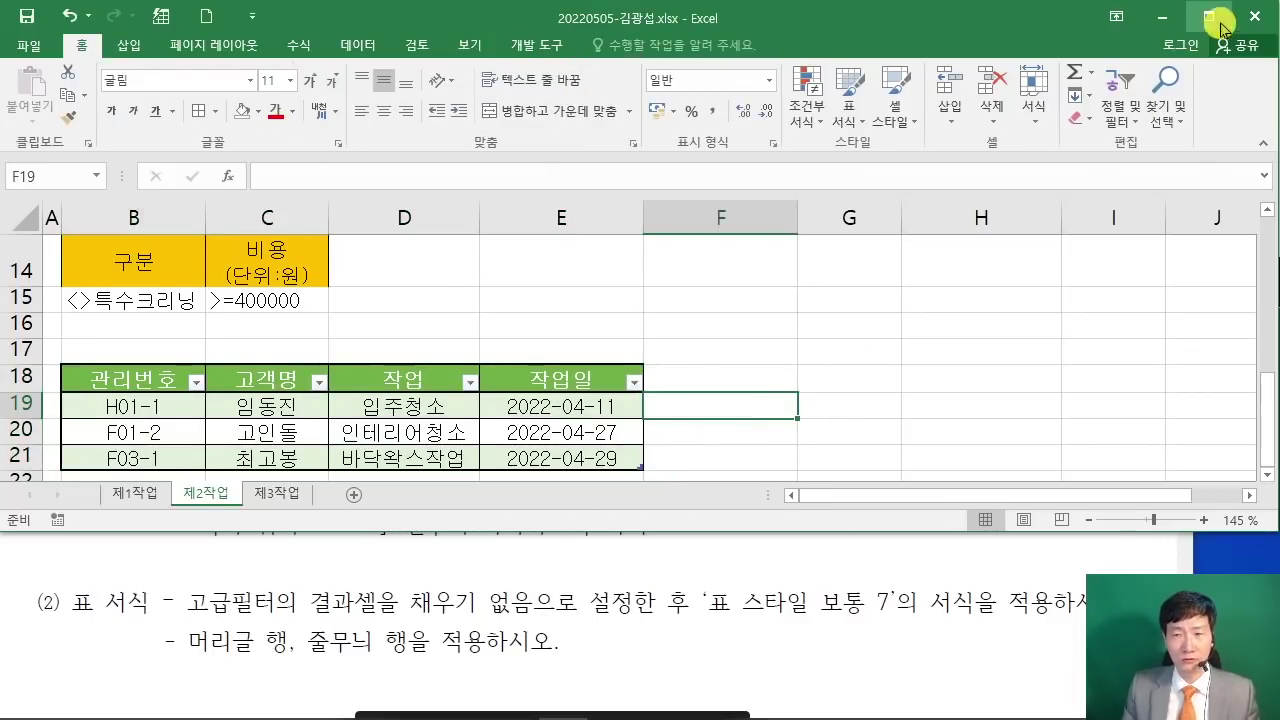
click(1208, 16)
scroll(772, 418, up, 4)
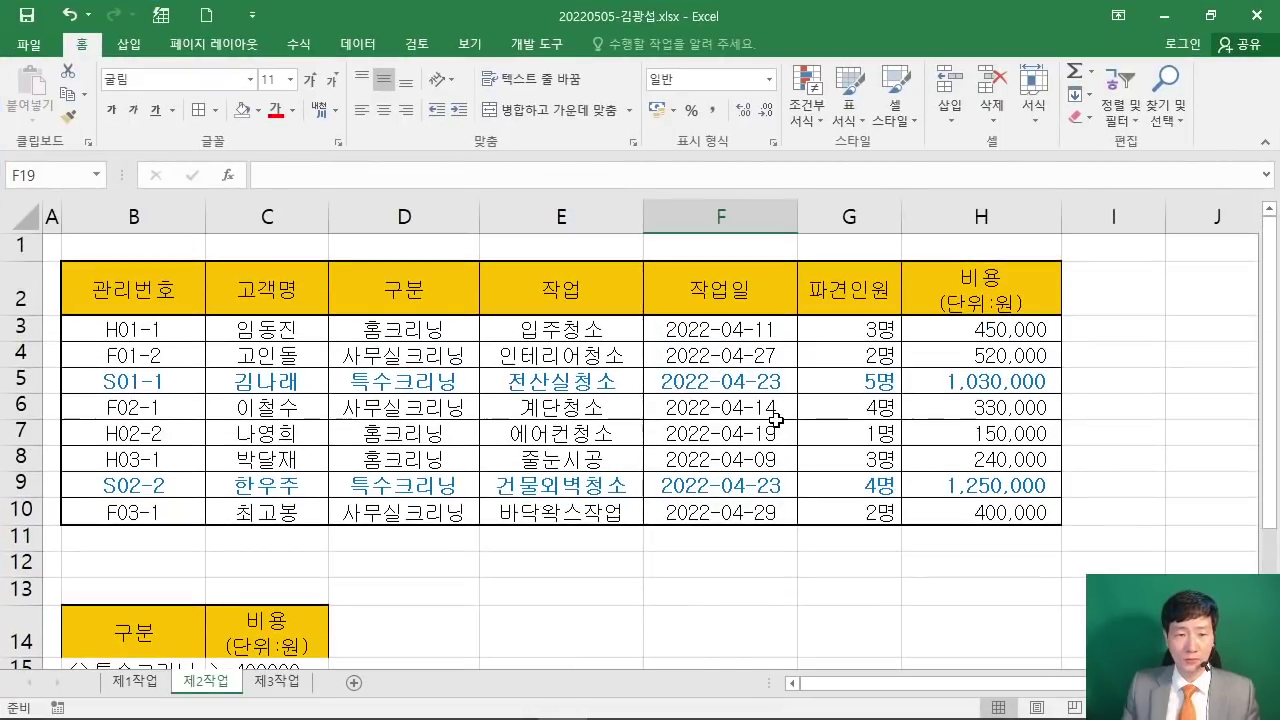
scroll(774, 419, down, 1)
scroll(776, 420, down, 3)
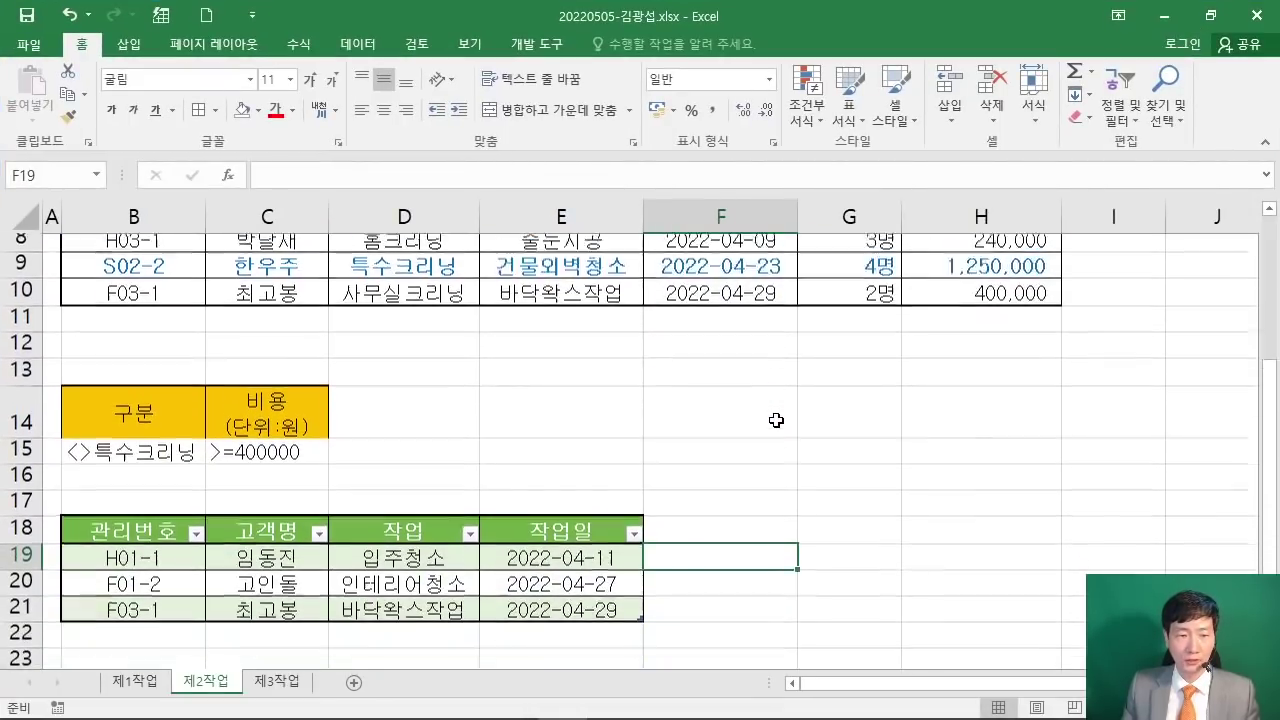
scroll(747, 440, up, 2)
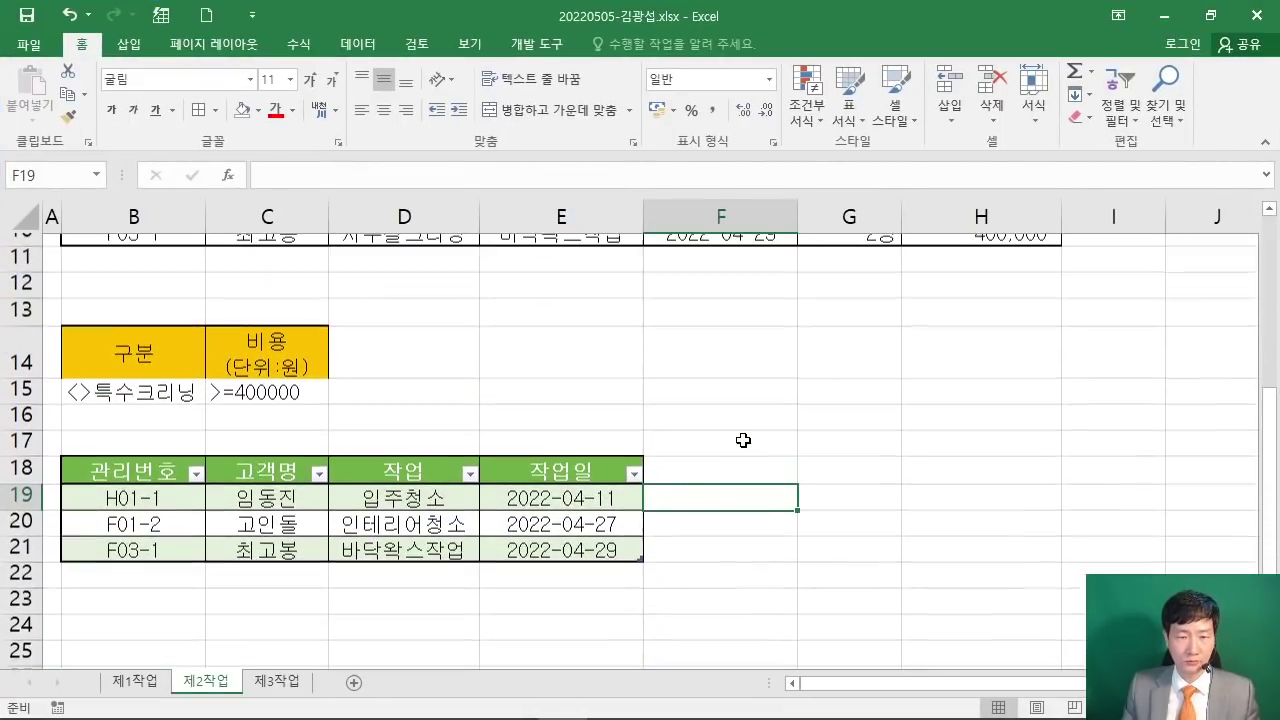
click(1214, 22)
Step: Maximize the task PDF at the 제2작업 section and select the 고급 필터 and 표 서식 wording
click(1100, 560)
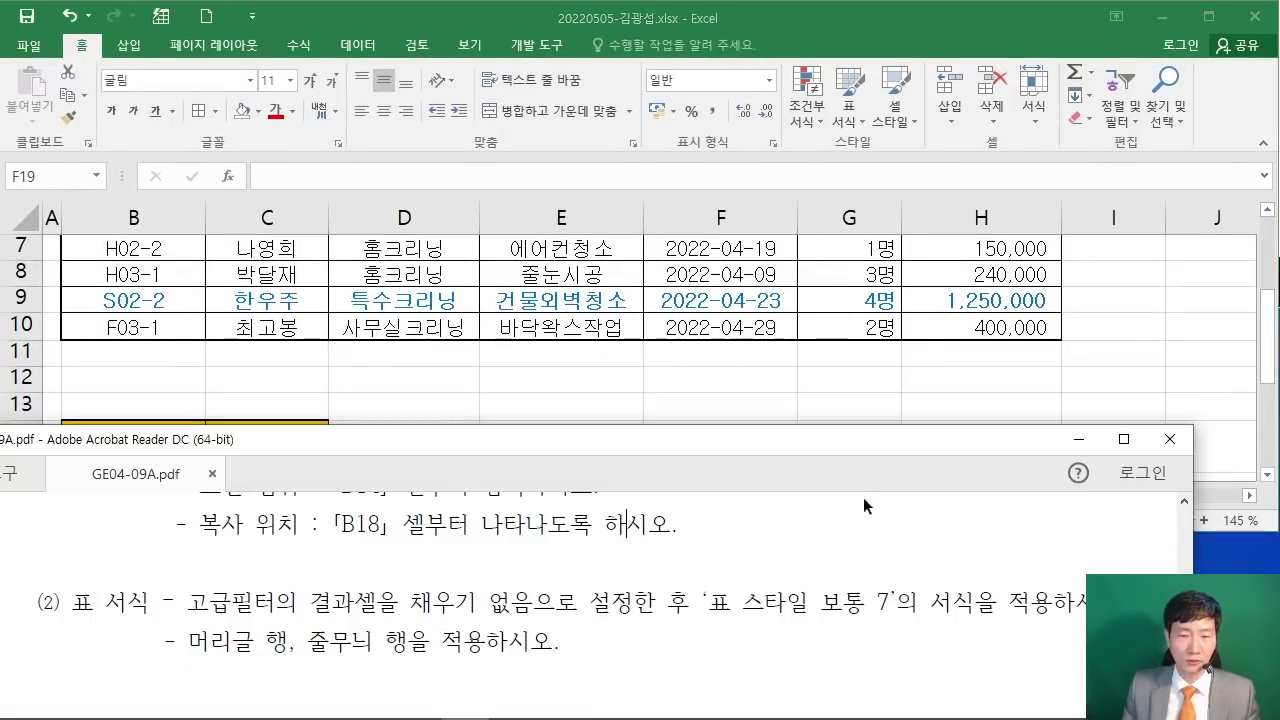
click(1110, 447)
scroll(673, 351, up, 3)
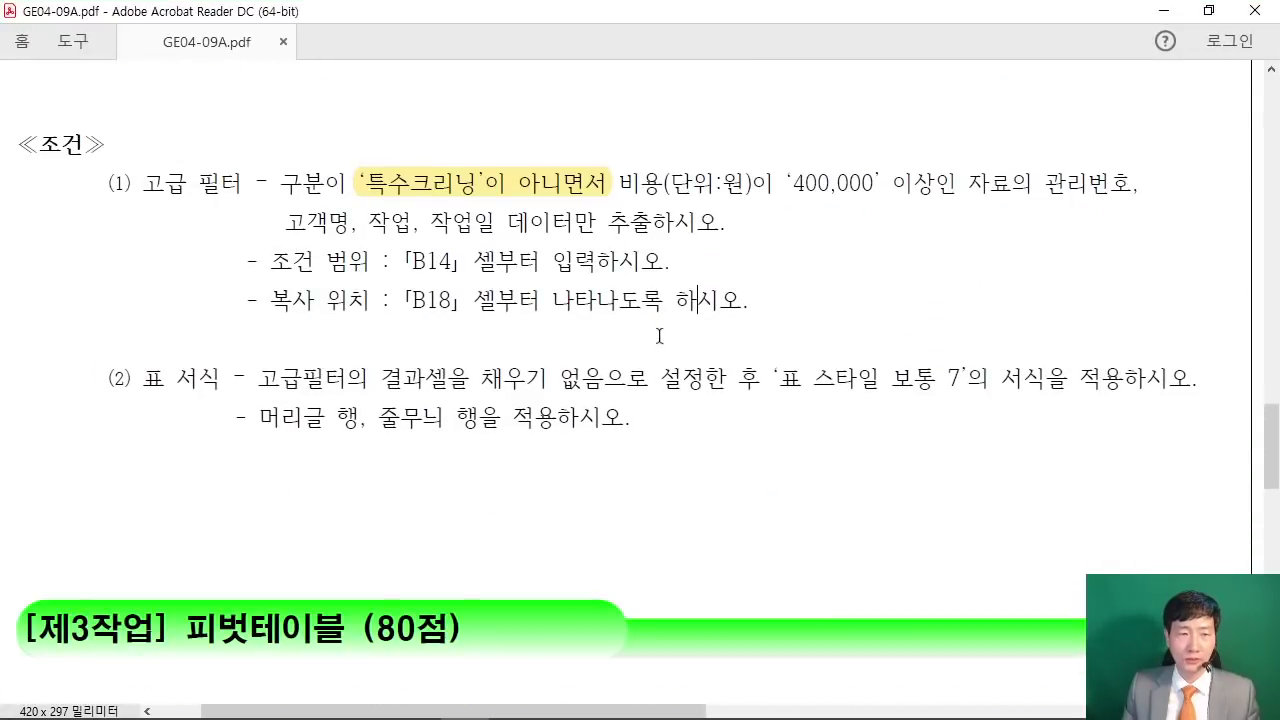
scroll(662, 331, up, 3)
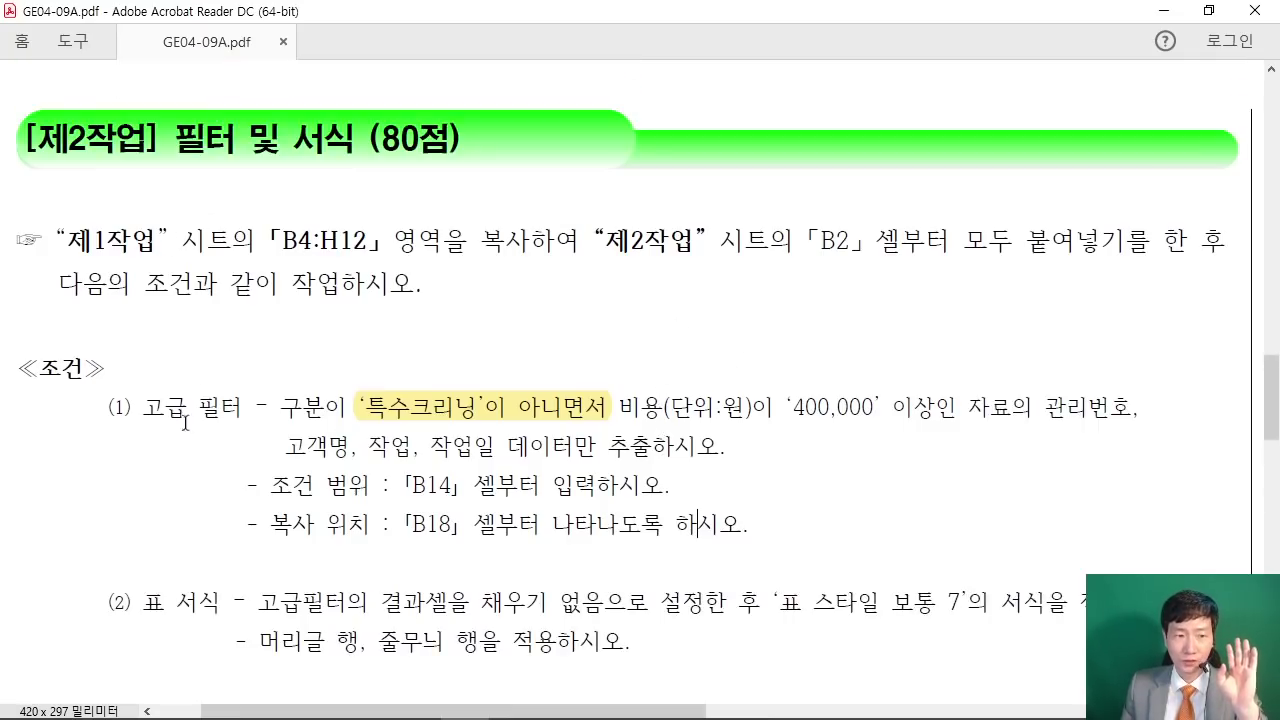
drag(144, 407, 241, 405)
drag(132, 602, 220, 602)
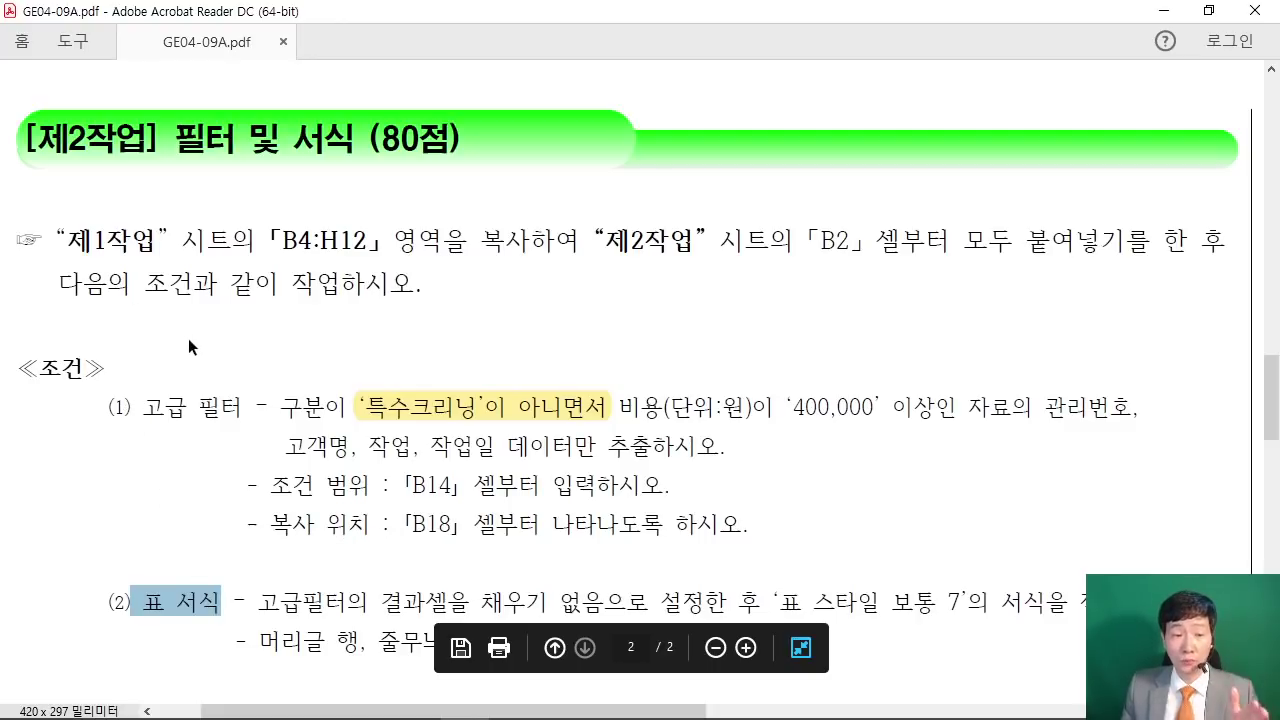
Step: Annotate the criteria and table-format conditions with red ink, then clear it
mouse_move(90, 493)
mouse_down()
mouse_move(98, 504)
mouse_move(122, 473)
mouse_move(170, 466)
mouse_up()
drag(146, 483, 163, 483)
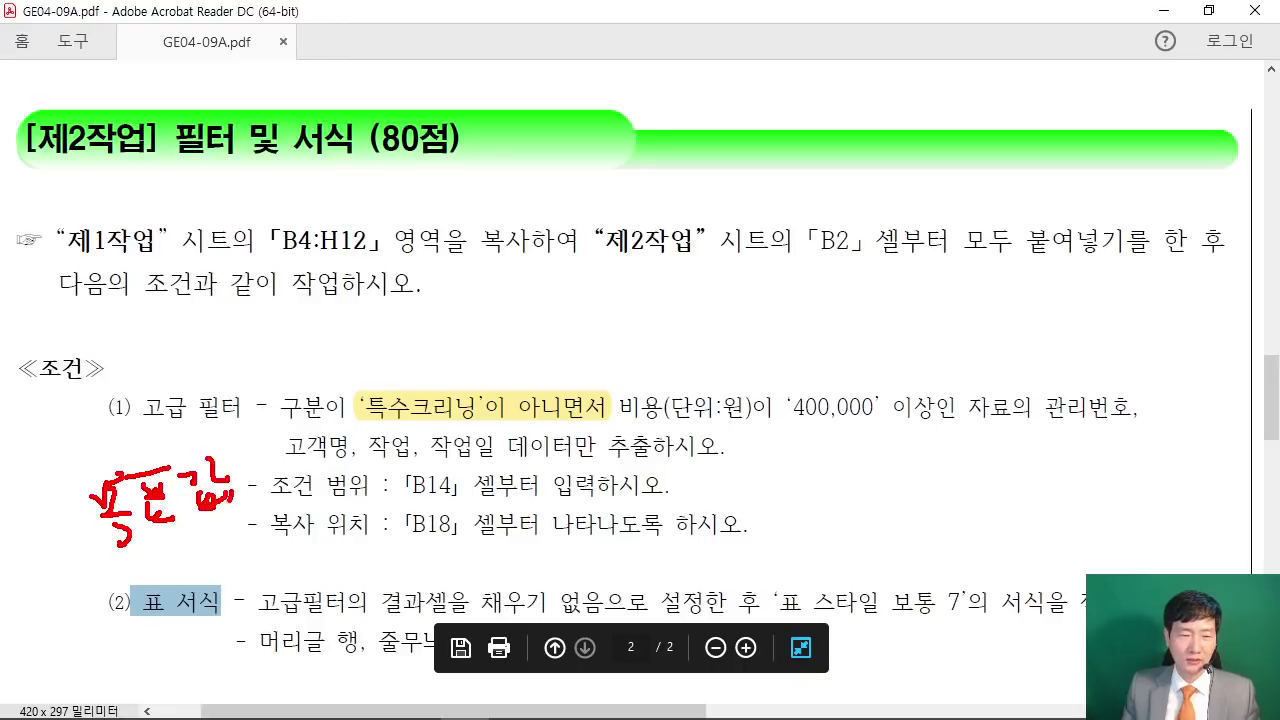
mouse_move(266, 468)
mouse_down()
mouse_move(326, 508)
mouse_move(380, 490)
mouse_move(388, 536)
mouse_up()
mouse_move(232, 418)
mouse_down()
mouse_move(98, 402)
mouse_move(246, 418)
mouse_up()
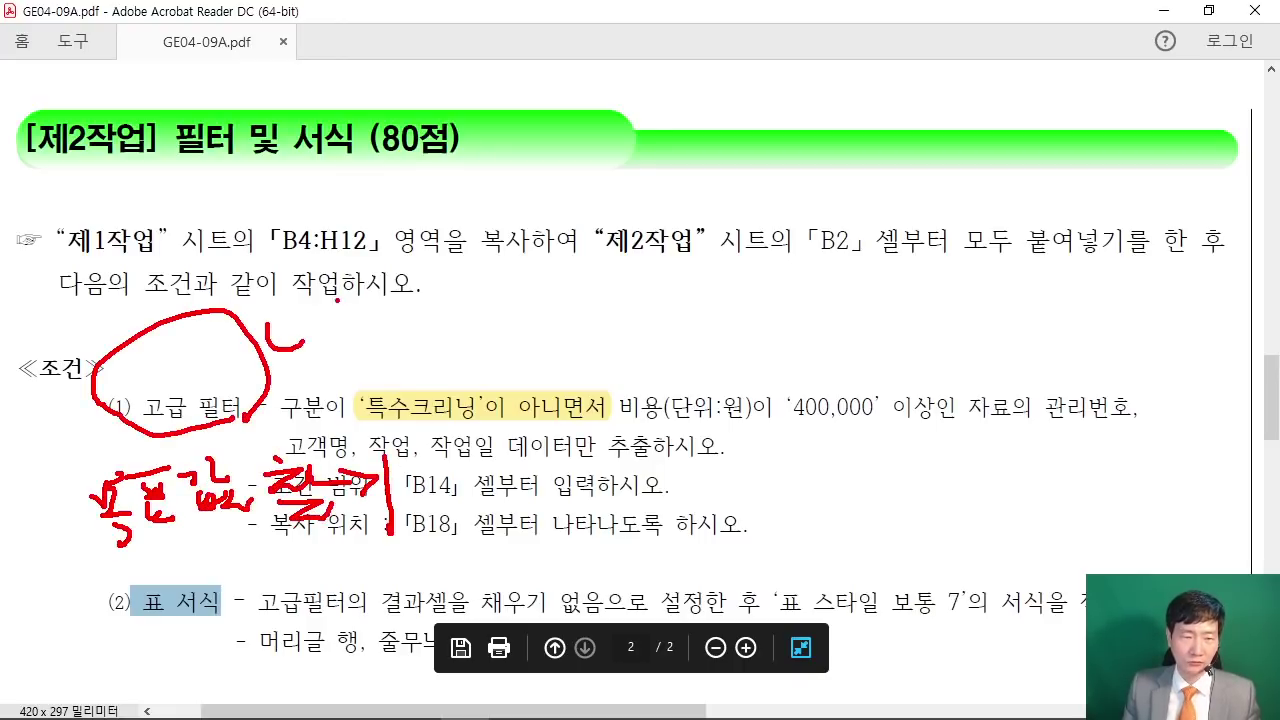
drag(312, 308, 318, 392)
drag(270, 352, 362, 382)
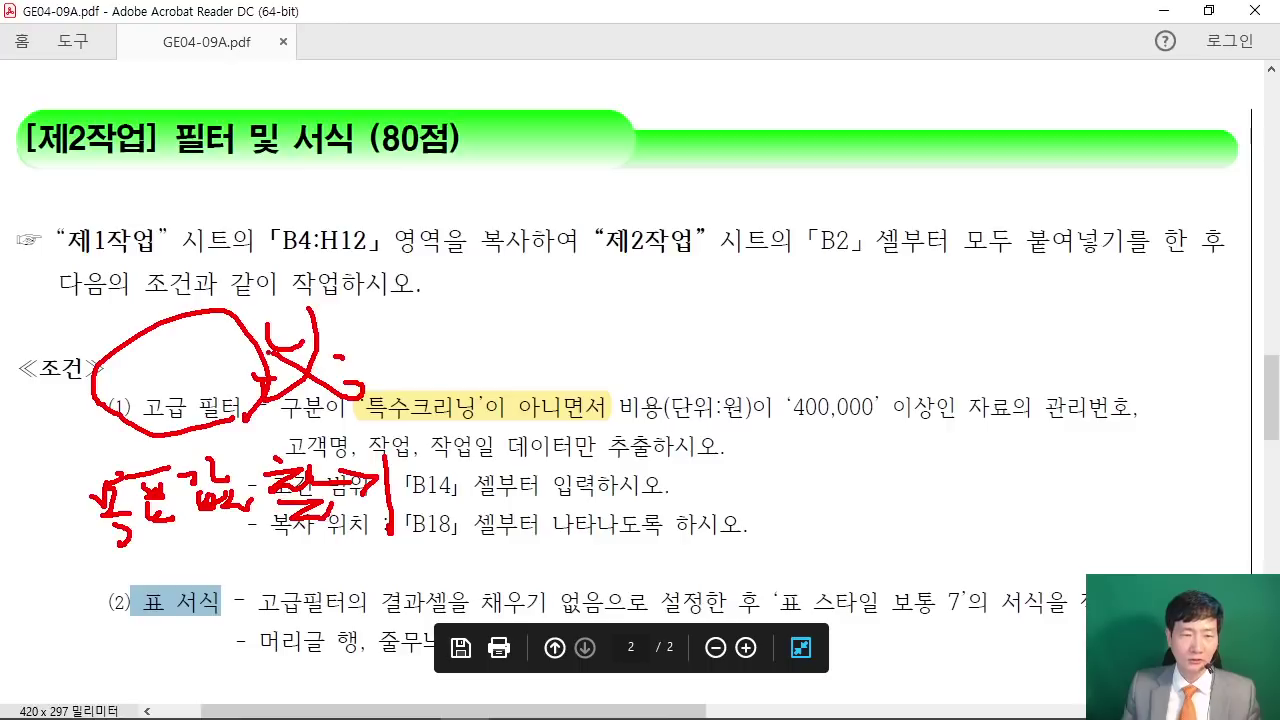
drag(120, 548, 398, 533)
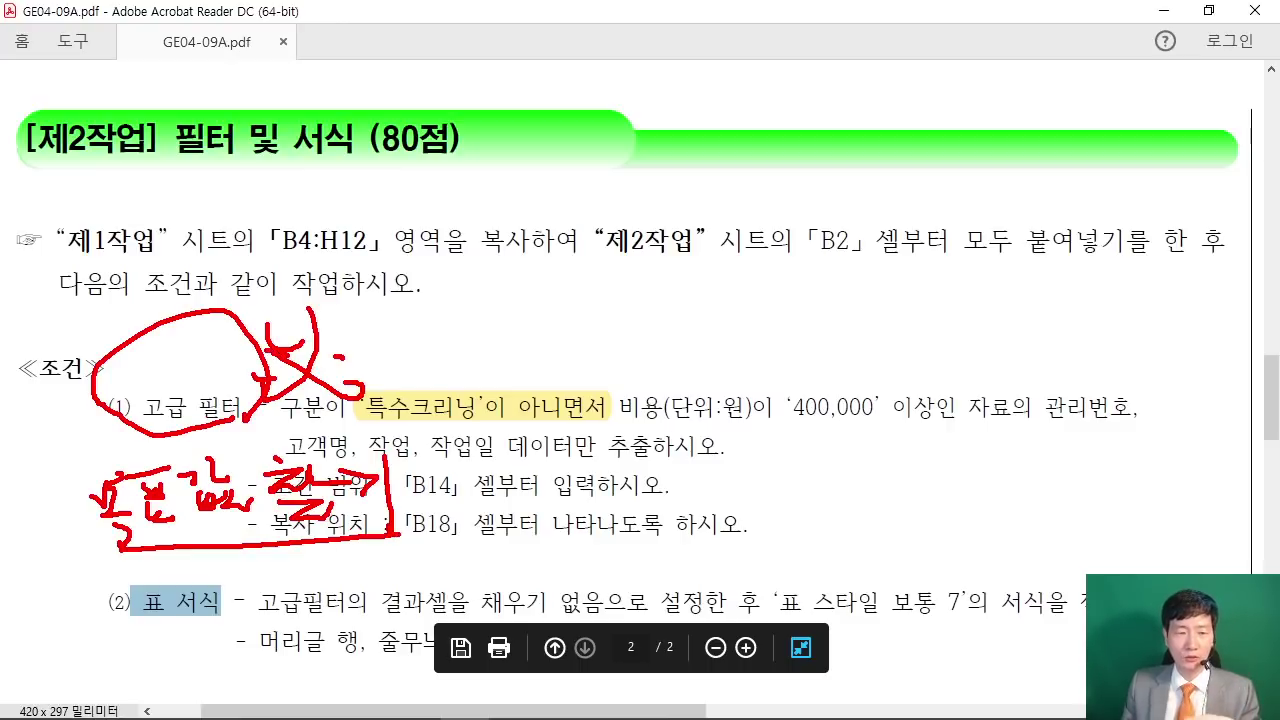
drag(133, 630, 208, 632)
click(237, 648)
drag(92, 542, 66, 585)
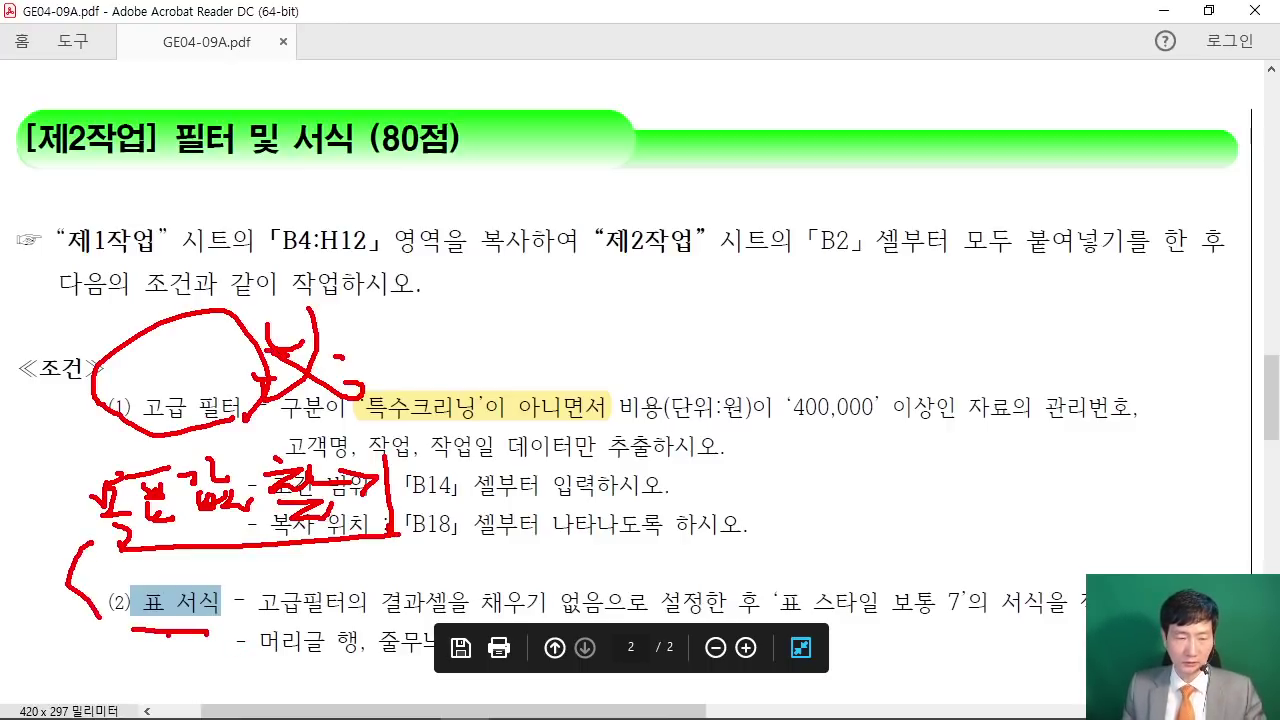
key(Escape)
Step: Scroll the exam PDF down to the [제3작업] 피벗테이블 (80점) section
scroll(418, 528, down, 5)
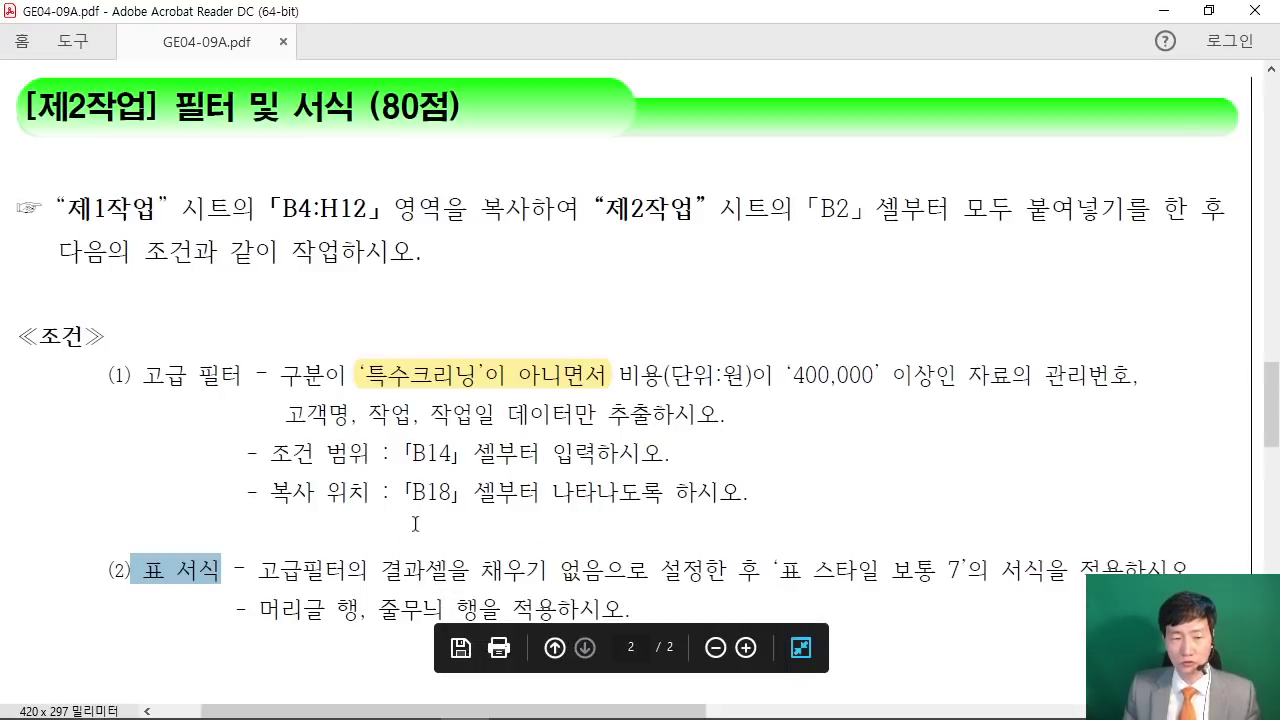
scroll(408, 507, down, 6)
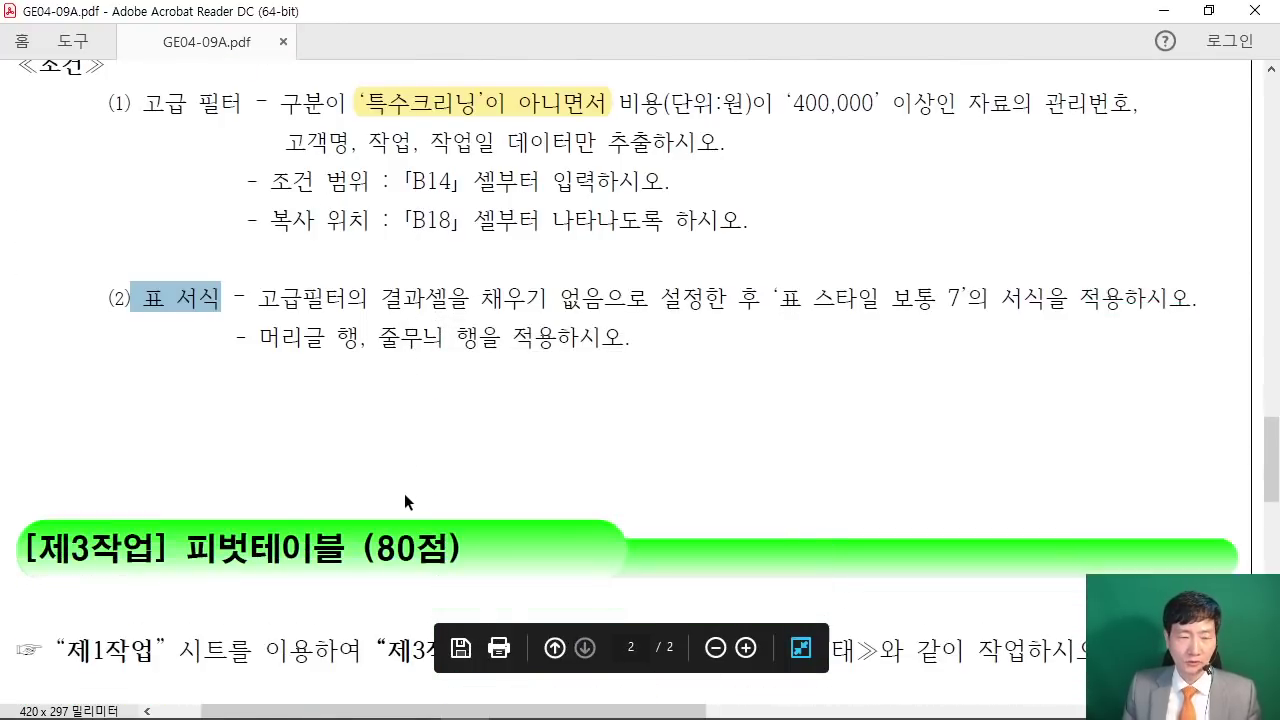
scroll(410, 481, down, 3)
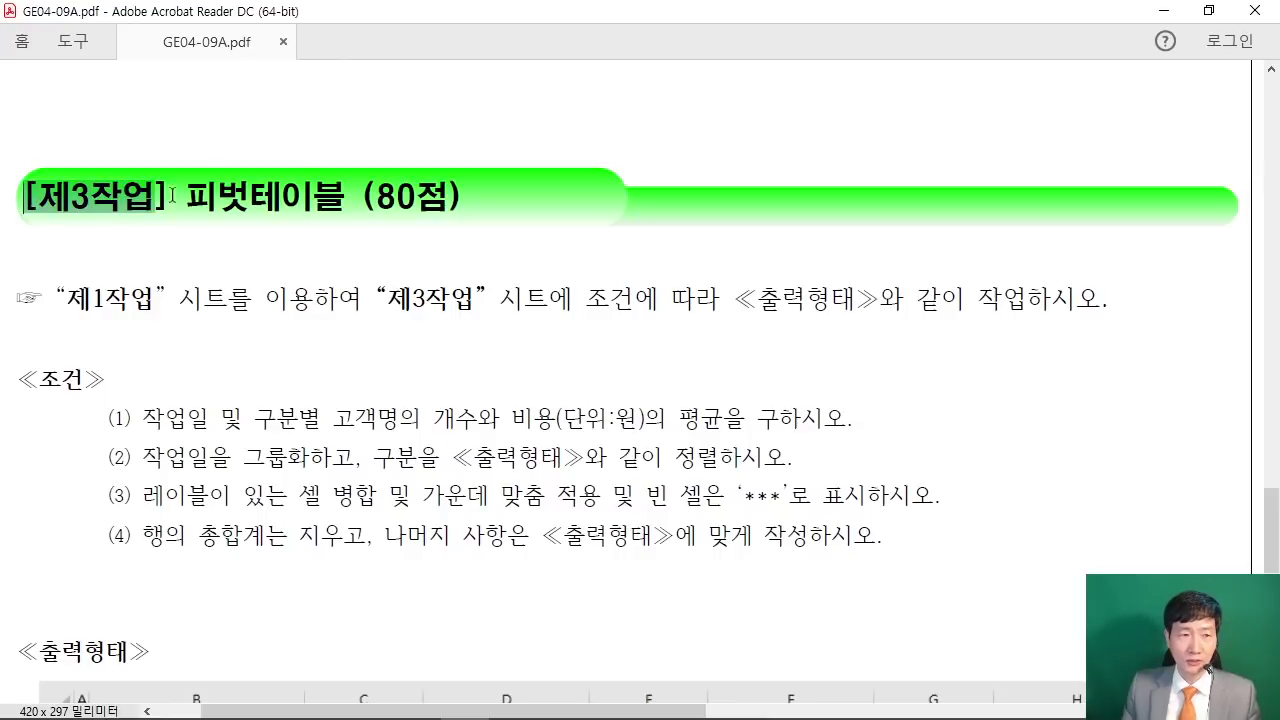
scroll(366, 236, up, 1)
scroll(385, 258, up, 5)
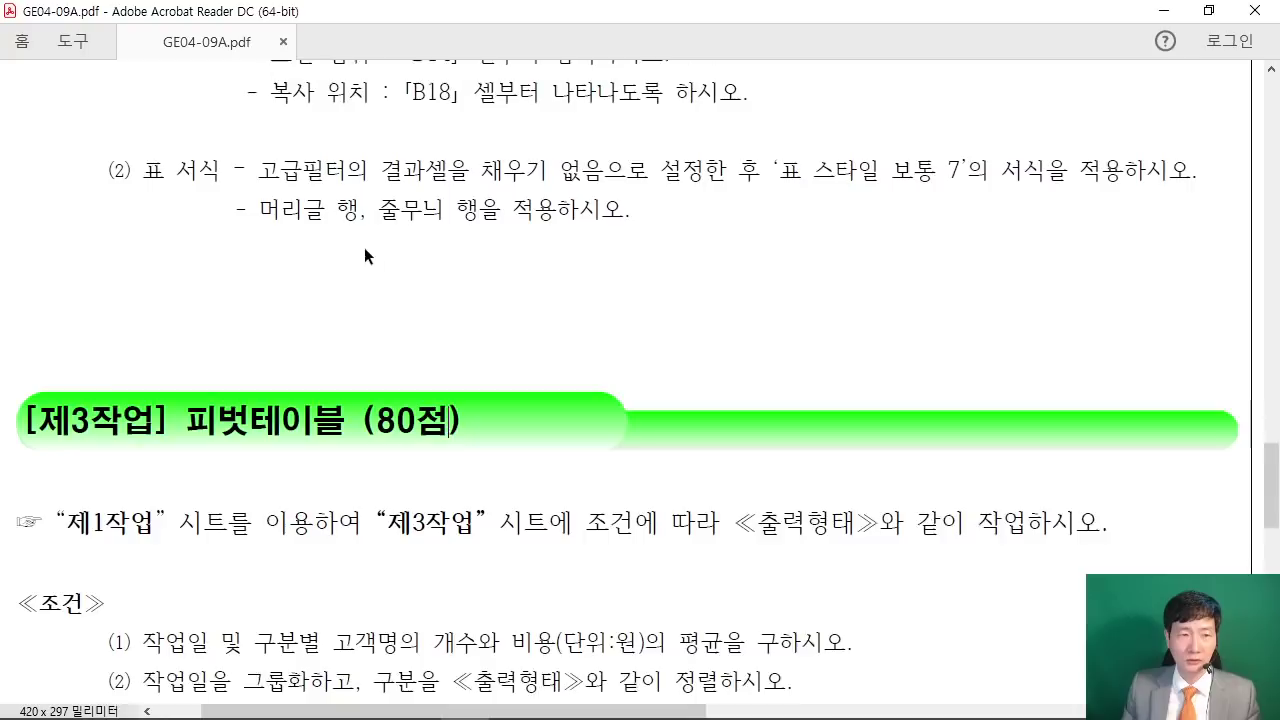
scroll(296, 404, down, 2)
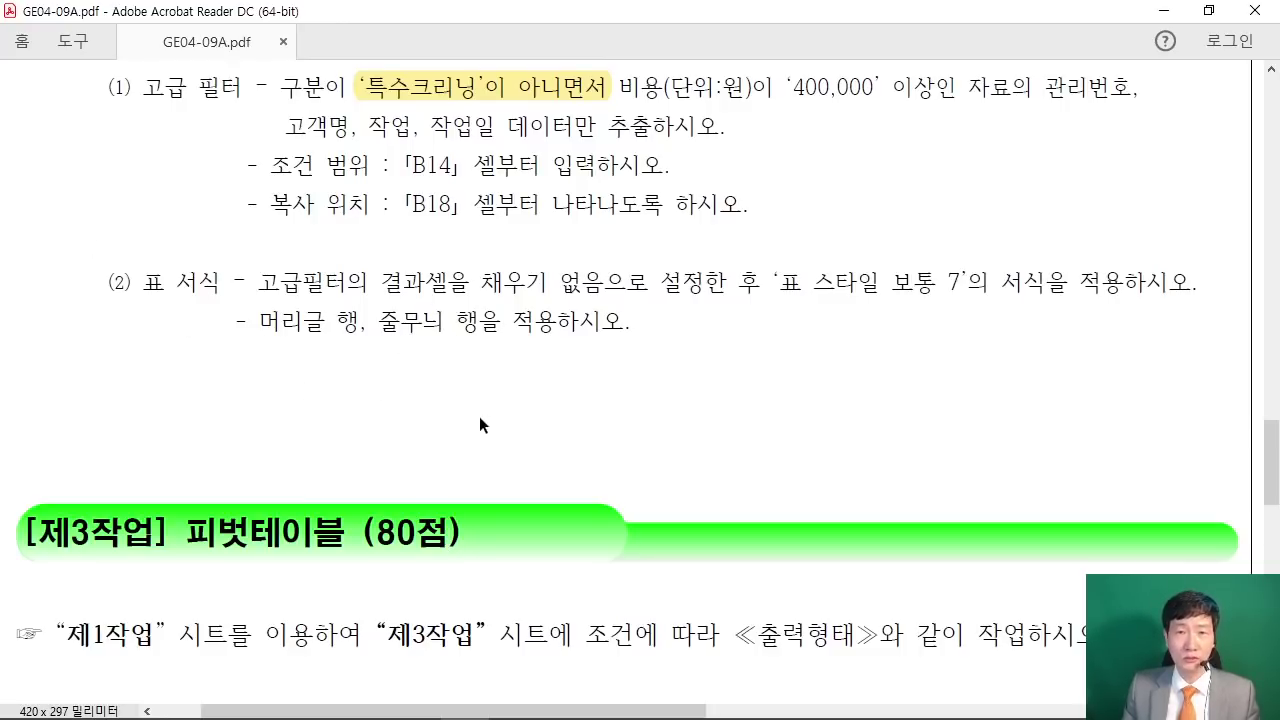
scroll(462, 487, down, 4)
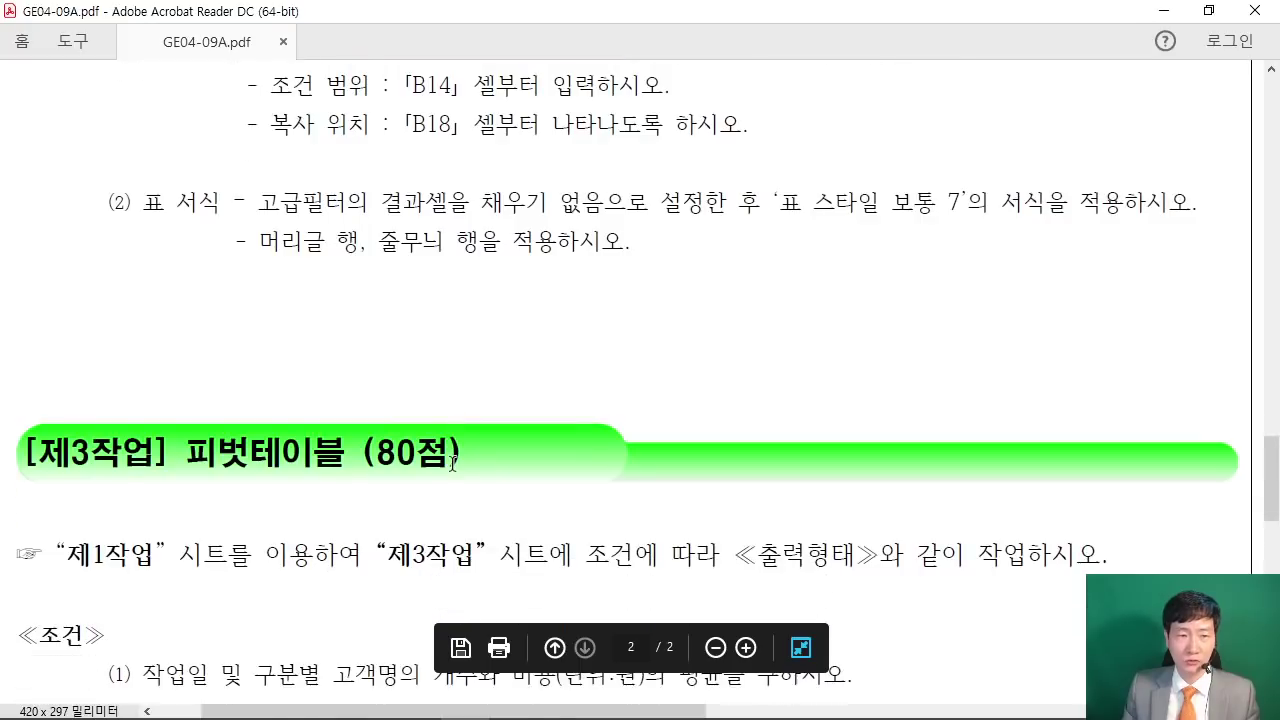
scroll(462, 460, down, 3)
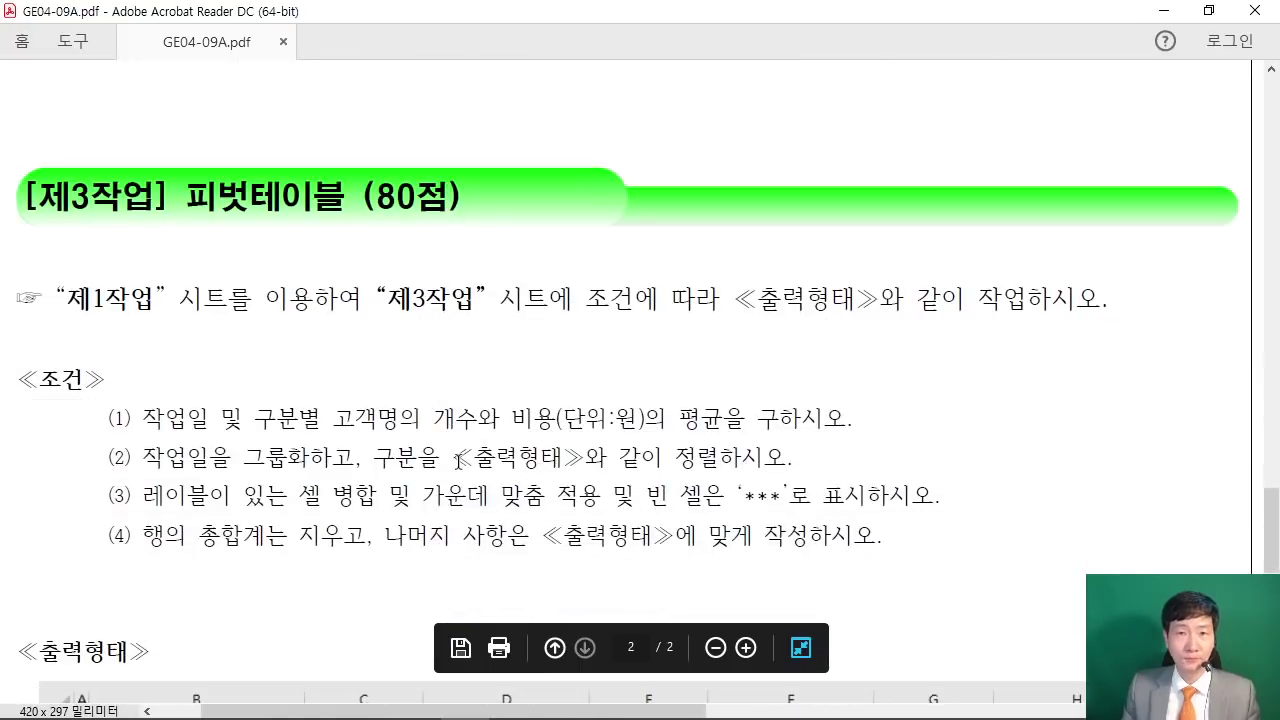
scroll(439, 384, up, 3)
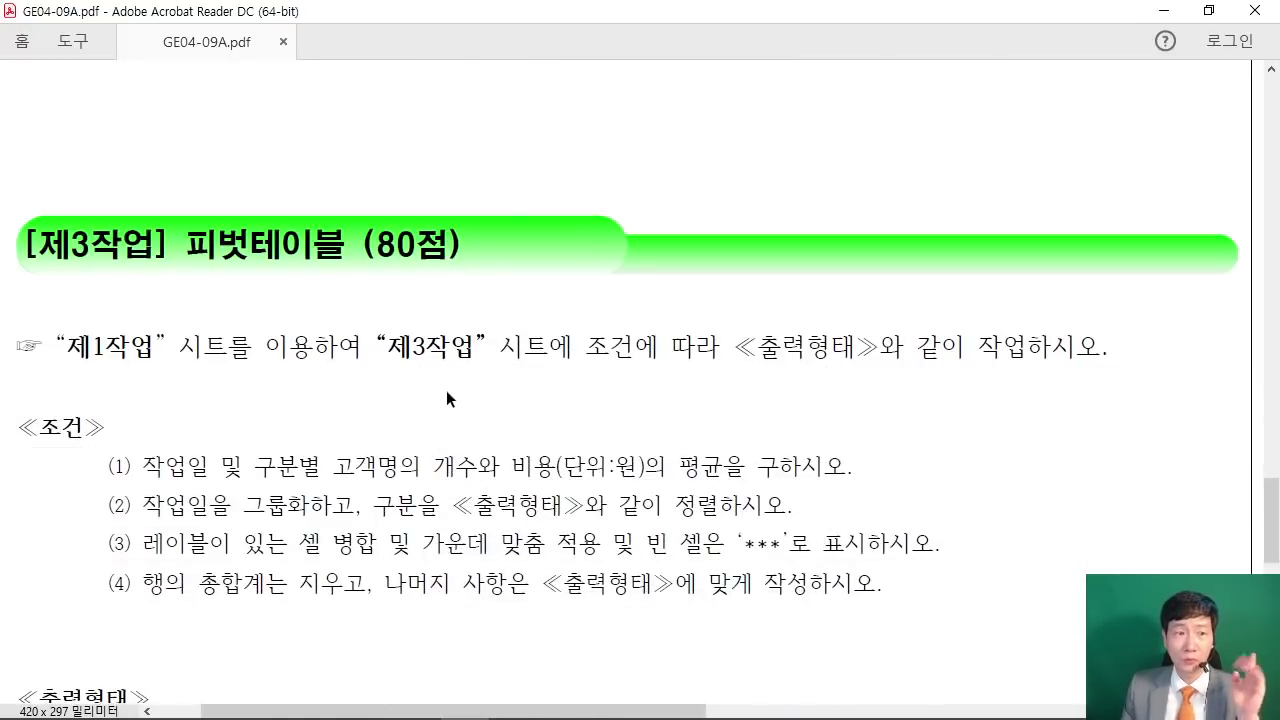
scroll(421, 297, up, 5)
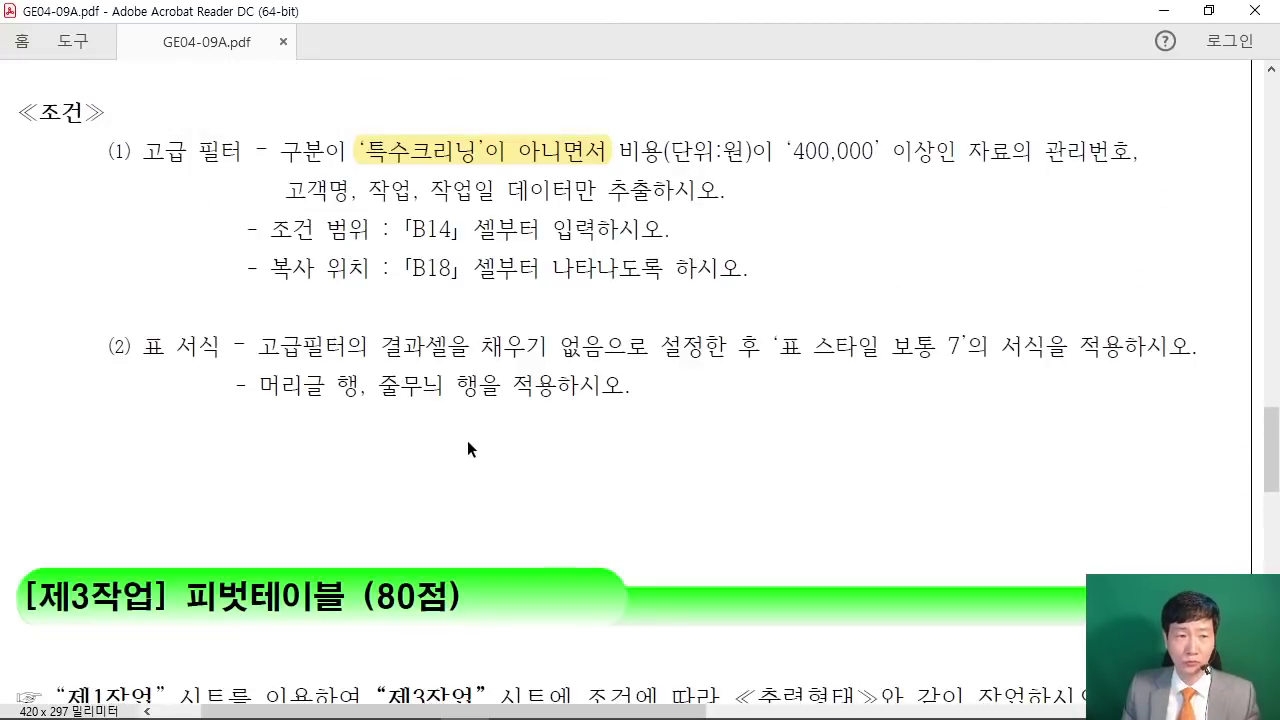
scroll(469, 440, down, 3)
scroll(488, 453, down, 6)
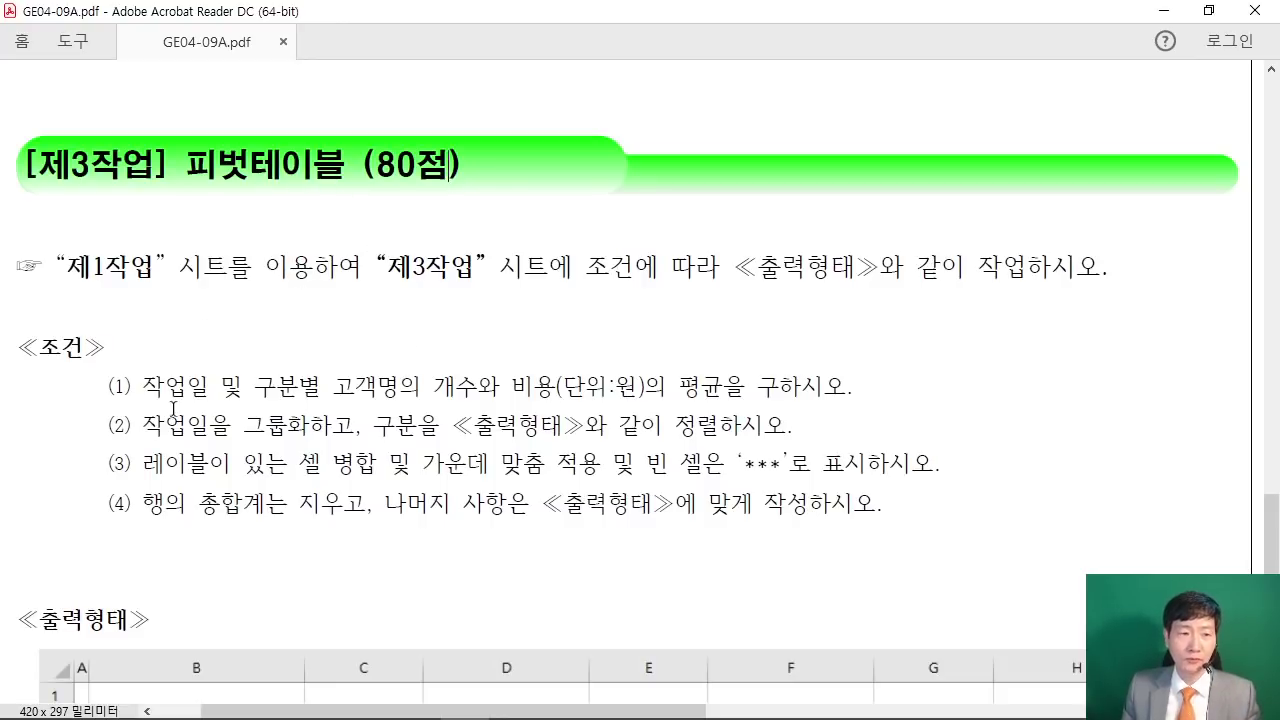
Step: Highlight the four pivot table conditions and the 제1작업-sheet instruction, then shrink the PDF window
drag(108, 387, 916, 510)
click(916, 510)
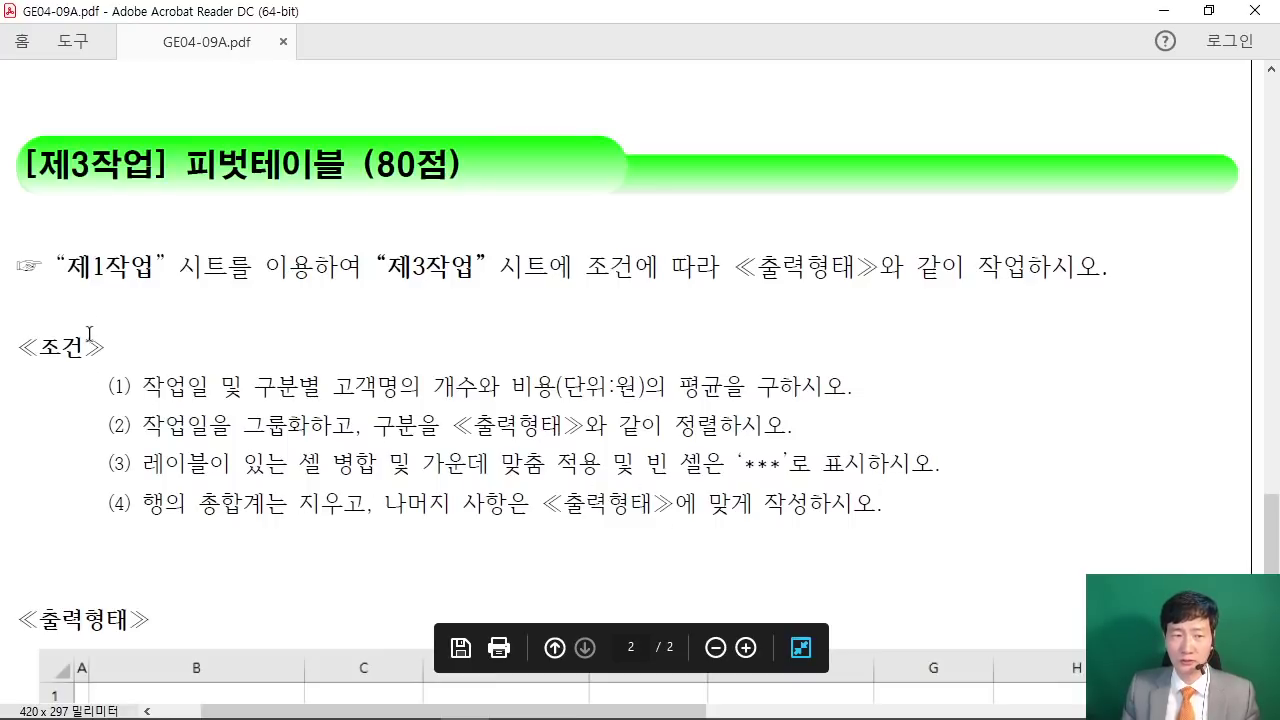
drag(128, 388, 914, 523)
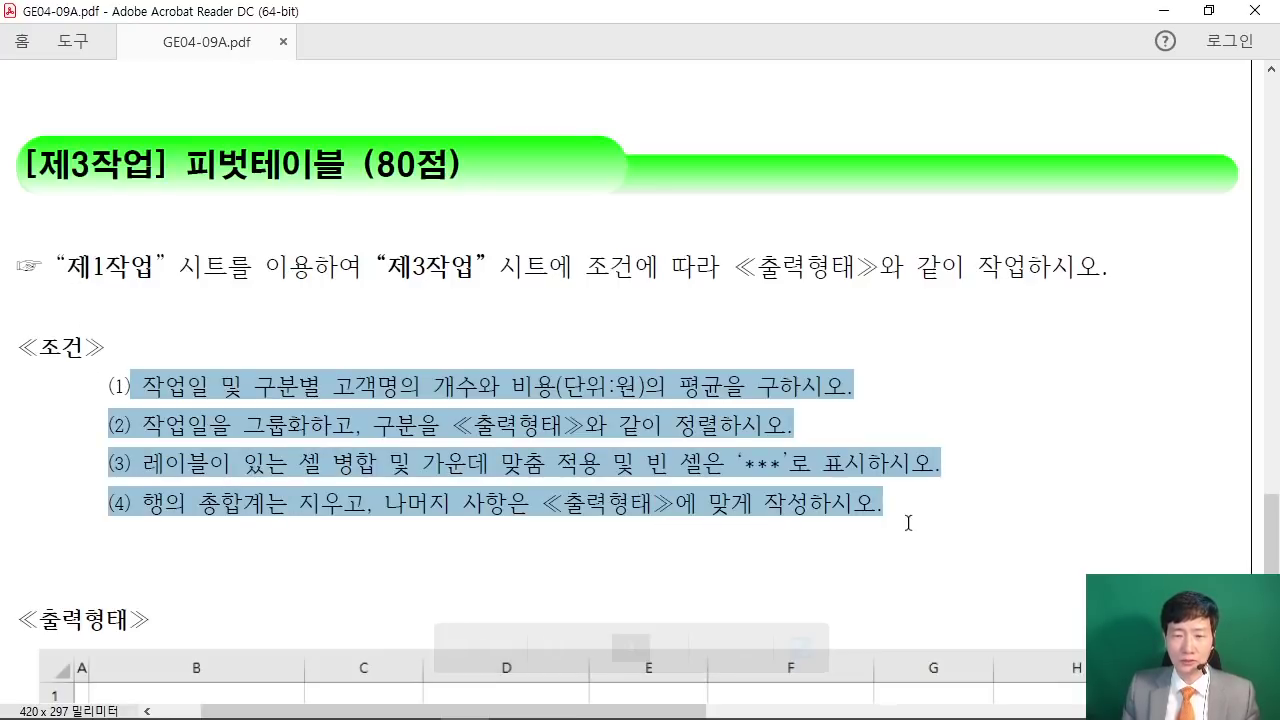
click(662, 518)
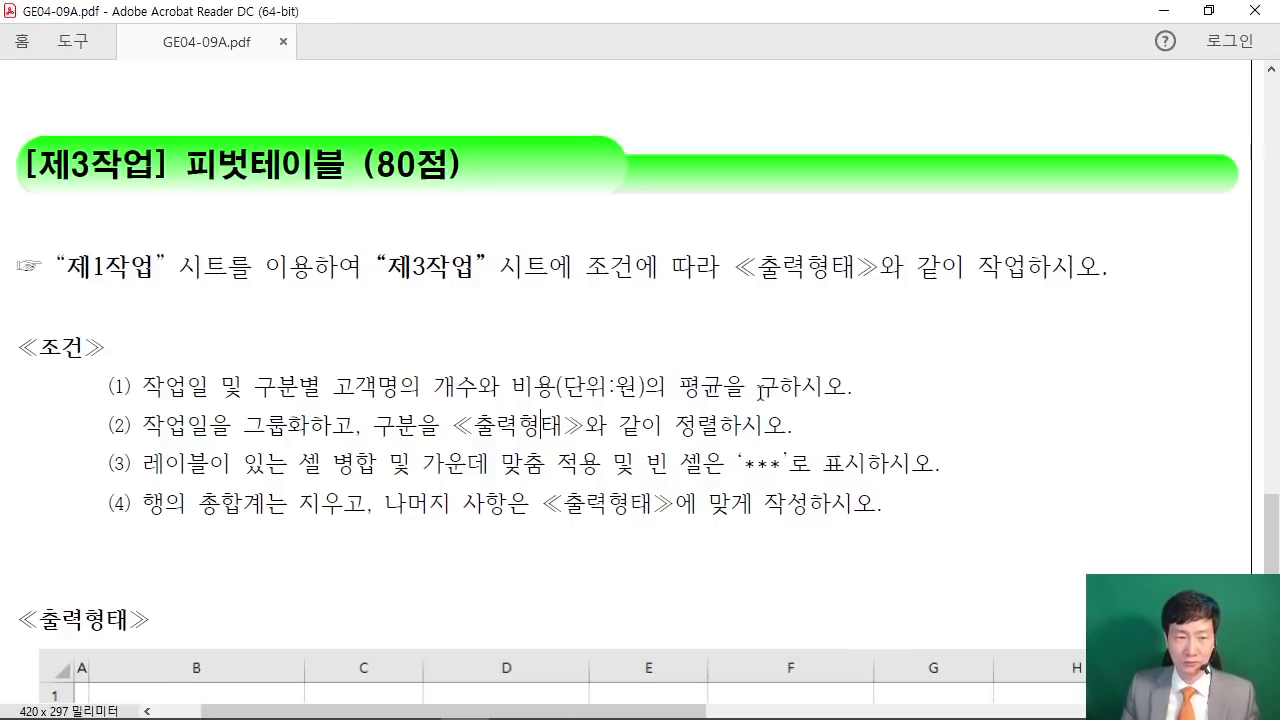
drag(66, 266, 1104, 268)
click(980, 318)
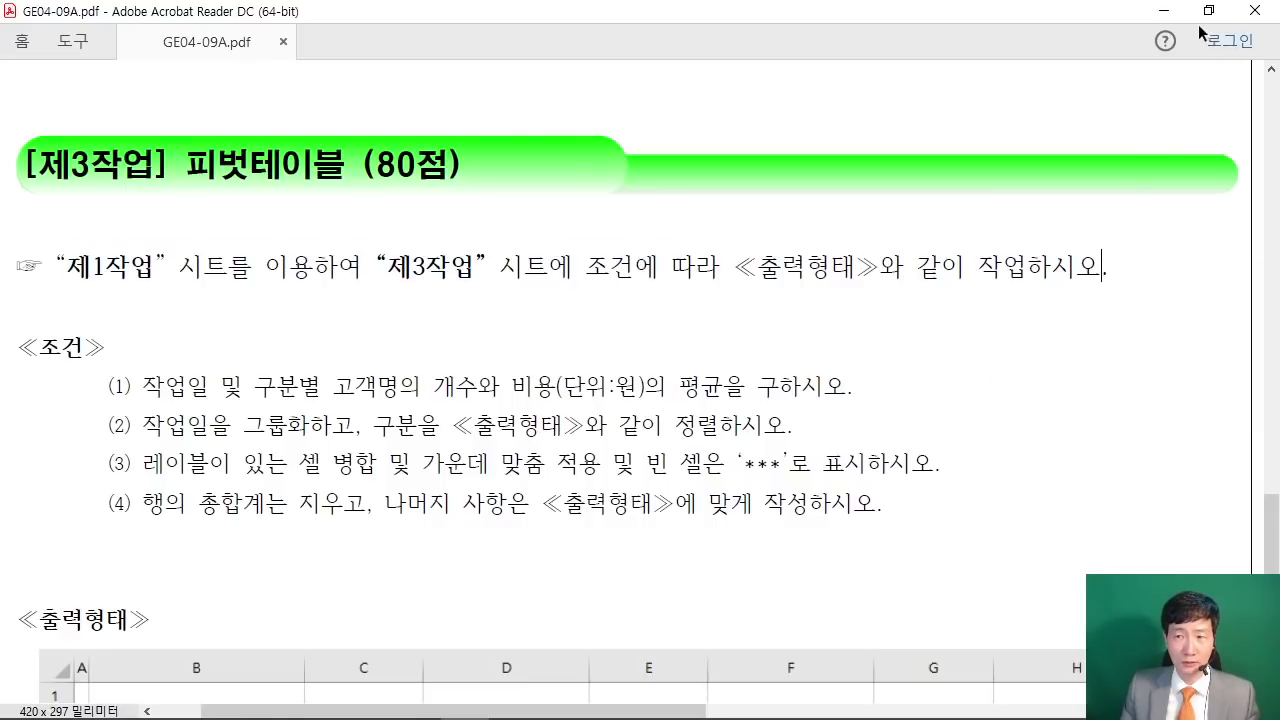
click(1208, 10)
Step: Bring Excel forward on the 제1작업 sheet and maximize the workbook window
click(586, 386)
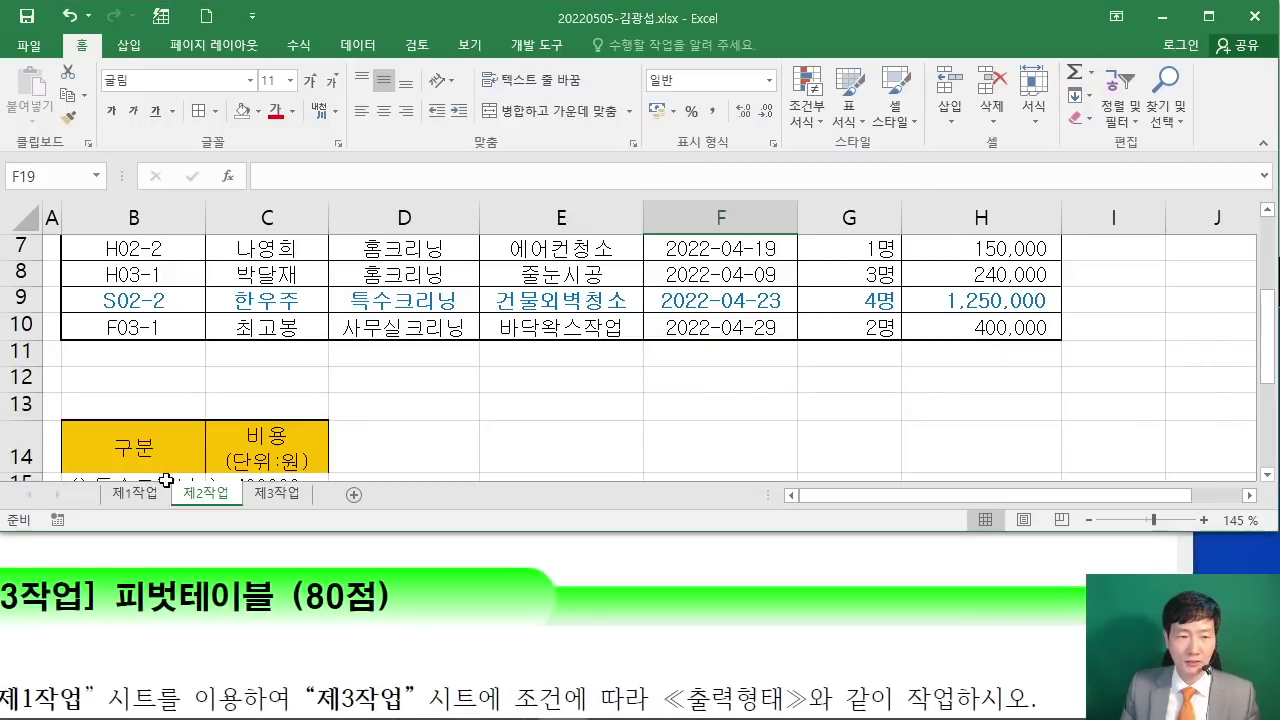
click(131, 493)
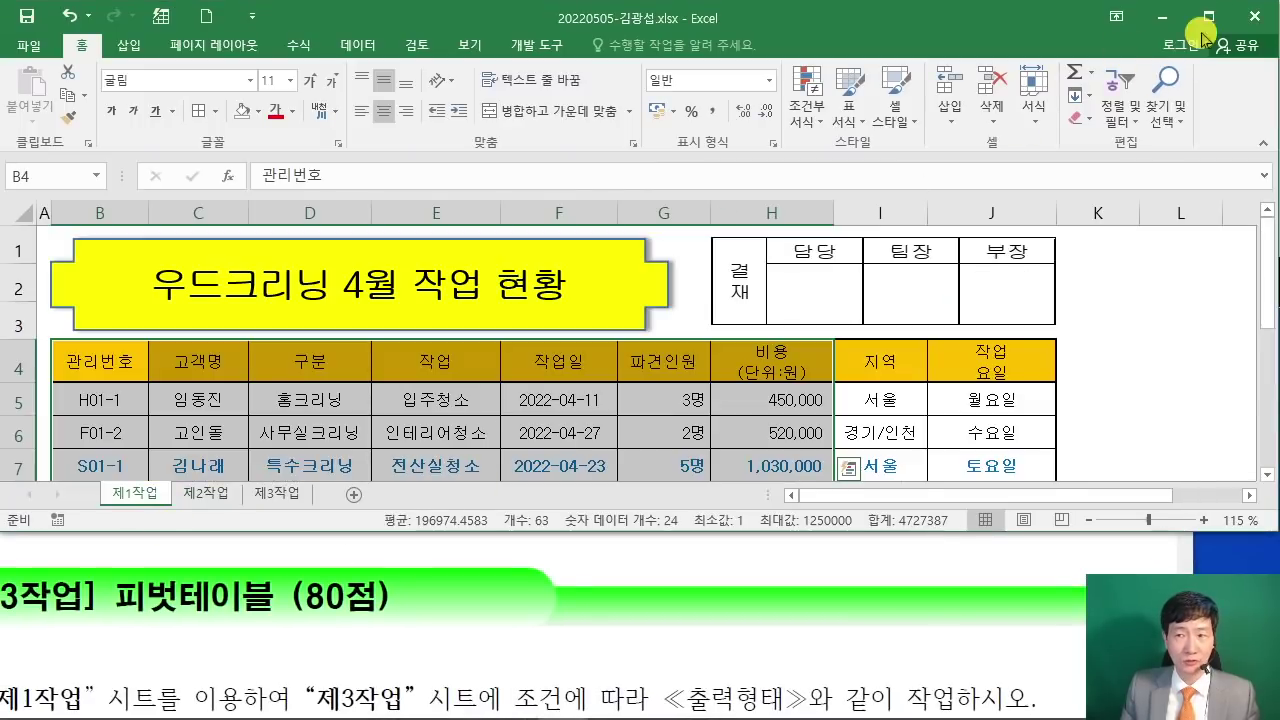
click(1208, 16)
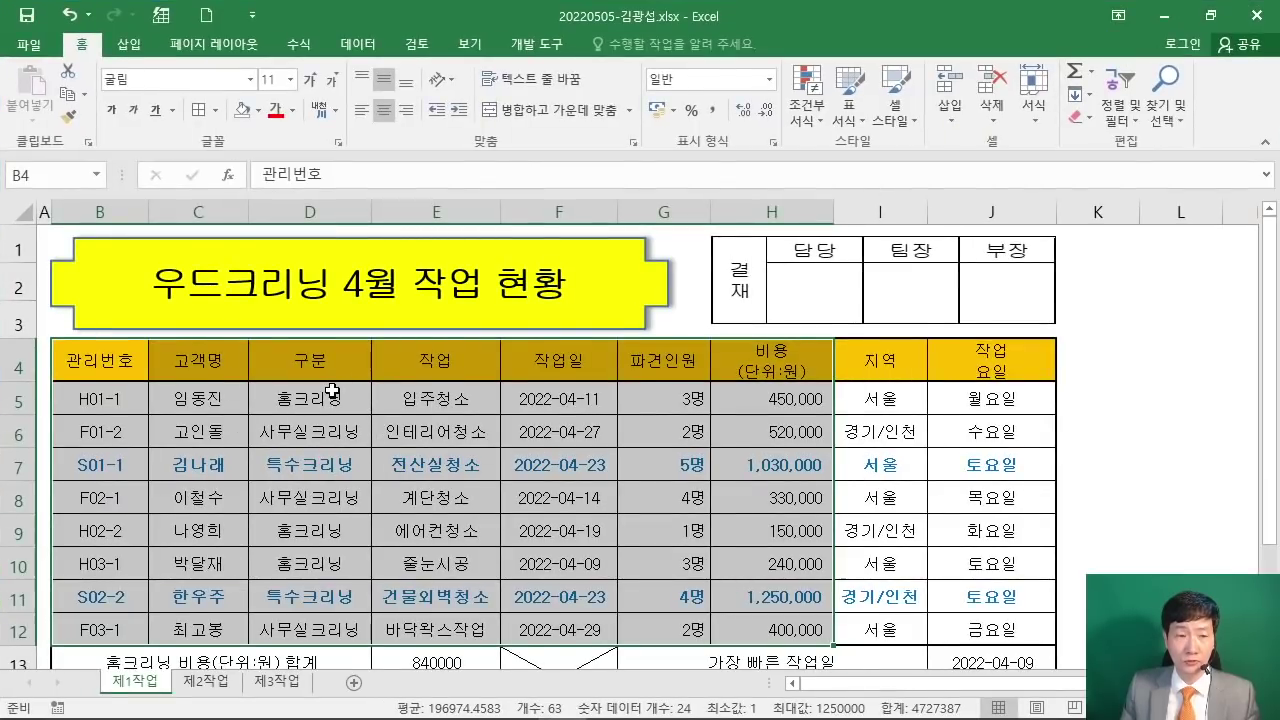
scroll(332, 392, down, 1)
scroll(92, 352, up, 1)
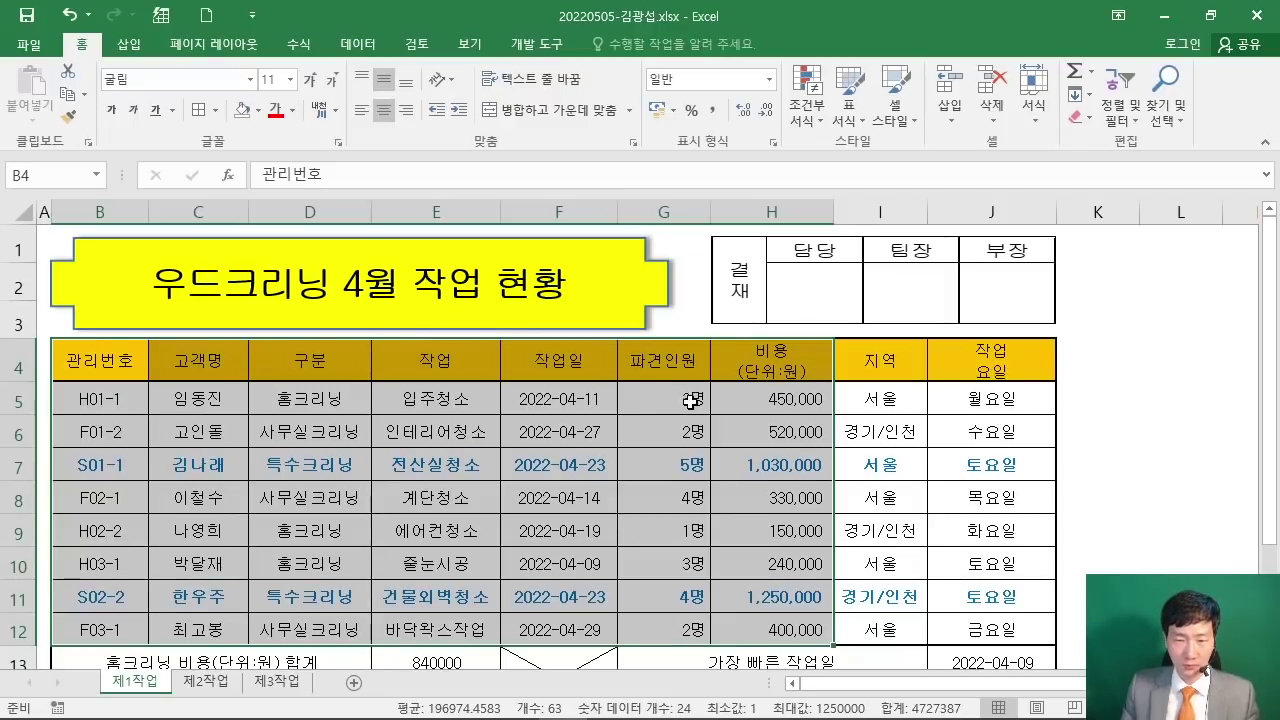
scroll(408, 371, down, 1)
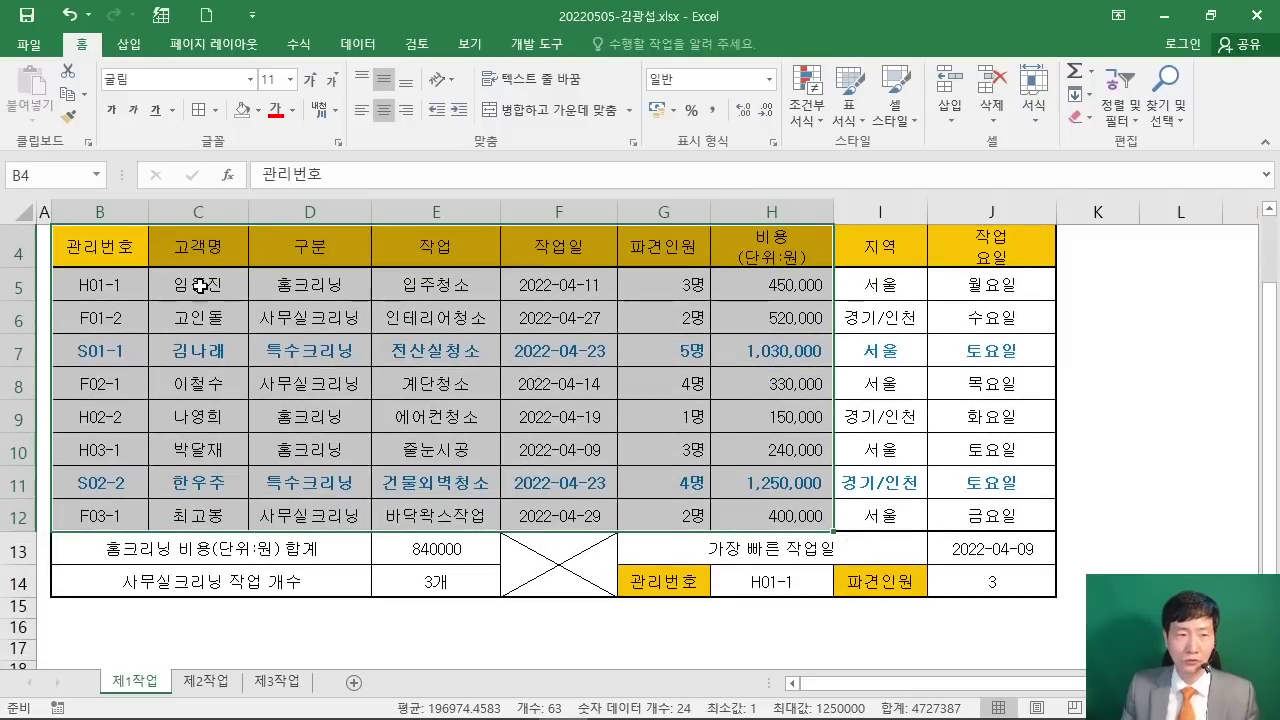
Step: Insert a pivot table from B4:H12 into the existing worksheet at 제3작업!$B$2
click(128, 44)
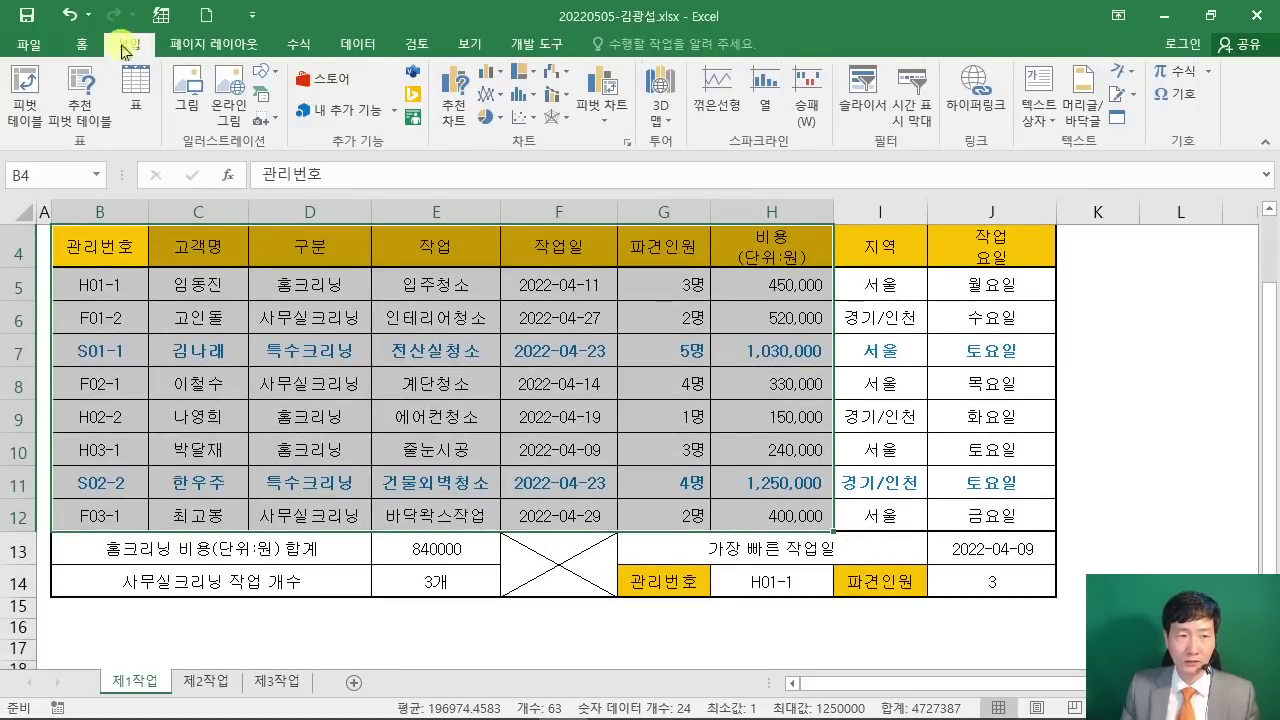
click(25, 98)
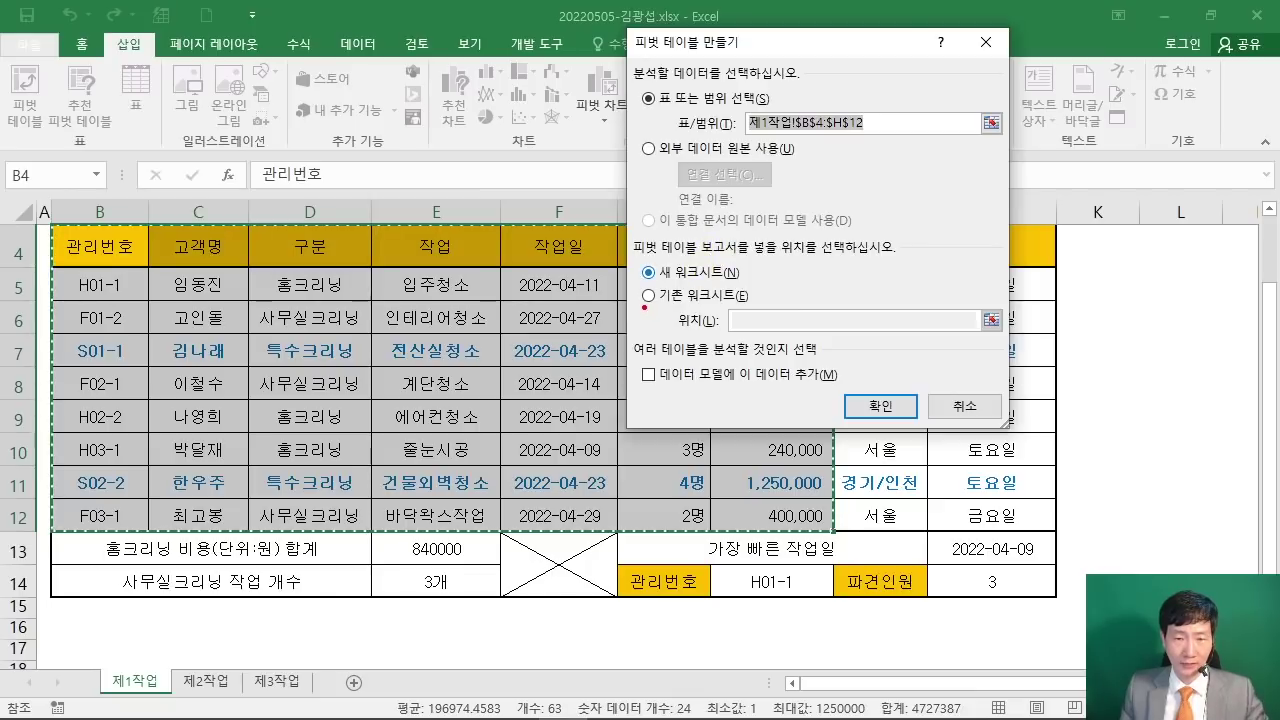
drag(643, 298, 556, 352)
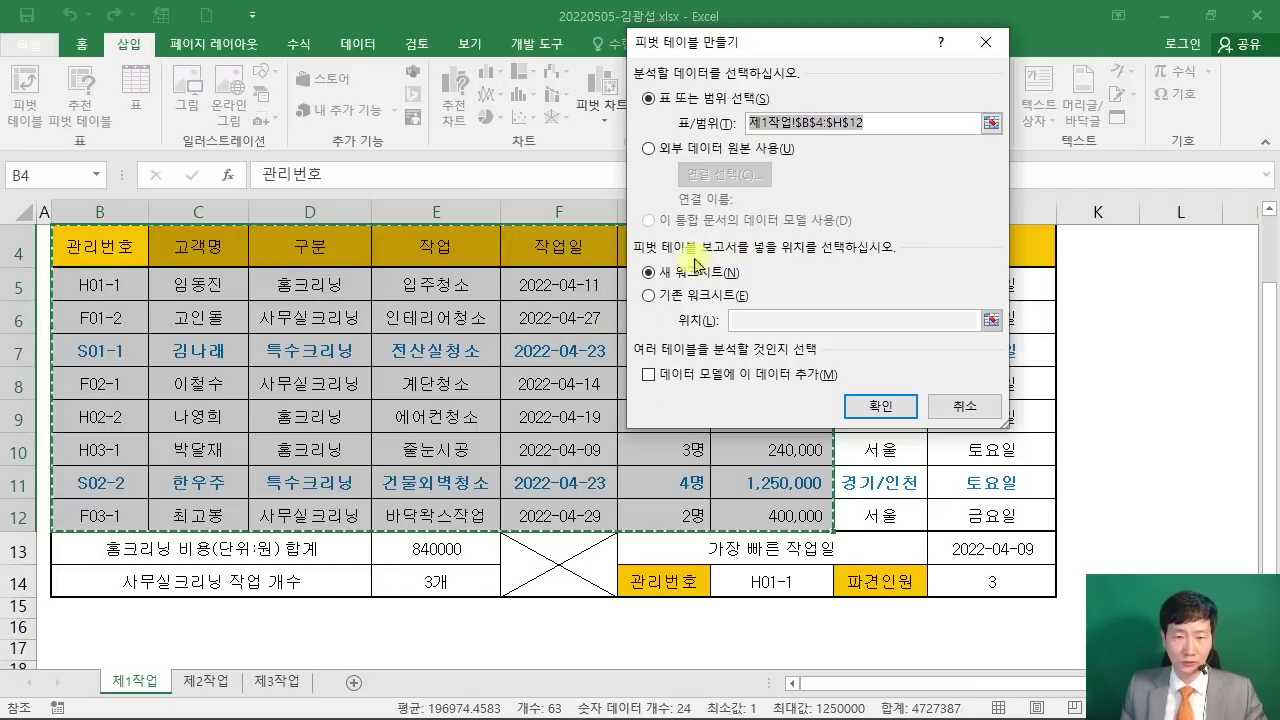
click(660, 296)
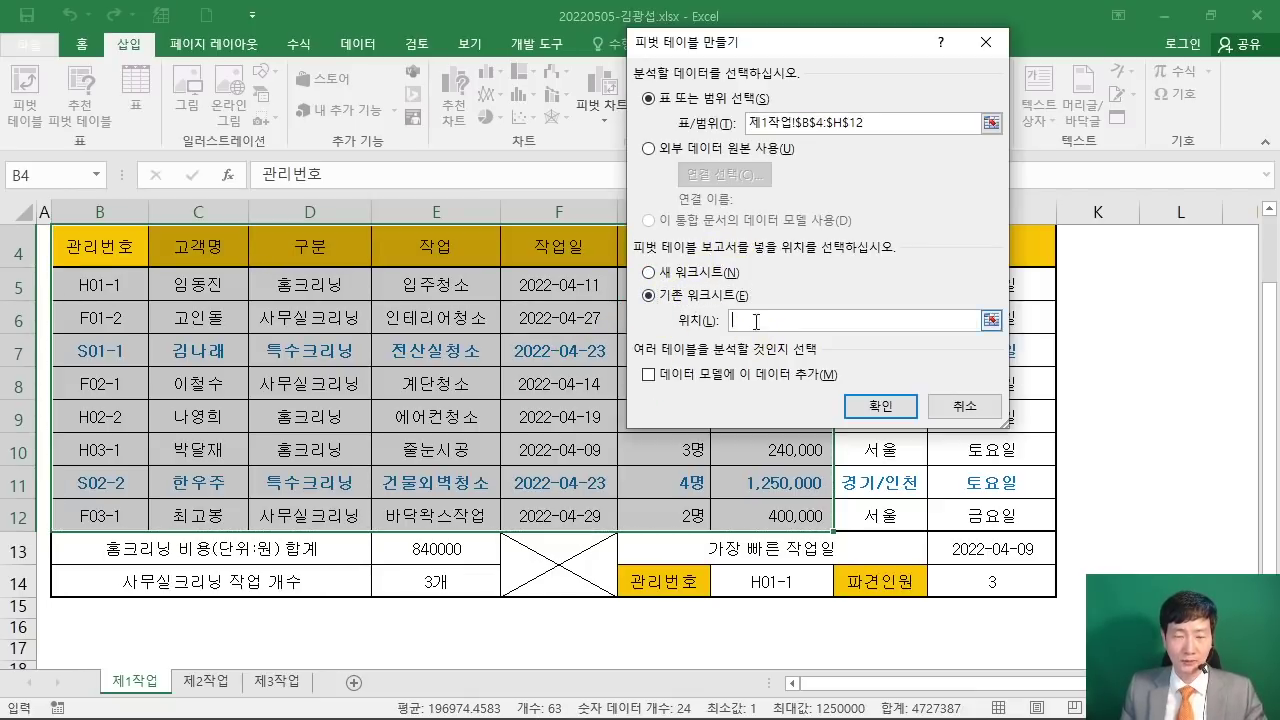
click(268, 686)
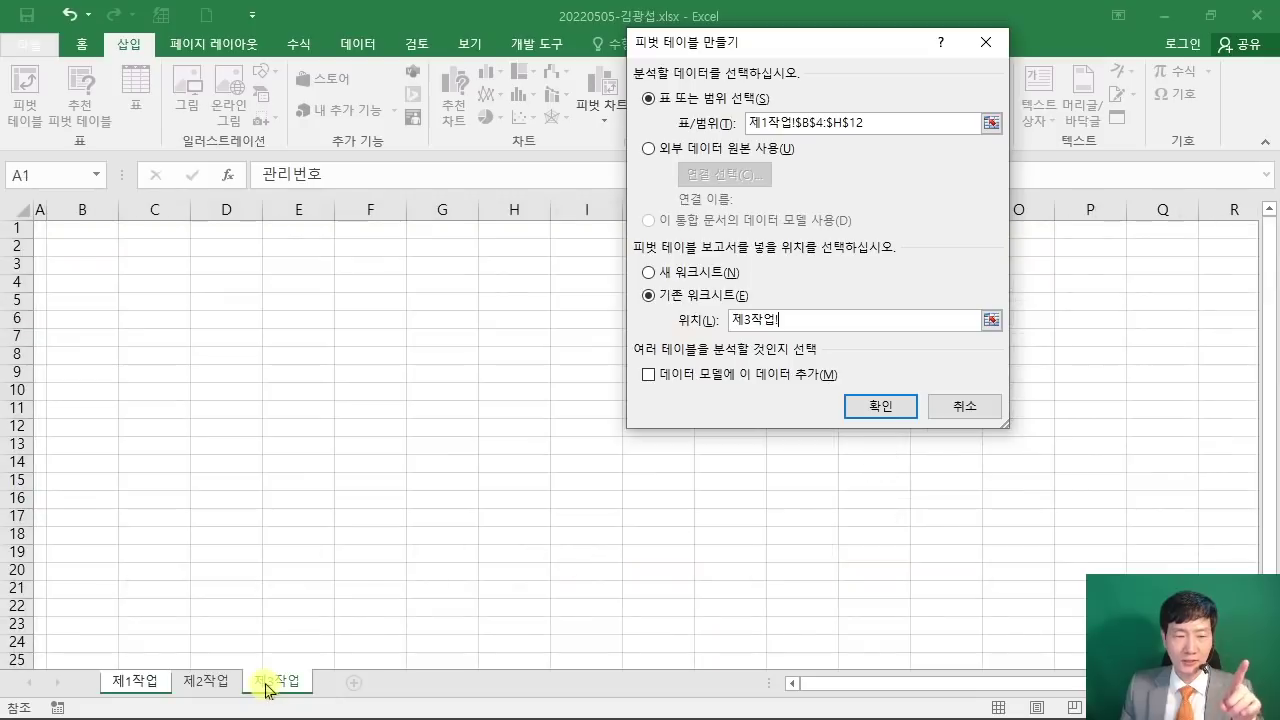
click(66, 248)
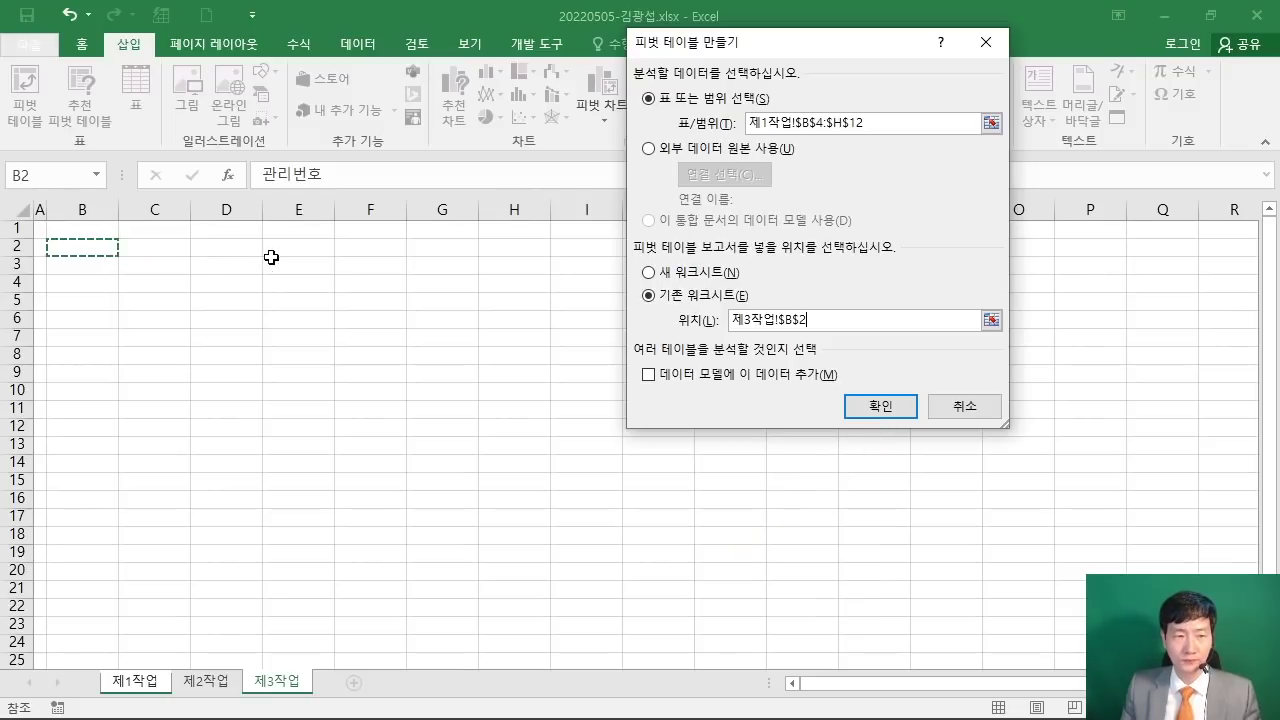
click(845, 404)
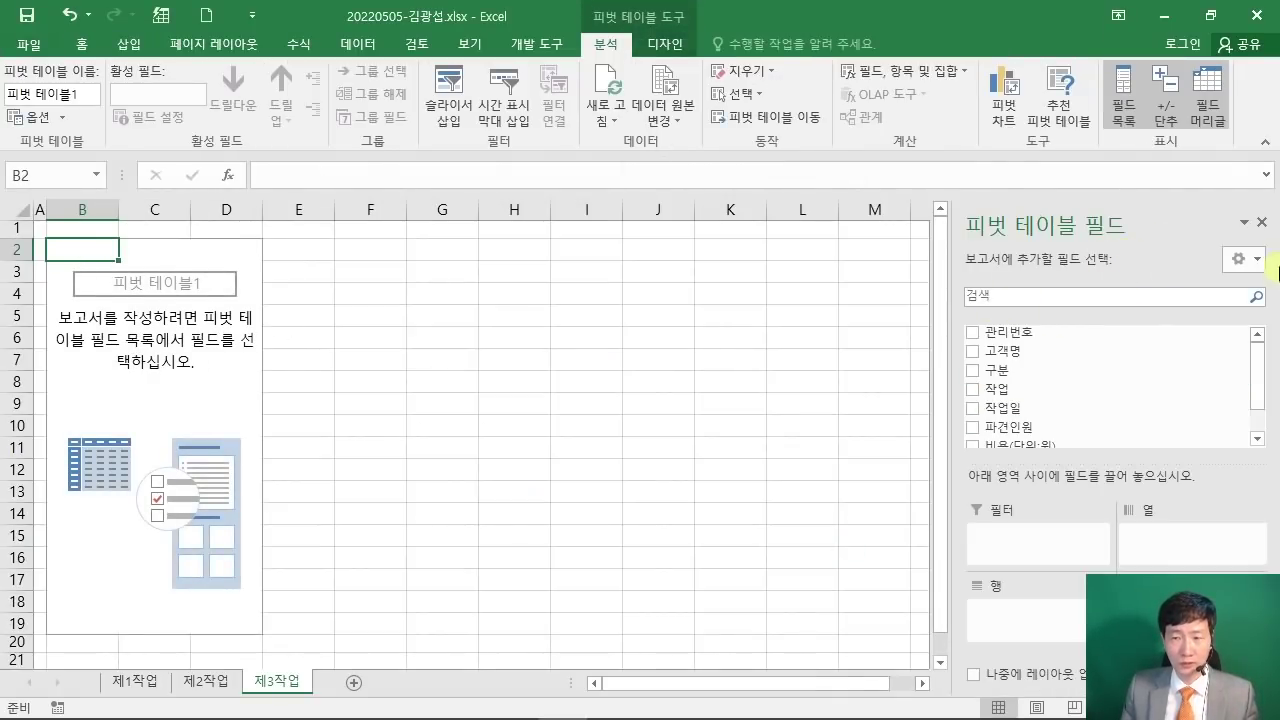
Step: Collapse the ribbon, restore down the Excel window, and move the exam PDF slightly up in front
double_click(610, 52)
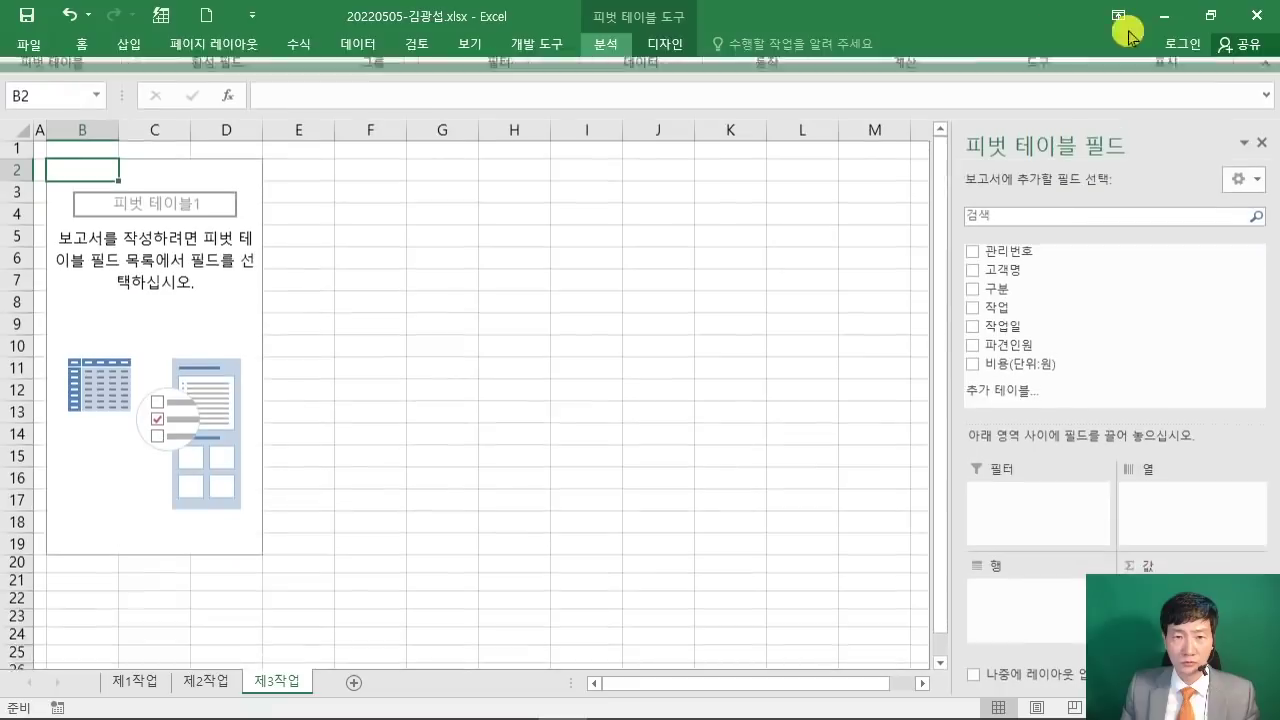
click(1210, 16)
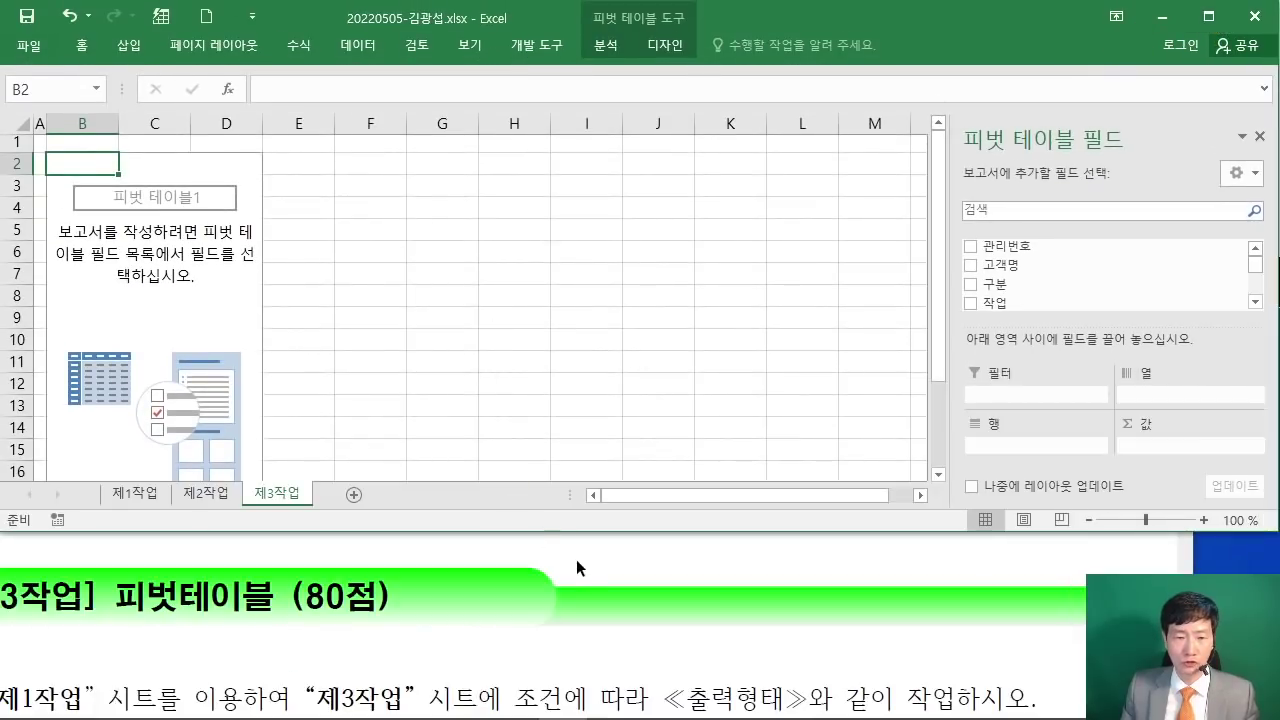
click(576, 559)
scroll(574, 546, down, 4)
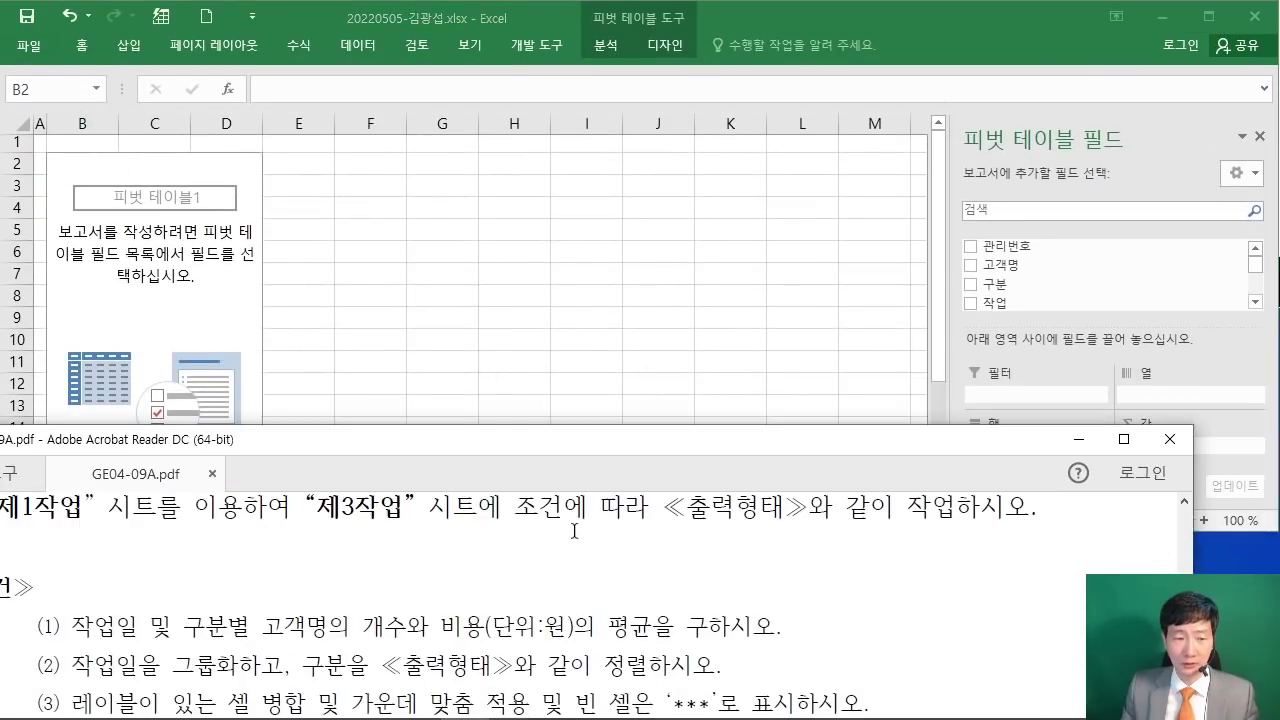
drag(467, 439, 511, 434)
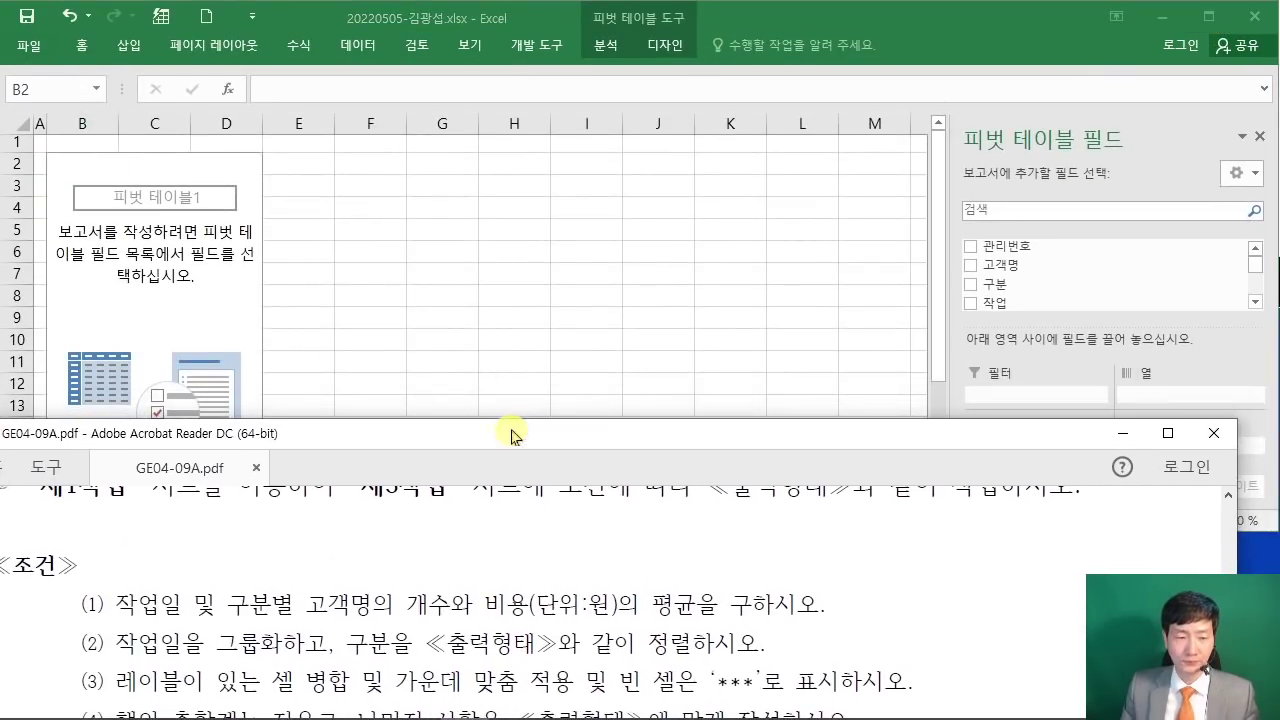
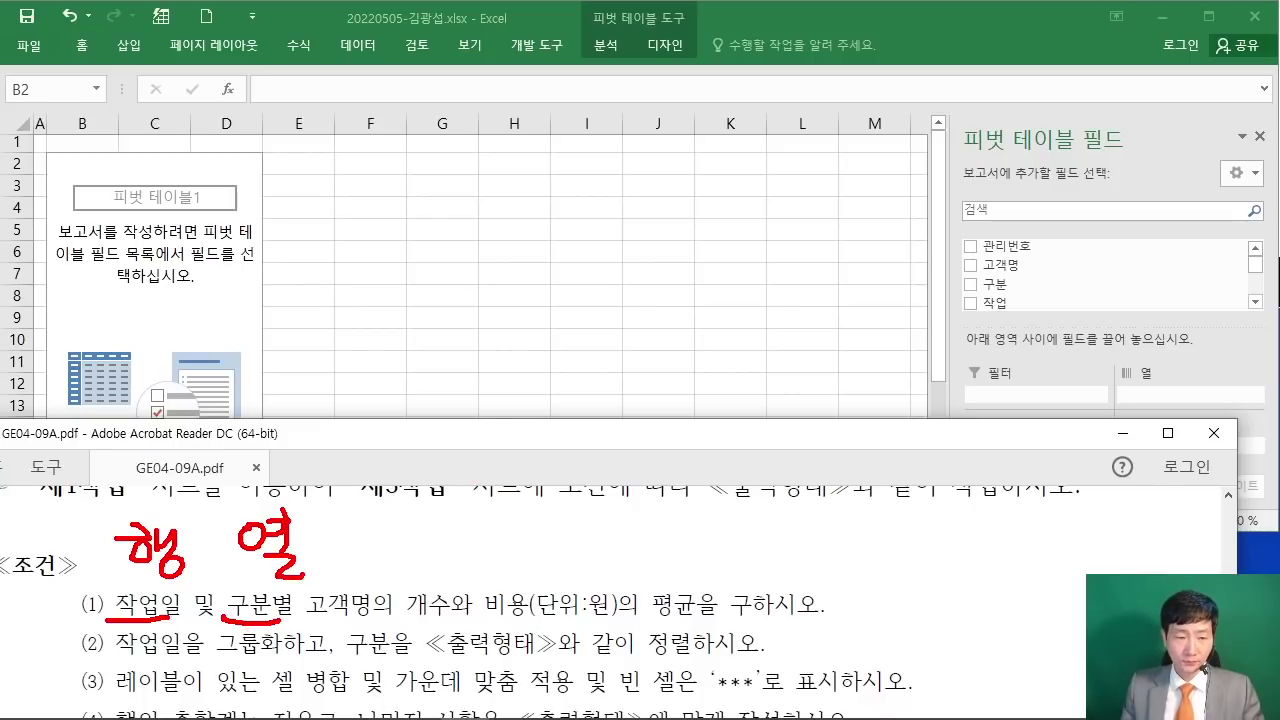
Step: Clear the screen notes, bring Excel above the PDF, and scroll the PivotTable Fields list
key(Escape)
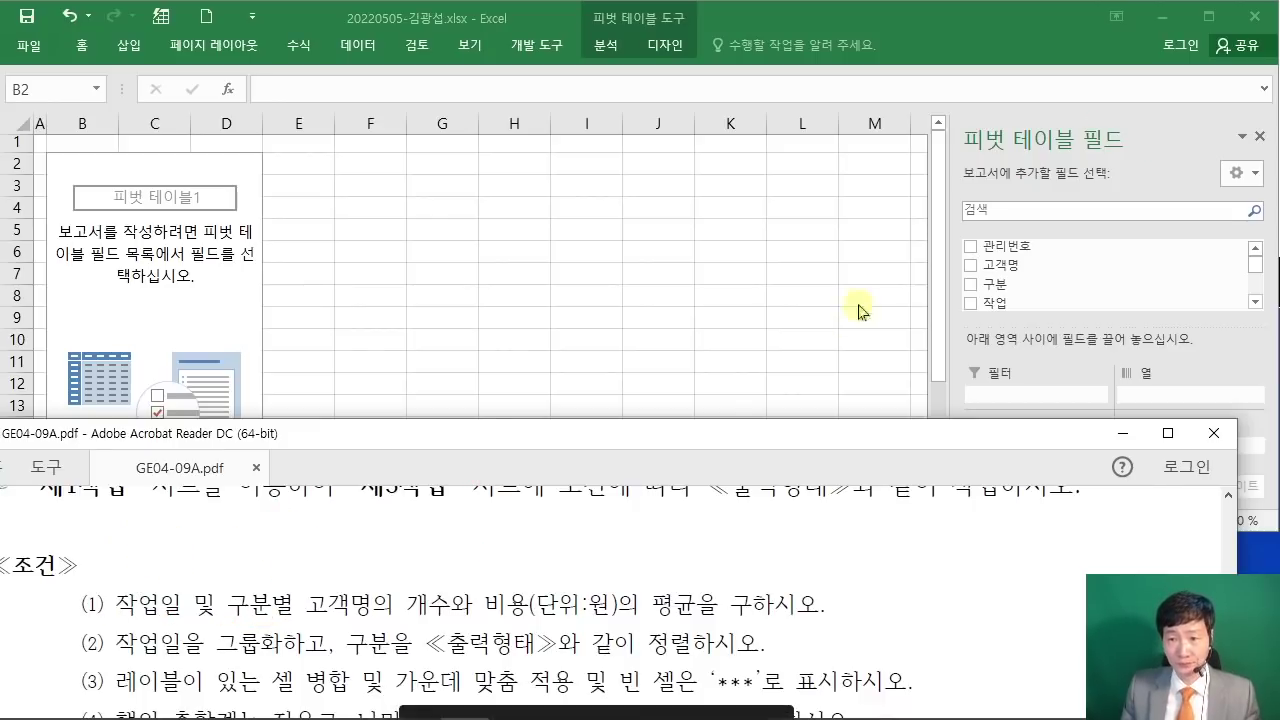
click(1205, 227)
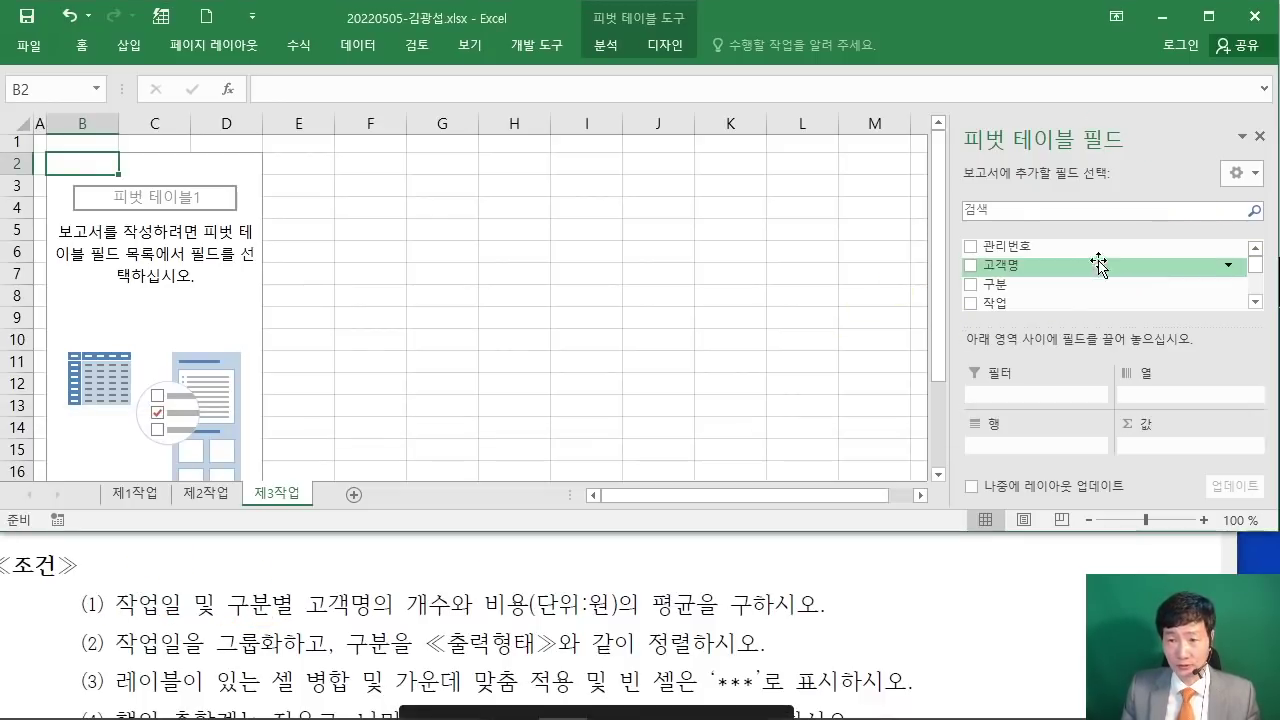
scroll(1088, 268, down, 2)
scroll(1088, 268, up, 2)
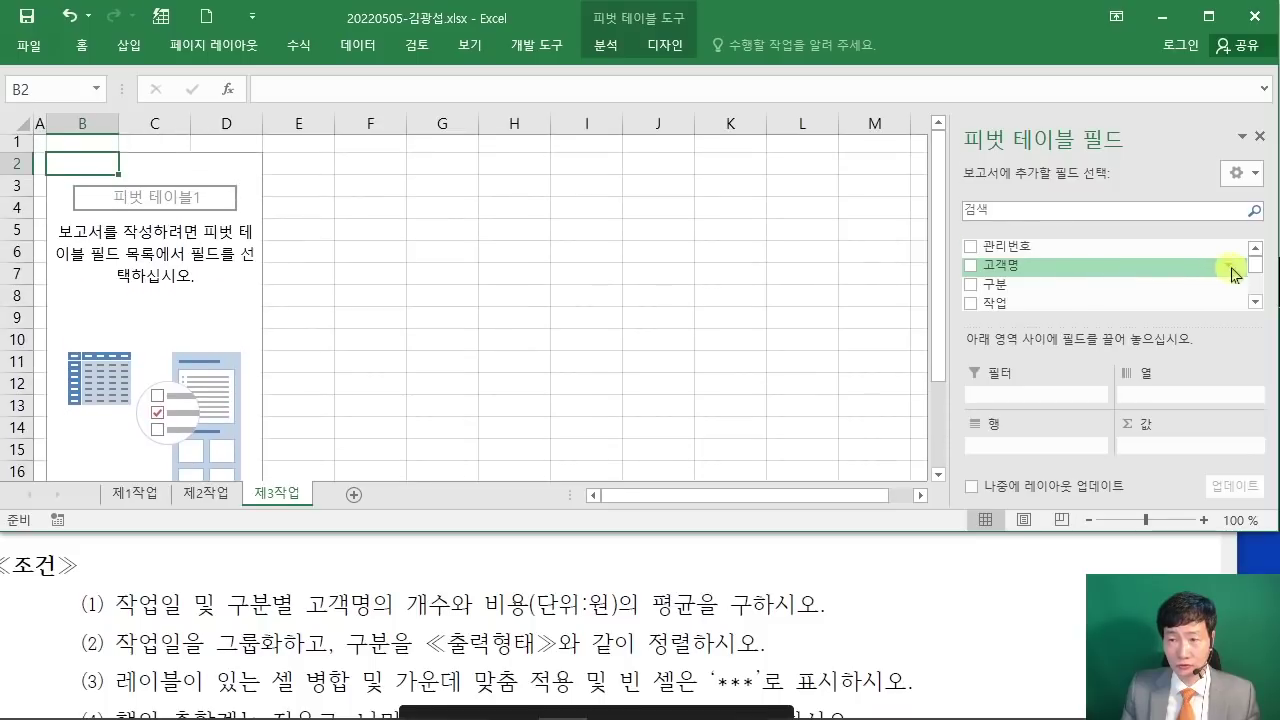
scroll(1260, 275, down, 1)
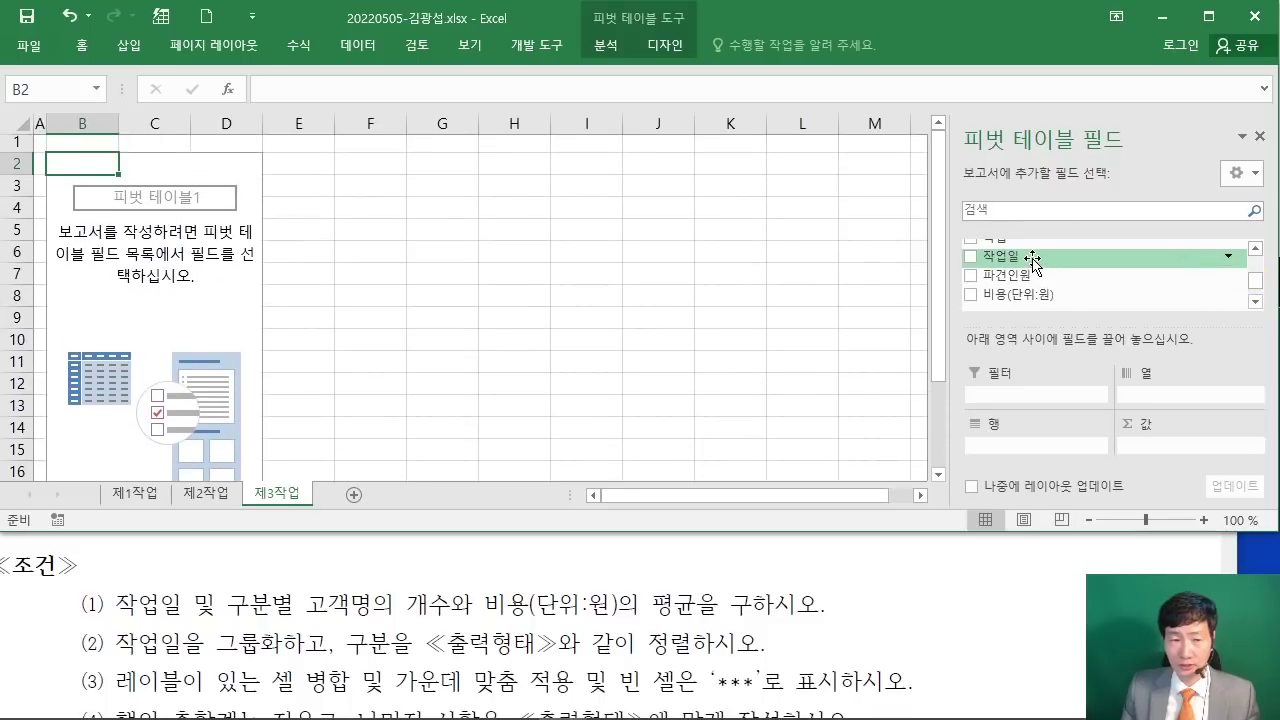
Step: Put 작업일 in Rows, 구분 in Columns, and a count of 고객명 in Values
drag(844, 537, 844, 580)
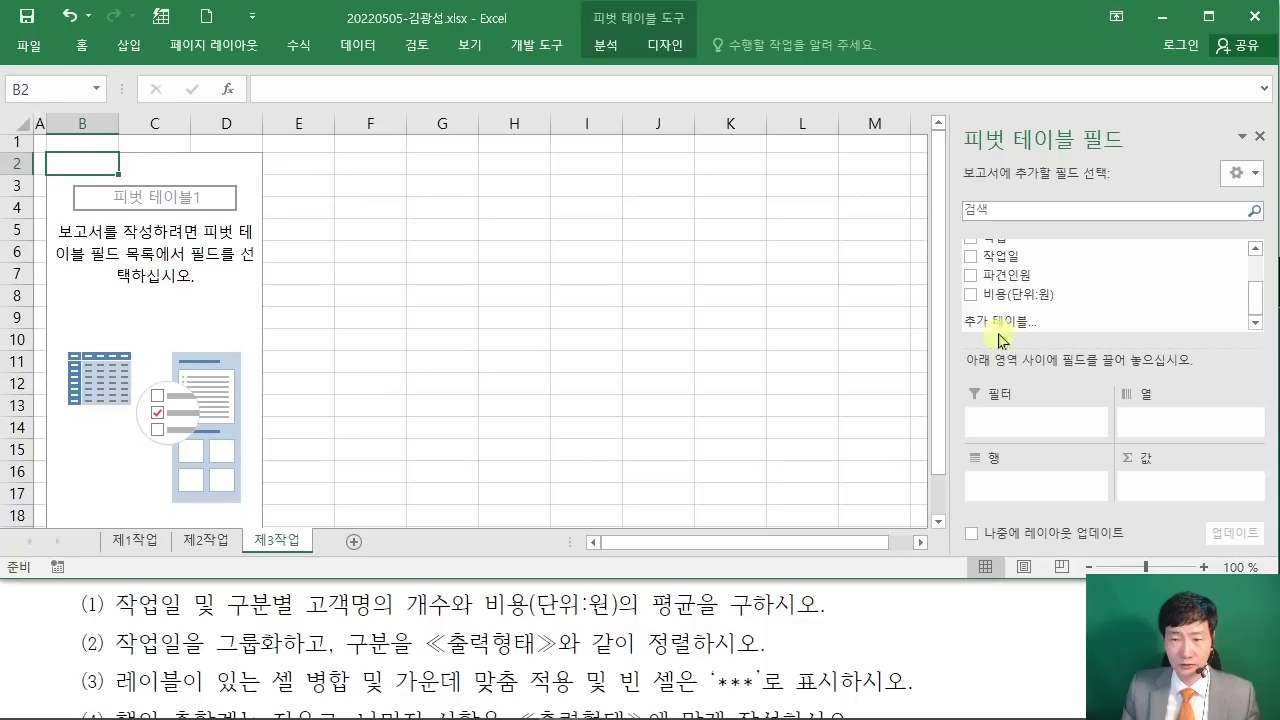
drag(997, 255, 1013, 491)
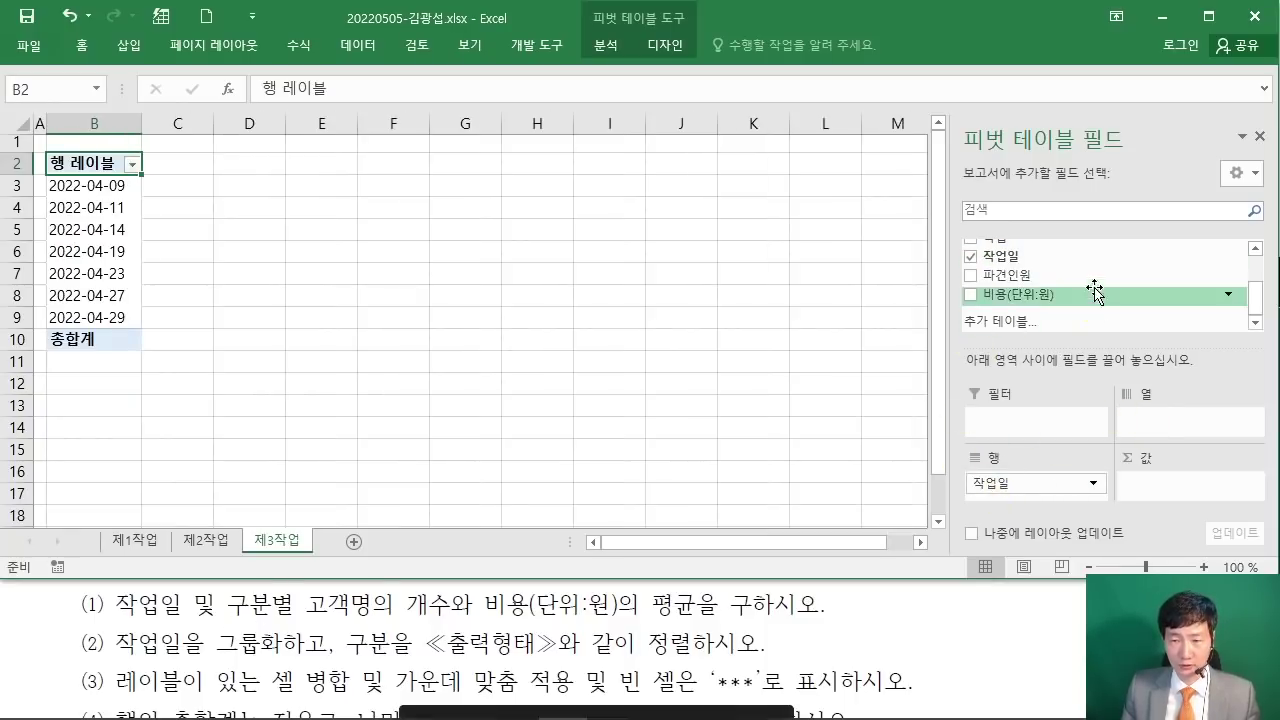
drag(1249, 288, 1251, 263)
drag(1027, 284, 1160, 420)
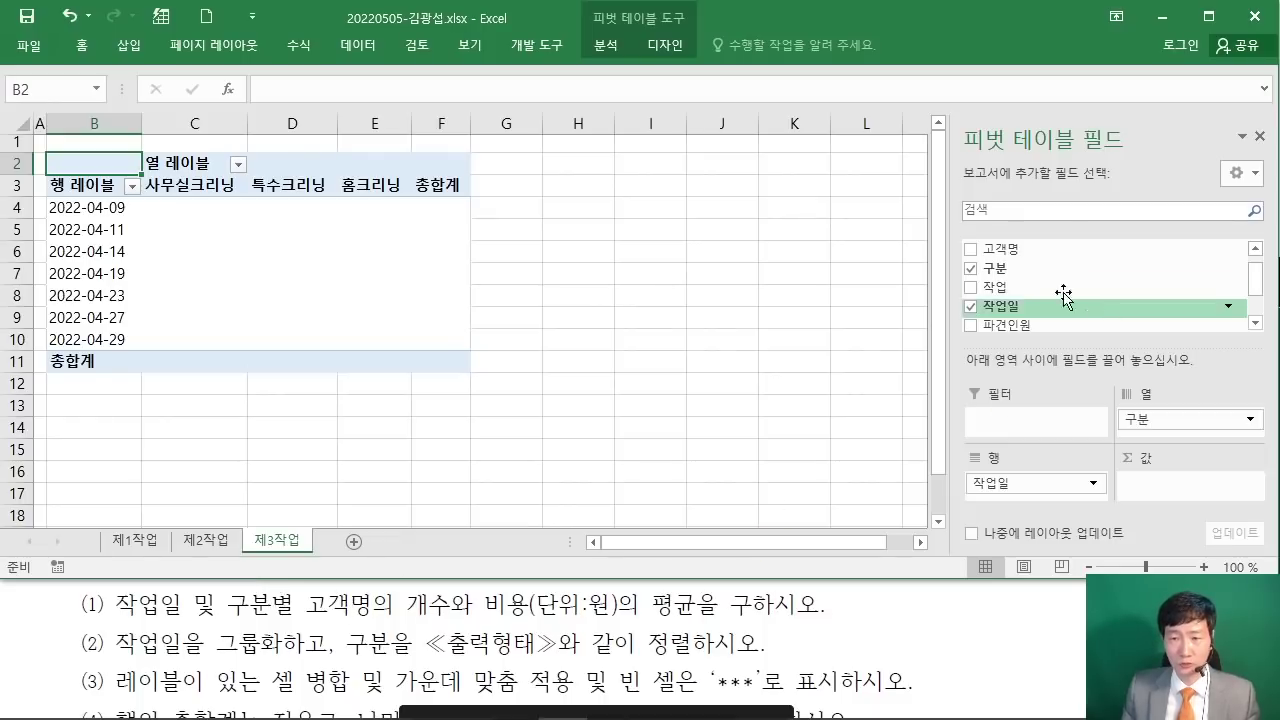
drag(1018, 249, 1180, 495)
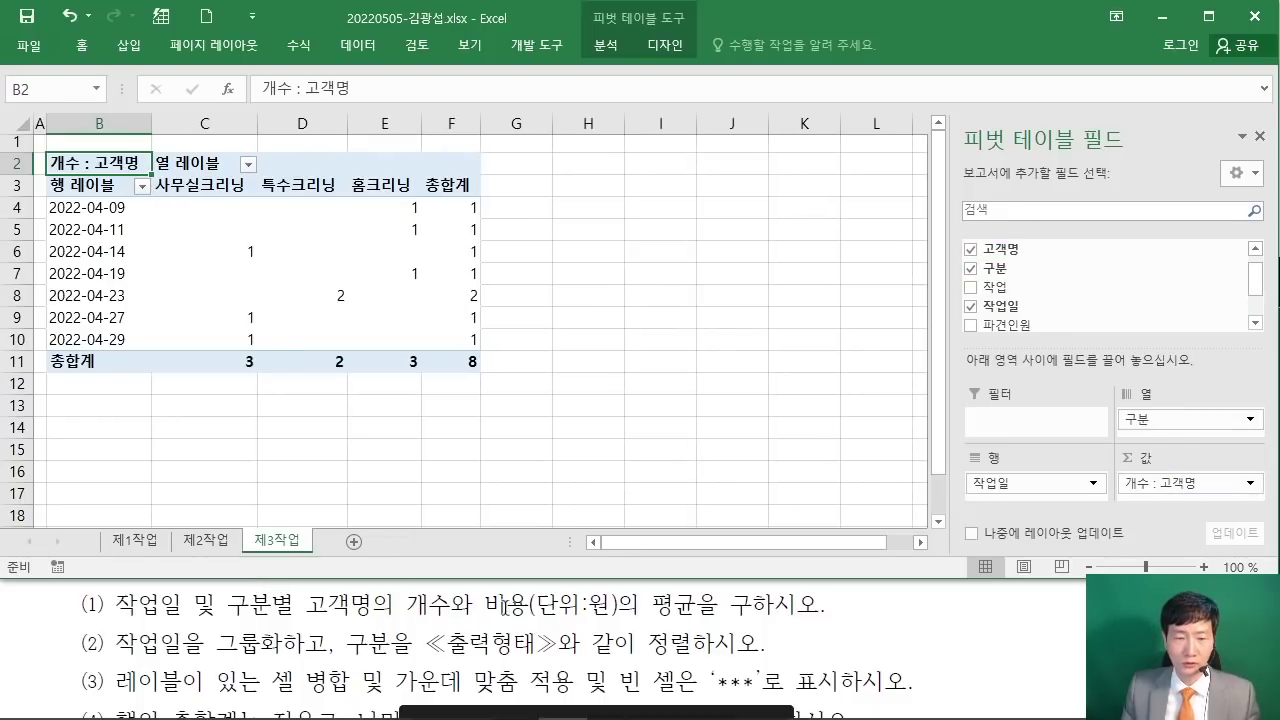
Step: Add 비용(단위:원) to Values as a sum and enlarge the Excel window
drag(1030, 577, 1030, 588)
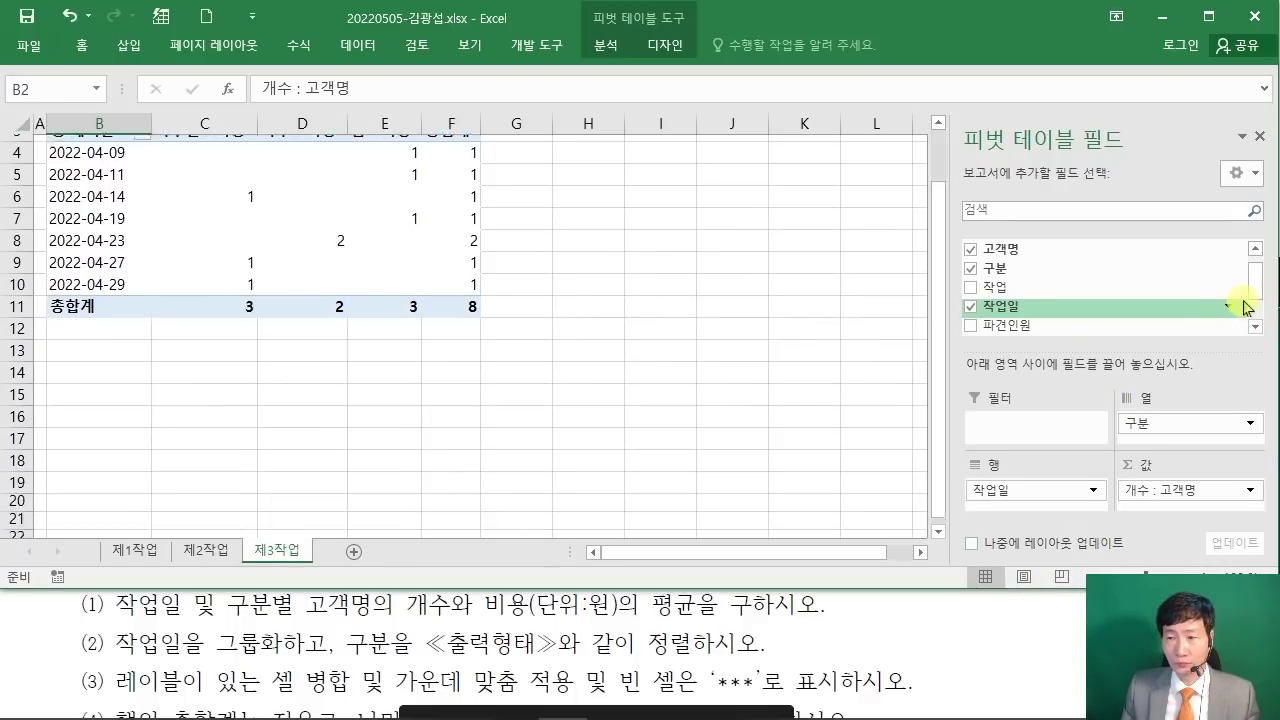
drag(1259, 287, 1250, 294)
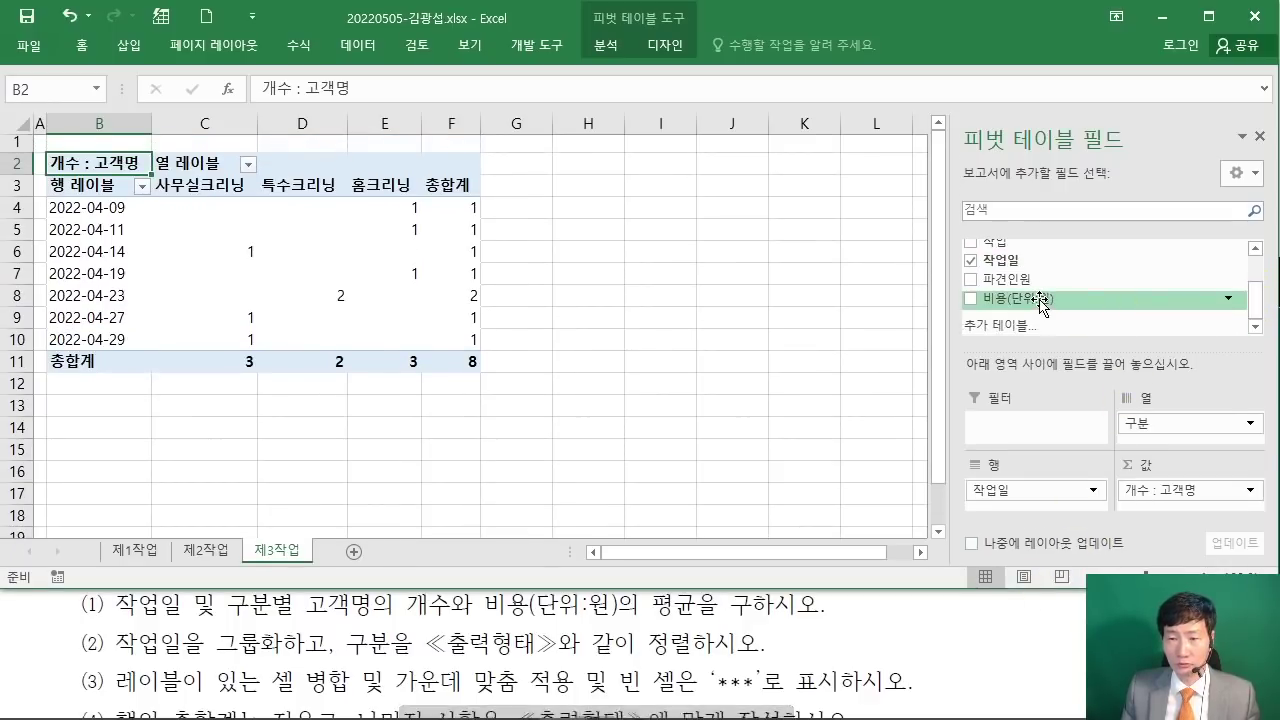
drag(1035, 298, 1172, 508)
drag(899, 590, 913, 612)
Step: Check the PDF and mark that cost must be shown as an average (평균)
click(787, 655)
scroll(787, 655, up, 1)
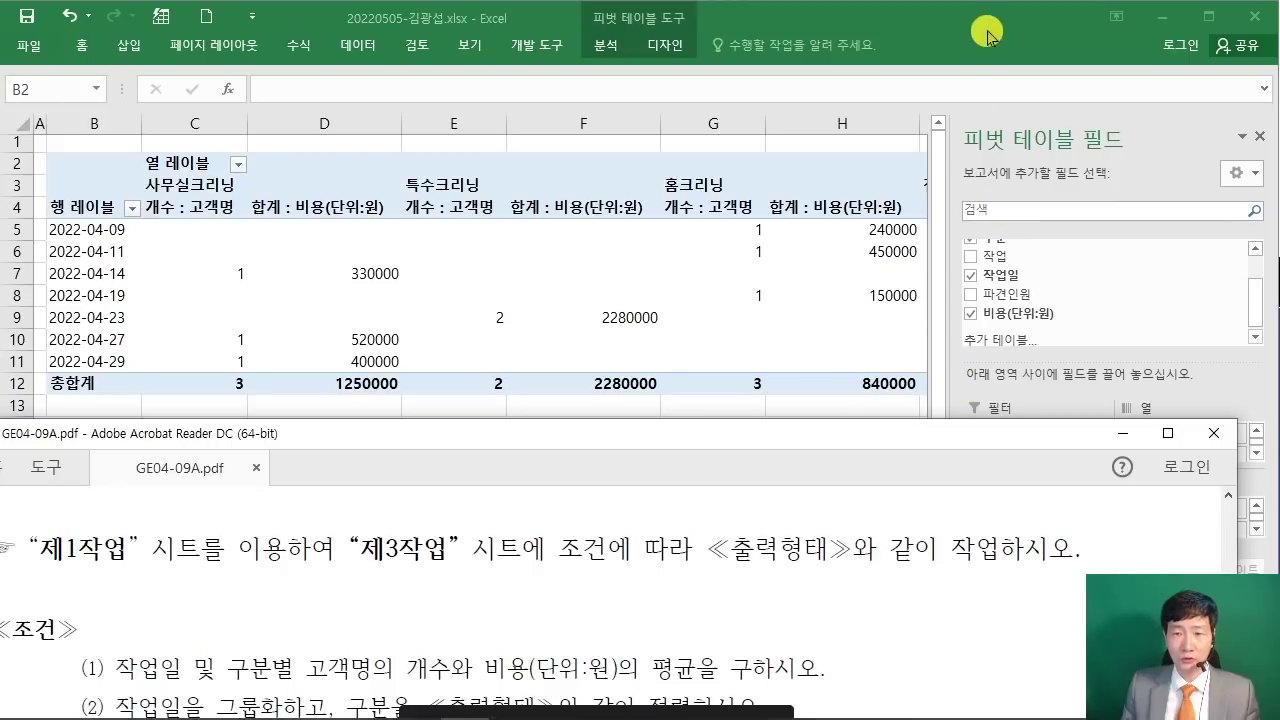
click(987, 33)
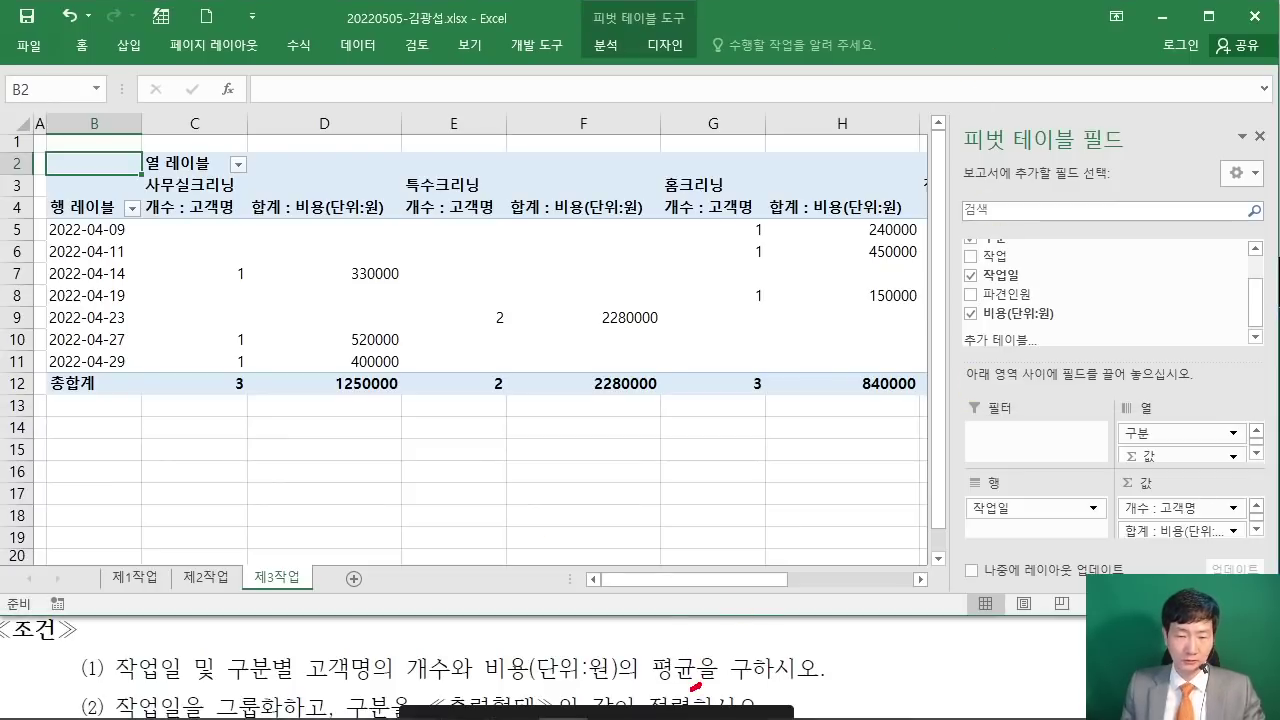
drag(701, 684, 718, 682)
drag(1113, 533, 703, 645)
key(Escape)
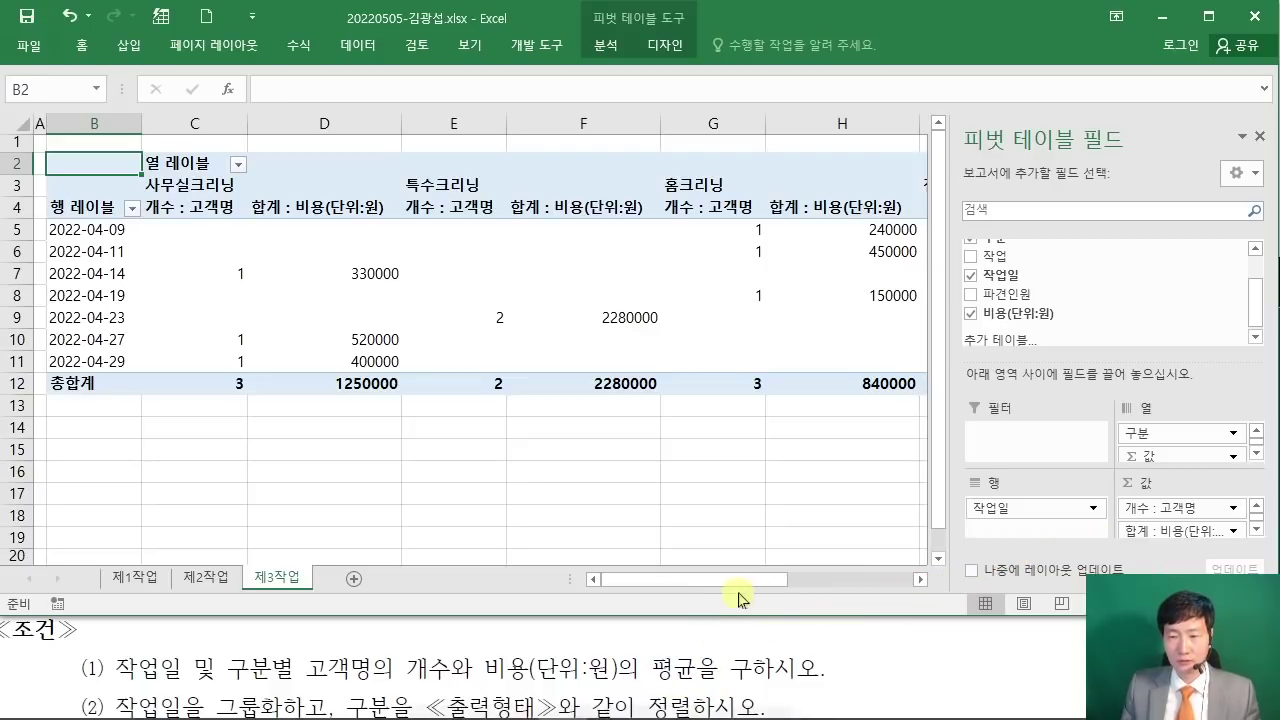
Step: Summarize the cost field by 평균 with custom name 평균 : 비용(단위:원)
click(1189, 531)
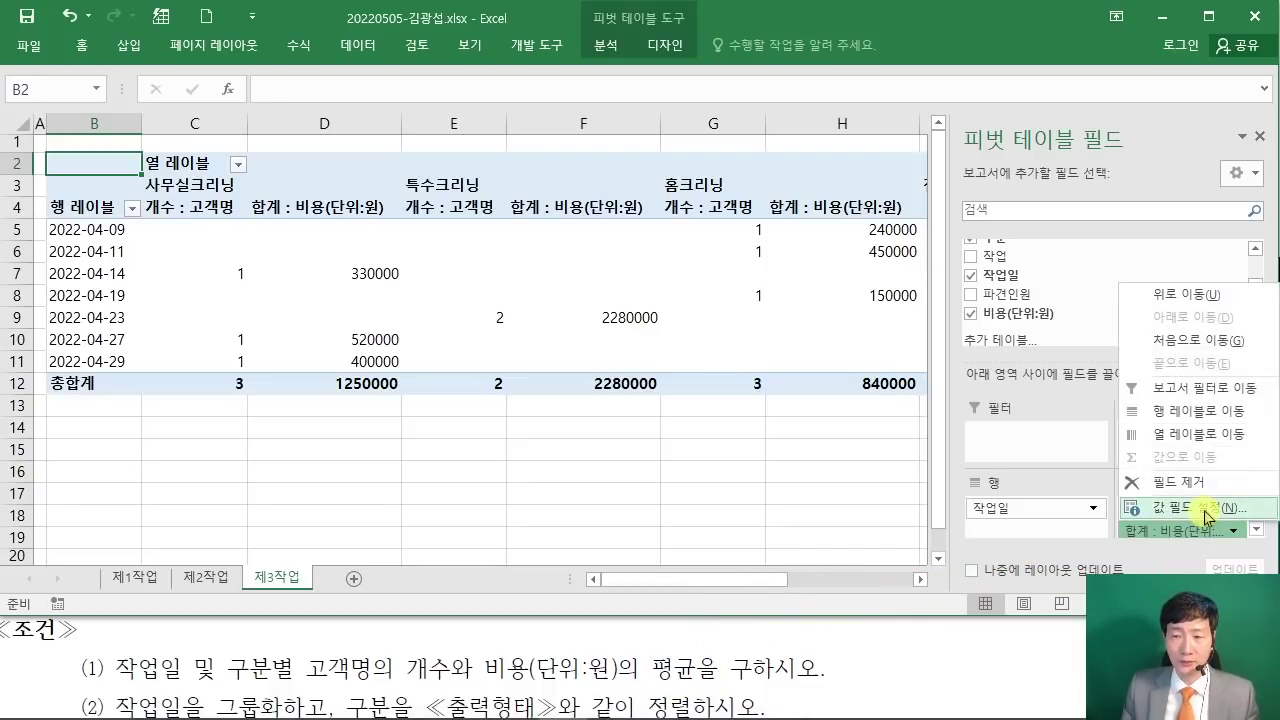
click(1207, 514)
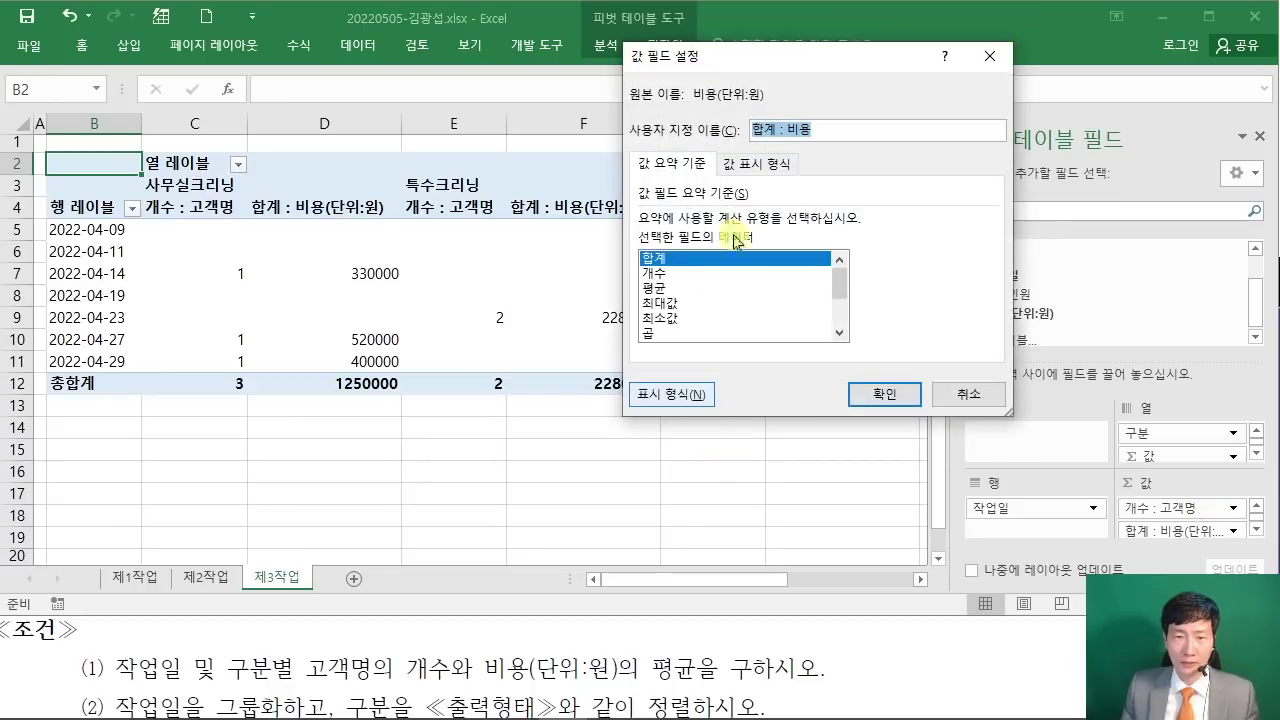
click(653, 288)
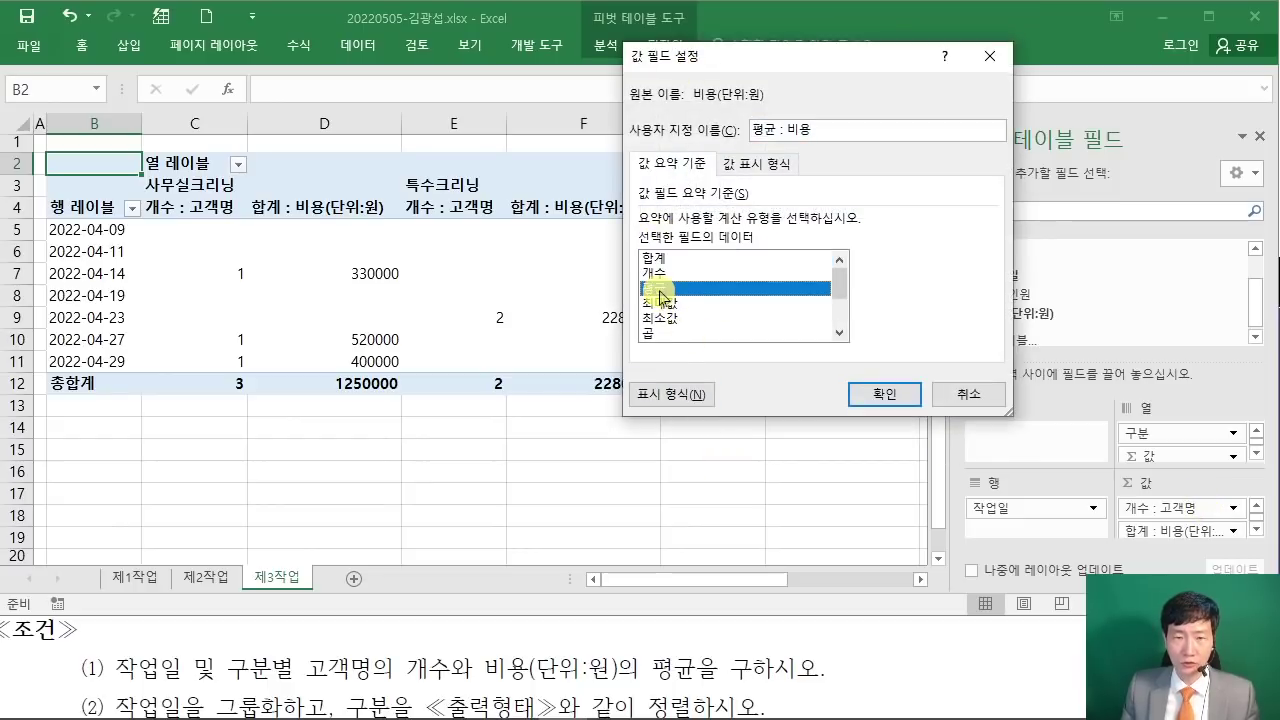
key(alt+Tab)
scroll(808, 601, down, 3)
scroll(807, 598, down, 5)
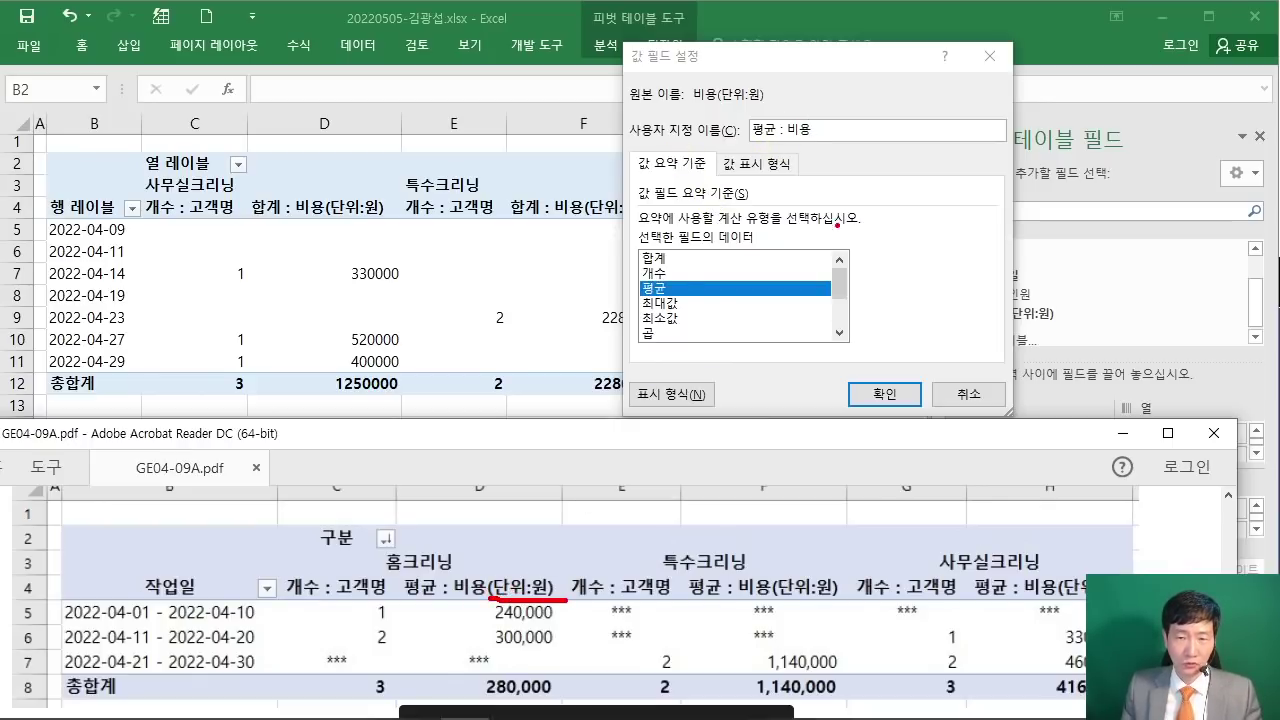
mouse_move(826, 143)
mouse_down()
mouse_move(608, 423)
mouse_move(520, 594)
mouse_move(521, 572)
mouse_up()
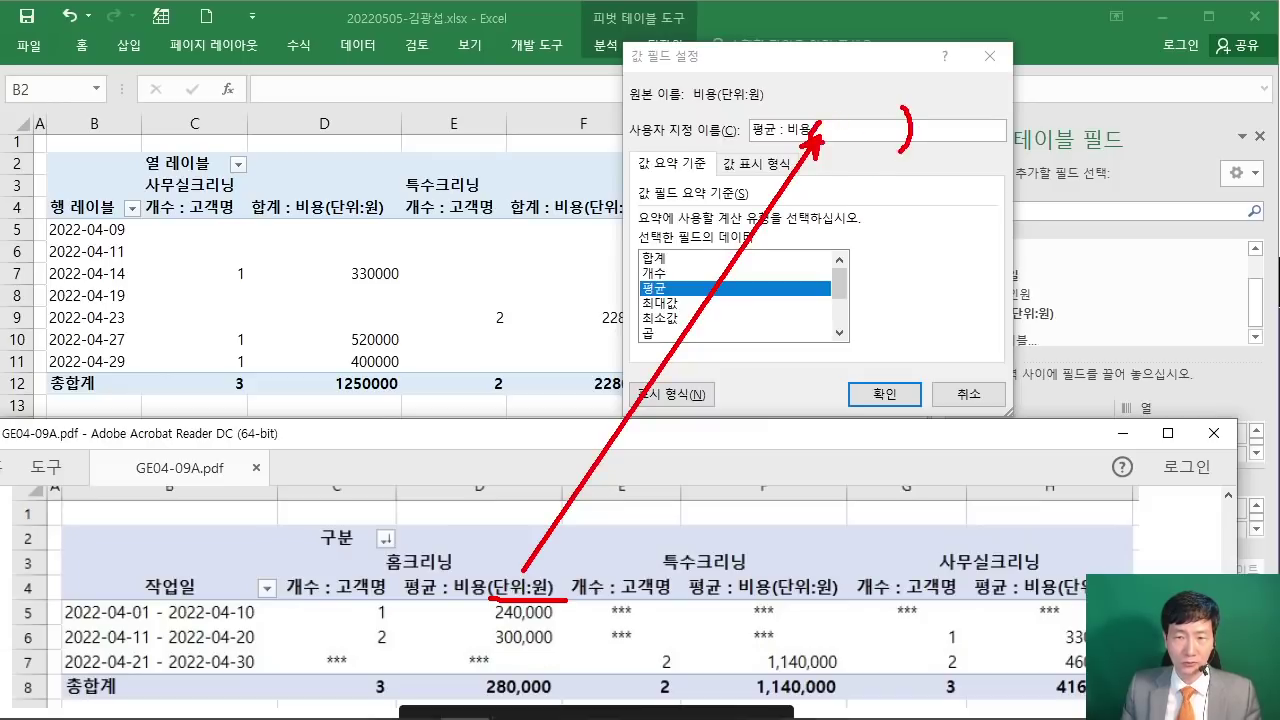
key(Escape)
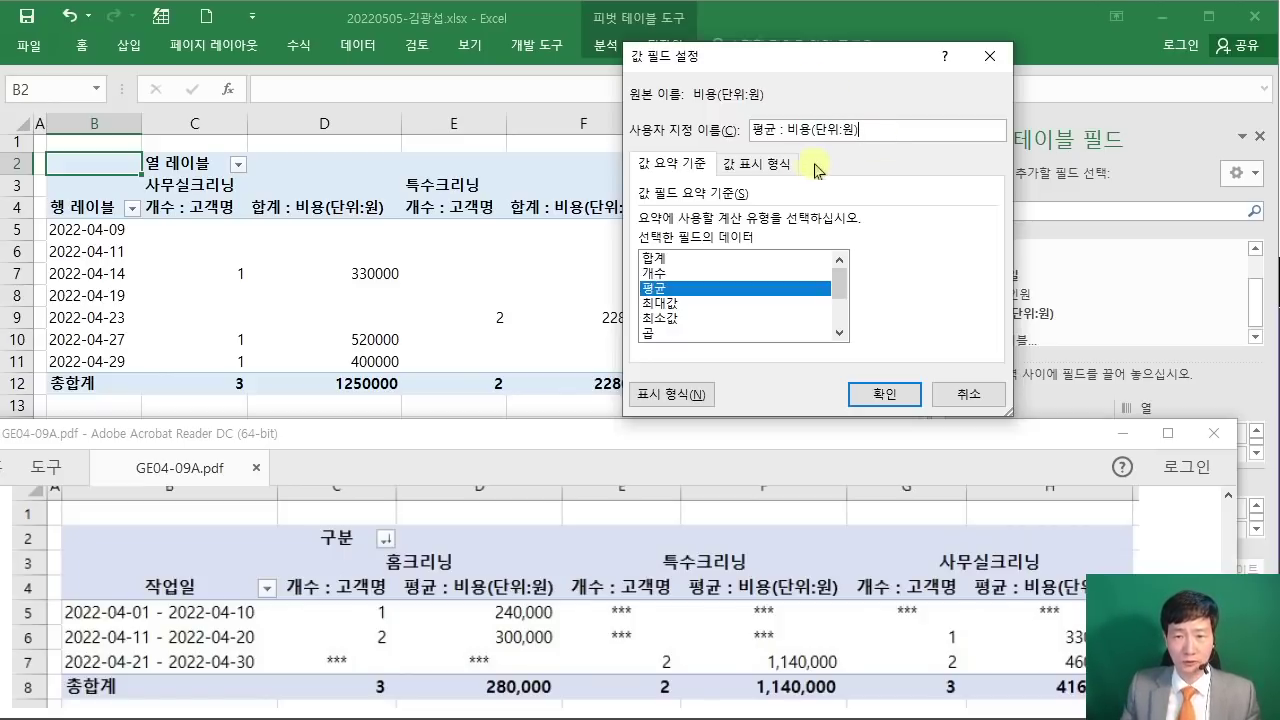
drag(812, 131, 885, 137)
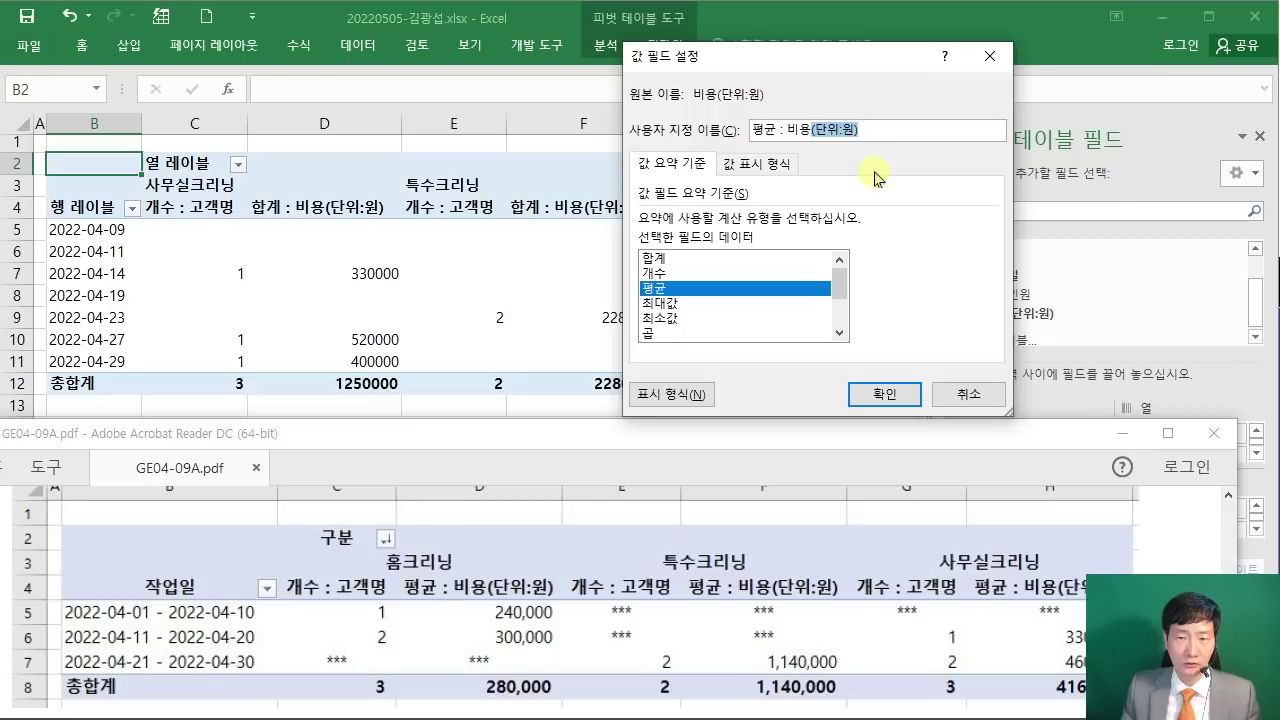
click(896, 137)
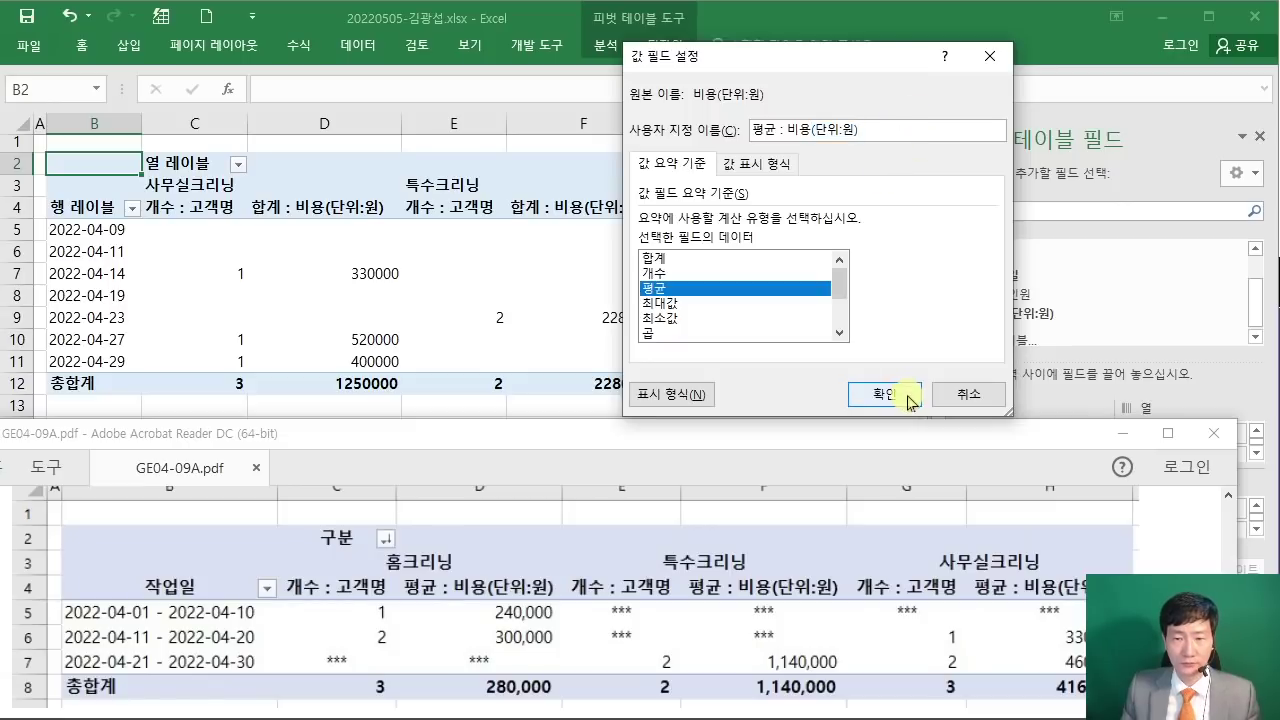
click(907, 396)
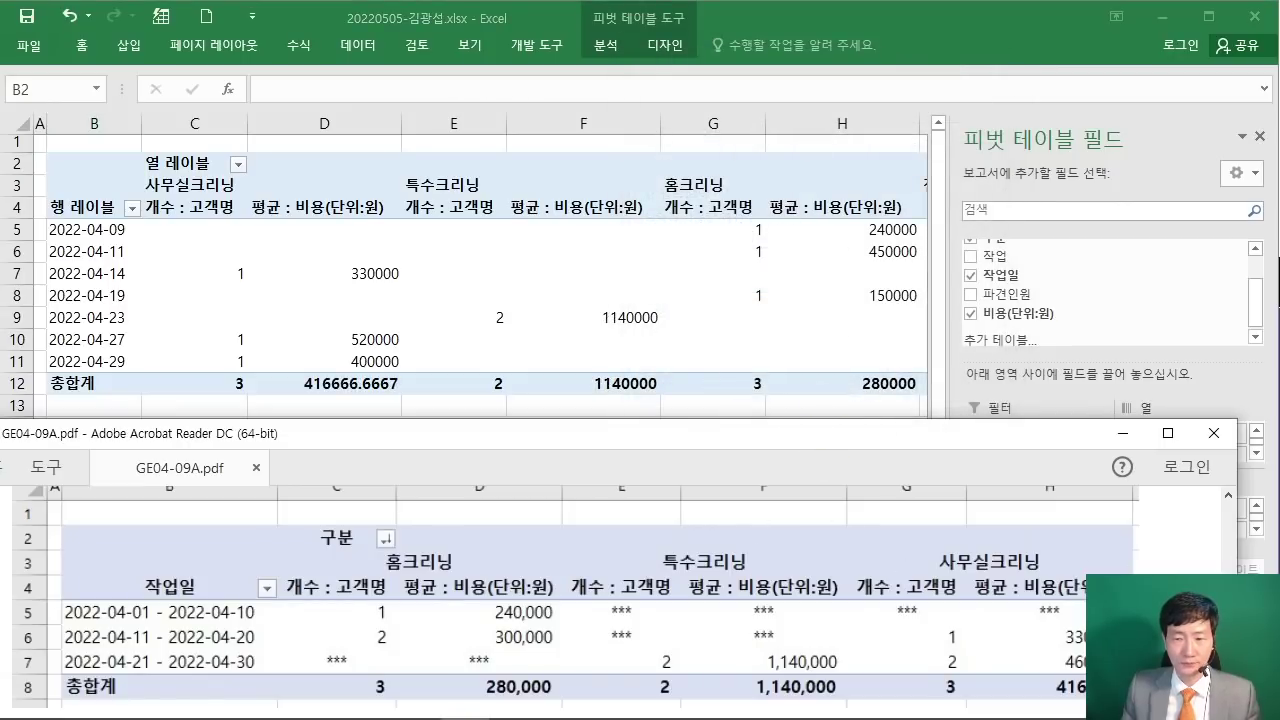
Step: Review the PDF's date-grouping requirement and open Group for the pivot's 작업일 dates
scroll(567, 590, up, 6)
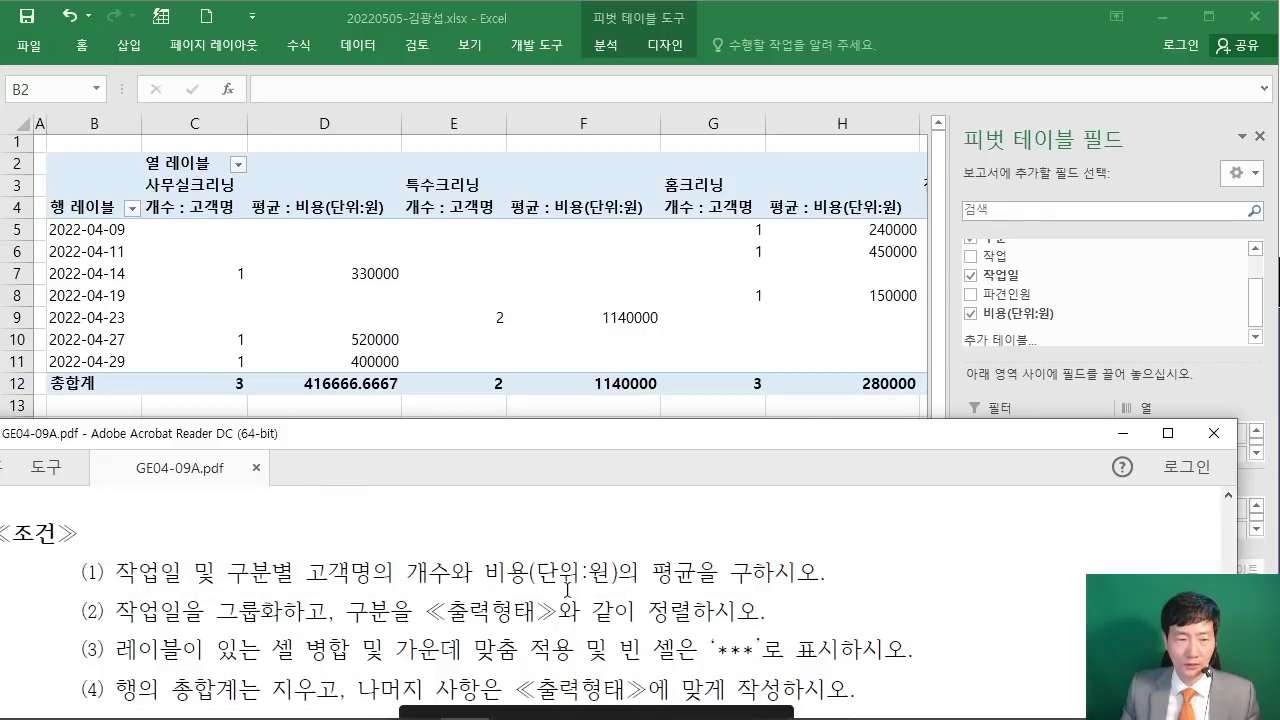
scroll(540, 581, down, 1)
drag(110, 597, 330, 597)
click(256, 621)
scroll(303, 621, down, 7)
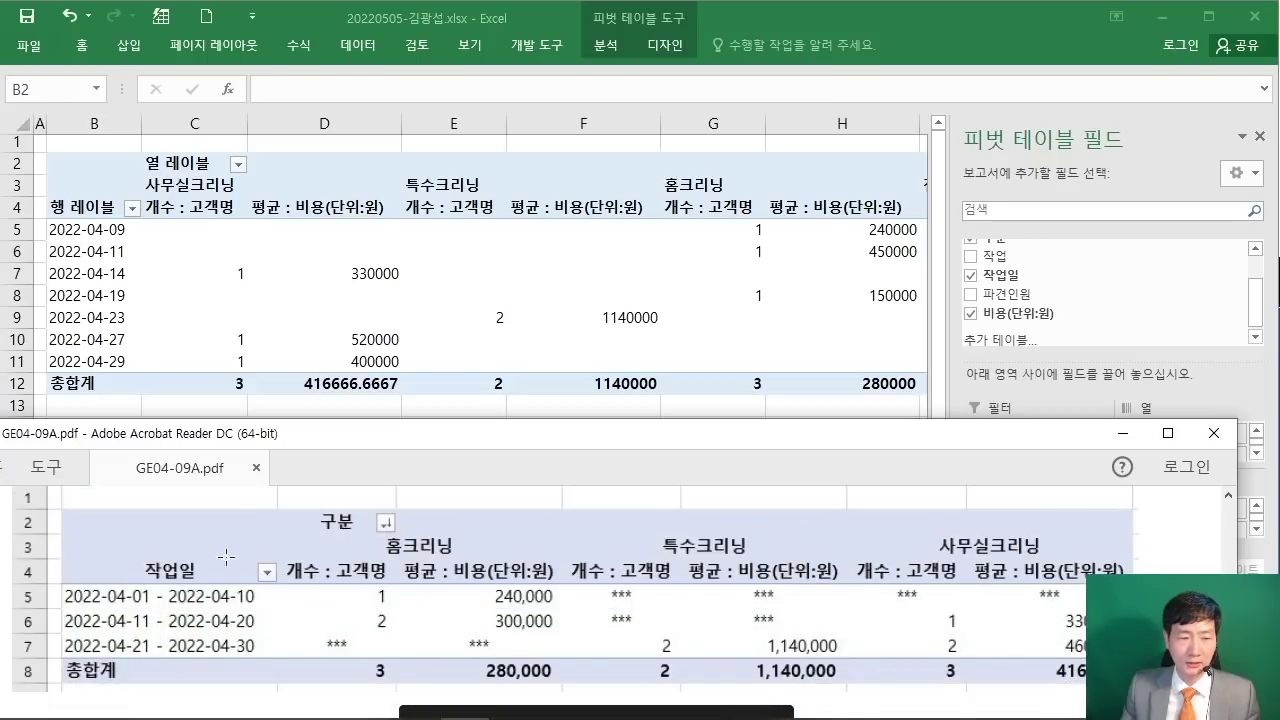
click(86, 243)
click(87, 228)
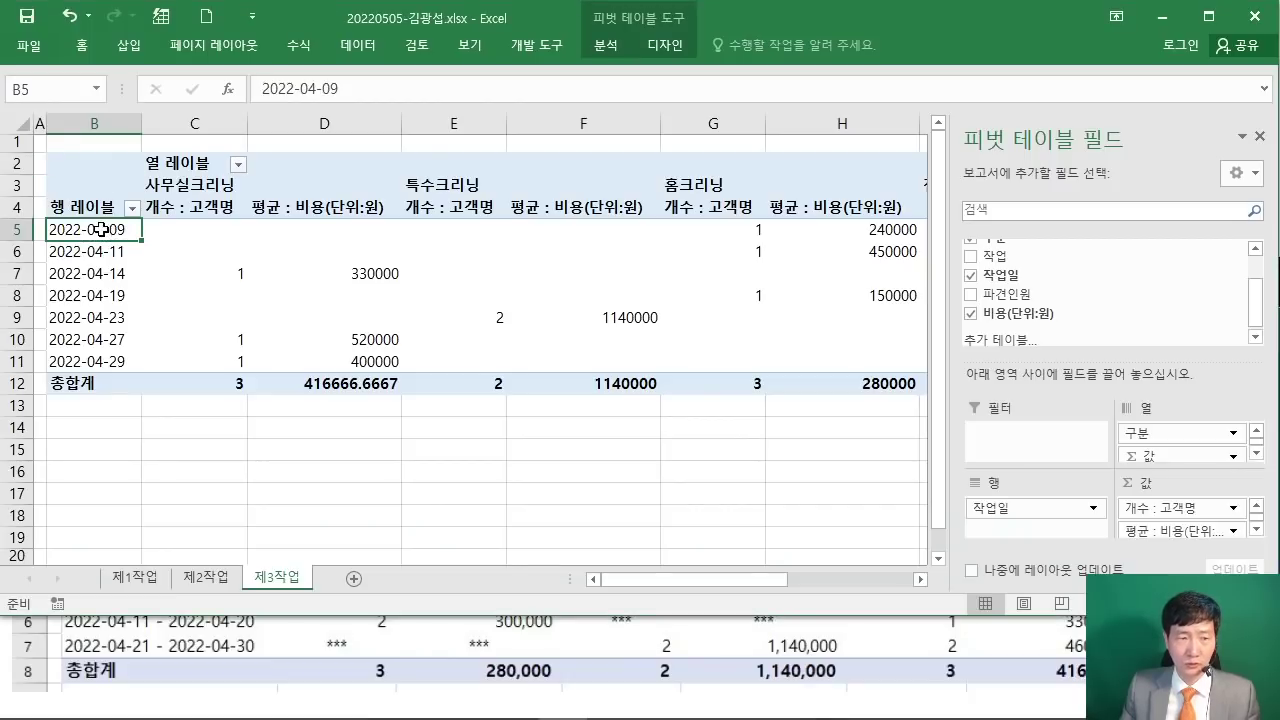
right_click(101, 229)
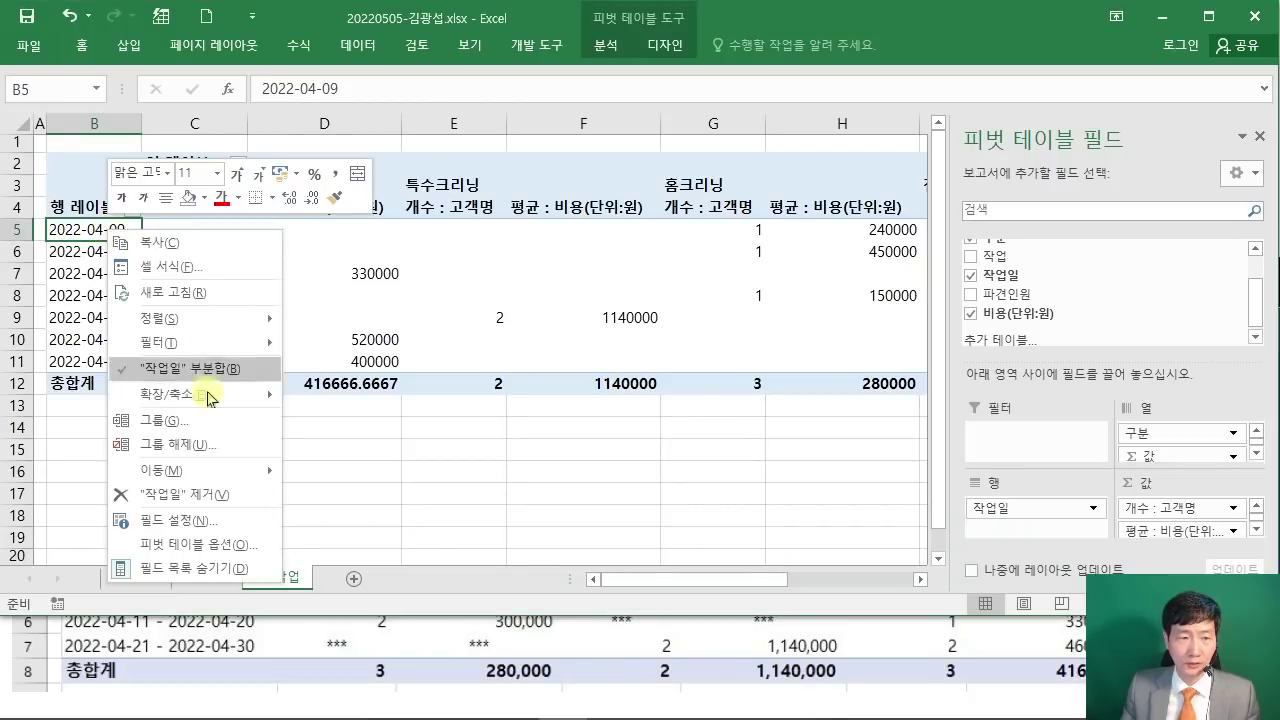
click(200, 420)
drag(194, 251, 600, 217)
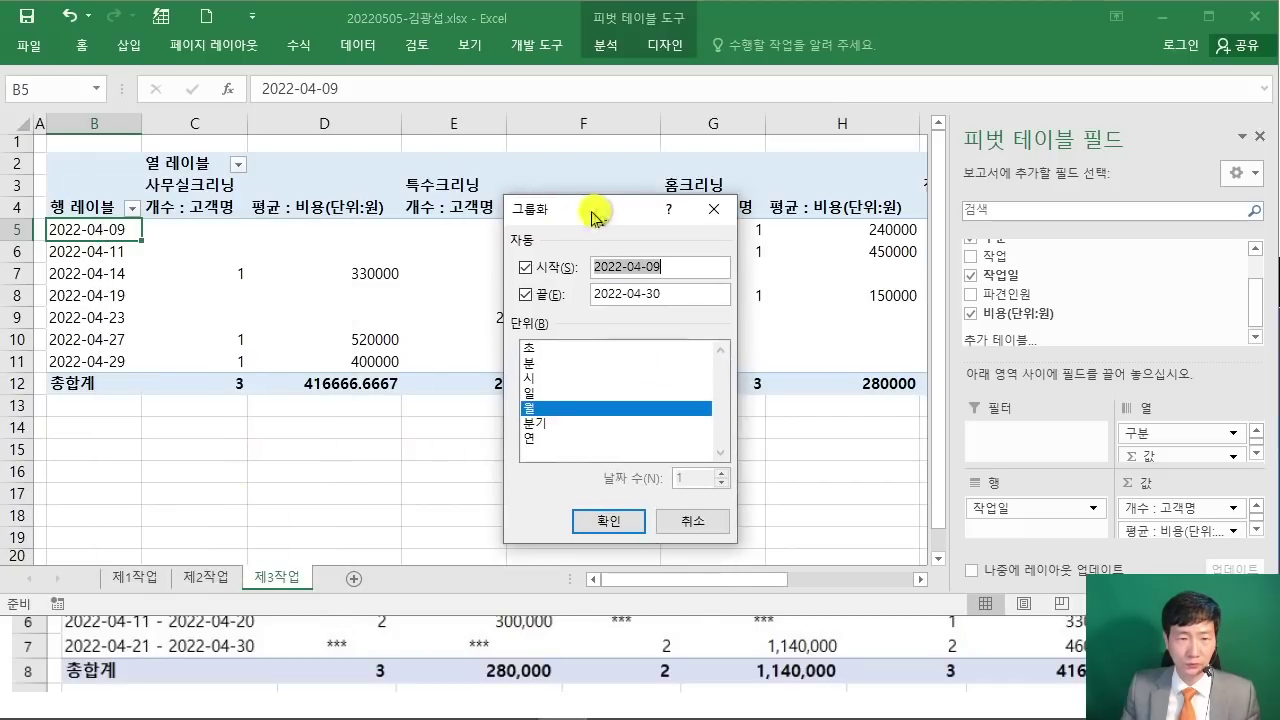
Step: Group the dates by 일 instead of 월, 10 days per group, starting 2022-04-01
click(228, 684)
scroll(228, 684, up, 2)
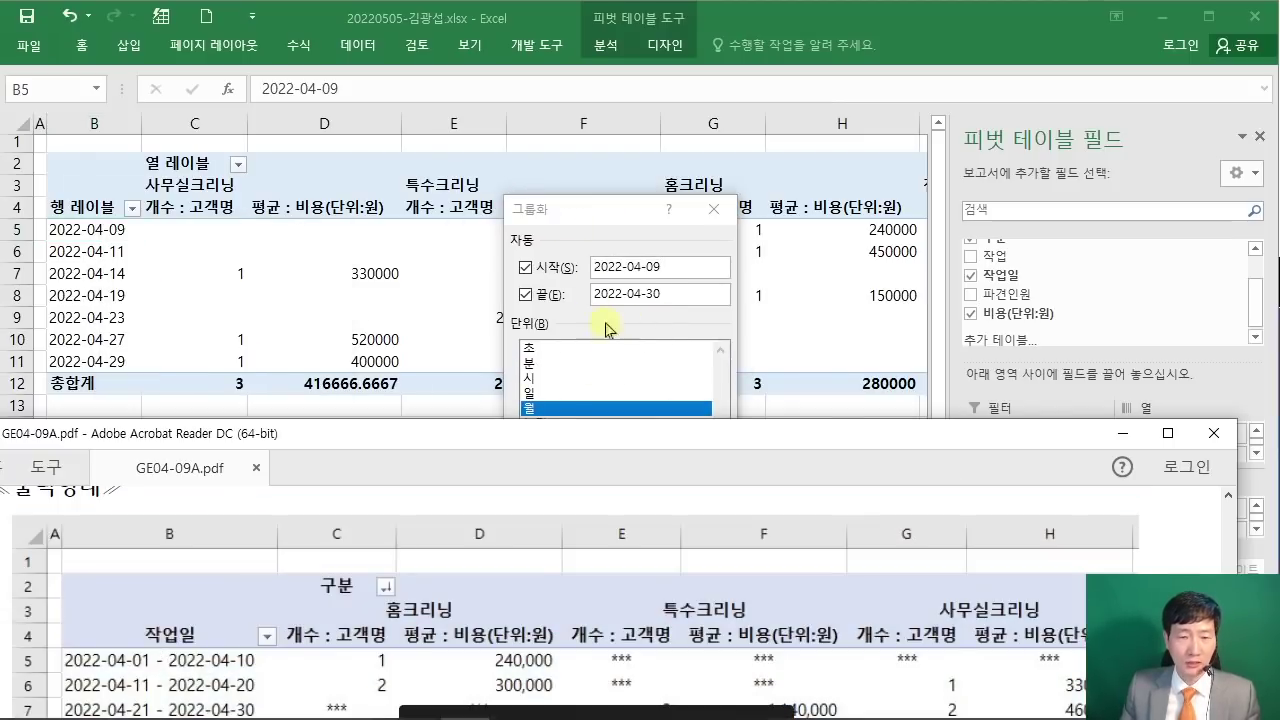
click(627, 267)
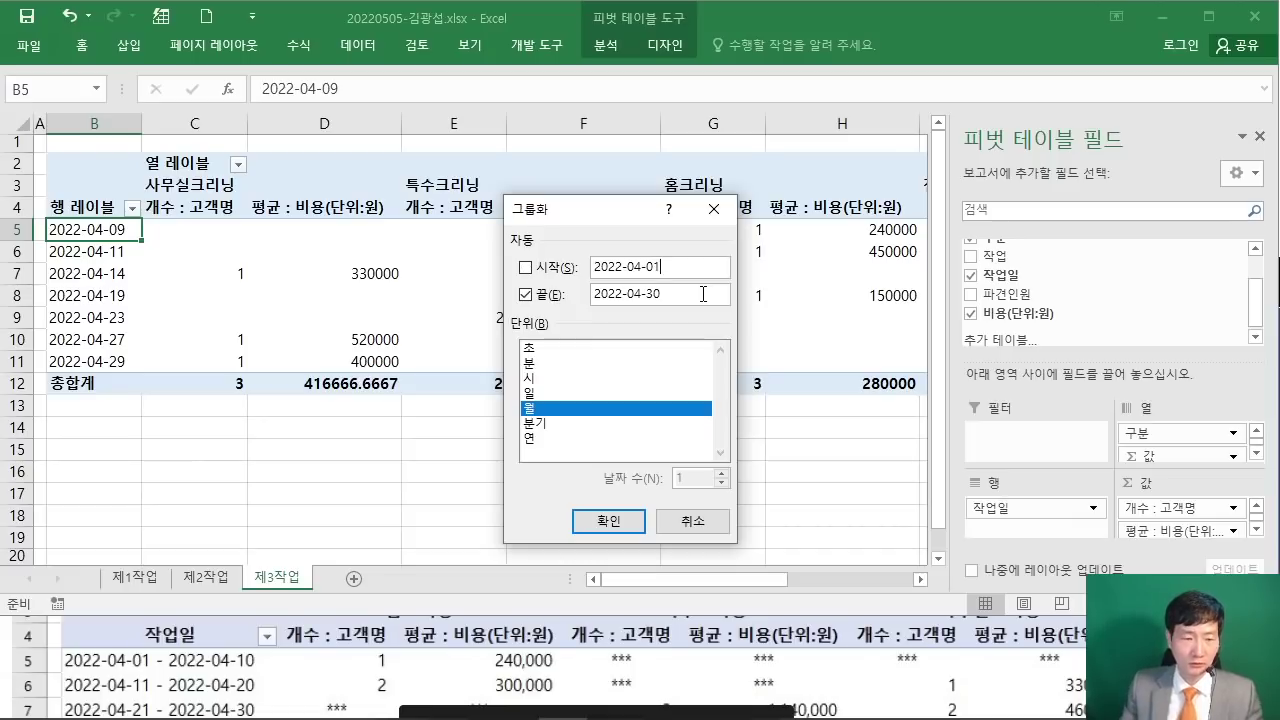
click(82, 620)
scroll(113, 660, down, 1)
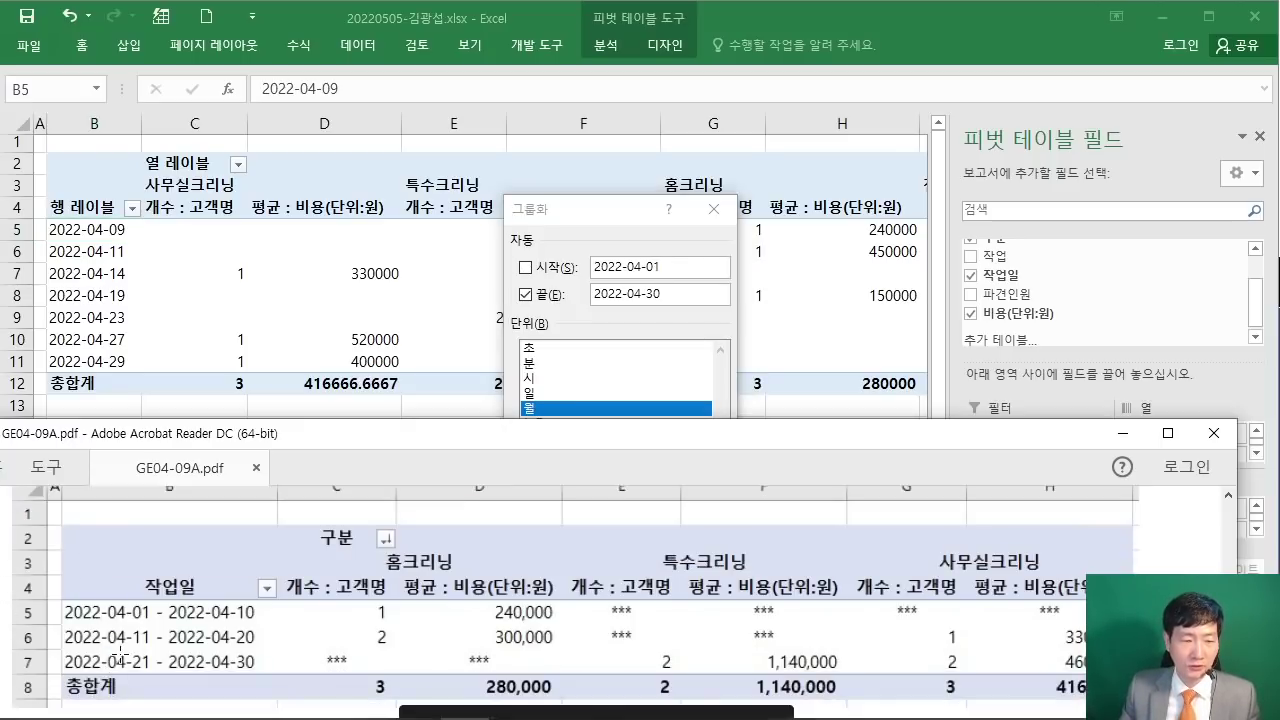
scroll(113, 660, down, 1)
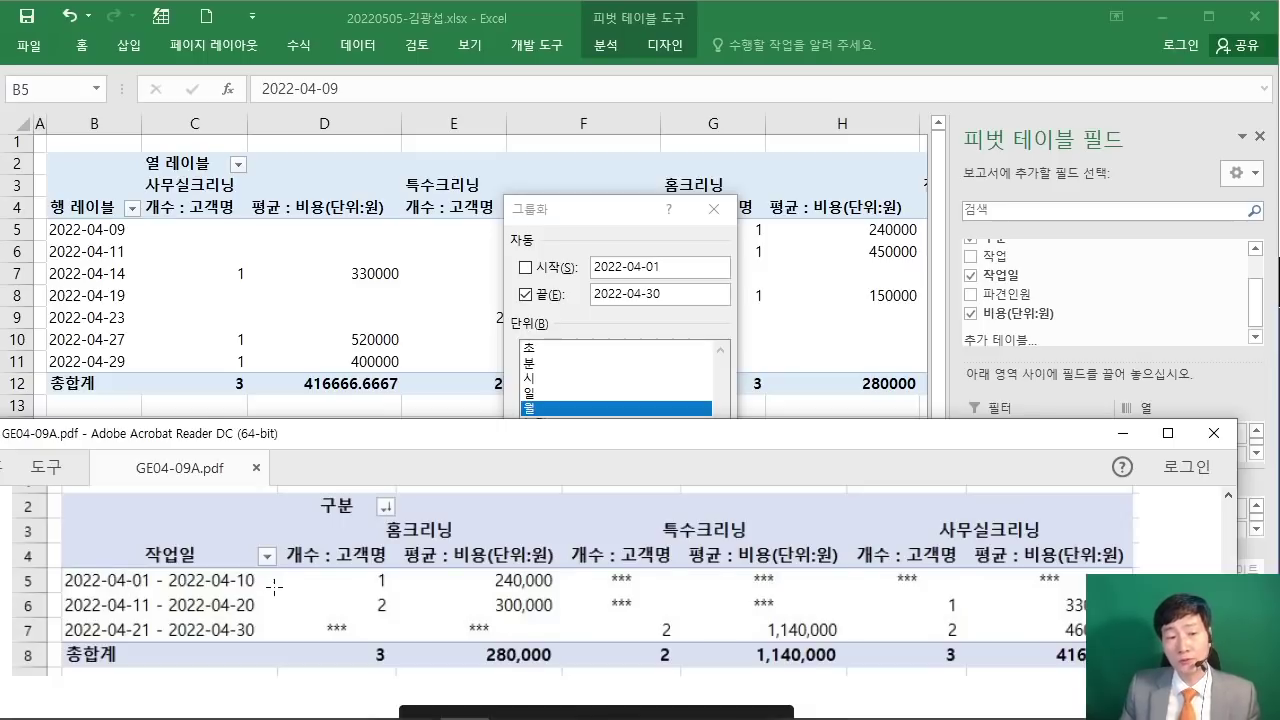
click(591, 209)
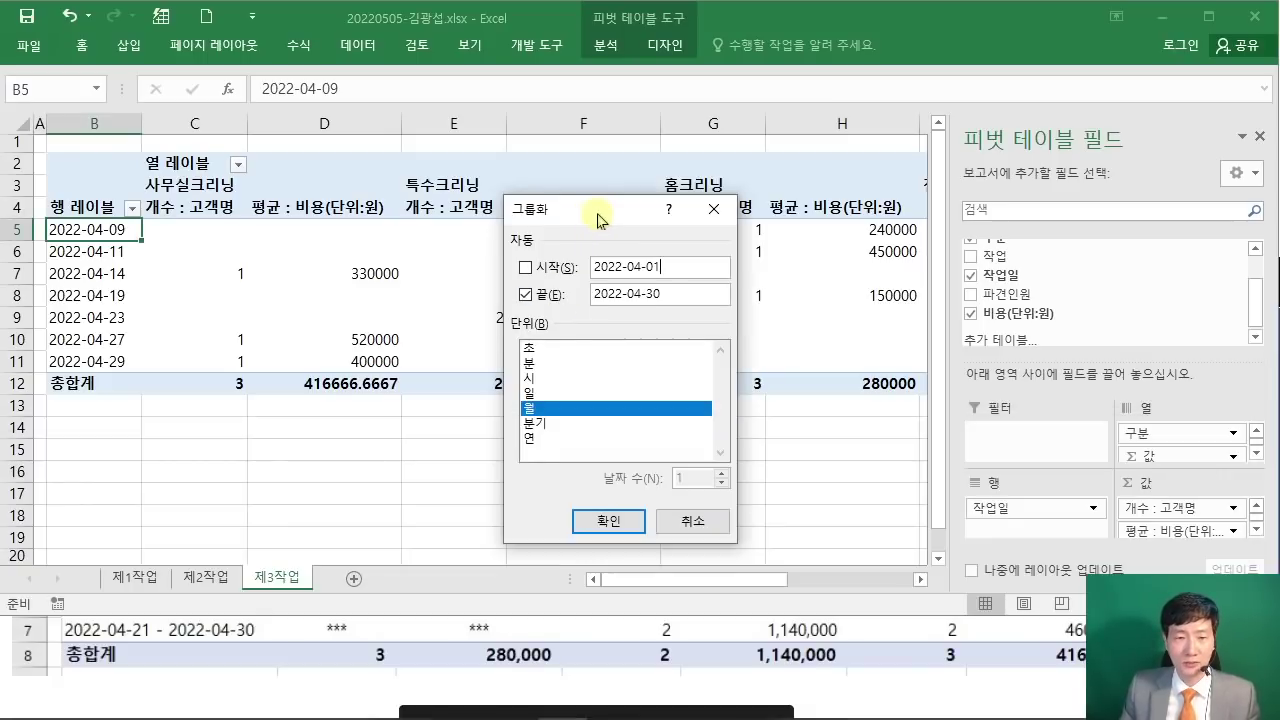
drag(591, 209, 574, 135)
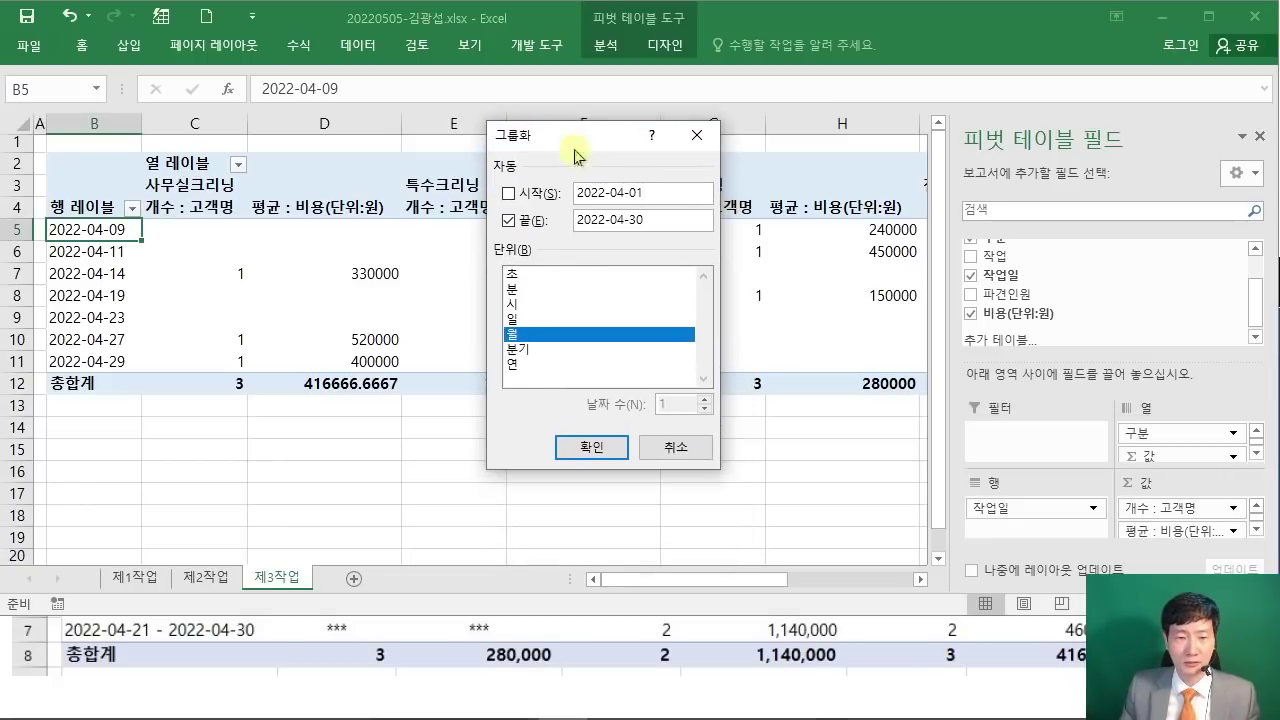
click(545, 337)
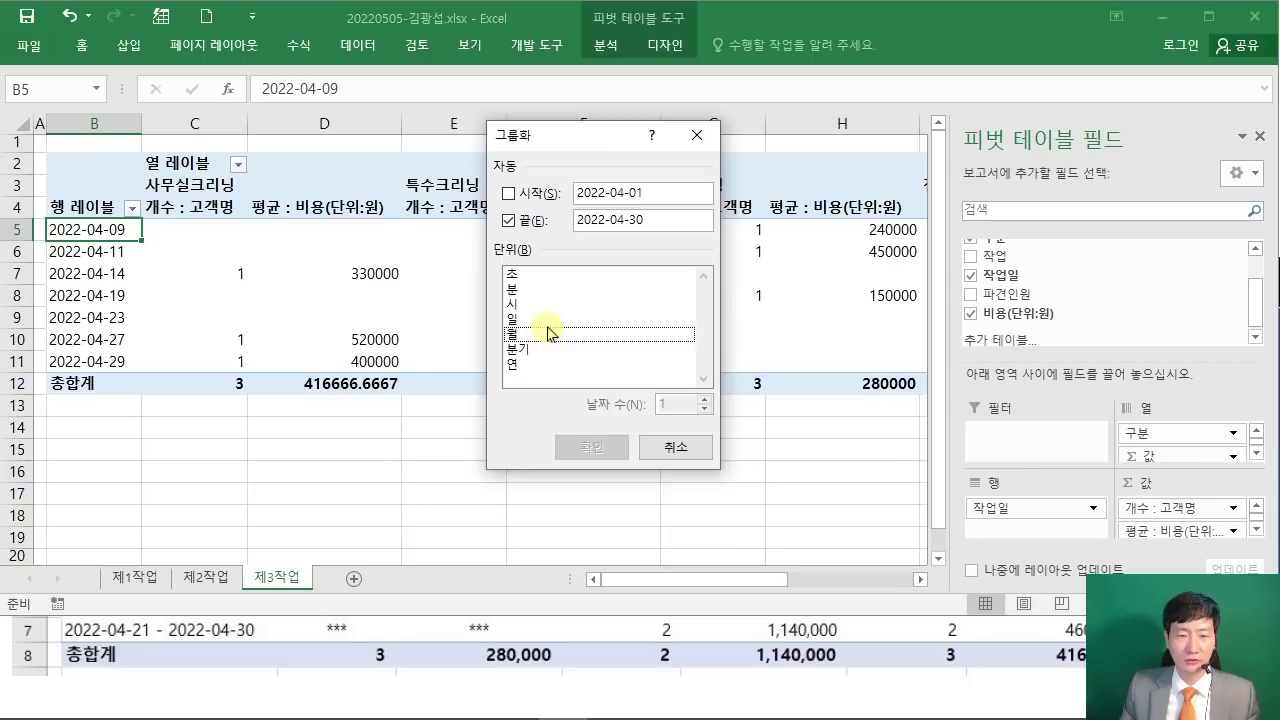
click(547, 321)
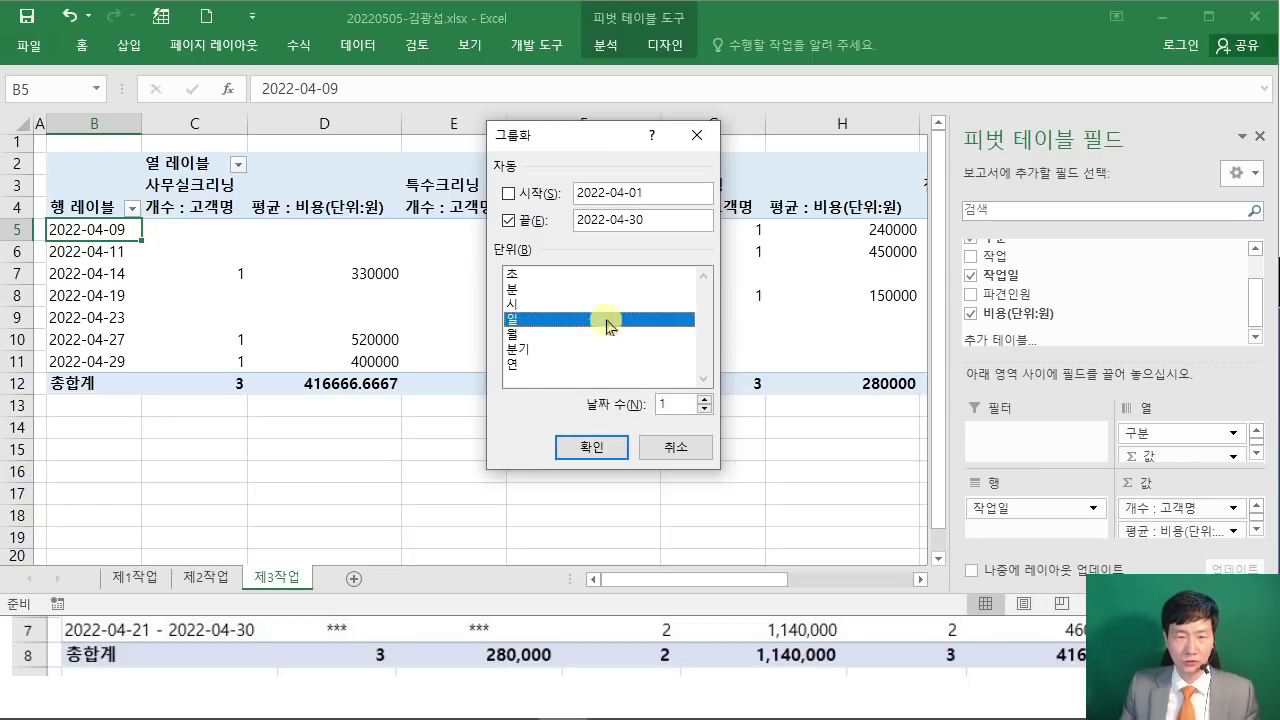
click(688, 400)
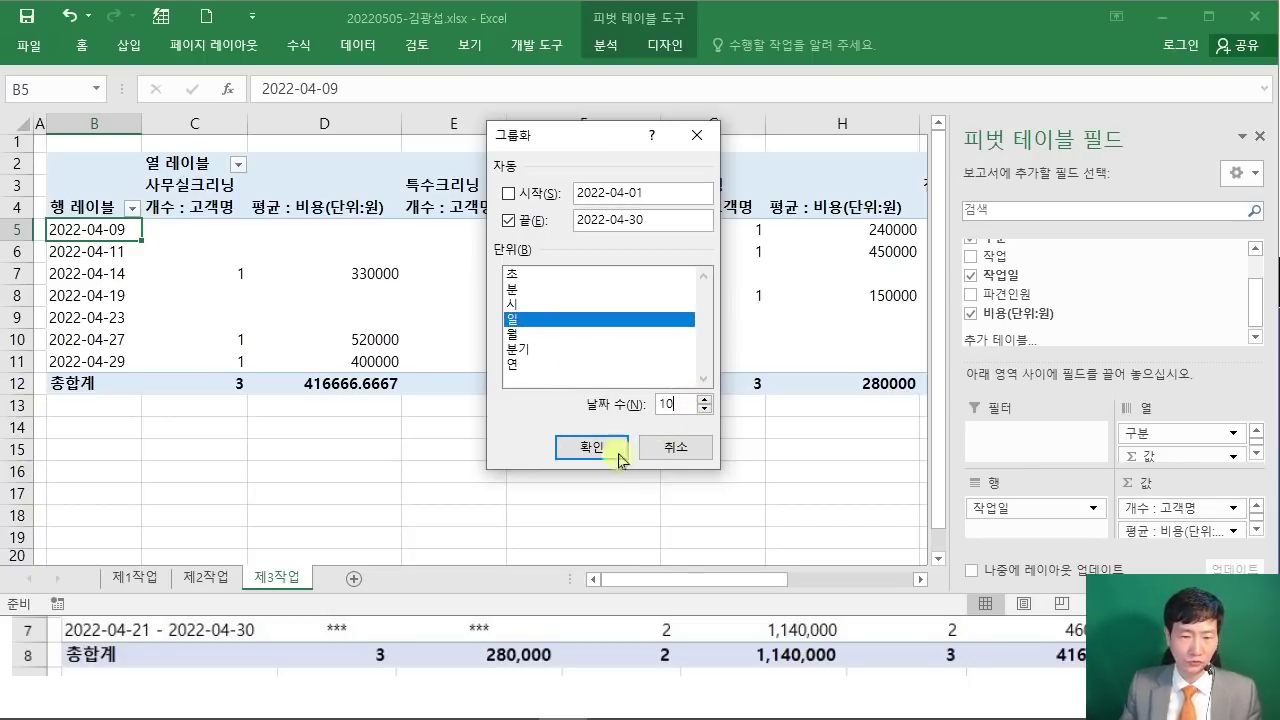
click(755, 616)
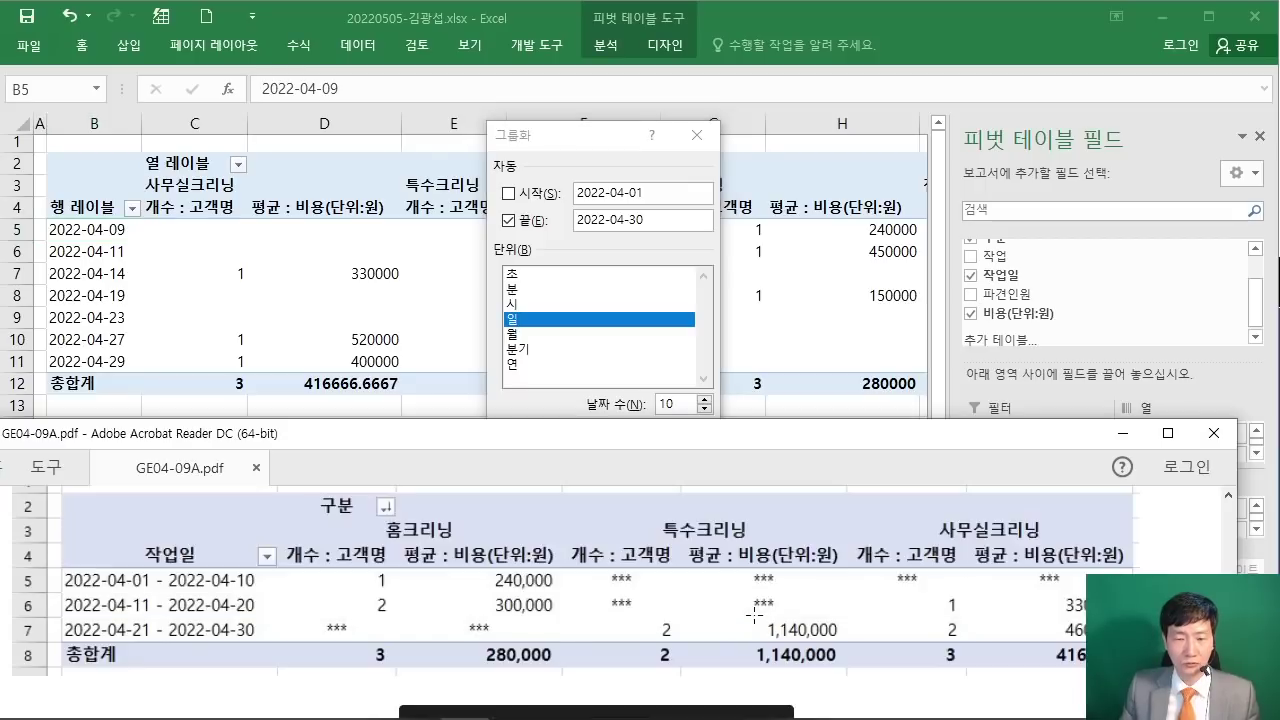
click(584, 157)
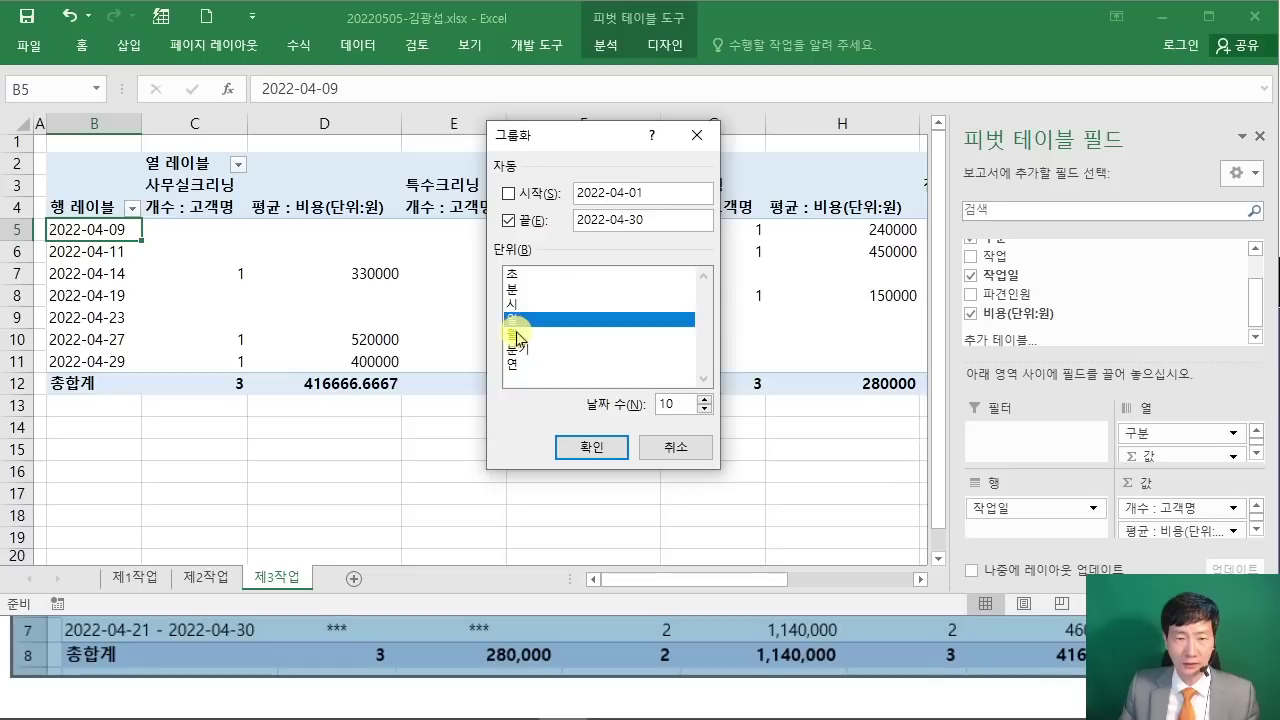
click(591, 447)
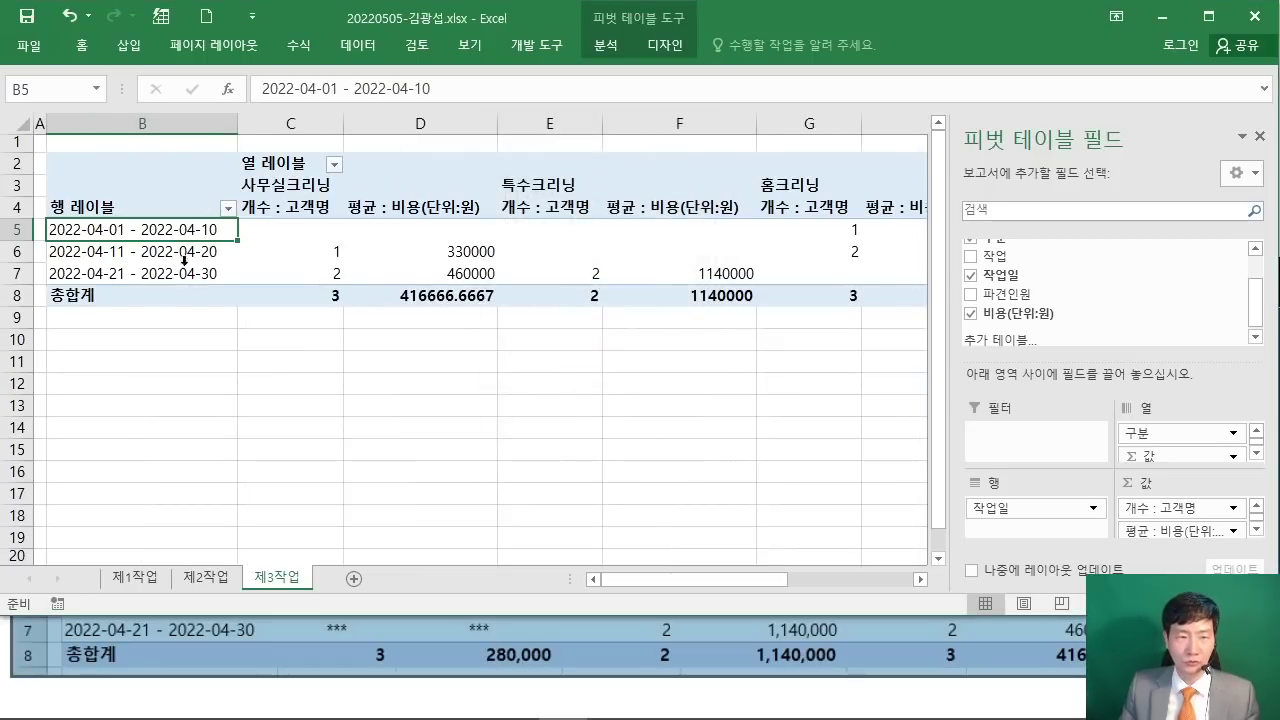
Step: Review the PDF's 출력형태 sample for the required column order
click(1075, 640)
scroll(1075, 638, up, 2)
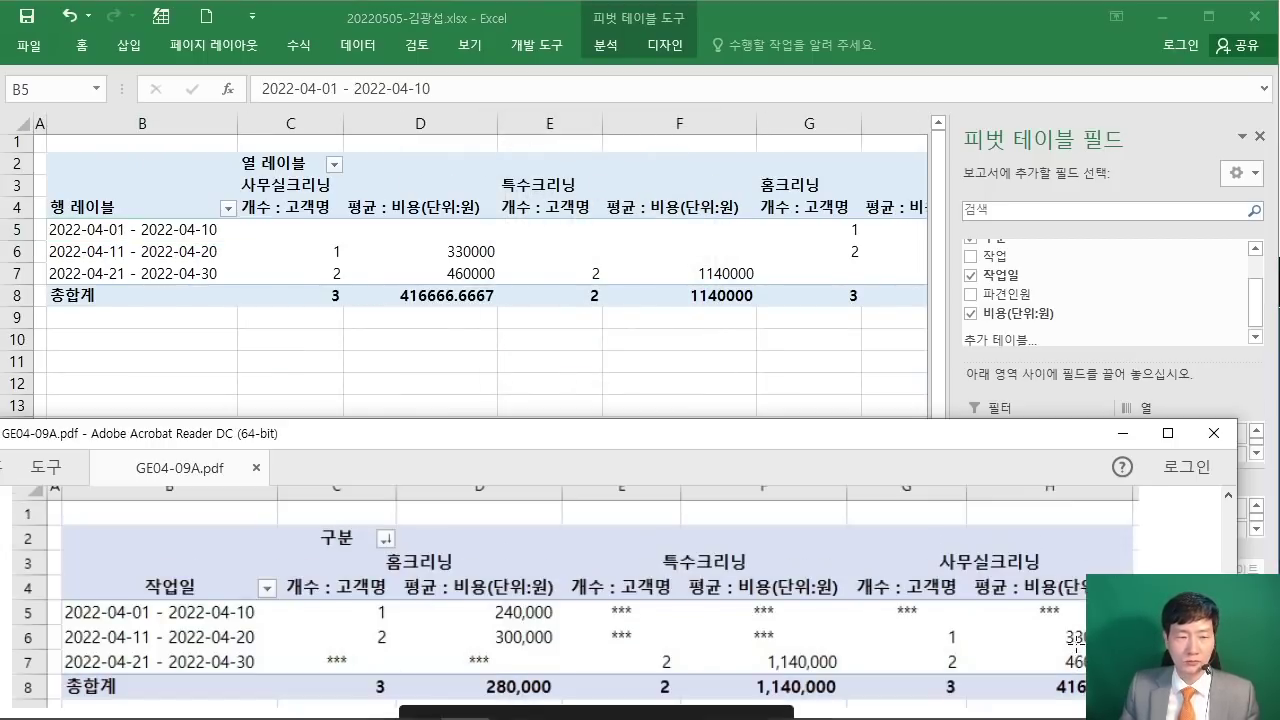
scroll(1075, 640, up, 1)
drag(583, 426, 570, 462)
scroll(534, 560, up, 3)
scroll(534, 585, up, 4)
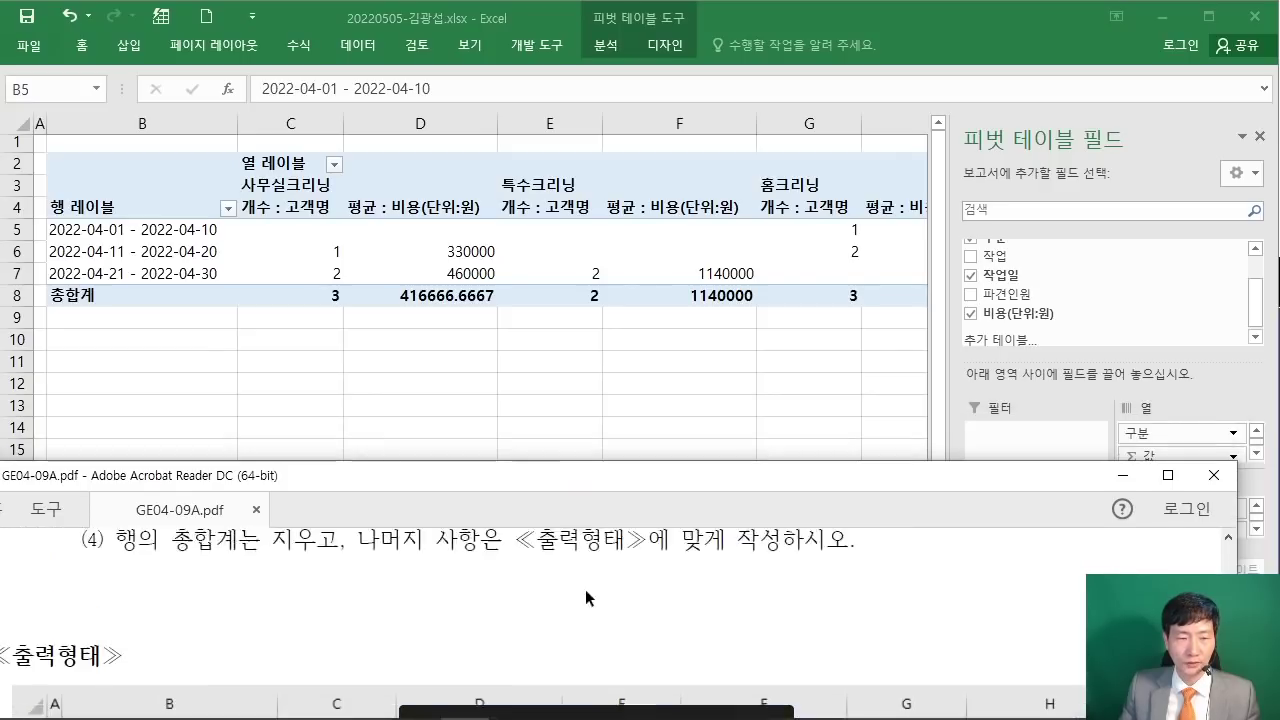
drag(373, 590, 765, 590)
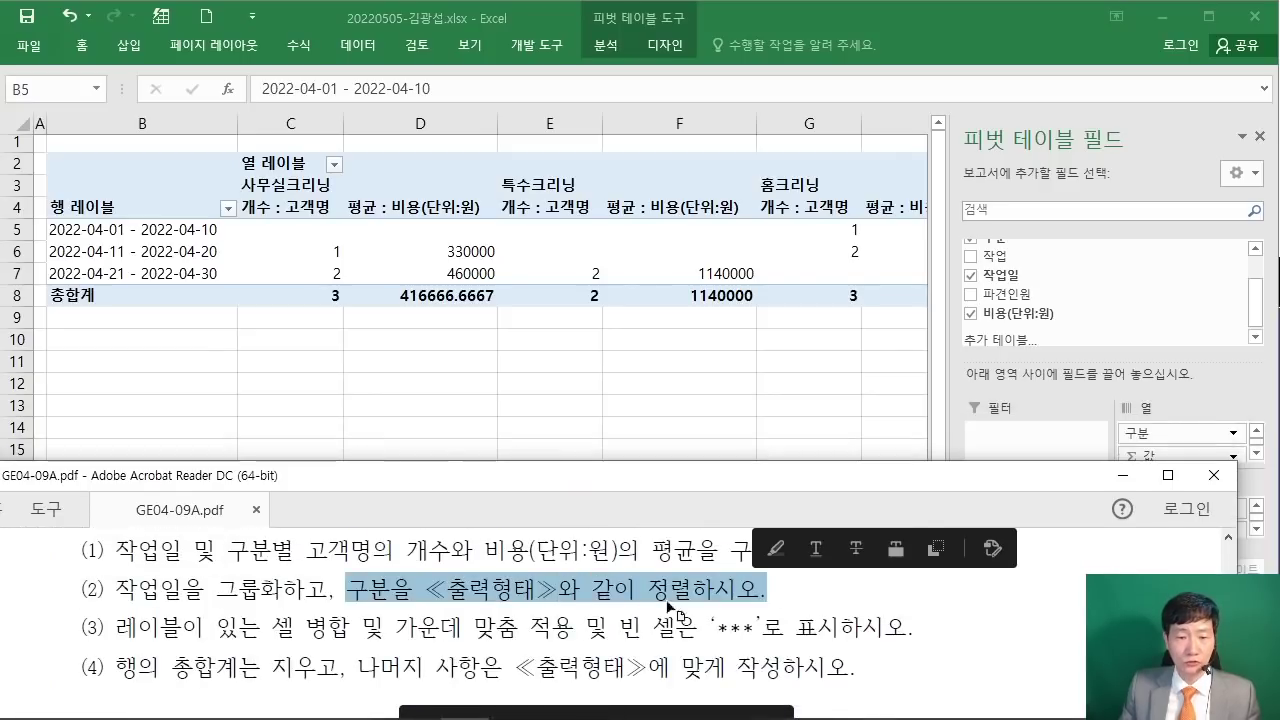
scroll(618, 594, down, 3)
scroll(622, 597, down, 4)
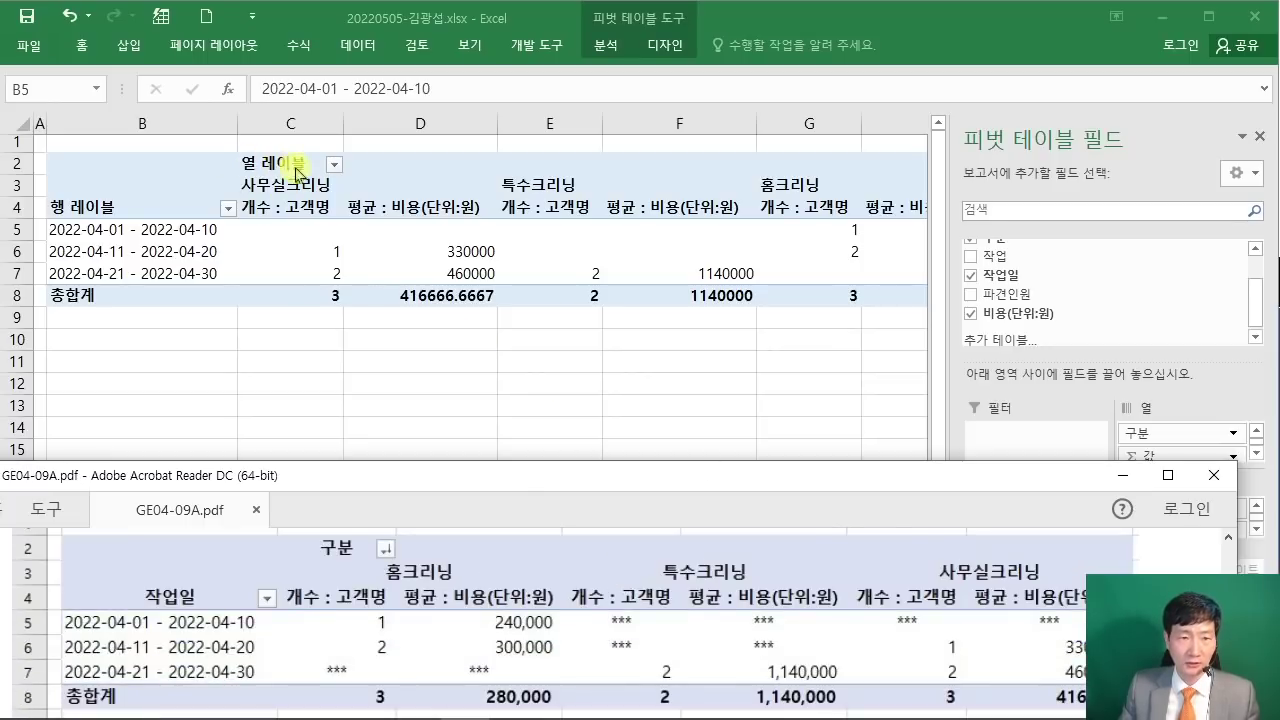
Step: Sort the column labels 텍스트 내림차순: 홈크리닝, 특수크리닝, 사무실크리닝
key(alt+Tab)
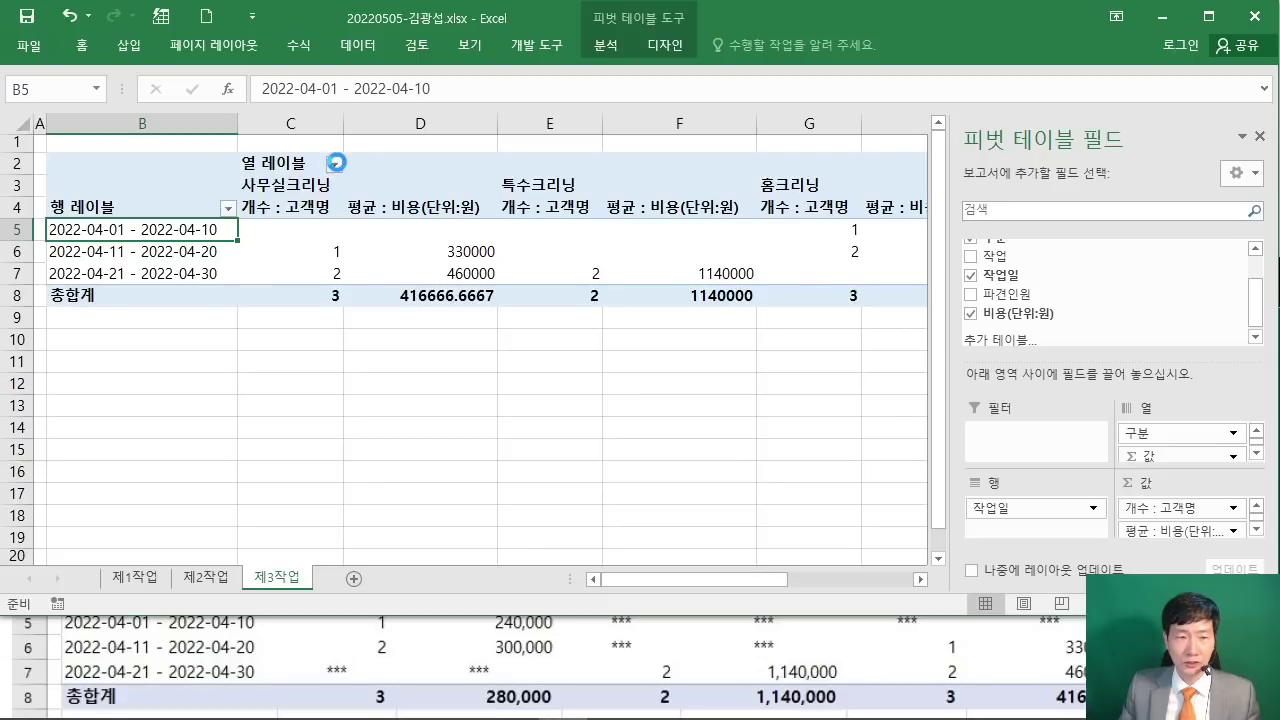
click(334, 163)
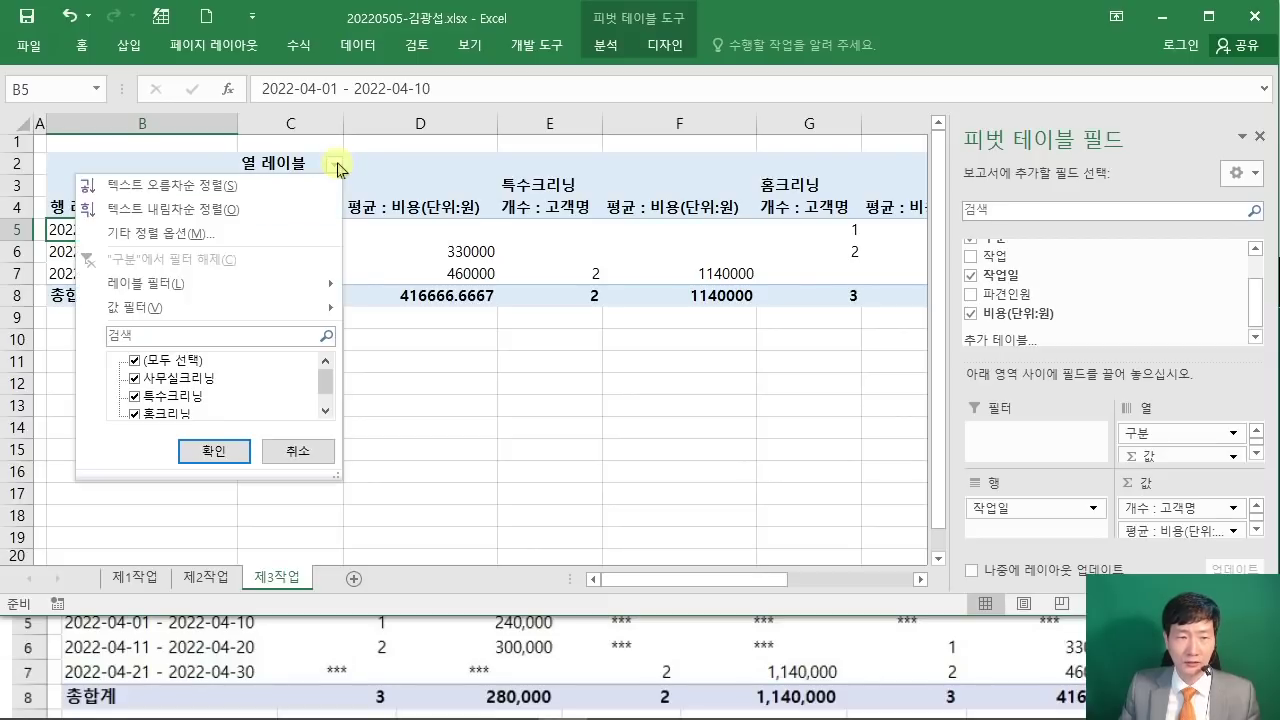
click(270, 210)
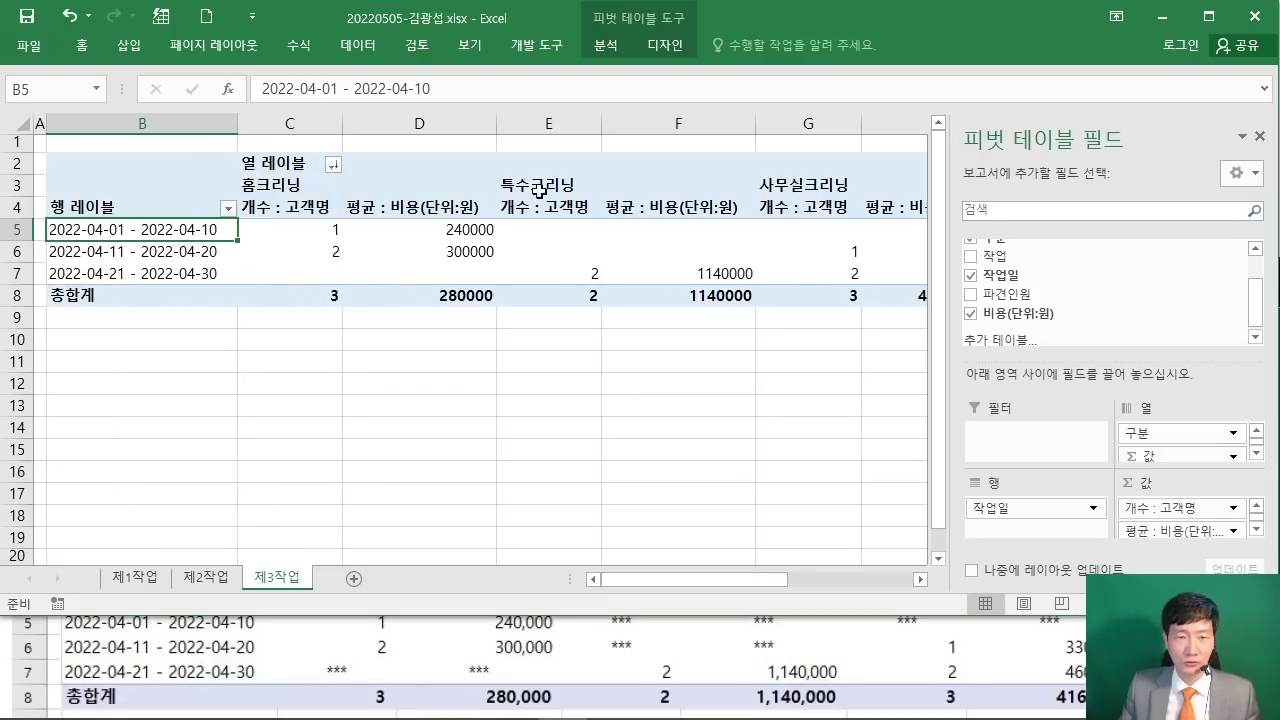
click(706, 612)
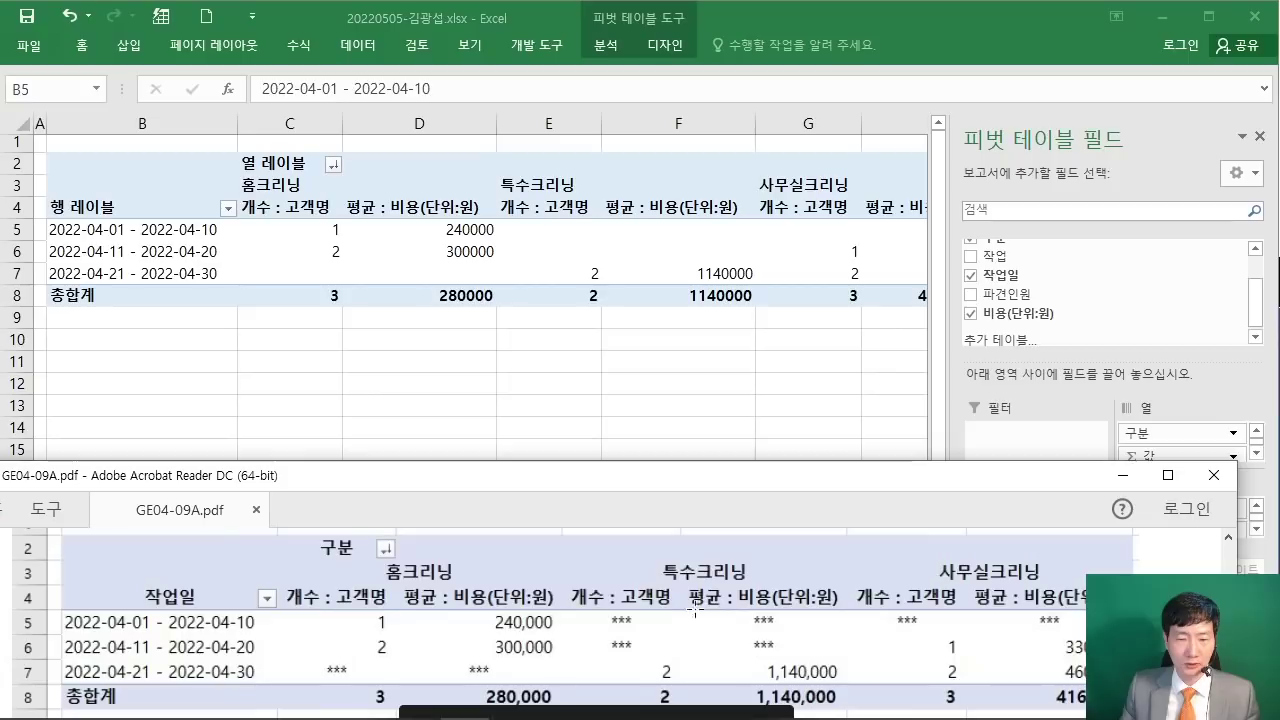
scroll(216, 622, up, 8)
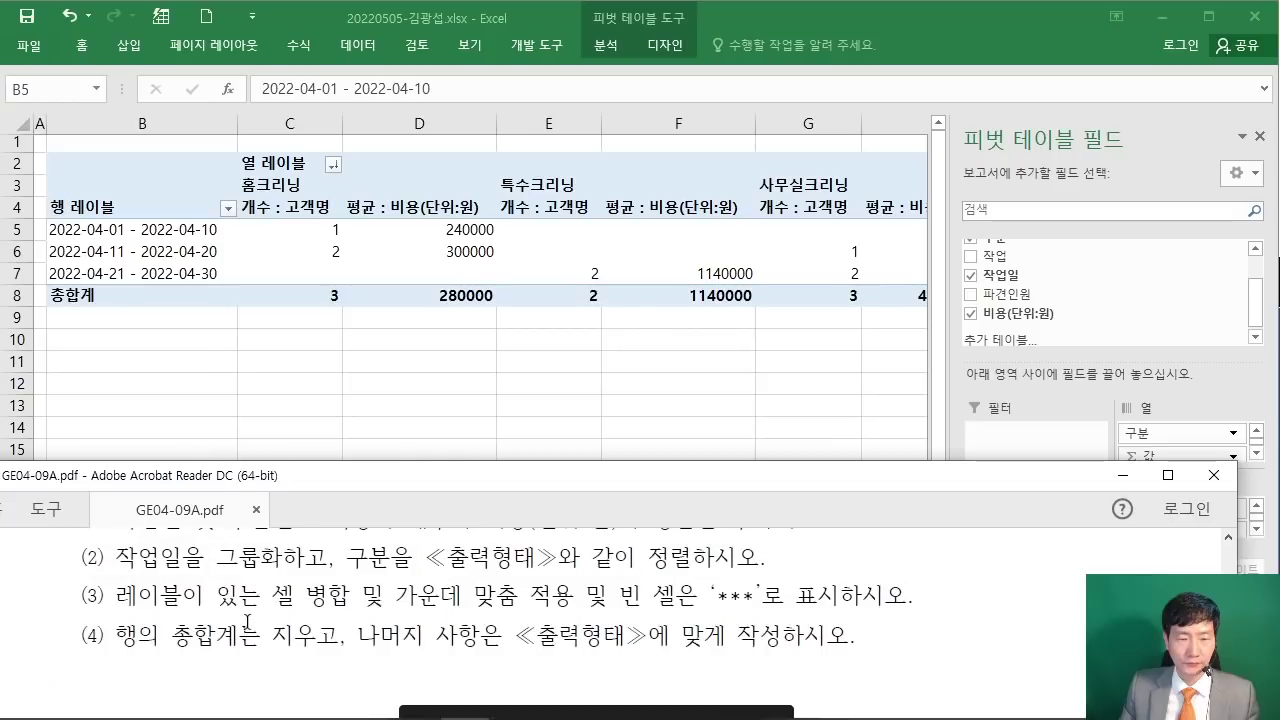
Step: Highlight the empty-cell and grand-total instructions, then open 피벗 테이블 옵션
drag(114, 595, 786, 595)
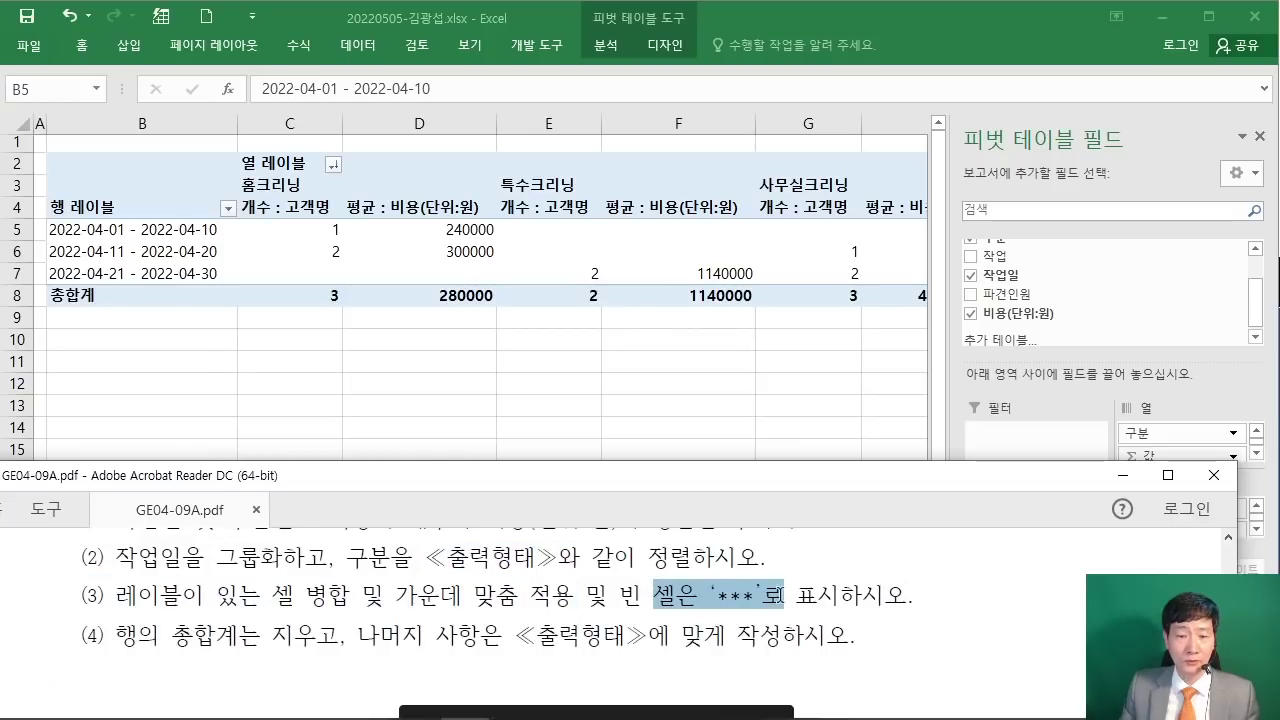
drag(116, 636, 258, 636)
click(258, 636)
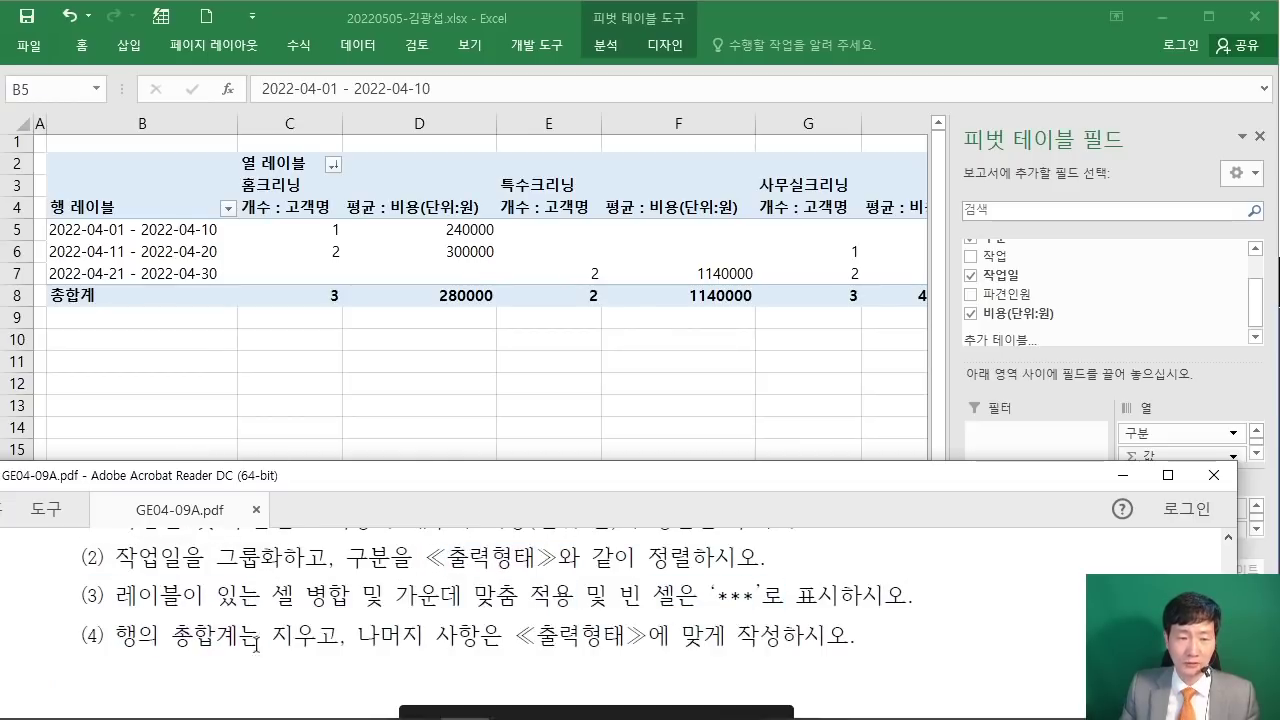
click(166, 236)
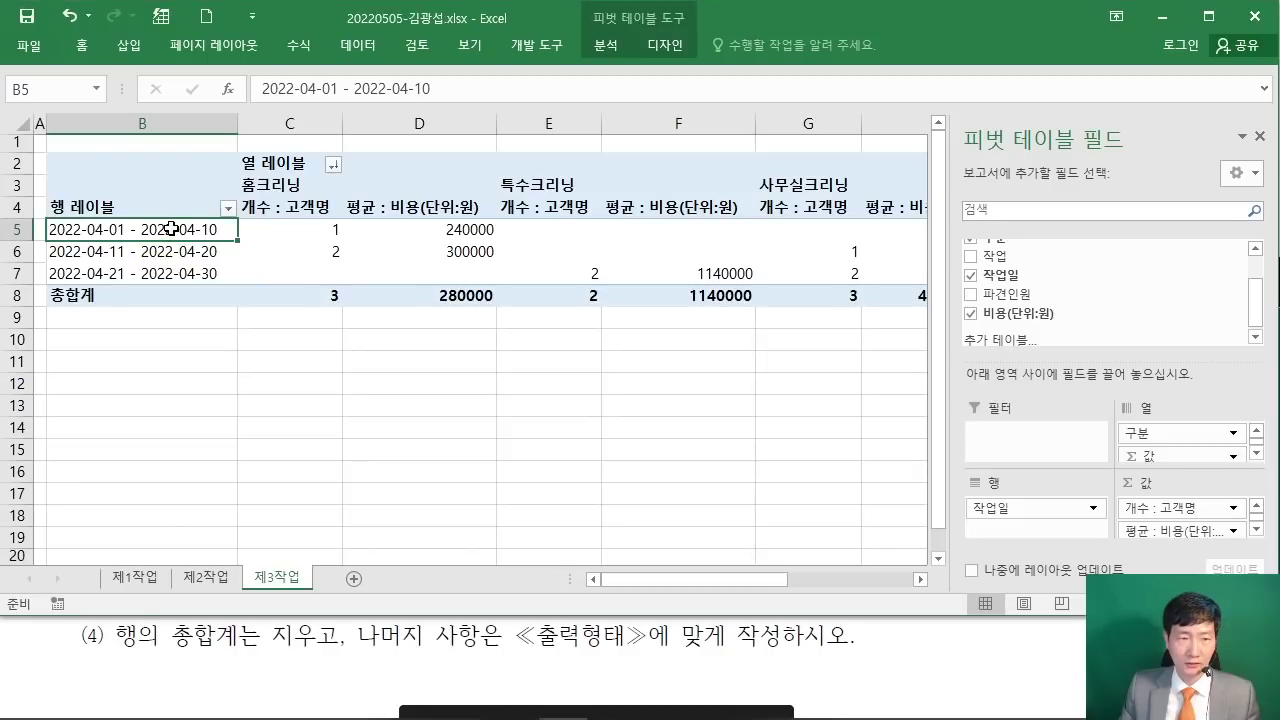
right_click(172, 229)
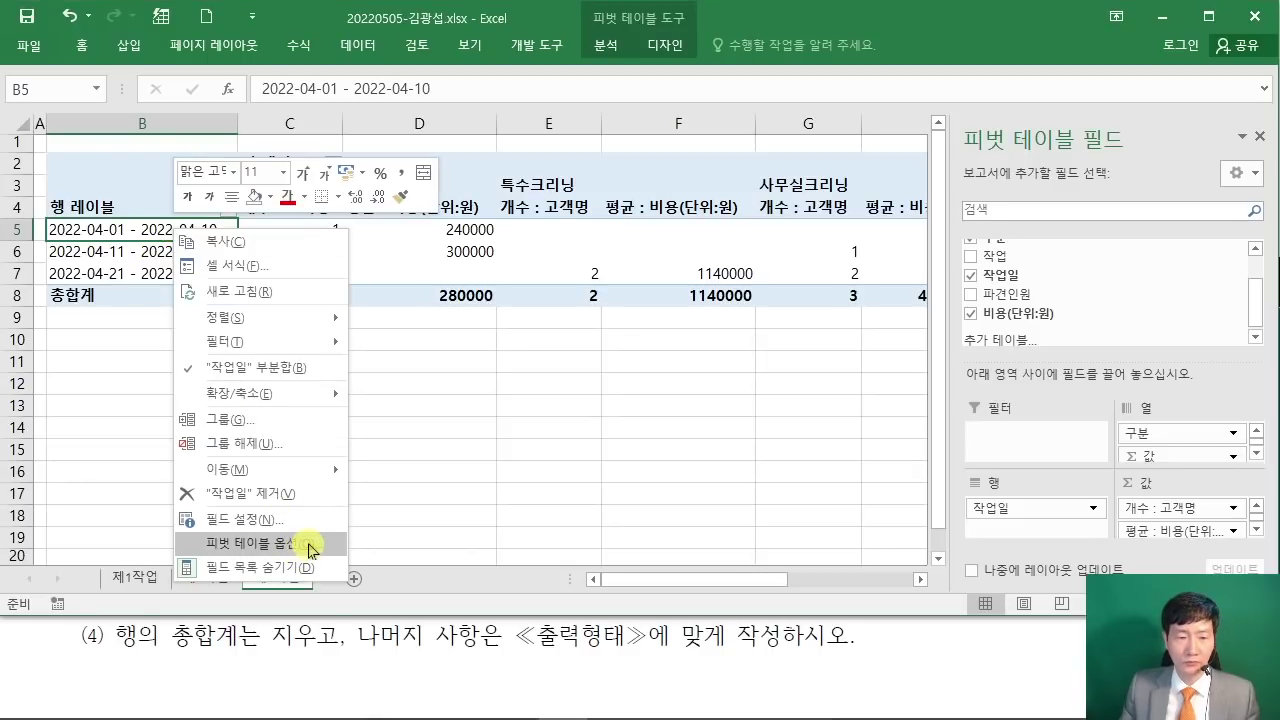
click(310, 549)
drag(258, 201, 395, 199)
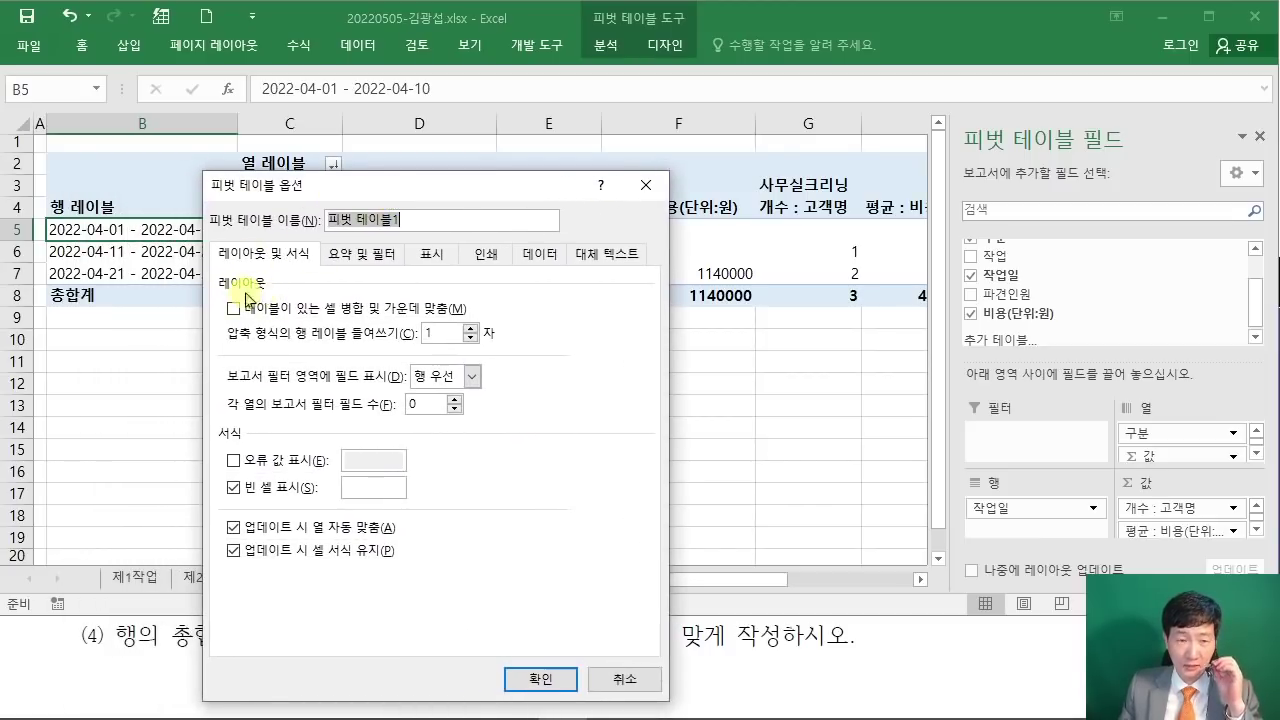
Step: Merge and center labels, show *** in empty cells, and hide row grand totals
click(235, 308)
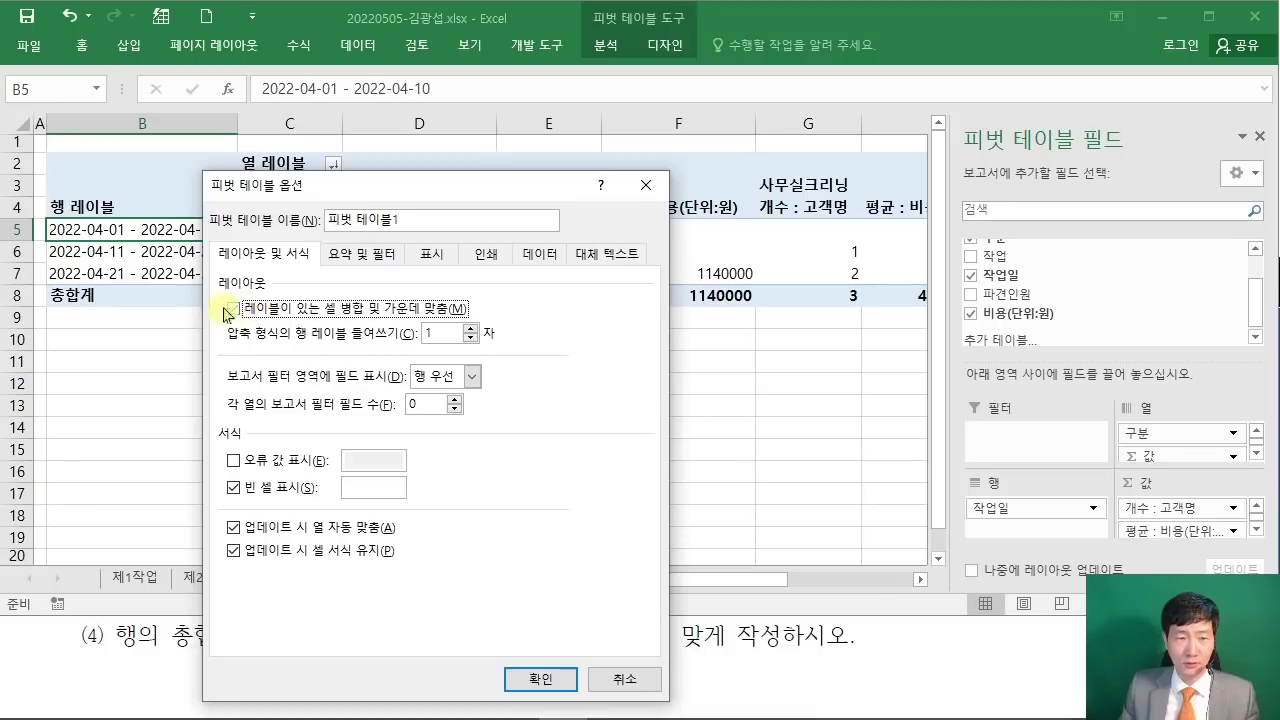
drag(367, 191, 519, 68)
click(528, 404)
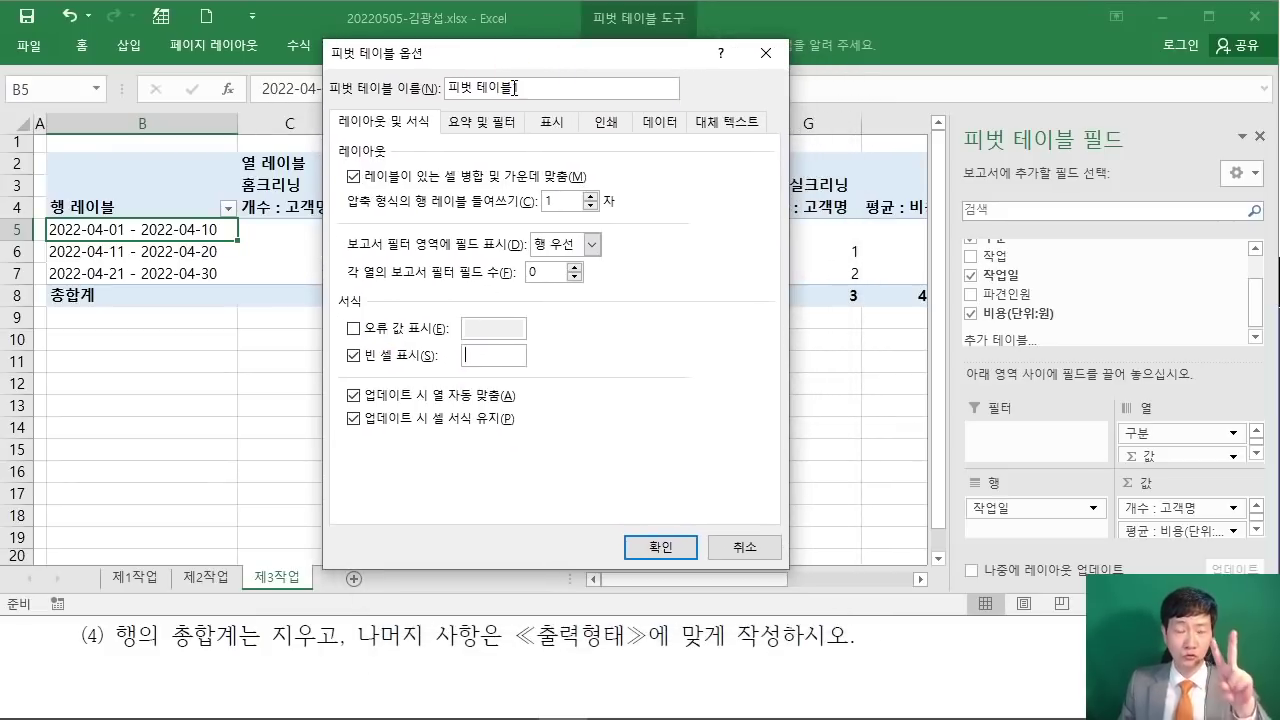
click(631, 634)
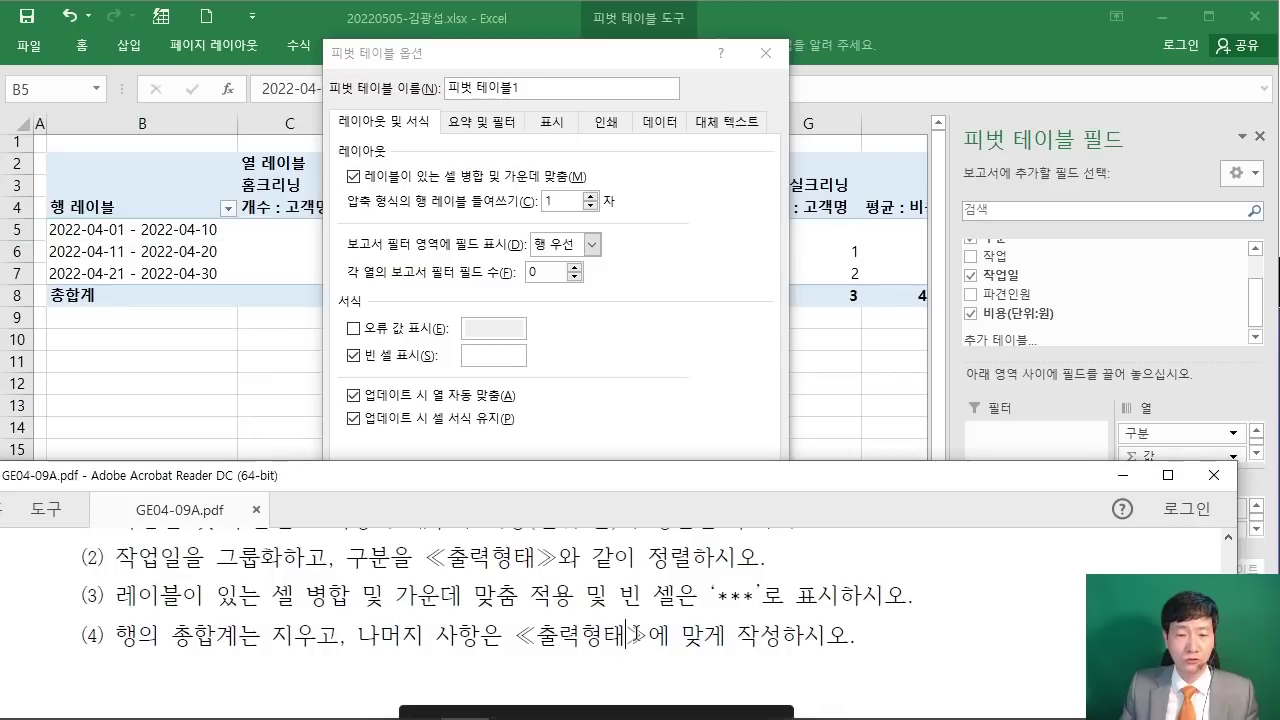
scroll(636, 633, up, 1)
click(548, 372)
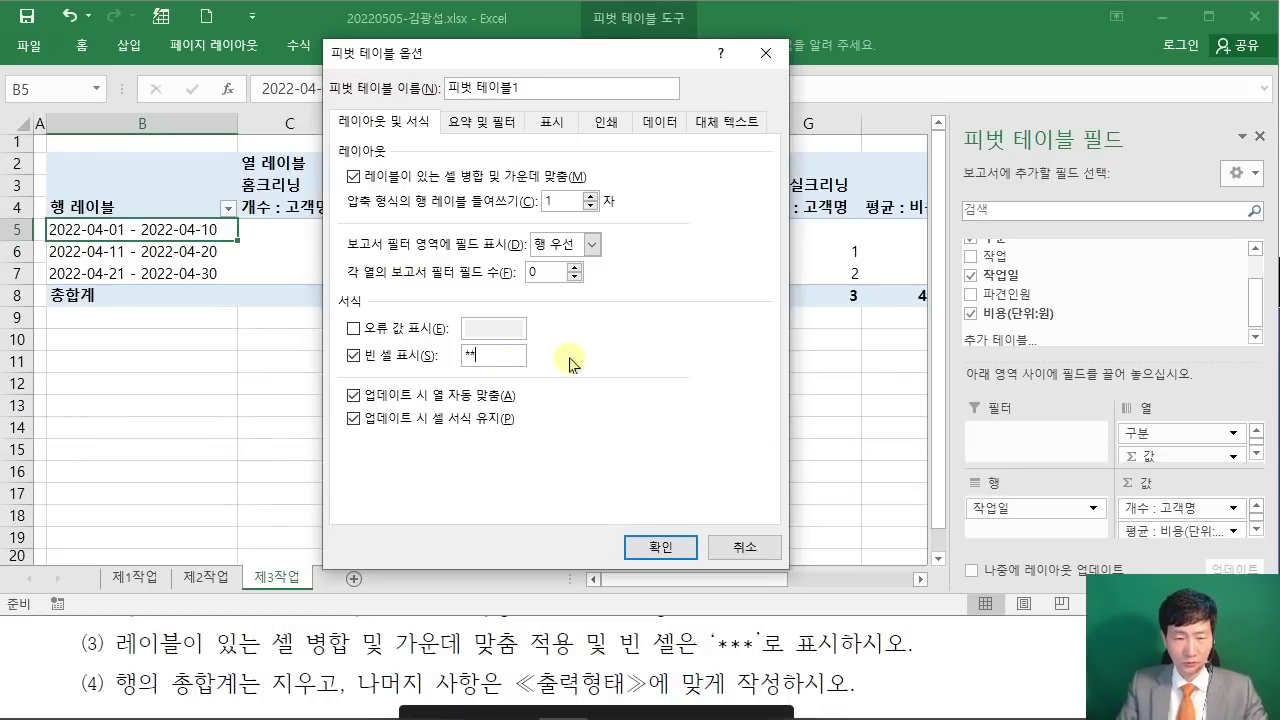
click(492, 124)
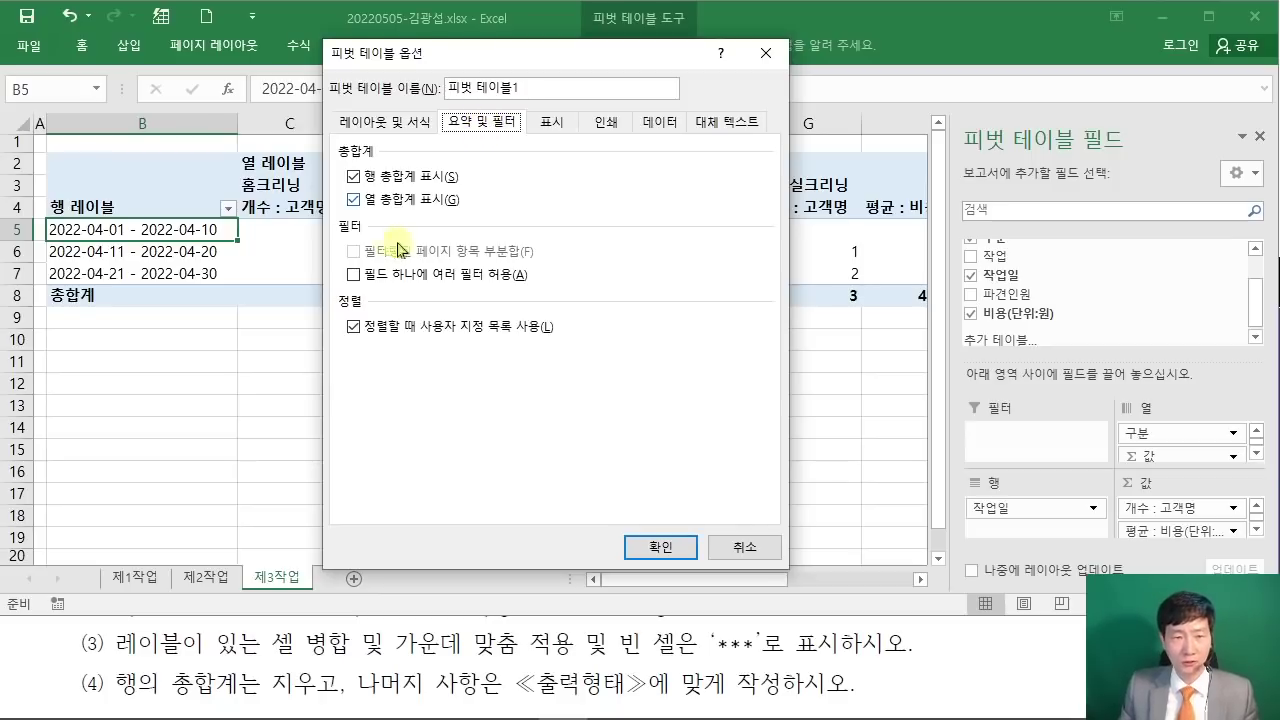
click(358, 180)
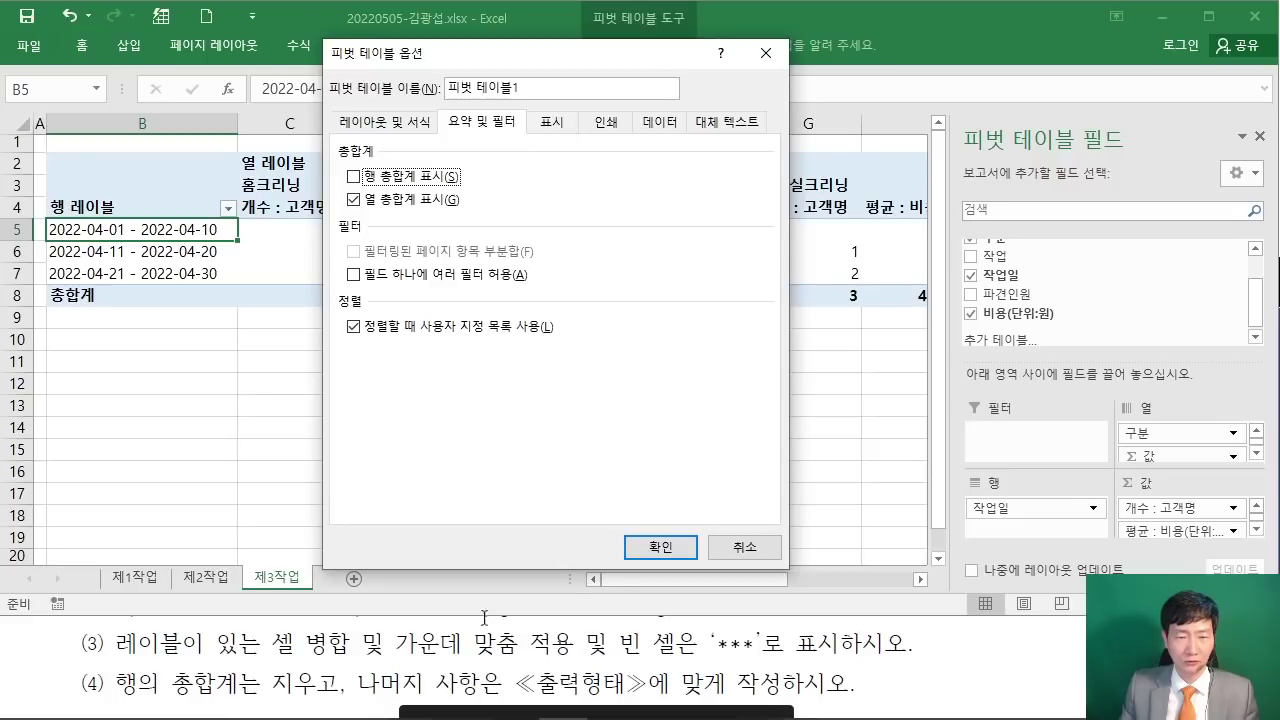
click(660, 547)
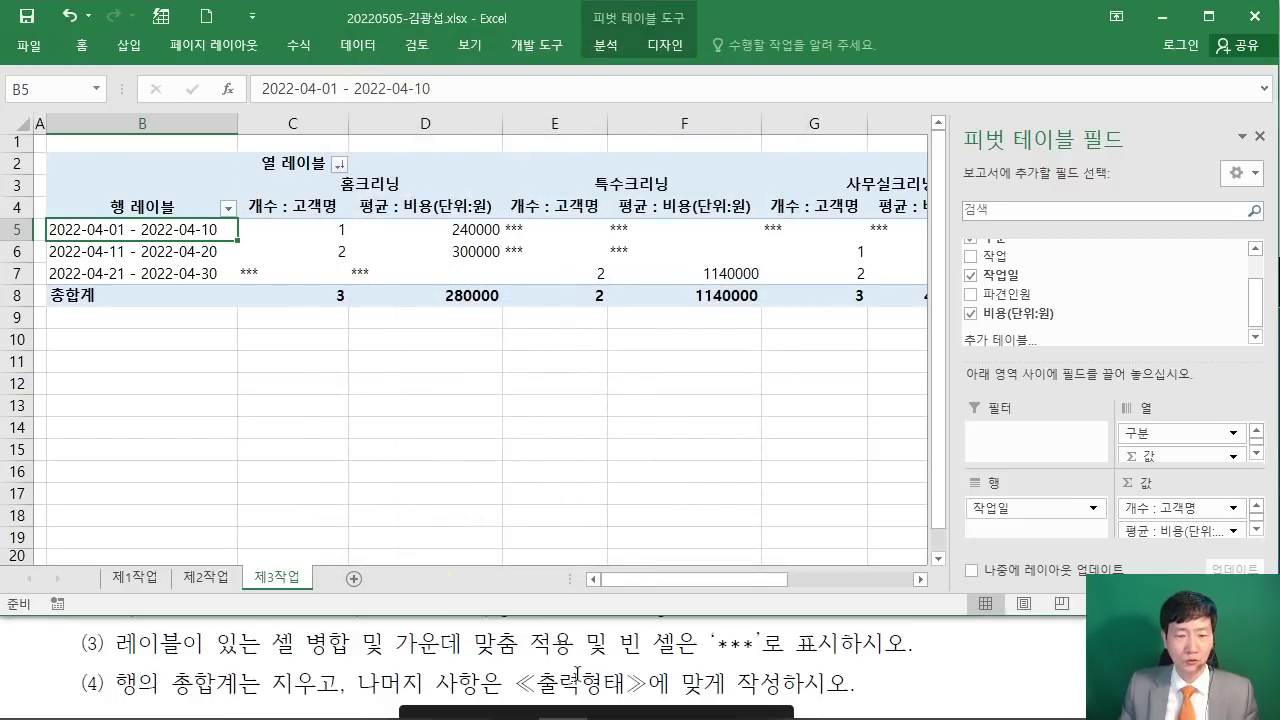
click(577, 673)
Step: Rename the 행 레이블 header in B4 to 작업일
scroll(577, 673, down, 1)
drag(425, 635, 82, 635)
click(790, 633)
scroll(782, 590, down, 4)
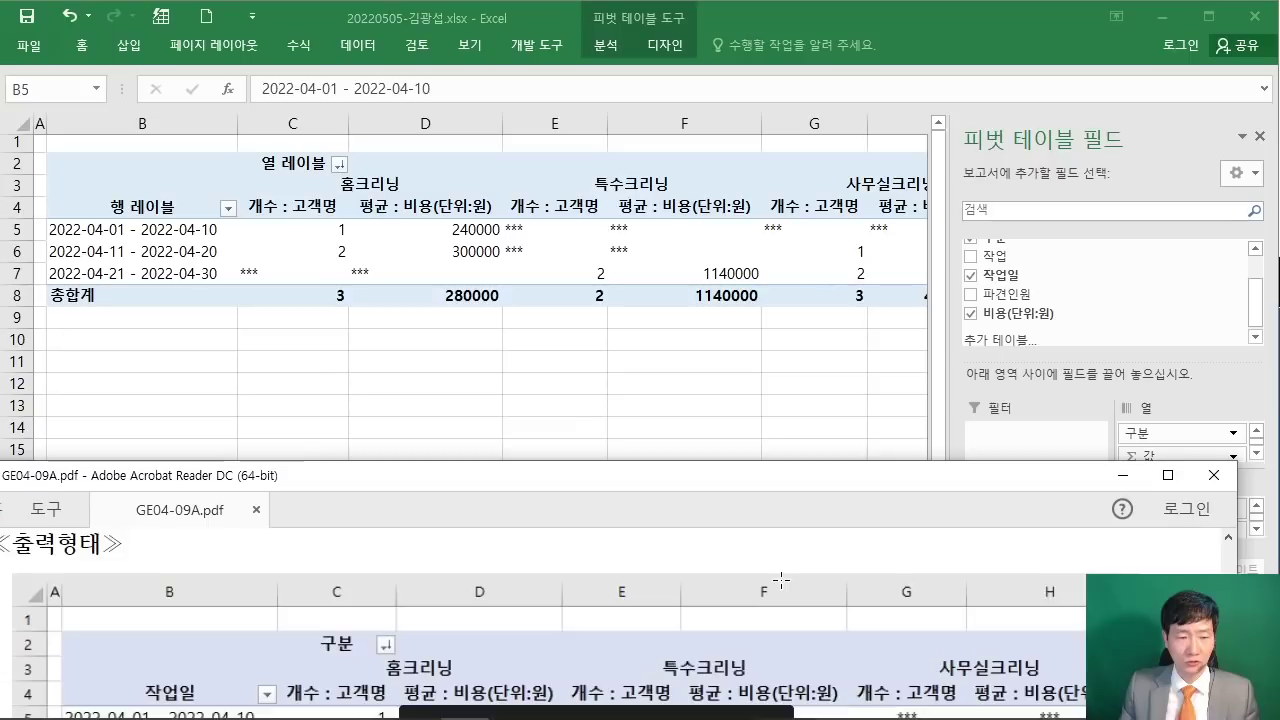
scroll(782, 580, down, 1)
click(125, 183)
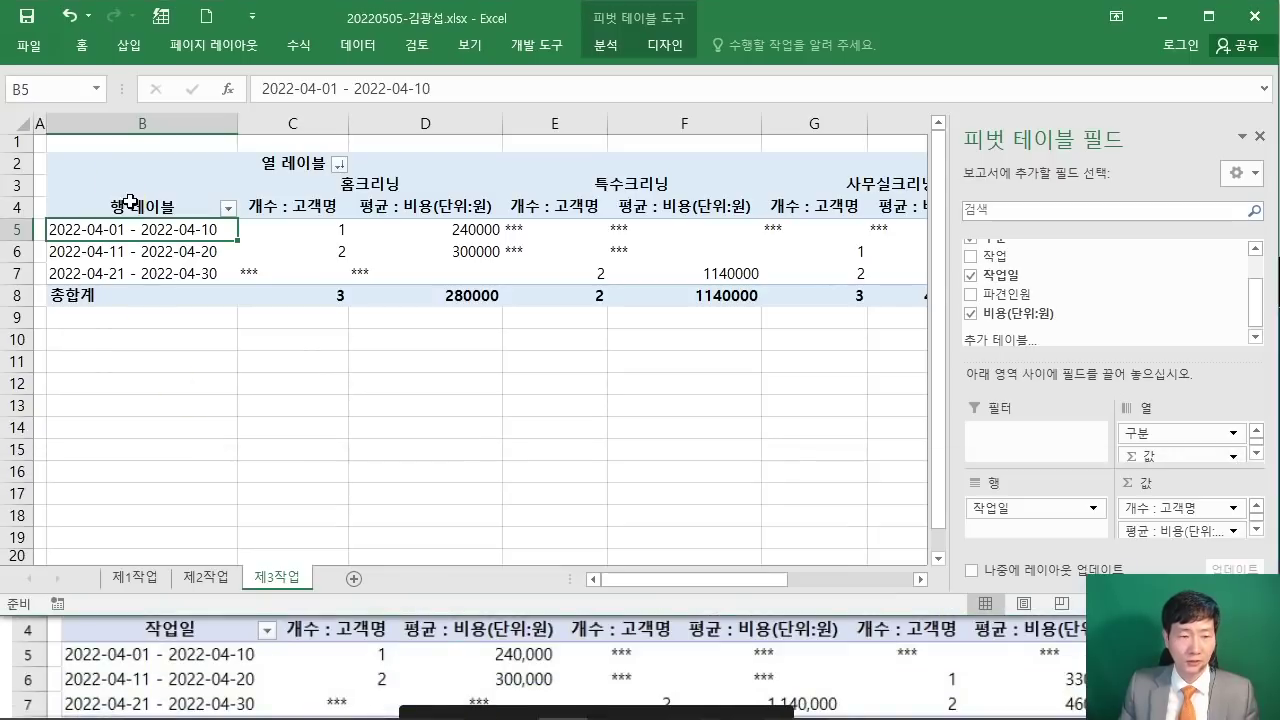
click(137, 205)
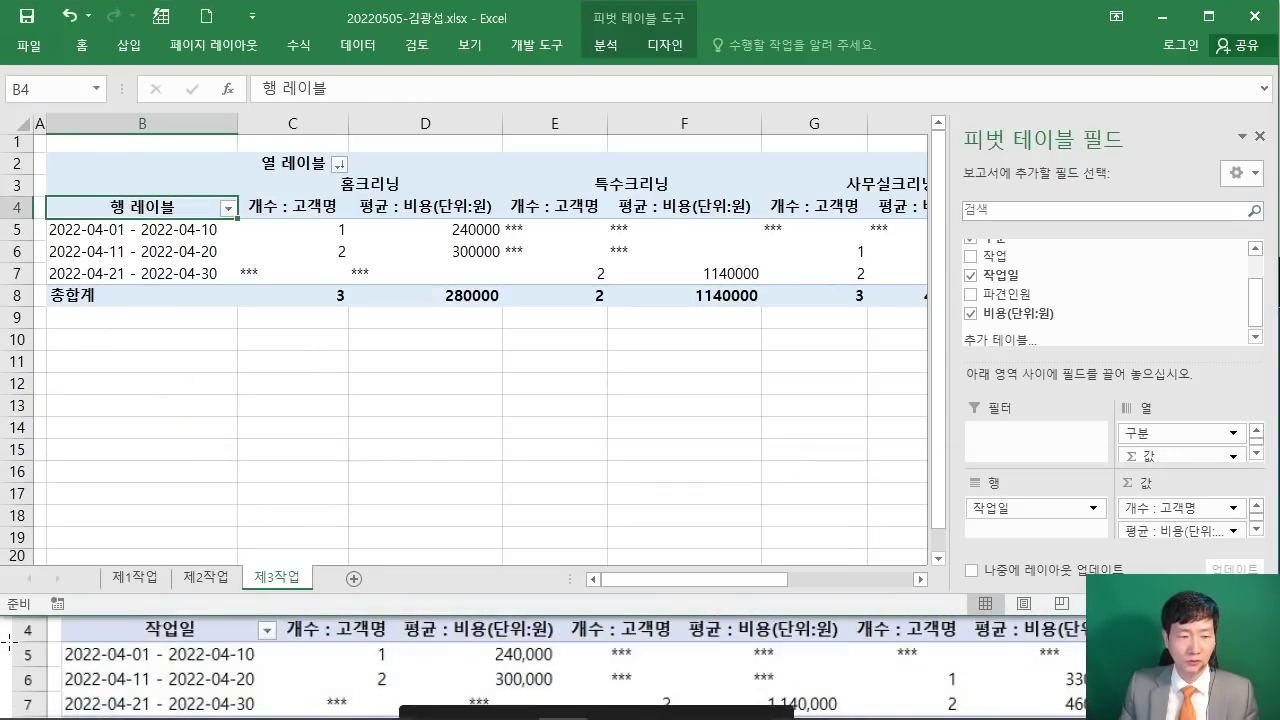
click(16, 646)
scroll(10, 643, up, 1)
click(172, 209)
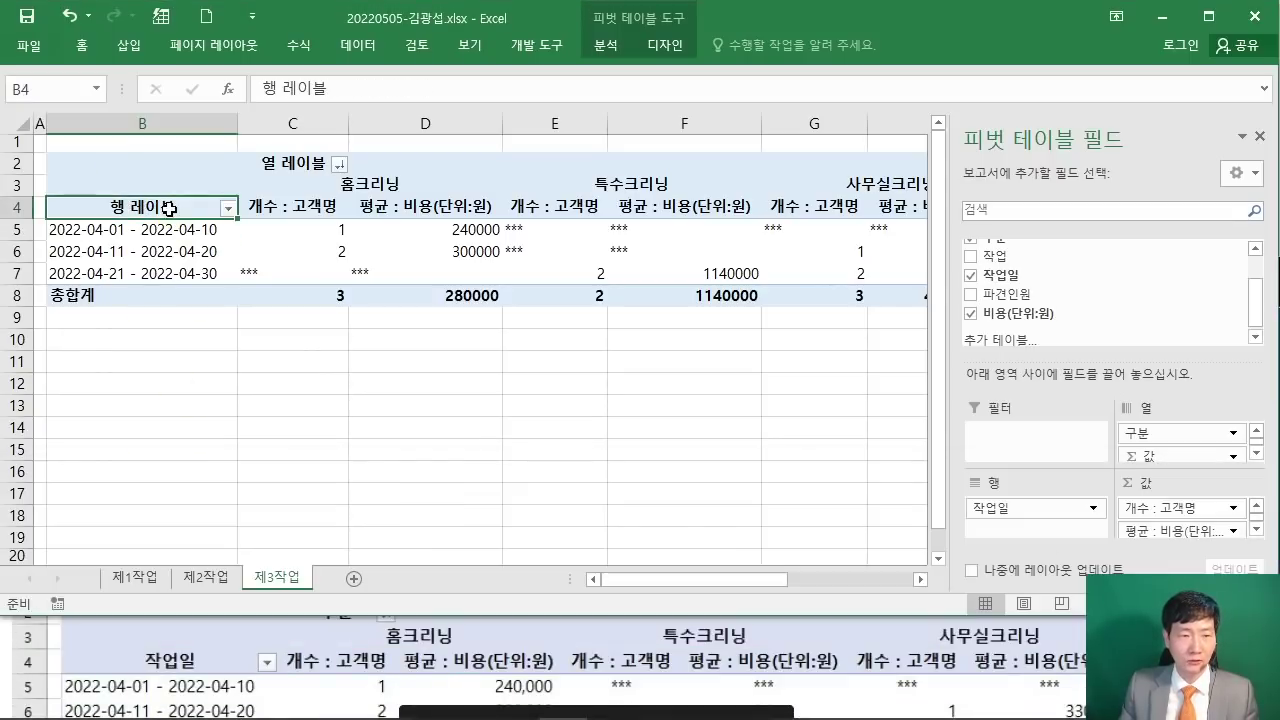
text(작업일)
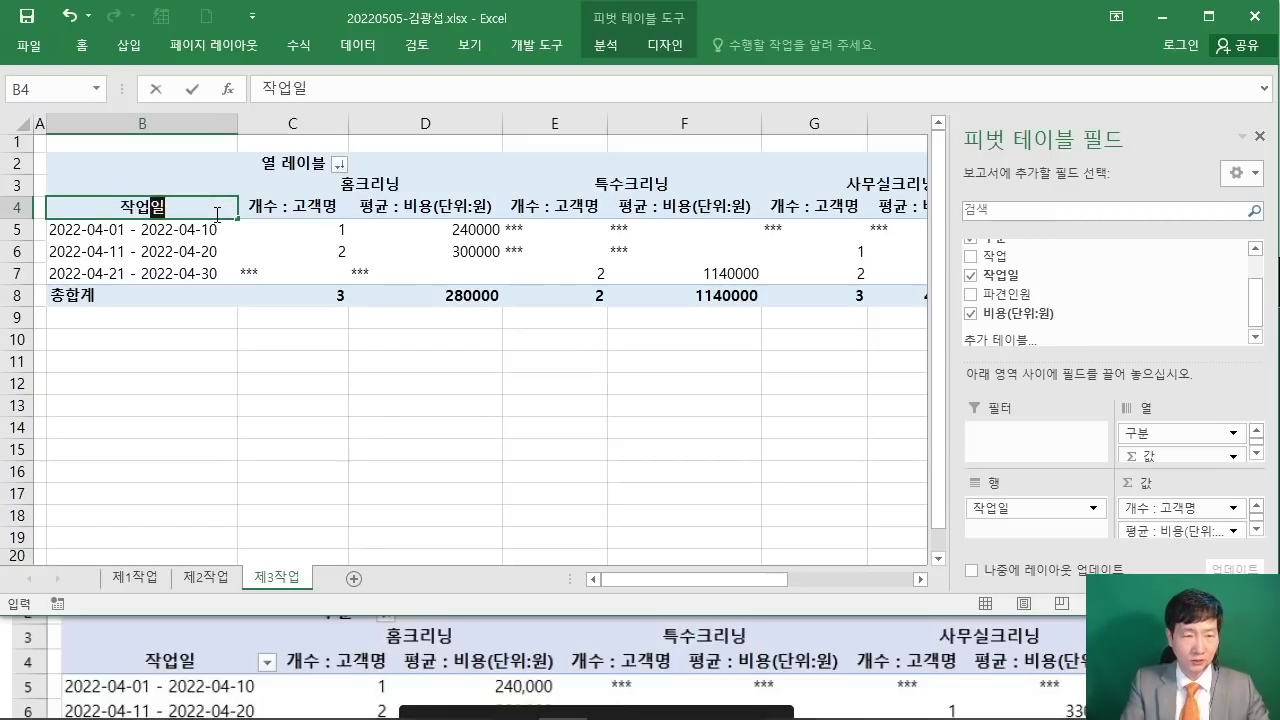
key(Return)
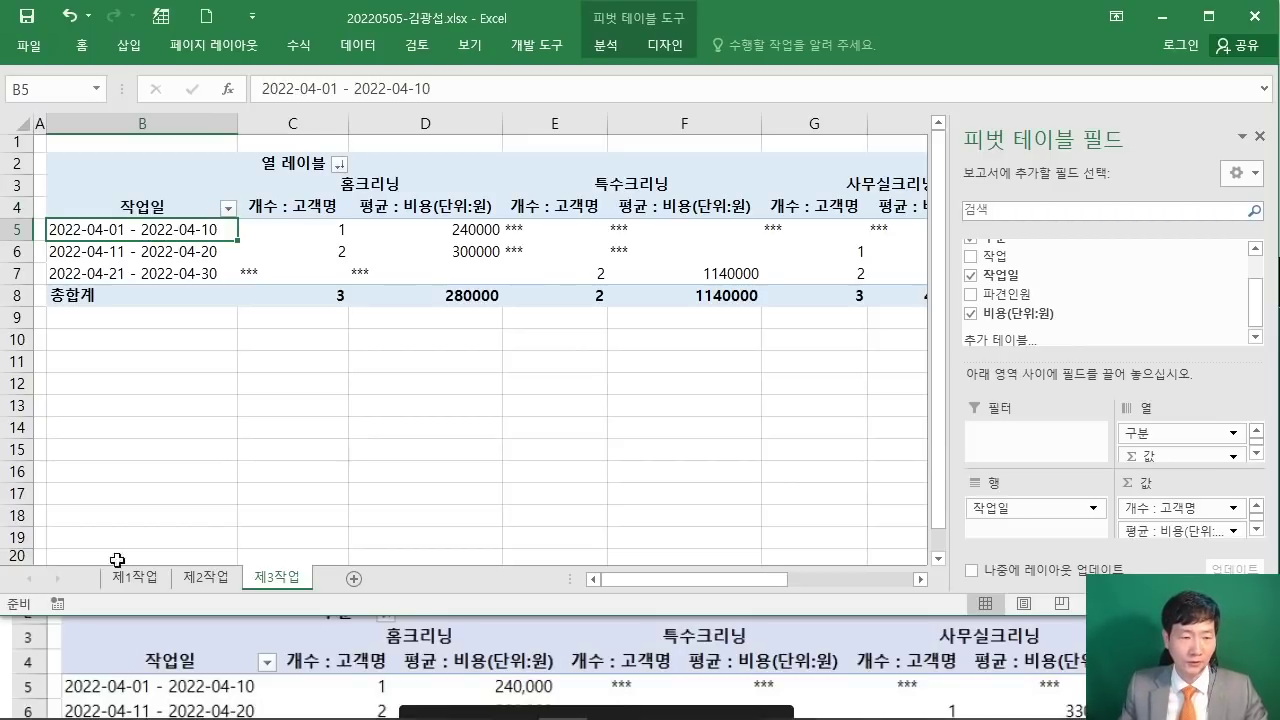
Step: Rename the column label header in C2 to 구분
click(16, 622)
scroll(6, 643, up, 1)
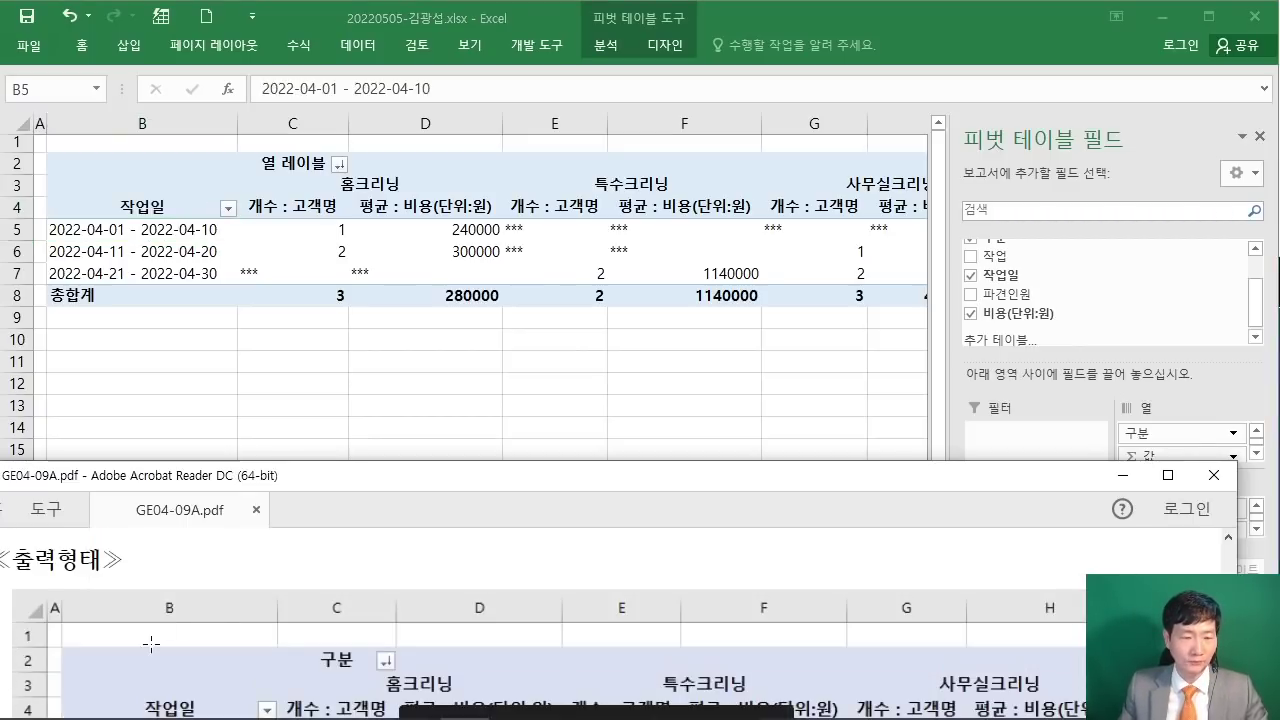
scroll(151, 640, down, 1)
click(302, 165)
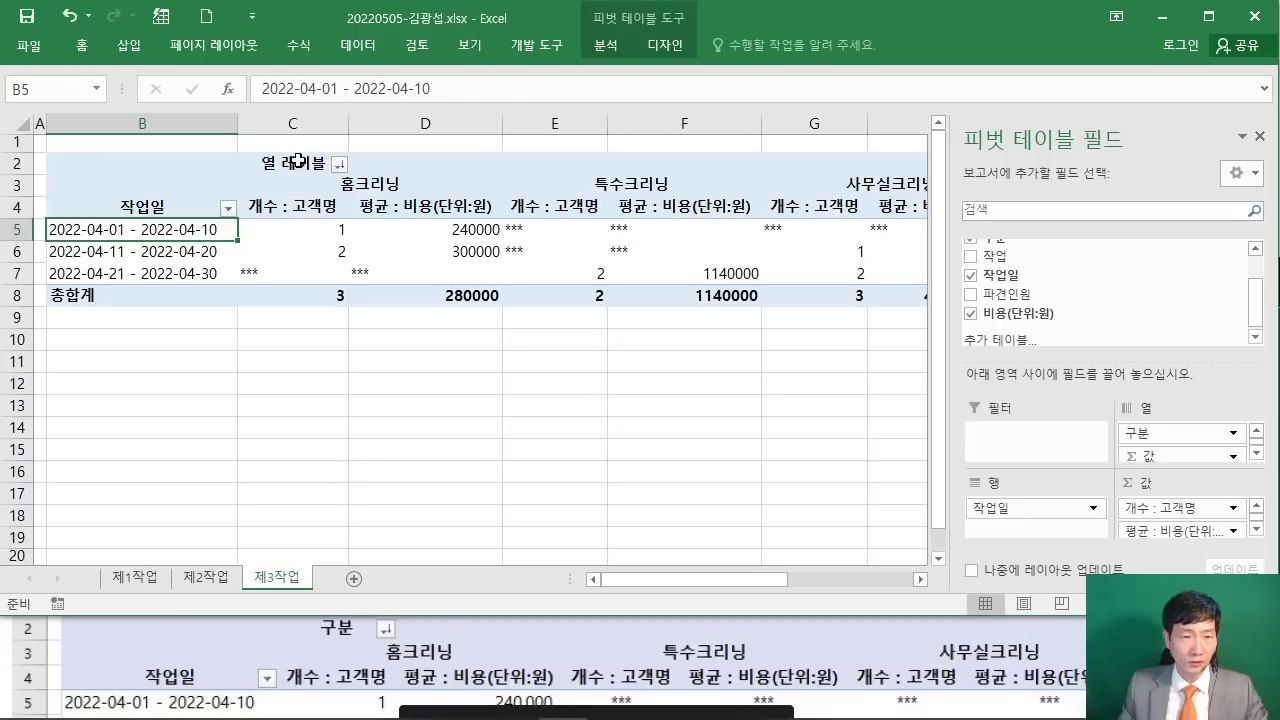
text(구분)
key(Return)
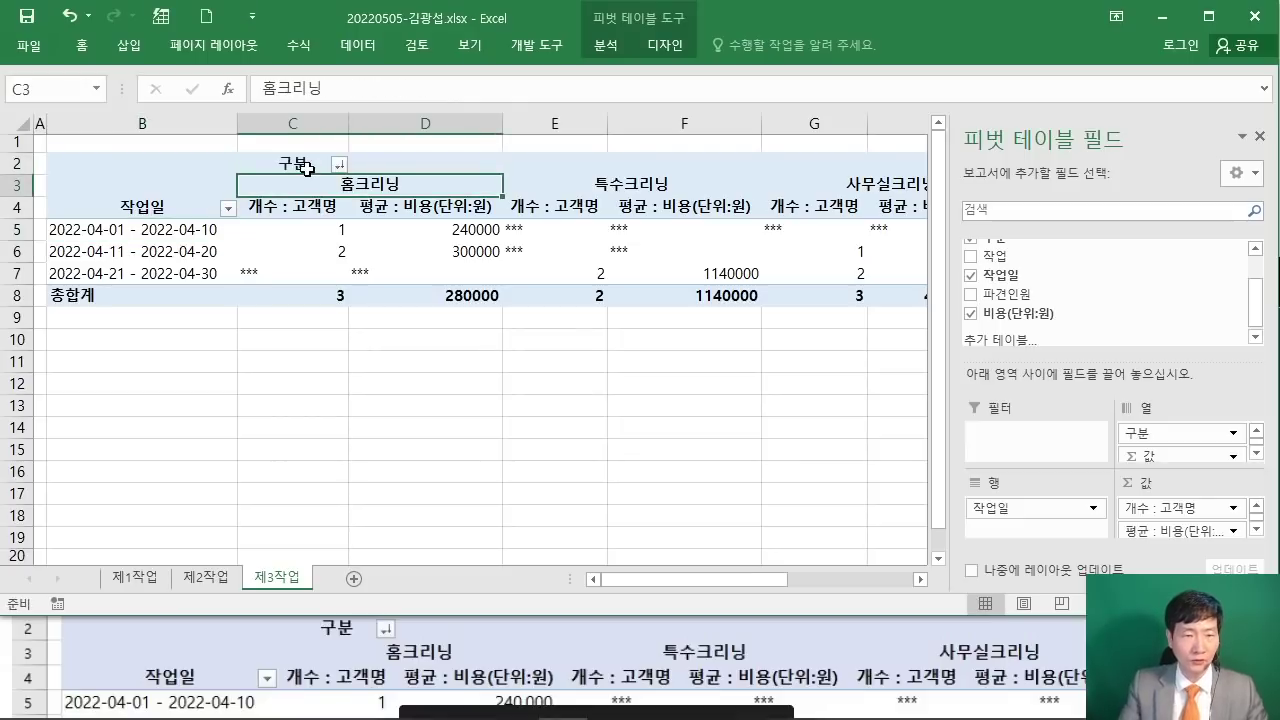
Step: Compare with the PDF sample, marking the masked *** value in row 7
key(alt+Tab)
scroll(570, 620, down, 3)
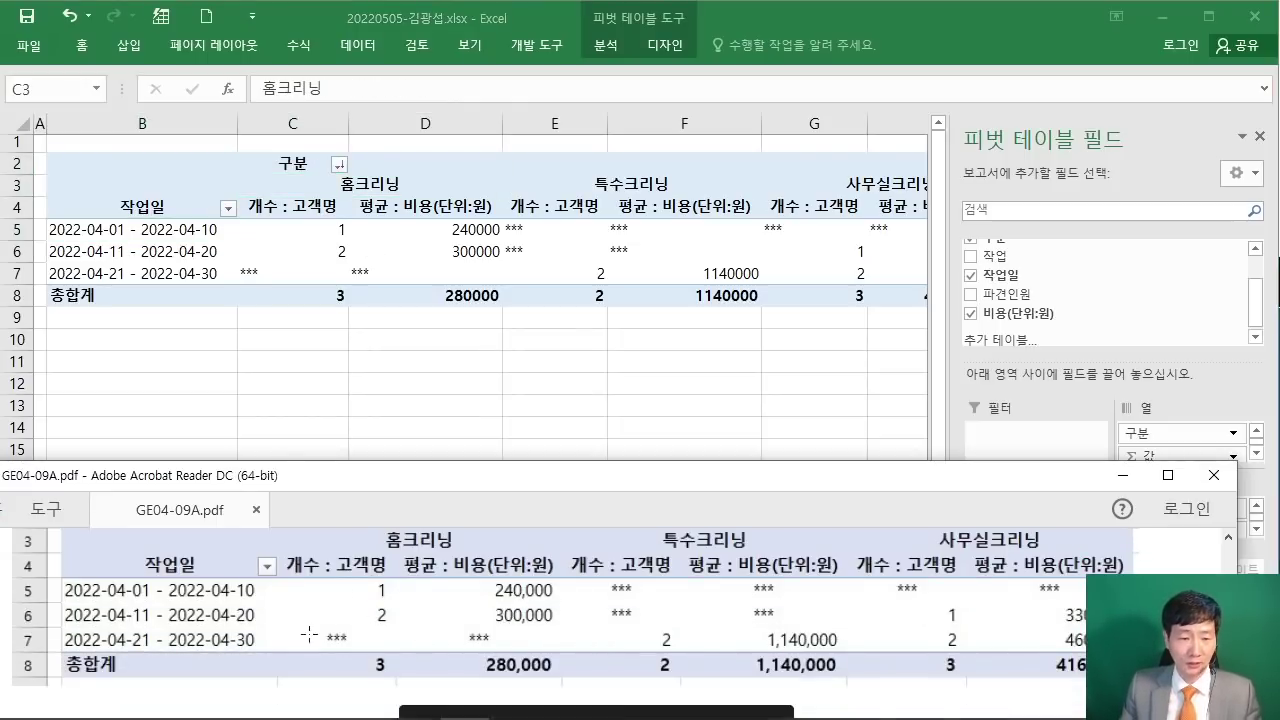
drag(271, 626, 556, 647)
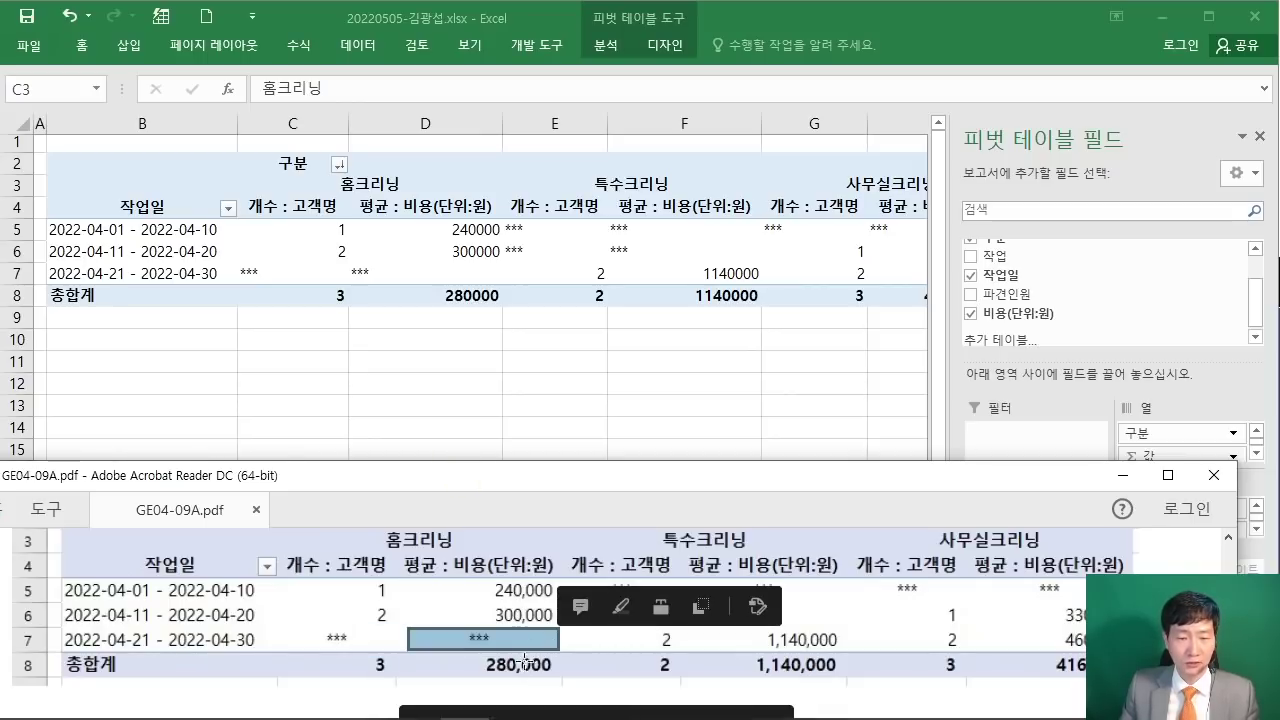
click(483, 400)
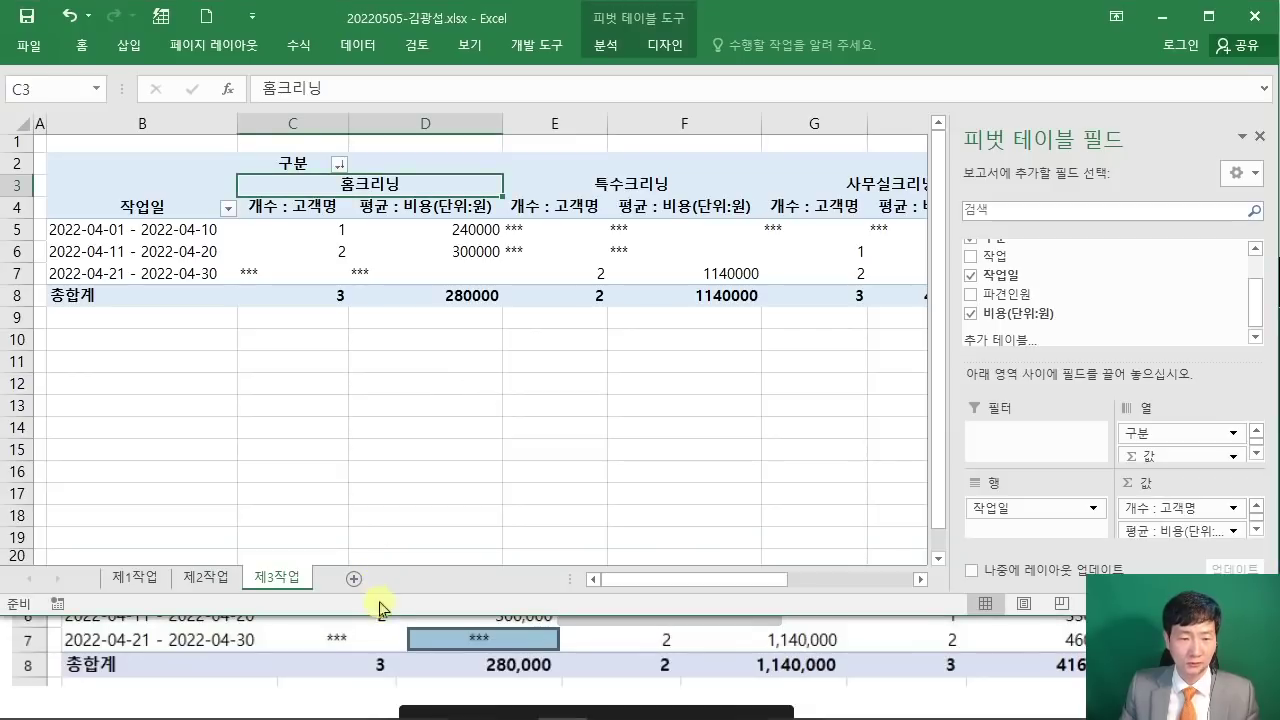
drag(384, 615, 397, 566)
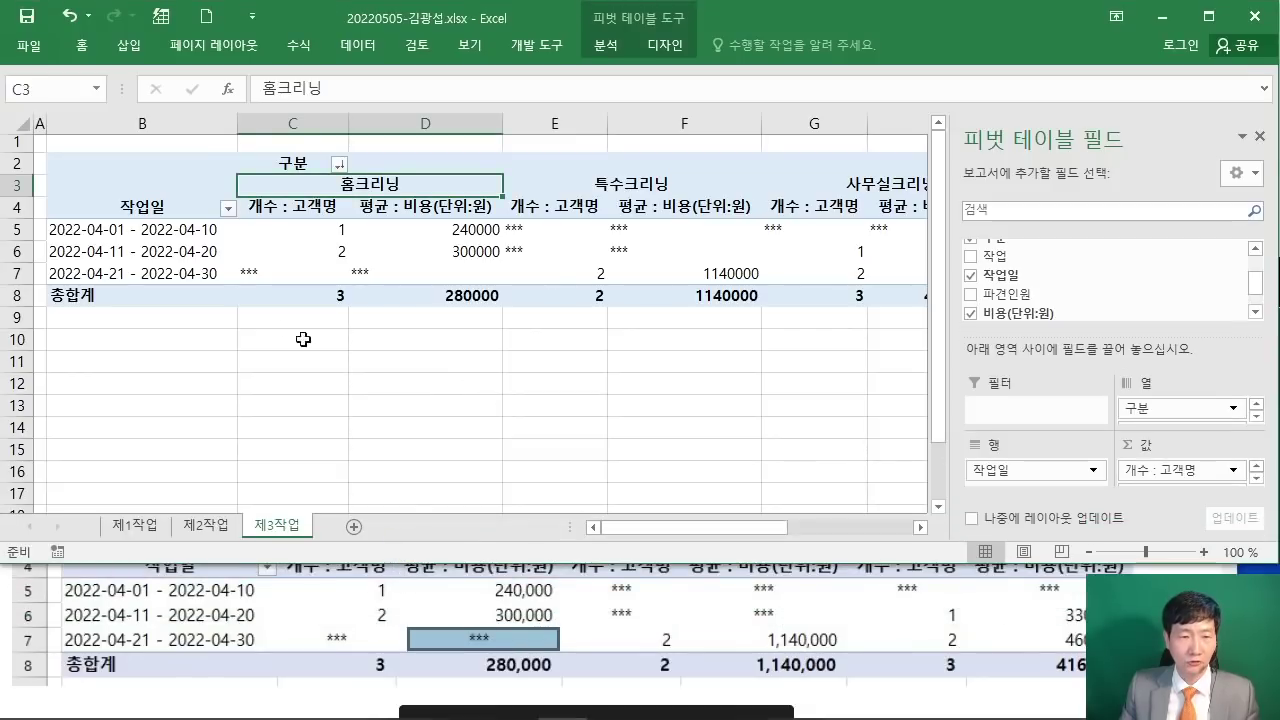
Step: Centre-align pivot values C5:H8 and apply Comma Style, e.g. 1,140,000
drag(277, 230, 641, 288)
drag(814, 534, 764, 528)
double_click(86, 46)
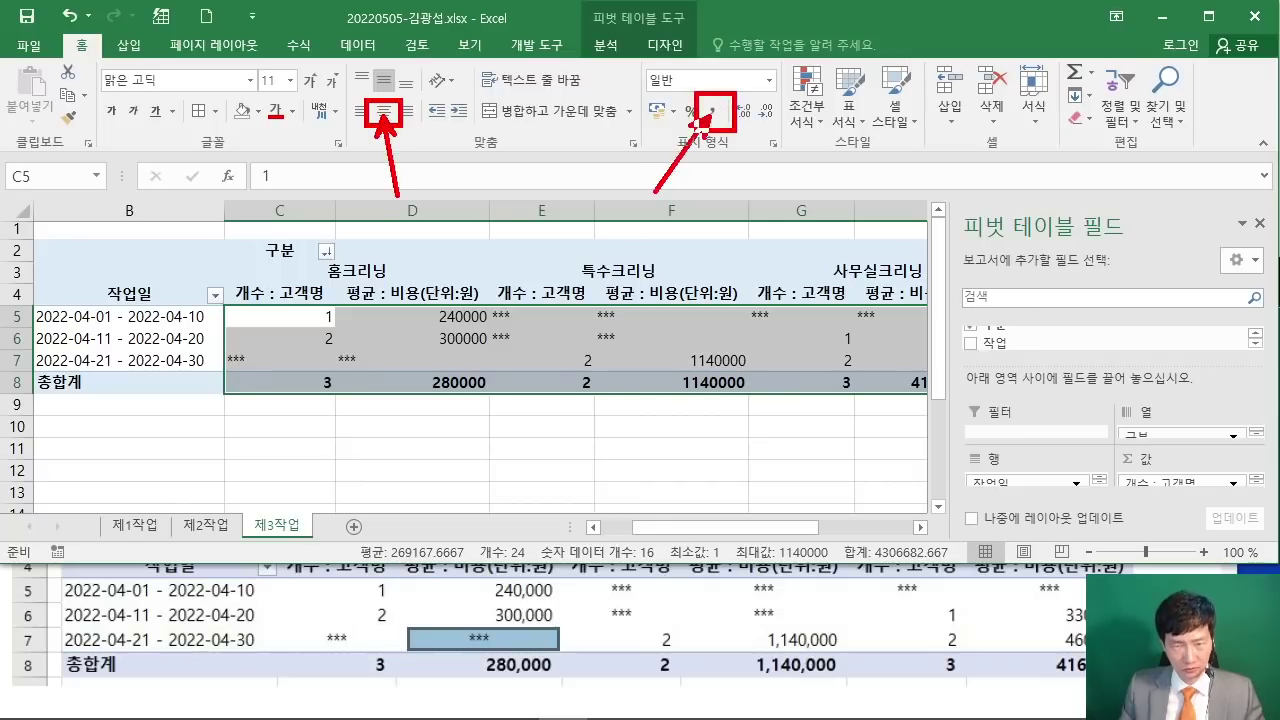
click(384, 111)
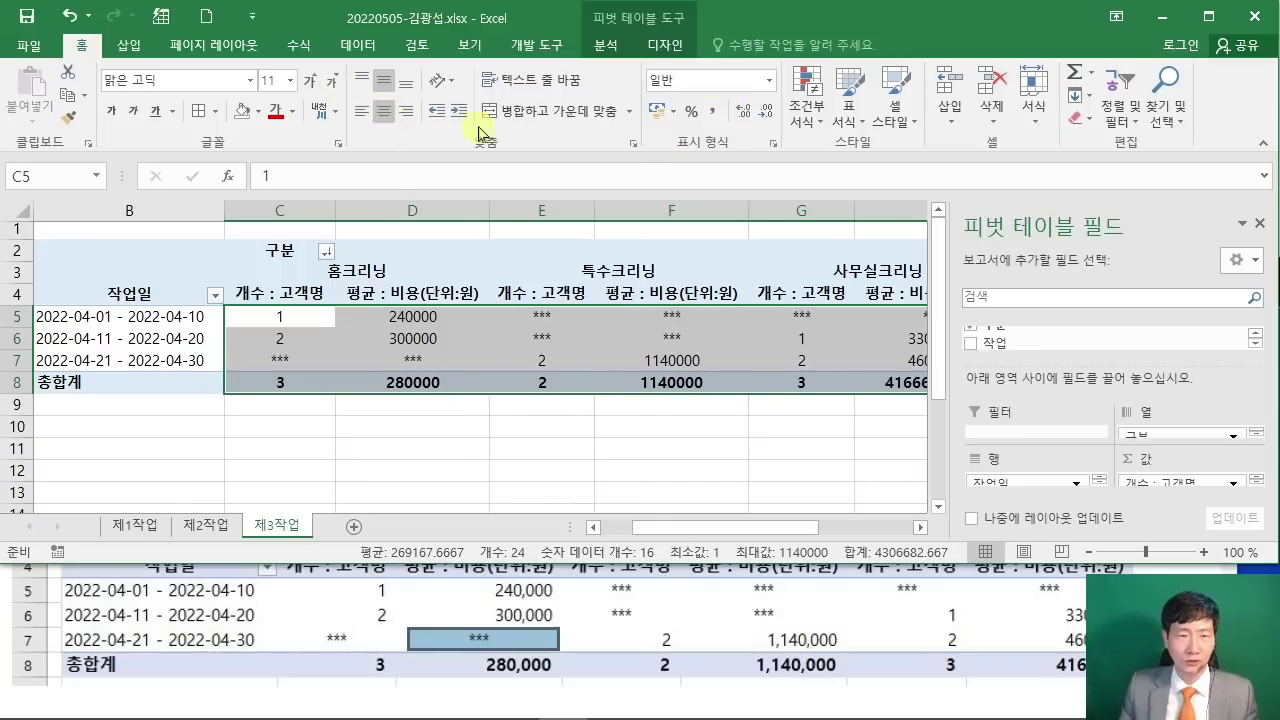
click(712, 111)
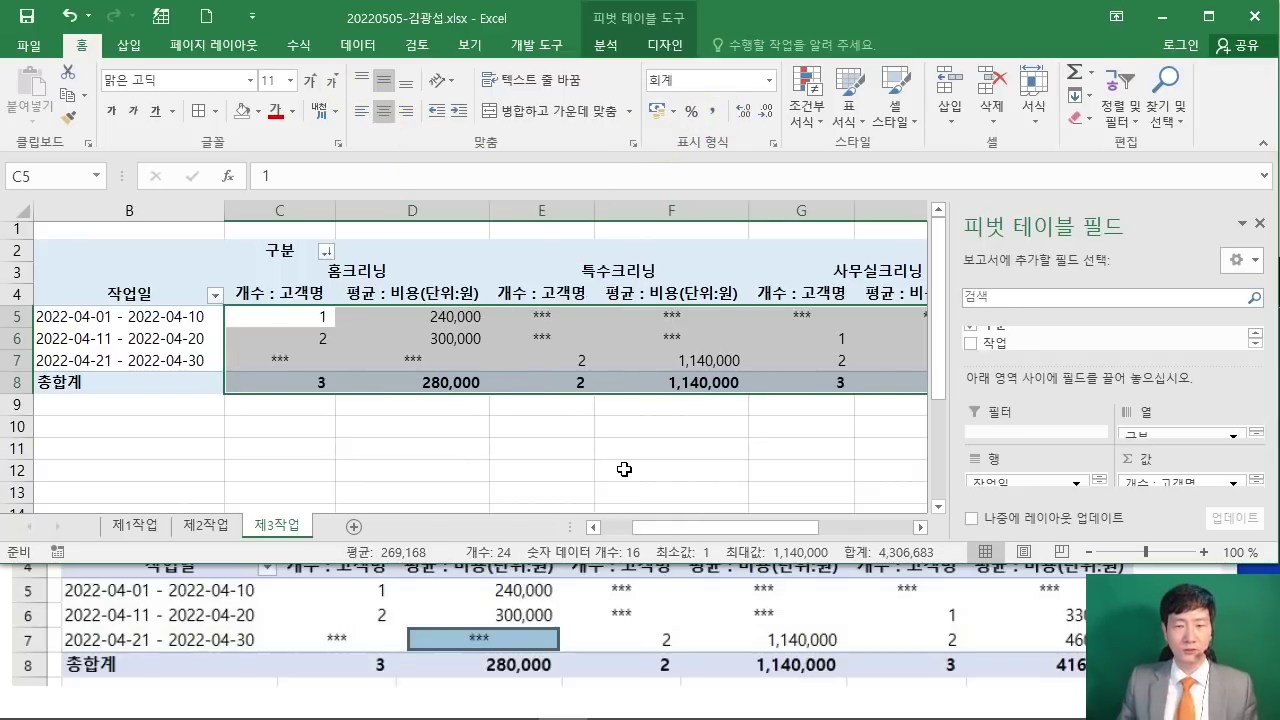
click(620, 470)
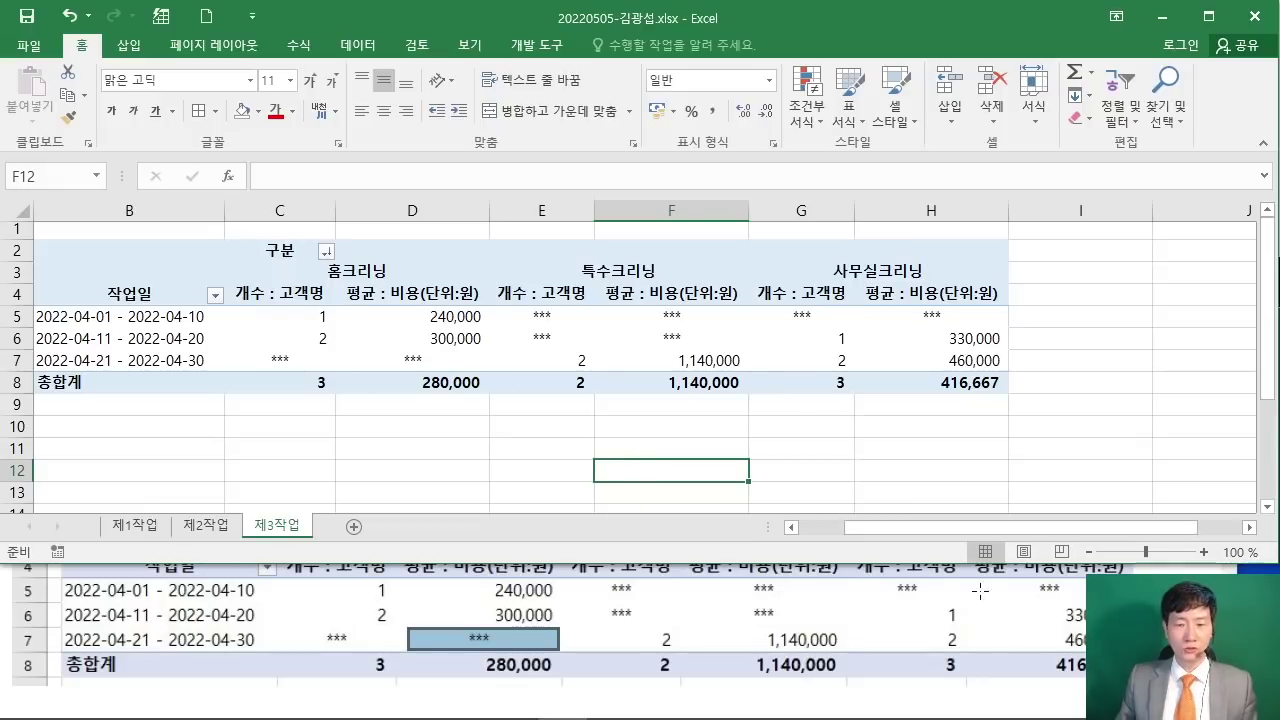
drag(848, 566, 848, 520)
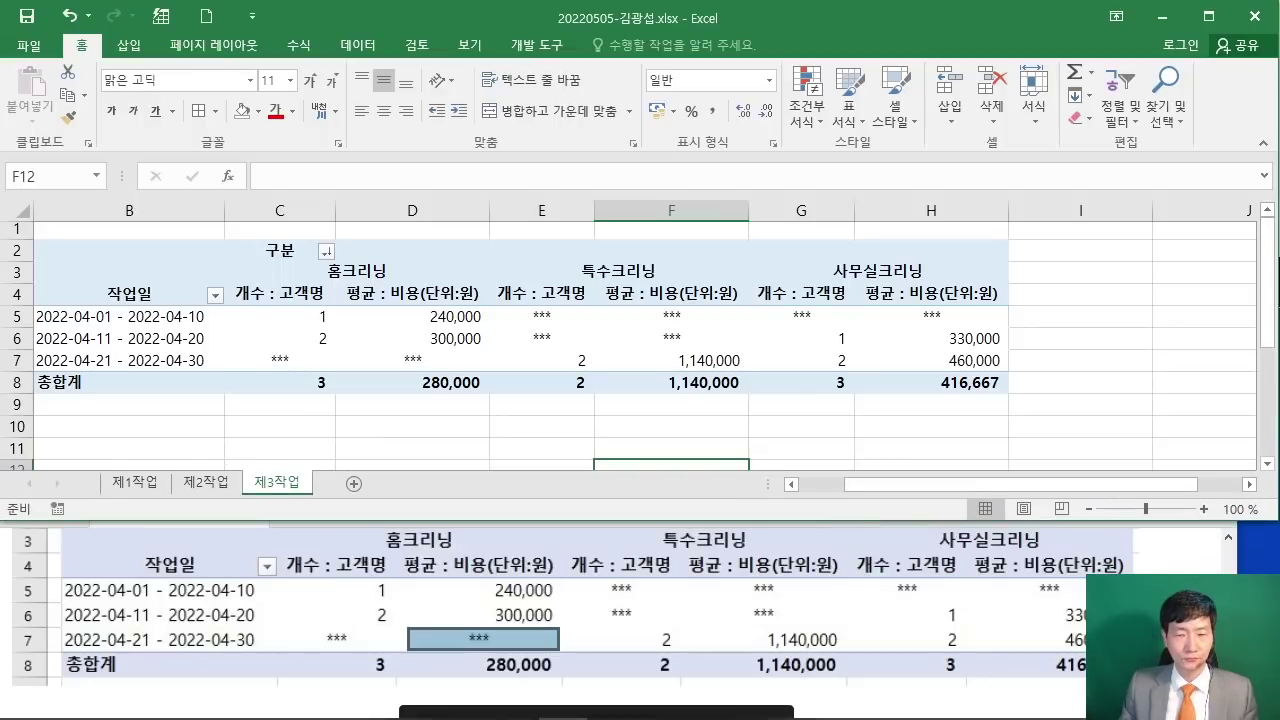
click(484, 639)
scroll(484, 639, up, 2)
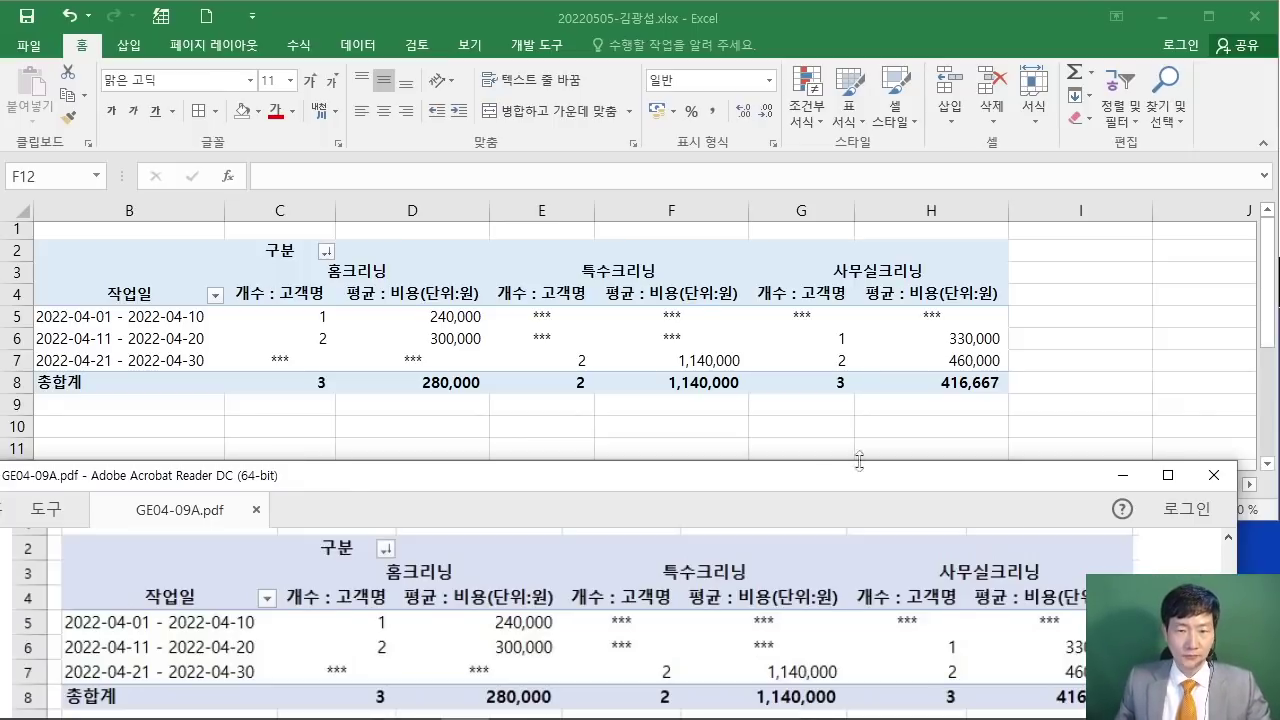
Step: Maximize the exam PDF and scroll up to the 제4작업 chart section
click(814, 414)
click(1207, 532)
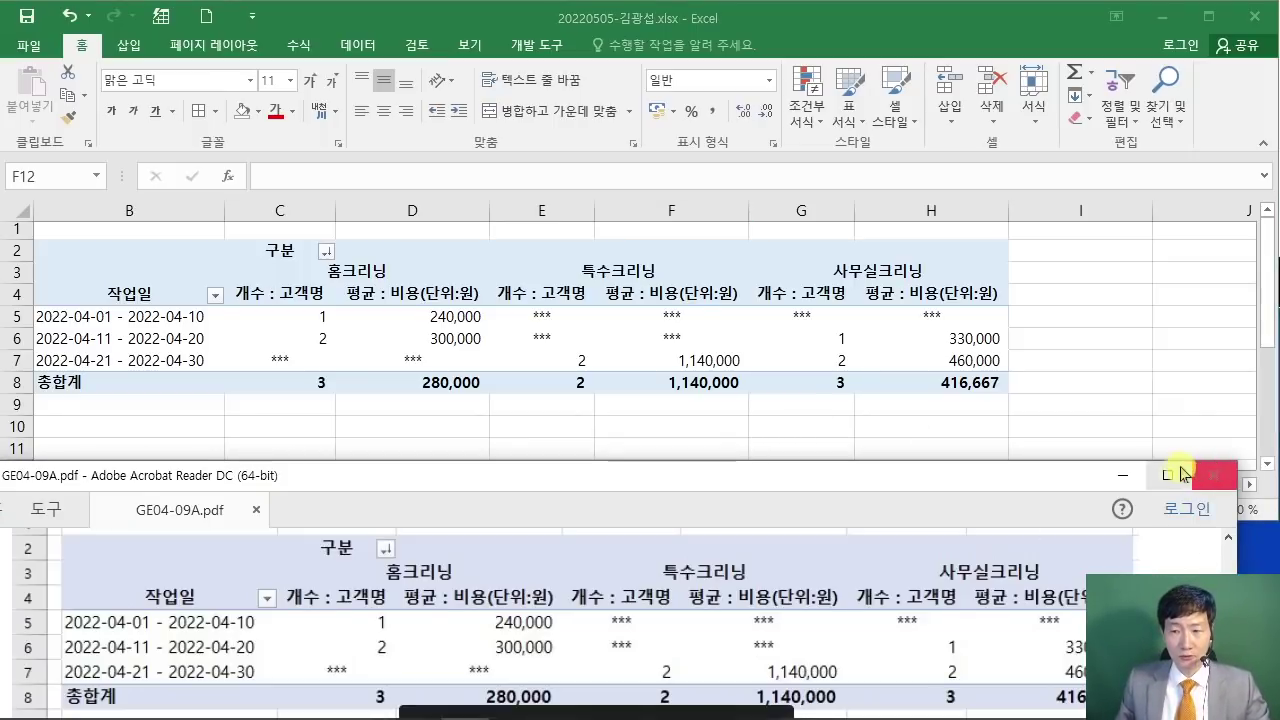
click(1208, 472)
drag(584, 711, 1062, 702)
scroll(1270, 570, up, 3)
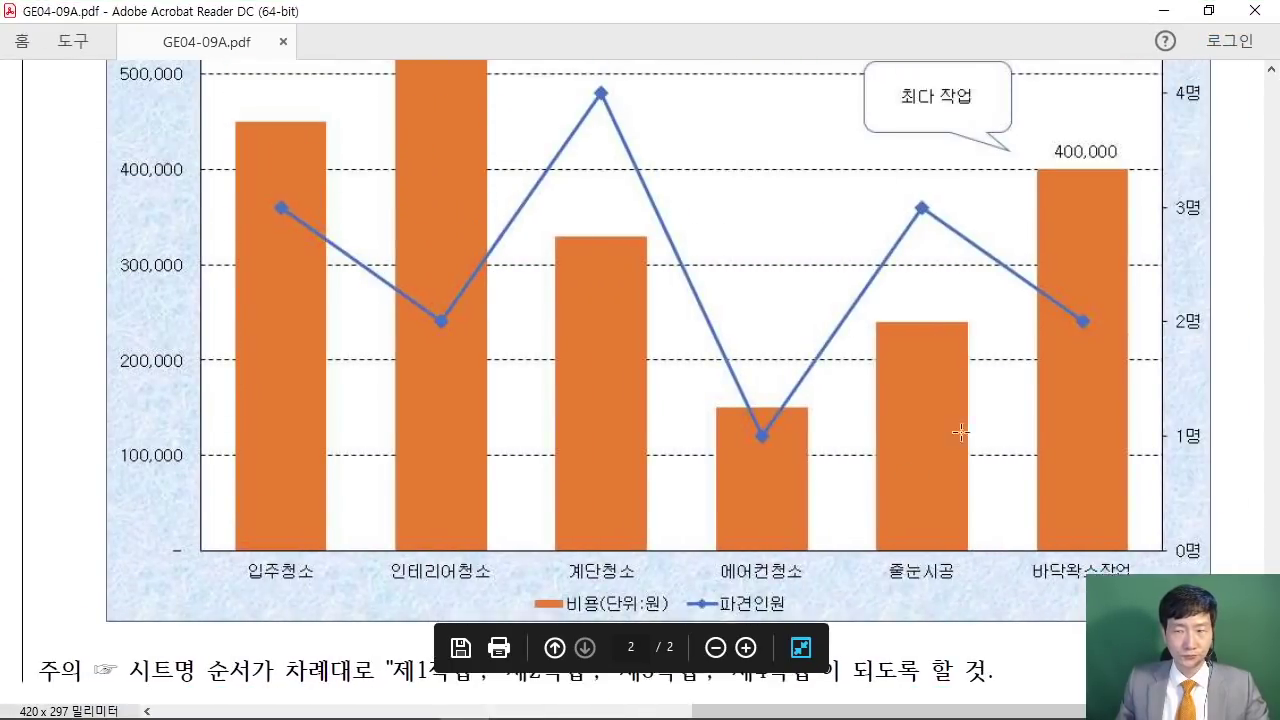
scroll(1166, 537, up, 7)
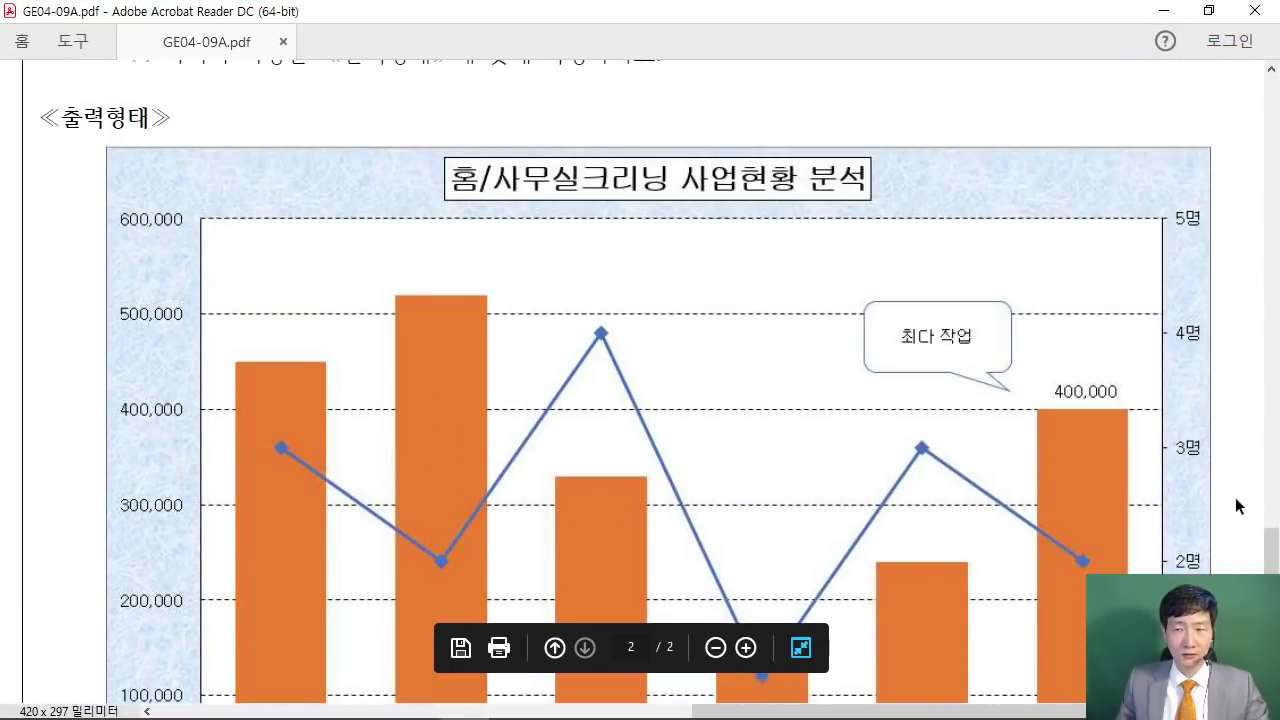
scroll(825, 273, up, 7)
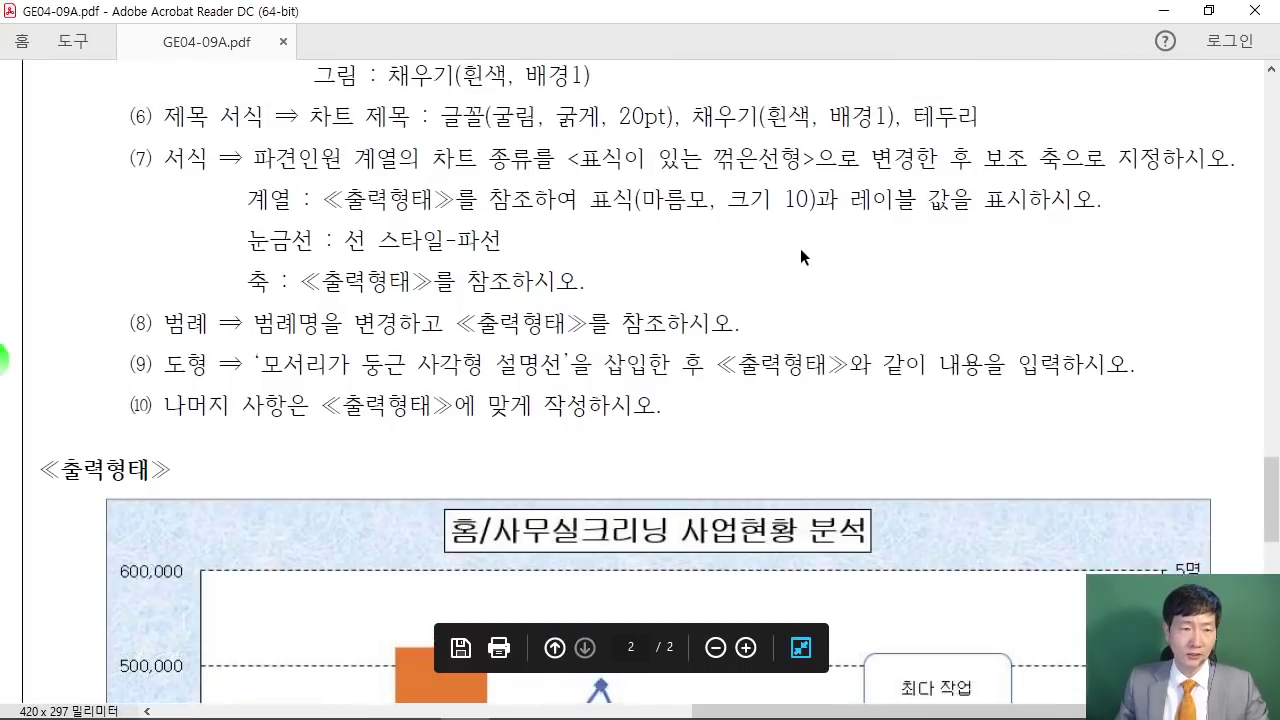
scroll(792, 249, up, 6)
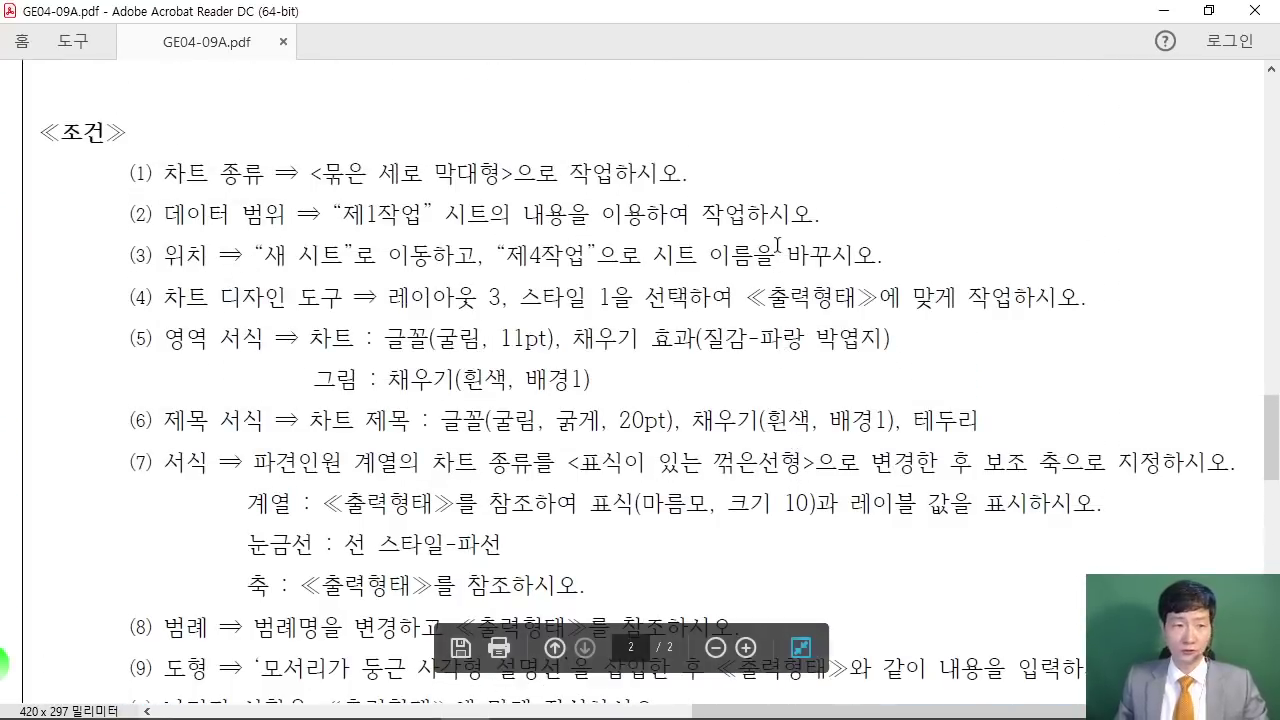
Step: Mark the sheet and chart-type conditions, view the sample chart, and return to Excel
drag(85, 170, 920, 175)
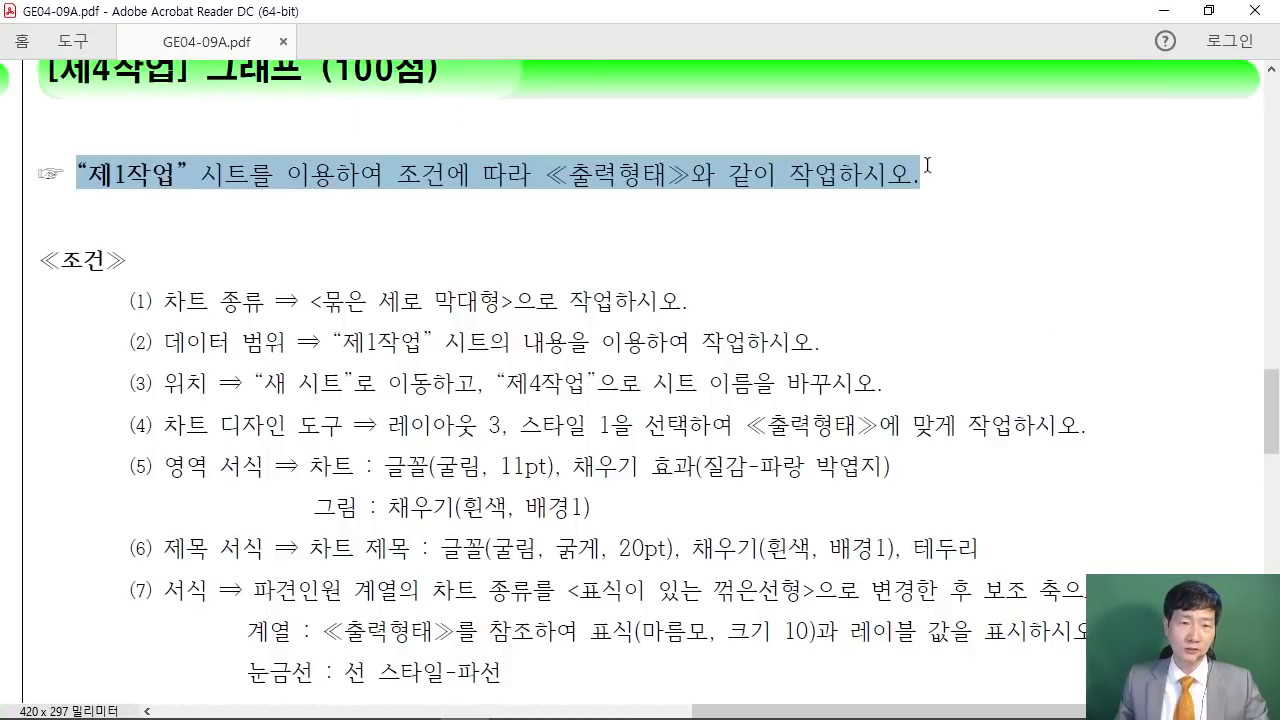
click(775, 250)
drag(164, 300, 626, 322)
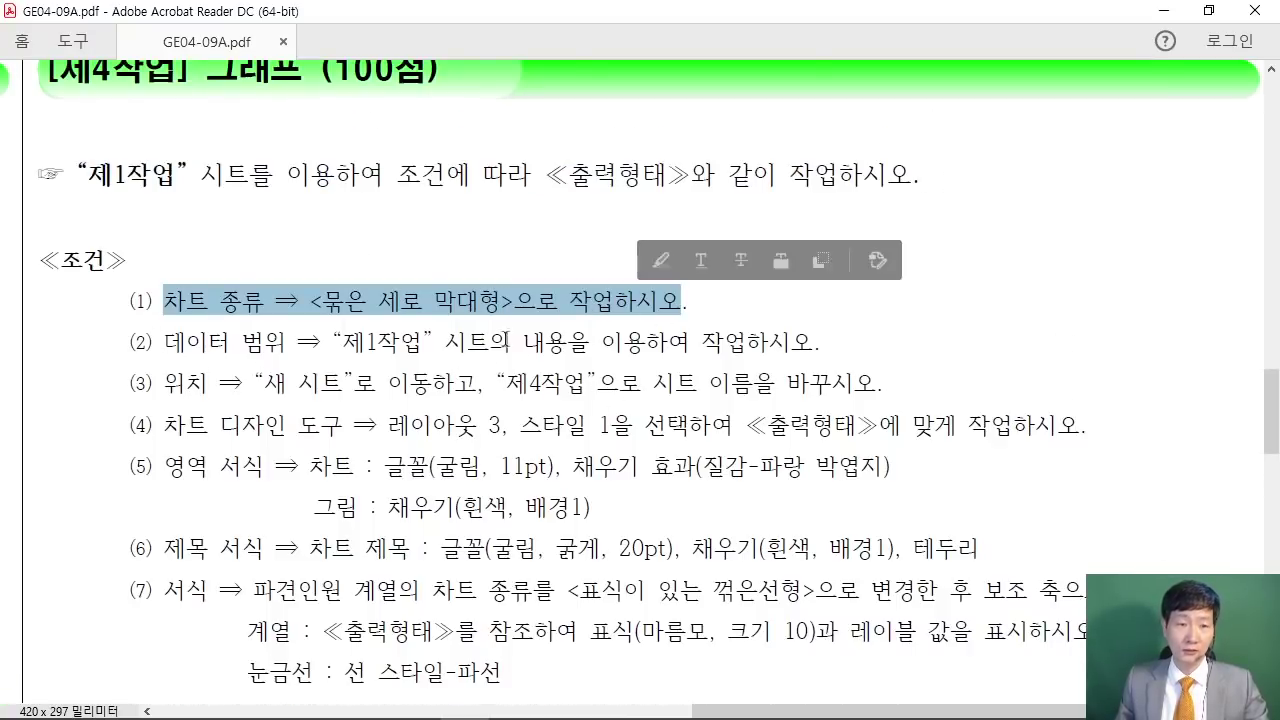
scroll(904, 525, down, 5)
scroll(904, 525, down, 7)
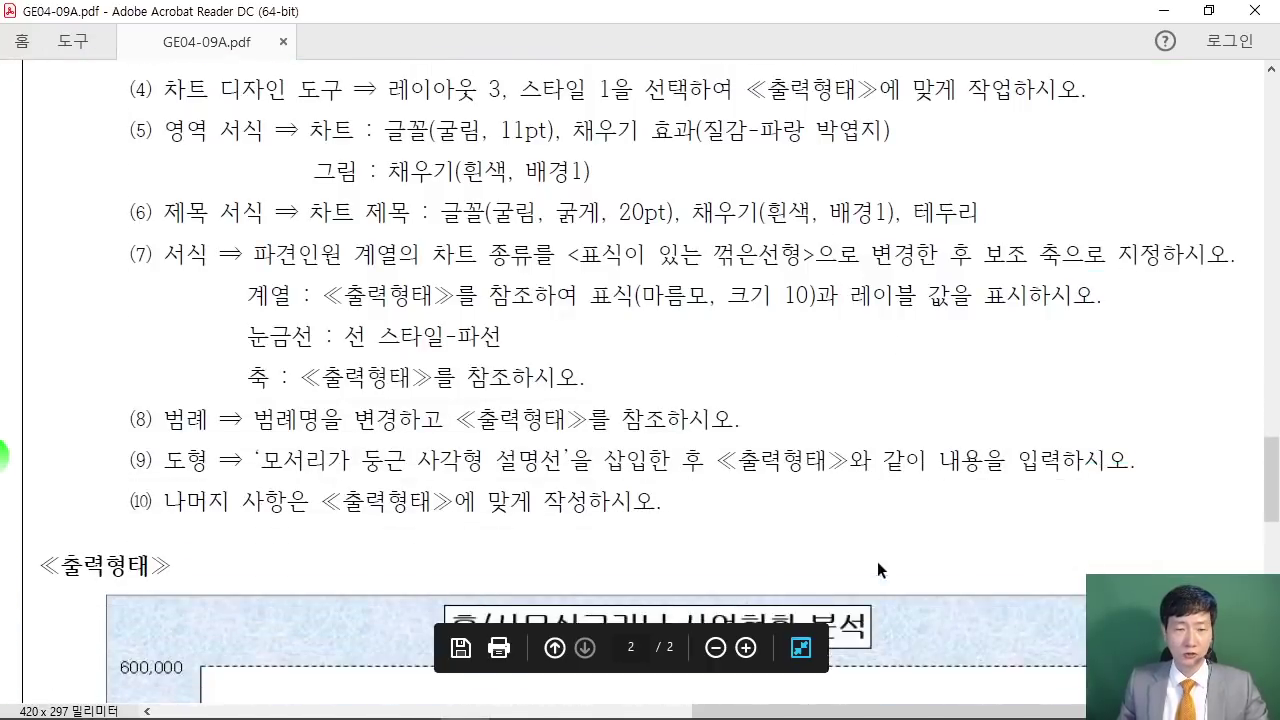
scroll(873, 573, down, 6)
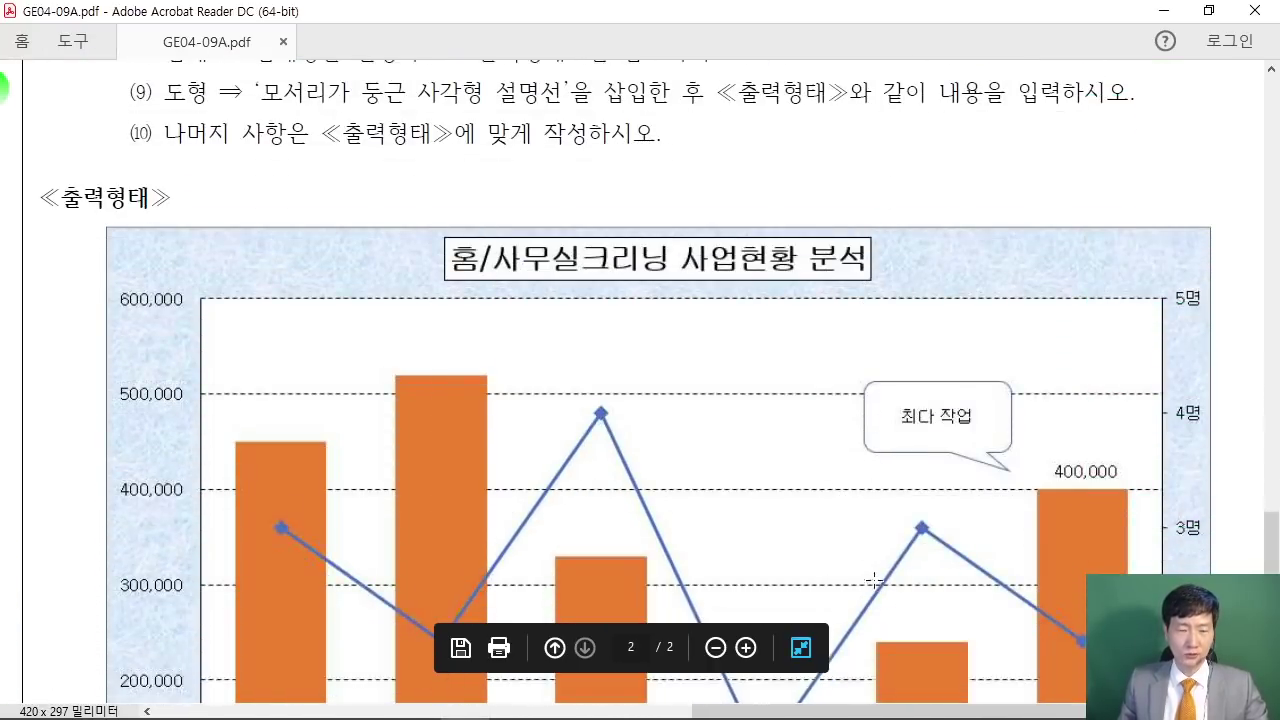
scroll(853, 590, down, 2)
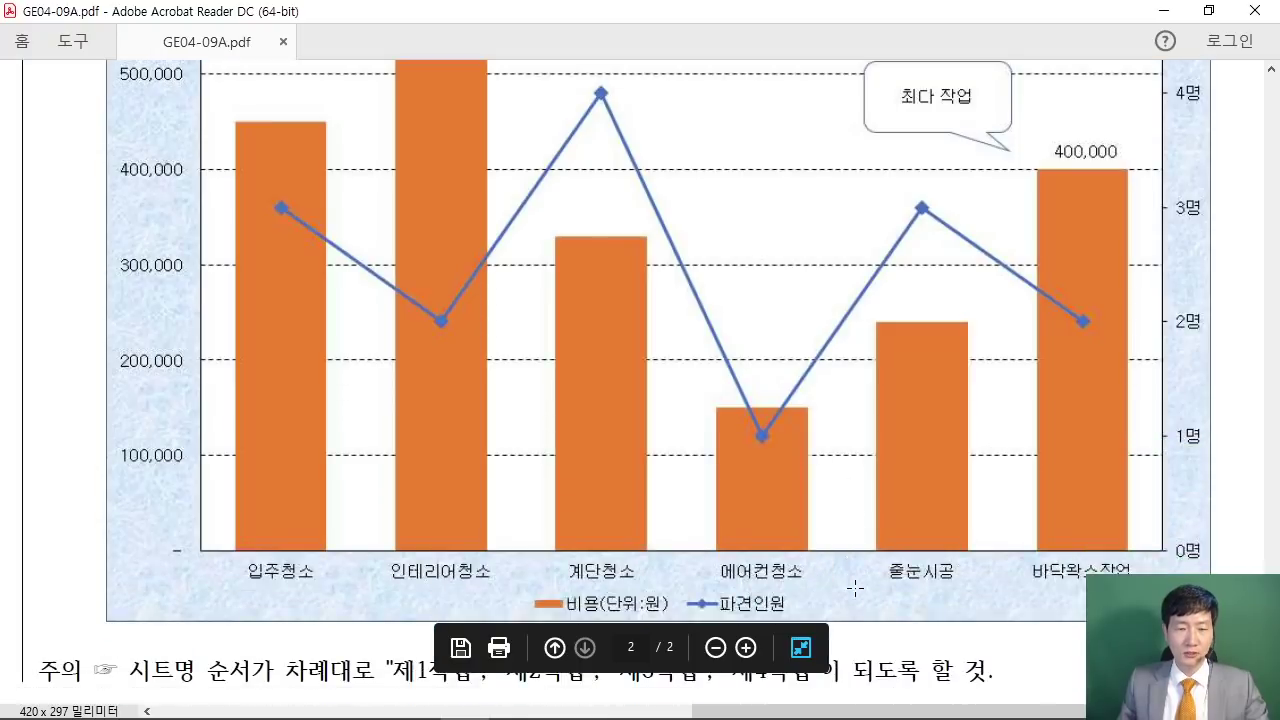
click(1209, 10)
click(624, 435)
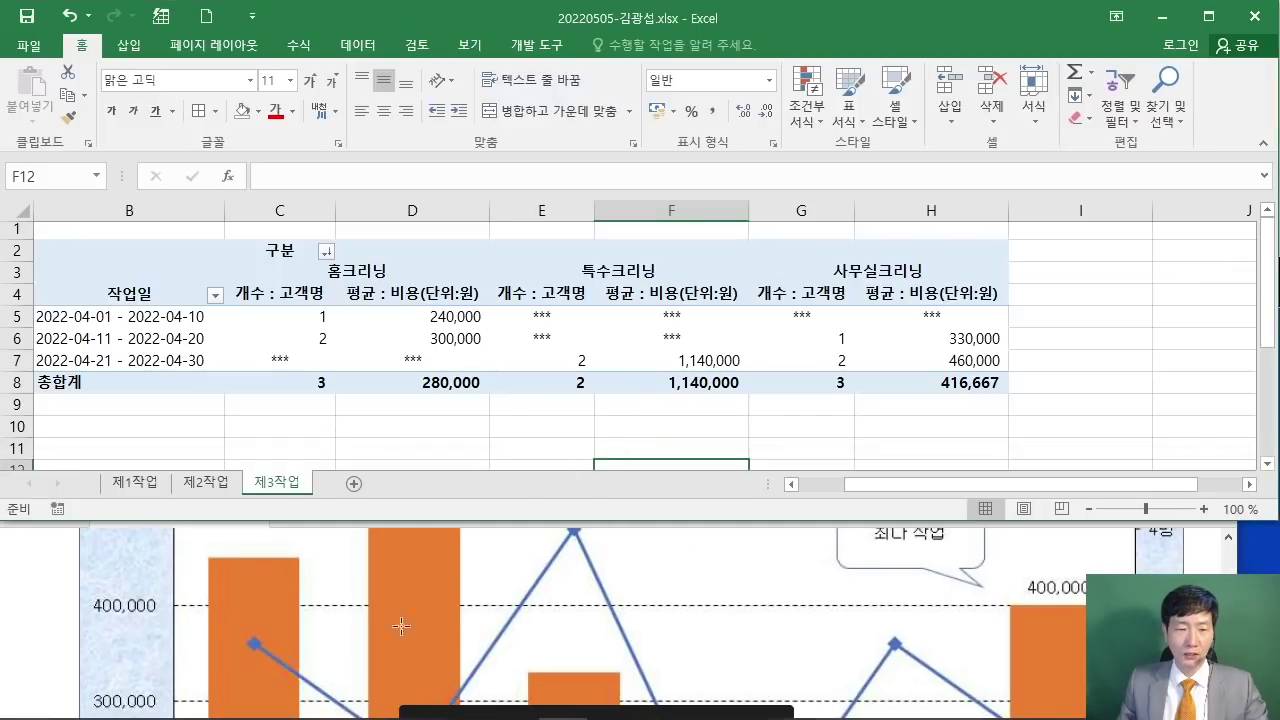
Step: Check the reference PDF, then show the 제1작업 sheet with the ribbon collapsed for more rows
click(43, 581)
scroll(46, 580, down, 4)
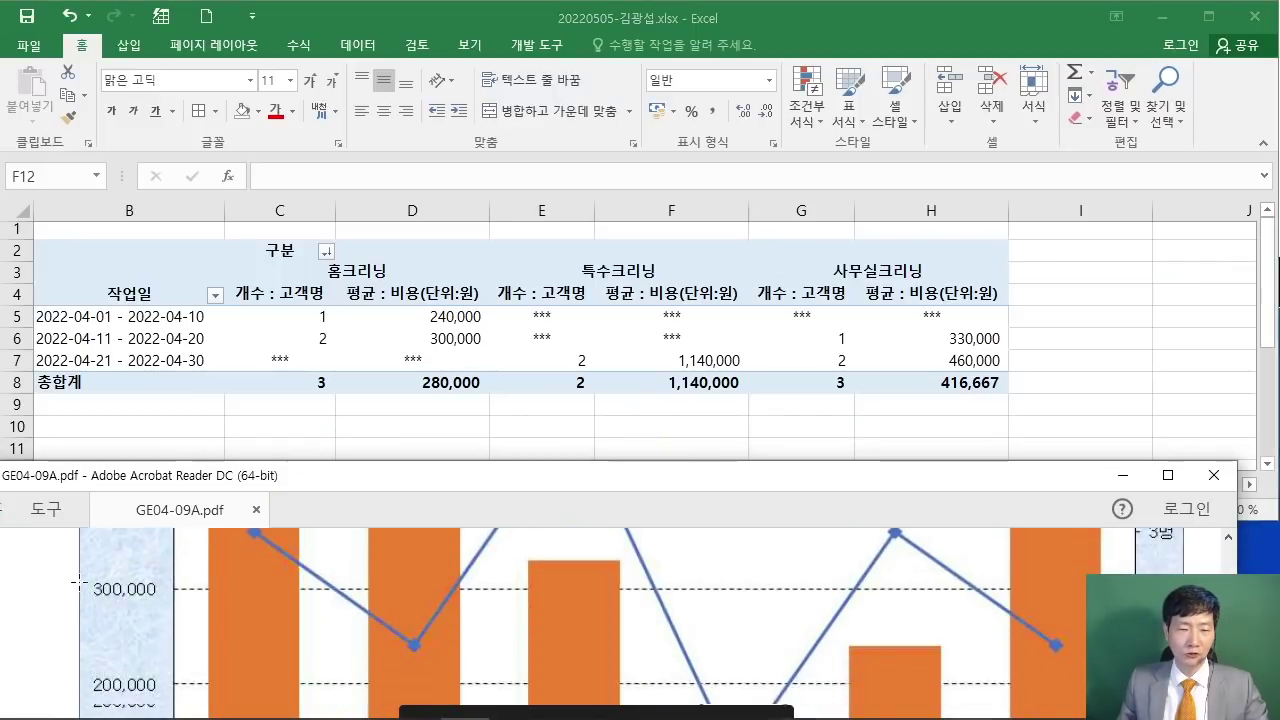
scroll(104, 584, down, 4)
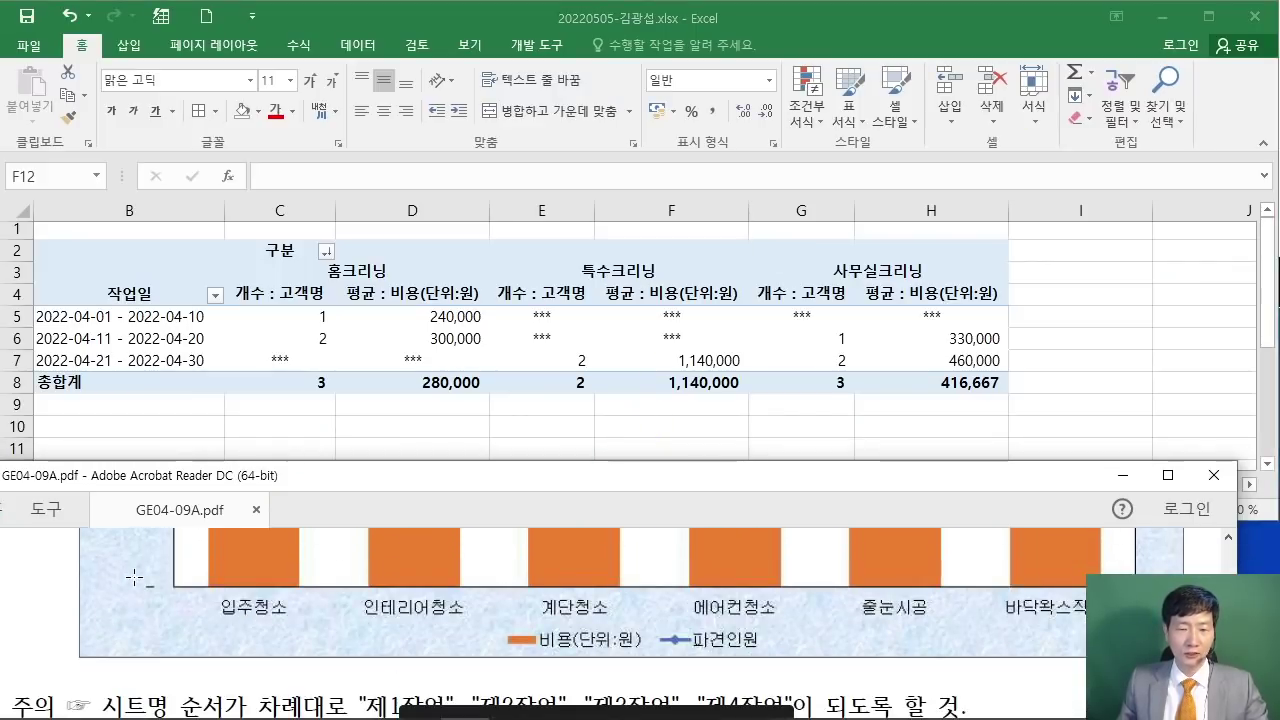
scroll(132, 572, up, 1)
click(118, 456)
click(130, 482)
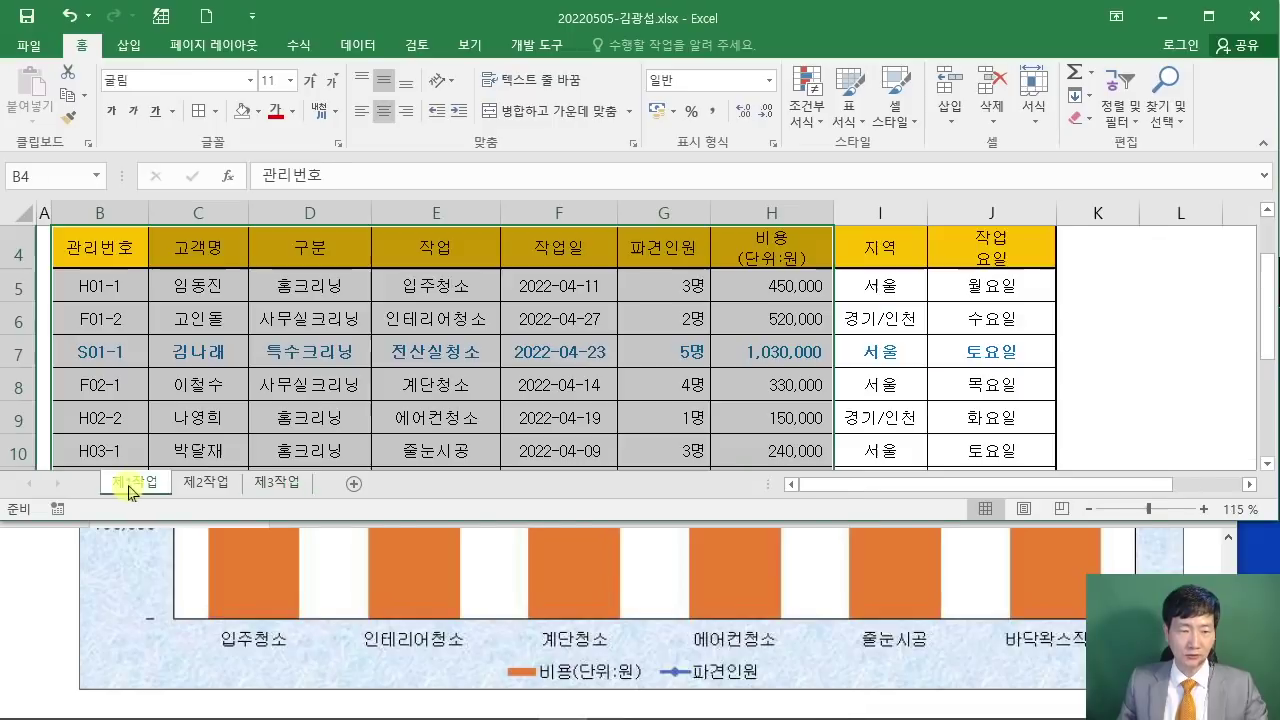
click(330, 418)
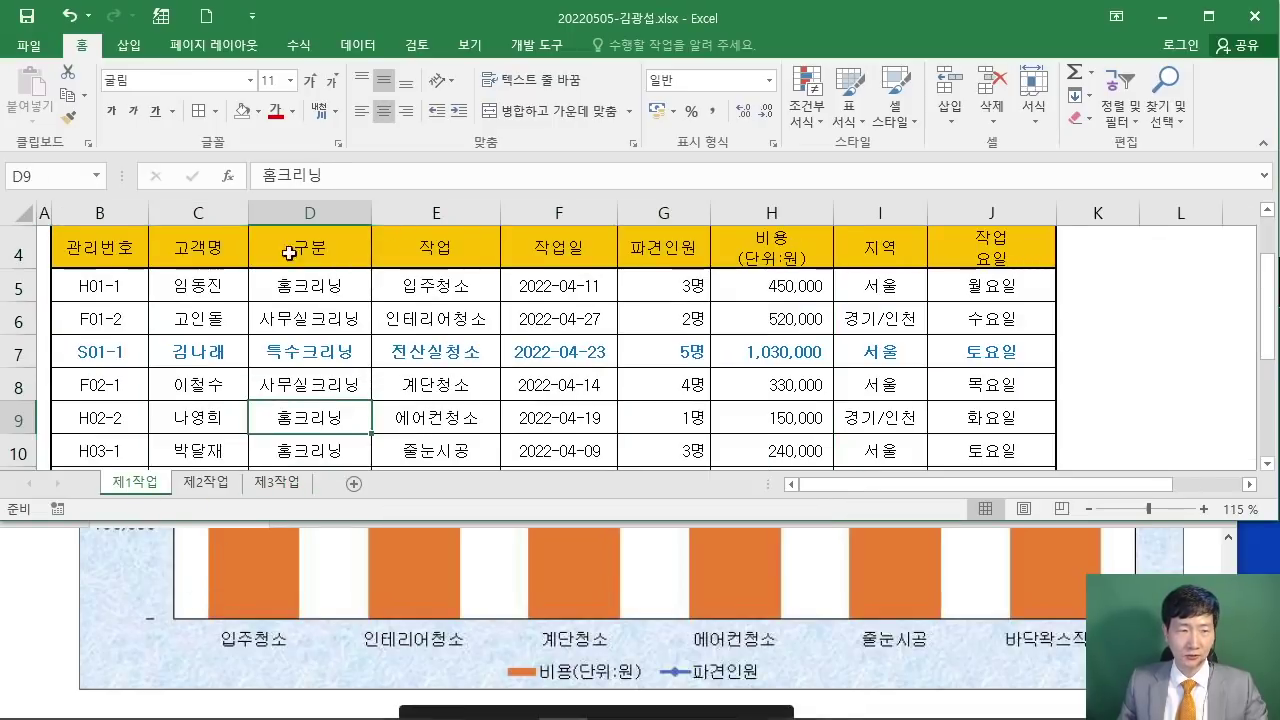
double_click(84, 46)
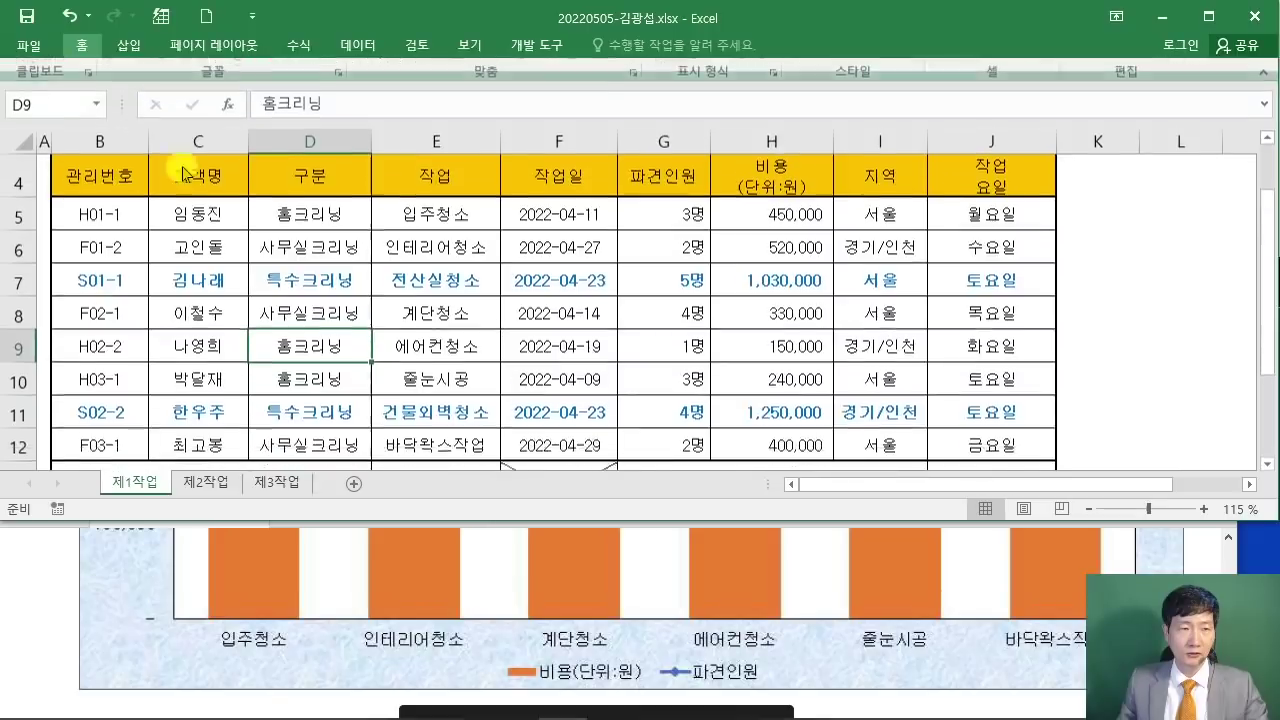
Step: Circle the six chart tasks and strike out the S01-1 and S02-2 특수크리닝 rows
click(412, 332)
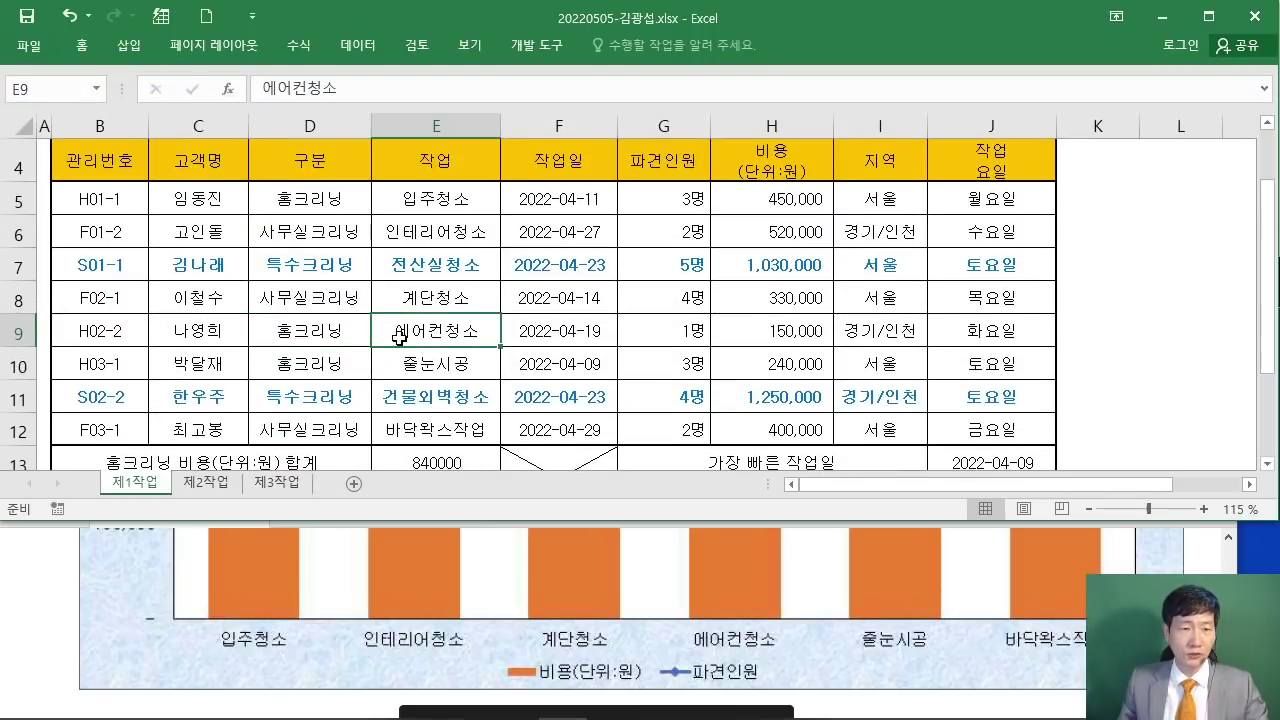
scroll(400, 340, up, 1)
scroll(445, 285, down, 1)
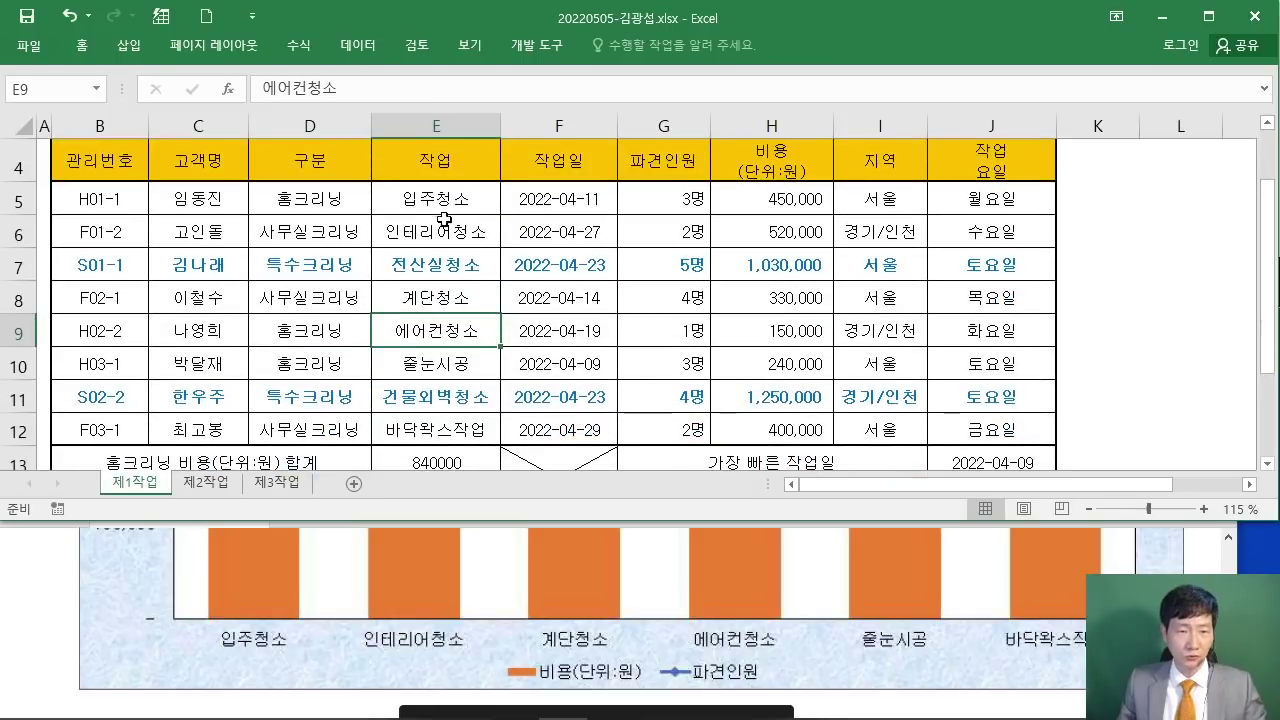
mouse_move(441, 216)
mouse_down()
mouse_move(480, 208)
mouse_move(486, 186)
mouse_move(488, 202)
mouse_up()
mouse_move(417, 243)
mouse_down()
mouse_move(494, 240)
mouse_move(428, 210)
mouse_up()
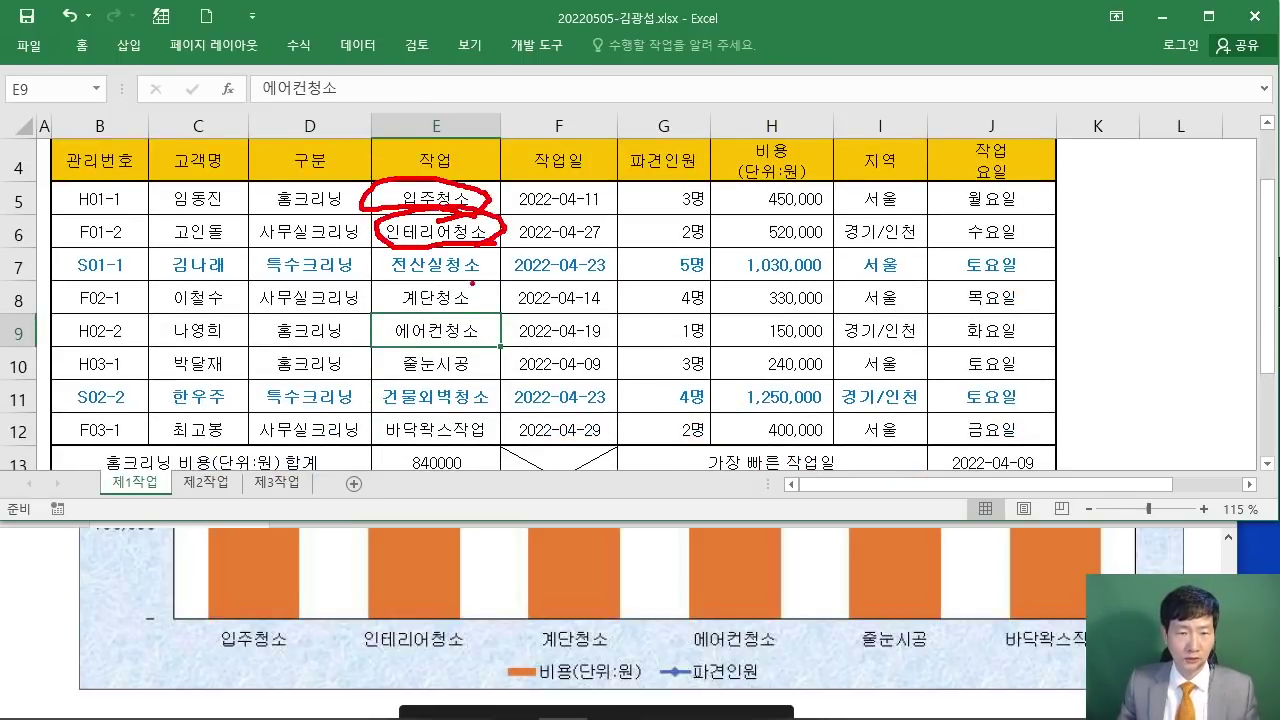
drag(152, 257, 820, 264)
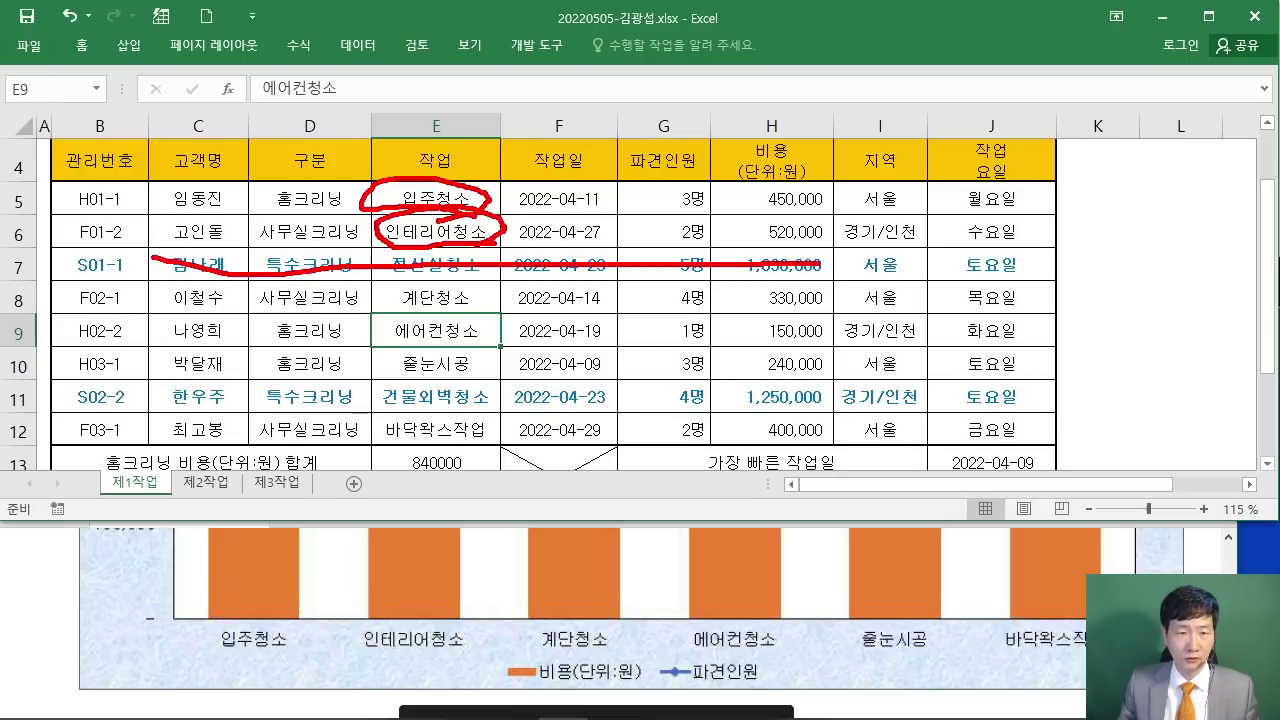
mouse_move(481, 313)
mouse_down()
mouse_move(430, 268)
mouse_move(495, 308)
mouse_up()
drag(447, 351, 464, 311)
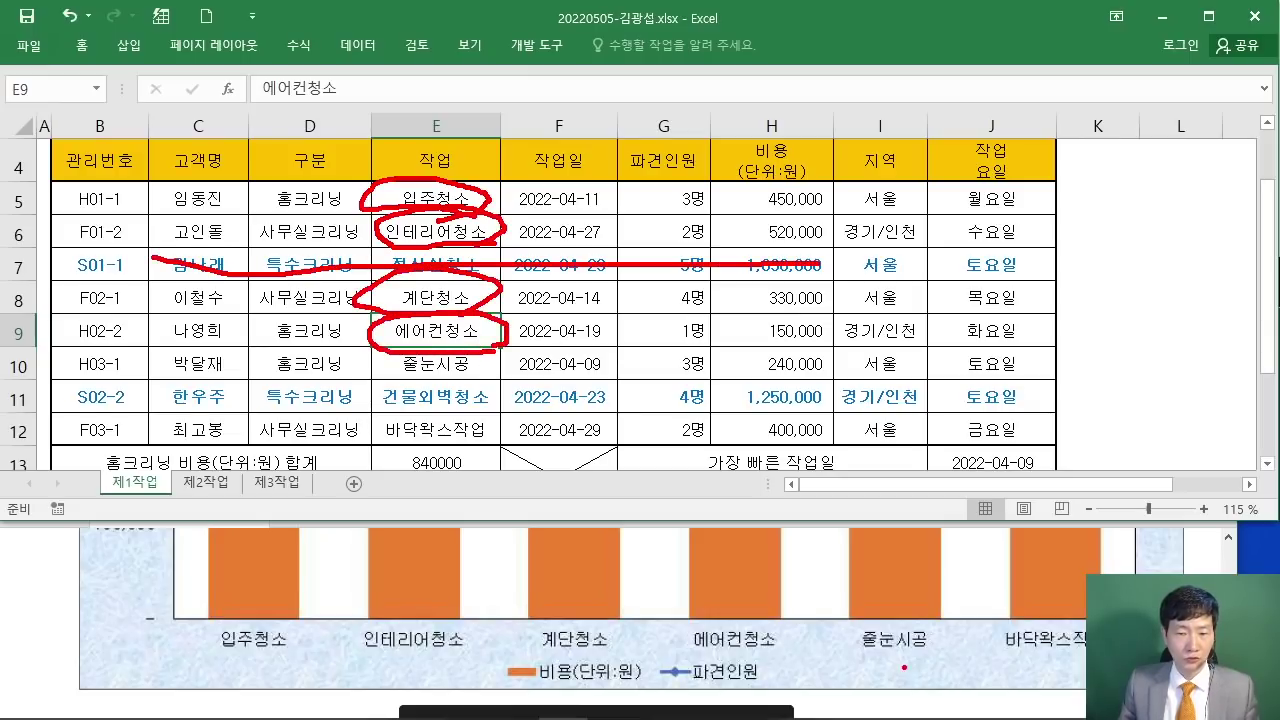
mouse_move(456, 378)
mouse_down()
mouse_move(384, 370)
mouse_move(513, 368)
mouse_up()
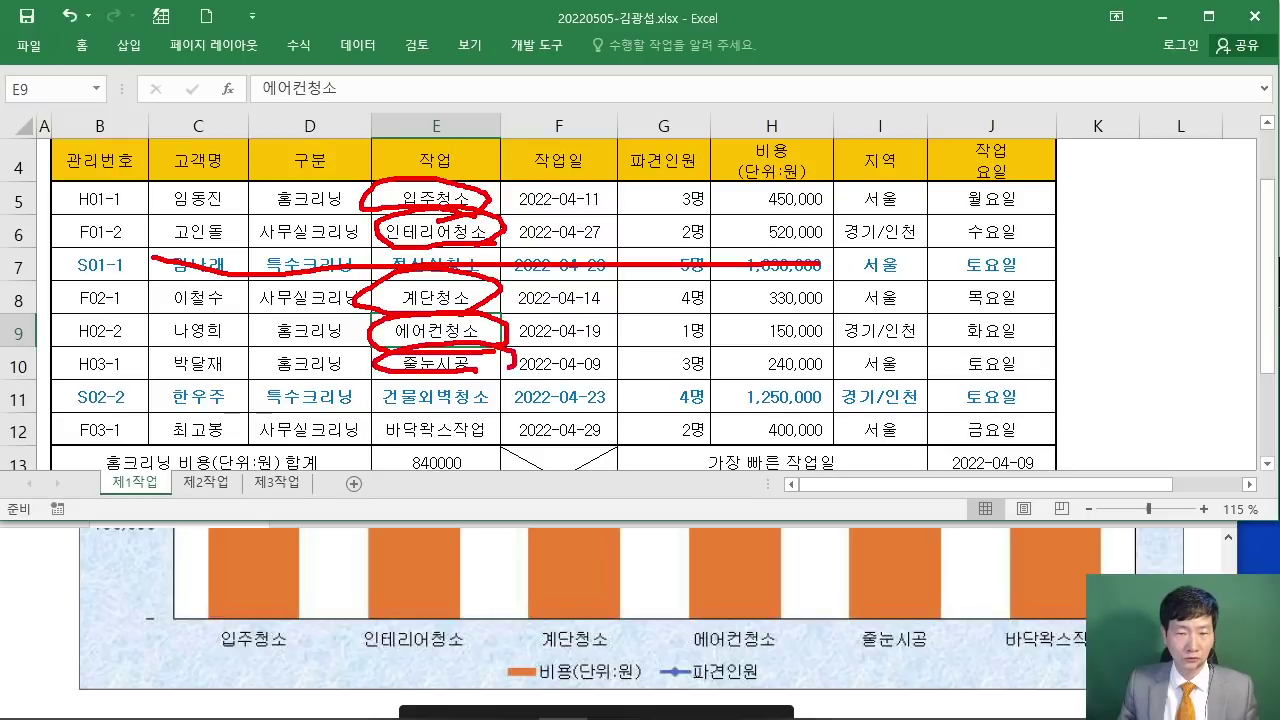
drag(304, 391, 716, 397)
drag(462, 457, 516, 422)
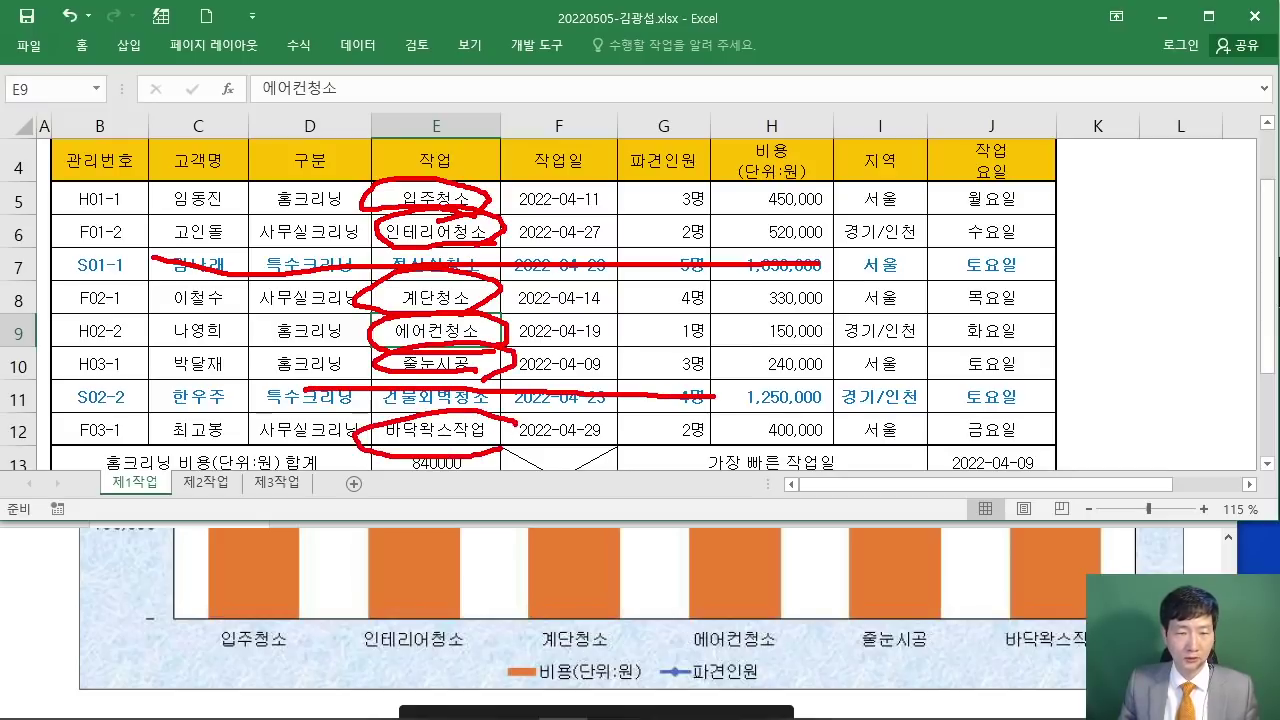
click(601, 412)
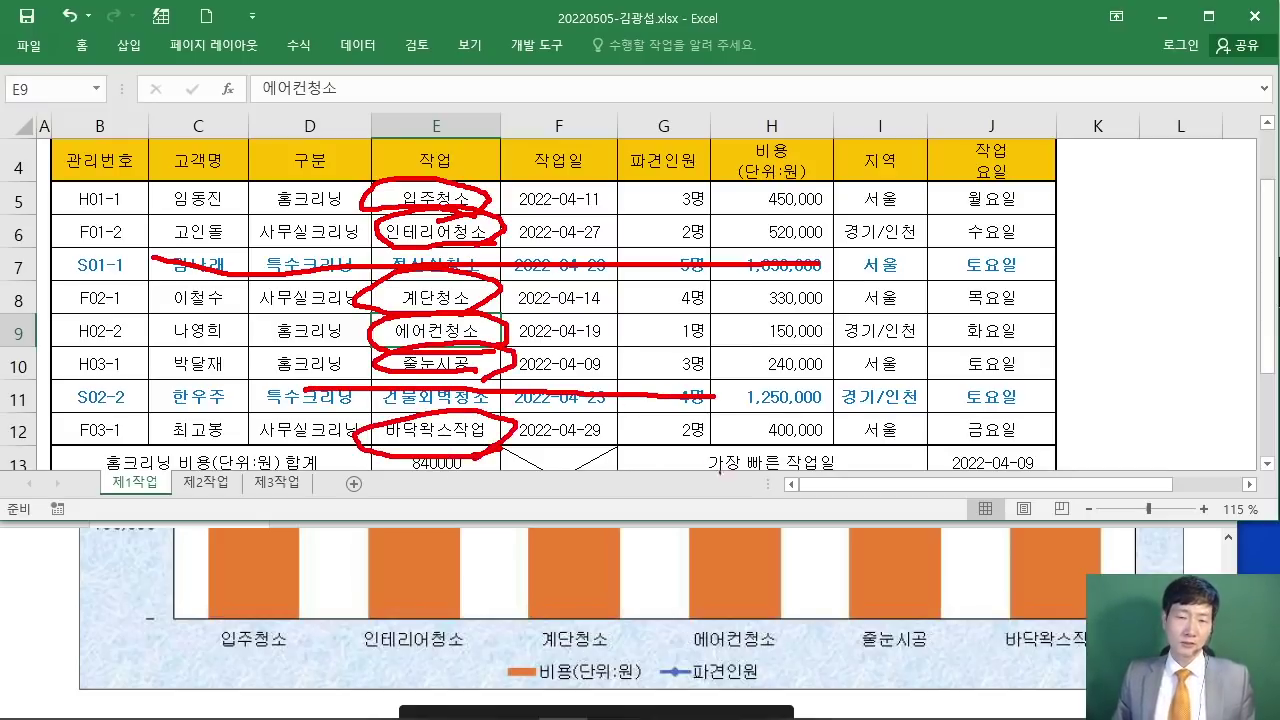
Step: Mark the 비용 column as point 1, note the header row, and circle the 작업 header
drag(789, 150, 786, 192)
mouse_move(800, 138)
mouse_down()
mouse_move(780, 214)
mouse_move(815, 135)
mouse_up()
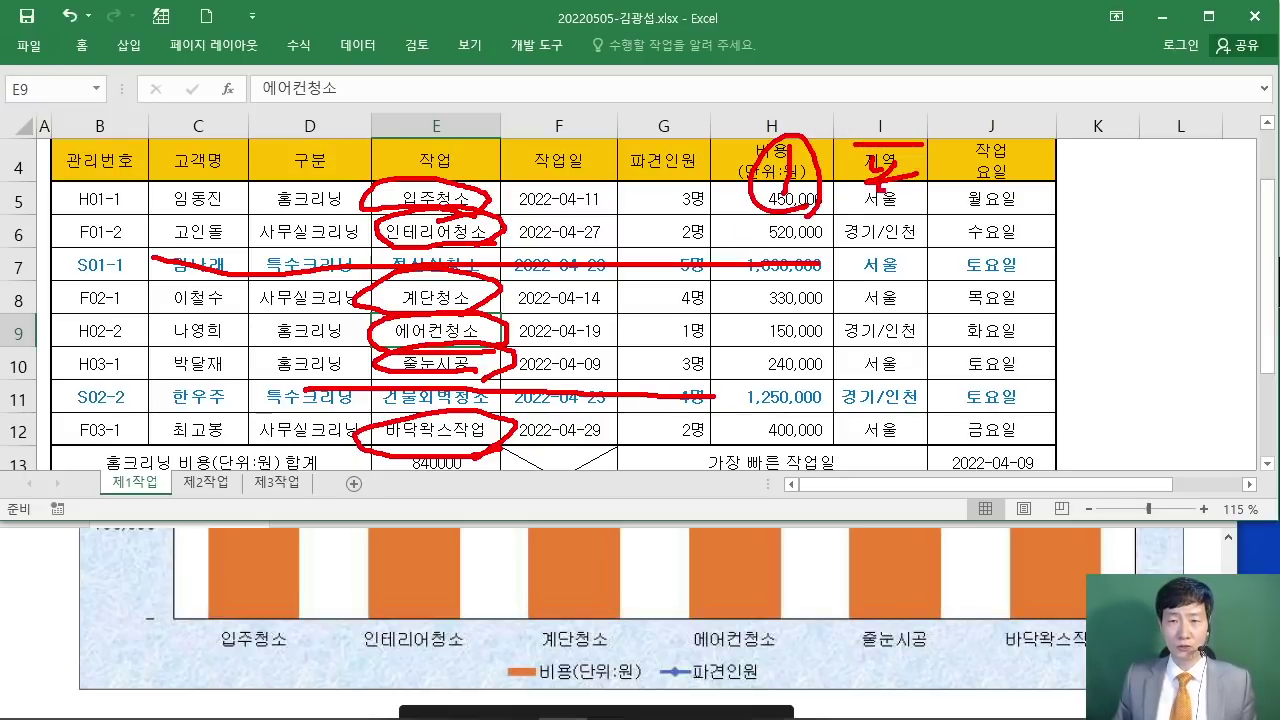
mouse_move(922, 166)
mouse_down()
mouse_move(968, 194)
mouse_move(1080, 146)
mouse_move(1070, 212)
mouse_move(1108, 200)
mouse_up()
drag(1140, 157, 1210, 145)
mouse_move(1157, 152)
mouse_down()
mouse_move(1155, 168)
mouse_move(1240, 192)
mouse_up()
drag(1258, 160, 1278, 220)
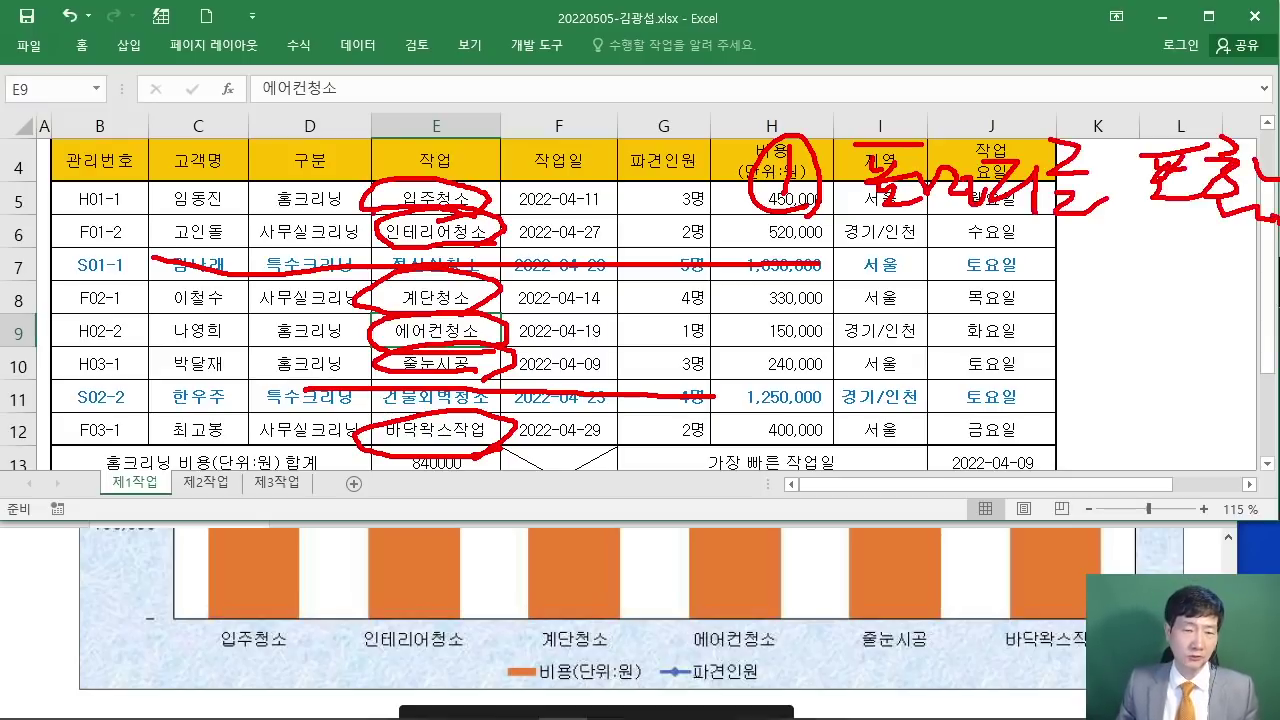
drag(496, 184, 396, 187)
drag(424, 131, 500, 177)
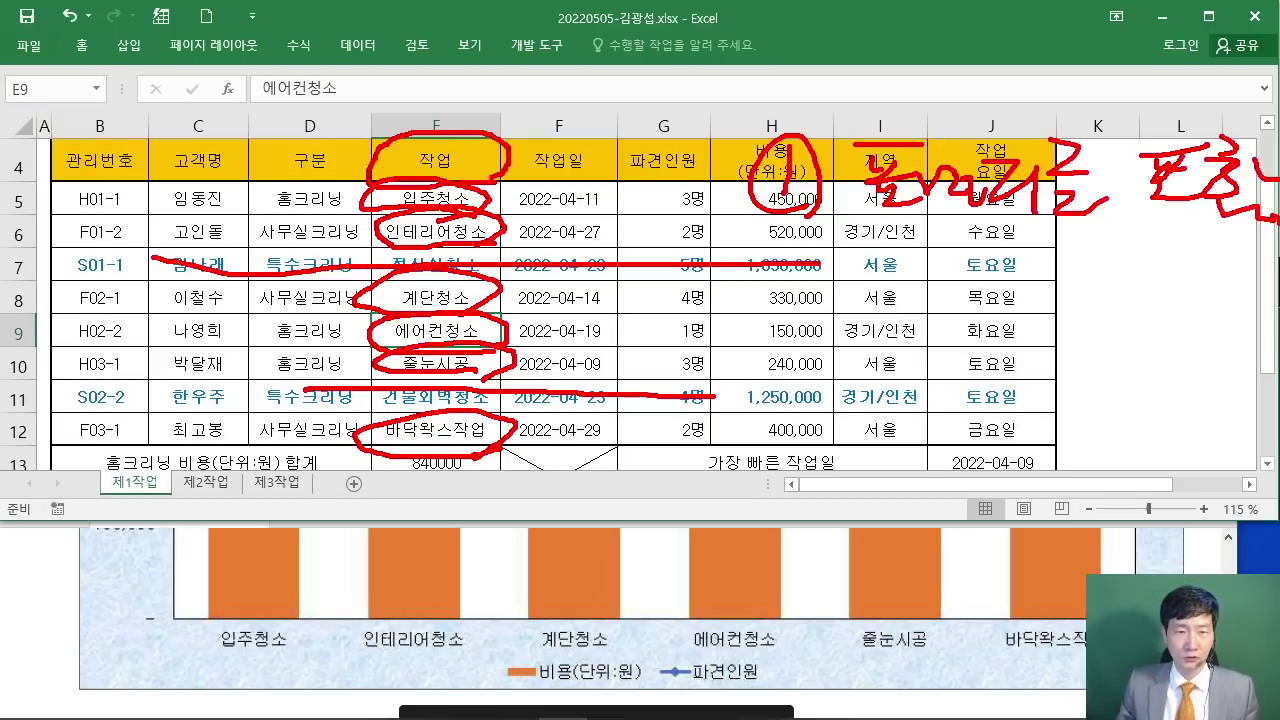
Step: Handwrite point 2 and an underlined 연속범위 note, then box the E4:E6 block
drag(781, 276, 840, 302)
drag(885, 265, 950, 320)
drag(996, 250, 944, 284)
drag(964, 285, 990, 303)
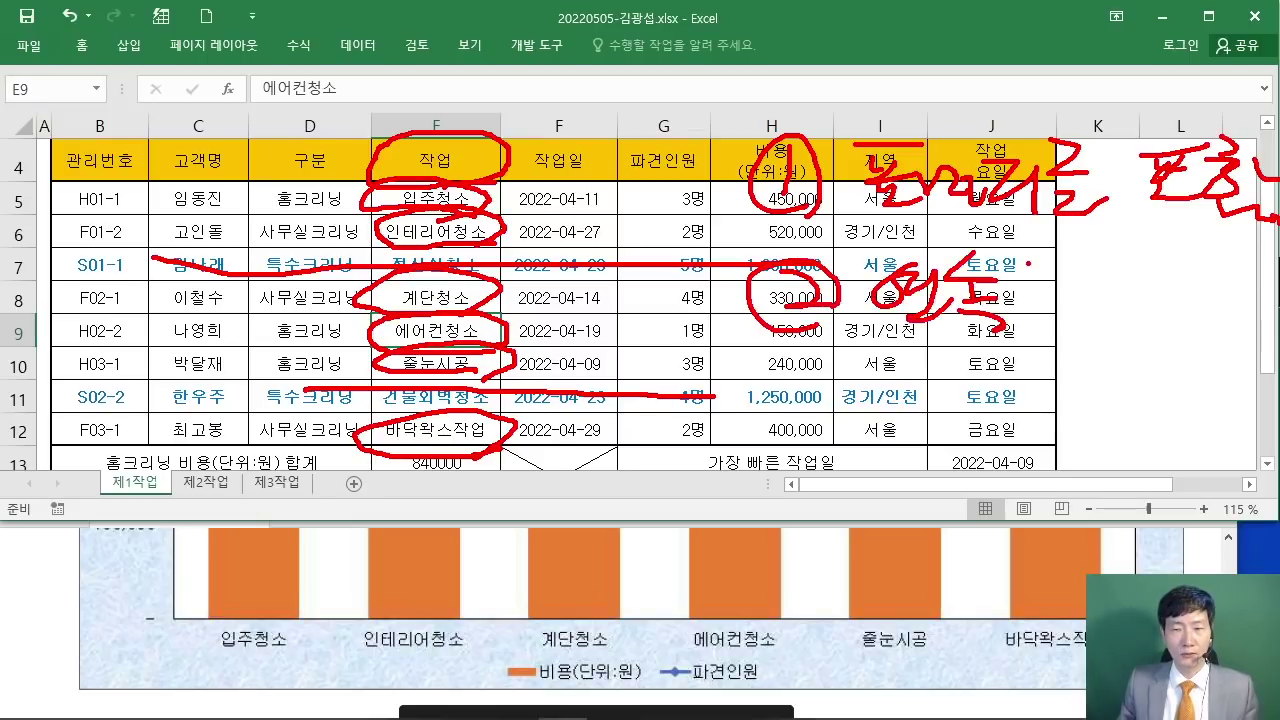
drag(1030, 266, 1034, 302)
drag(1050, 264, 1056, 310)
drag(1034, 288, 1052, 286)
drag(1126, 262, 1118, 286)
mouse_move(1088, 300)
mouse_down()
mouse_move(1140, 296)
mouse_move(1130, 318)
mouse_up()
drag(1152, 260, 1162, 370)
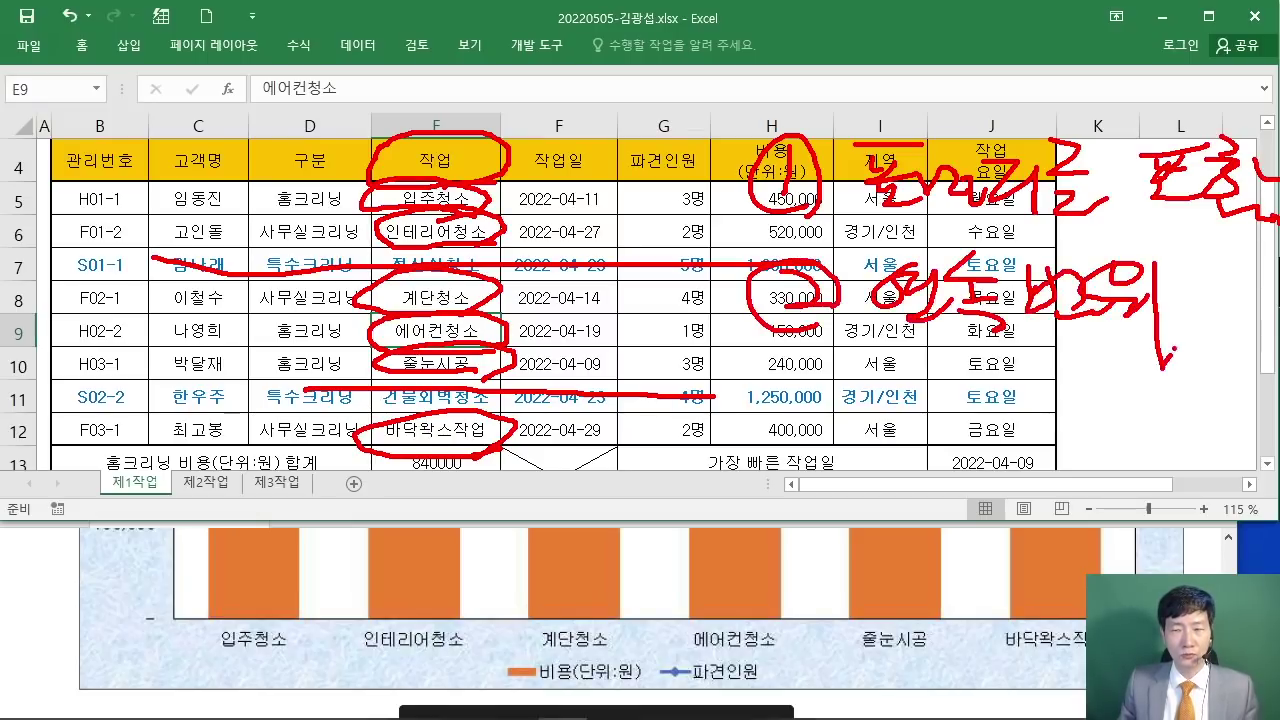
drag(1190, 268, 1206, 270)
drag(1184, 282, 1216, 282)
drag(1198, 292, 1200, 294)
drag(1234, 270, 1236, 312)
mouse_move(1236, 290)
mouse_down()
mouse_move(1252, 290)
mouse_move(1262, 330)
mouse_up()
drag(918, 370, 1278, 374)
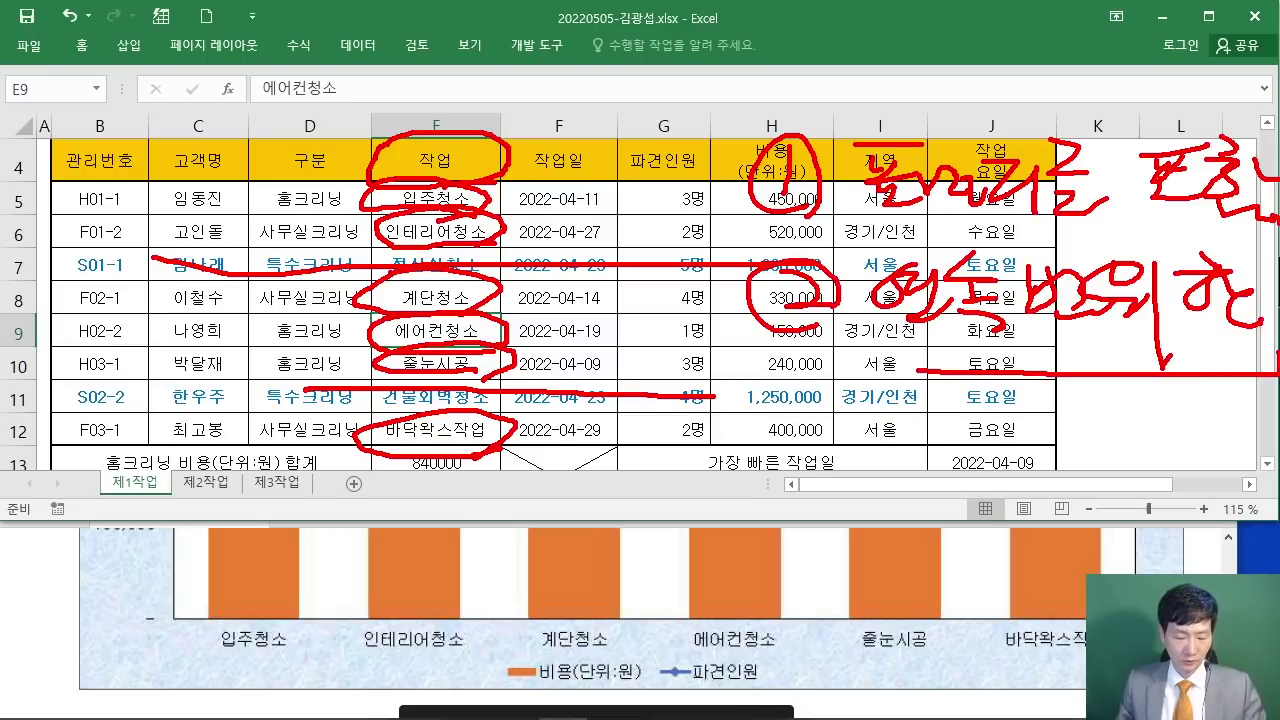
drag(365, 131, 504, 244)
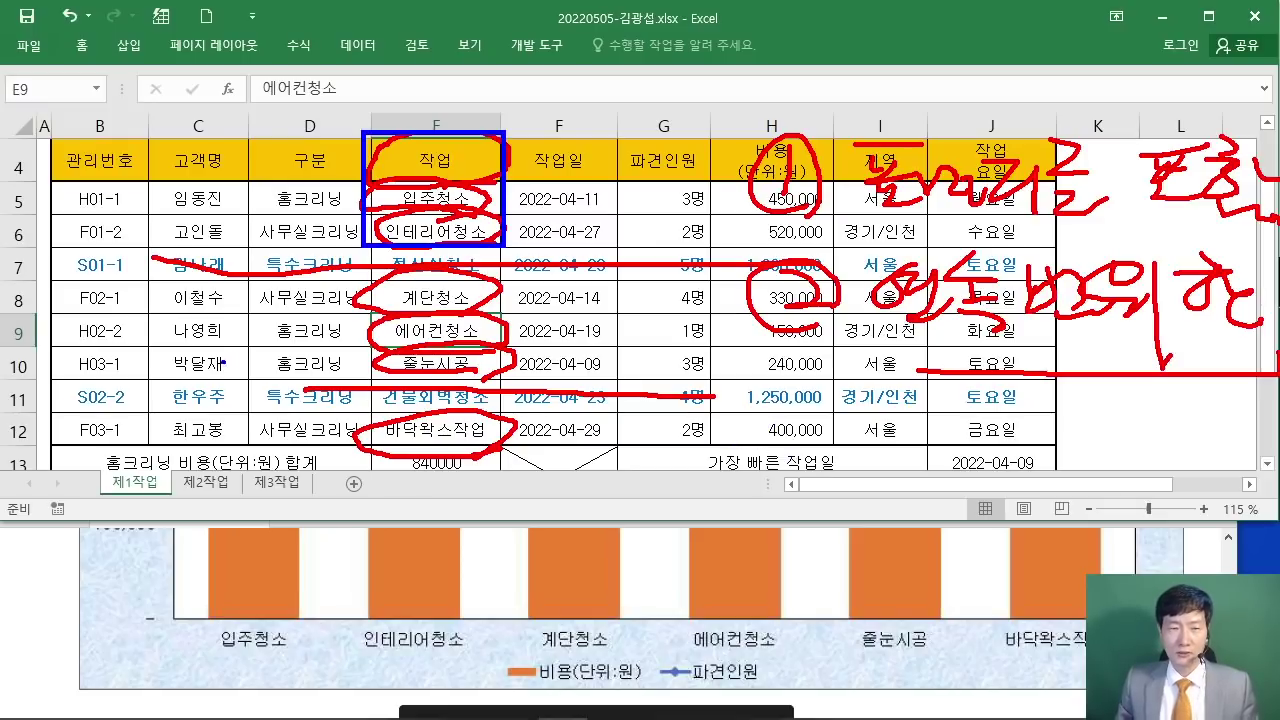
Step: Cross out the unused left columns, draw a left-to-right arrow, and underline the legend entries
drag(226, 222, 226, 415)
drag(124, 370, 276, 285)
drag(162, 298, 305, 362)
drag(424, 75, 786, 75)
drag(766, 66, 766, 88)
drag(640, 60, 620, 124)
drag(528, 687, 772, 667)
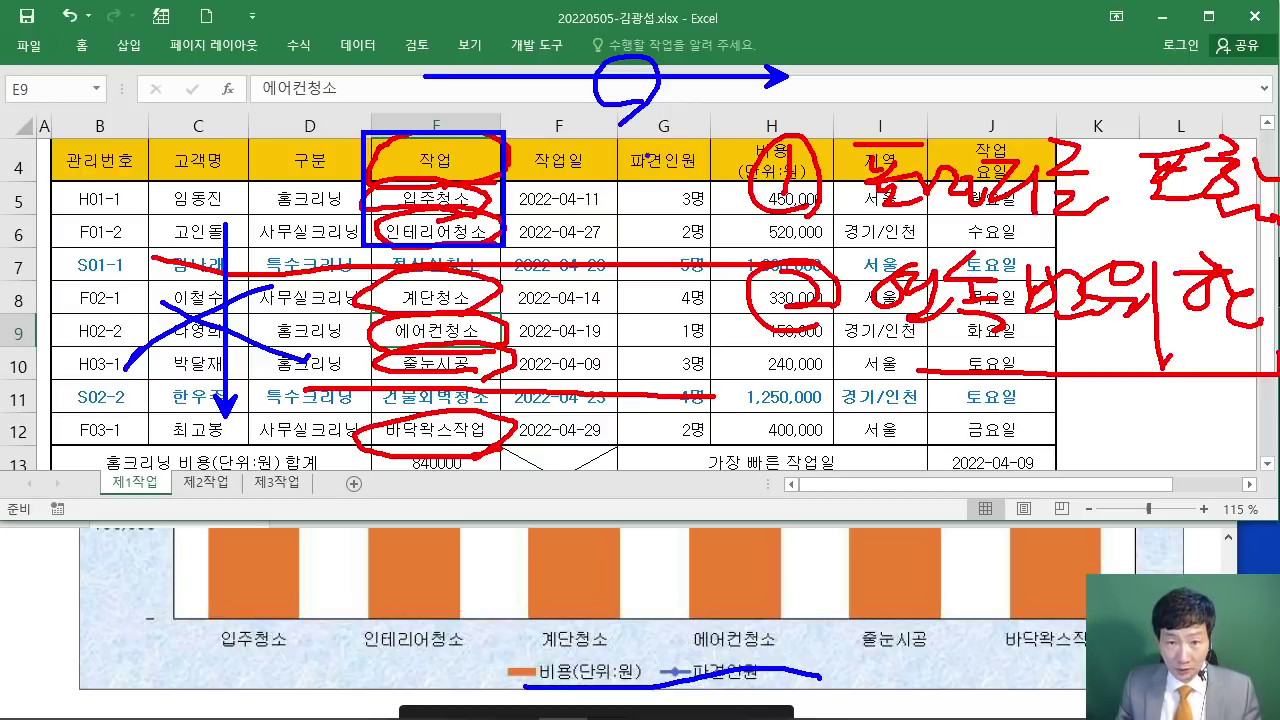
Step: Box and number G4:H6, E8:E10, G8:H10, E12 and G12:H12, then clear the ink and select E4
mouse_move(620, 138)
mouse_down()
mouse_move(800, 250)
mouse_move(622, 138)
mouse_up()
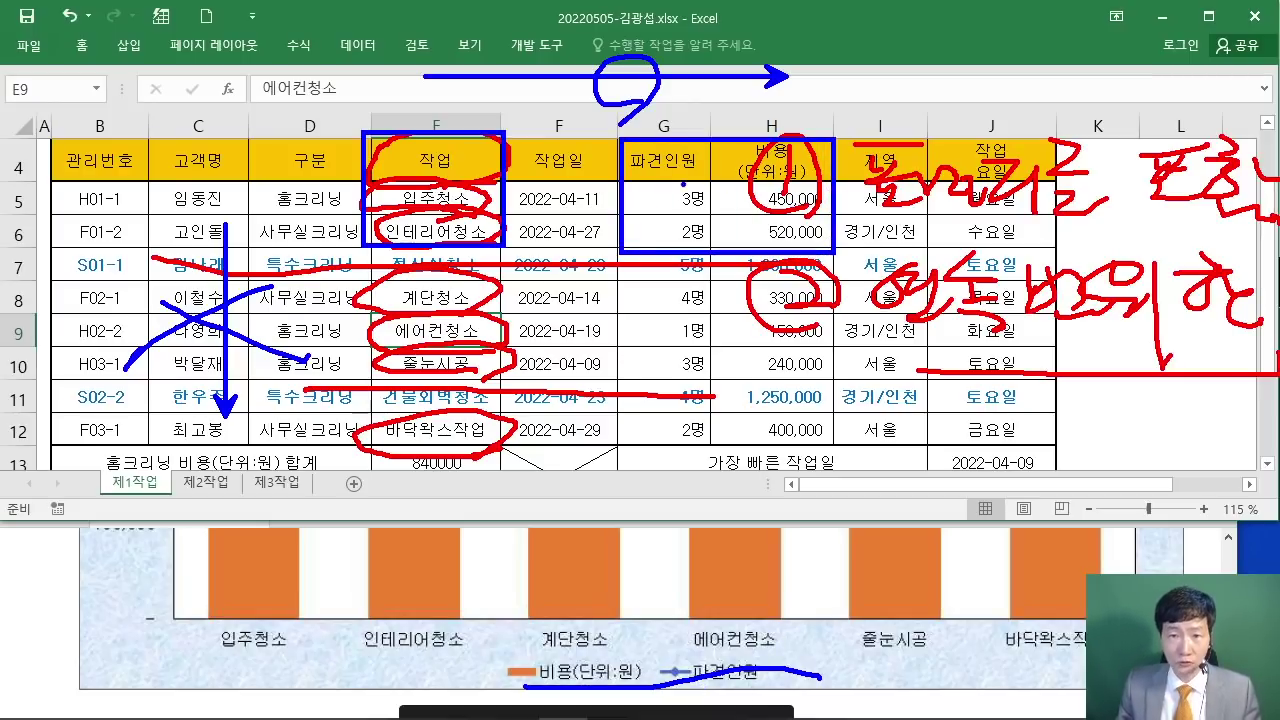
drag(736, 214, 748, 192)
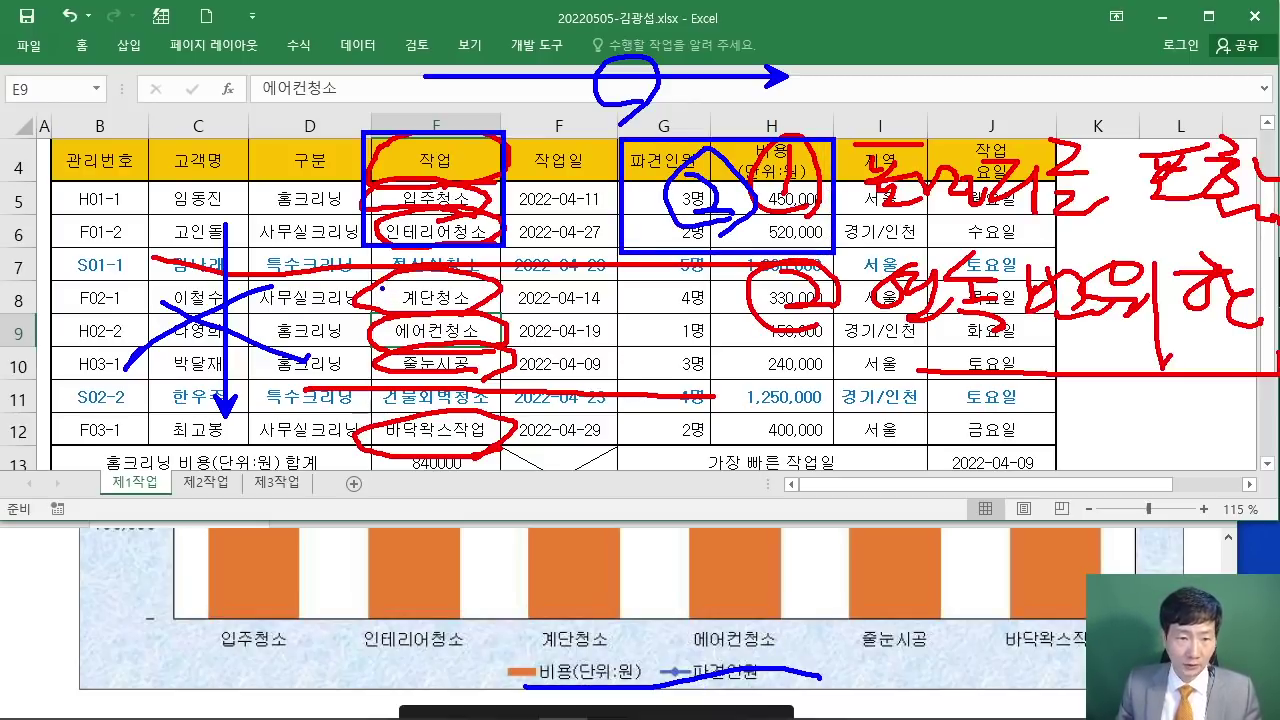
mouse_move(408, 280)
mouse_down()
mouse_move(376, 376)
mouse_move(500, 340)
mouse_move(410, 280)
mouse_move(472, 288)
mouse_up()
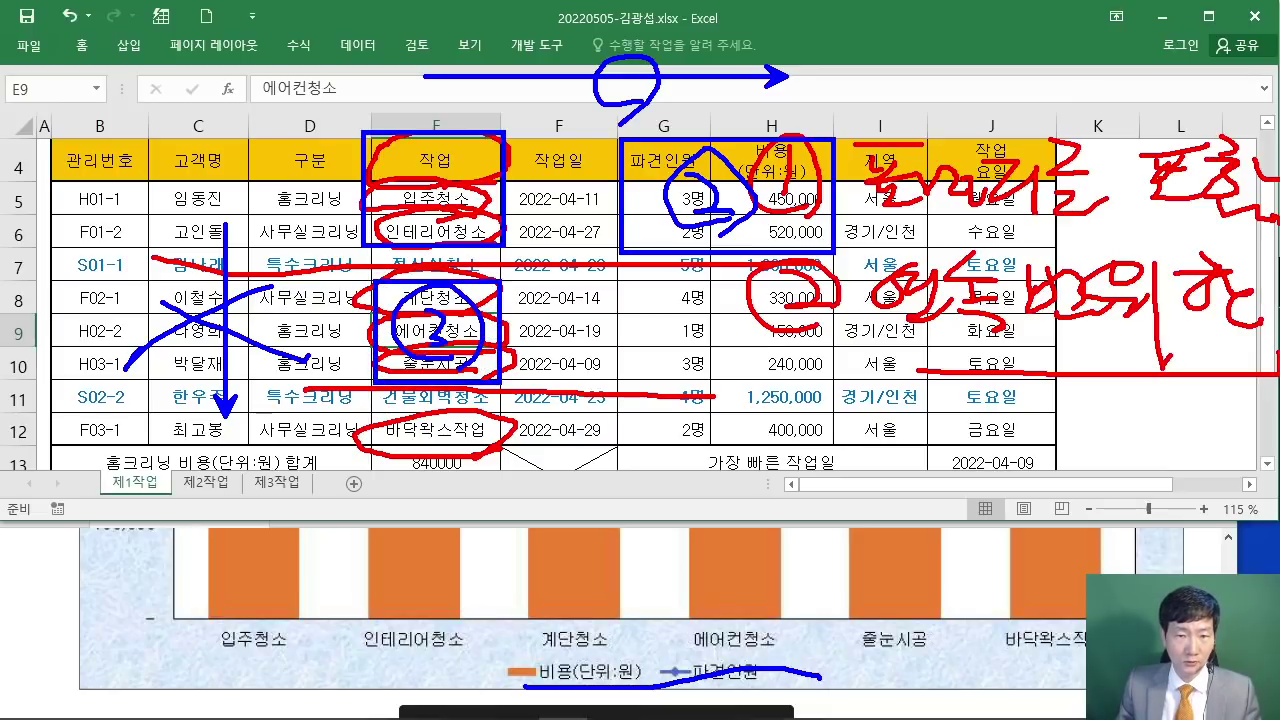
mouse_move(619, 285)
mouse_down()
mouse_move(620, 348)
mouse_move(800, 377)
mouse_move(835, 300)
mouse_move(625, 281)
mouse_up()
drag(720, 298, 738, 344)
mouse_move(374, 419)
mouse_down()
mouse_move(470, 447)
mouse_move(514, 420)
mouse_move(366, 411)
mouse_up()
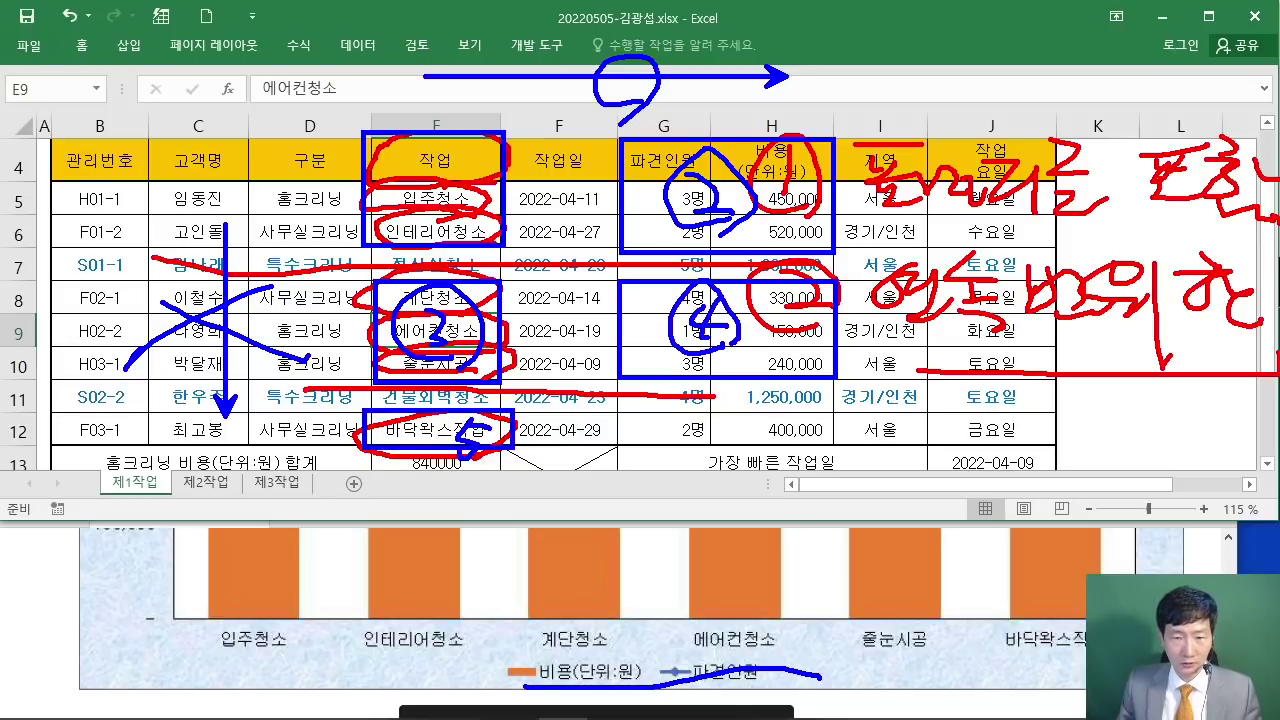
drag(617, 407, 620, 408)
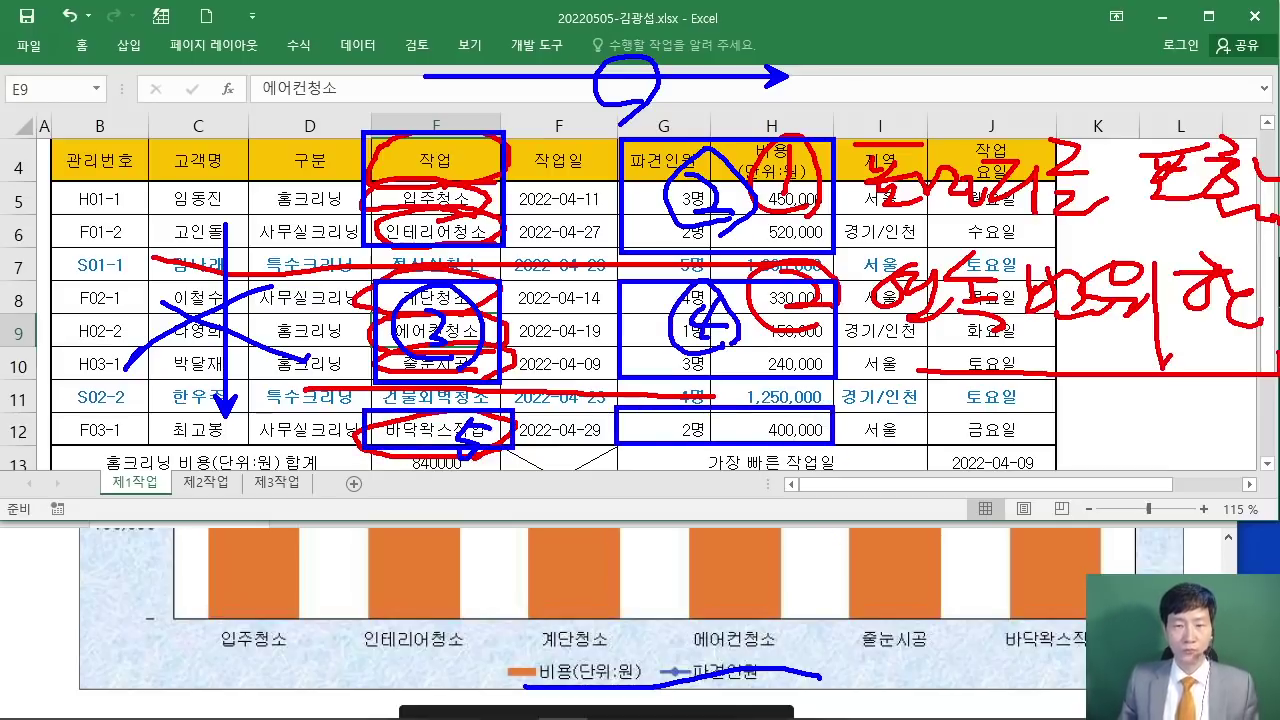
drag(750, 413, 740, 432)
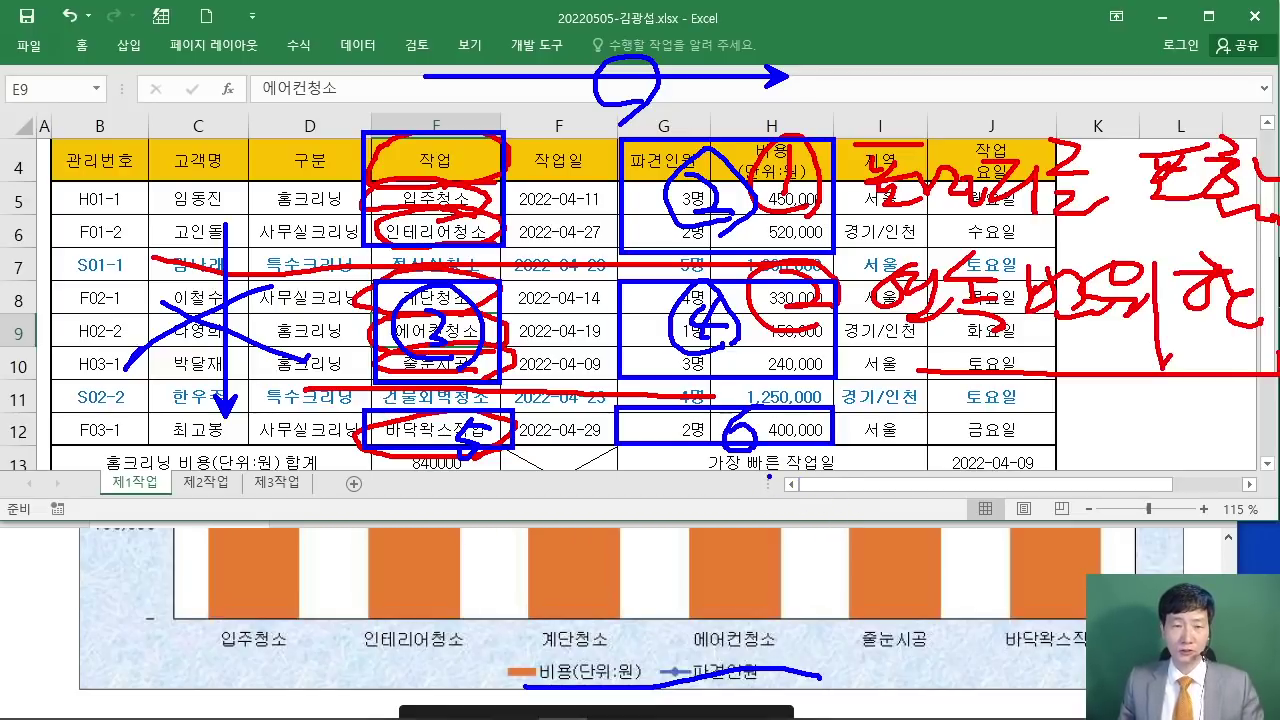
key(Escape)
click(436, 153)
Step: Ctrl-select E4:E6, G4:H6, E8:E10, G8:H10, E12 and G12:H12 together
drag(436, 153, 433, 236)
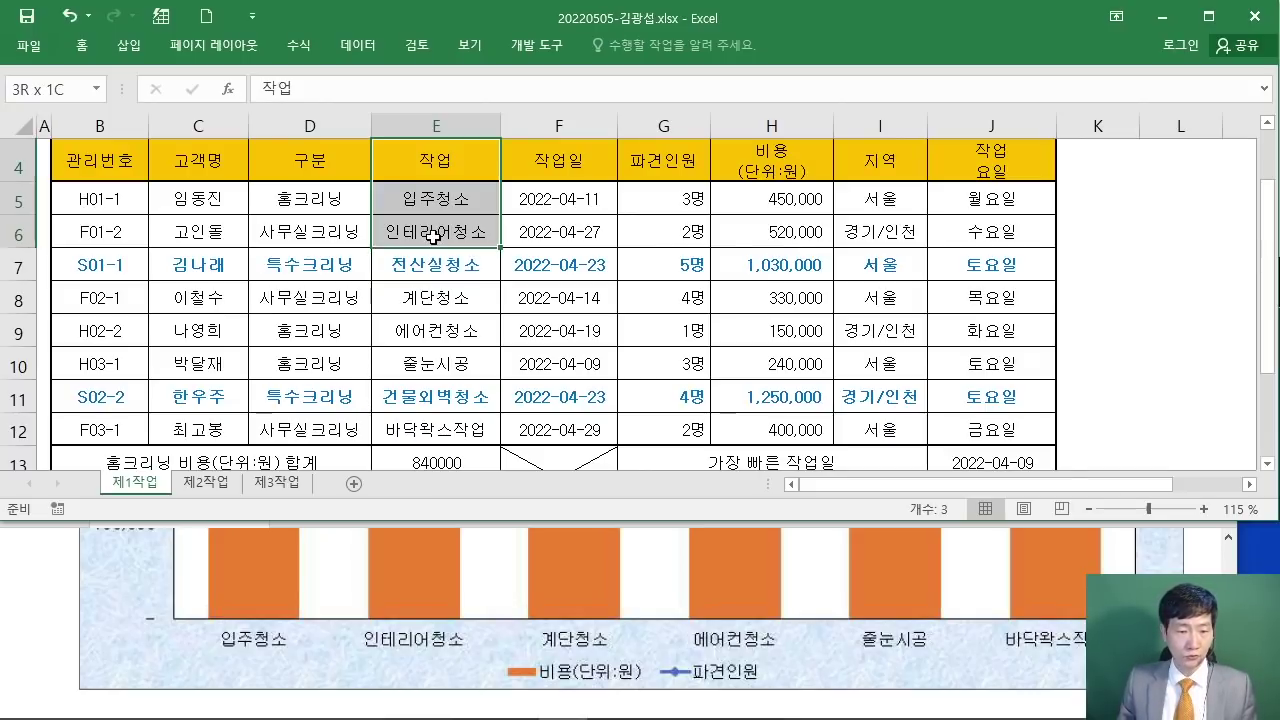
drag(433, 236, 428, 236)
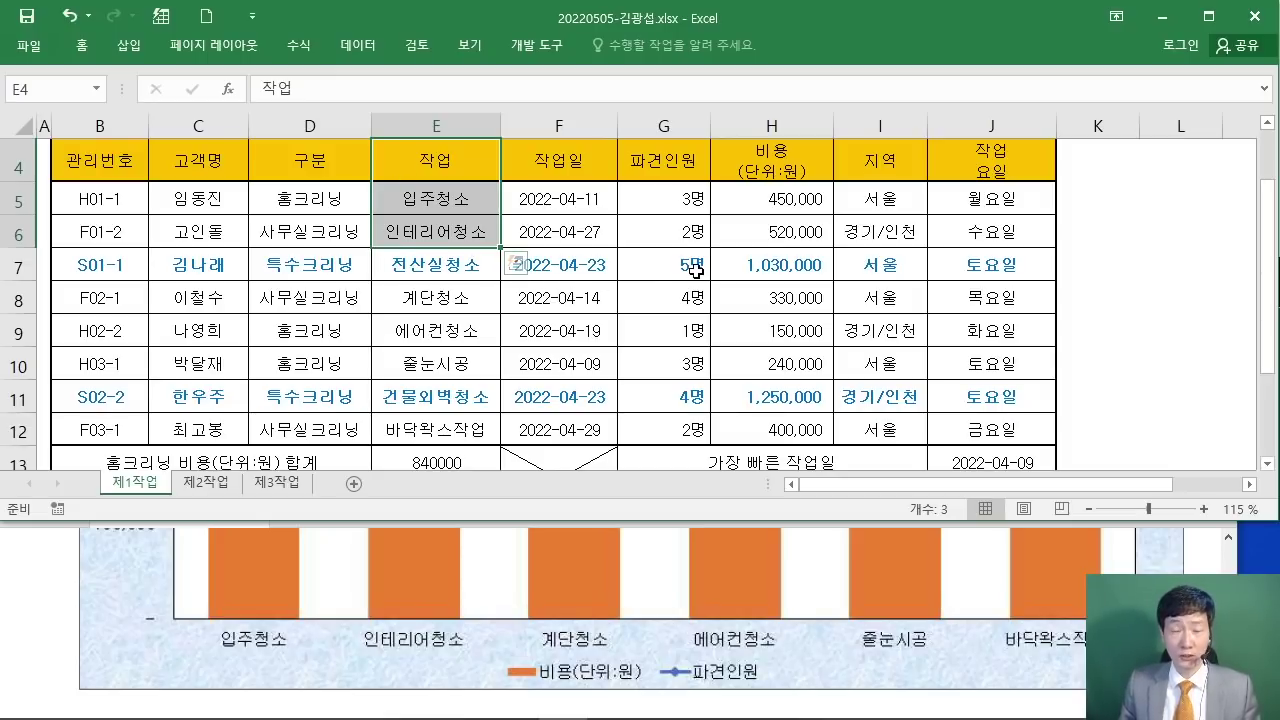
ctrl+drag(658, 160, 768, 232)
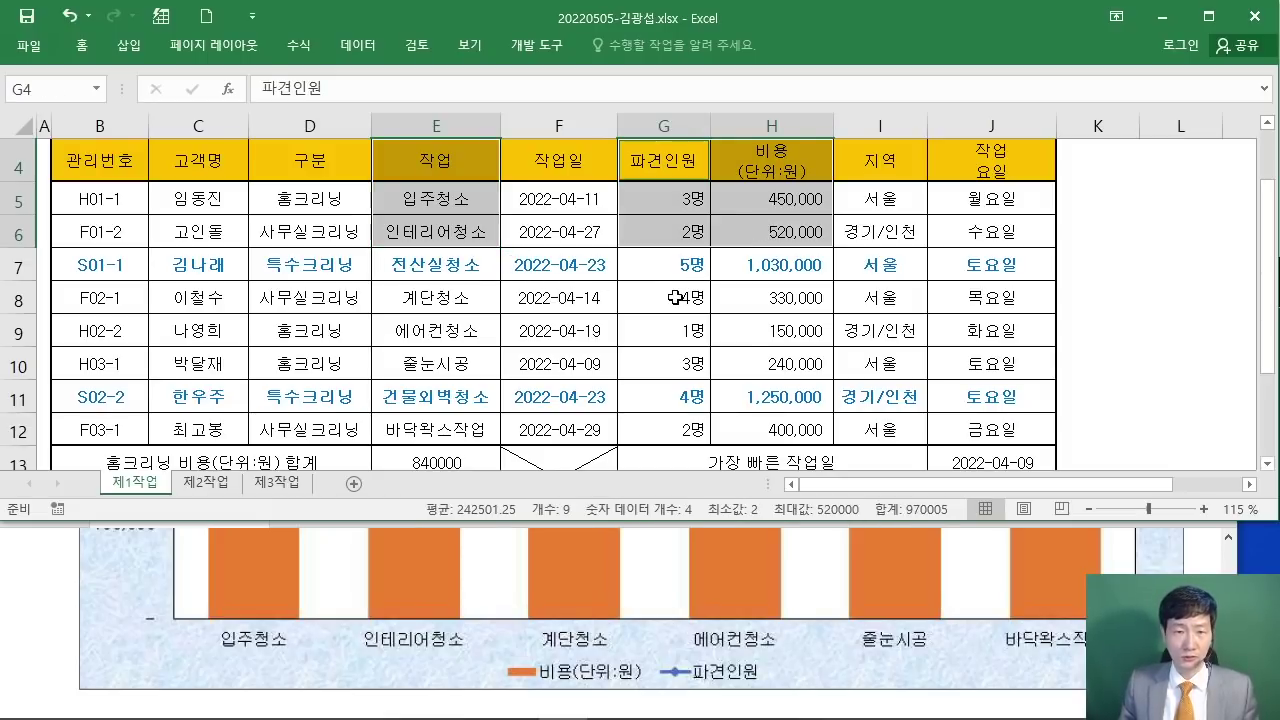
ctrl+drag(473, 298, 459, 361)
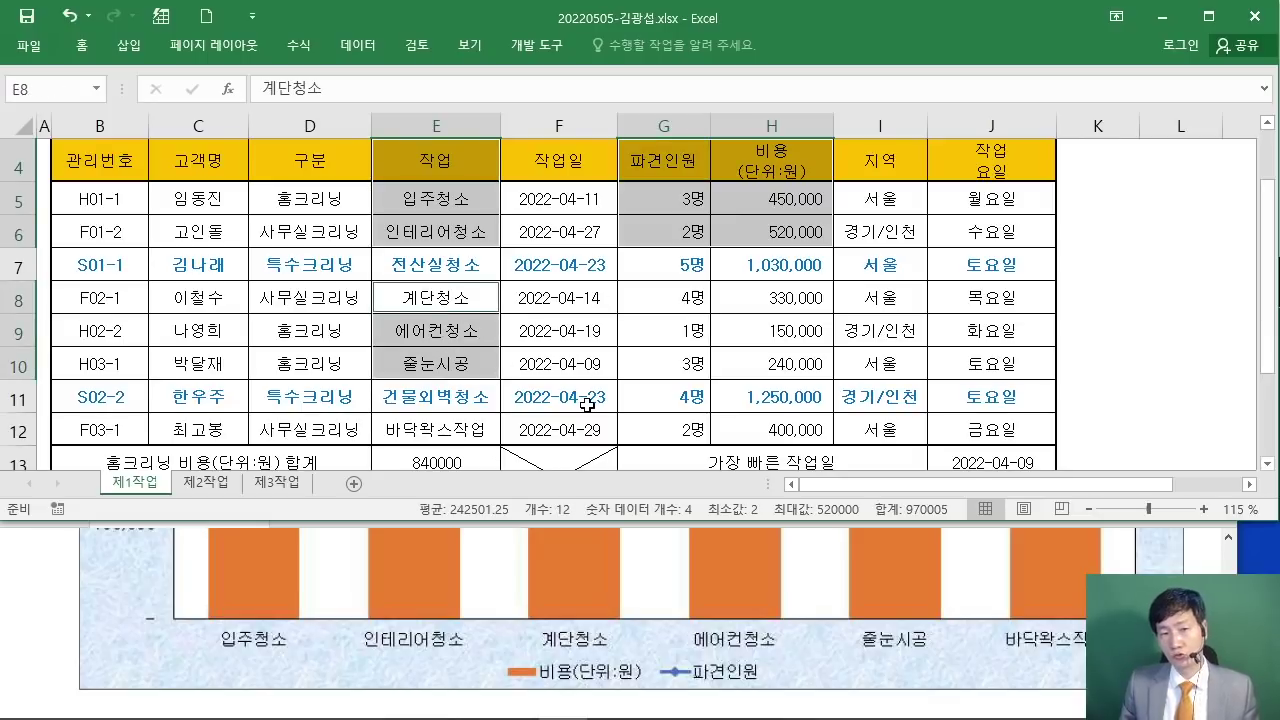
ctrl+drag(670, 300, 790, 367)
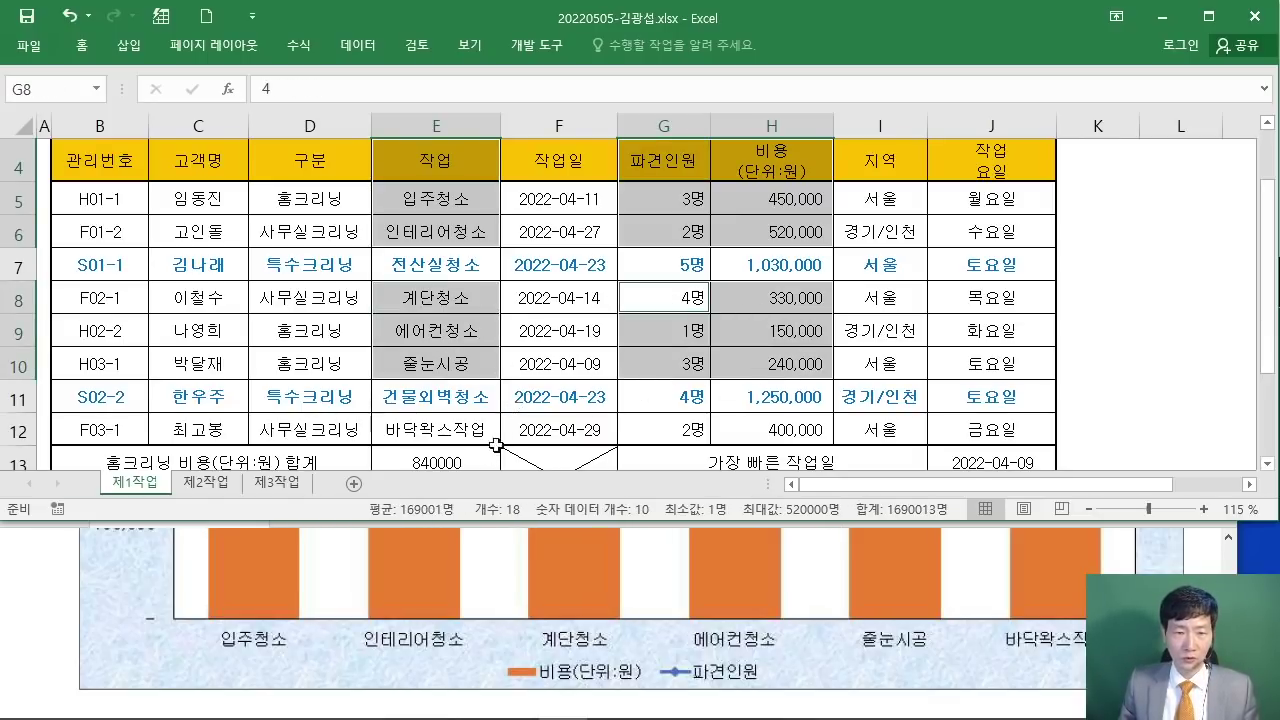
ctrl+click(455, 434)
ctrl+drag(686, 430, 753, 433)
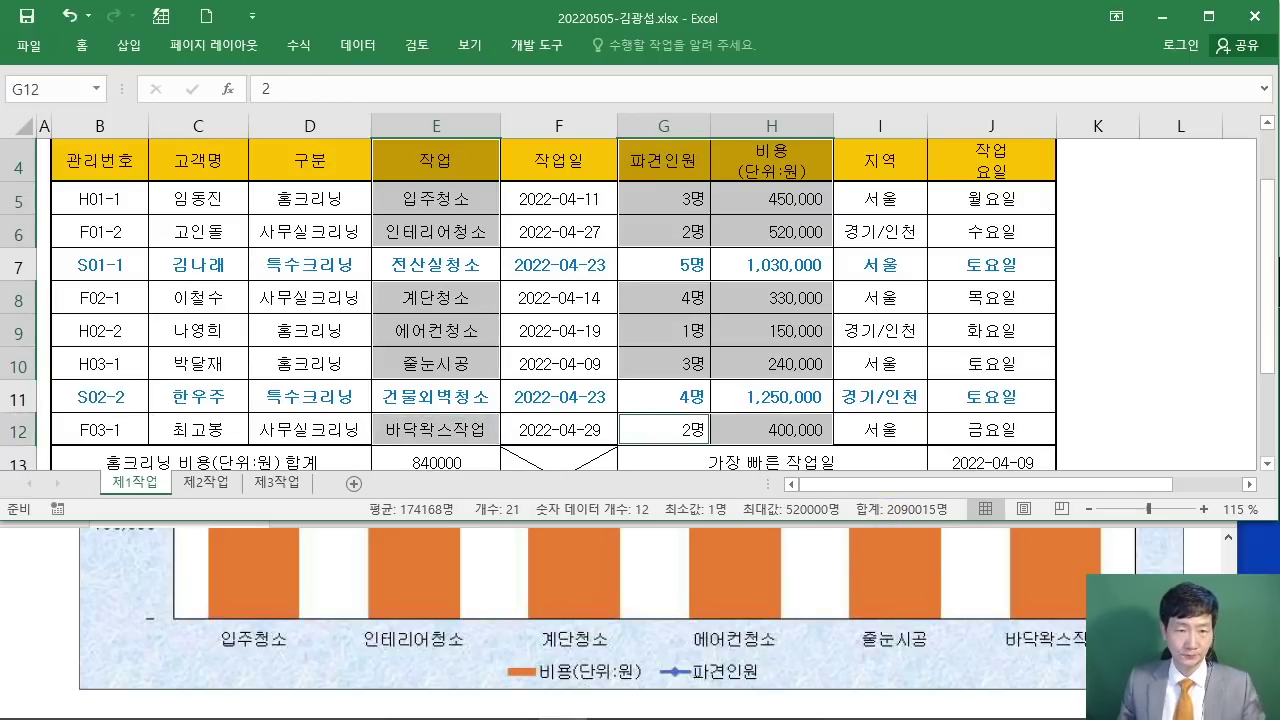
Step: Outline each of the six selected blocks with the pen, annotate beside the table, then clear the ink
drag(371, 131, 500, 246)
mouse_move(622, 142)
mouse_down()
mouse_move(648, 214)
mouse_move(830, 240)
mouse_up()
drag(381, 286, 500, 376)
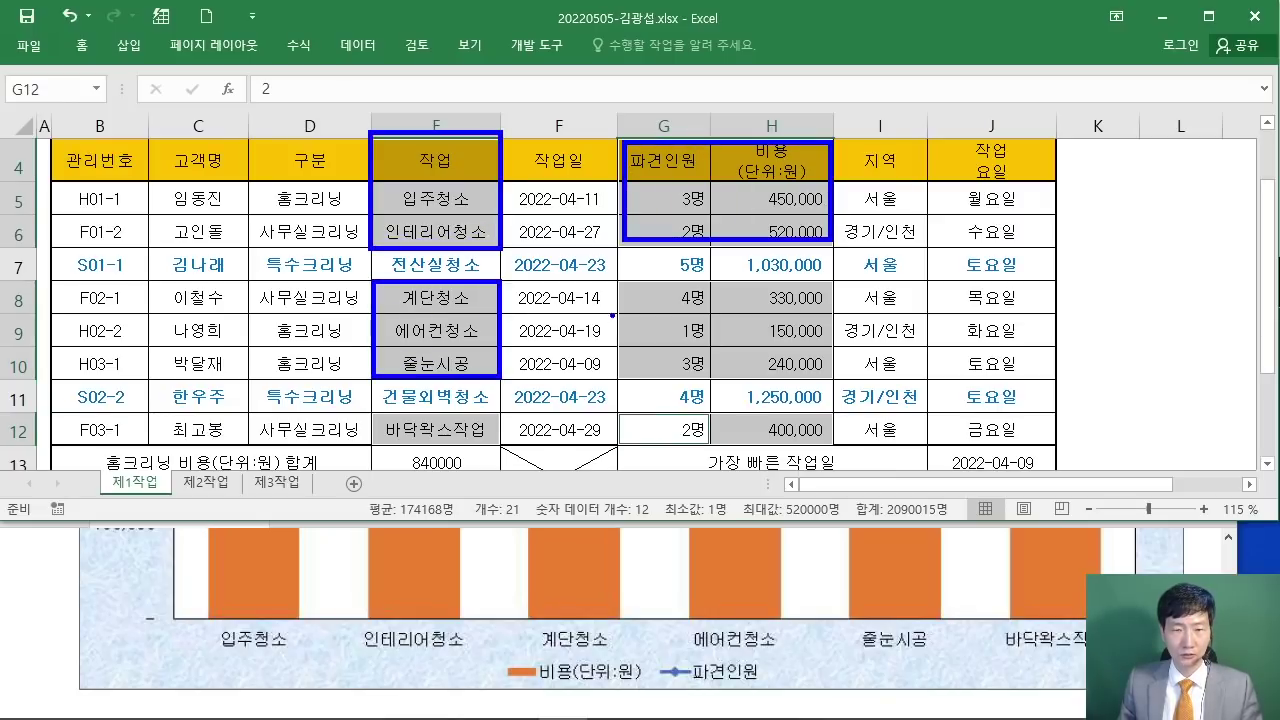
drag(620, 288, 830, 376)
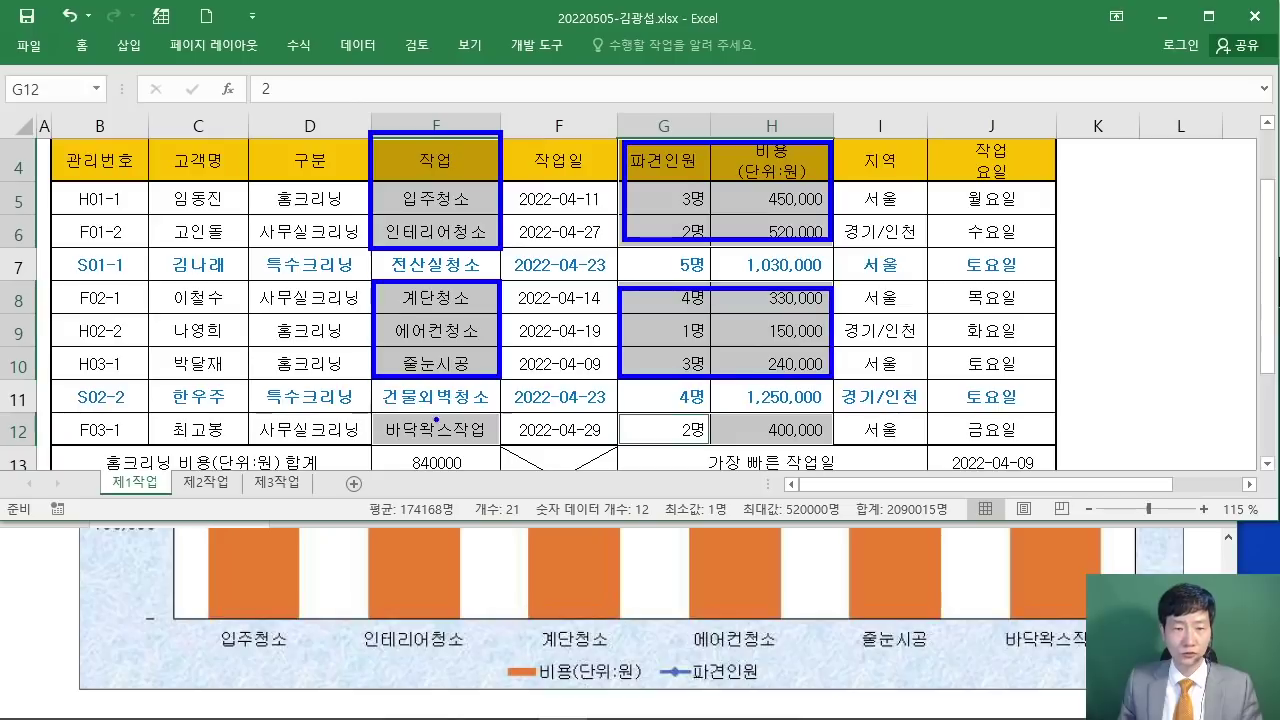
drag(366, 413, 502, 447)
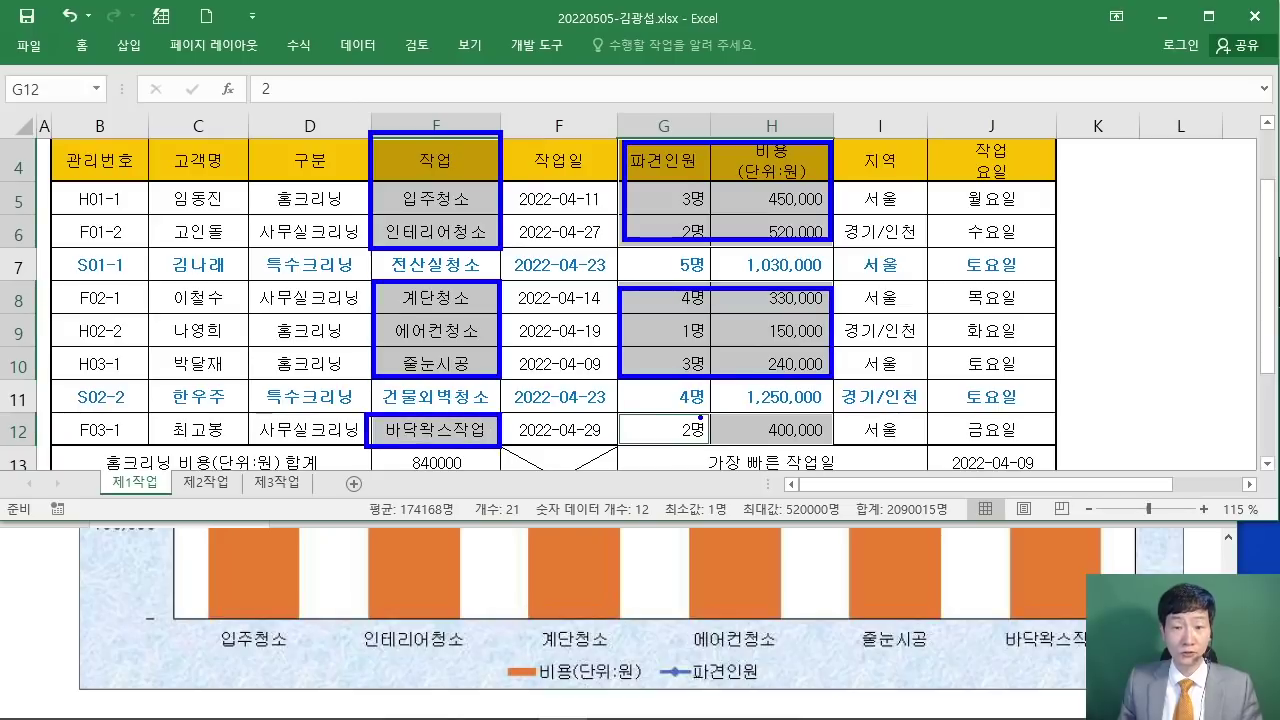
mouse_move(636, 410)
mouse_down()
mouse_move(748, 448)
mouse_move(826, 412)
mouse_up()
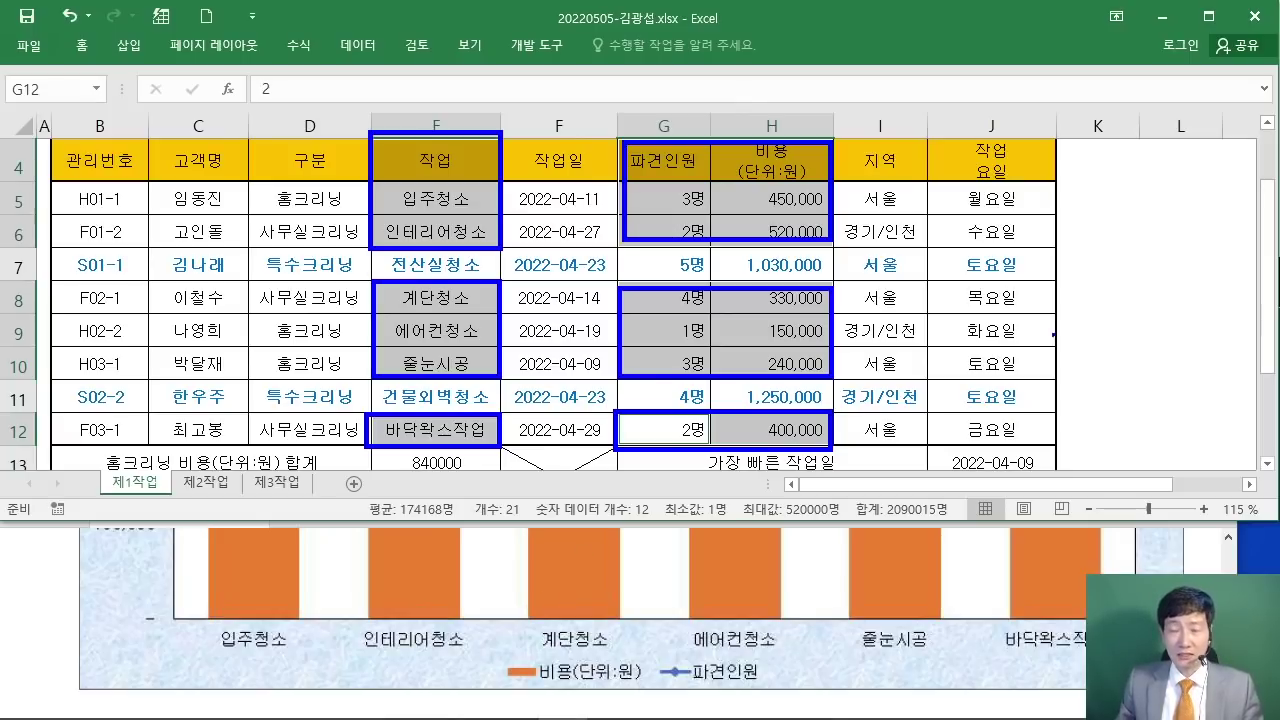
drag(954, 172, 1166, 334)
drag(1072, 222, 984, 300)
drag(1064, 244, 1074, 273)
drag(1102, 234, 1103, 313)
mouse_move(1050, 82)
mouse_down()
mouse_move(970, 116)
mouse_move(1016, 80)
mouse_move(1048, 148)
mouse_up()
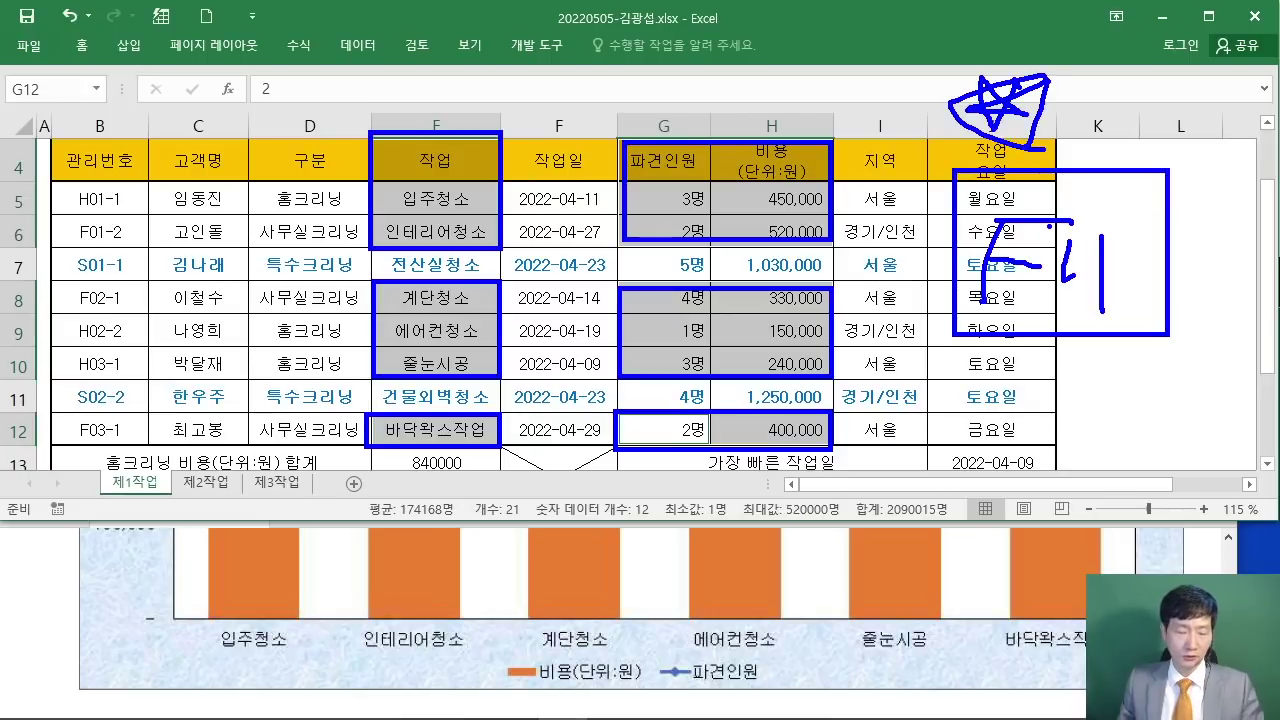
key(Escape)
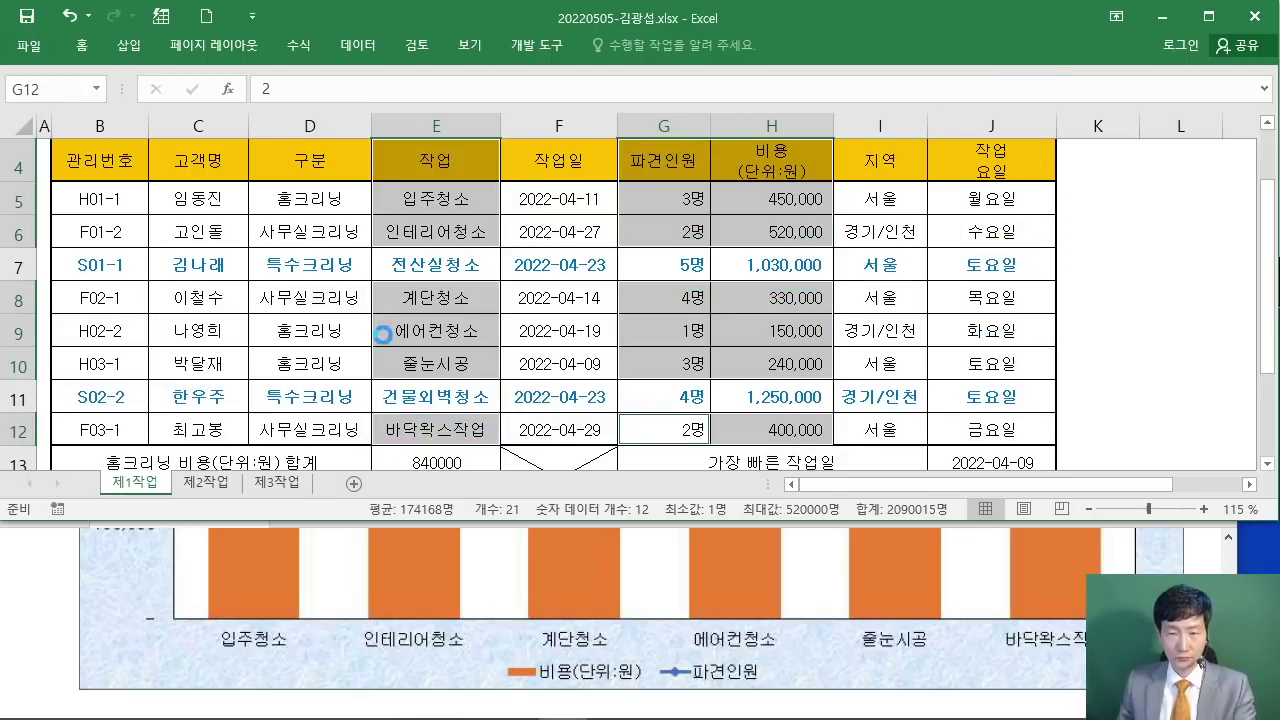
Step: Insert a chart sheet with F11 and rename it 제4작업
key(F11)
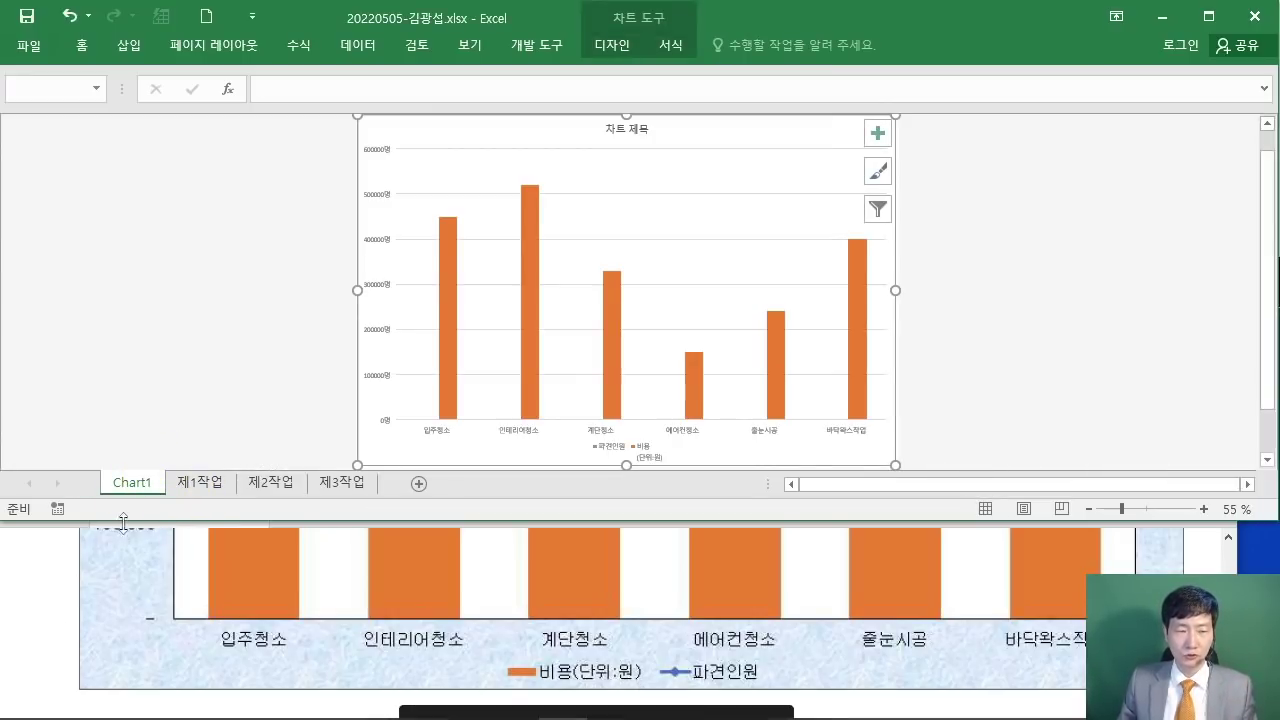
click(131, 486)
double_click(131, 485)
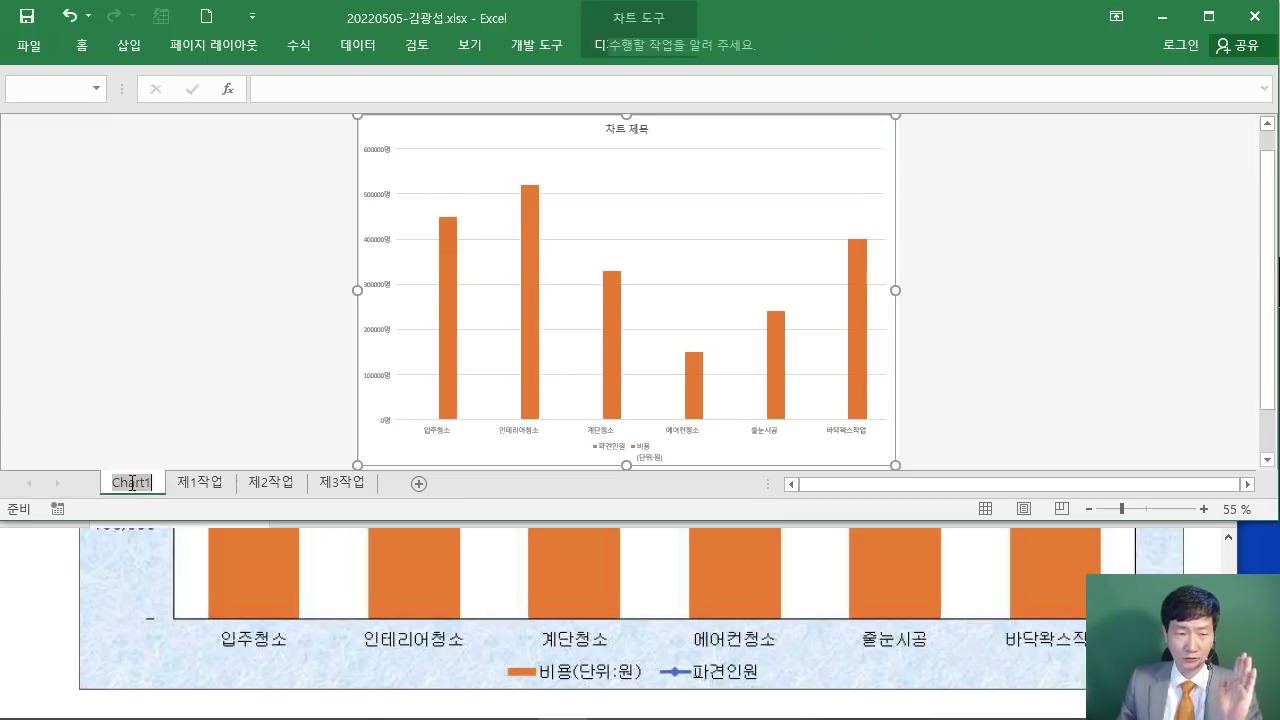
text(제4작업)
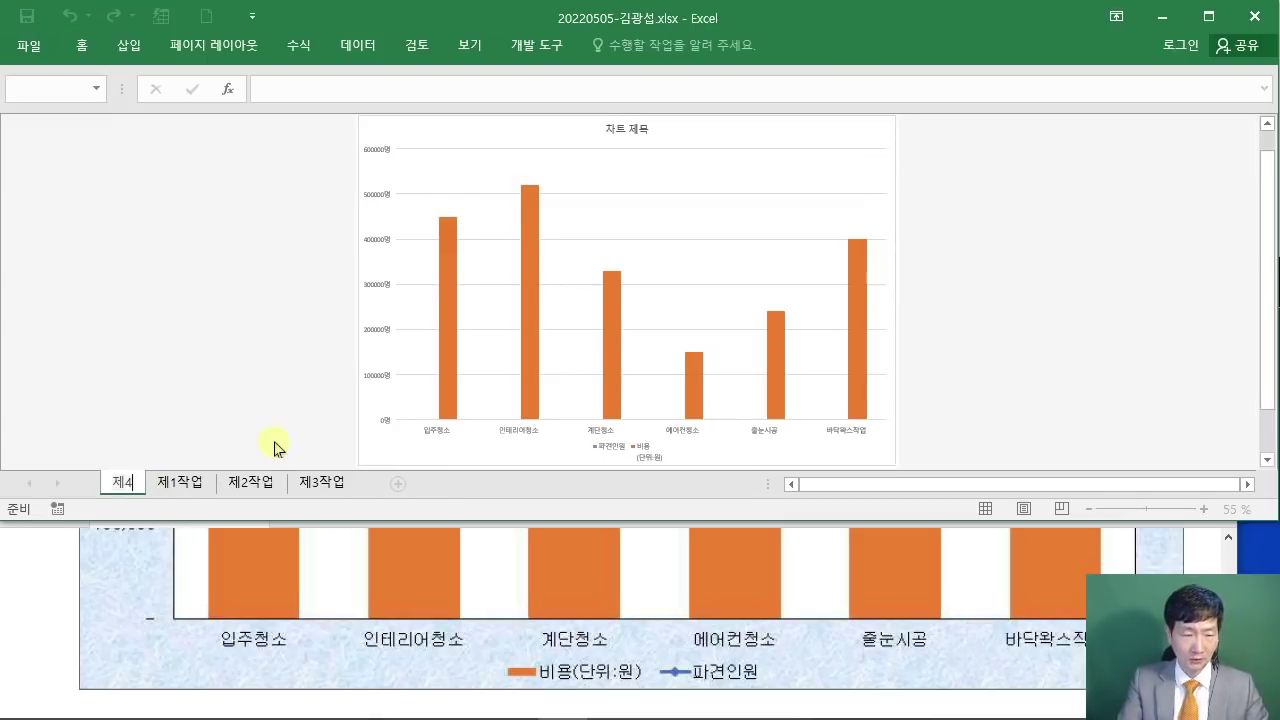
key(Return)
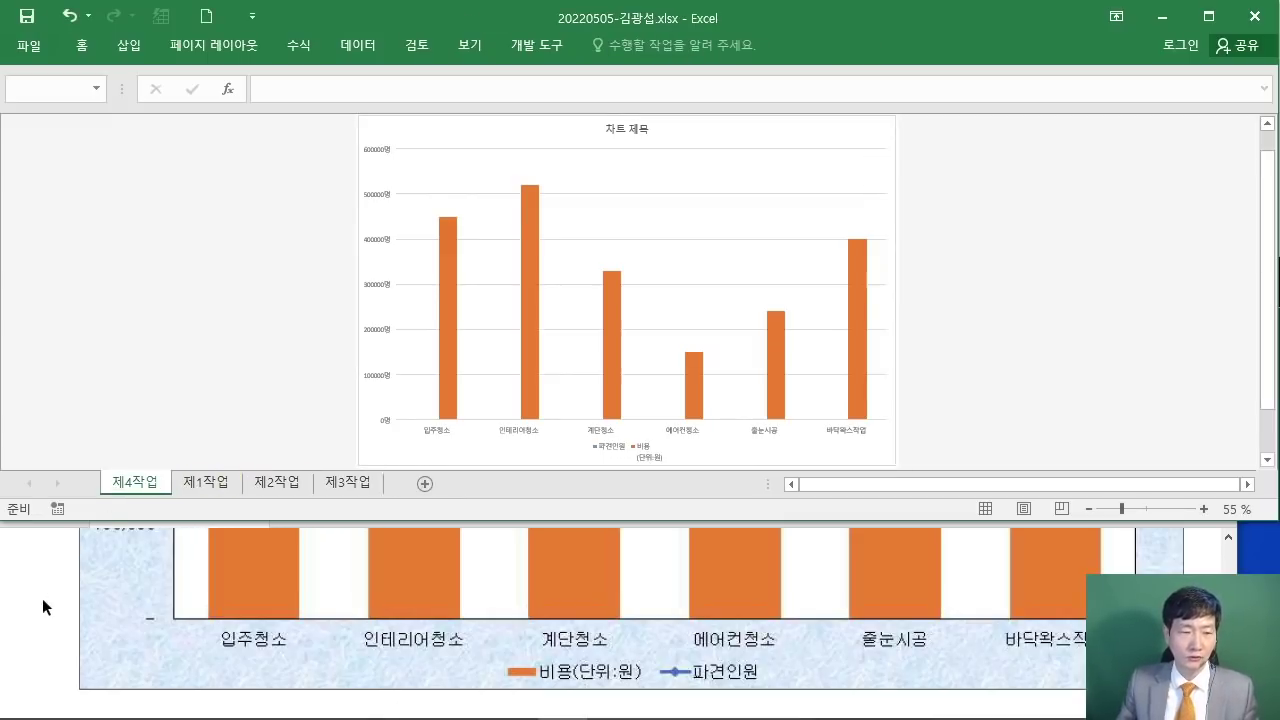
Step: Check the task PDF, then move the 제4작업 sheet after 제3작업
click(41, 599)
scroll(46, 605, down, 2)
scroll(46, 605, down, 1)
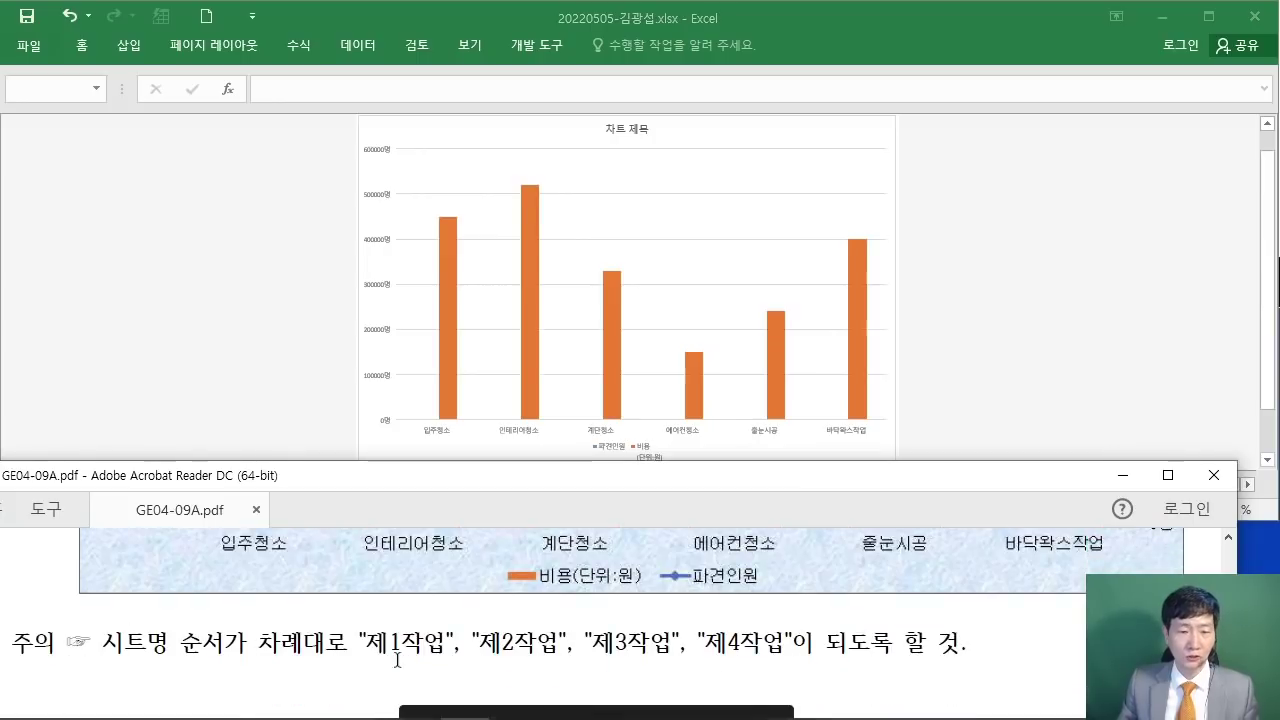
click(213, 376)
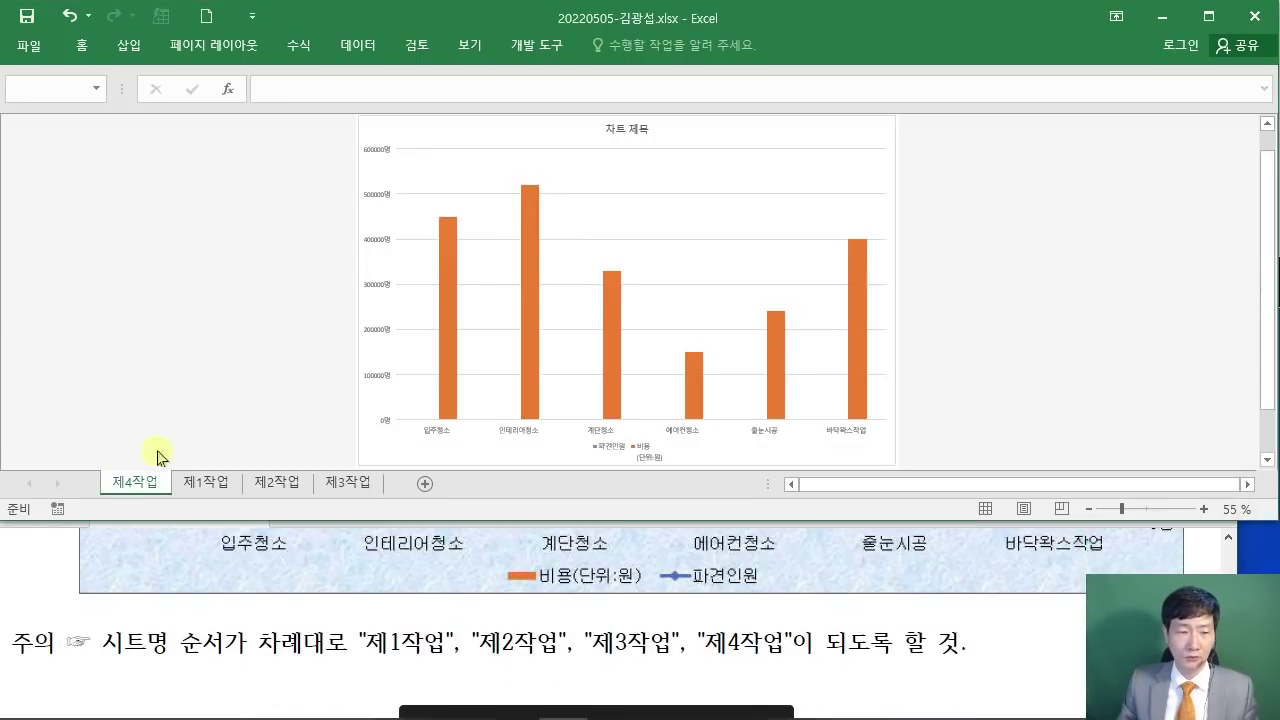
mouse_move(125, 488)
mouse_down()
mouse_move(228, 428)
mouse_move(386, 489)
mouse_up()
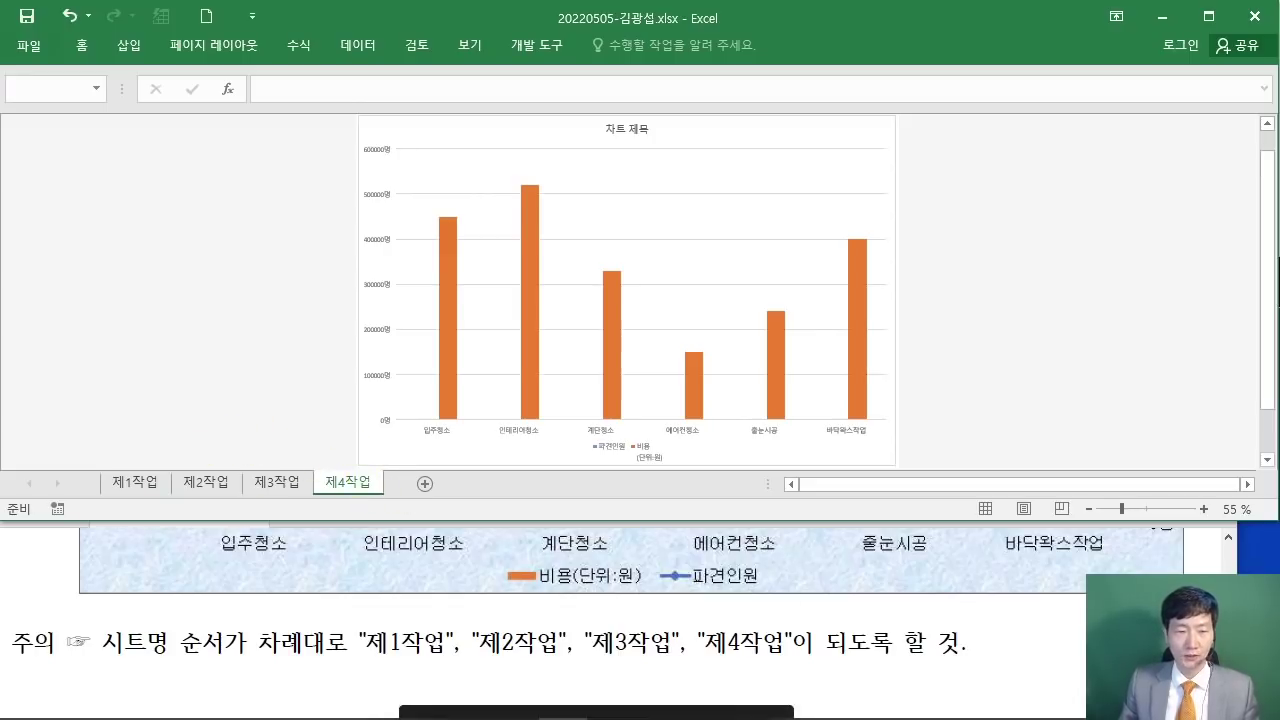
Step: Scroll the PDF up to ≪조건≫ and highlight conditions (1) chart type and (2) data range
drag(958, 472, 958, 519)
scroll(929, 625, up, 3)
ctrl+scroll(897, 630, up, 4)
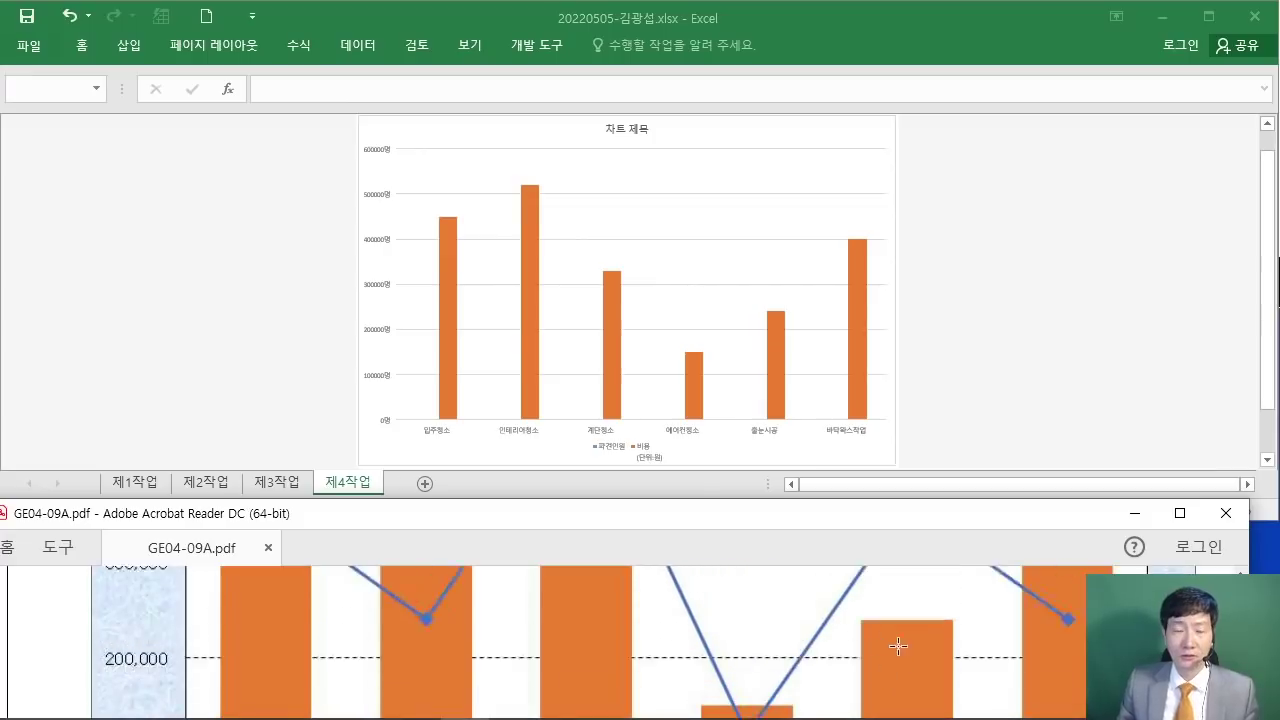
scroll(894, 638, up, 5)
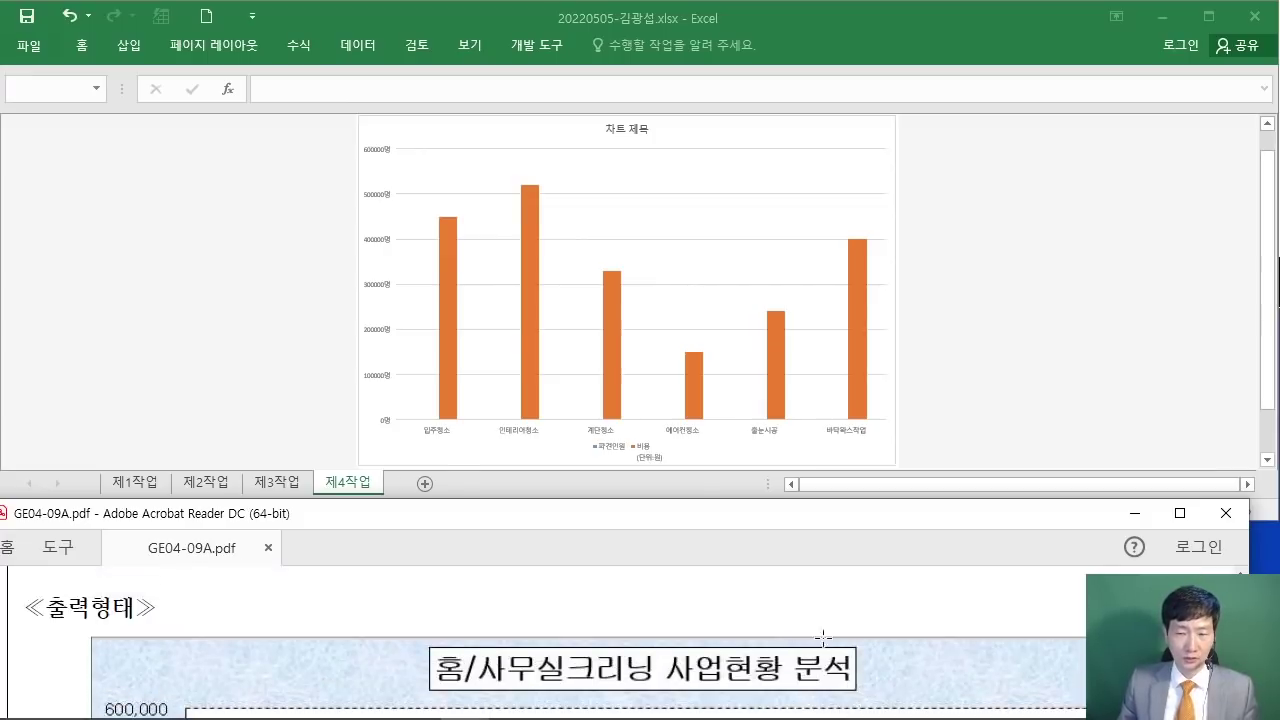
scroll(801, 630, up, 6)
scroll(589, 637, up, 6)
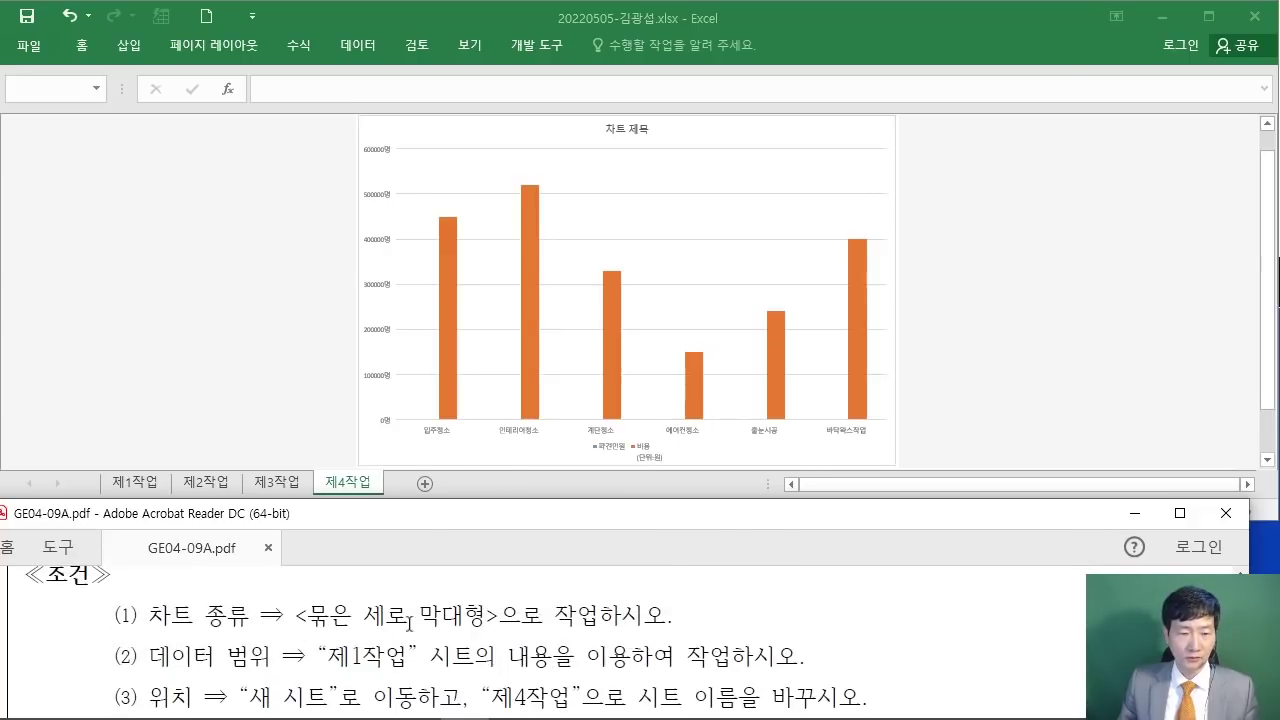
drag(294, 614, 666, 614)
scroll(563, 600, down, 3)
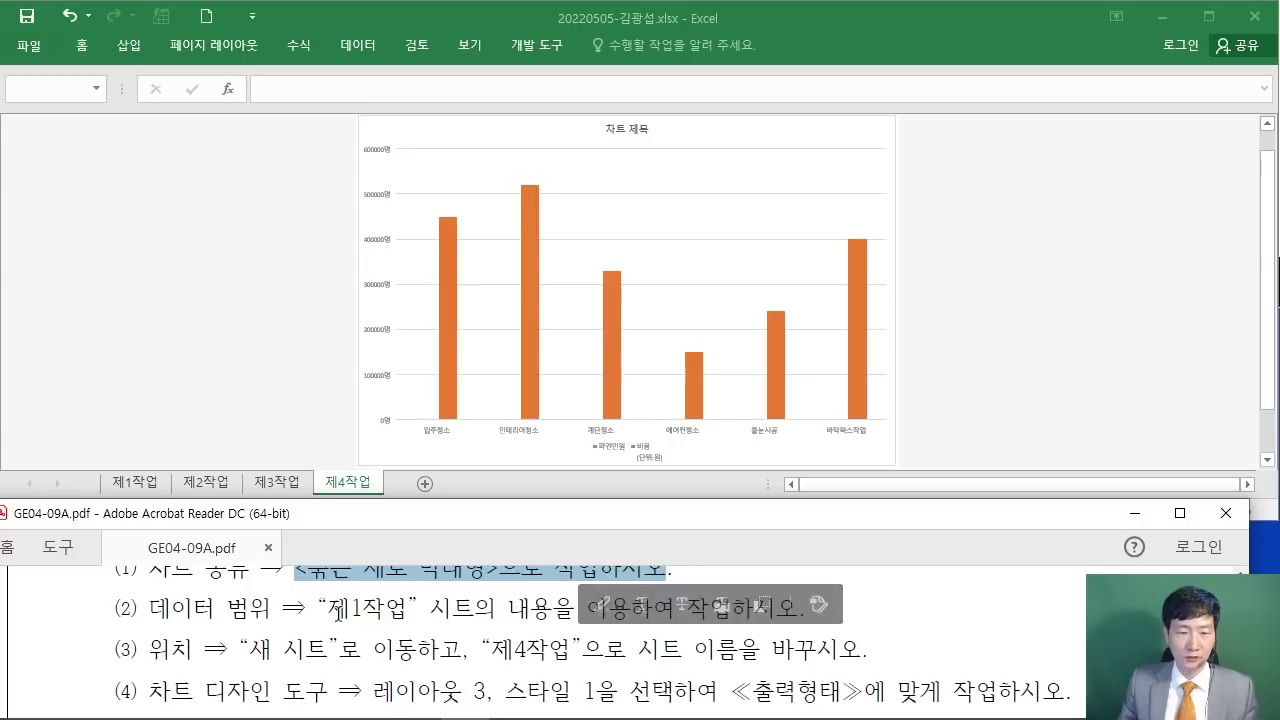
drag(328, 607, 797, 607)
click(582, 606)
Step: Review condition (3) about naming the sheet 제4작업, then select the chart in Excel
drag(240, 648, 862, 650)
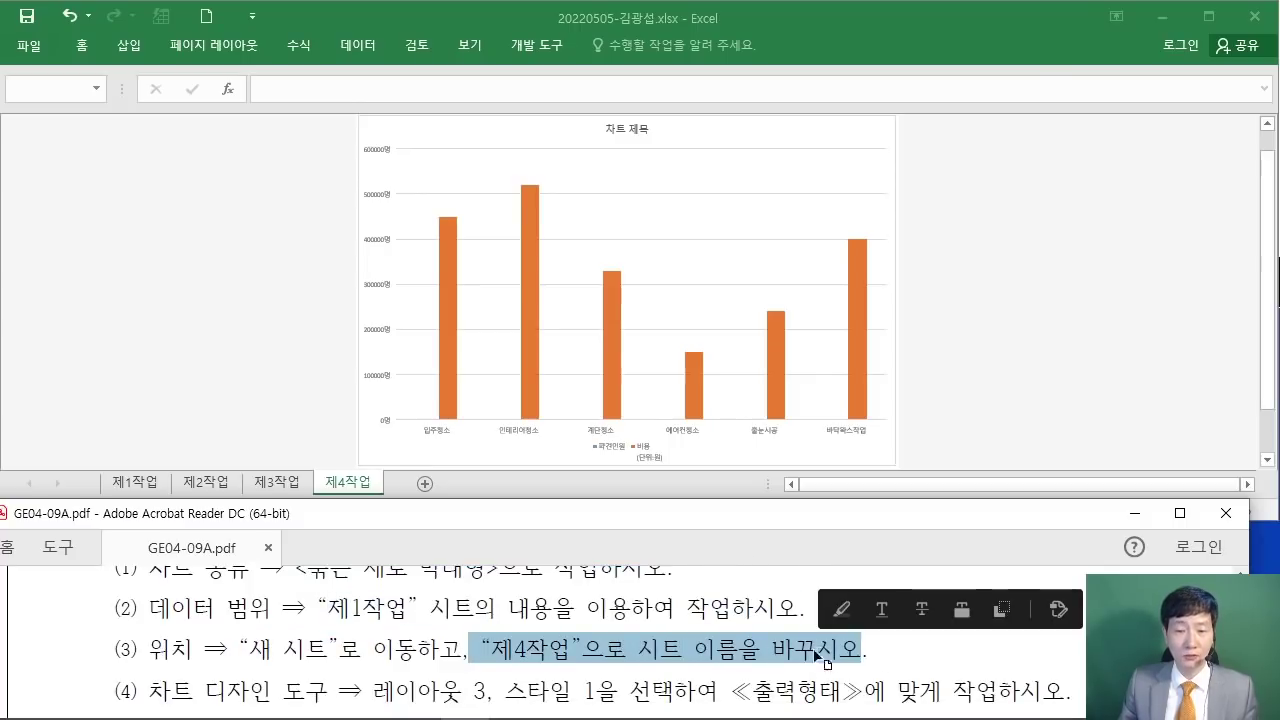
drag(150, 648, 862, 650)
click(1060, 657)
scroll(996, 634, down, 1)
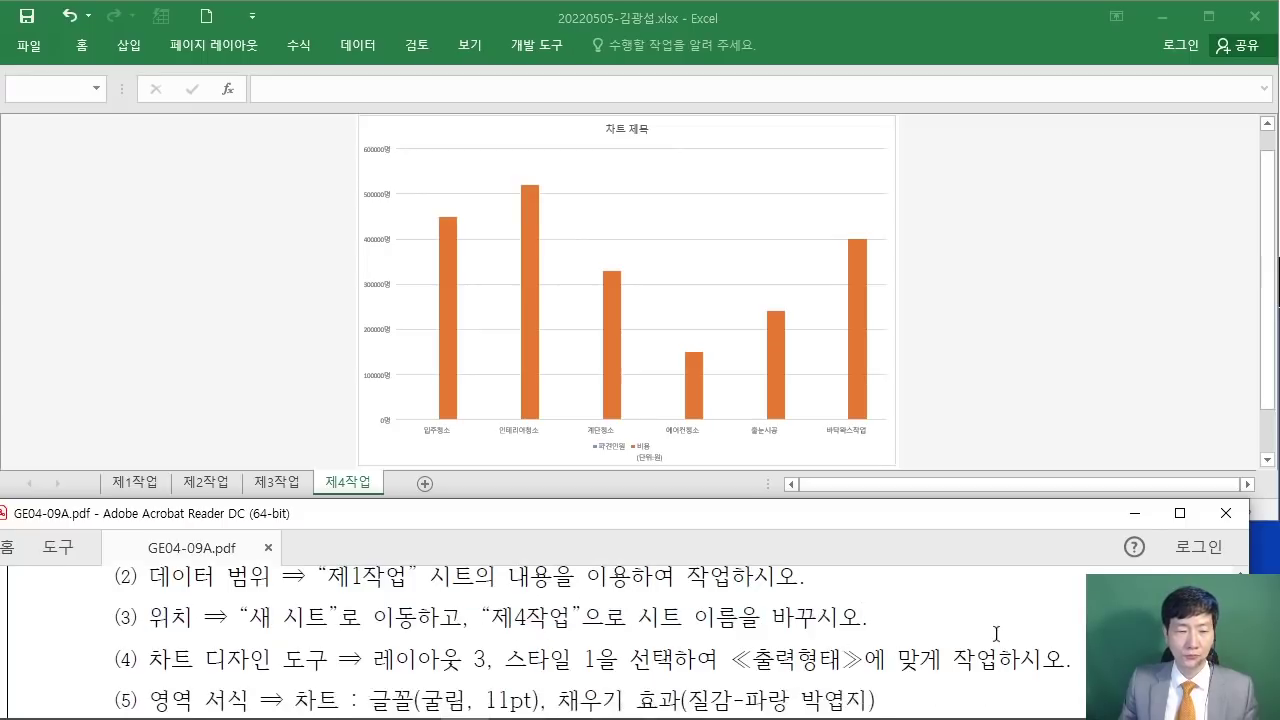
scroll(996, 634, down, 1)
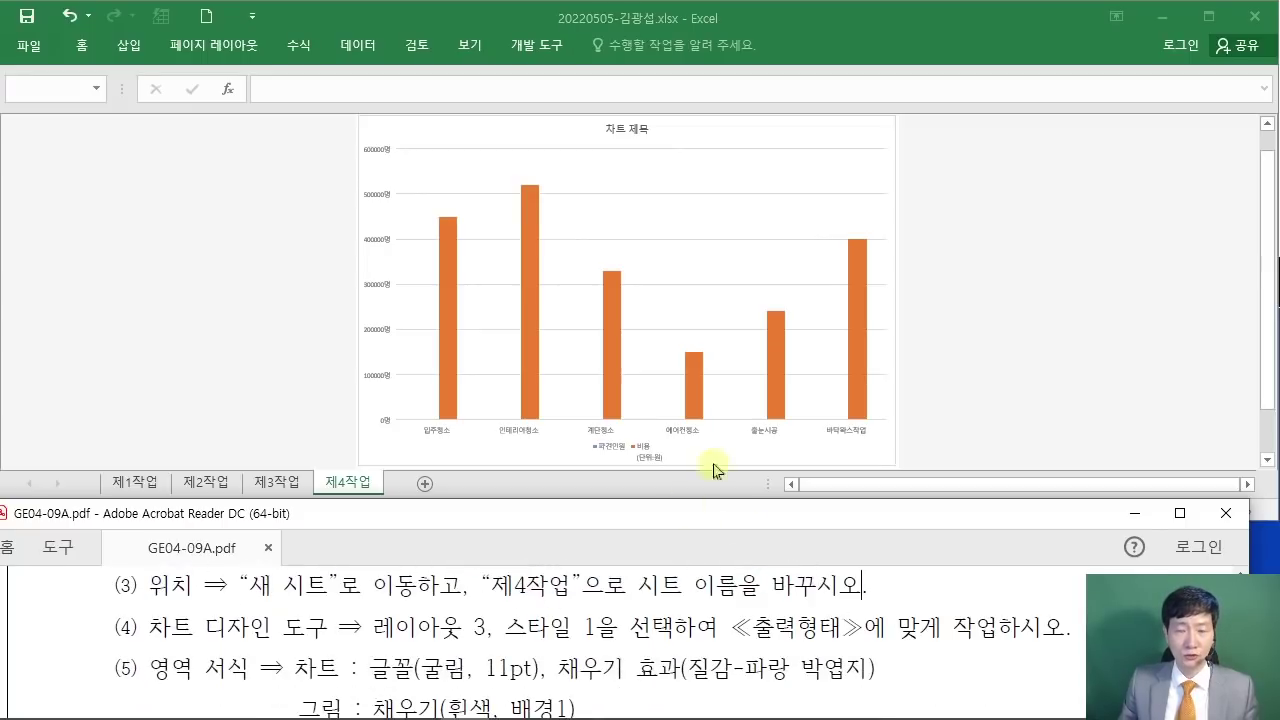
click(881, 145)
click(881, 145)
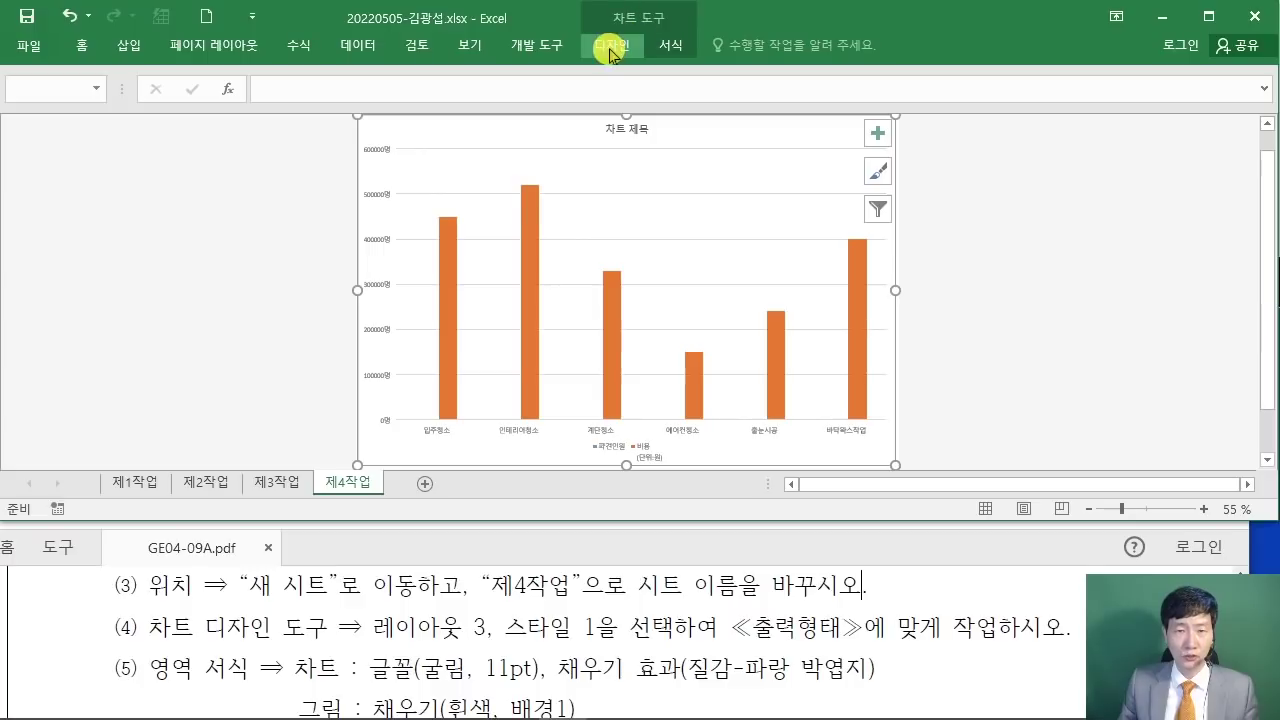
Step: Apply Quick Layout 3 and chart Style 1 to the 제4작업 column chart
click(622, 50)
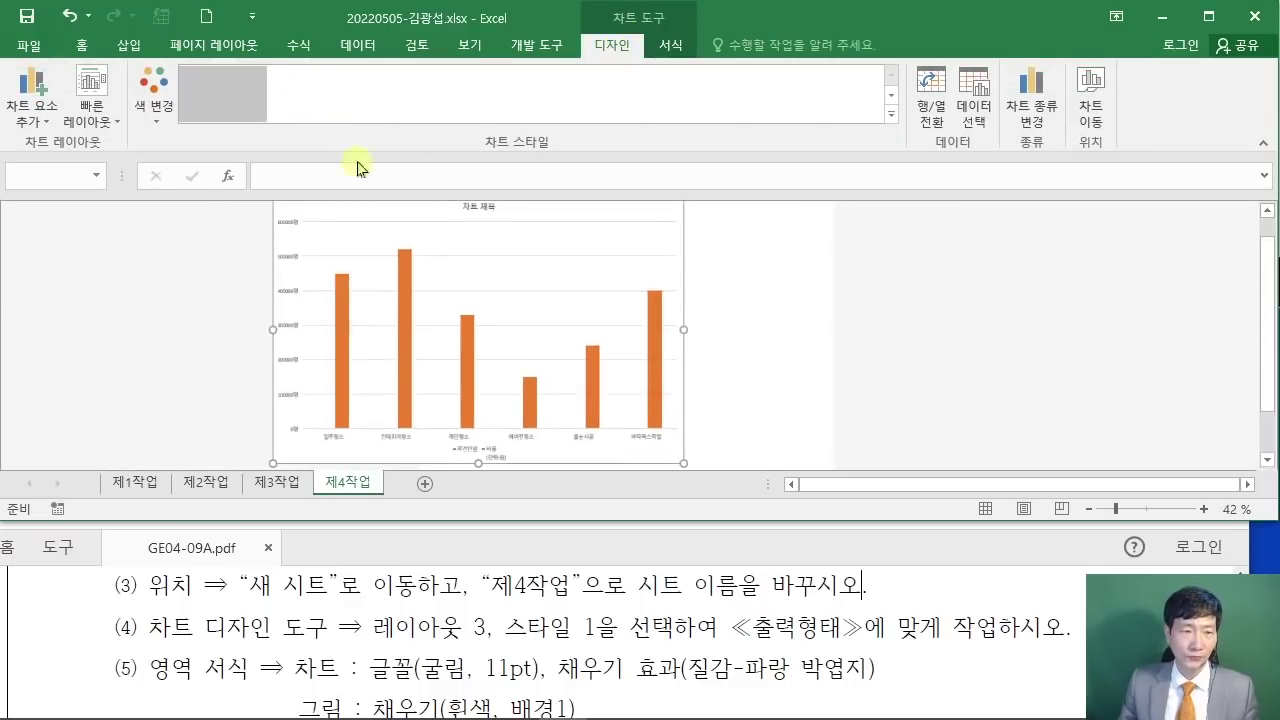
click(90, 108)
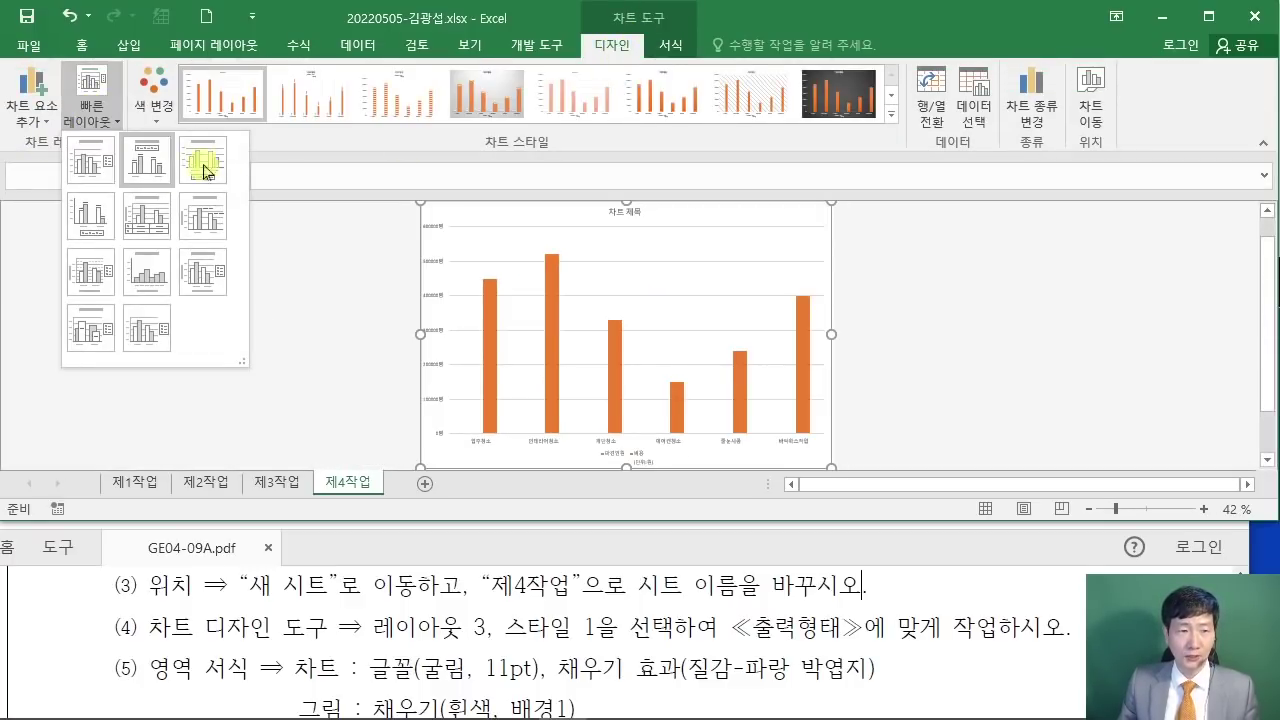
click(220, 168)
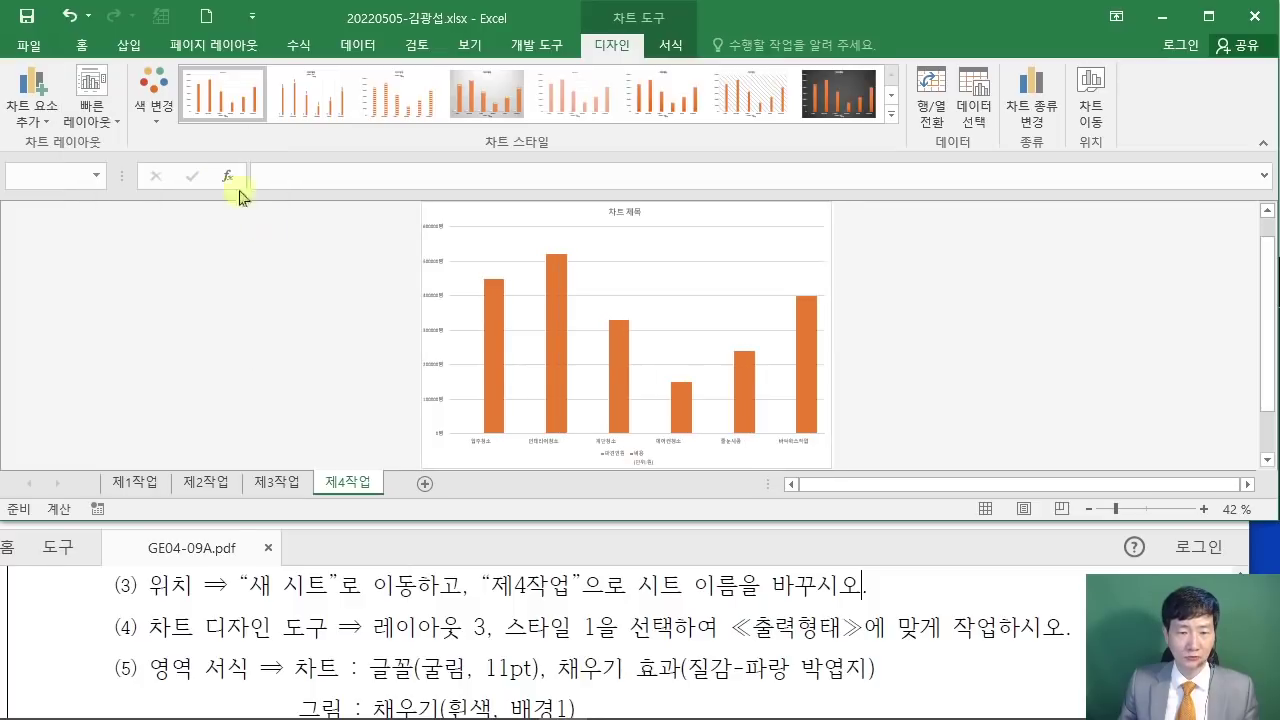
click(210, 99)
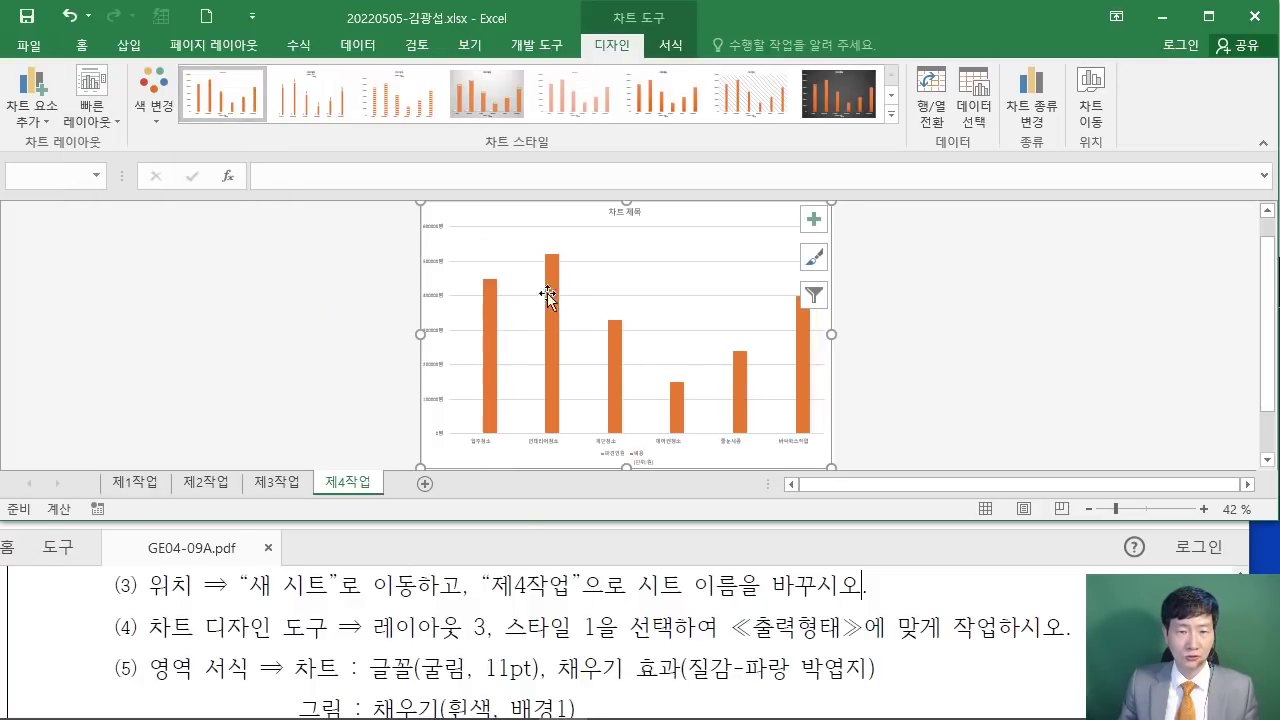
ctrl+scroll(906, 363, up, 3)
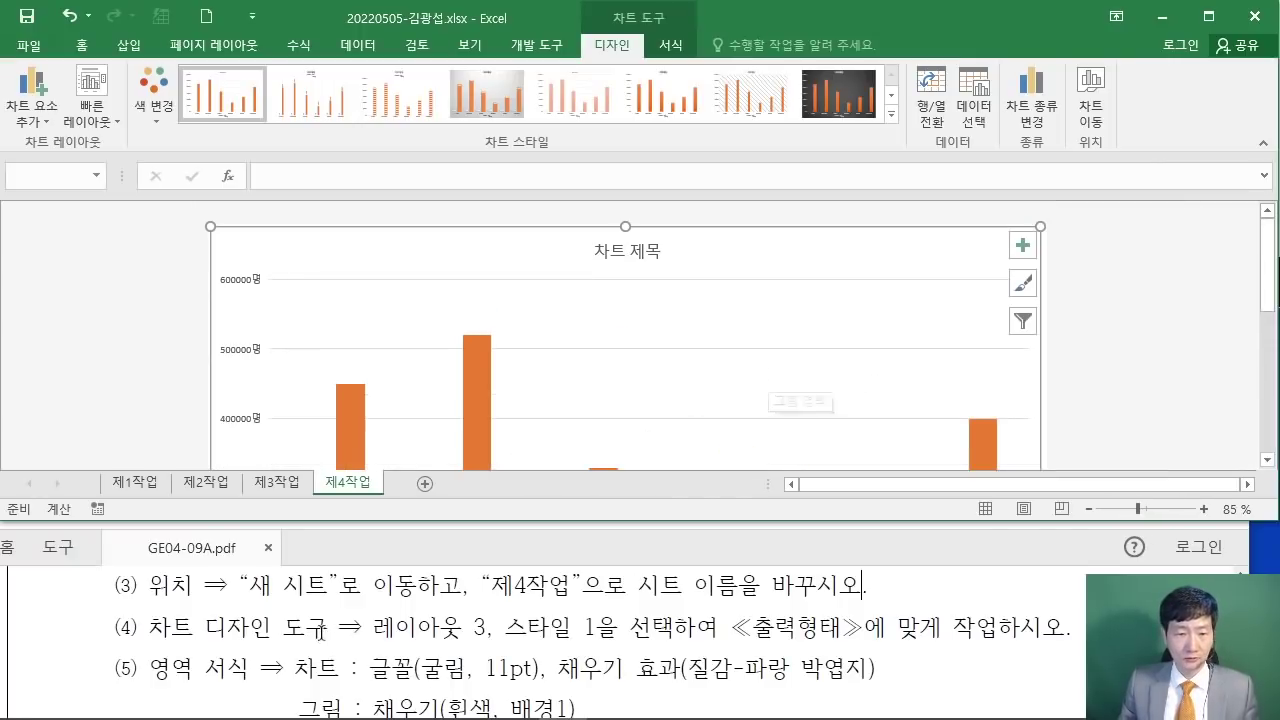
click(51, 622)
scroll(52, 620, down, 1)
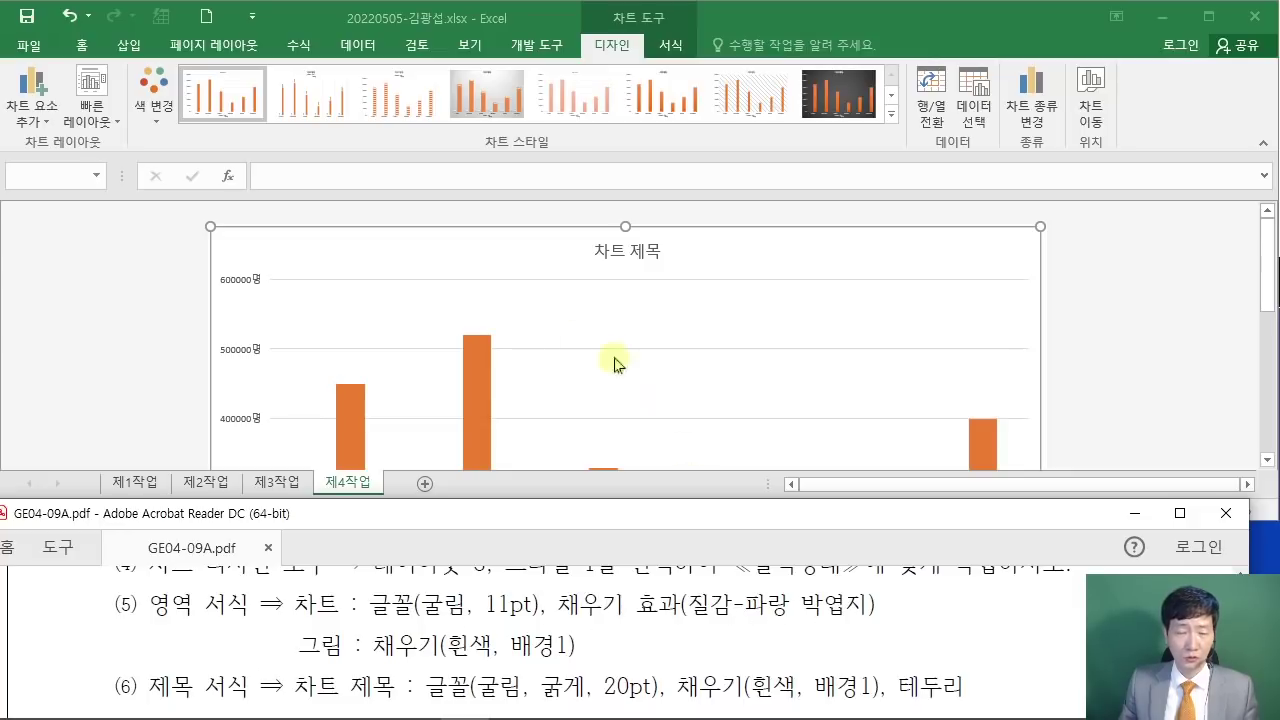
Step: Format the 제4작업 chart text in 굴림 at 11pt, then open Format Chart Area
click(78, 48)
click(78, 48)
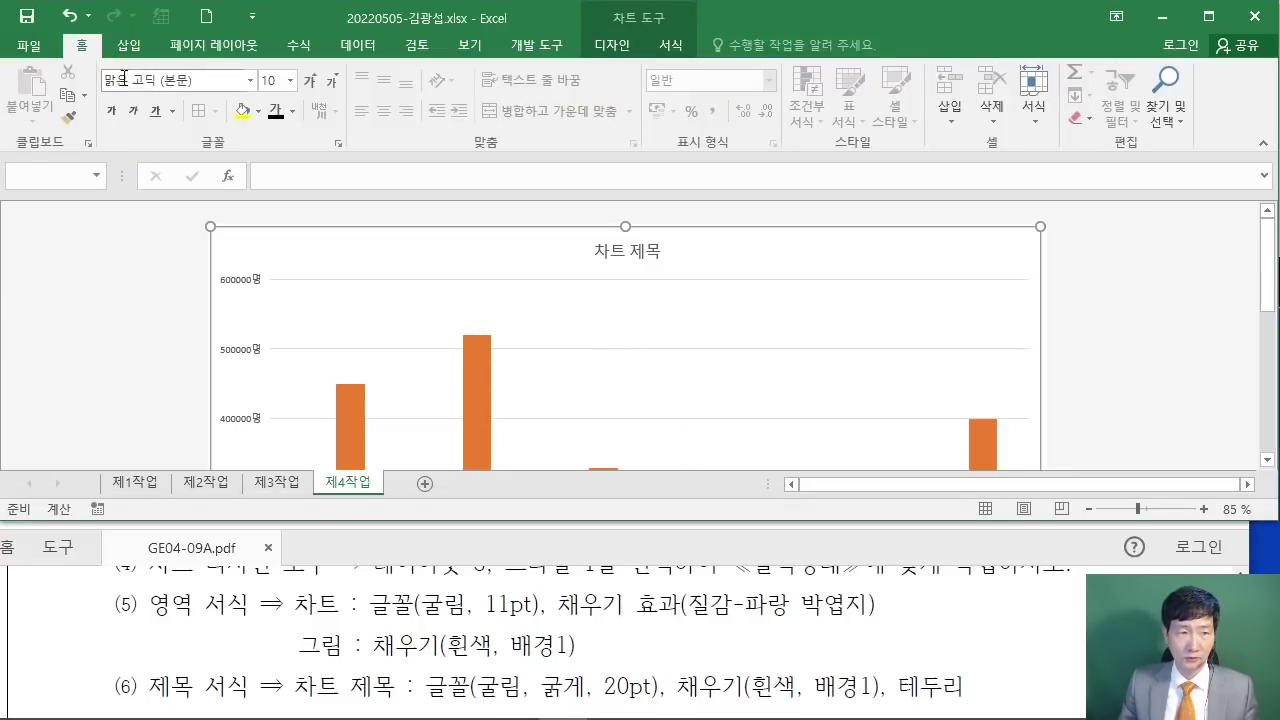
click(195, 80)
text(굴림)
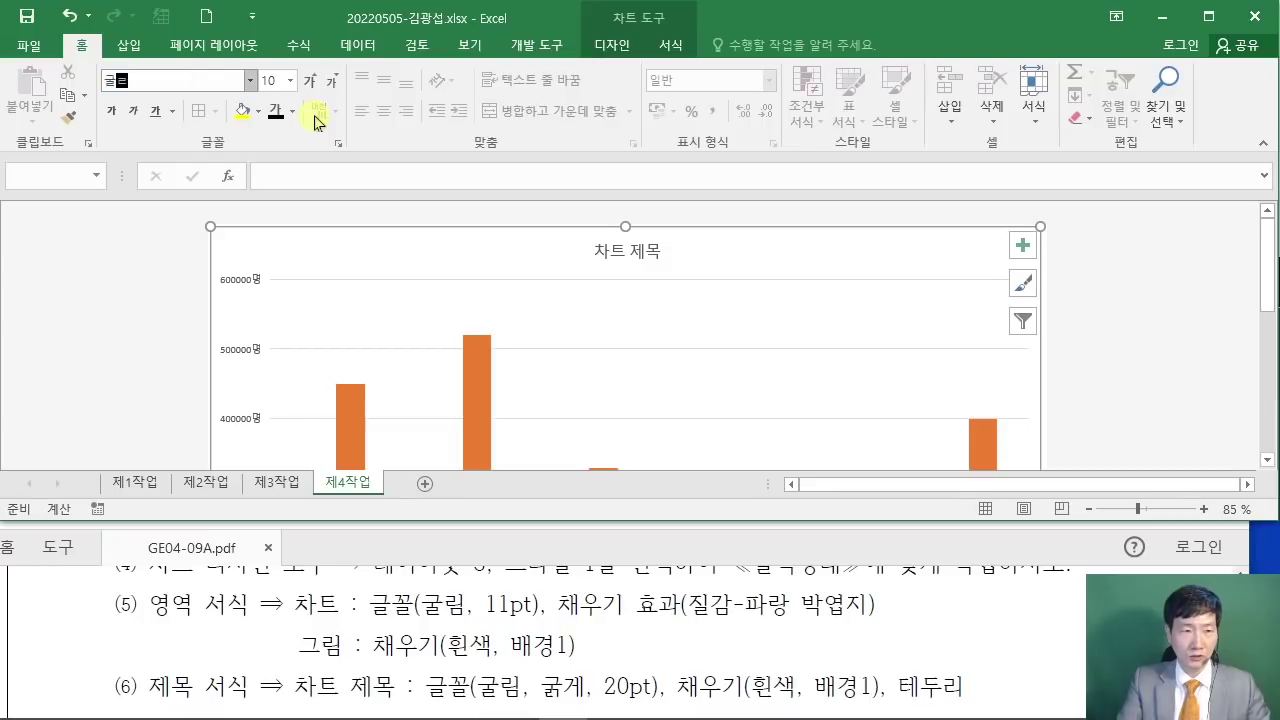
key(Return)
click(268, 80)
text(11)
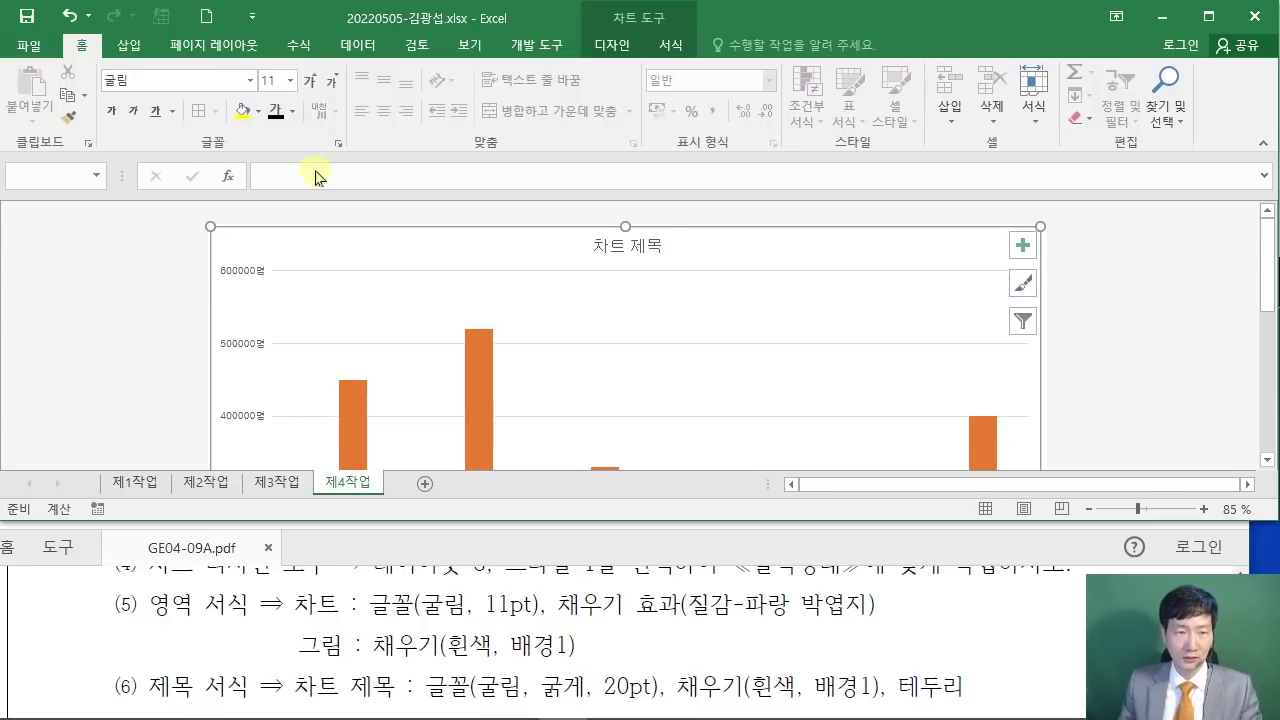
key(Return)
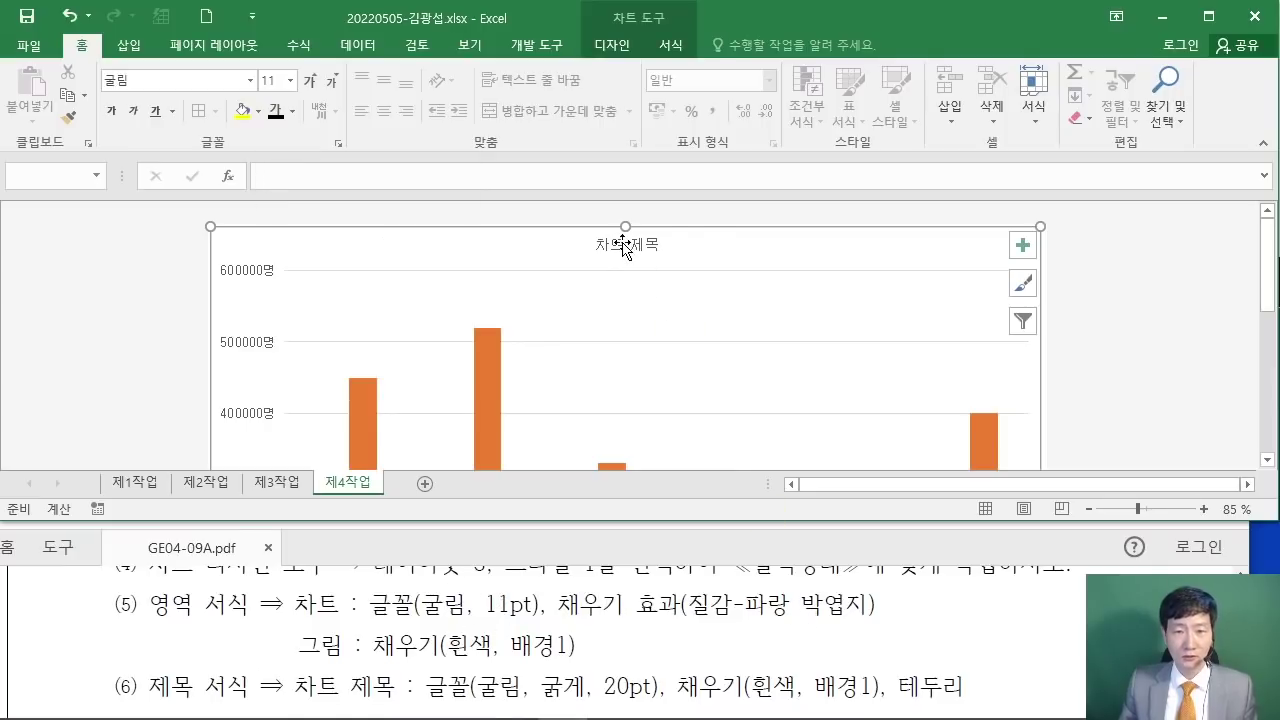
double_click(722, 248)
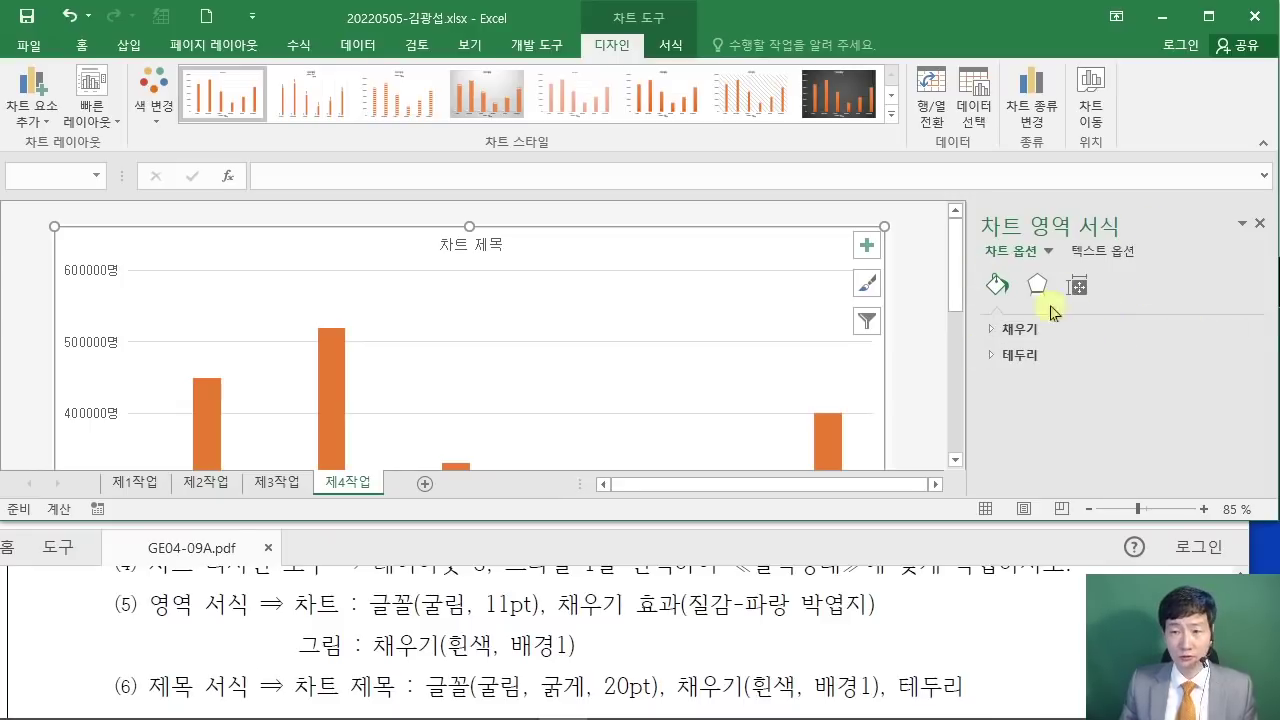
Step: Fill the chart area with the 파랑 박엽지 texture, then select the plot area
click(1017, 329)
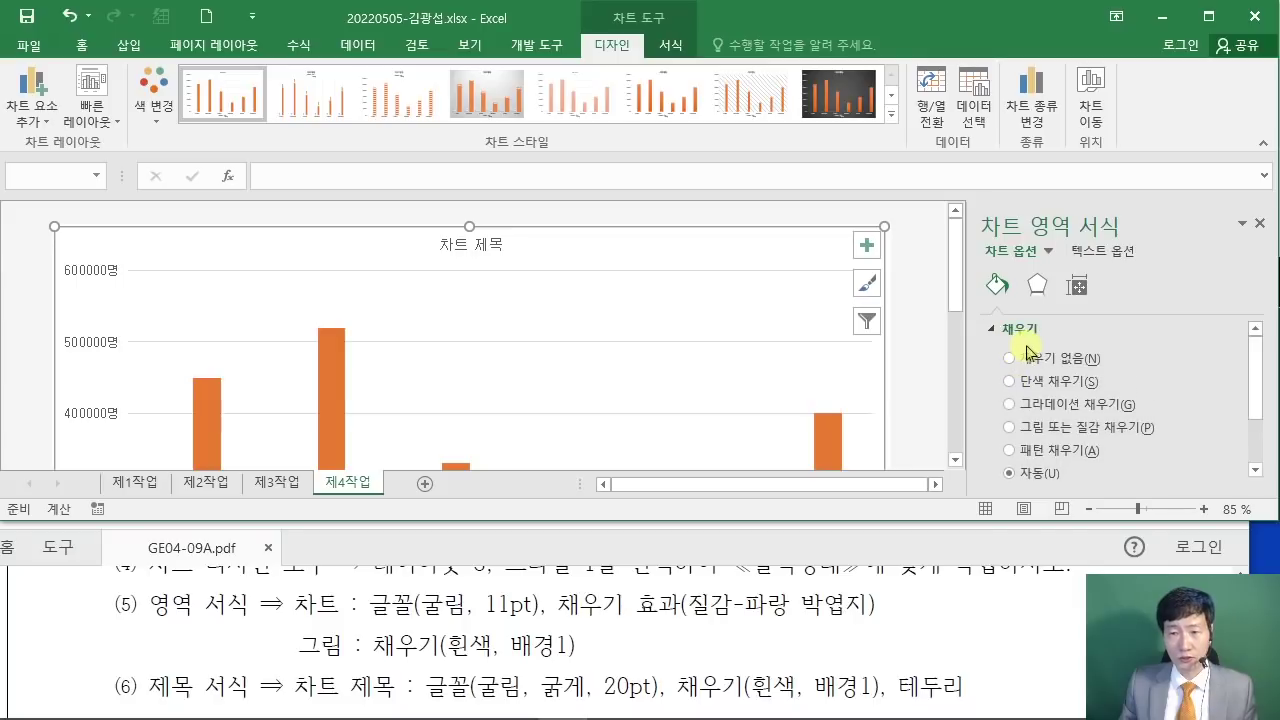
click(1010, 428)
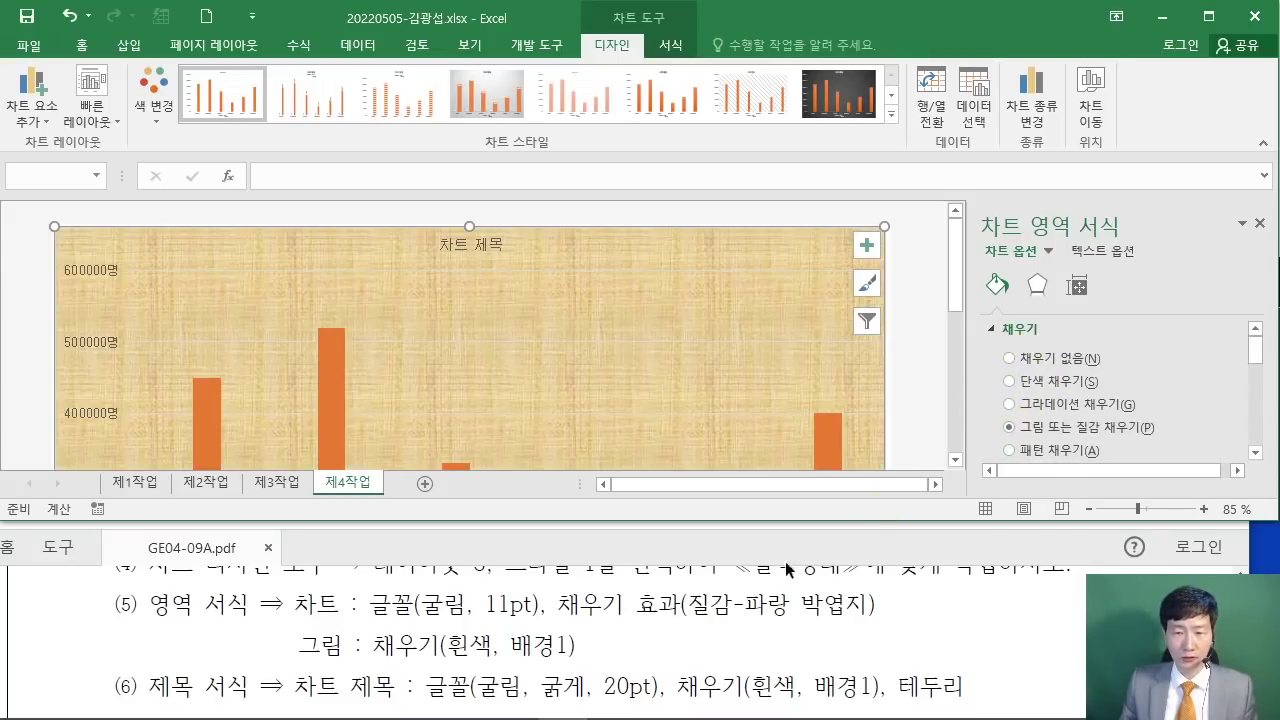
drag(1258, 355, 1266, 396)
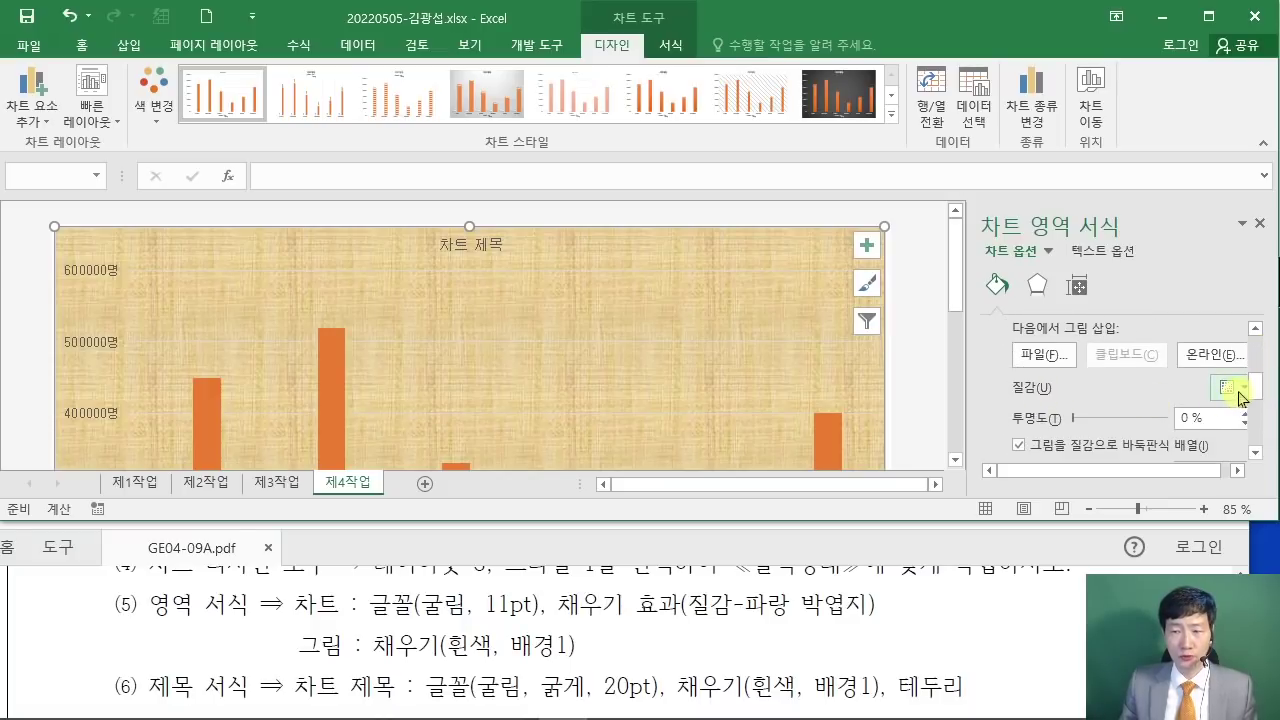
click(1240, 397)
click(1240, 397)
click(1240, 397)
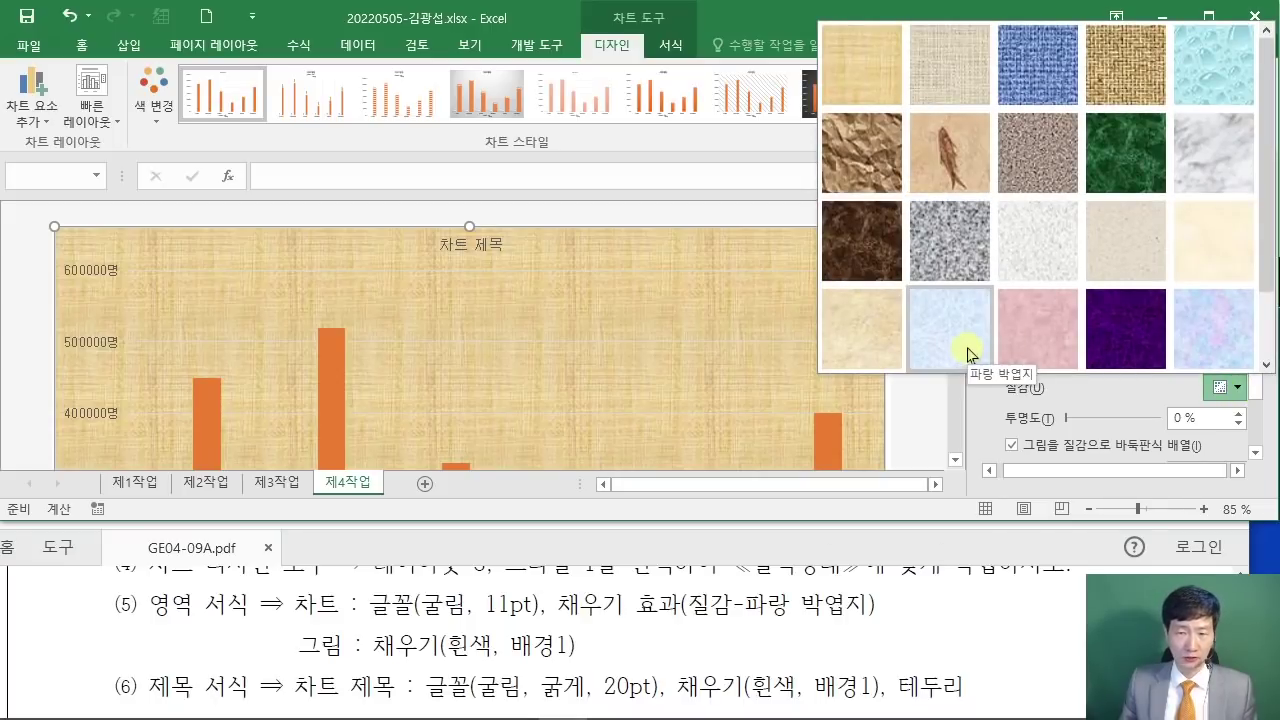
click(945, 330)
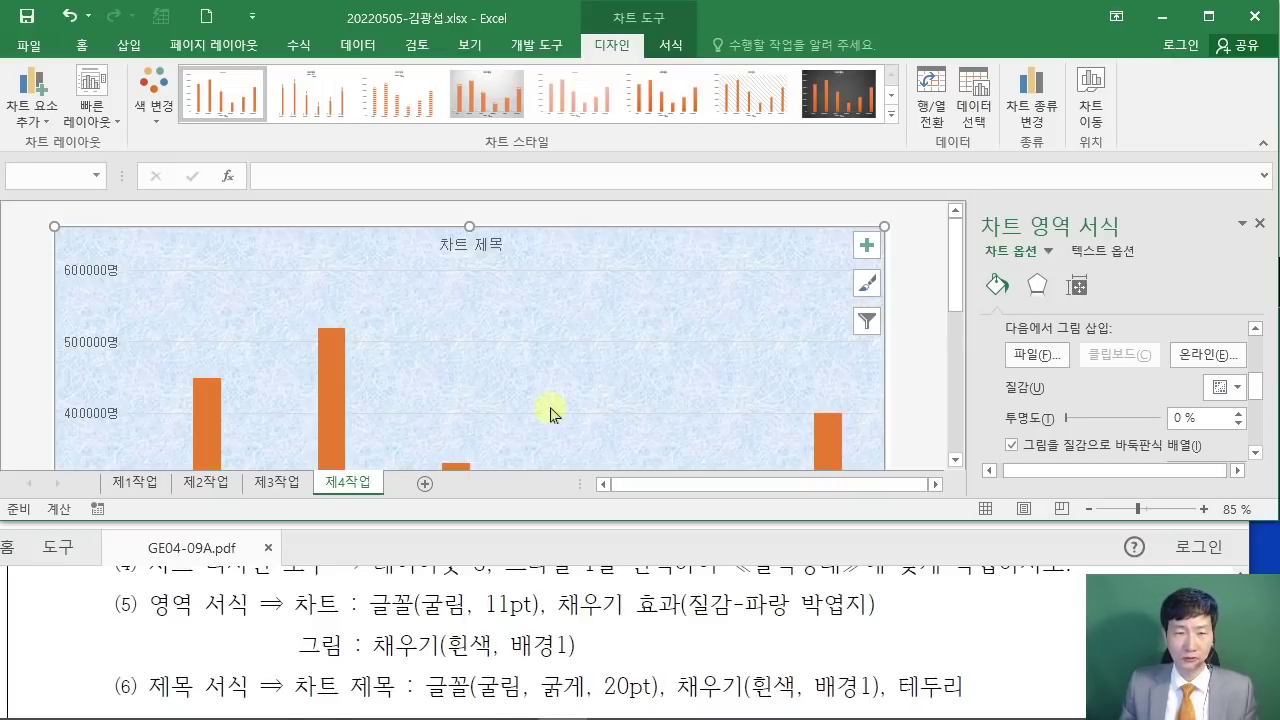
click(516, 364)
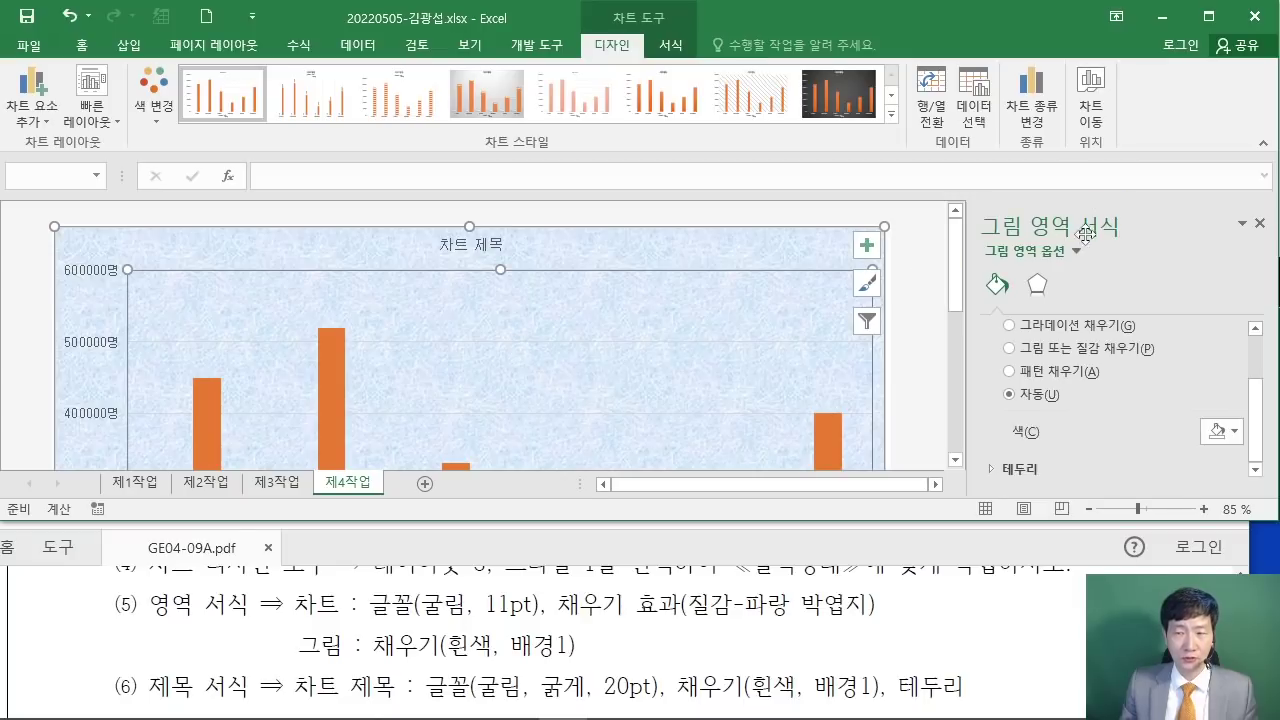
Step: Give the plot area a solid 흰색, 배경 1 fill, then return to the task PDF
scroll(1055, 370, up, 2)
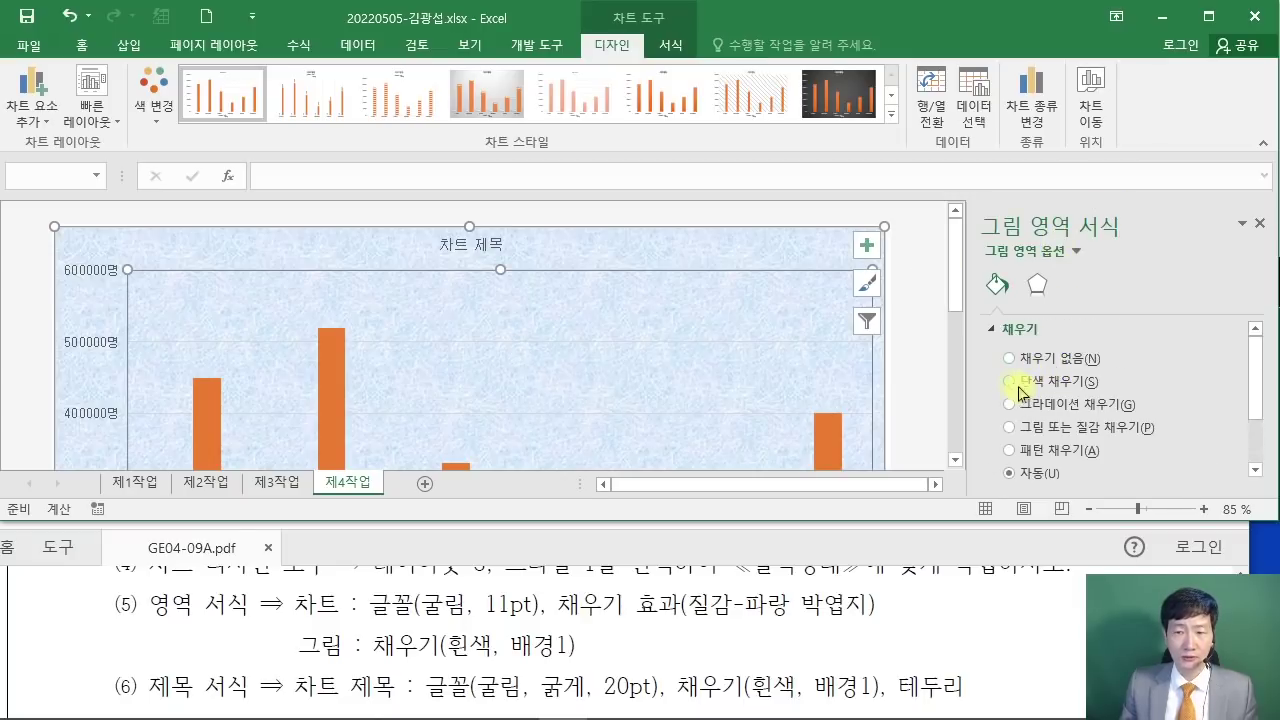
click(1012, 384)
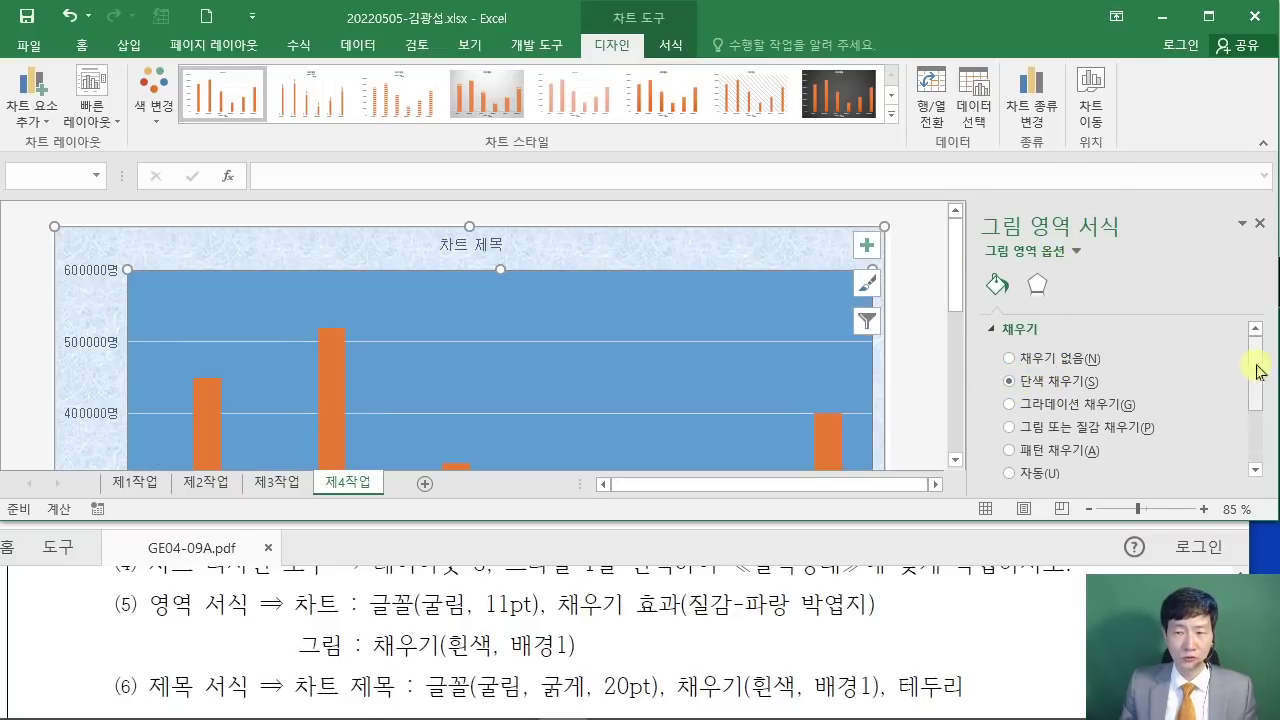
drag(1253, 366, 1262, 428)
click(1217, 402)
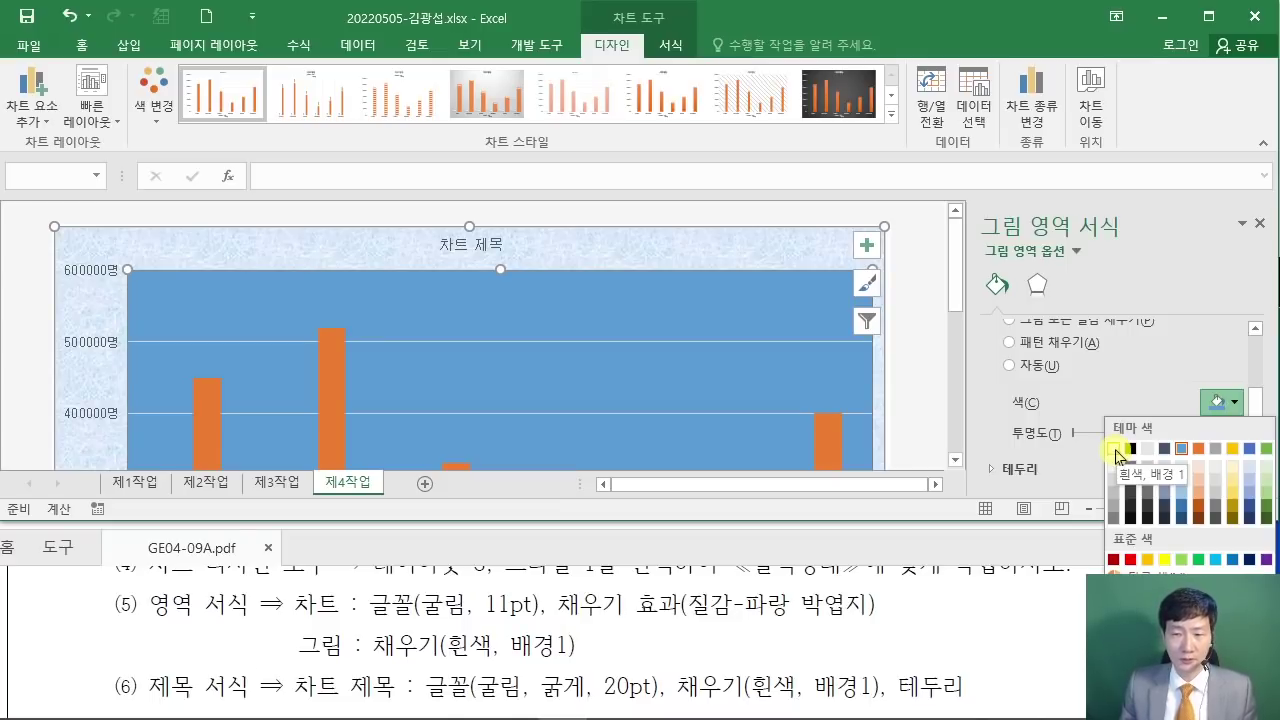
click(1115, 450)
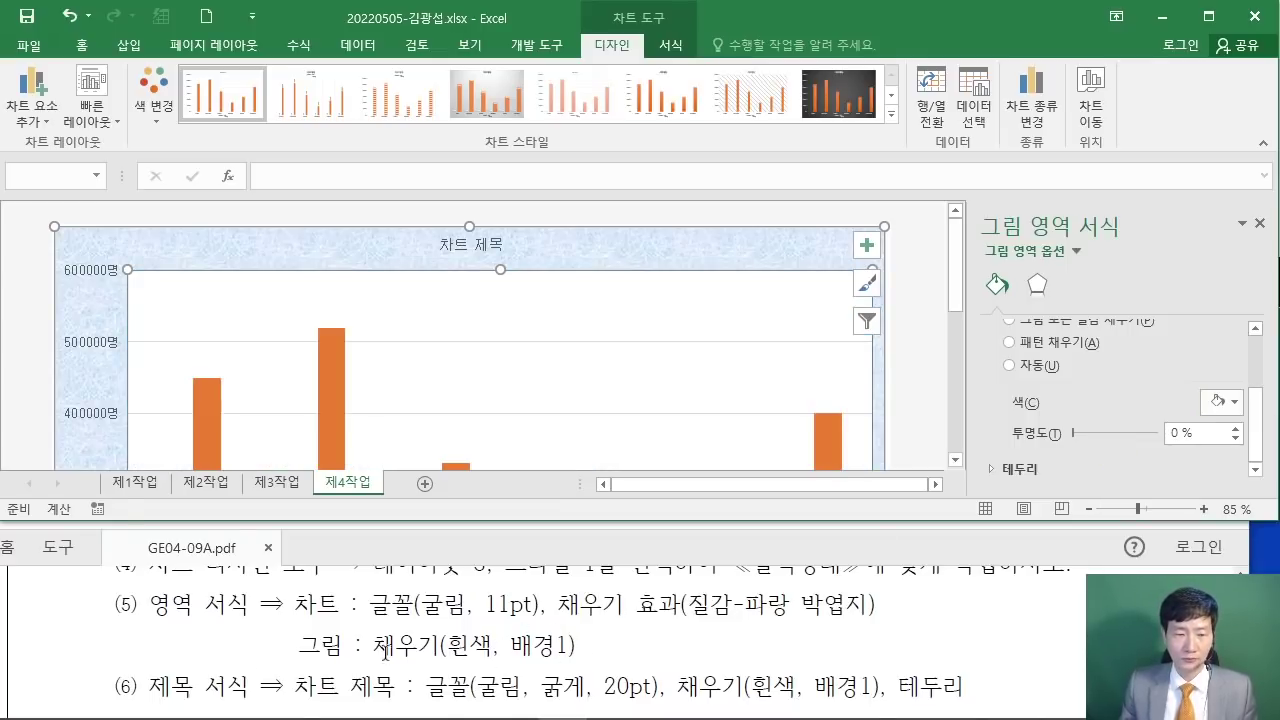
click(1061, 612)
scroll(1055, 610, down, 1)
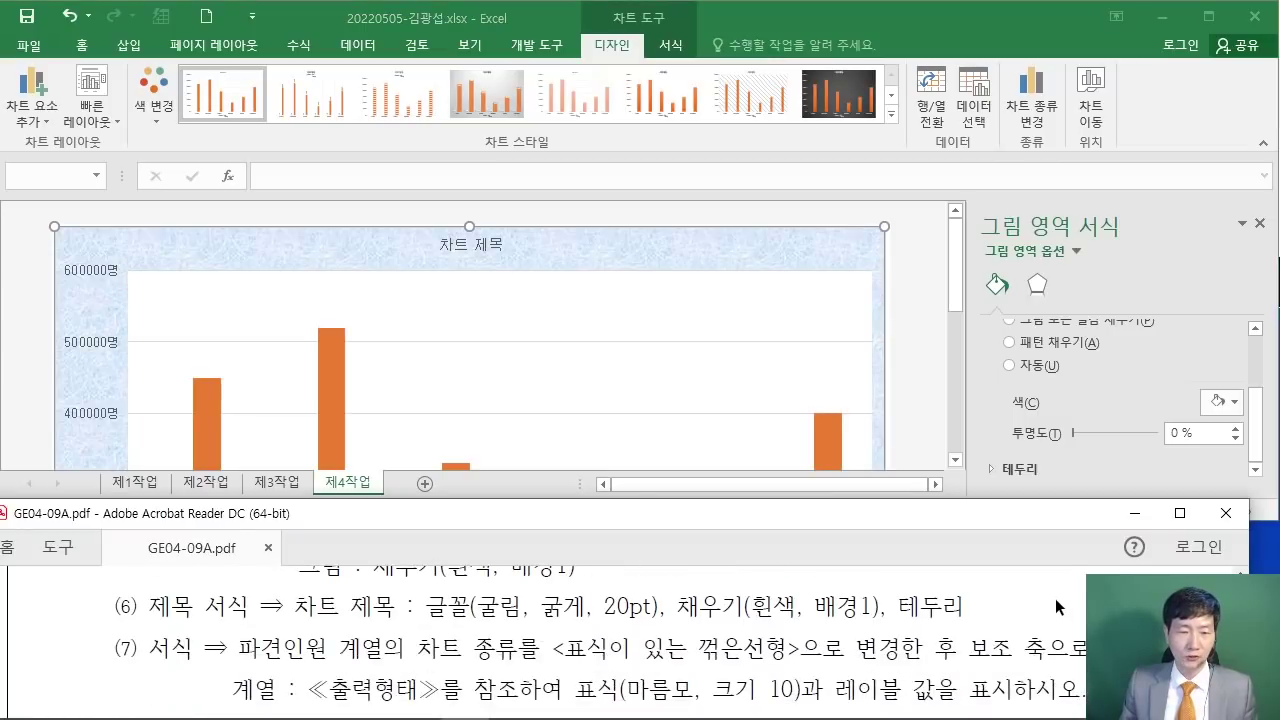
Step: Replace the 차트 제목 placeholder with 홈/사무실크리닝 사업현황 분석, correcting the mistyped letters
scroll(927, 607, down, 3)
scroll(335, 679, up, 4)
scroll(815, 632, down, 6)
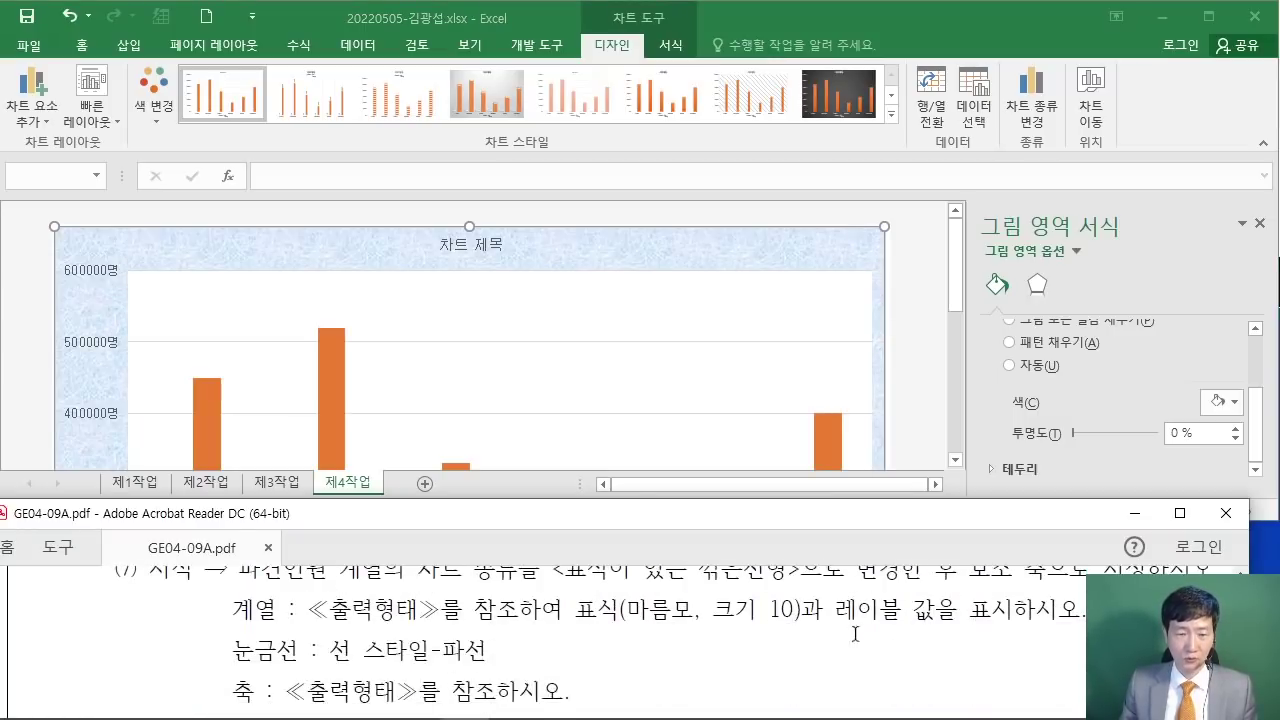
scroll(868, 625, down, 6)
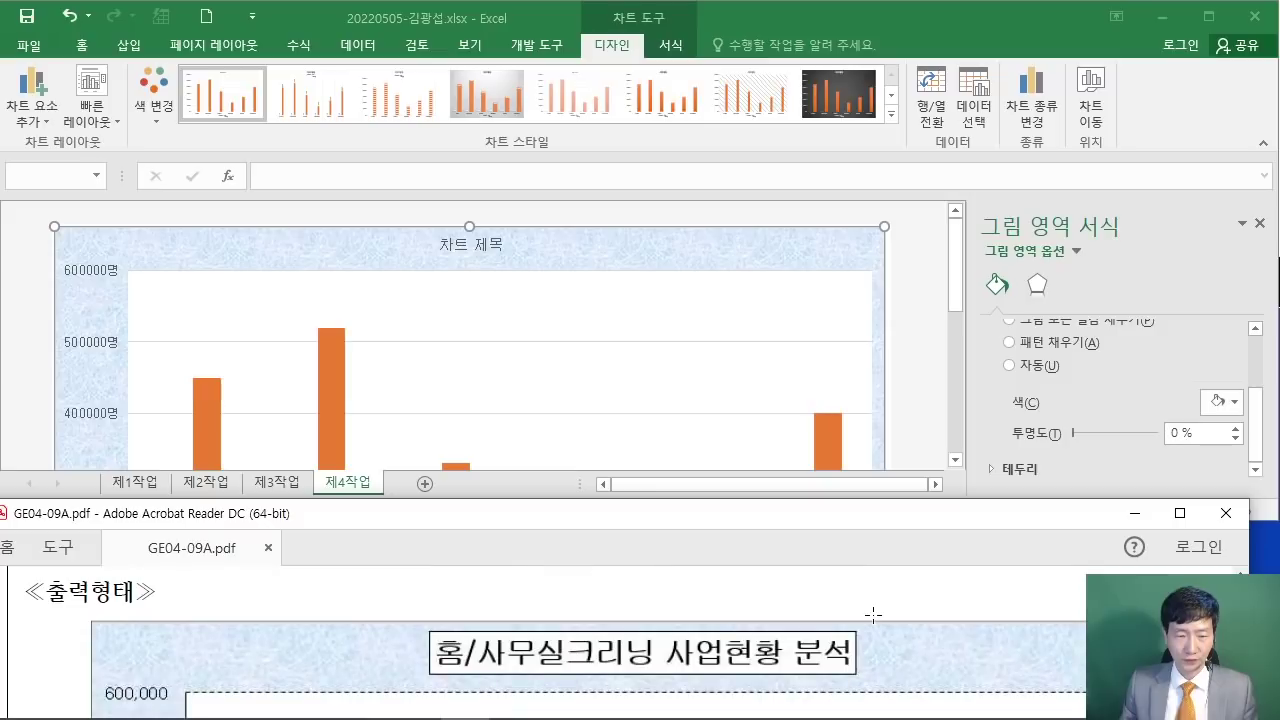
click(483, 246)
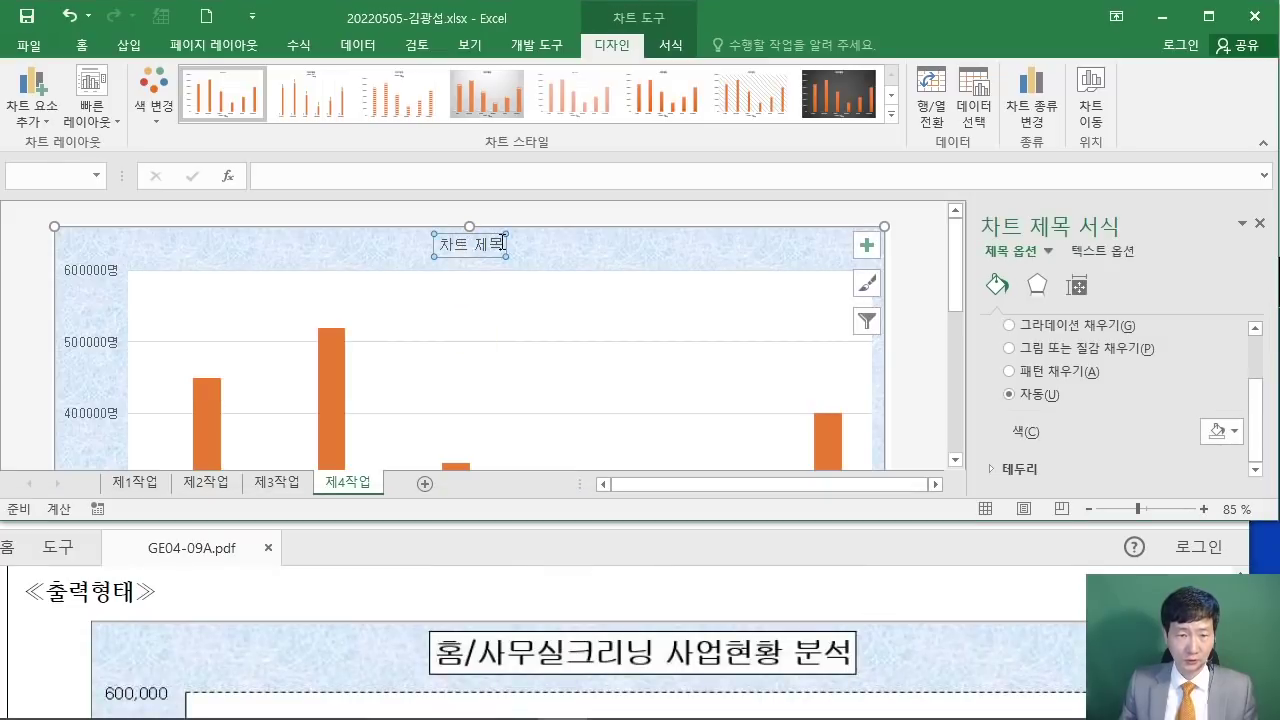
drag(506, 244, 422, 242)
text(홈/사무실크)
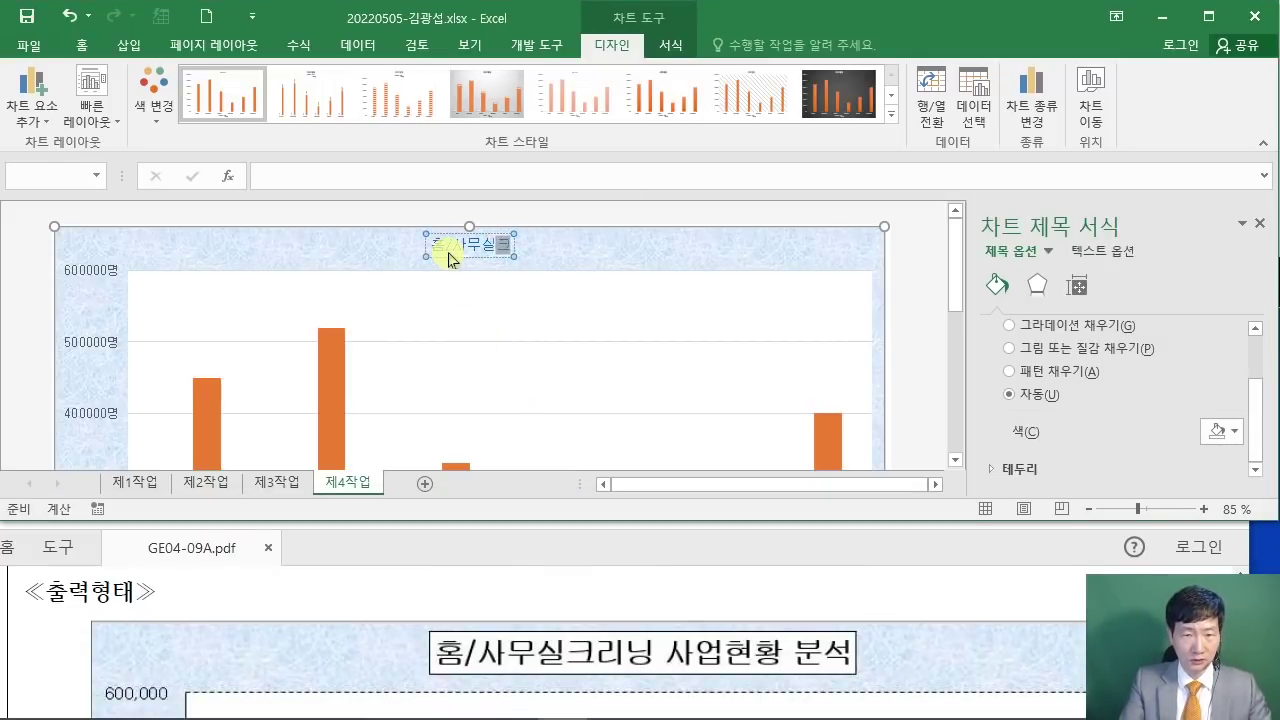
text(리닝 TKDJQGUSGHKD Q)
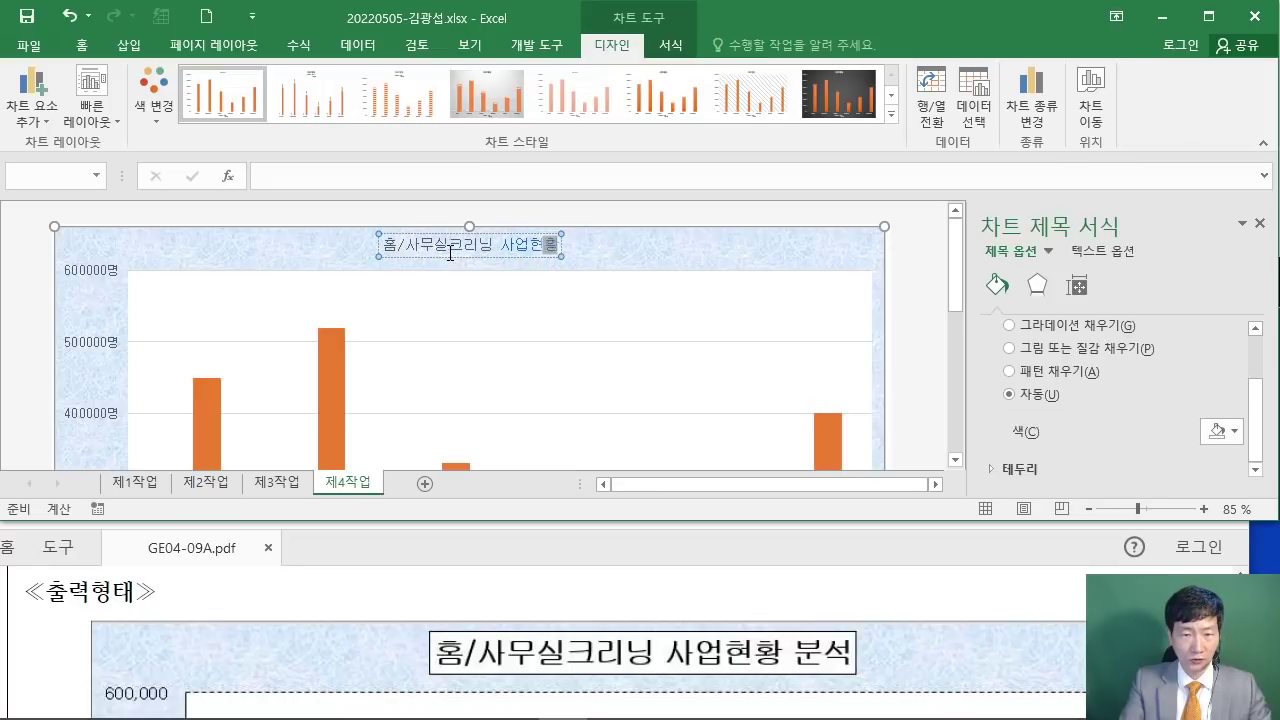
text(NSTJ)
key(BackSpace)
key(BackSpace)
key(BackSpace)
key(BackSpace)
key(BackSpace)
key(BackSpace)
key(BackSpace)
key(BackSpace)
key(BackSpace)
key(BackSpace)
key(BackSpace)
key(BackSpace)
key(BackSpace)
key(BackSpace)
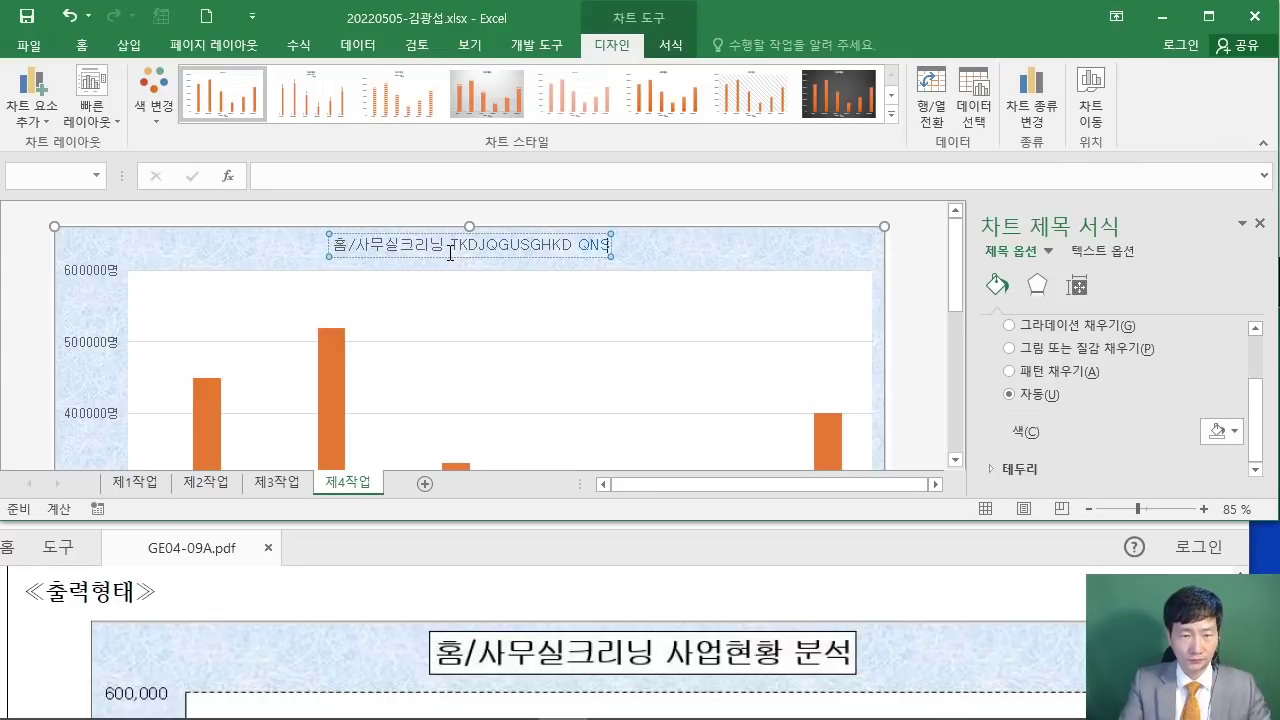
key(BackSpace)
key(BackSpace)
key(BackSpace)
key(BackSpace)
key(BackSpace)
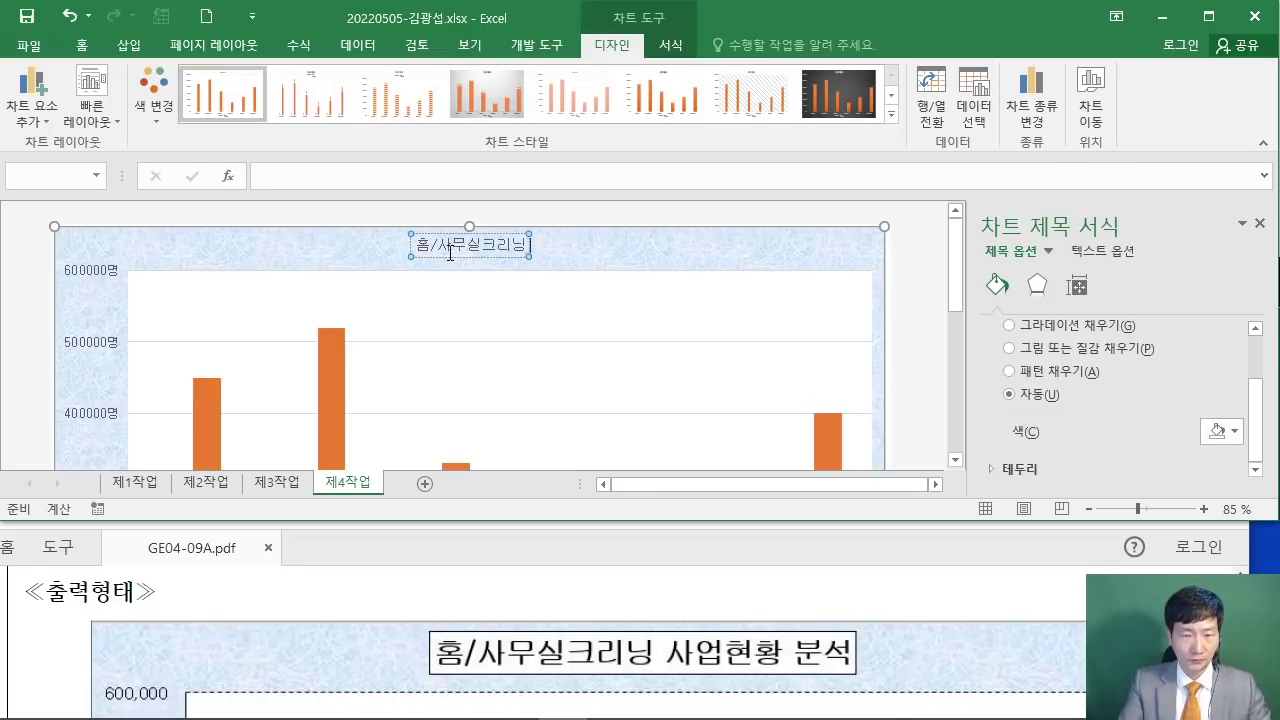
text(TKD)
key(BackSpace)
key(BackSpace)
key(BackSpace)
key(BackSpace)
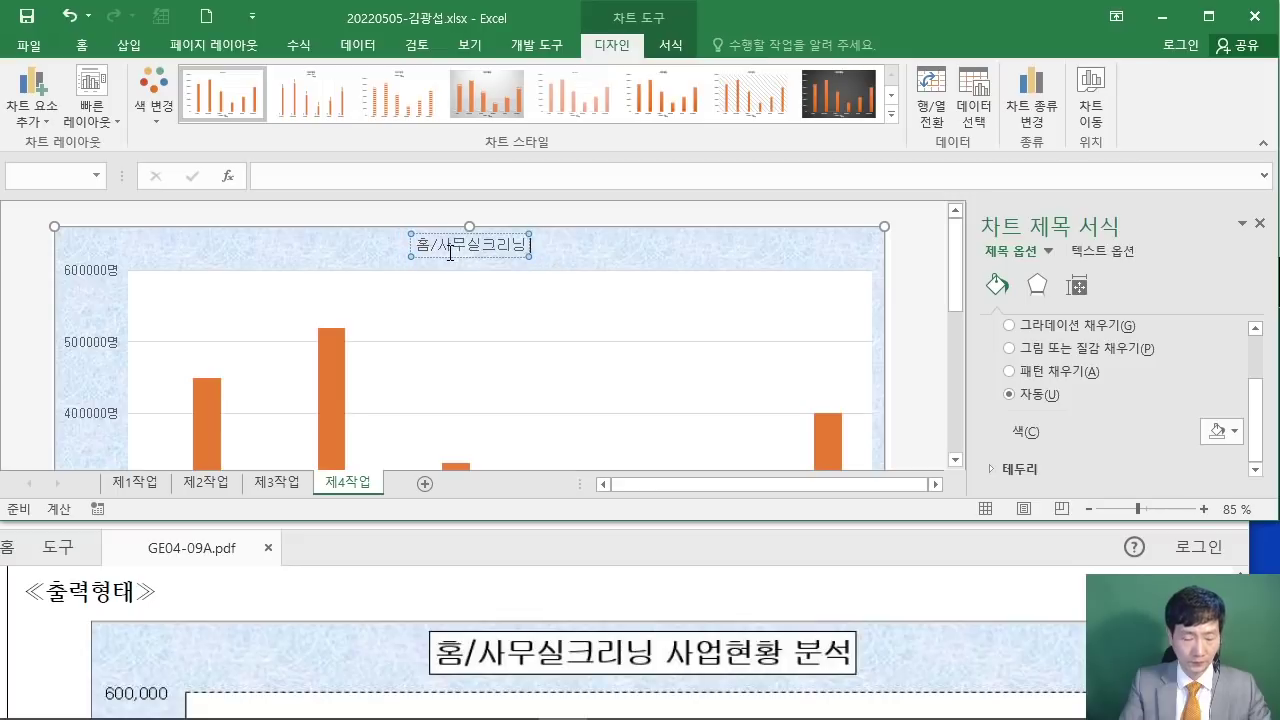
text(사업현황)
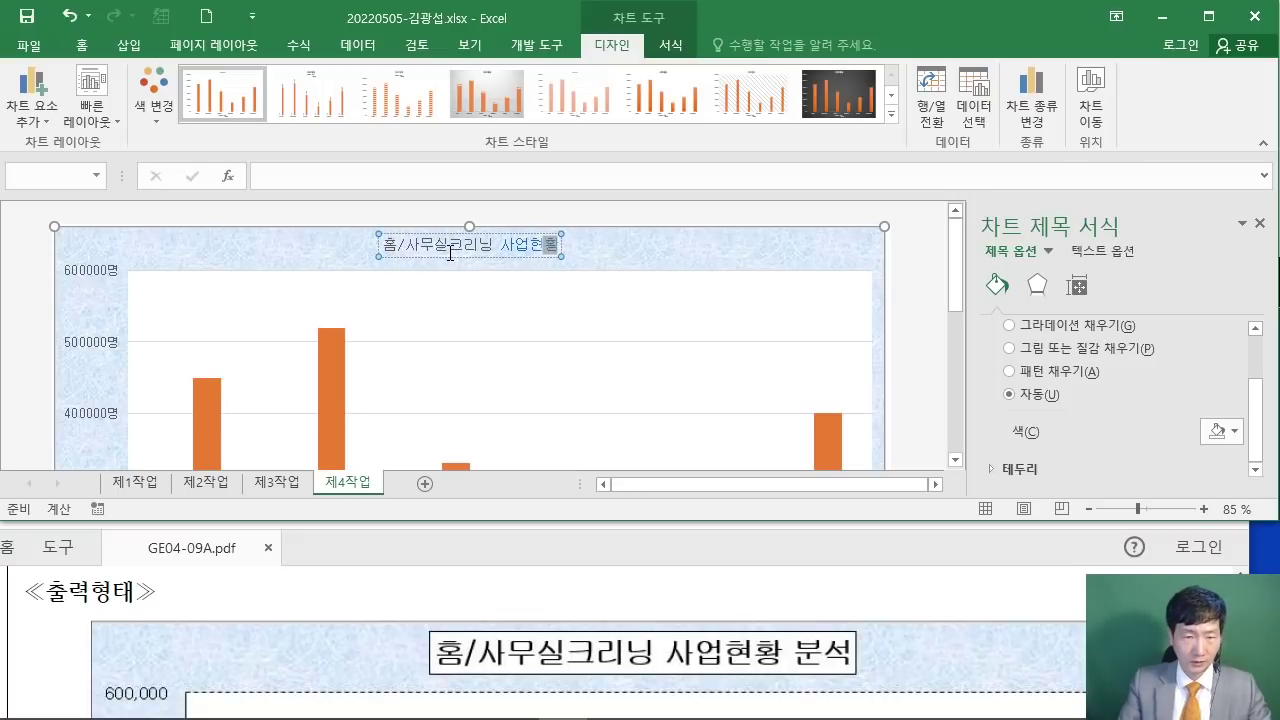
text( 분석)
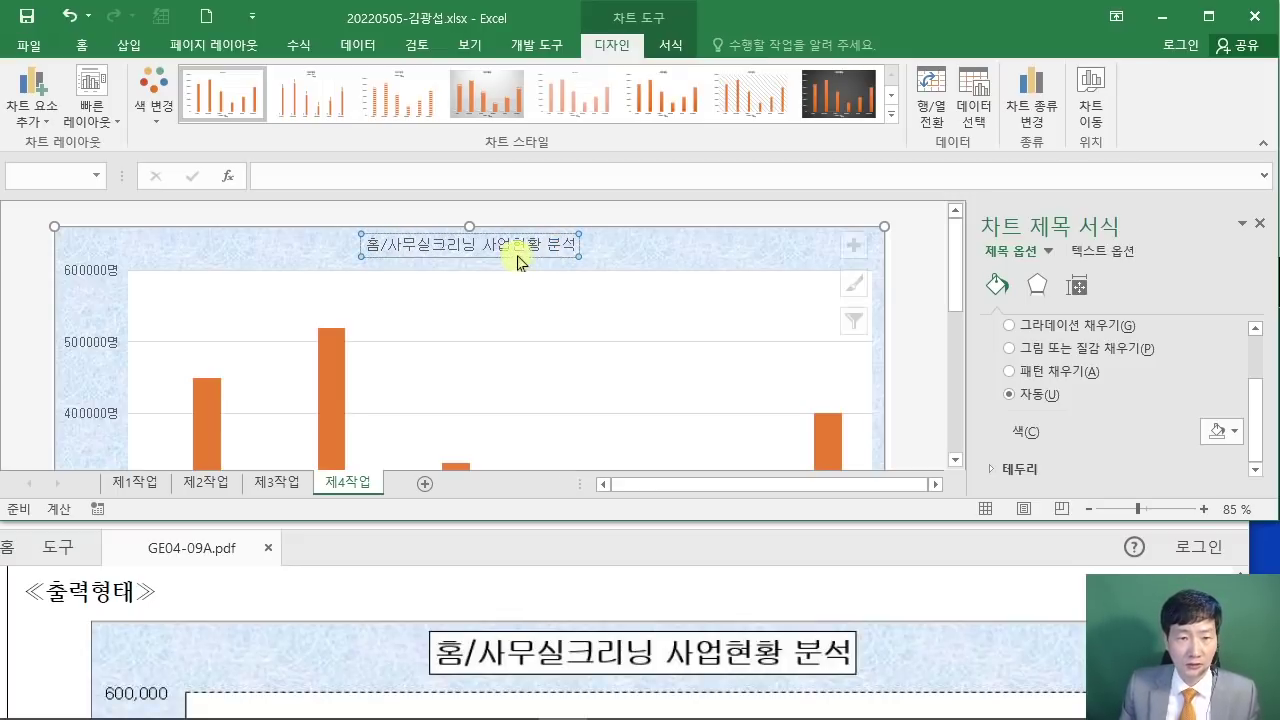
key(Escape)
click(57, 625)
scroll(87, 617, up, 5)
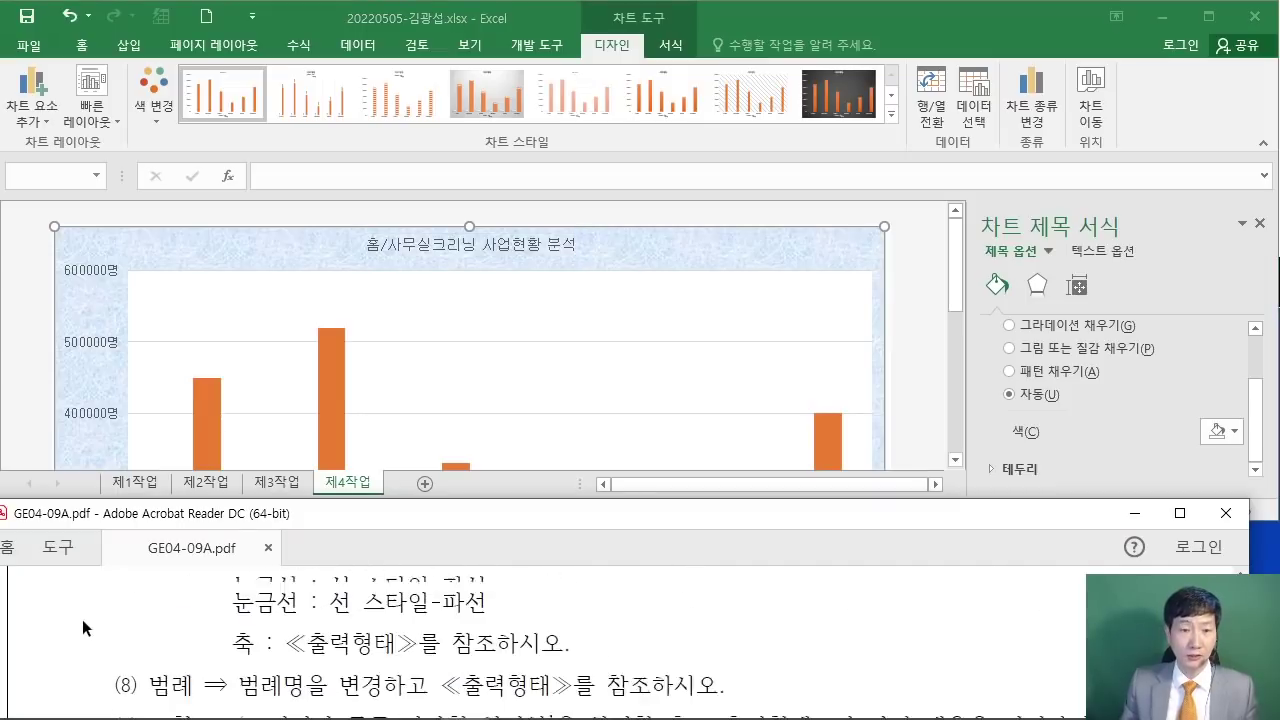
Step: Make the chart title text bold at 20pt
scroll(87, 615, down, 1)
click(495, 256)
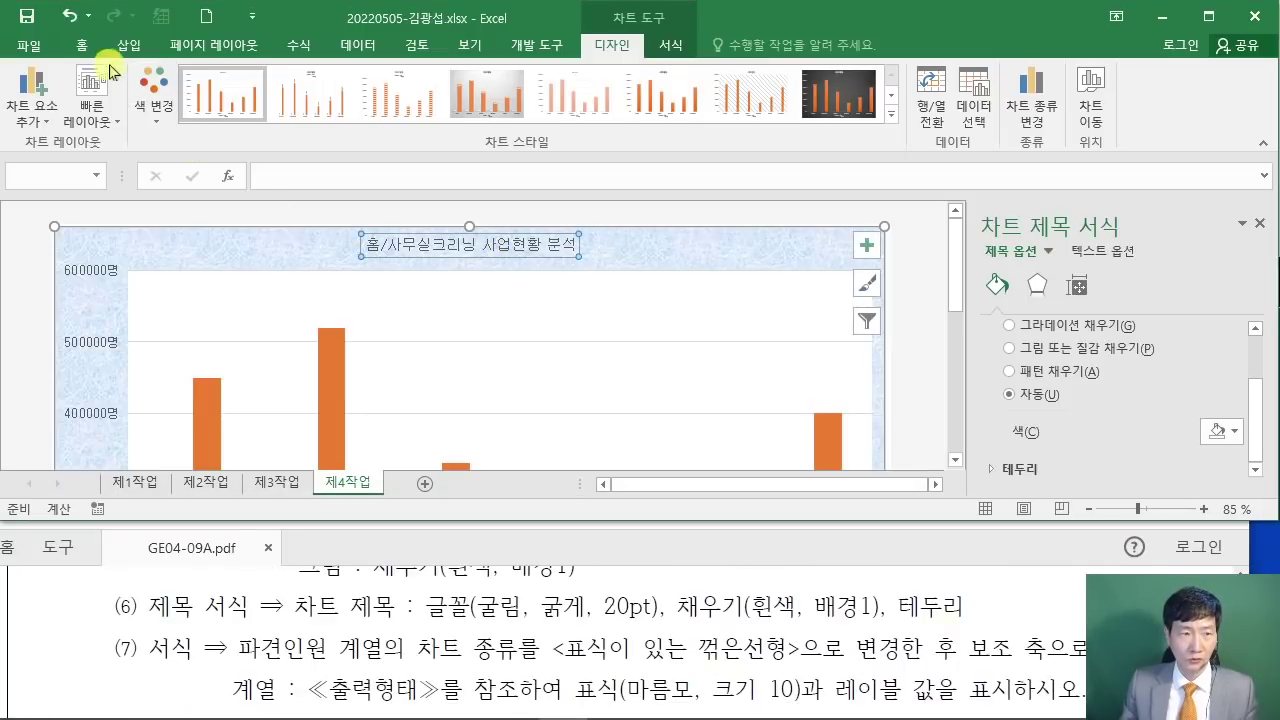
click(84, 44)
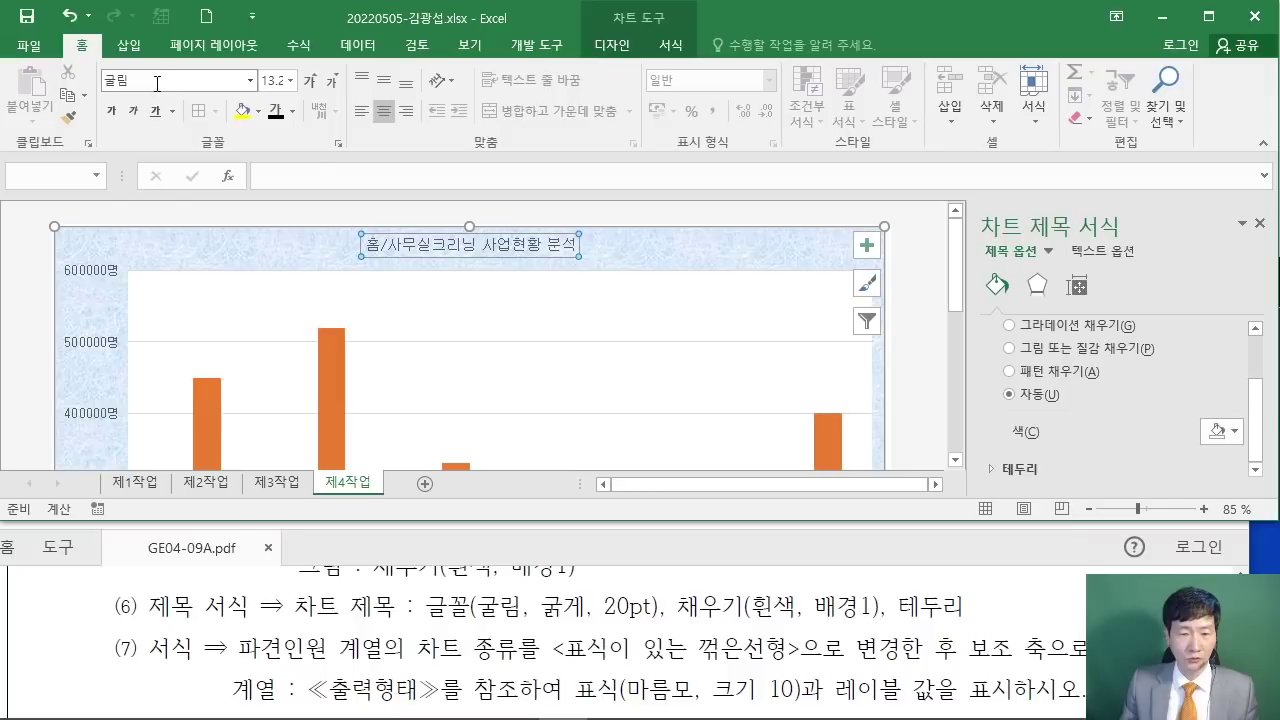
click(110, 113)
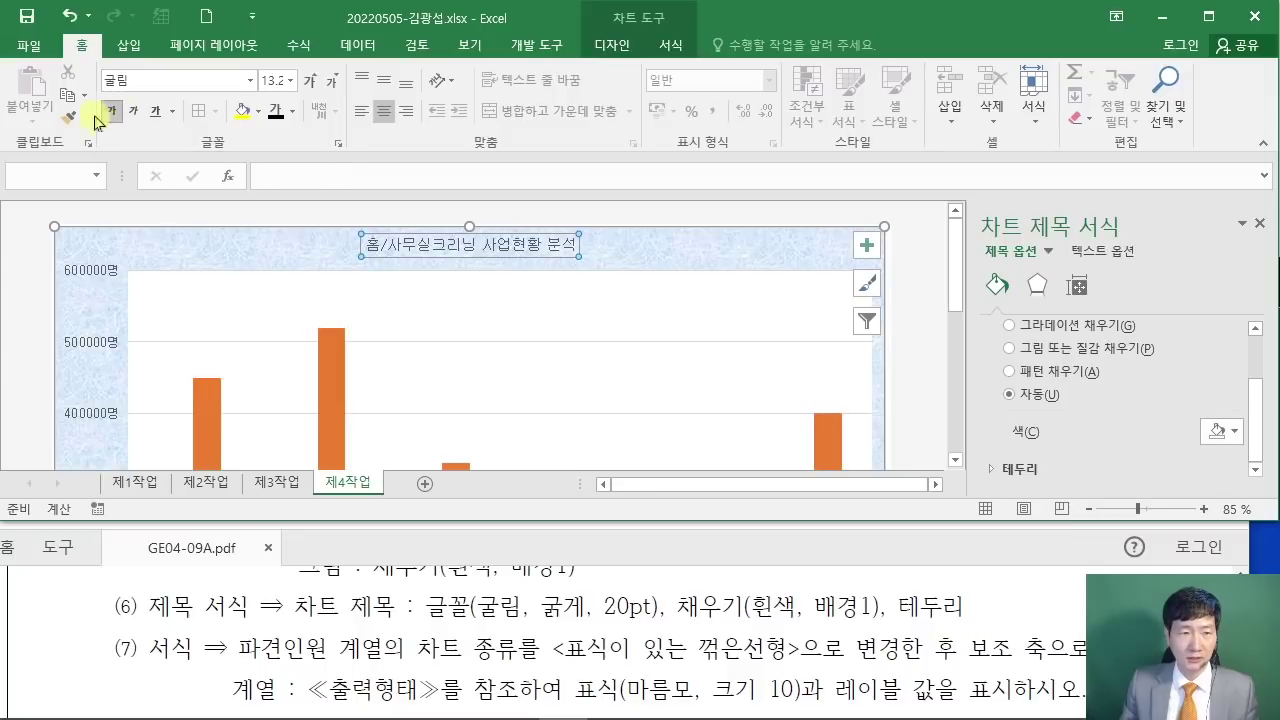
click(272, 80)
text(20)
key(Return)
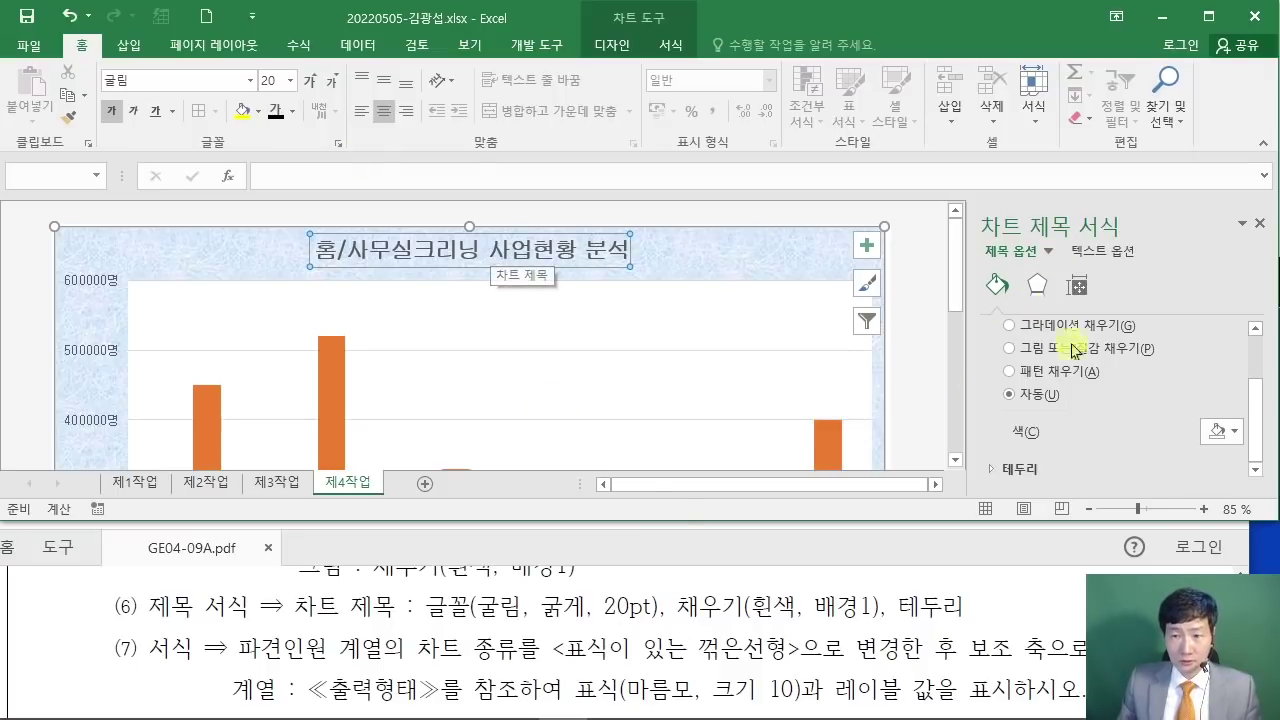
Step: Give the chart title a solid white fill
scroll(995, 320, up, 2)
click(1016, 386)
drag(1262, 390, 1263, 421)
click(1221, 445)
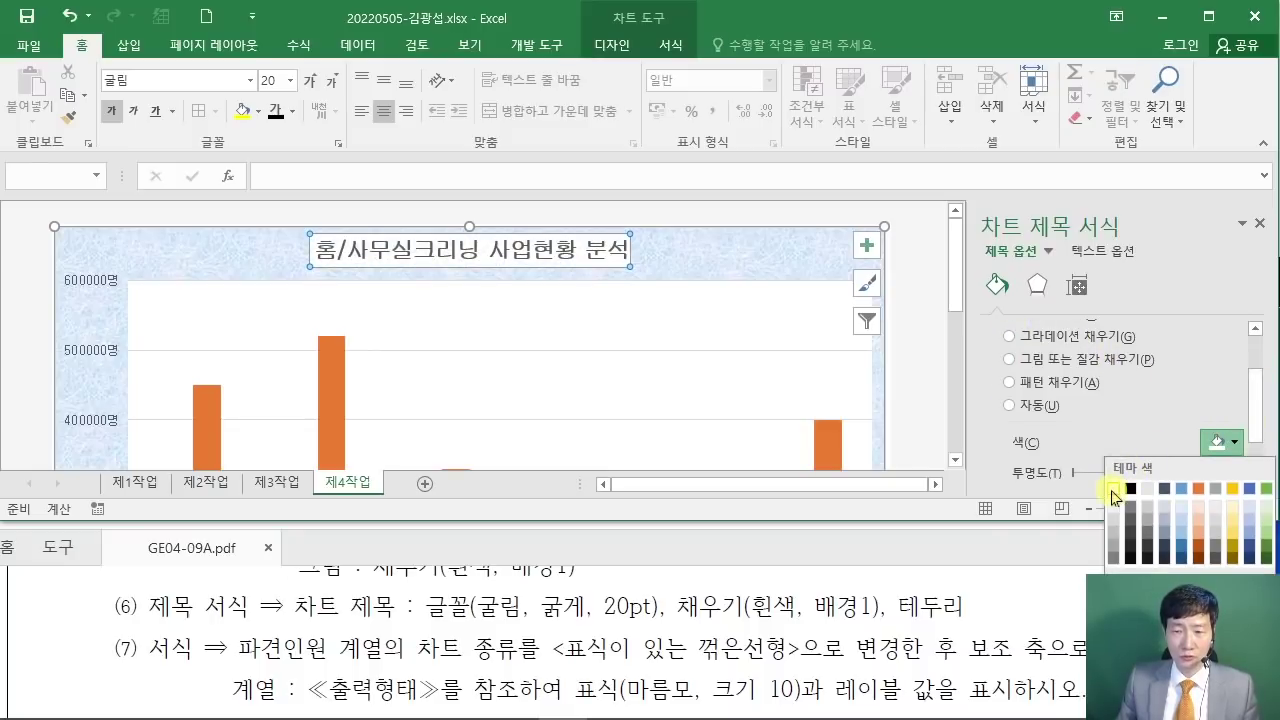
click(1114, 492)
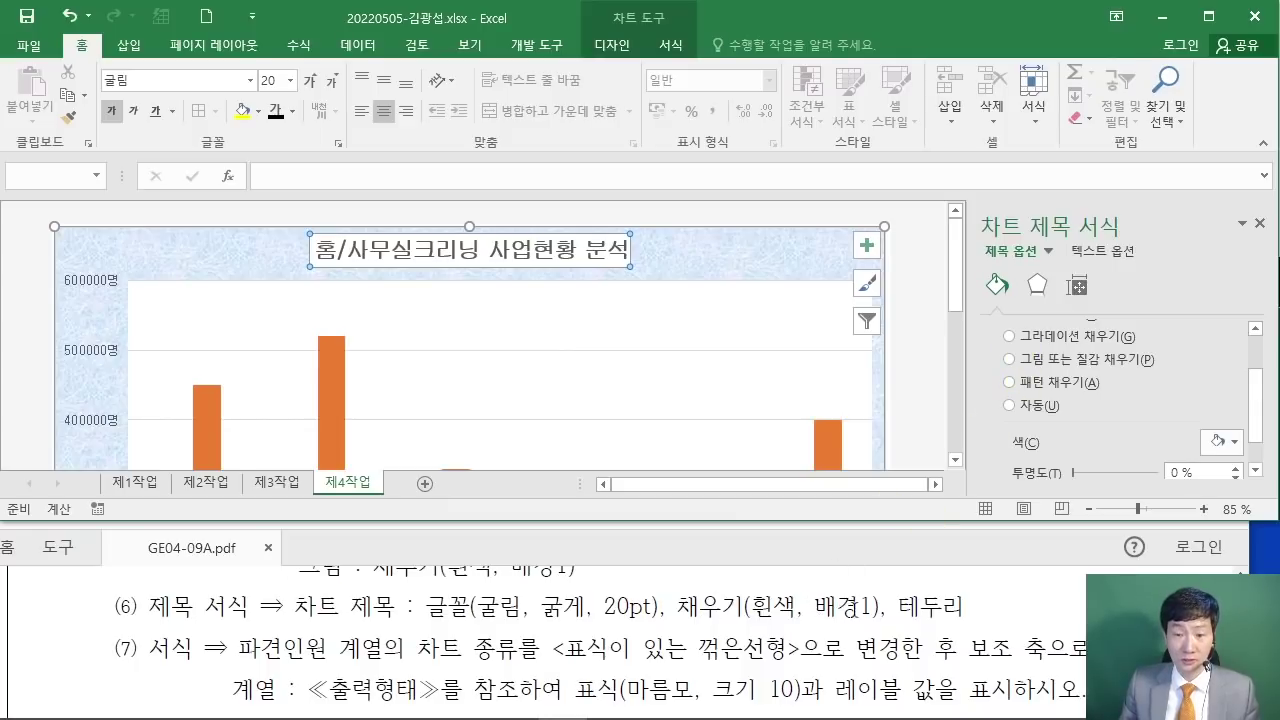
Step: Give the chart title a solid black border line
scroll(1240, 370, up, 1)
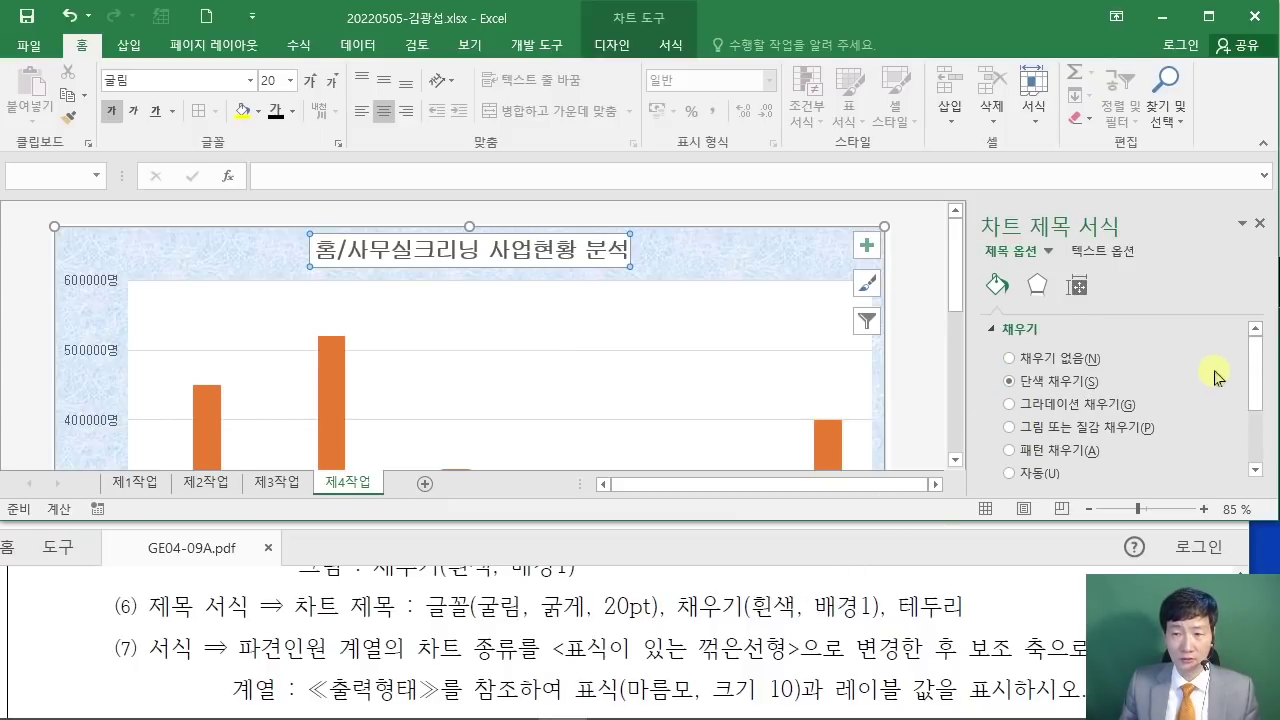
scroll(1214, 376, down, 2)
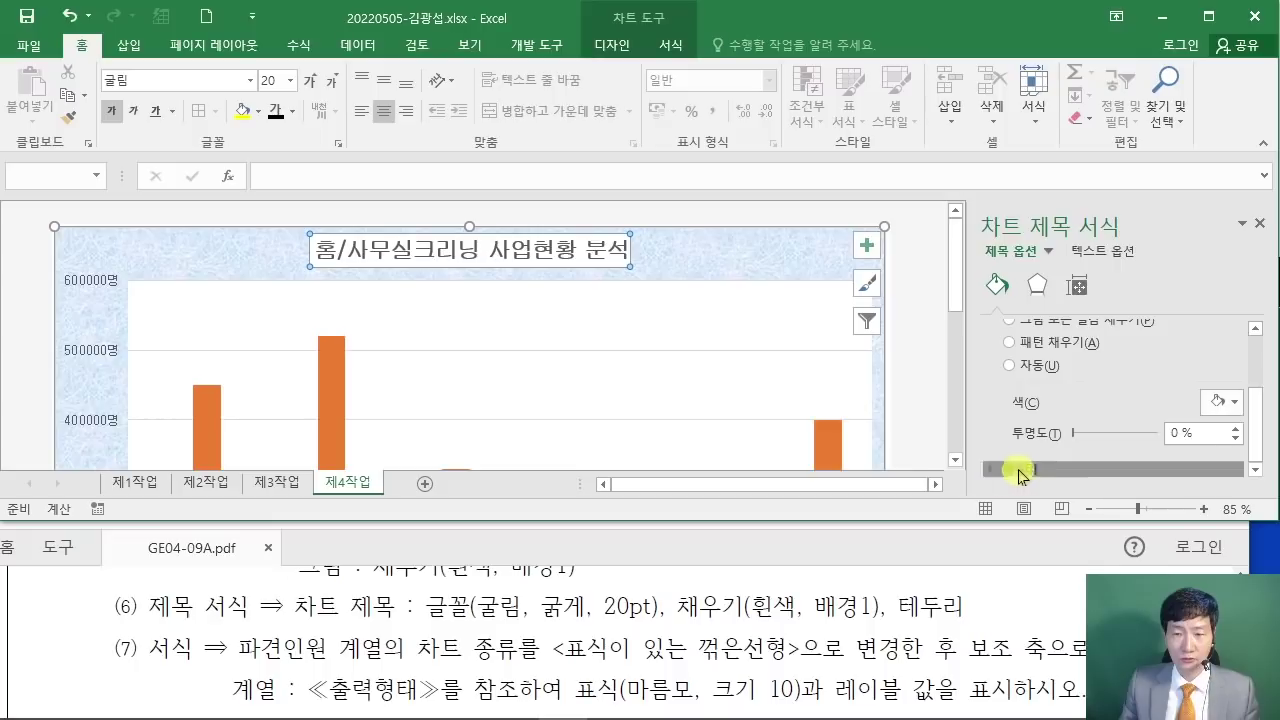
click(996, 469)
click(1021, 384)
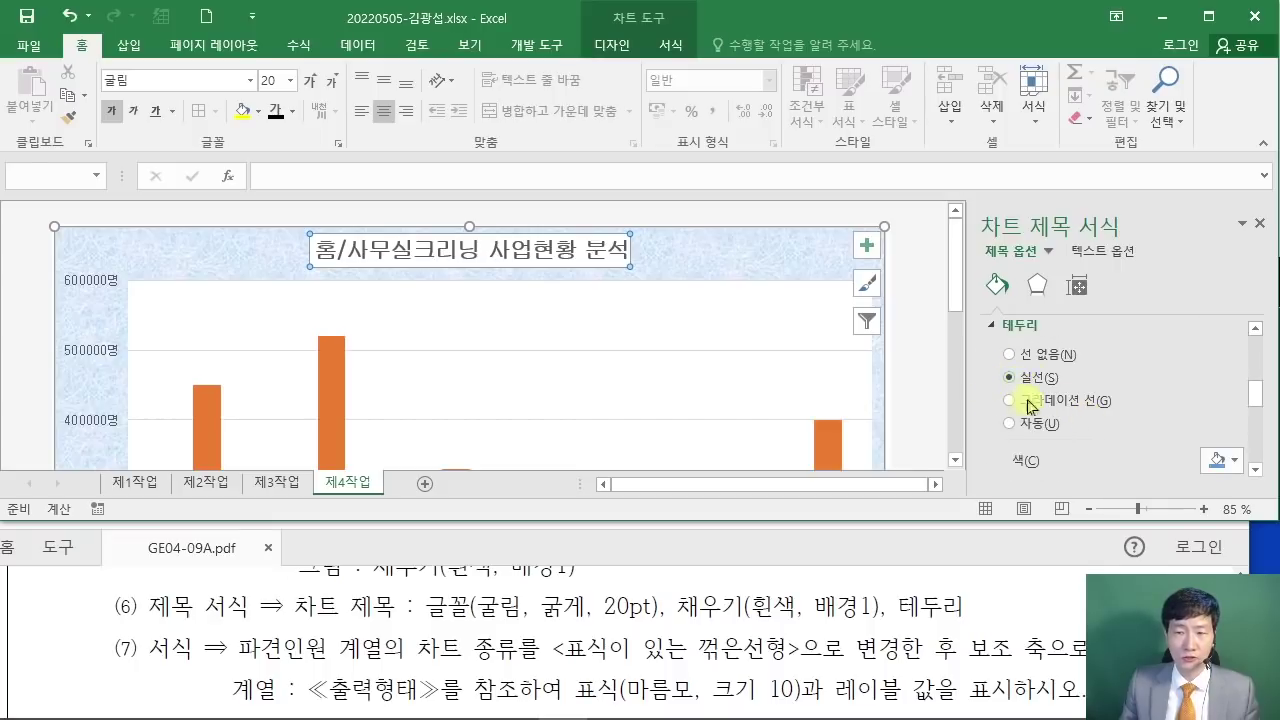
click(1236, 470)
click(1146, 507)
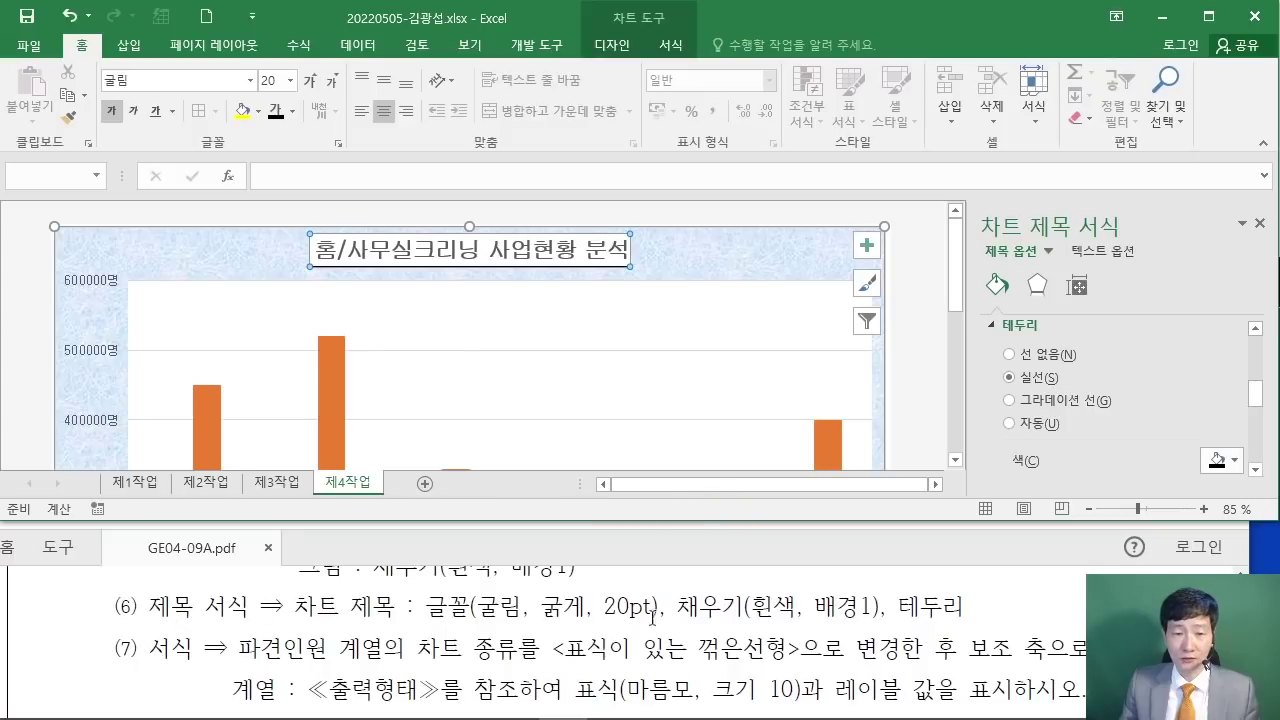
click(991, 612)
Step: Move the PDF window aside and right-click a 비용 bar in the Excel chart
scroll(991, 610, down, 1)
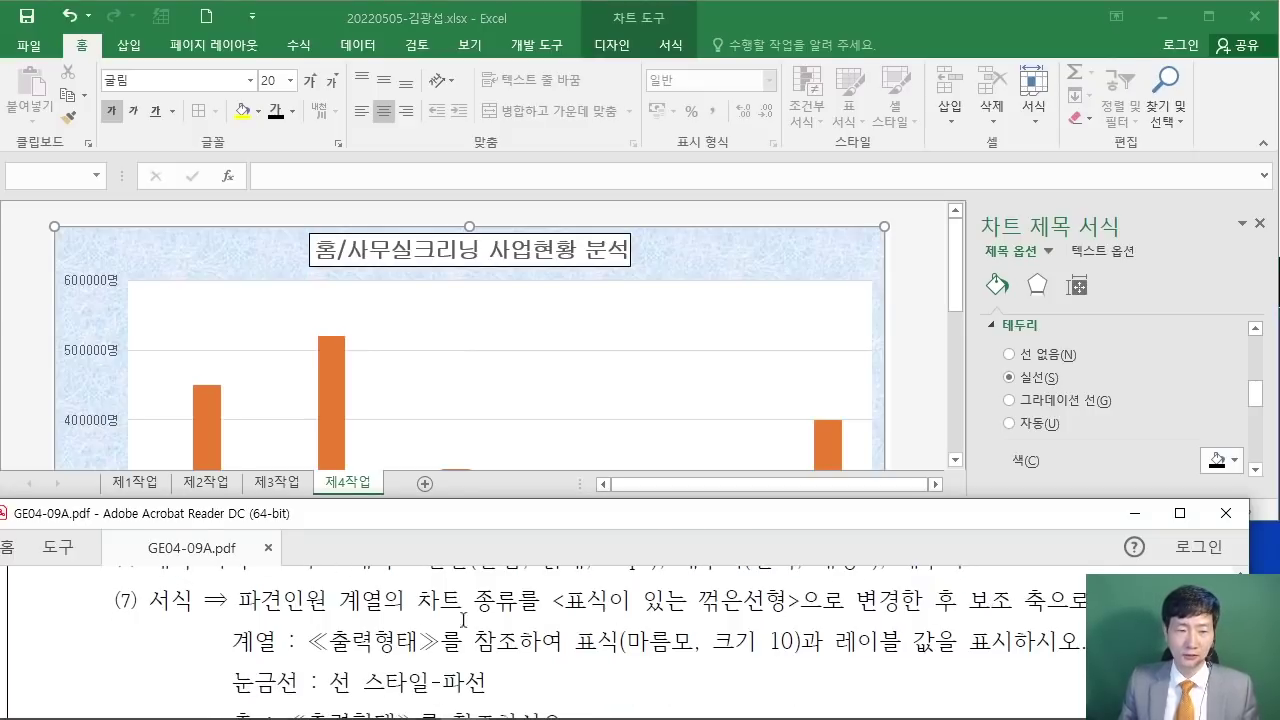
drag(518, 530, 426, 521)
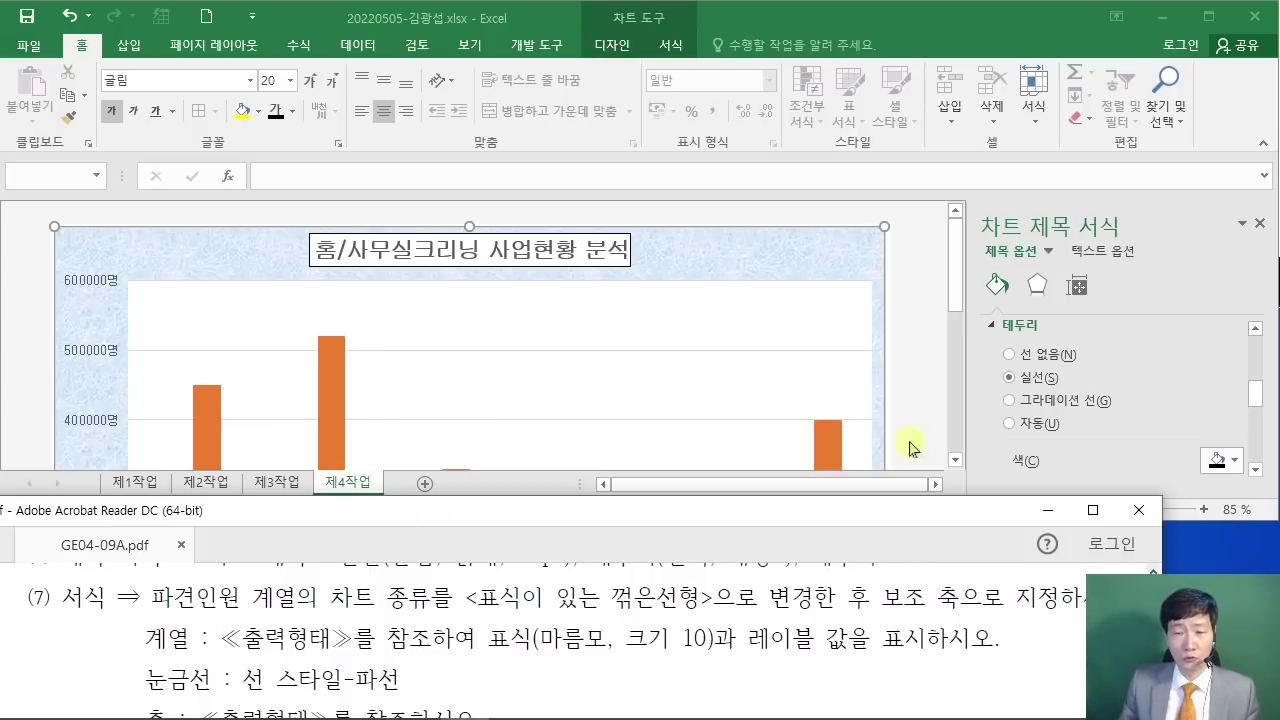
click(914, 391)
scroll(912, 393, down, 4)
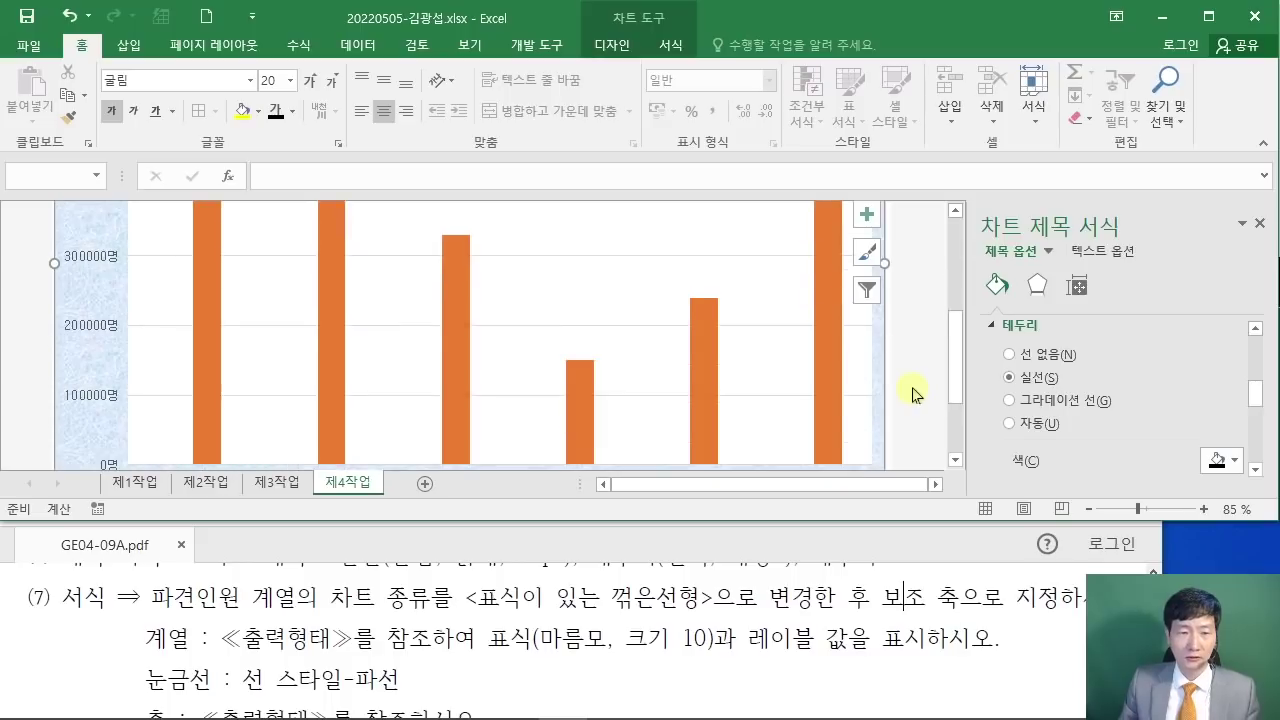
scroll(912, 393, down, 2)
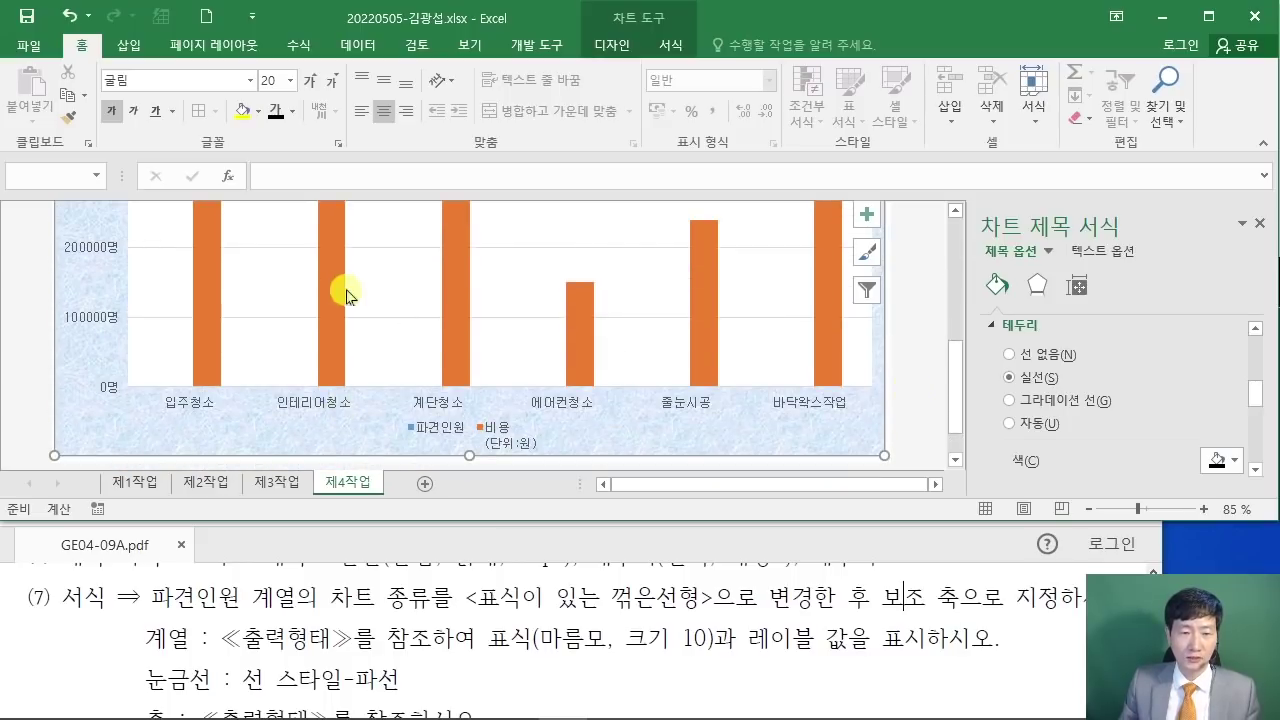
right_click(456, 263)
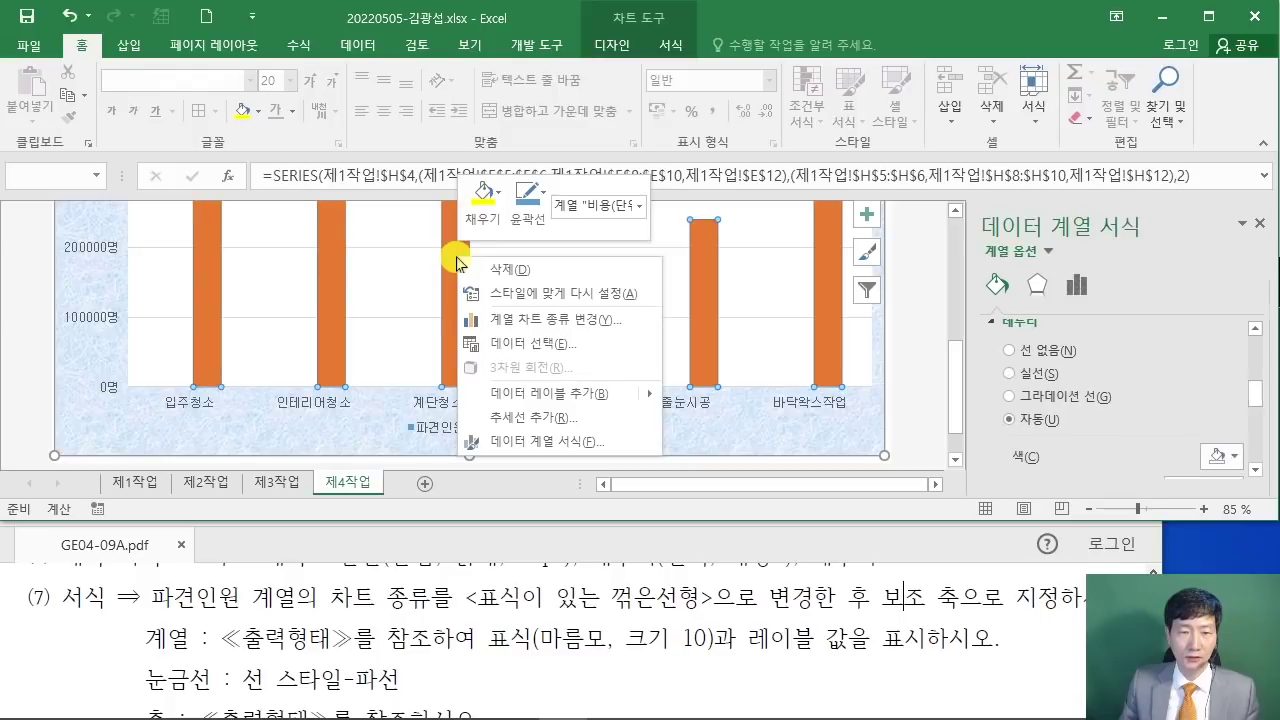
Step: Change 파견인원 to Line with Markers on the secondary axis via Change Series Chart Type
click(563, 320)
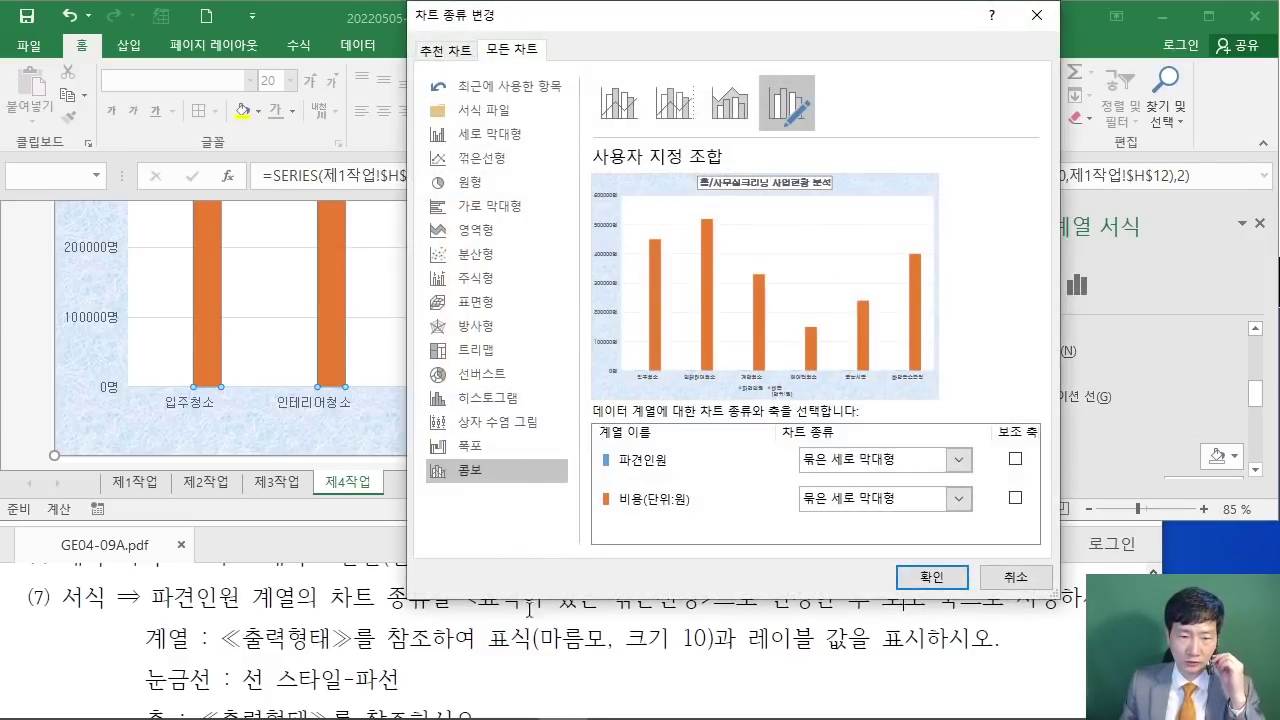
drag(530, 24, 478, 24)
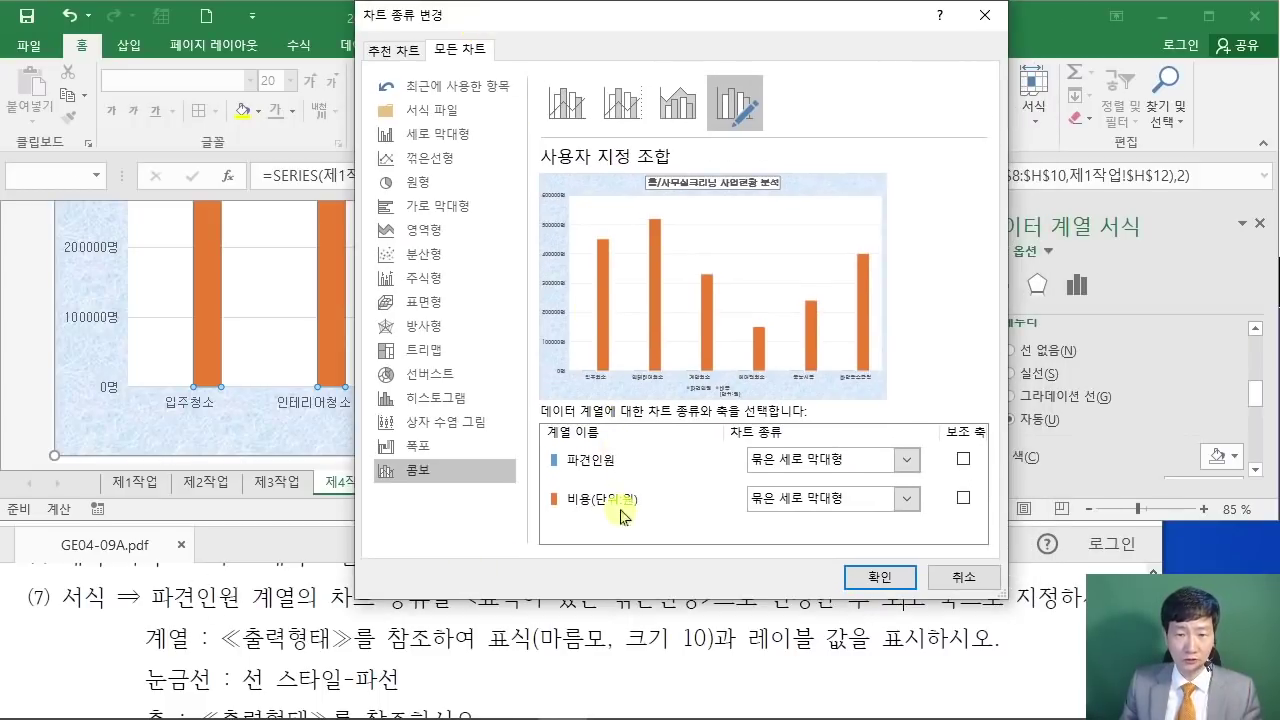
click(907, 459)
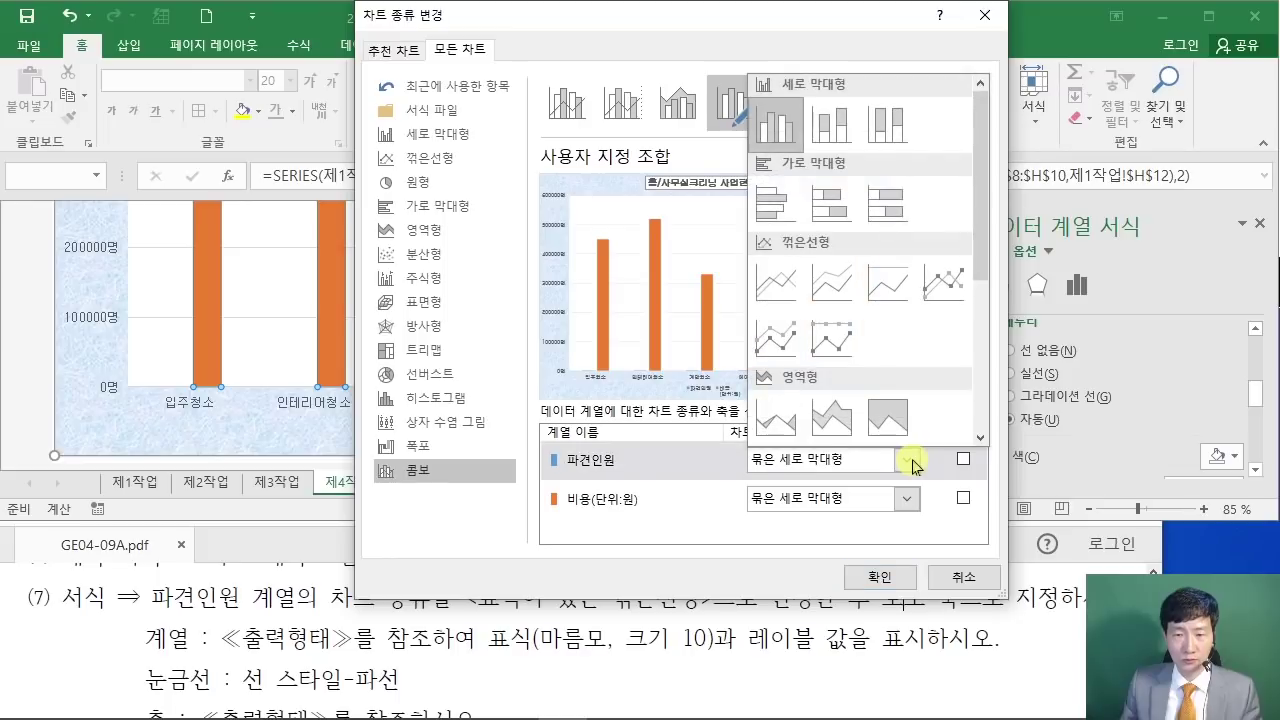
click(943, 283)
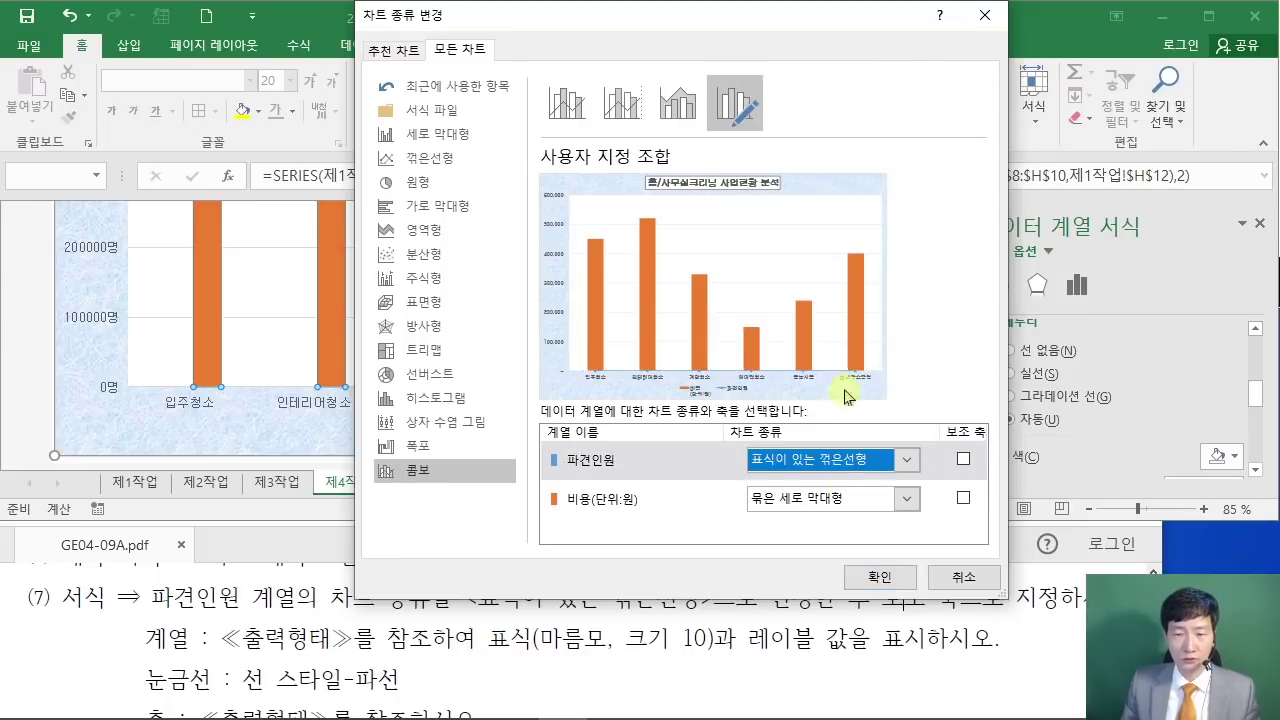
drag(766, 15, 510, 15)
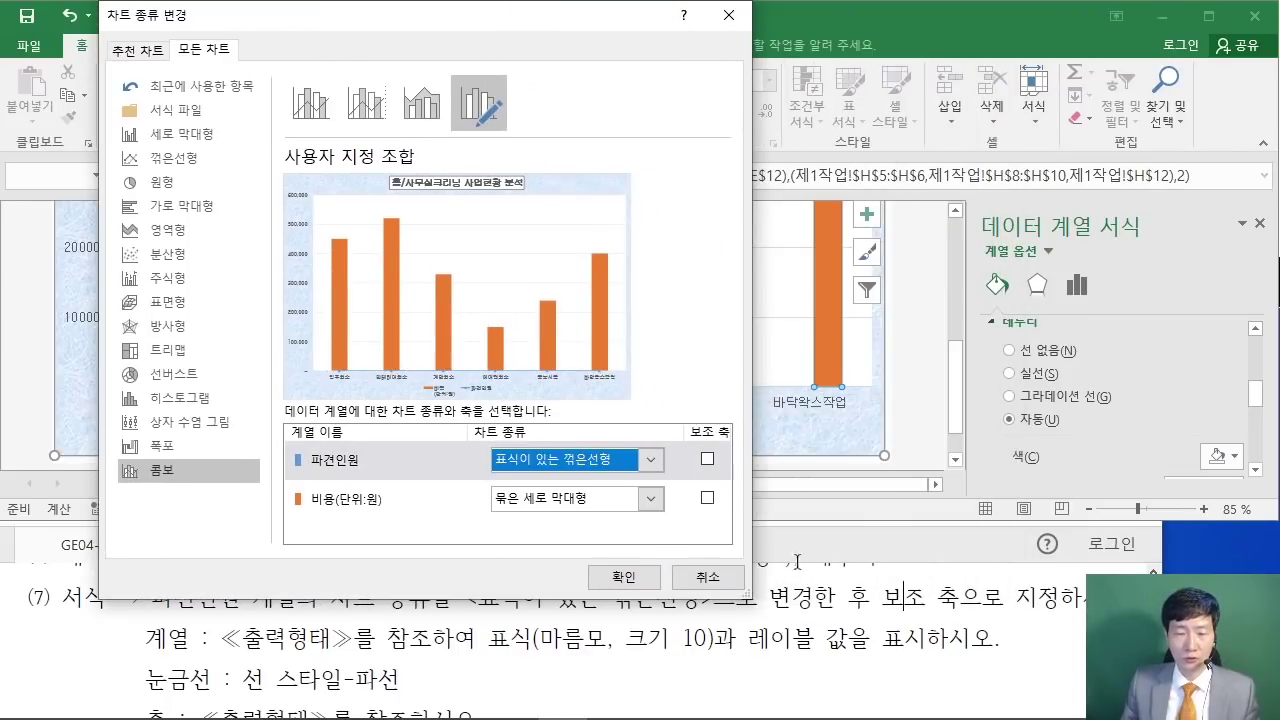
click(709, 460)
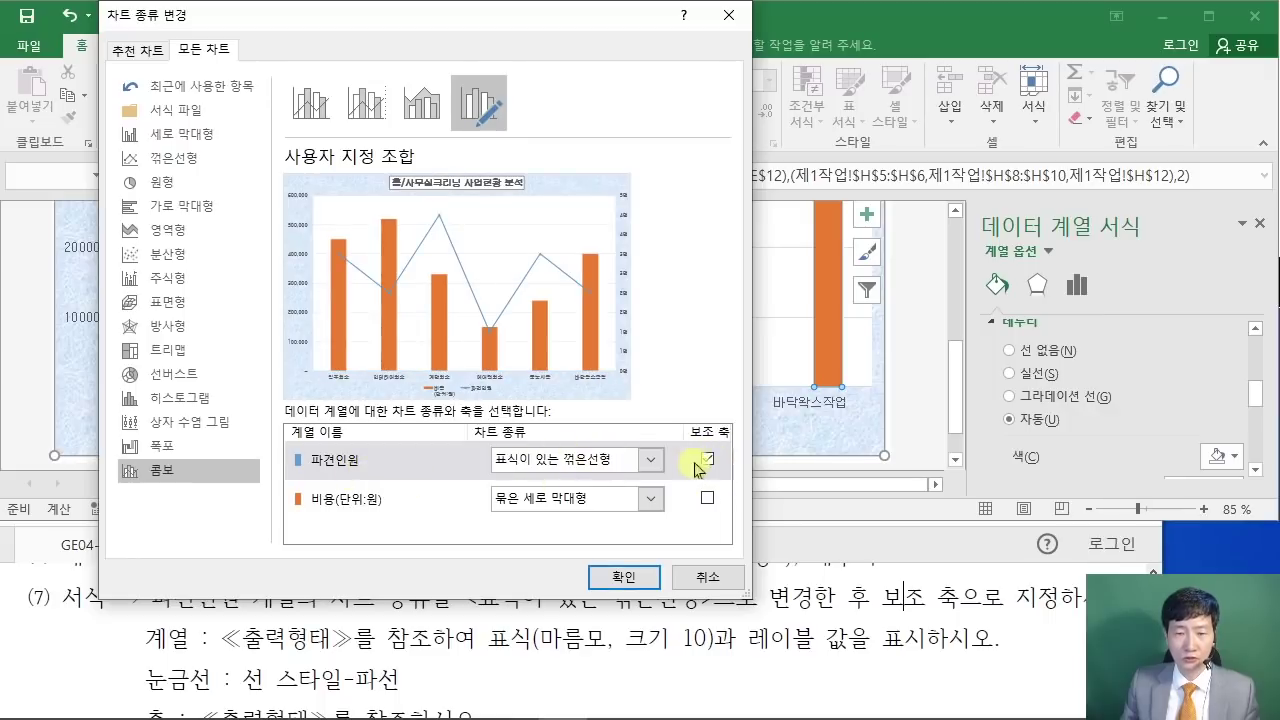
click(624, 577)
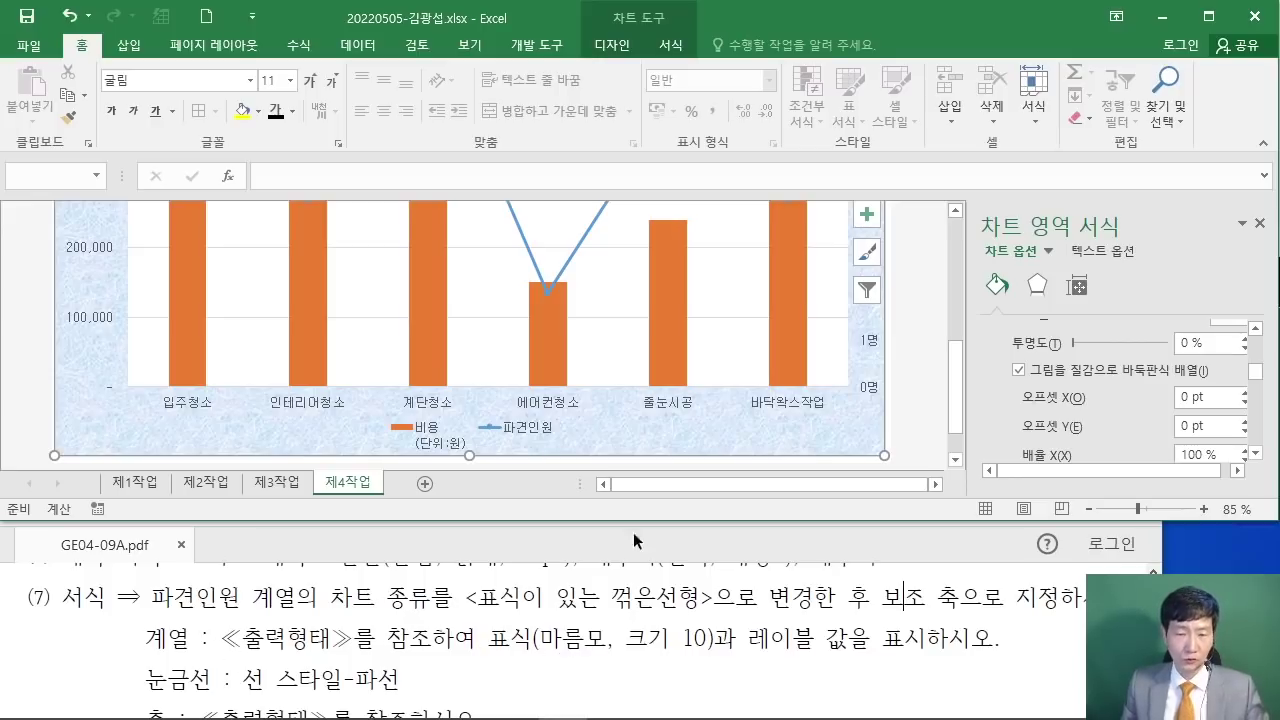
Step: Select the 파견인원 line and switch its markers to a built-in style
drag(957, 366, 975, 275)
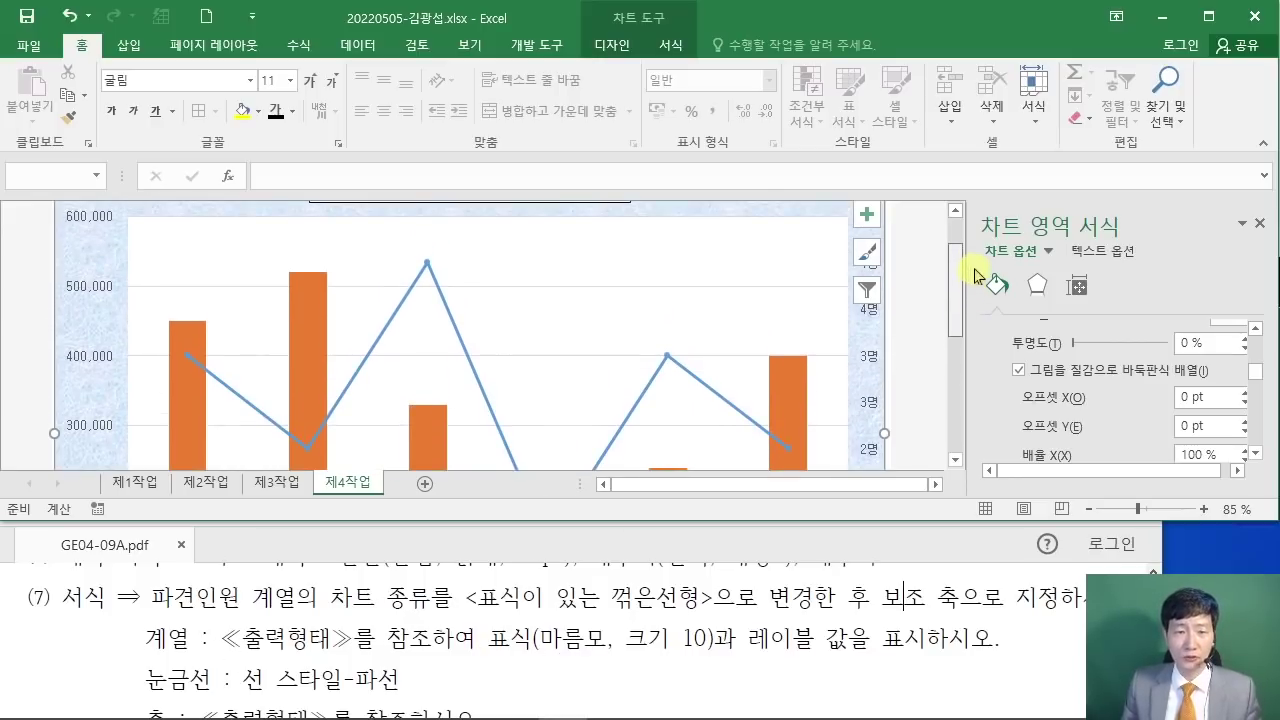
click(428, 264)
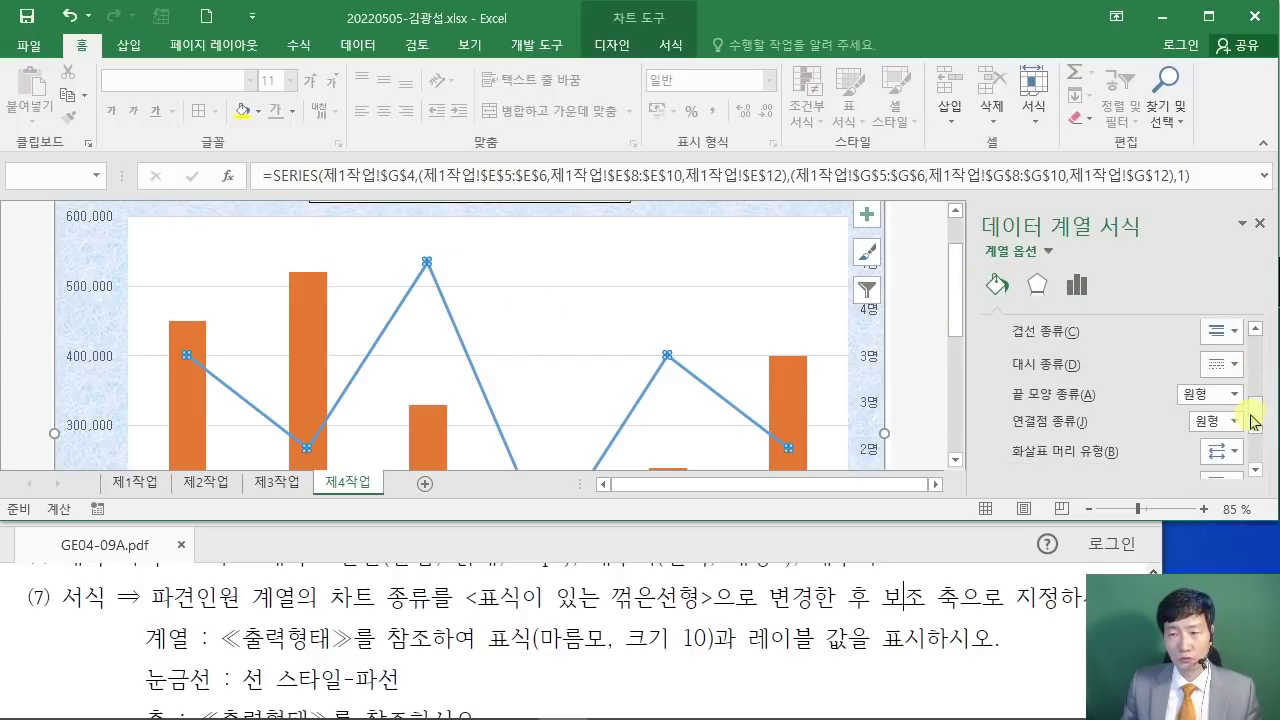
drag(1250, 420, 1267, 330)
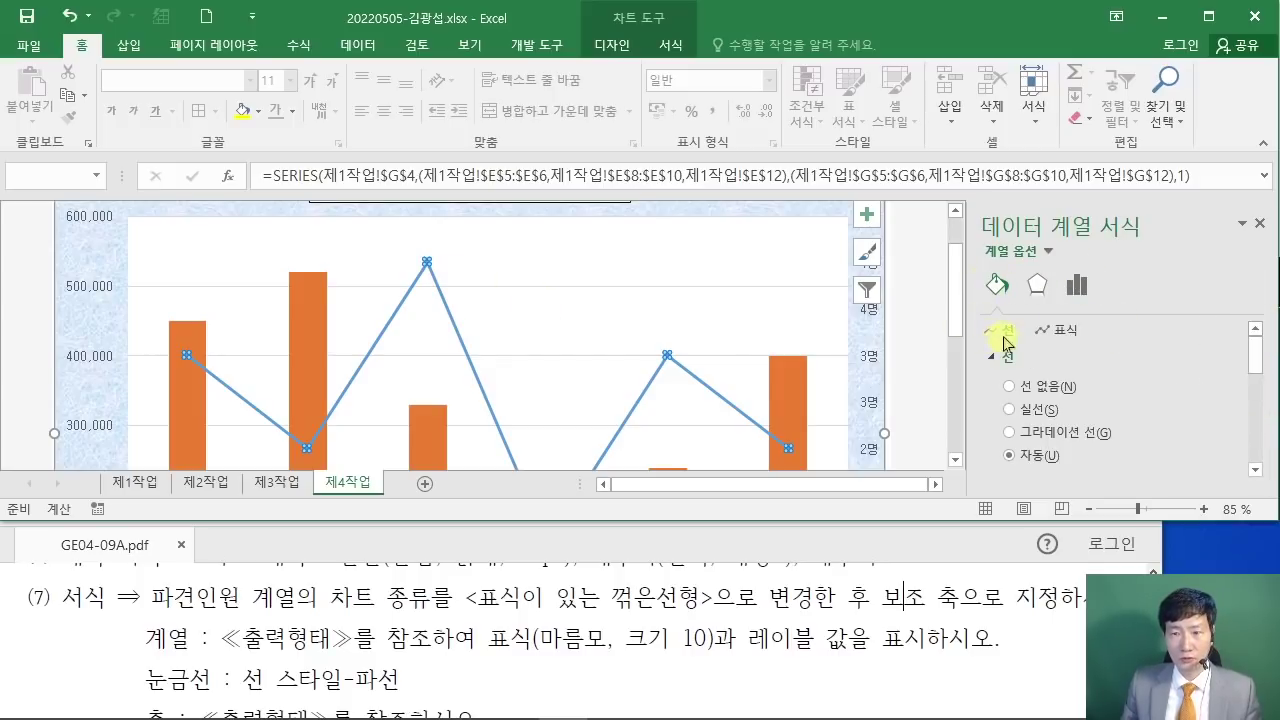
click(1062, 336)
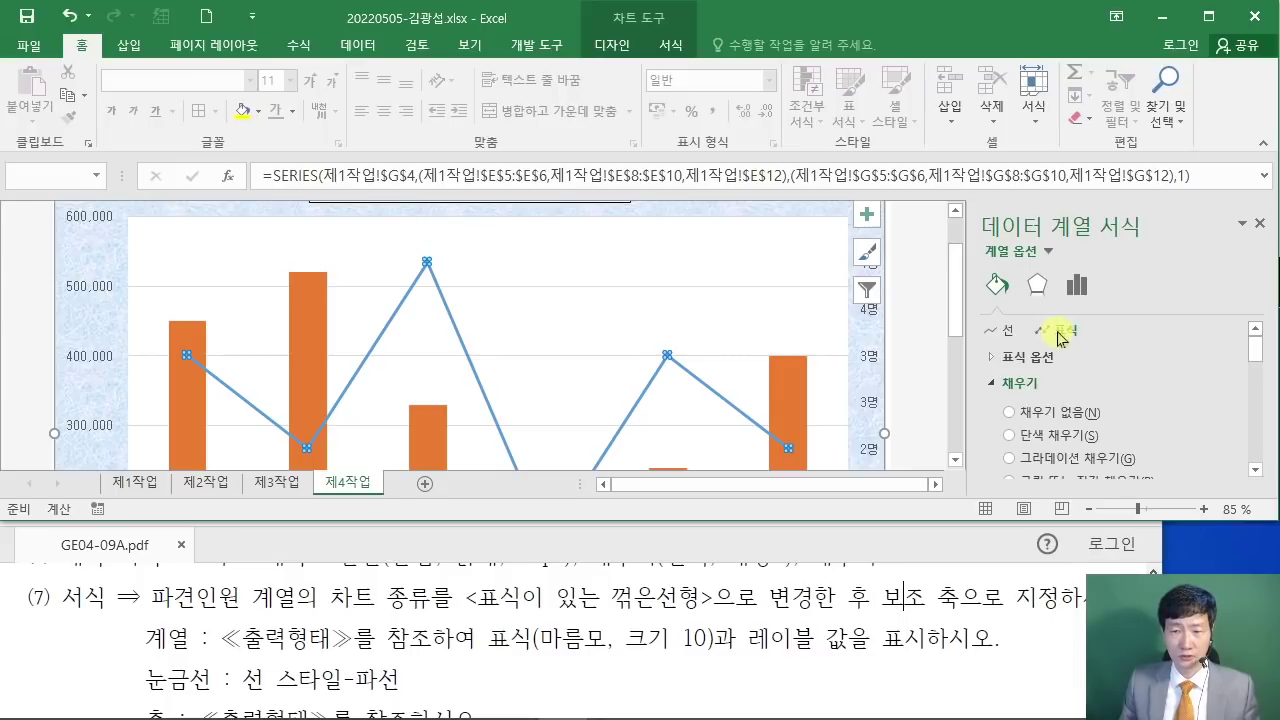
click(996, 358)
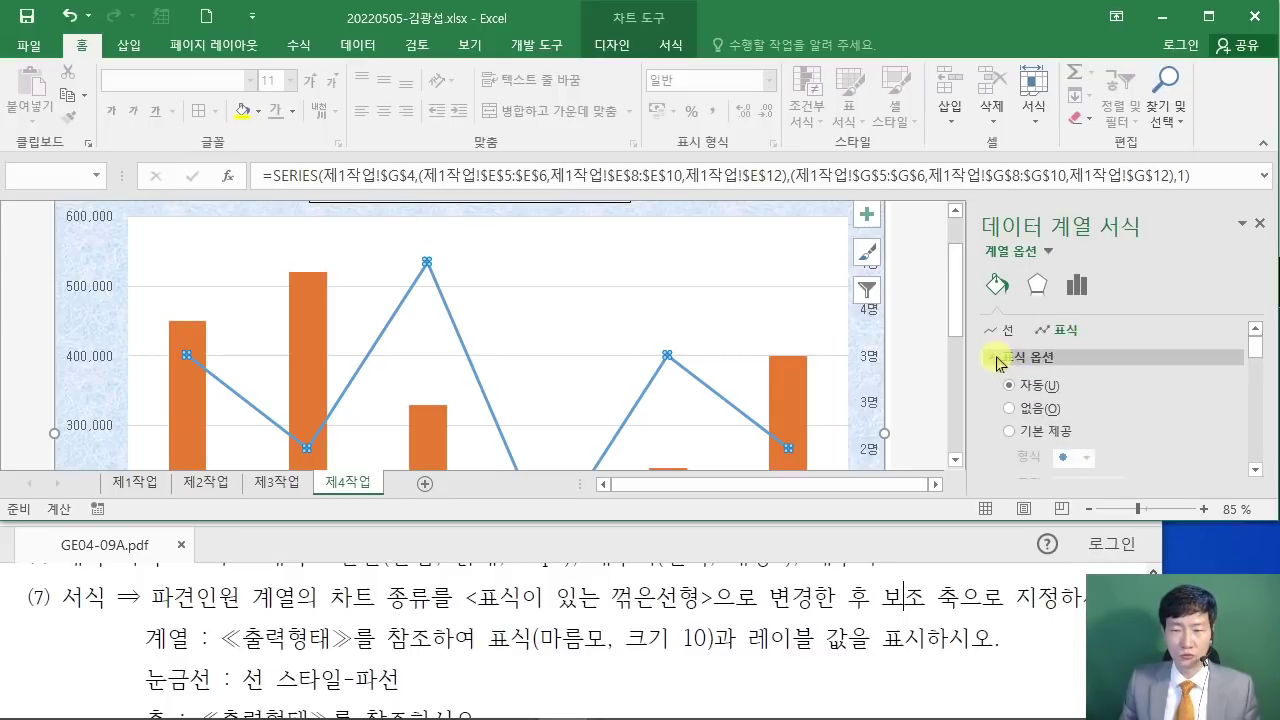
click(1009, 431)
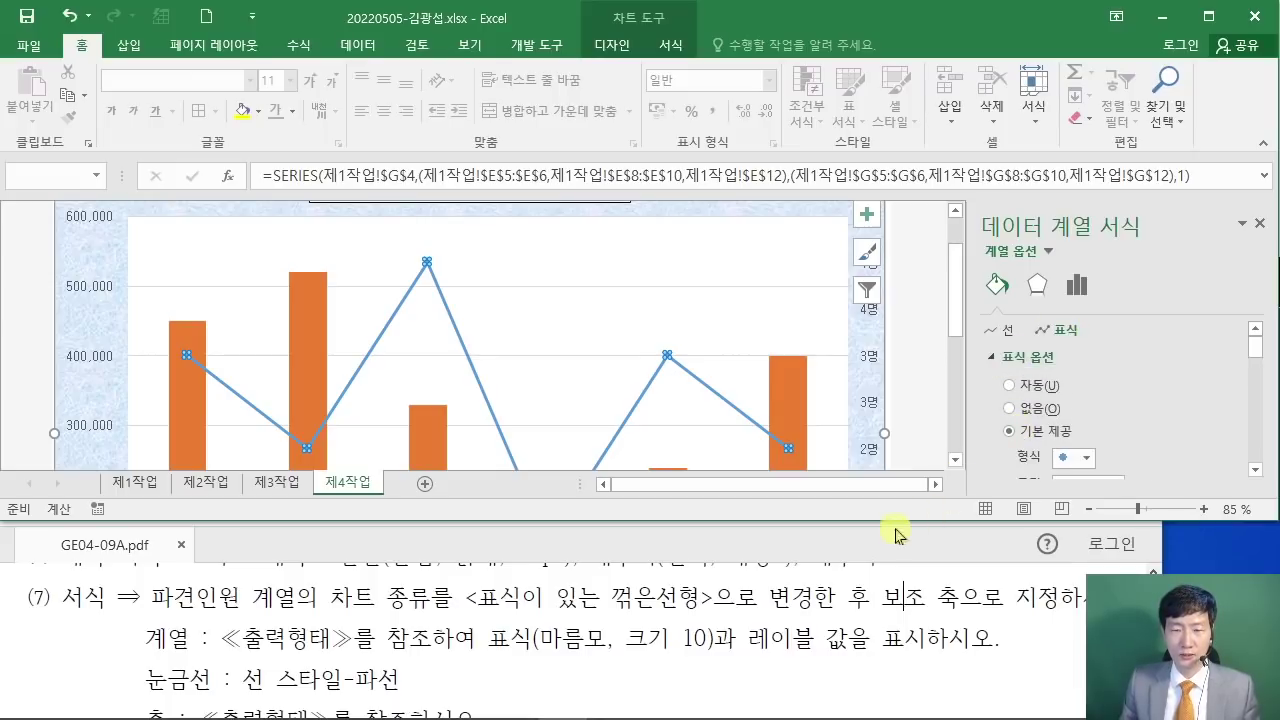
Step: Make the markers size-10 diamonds, then bring the PDF instructions up full screen
drag(899, 521, 928, 545)
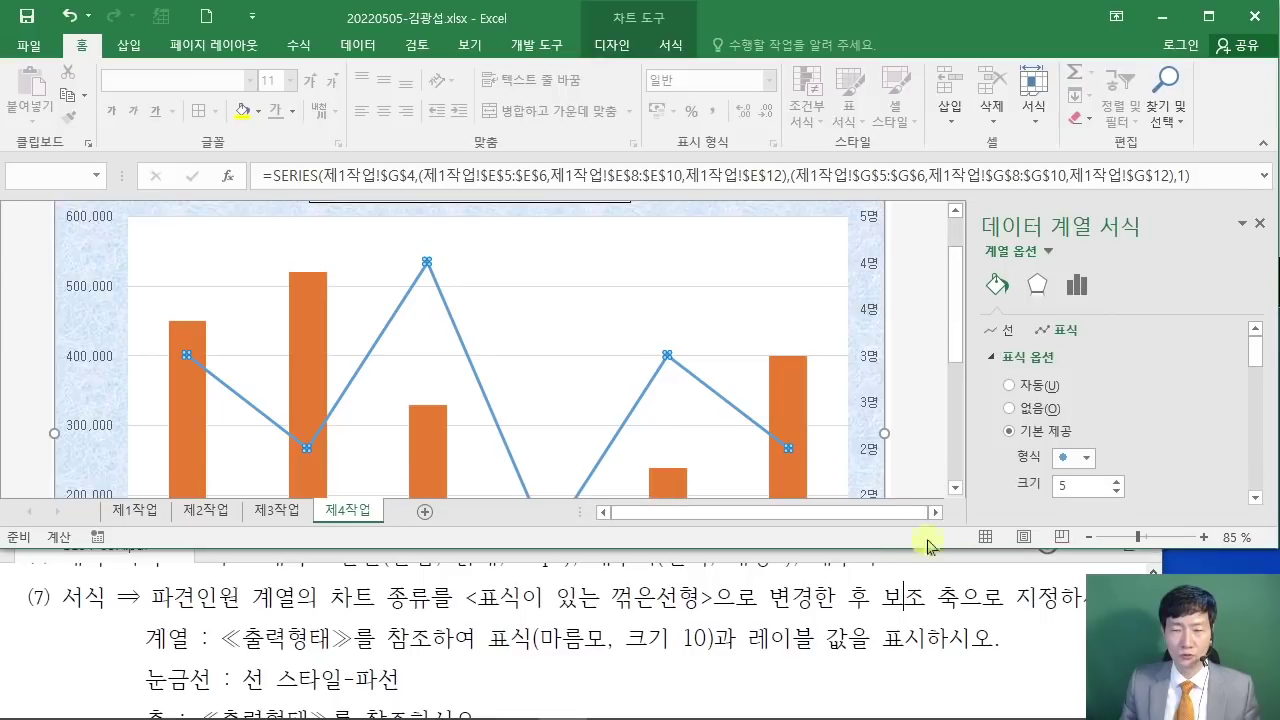
click(1087, 459)
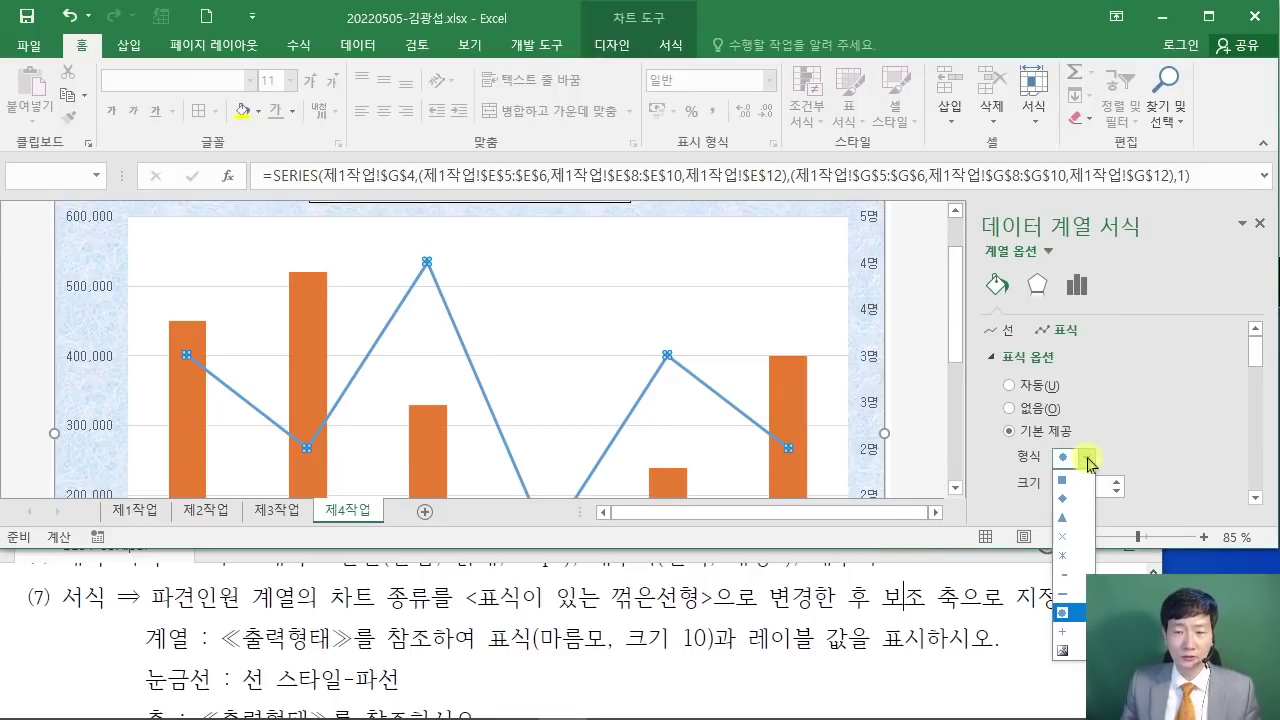
click(1070, 499)
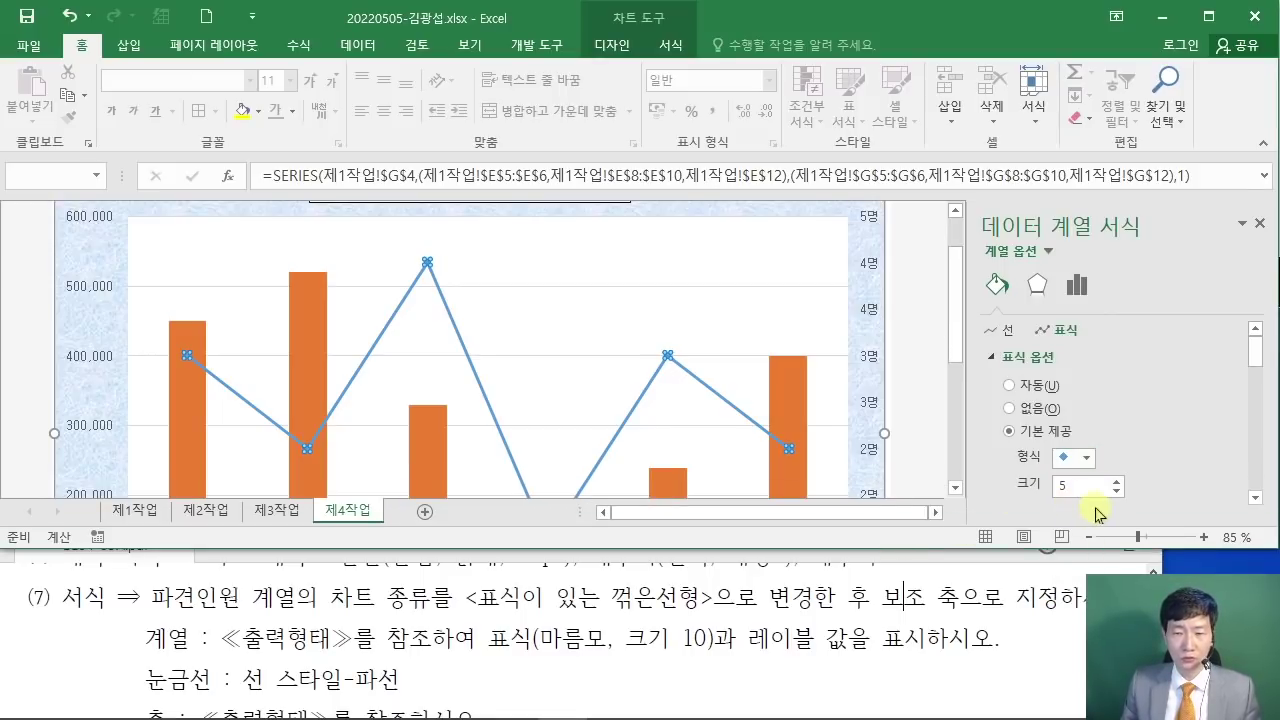
double_click(1076, 494)
text(10)
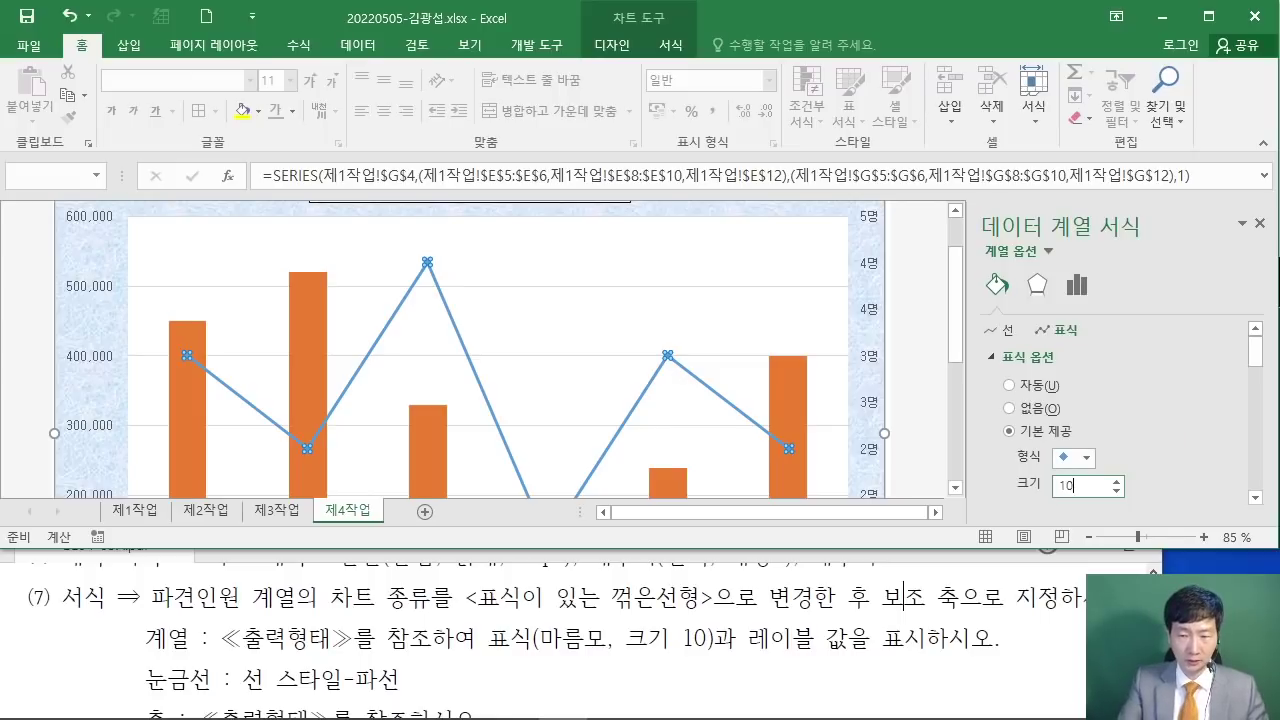
click(1034, 483)
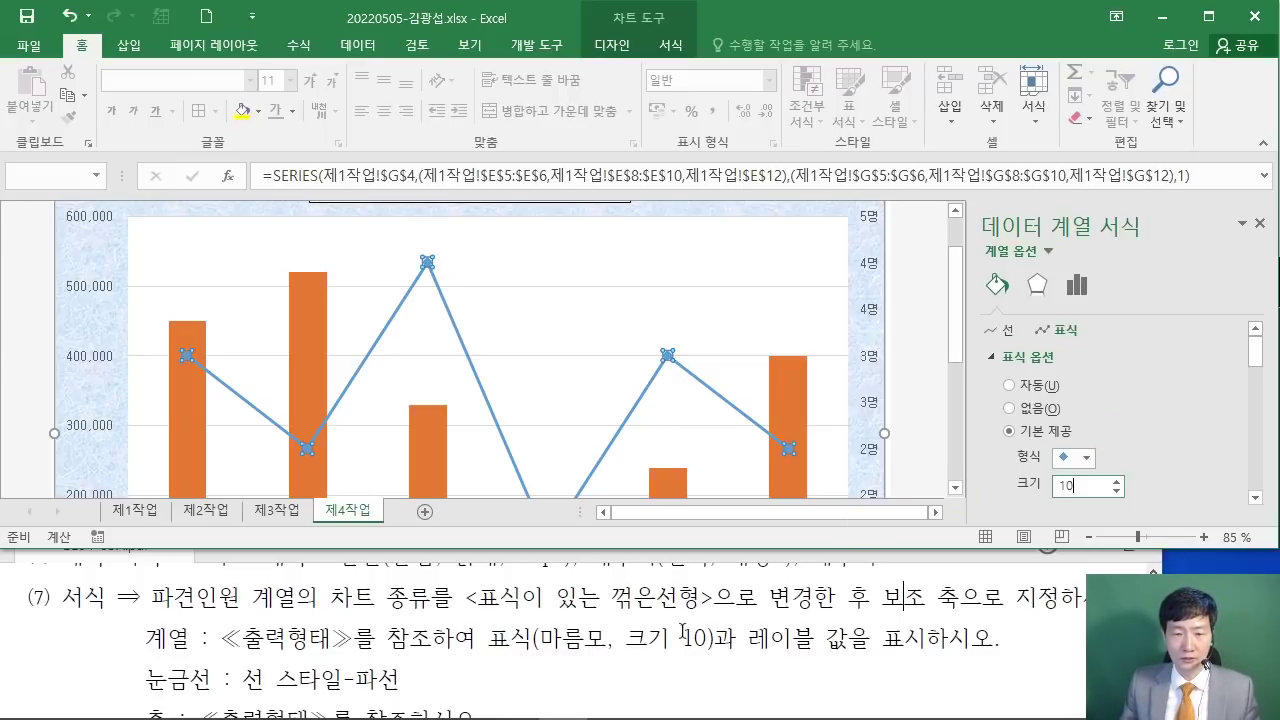
click(1040, 645)
click(1093, 514)
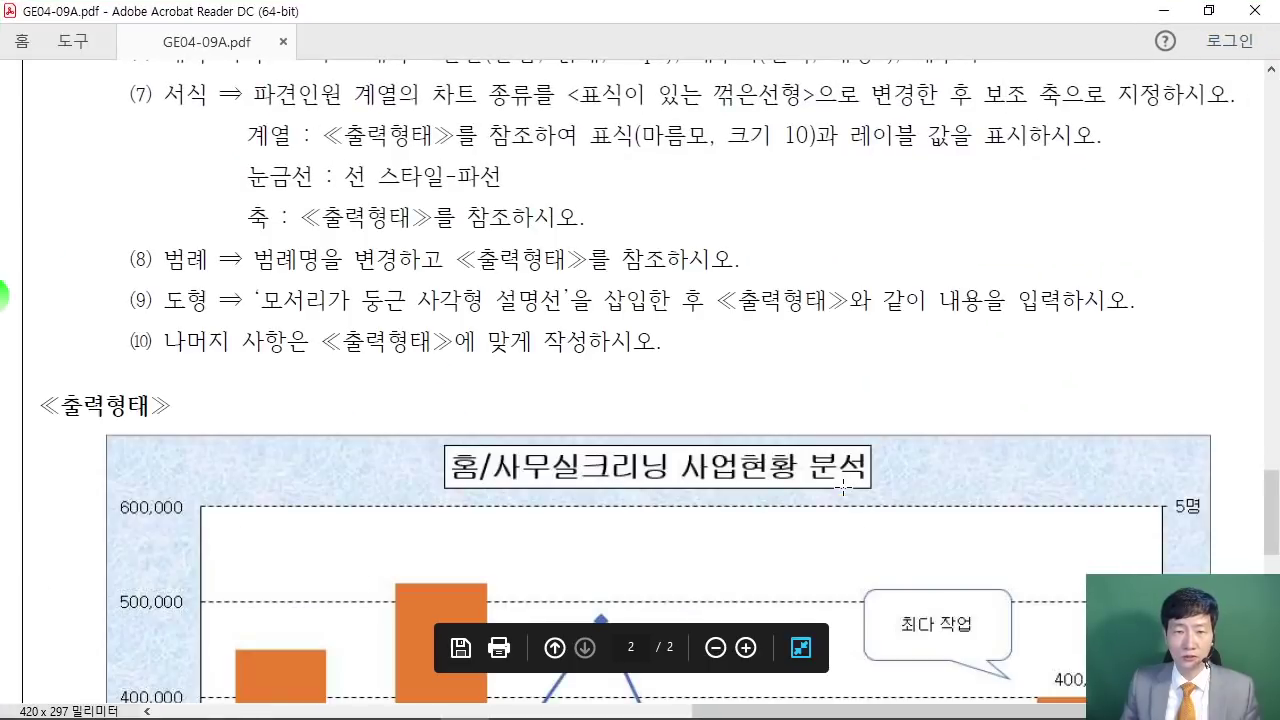
Step: Scroll through the sample 출력형태 chart in the PDF, then restore down the reader window
scroll(843, 487, down, 6)
scroll(919, 497, down, 6)
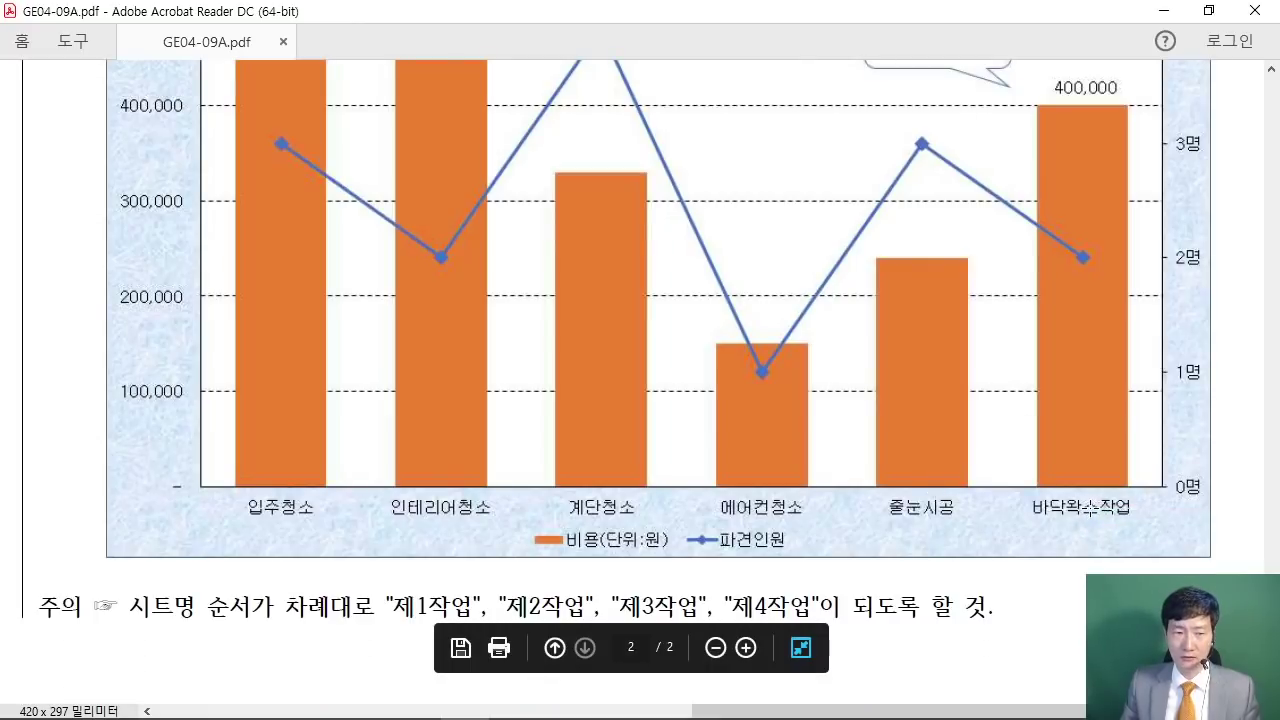
scroll(1097, 501, up, 2)
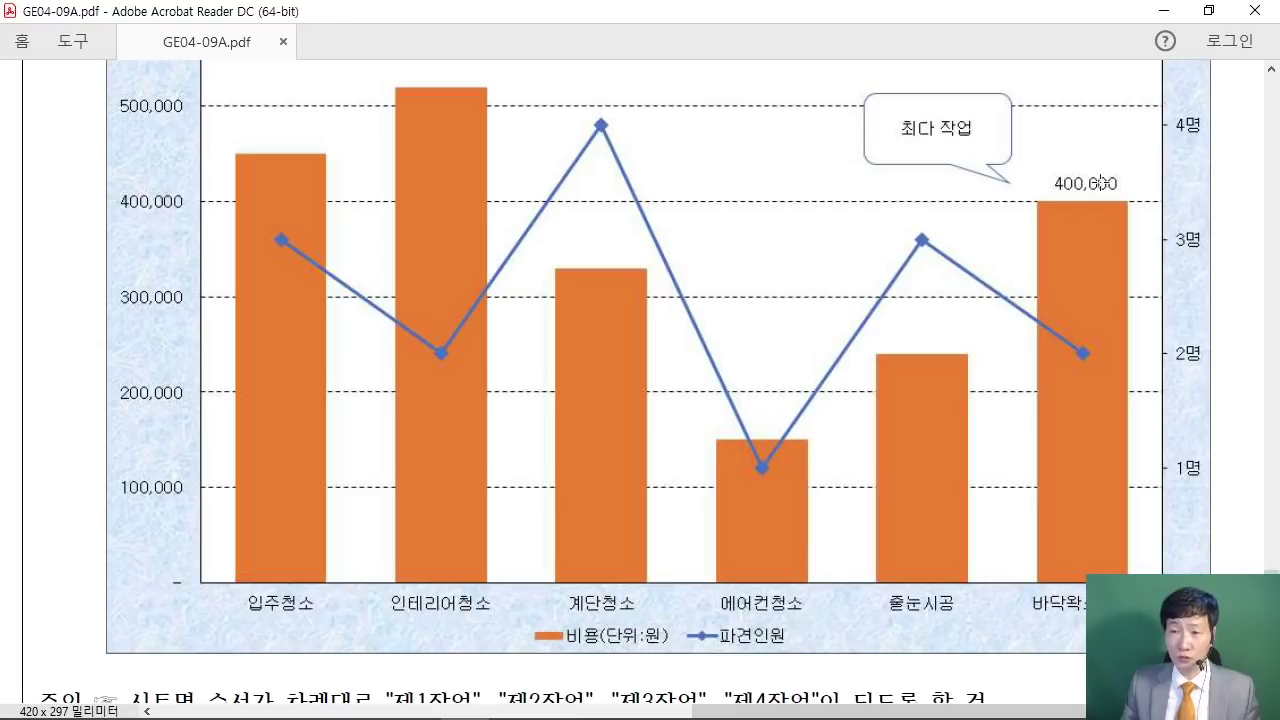
click(1209, 10)
Step: Add an Outside End data label showing 400,000 to the 바닥왁스작업 bar only
click(922, 394)
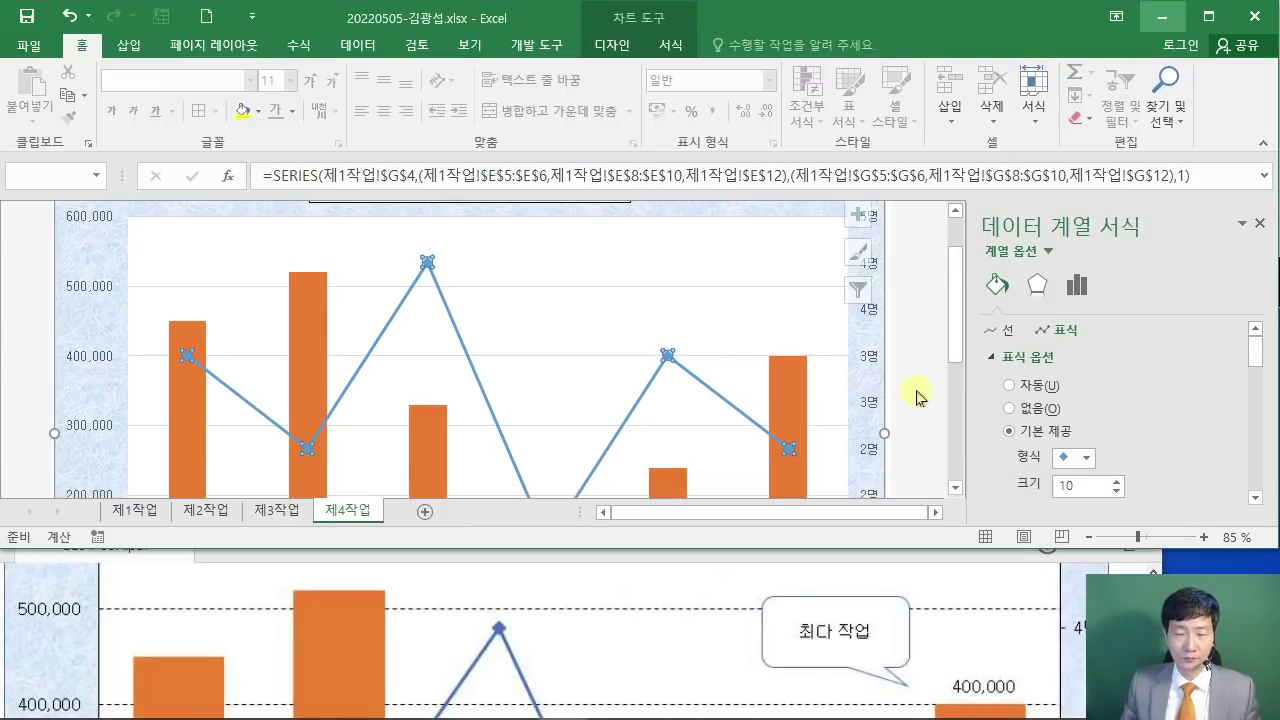
scroll(916, 394, down, 5)
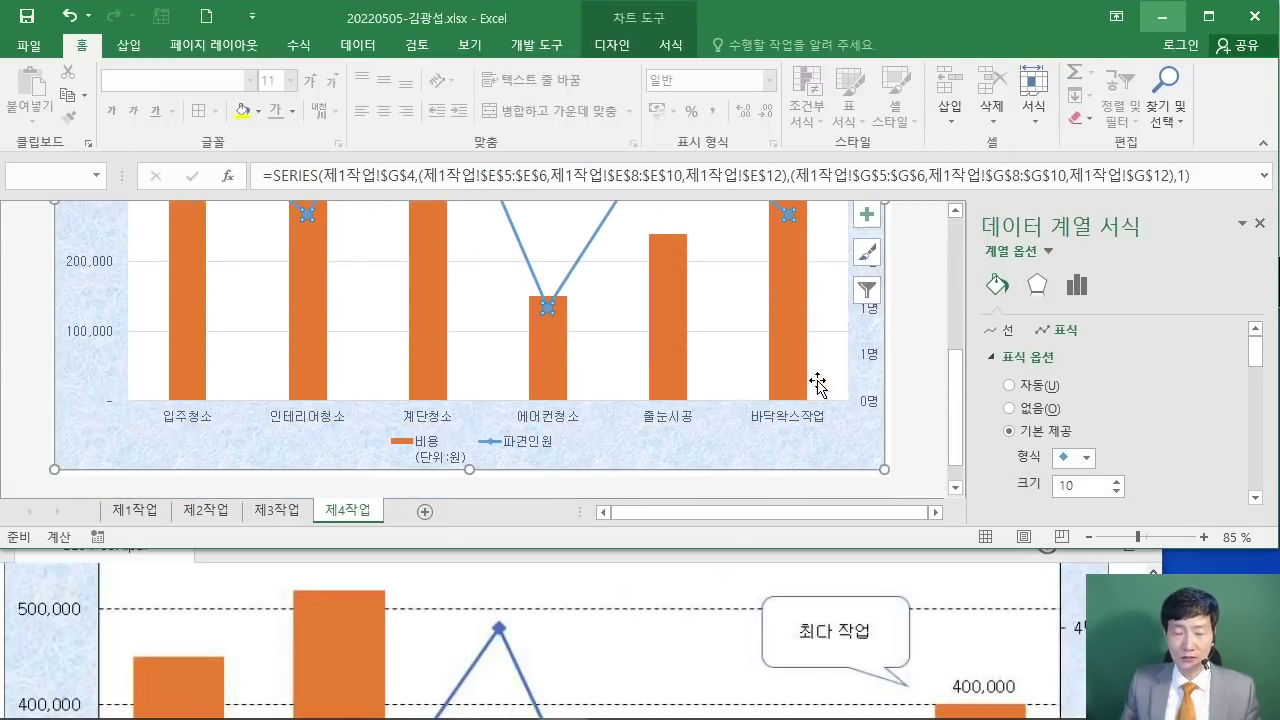
scroll(810, 378, up, 2)
scroll(799, 365, up, 1)
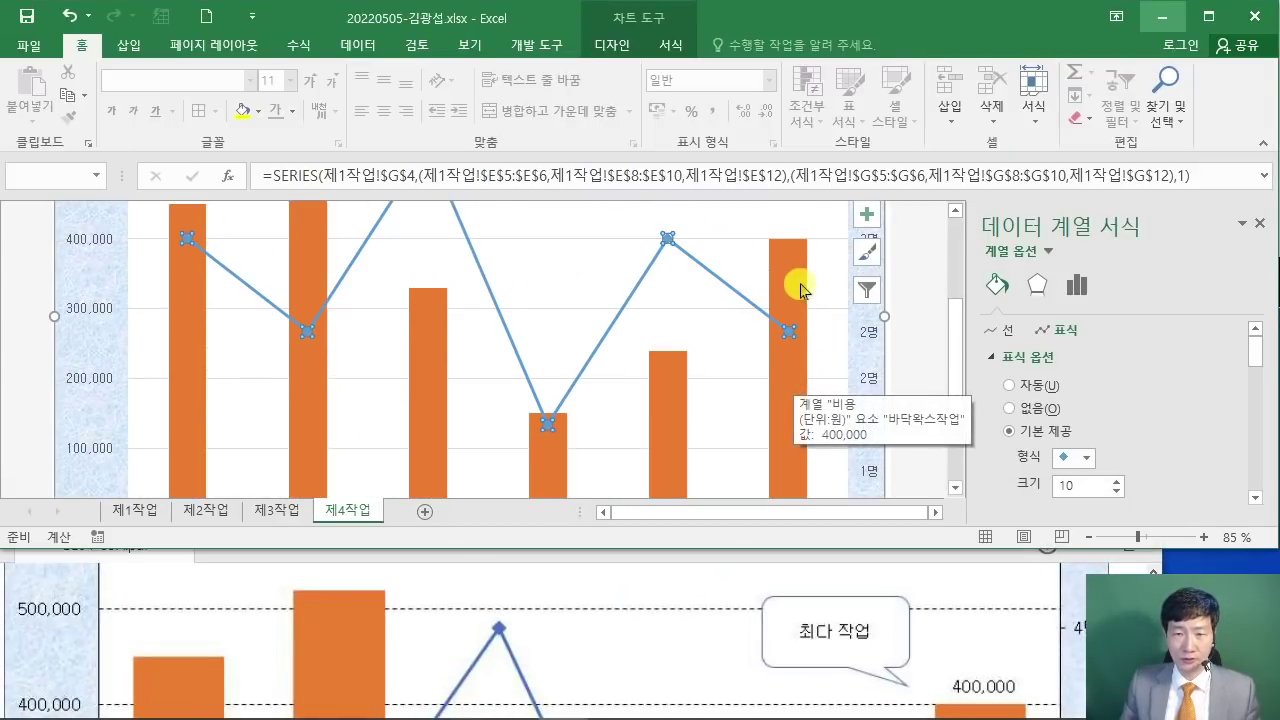
click(797, 292)
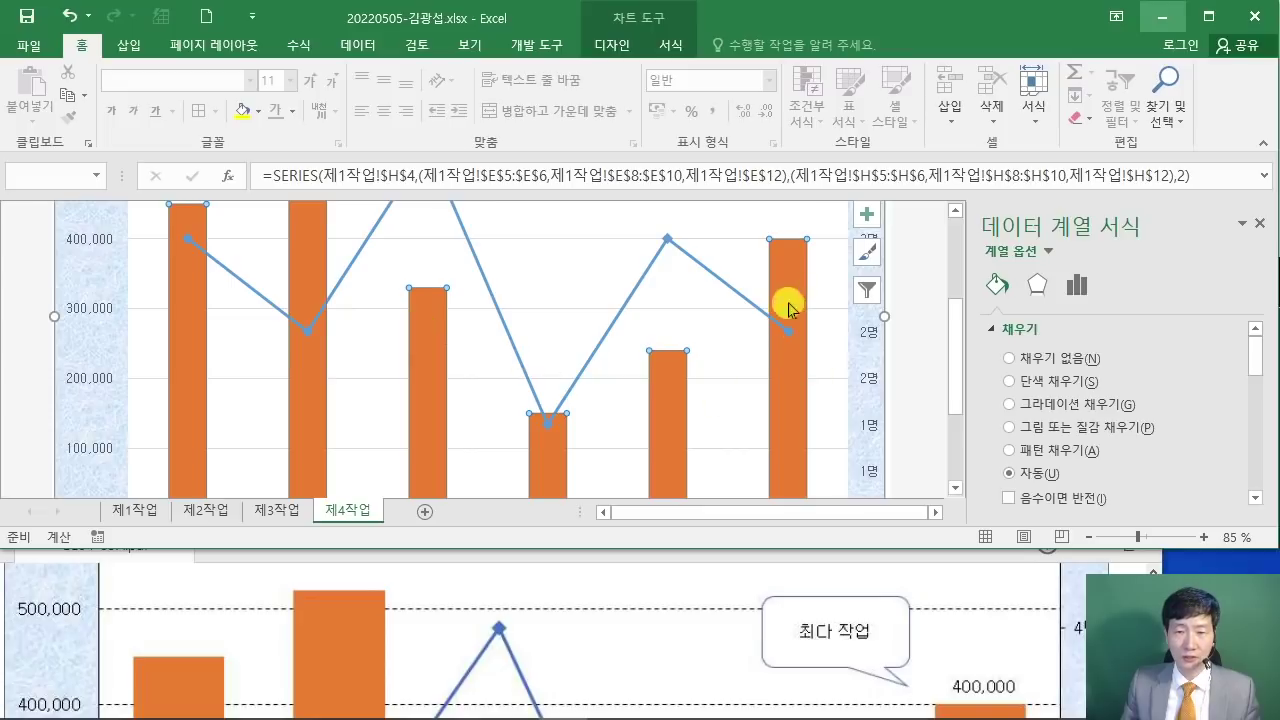
click(794, 283)
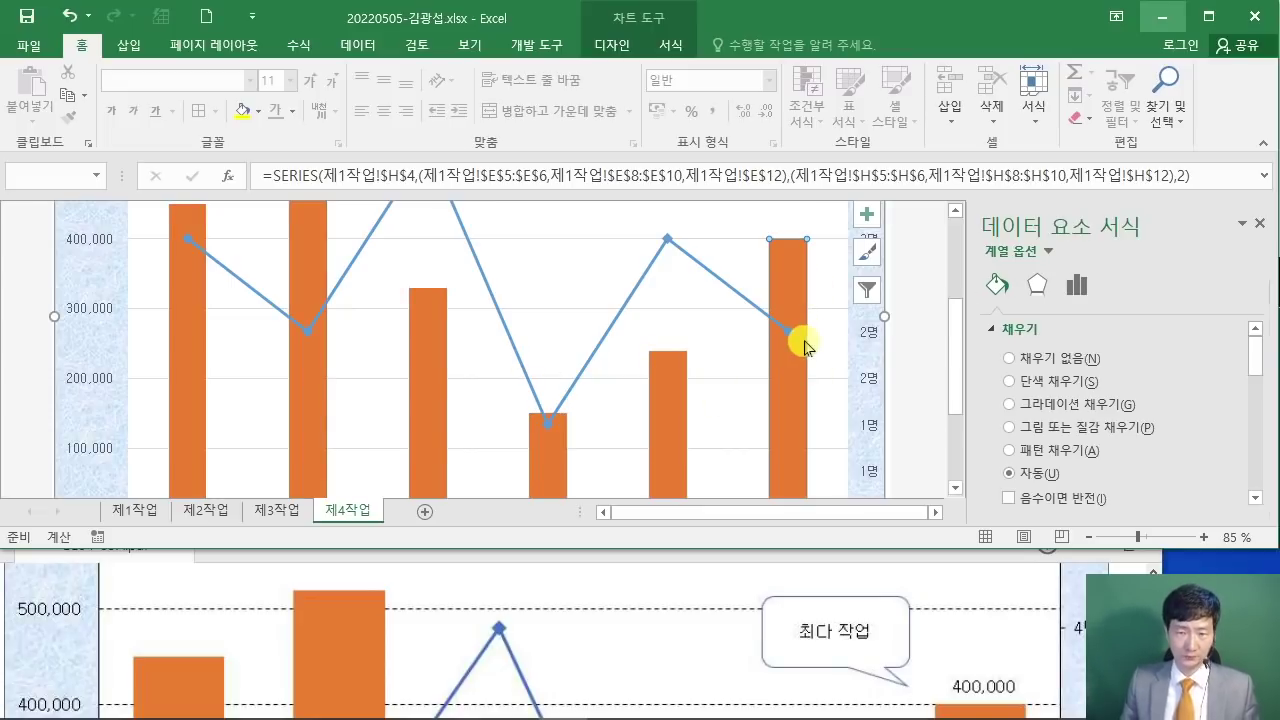
scroll(791, 289, up, 2)
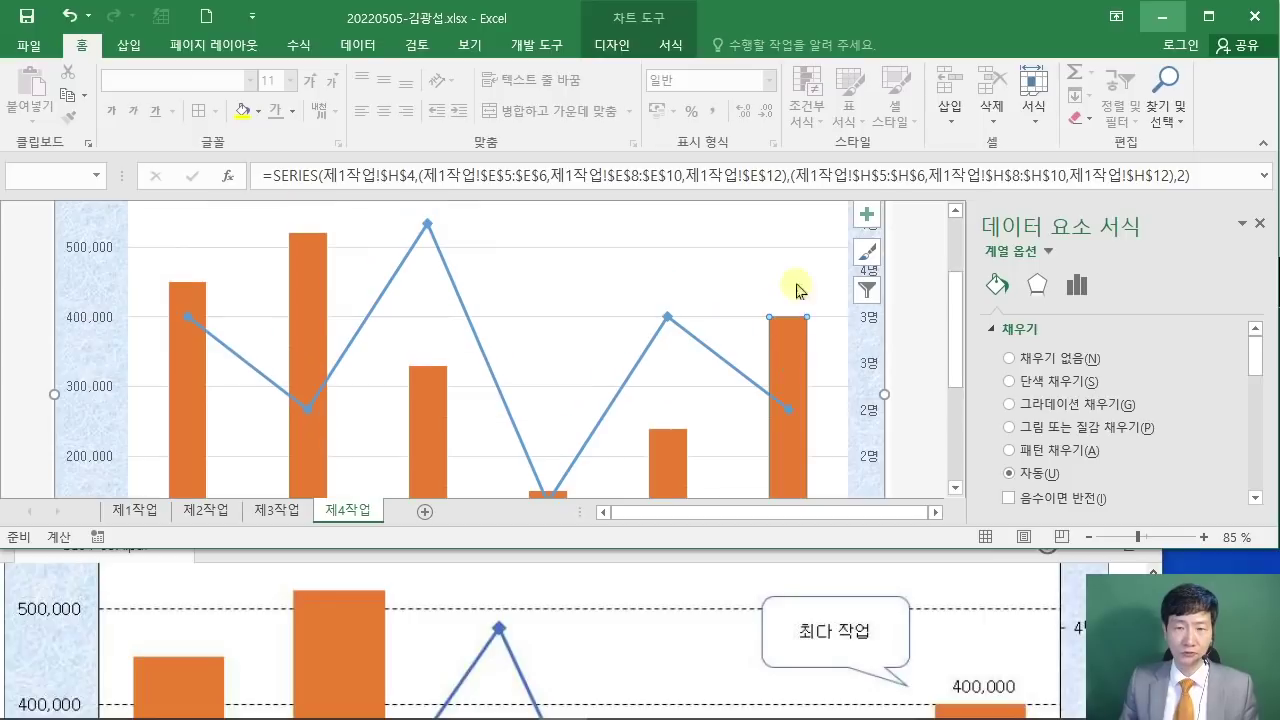
click(610, 44)
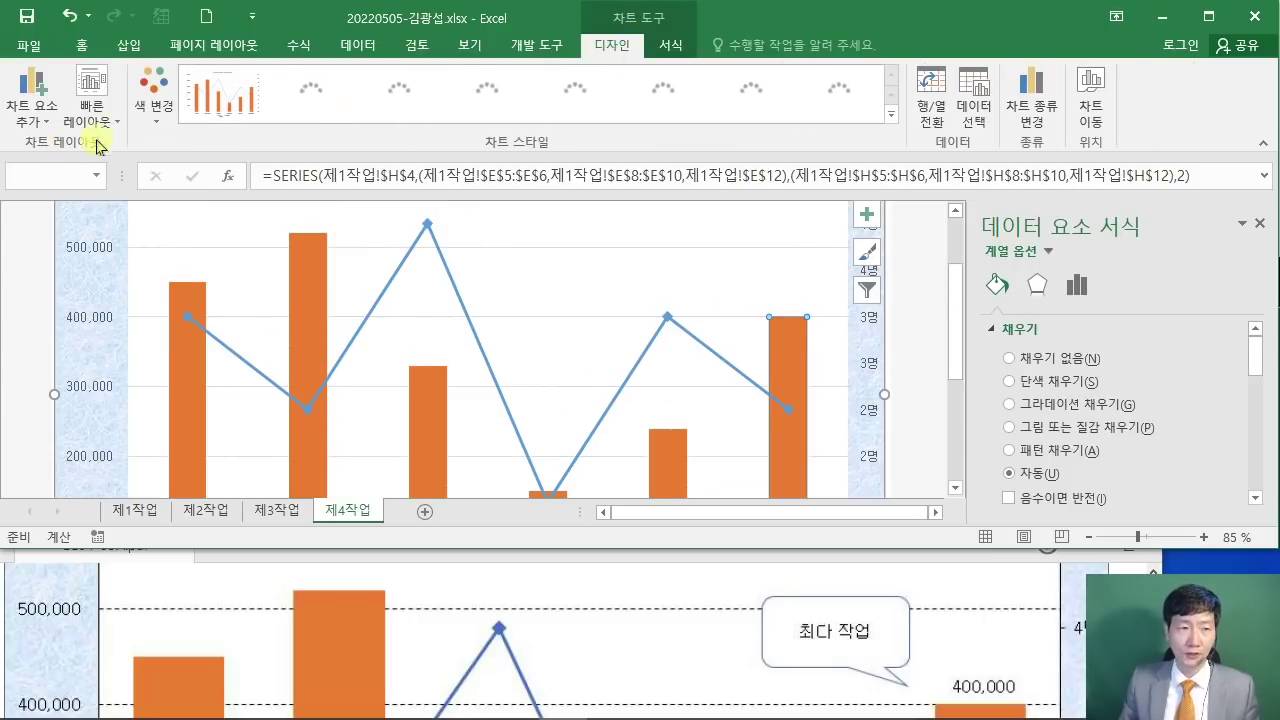
click(46, 120)
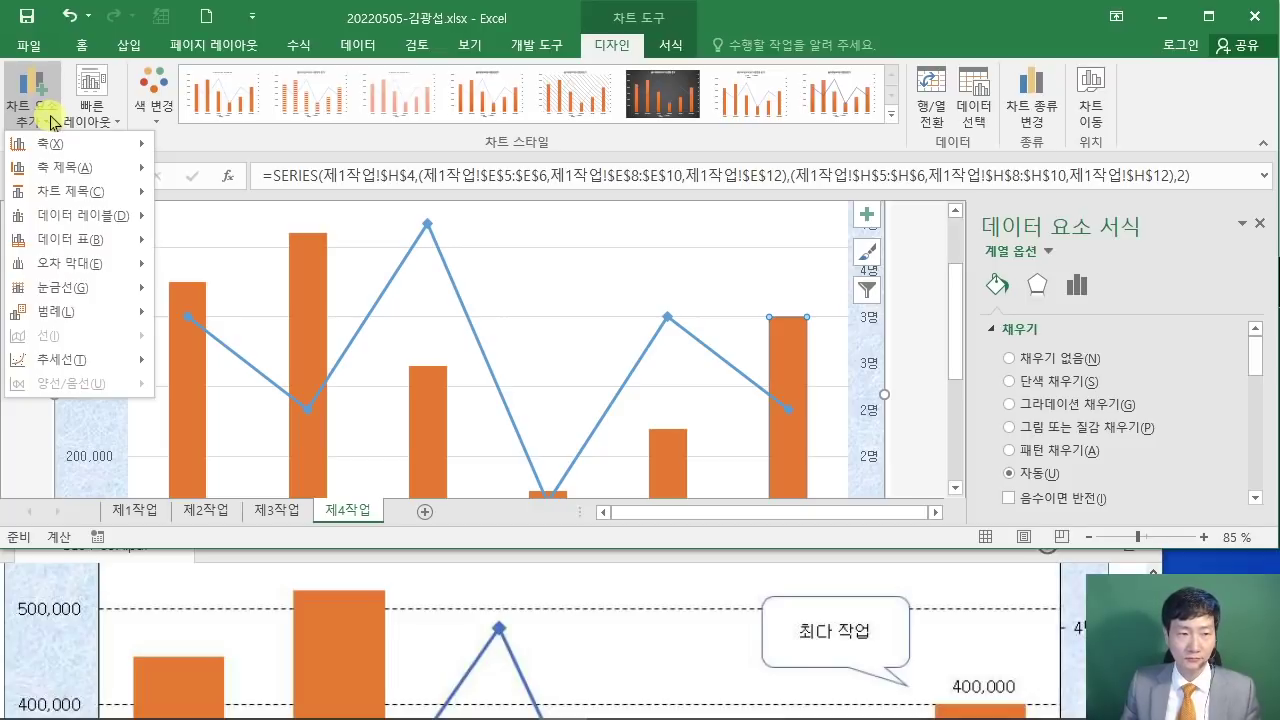
mouse_move(96, 220)
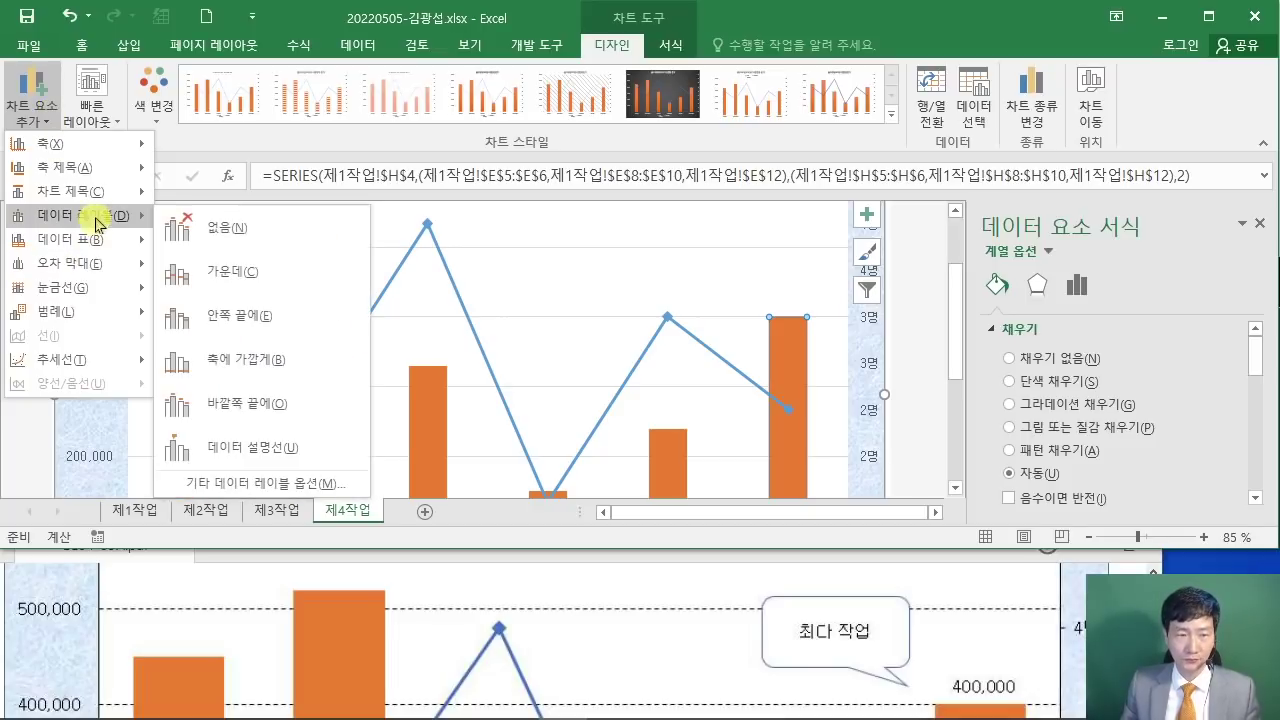
click(297, 405)
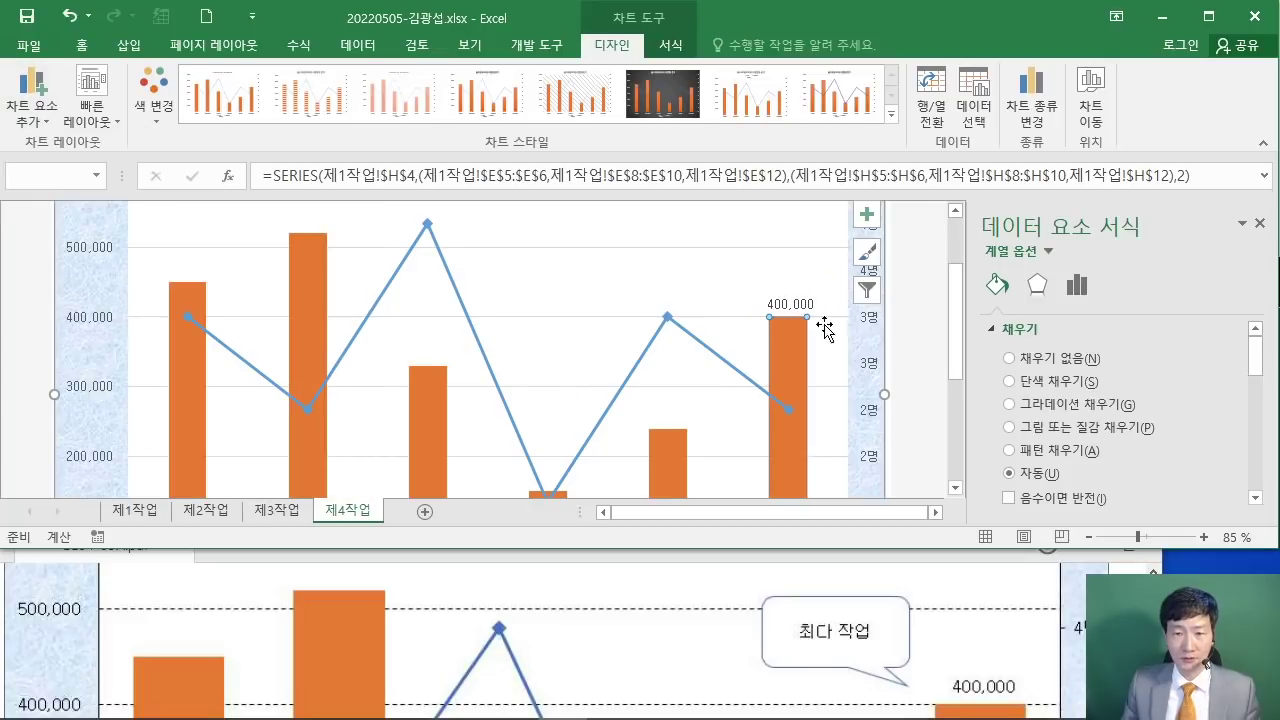
key(alt+Tab)
Step: Set the major gridlines' dash type to 파선 (dashed)
scroll(550, 640, down, 1)
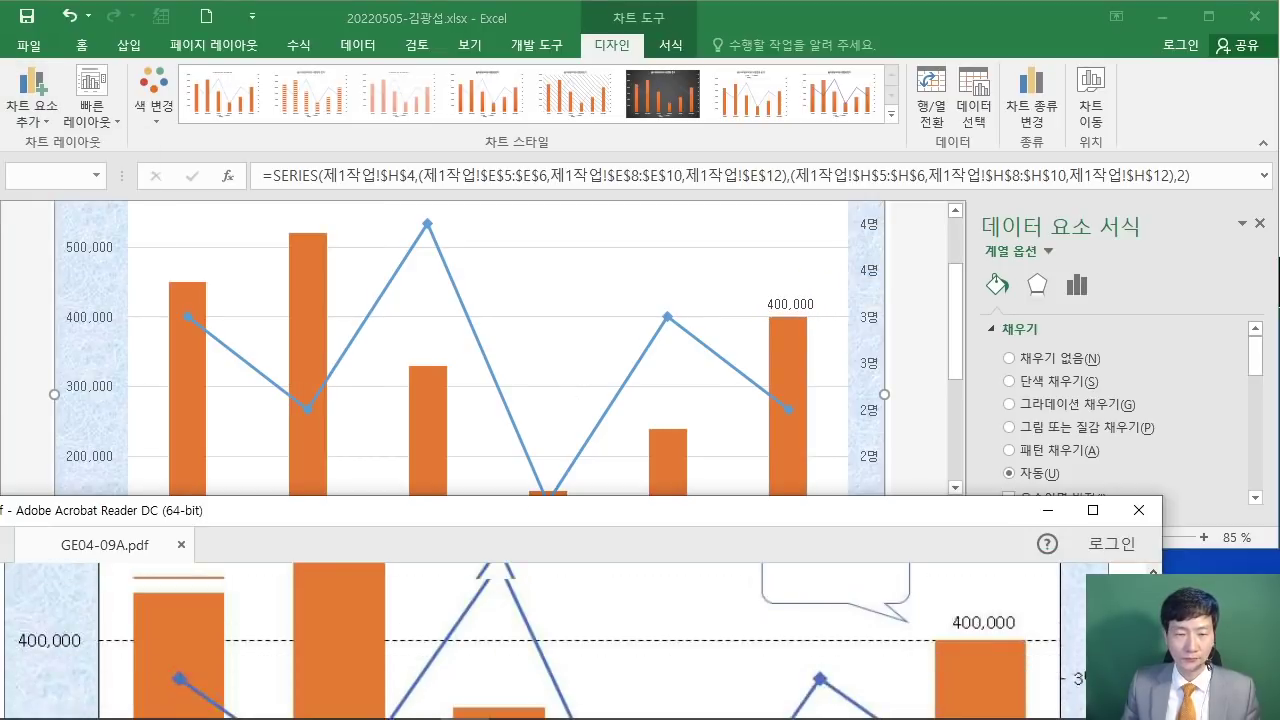
scroll(550, 640, up, 3)
scroll(550, 640, up, 5)
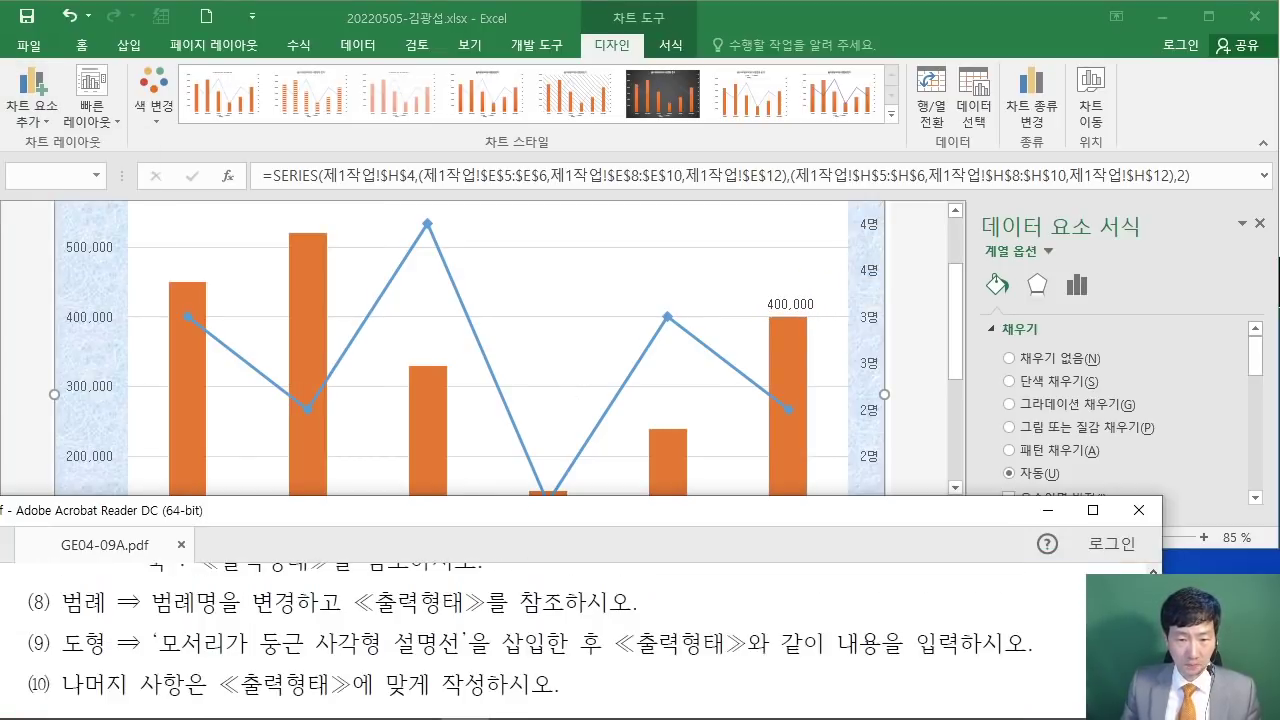
scroll(550, 640, up, 1)
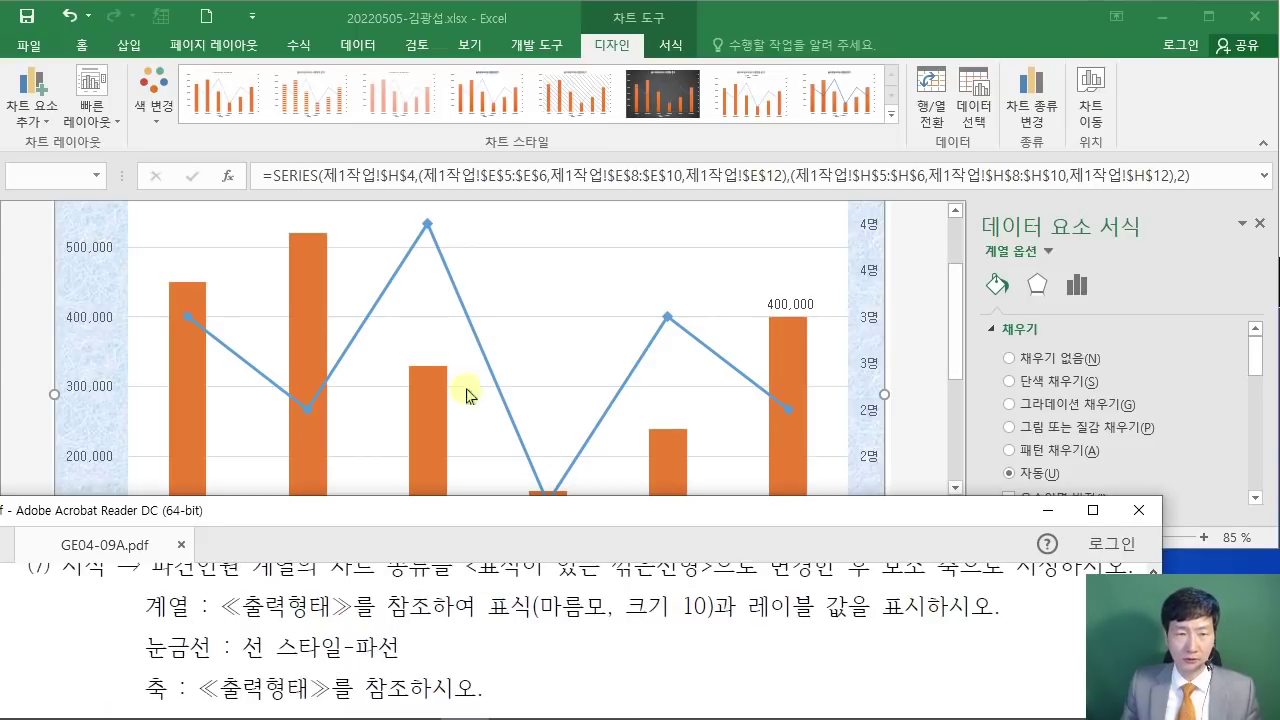
click(504, 250)
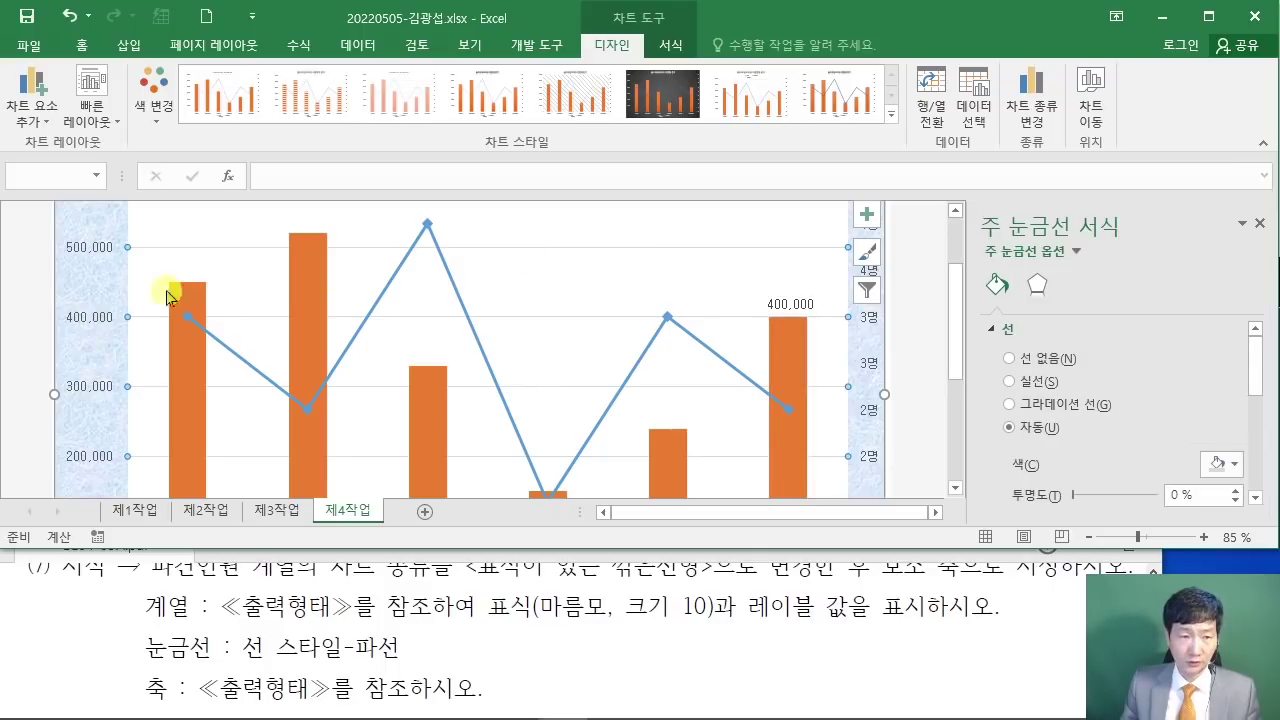
scroll(795, 295, up, 1)
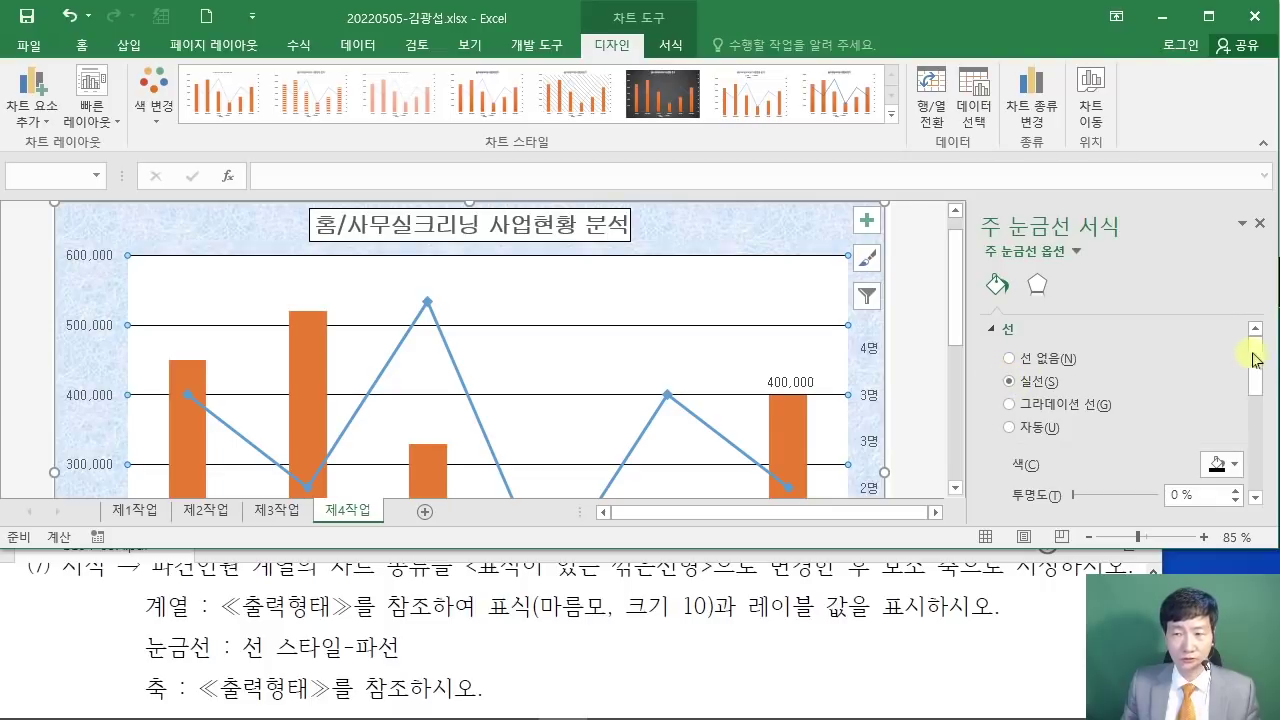
drag(1257, 367, 1257, 430)
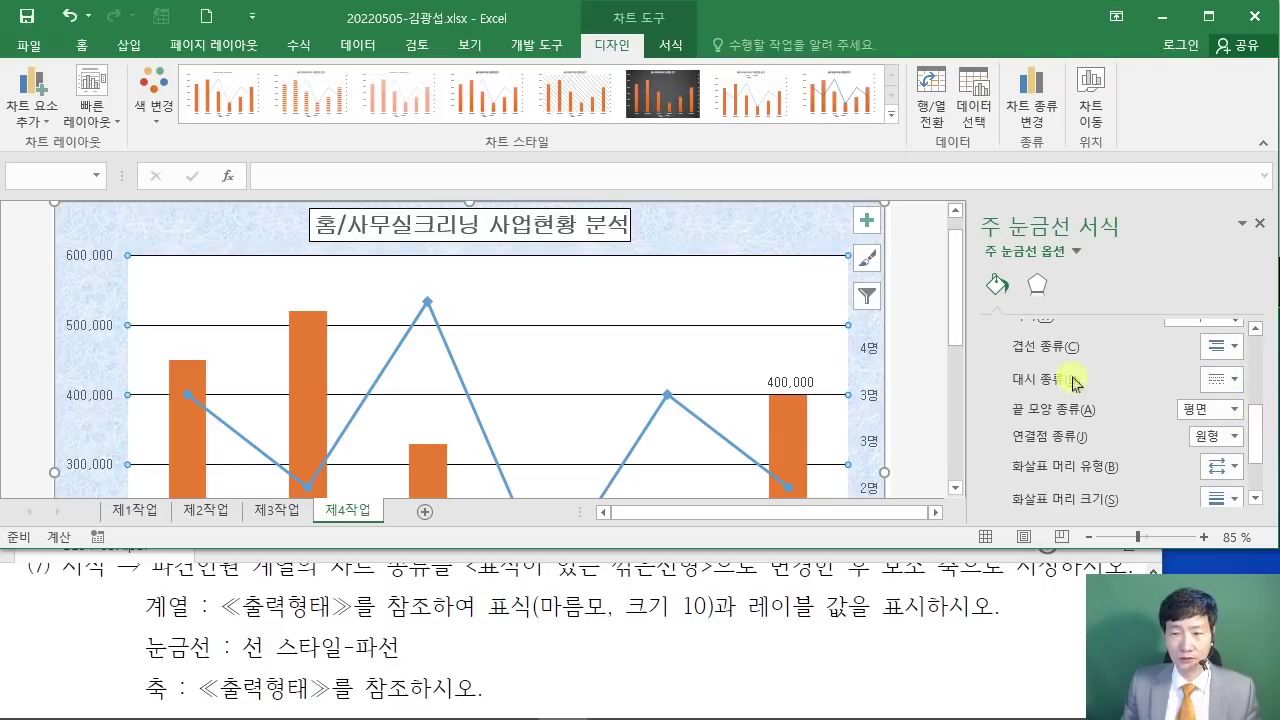
click(1233, 380)
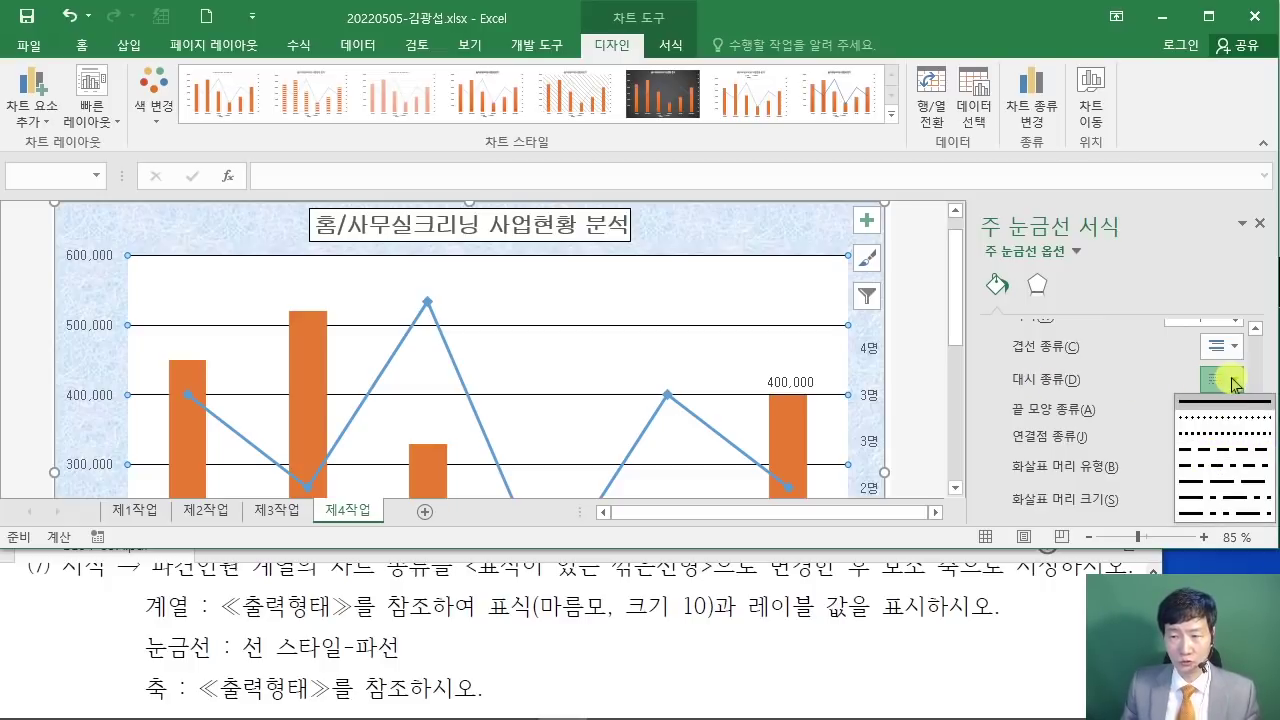
click(1212, 451)
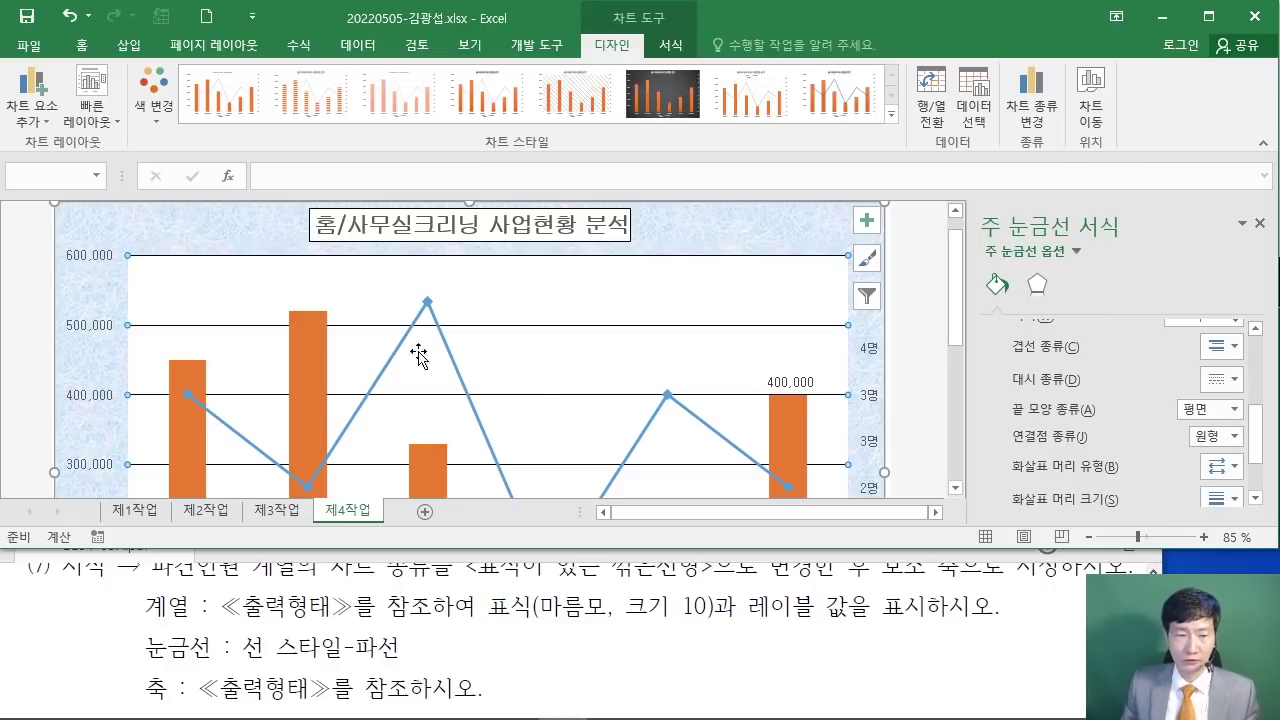
click(349, 627)
scroll(355, 657, down, 1)
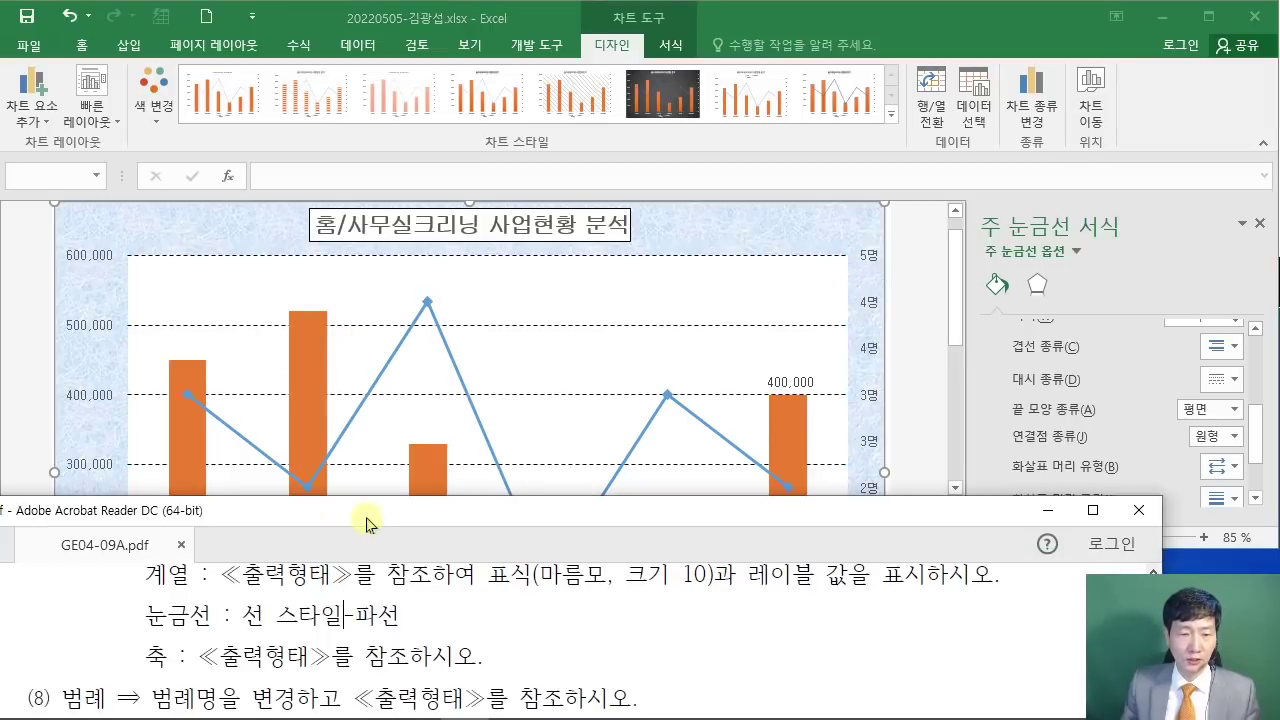
Step: Snap the PDF to the left half and Excel to the right, widen Excel, and compare charts
drag(362, 512, 2, 520)
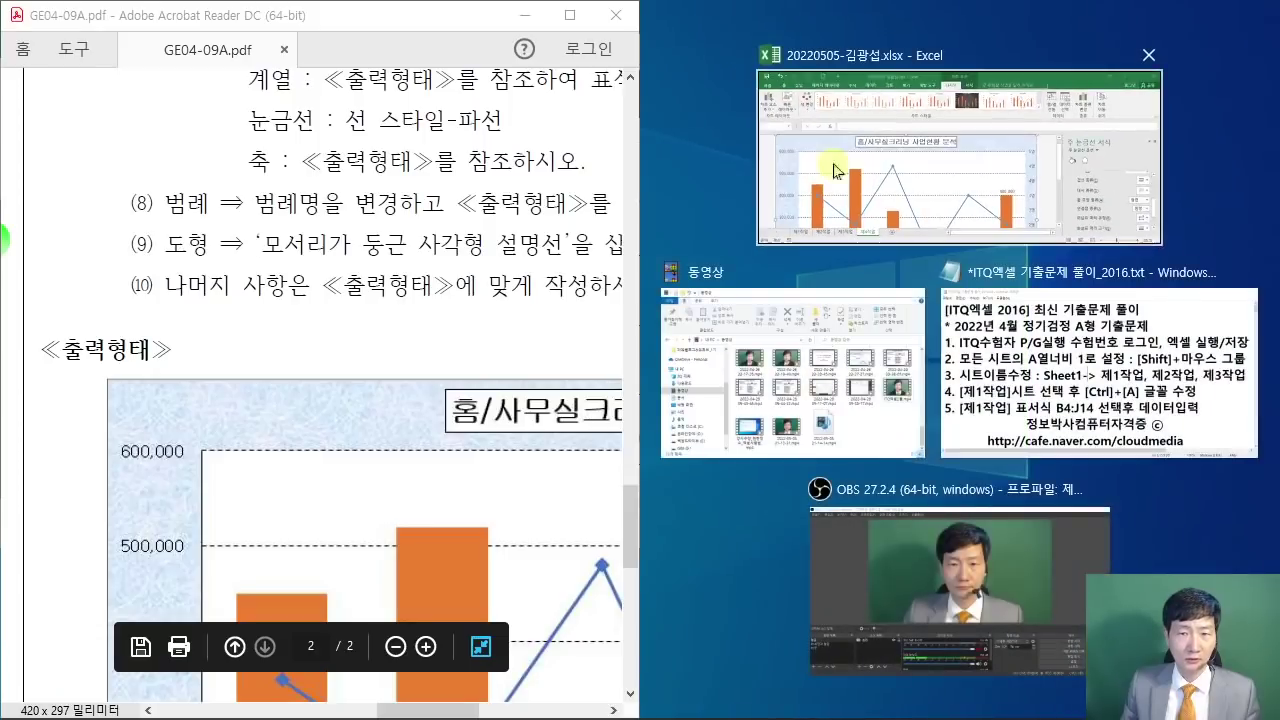
click(800, 200)
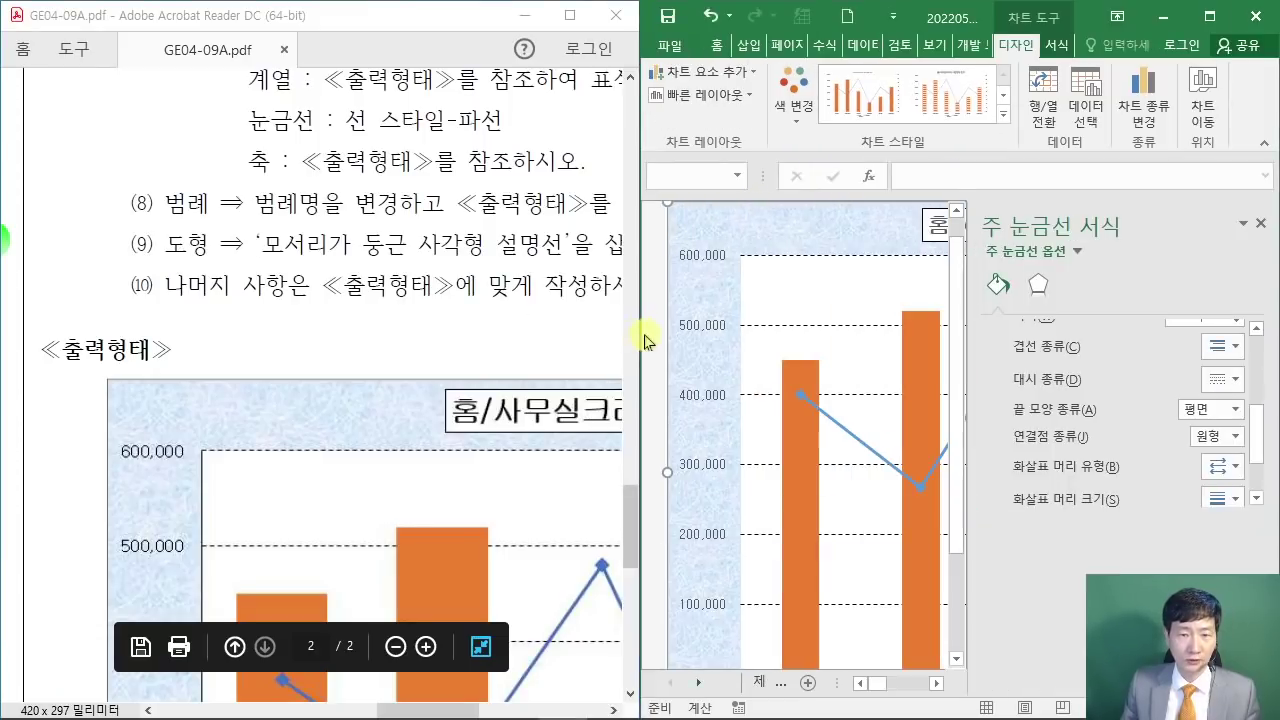
drag(638, 336, 322, 335)
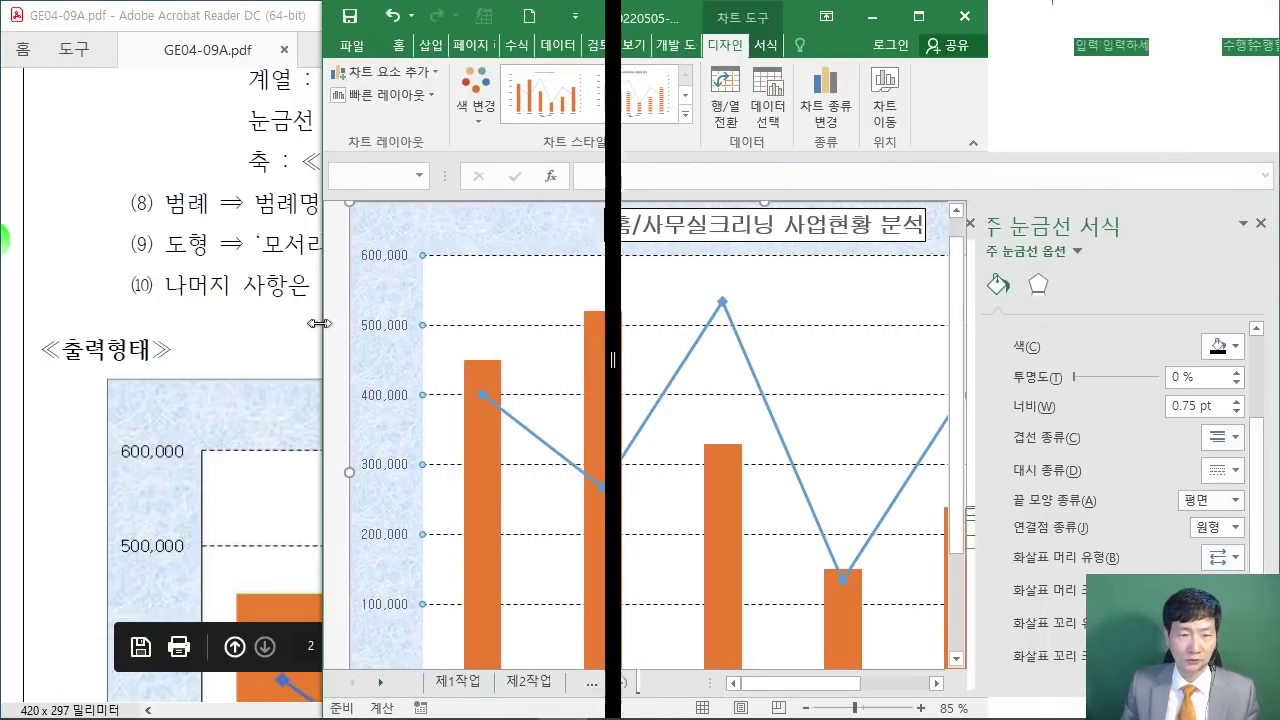
click(237, 338)
scroll(227, 321, down, 5)
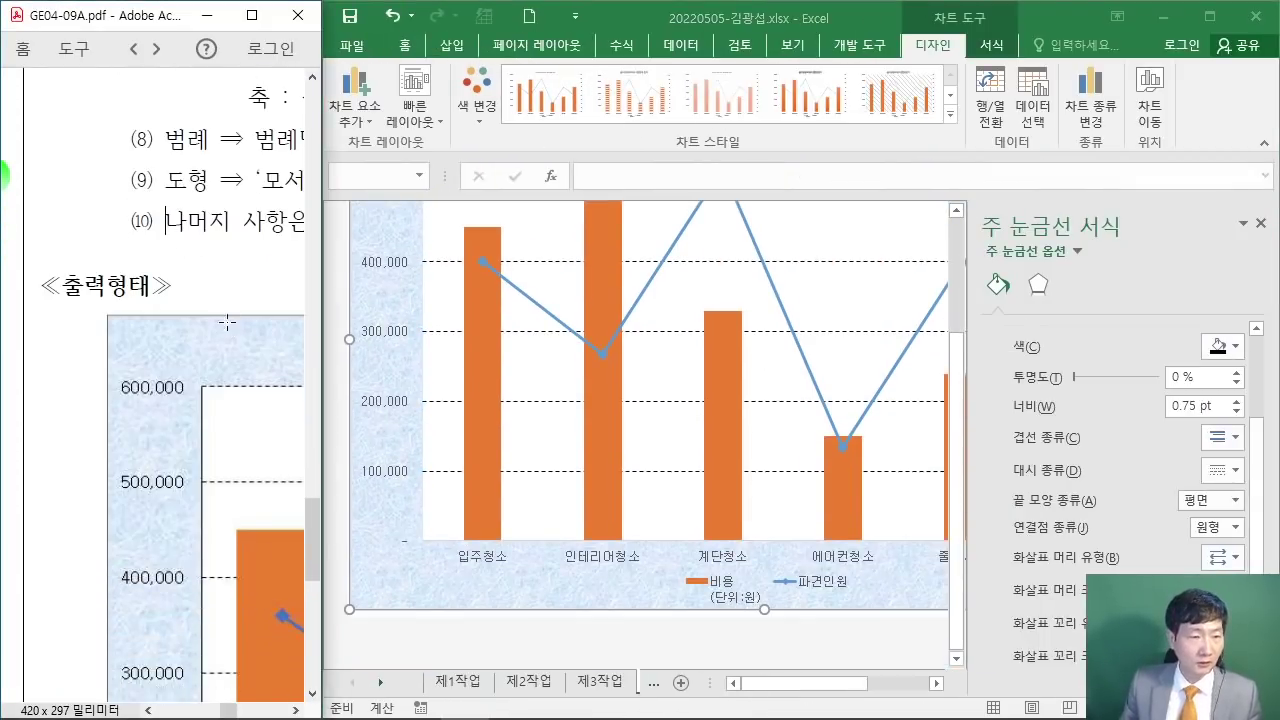
scroll(219, 334, down, 1)
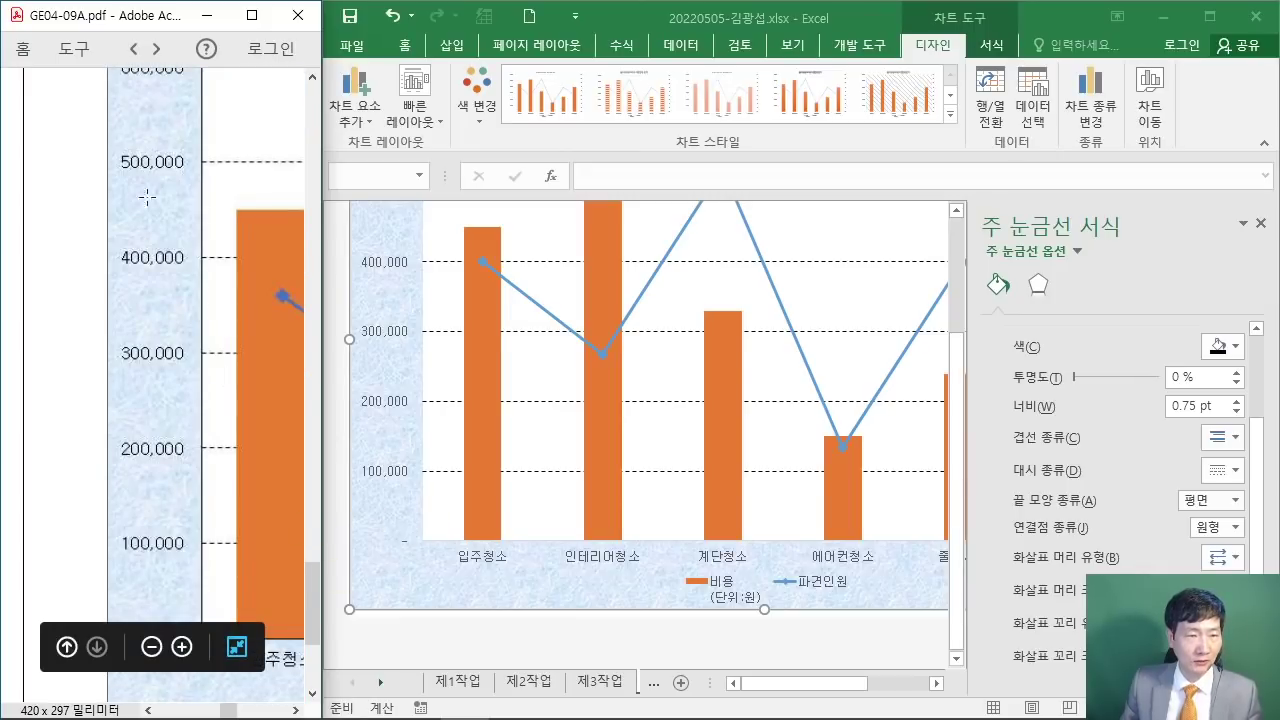
click(410, 358)
scroll(394, 330, up, 2)
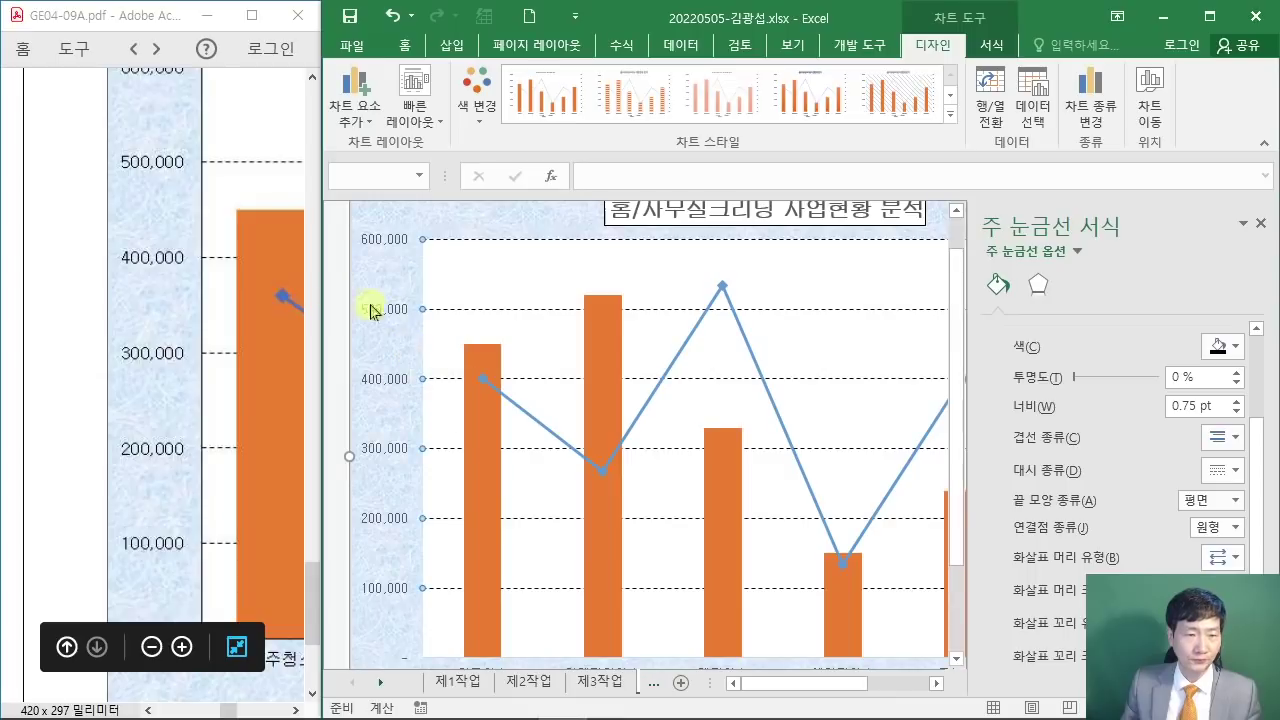
scroll(655, 400, down, 1)
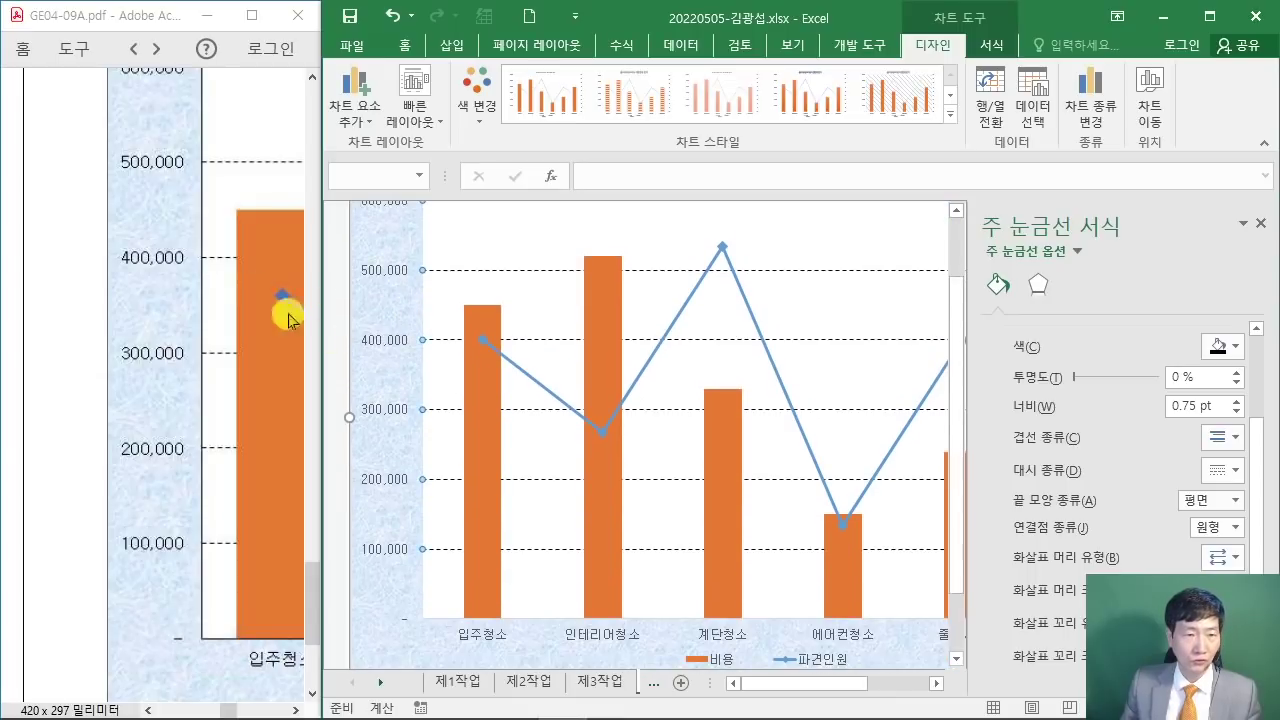
click(91, 275)
scroll(91, 275, down, 1)
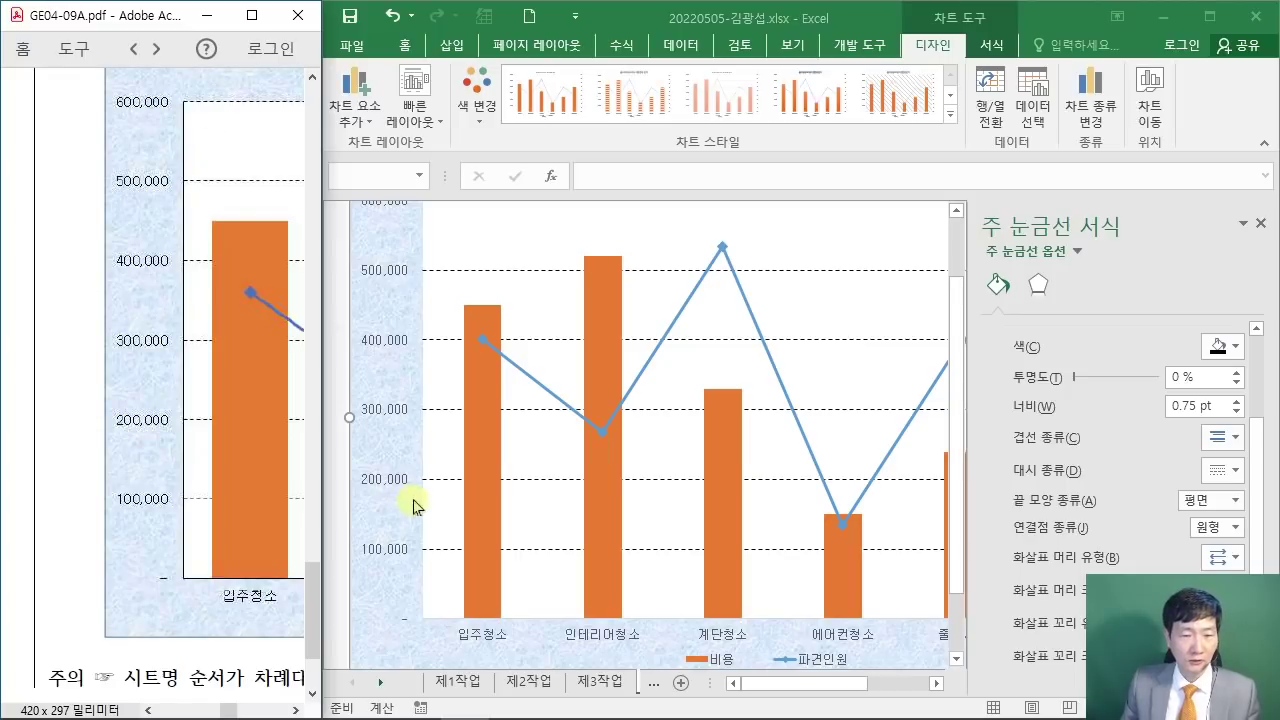
Step: Give the left 비용 value axis a solid line
click(385, 406)
click(386, 405)
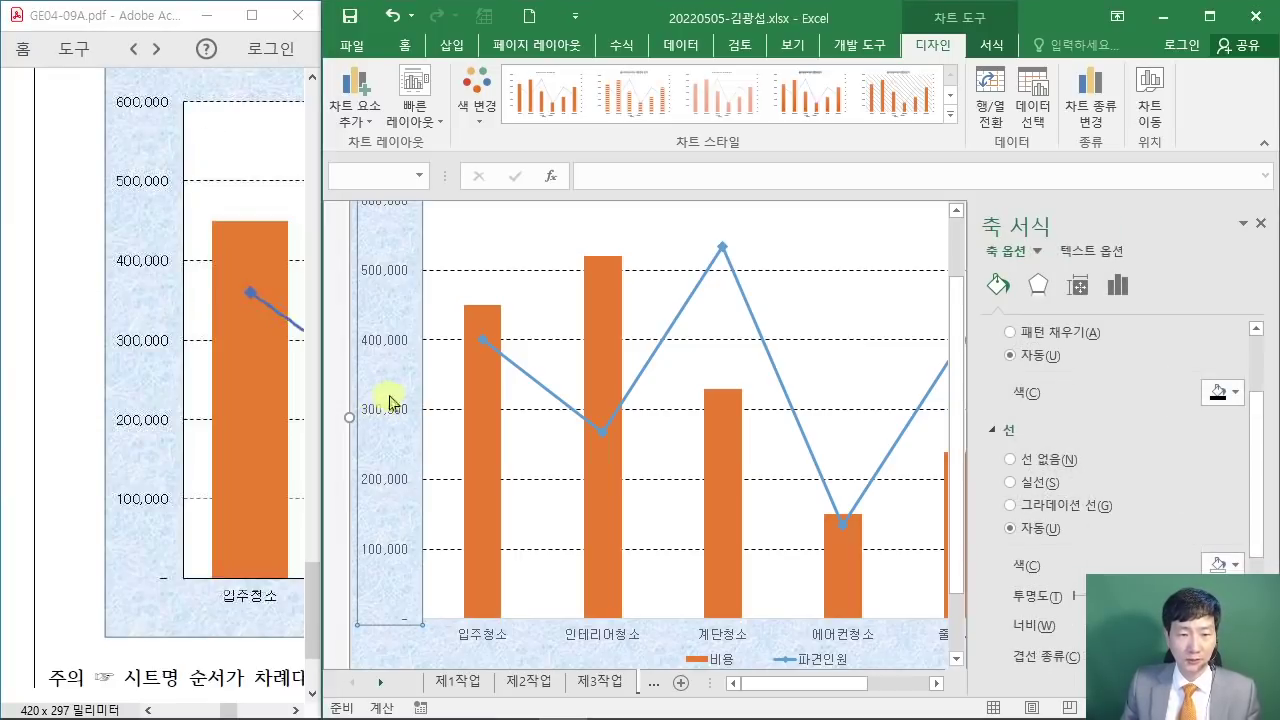
scroll(1054, 356, up, 1)
scroll(1050, 356, up, 1)
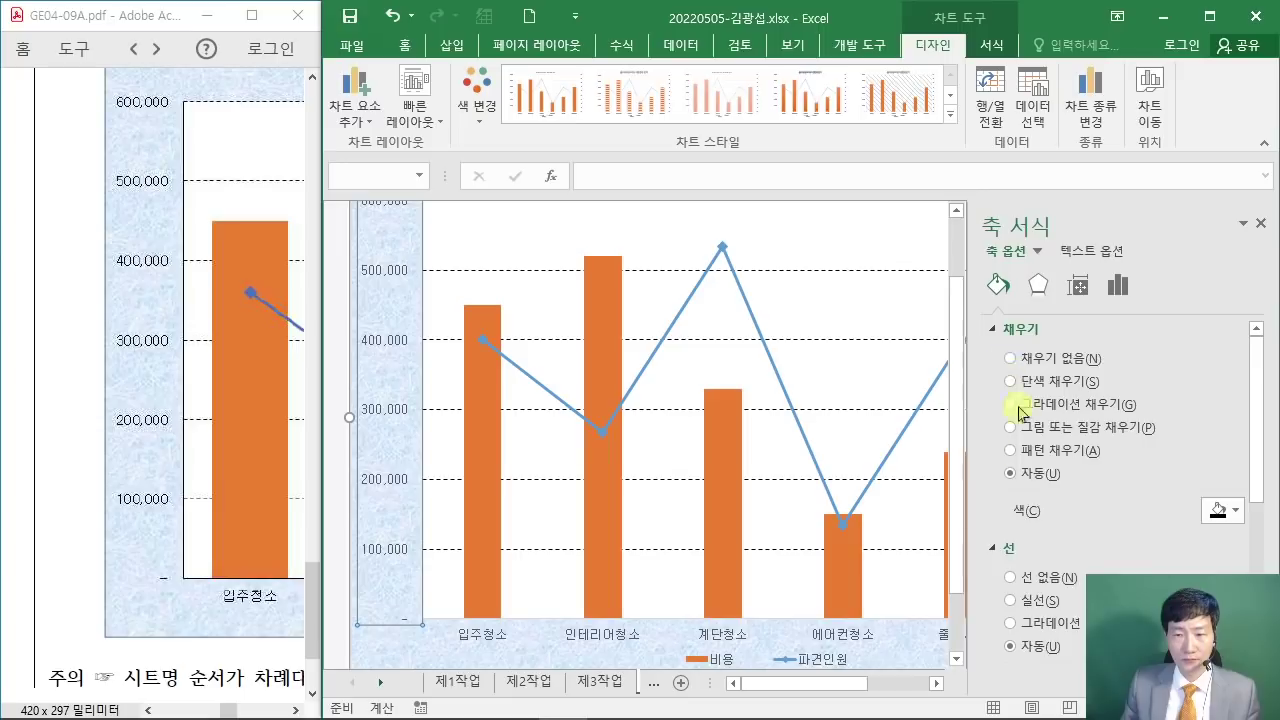
scroll(1022, 400, down, 2)
click(1011, 456)
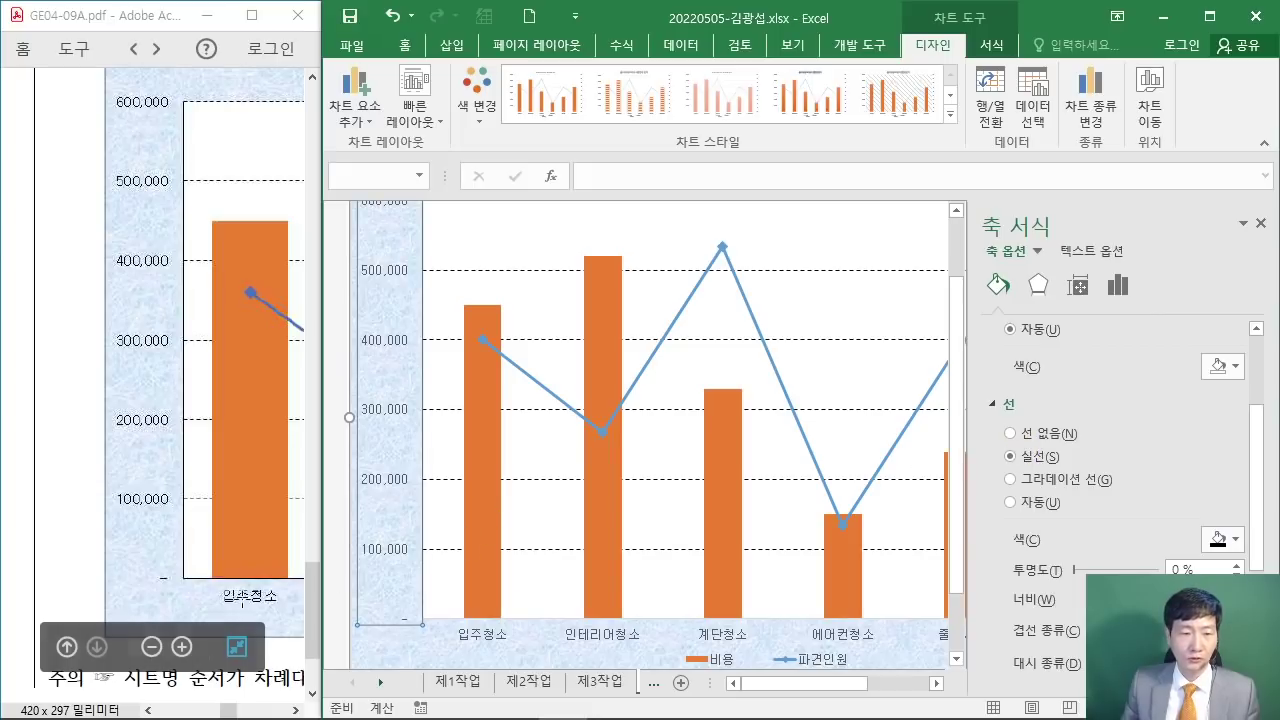
Step: Give the right-hand 명 secondary axis a solid line
click(612, 641)
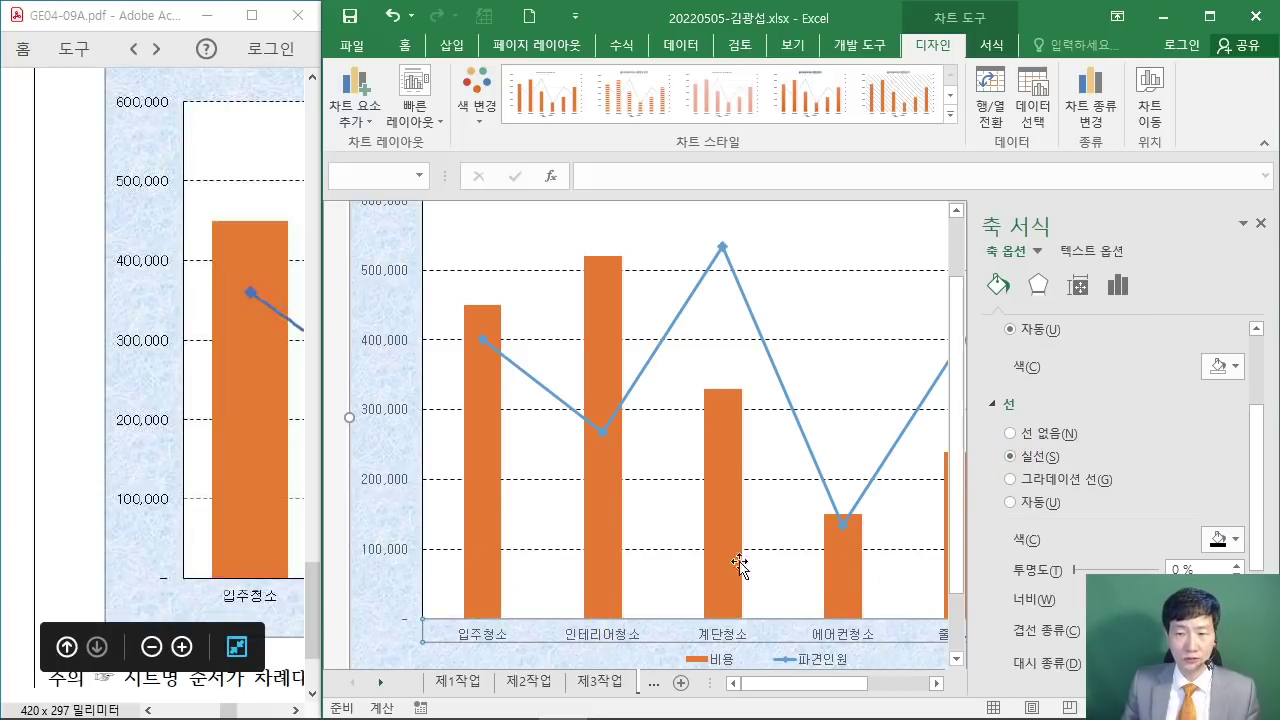
drag(230, 712, 272, 706)
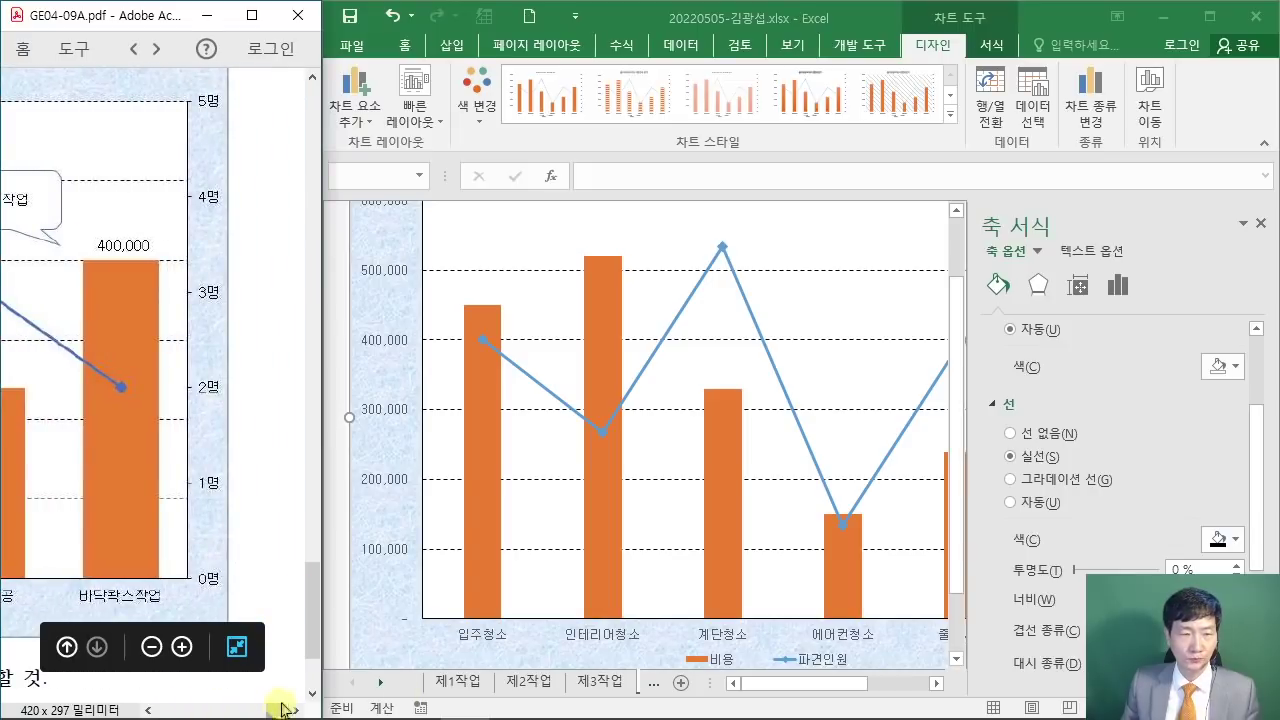
click(774, 688)
drag(855, 690, 923, 677)
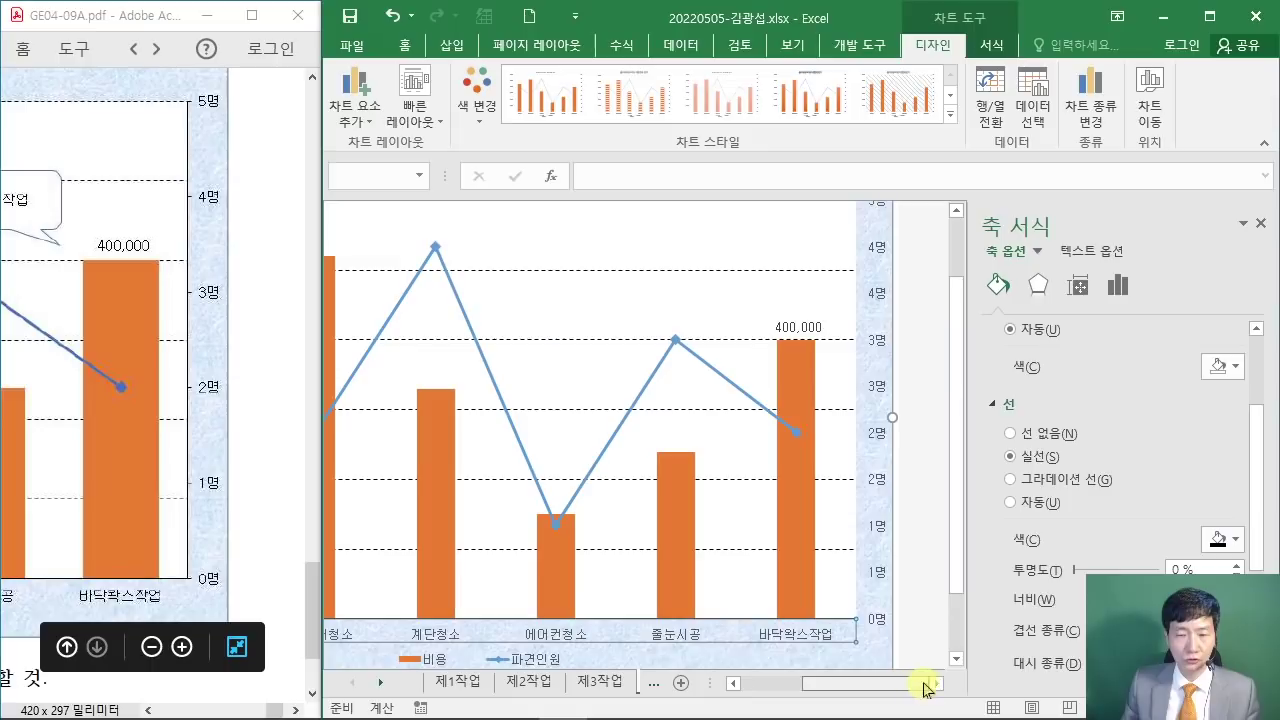
click(506, 340)
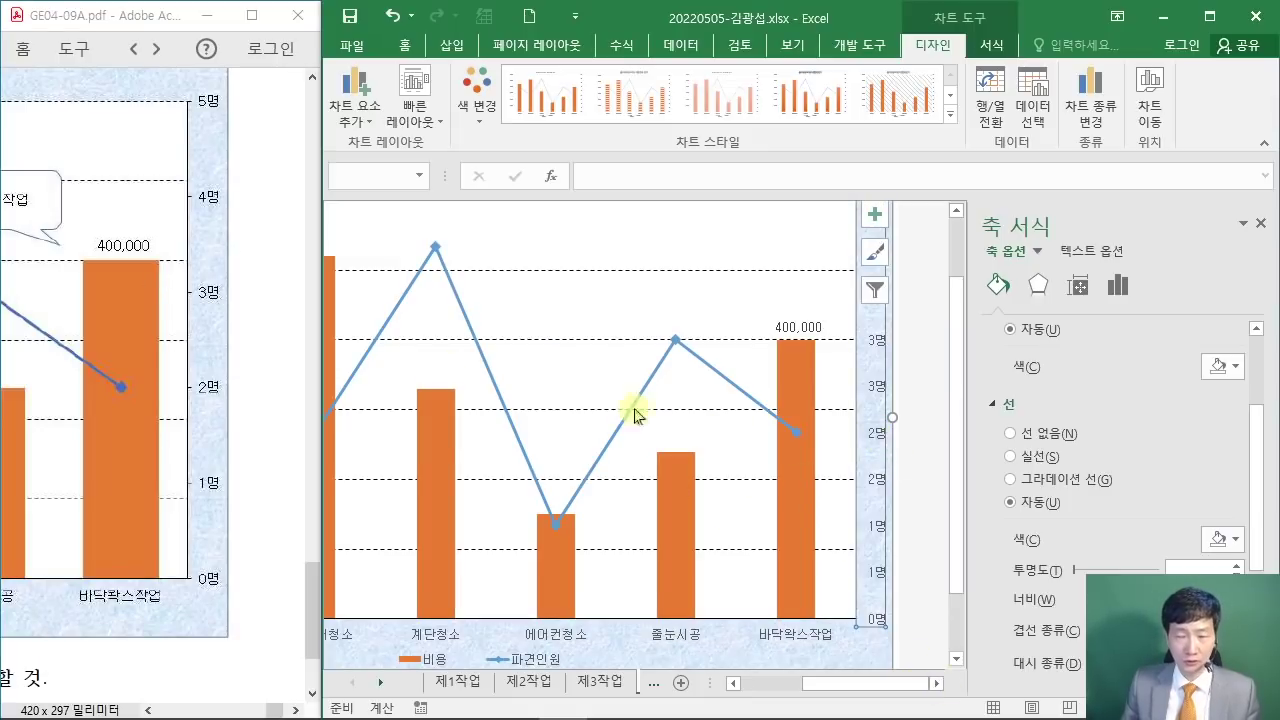
click(1011, 456)
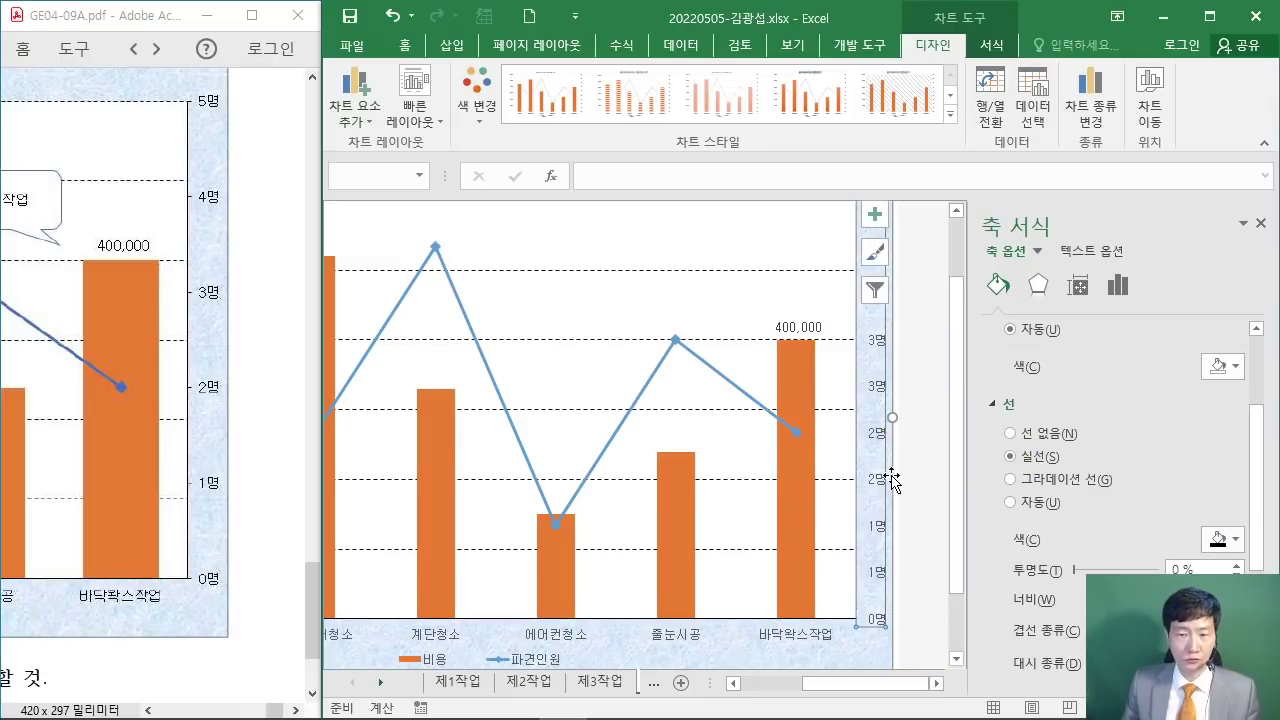
mouse_move(200, 578)
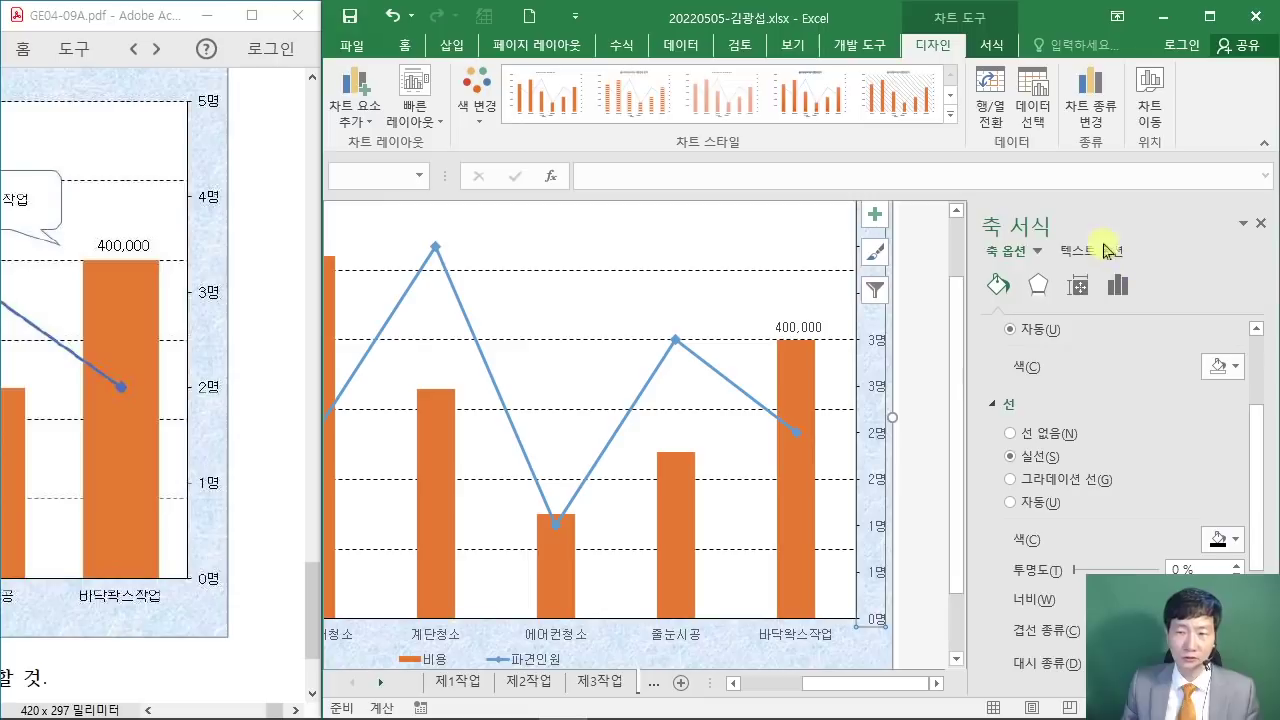
Step: Change the secondary 명 axis major unit from 0.5 to 1, so it runs 0 to 5
click(1119, 290)
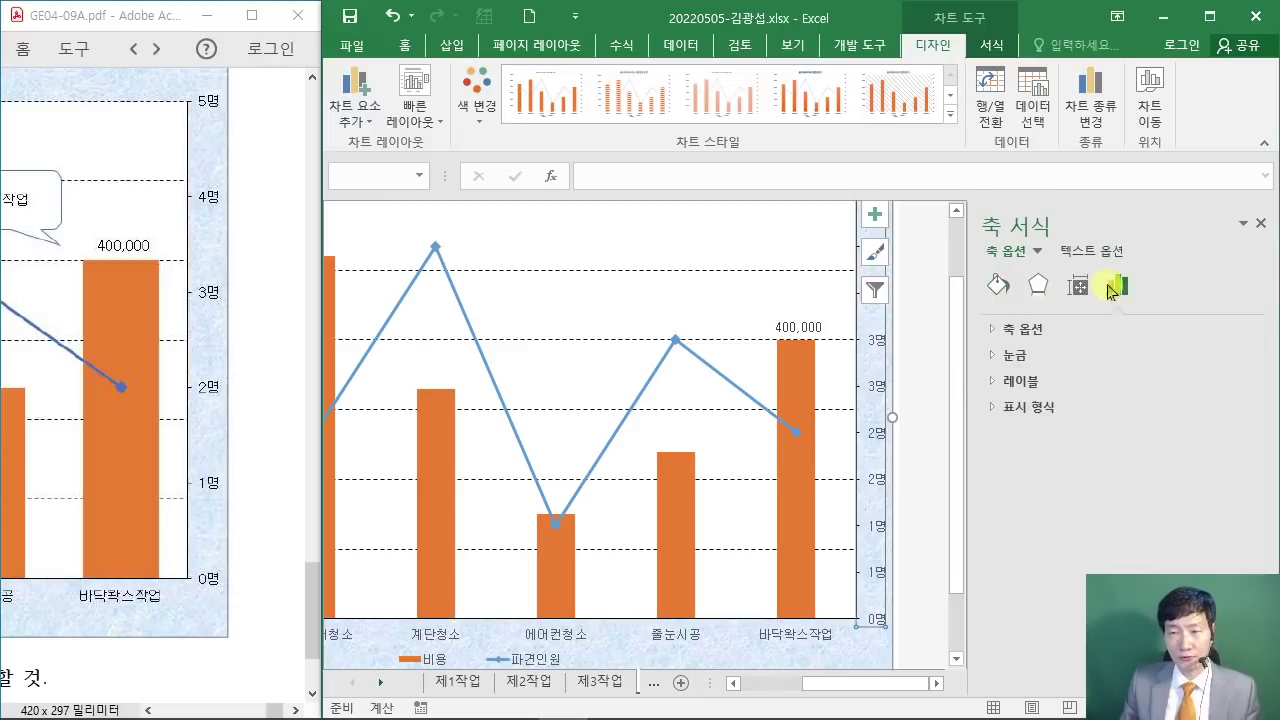
click(994, 331)
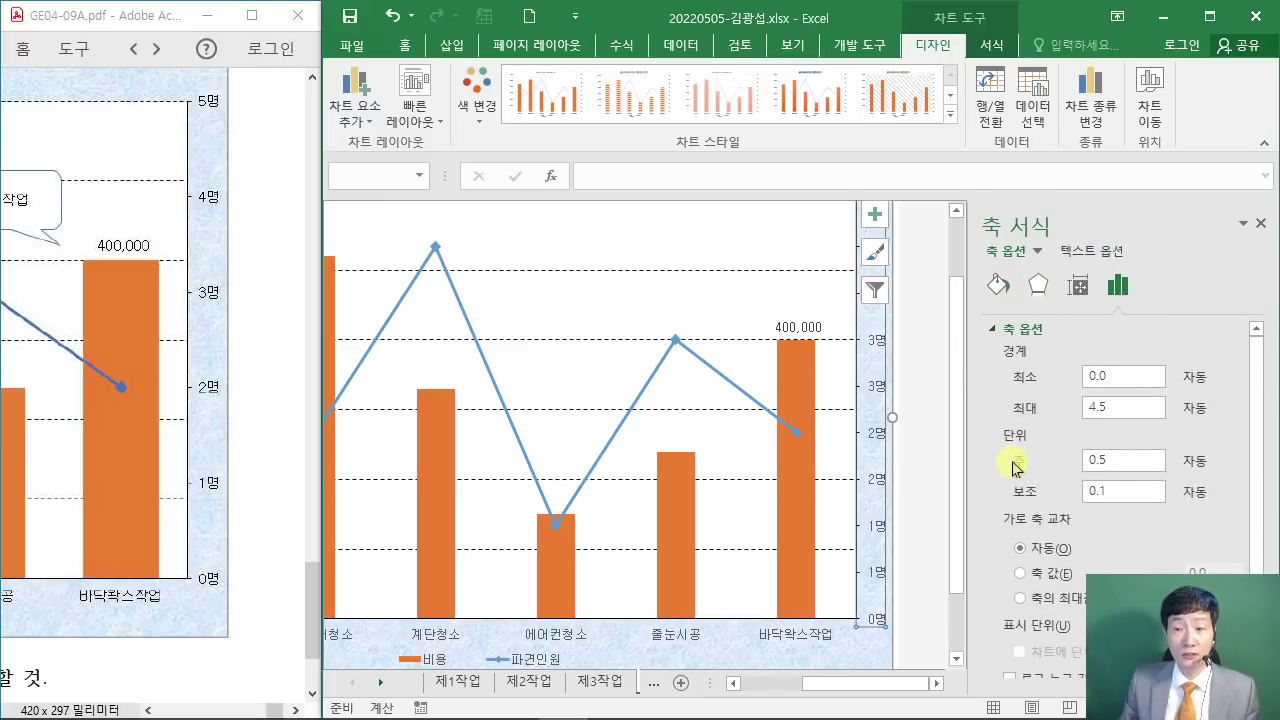
click(1145, 466)
text(1)
key(Return)
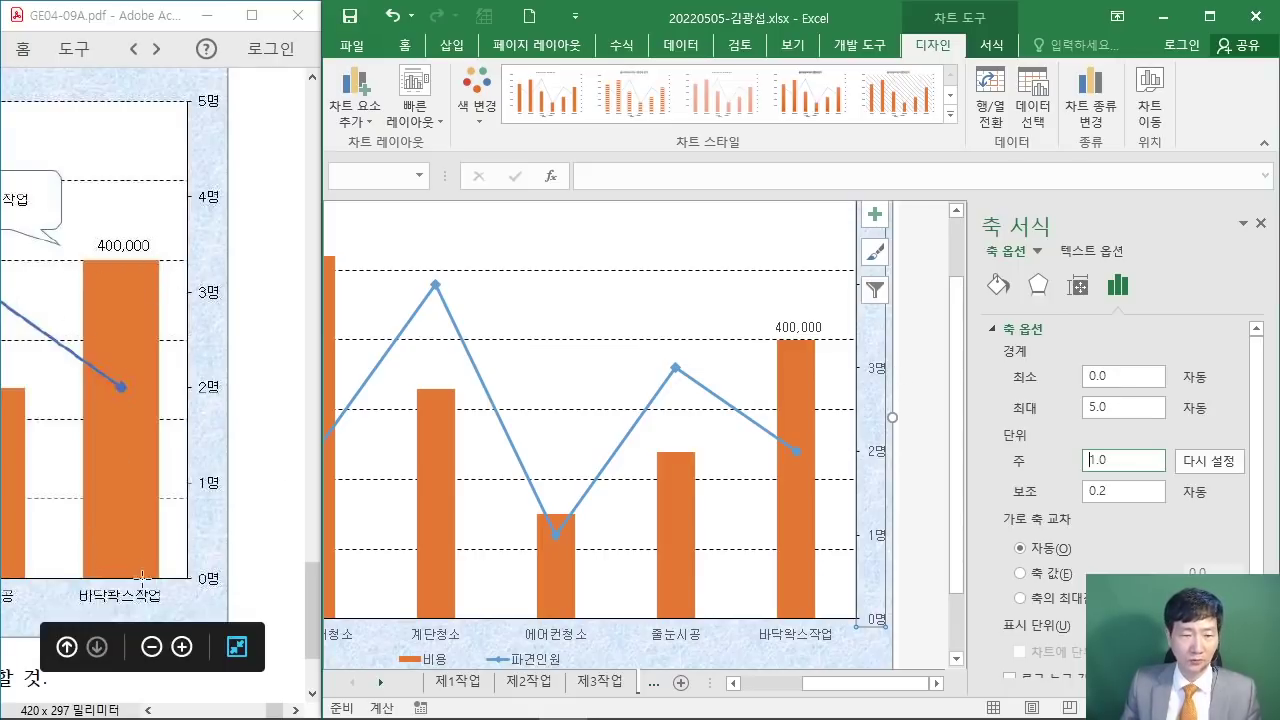
click(805, 527)
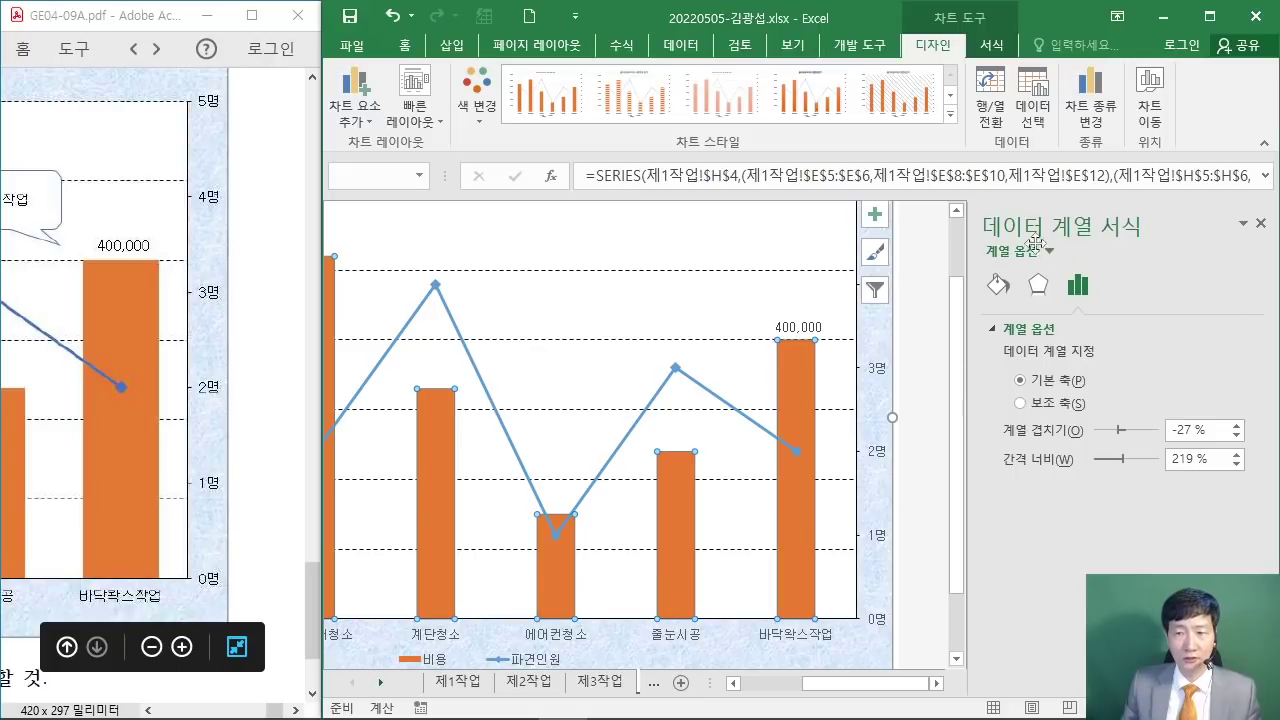
double_click(1191, 460)
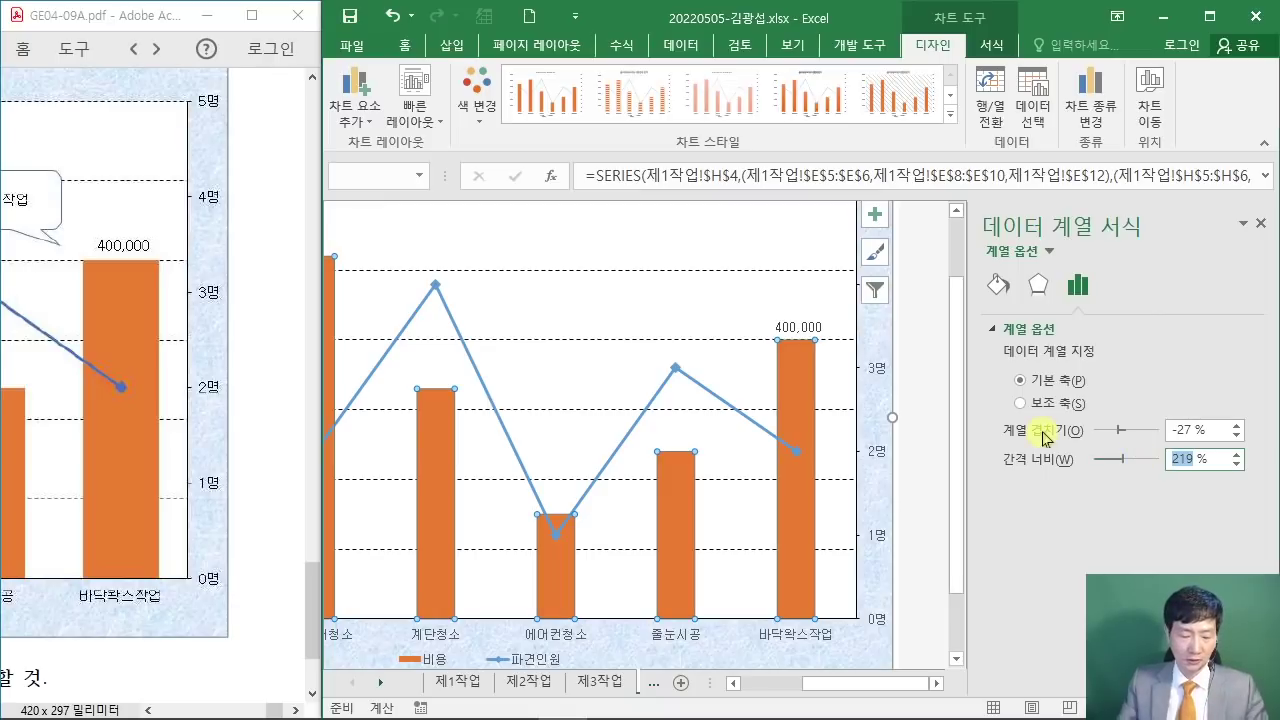
text(80)
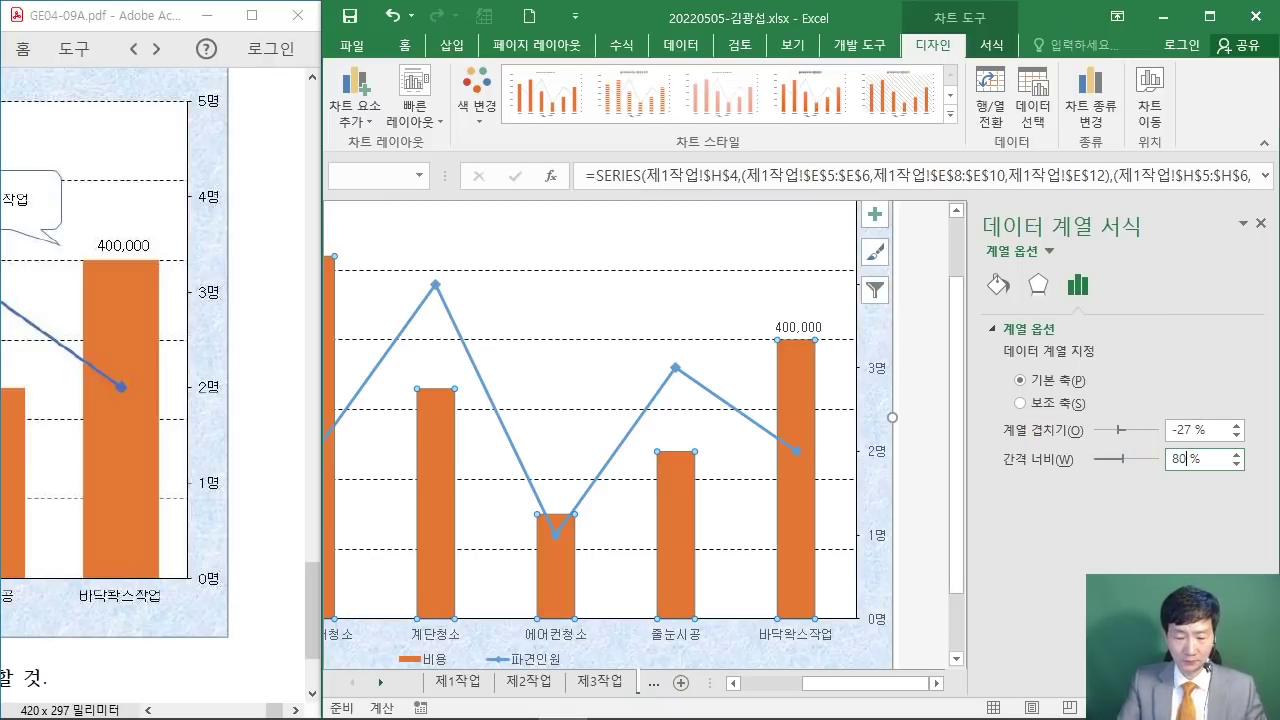
key(Return)
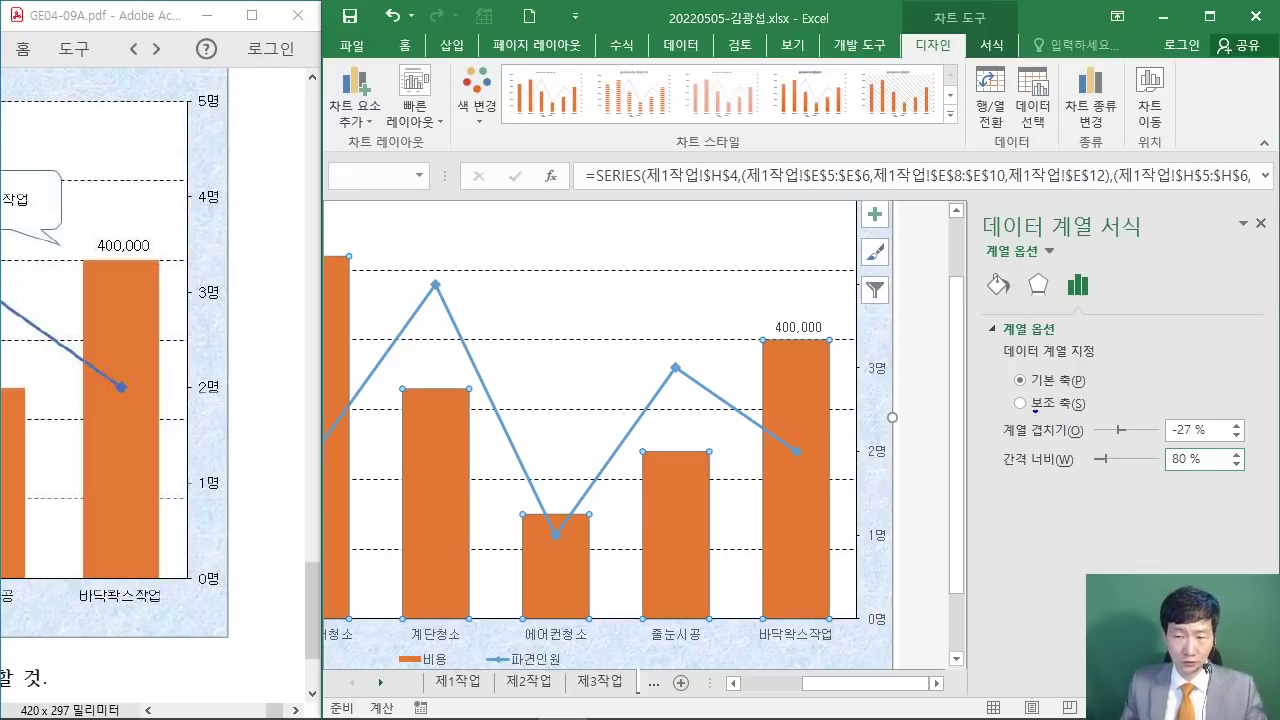
drag(1047, 305, 1018, 358)
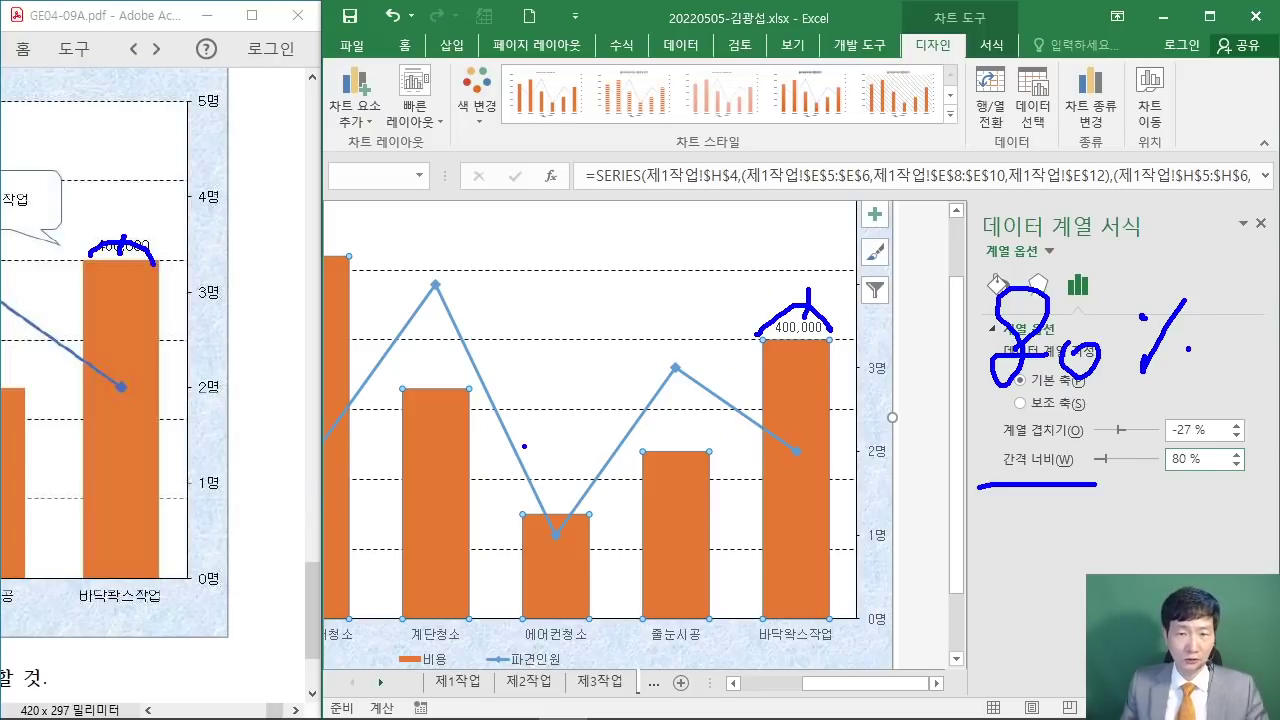
key(Escape)
Step: Move the task PDF over the workbook and read the legend and shape instructions (8)–(10)
mouse_move(130, 20)
mouse_down()
mouse_move(695, 383)
mouse_move(529, 580)
mouse_move(137, 447)
mouse_up()
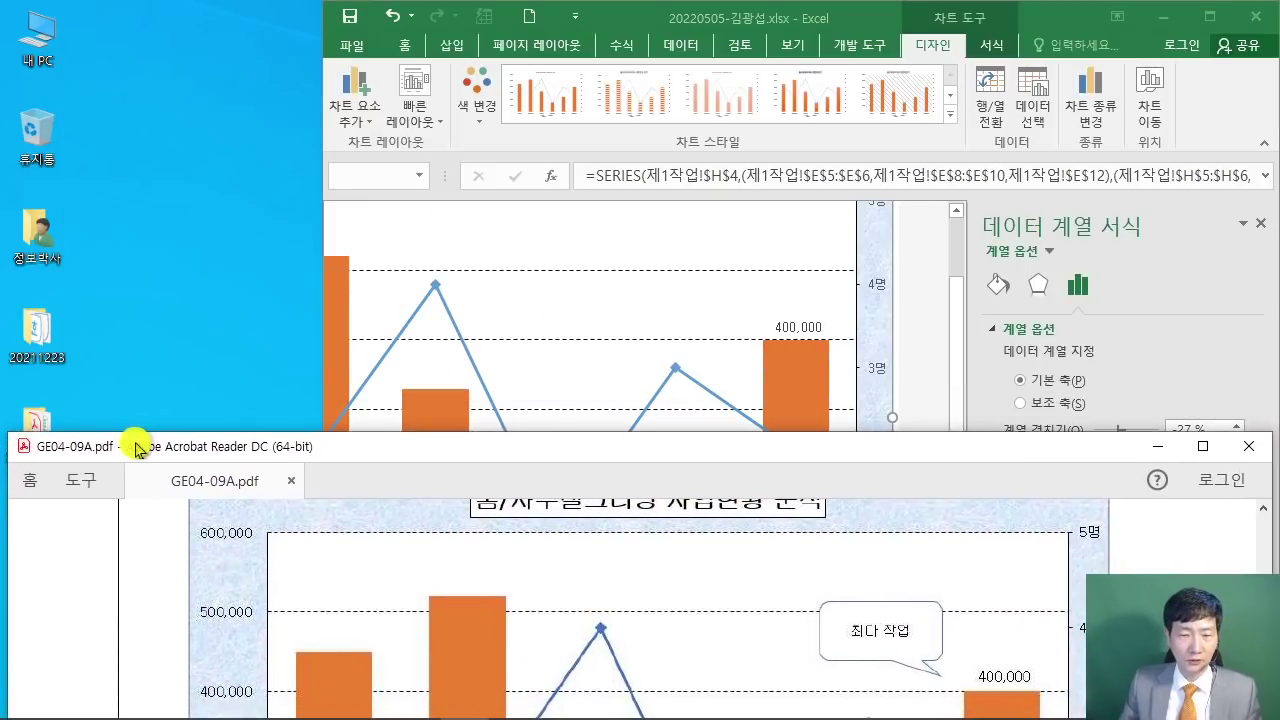
scroll(320, 600, up, 5)
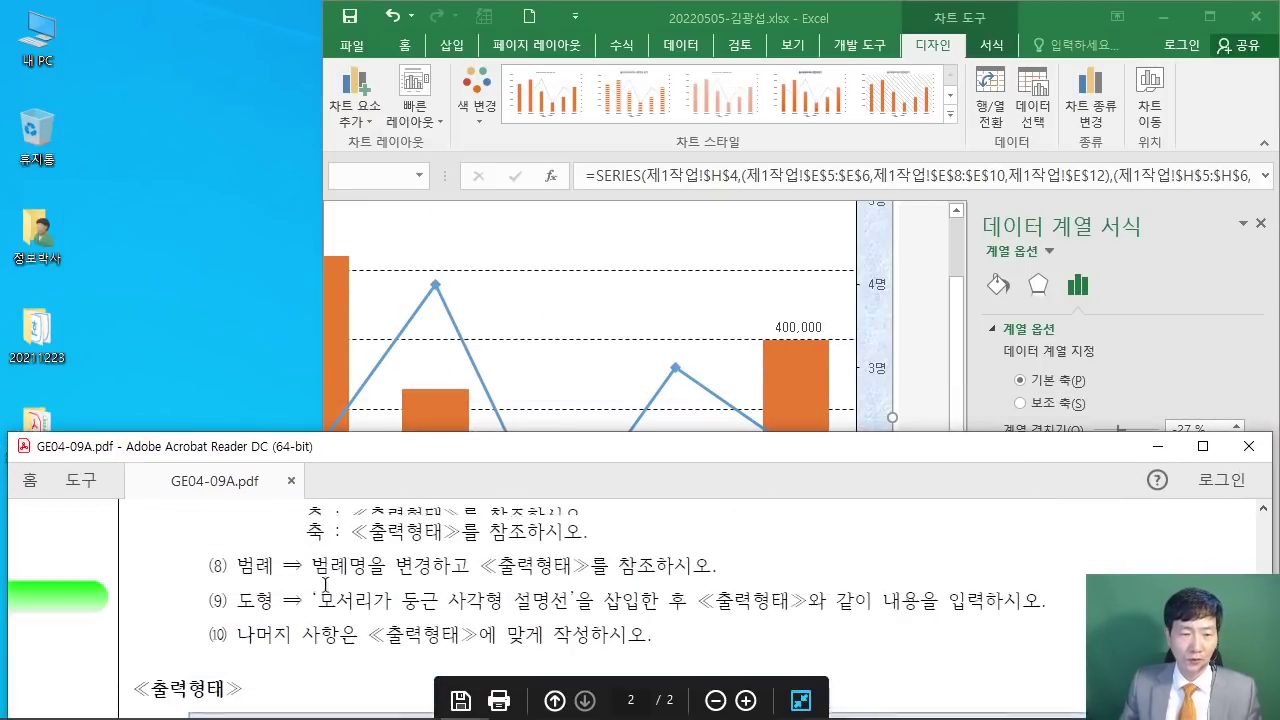
drag(322, 585, 560, 549)
click(556, 549)
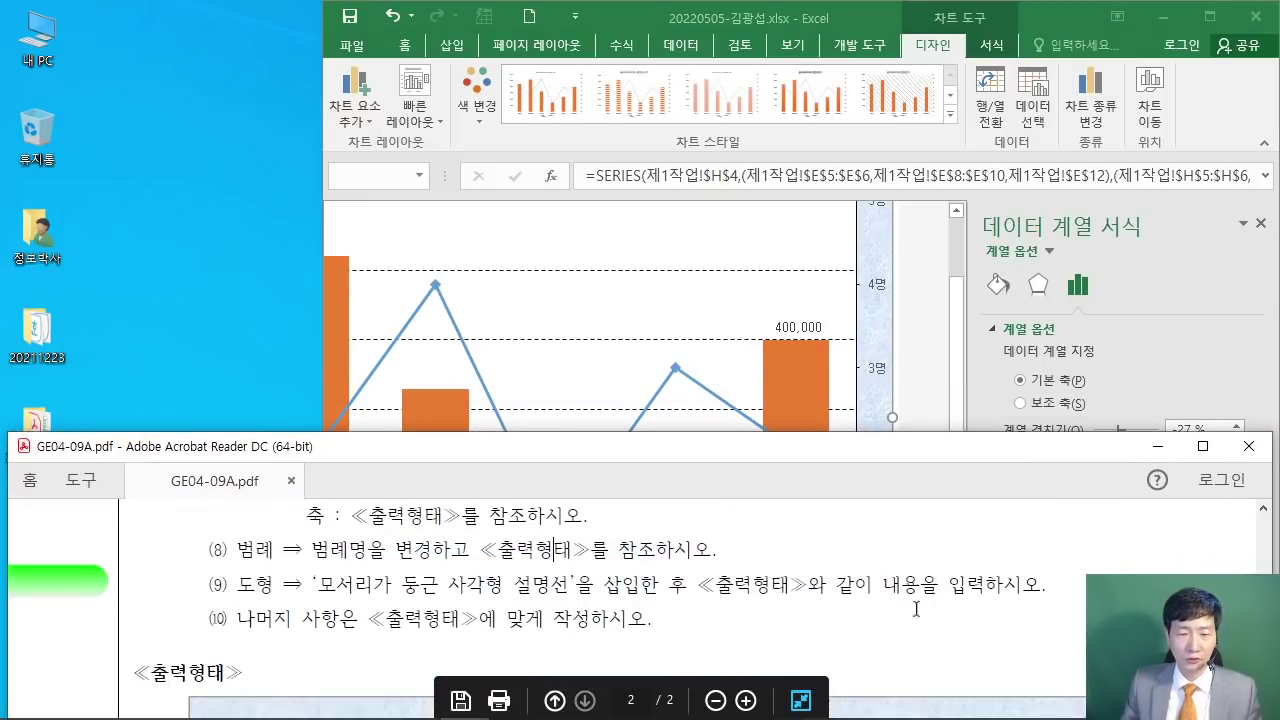
scroll(869, 612, down, 5)
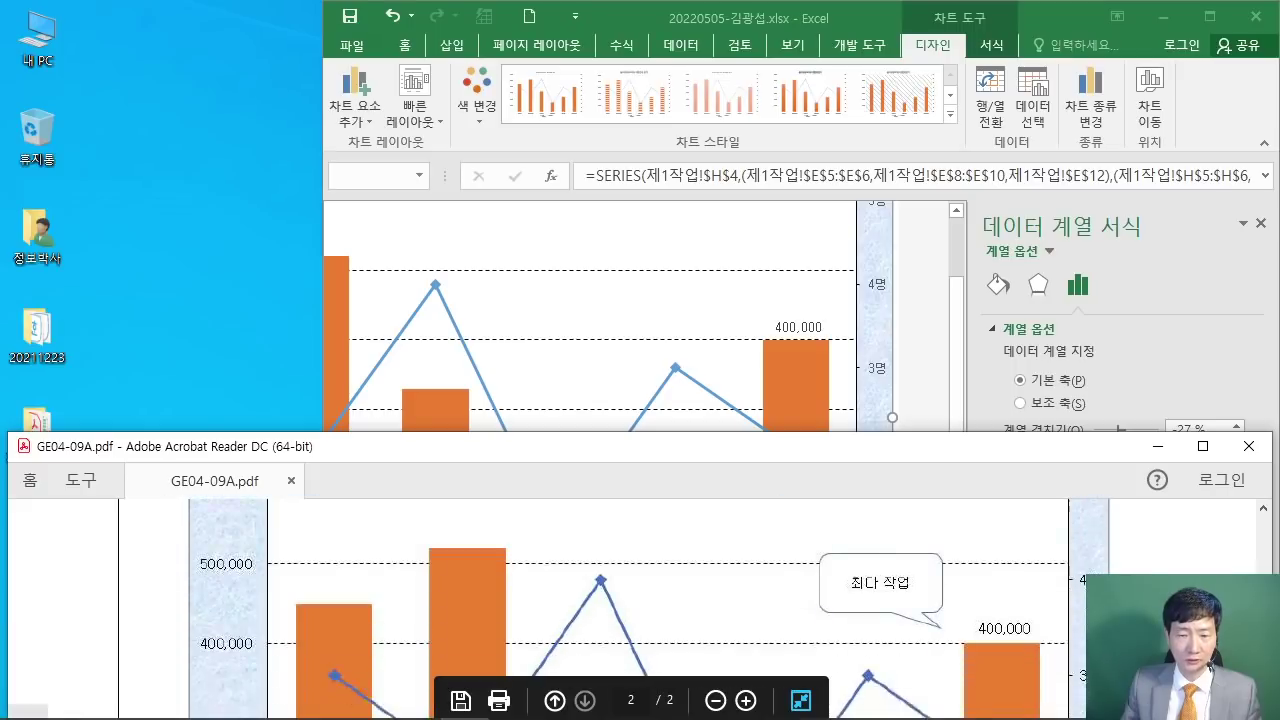
Step: Scroll the PDF to the sample chart's 비용(단위:원) legend, then move Excel back to the top
scroll(1042, 622, down, 5)
scroll(1042, 622, down, 2)
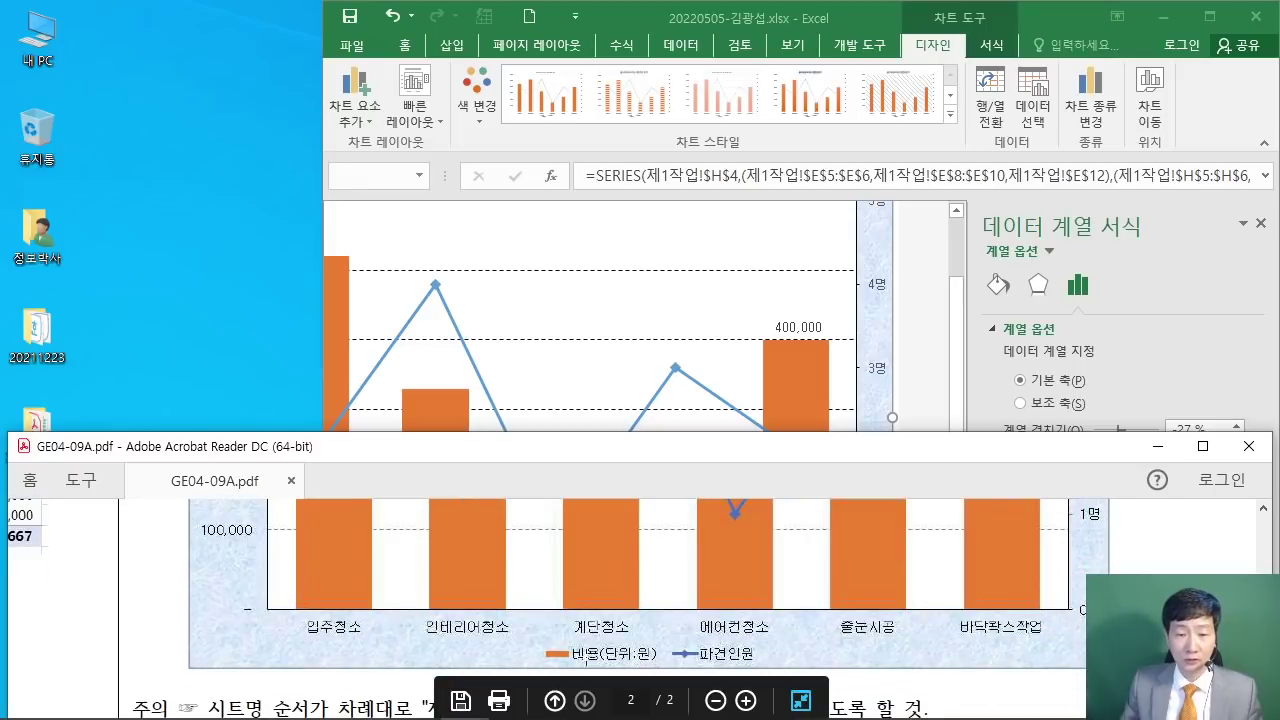
click(614, 14)
drag(614, 14, 286, 11)
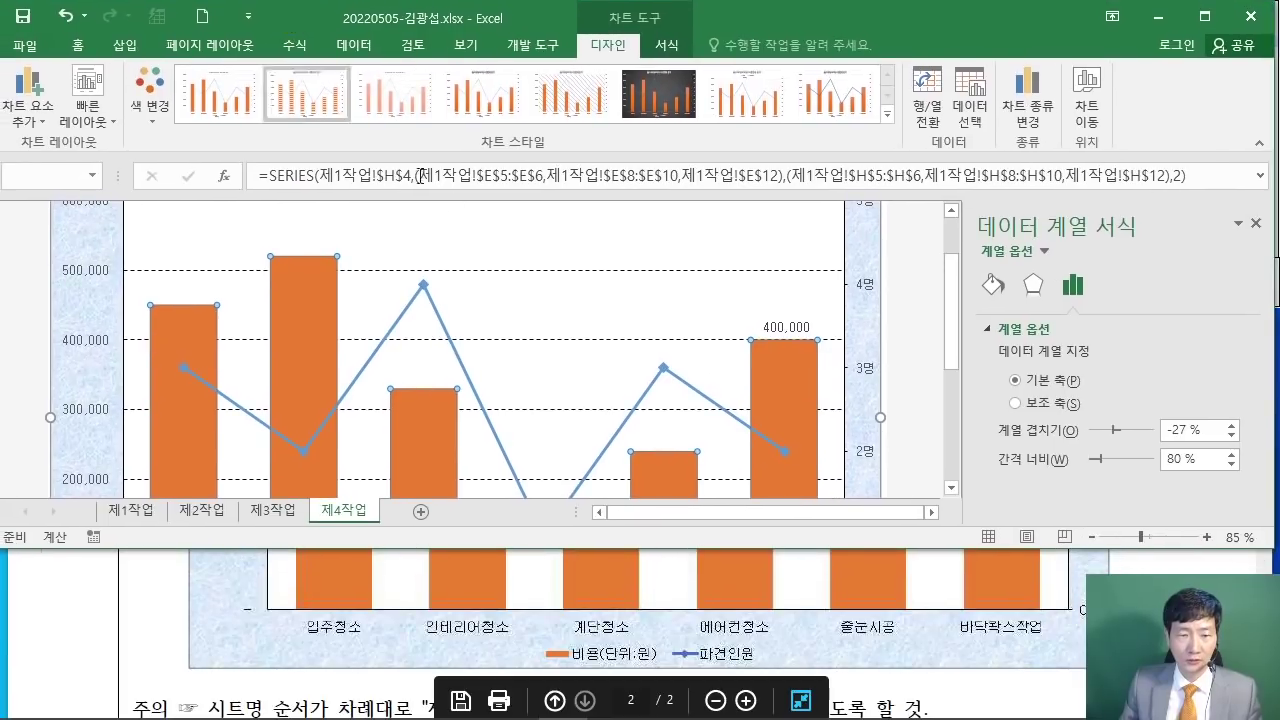
Step: In Select Data, rename the cost series to the typed text 비용(단위:원), so the legend shows one line
scroll(511, 314, down, 4)
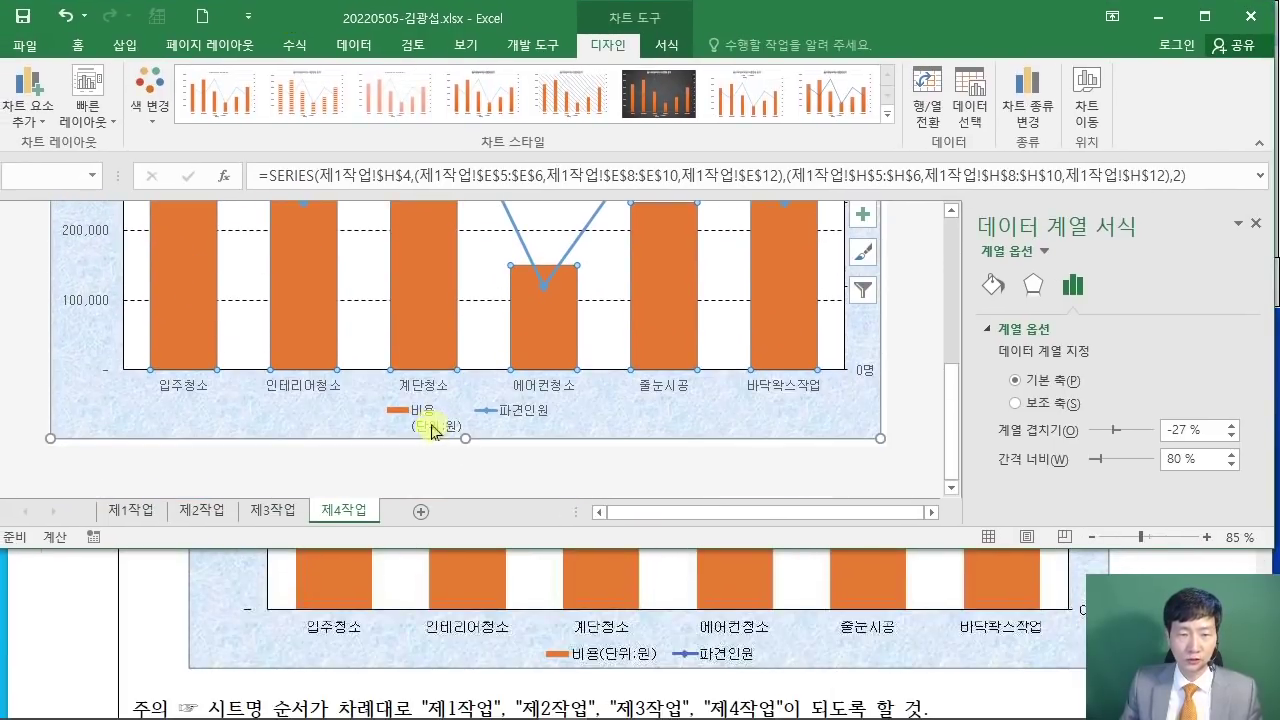
click(435, 431)
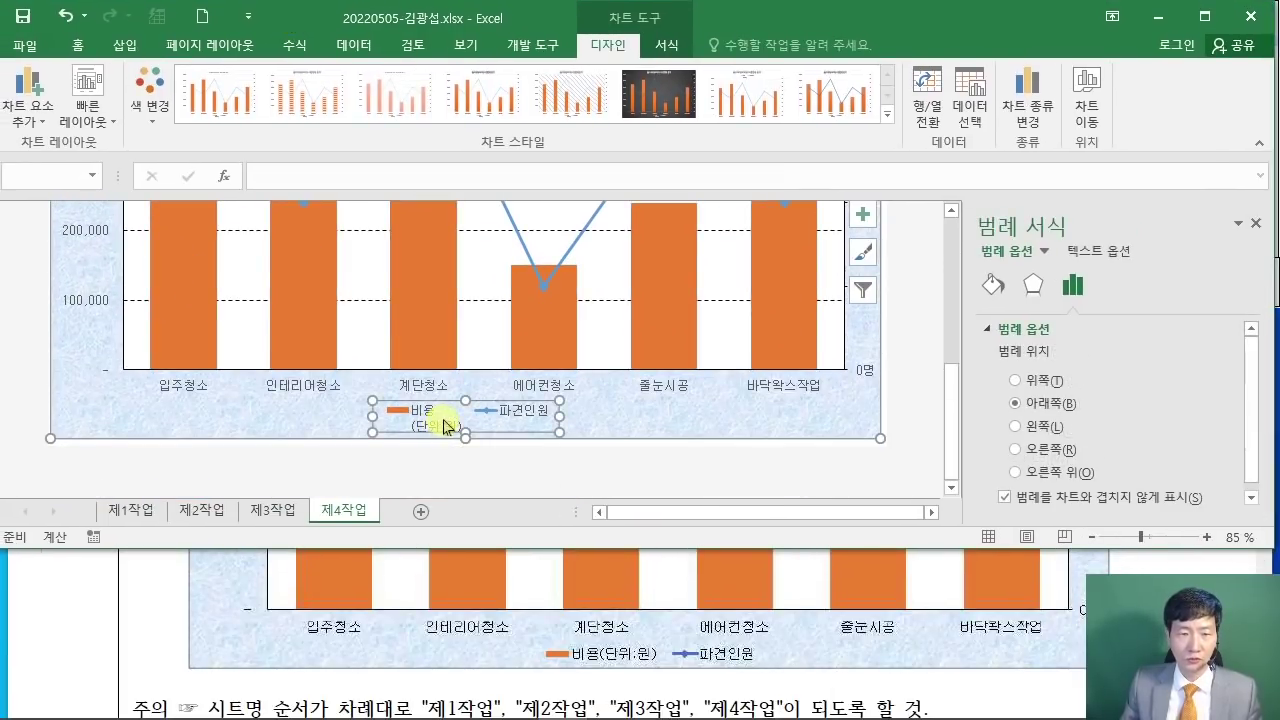
right_click(447, 427)
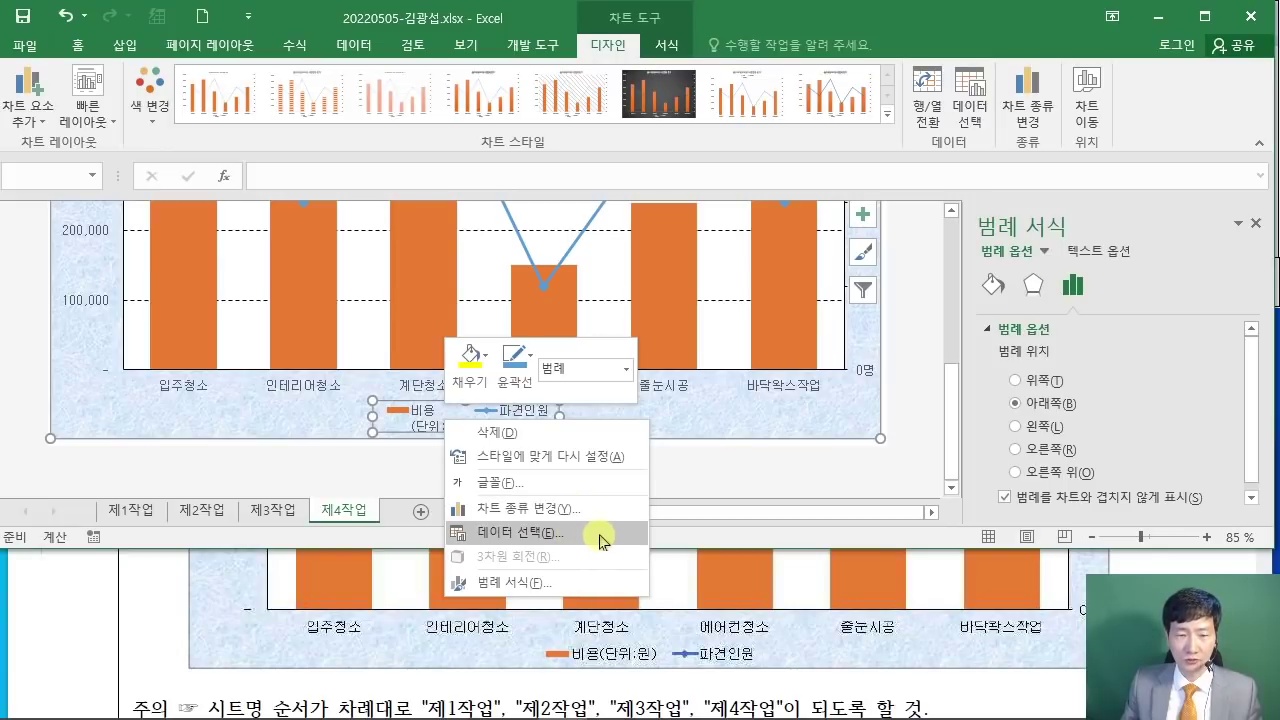
click(603, 540)
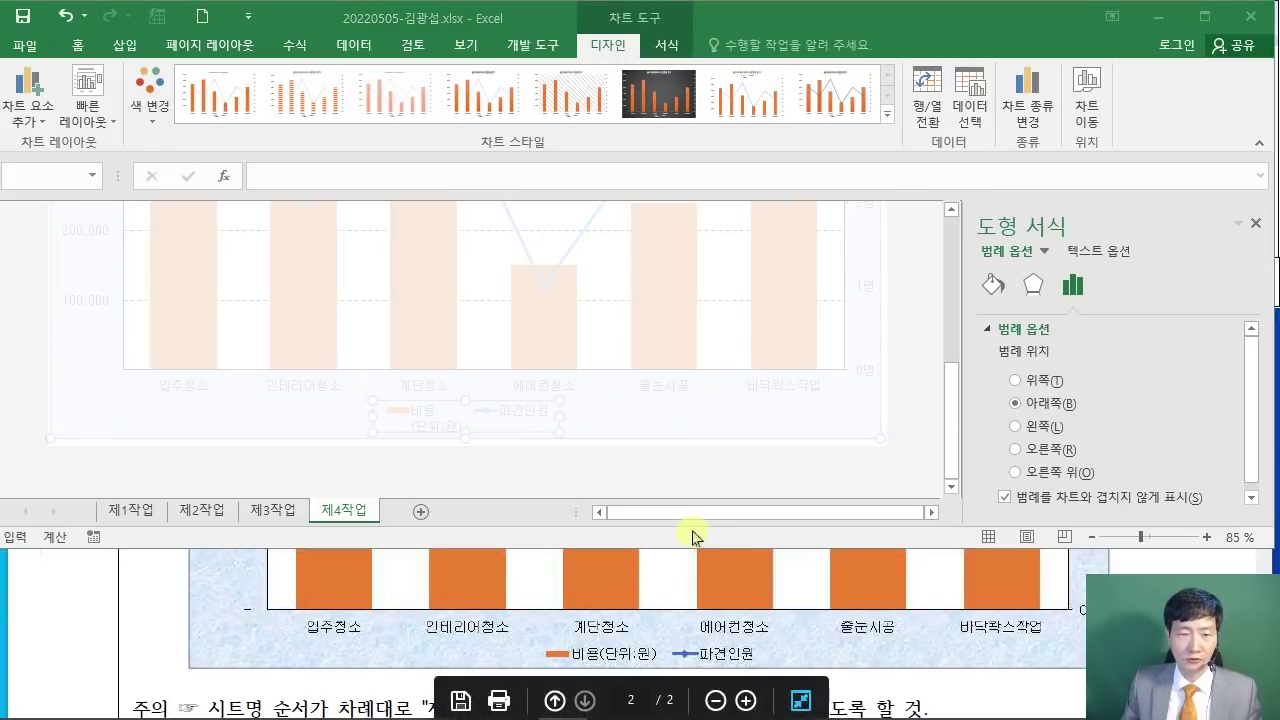
drag(748, 137, 617, 72)
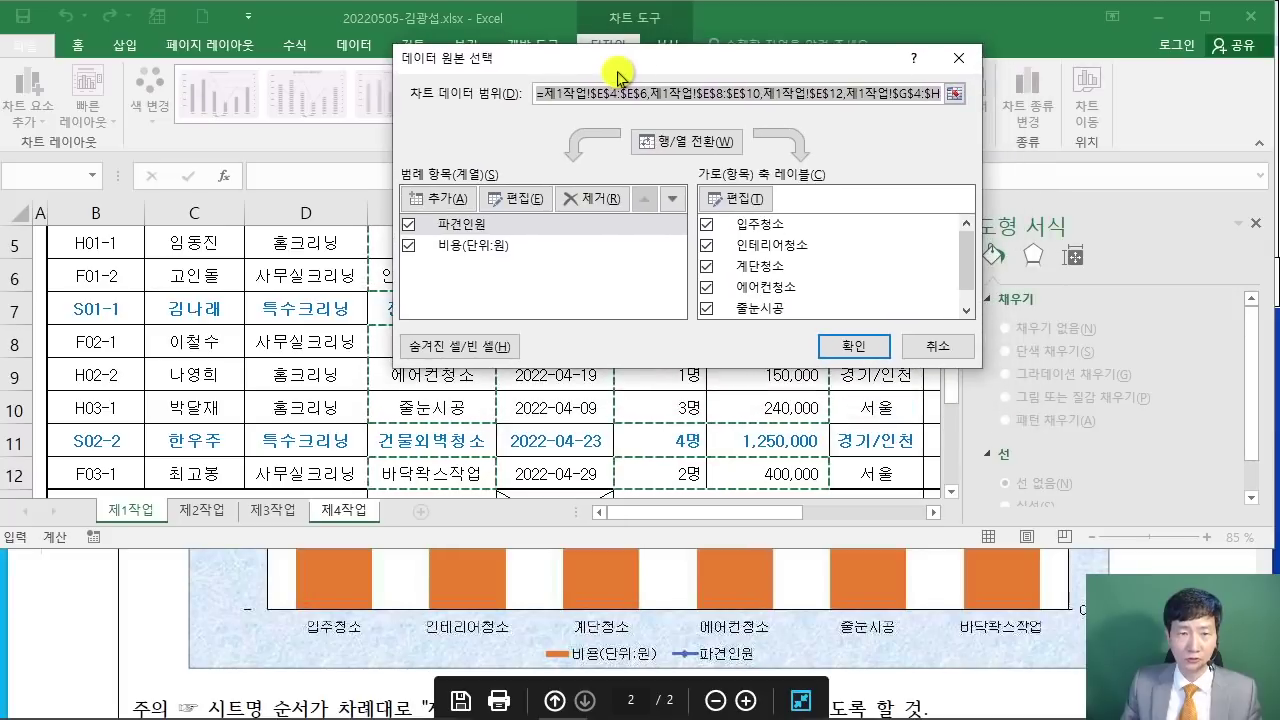
click(477, 252)
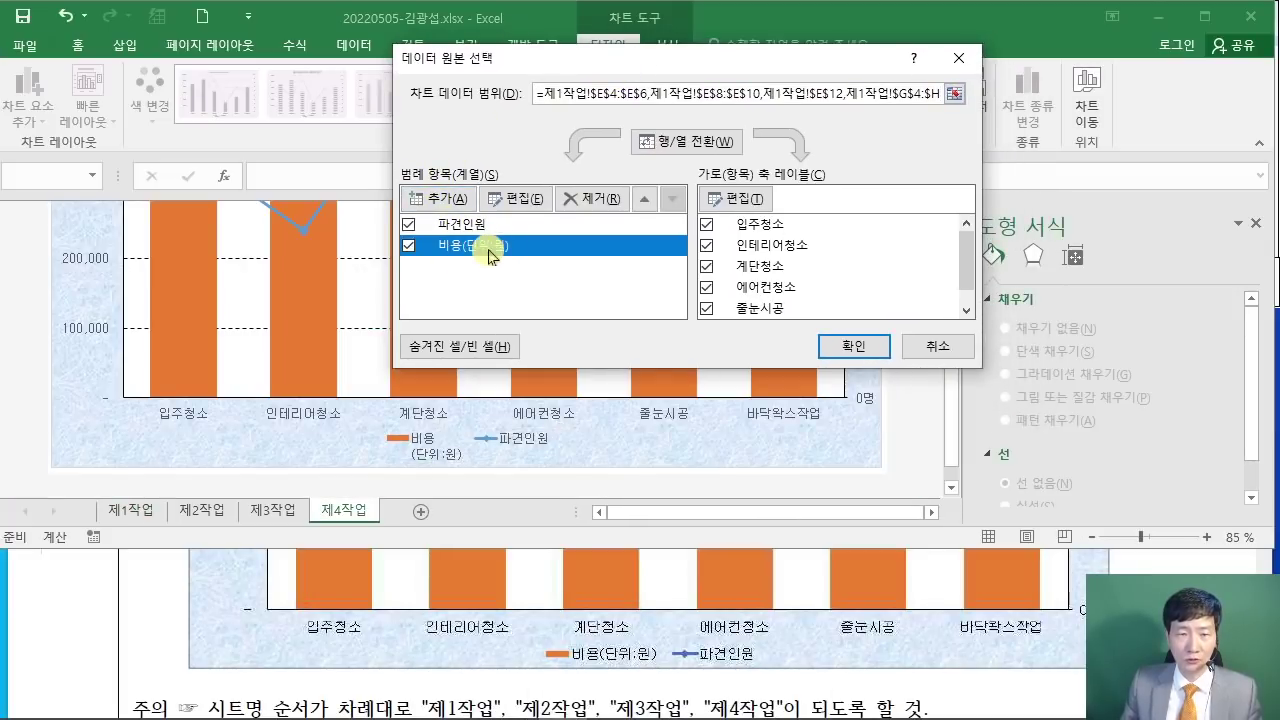
click(512, 198)
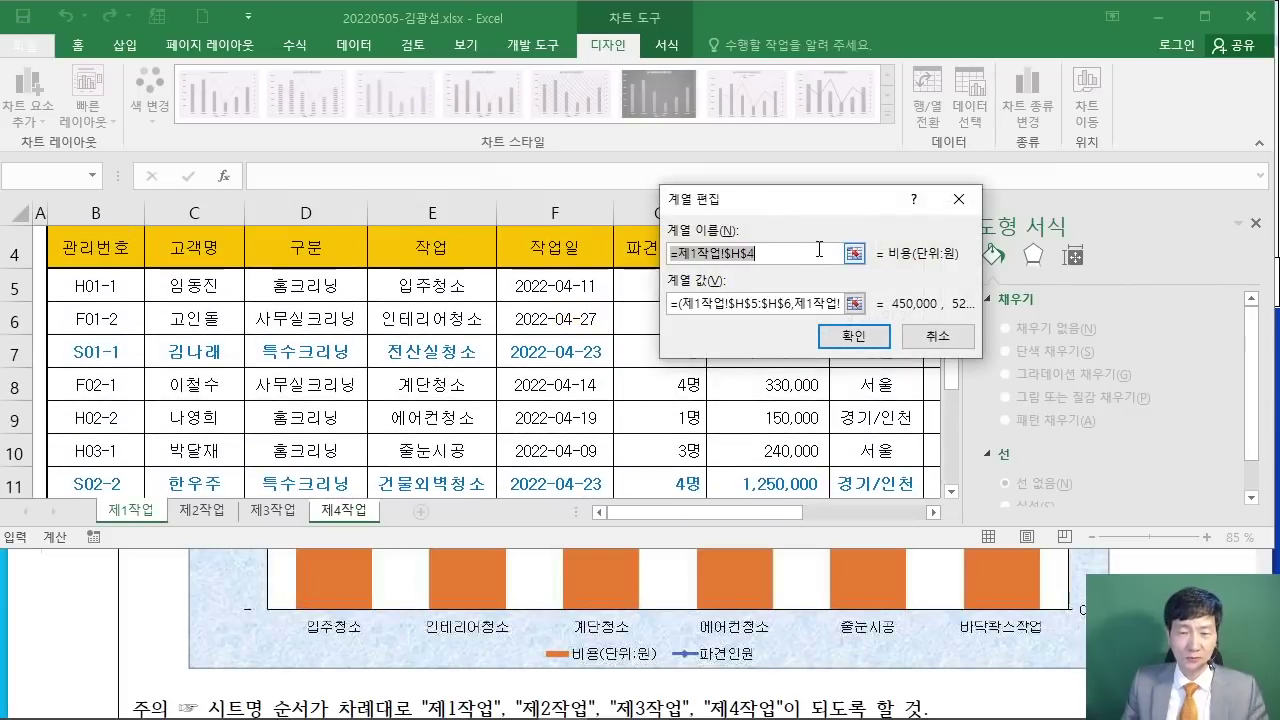
text(=)
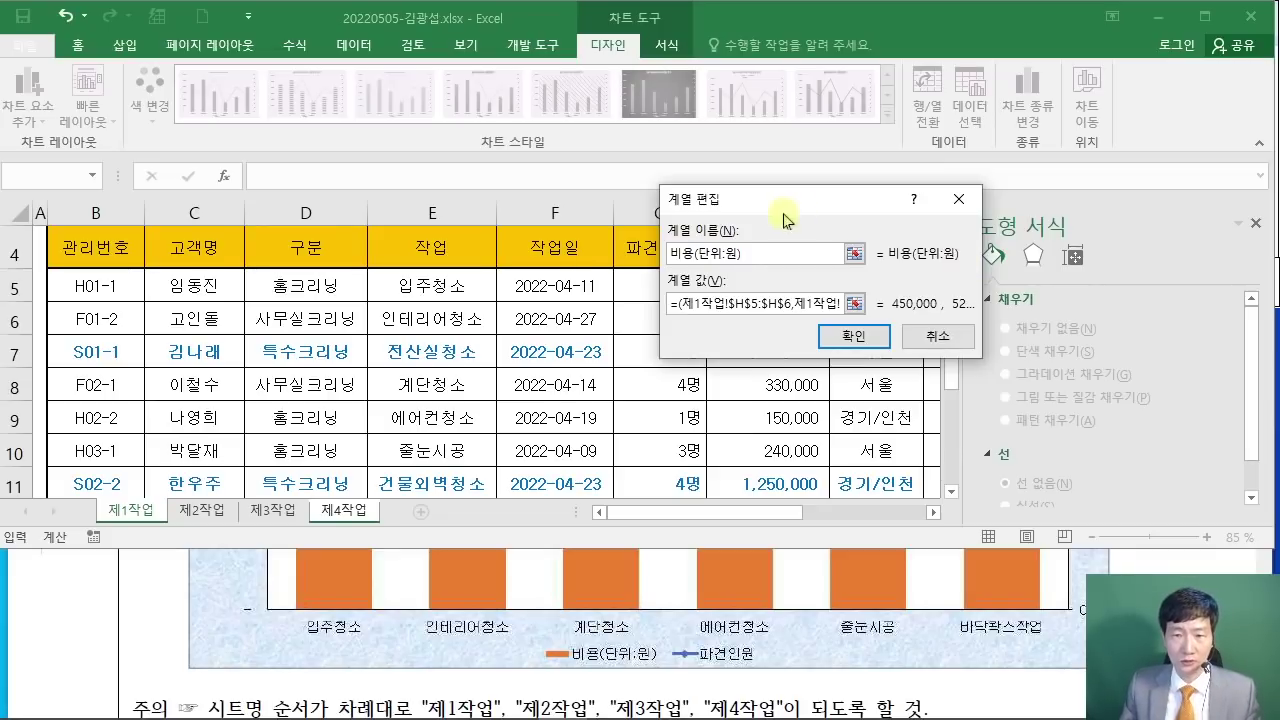
click(846, 336)
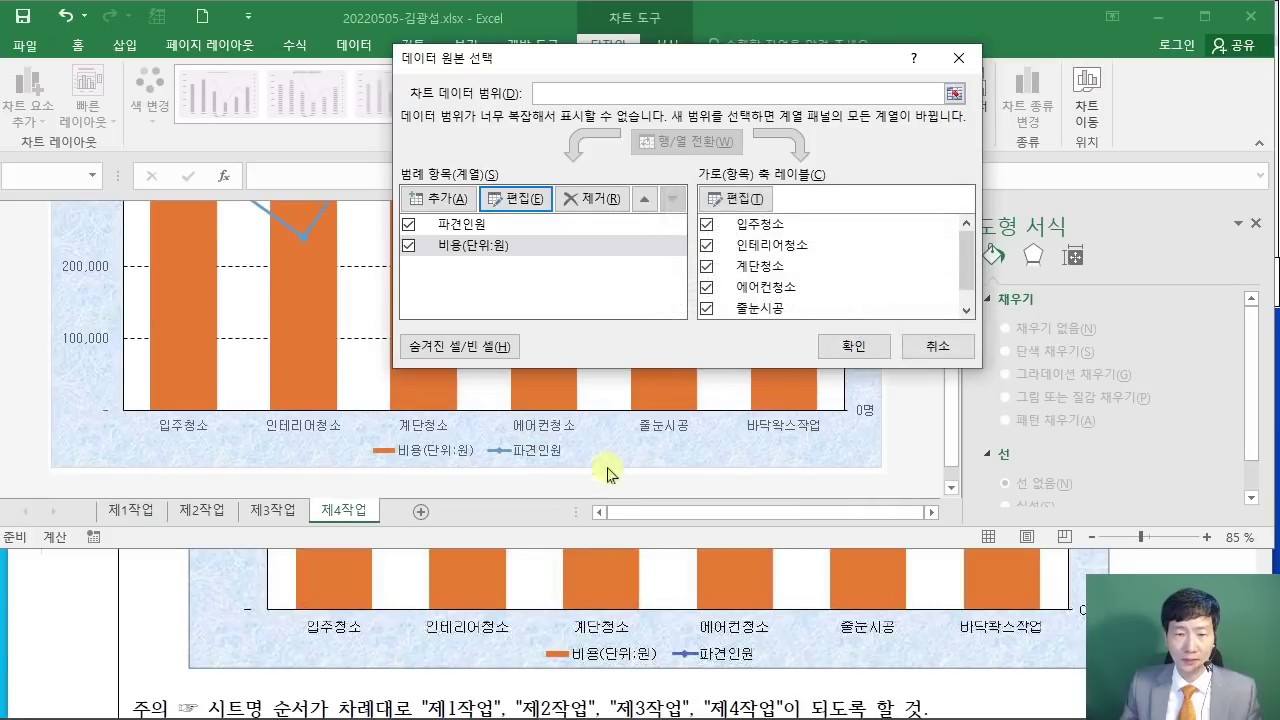
click(855, 355)
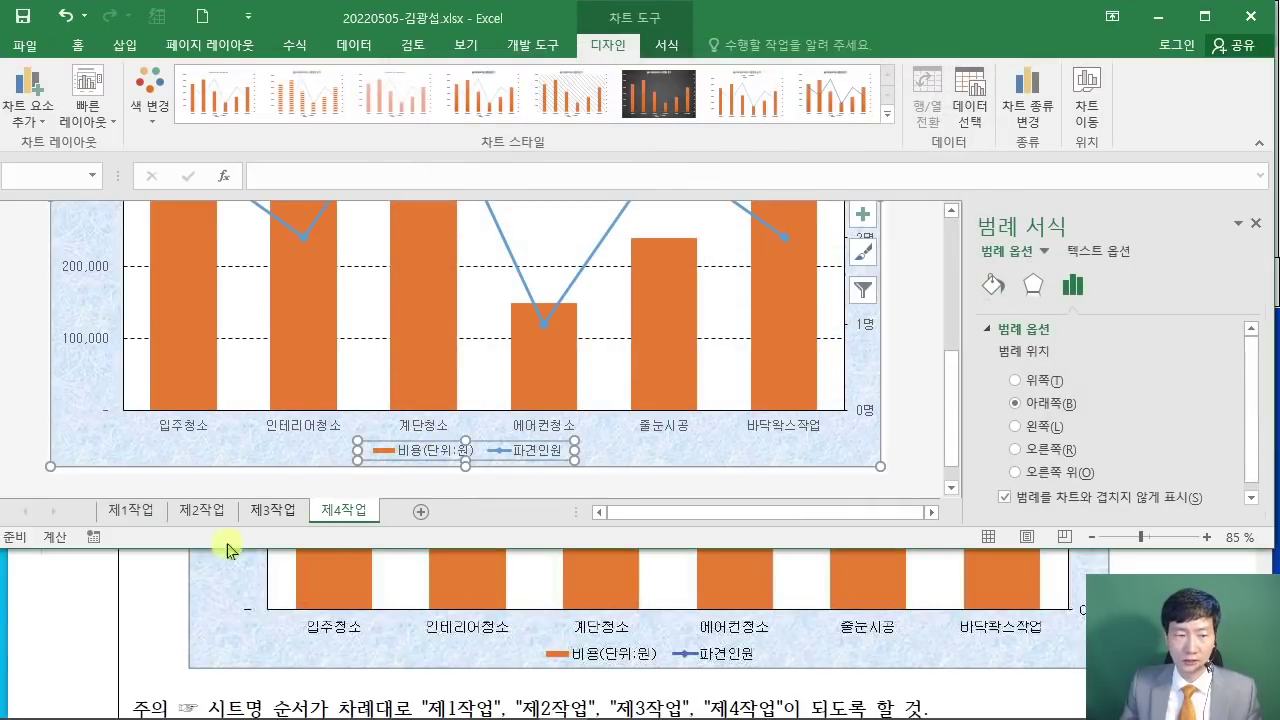
click(51, 605)
Step: Scroll the PDF up to read instruction (9) about the rounded-rectangle callout
scroll(74, 610, up, 5)
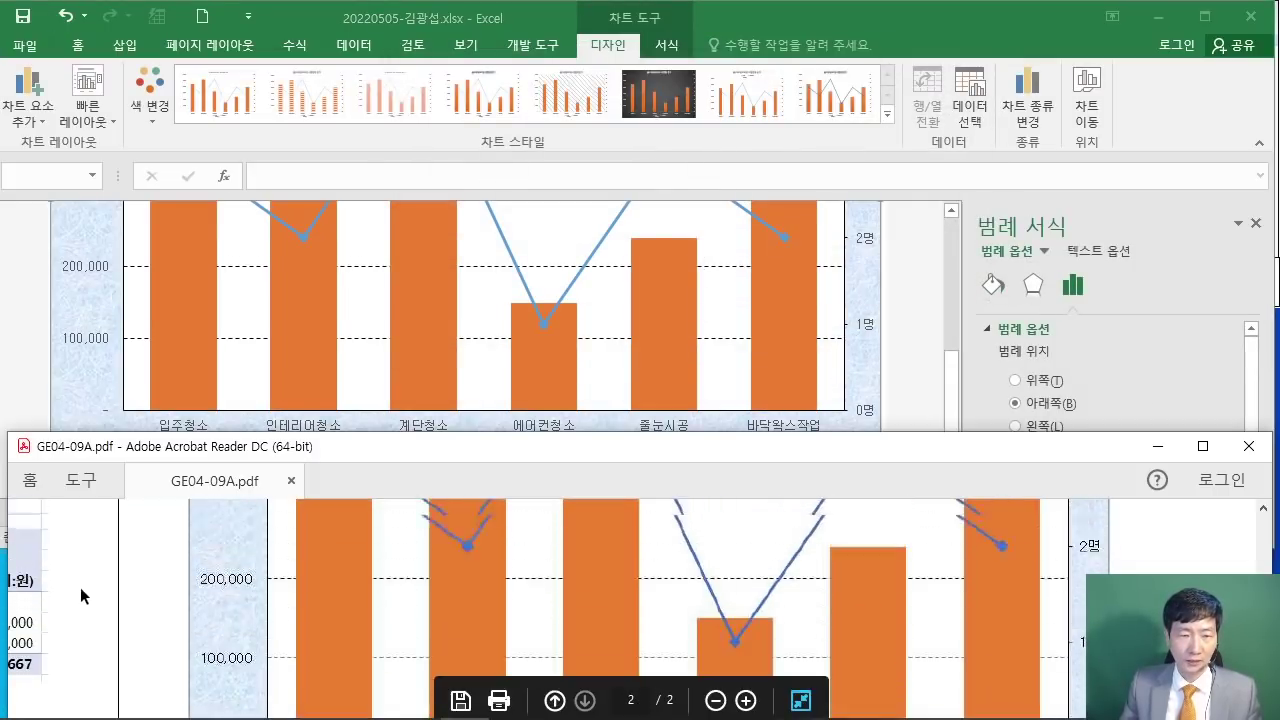
scroll(100, 592, up, 6)
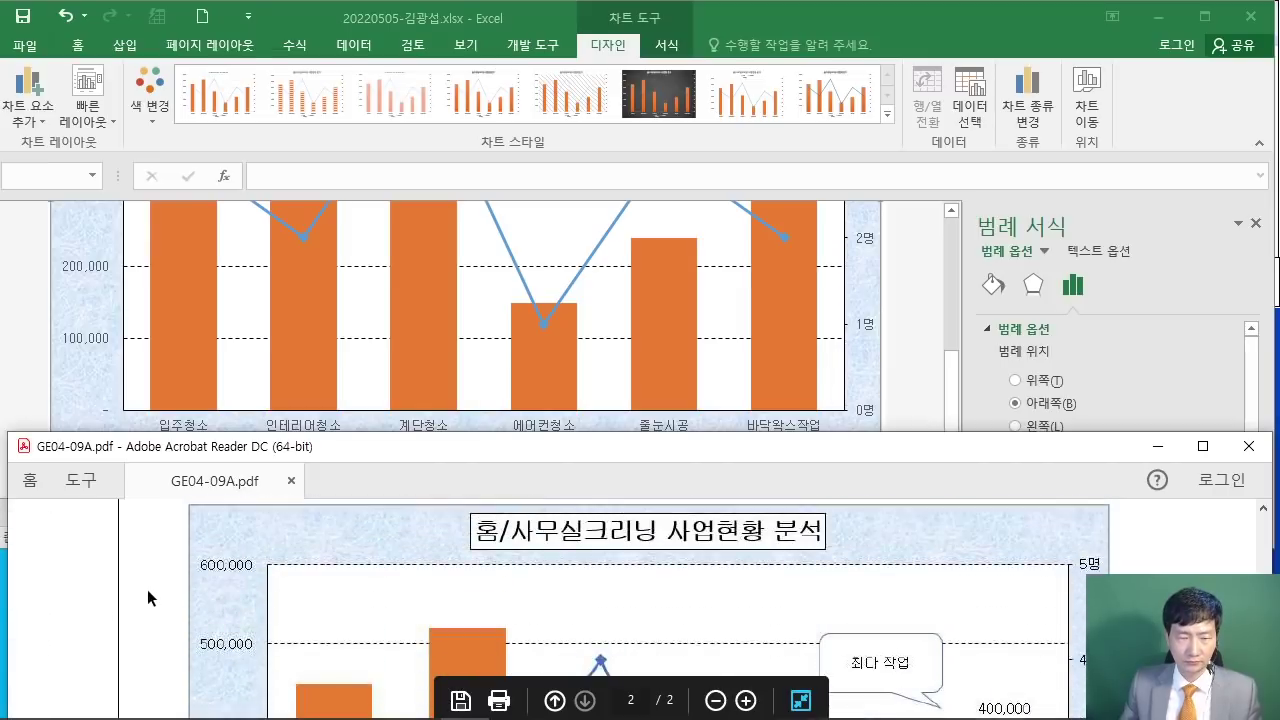
scroll(143, 592, up, 3)
drag(302, 568, 1005, 605)
click(922, 597)
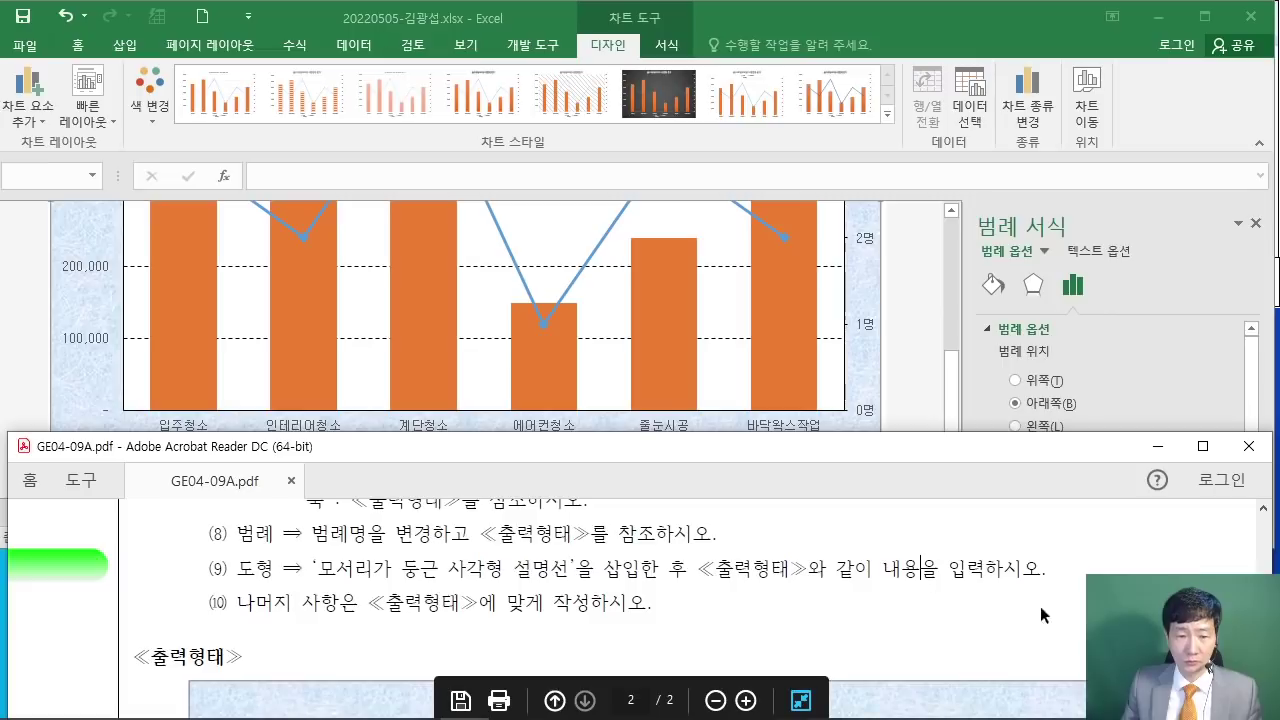
scroll(990, 597, down, 5)
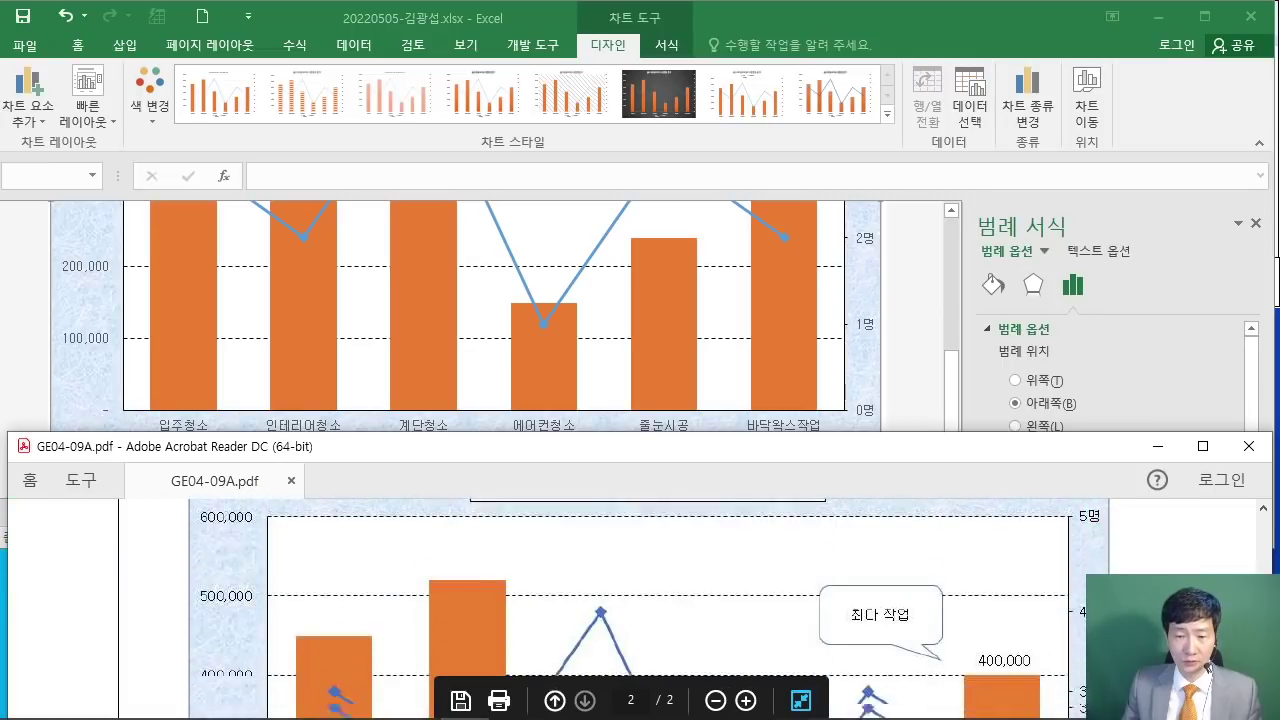
Step: Bring Excel above the sample chart, shorten its window, and scroll up to the chart title
scroll(650, 608, up, 1)
click(900, 402)
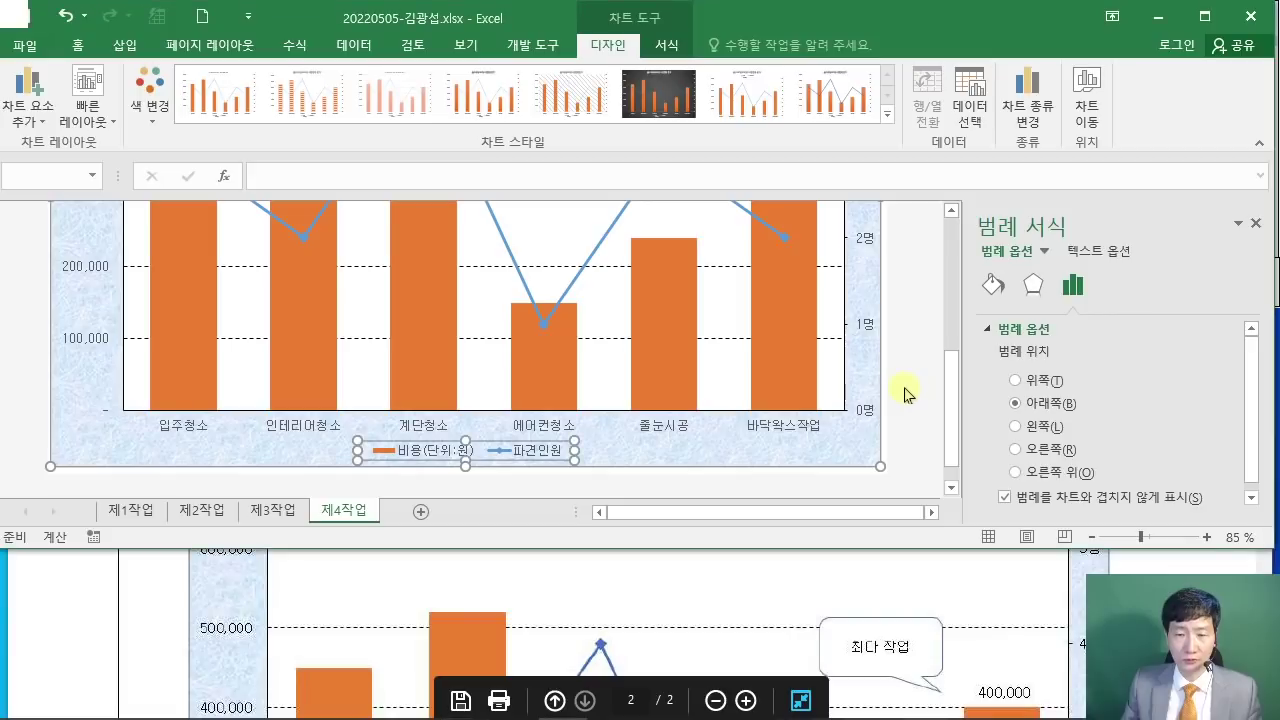
drag(800, 553, 810, 510)
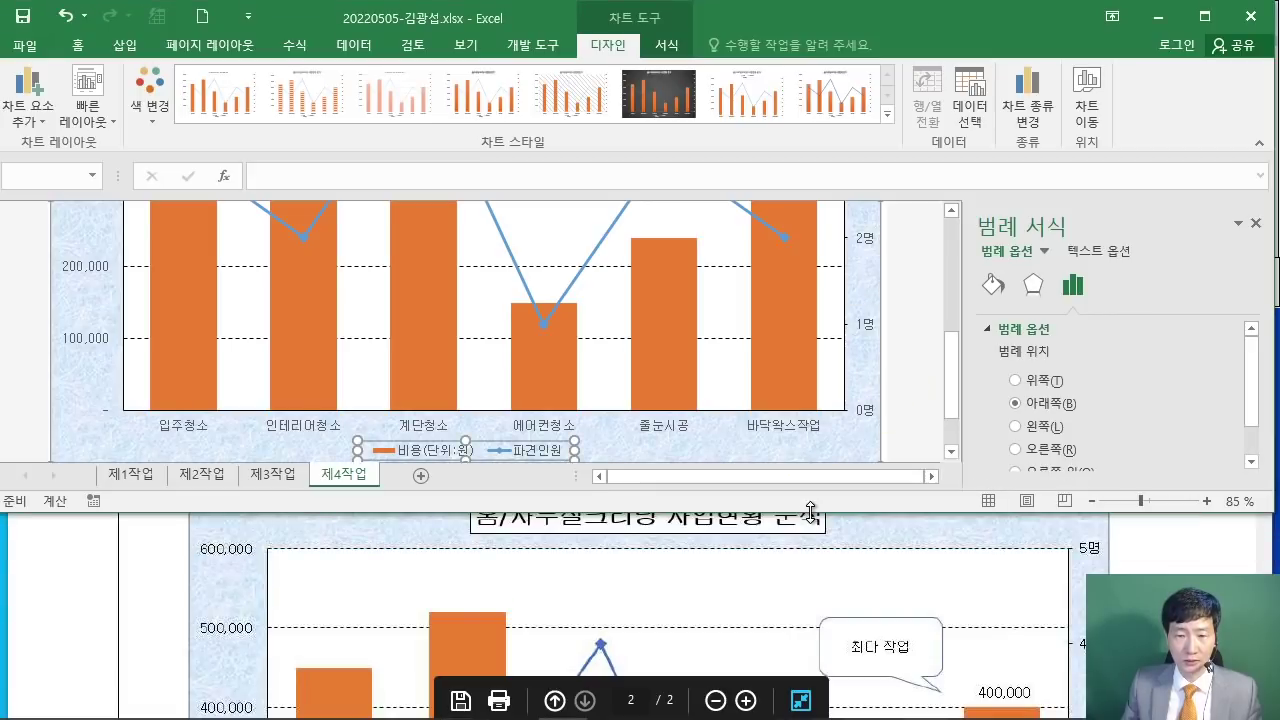
scroll(586, 351, up, 4)
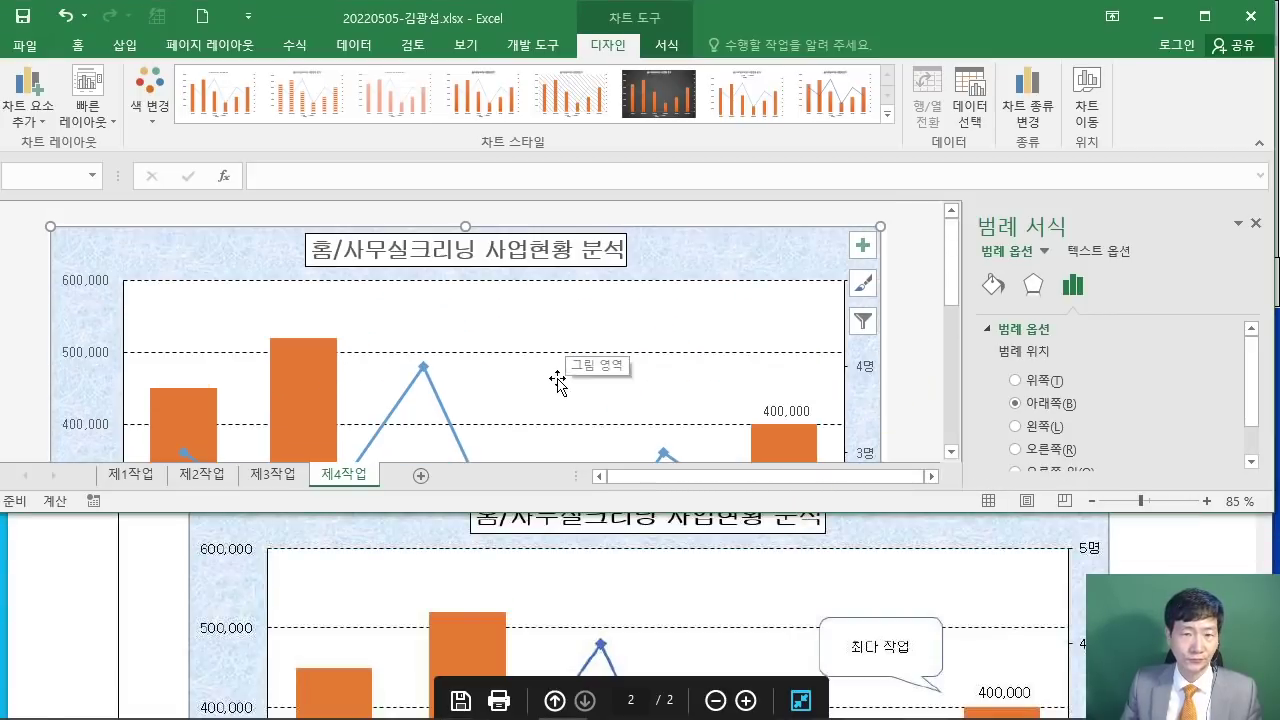
Step: Draw a Rounded Rectangular Callout above the 400,000 bar and type 최다 작업 in it
click(124, 45)
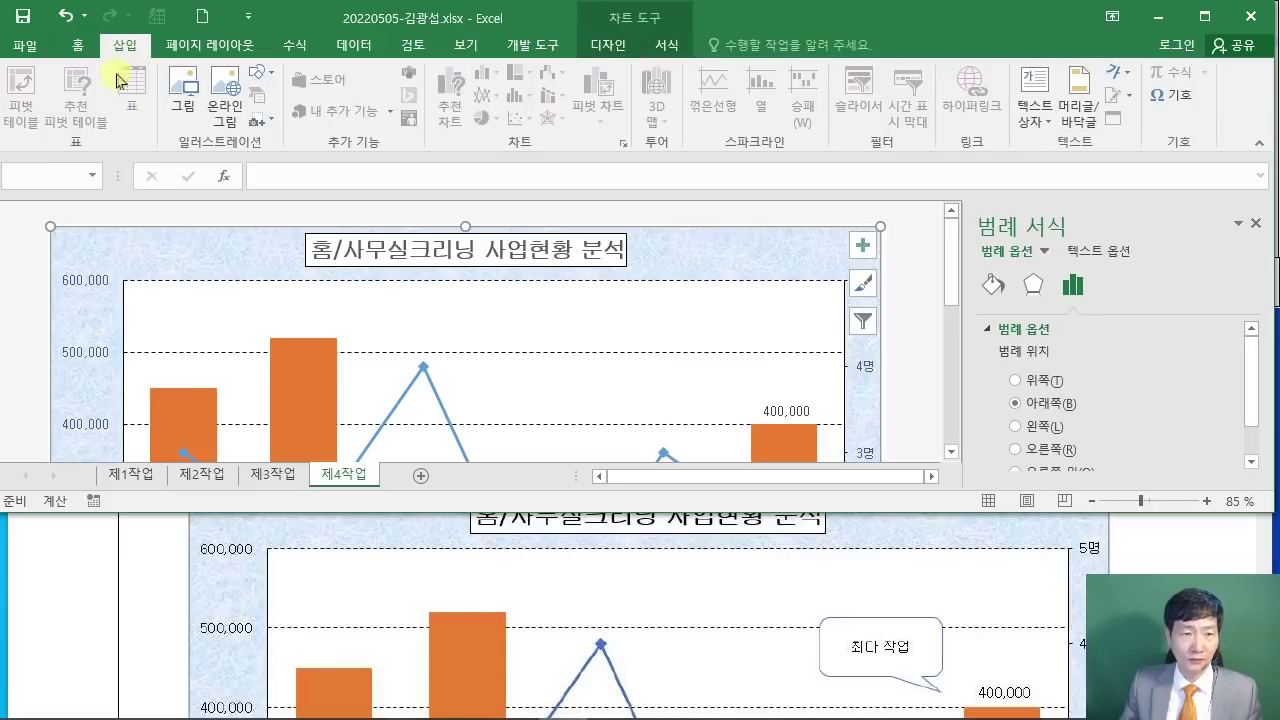
click(262, 76)
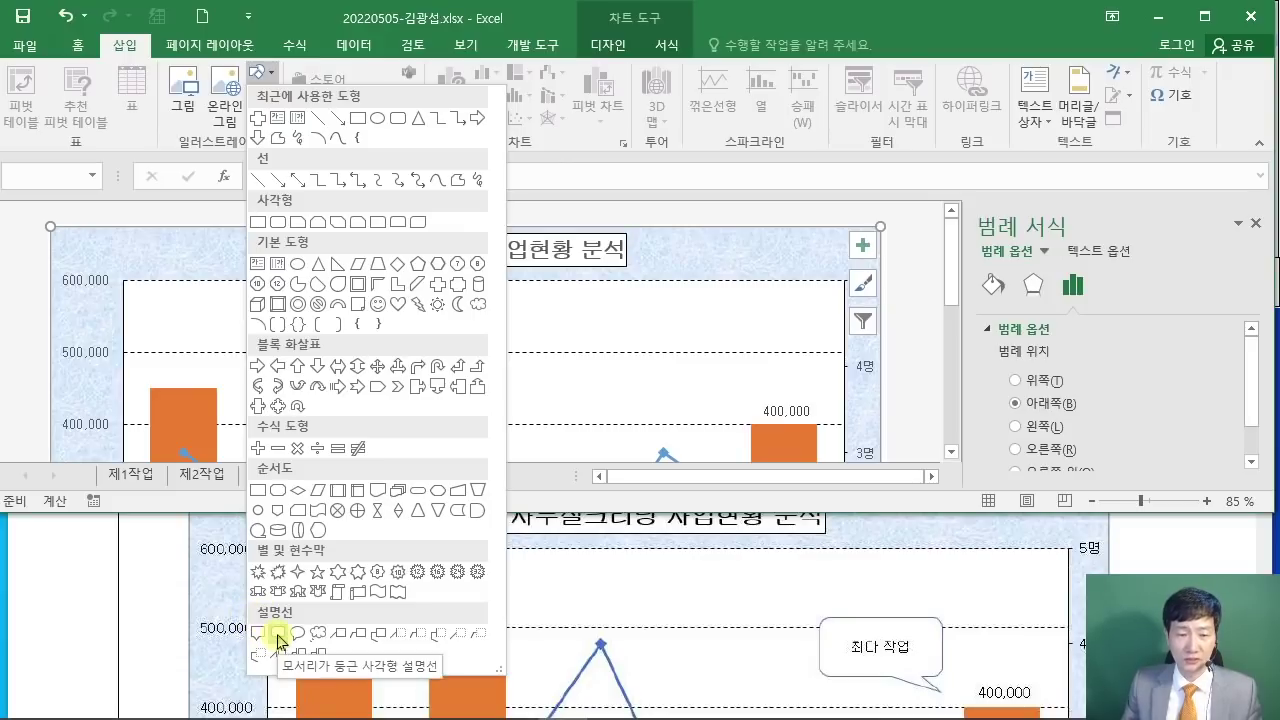
click(277, 638)
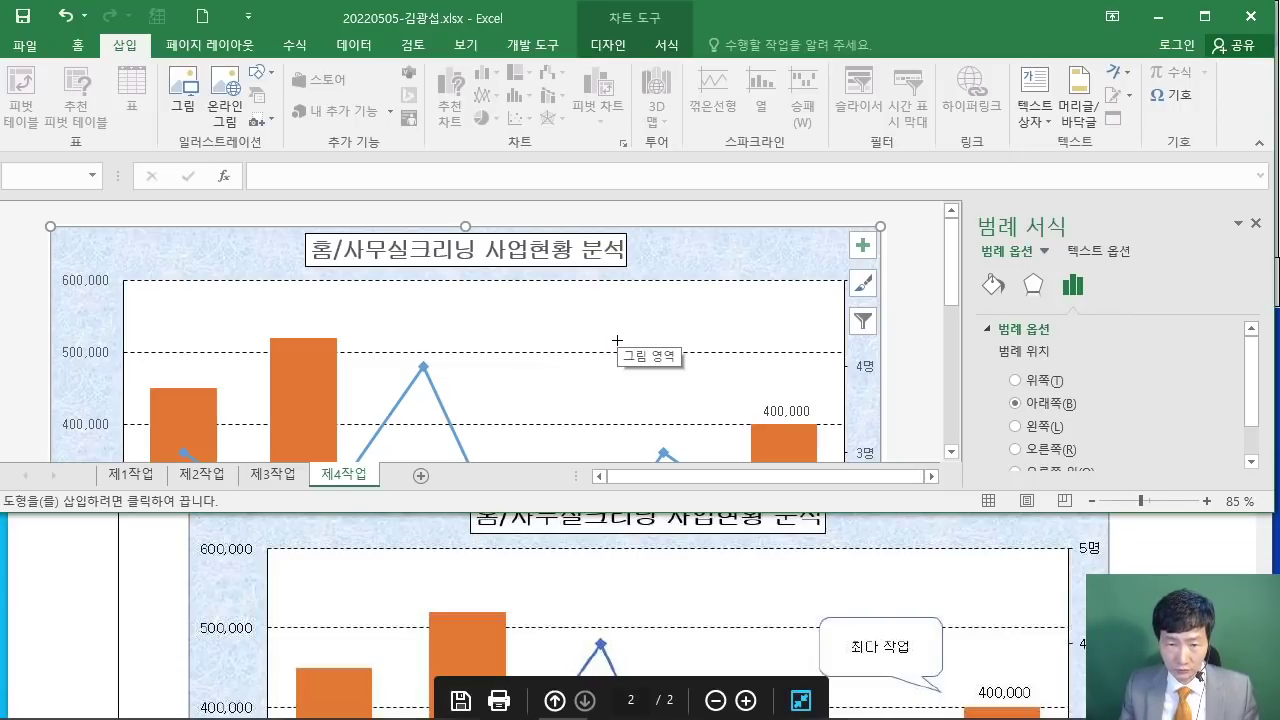
mouse_move(616, 340)
mouse_down()
mouse_move(620, 353)
mouse_move(733, 381)
mouse_move(730, 400)
mouse_up()
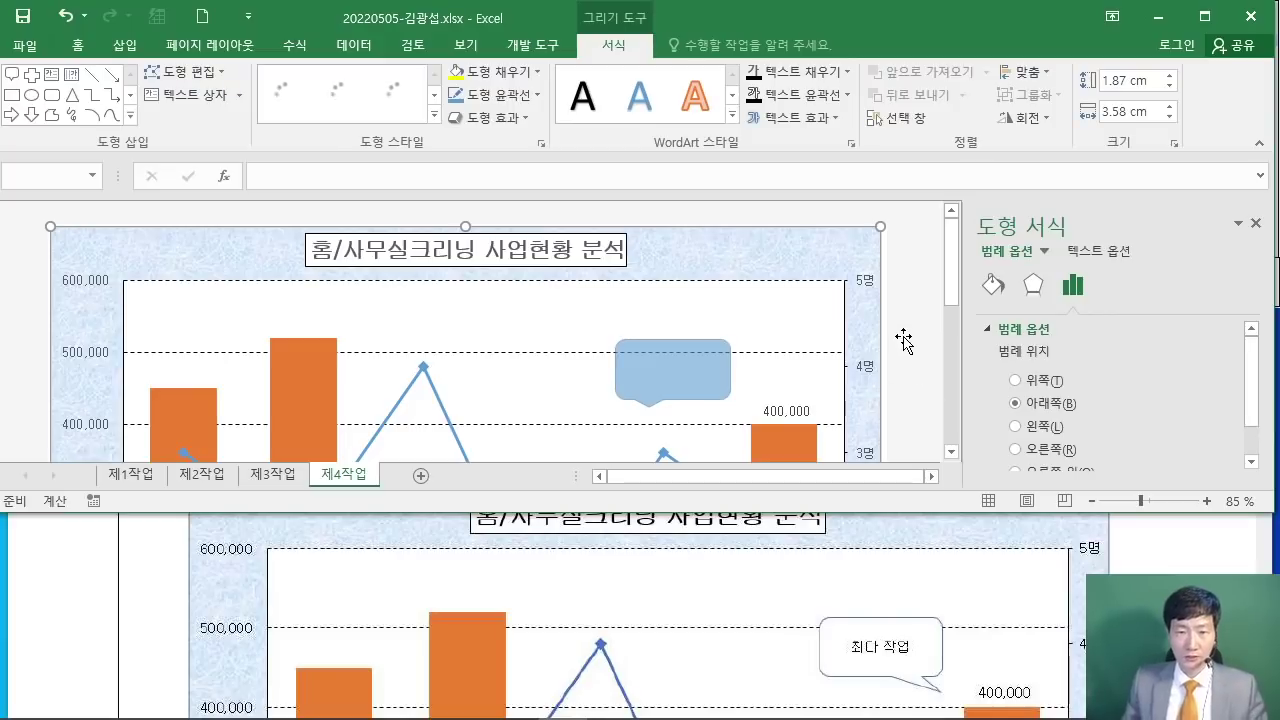
text(최다 작업)
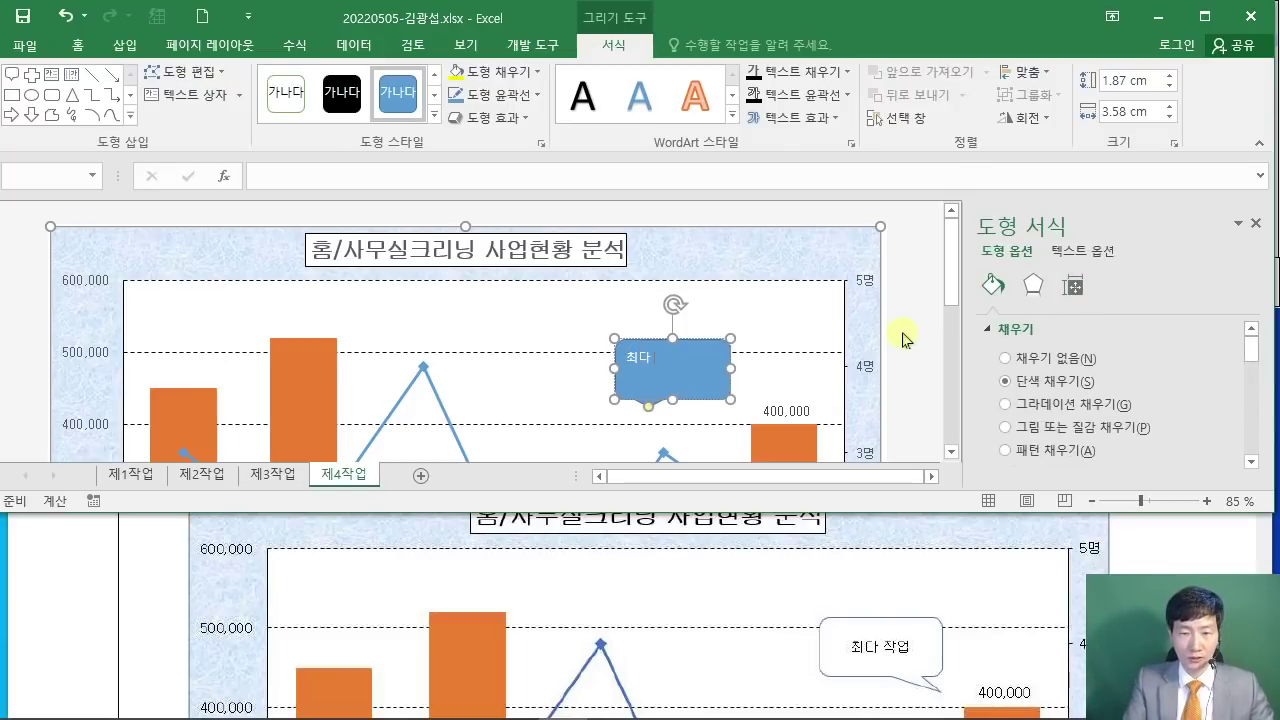